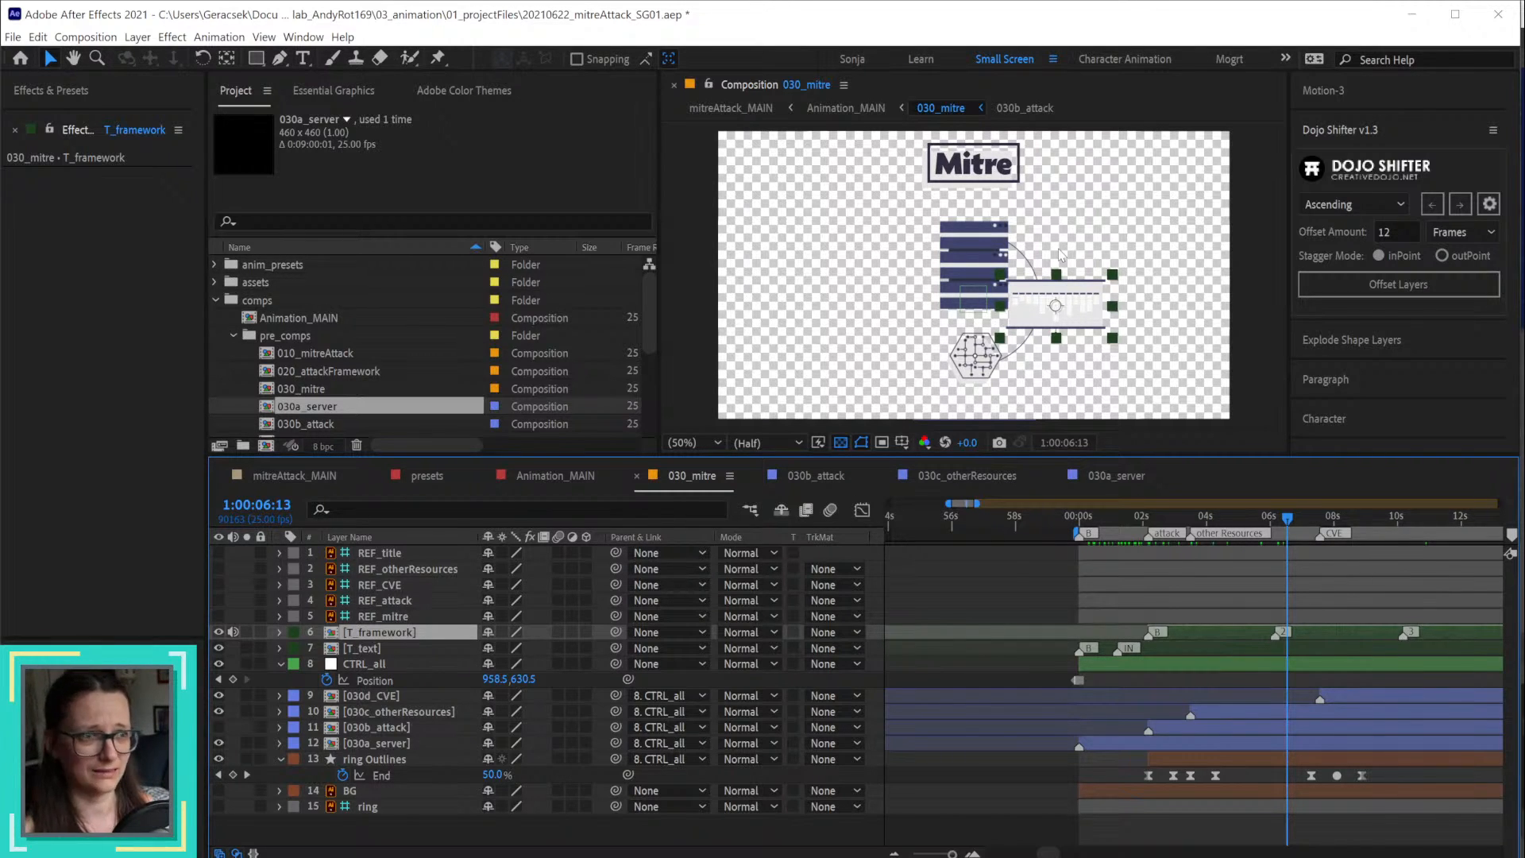
# Step: Open the T_framework precomp from its layer in the 030_mitre composition
pyautogui.press('`')
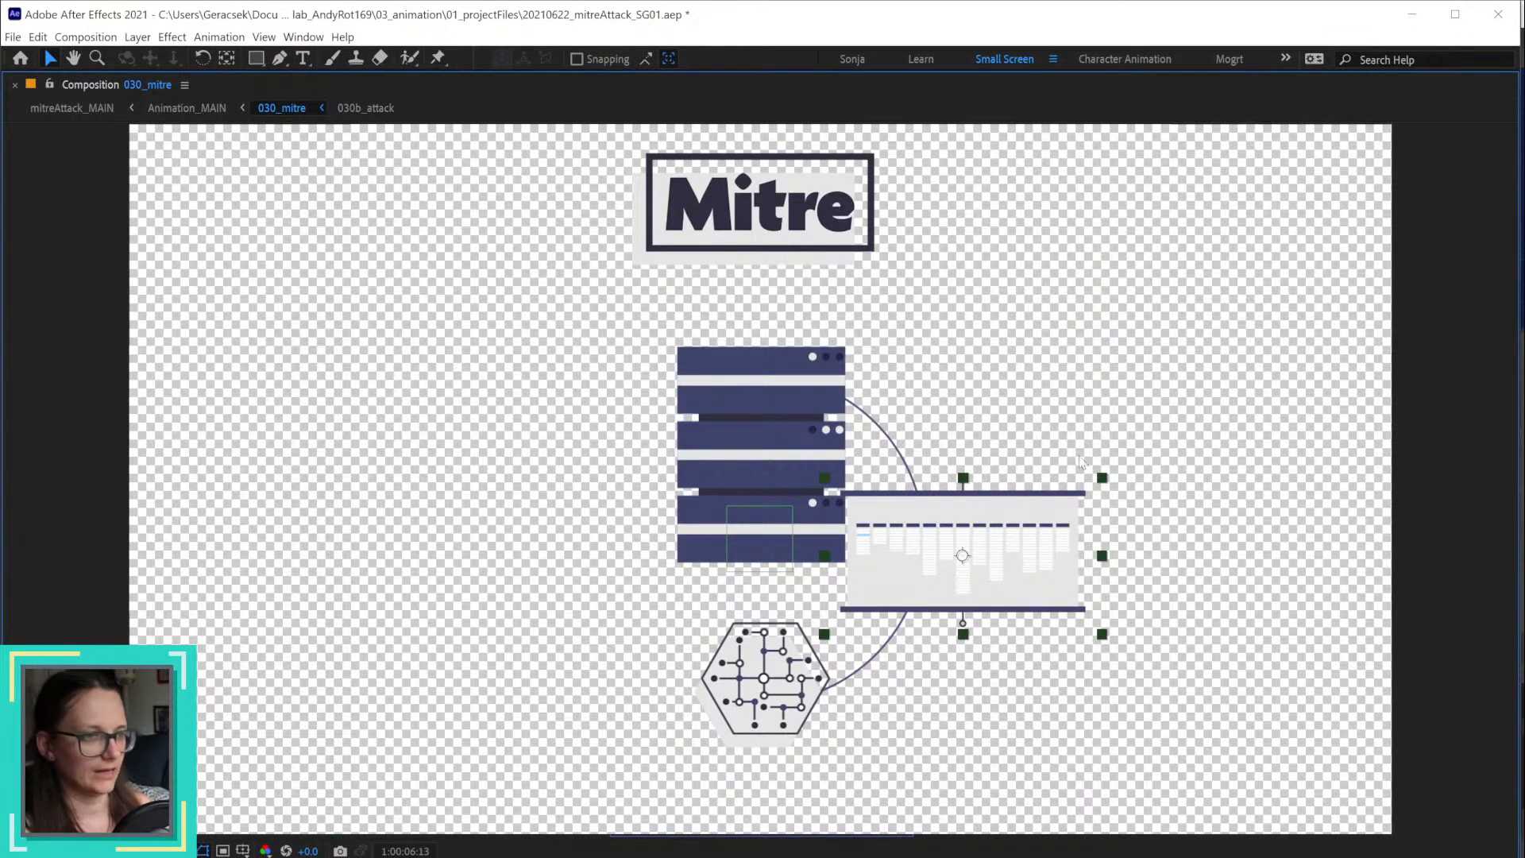
pyautogui.press('`')
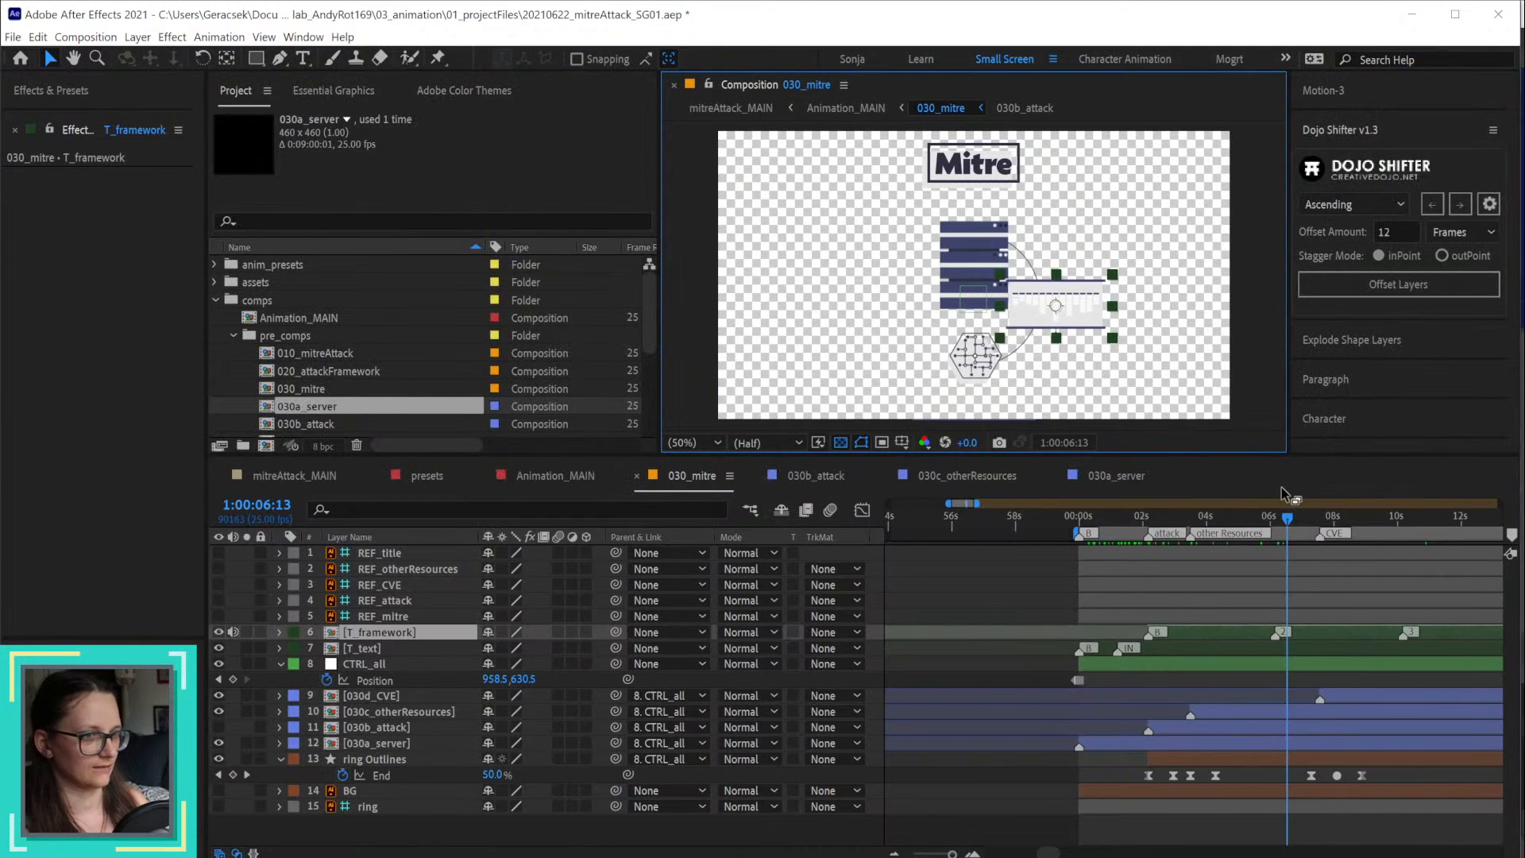
pyautogui.moveTo(1152, 514); pyautogui.dragTo(1209, 512)
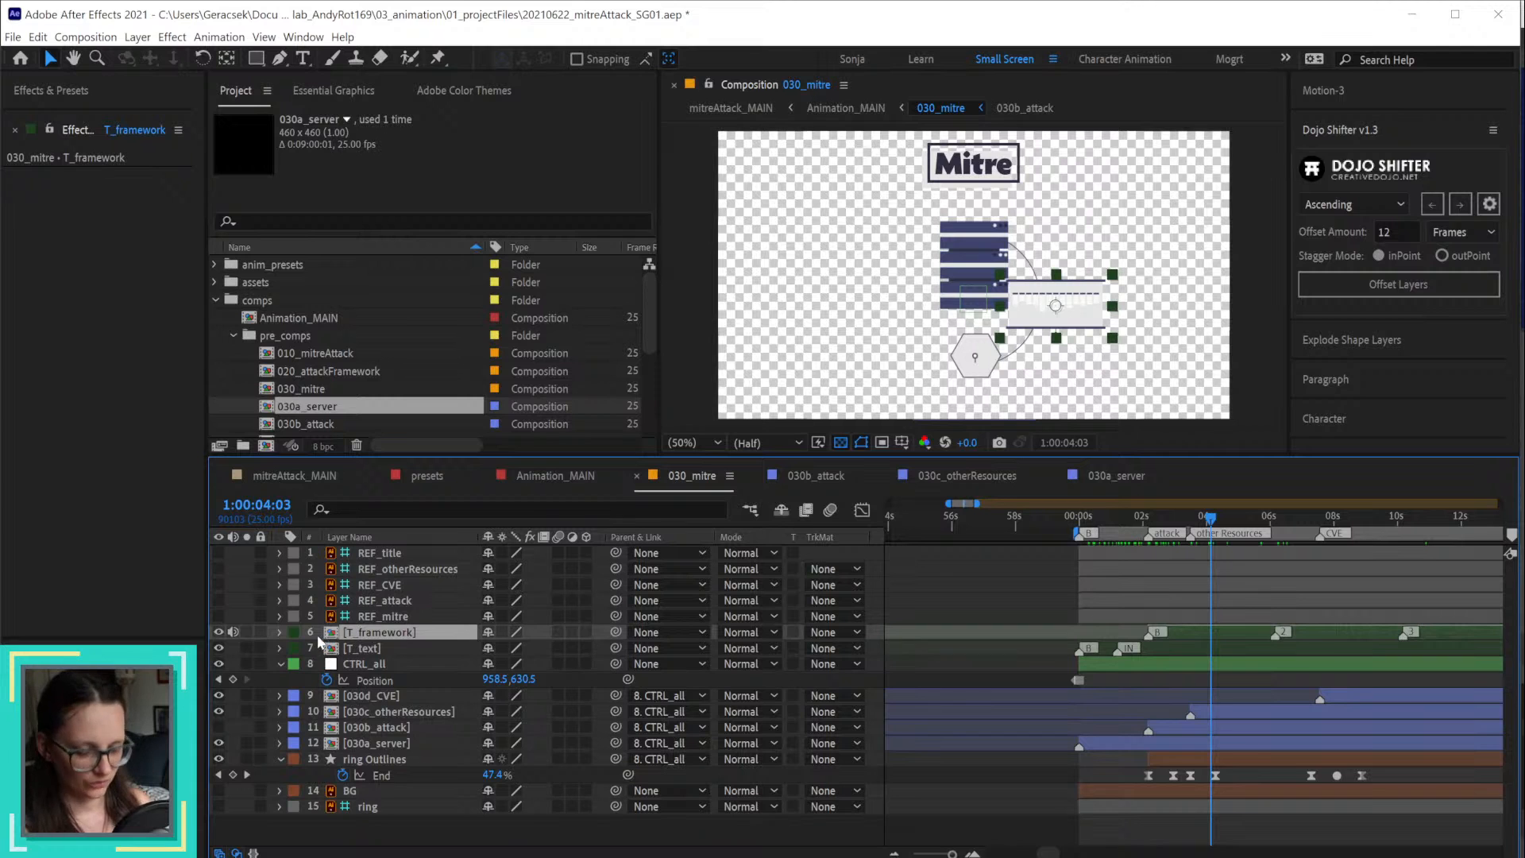
pyautogui.click(278, 632)
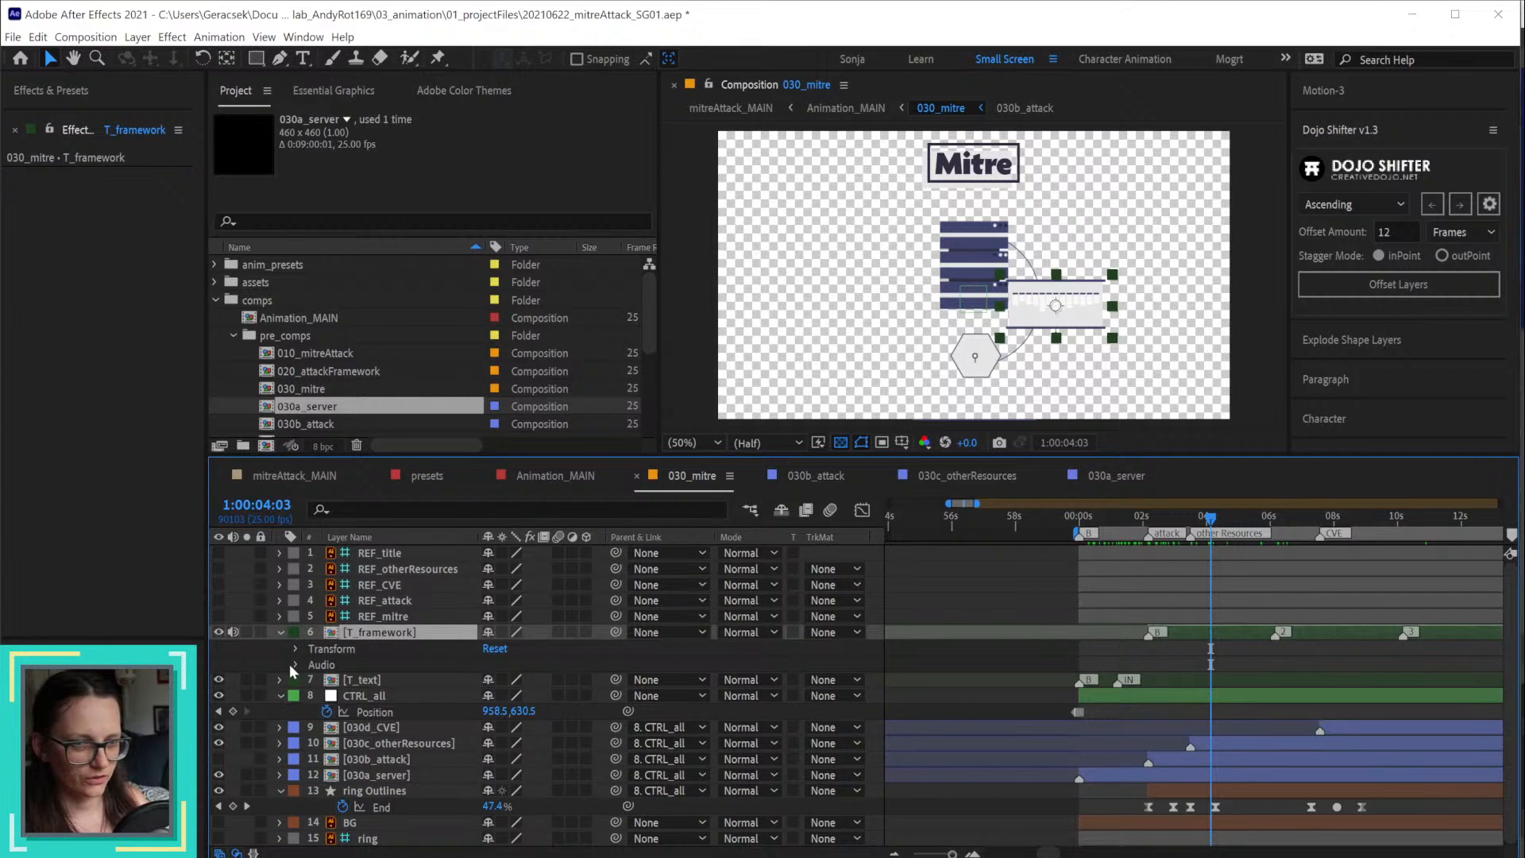
pyautogui.doubleClick(390, 633)
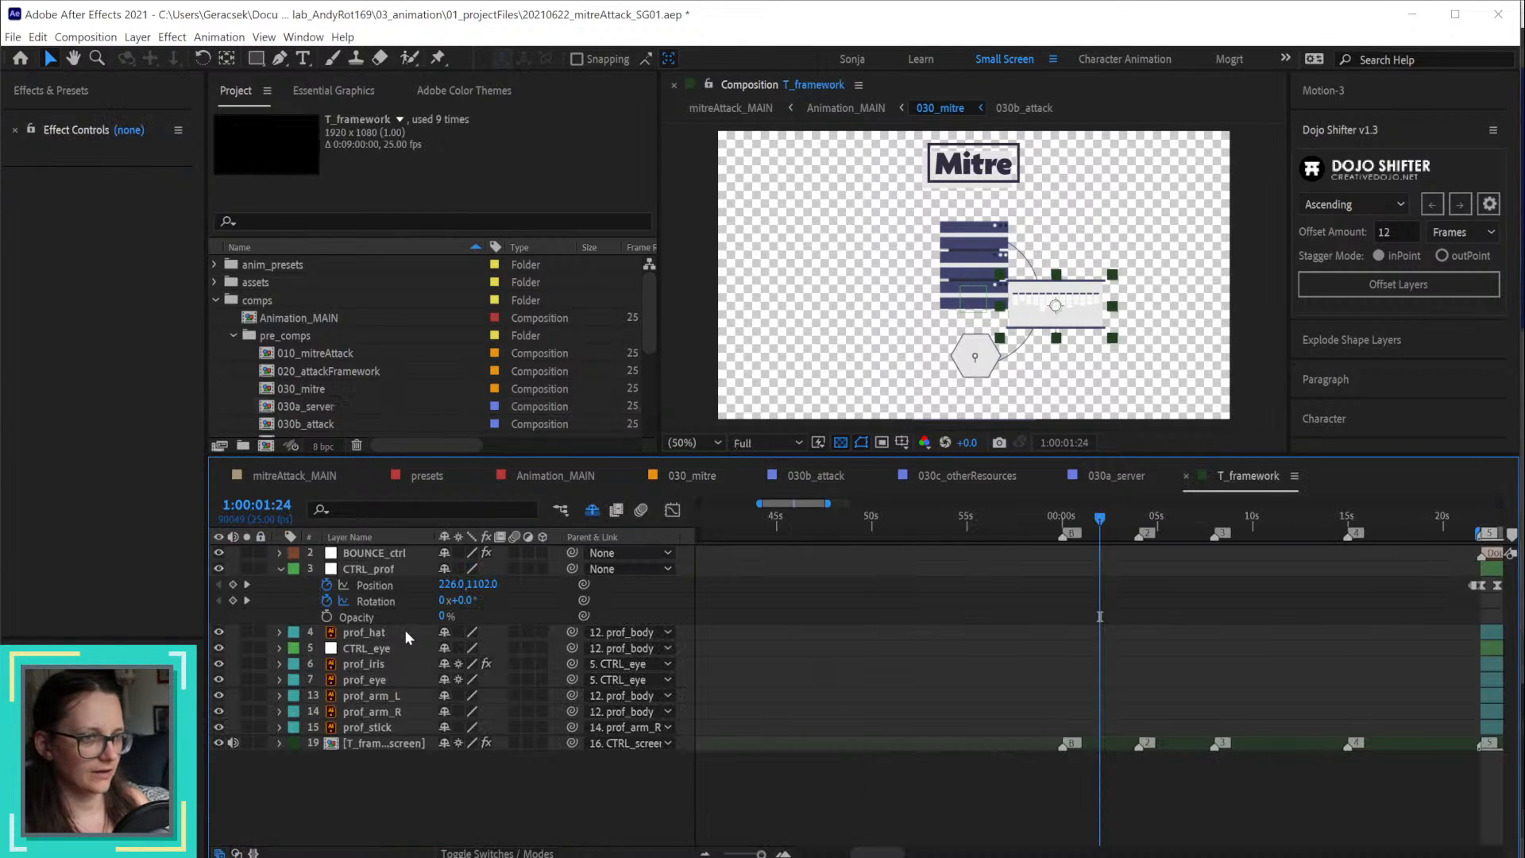
# Step: Review the opening animation of the ATT&CK screen in T_framework and show the composition's hidden shy layers
pyautogui.click(379, 744)
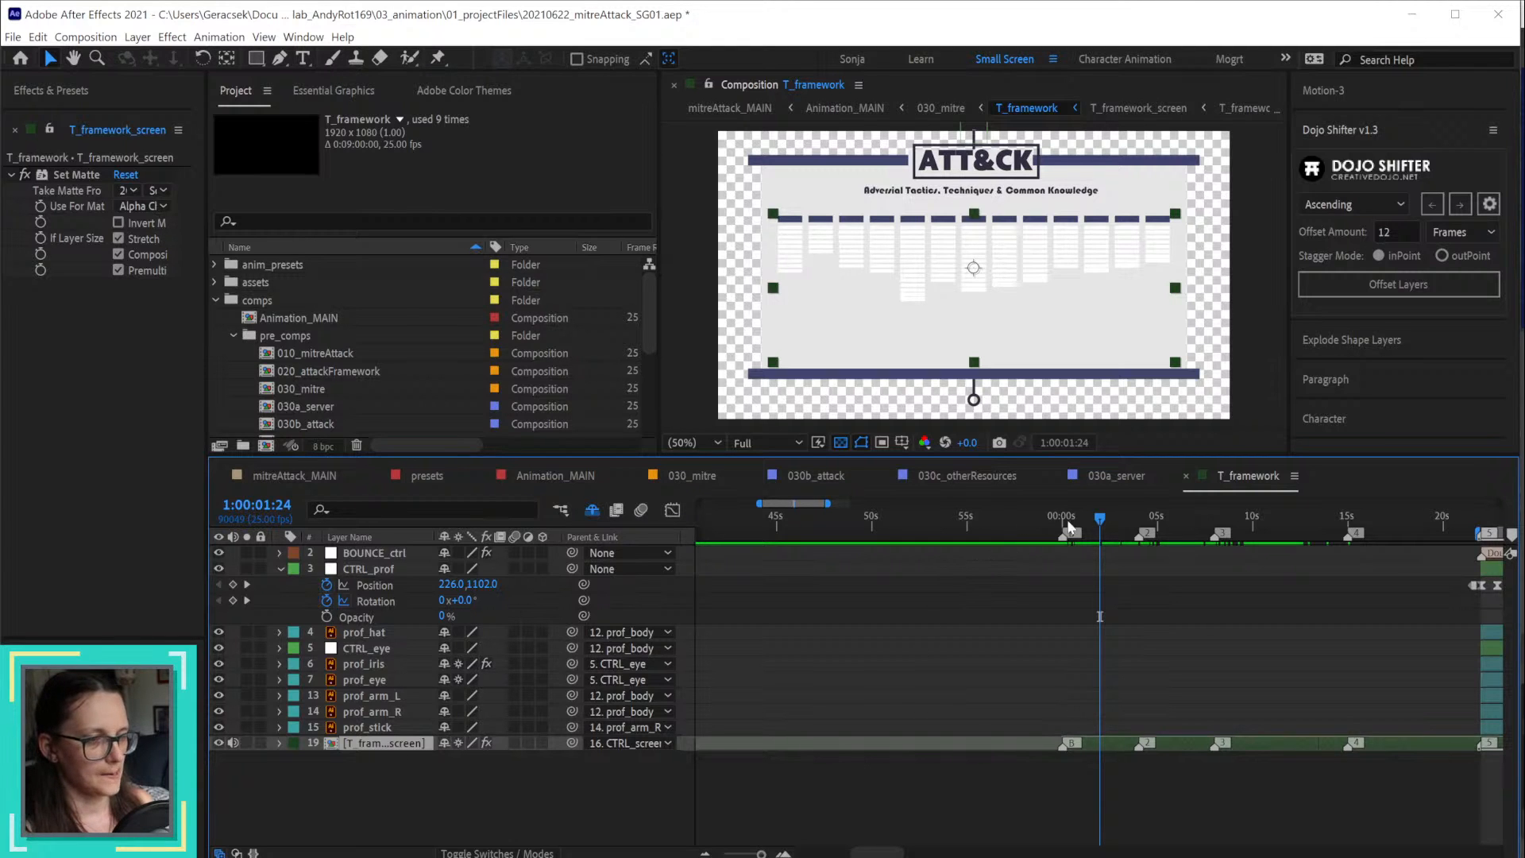
pyautogui.moveTo(1077, 514); pyautogui.dragTo(1047, 516)
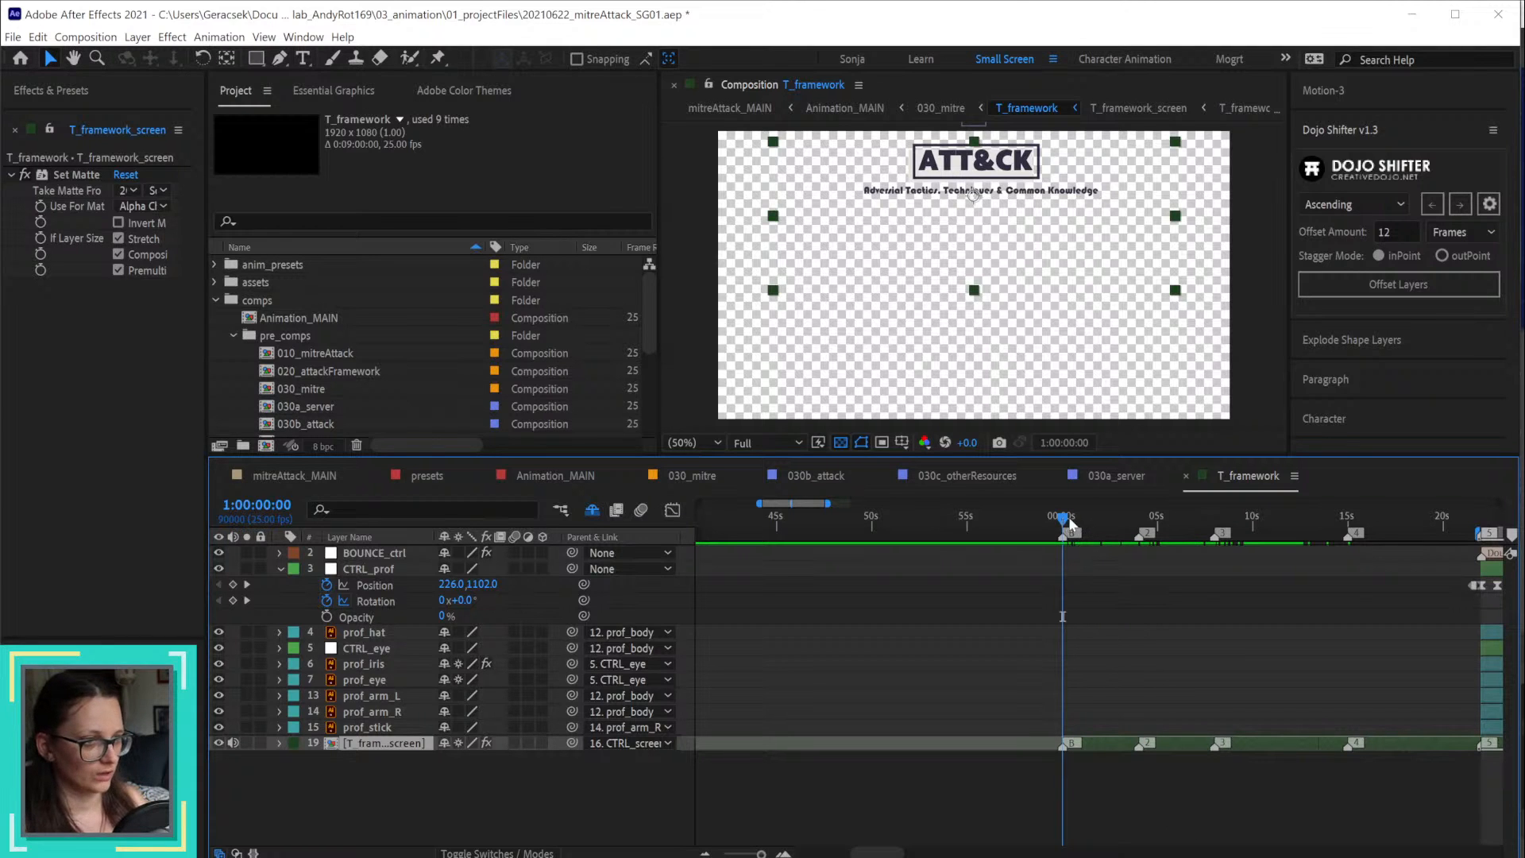
pyautogui.moveTo(1070, 522)
pyautogui.mouseDown()
pyautogui.moveTo(1130, 515)
pyautogui.moveTo(1064, 530)
pyautogui.moveTo(1088, 529)
pyautogui.mouseUp()
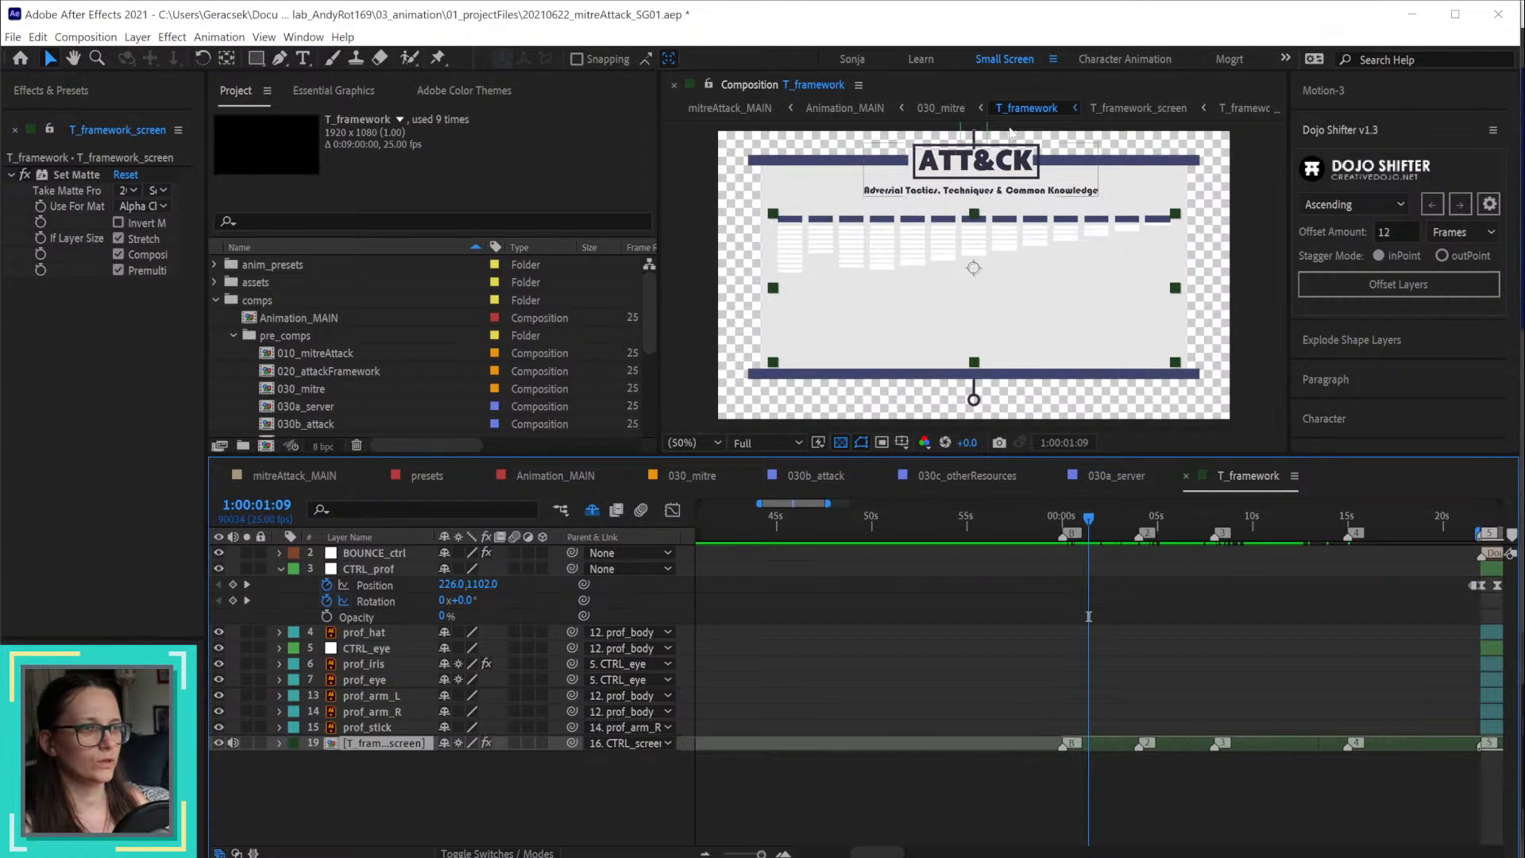
pyautogui.click(999, 166)
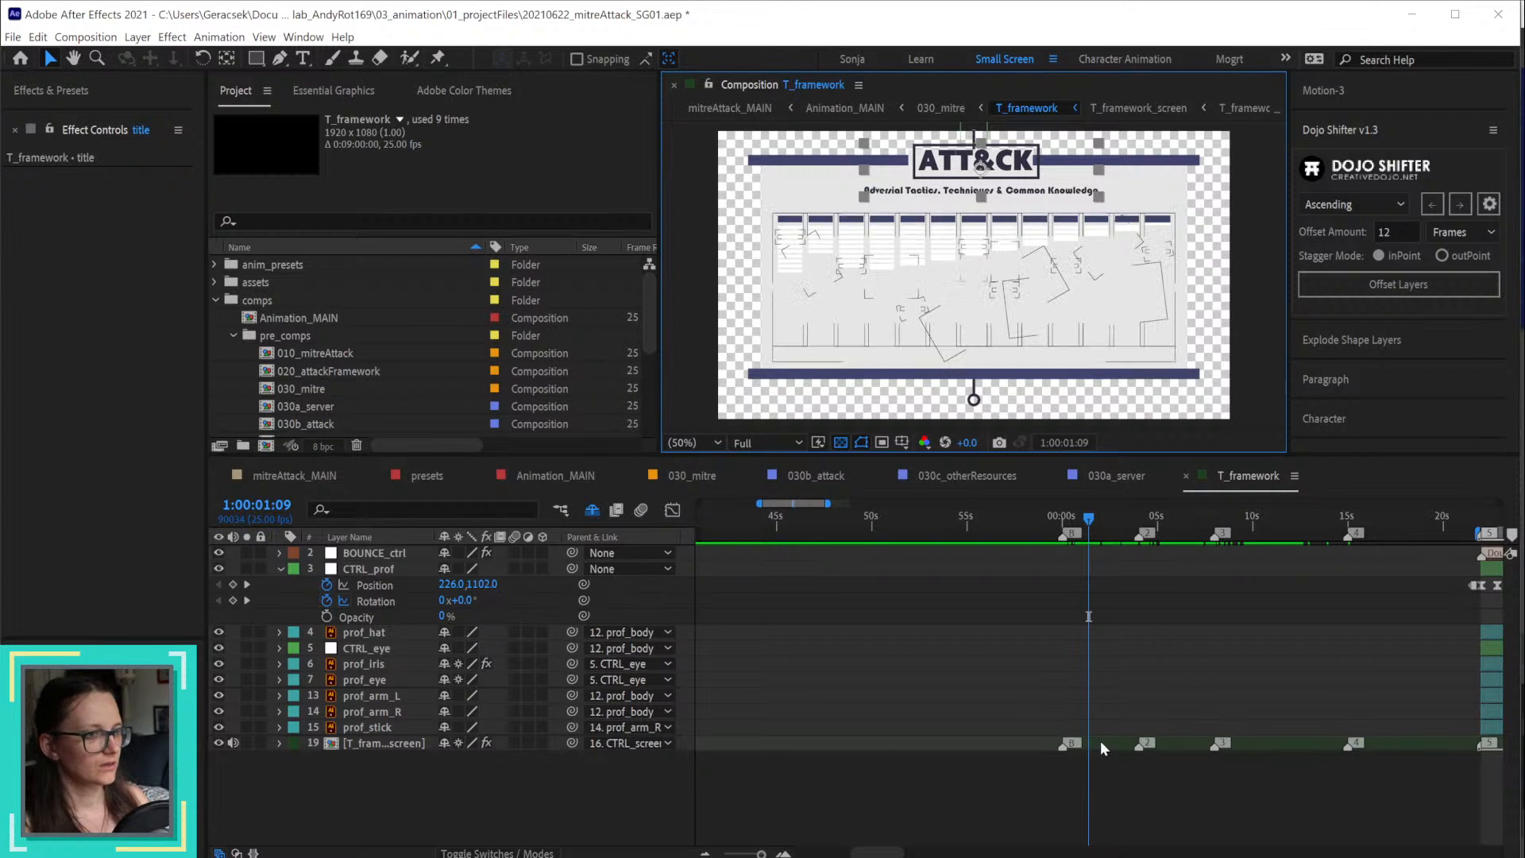
pyautogui.click(589, 515)
pyautogui.scroll(-5, 480, 650)
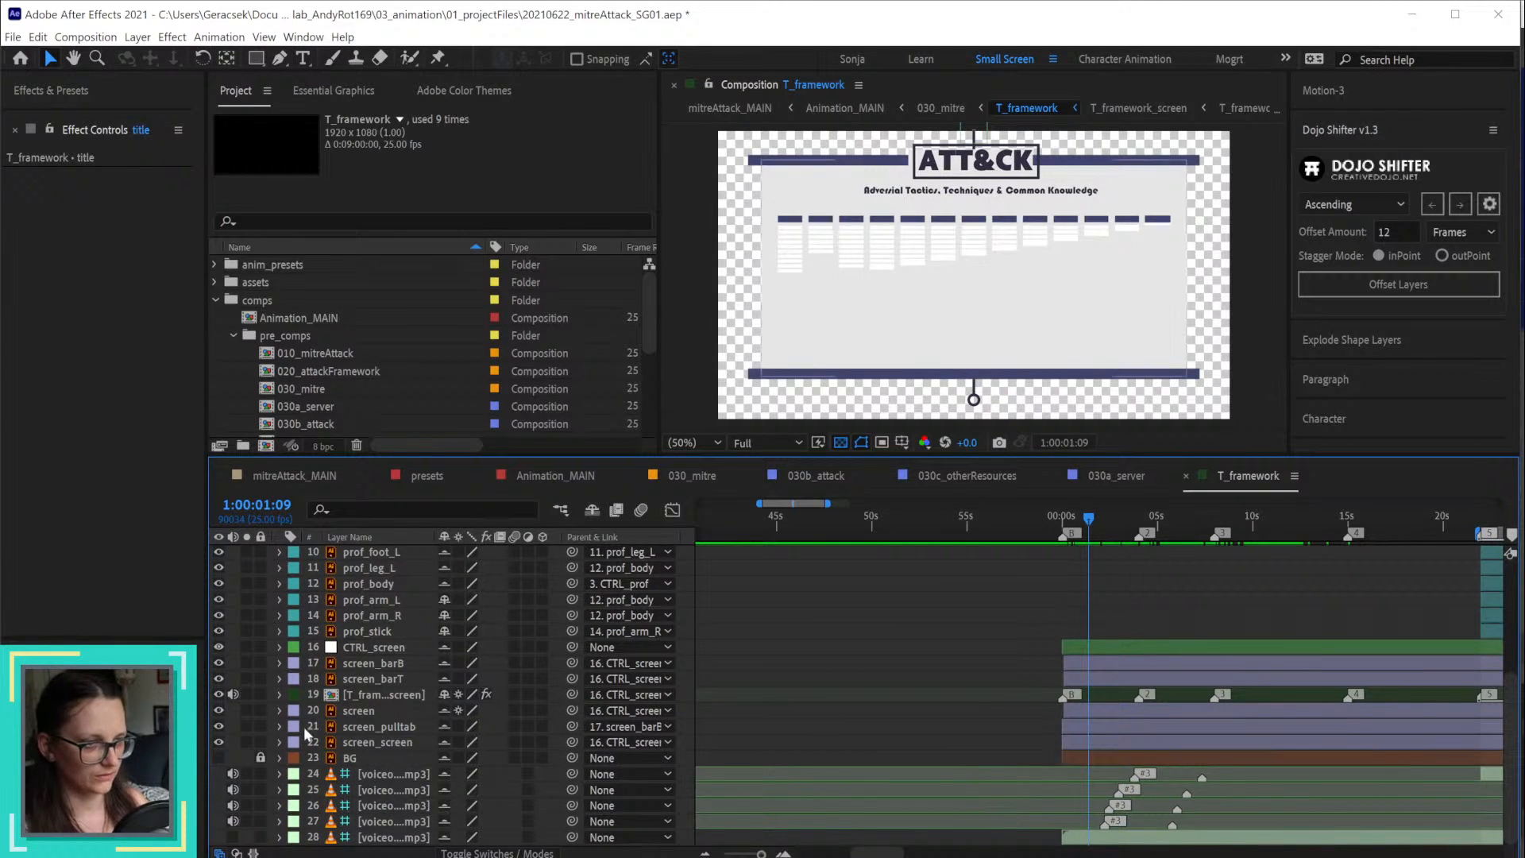
pyautogui.click(1000, 176)
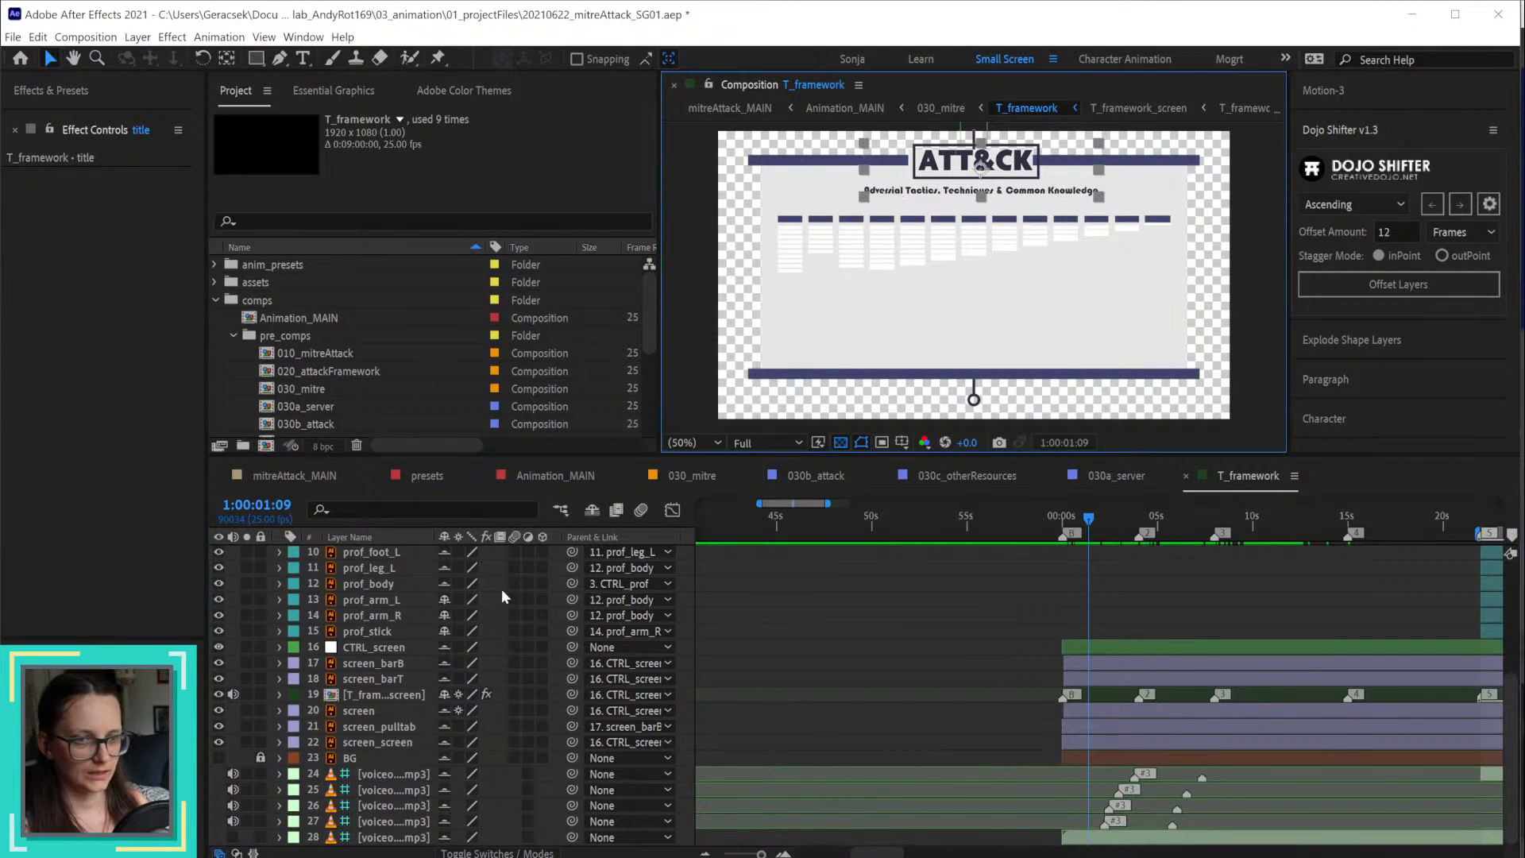
pyautogui.scroll(5, 503, 589)
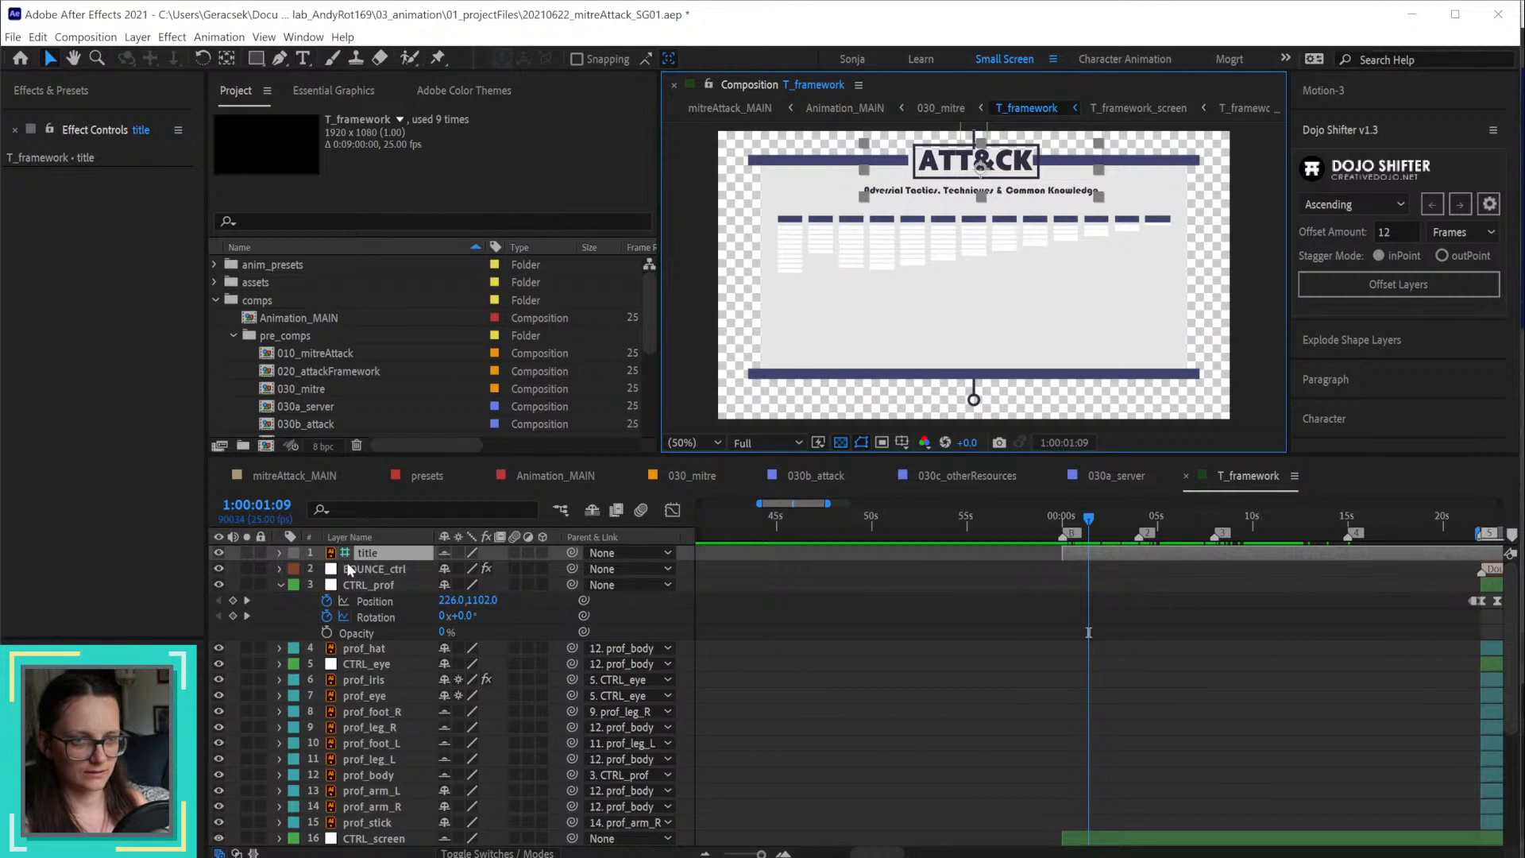
pyautogui.scroll(-4, 966, 716)
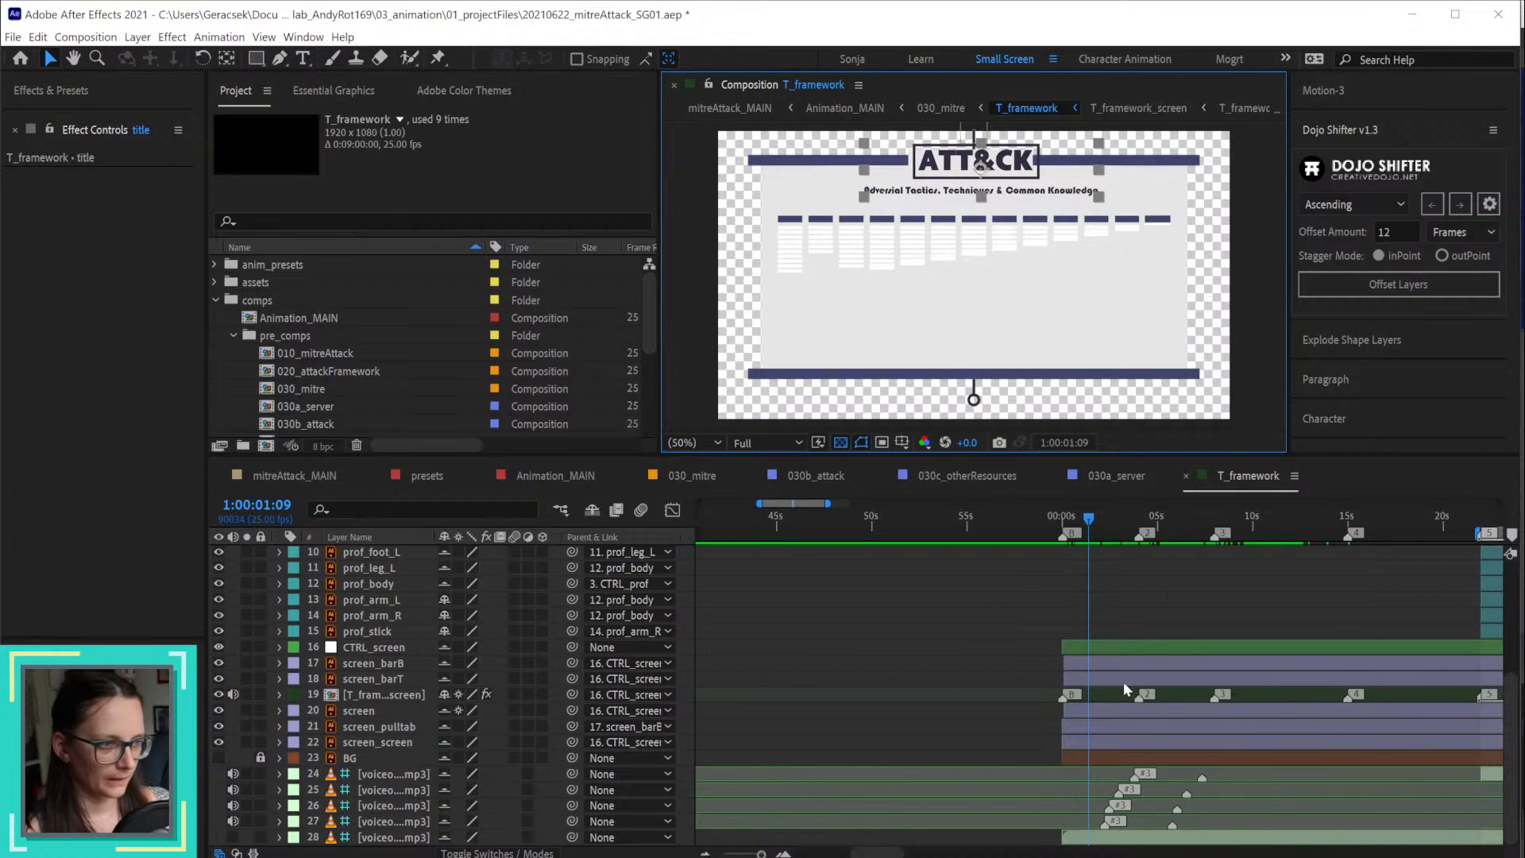
# Step: Examine the layers that build the screen and the matte source chosen in the Set Matte effect on T_framework_screen
pyautogui.click(1105, 693)
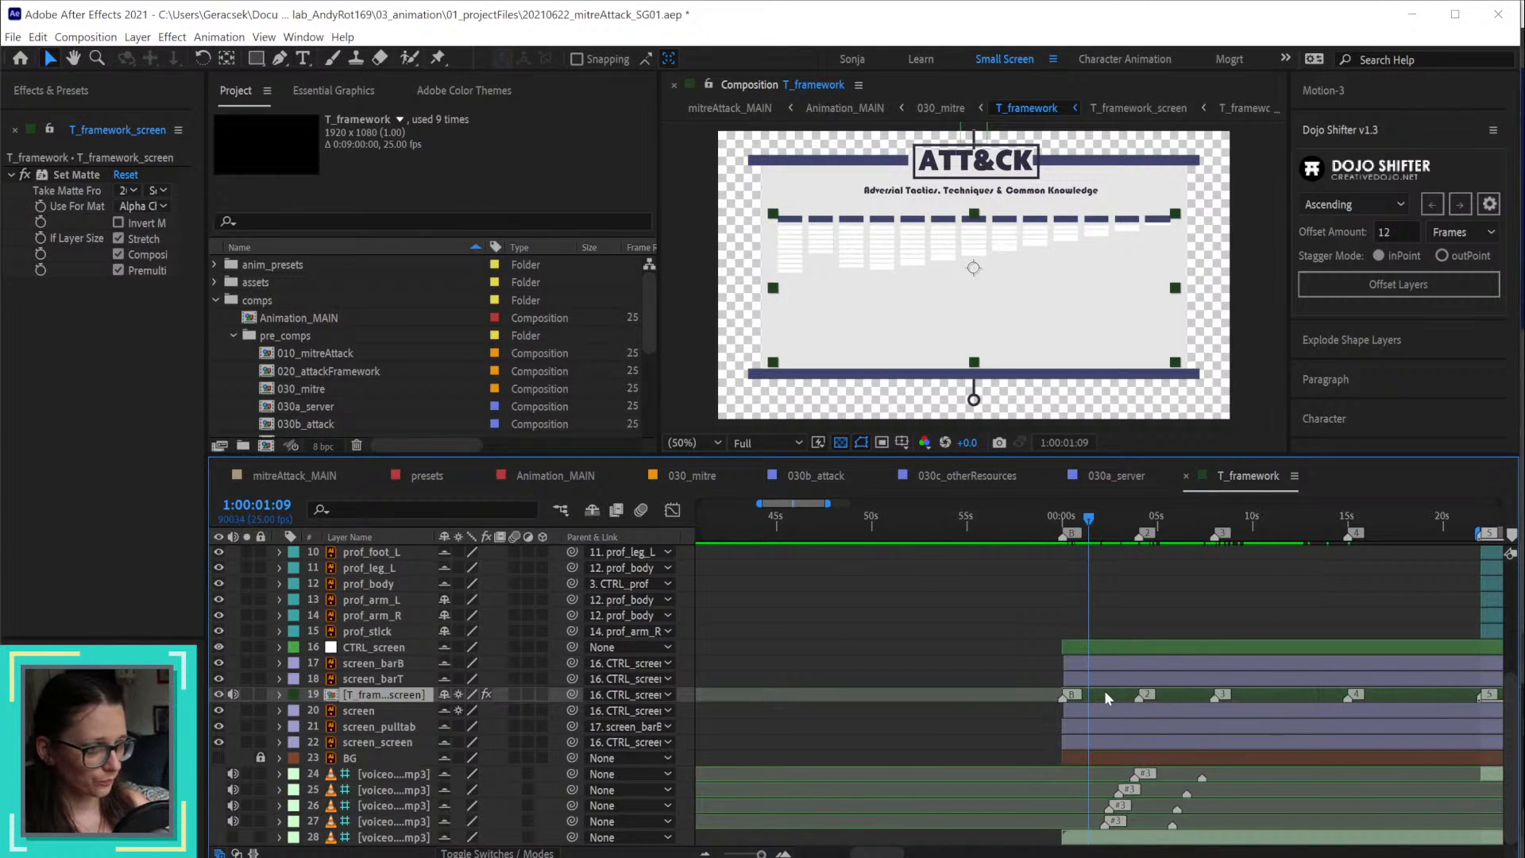
pyautogui.click(390, 744)
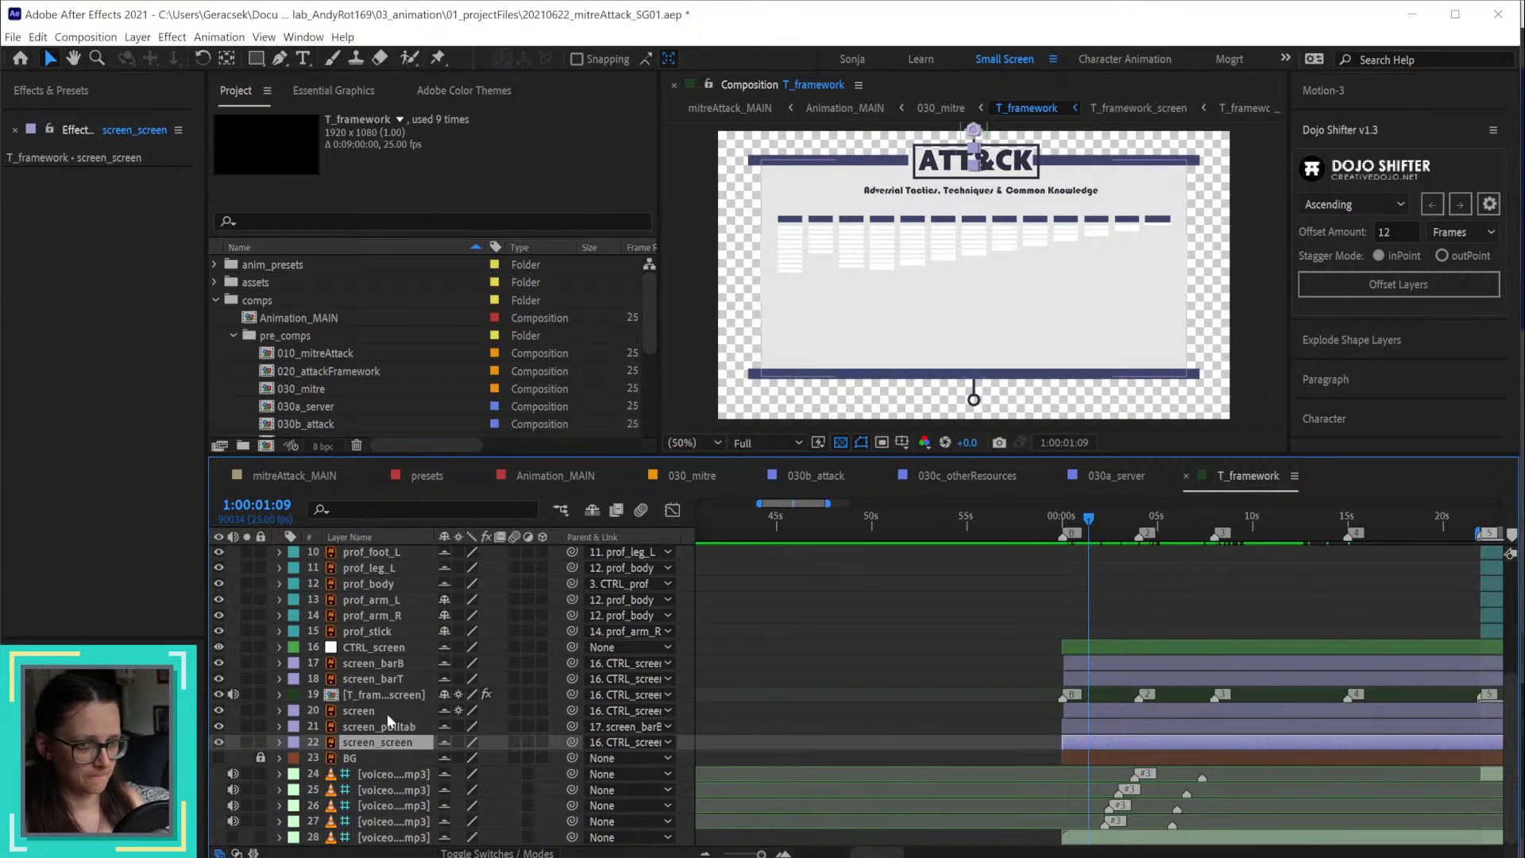
pyautogui.click(366, 727)
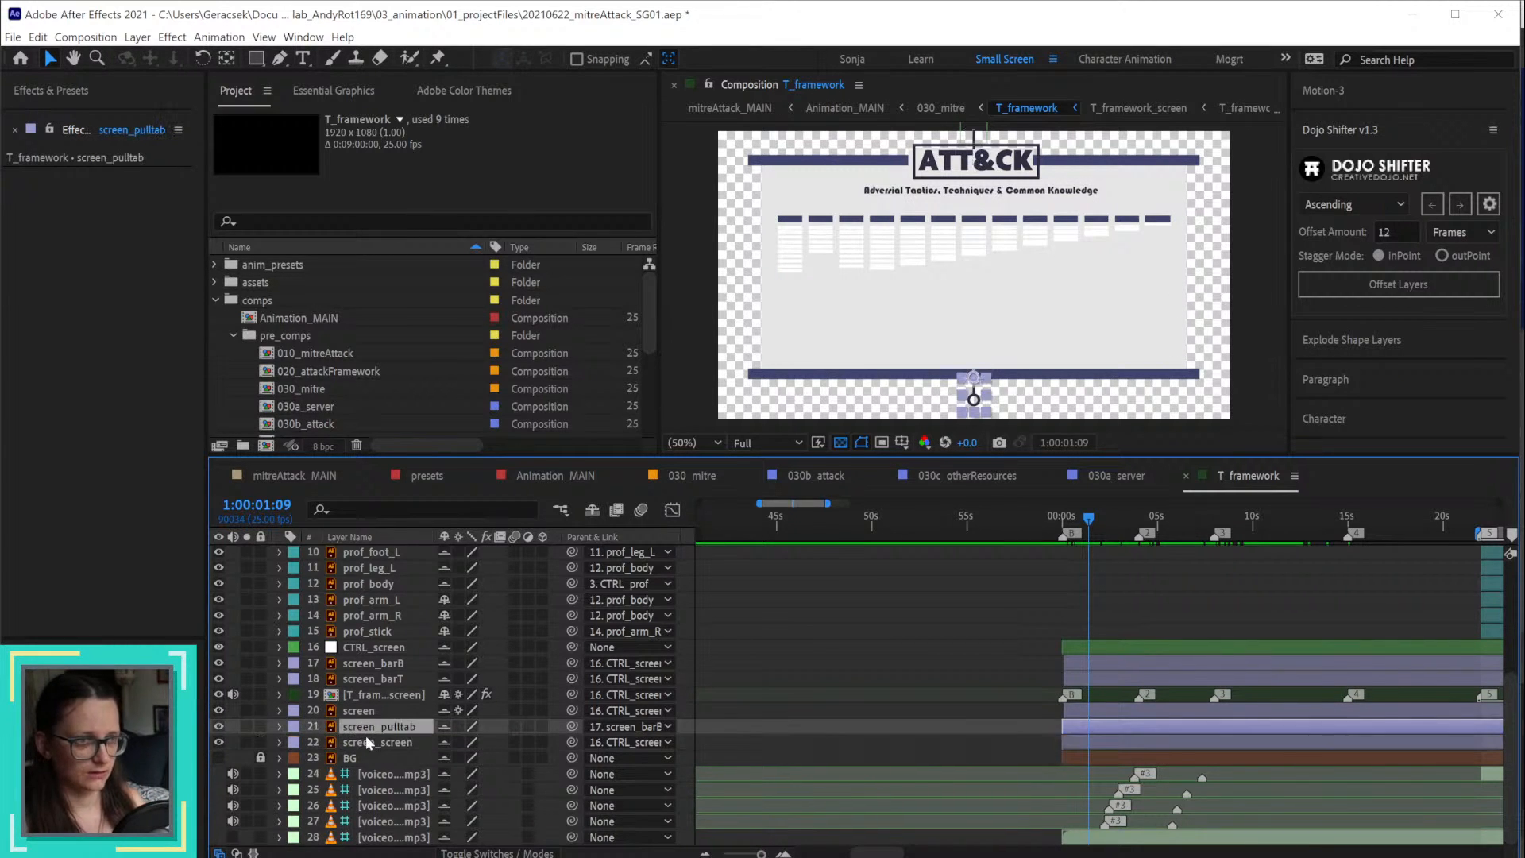
pyautogui.click(370, 740)
pyautogui.click(364, 725)
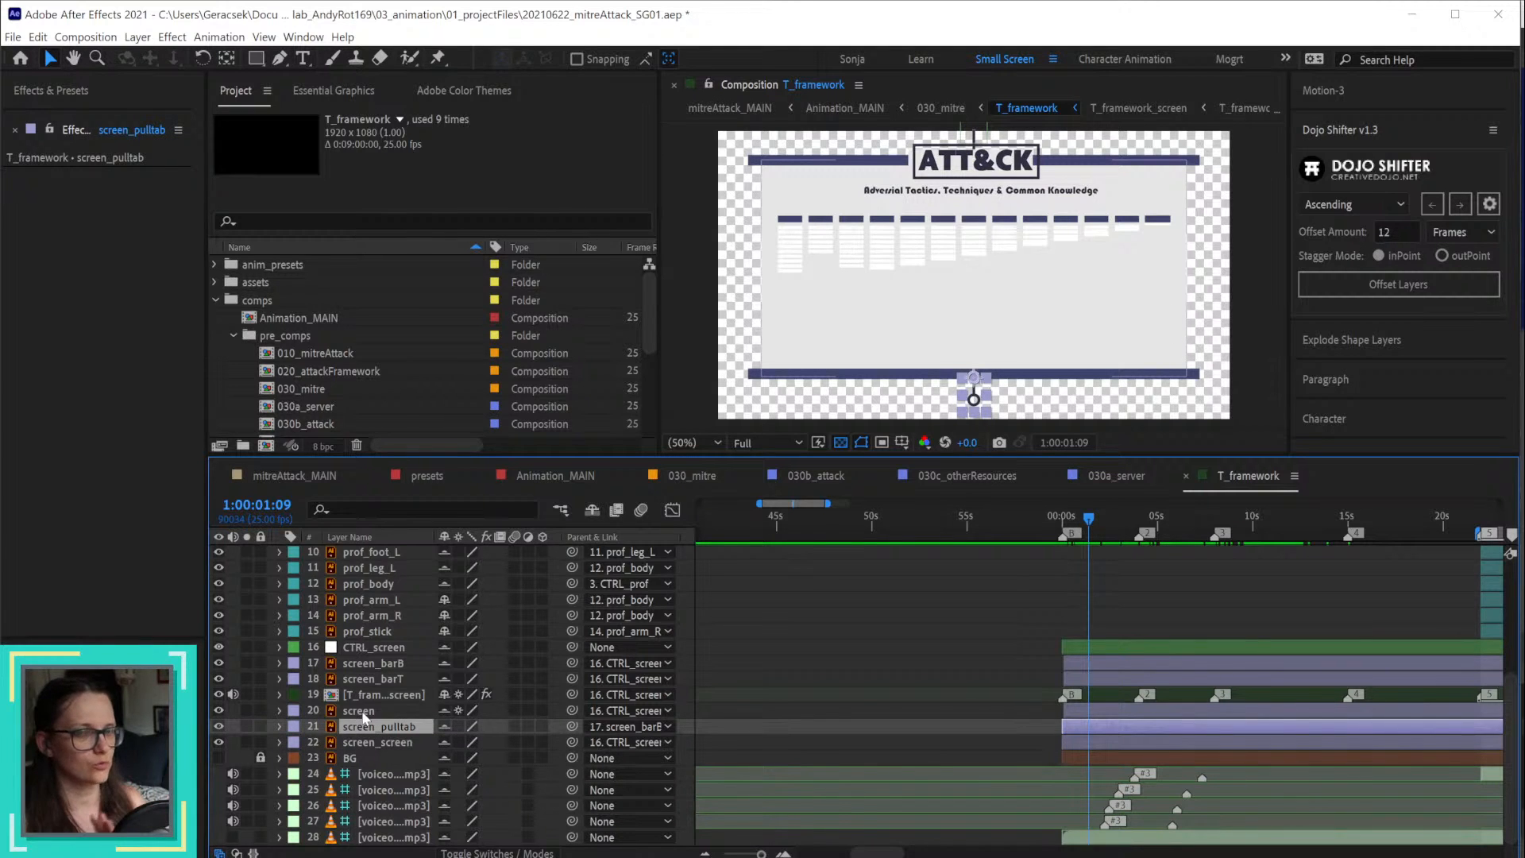
pyautogui.click(365, 713)
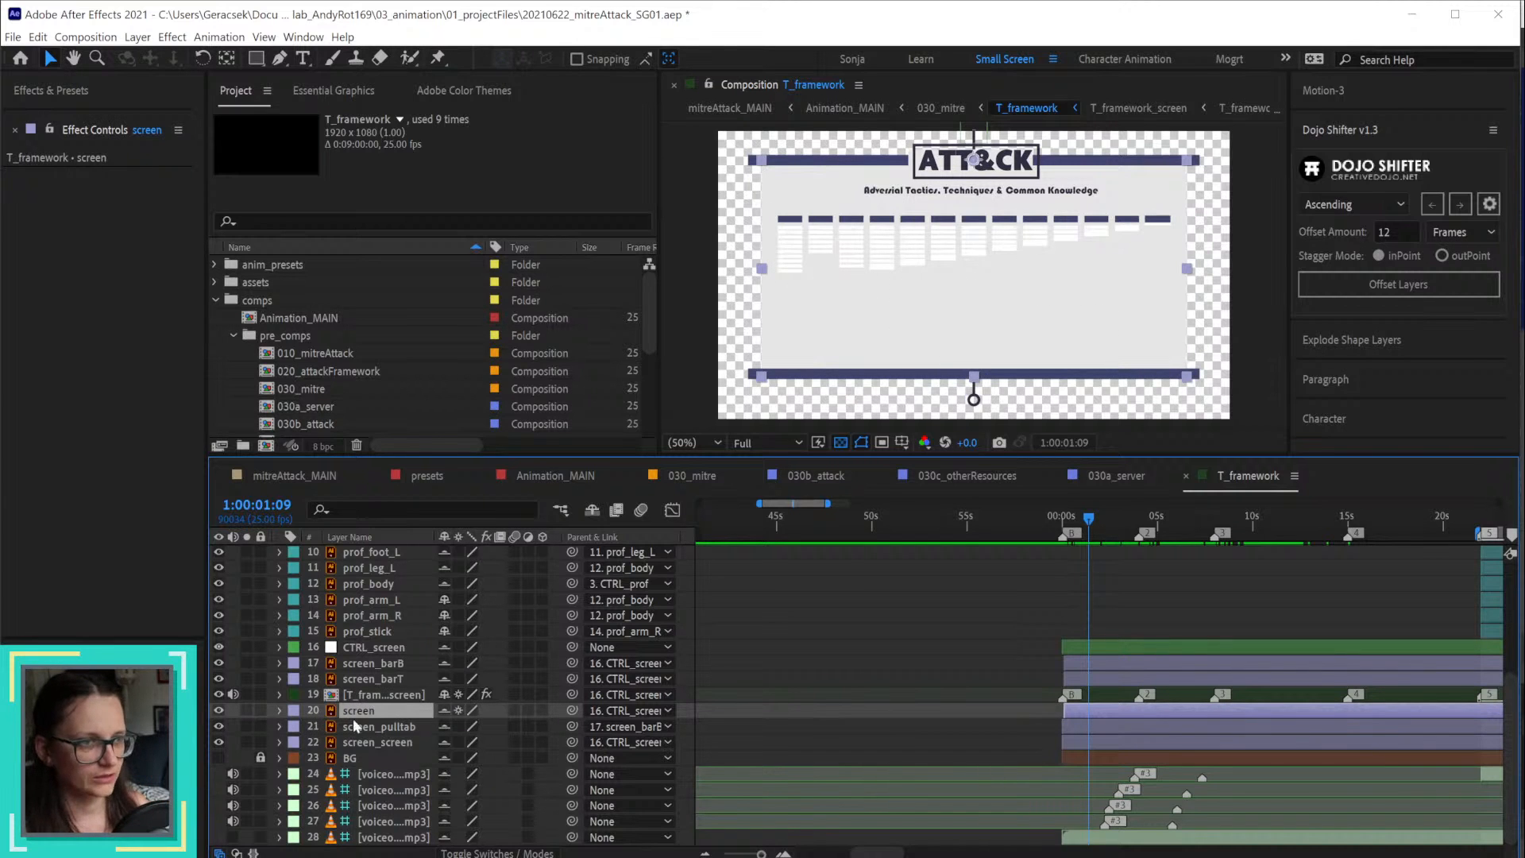
pyautogui.click(371, 698)
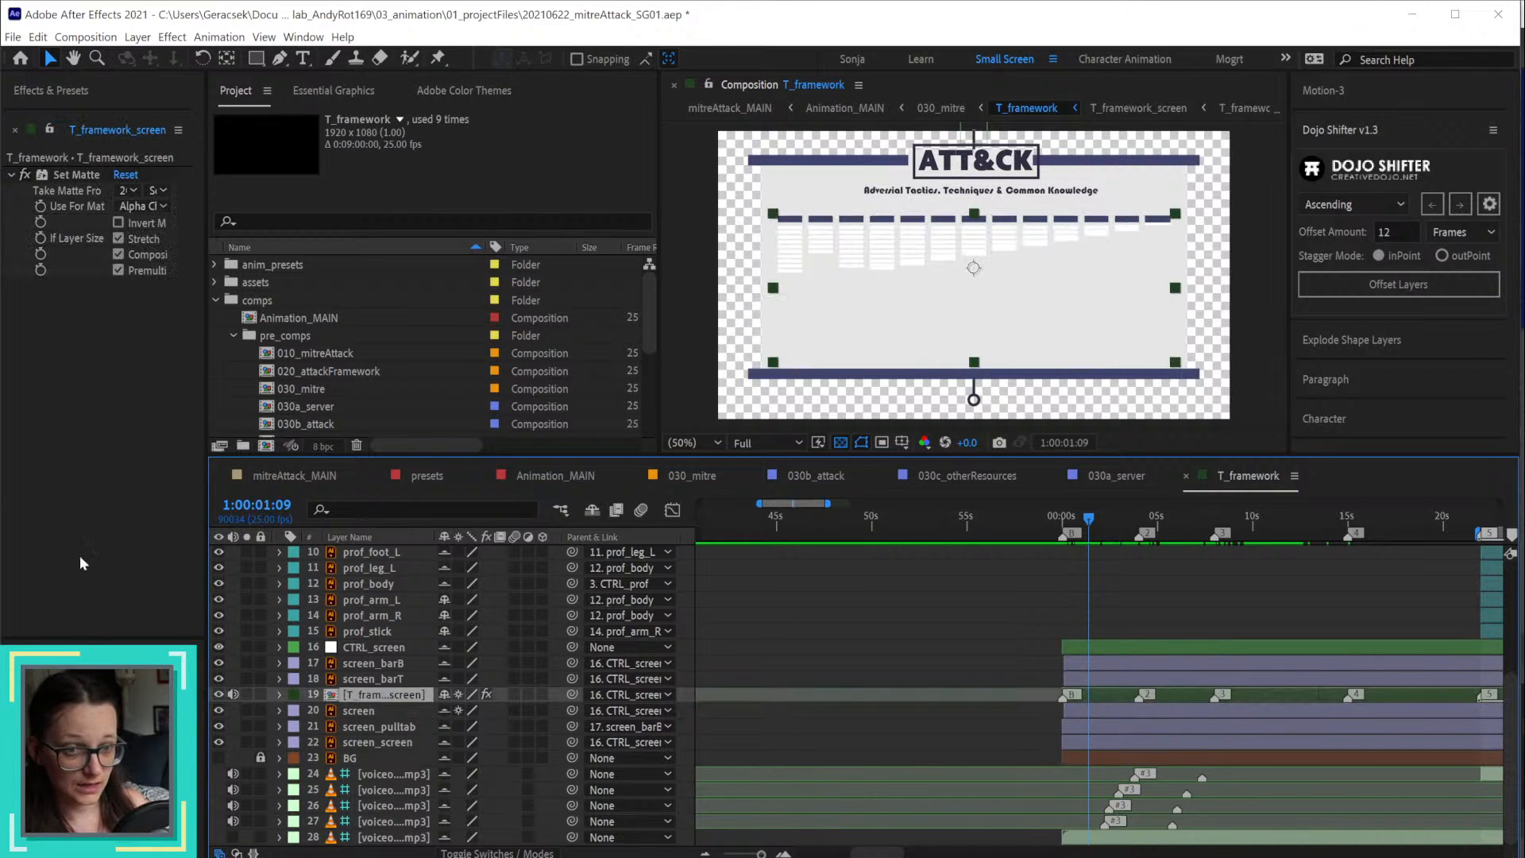
pyautogui.moveTo(206, 179); pyautogui.dragTo(241, 178)
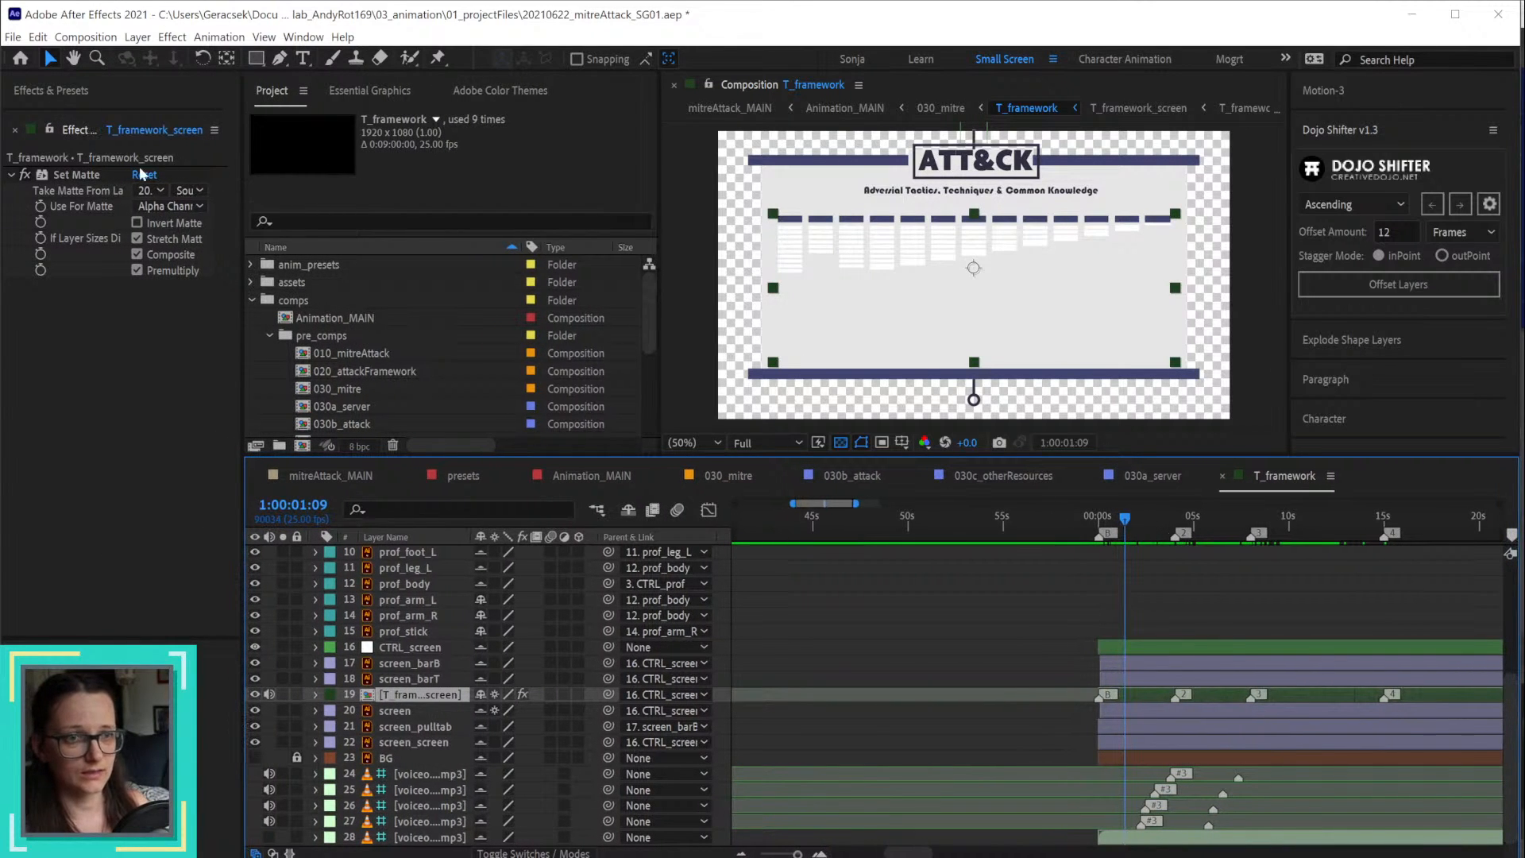
pyautogui.click(137, 239)
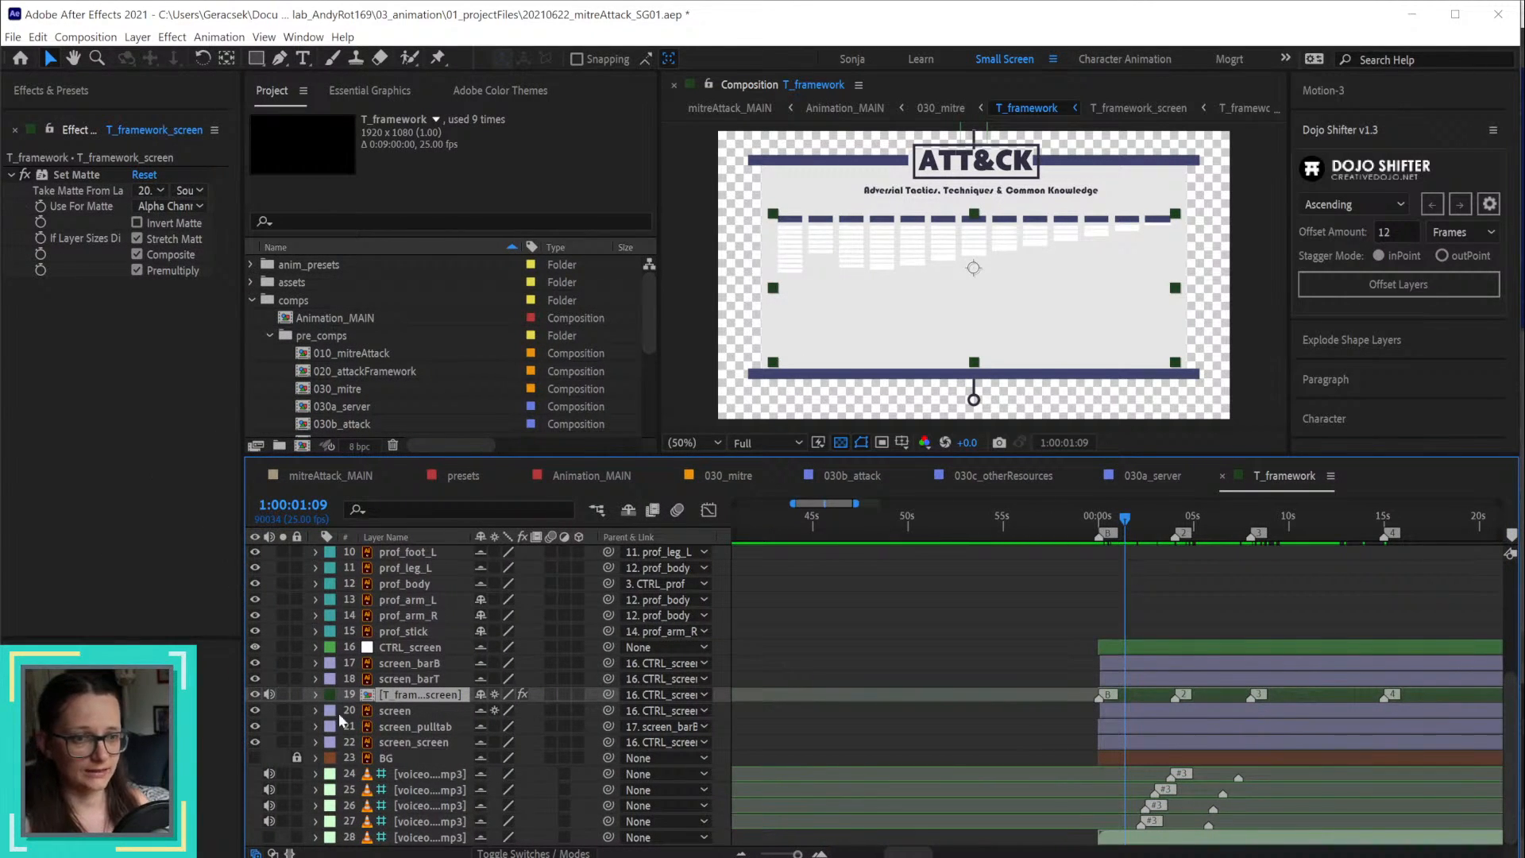
pyautogui.click(151, 191)
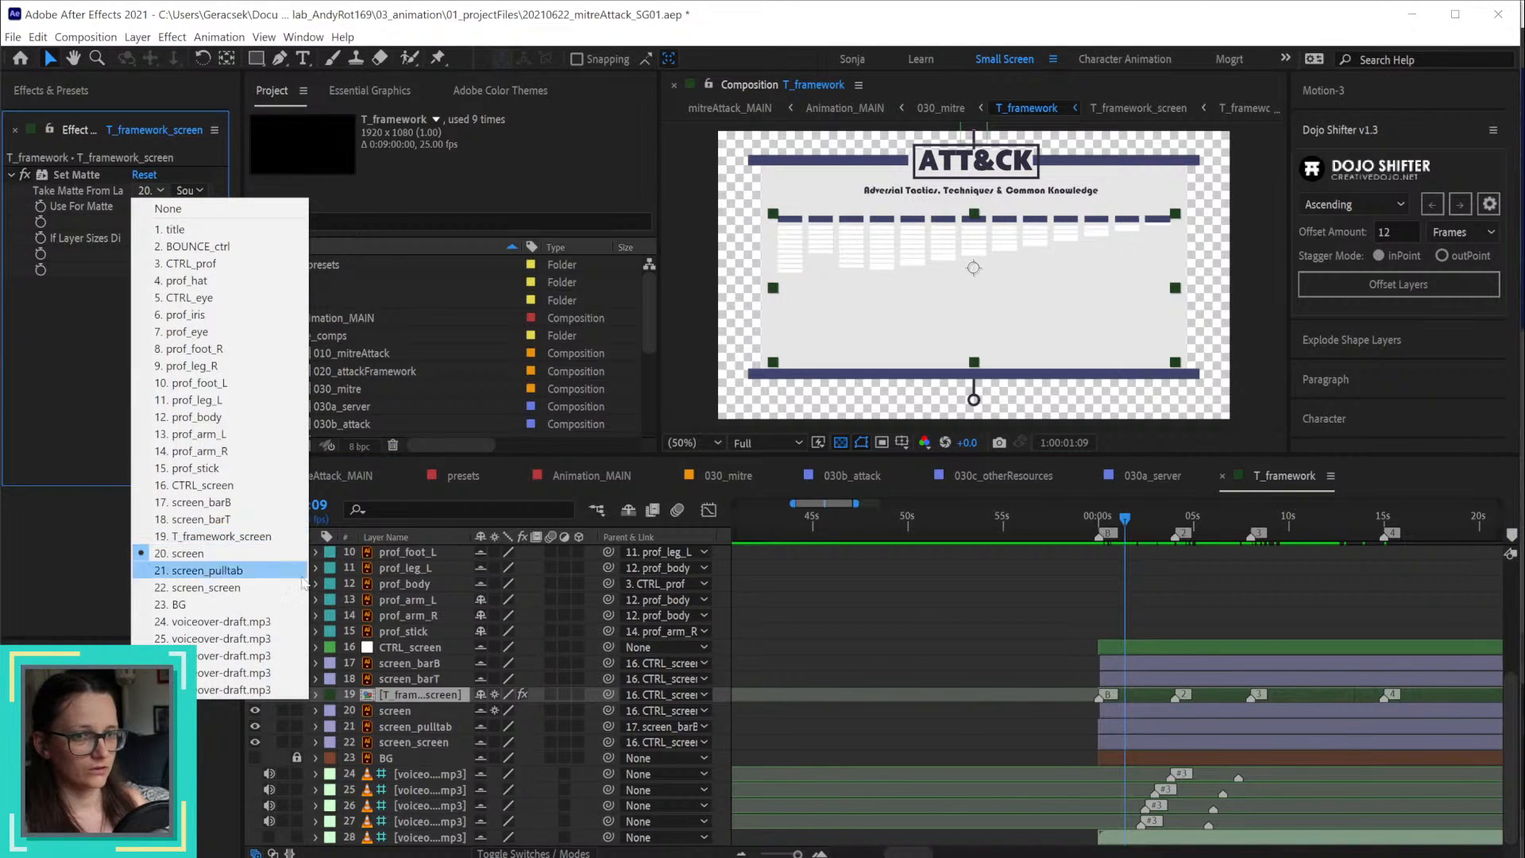
# Step: Move the anchor point of the screen layer to its top-left corner with Motion-3
pyautogui.click(404, 708)
pyautogui.click(404, 709)
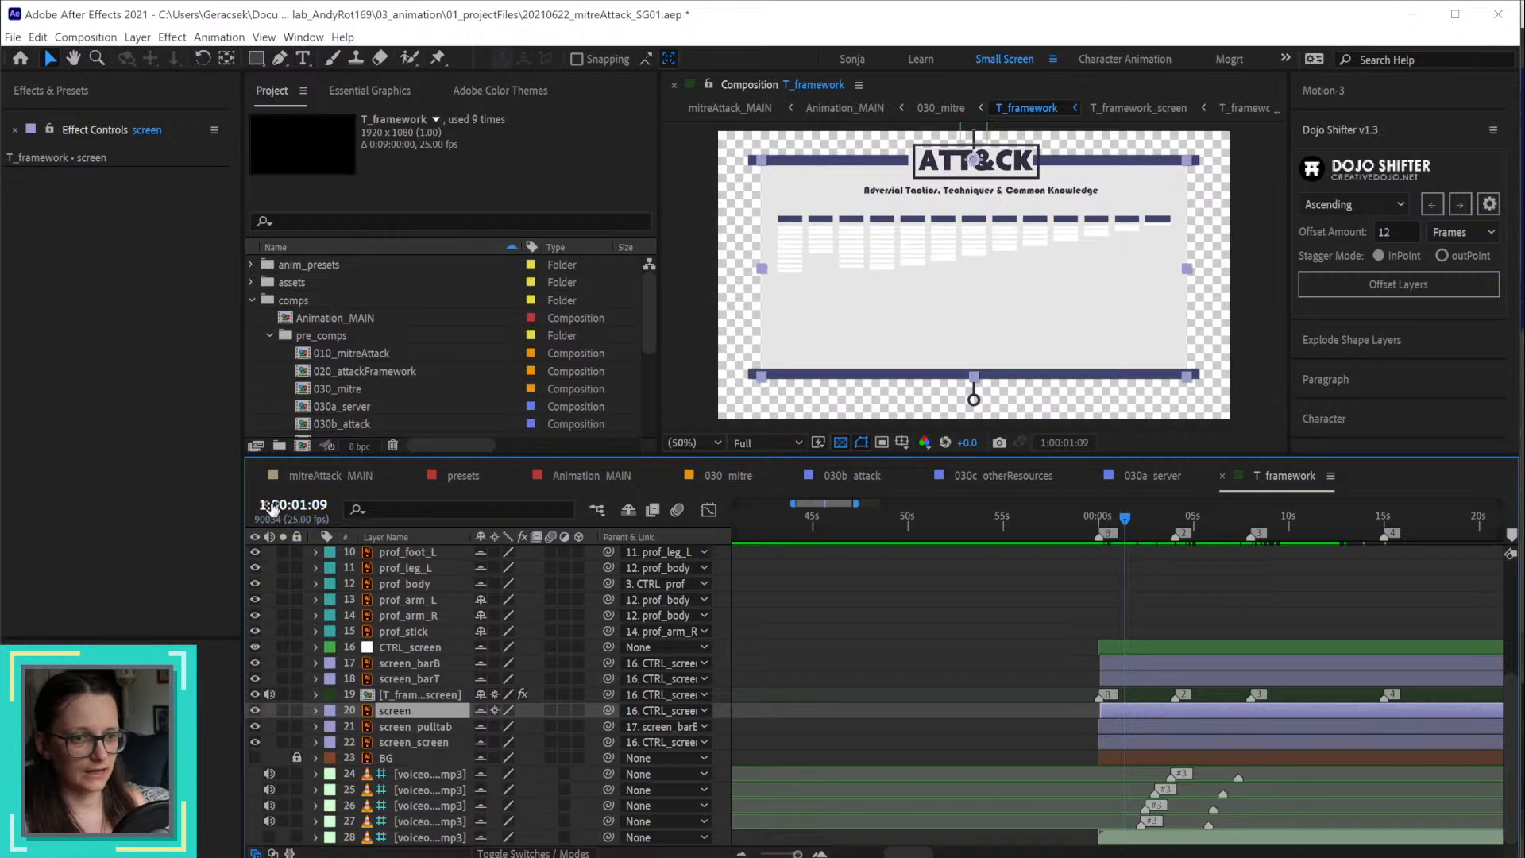
pyautogui.moveTo(241, 466); pyautogui.dragTo(207, 475)
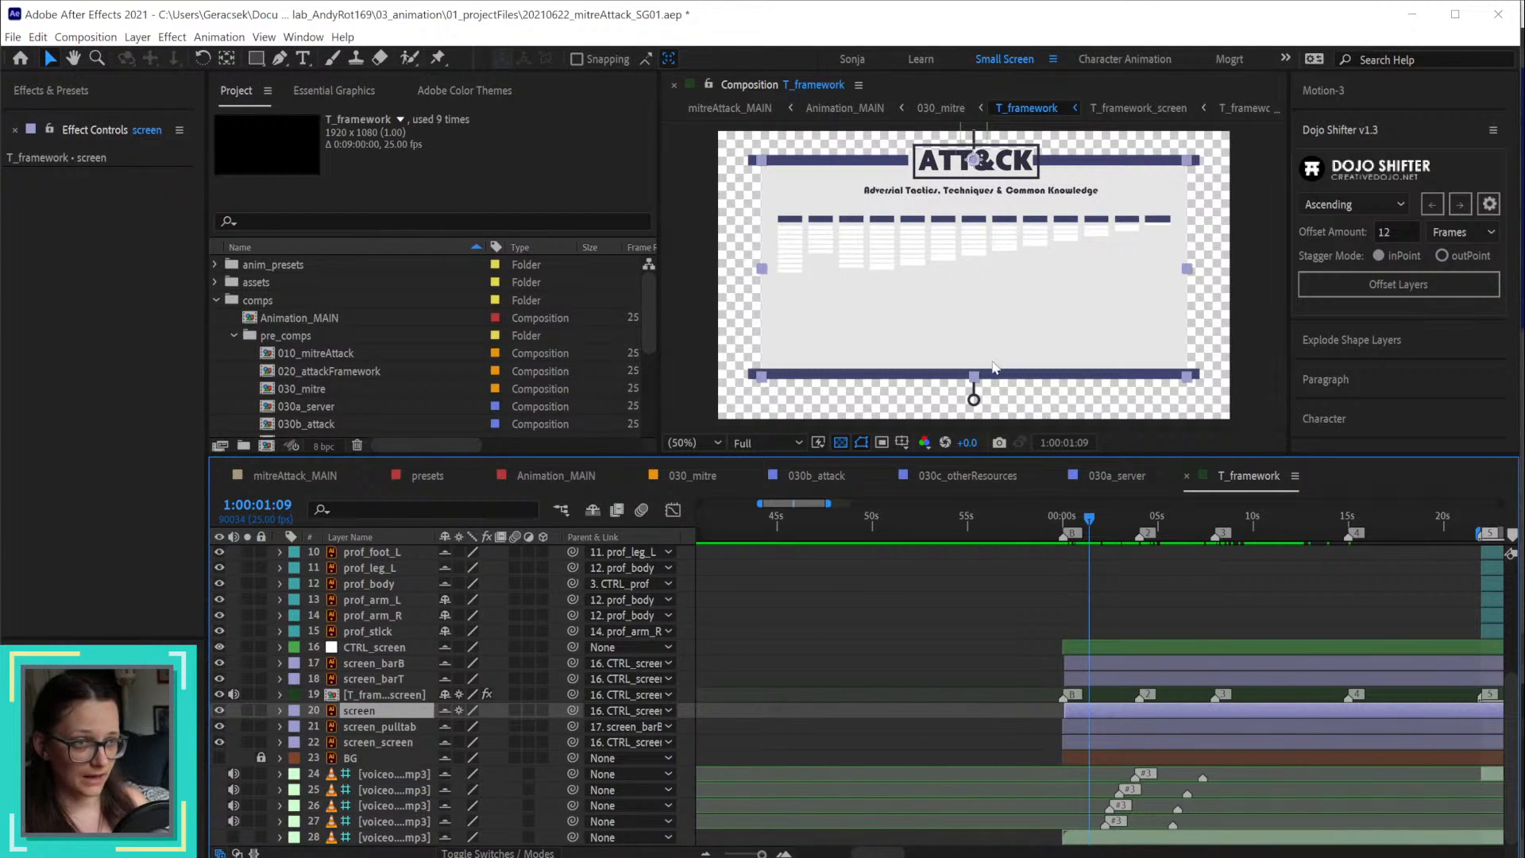
pyautogui.click(218, 695)
pyautogui.click(217, 694)
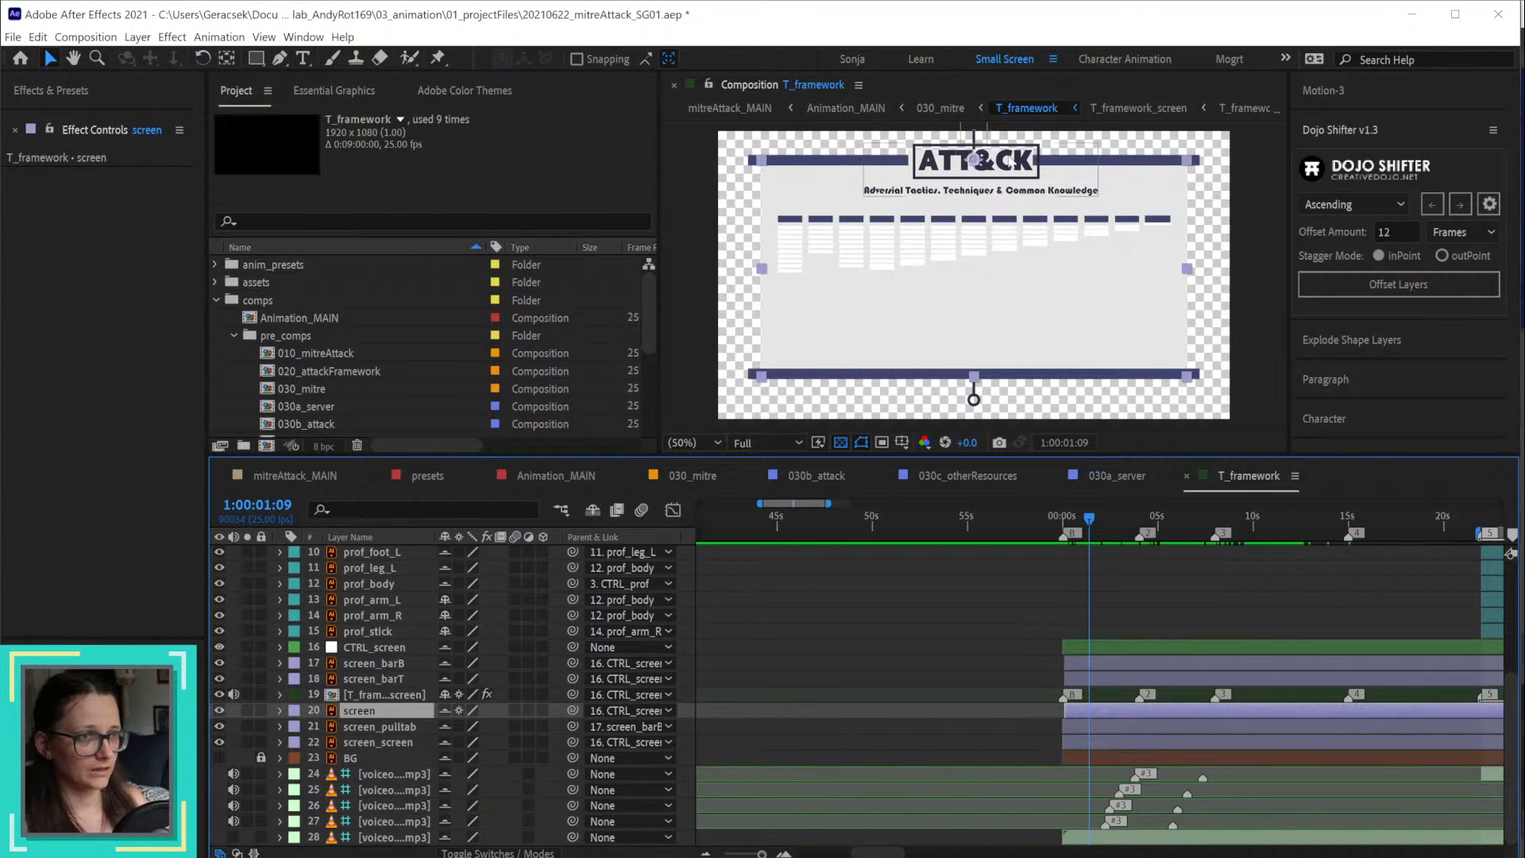
pyautogui.click(1334, 97)
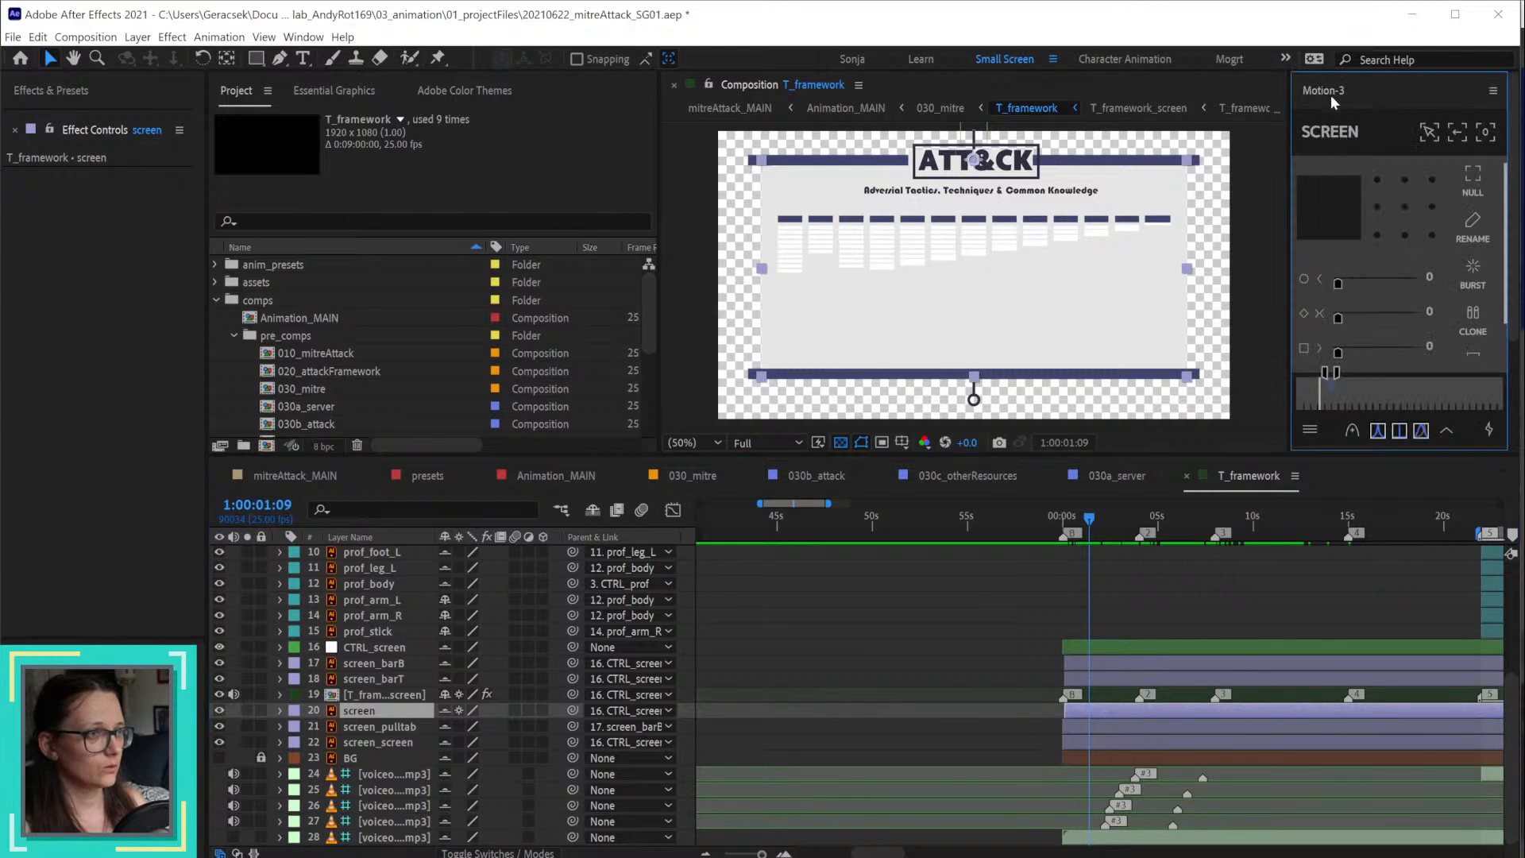
pyautogui.click(1377, 182)
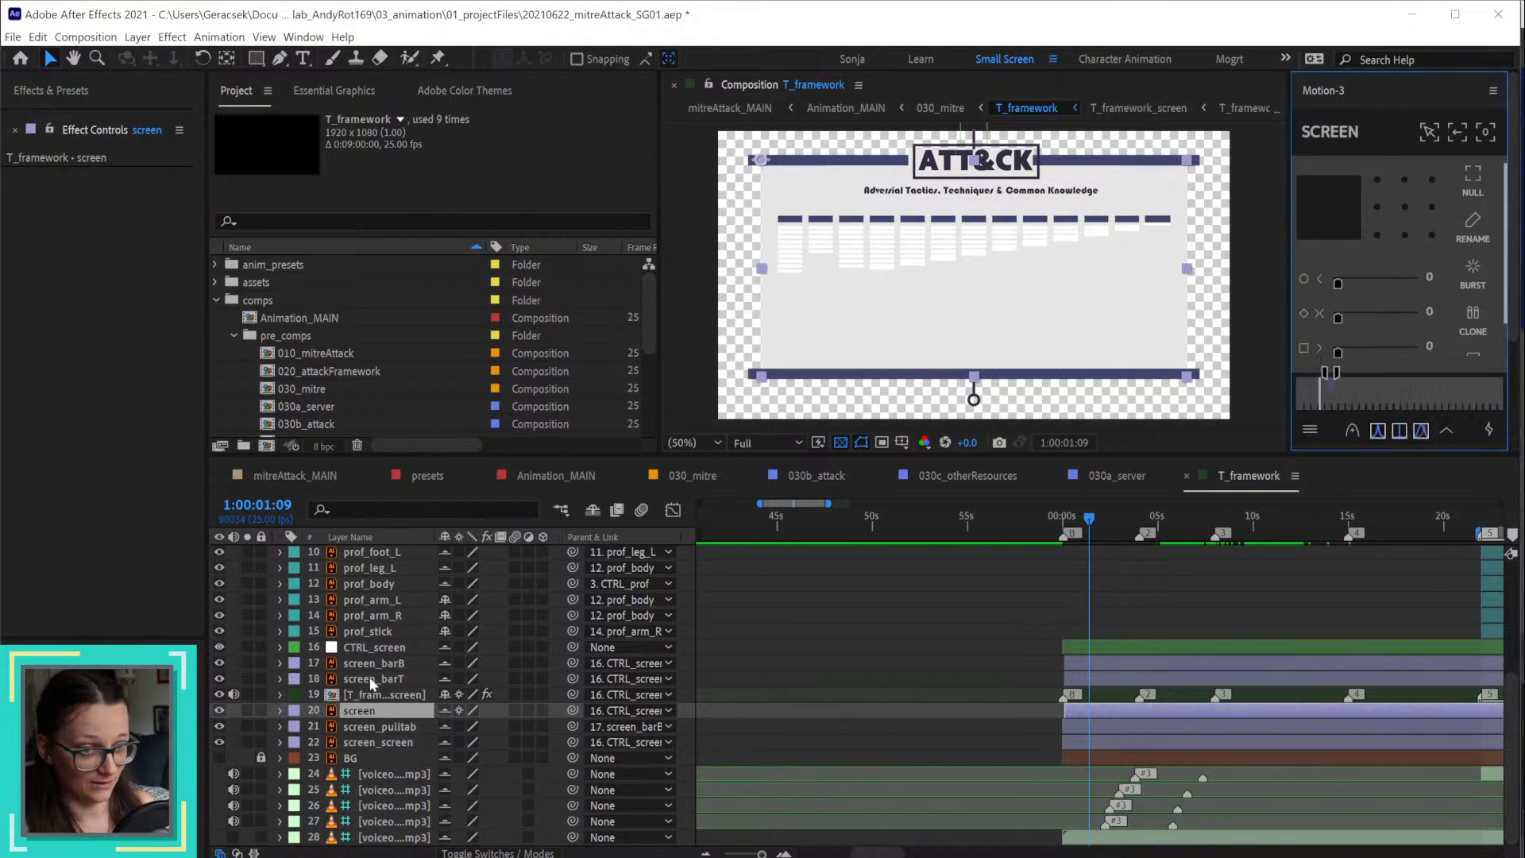
# Step: Find the expression controls in the effects library and apply a Slider Control to the CTRL_screen null
pyautogui.scroll(3, 369, 668)
pyautogui.scroll(2, 369, 666)
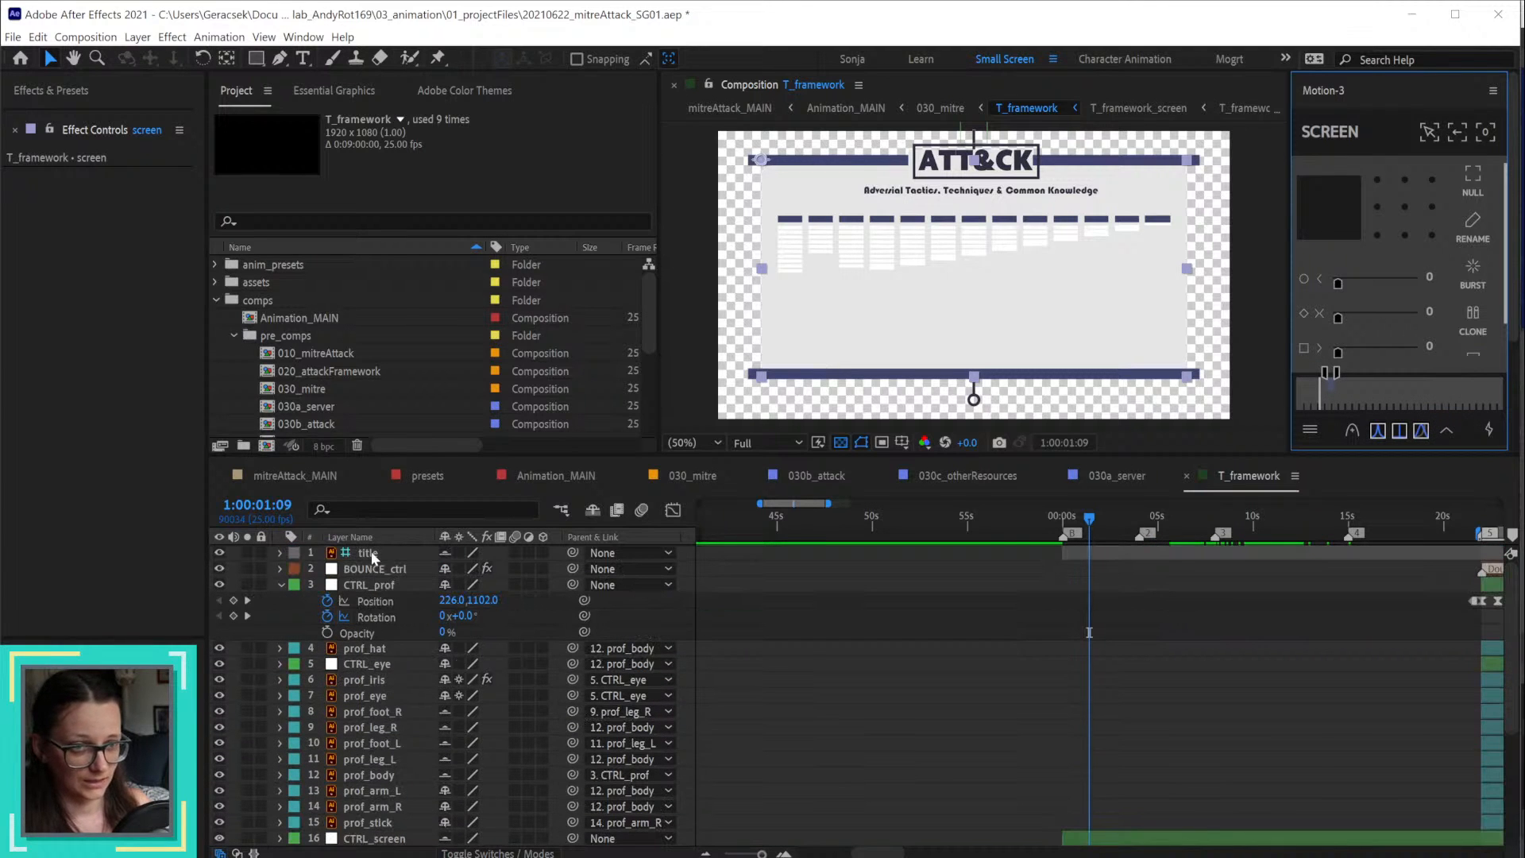
pyautogui.scroll(-2, 380, 742)
pyautogui.click(384, 742)
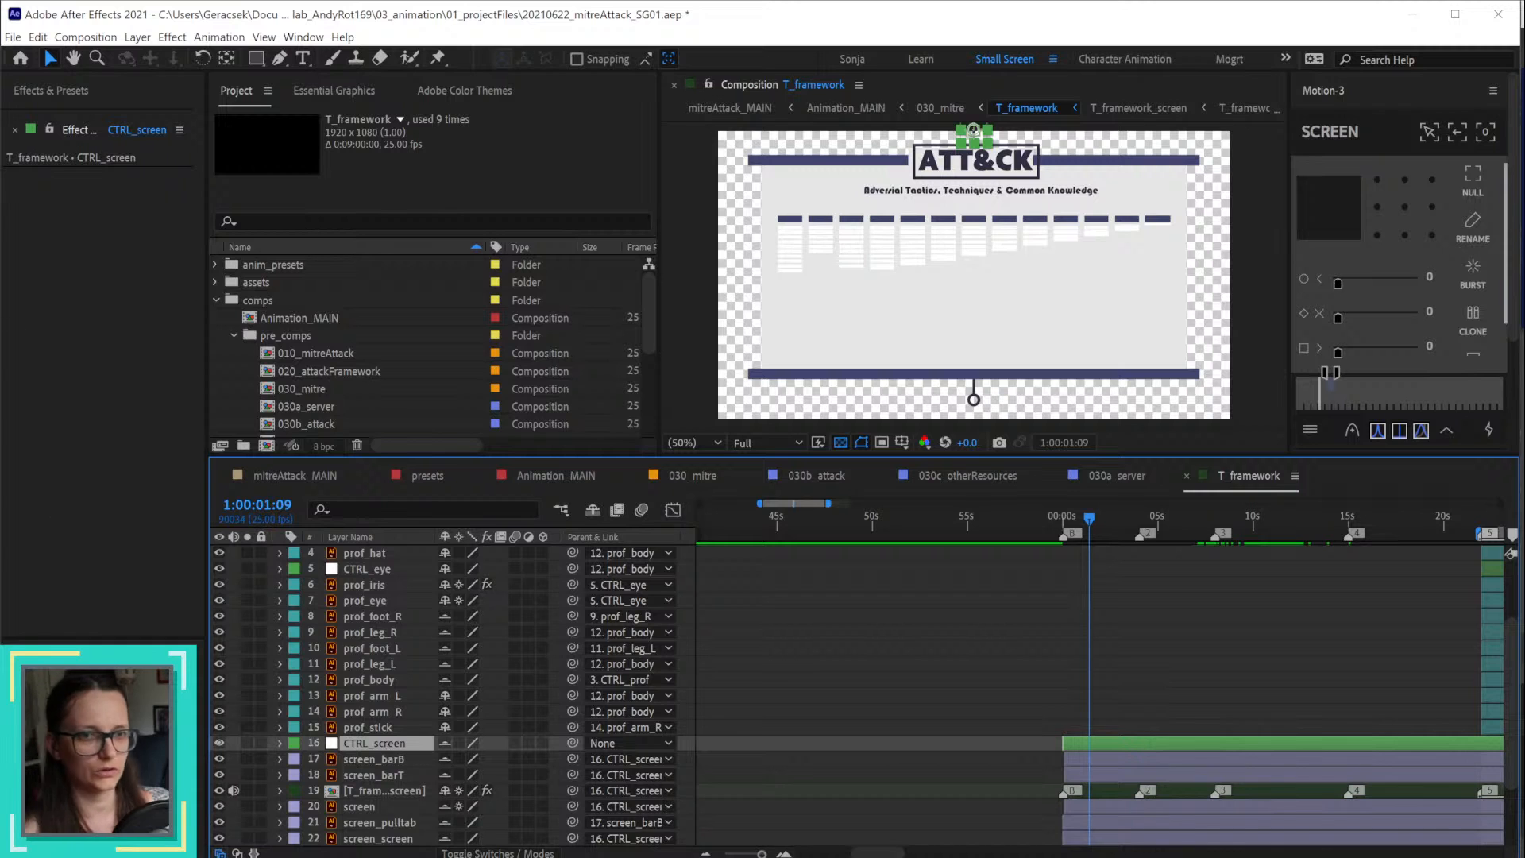
pyautogui.click(63, 94)
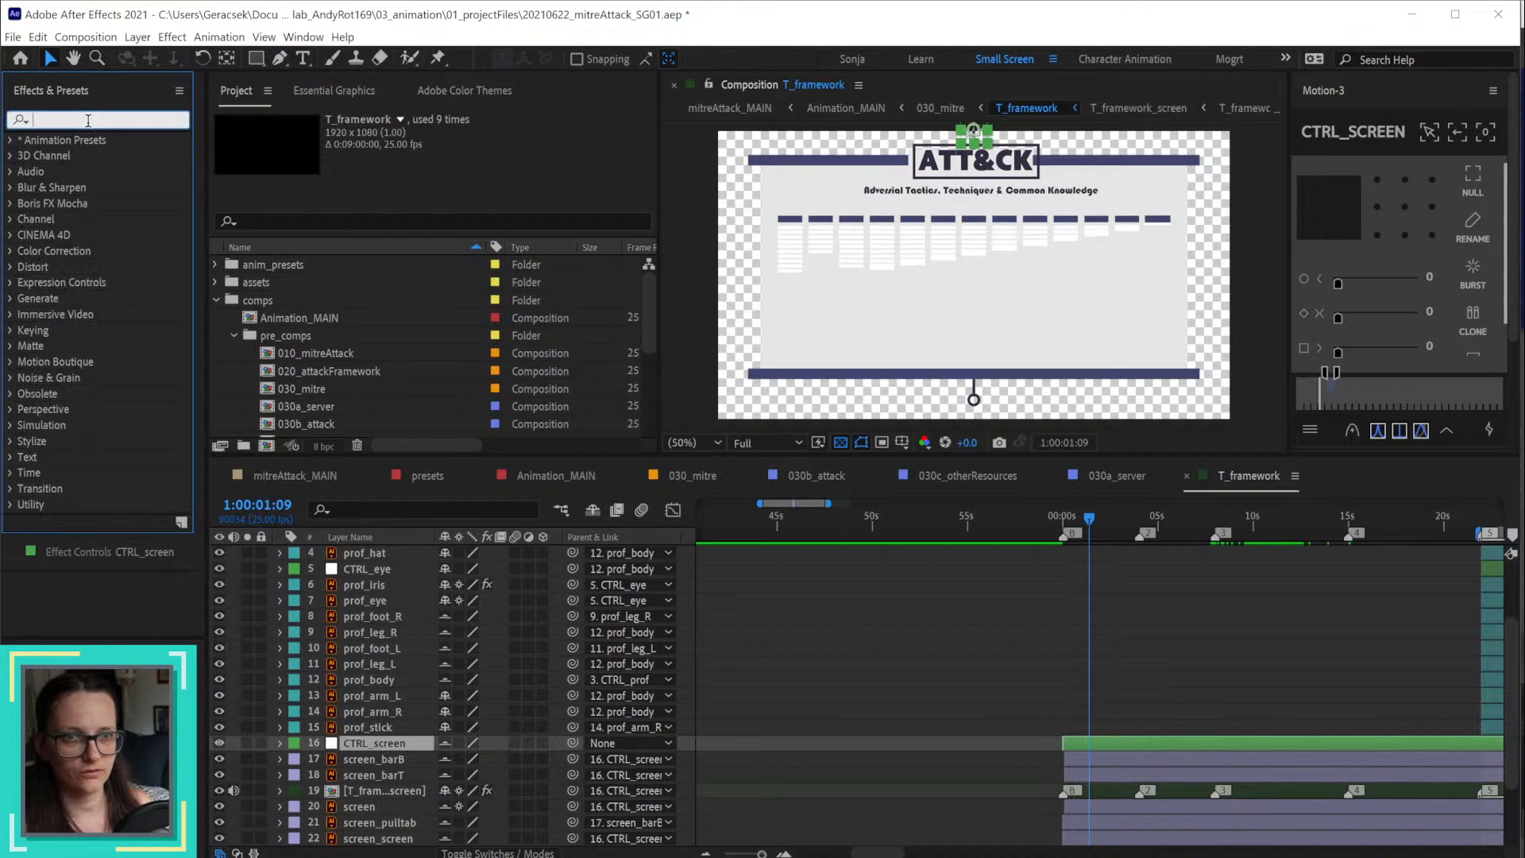
pyautogui.click(88, 120)
pyautogui.write('control')
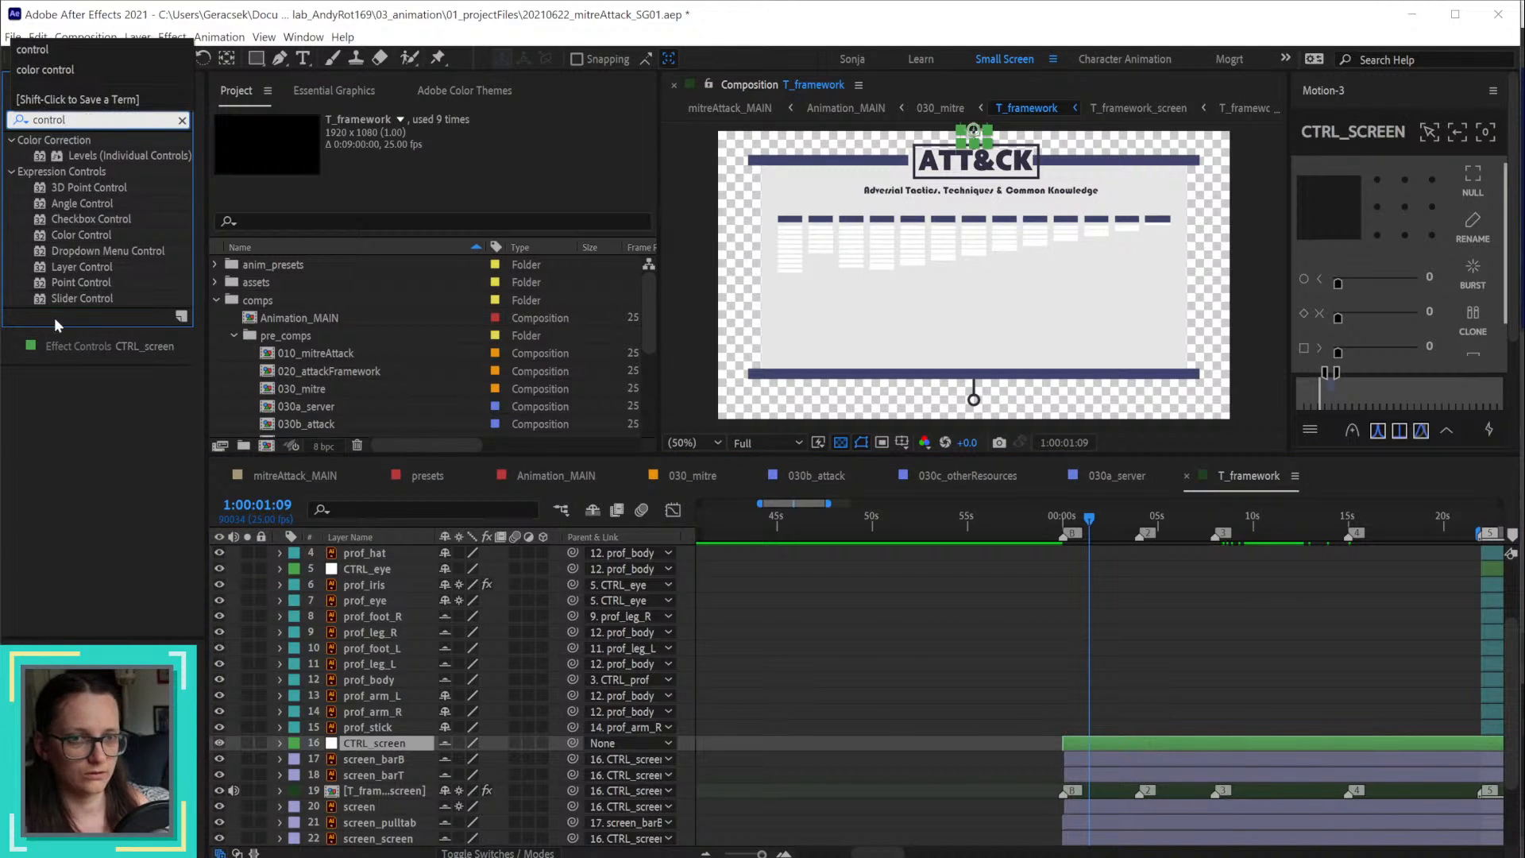
pyautogui.doubleClick(82, 298)
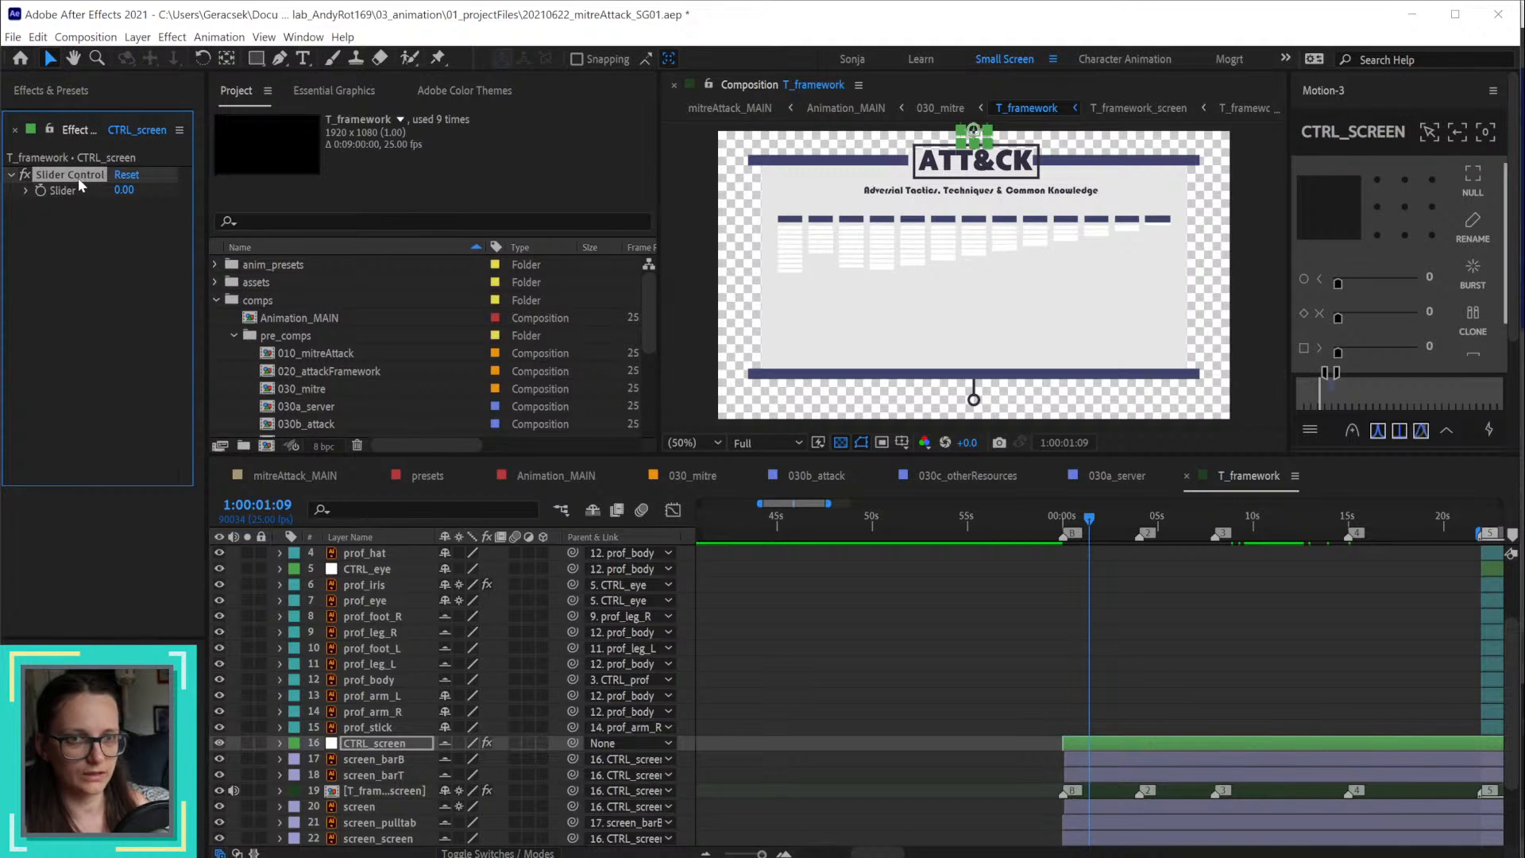
# Step: Rename the Slider Control effect on CTRL_screen as xScale
pyautogui.press('Return')
pyautogui.write('x')
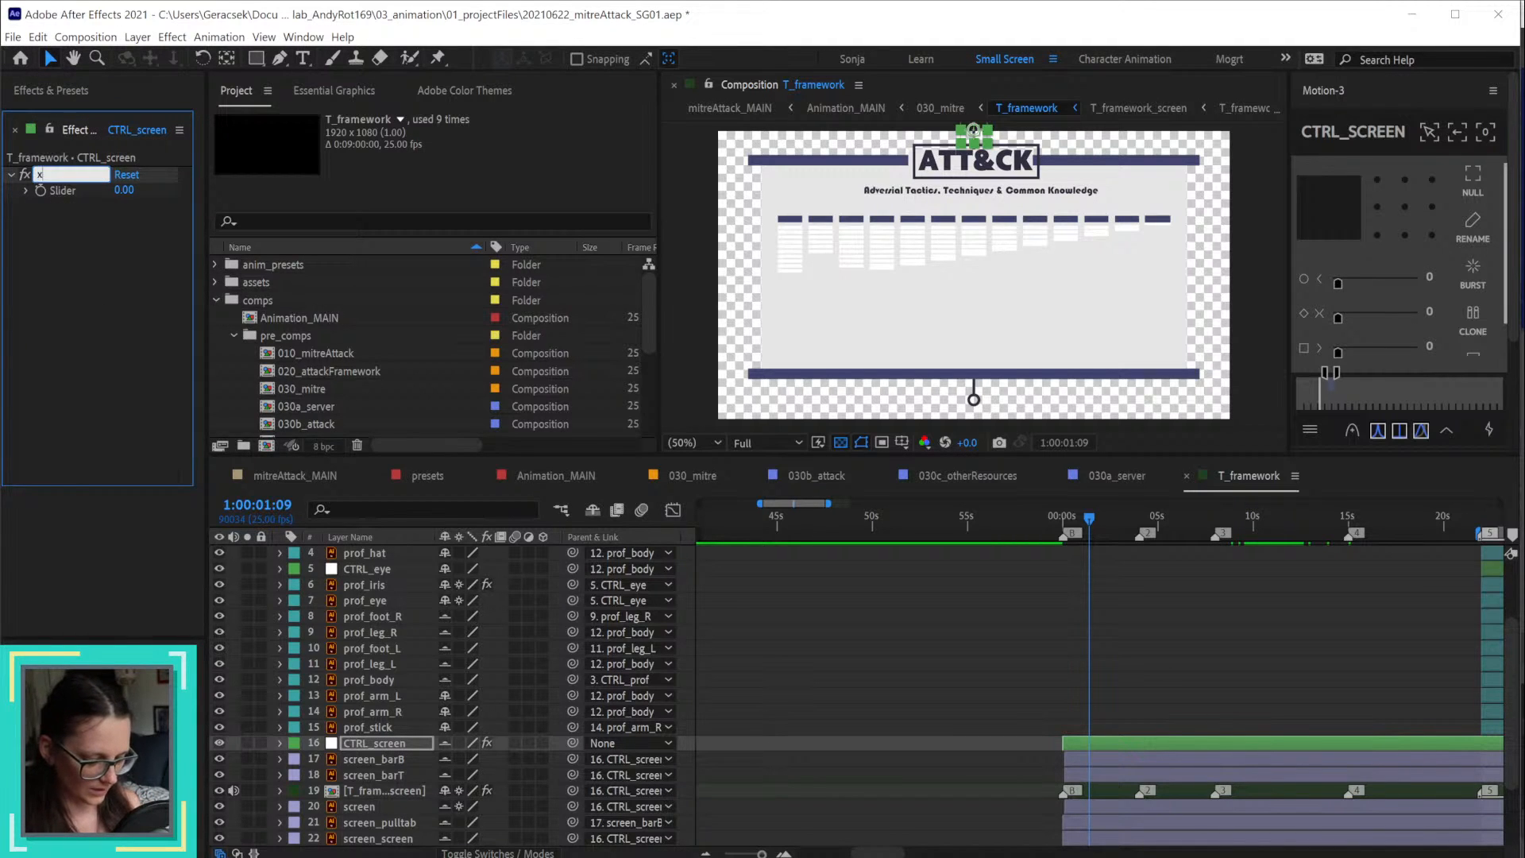
pyautogui.write('Scale')
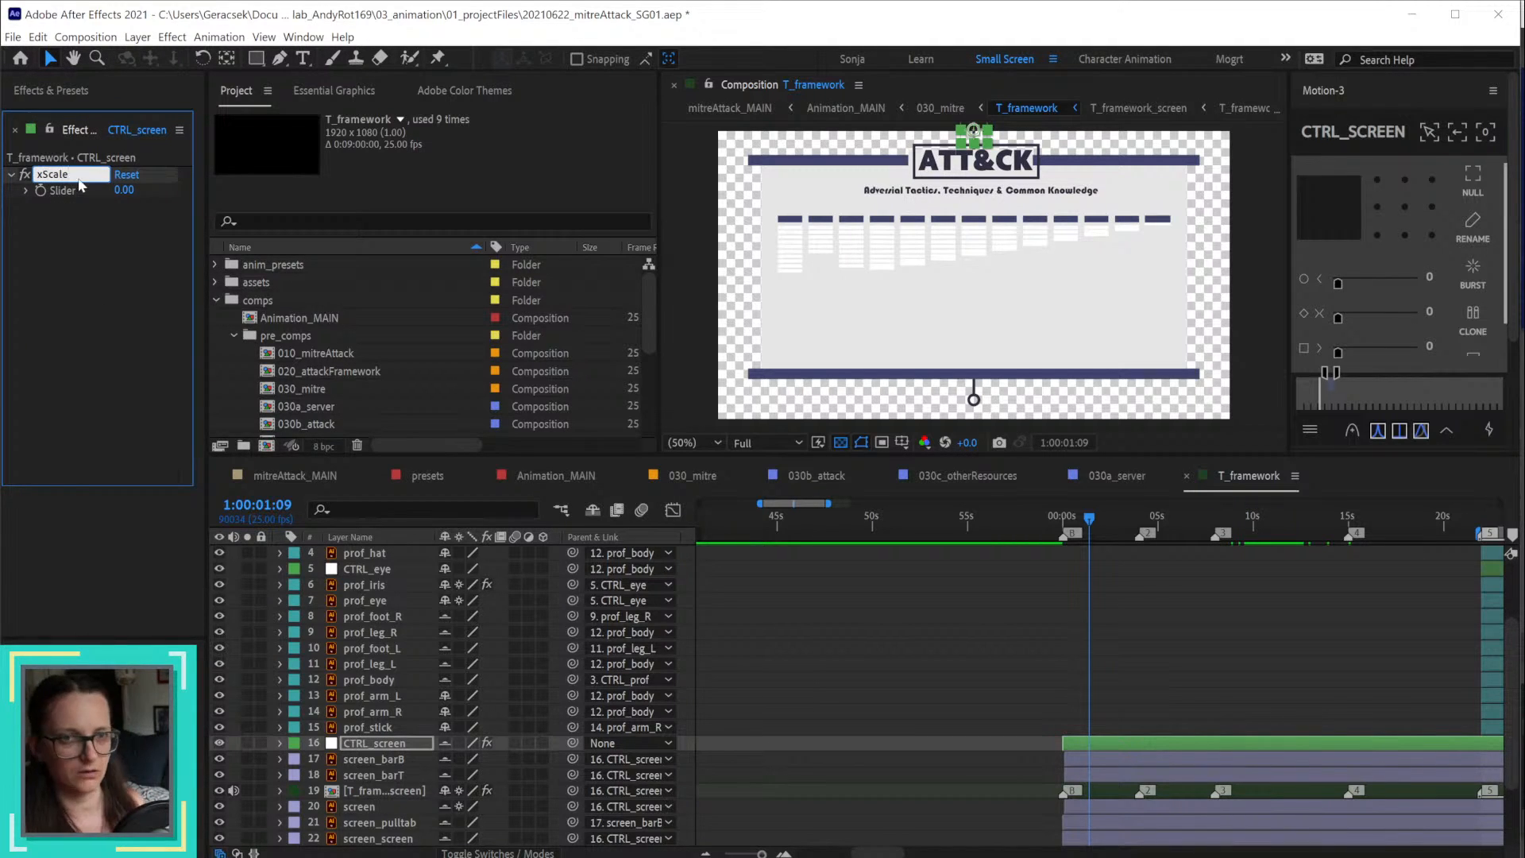
pyautogui.press('Return')
# Step: Set the xScale slider on CTRL_screen to 100
pyautogui.click(124, 190)
pyautogui.write('1')
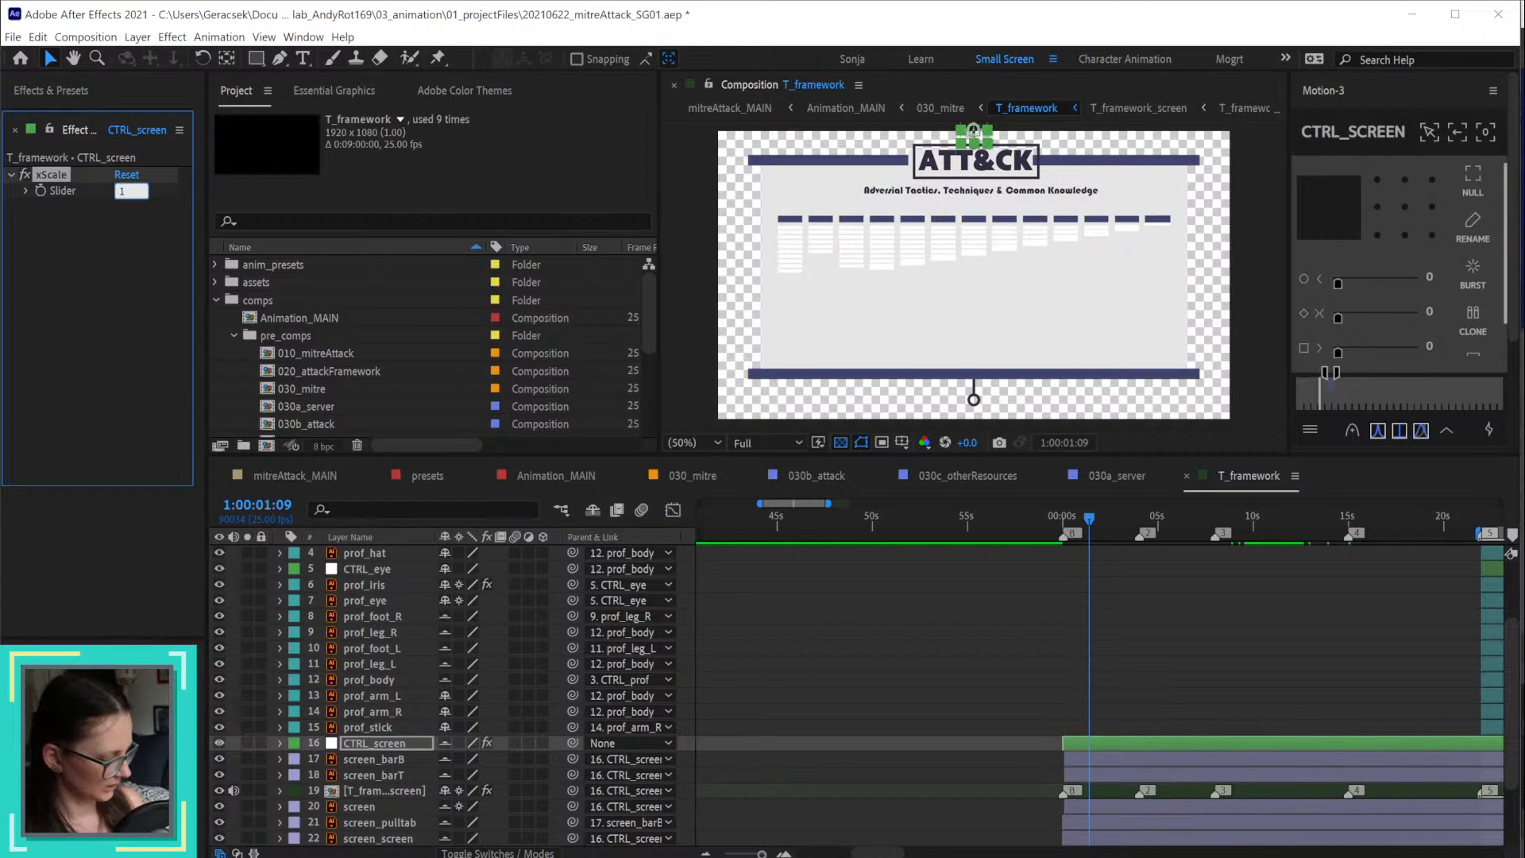
pyautogui.write('00')
pyautogui.press('Return')
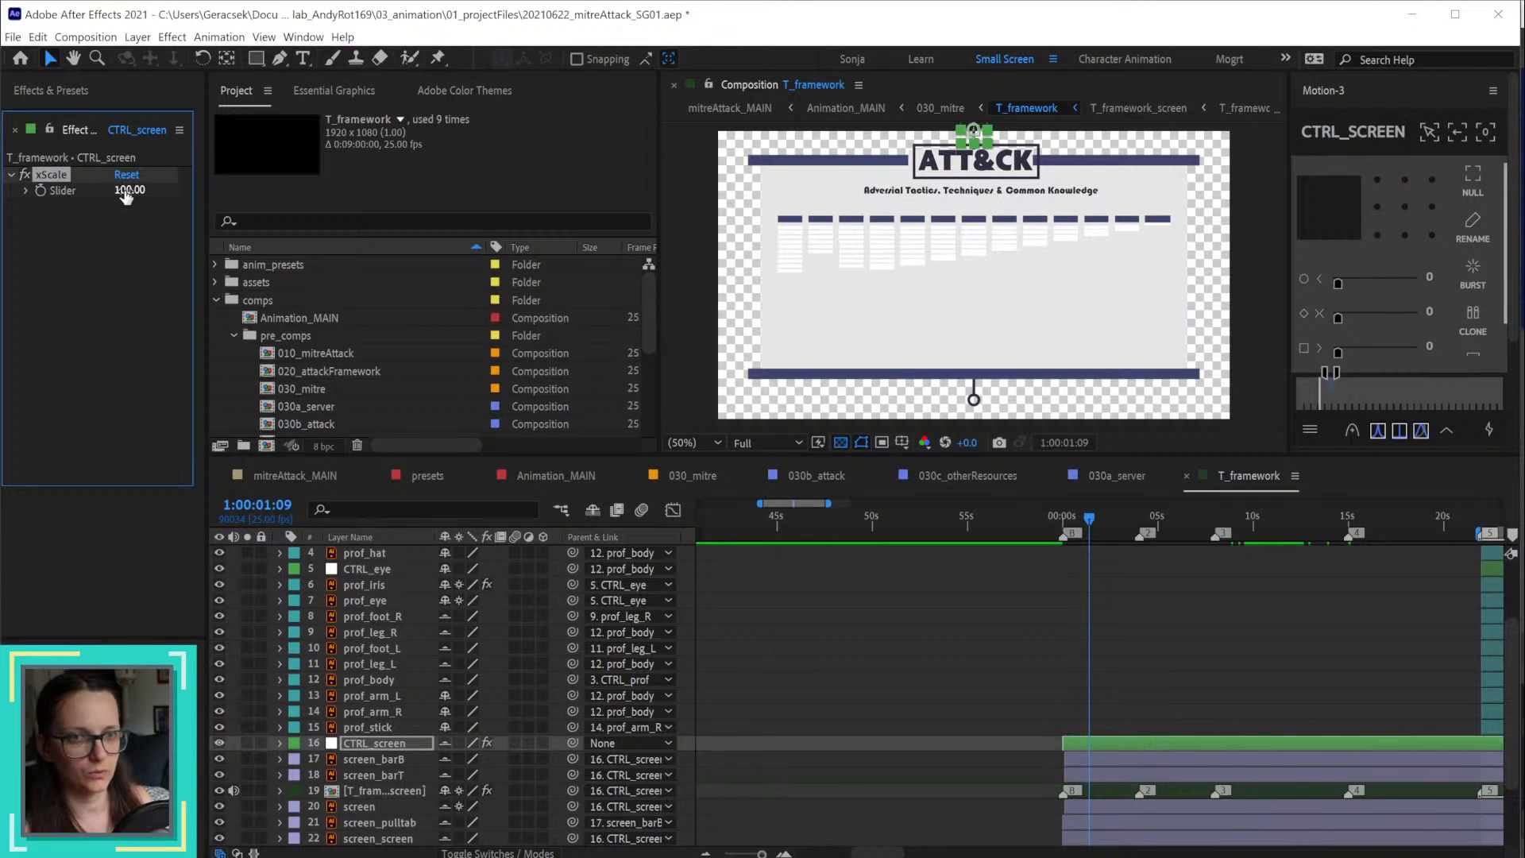
# Step: Rename the xScale effect on CTRL_screen as Screen xScale
pyautogui.press('Return')
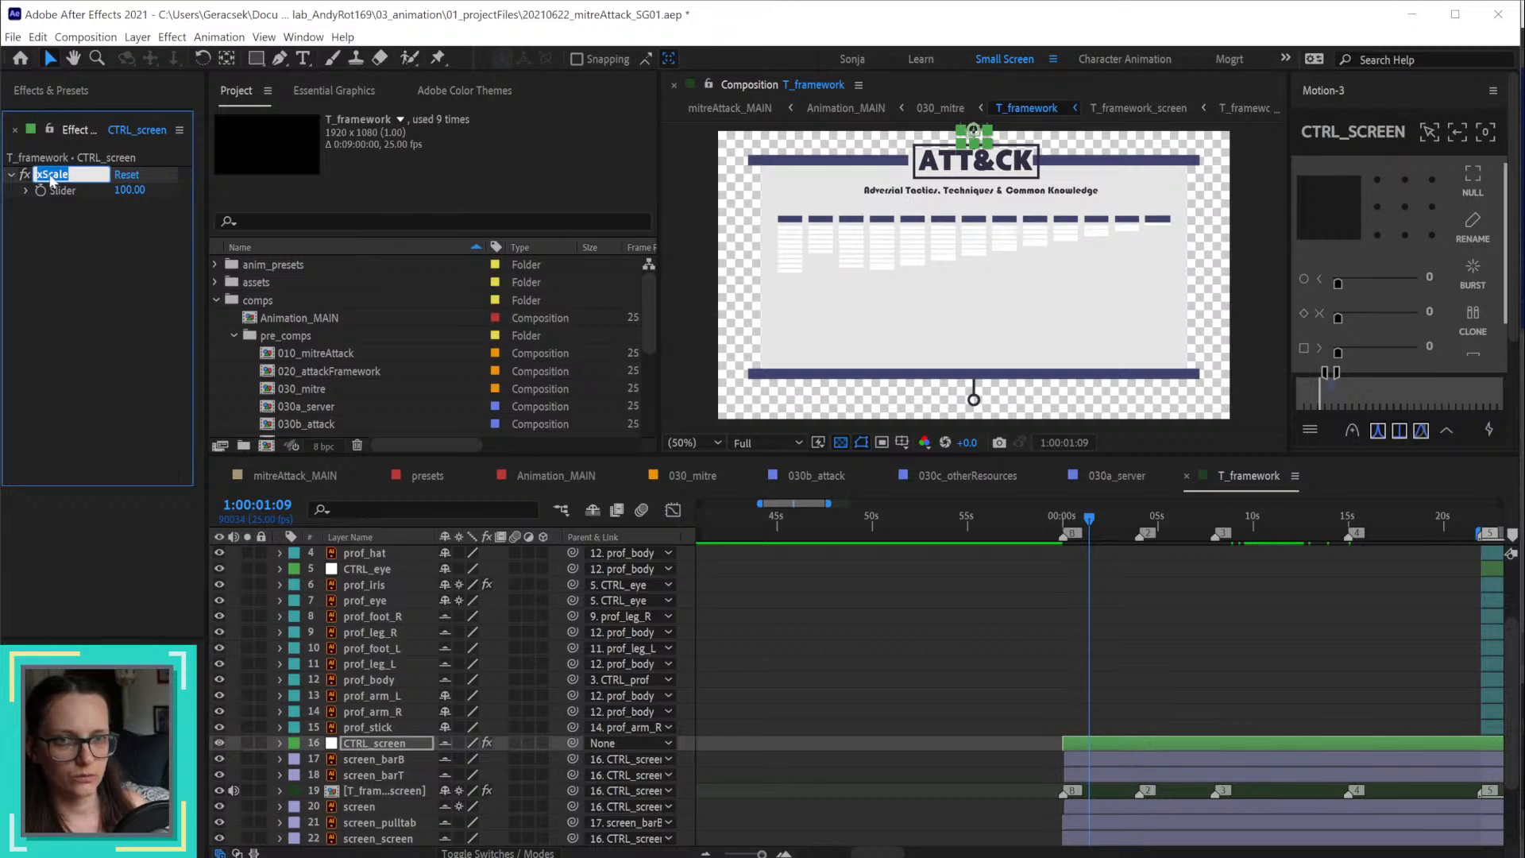
pyautogui.click(51, 177)
pyautogui.write('Screen')
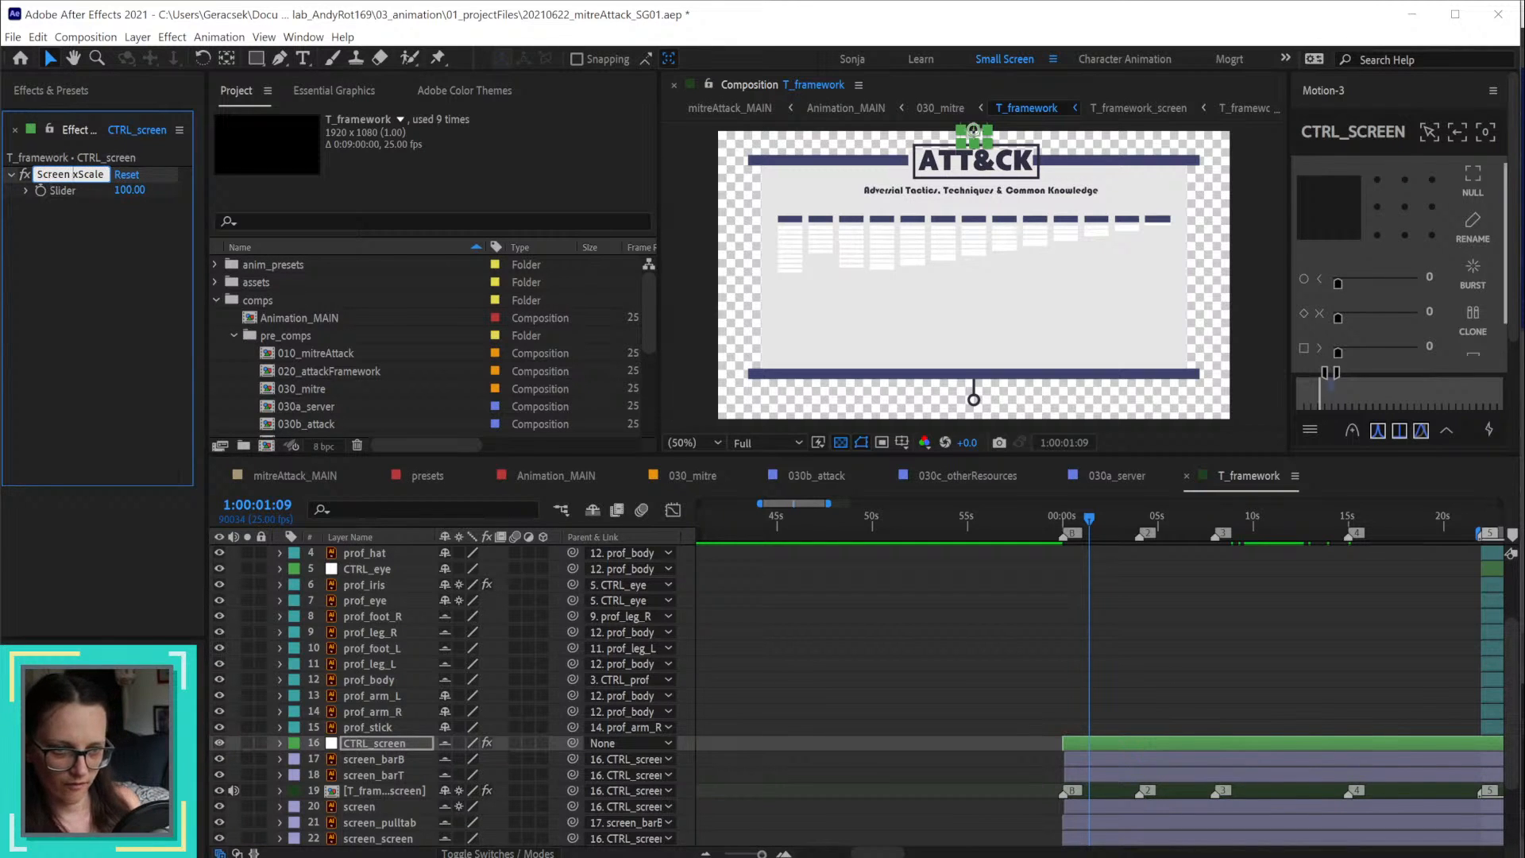
pyautogui.press('Return')
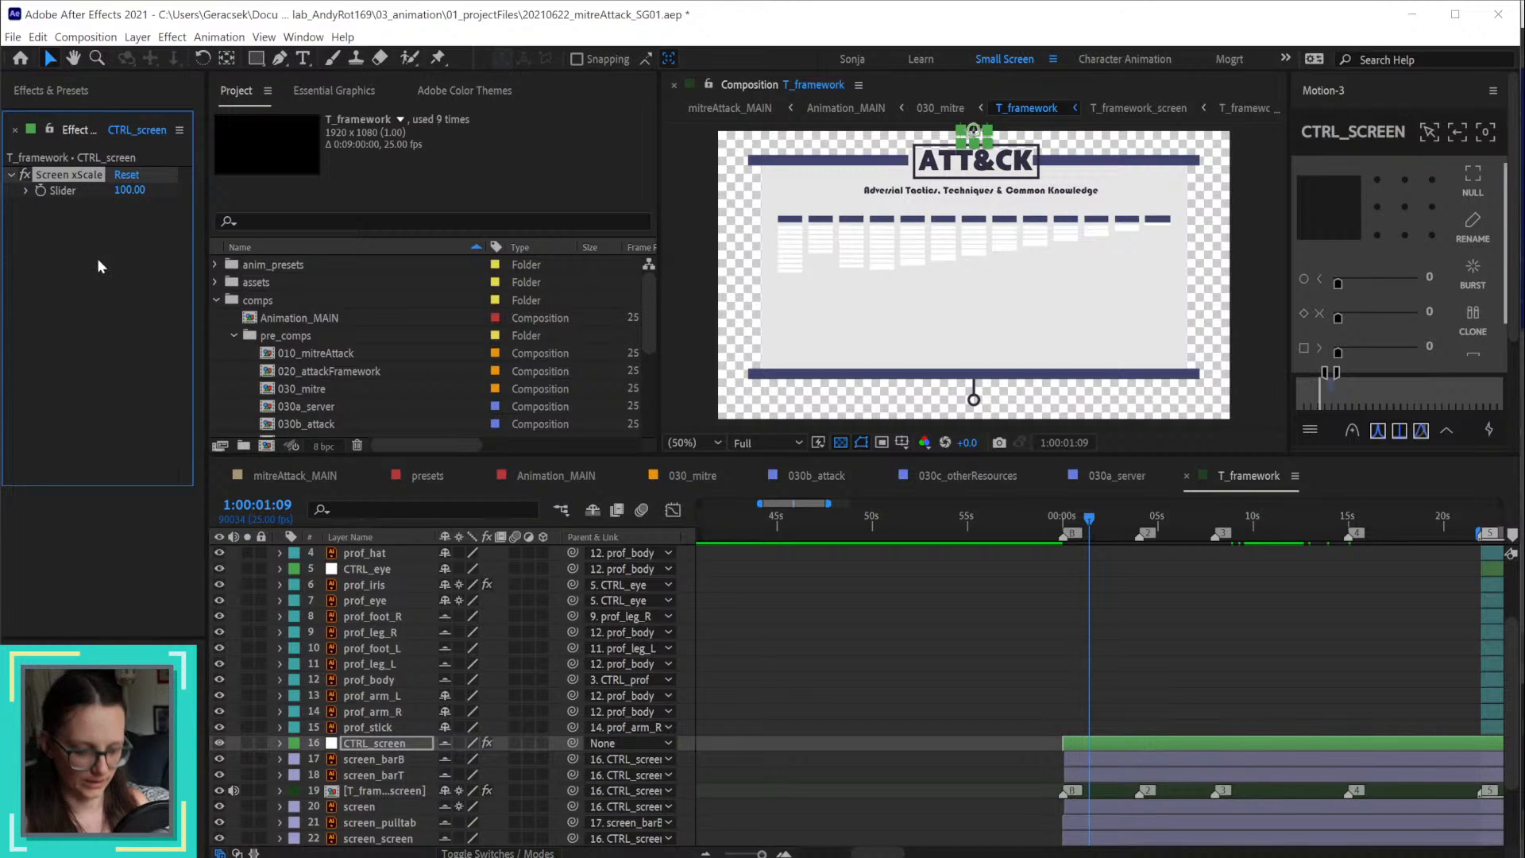
# Step: Duplicate the Screen xScale slider effect and rename the copy as Screen yScale
pyautogui.hotkey('ctrl', 'd')
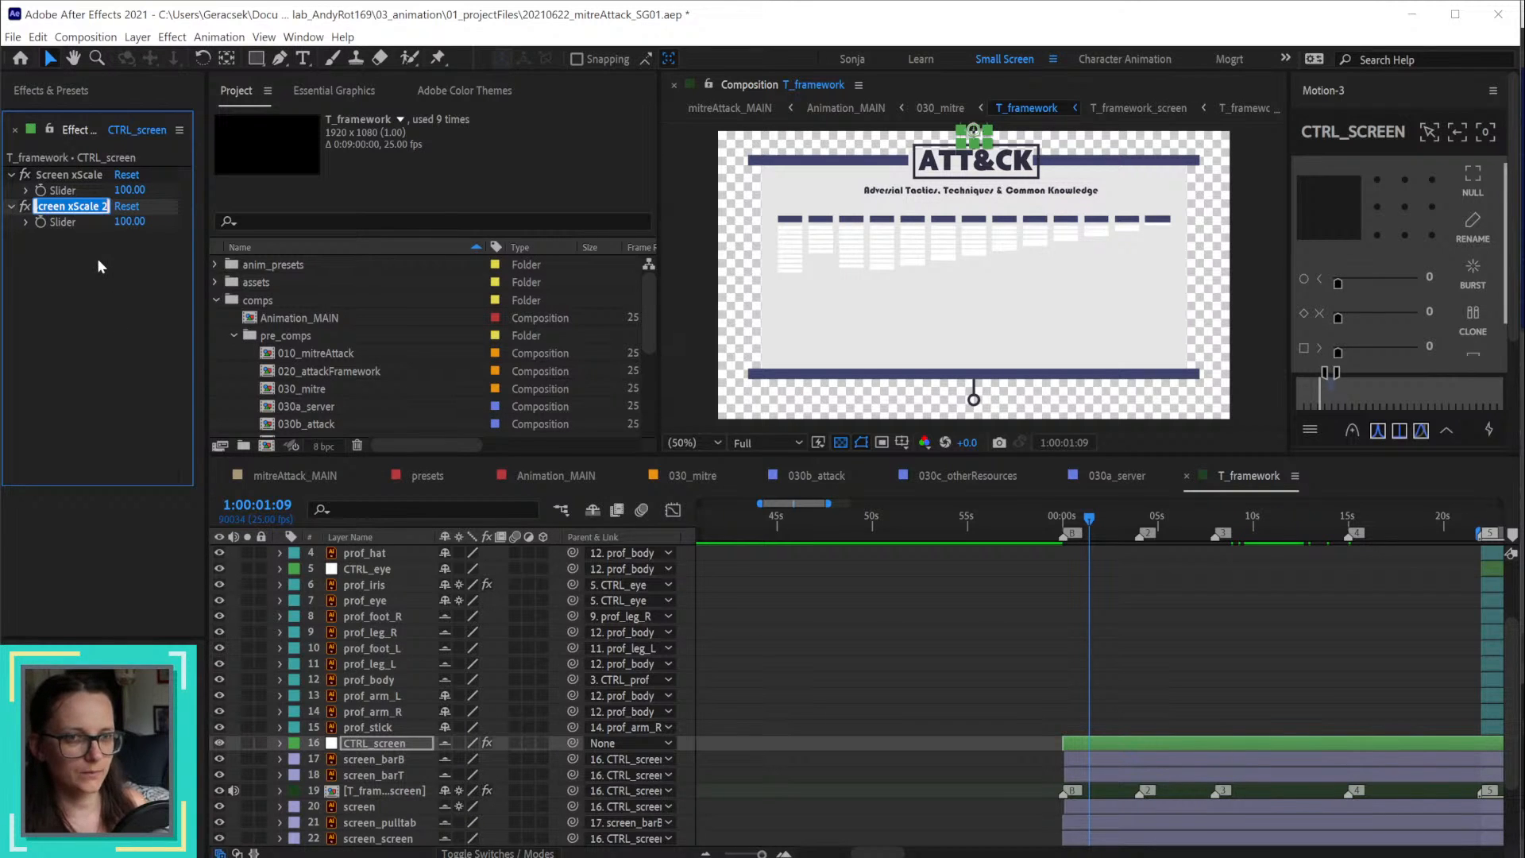
pyautogui.click(74, 206)
pyautogui.press('BackSpace')
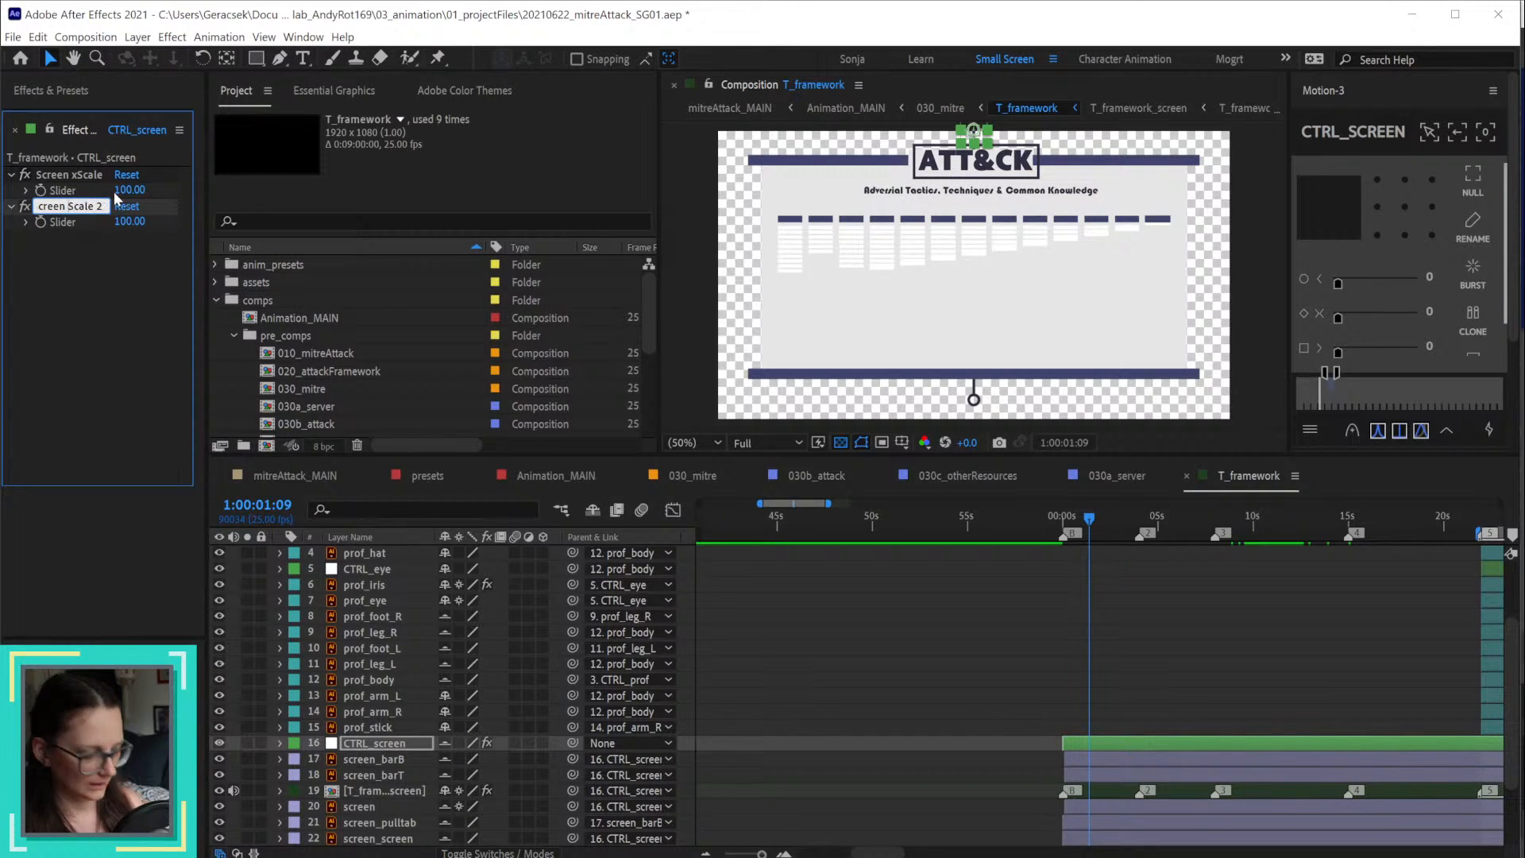
pyautogui.write('y')
pyautogui.press('BackSpace')
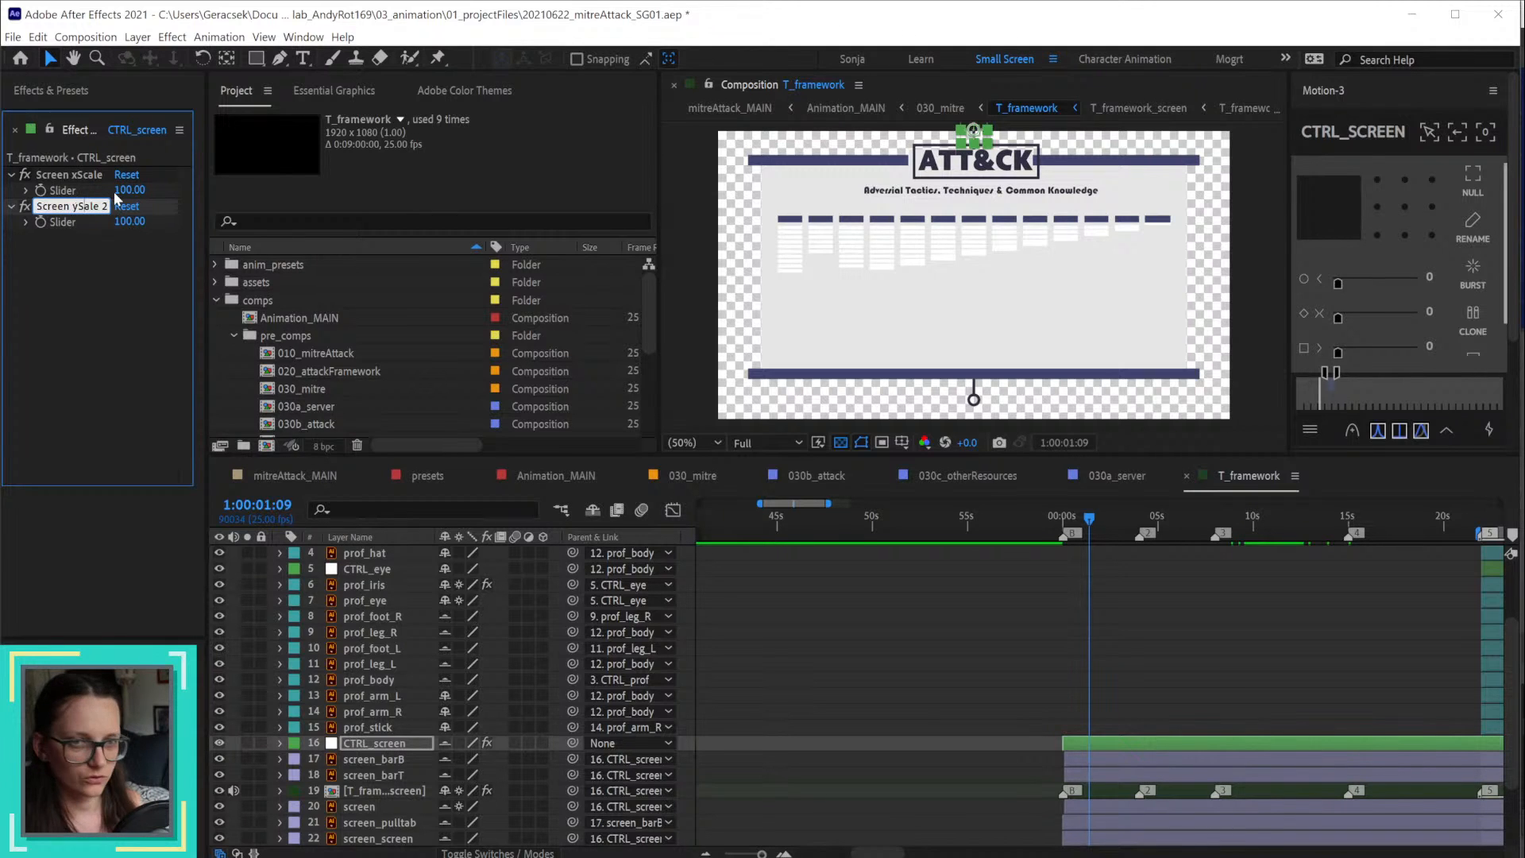
pyautogui.write('c')
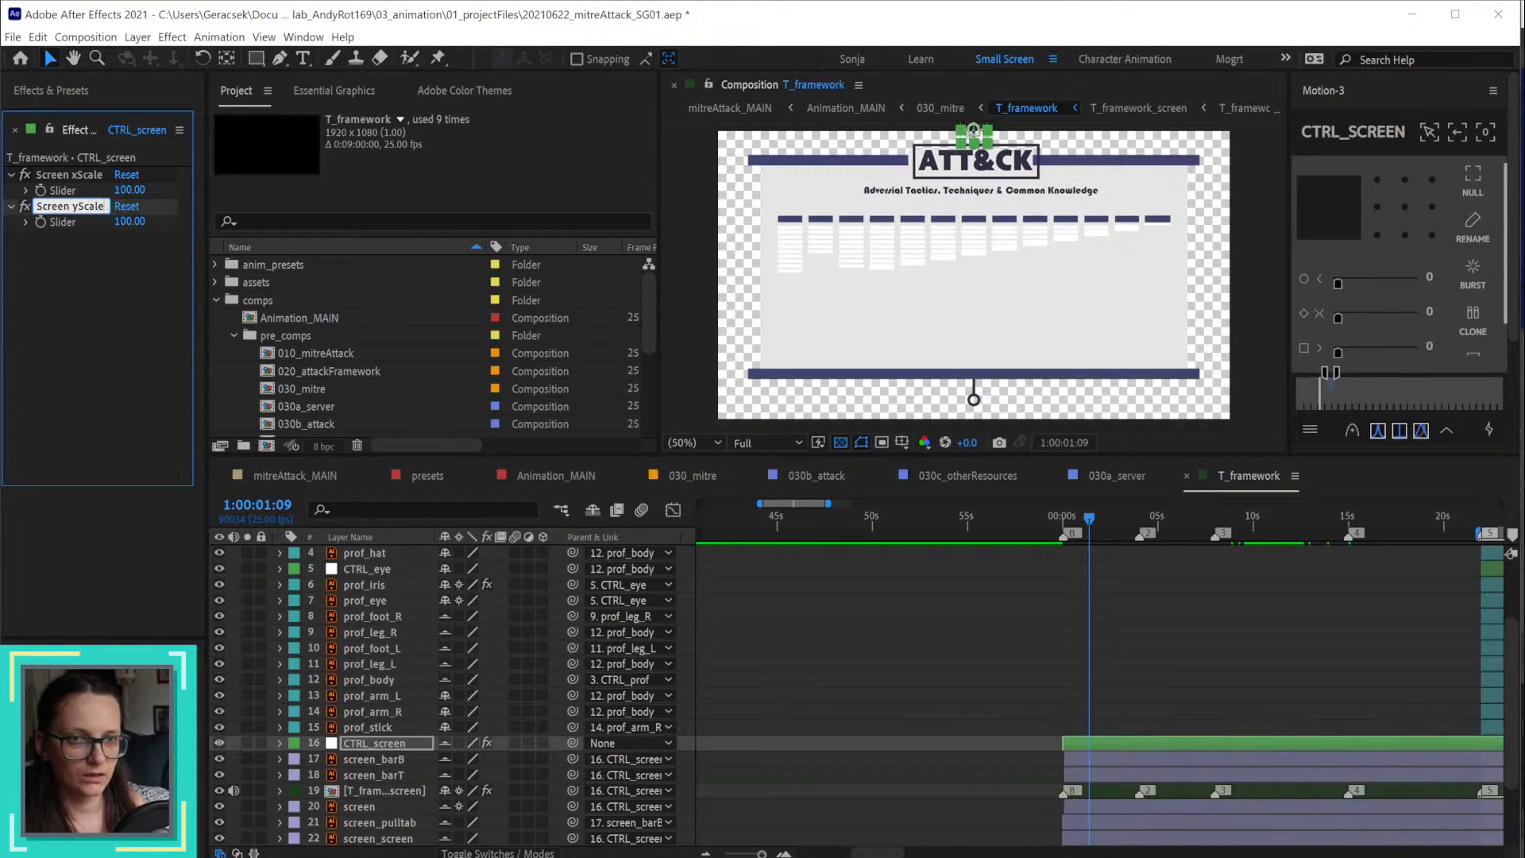
pyautogui.press('Return')
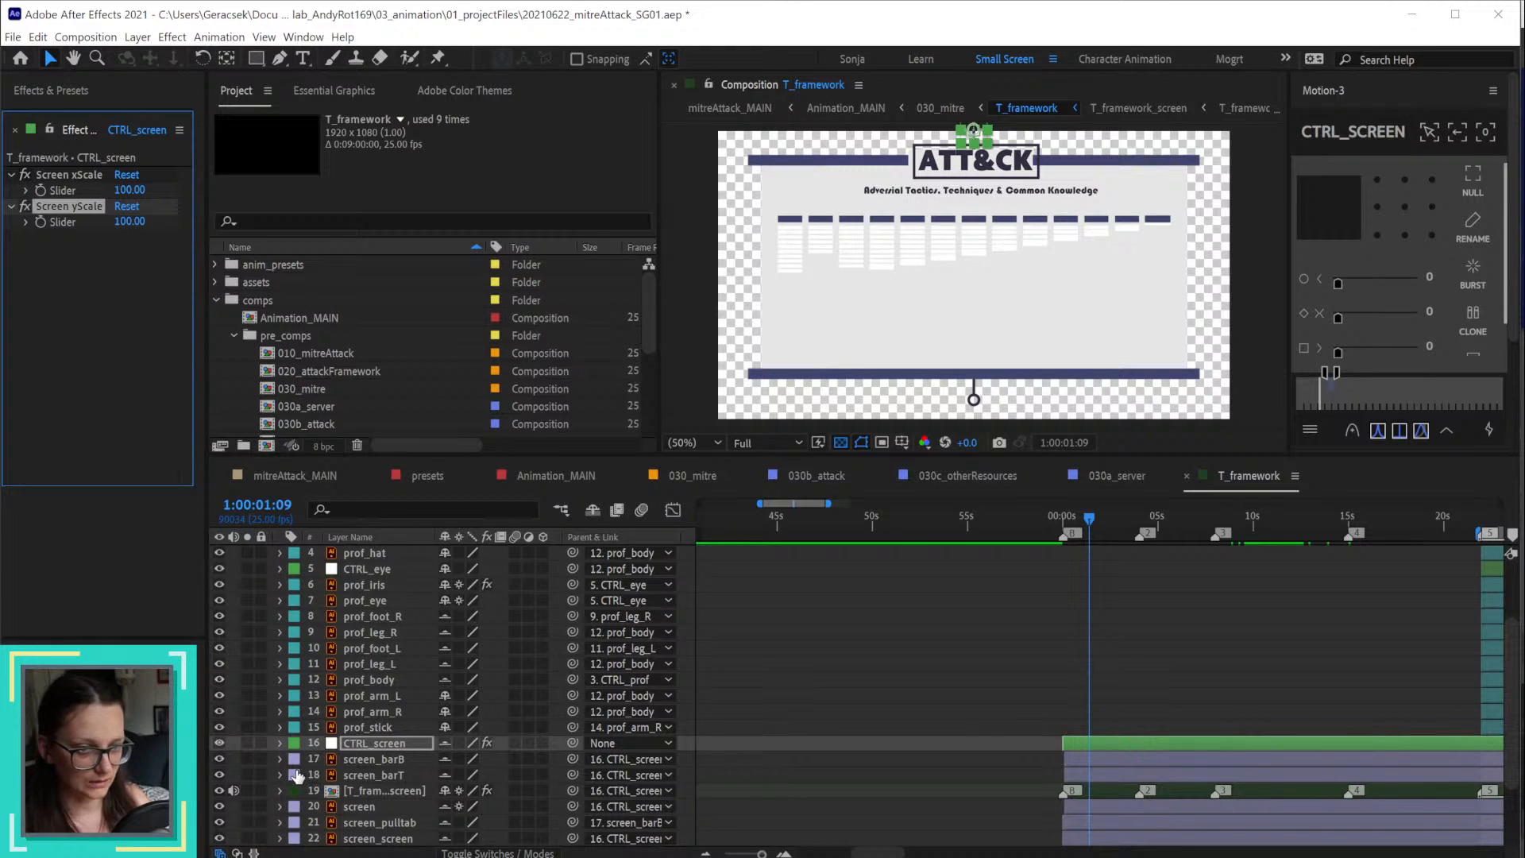
# Step: Expand the Transform properties of the screen layer to show its Scale keyframes
pyautogui.scroll(-2, 292, 766)
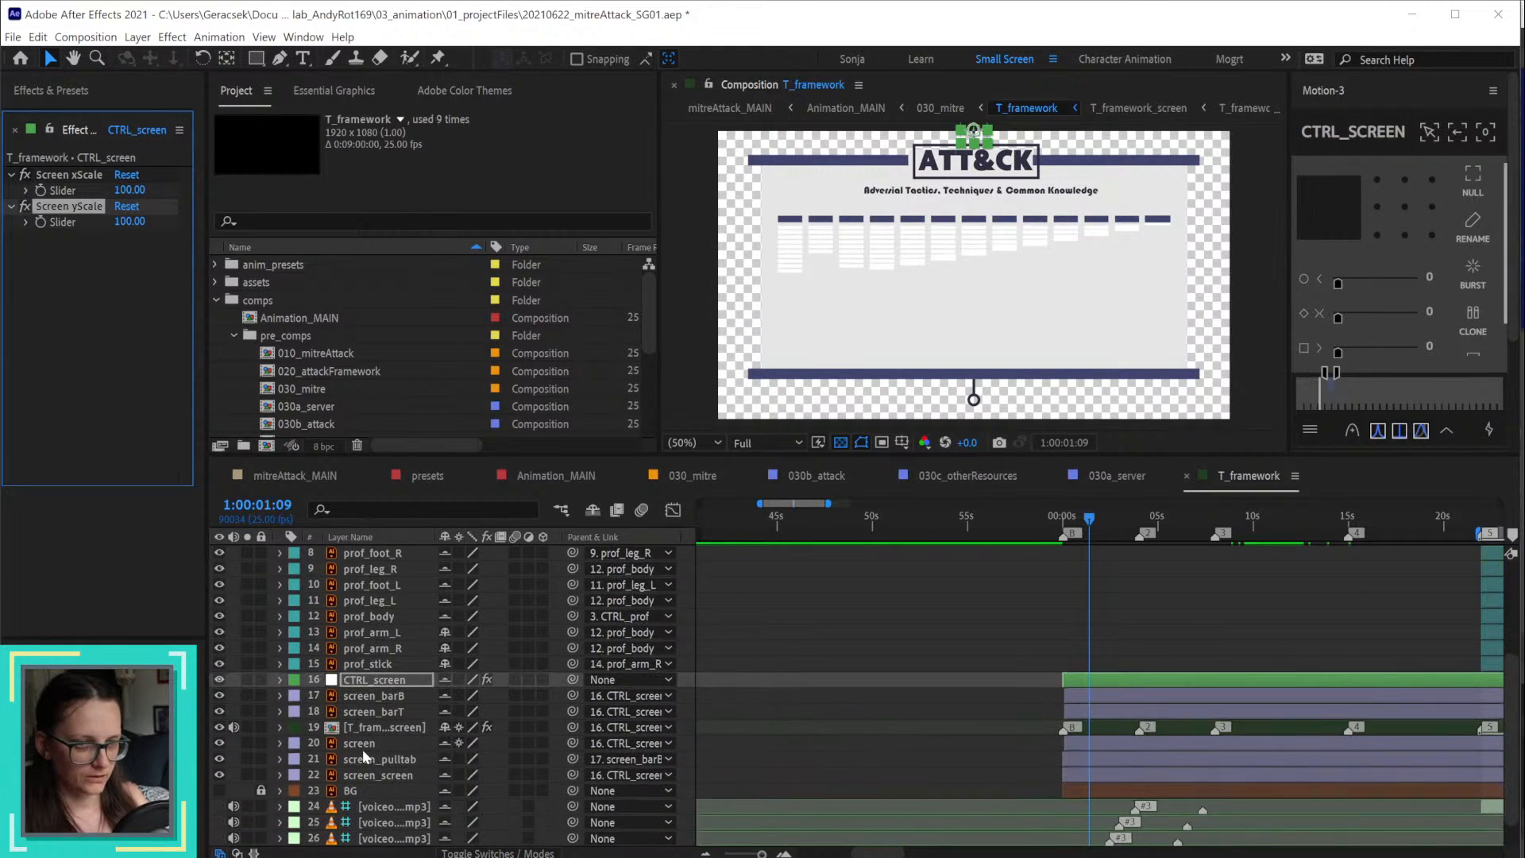
pyautogui.click(279, 744)
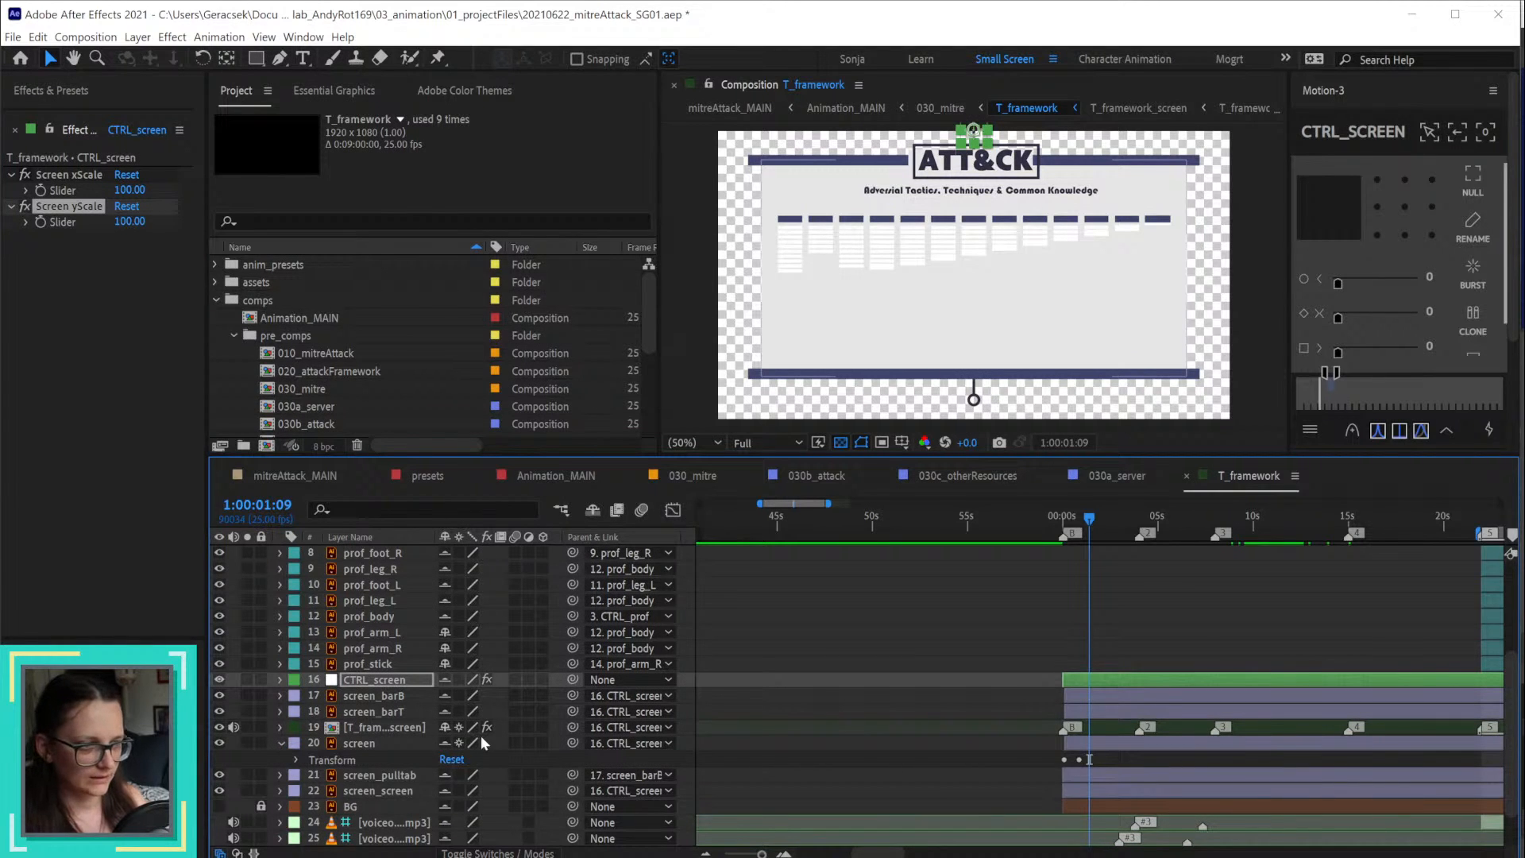
pyautogui.click(297, 760)
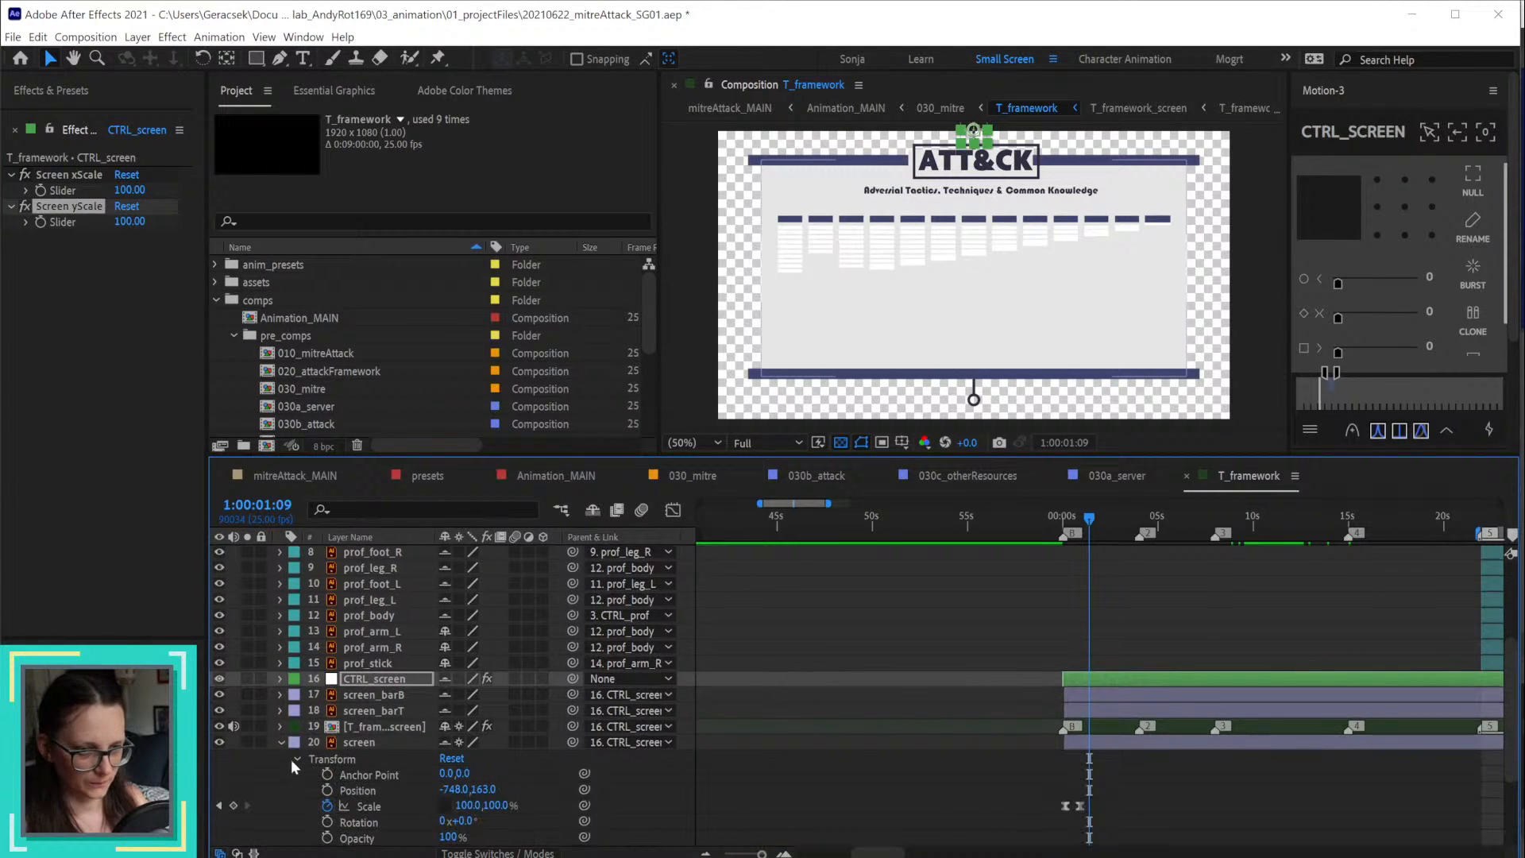
pyautogui.scroll(-3, 502, 757)
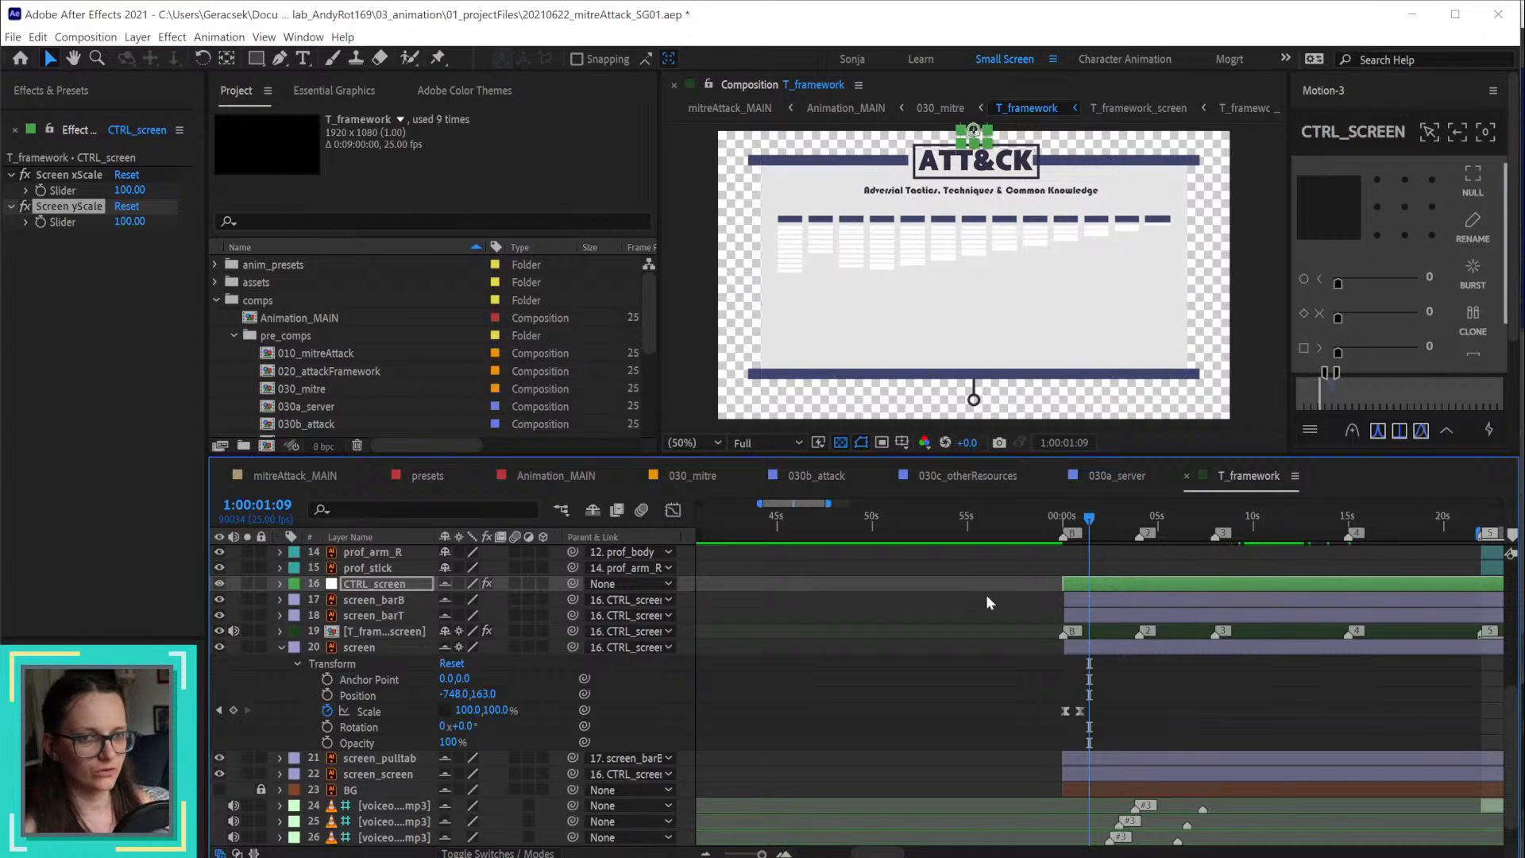
# Step: Select the screen layer's Scale keyframes and place the current time on the first one at 1:00:00:02
pyautogui.click(1079, 518)
pyautogui.click(1060, 517)
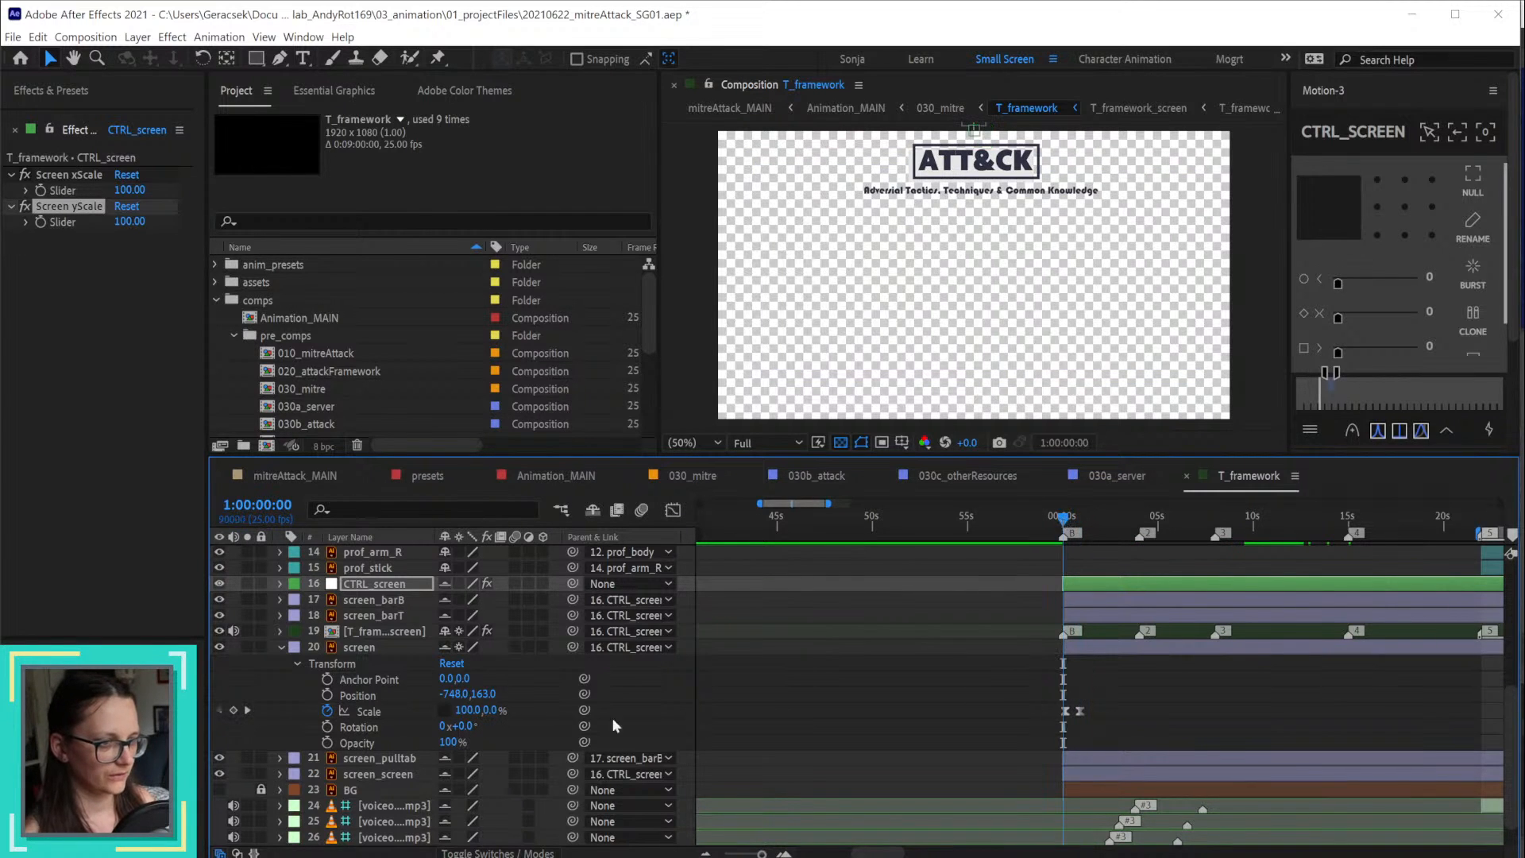
pyautogui.click(377, 714)
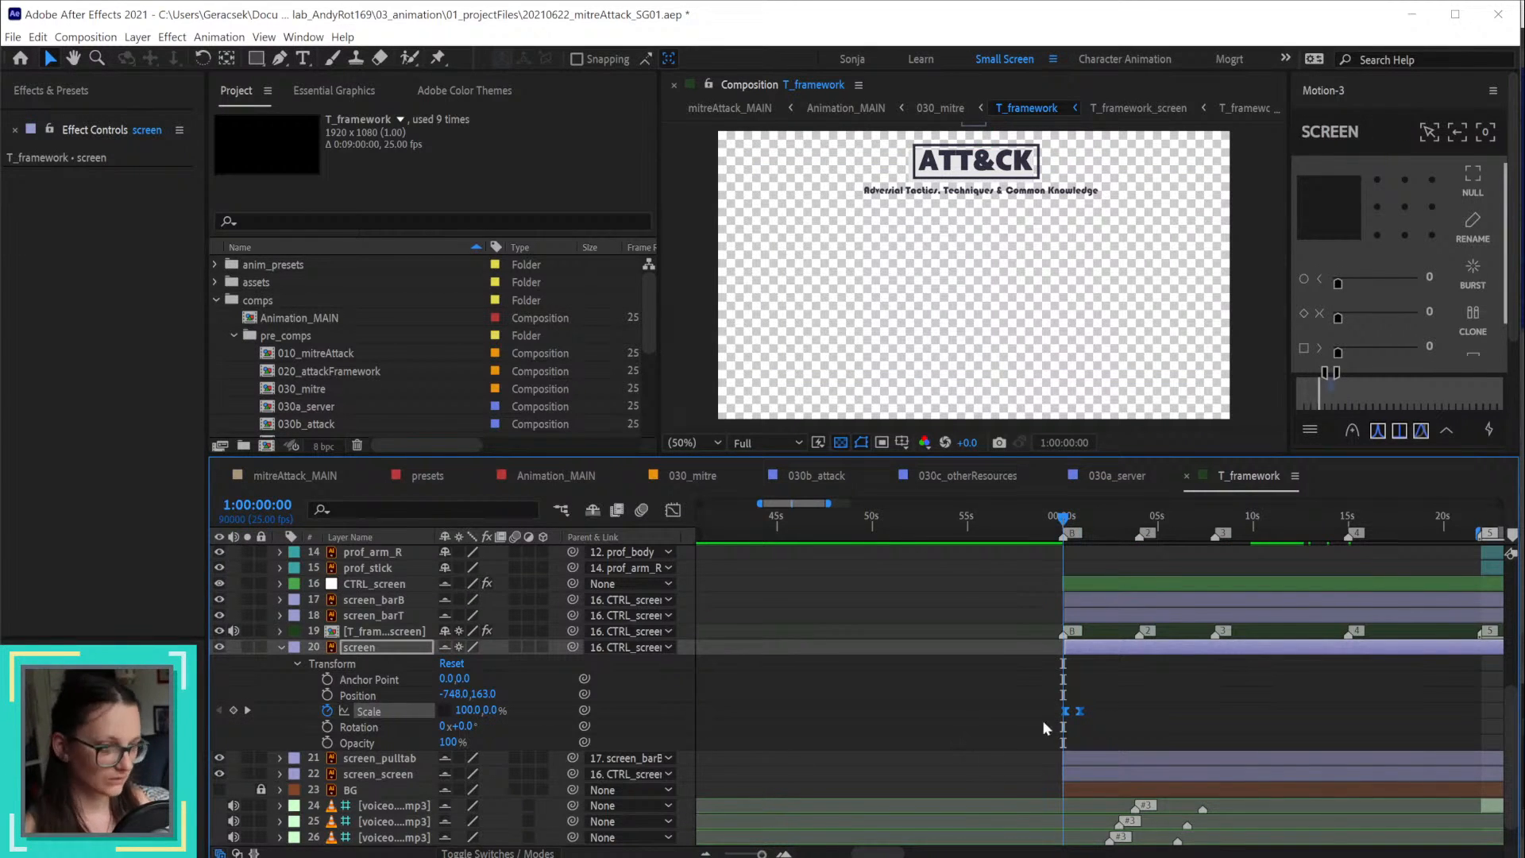
pyautogui.keyDown('alt'); pyautogui.scroll(5, 1057, 695); pyautogui.keyUp('alt')
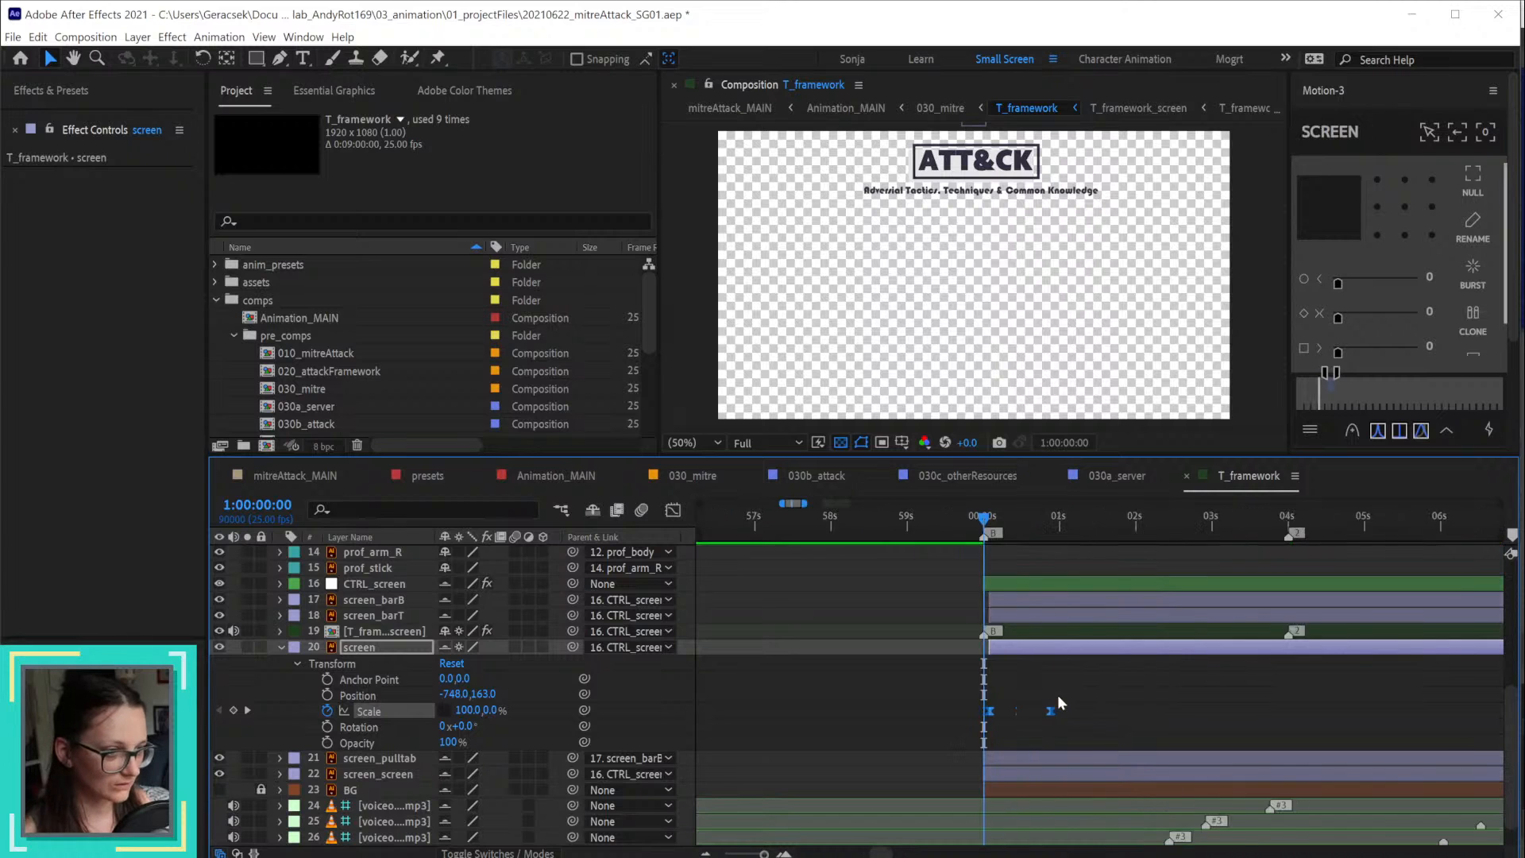
pyautogui.click(931, 516)
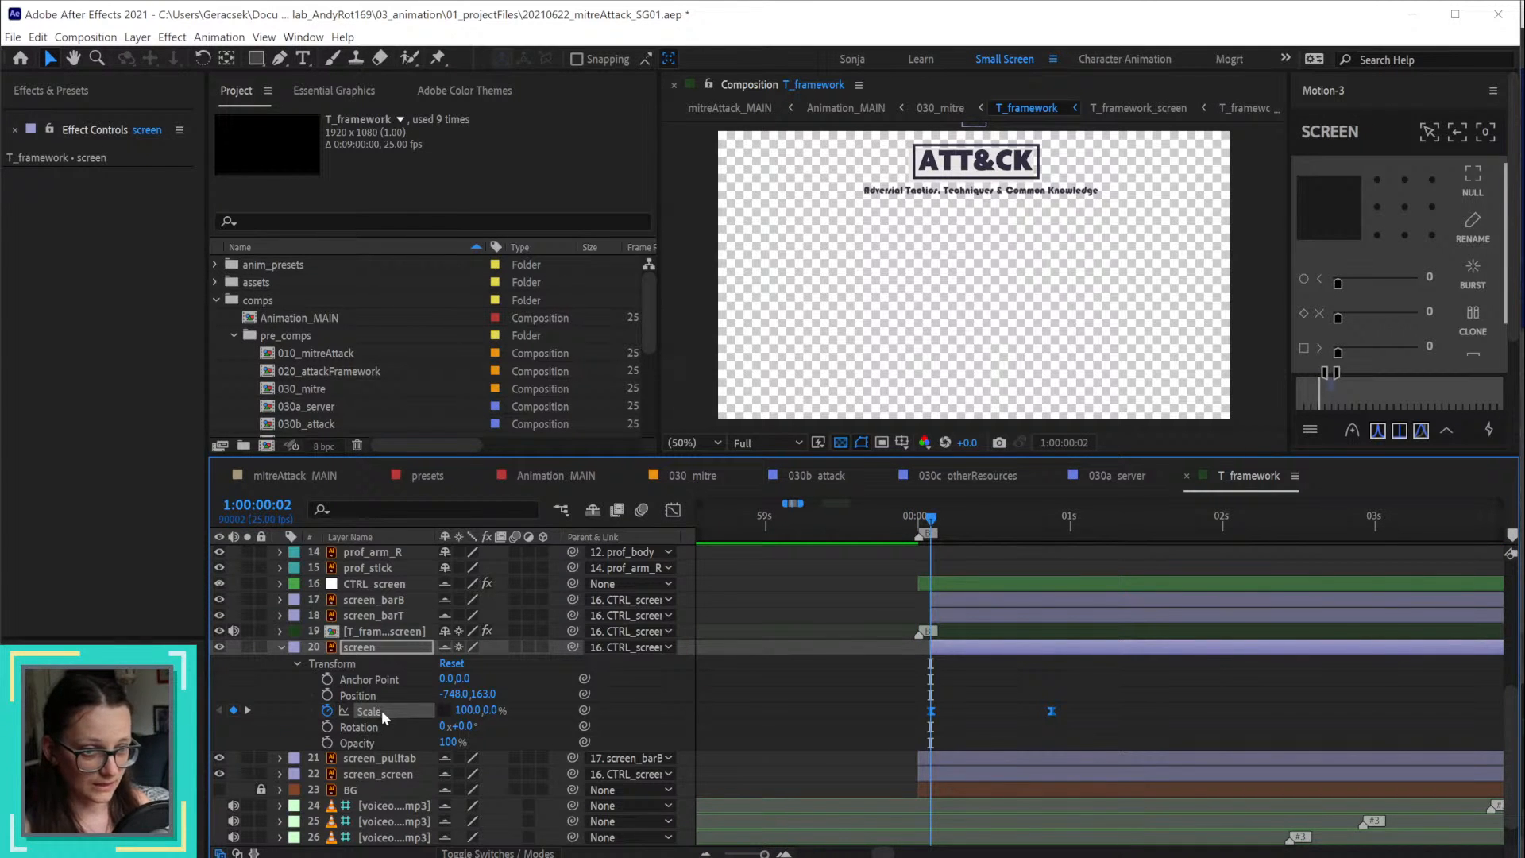
# Step: Examine which effects are displayed for CTRL_screen, screen_barT and T_framework_screen as each layer is selected
pyautogui.click(368, 586)
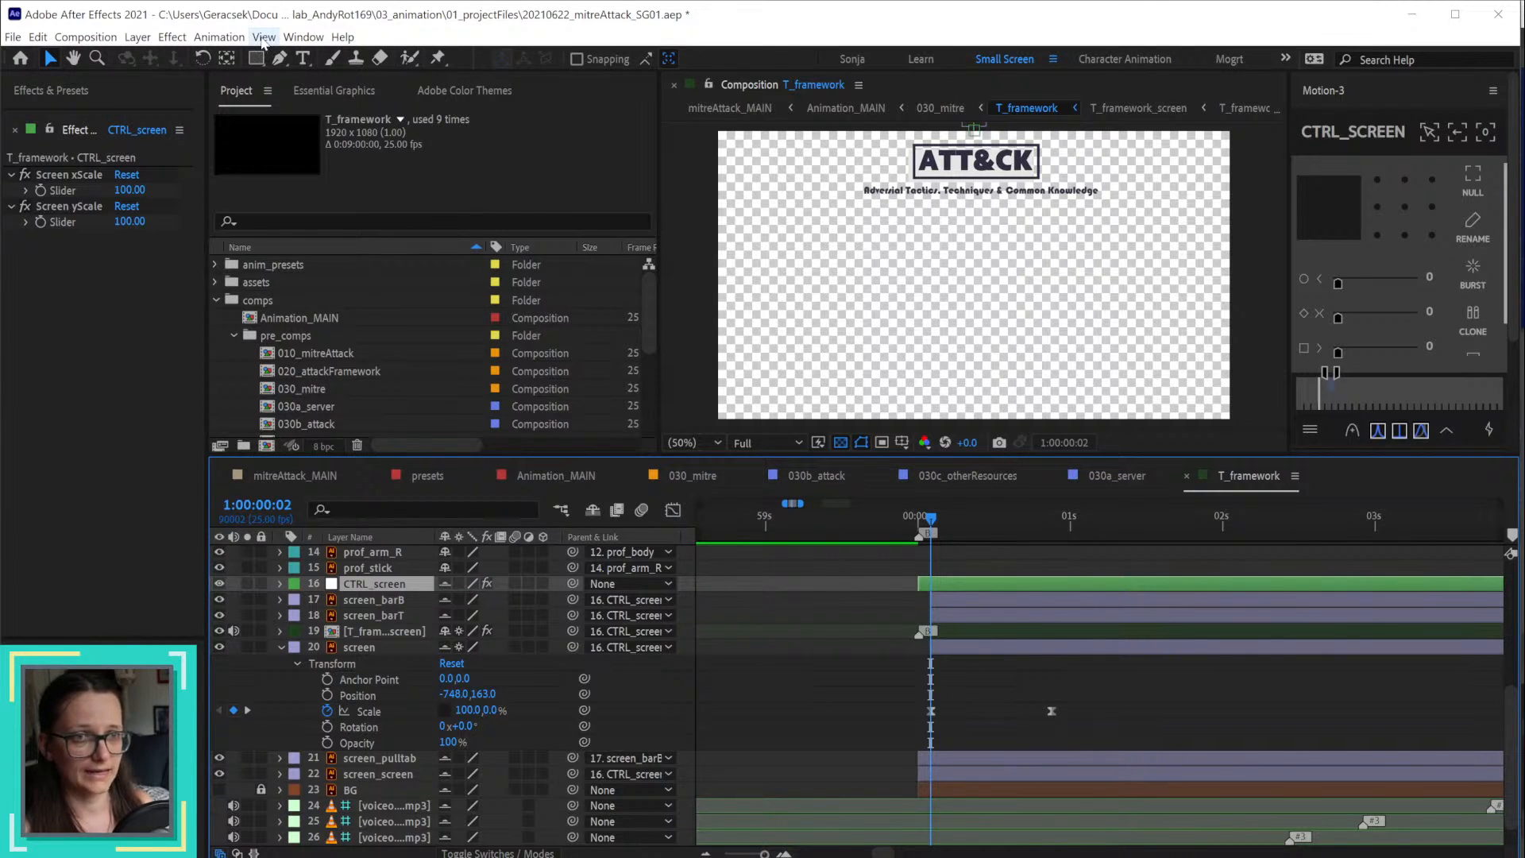
pyautogui.click(306, 38)
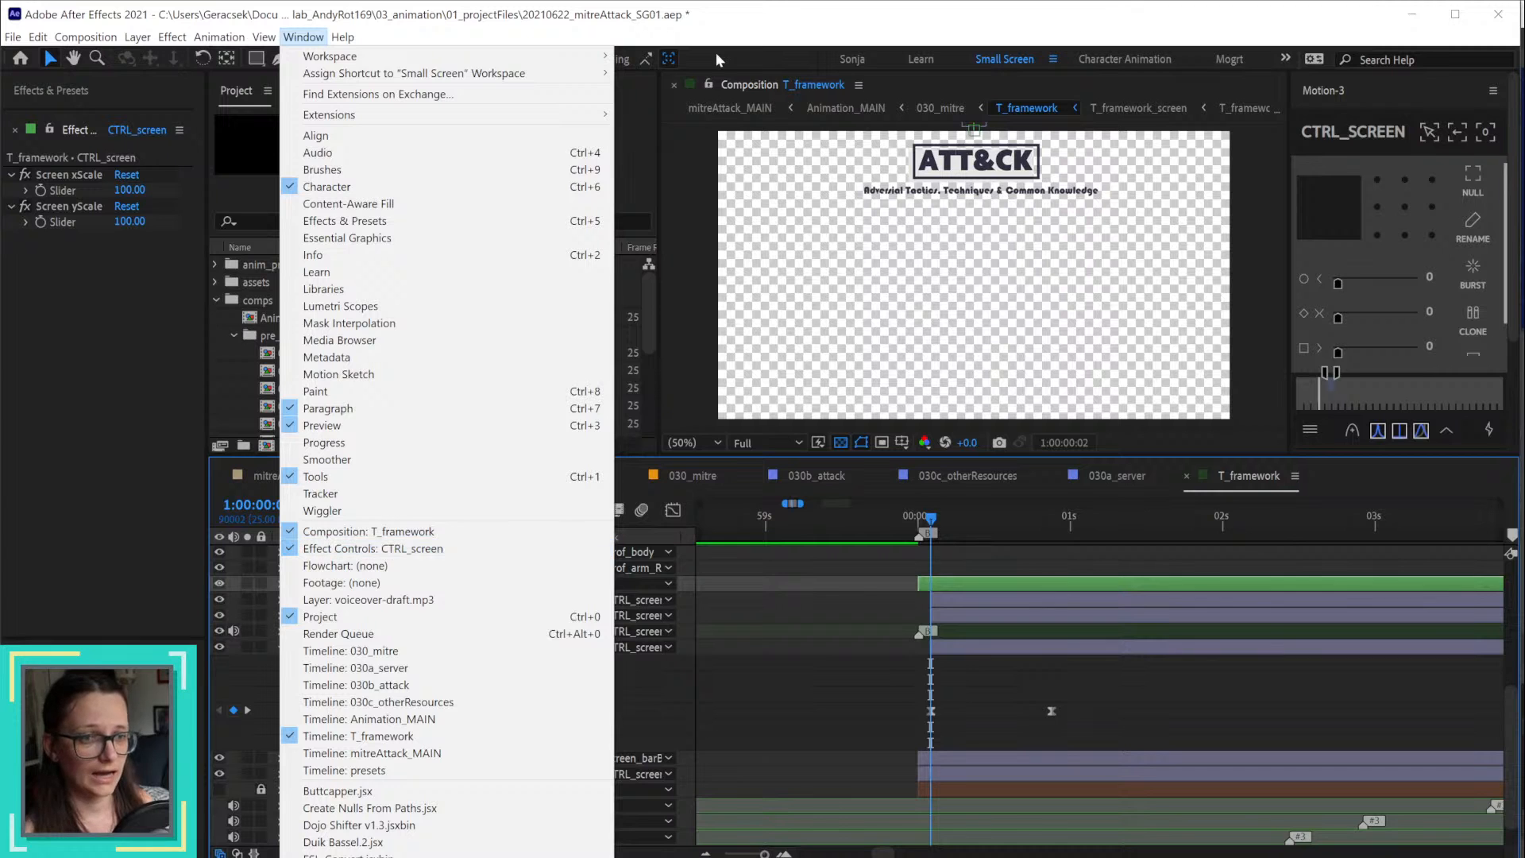
pyautogui.click(880, 10)
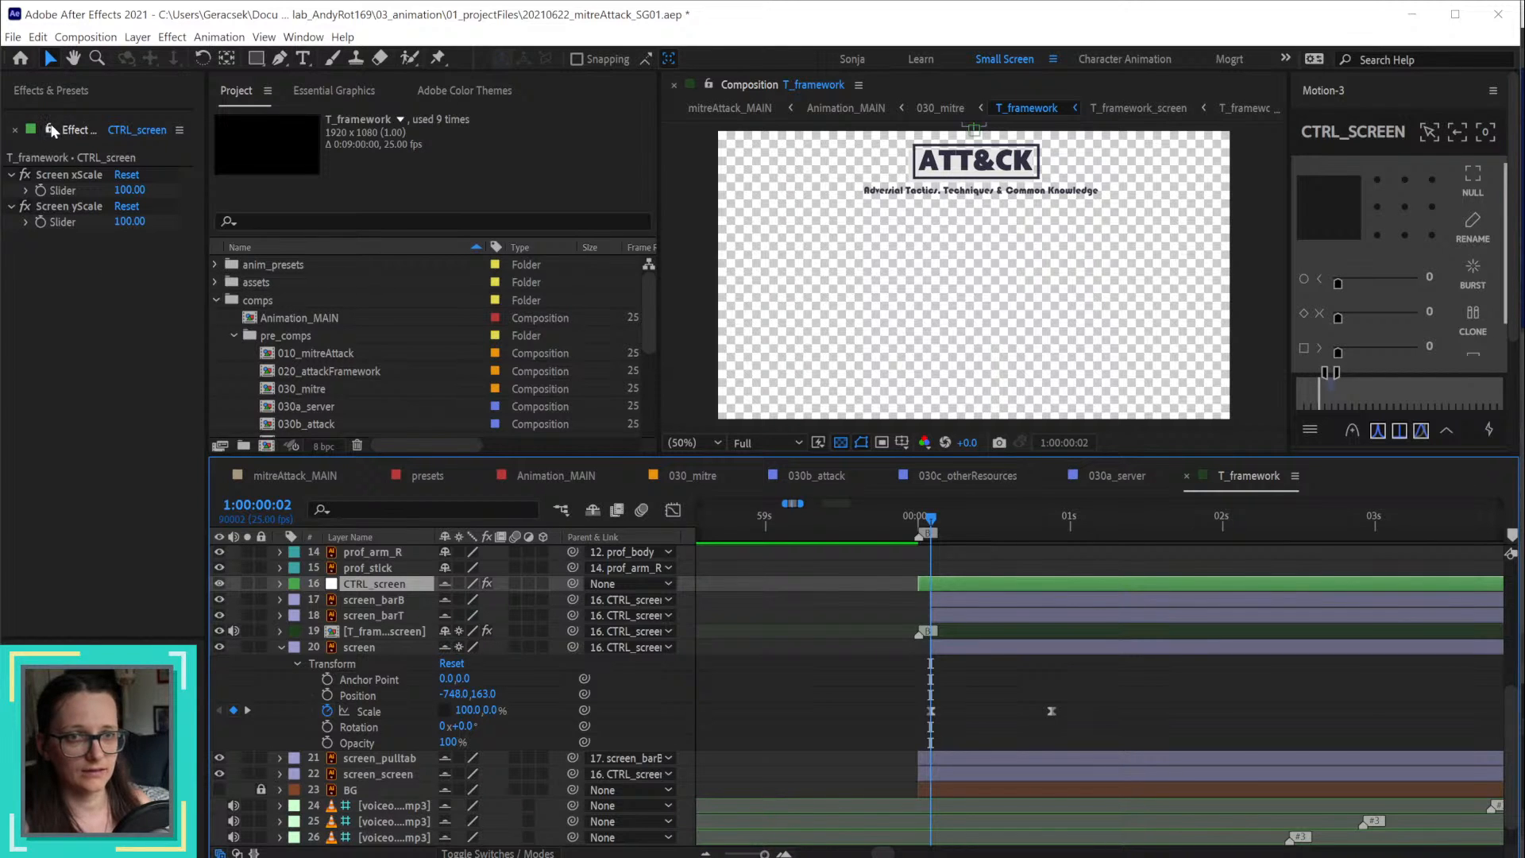
pyautogui.click(371, 570)
pyautogui.click(379, 780)
pyautogui.click(372, 634)
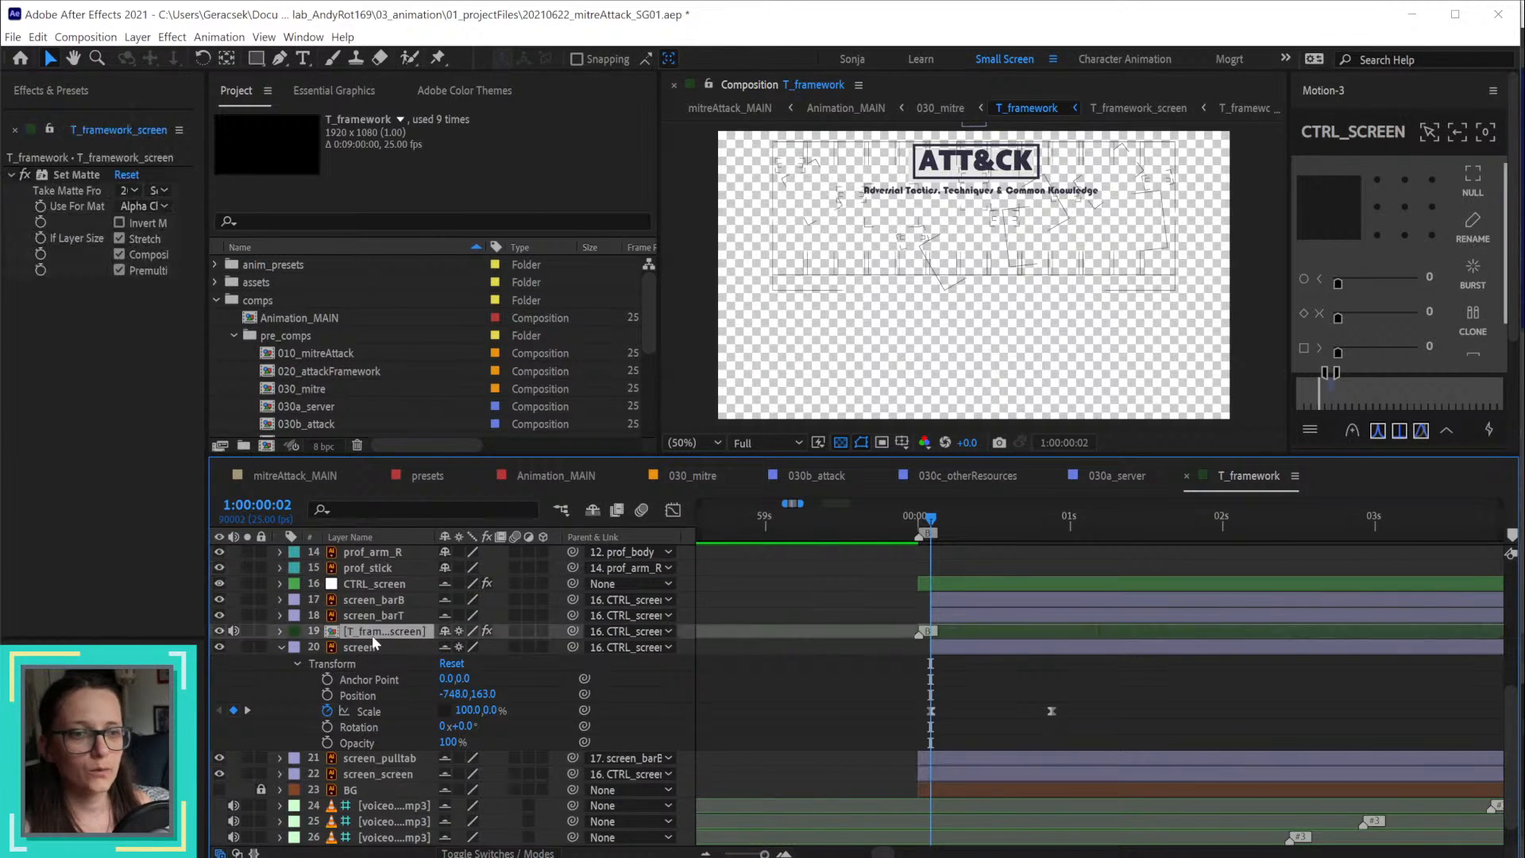
pyautogui.click(378, 612)
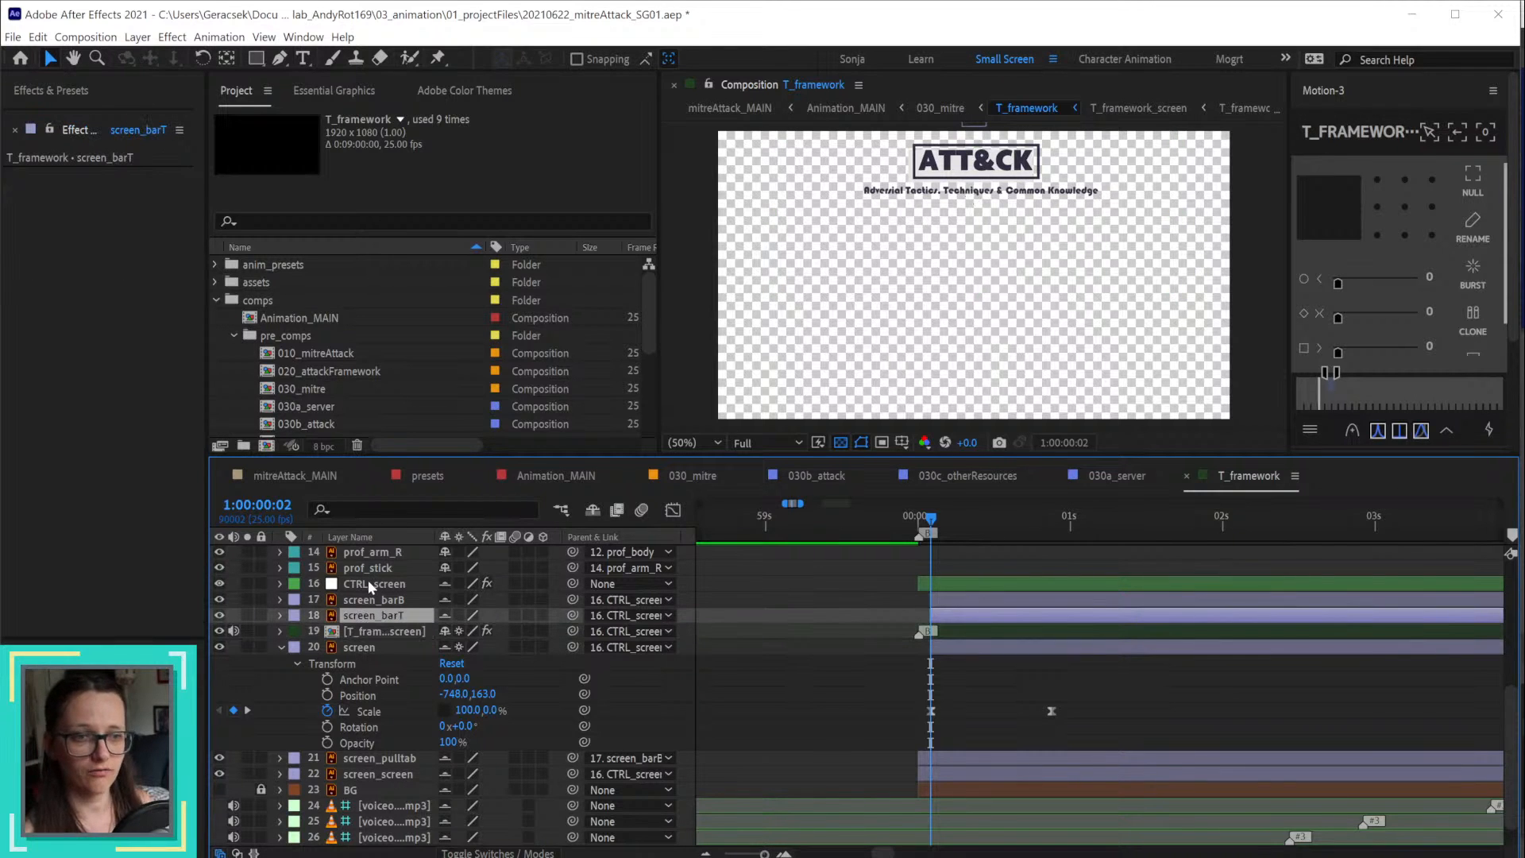
pyautogui.click(373, 631)
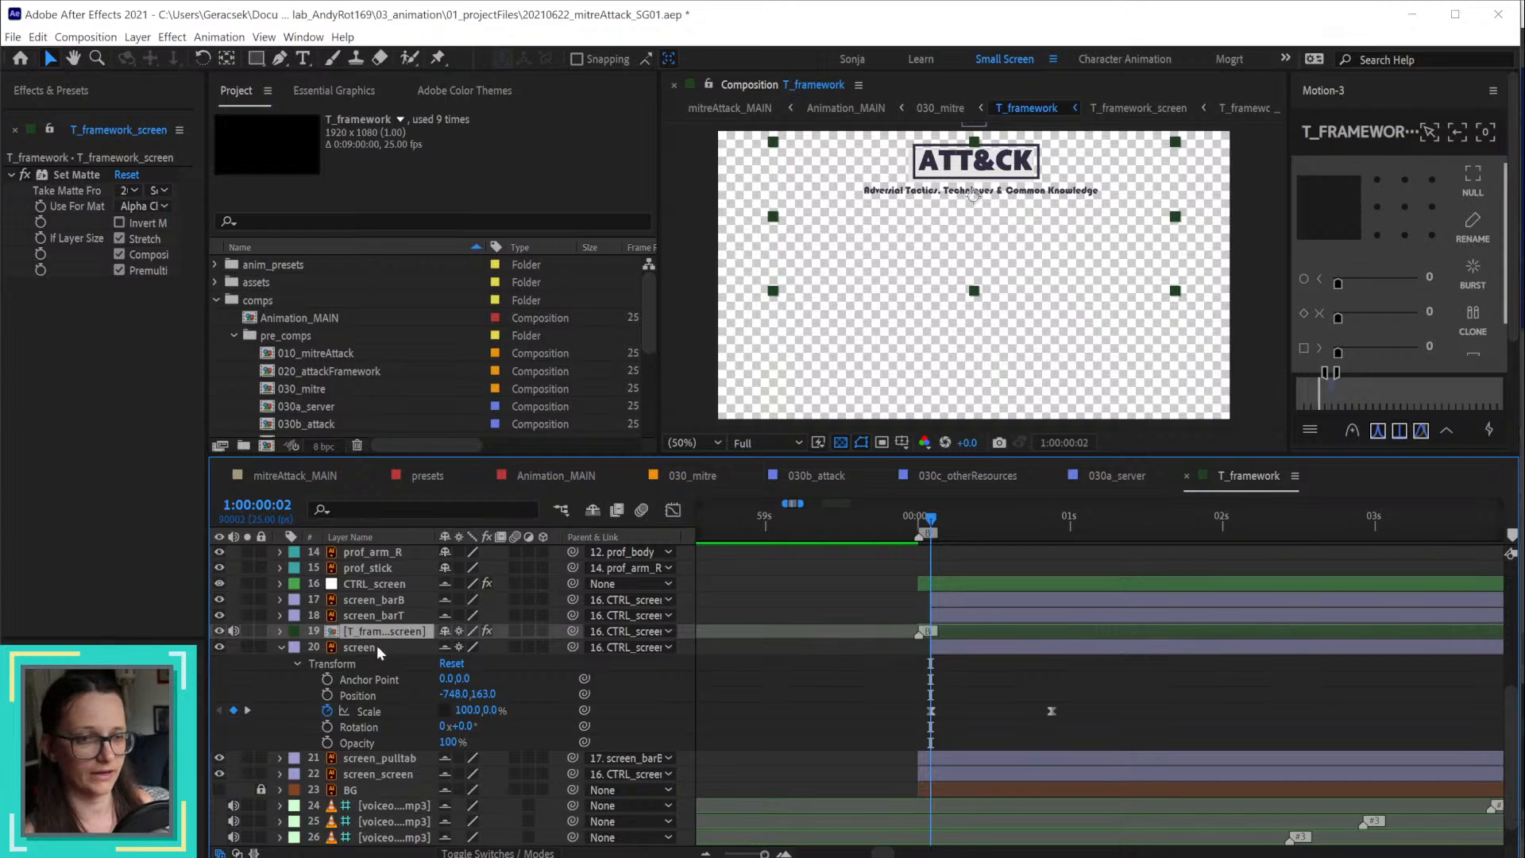
# Step: Lock the effect controls display to CTRL_screen and widen it, checking the lock with T_framework_screen selected
pyautogui.click(370, 585)
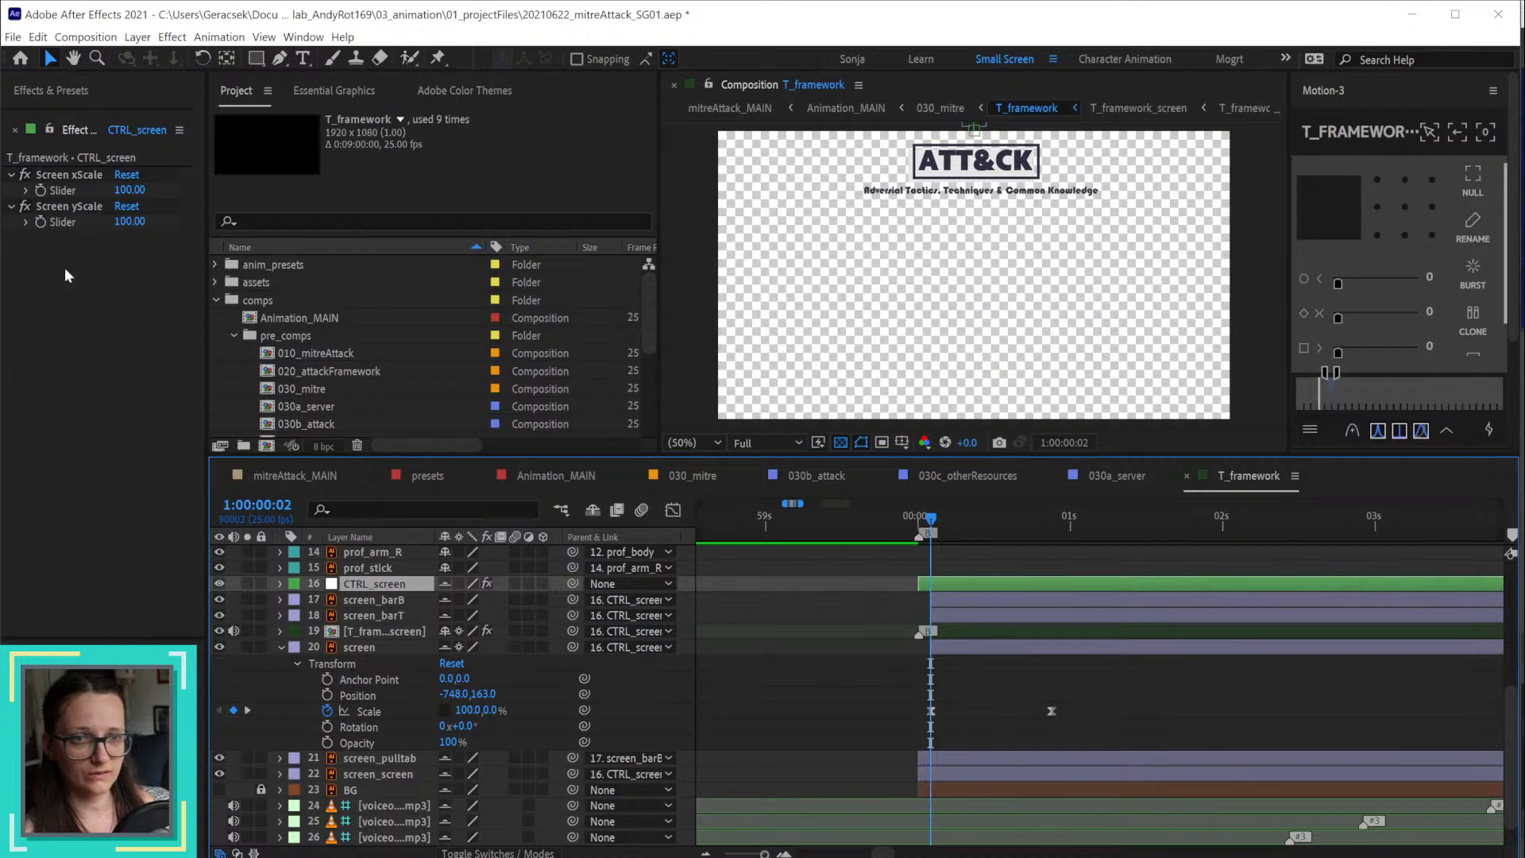
pyautogui.click(51, 131)
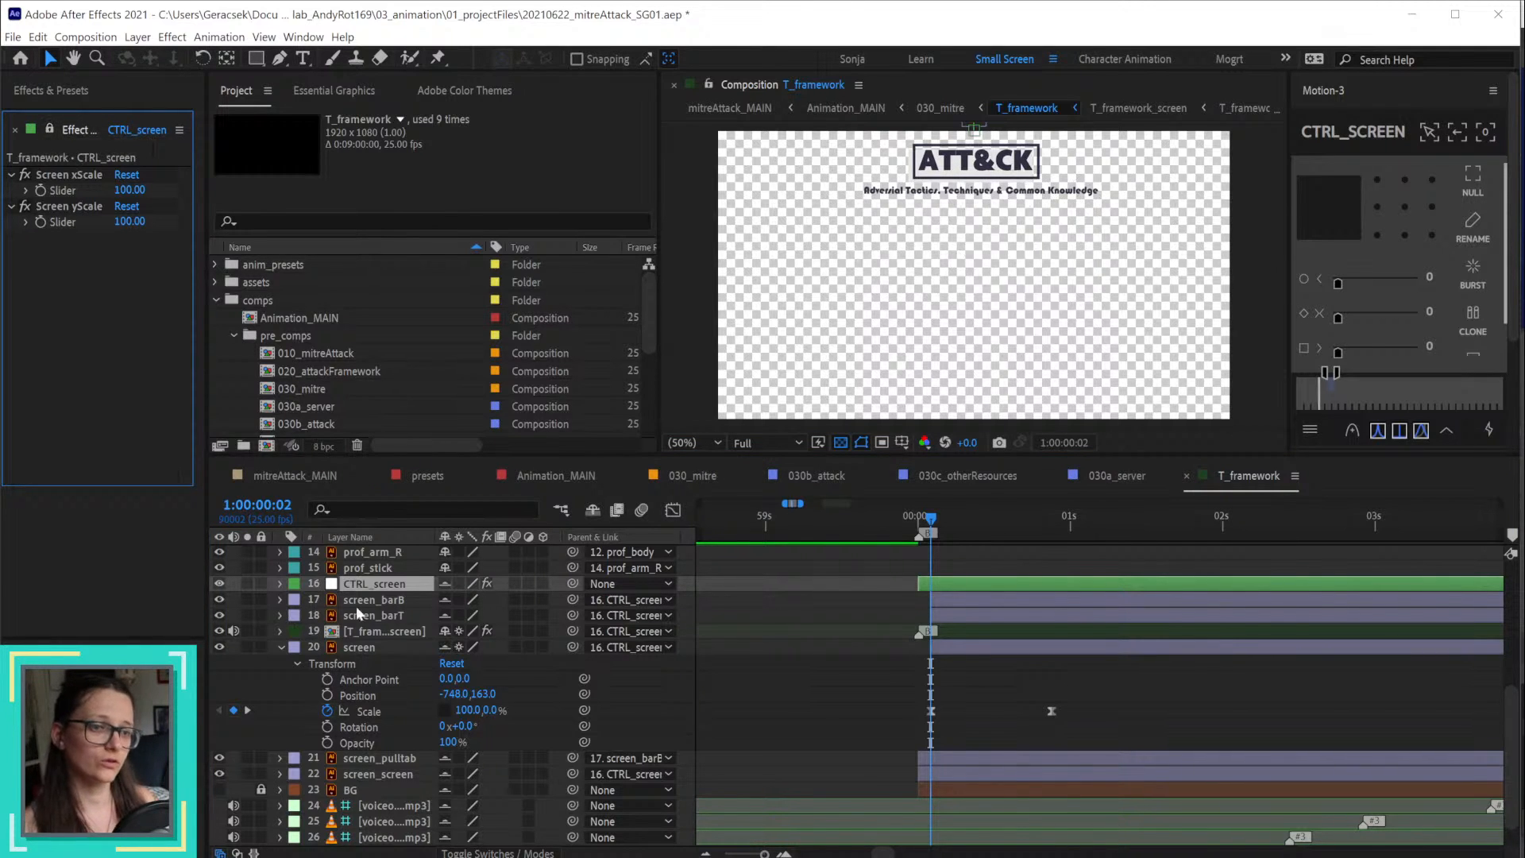
pyautogui.click(362, 631)
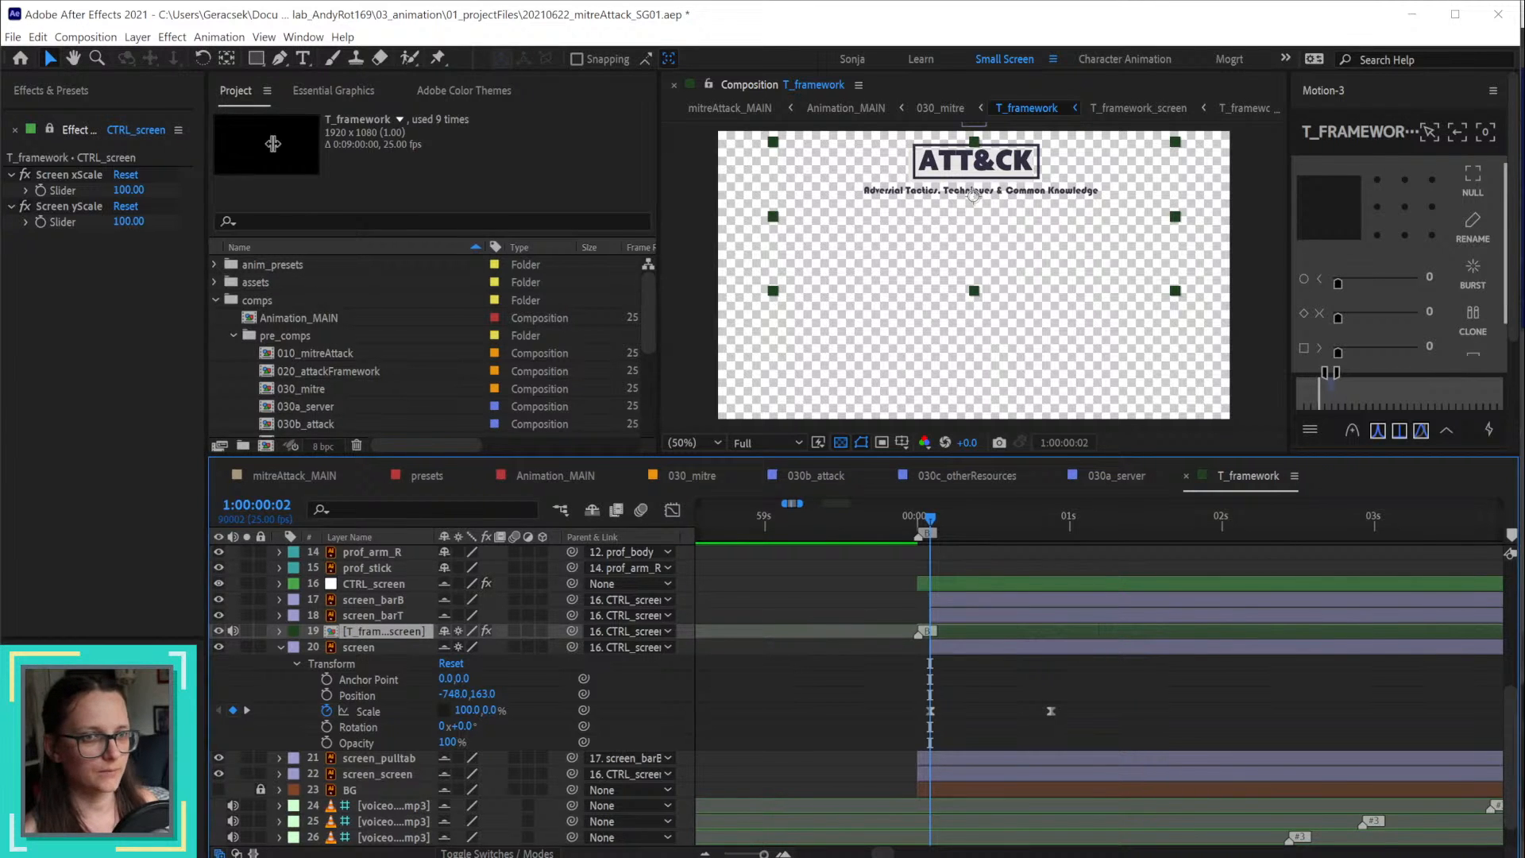
pyautogui.moveTo(206, 144); pyautogui.dragTo(286, 144)
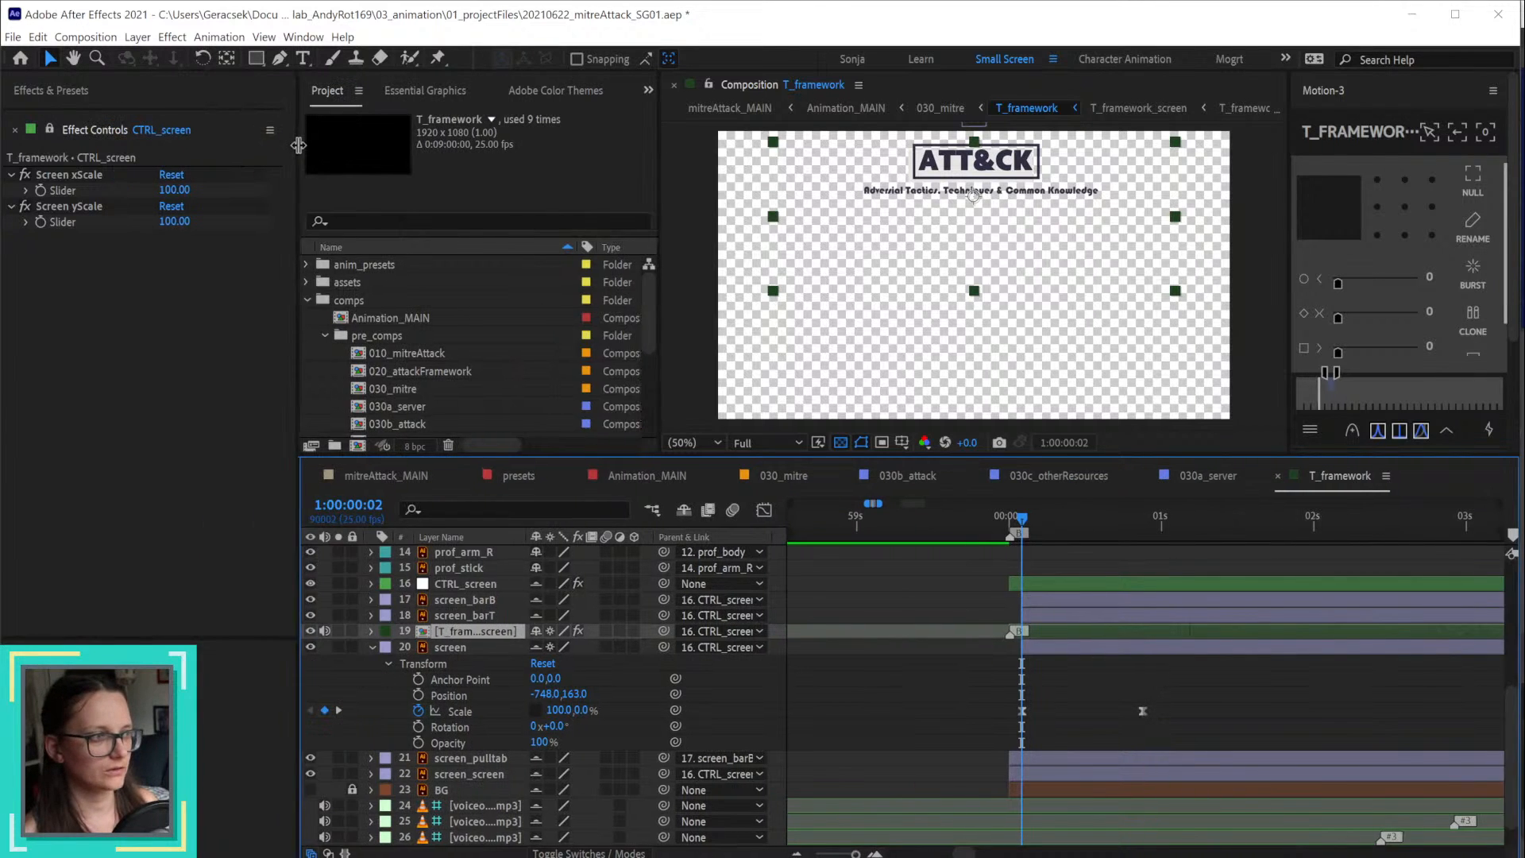
# Step: Open a second effect controls viewer to show T_framework_screen's Set Matte settings, and close that viewer
pyautogui.click(173, 128)
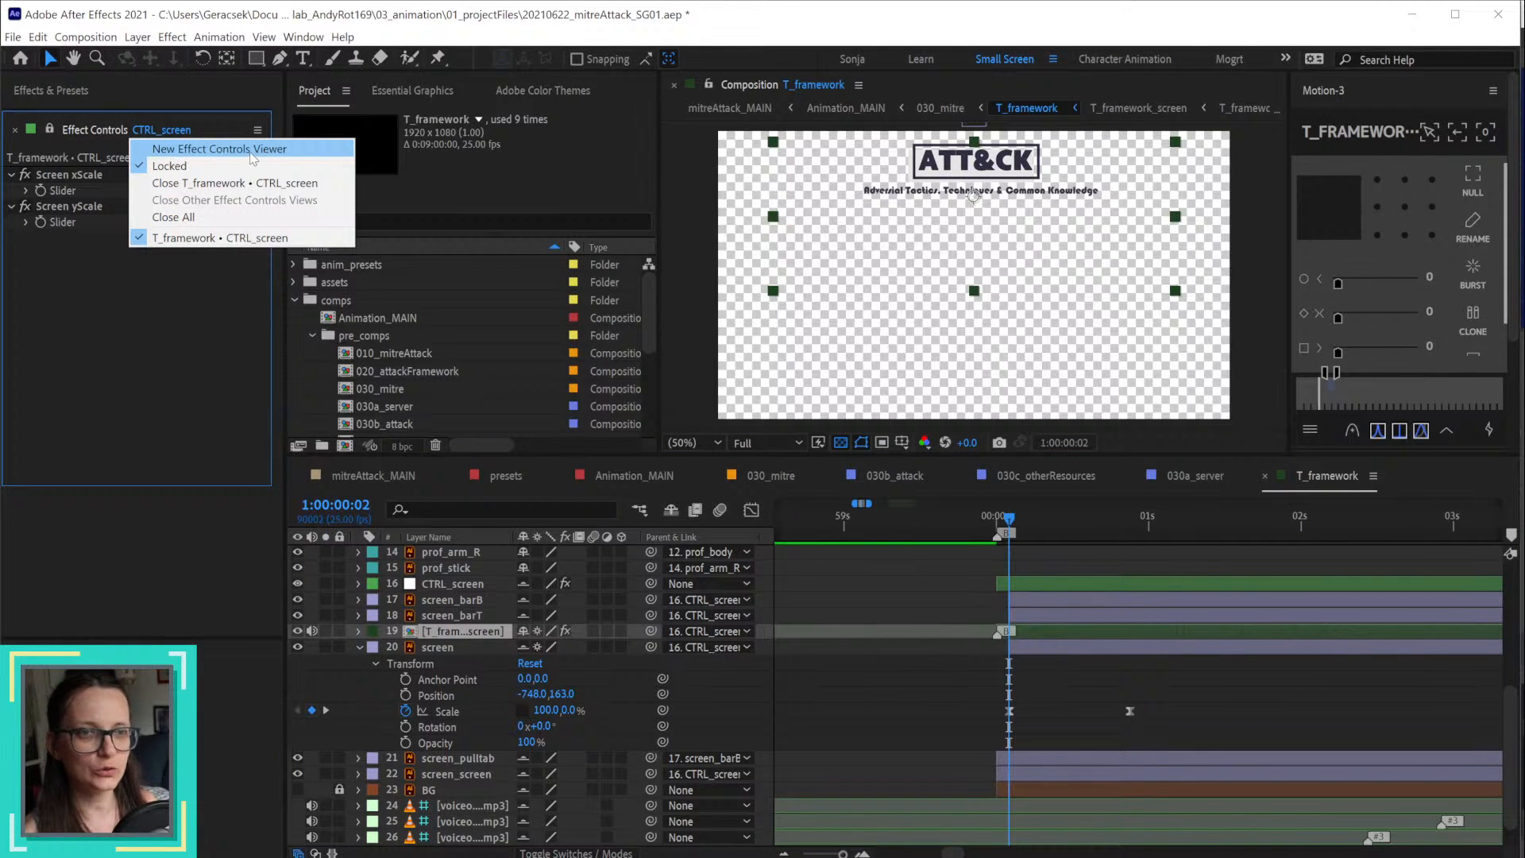
pyautogui.click(287, 158)
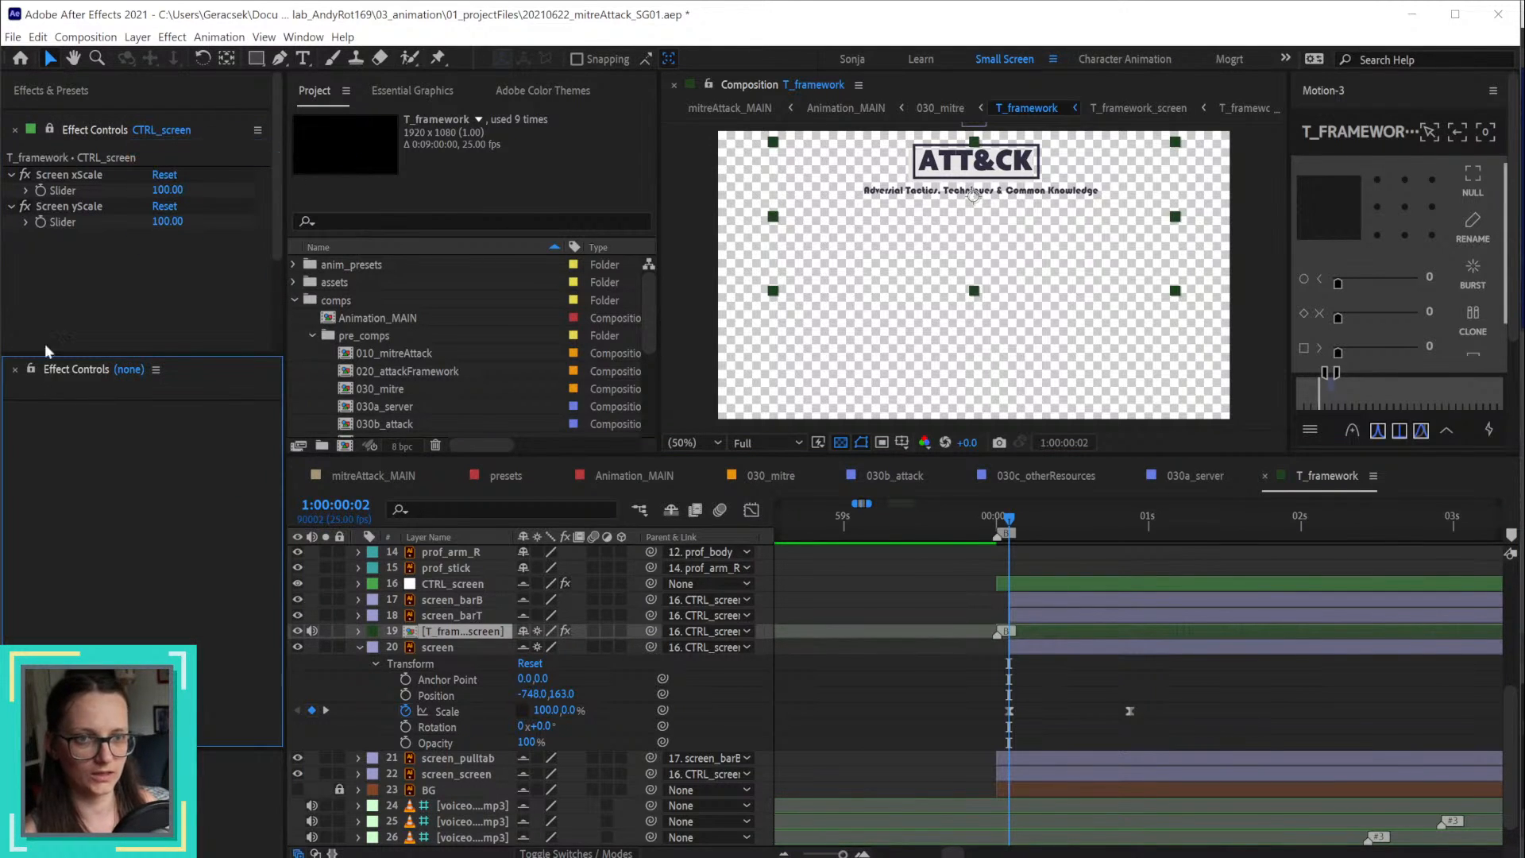
pyautogui.click(449, 628)
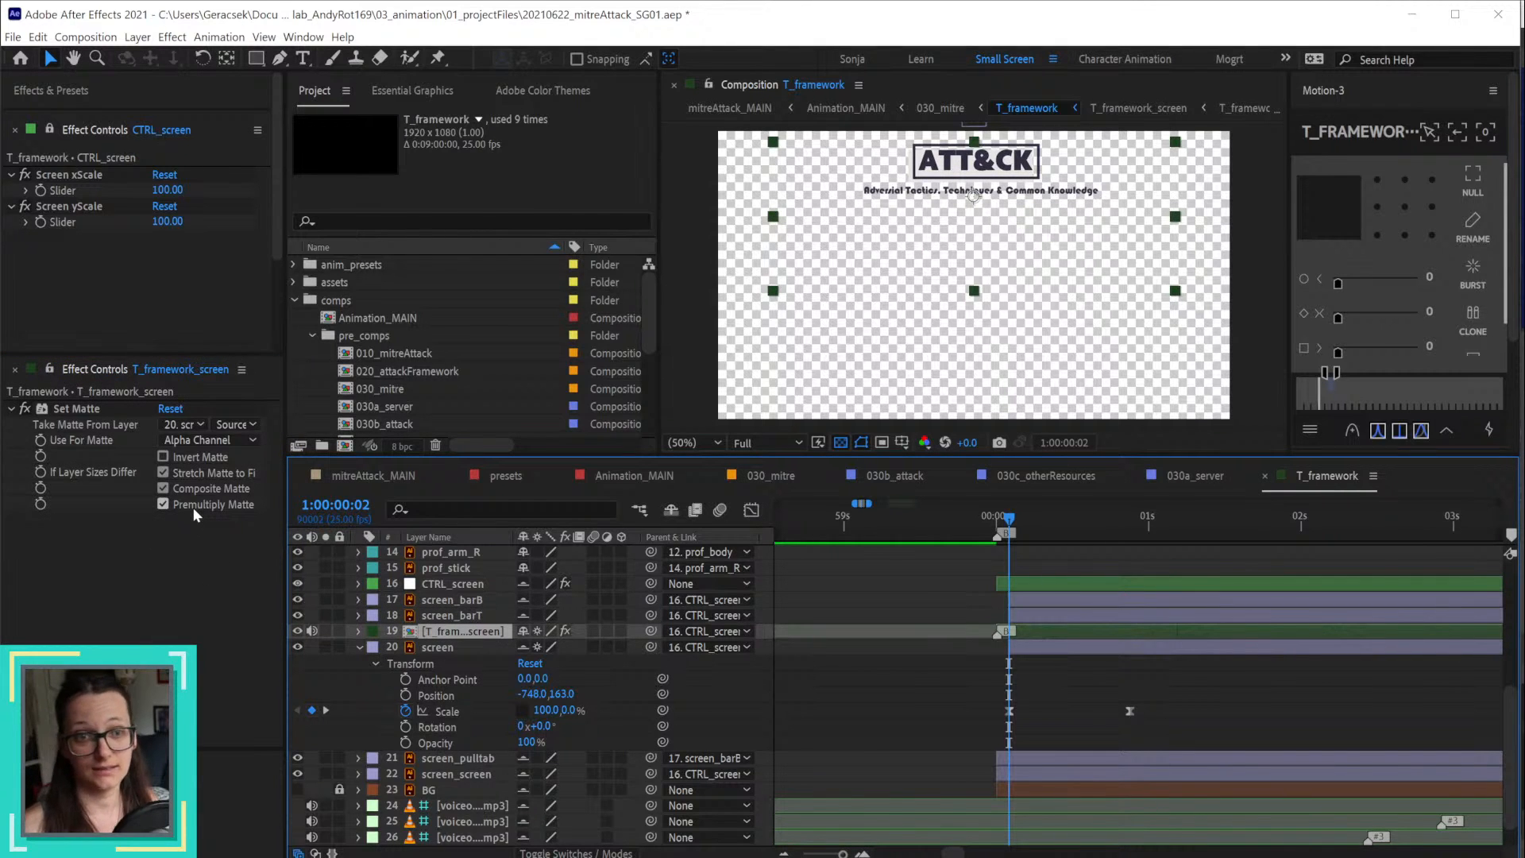
pyautogui.click(14, 370)
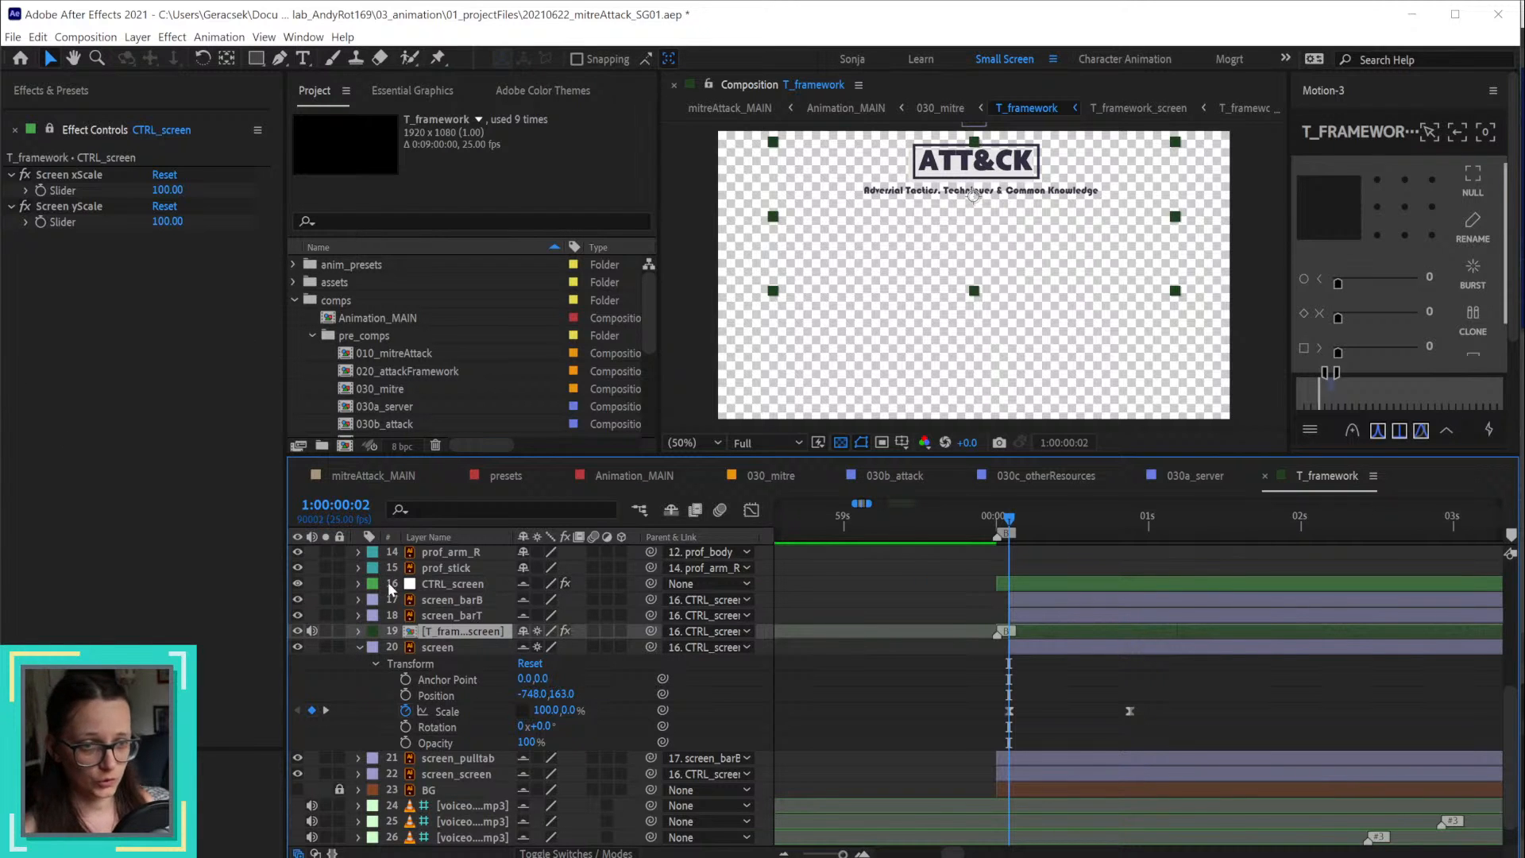
# Step: Try to paste the screen layer's copied Scale keyframes onto CTRL_screen's Screen yScale effect, and undo the paste
pyautogui.click(446, 586)
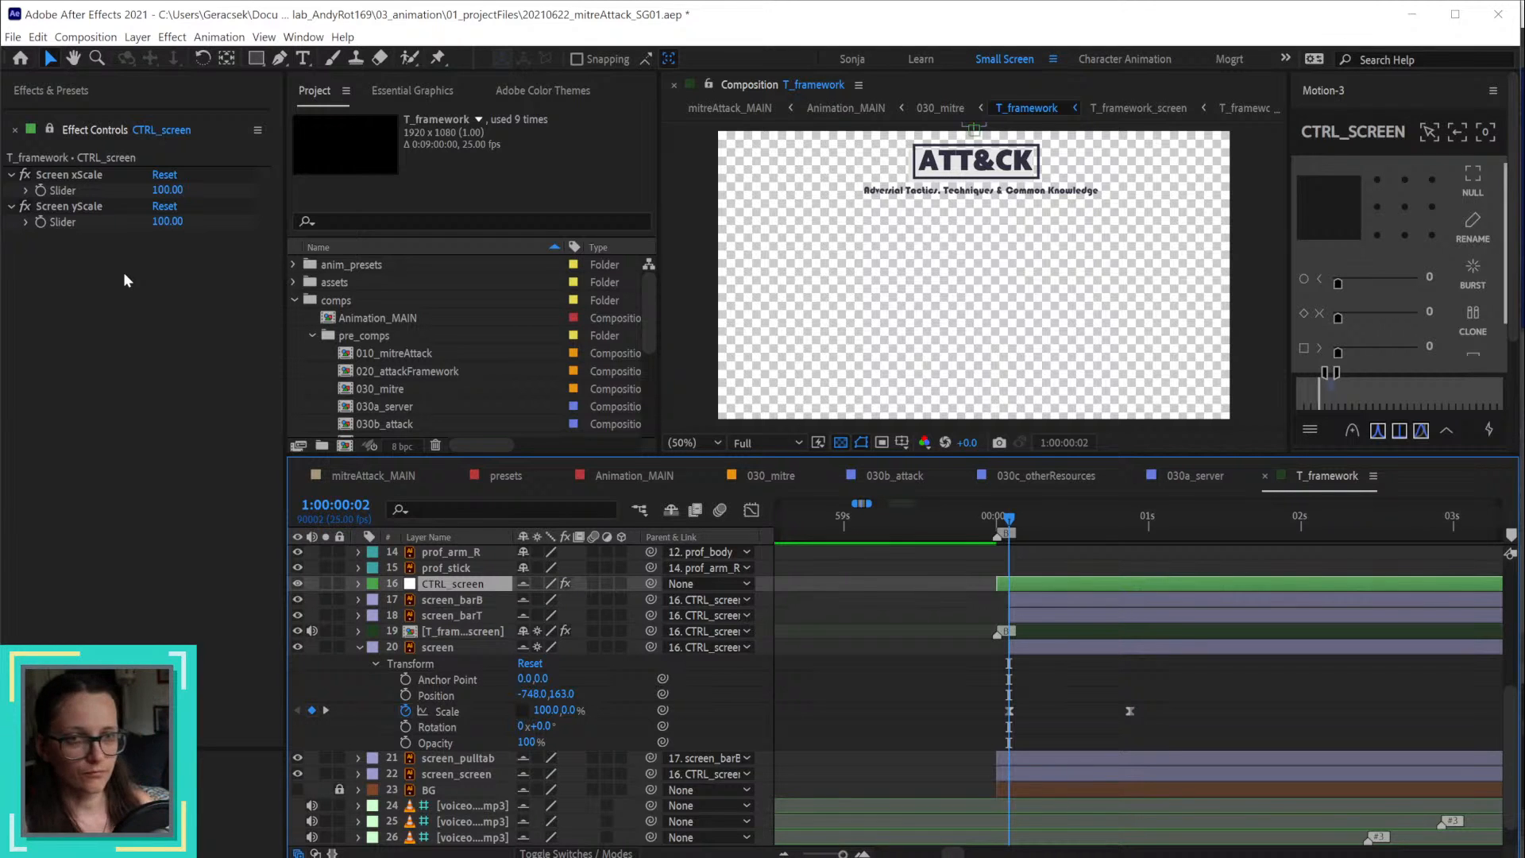
pyautogui.click(451, 712)
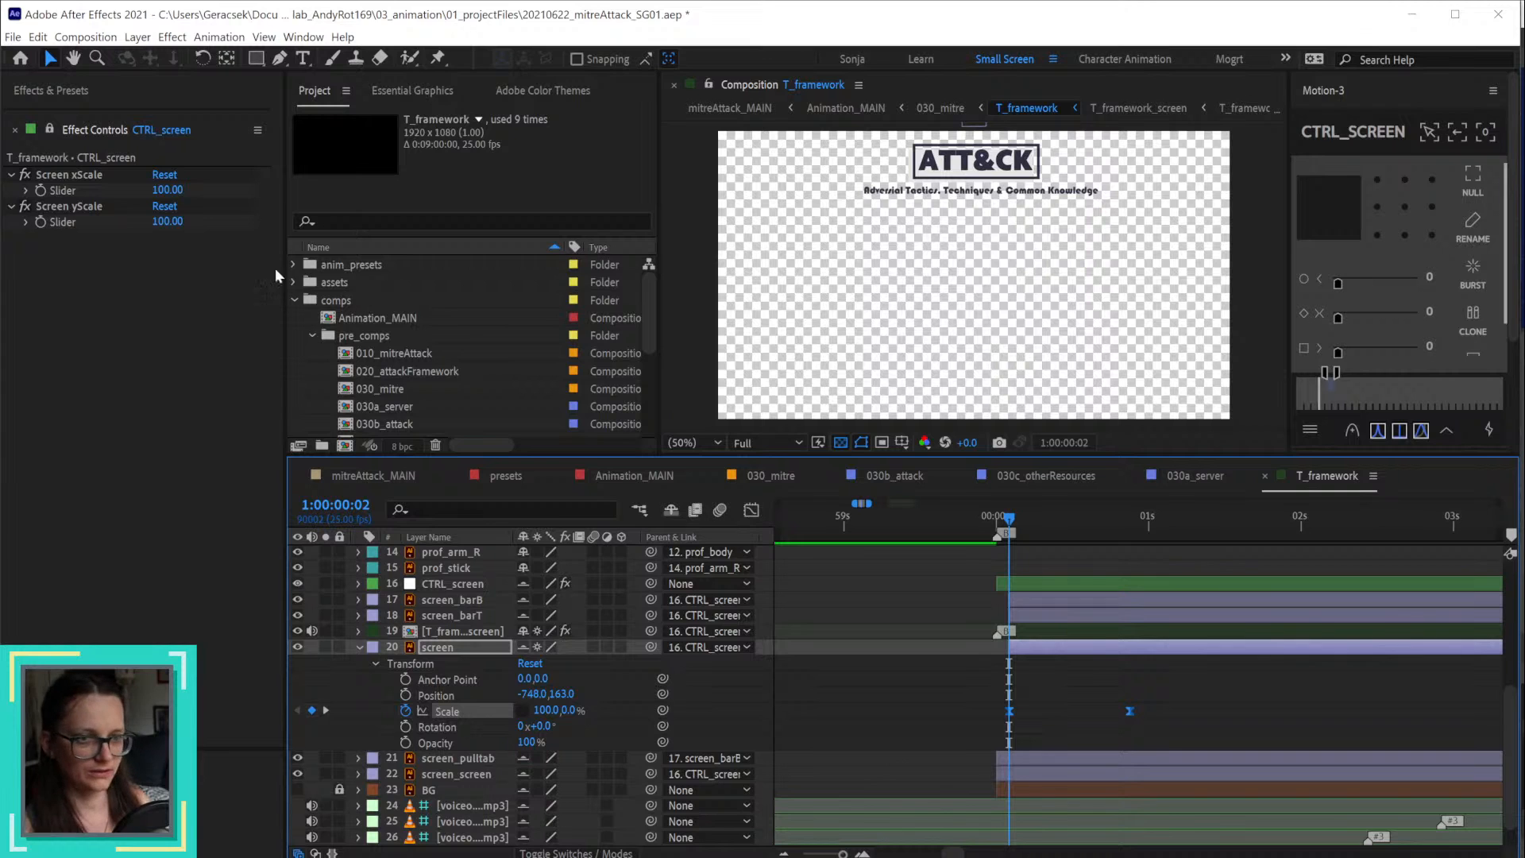
pyautogui.click(87, 208)
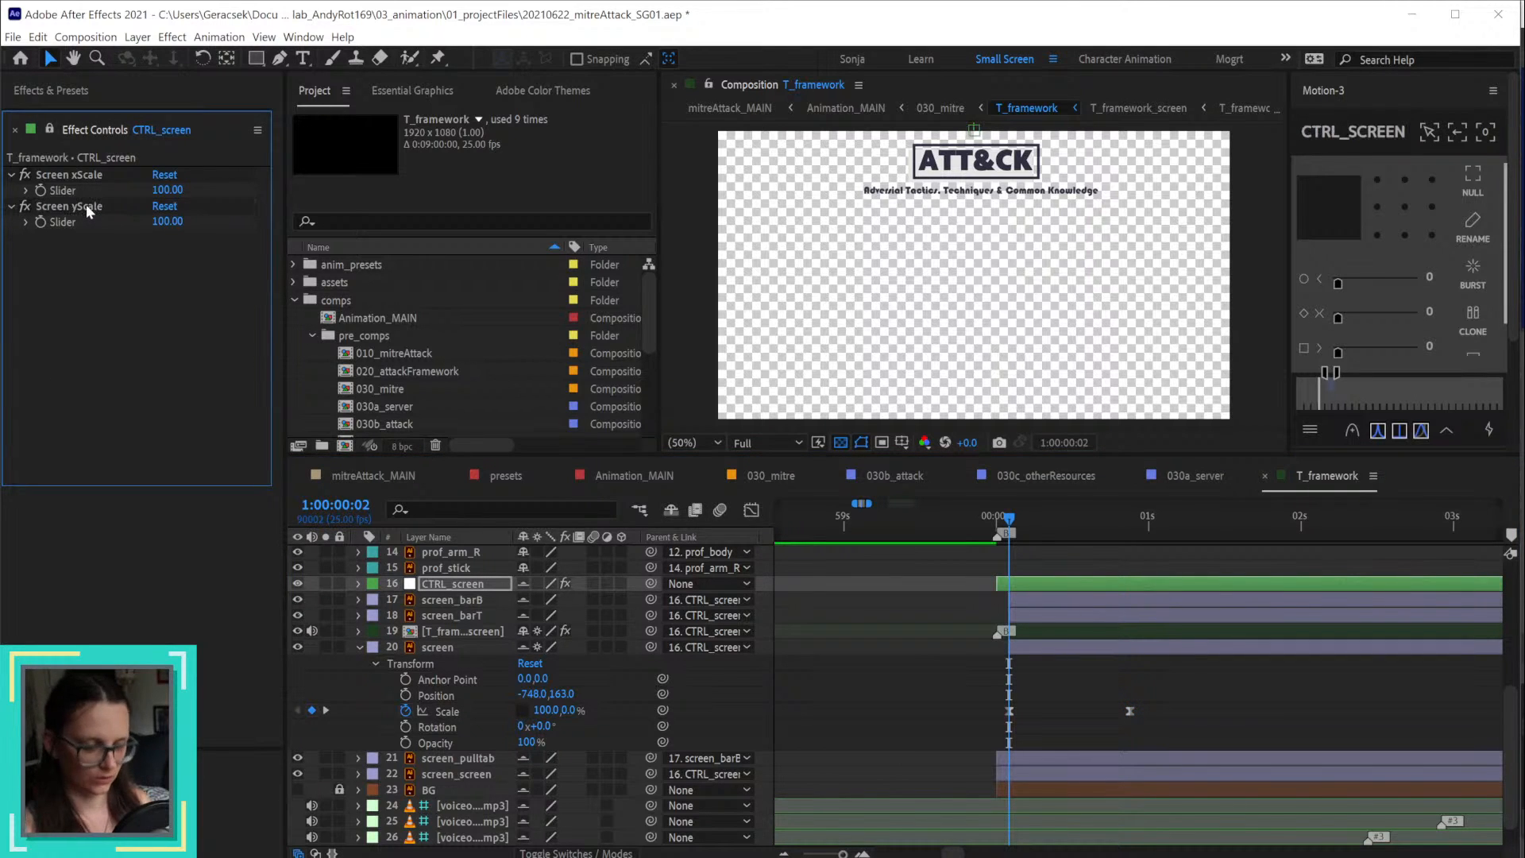
pyautogui.press('u')
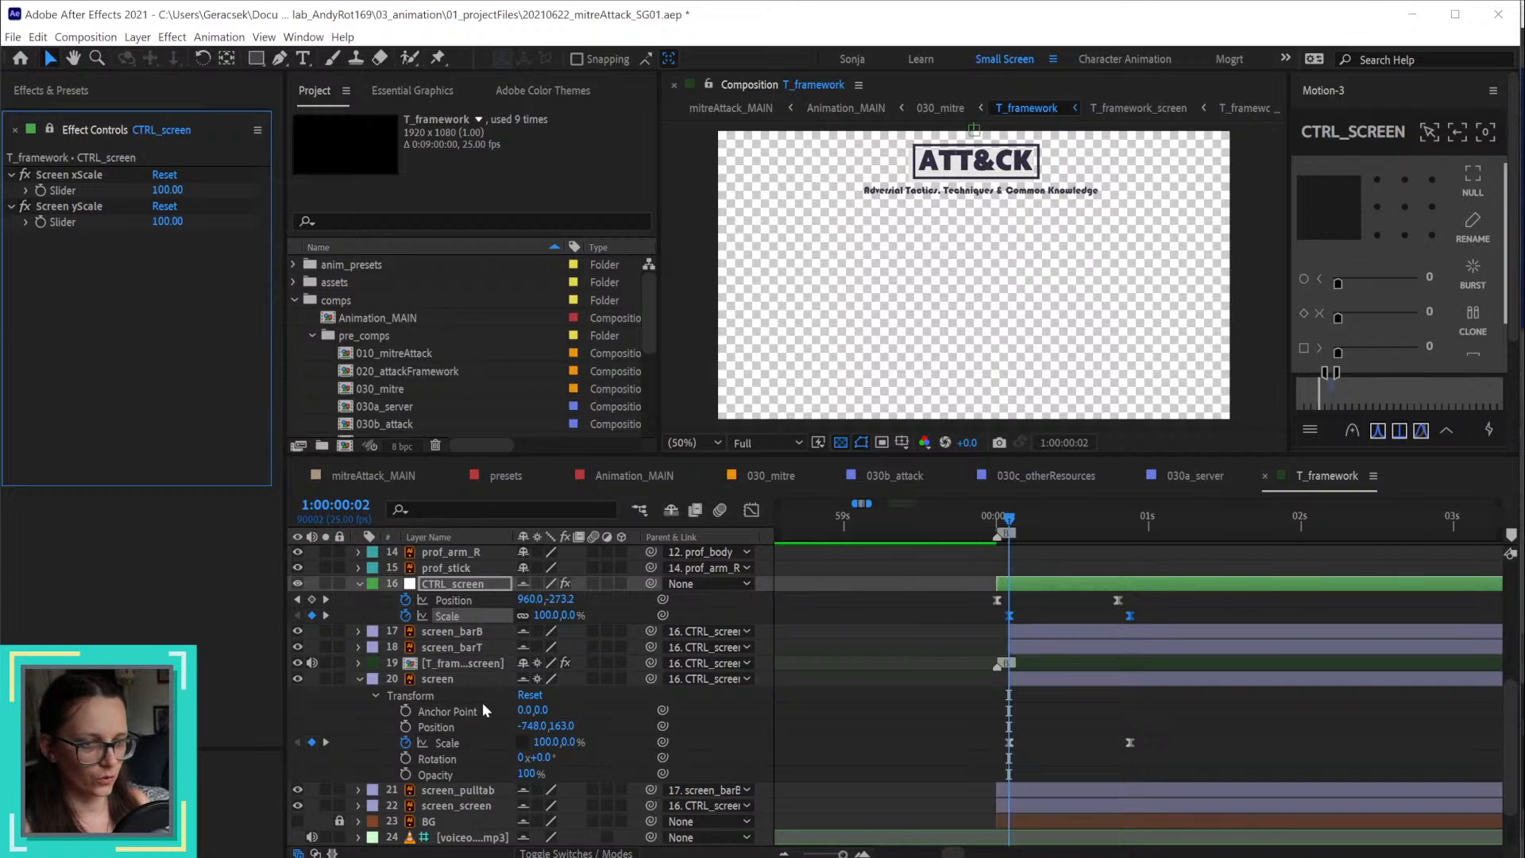
pyautogui.hotkey('ctrl', 'z')
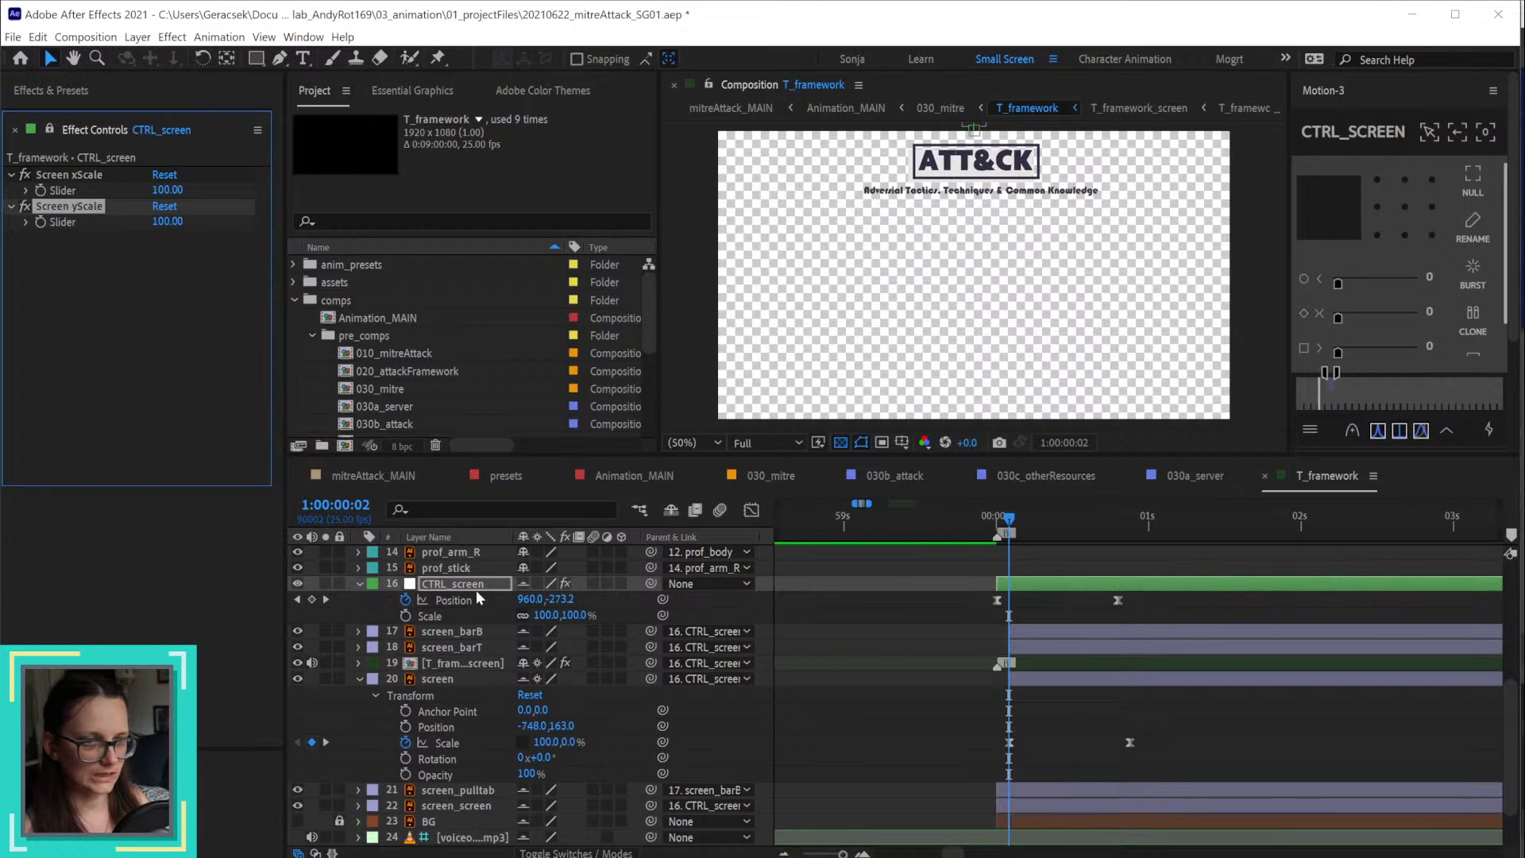
# Step: Expand CTRL_screen's Screen yScale effect in the timeline and try to paste the copied Scale keyframes onto its Slider
pyautogui.click(475, 586)
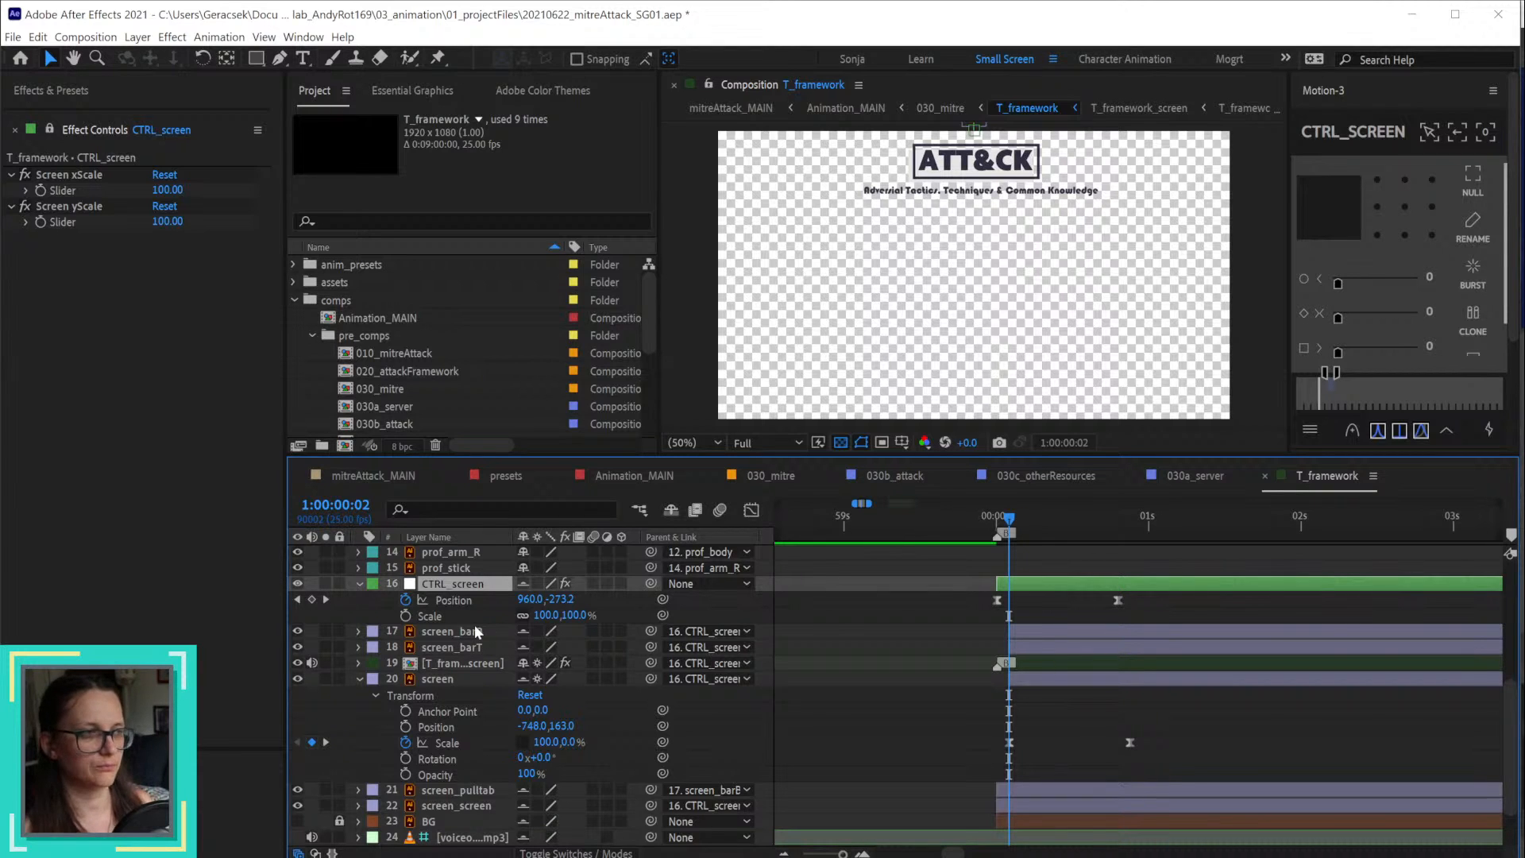
pyautogui.click(76, 221)
pyautogui.click(67, 208)
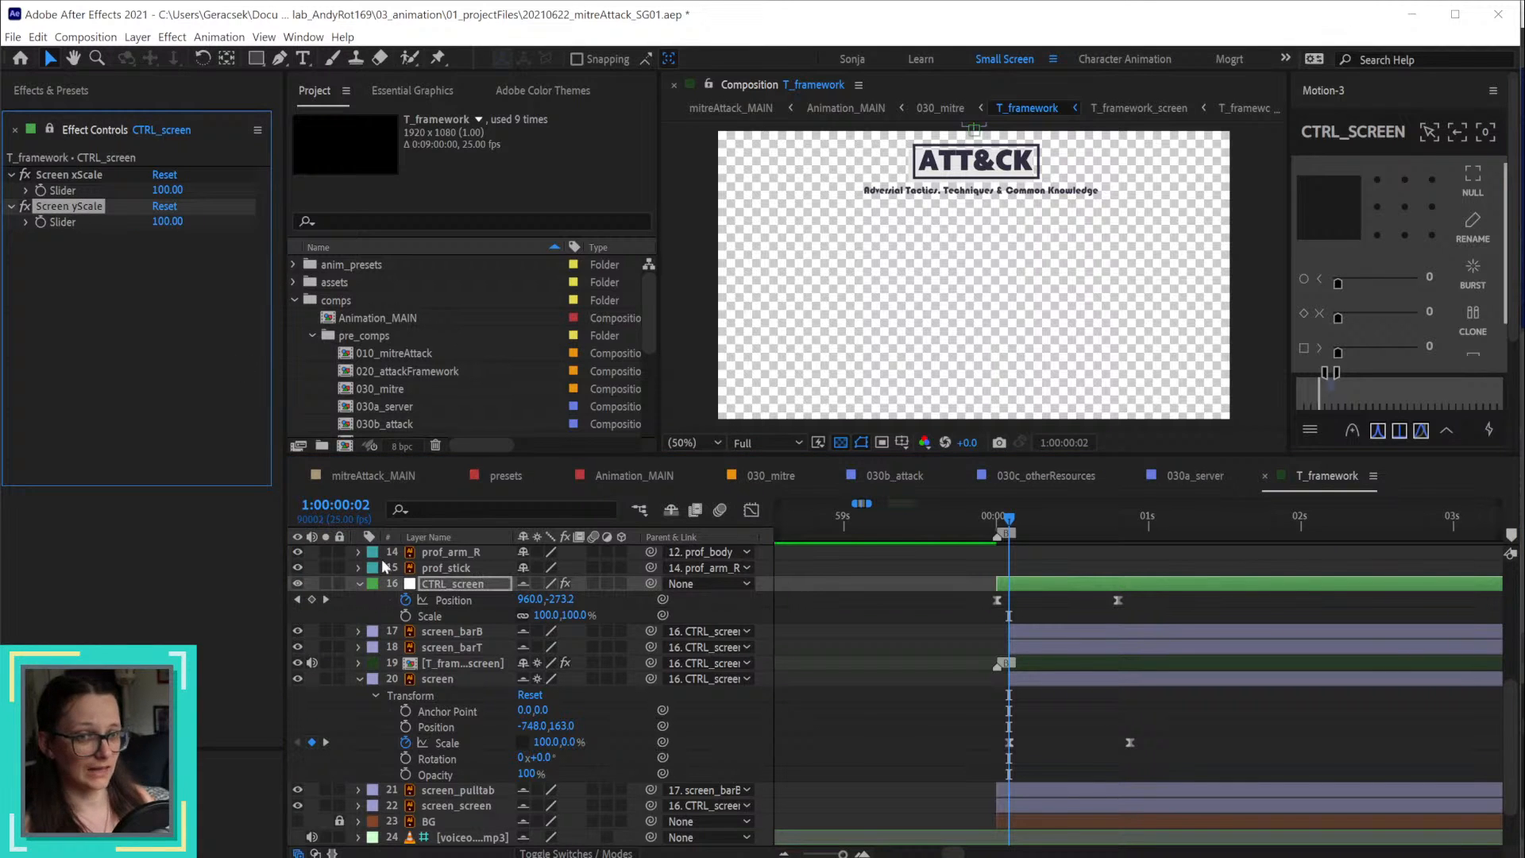
pyautogui.click(359, 584)
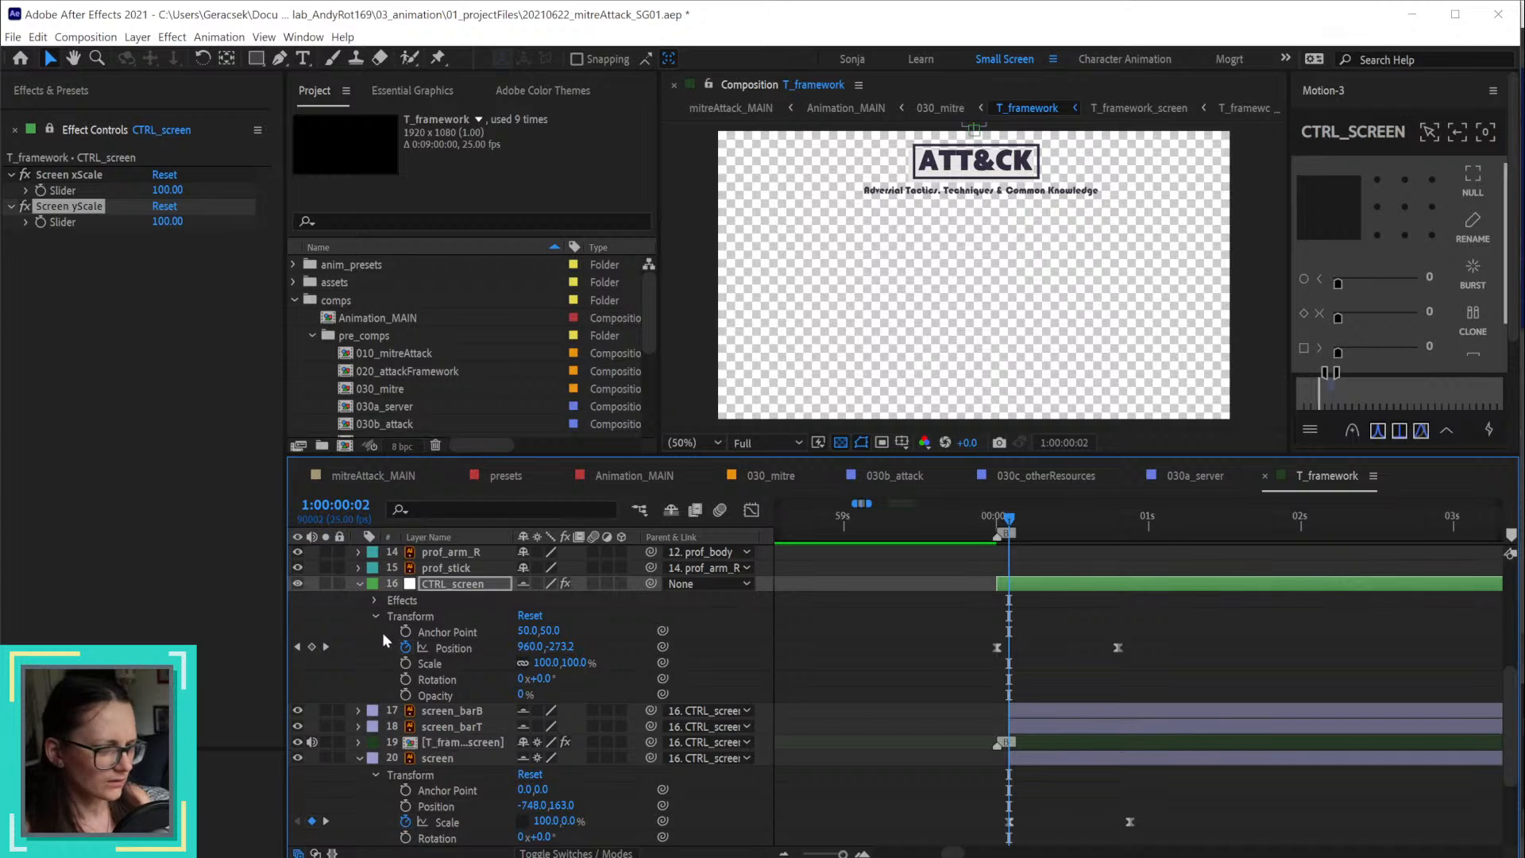
pyautogui.click(375, 601)
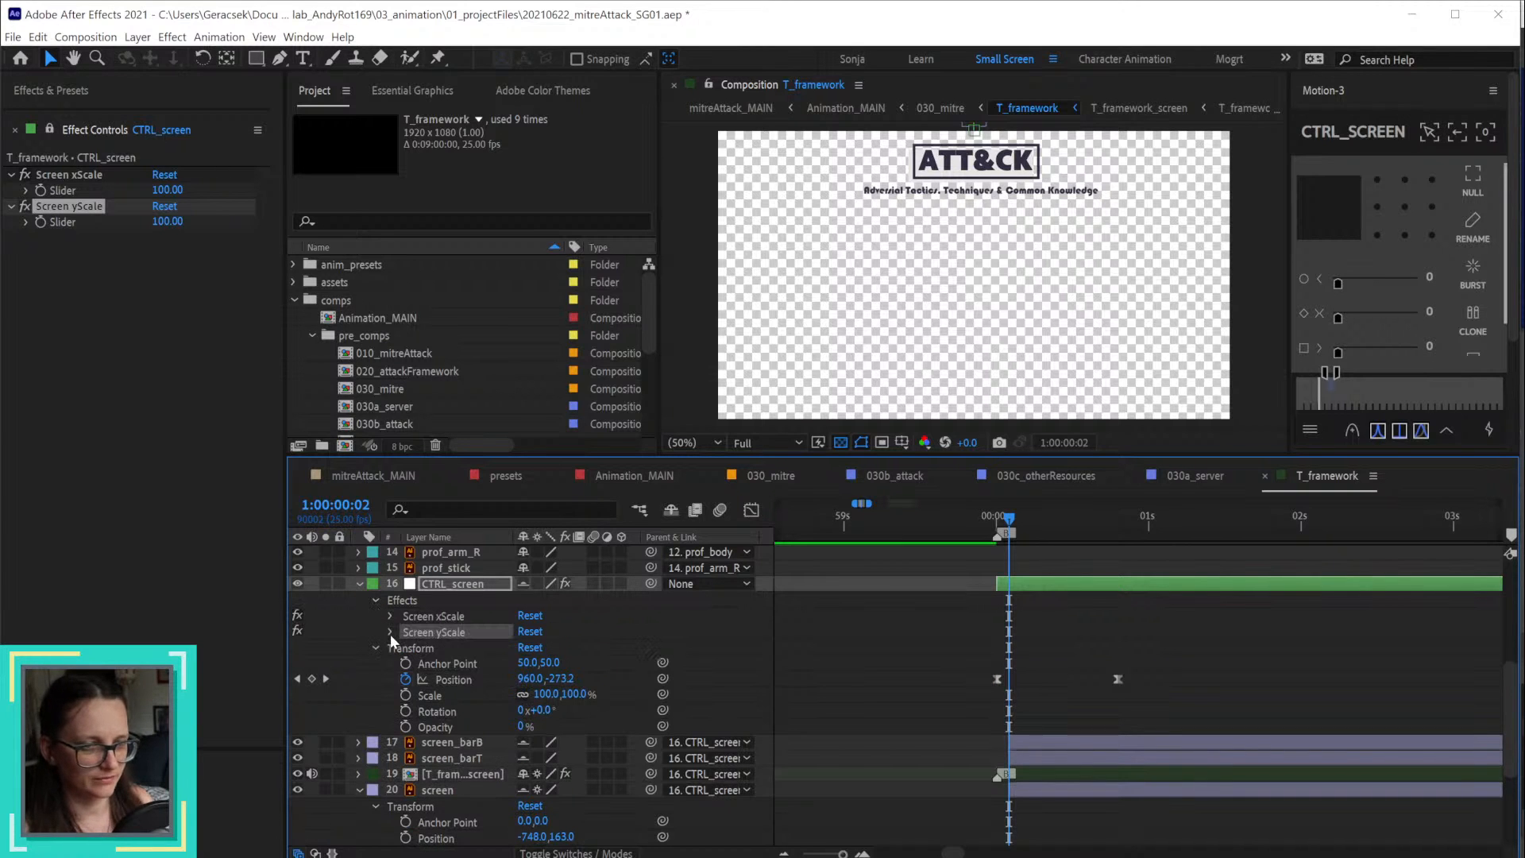
pyautogui.click(391, 632)
pyautogui.click(451, 650)
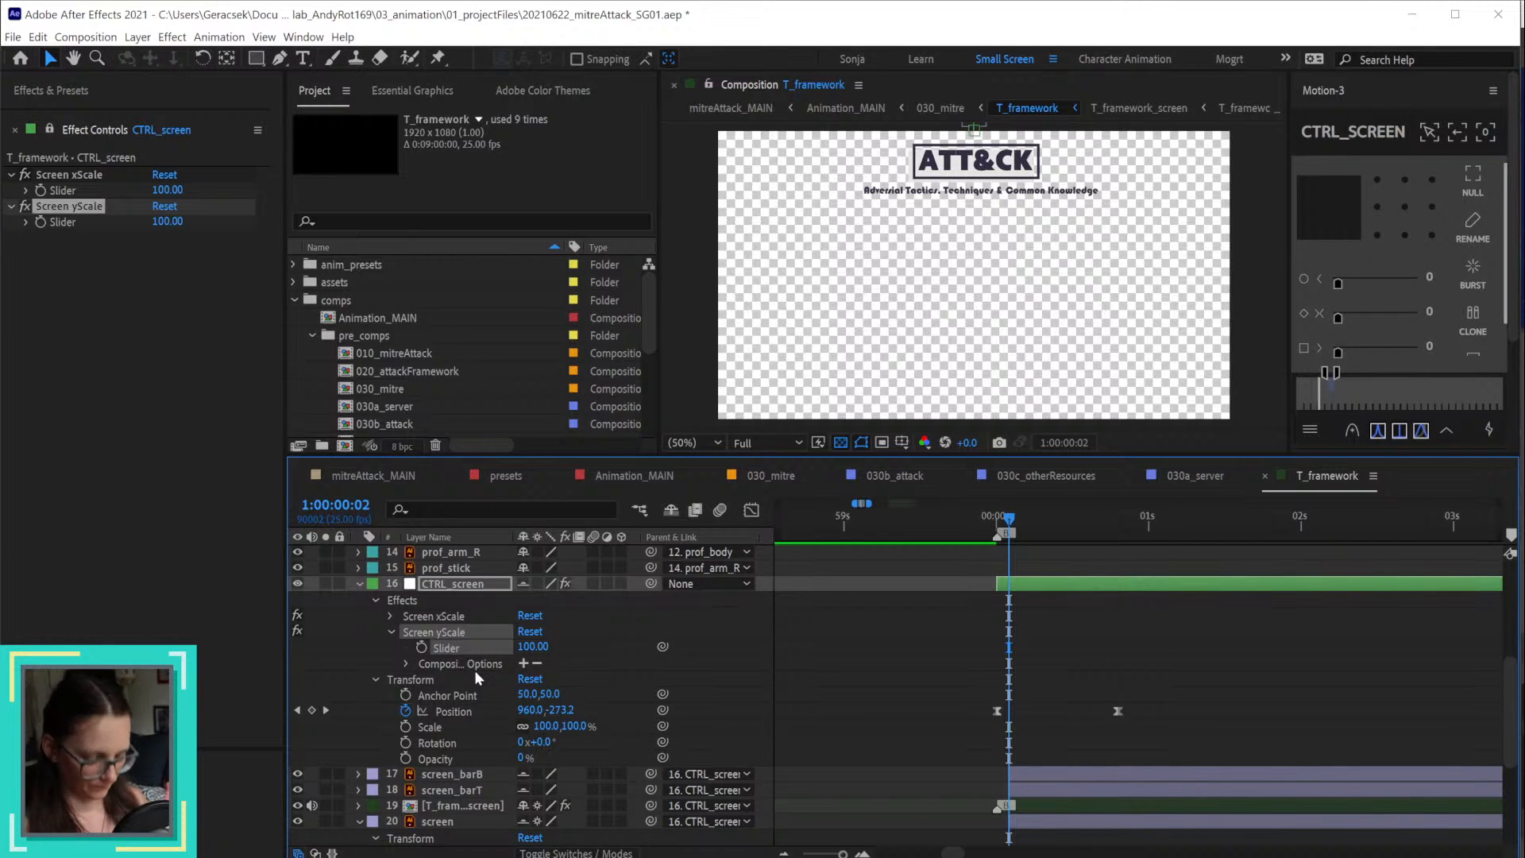
pyautogui.hotkey('ctrl', 'v')
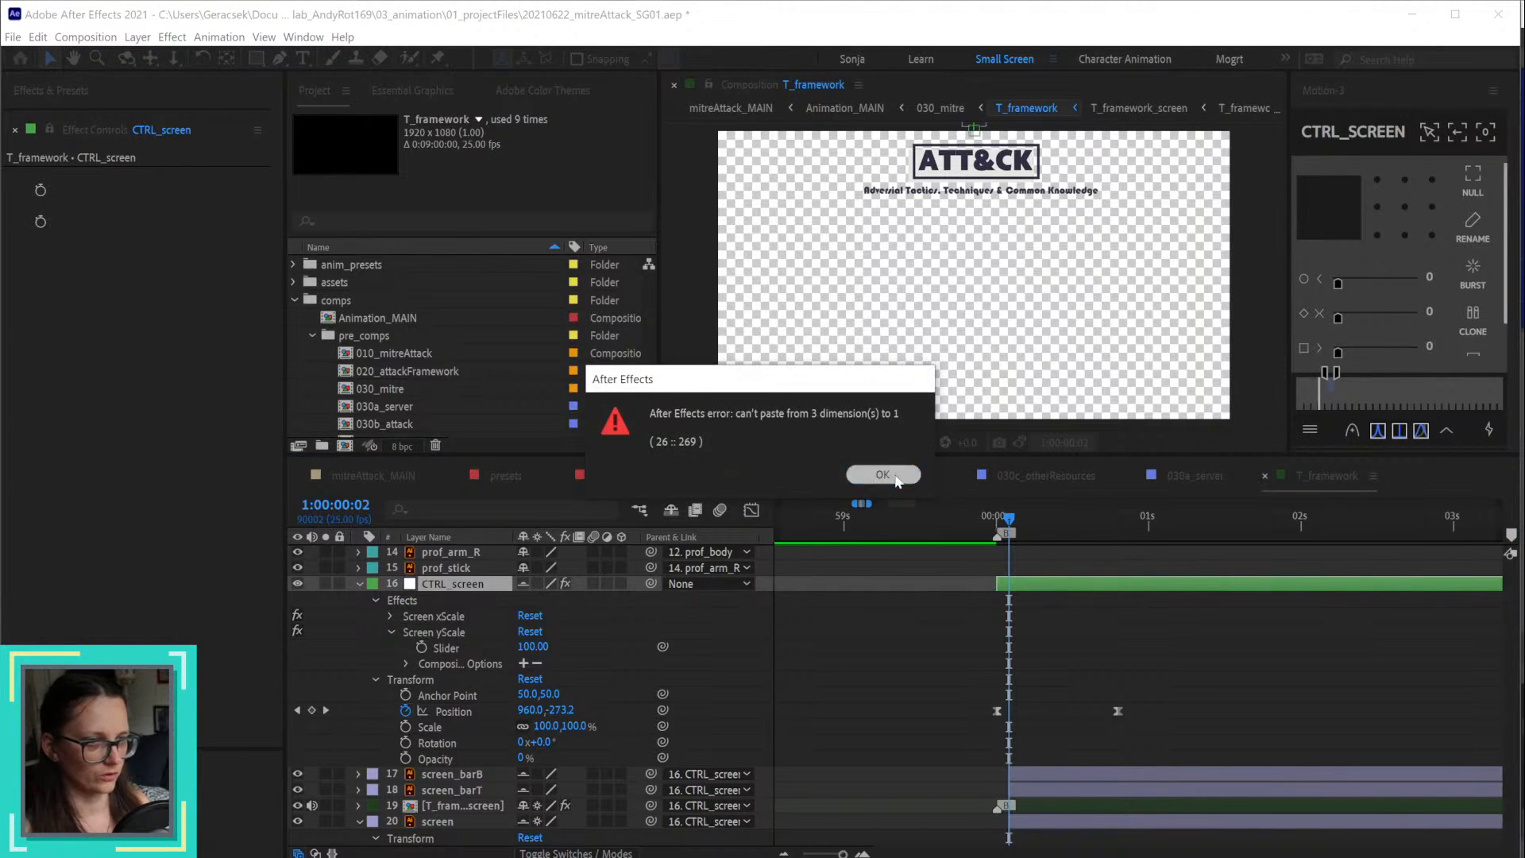
pyautogui.click(898, 478)
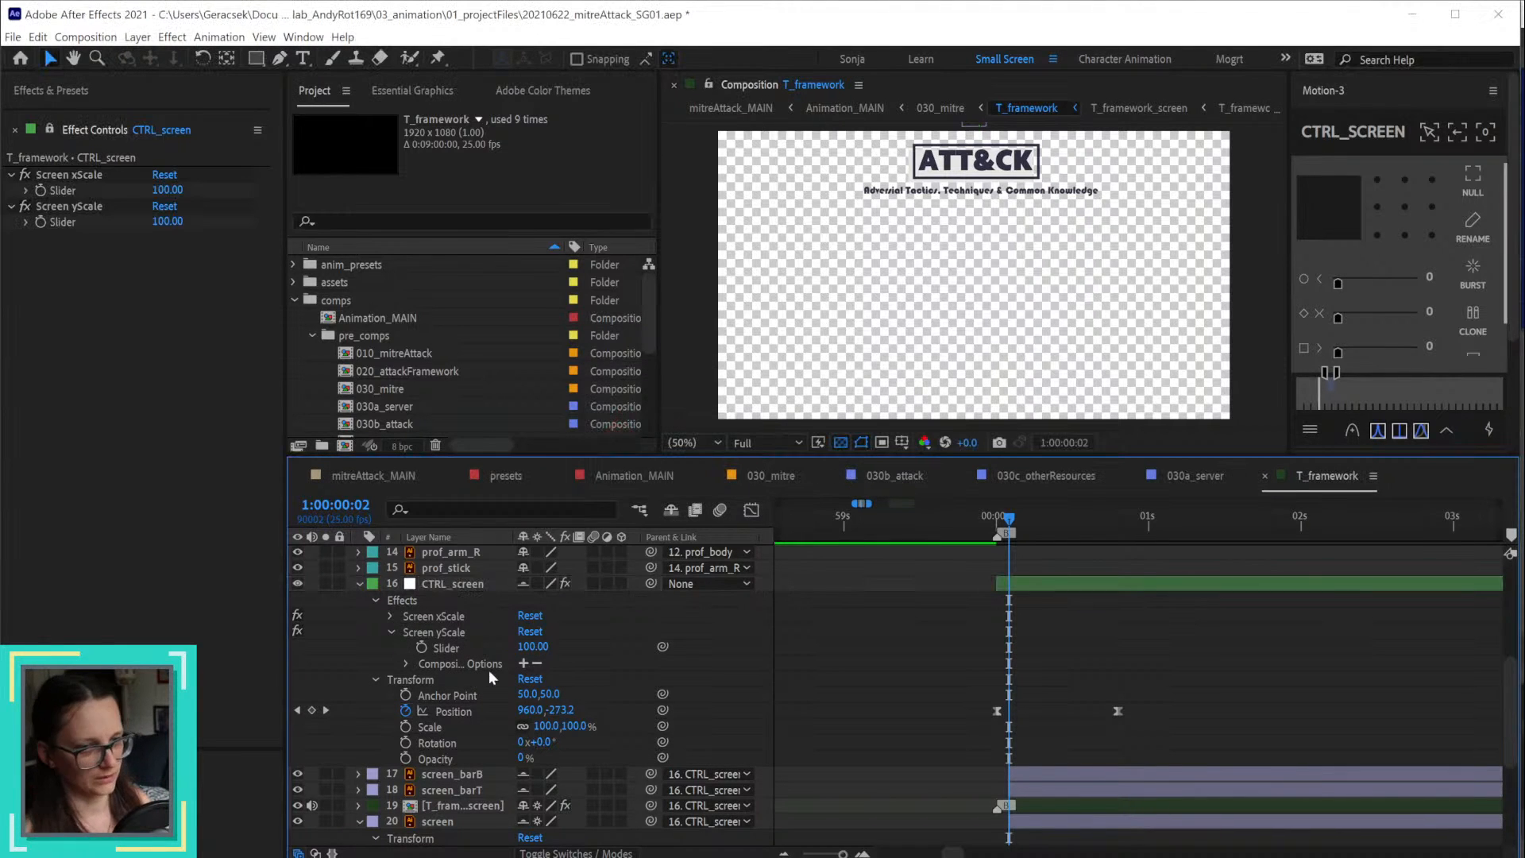
# Step: Keyframe the Screen yScale Slider from 0 at 1:00:00:02 to 100 at 1:00:00:22, matching the screen layer's Scale keyframe timing
pyautogui.click(423, 646)
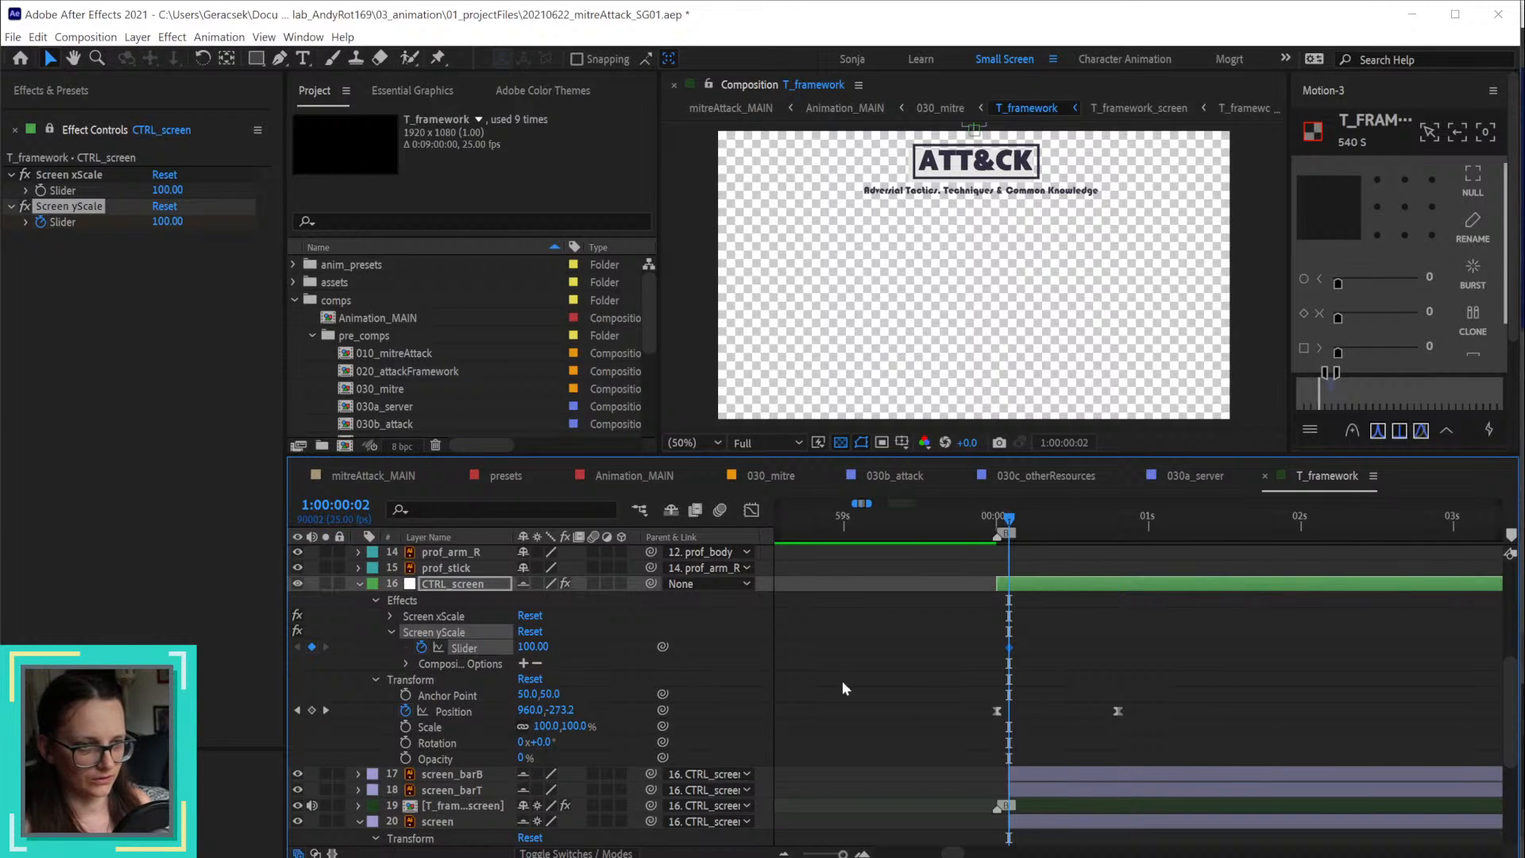
pyautogui.scroll(-3, 1106, 694)
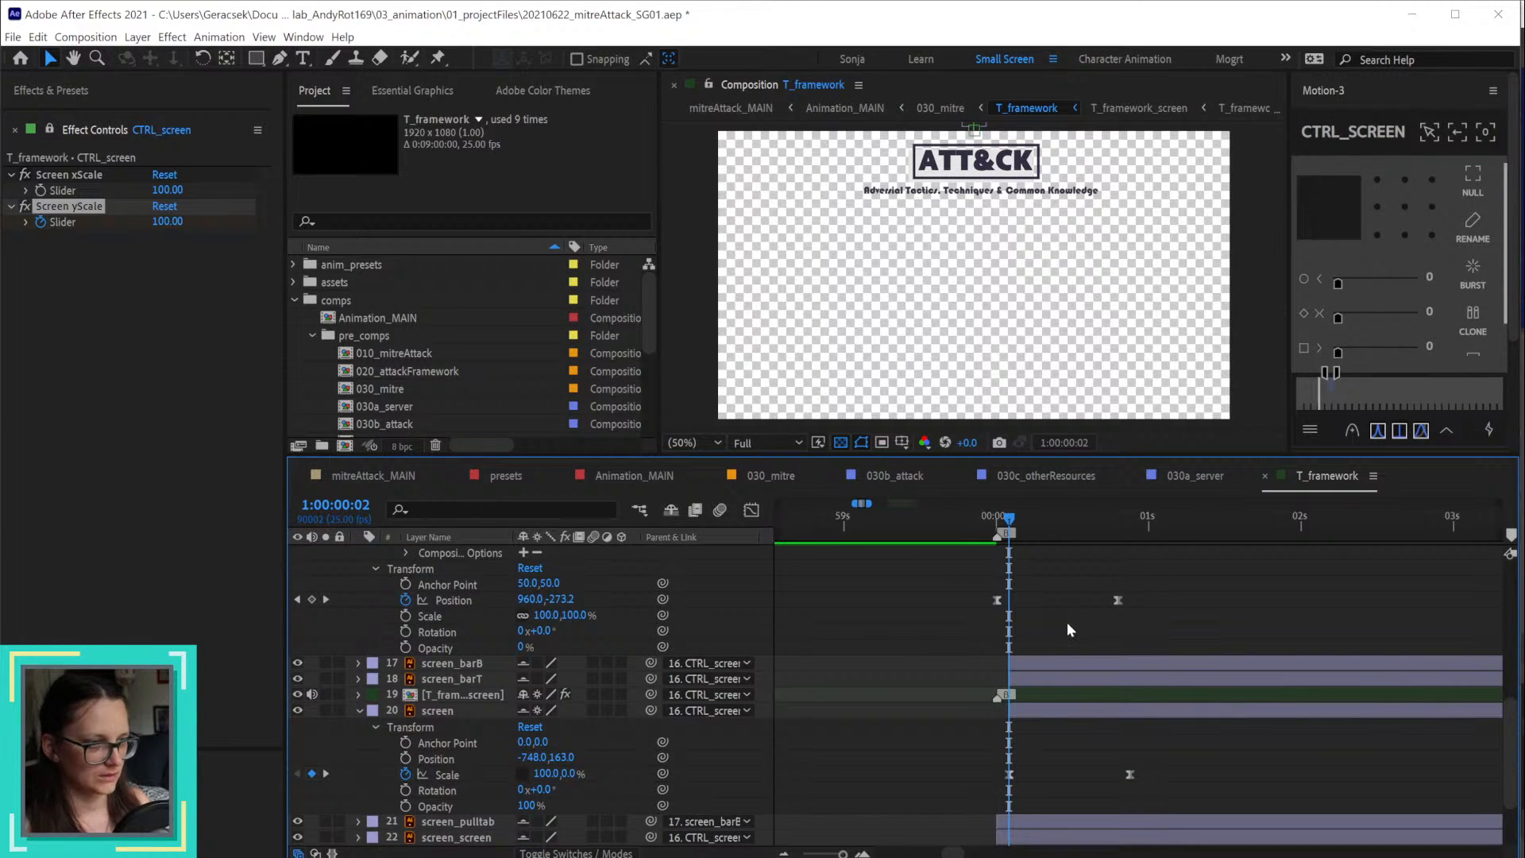
pyautogui.scroll(1, 1038, 588)
pyautogui.moveTo(1008, 567); pyautogui.dragTo(1131, 569)
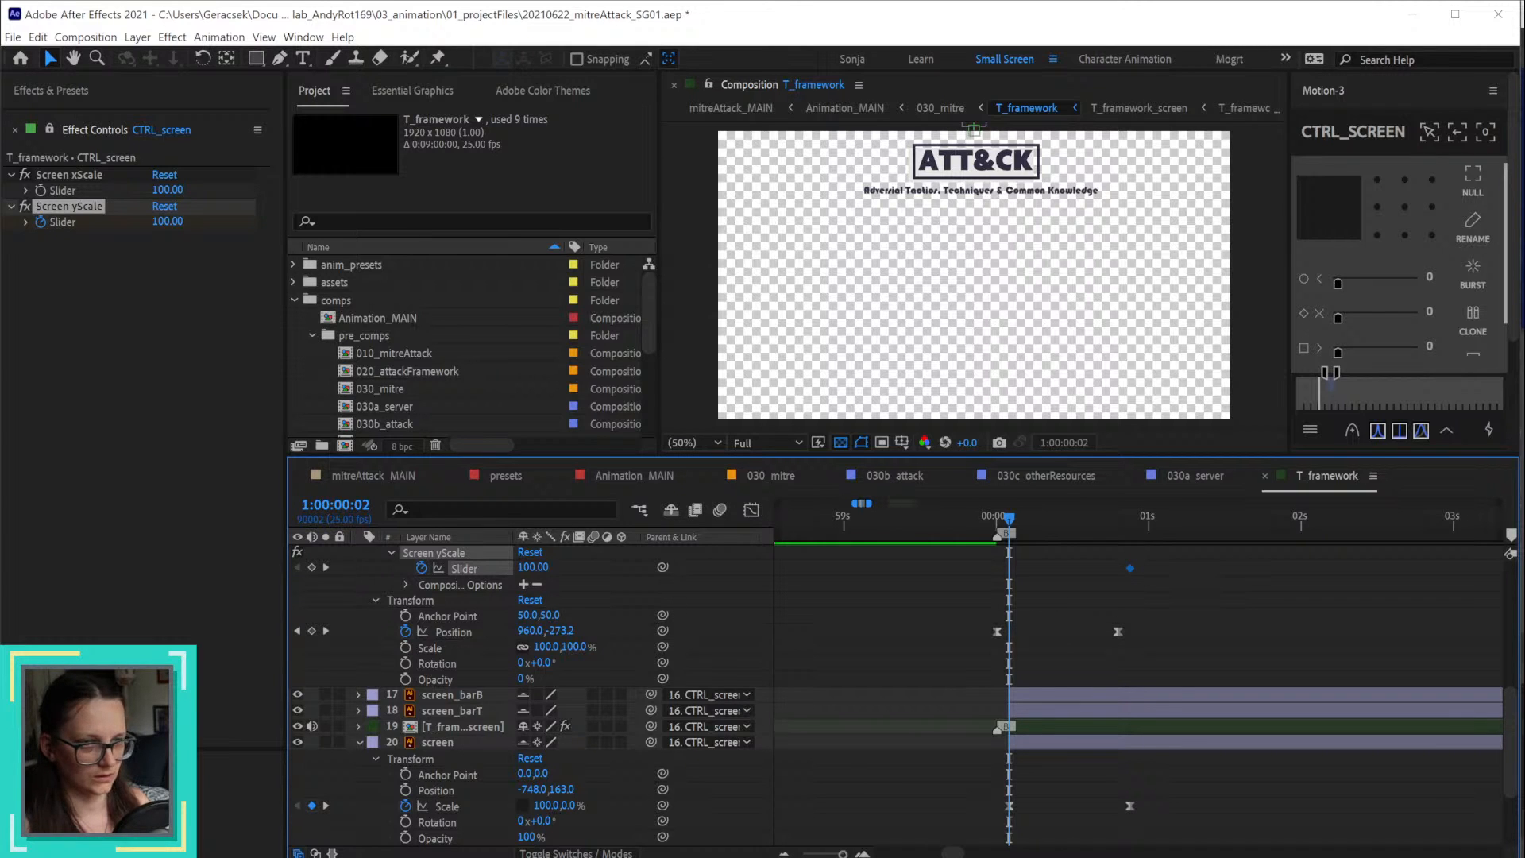
pyautogui.click(532, 567)
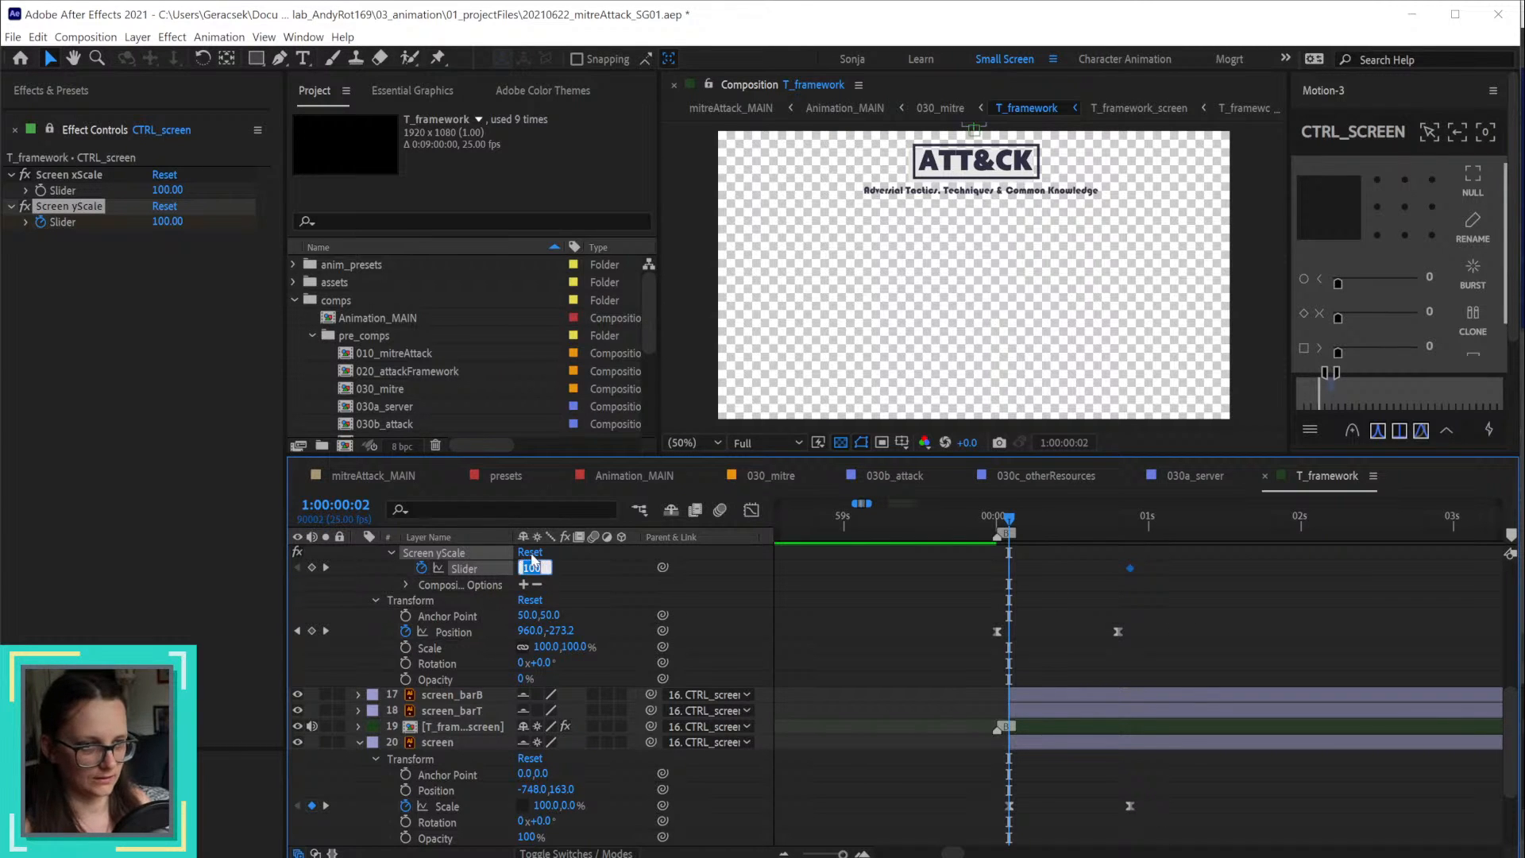
pyautogui.write('0')
pyautogui.press('Return')
# Step: Apply the Motion-3 ease preset of 75 to both Screen yScale Slider keyframes and check the values at each keyframe
pyautogui.moveTo(1174, 556); pyautogui.dragTo(941, 601)
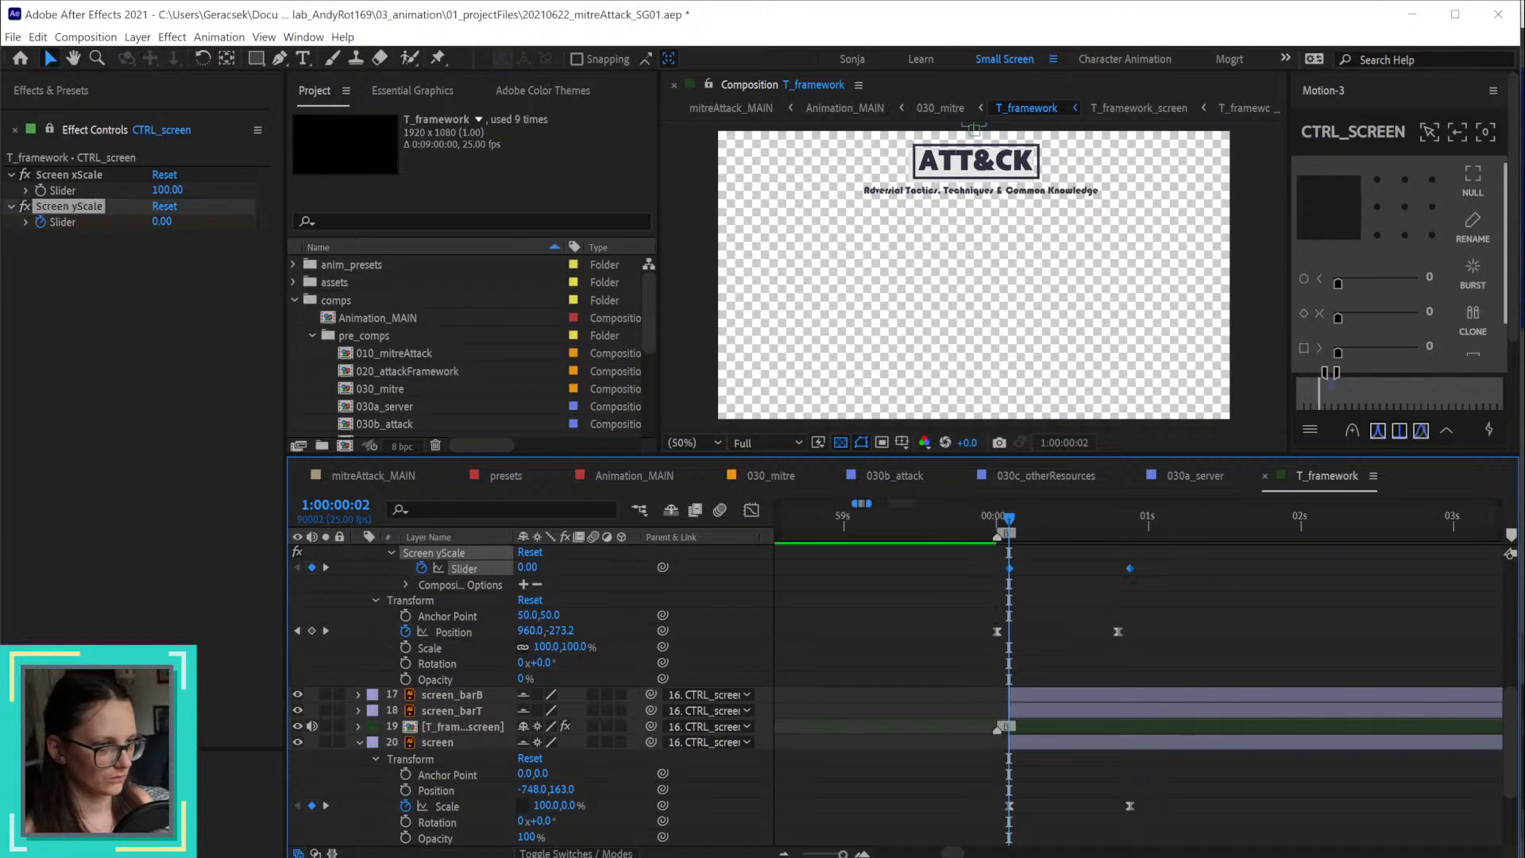
pyautogui.click(1379, 431)
pyautogui.click(1378, 431)
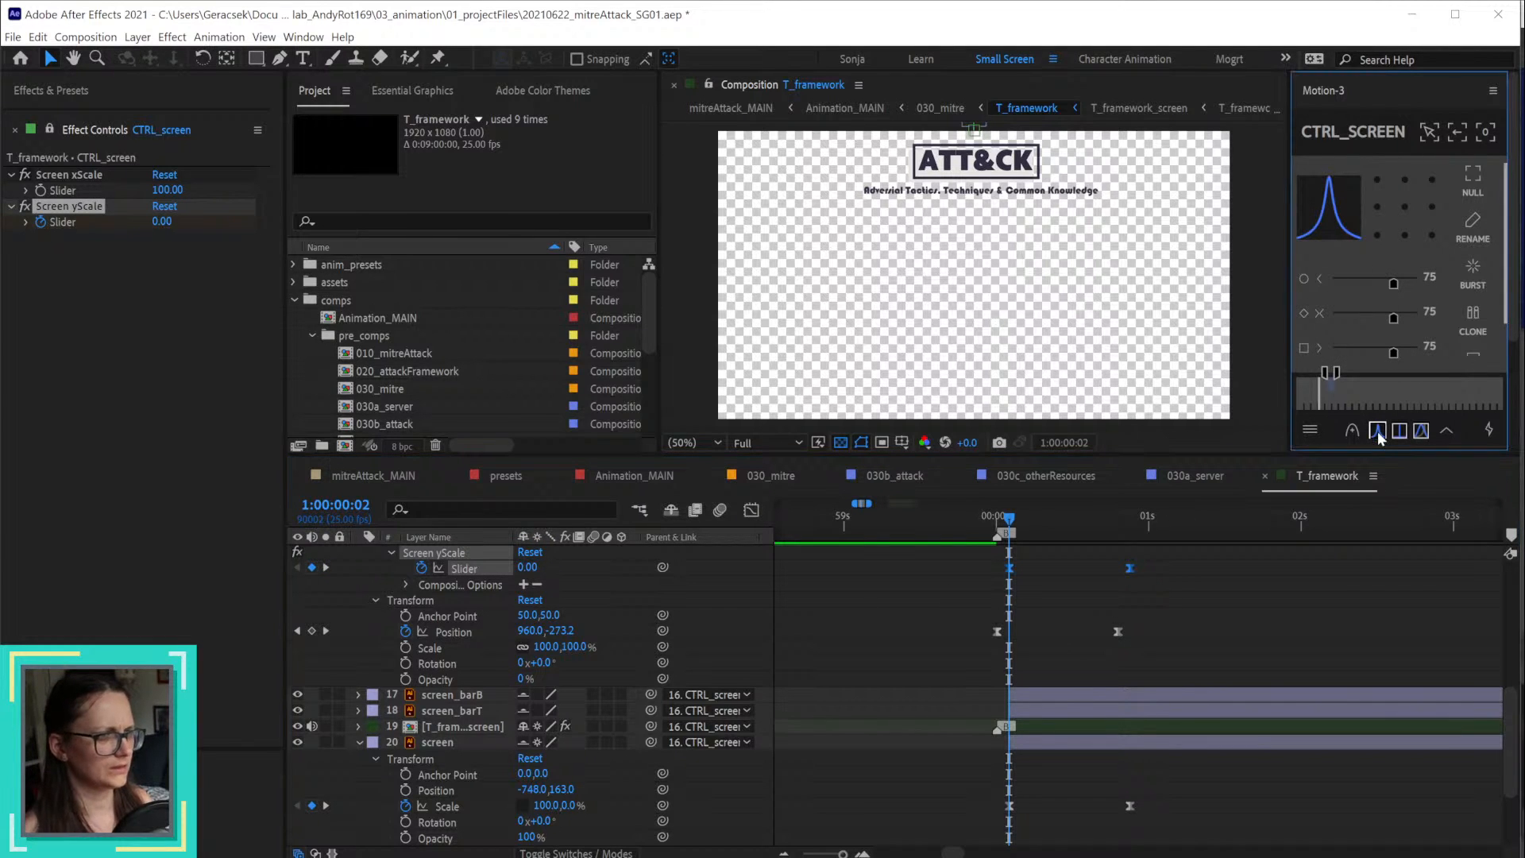
pyautogui.press('space')
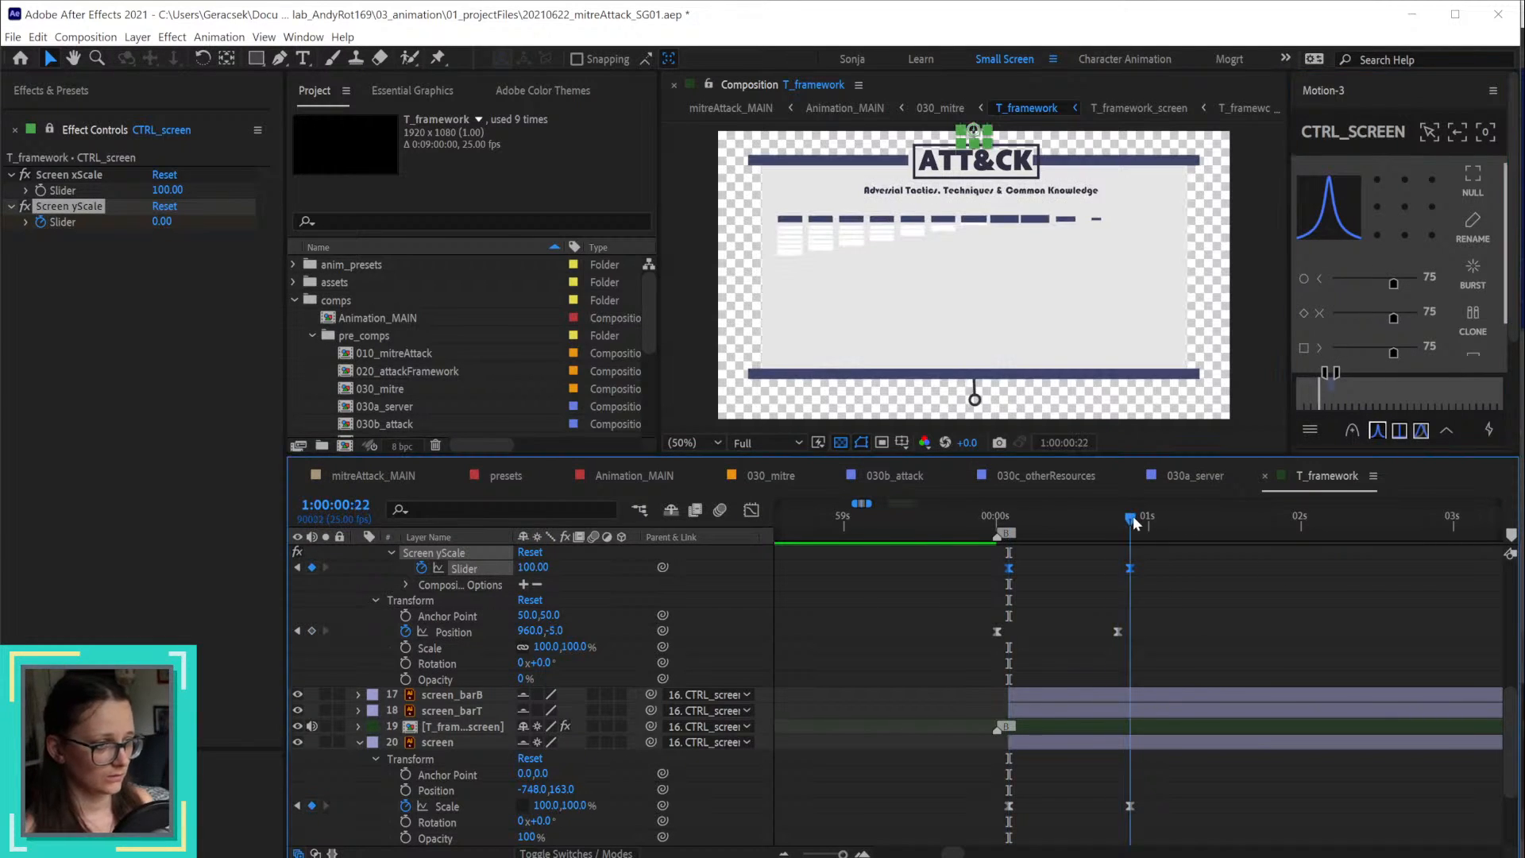
pyautogui.press('space')
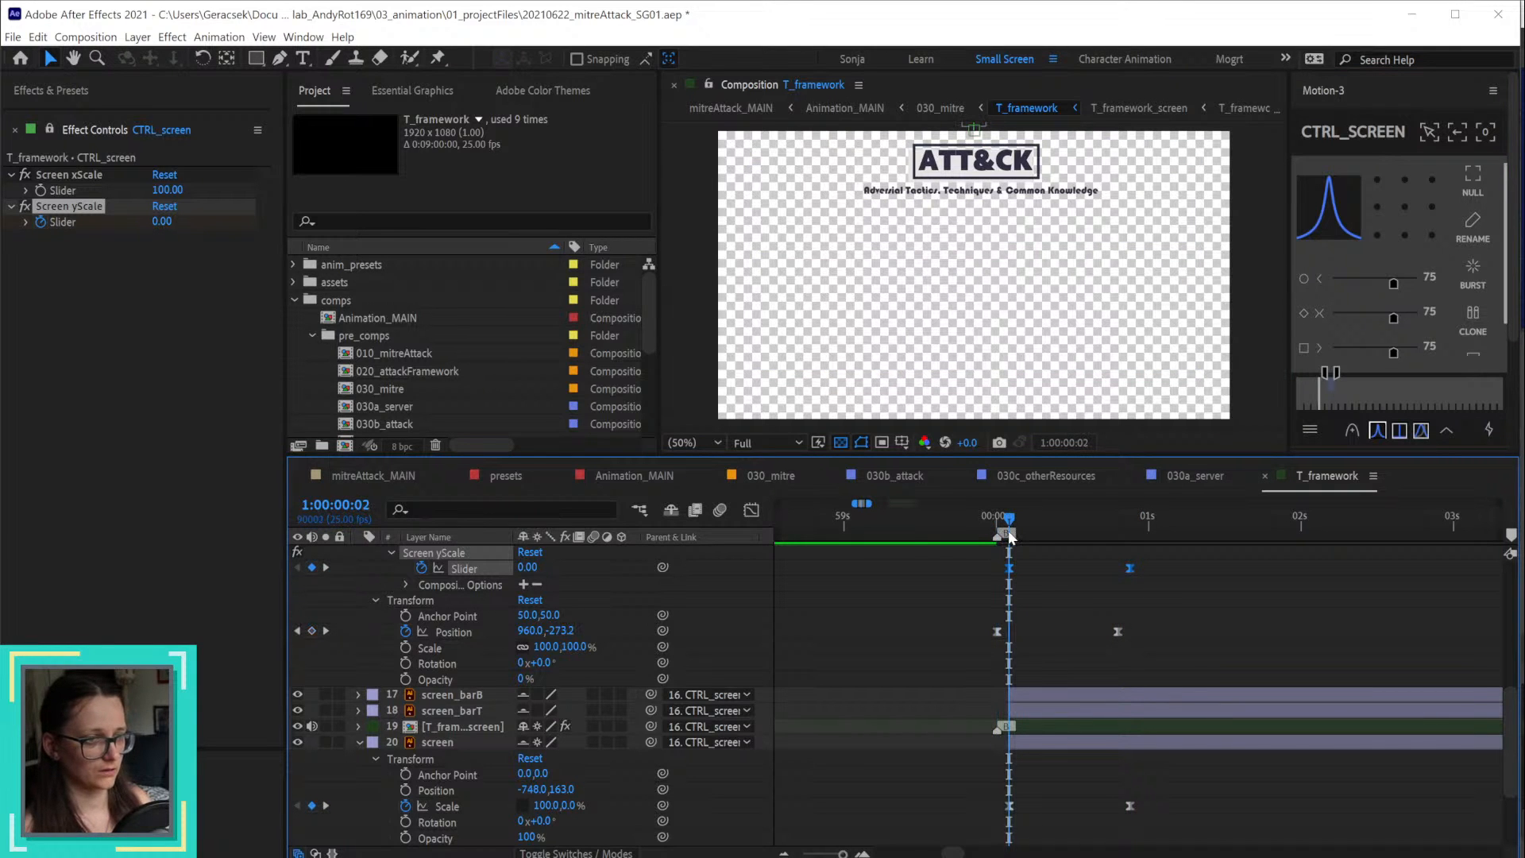
# Step: Remove the screen layer's Scale keyframes with the current time at 1:00:00:22, and add an expression to Scale
pyautogui.click(1128, 517)
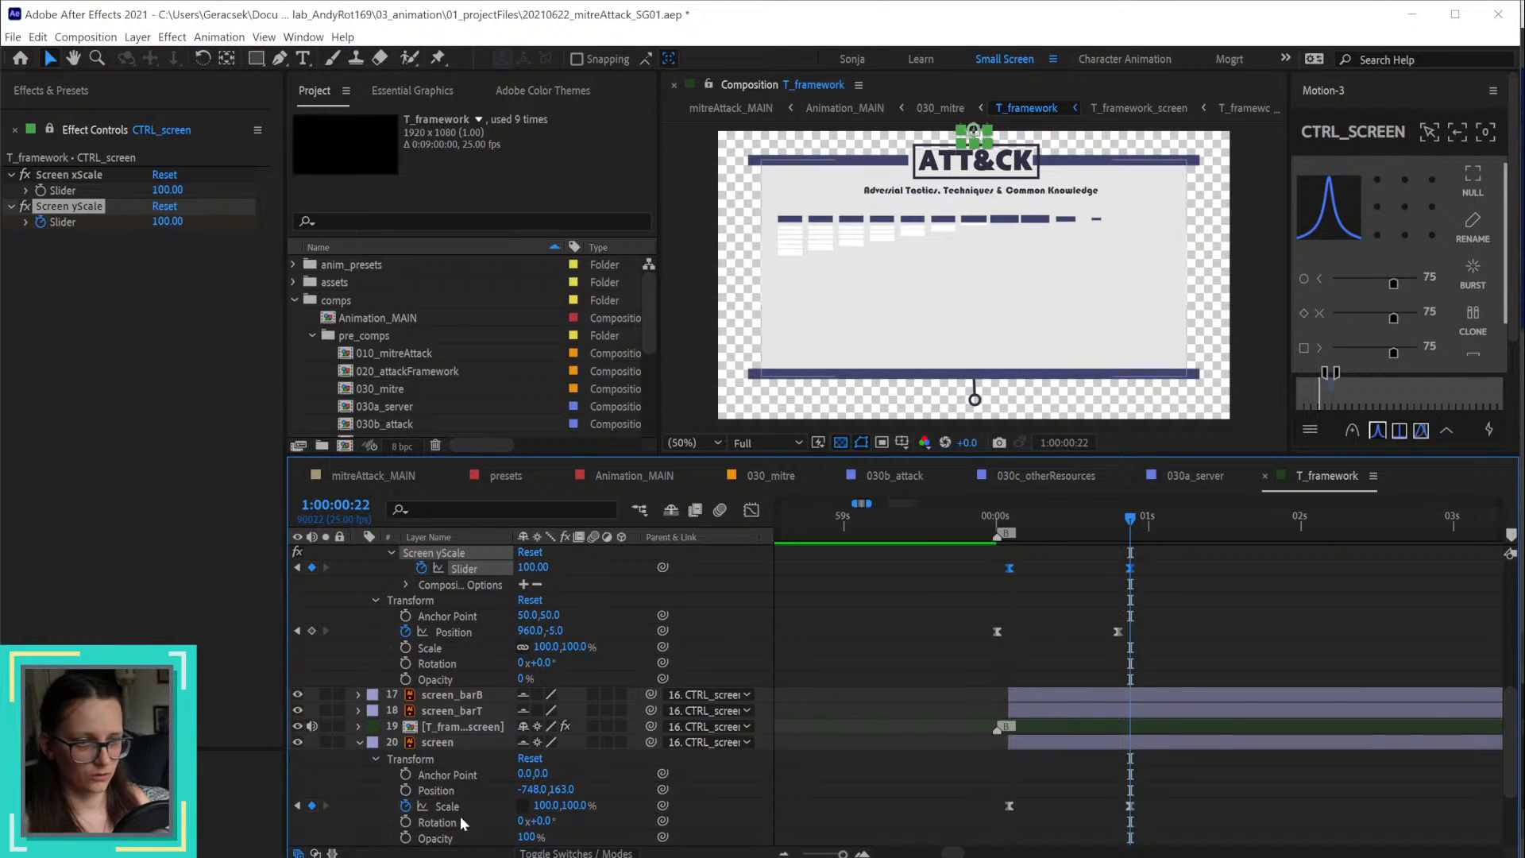
pyautogui.click(405, 806)
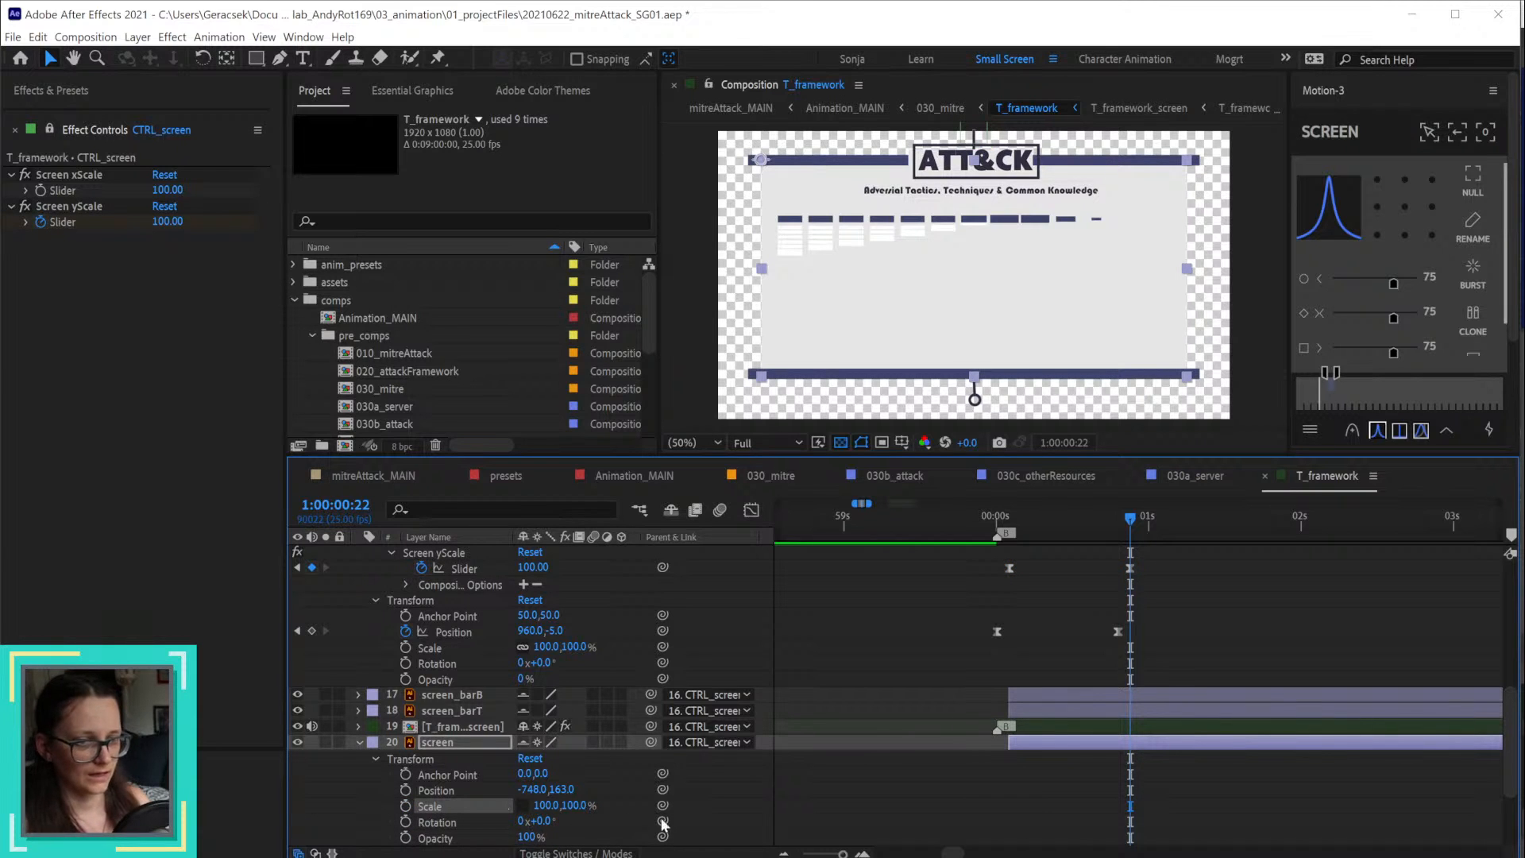
pyautogui.keyDown('alt'); pyautogui.click(405, 807); pyautogui.keyUp('alt')
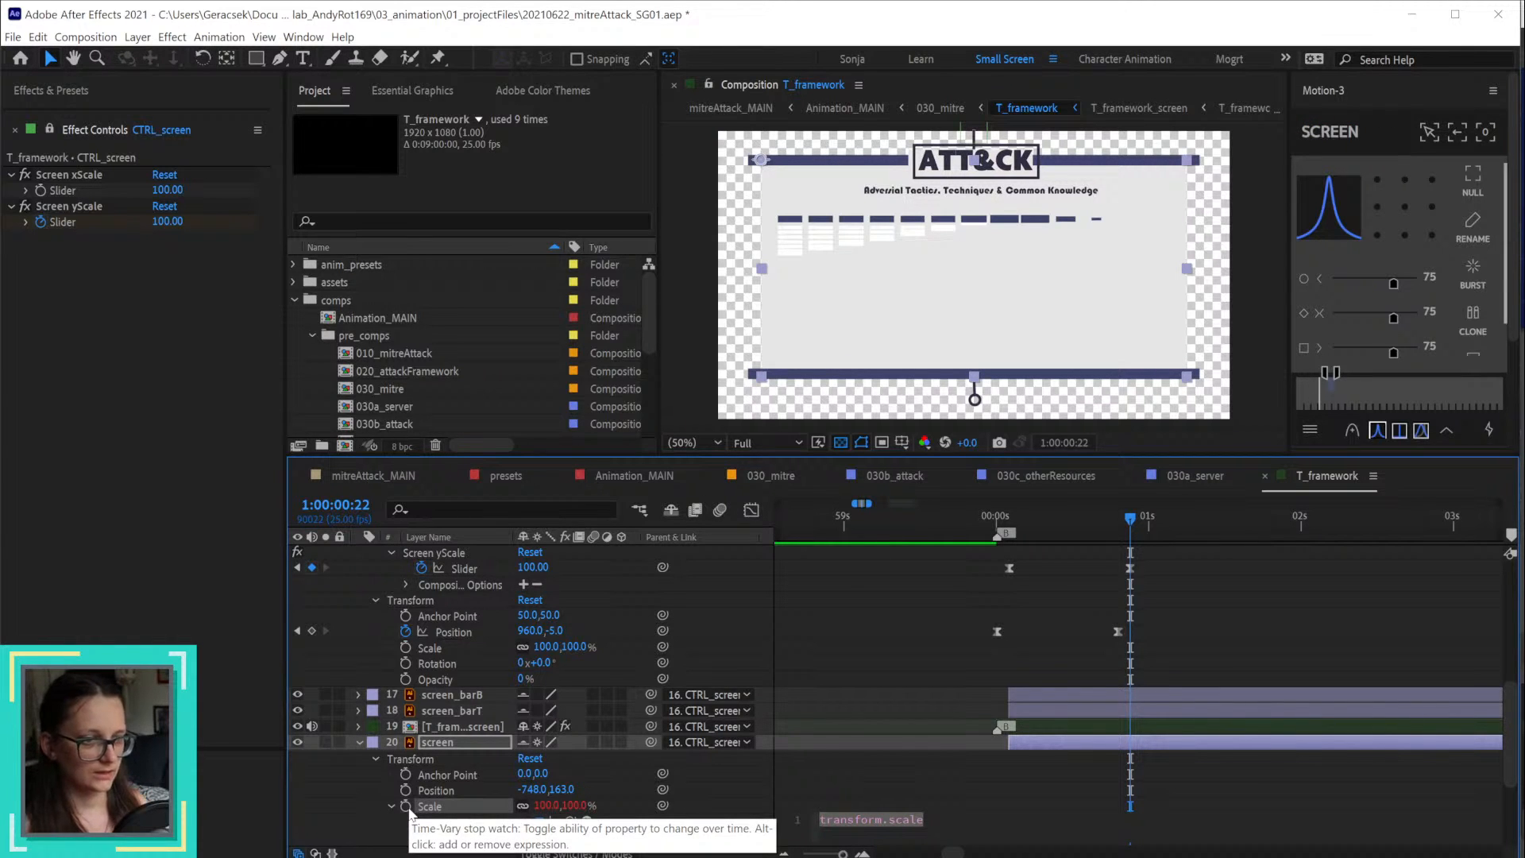
pyautogui.click(846, 728)
pyautogui.scroll(-4, 850, 723)
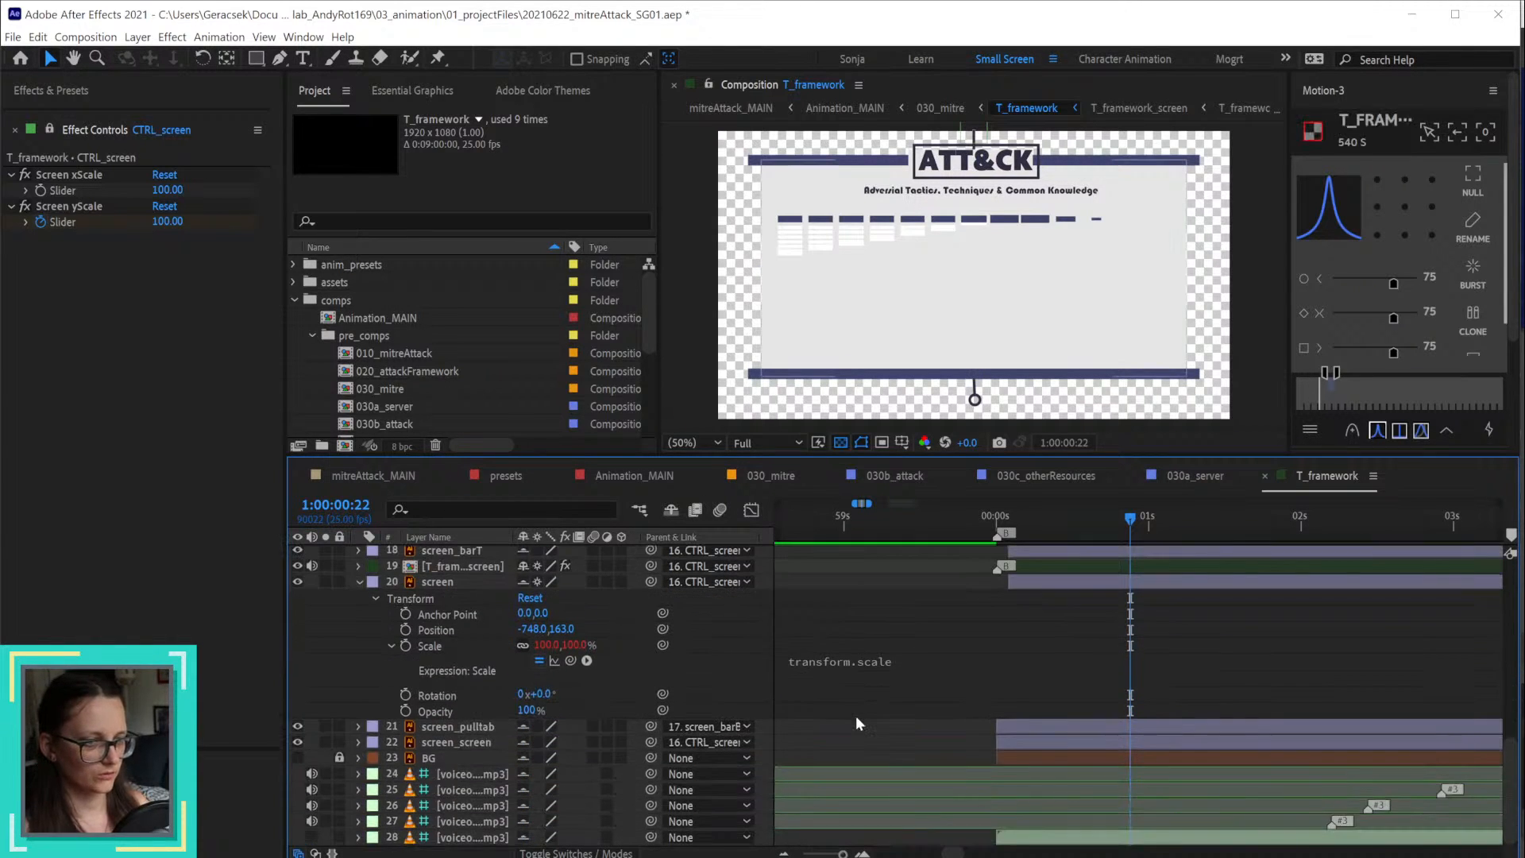
# Step: Replace the Scale expression's default text with a variable xScale linked to CTRL_screen's Screen xScale effect, ending with a semicolon
pyautogui.click(868, 655)
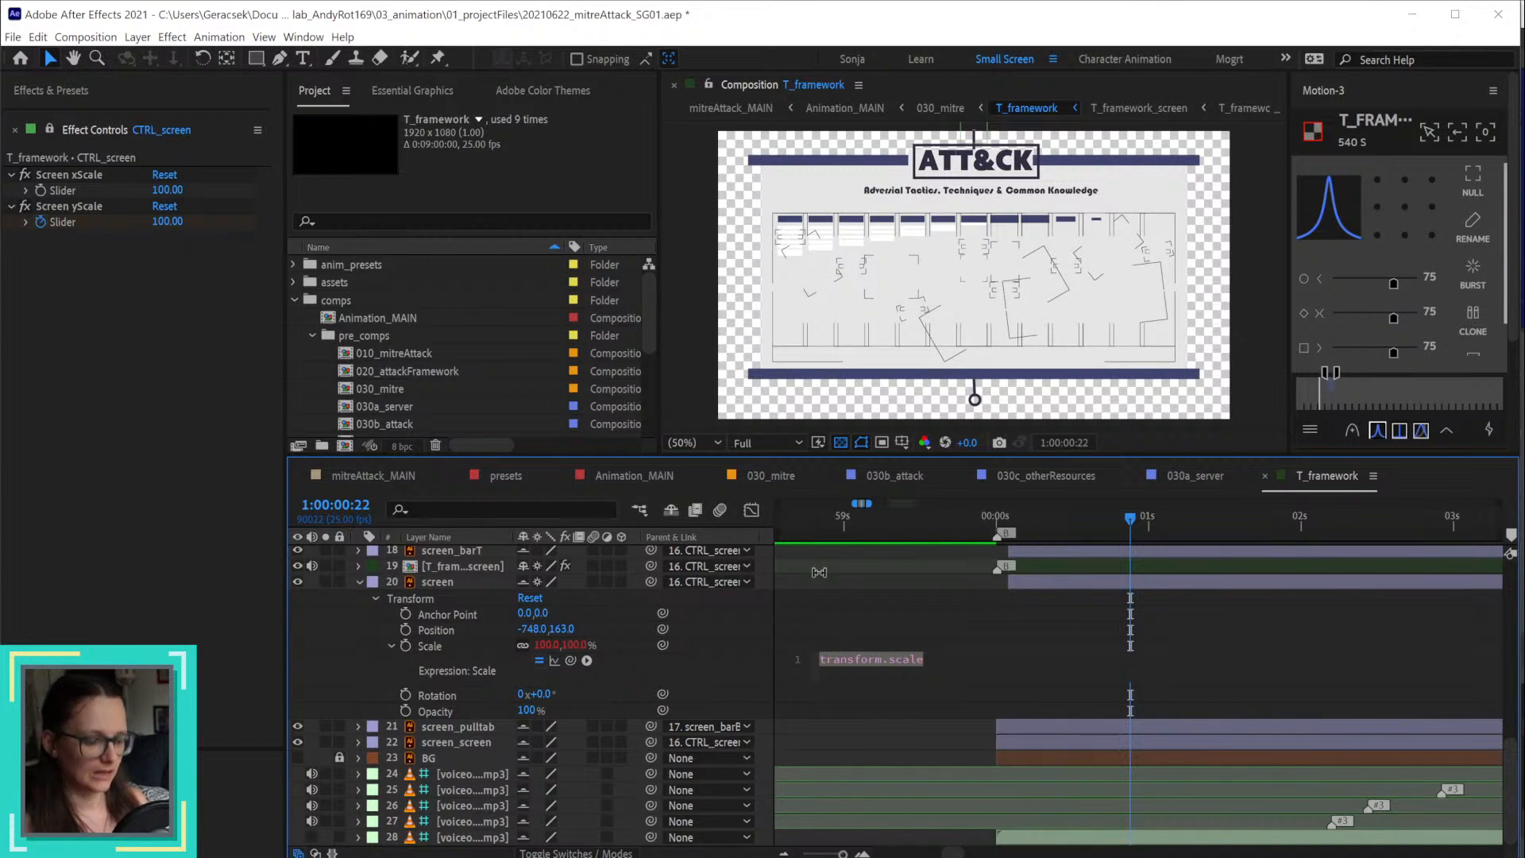
pyautogui.write('x')
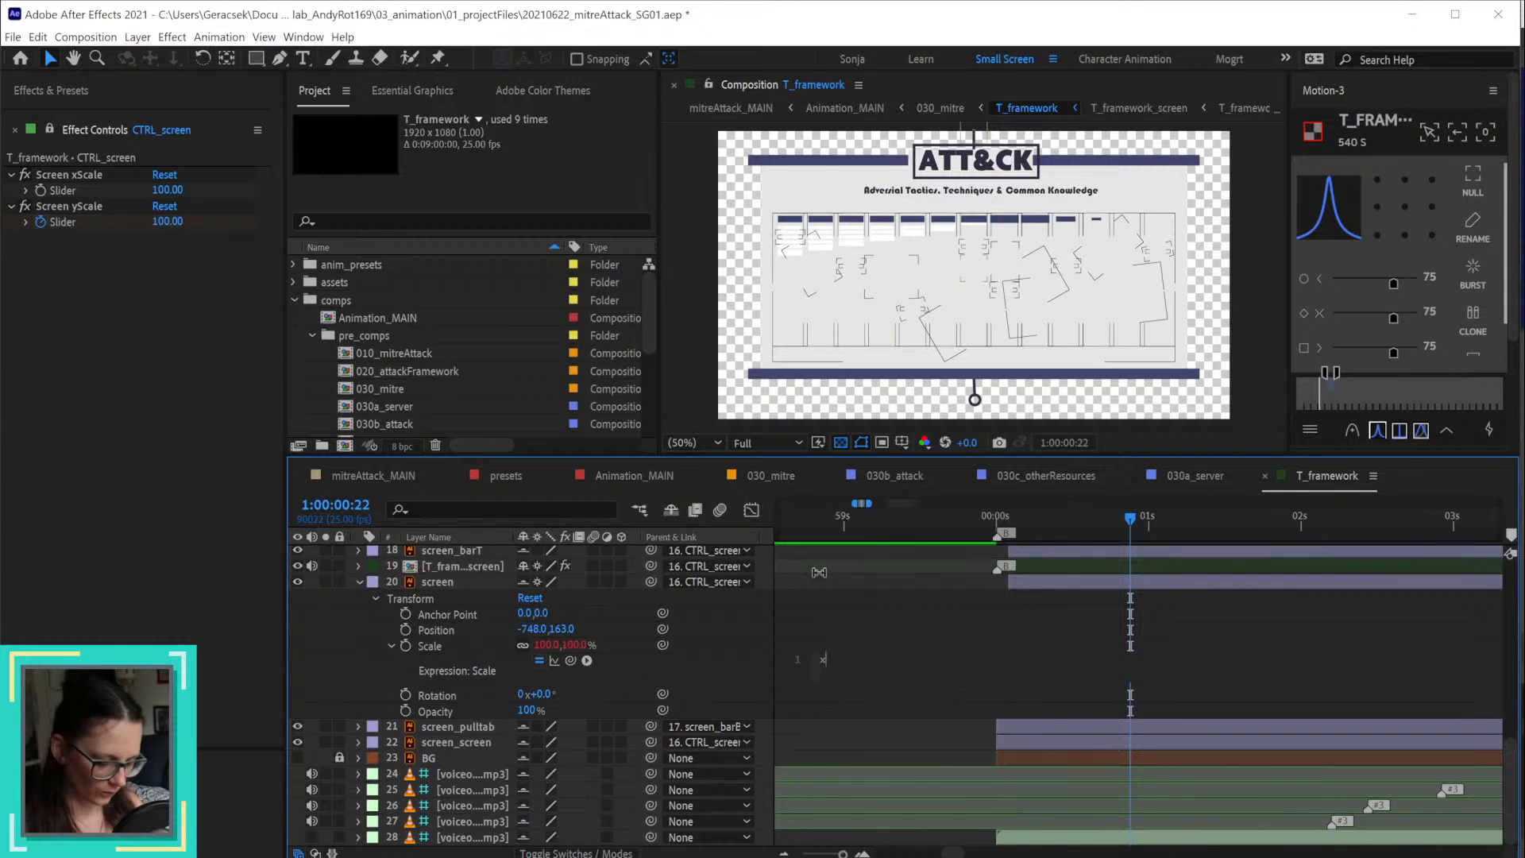
pyautogui.write('Scle')
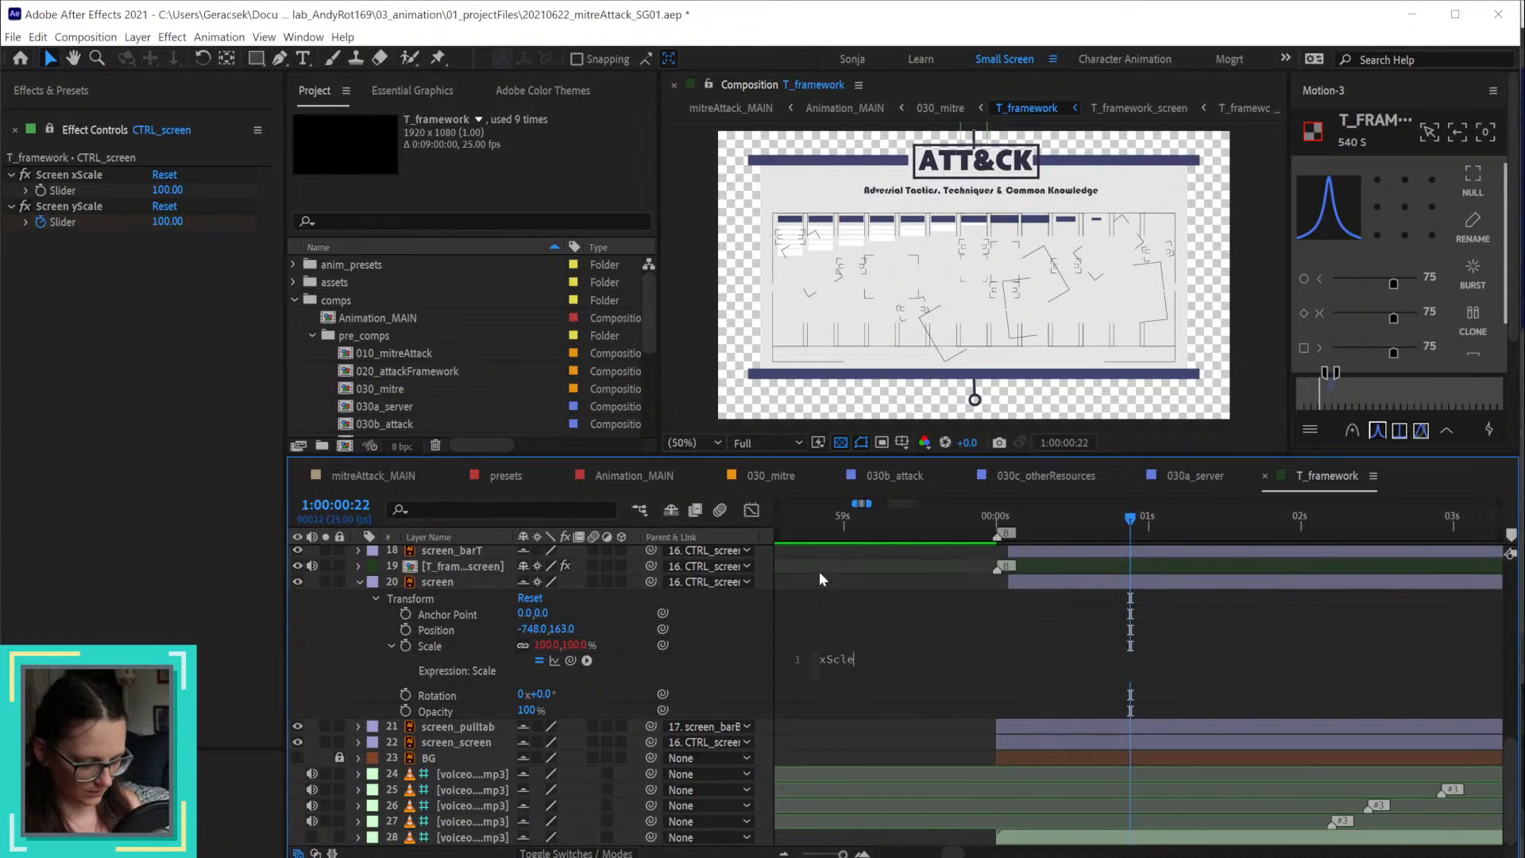
pyautogui.press('BackSpace')
pyautogui.press('BackSpace')
pyautogui.write('al')
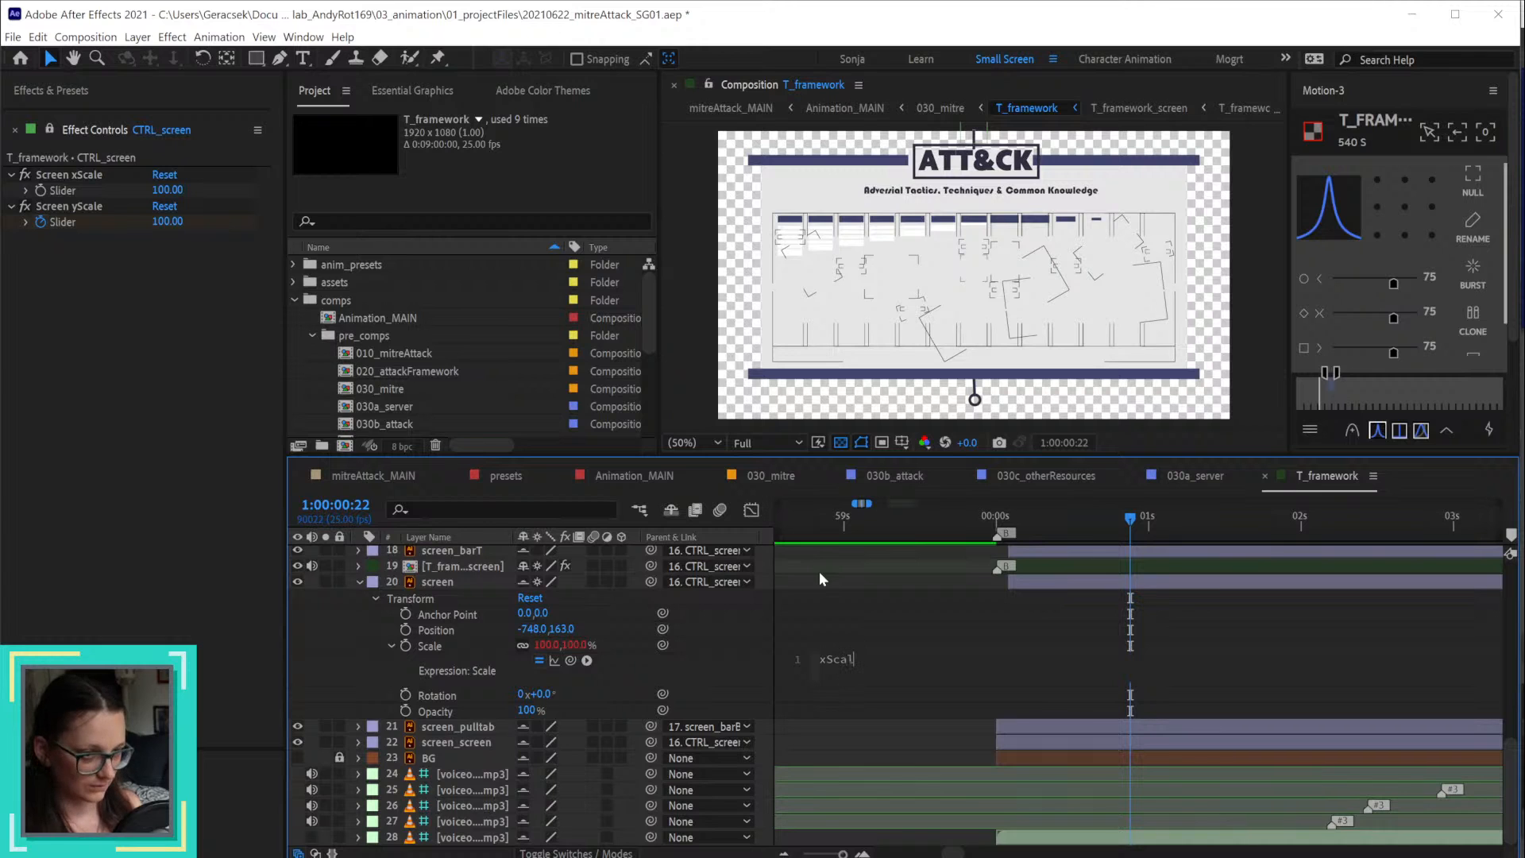
pyautogui.write('e =')
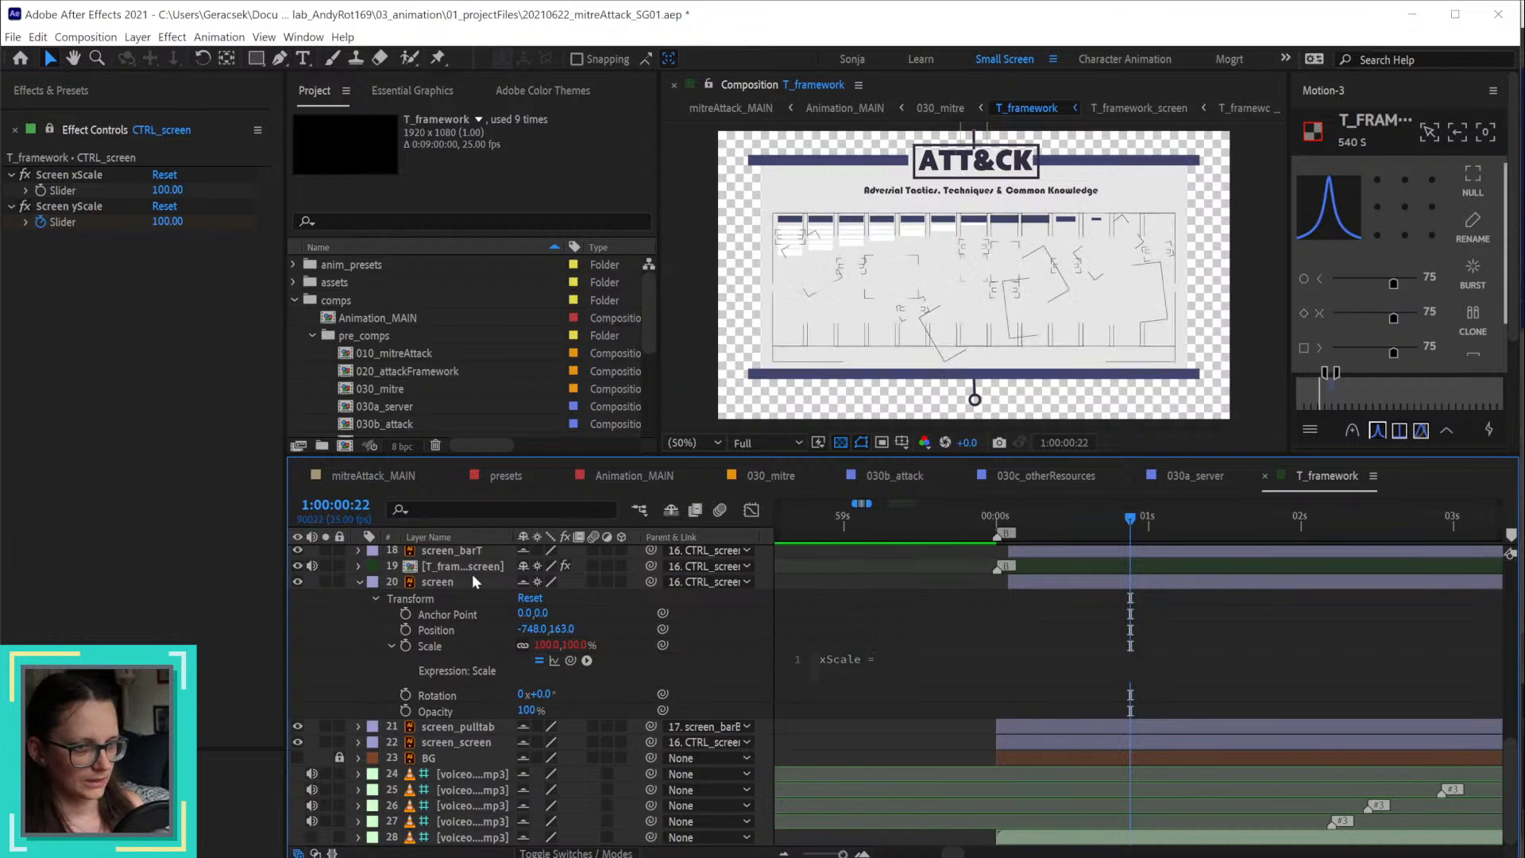
pyautogui.moveTo(571, 661); pyautogui.dragTo(88, 196)
pyautogui.write(';')
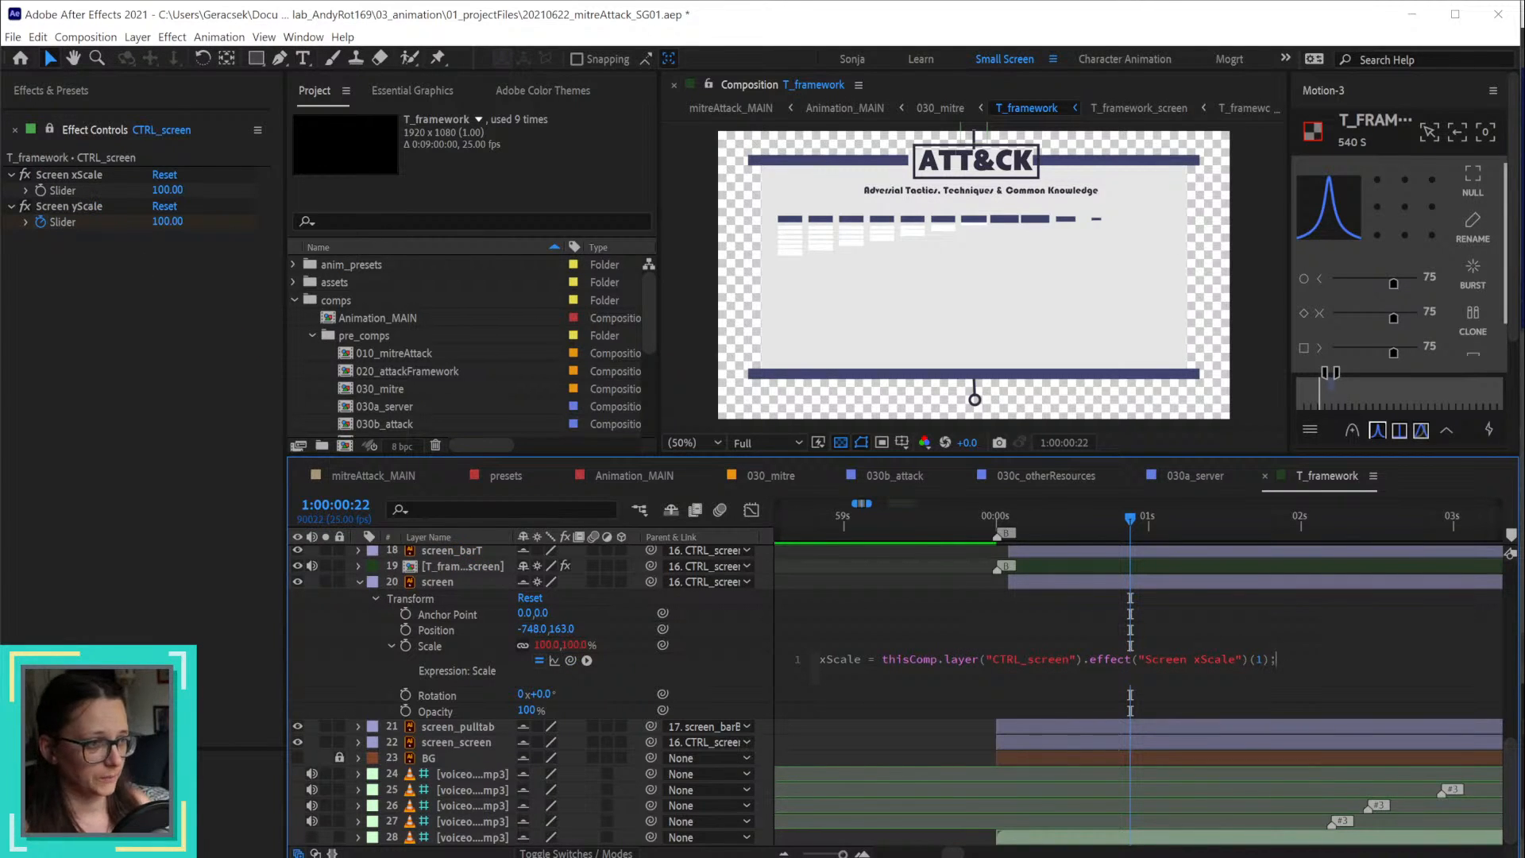
pyautogui.moveTo(1269, 661); pyautogui.dragTo(1250, 660)
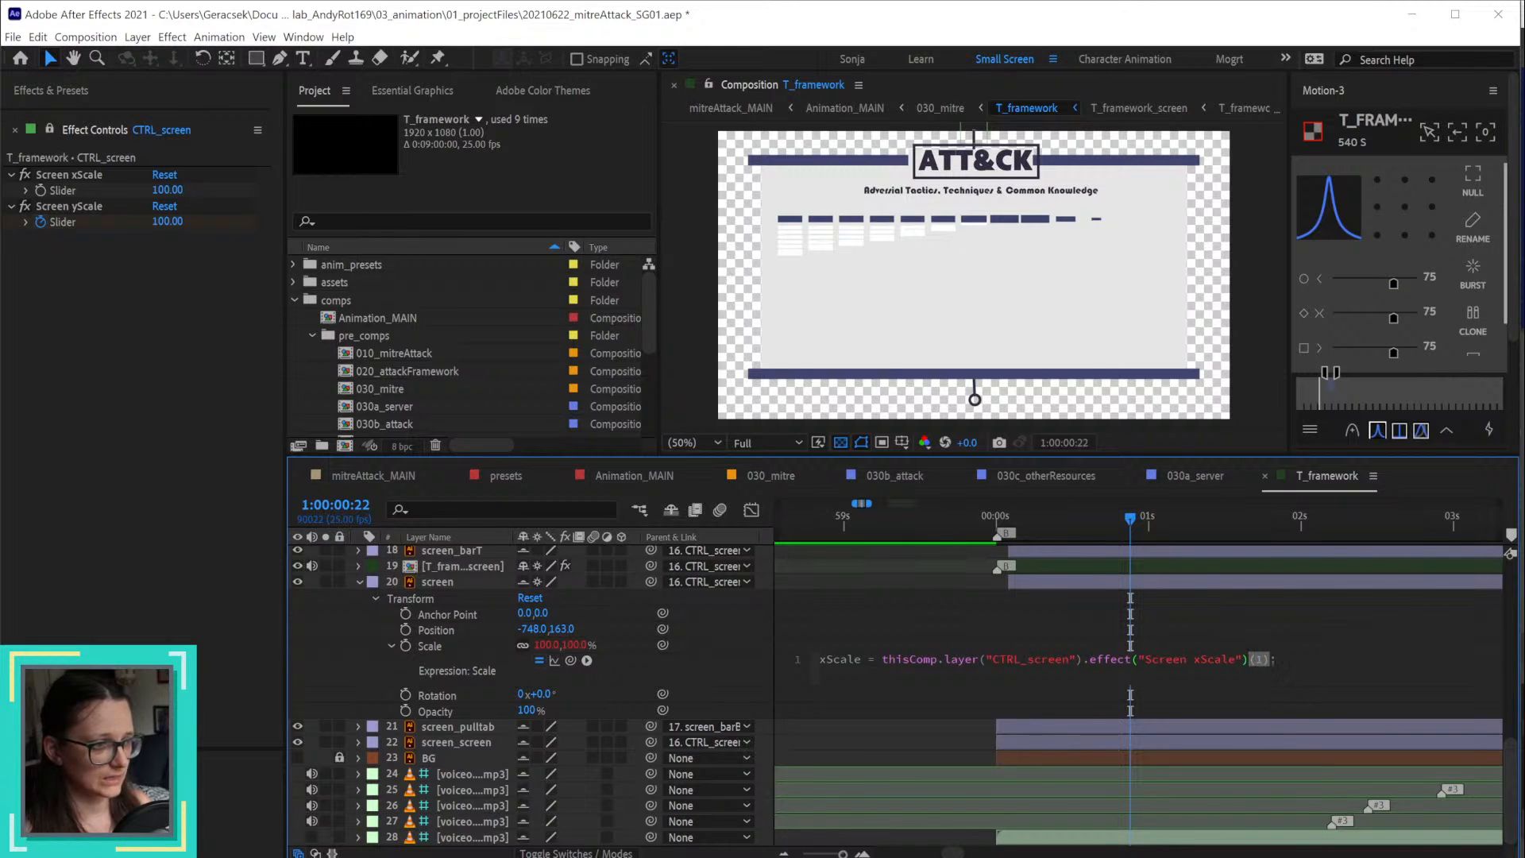
pyautogui.click(1276, 660)
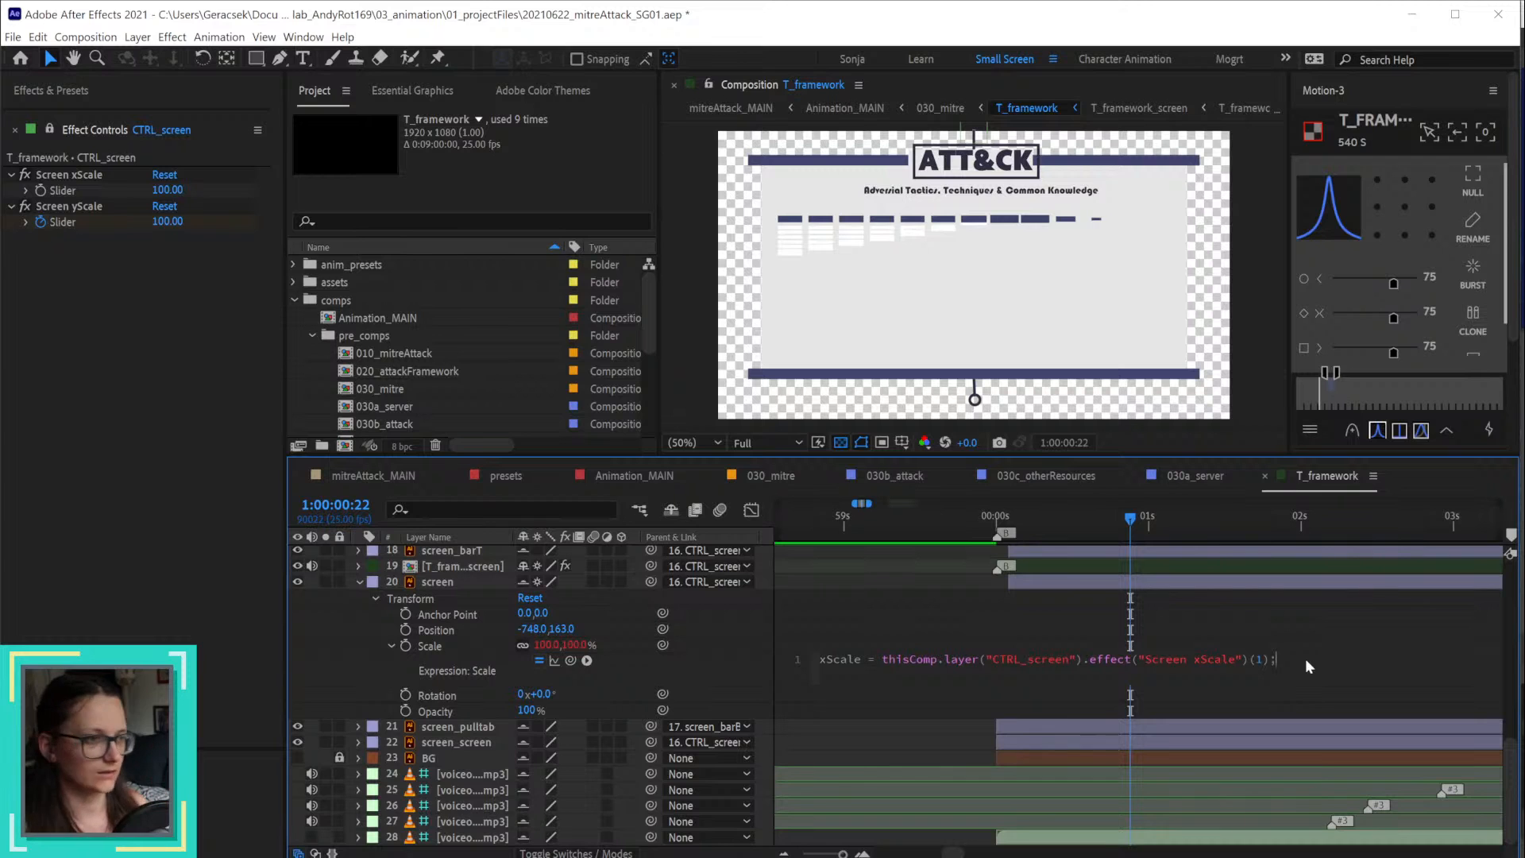
# Step: Add a second expression line defining yScale as a link to CTRL_screen's Screen yScale effect, ending with a semicolon
pyautogui.press('Return')
pyautogui.write('yS')
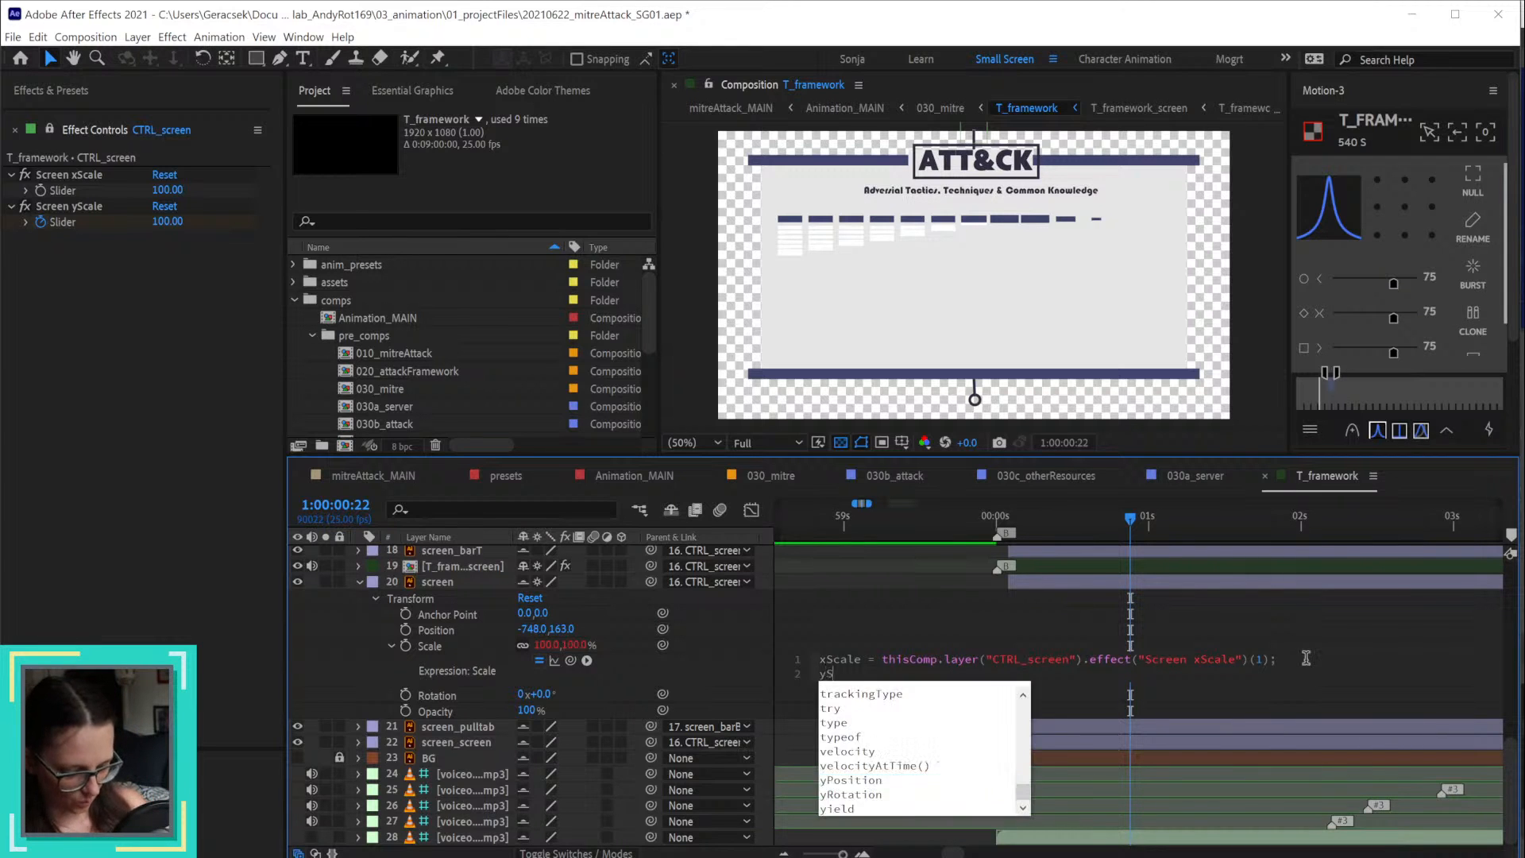
pyautogui.write('cale =')
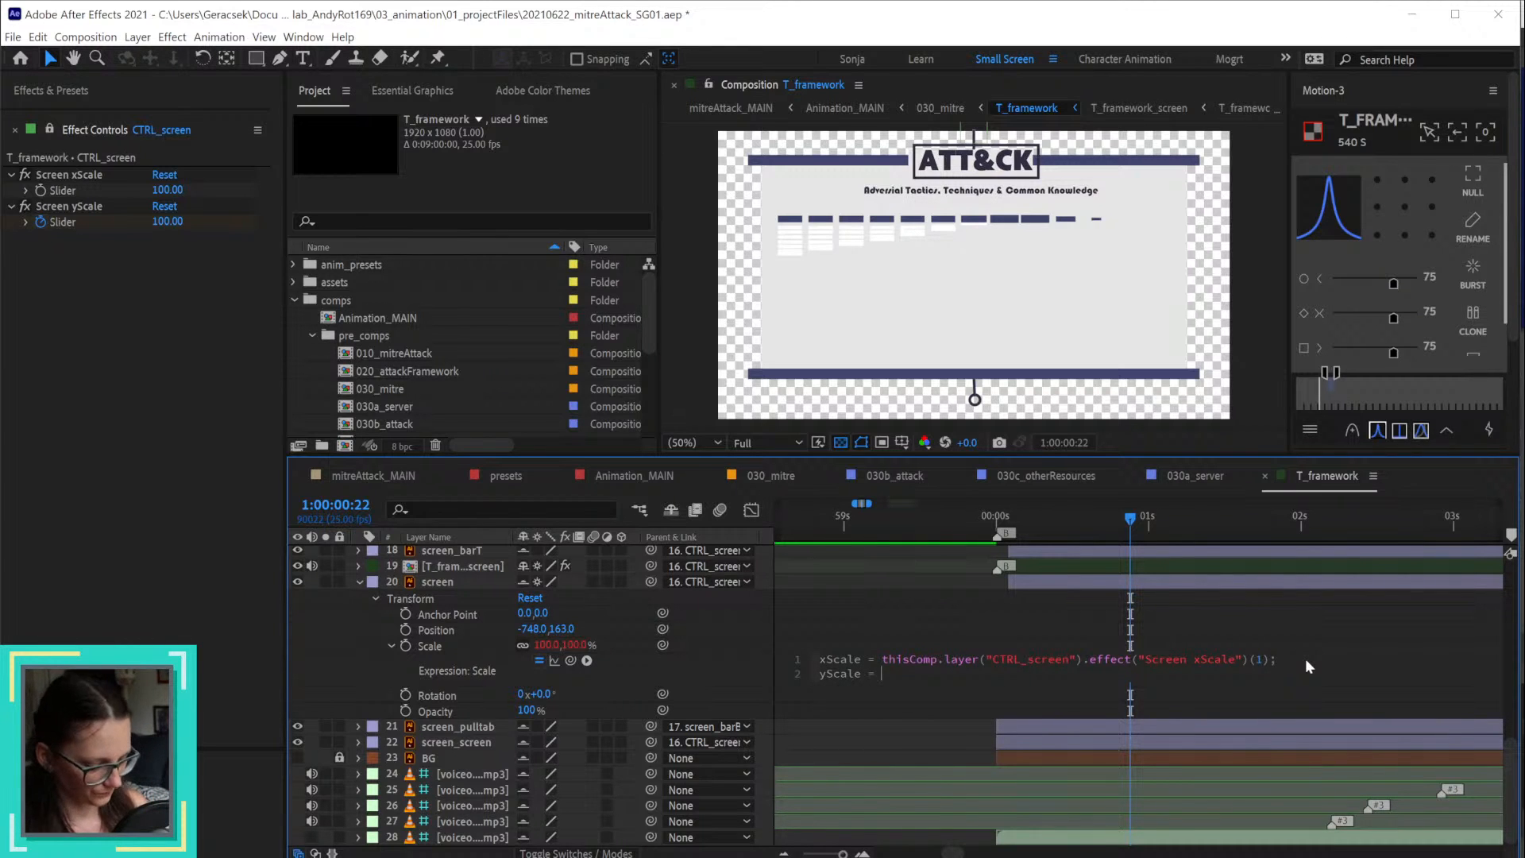
pyautogui.moveTo(570, 660); pyautogui.dragTo(86, 229)
pyautogui.write(';')
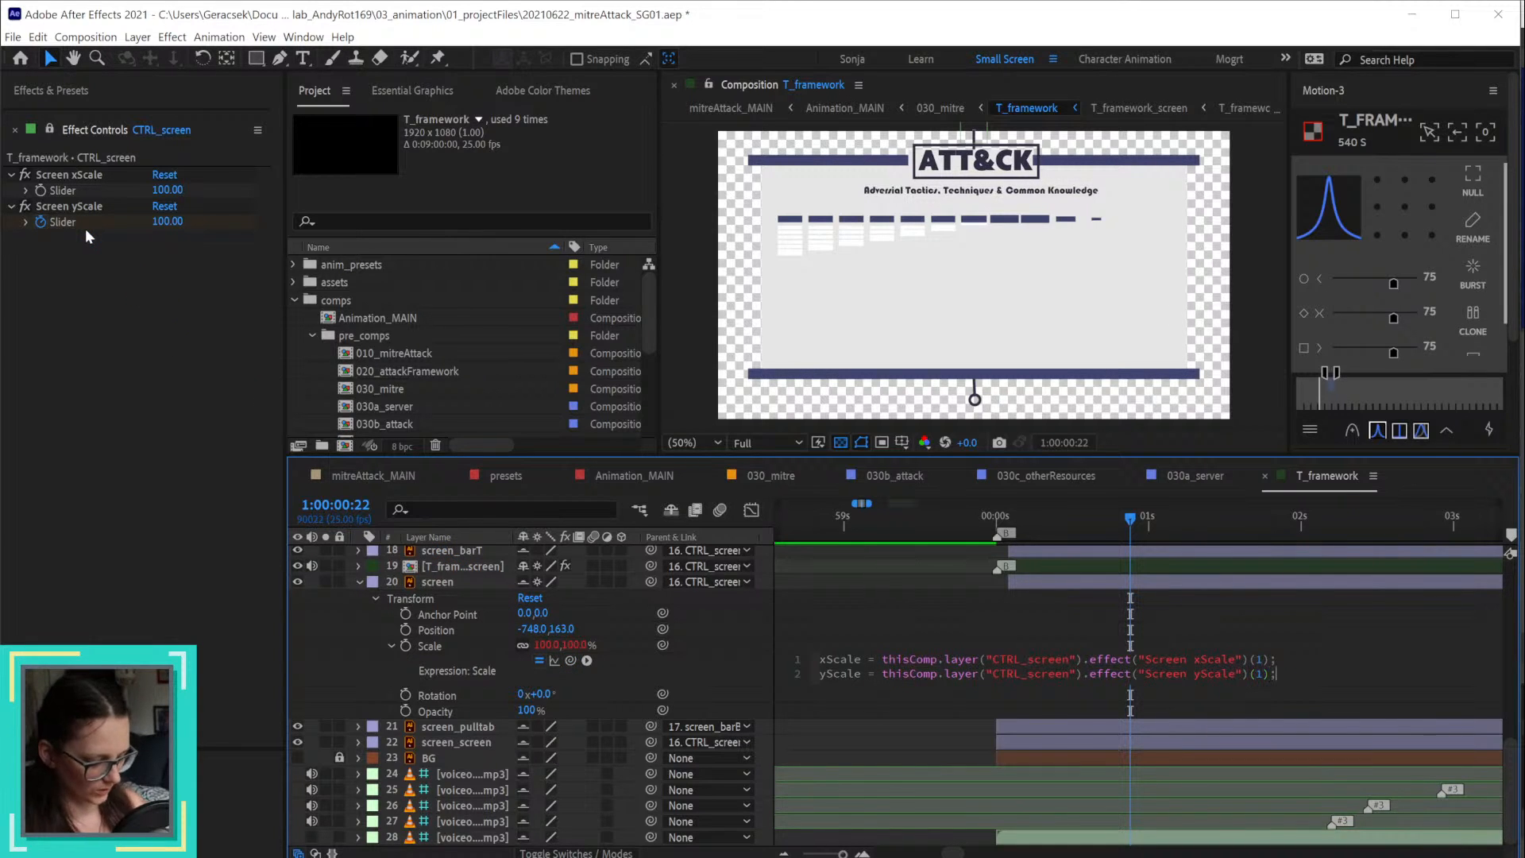
# Step: Finish the screen layer's Scale expression with a blank line and the output array [xScale,yScale], and apply it
pyautogui.press('Return')
pyautogui.press('Return')
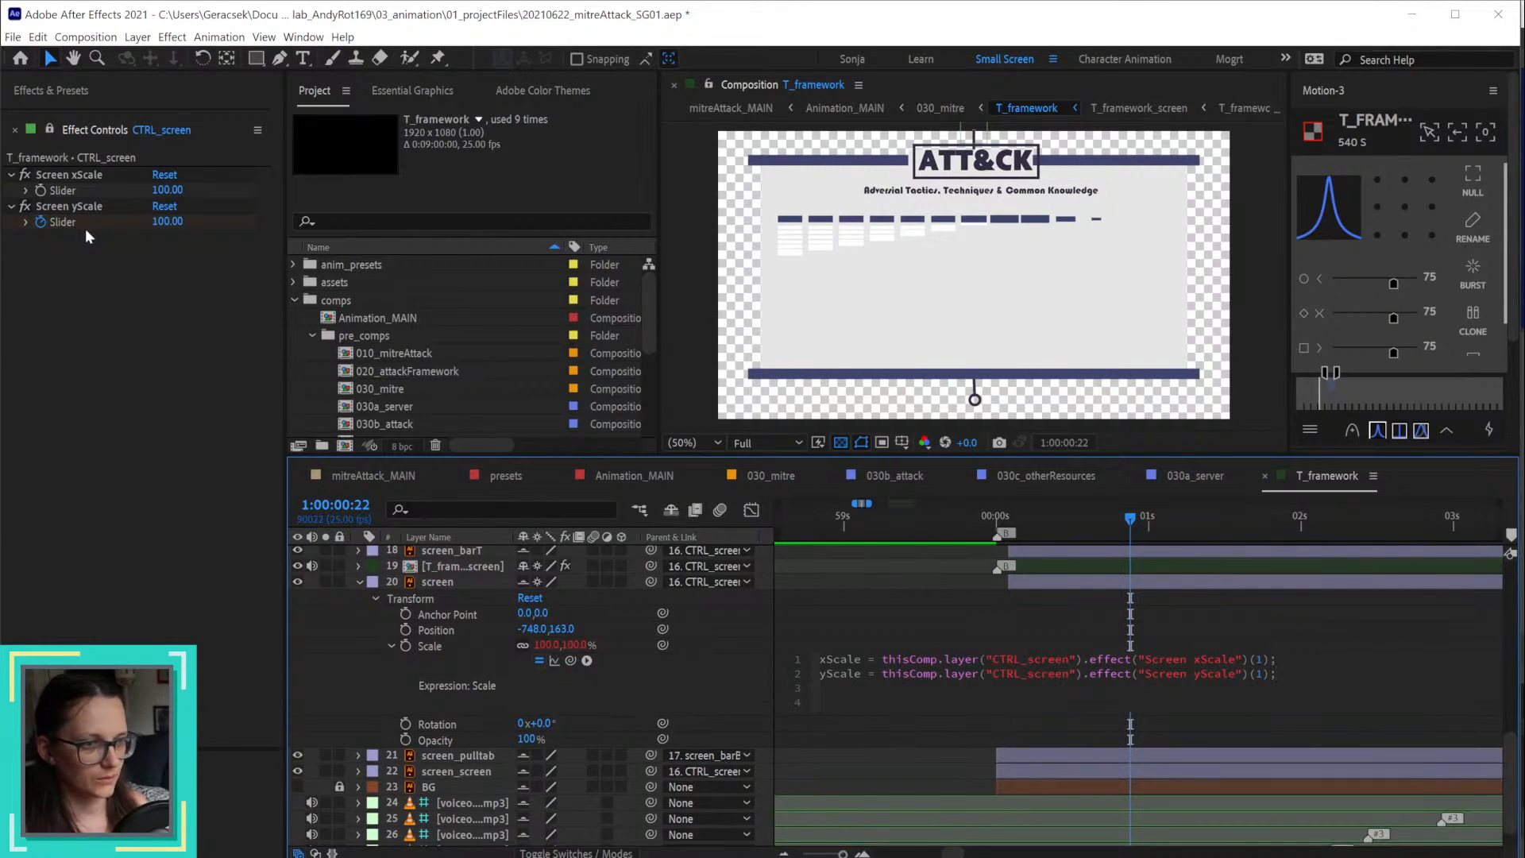
pyautogui.write('[')
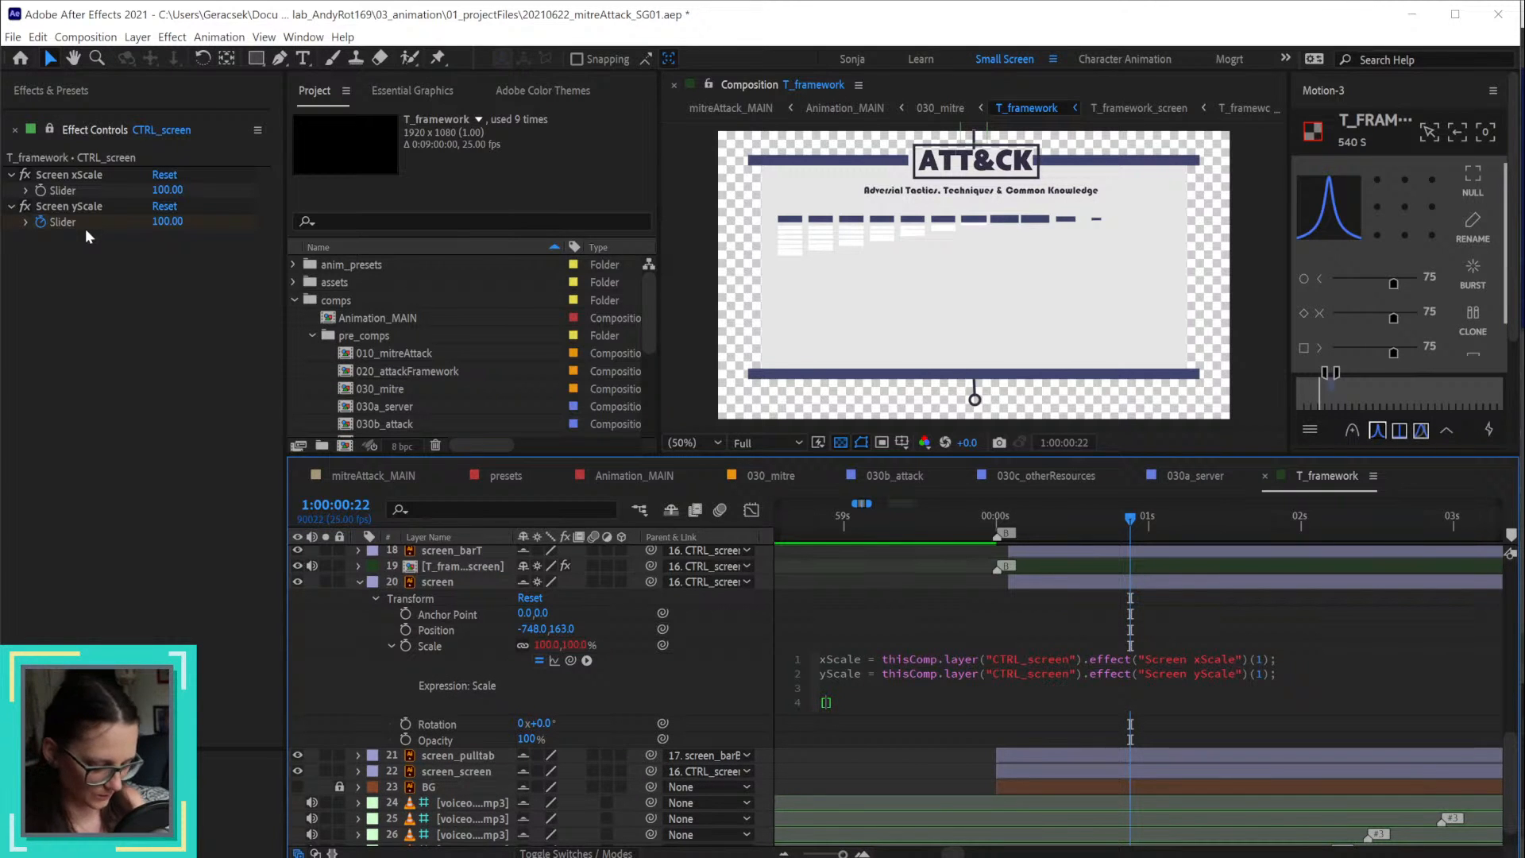
pyautogui.write('xScale,')
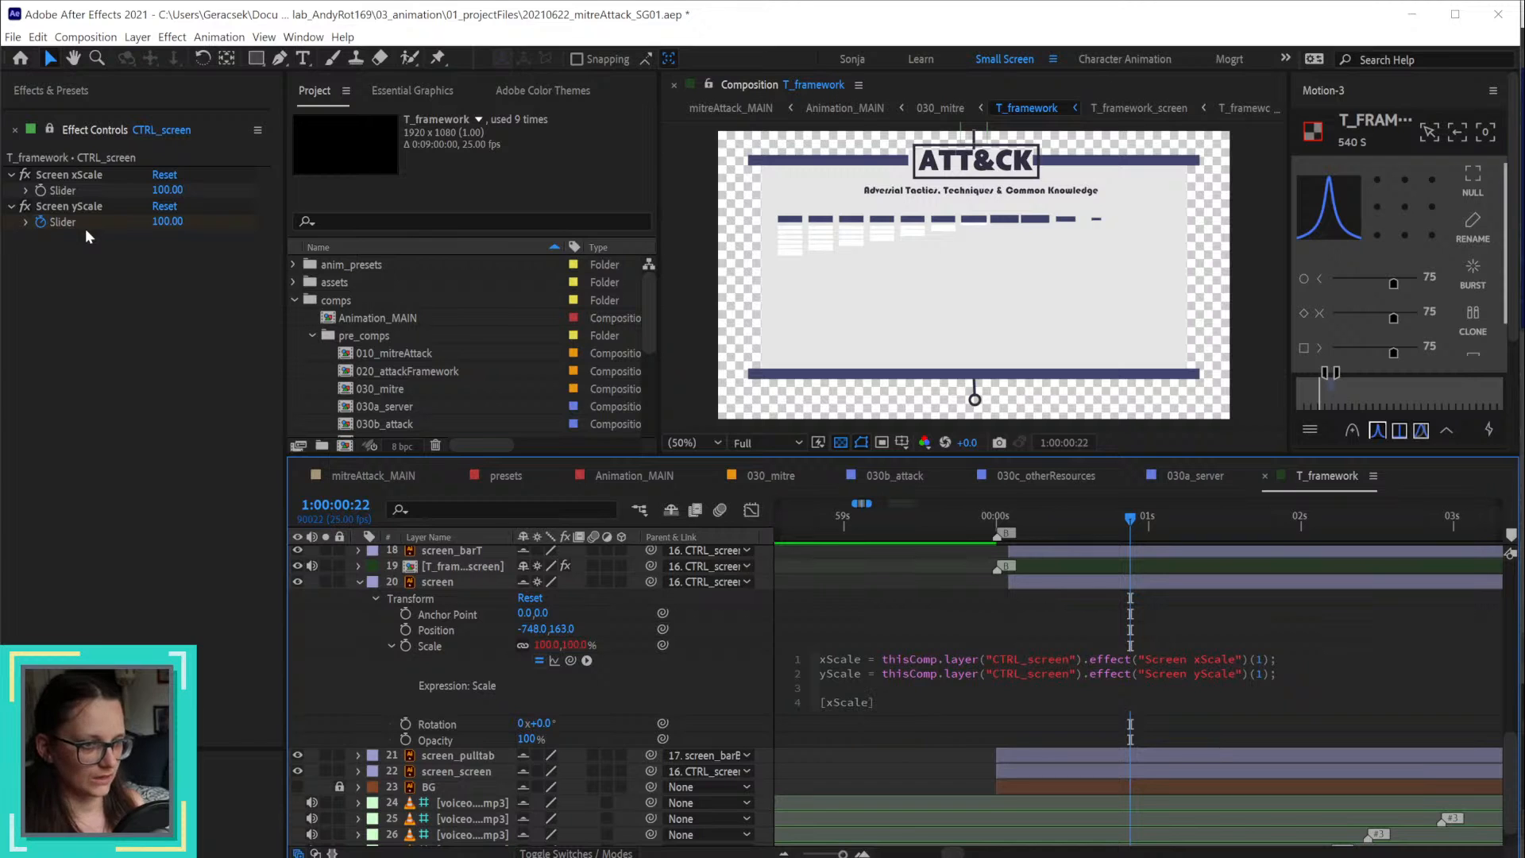
pyautogui.write('y')
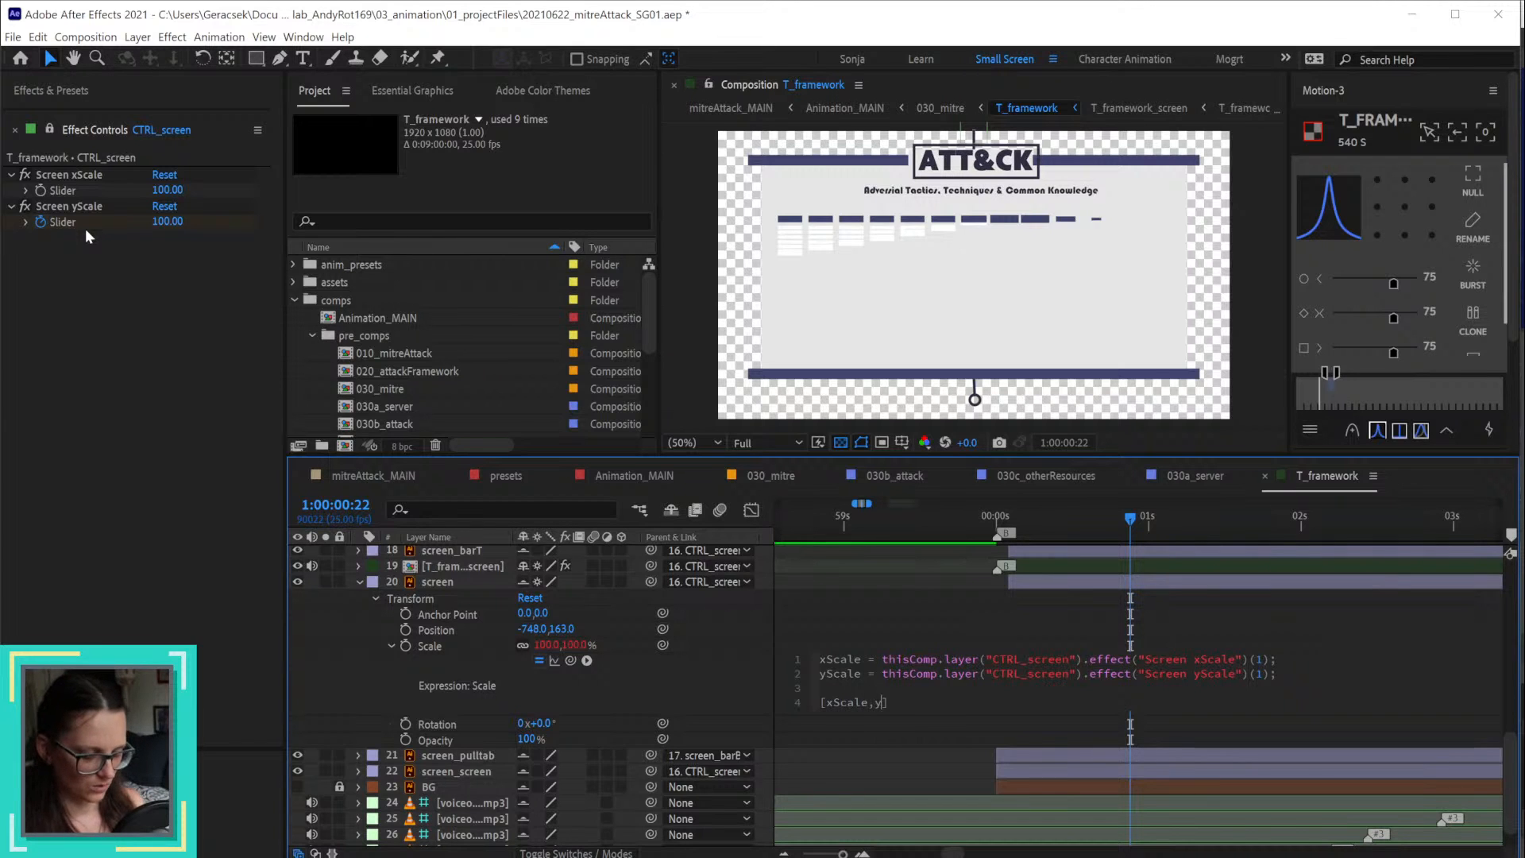
pyautogui.write('s')
pyautogui.press('Return')
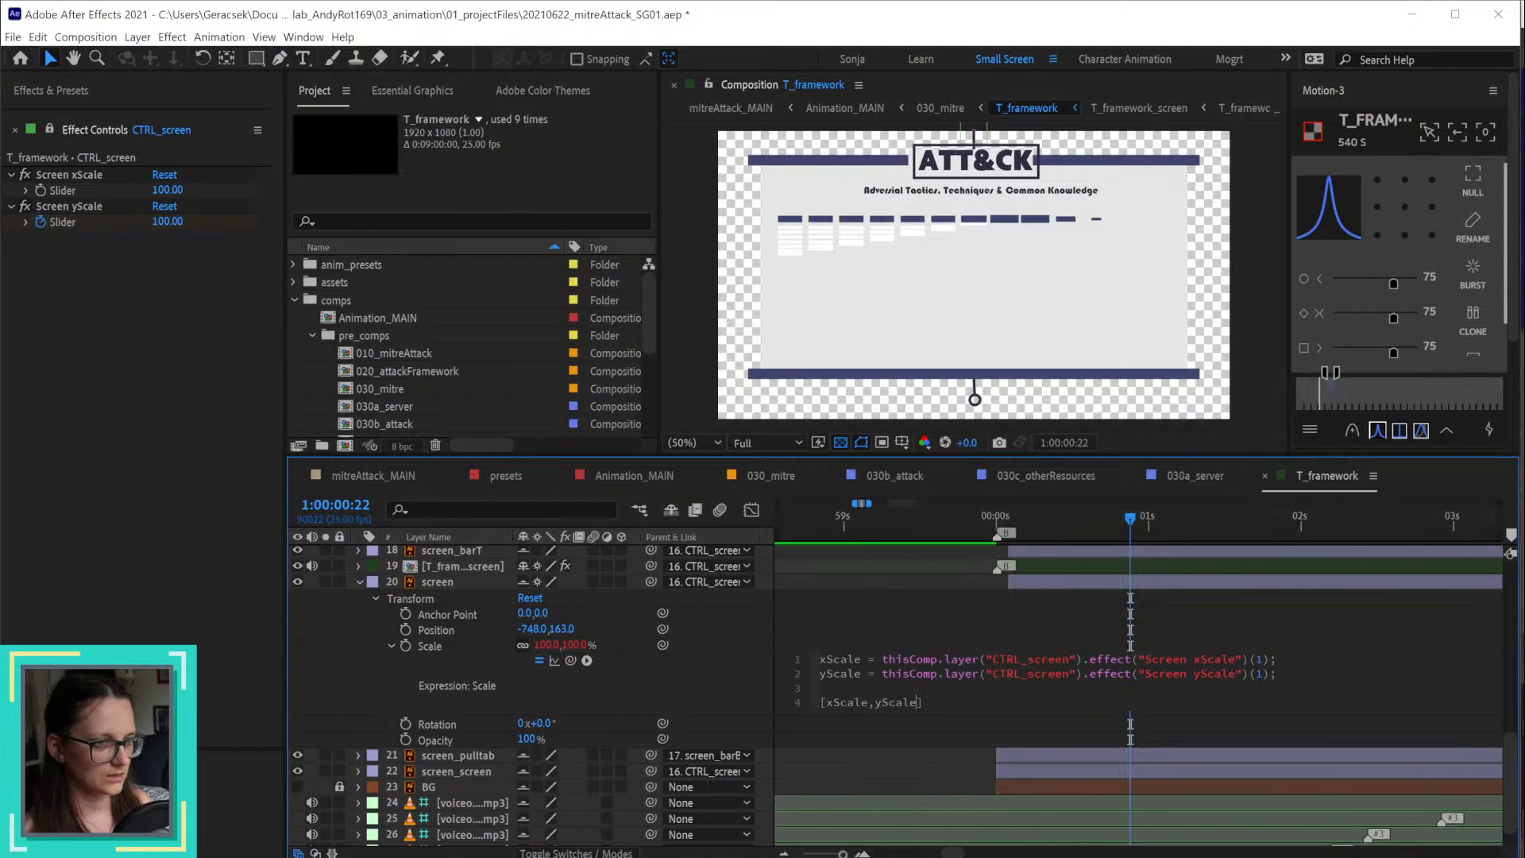
pyautogui.click(676, 666)
# Step: Scrub the opening of T_framework up to about 1:00:01:12 to check the screen layer's expression-driven scaling
pyautogui.click(1043, 531)
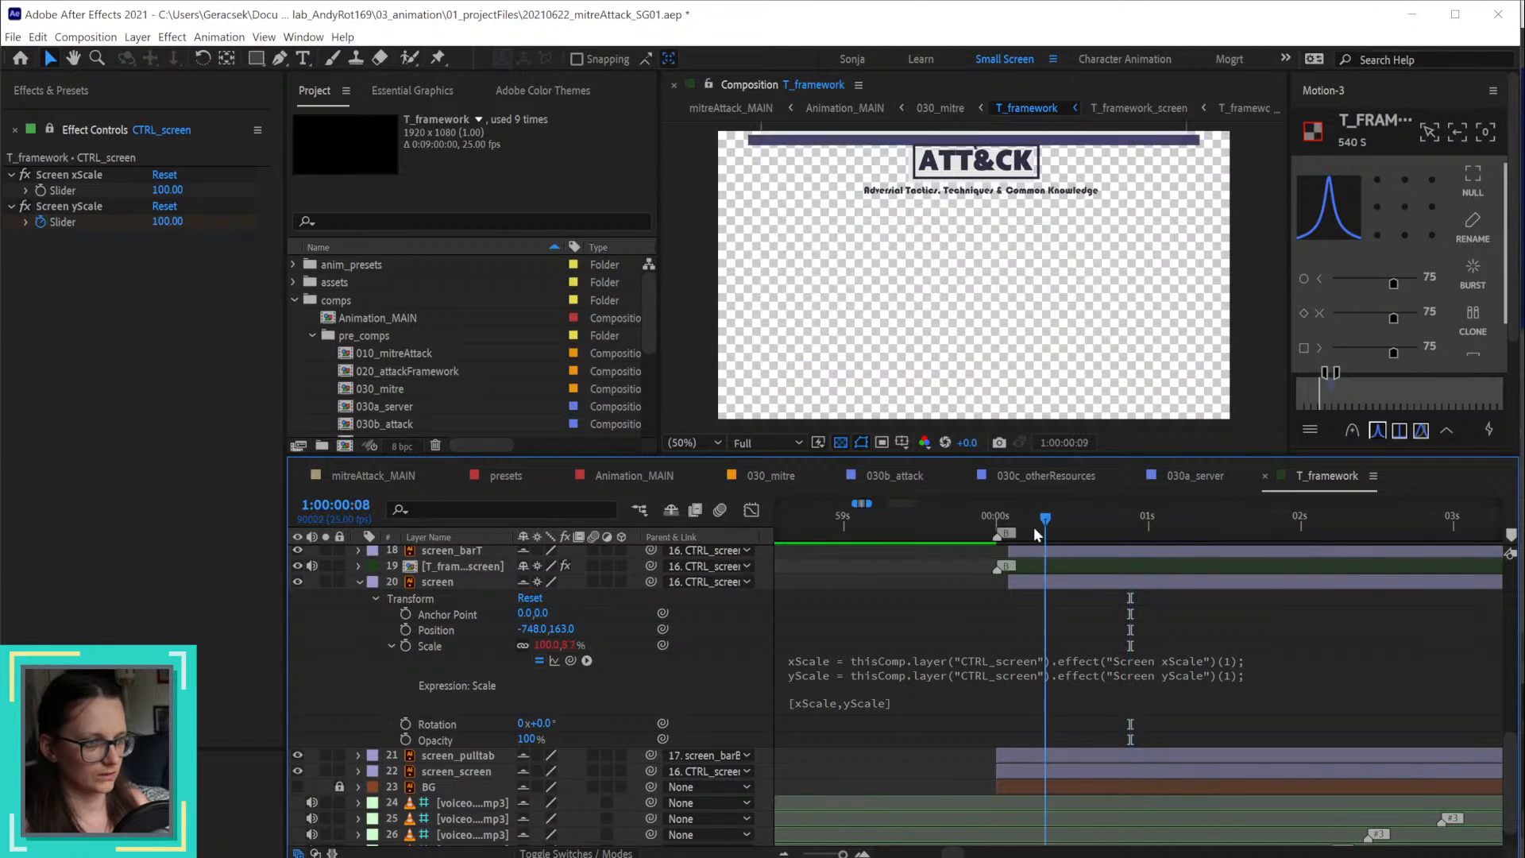
pyautogui.moveTo(1035, 529); pyautogui.dragTo(1130, 534)
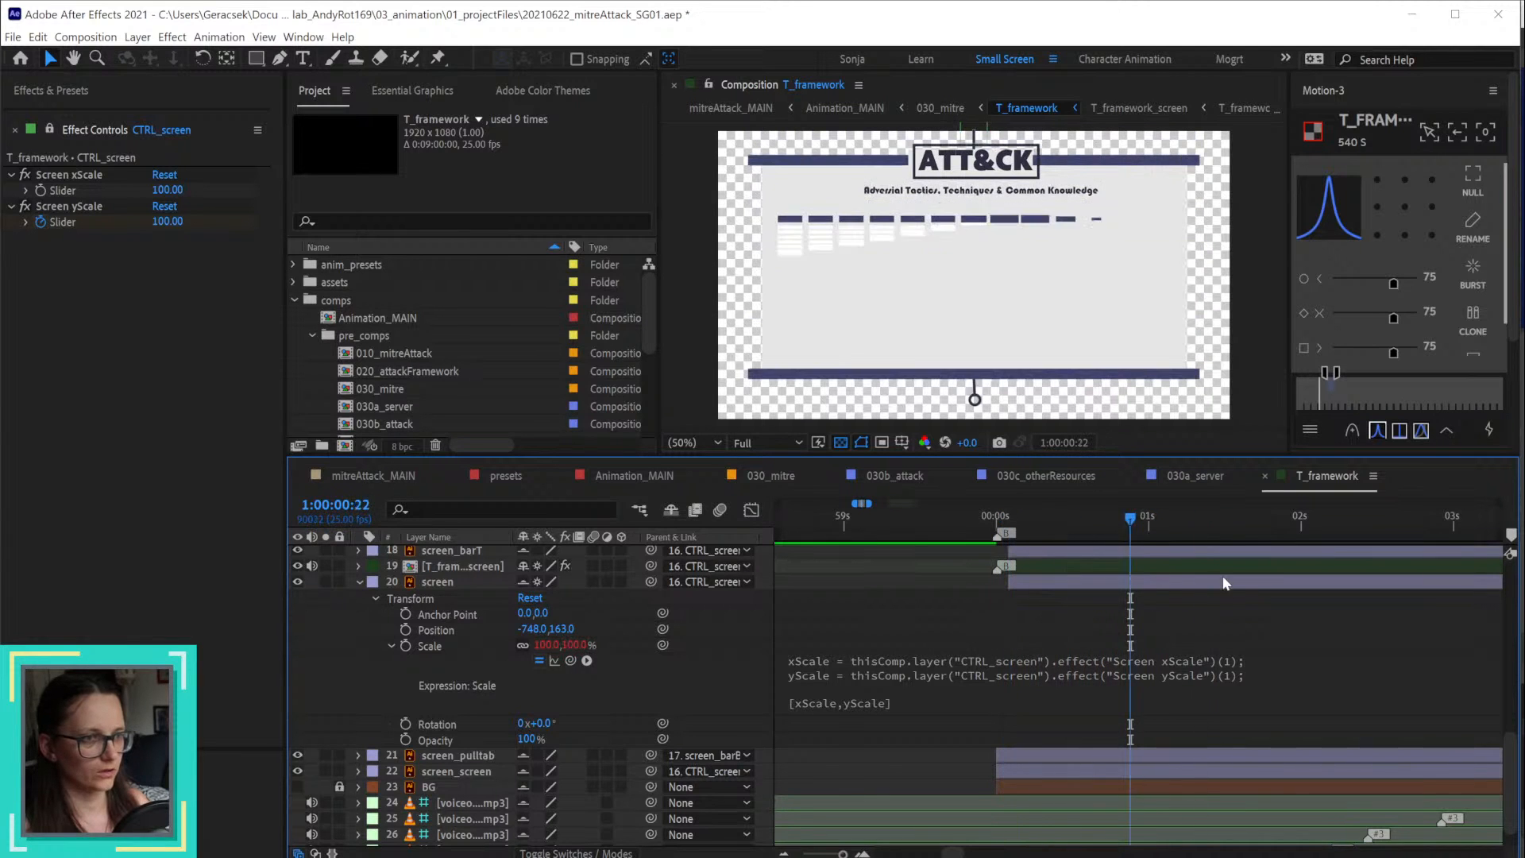
pyautogui.moveTo(1224, 578); pyautogui.dragTo(1223, 579)
pyautogui.scroll(-1, 471, 697)
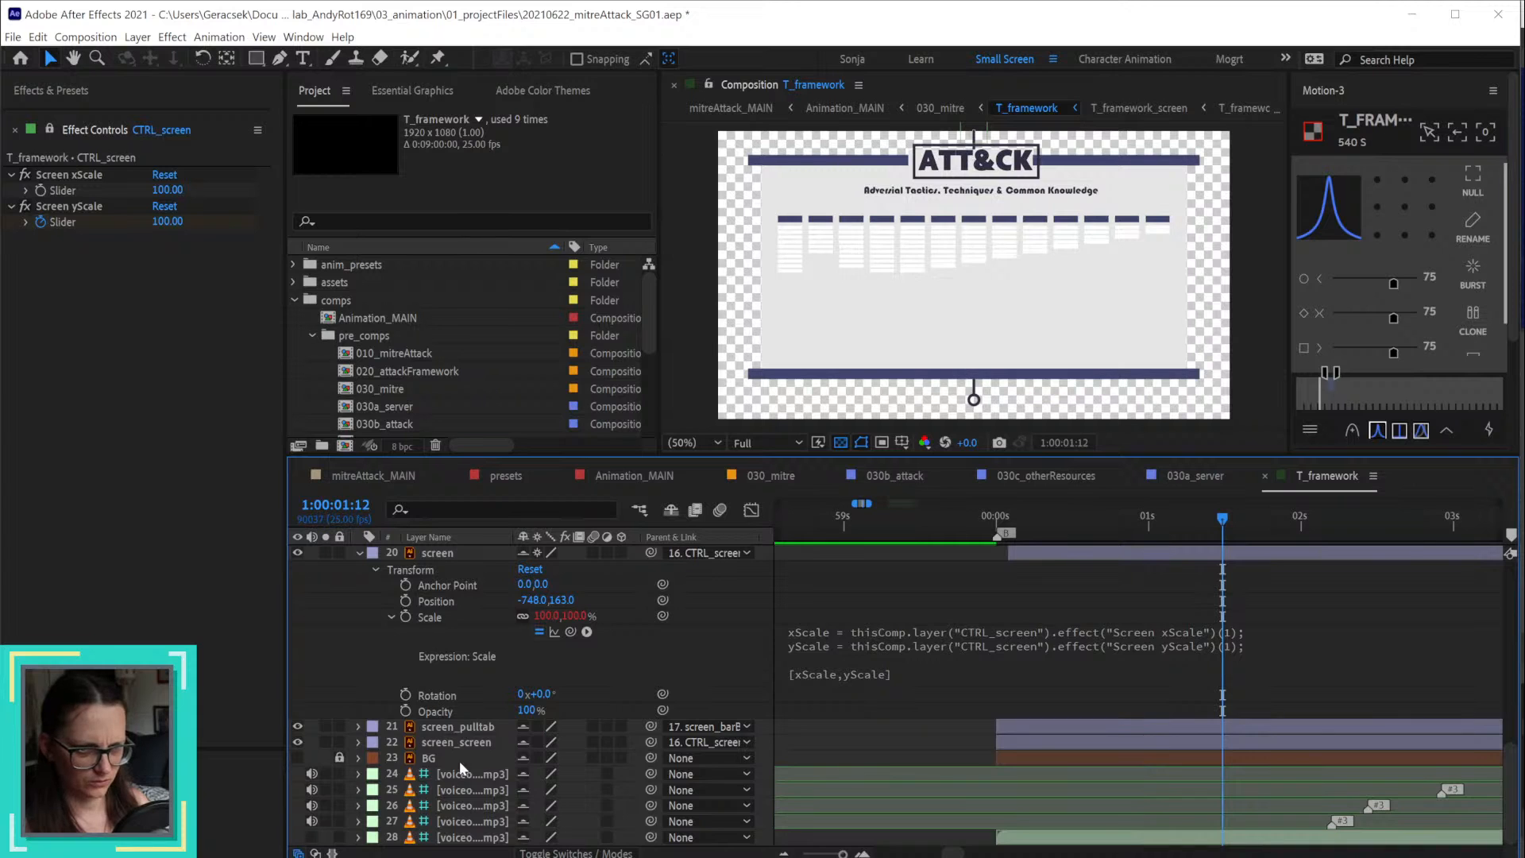
pyautogui.scroll(3, 459, 761)
pyautogui.scroll(2, 464, 639)
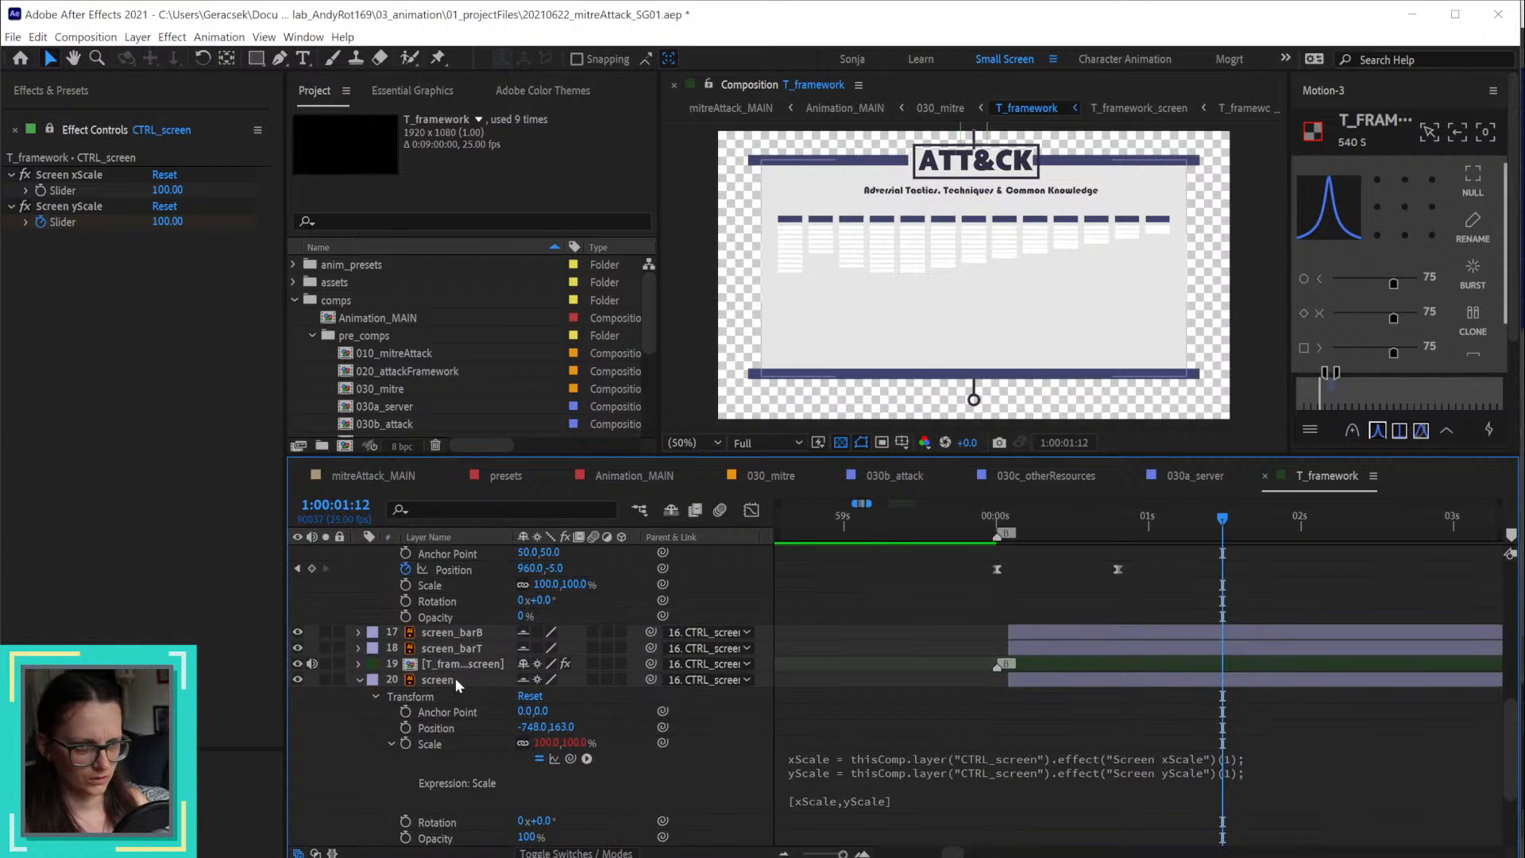
pyautogui.scroll(-2, 435, 752)
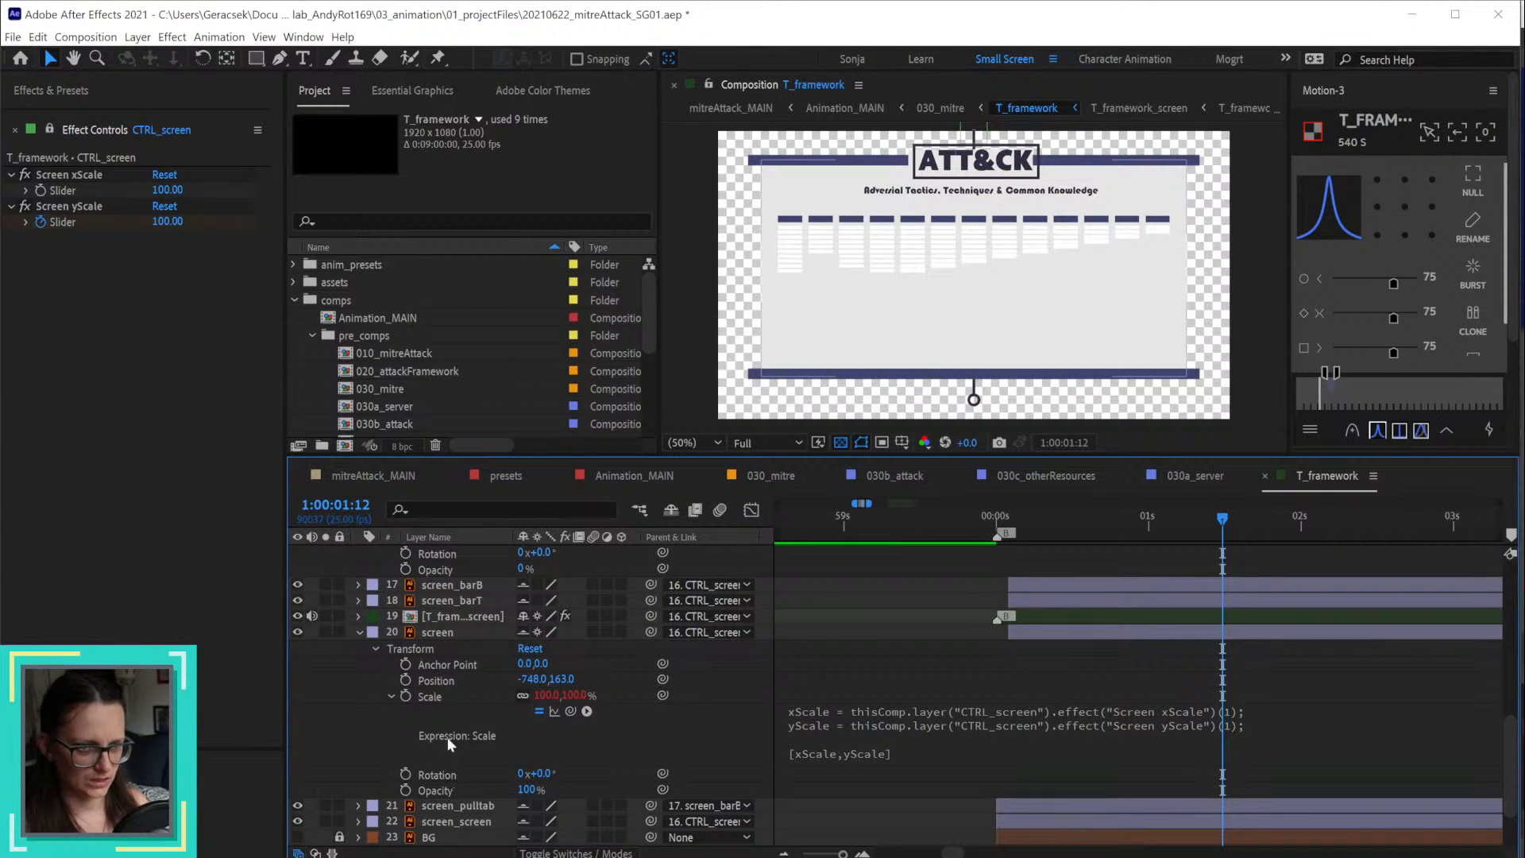
pyautogui.click(442, 699)
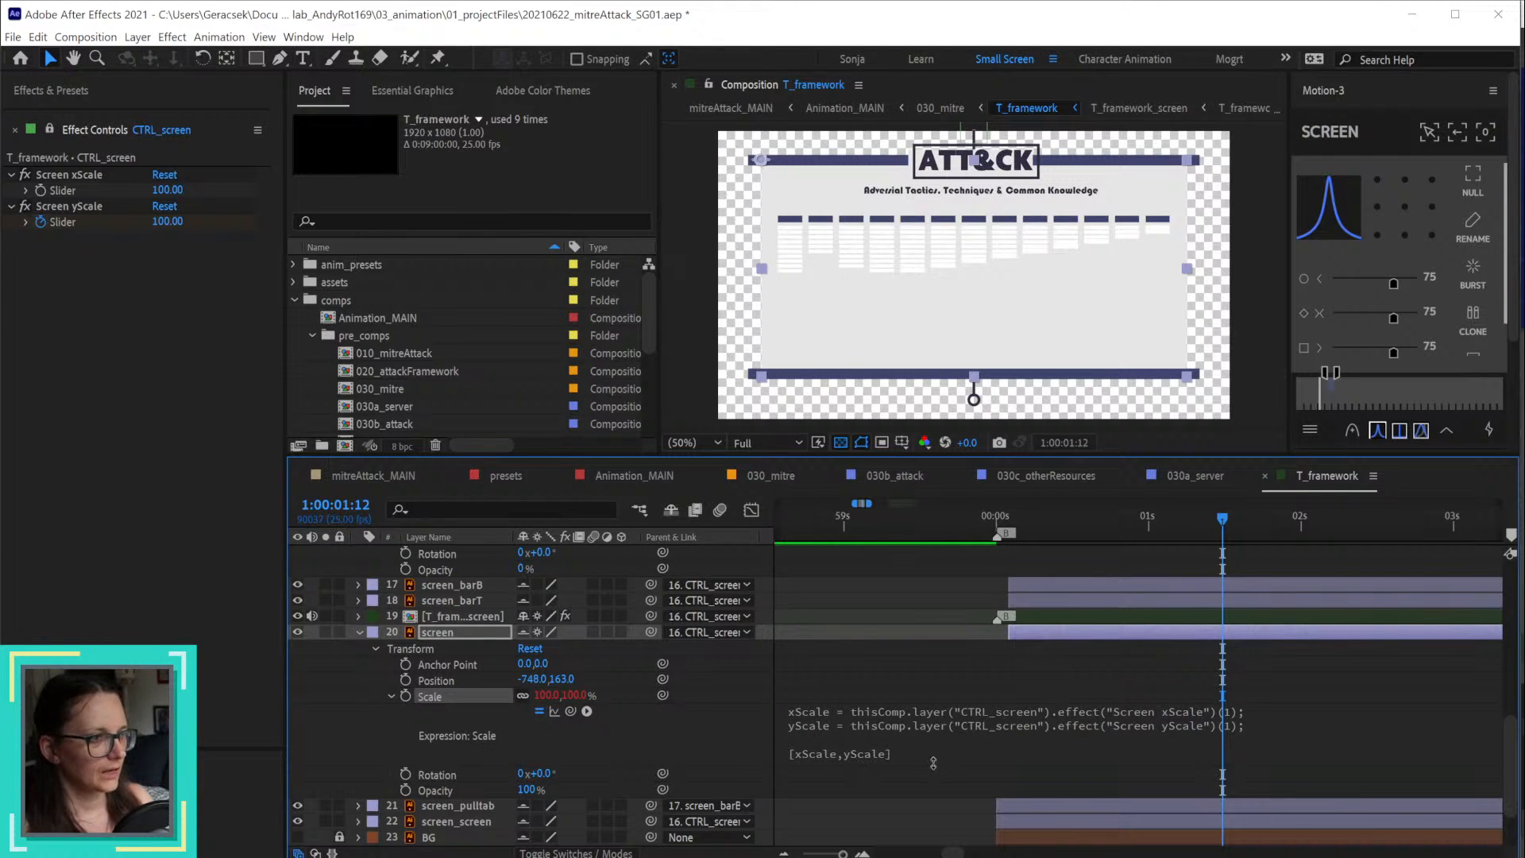
pyautogui.moveTo(1007, 531); pyautogui.dragTo(1209, 529)
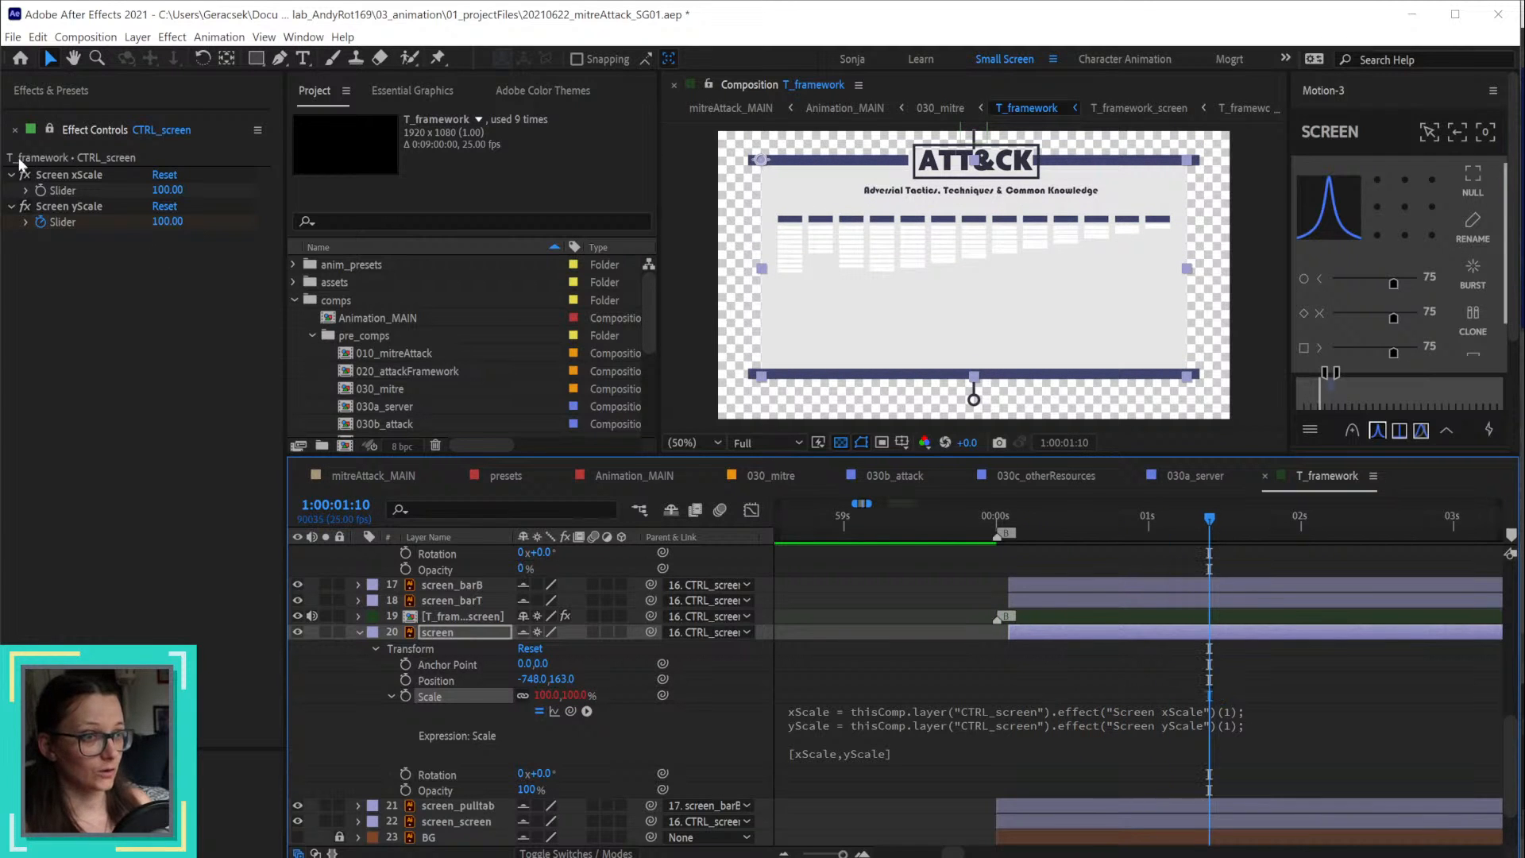
pyautogui.click(93, 283)
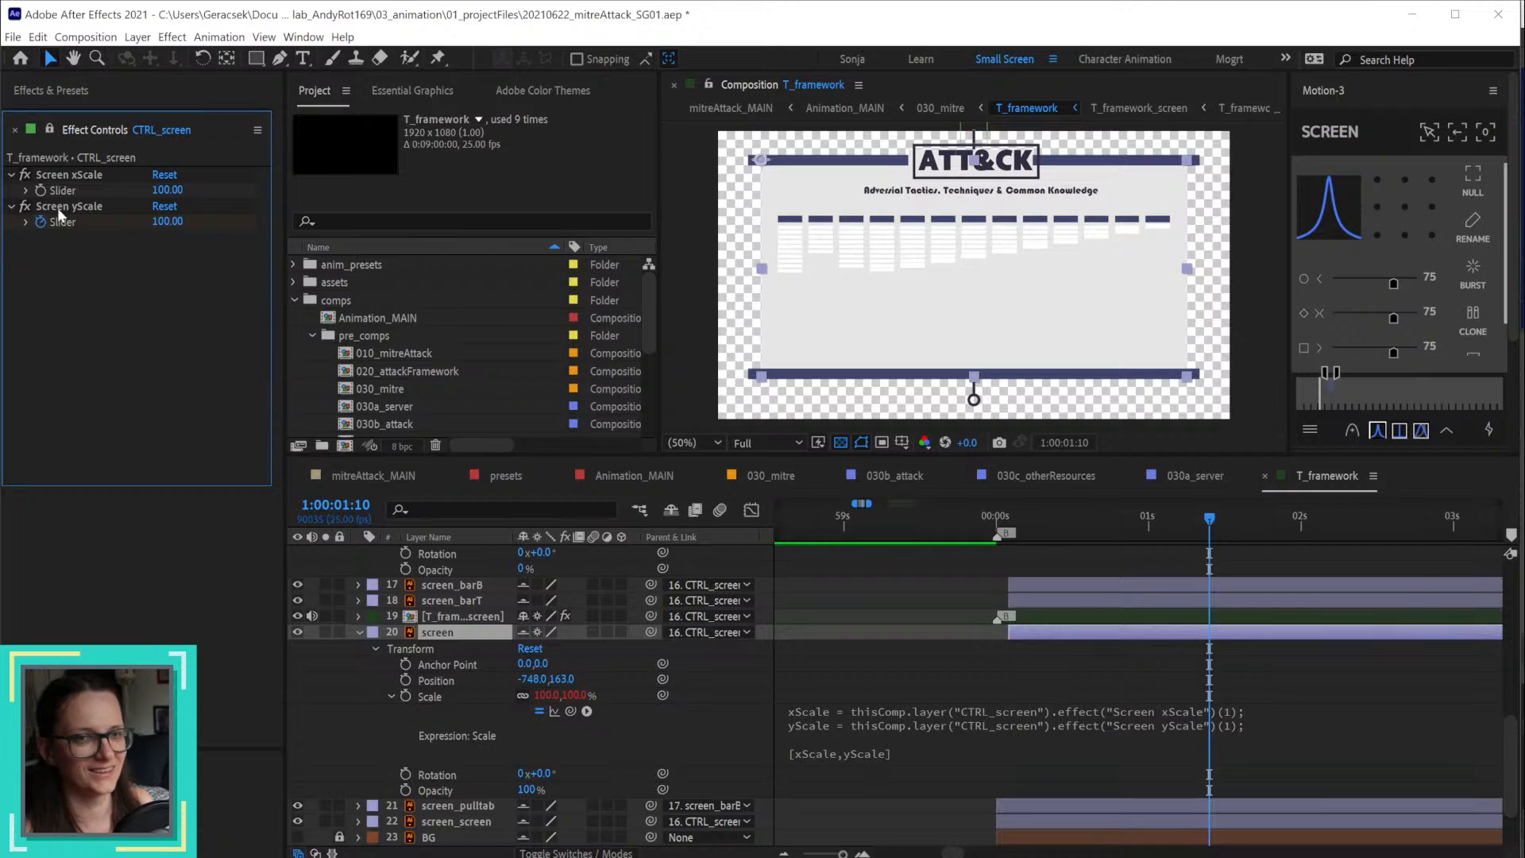
pyautogui.click(79, 210)
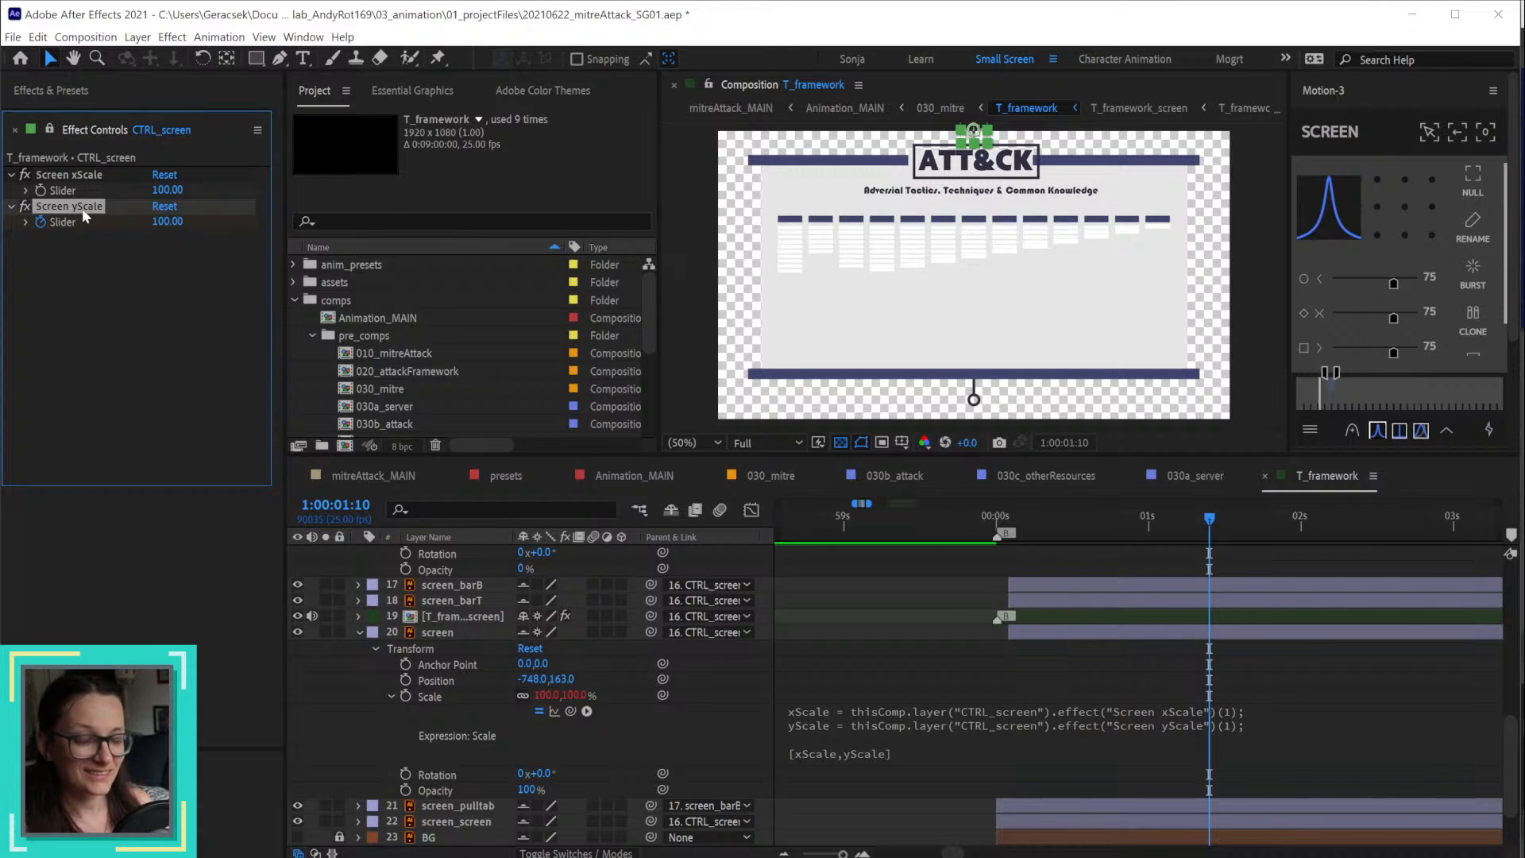
pyautogui.press('Return')
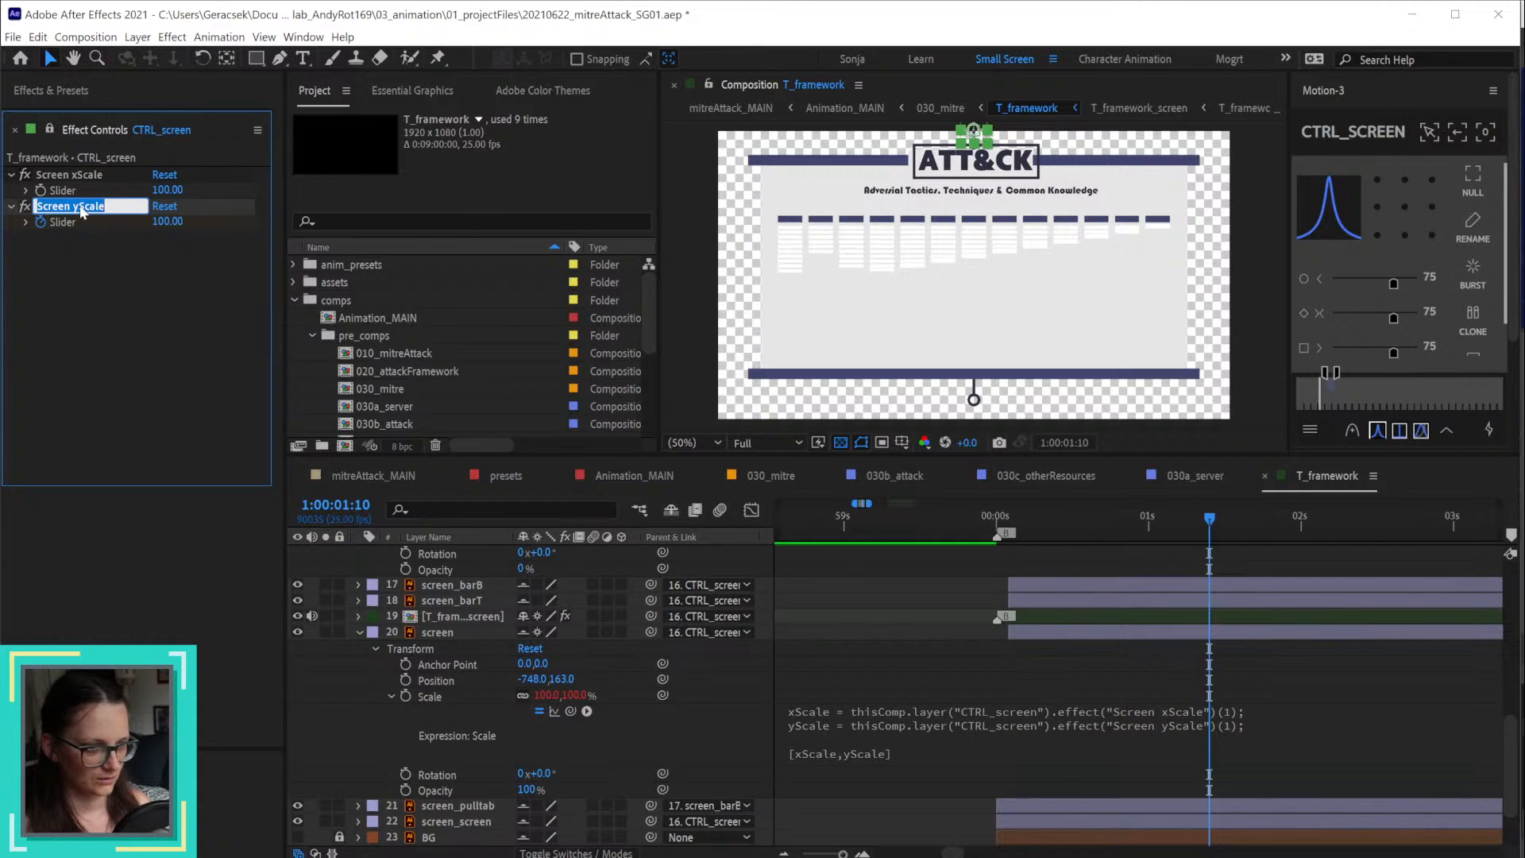
pyautogui.press('Return')
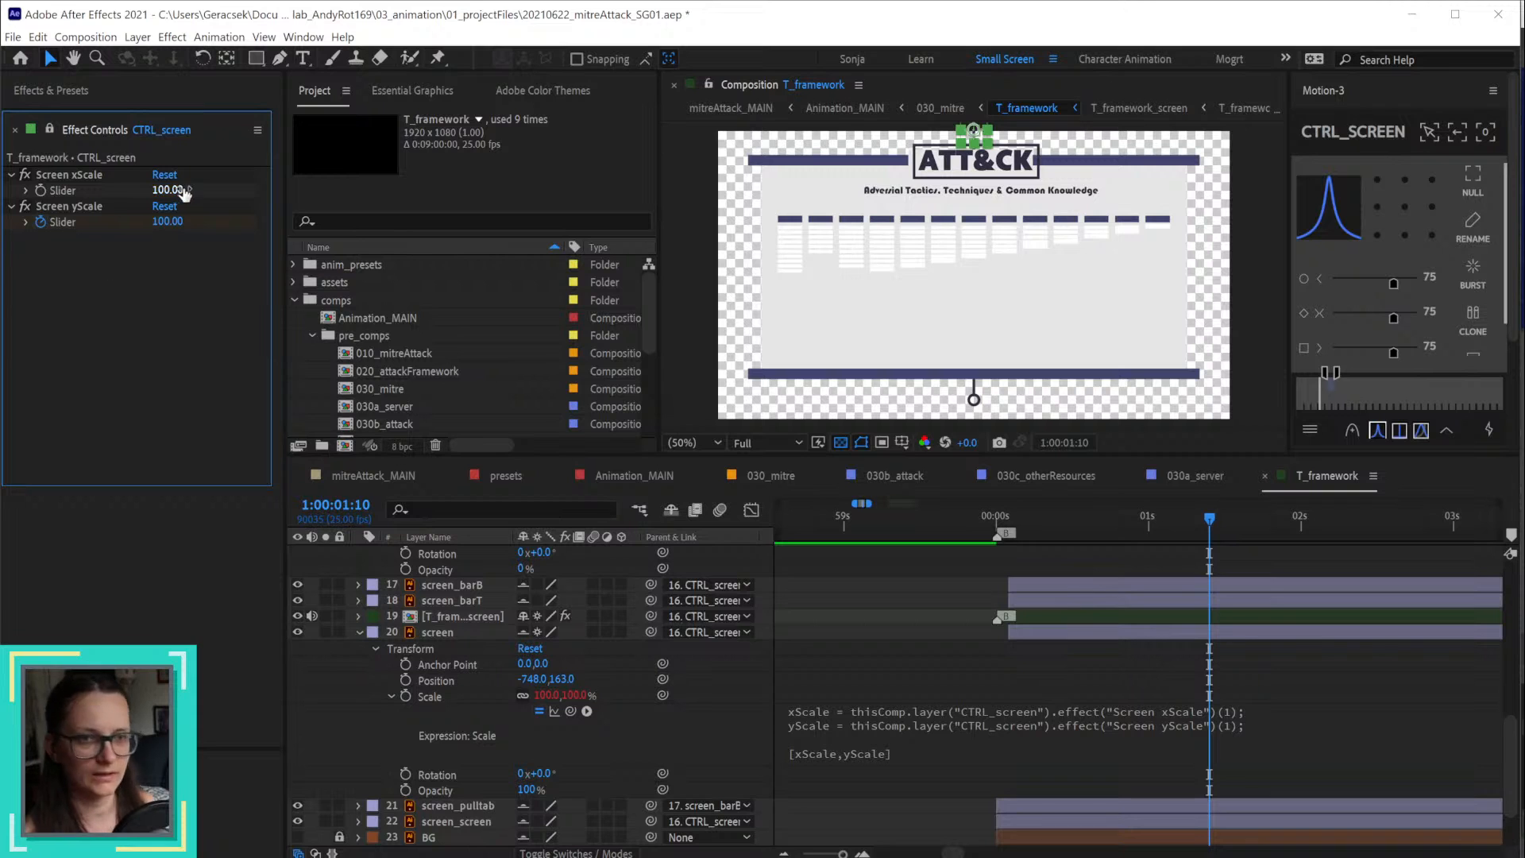
# Step: Turn off the transparency grid while testing Screen xScale at 42 and 37, and undo the slider changes and the effect deletion
pyautogui.moveTo(166, 190); pyautogui.dragTo(121, 189)
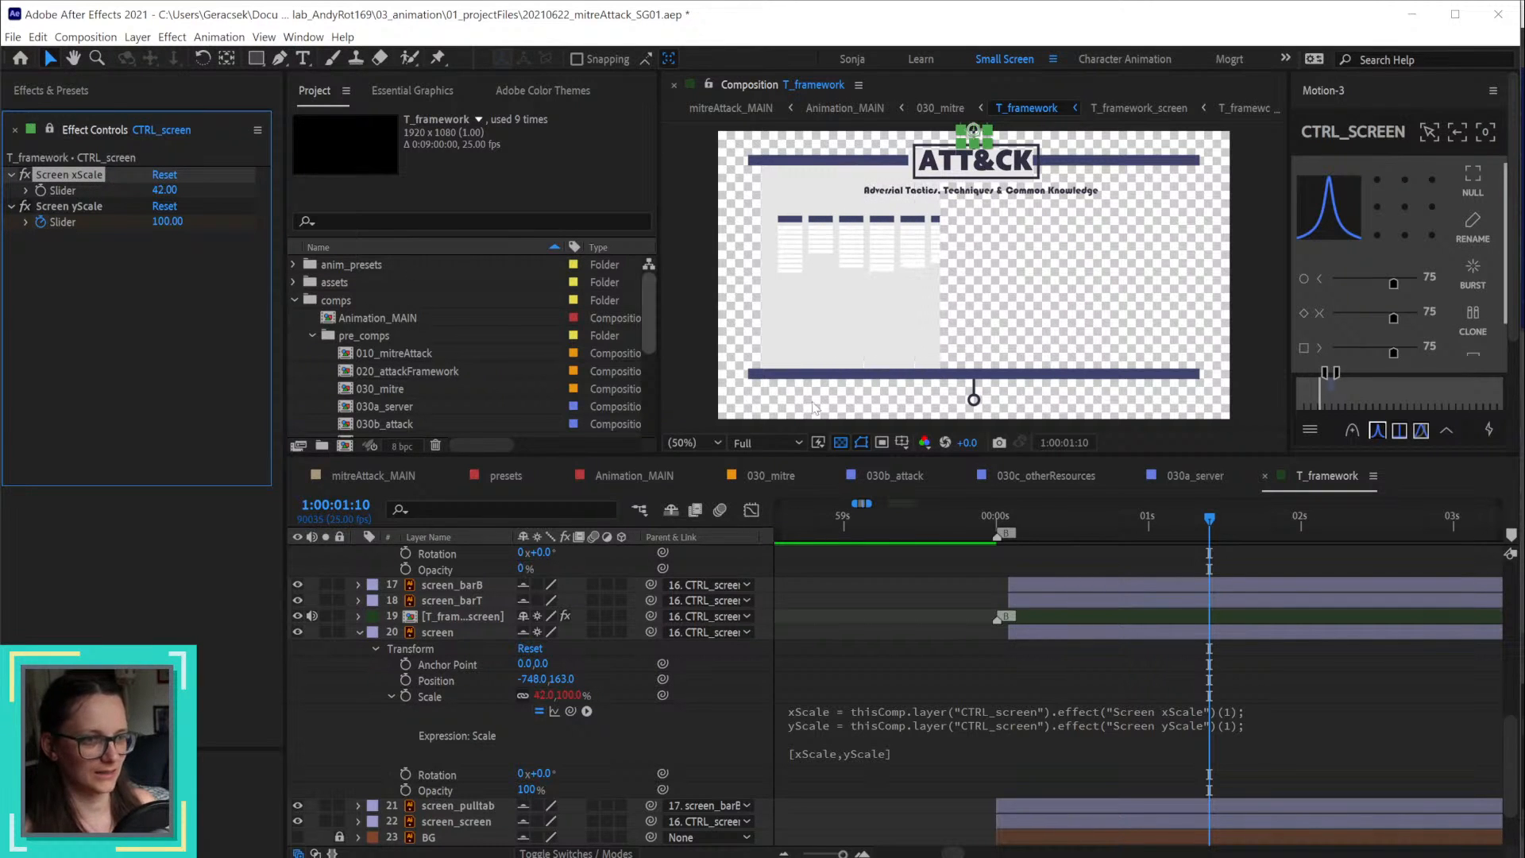
pyautogui.click(840, 443)
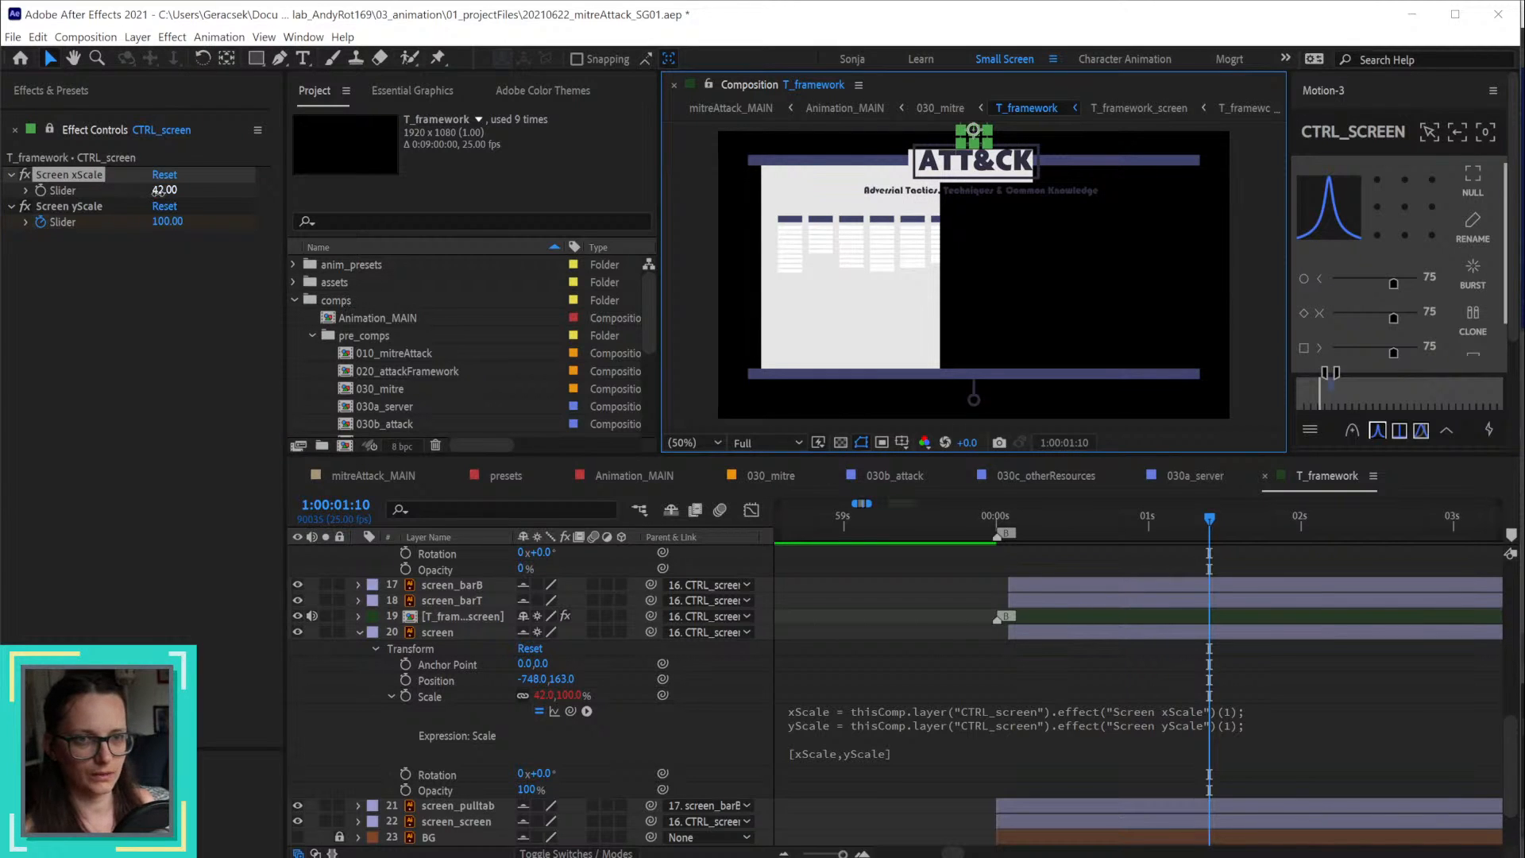
pyautogui.moveTo(161, 191)
pyautogui.mouseDown()
pyautogui.moveTo(203, 193)
pyautogui.moveTo(157, 202)
pyautogui.mouseUp()
pyautogui.press('Delete')
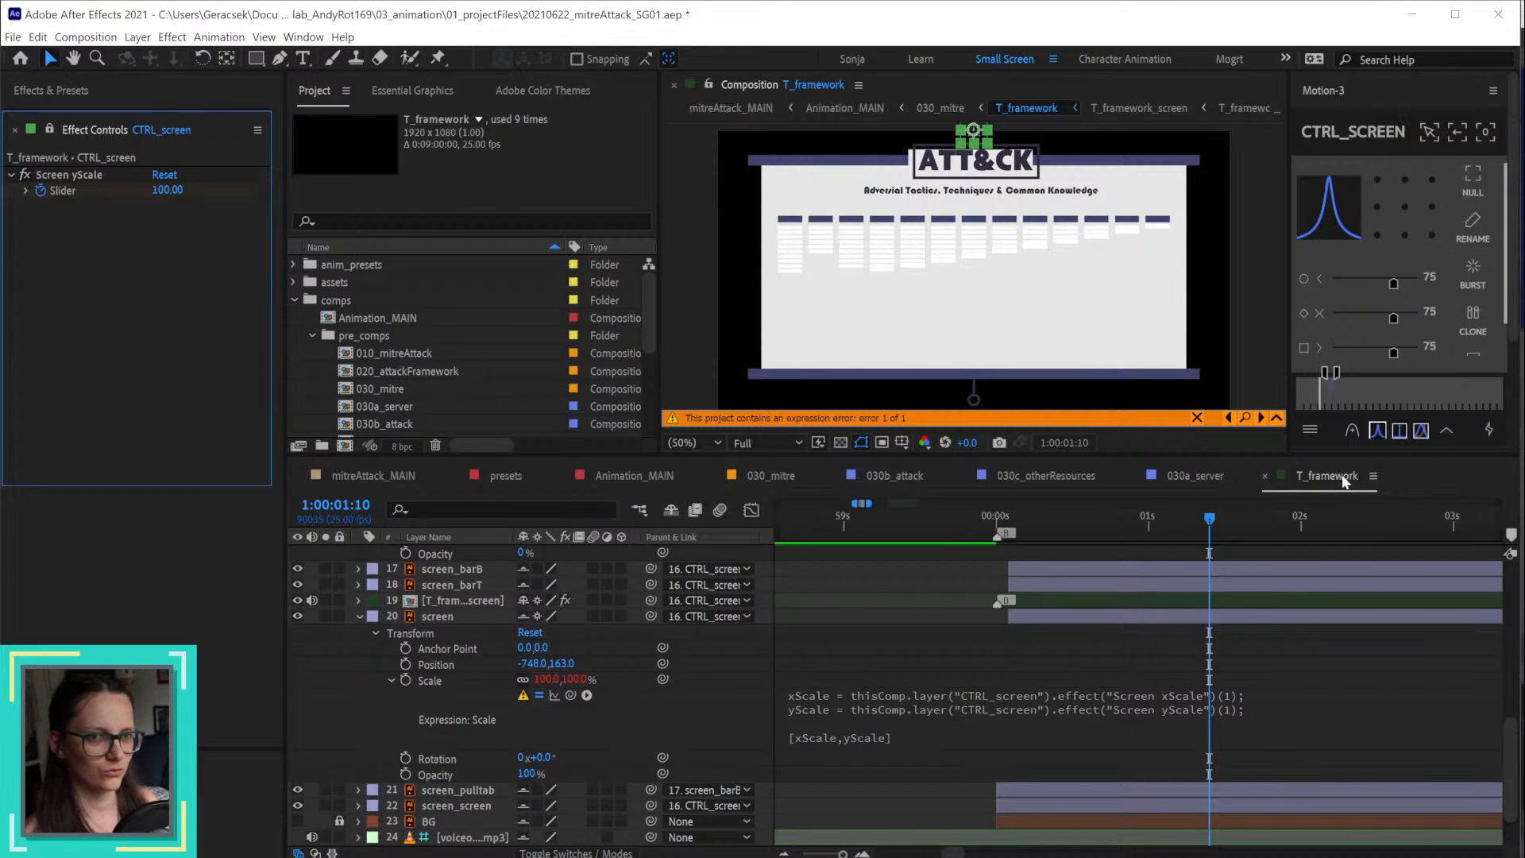
pyautogui.hotkey('ctrl', 'z')
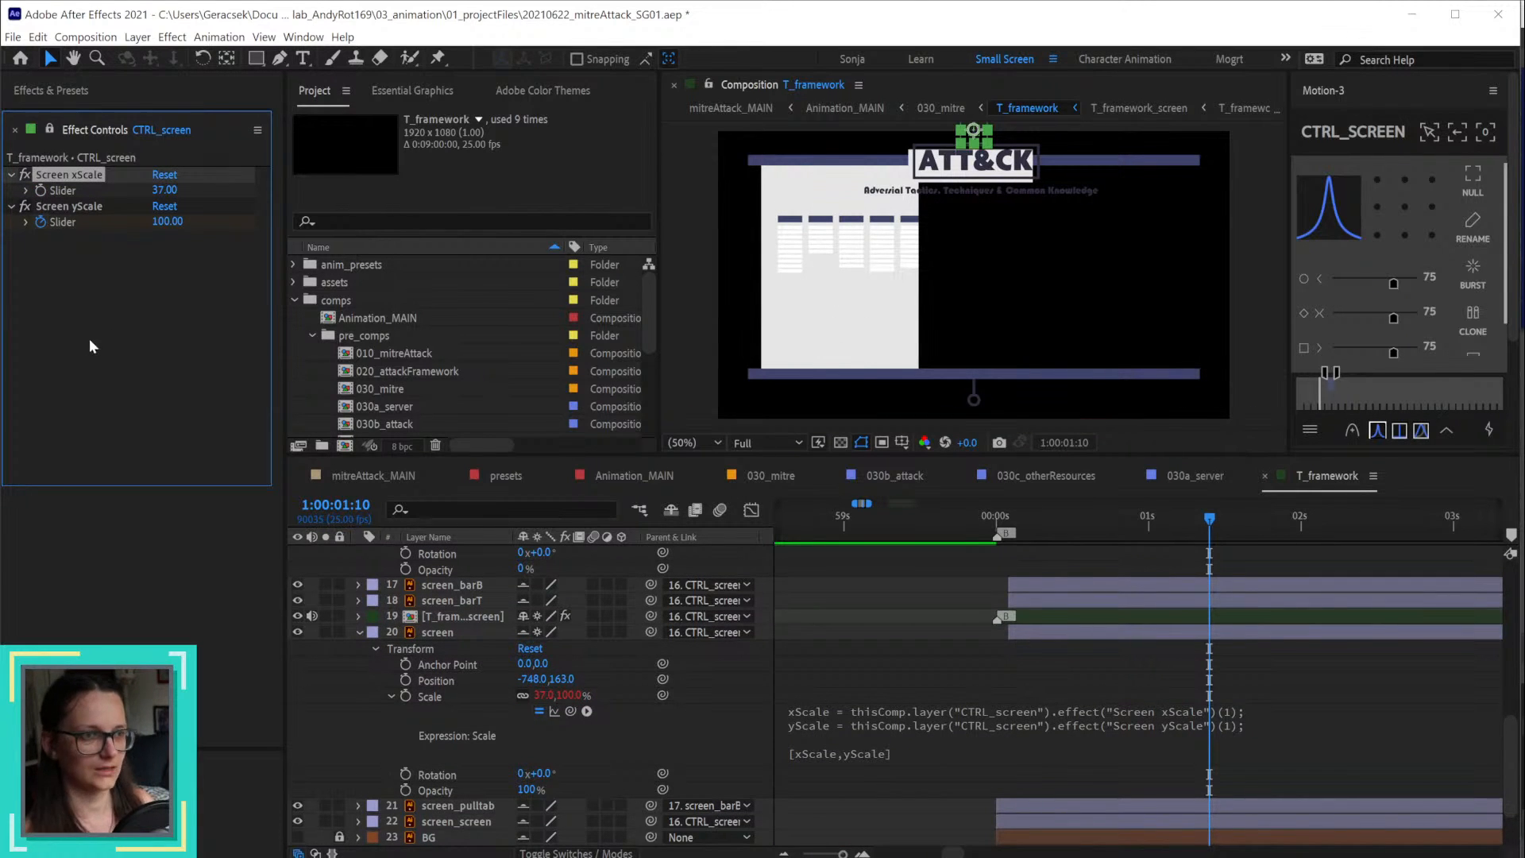
pyautogui.hotkey('ctrl', 'z')
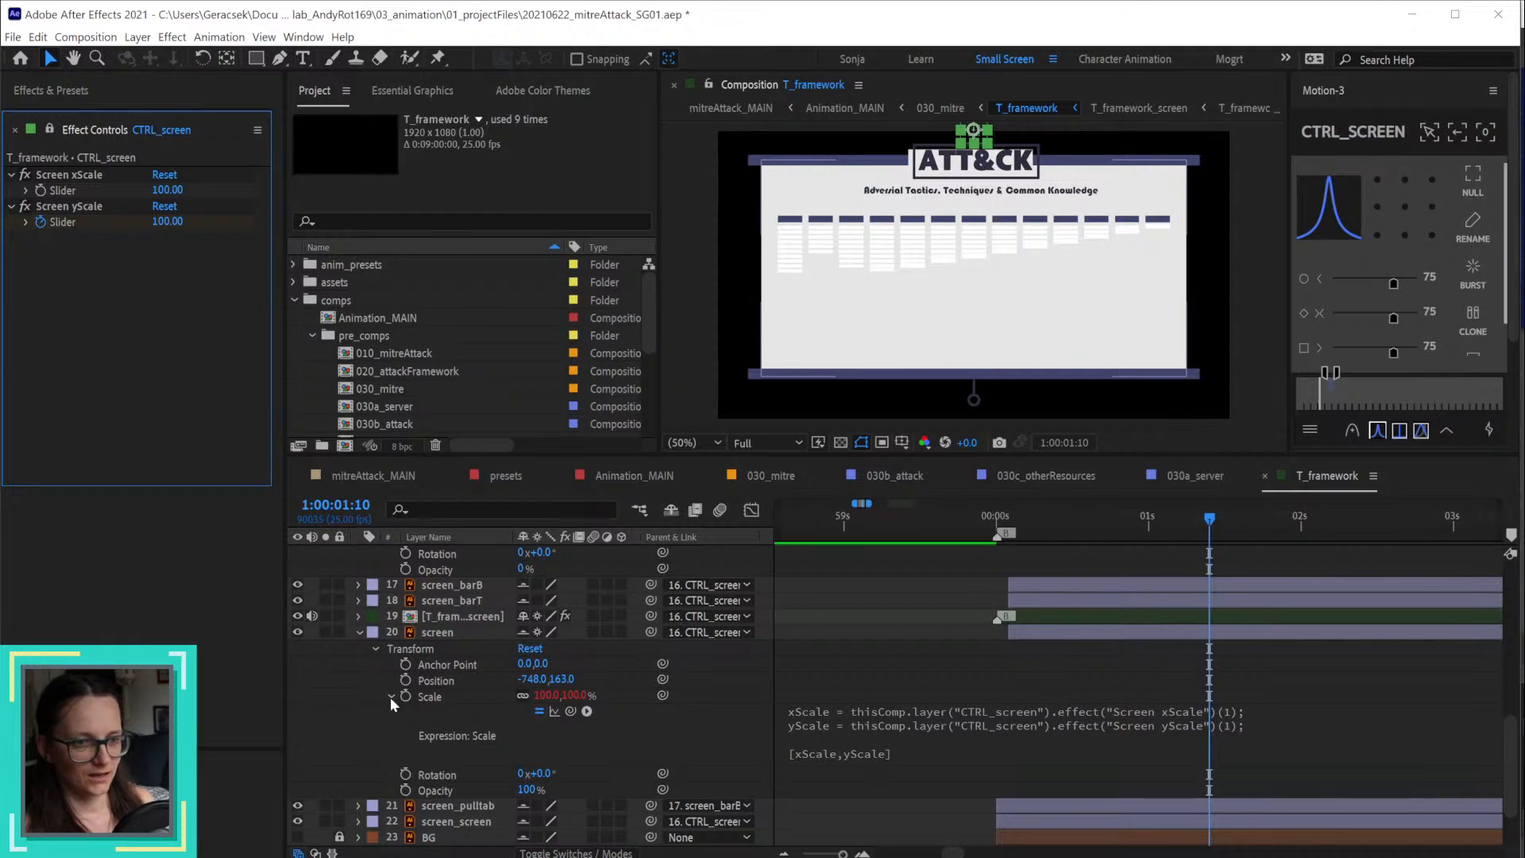
# Step: Move the anchor points of the screen_barB and screen_barT layers to the middle of their left edges with Motion-3
pyautogui.scroll(-1, 442, 641)
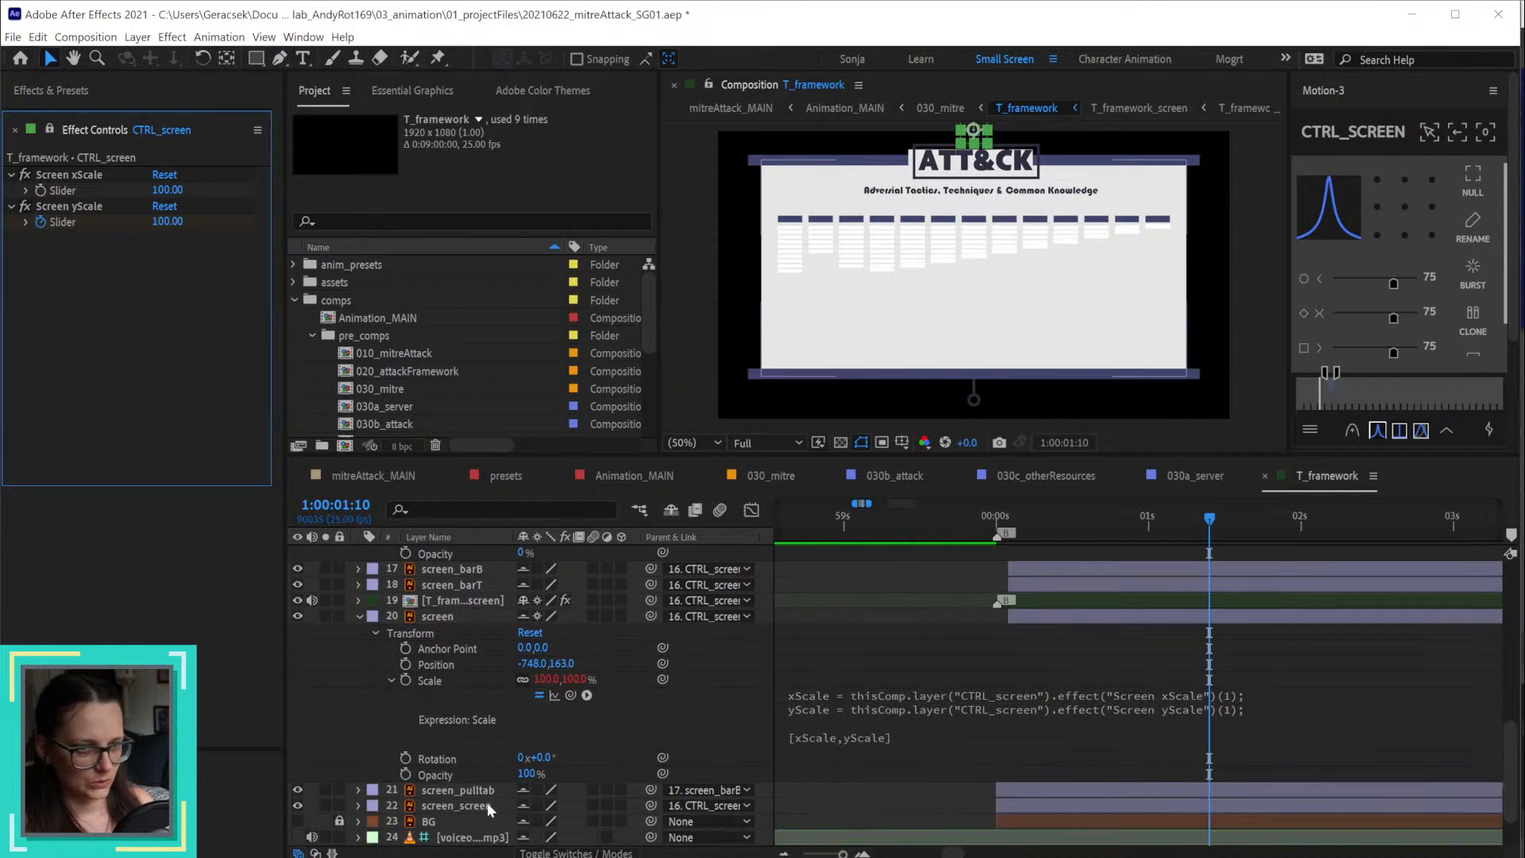
pyautogui.click(477, 789)
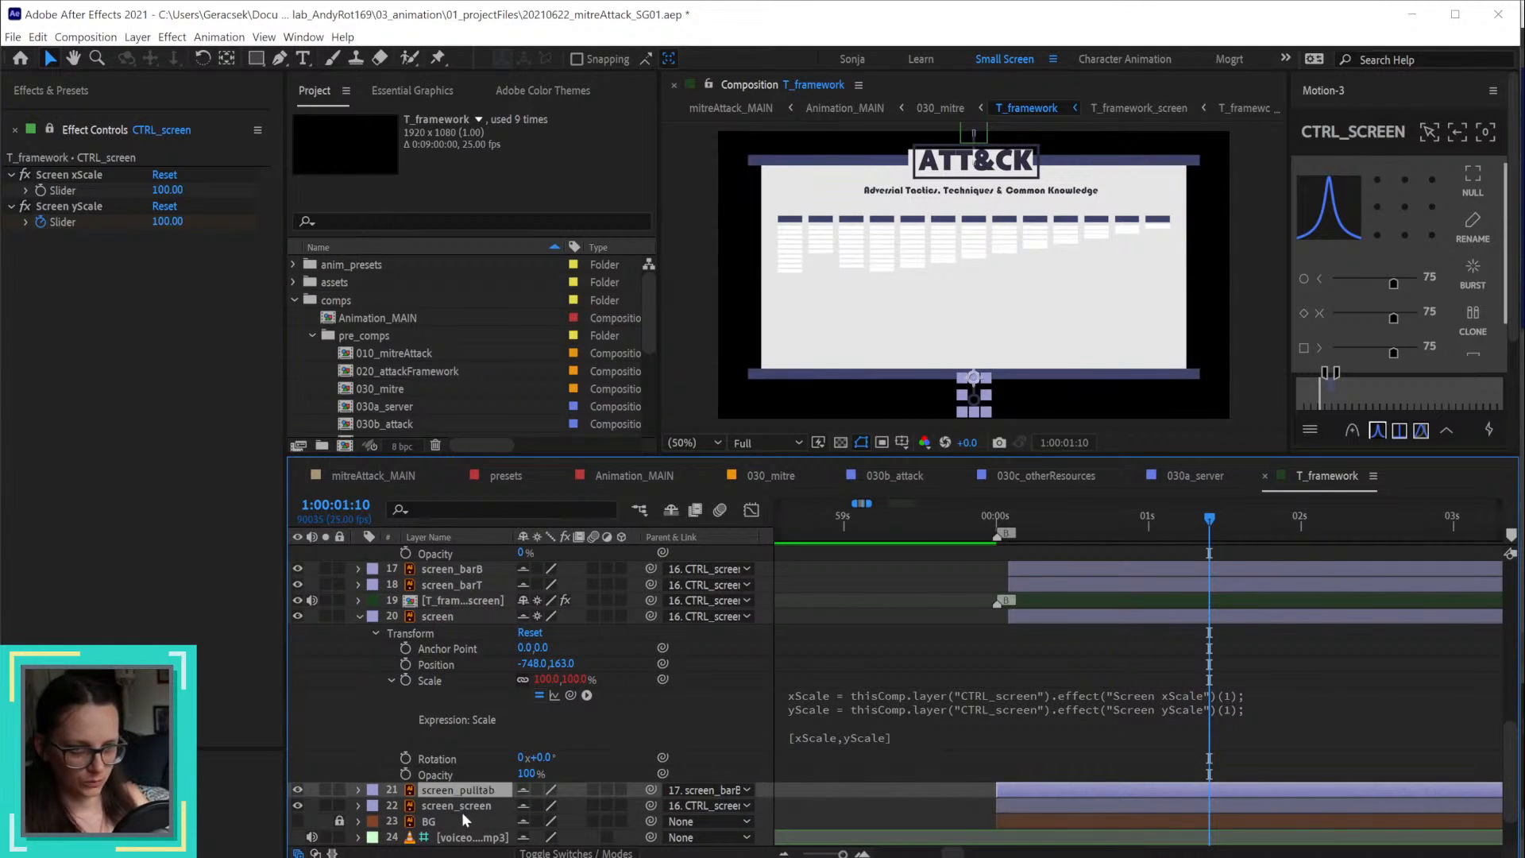
pyautogui.click(466, 806)
pyautogui.click(461, 585)
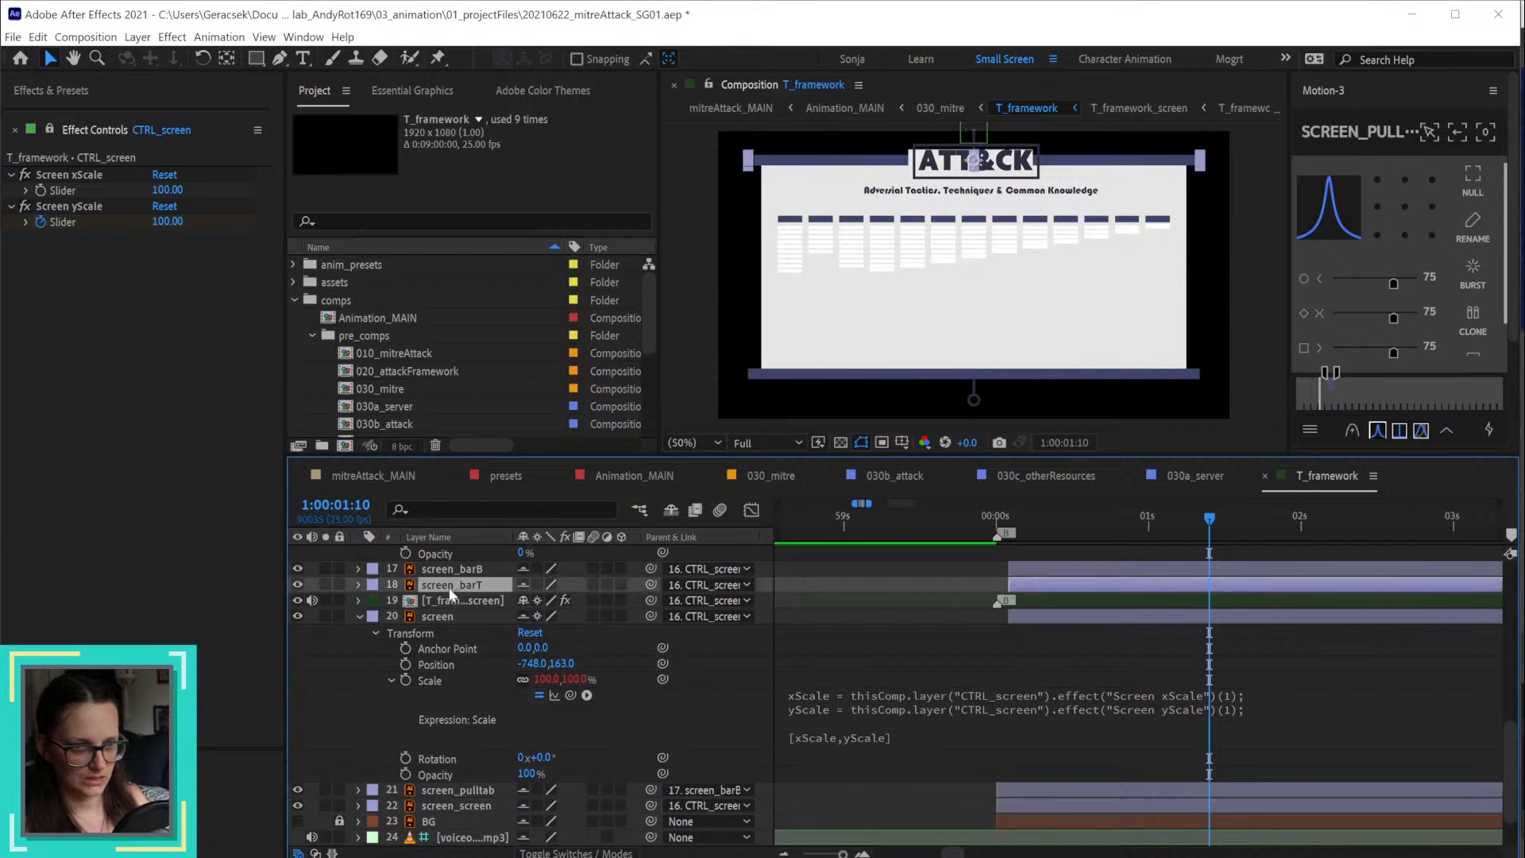
pyautogui.click(455, 570)
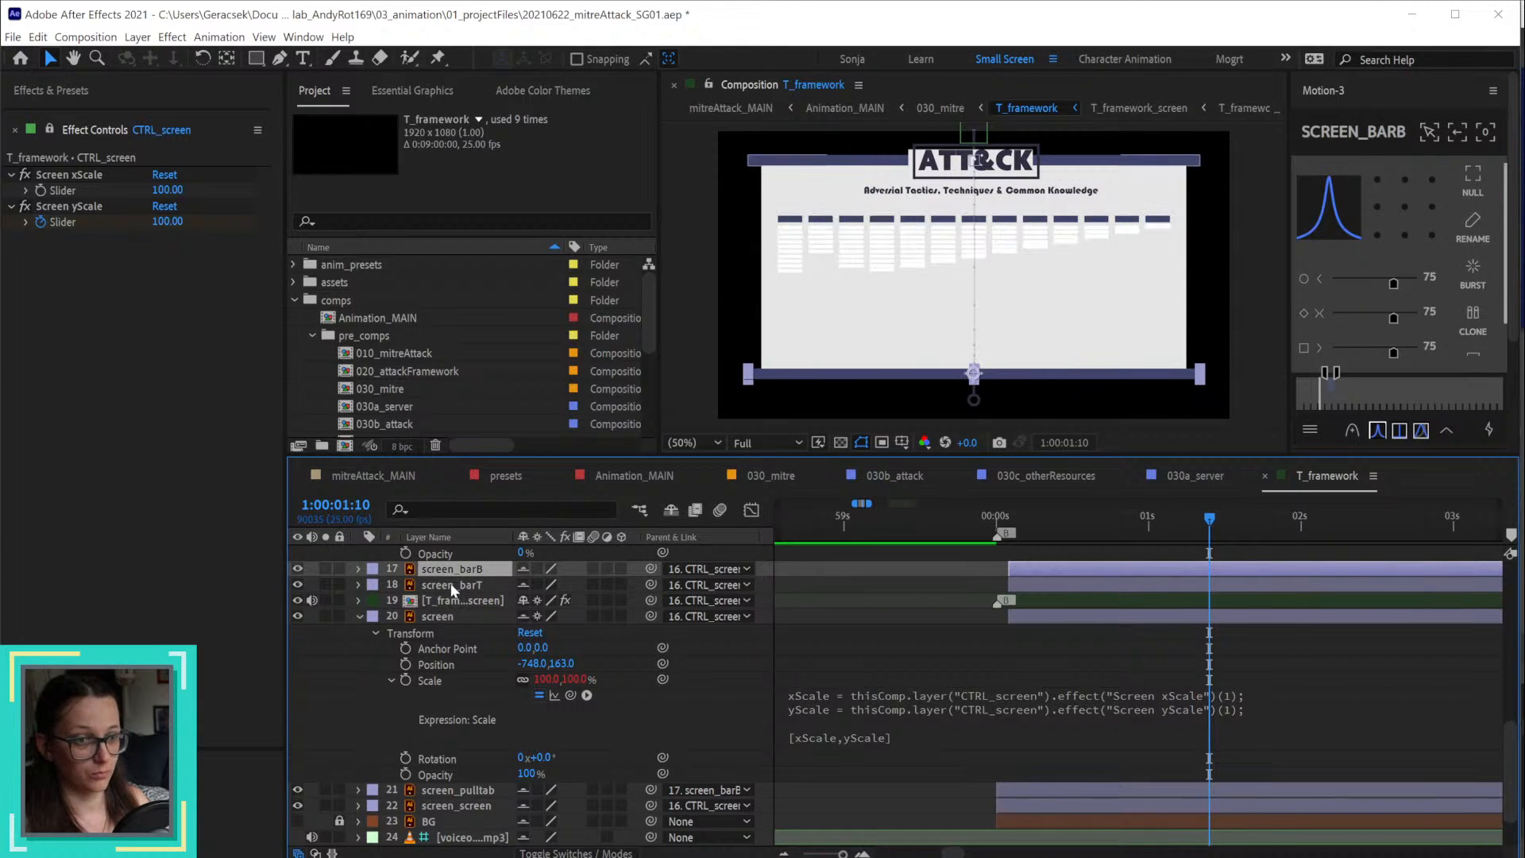
pyautogui.keyDown('ctrl'); pyautogui.click(451, 585); pyautogui.keyUp('ctrl')
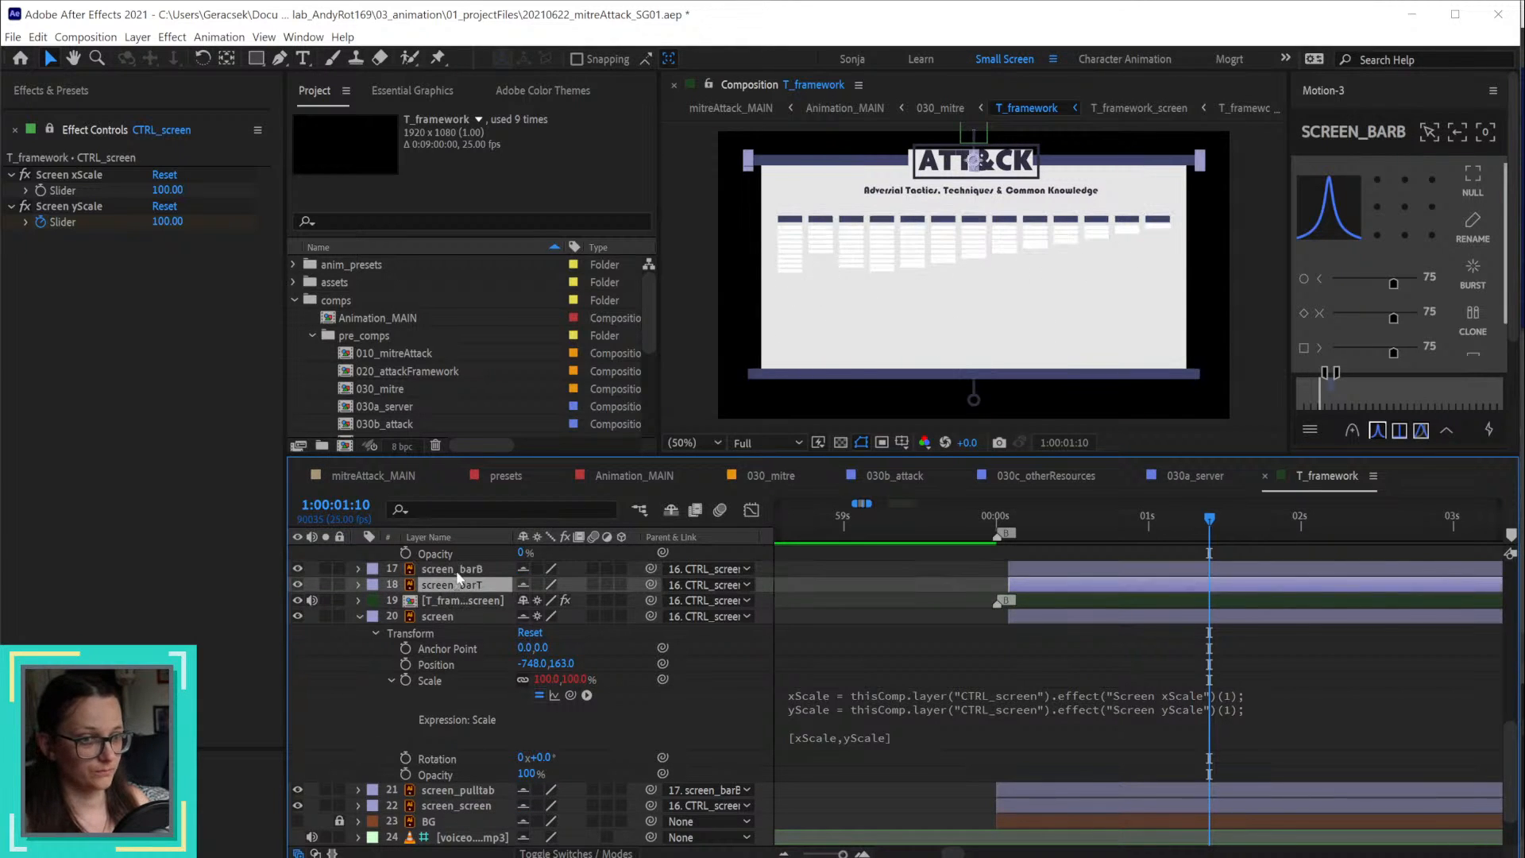
pyautogui.click(1379, 210)
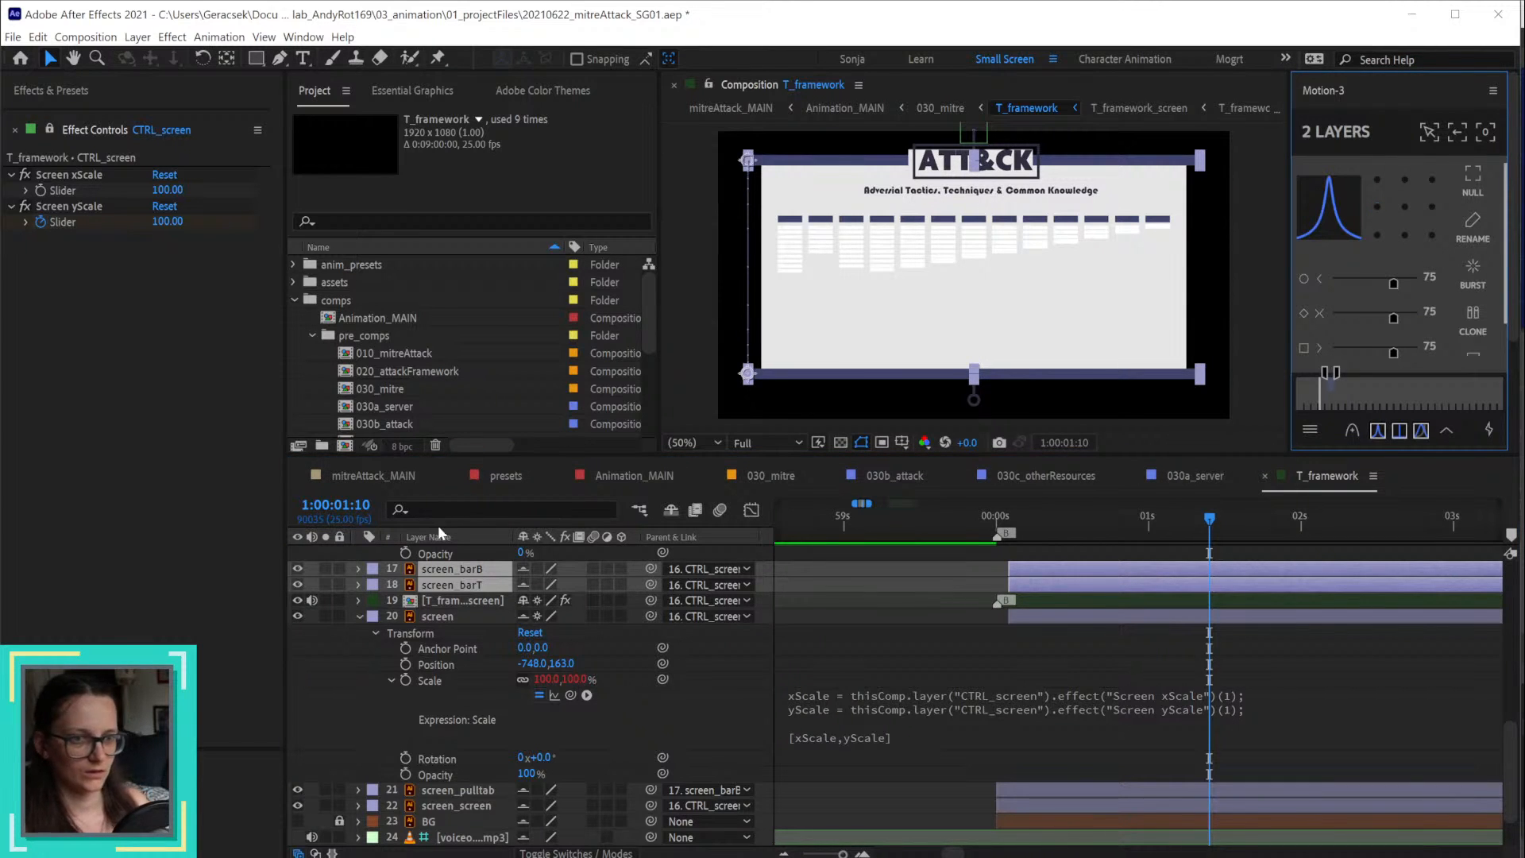
# Step: Inspect the Scale and keyframed properties of screen_barB and screen_barT, and scrub to 1:00:01:00 to check the bars' motion
pyautogui.click(745, 636)
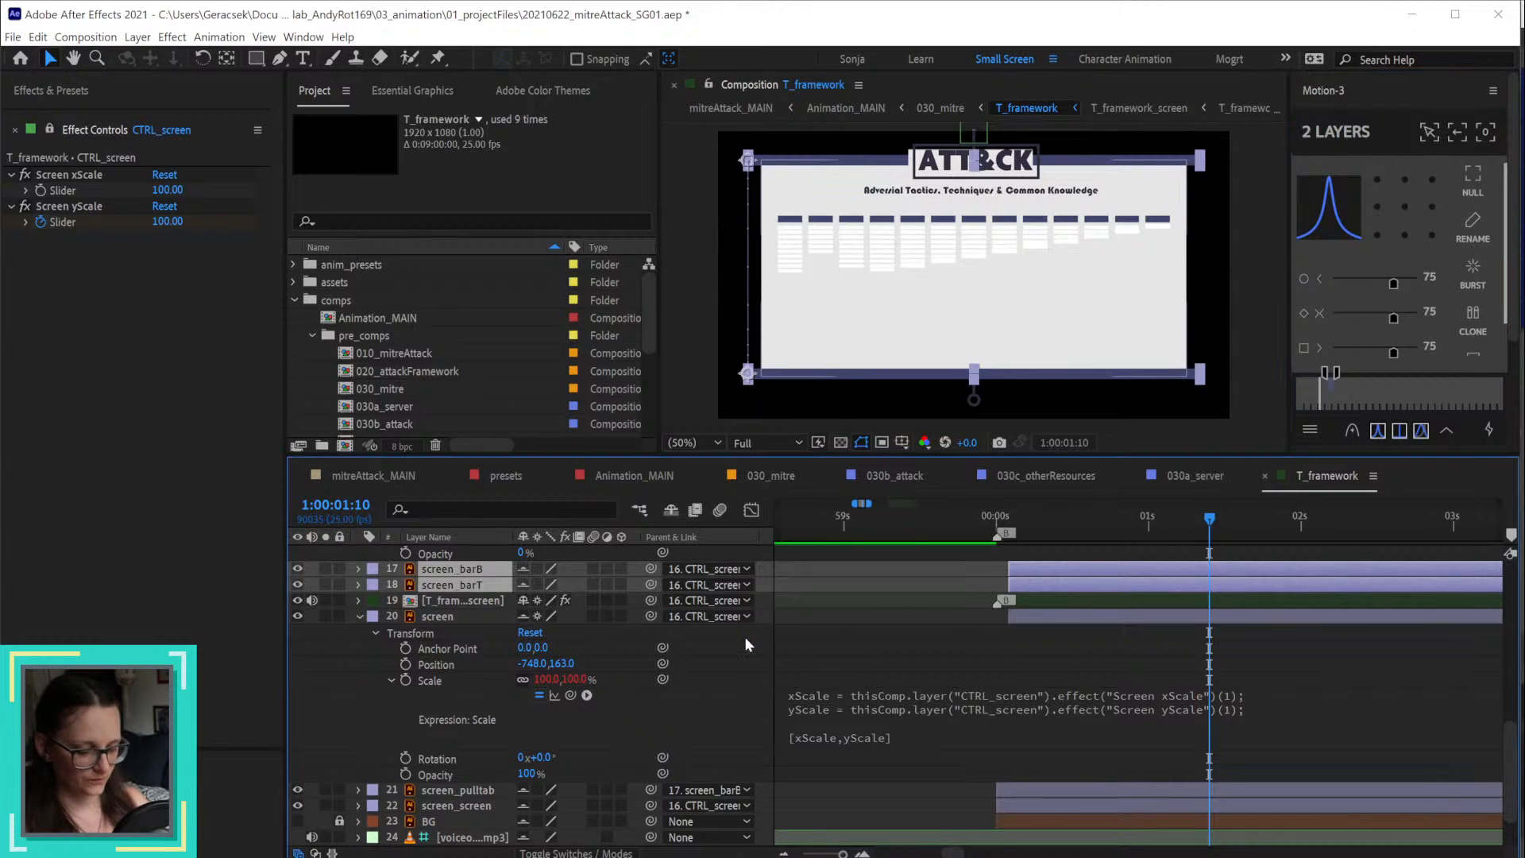
pyautogui.press('u')
pyautogui.press('s')
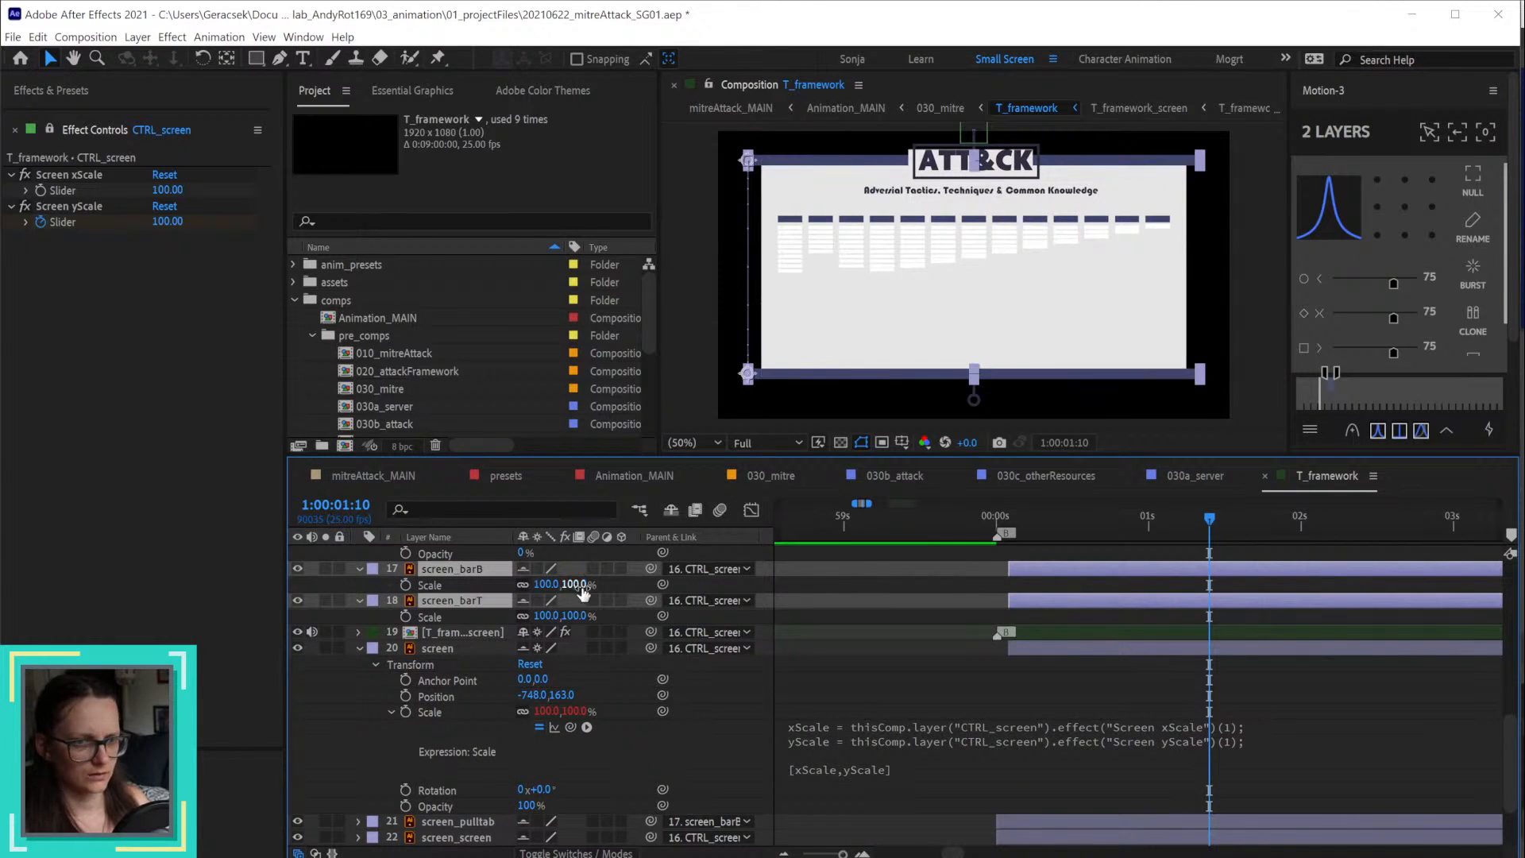
pyautogui.press('u')
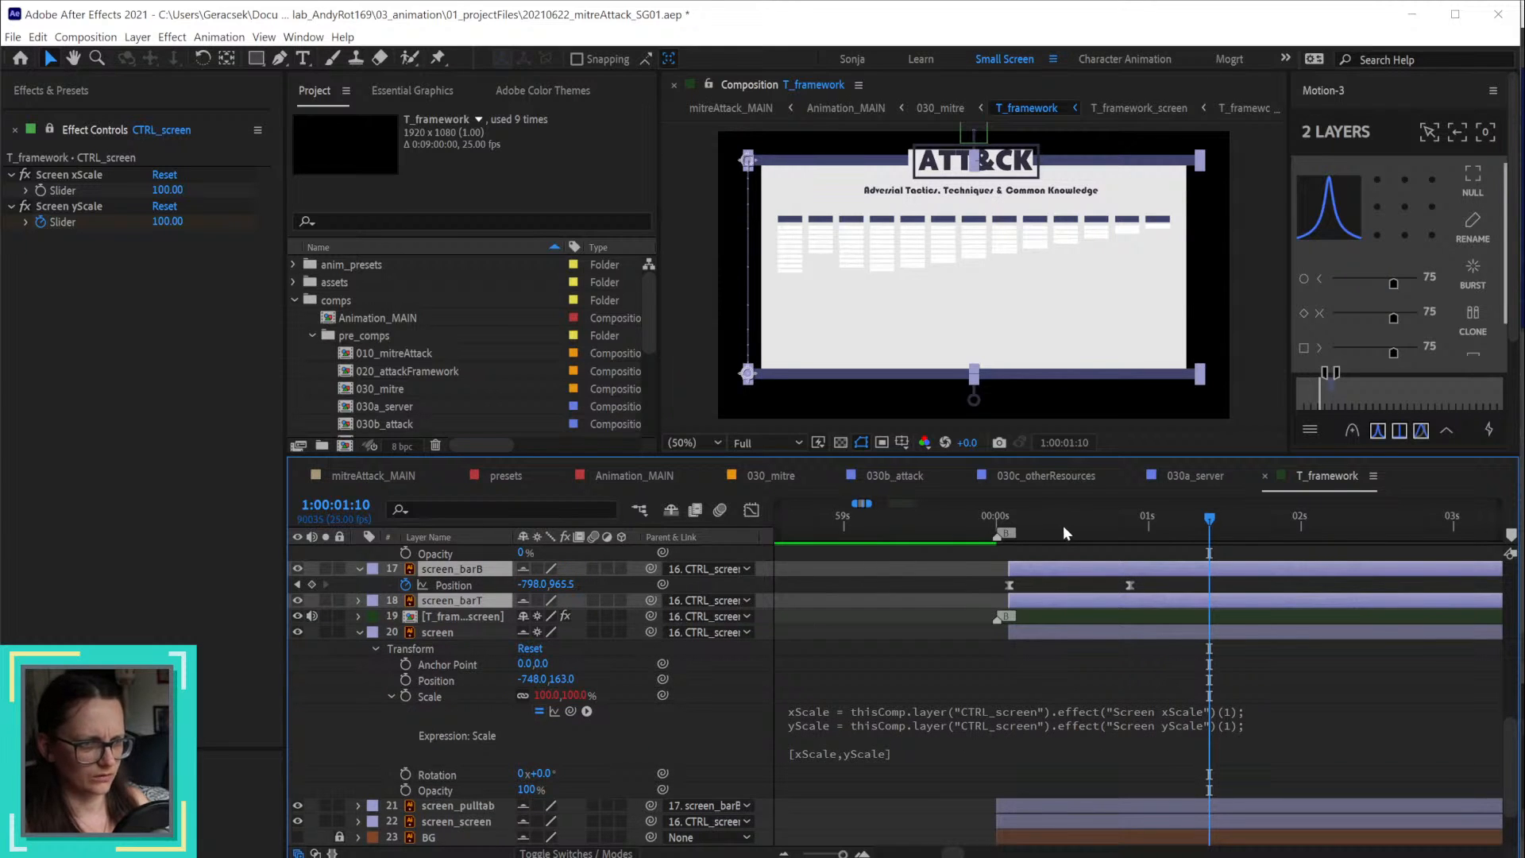
pyautogui.moveTo(1063, 526); pyautogui.dragTo(1147, 526)
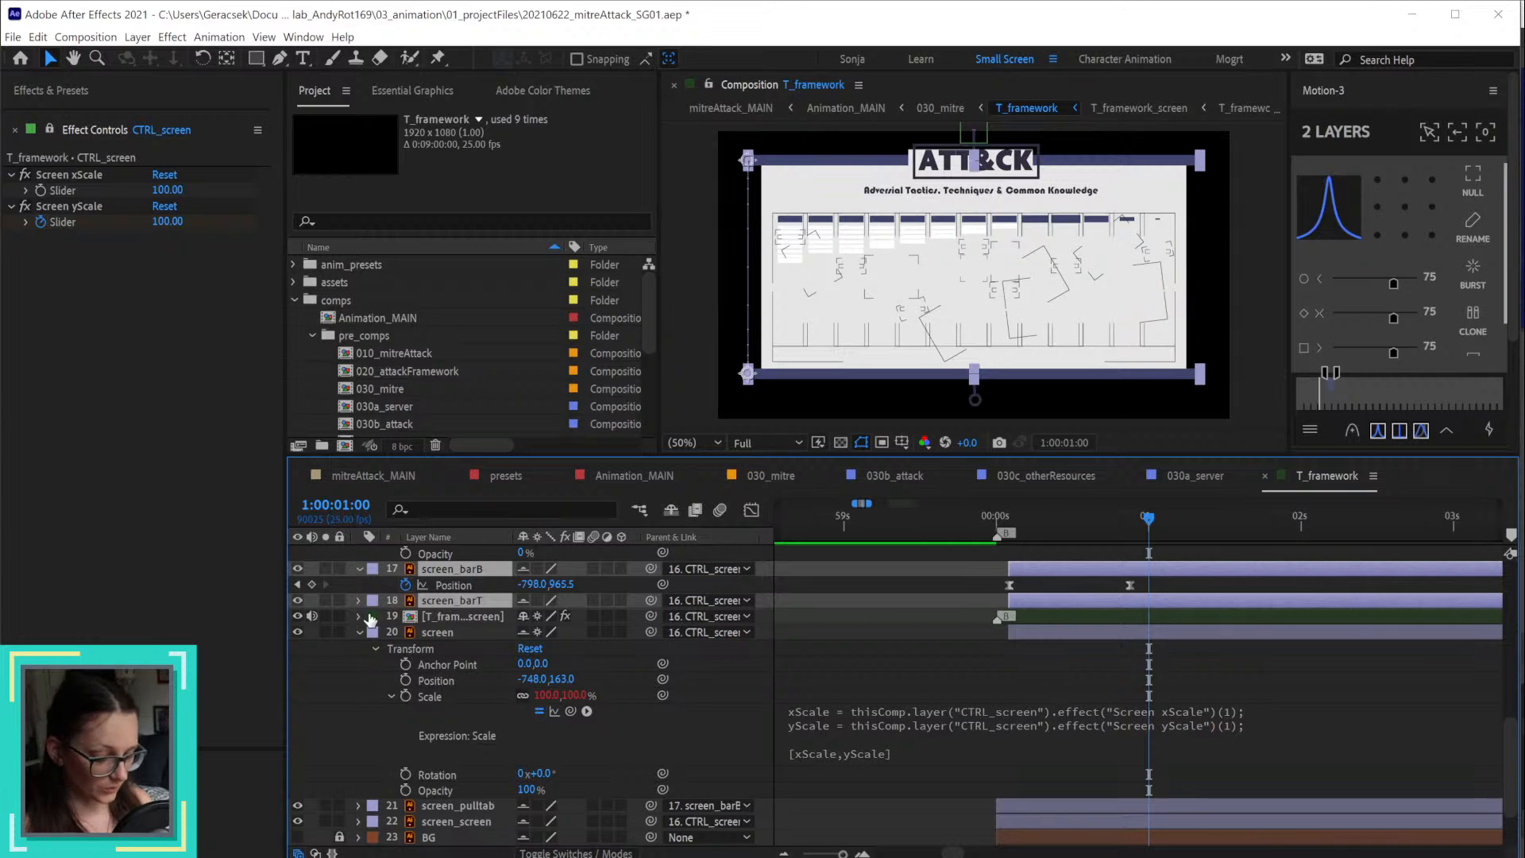
# Step: Reveal Scale on both bar layers and copy the screen layer's Scale expression onto screen_barB's Scale
pyautogui.press('s')
pyautogui.click(607, 680)
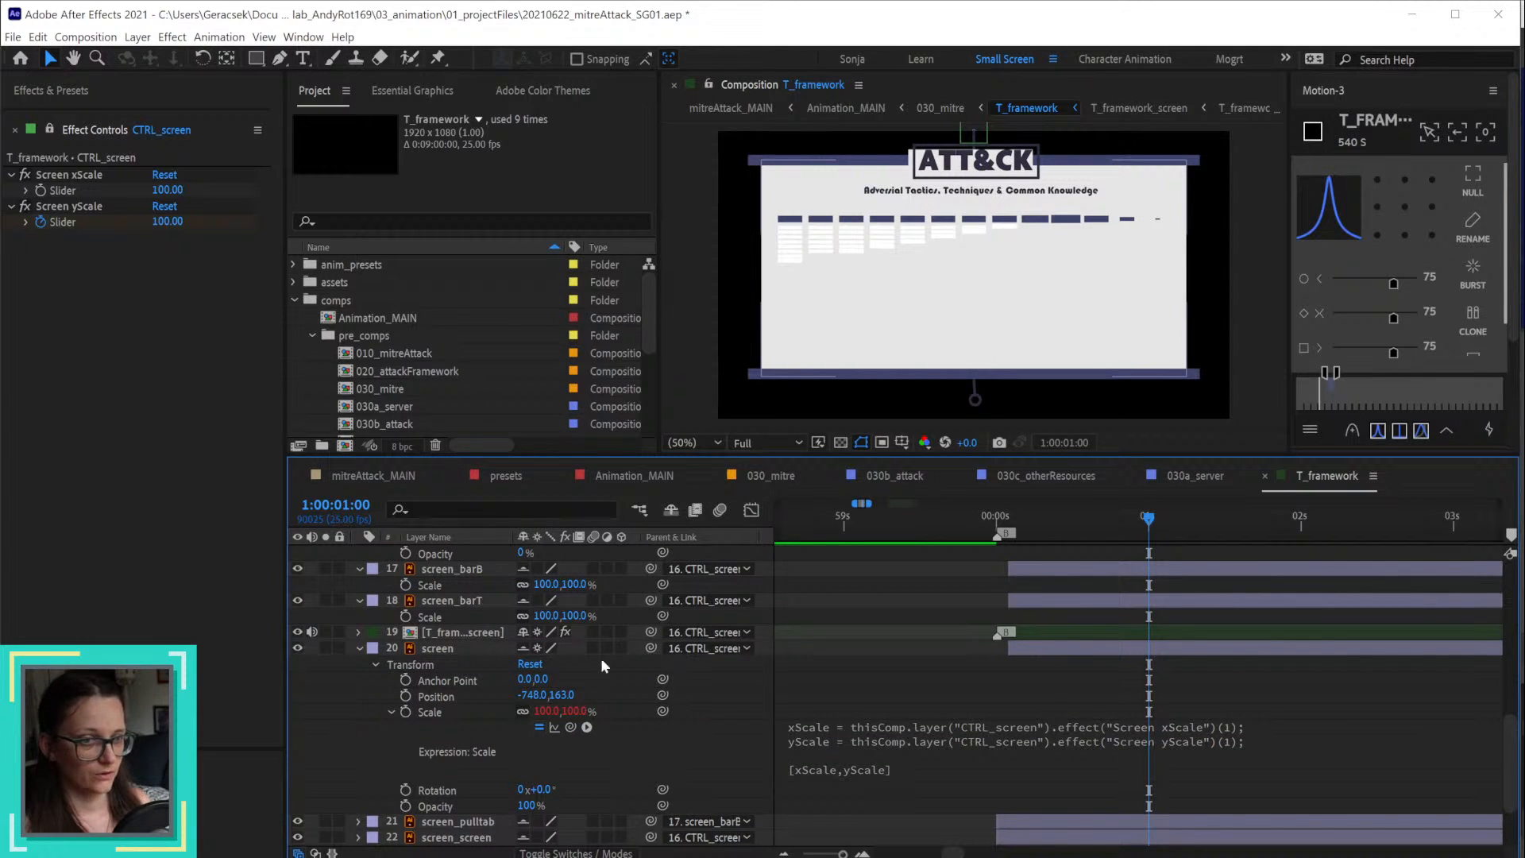
pyautogui.rightClick(429, 714)
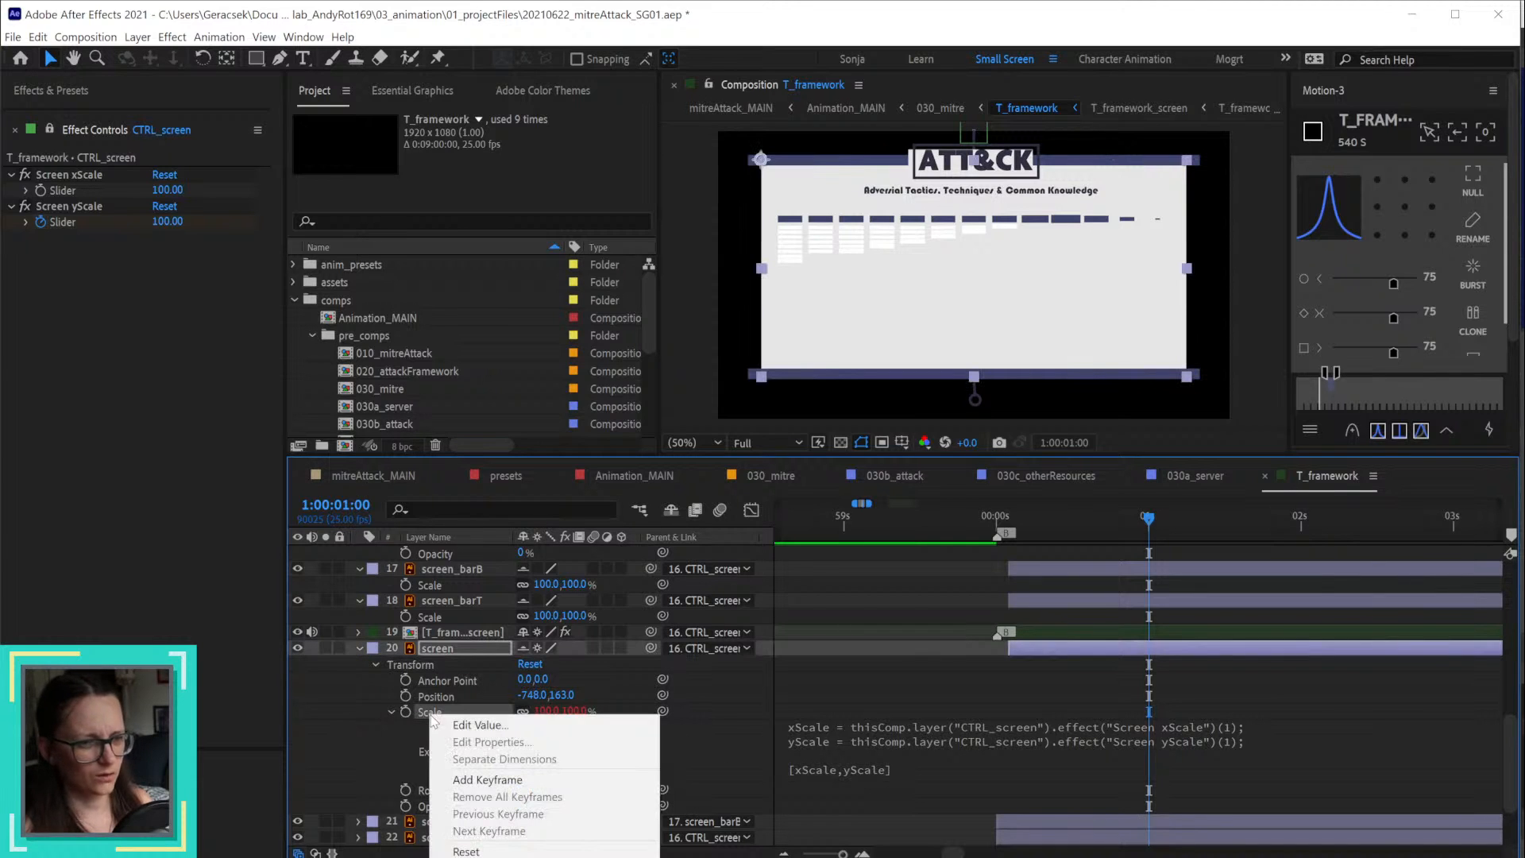
pyautogui.press('Escape')
pyautogui.click(437, 583)
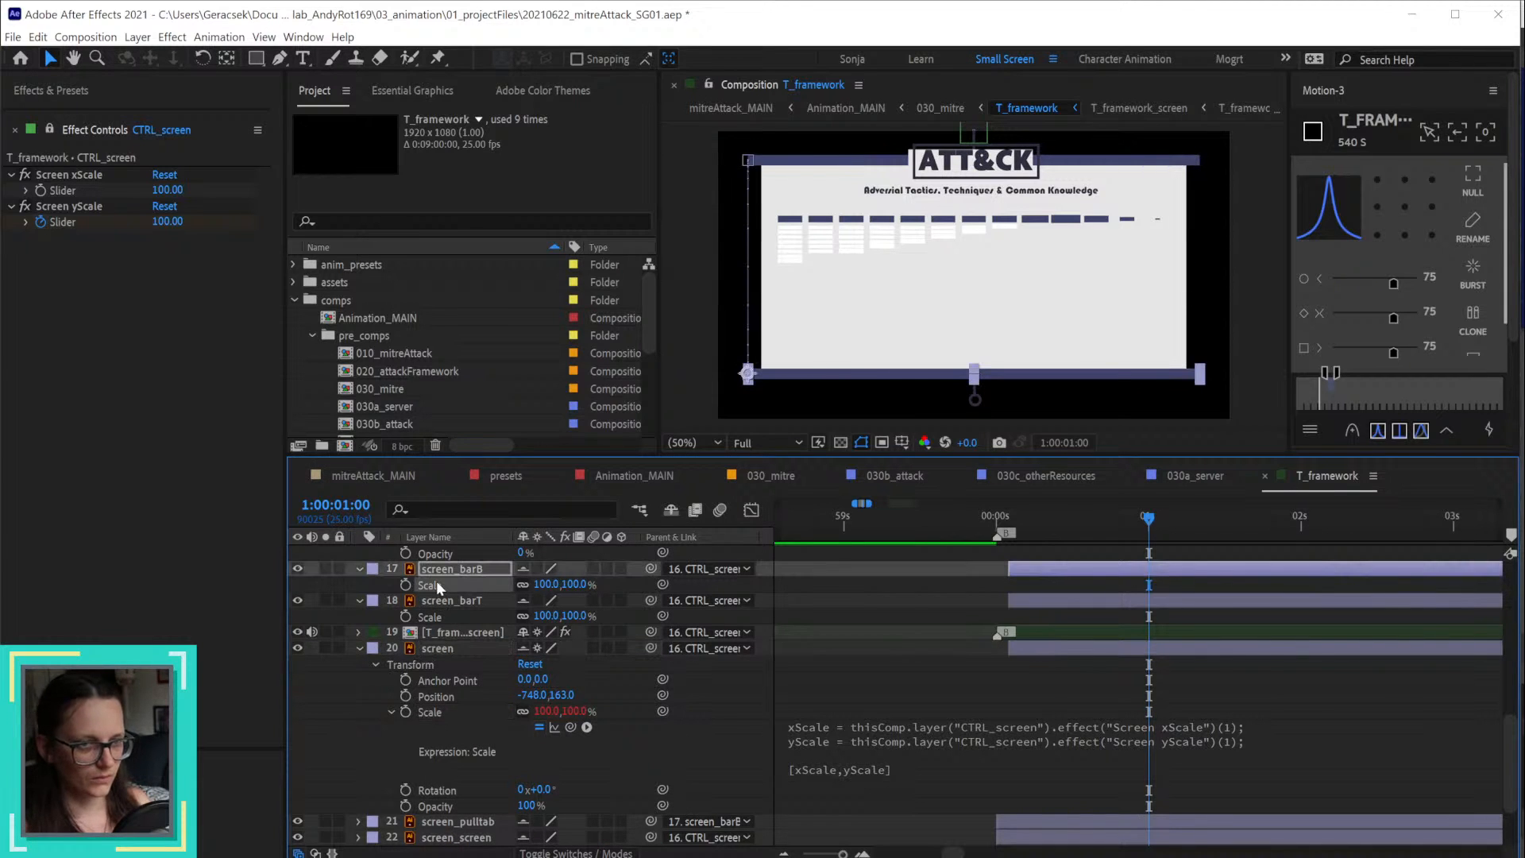
pyautogui.hotkey('ctrl', 'v')
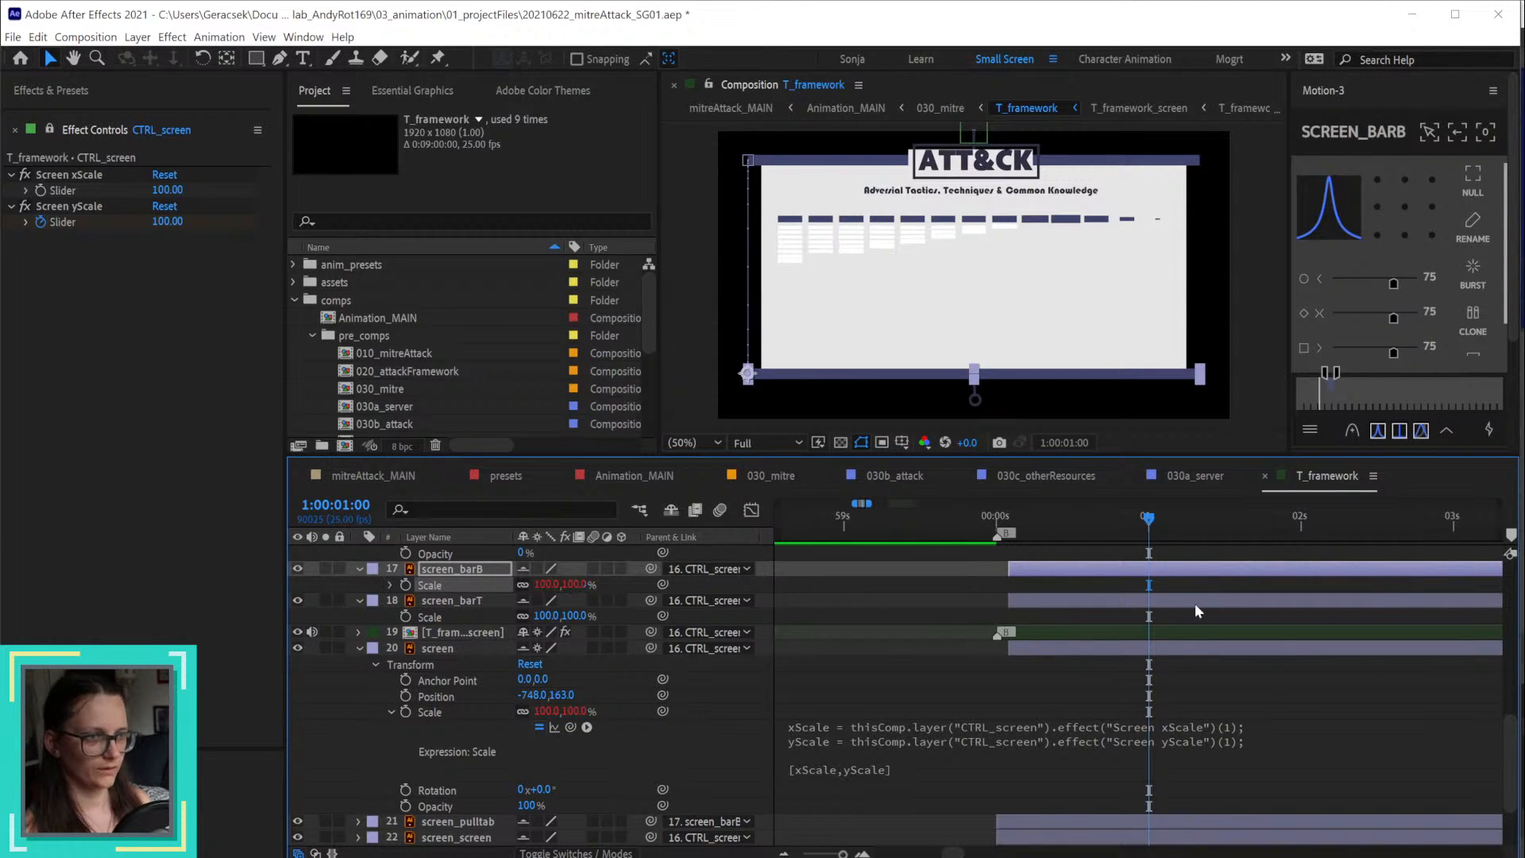
# Step: Edit screen_barB's Scale expression to remove the yScale line and return [xScale,value[1]]
pyautogui.click(391, 586)
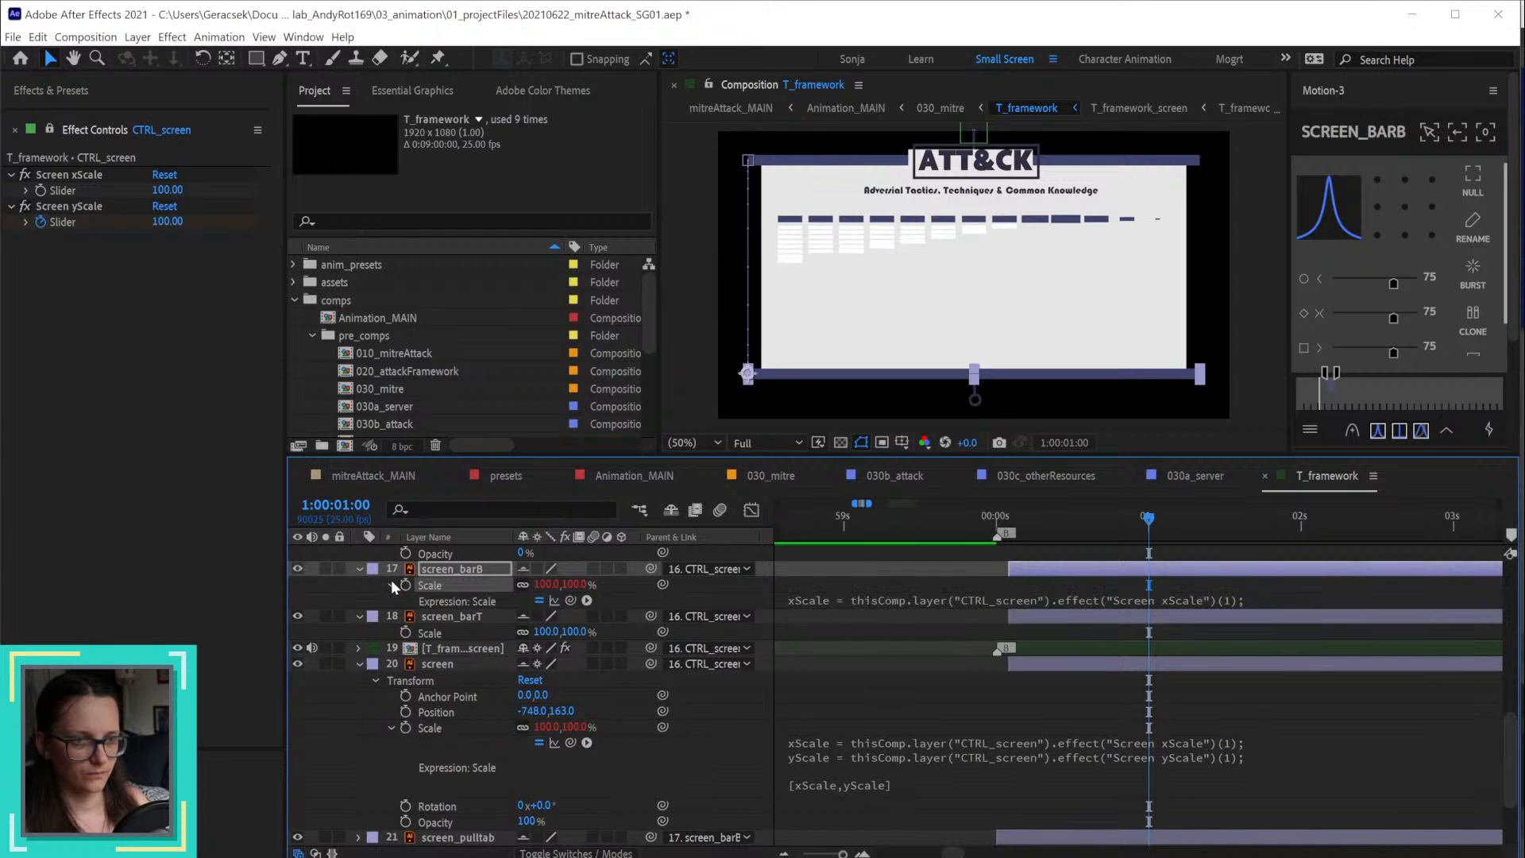
pyautogui.click(935, 605)
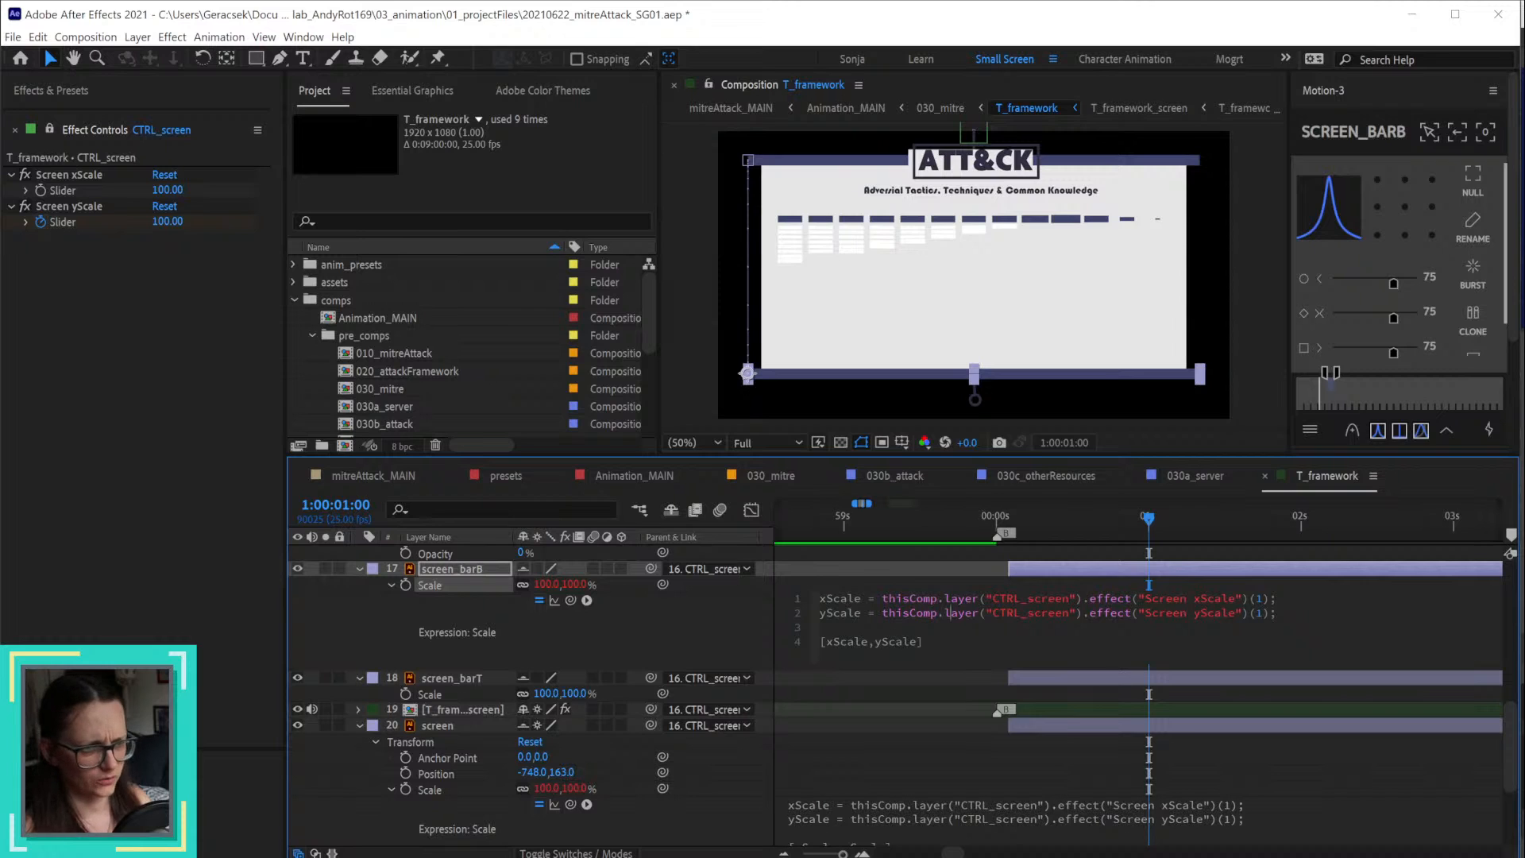
pyautogui.moveTo(1278, 612); pyautogui.dragTo(796, 609)
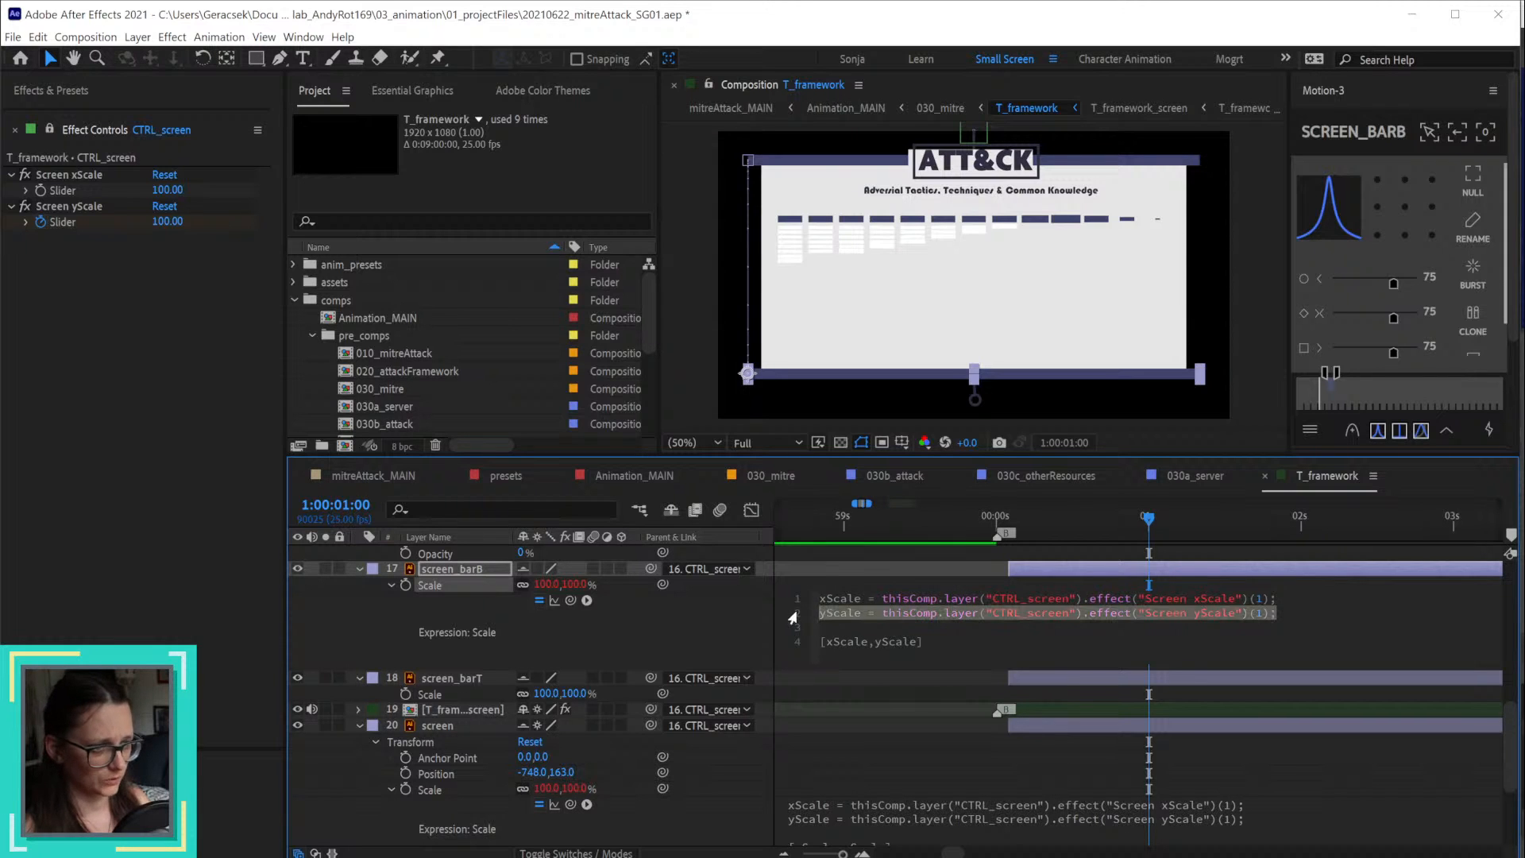
pyautogui.press('BackSpace')
pyautogui.press('BackSpace')
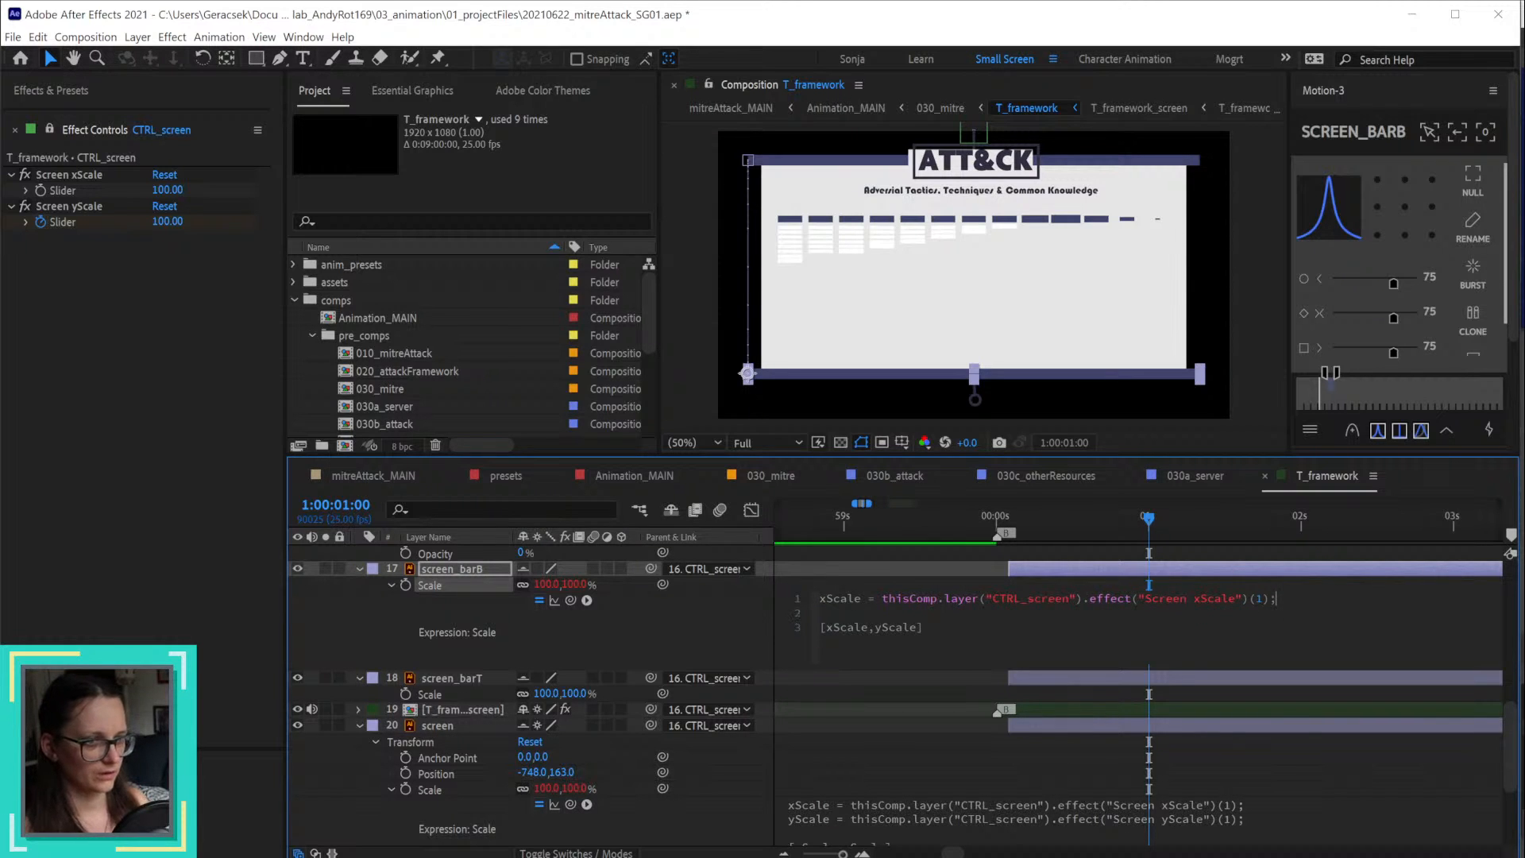
pyautogui.write('value[]')
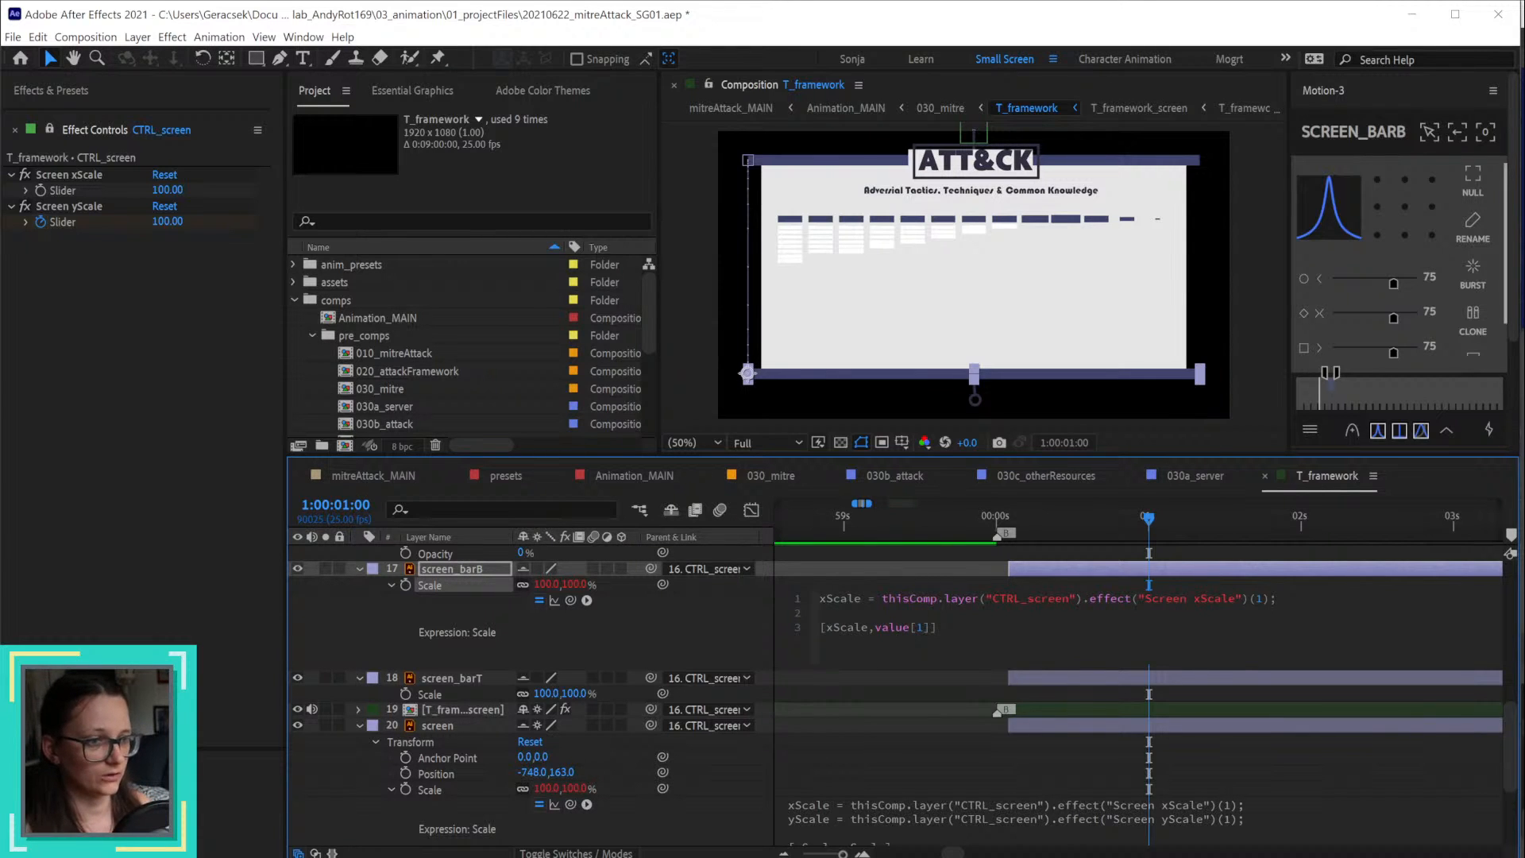
pyautogui.click(712, 640)
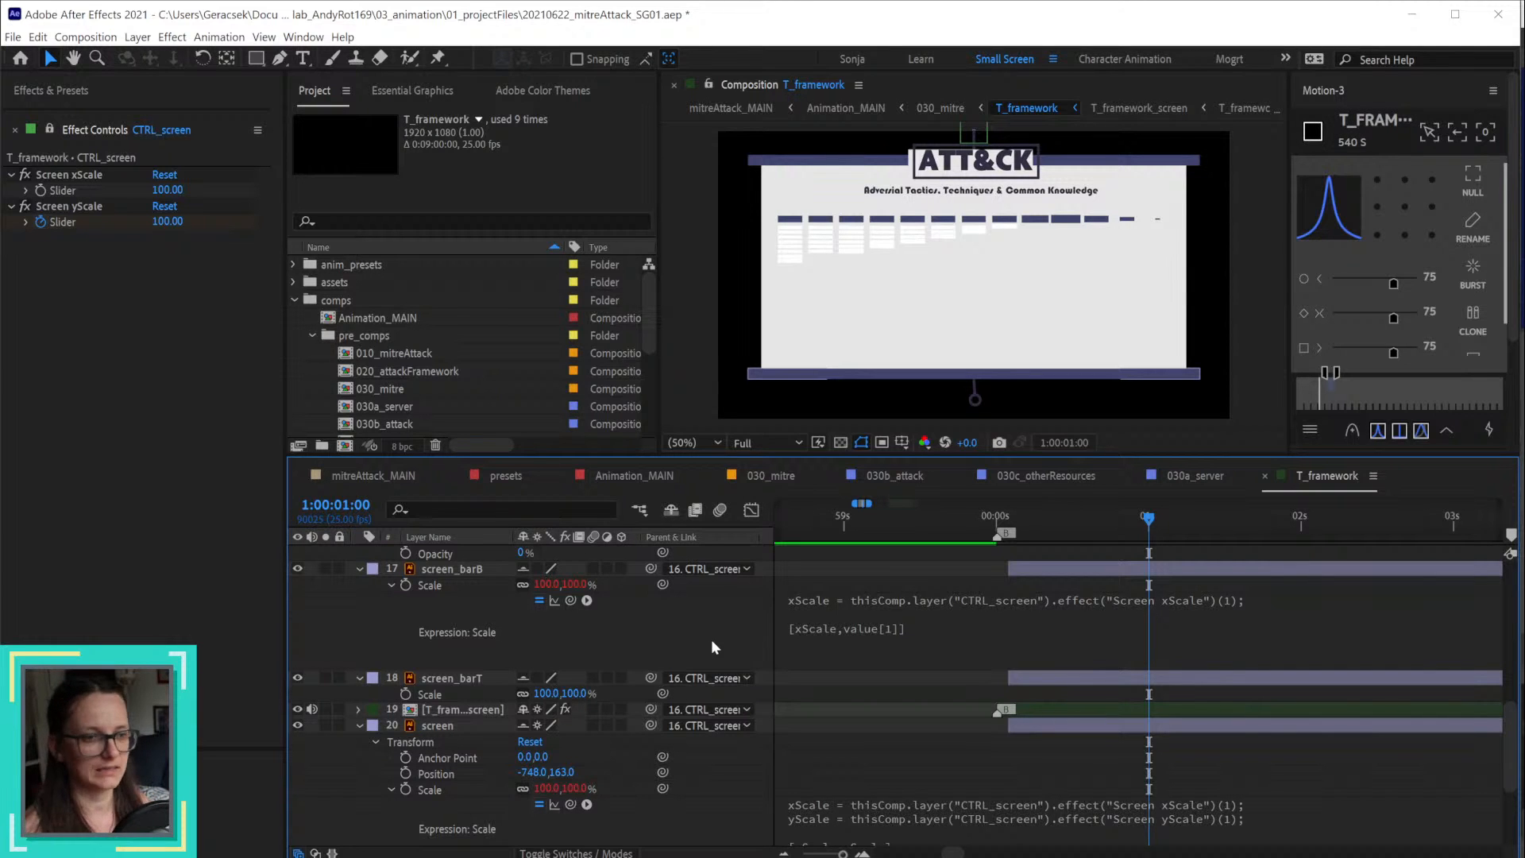
# Step: Try screen_barB's vertical Scale at 204% and 320%, undoing each change
pyautogui.moveTo(566, 585); pyautogui.dragTo(681, 602)
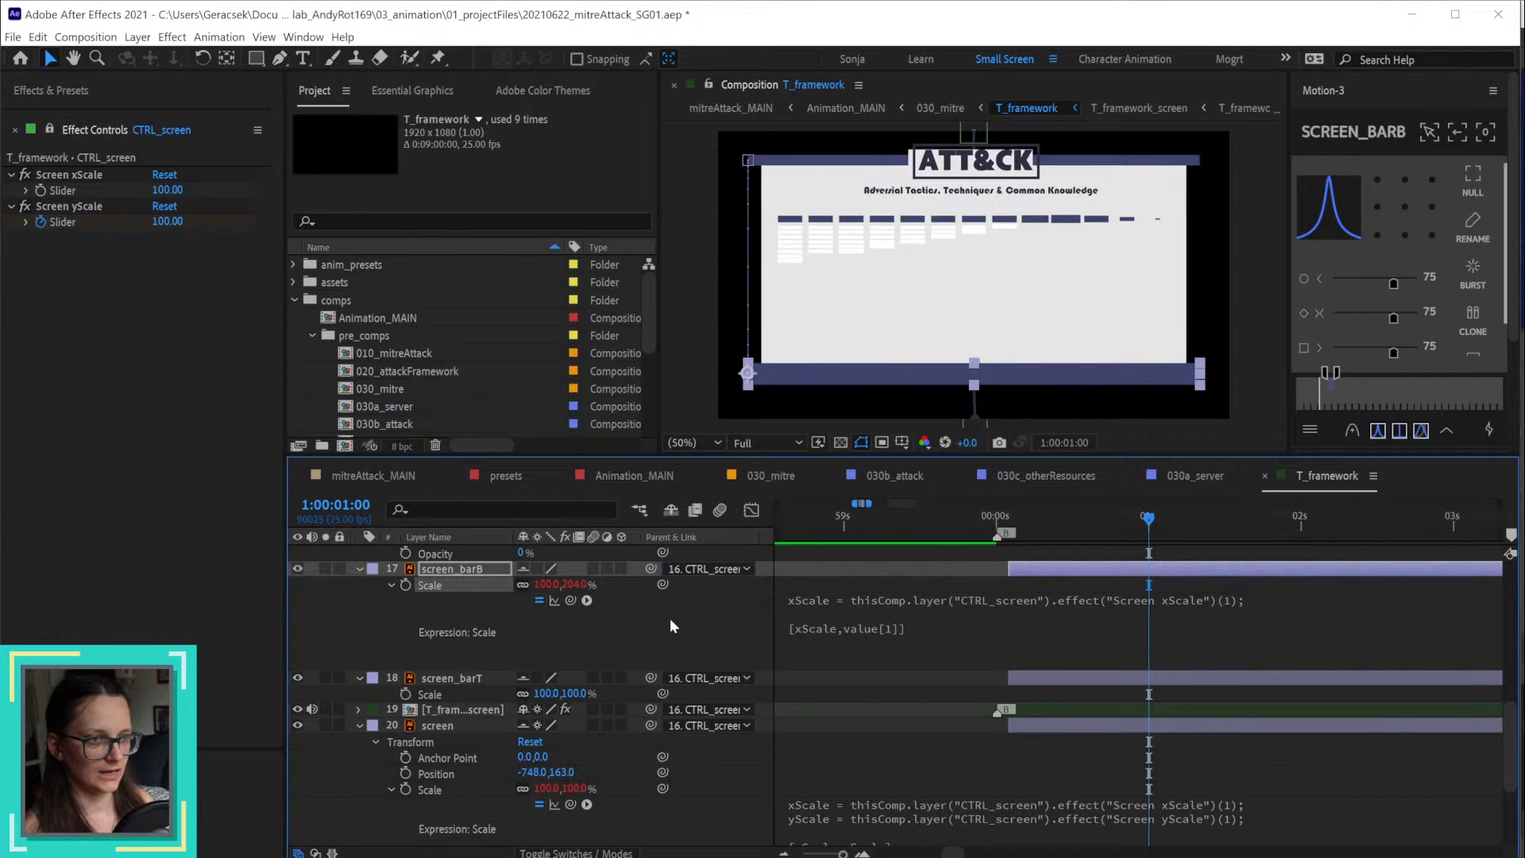
pyautogui.hotkey('ctrl', 'z')
pyautogui.moveTo(577, 585); pyautogui.dragTo(788, 603)
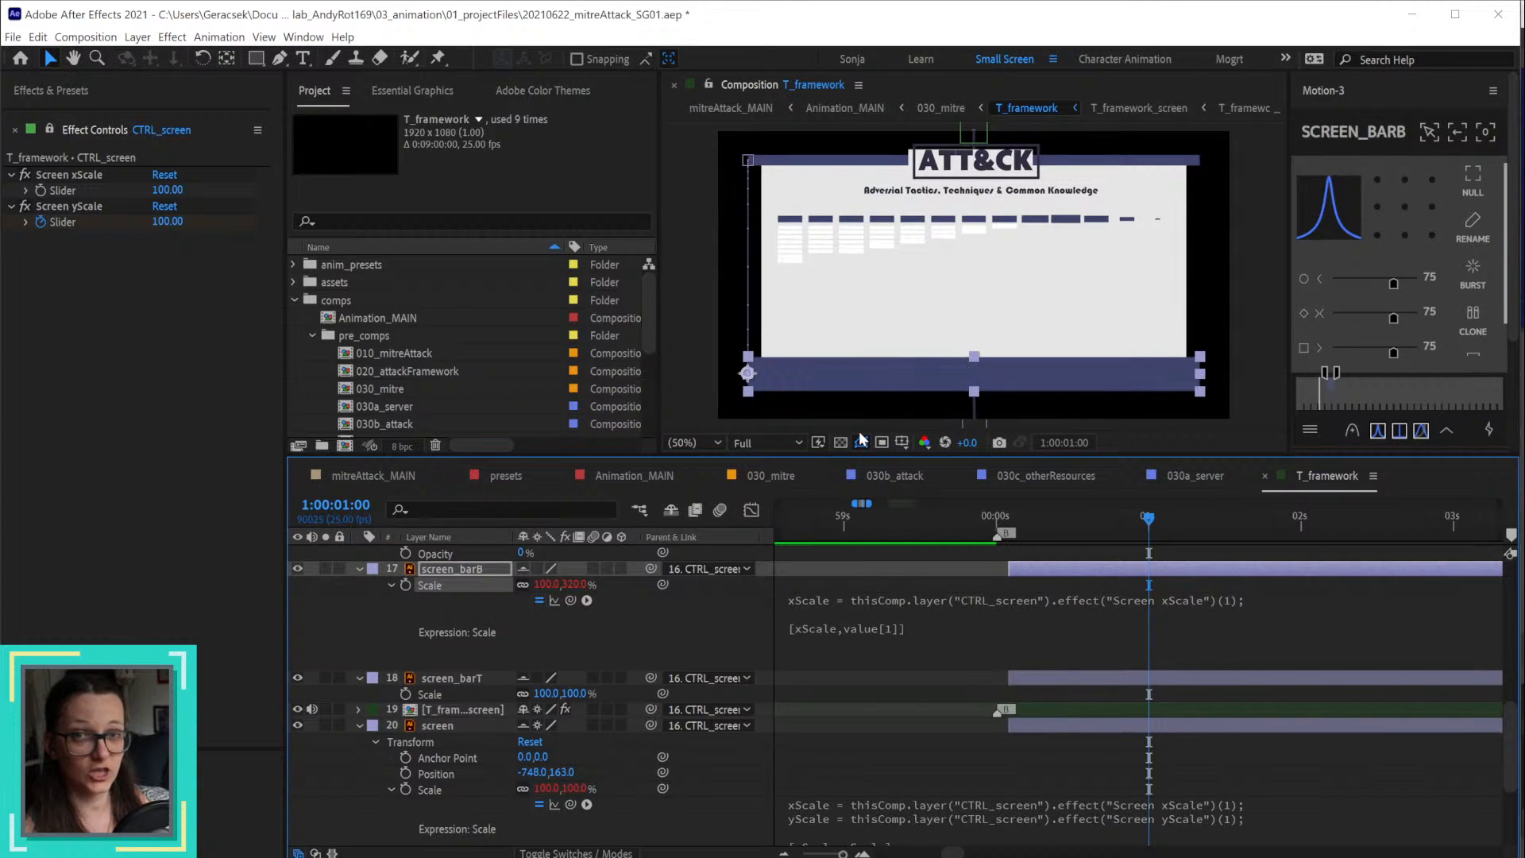
pyautogui.hotkey('ctrl', 'z')
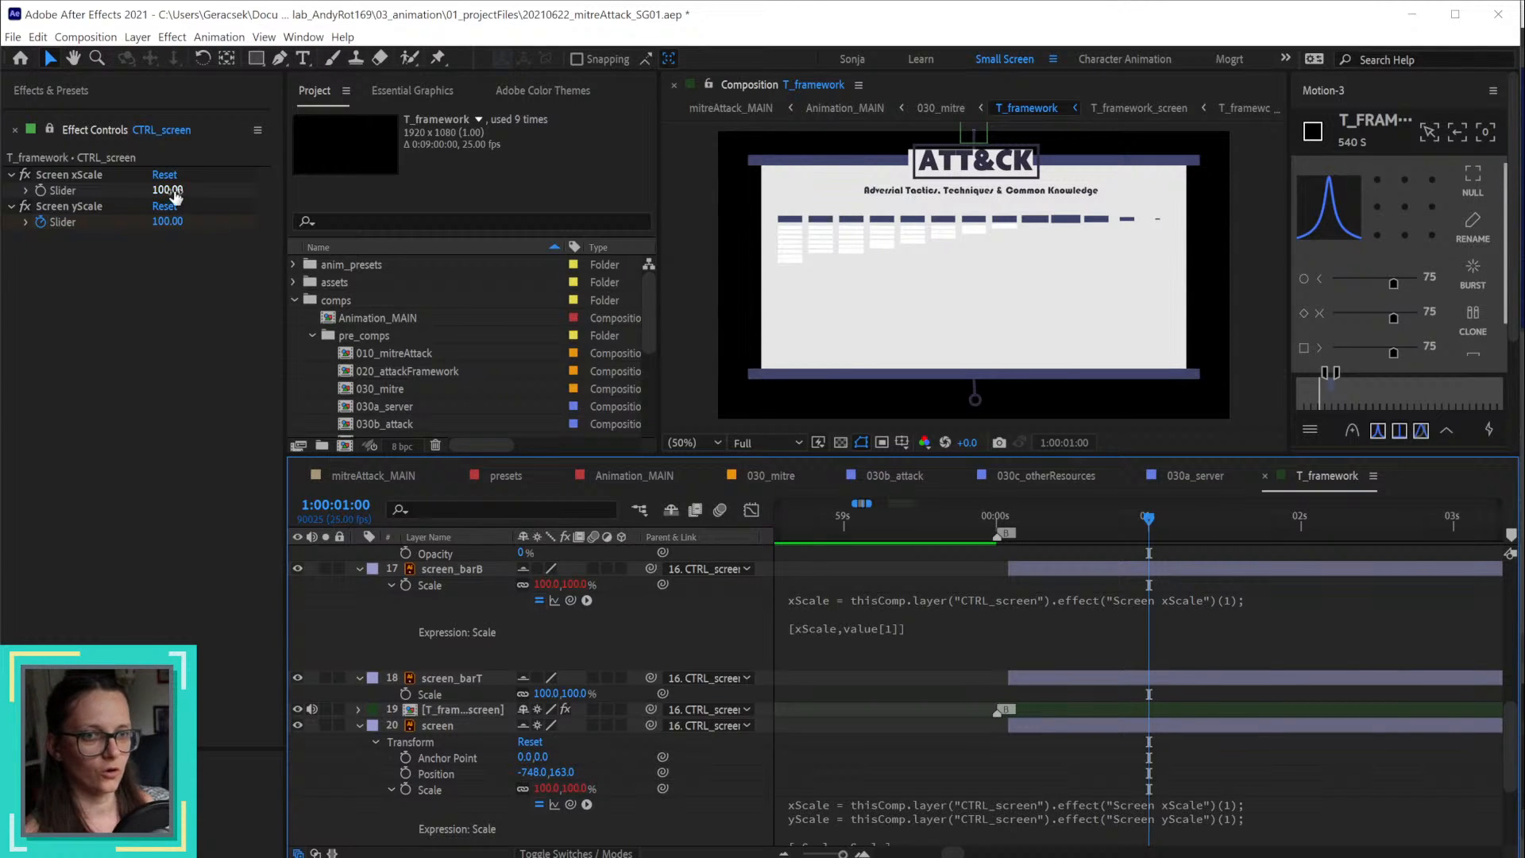
# Step: Test screen_barB's expression with Screen xScale at 24, and undo the slider change
pyautogui.moveTo(170, 191); pyautogui.dragTo(96, 182)
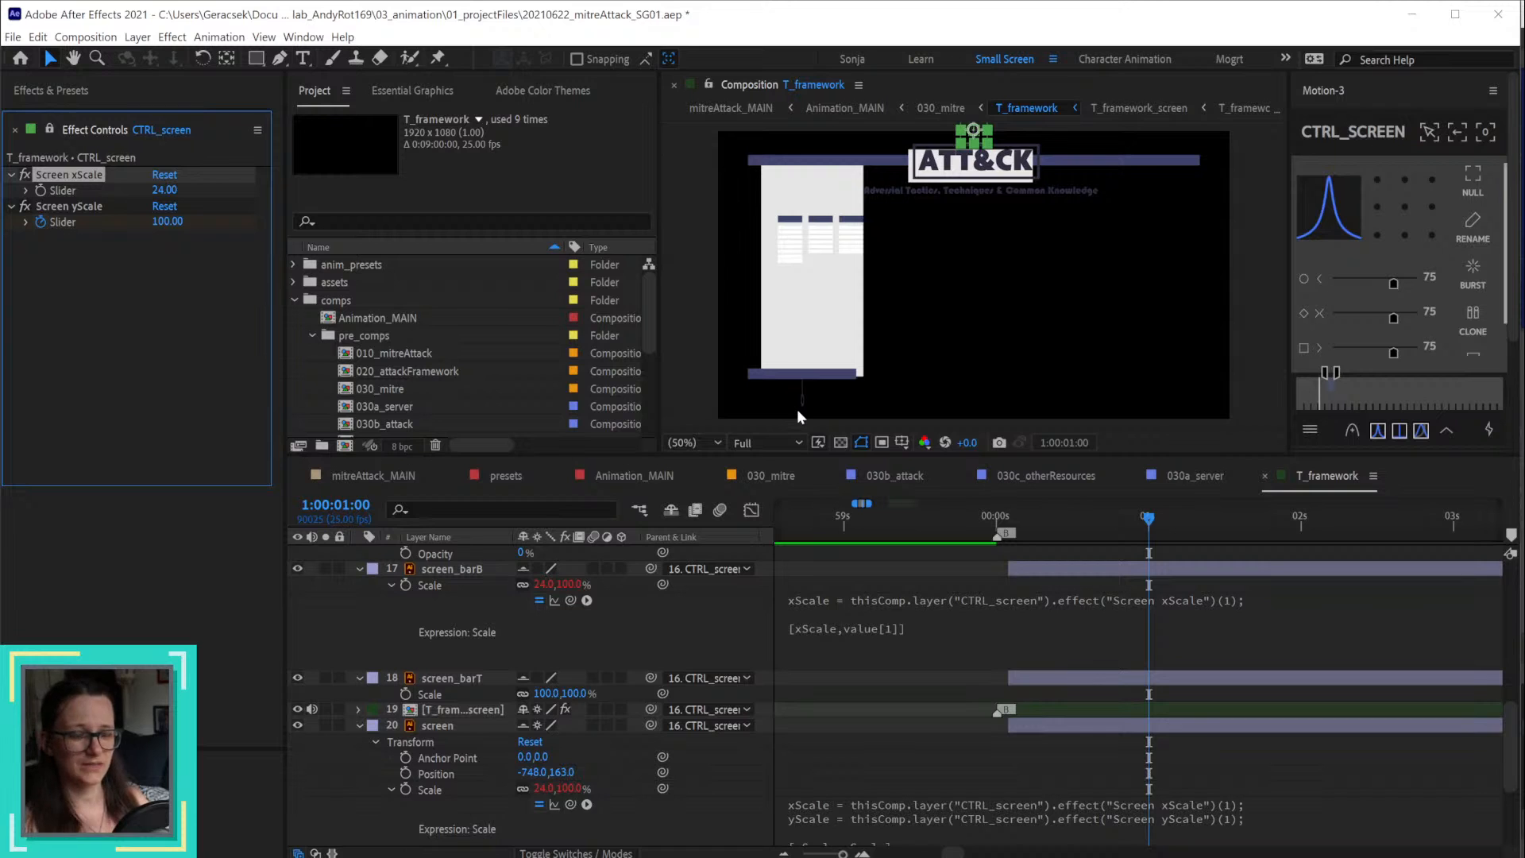
pyautogui.hotkey('ctrl', 'z')
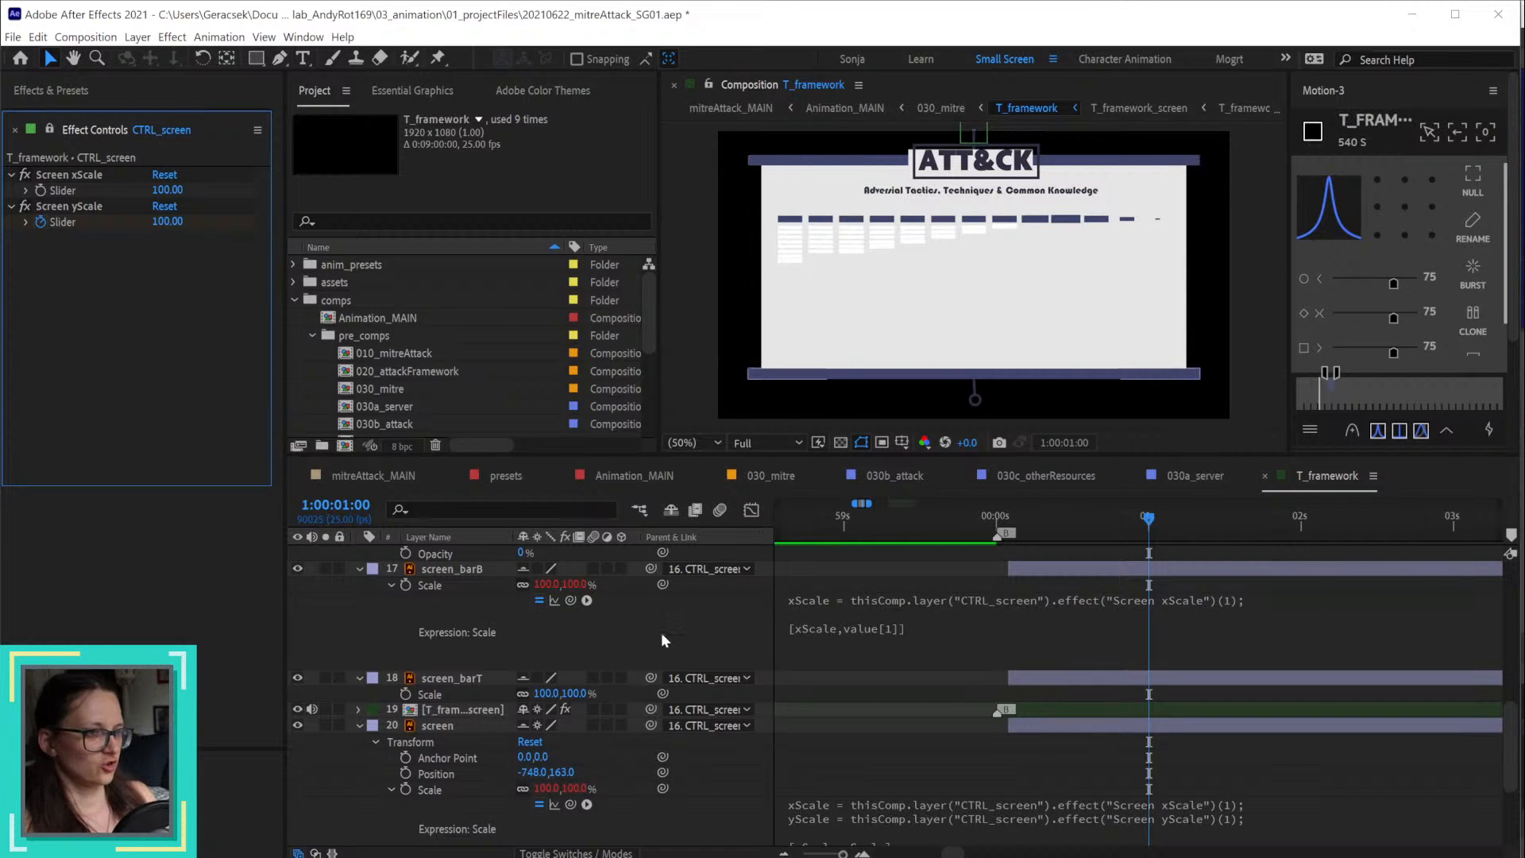
pyautogui.click(669, 639)
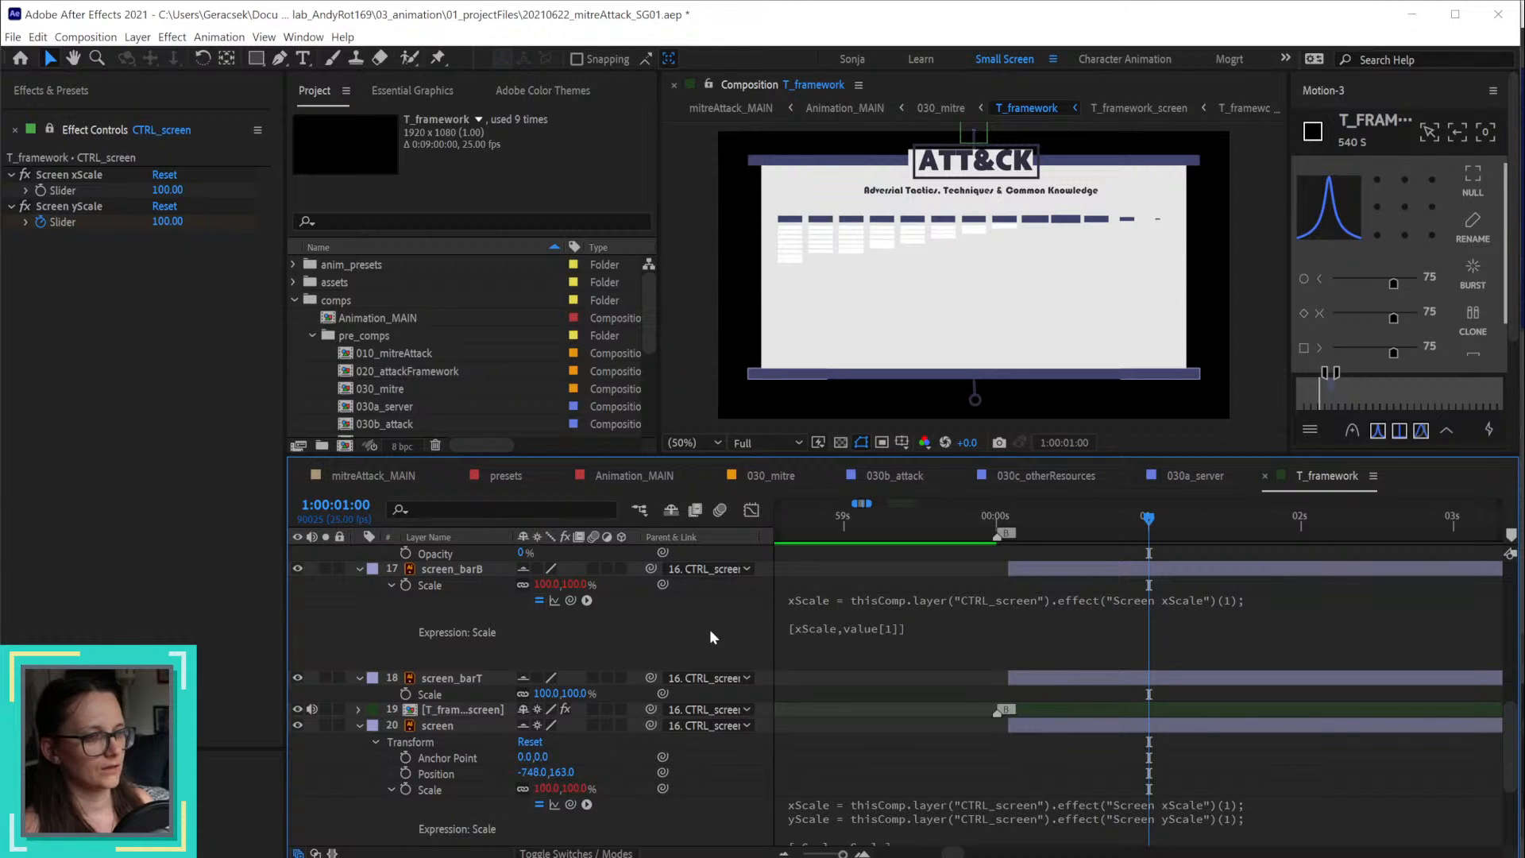
# Step: Copy only the expression from screen_barB's Scale and paste it onto screen_barT's Scale
pyautogui.rightClick(455, 680)
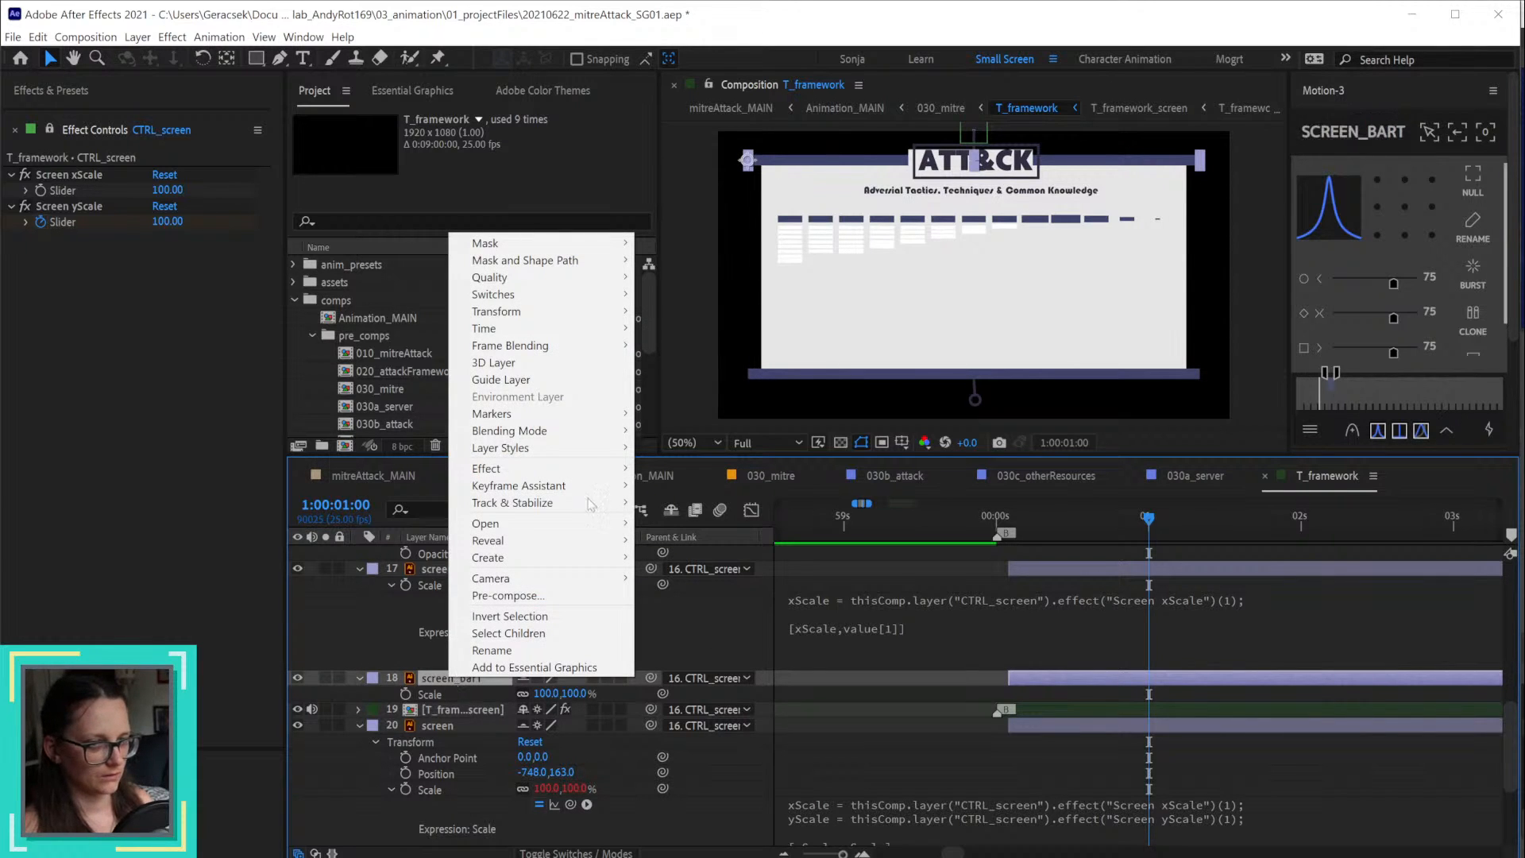
pyautogui.click(751, 604)
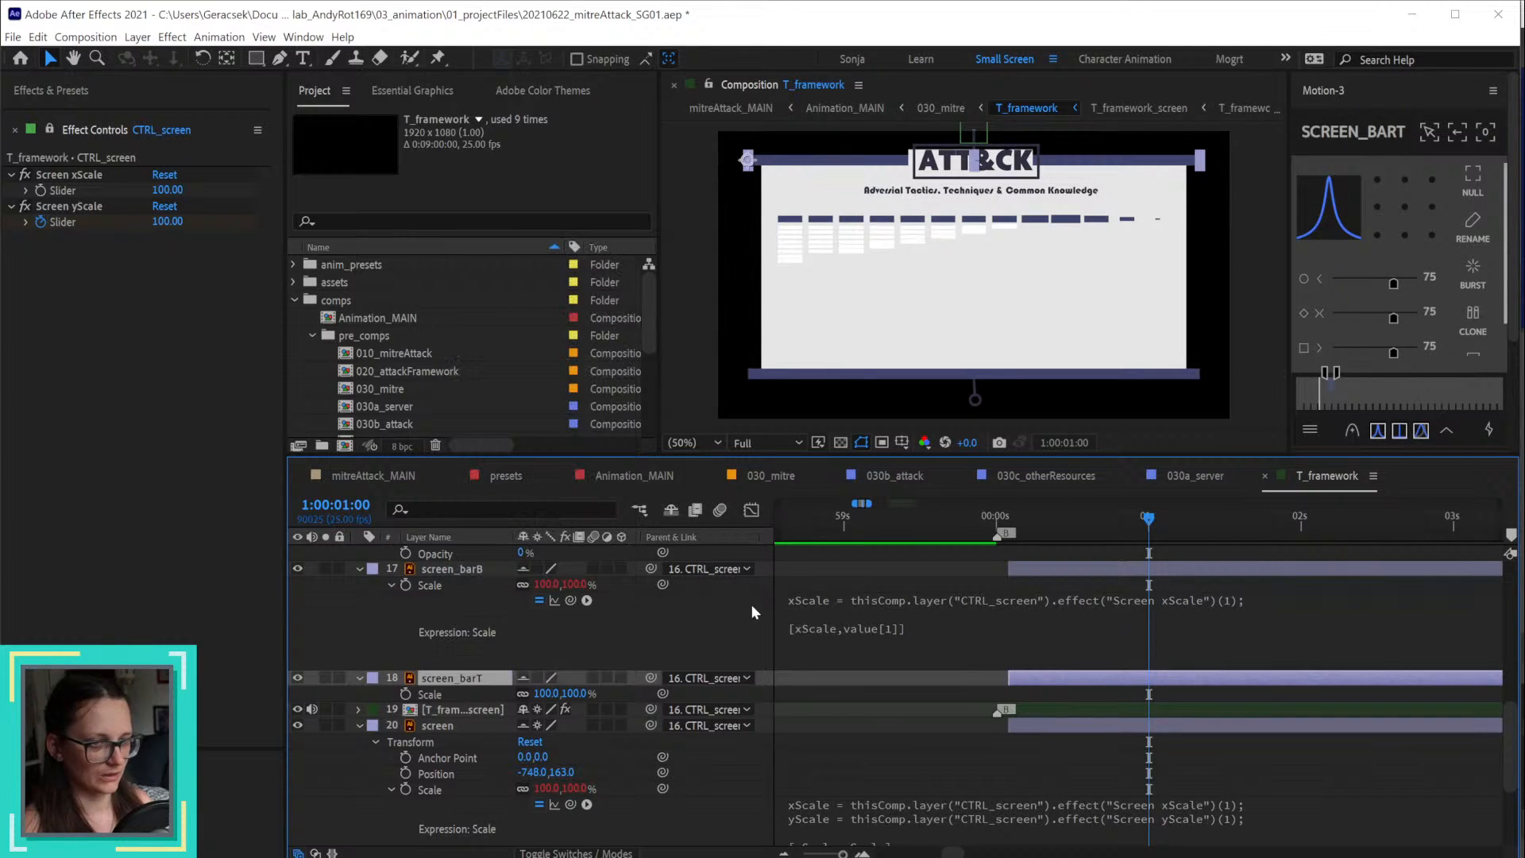
pyautogui.rightClick(459, 589)
pyautogui.click(552, 766)
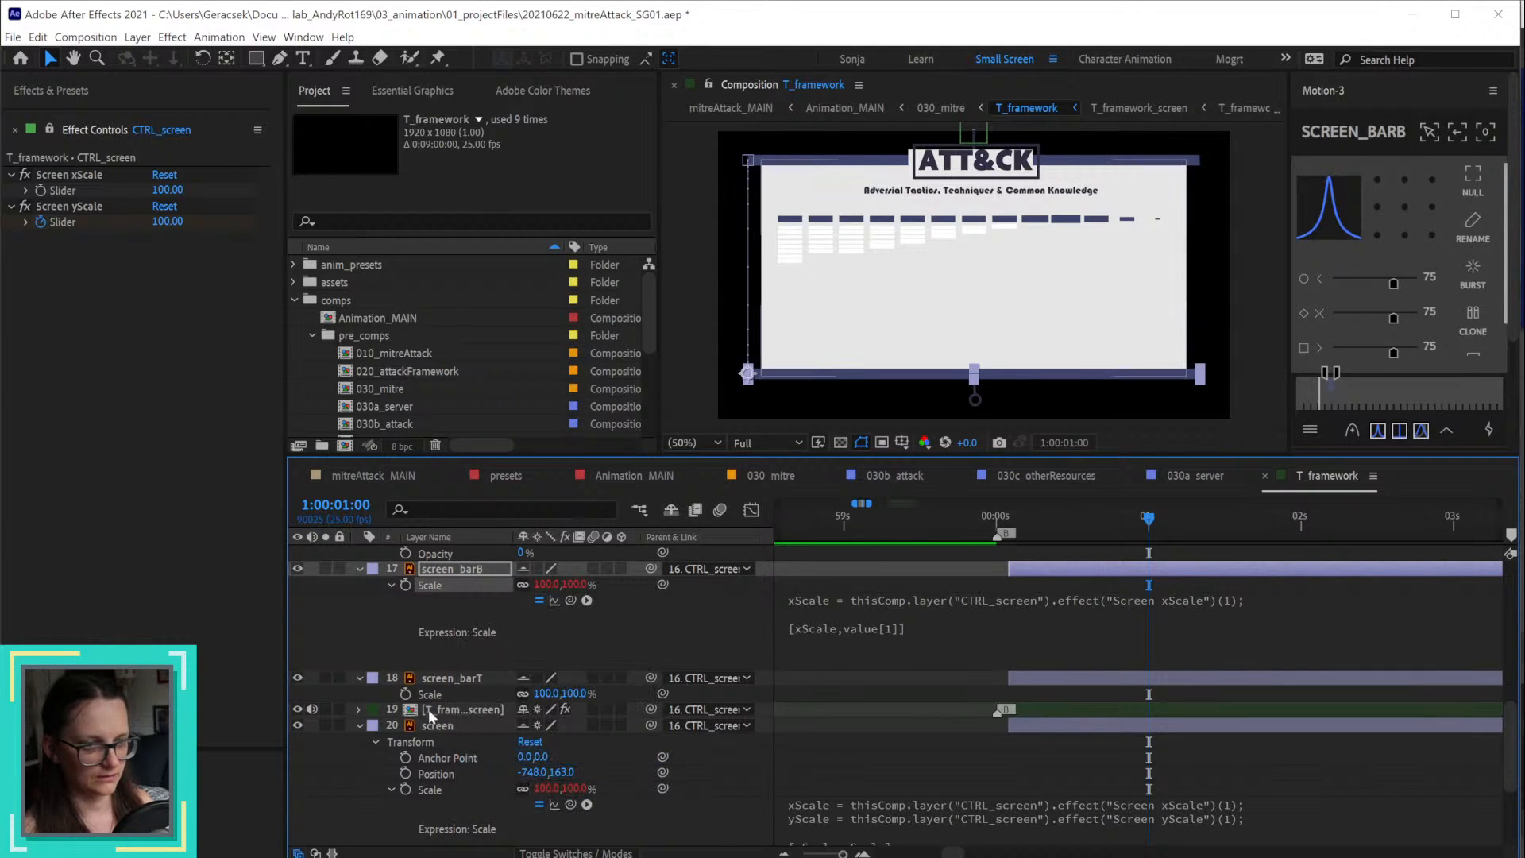
pyautogui.click(439, 698)
pyautogui.hotkey('ctrl', 'v')
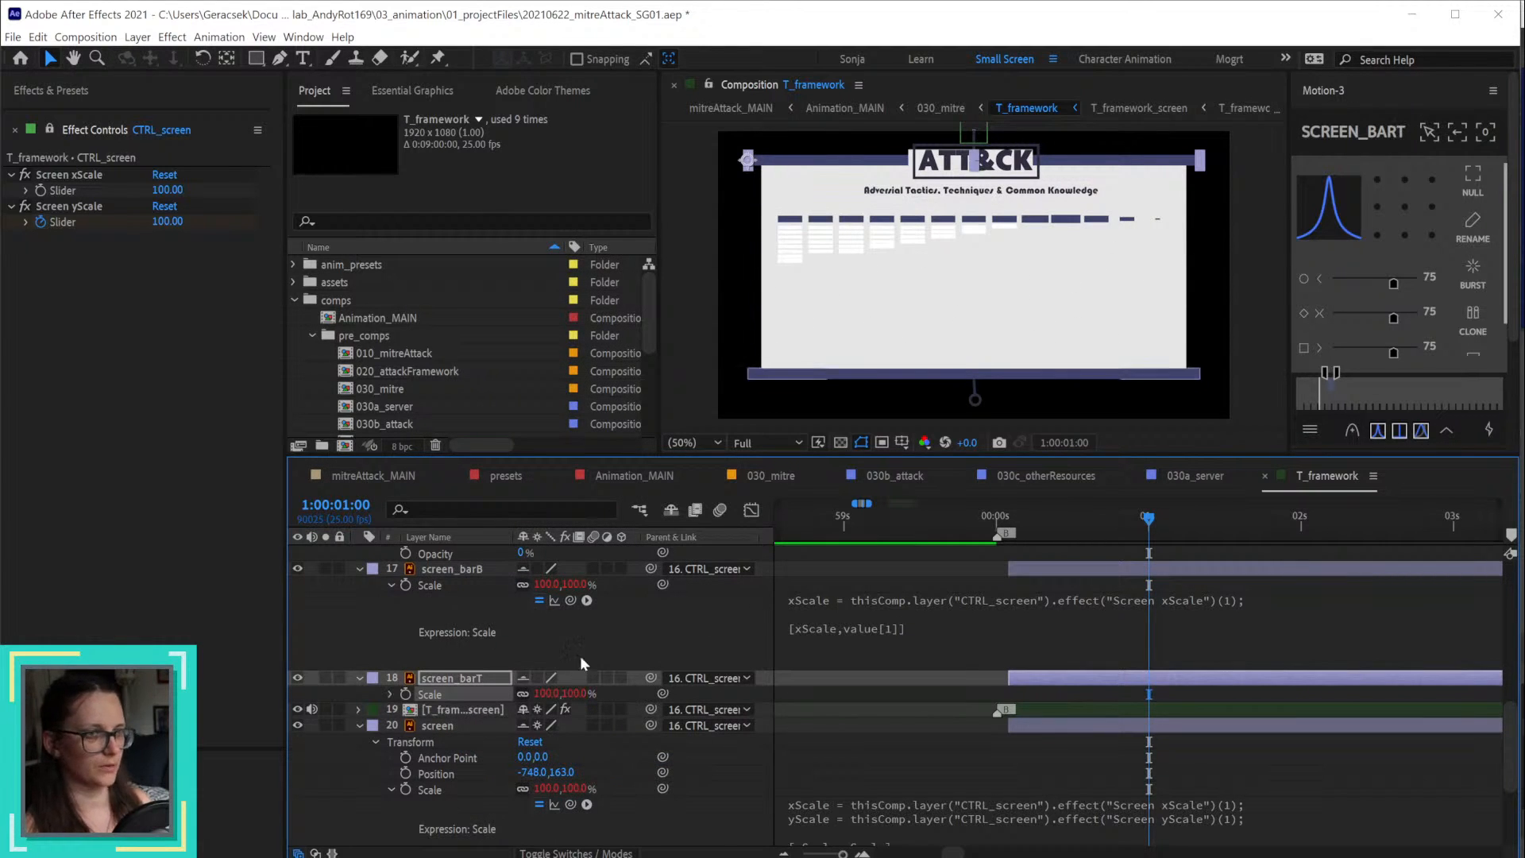
# Step: Check both bars with Screen xScale at 22, and undo the slider change
pyautogui.click(651, 630)
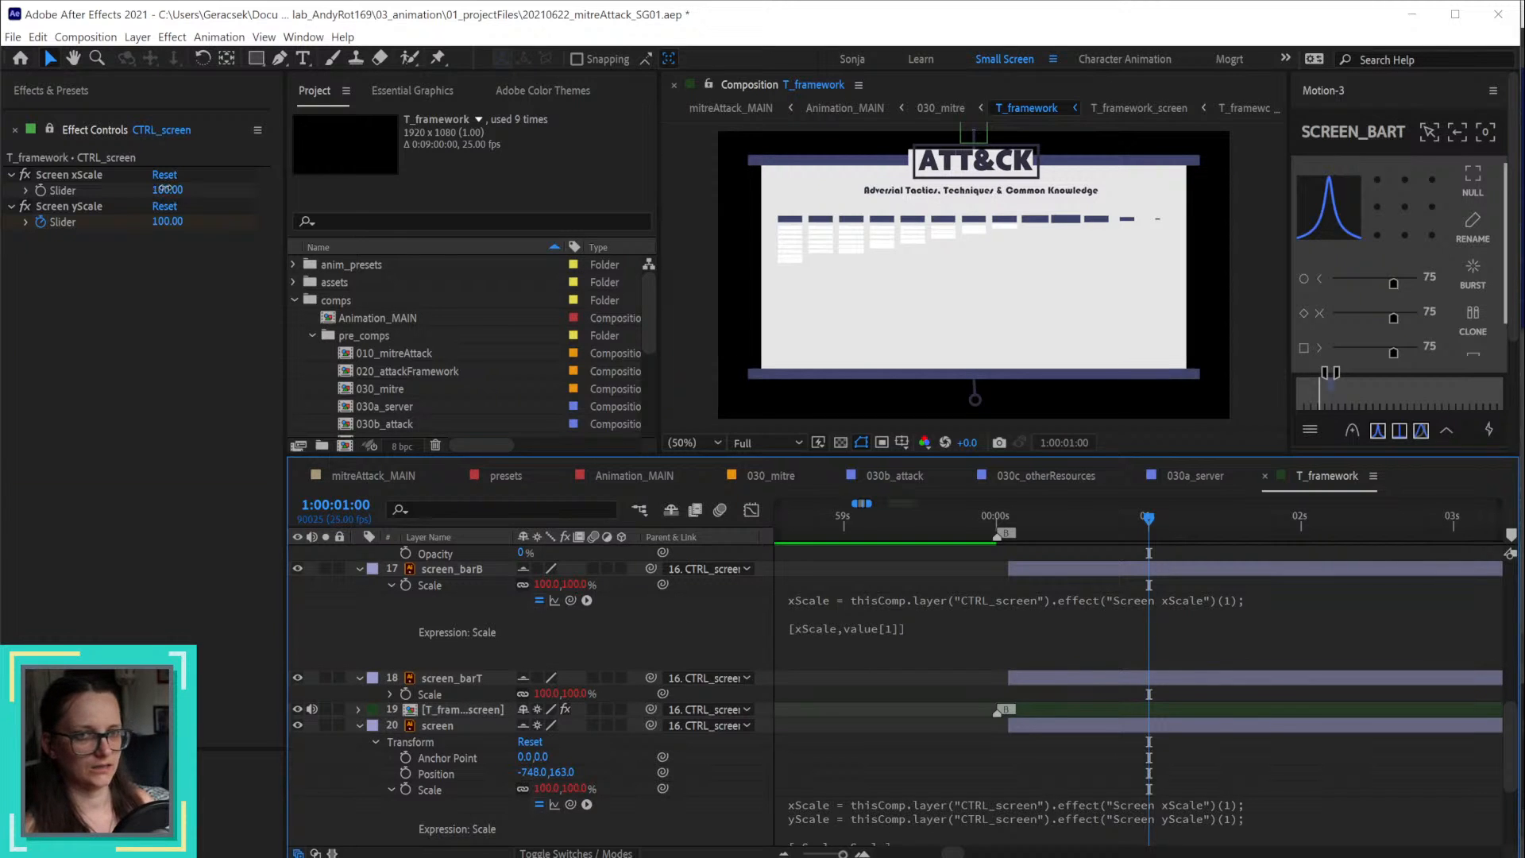
pyautogui.moveTo(165, 190); pyautogui.dragTo(98, 189)
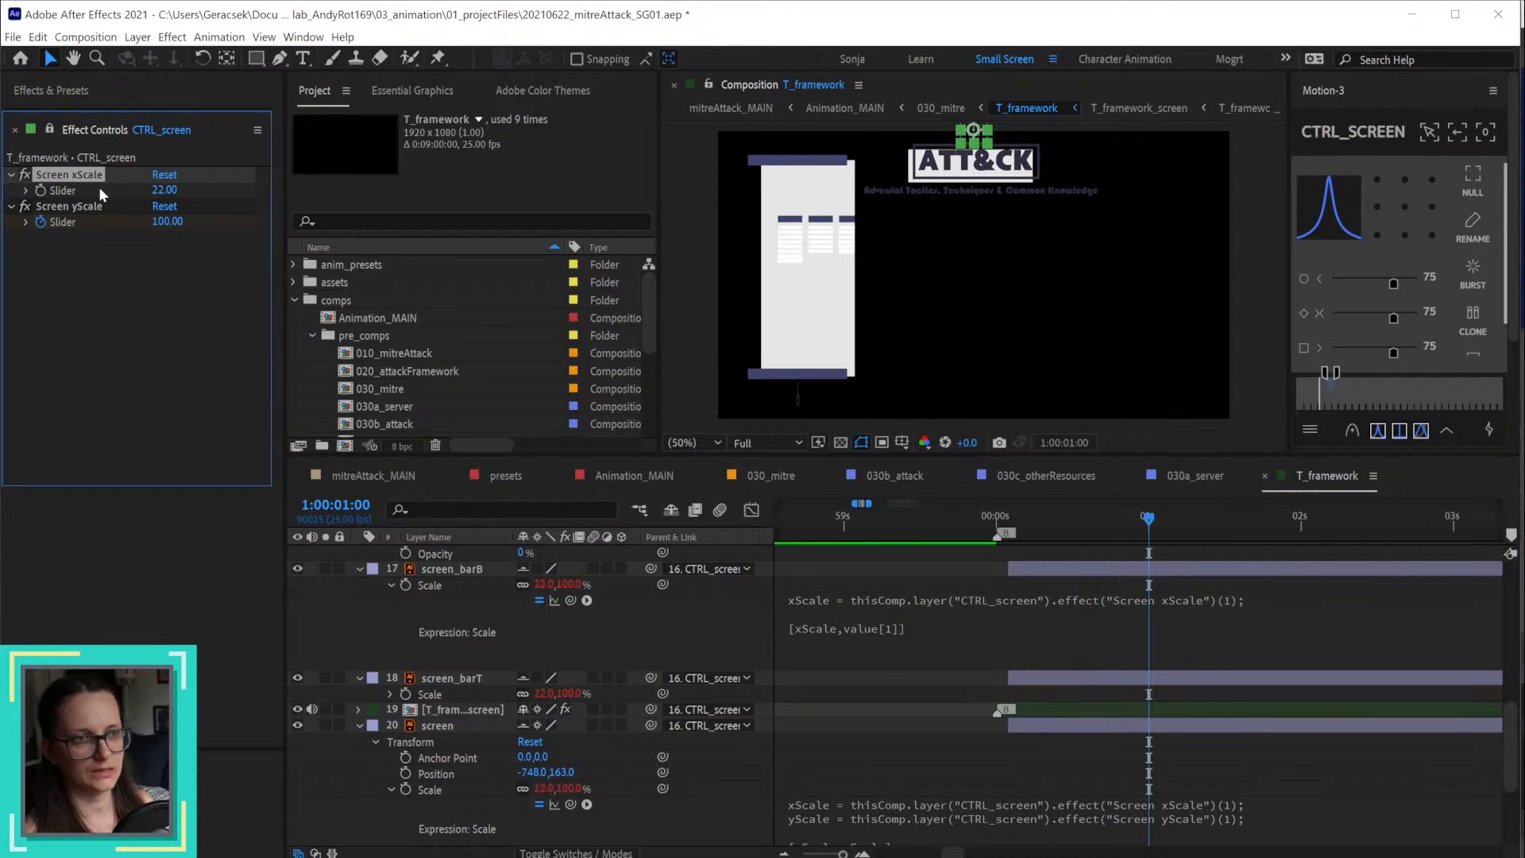
pyautogui.hotkey('ctrl', 'z')
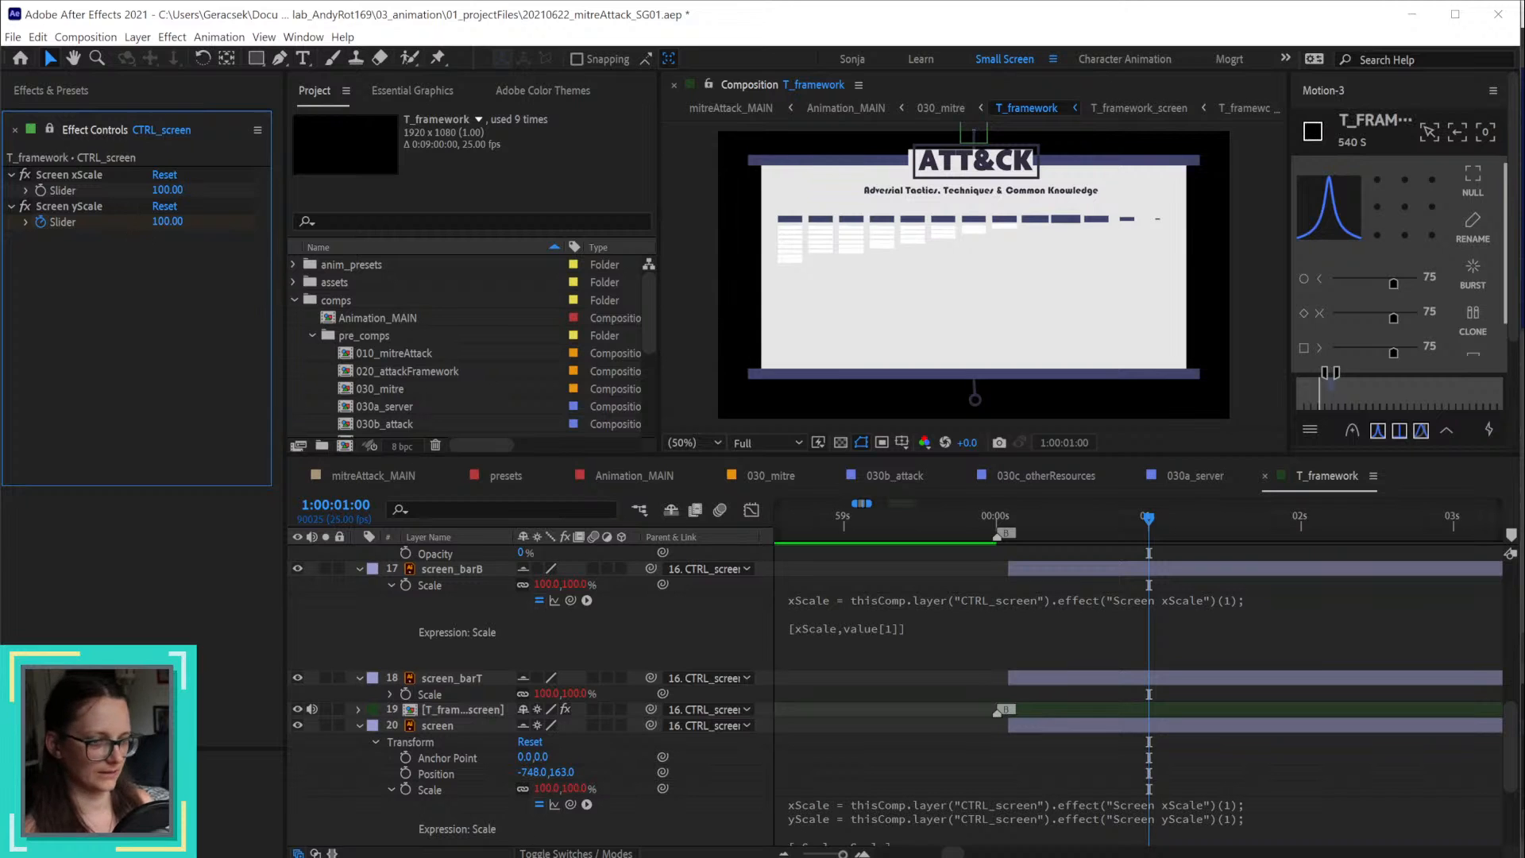
# Step: Reveal screen_barT's layer source in File Explorer and hide the navigation pane there
pyautogui.rightClick(463, 678)
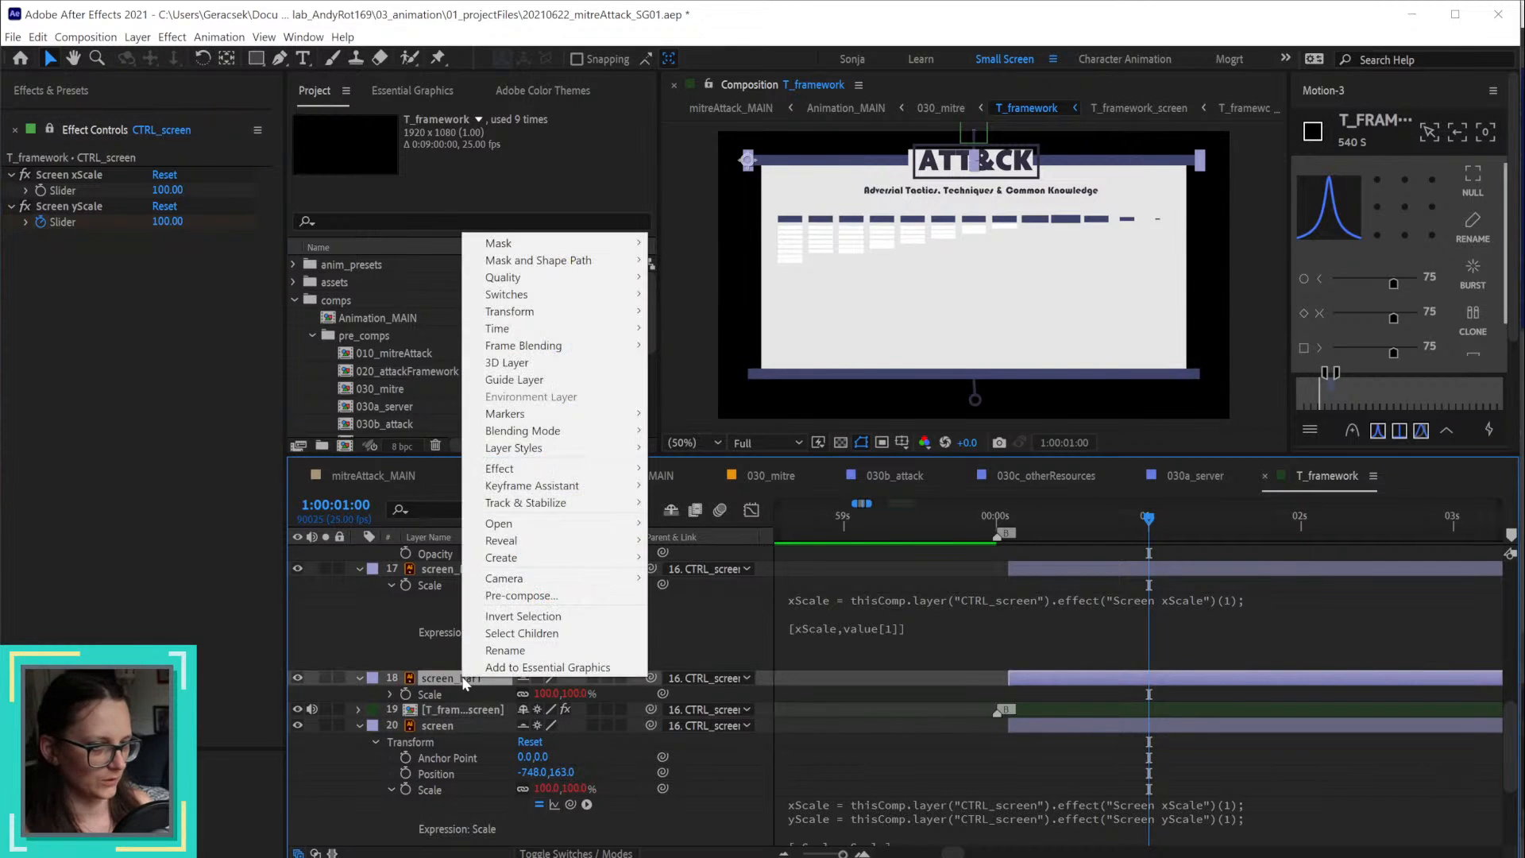
pyautogui.moveTo(561, 546)
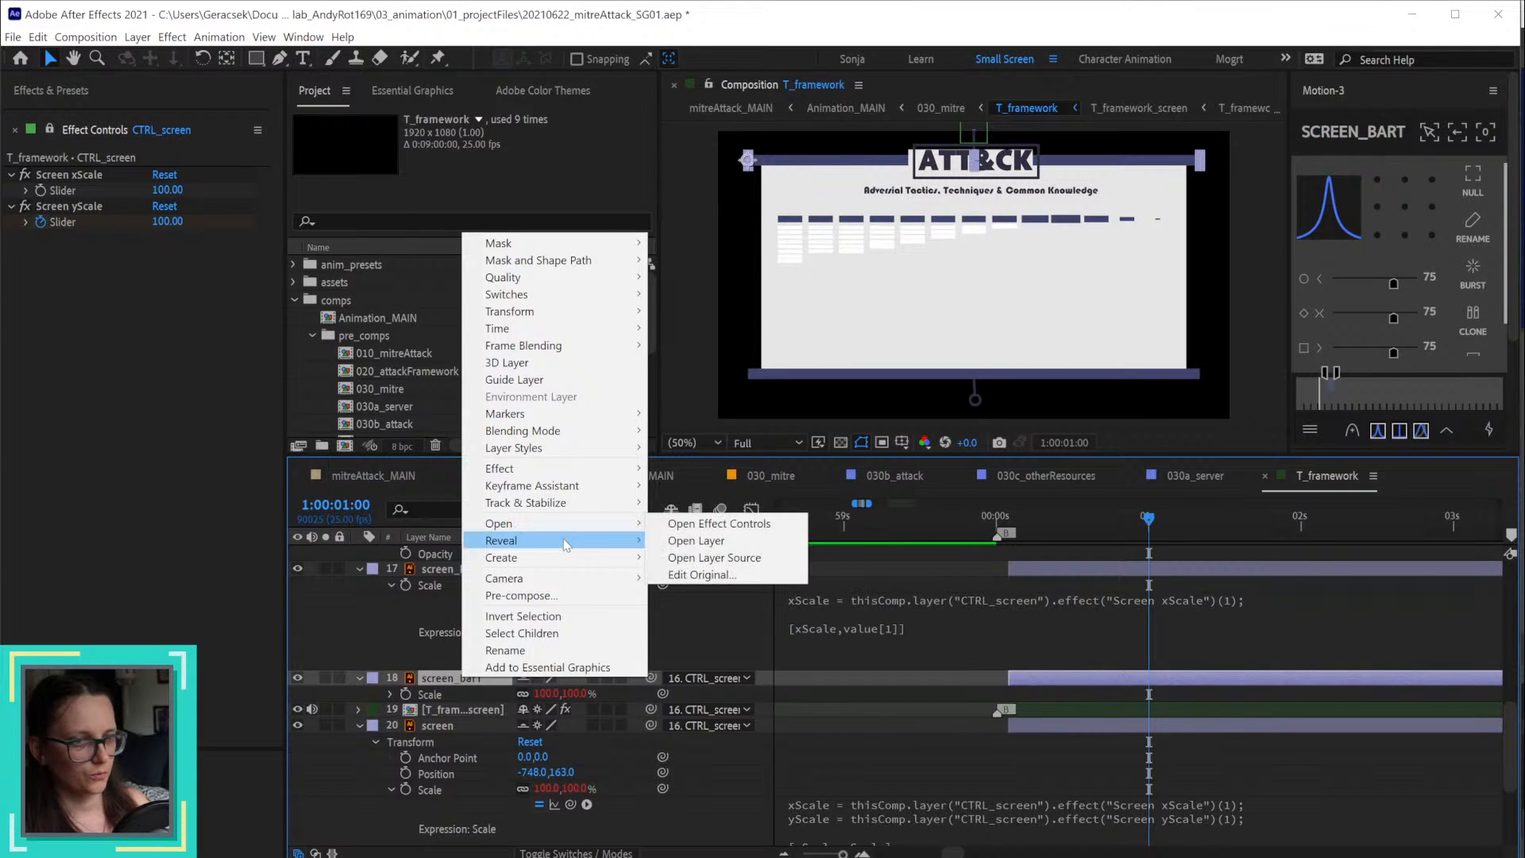
pyautogui.click(724, 544)
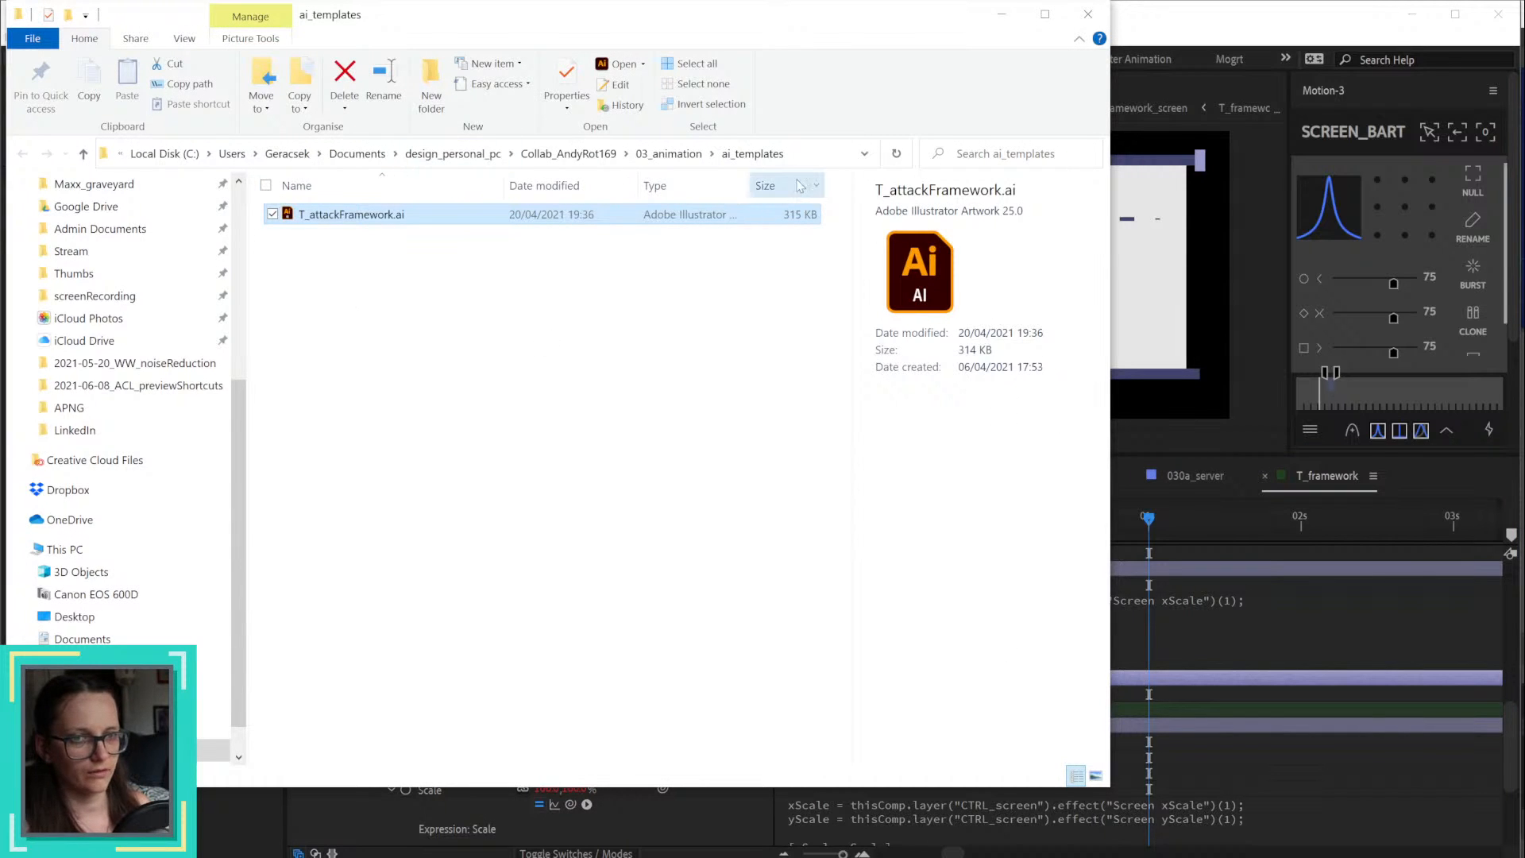
pyautogui.click(184, 38)
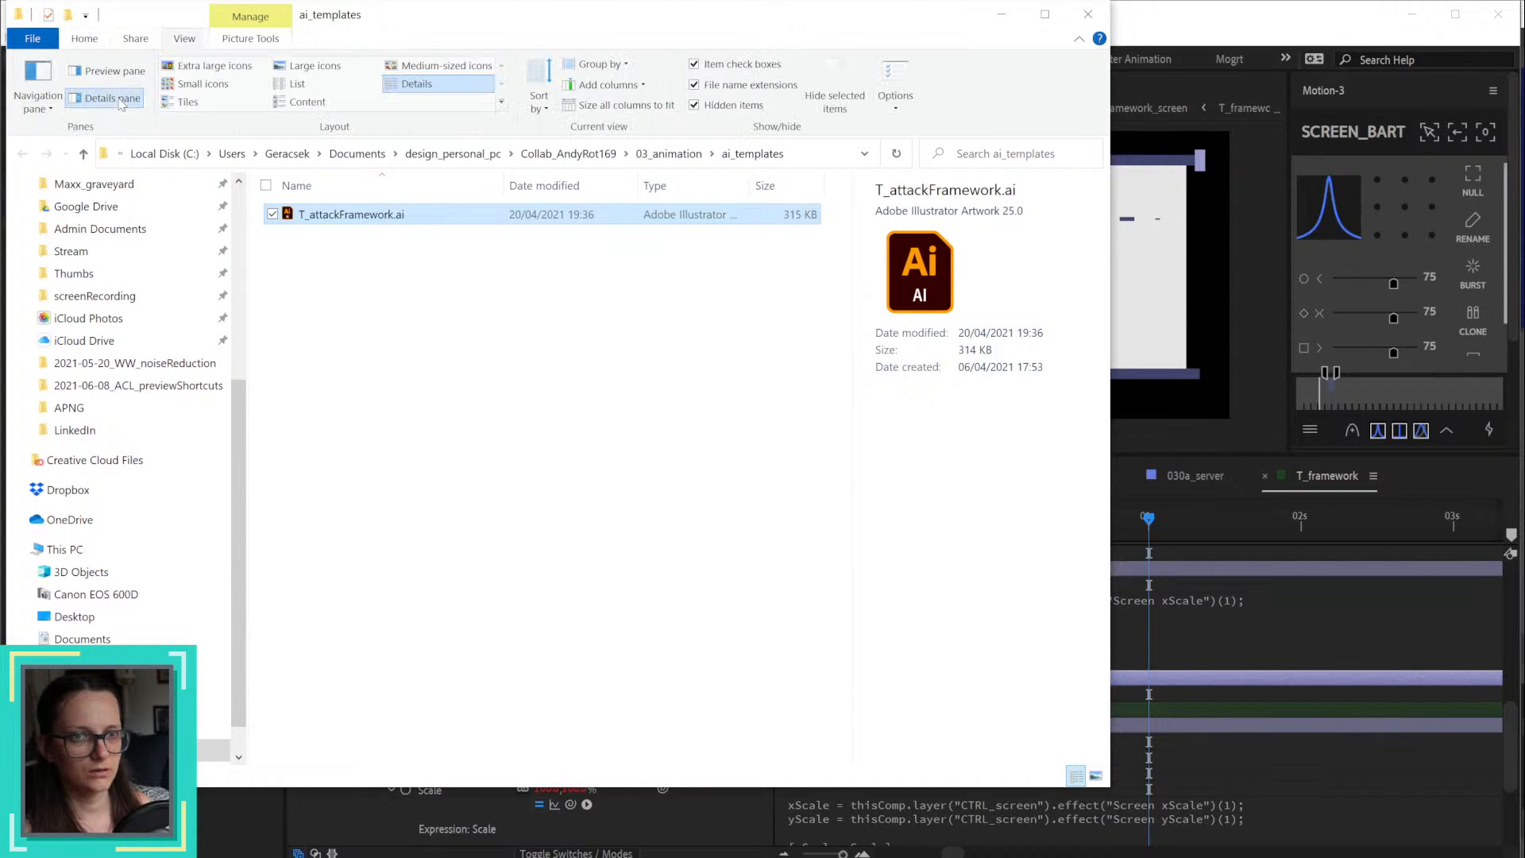
pyautogui.click(45, 97)
pyautogui.click(53, 126)
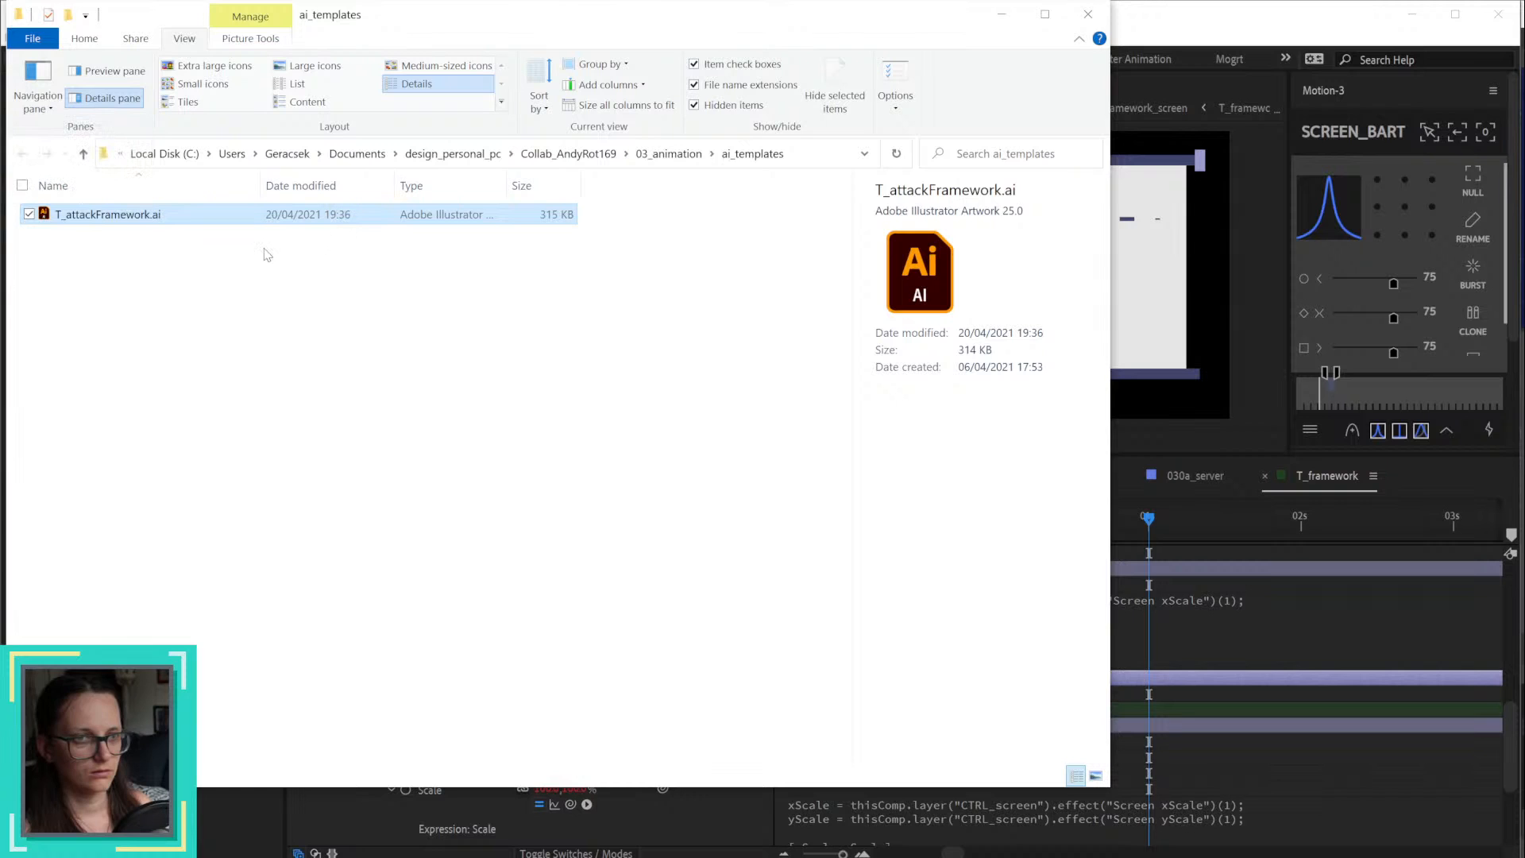
# Step: Open T_attackFramework.ai in Illustrator and select the grey screen rectangle behind the diagram
pyautogui.doubleClick(131, 215)
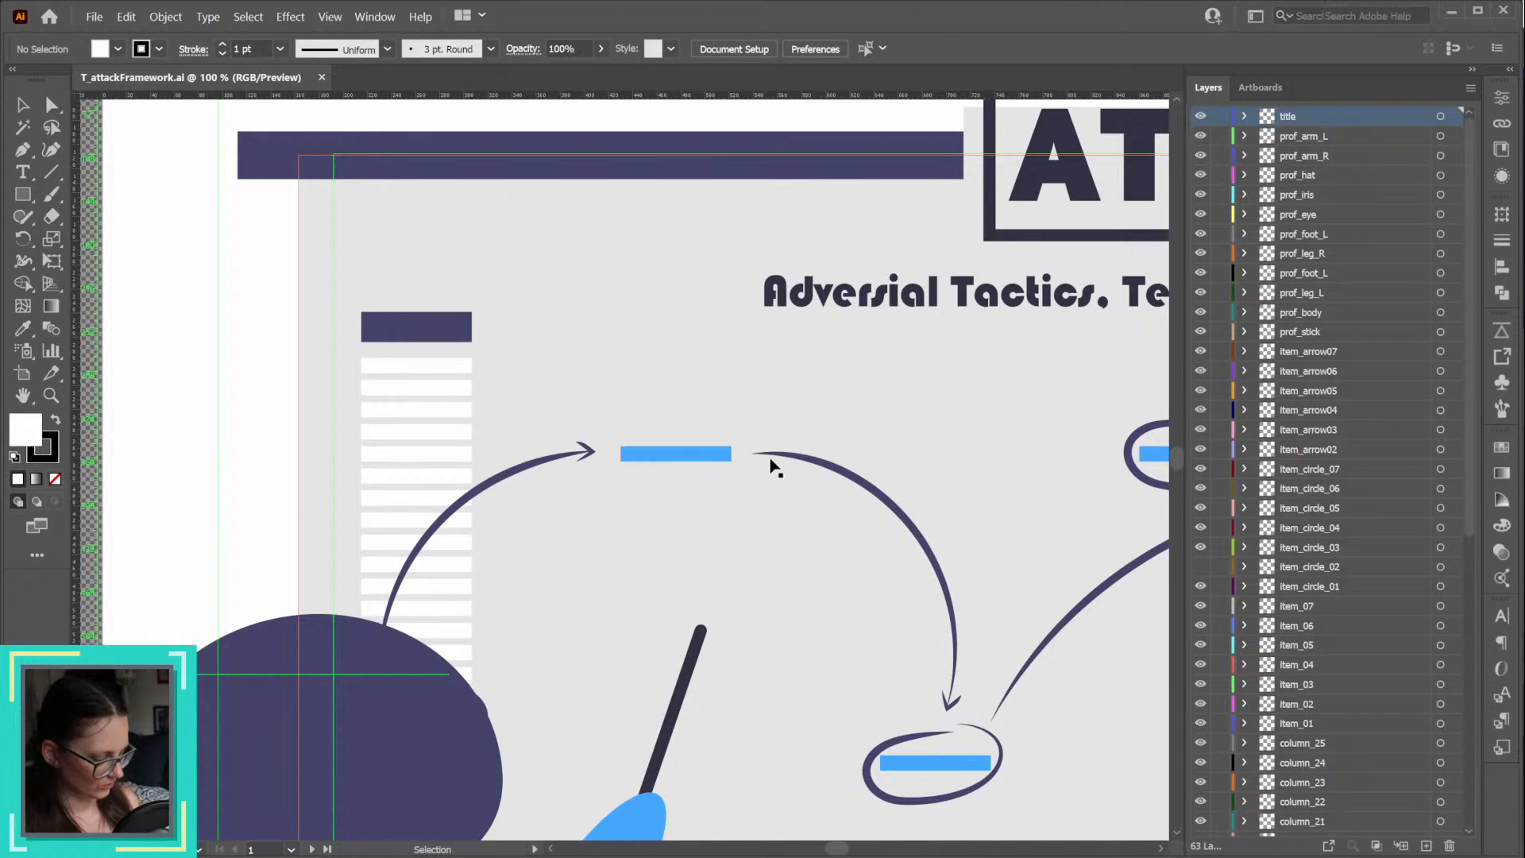
pyautogui.press('a')
pyautogui.click(842, 423)
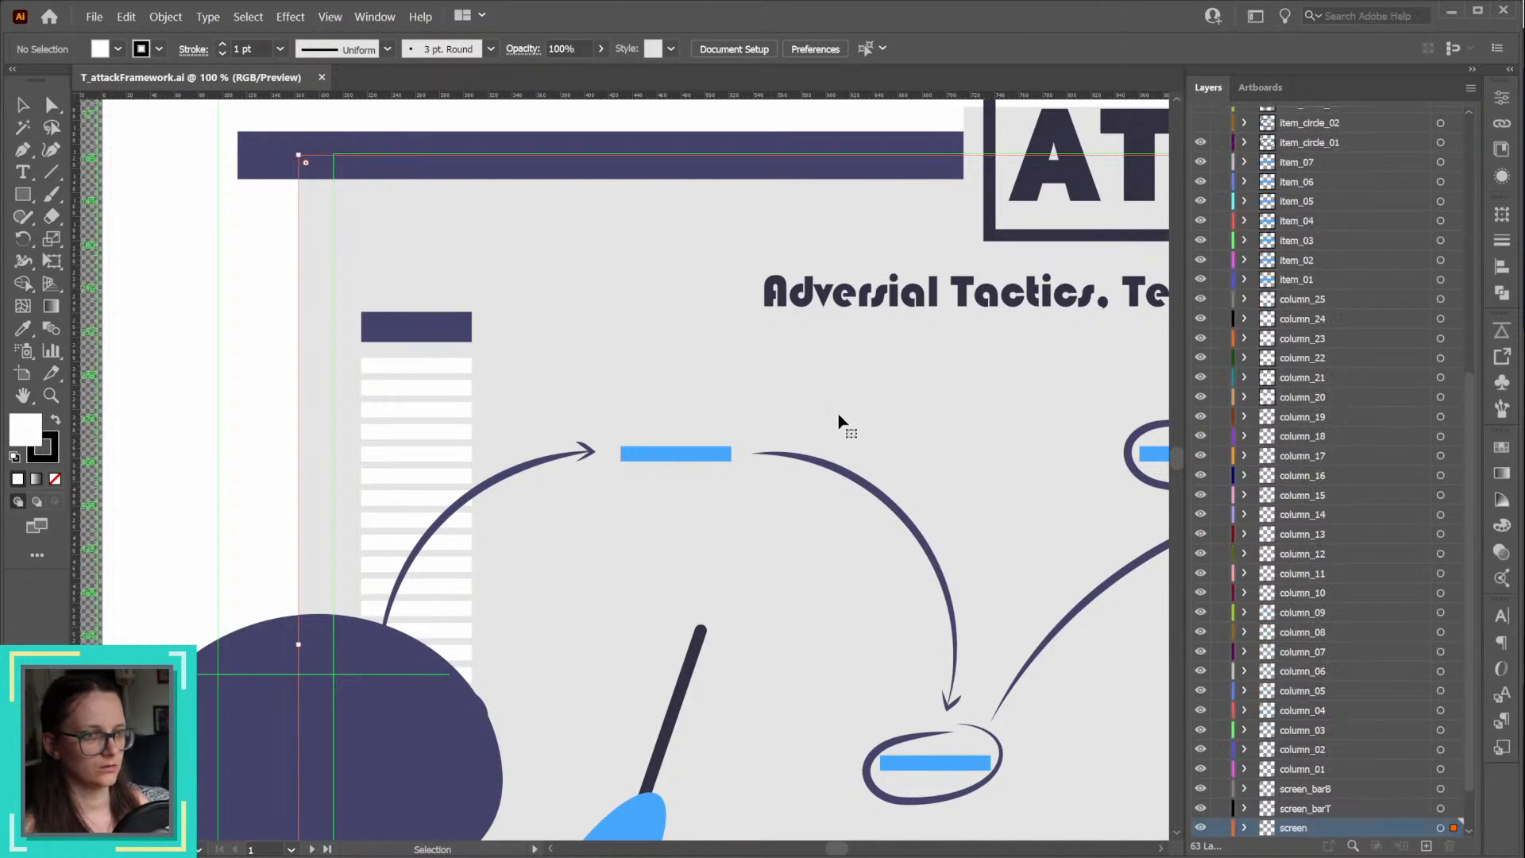
pyautogui.hotkey('ctrl', '0')
pyautogui.press('v')
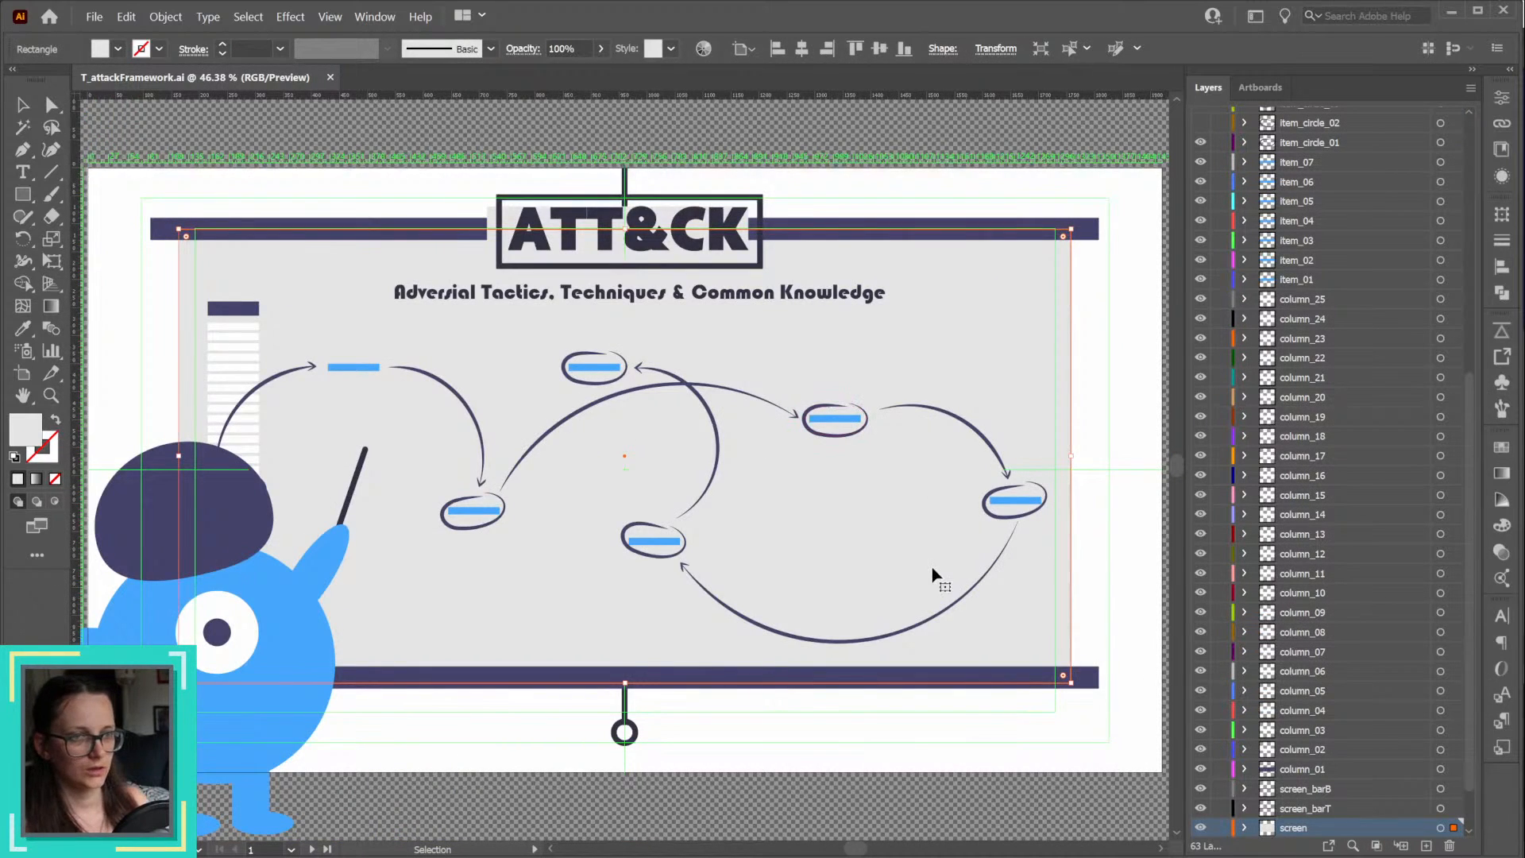
pyautogui.keyDown('alt'); pyautogui.scroll(-1, 936, 578); pyautogui.keyUp('alt')
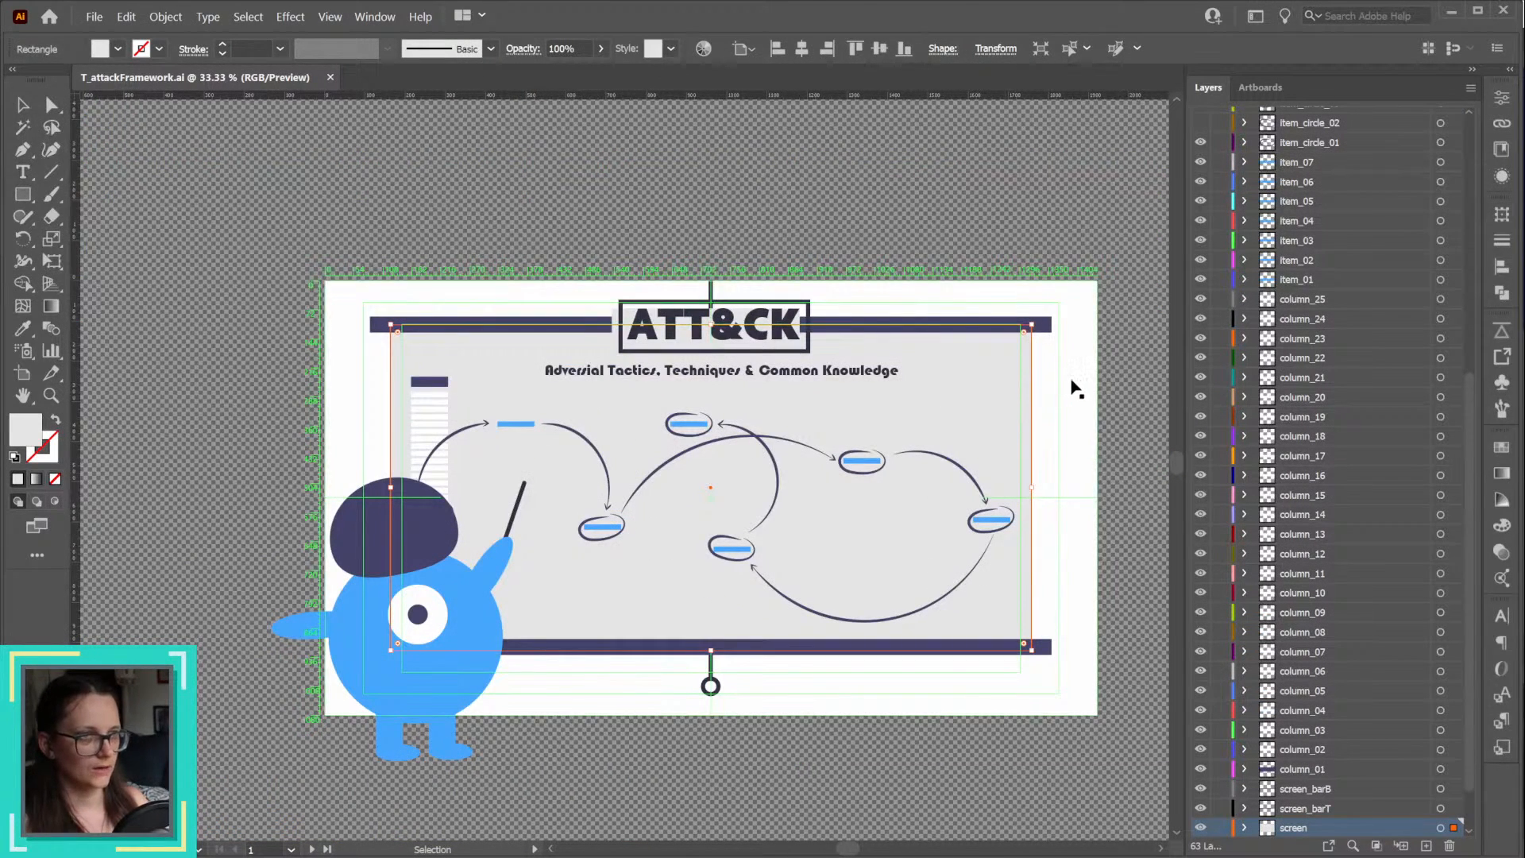
# Step: Select the grey screen rectangle and round its X position to 162 px
pyautogui.press('a')
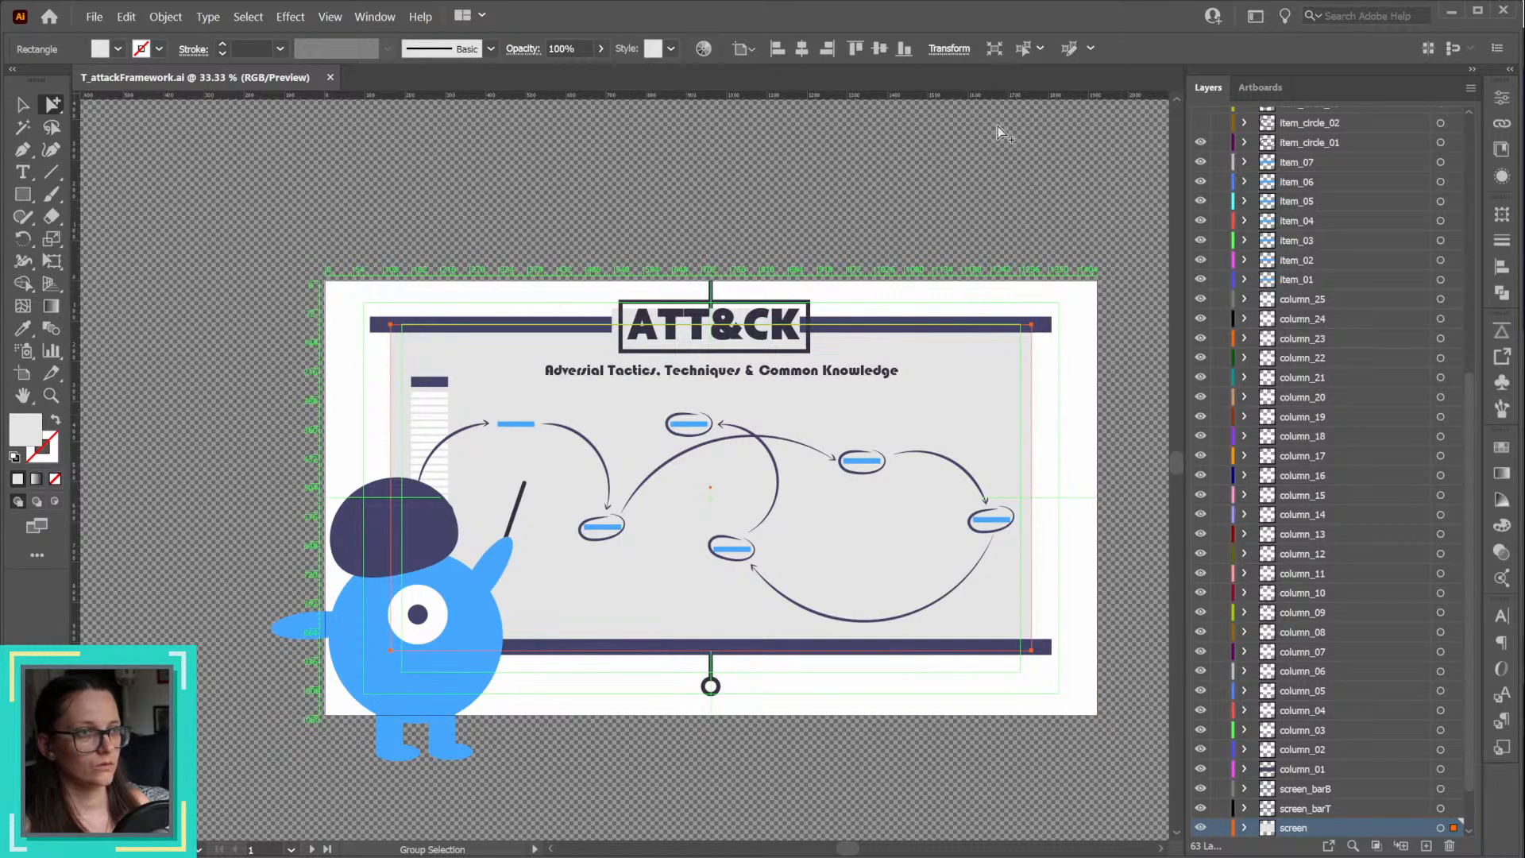
pyautogui.click(961, 49)
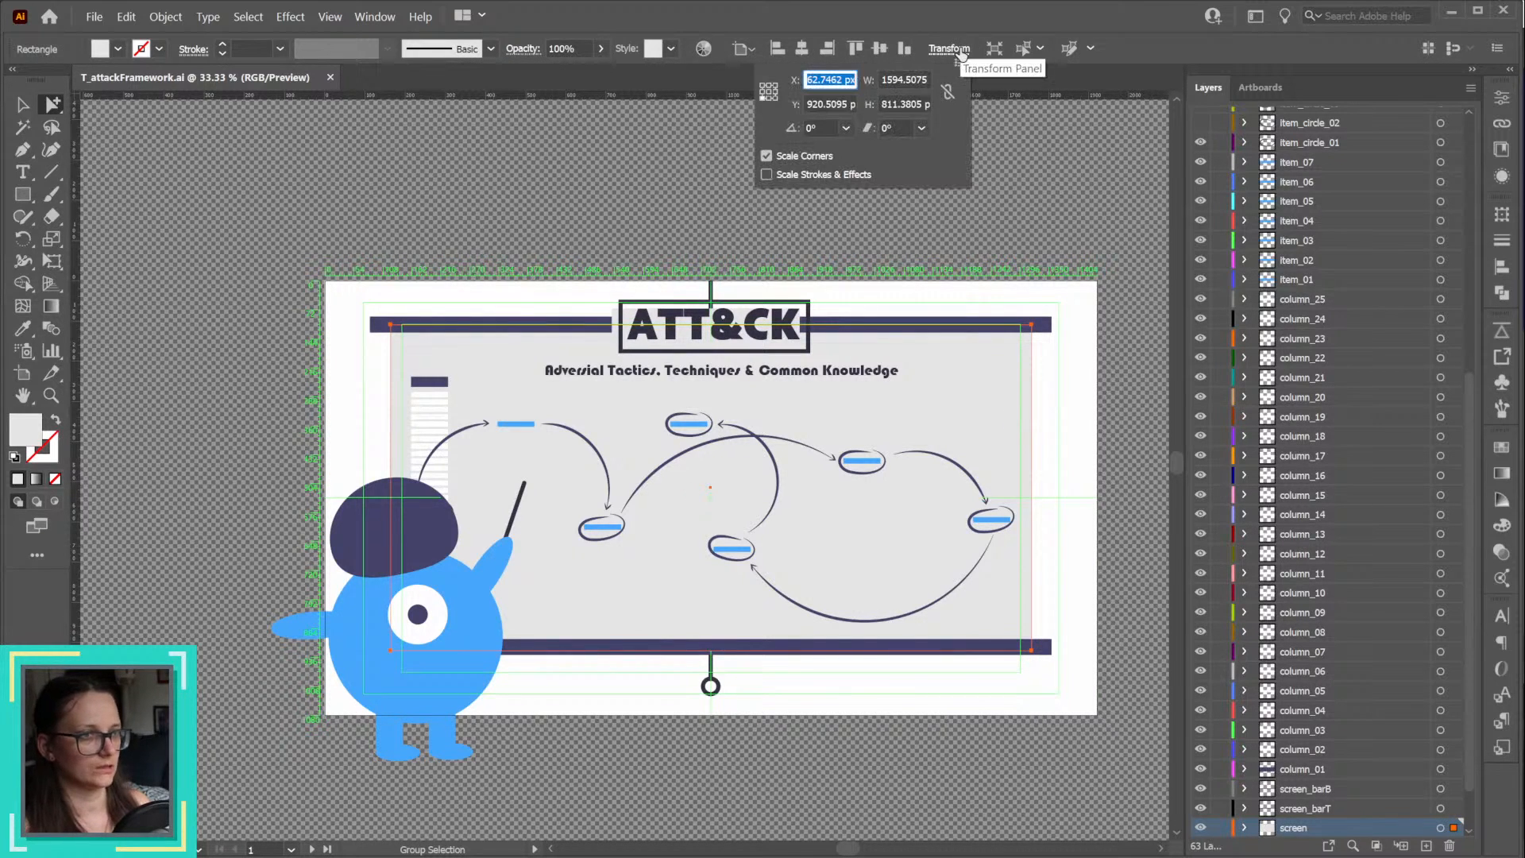
pyautogui.press('v')
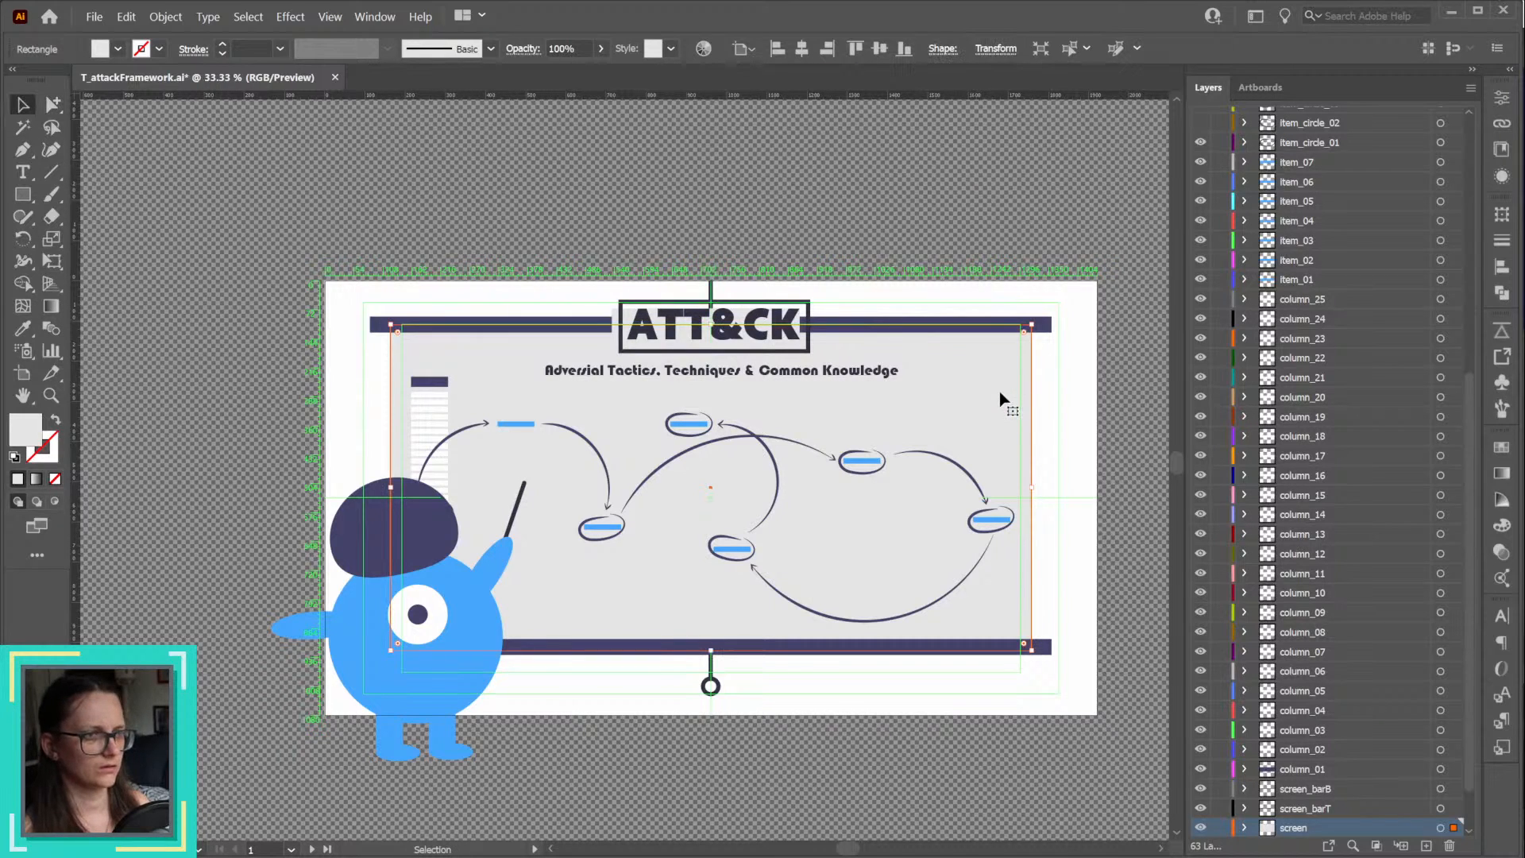
pyautogui.click(564, 215)
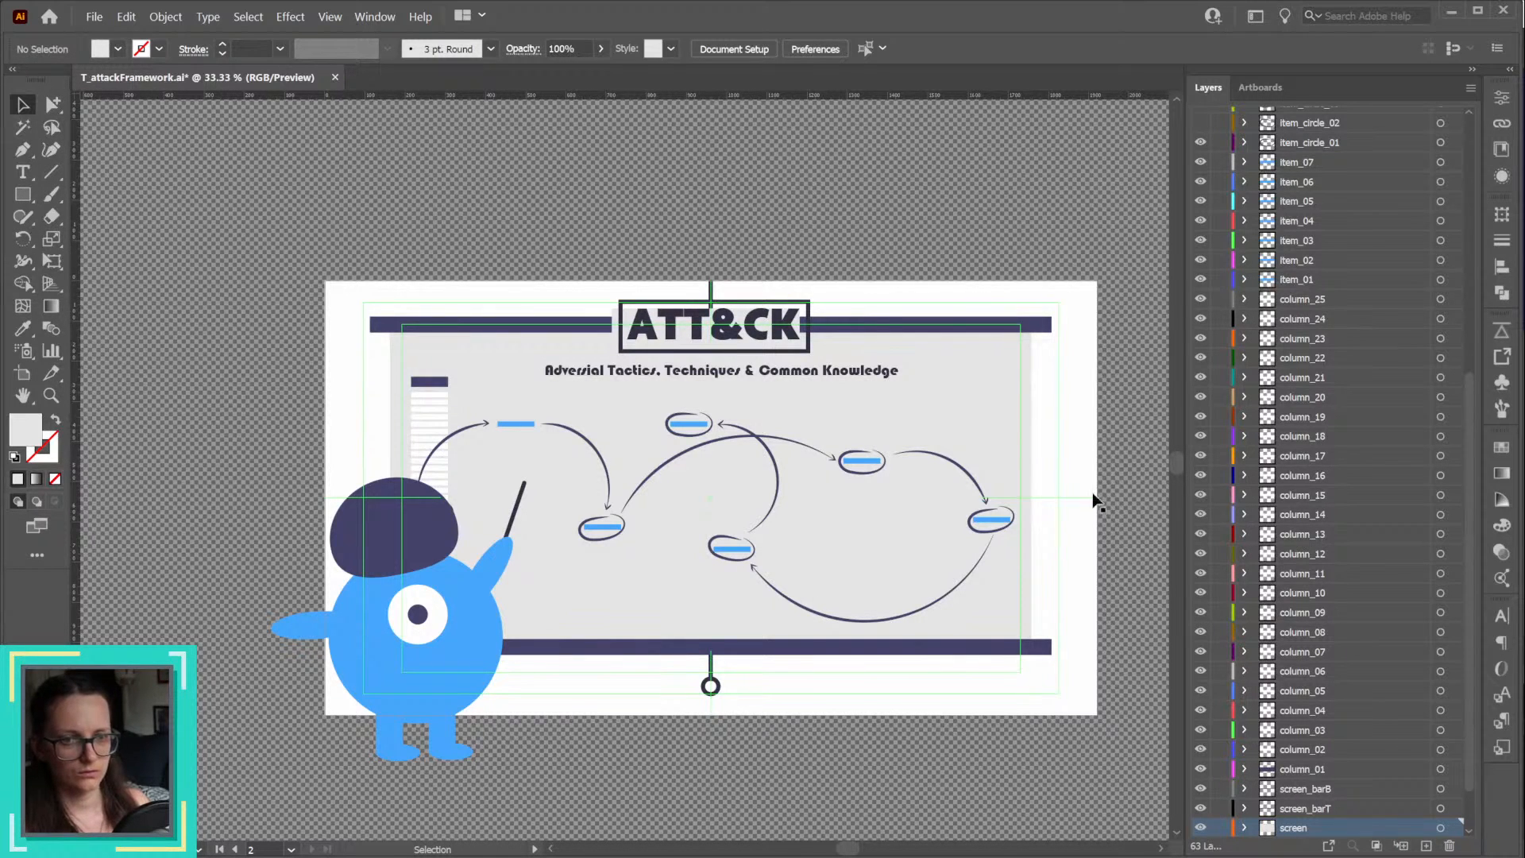
pyautogui.click(997, 400)
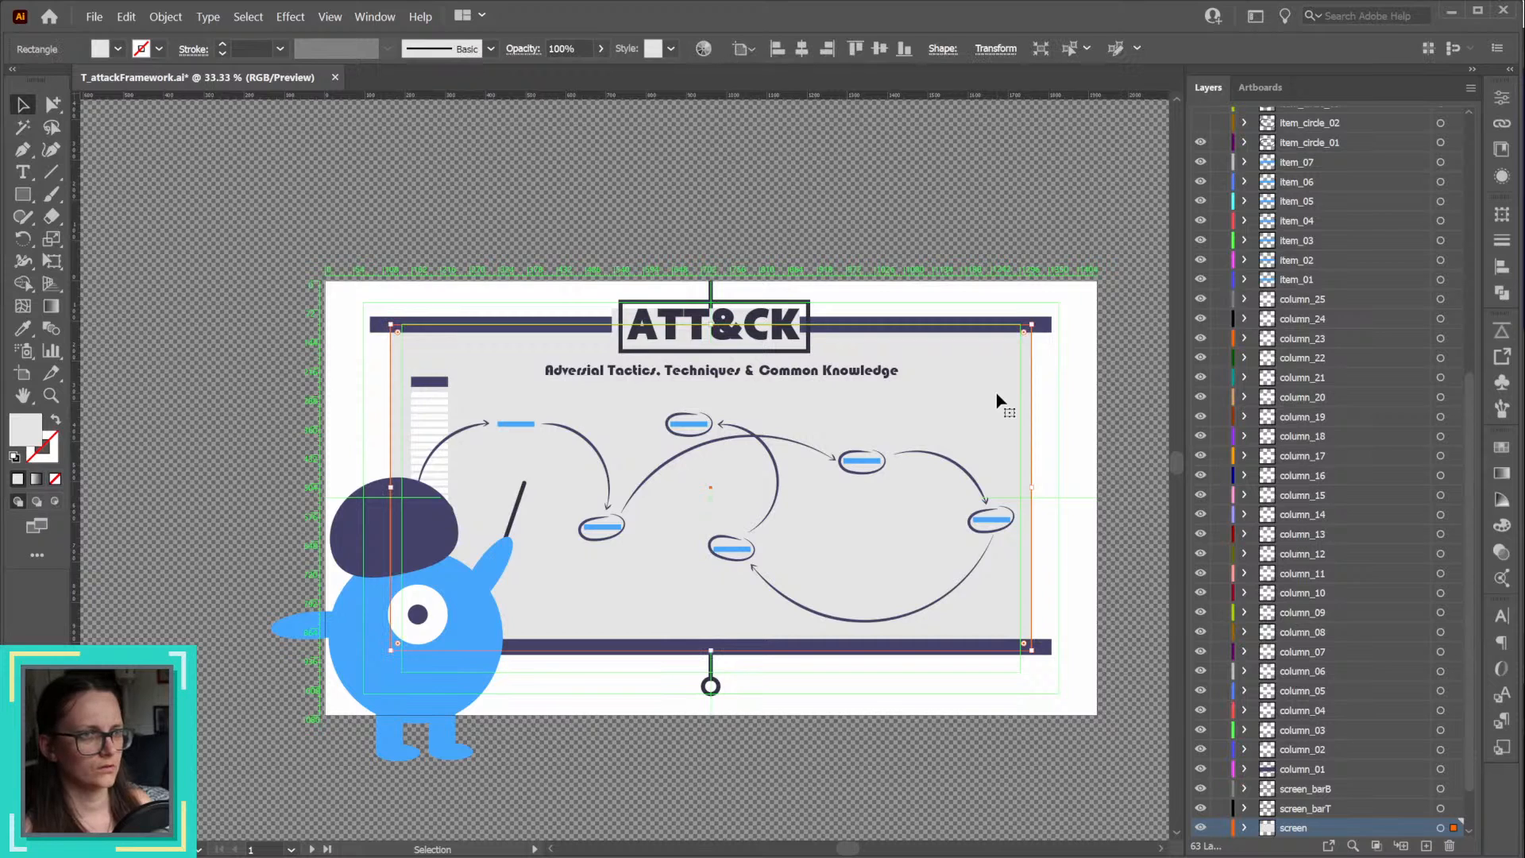
pyautogui.click(996, 48)
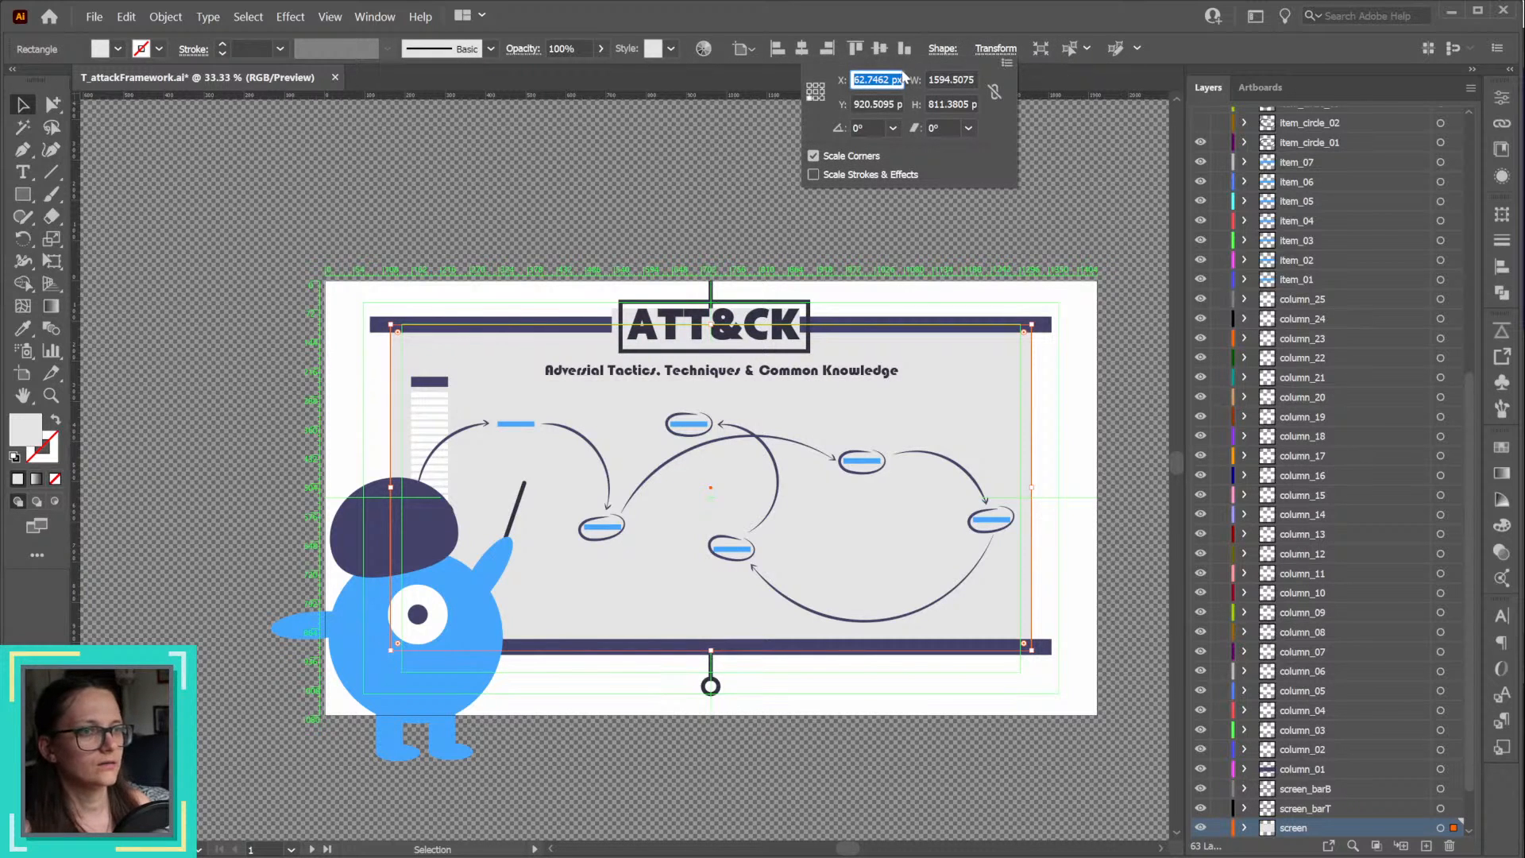
pyautogui.click(873, 79)
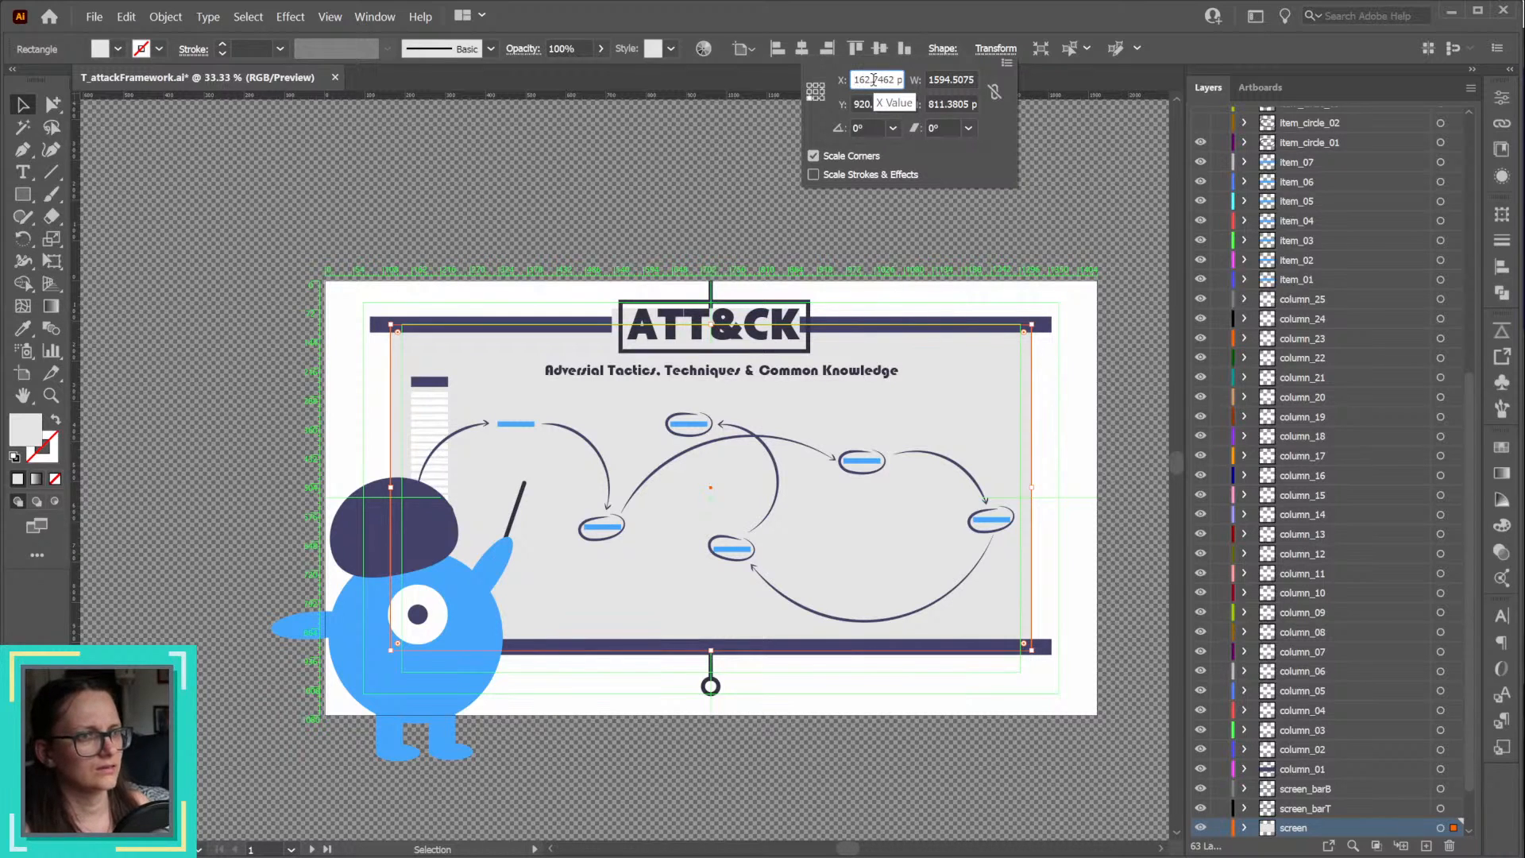
pyautogui.press('Delete')
pyautogui.press('Delete')
pyautogui.press('Delete')
pyautogui.press('Delete')
pyautogui.press('Return')
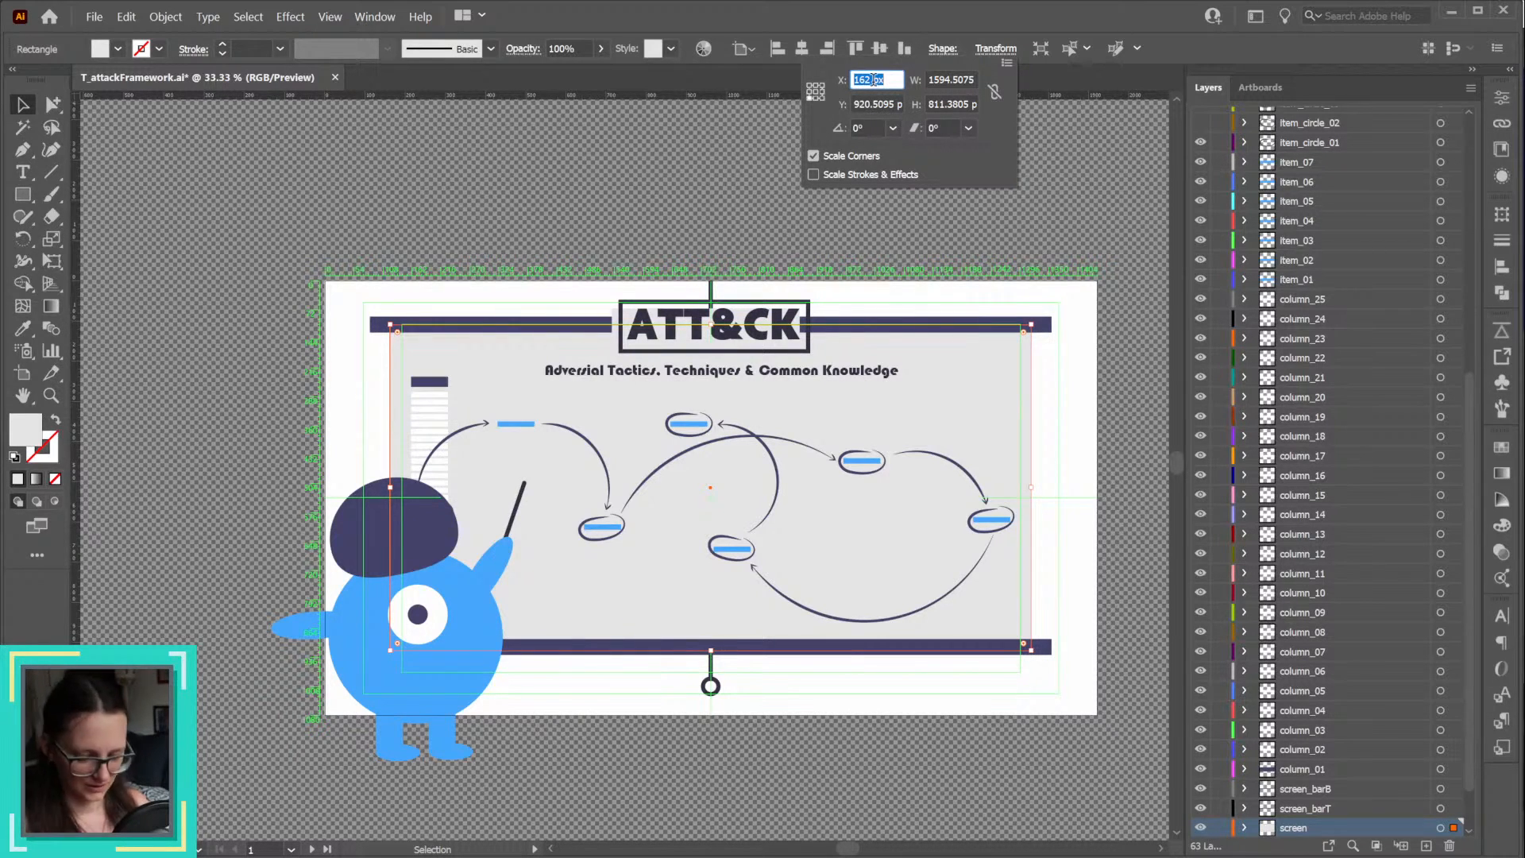
pyautogui.click(874, 80)
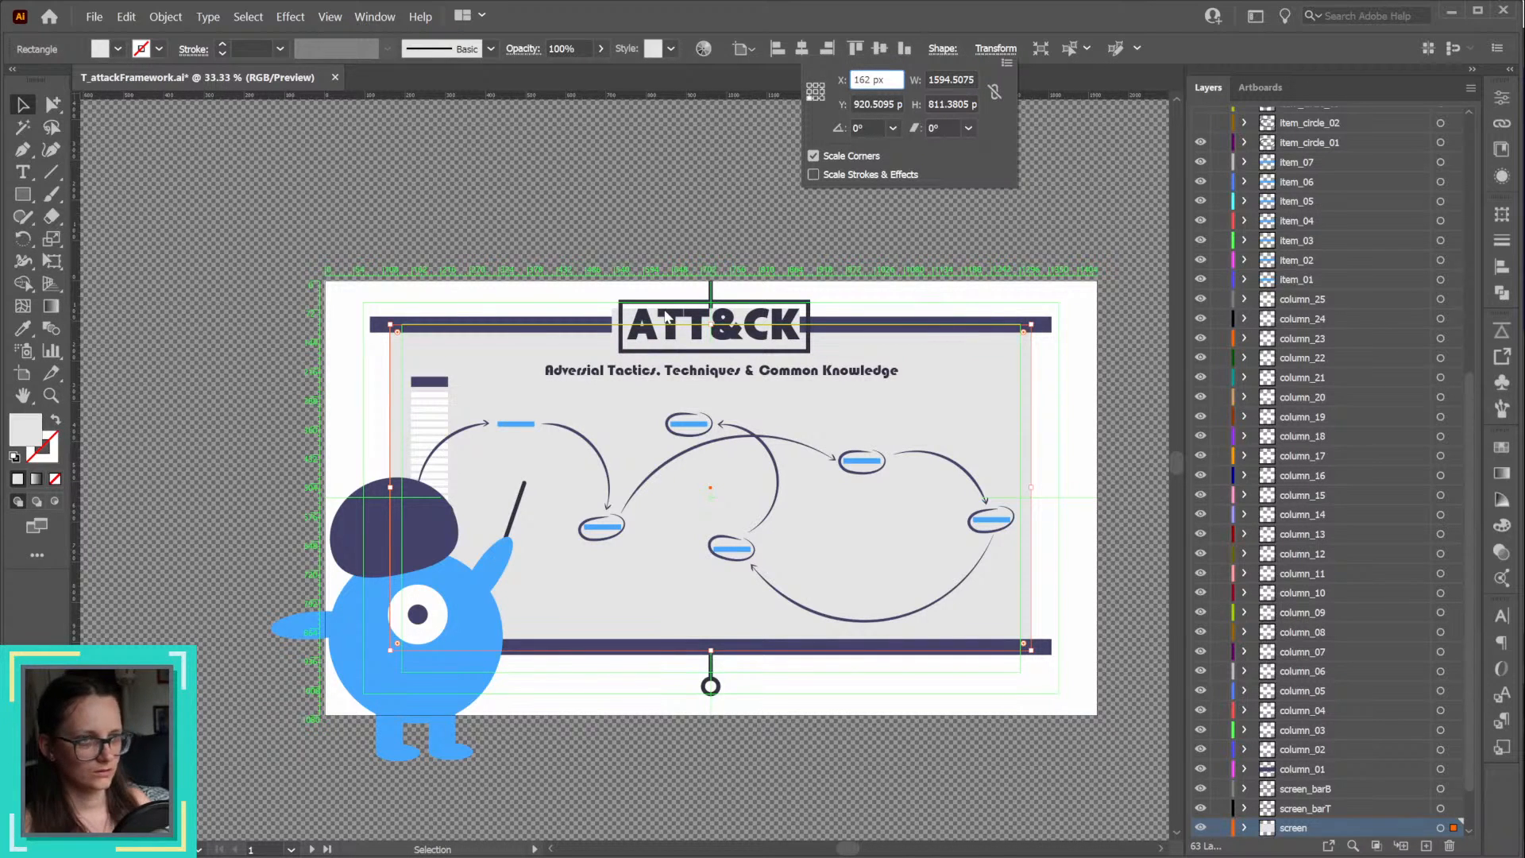
# Step: Set the transform reference point to the centre and check the X position of the screen_barT bar
pyautogui.click(818, 93)
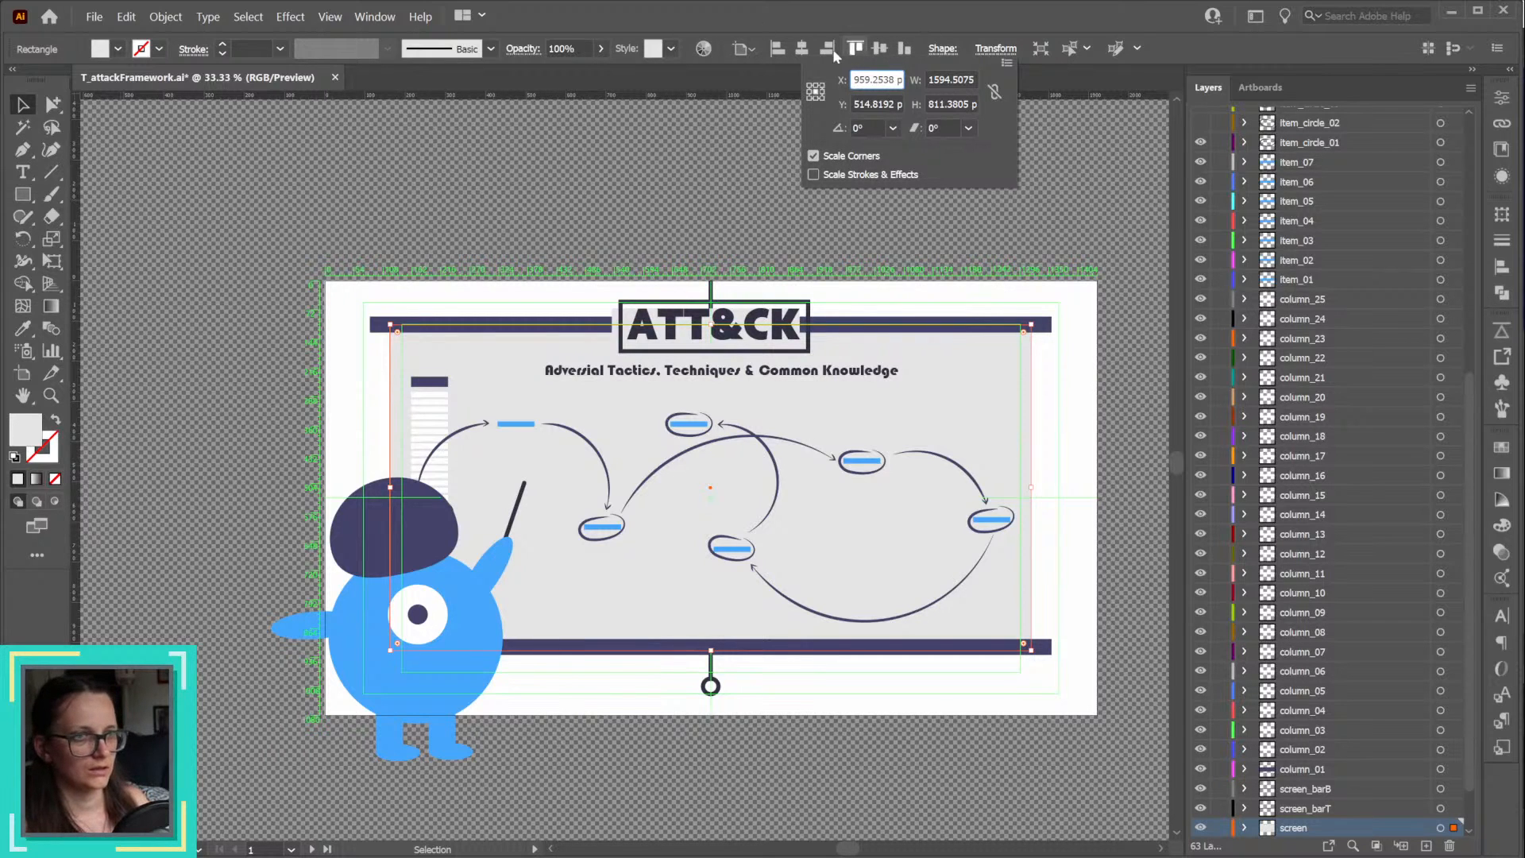
pyautogui.click(1049, 329)
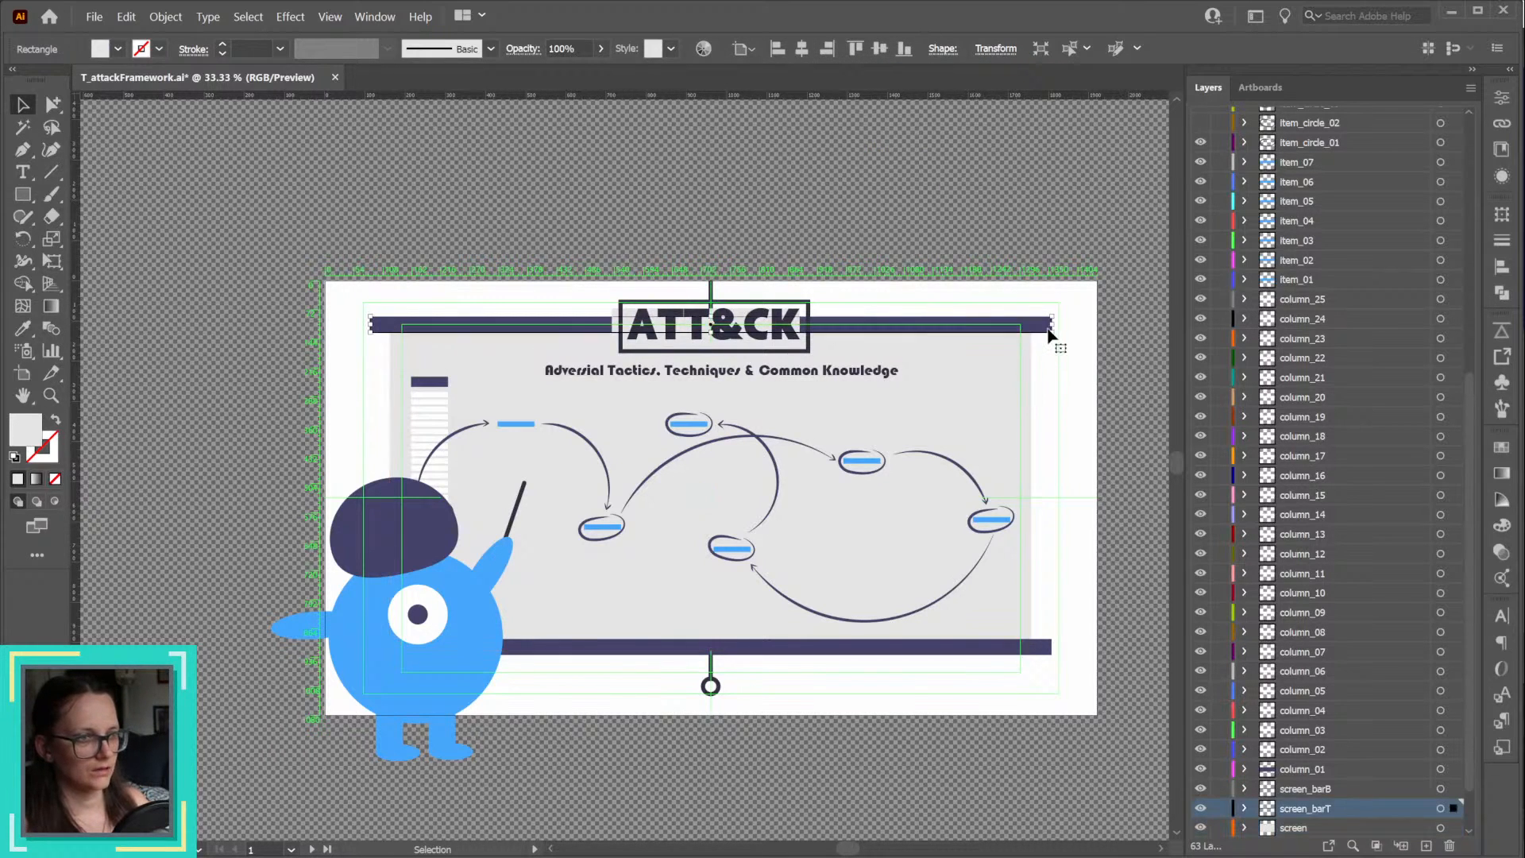
pyautogui.click(997, 49)
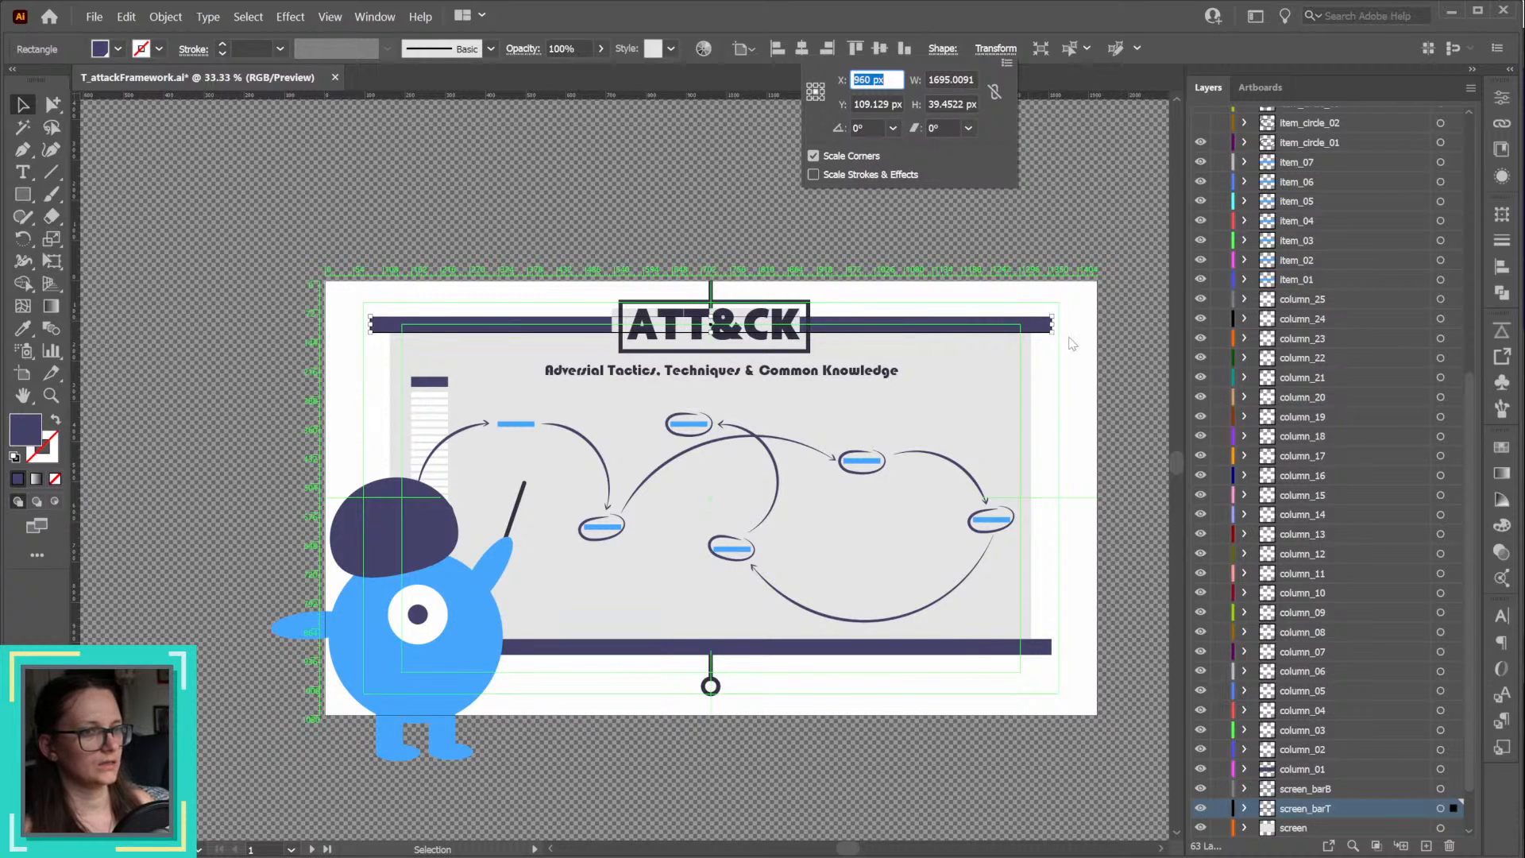
pyautogui.click(987, 358)
pyautogui.click(996, 48)
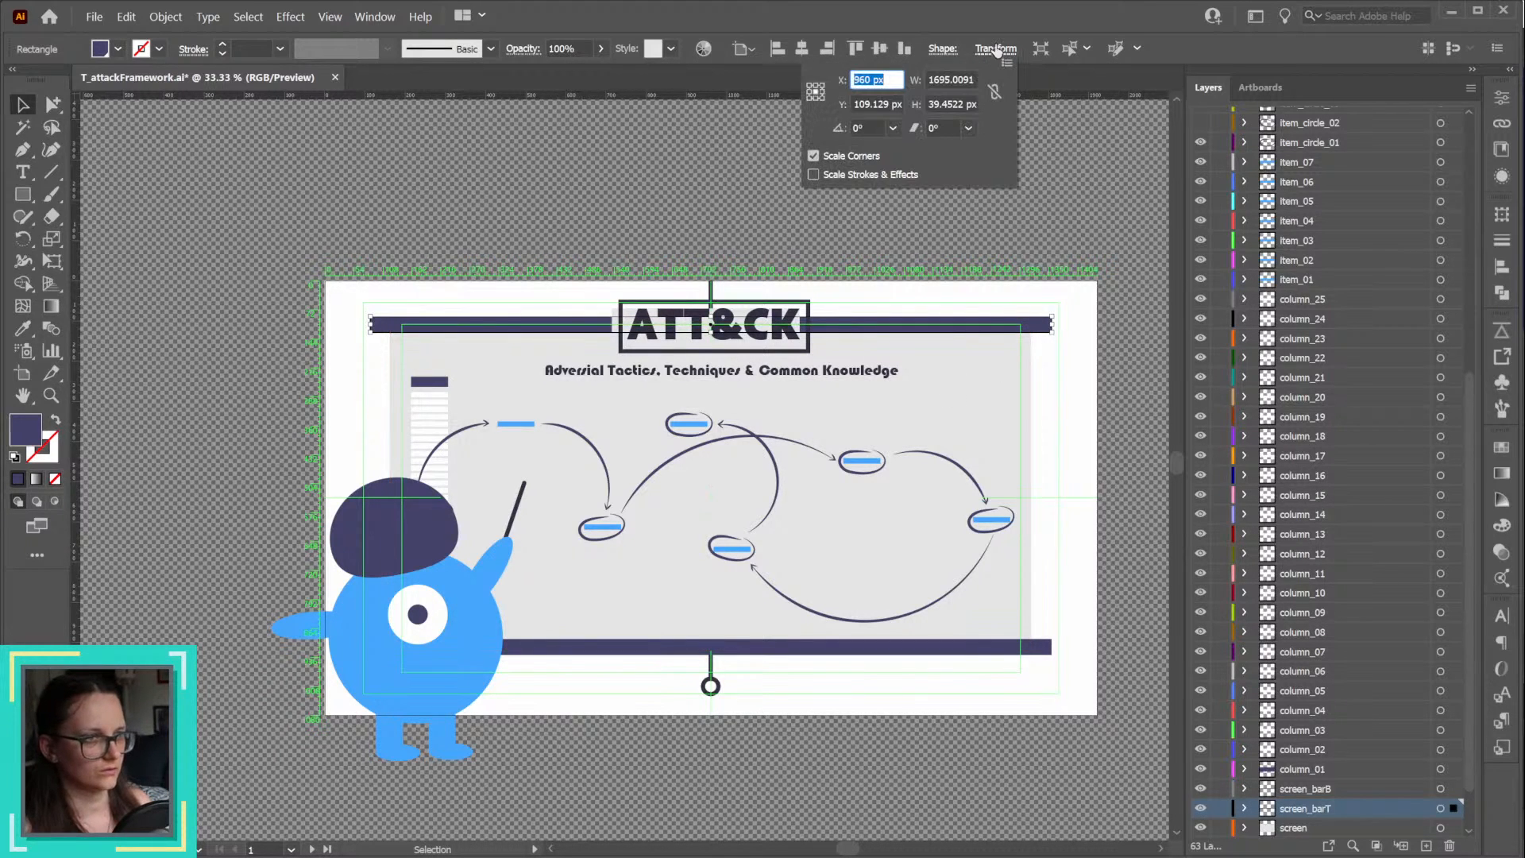
pyautogui.click(1024, 396)
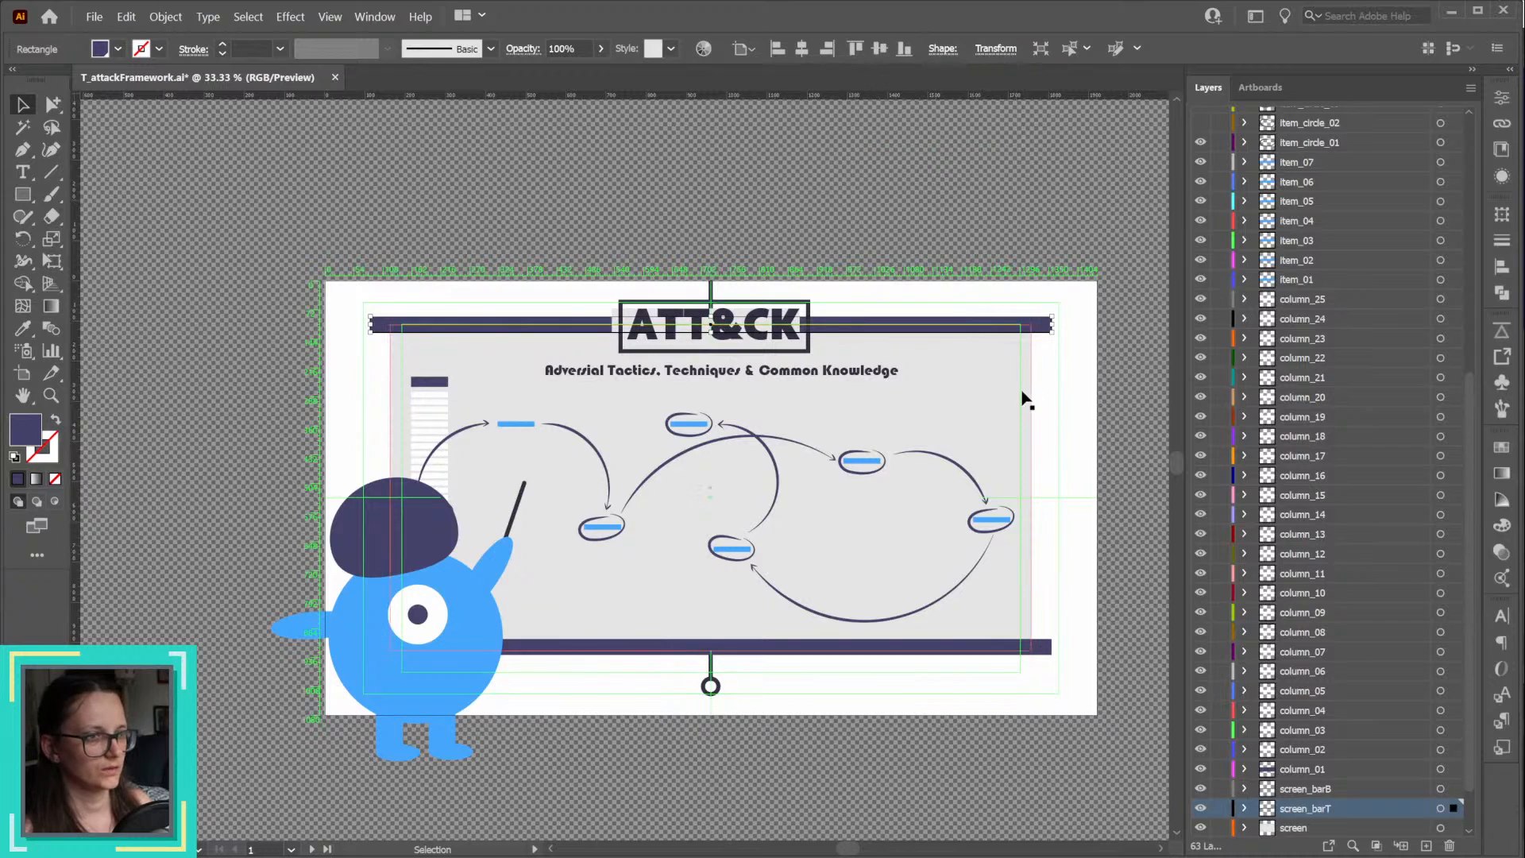
# Step: Set the screen rectangle's centre X position to 960 px and save the file
pyautogui.click(1023, 385)
pyautogui.click(996, 49)
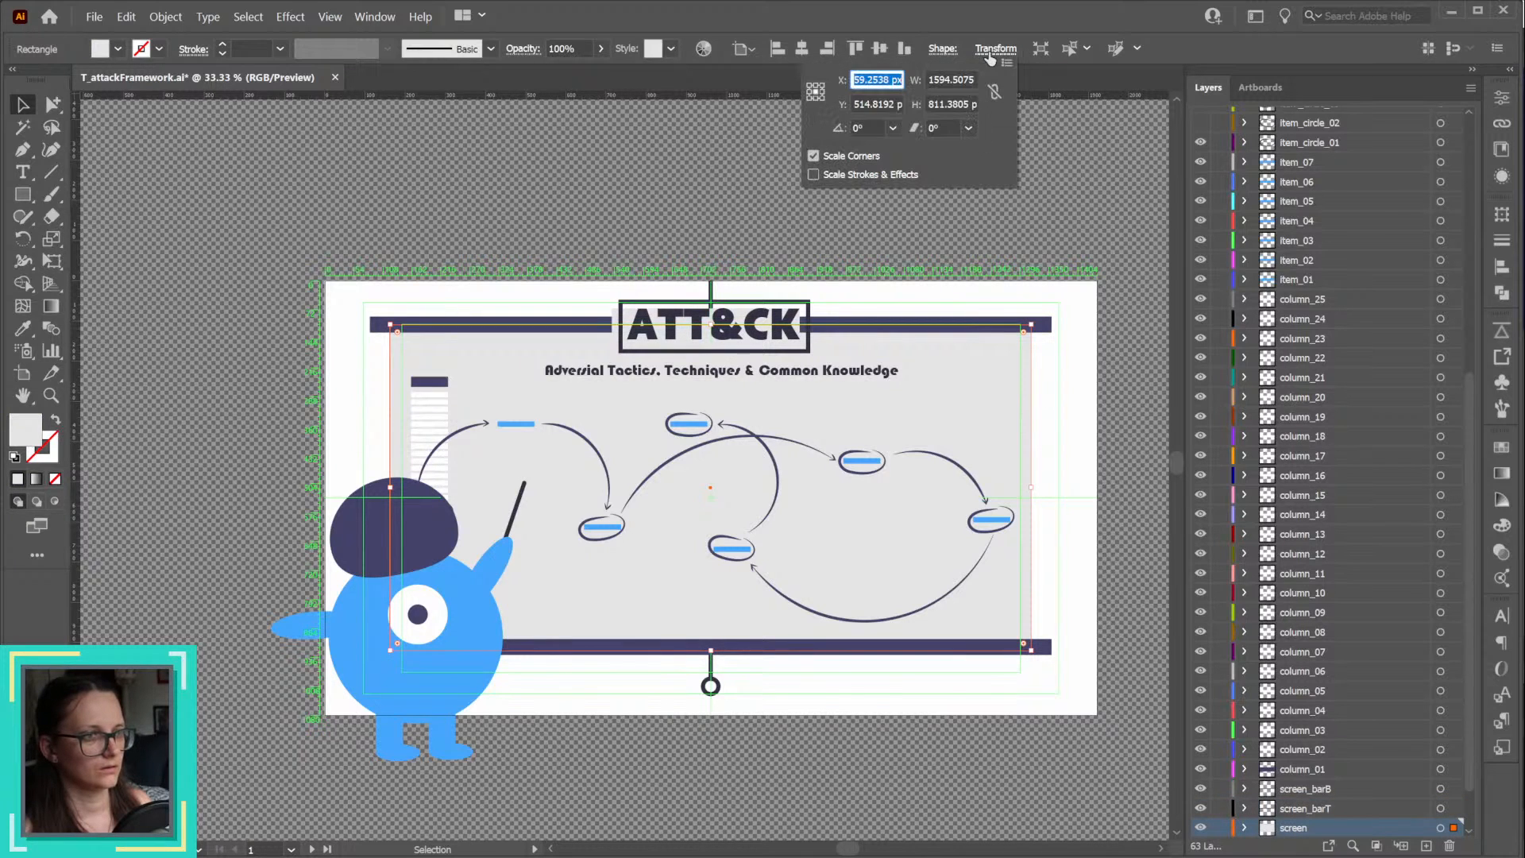
pyautogui.write('960')
pyautogui.press('Return')
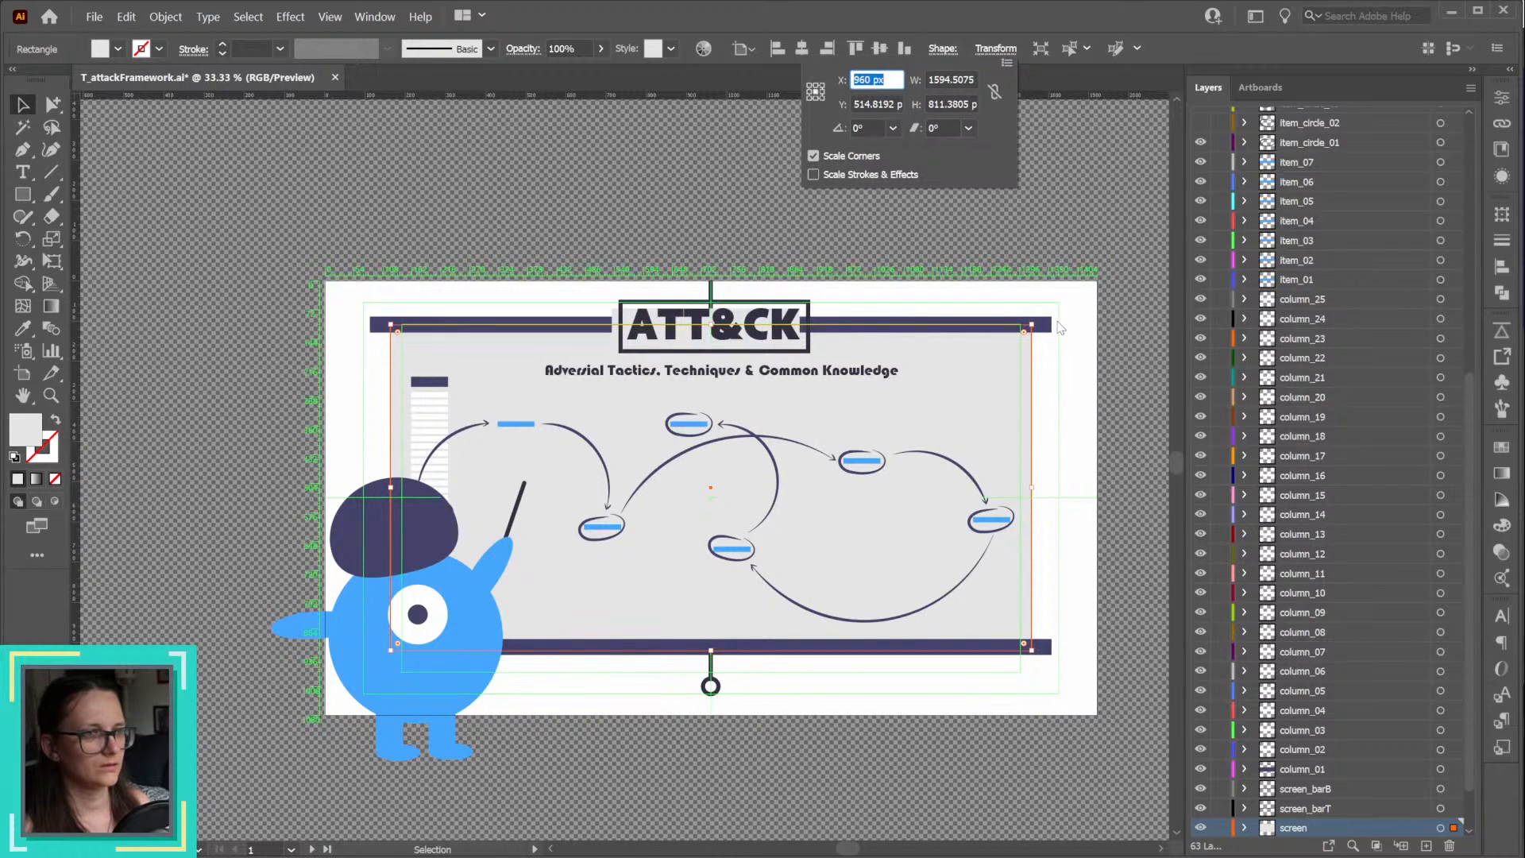
pyautogui.click(1443, 828)
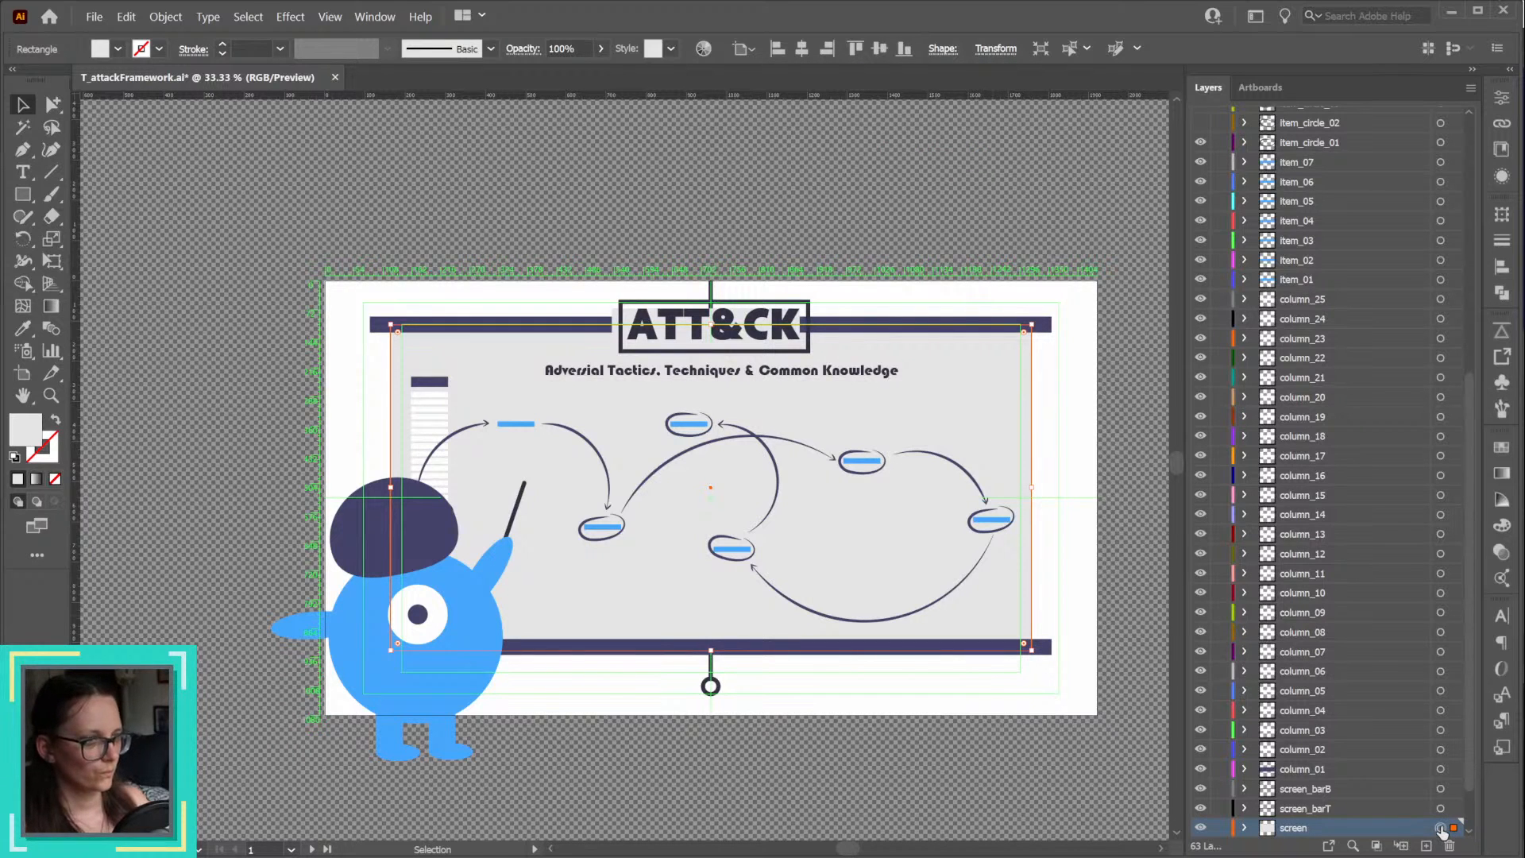
pyautogui.click(989, 51)
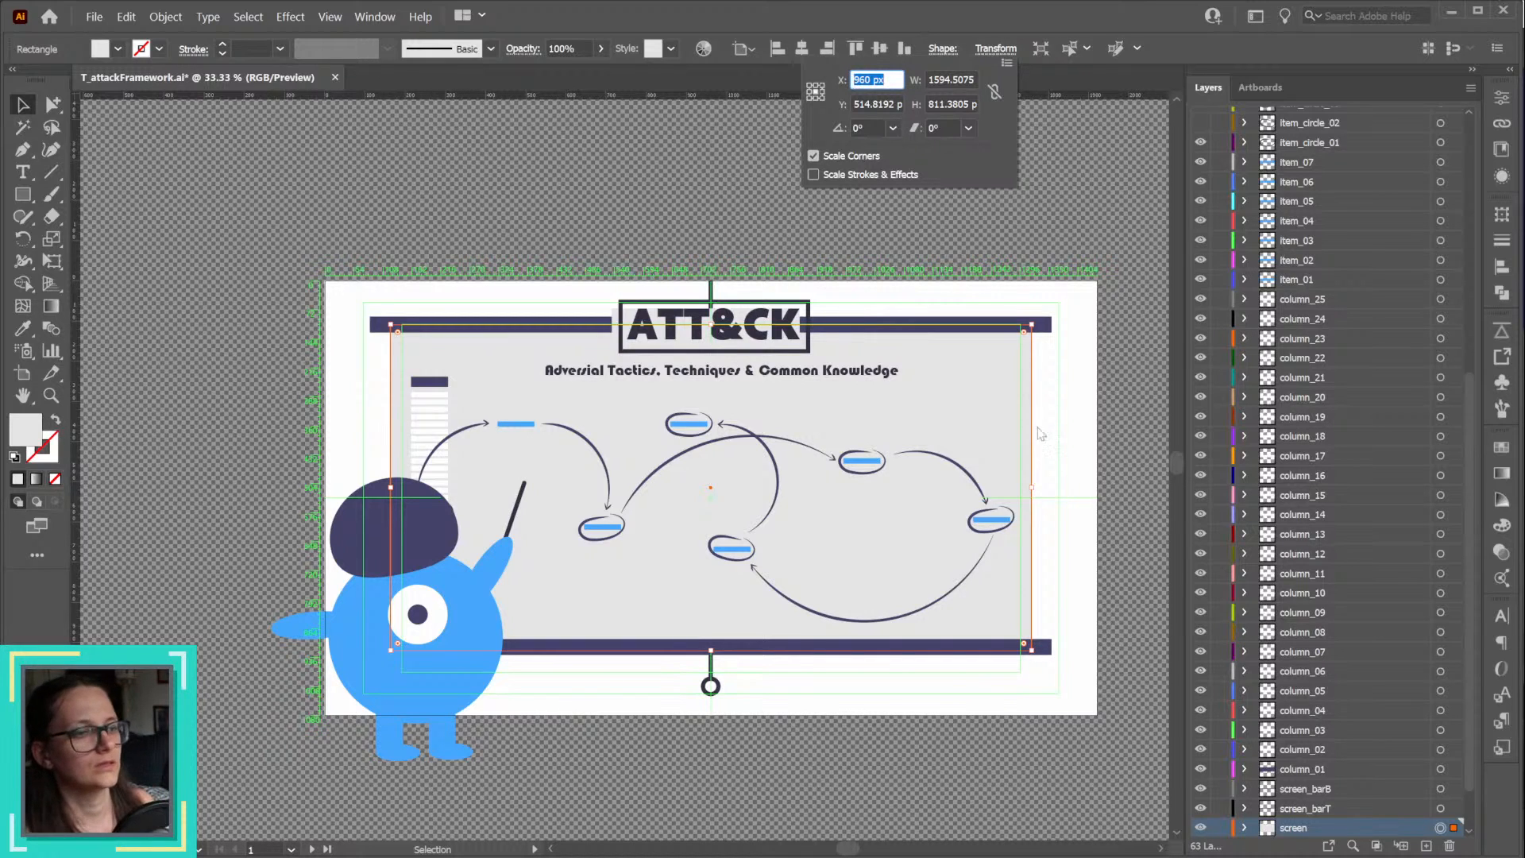
pyautogui.click(1085, 424)
pyautogui.hotkey('ctrl', 's')
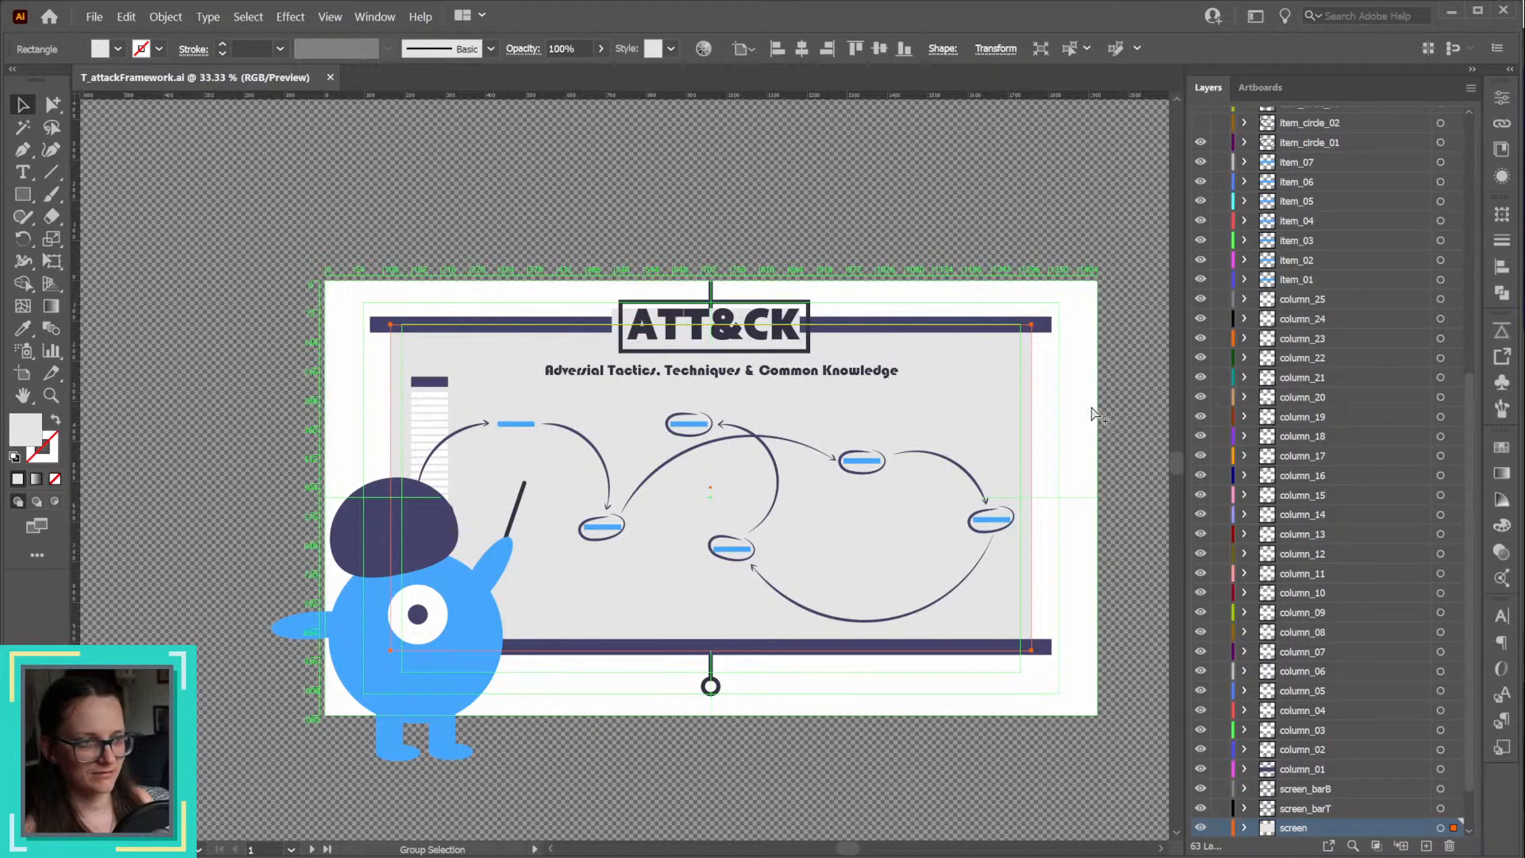
# Step: Set the screen rectangle's width to 1595 px
pyautogui.press('v')
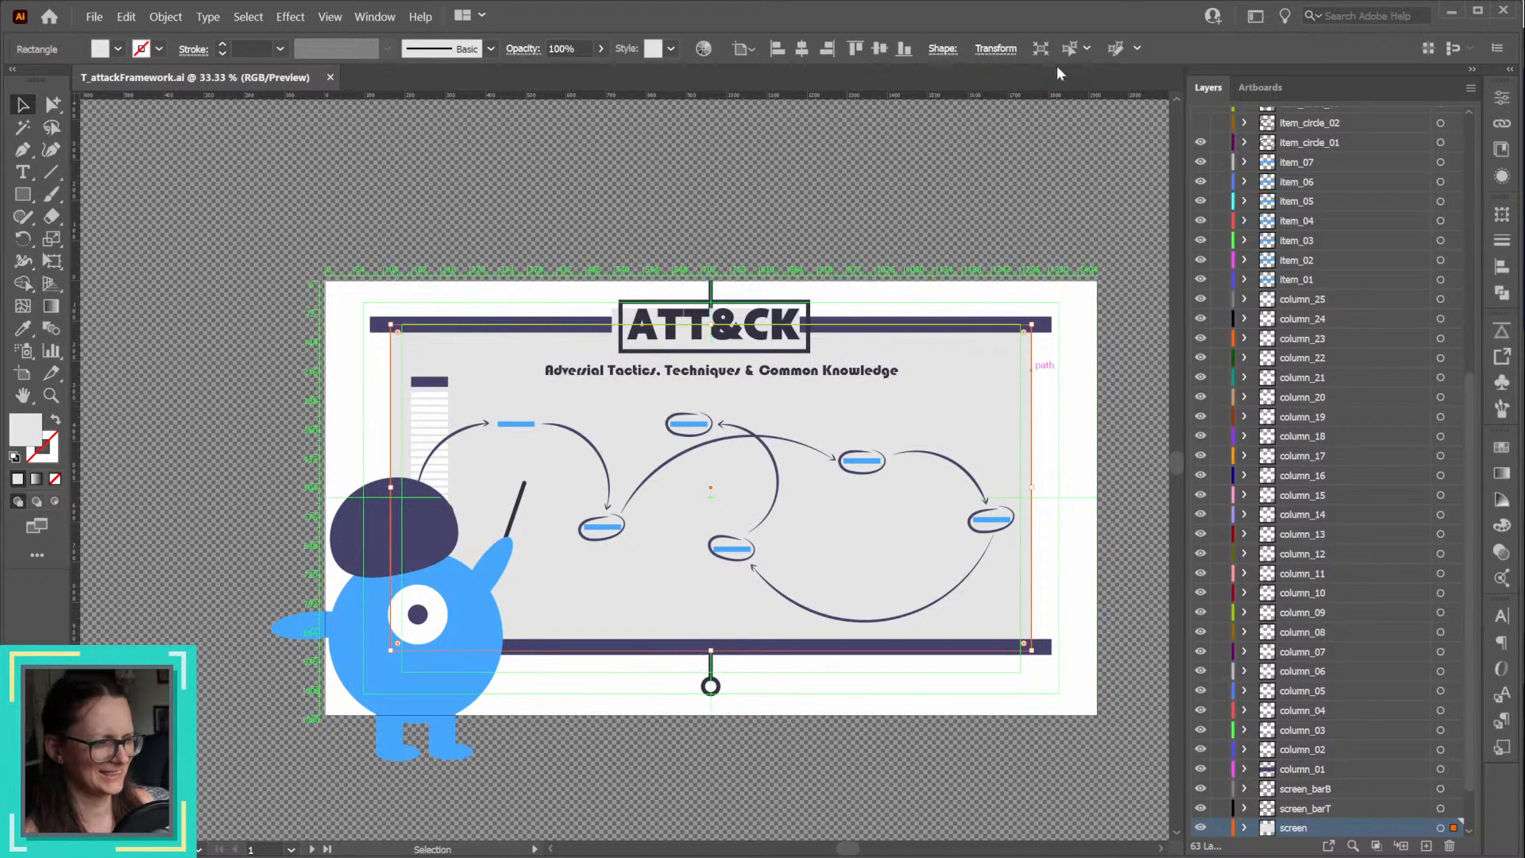
pyautogui.click(995, 49)
pyautogui.click(949, 82)
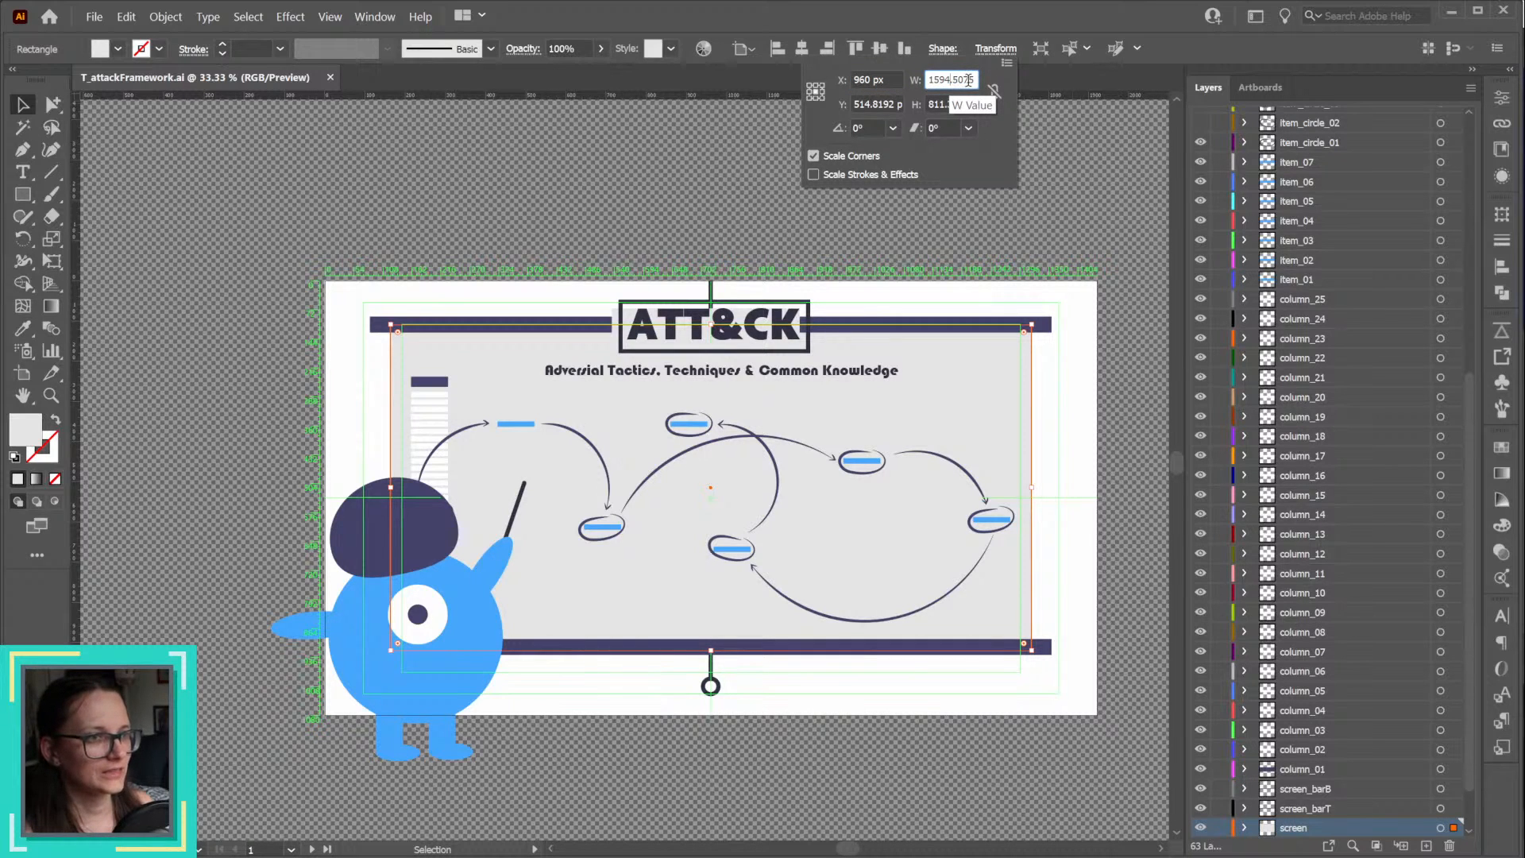
pyautogui.press('Return')
pyautogui.press('Down')
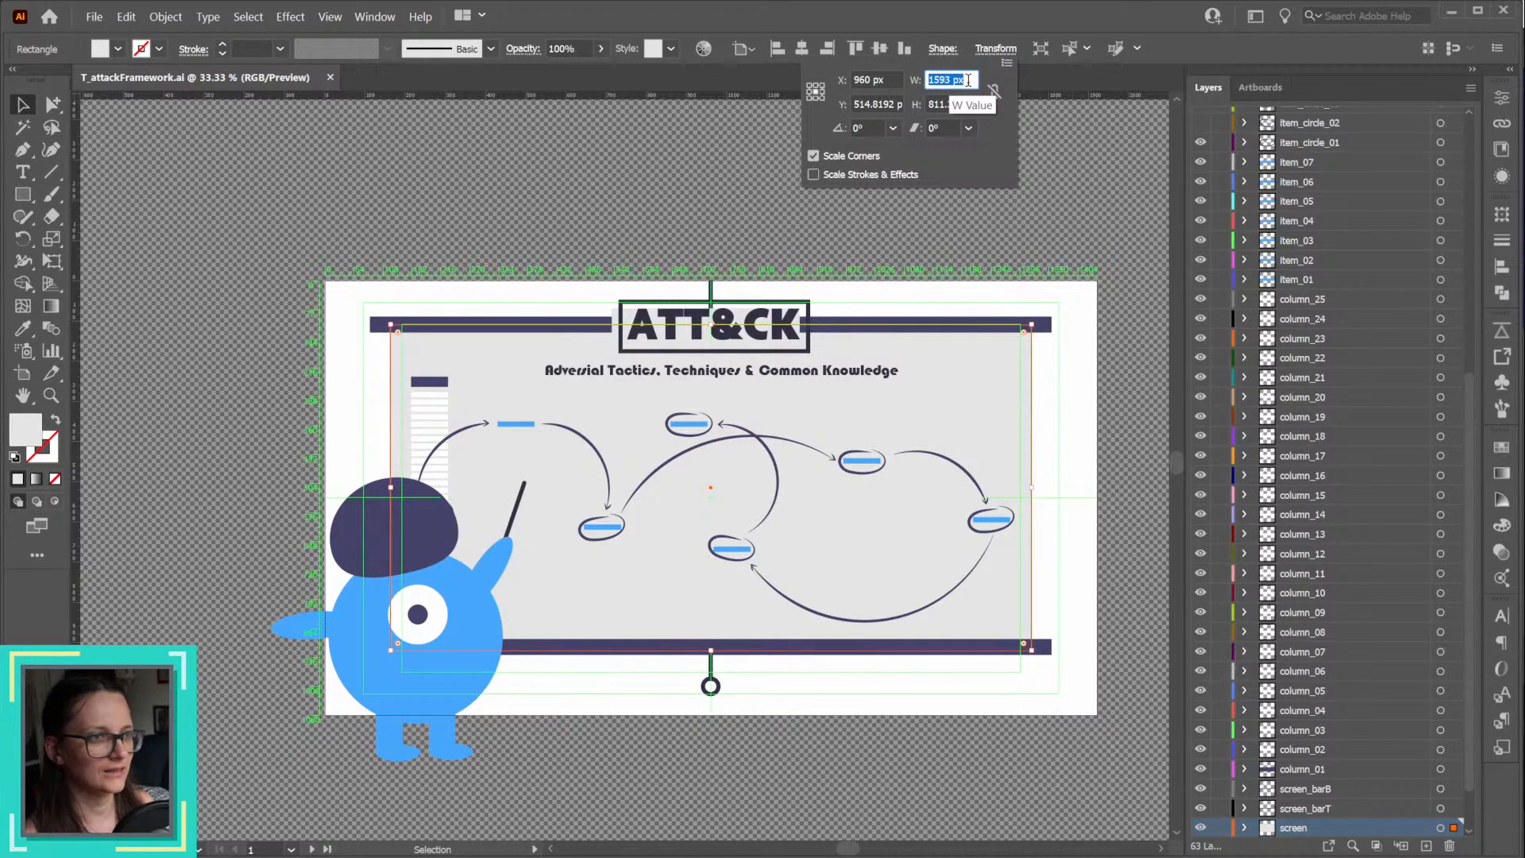
pyautogui.press('Up')
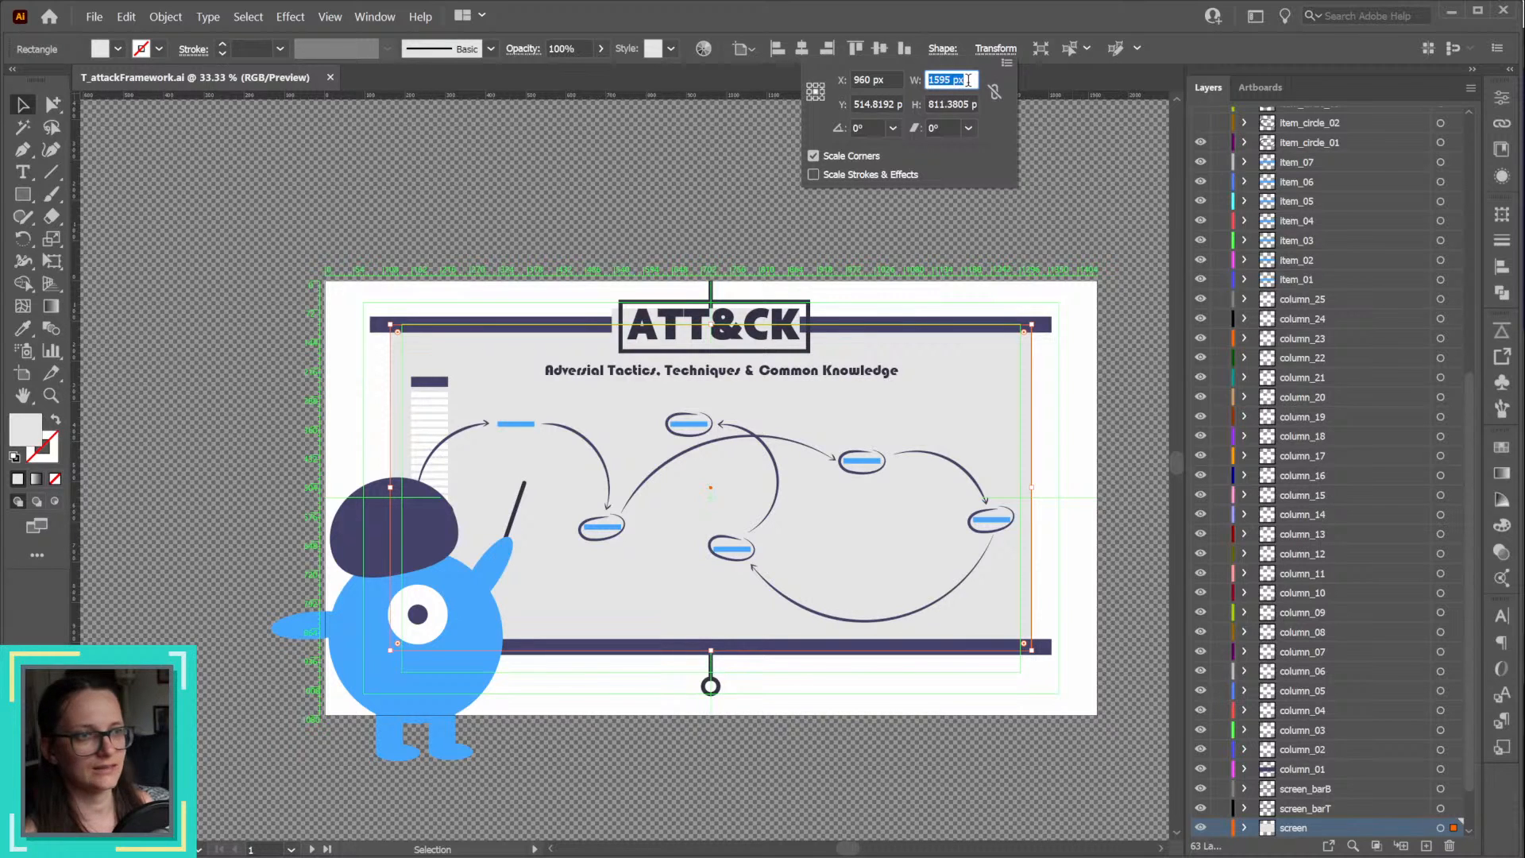
# Step: Select the screen_barT and screen_barB bars together and set their width to 1695 px
pyautogui.click(1048, 328)
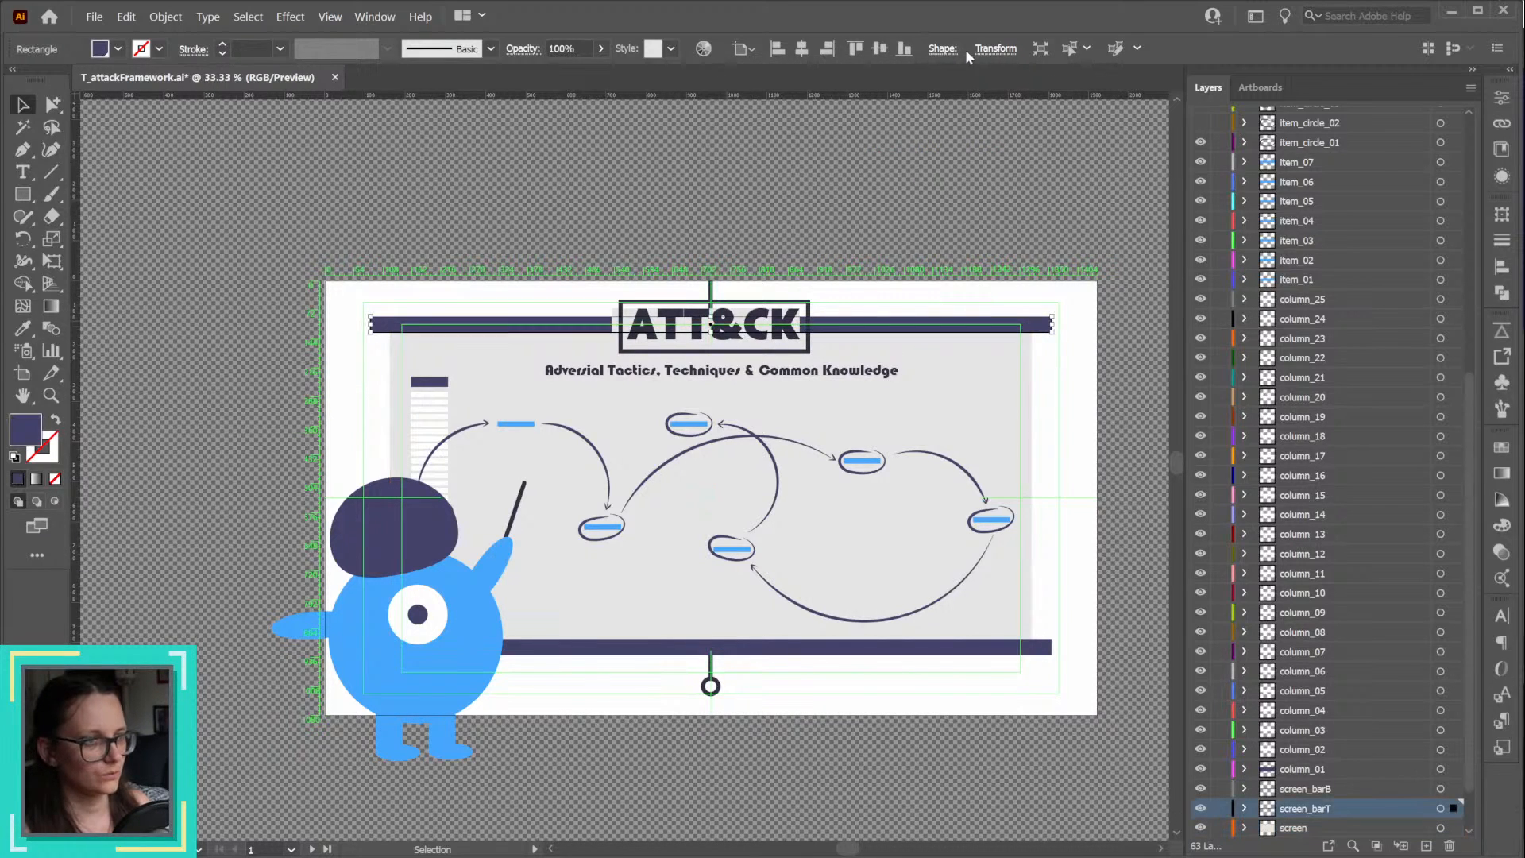
pyautogui.click(996, 48)
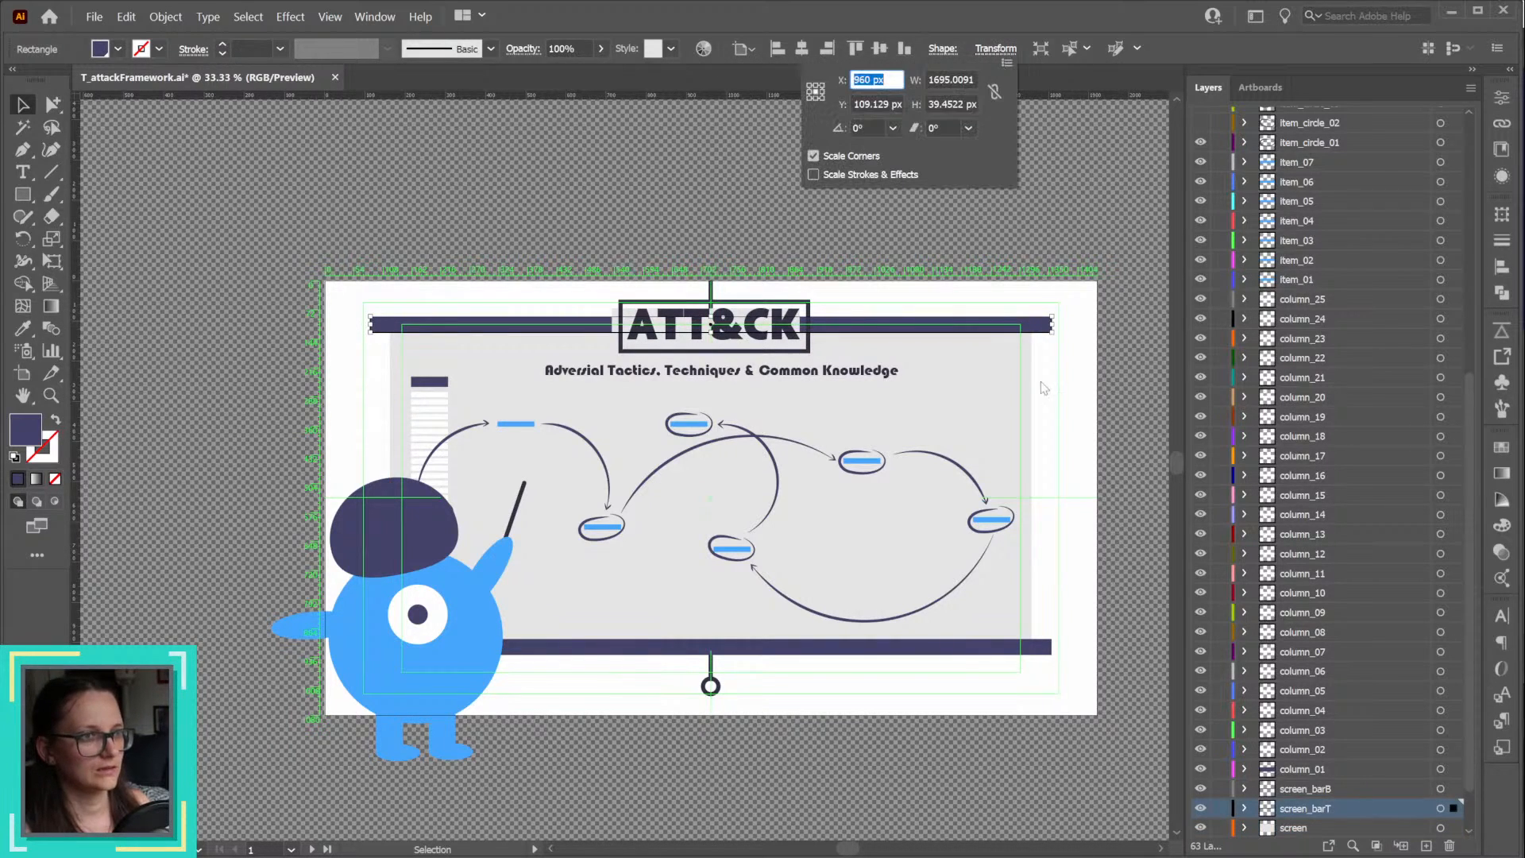
pyautogui.keyDown('shift'); pyautogui.click(1029, 652); pyautogui.keyUp('shift')
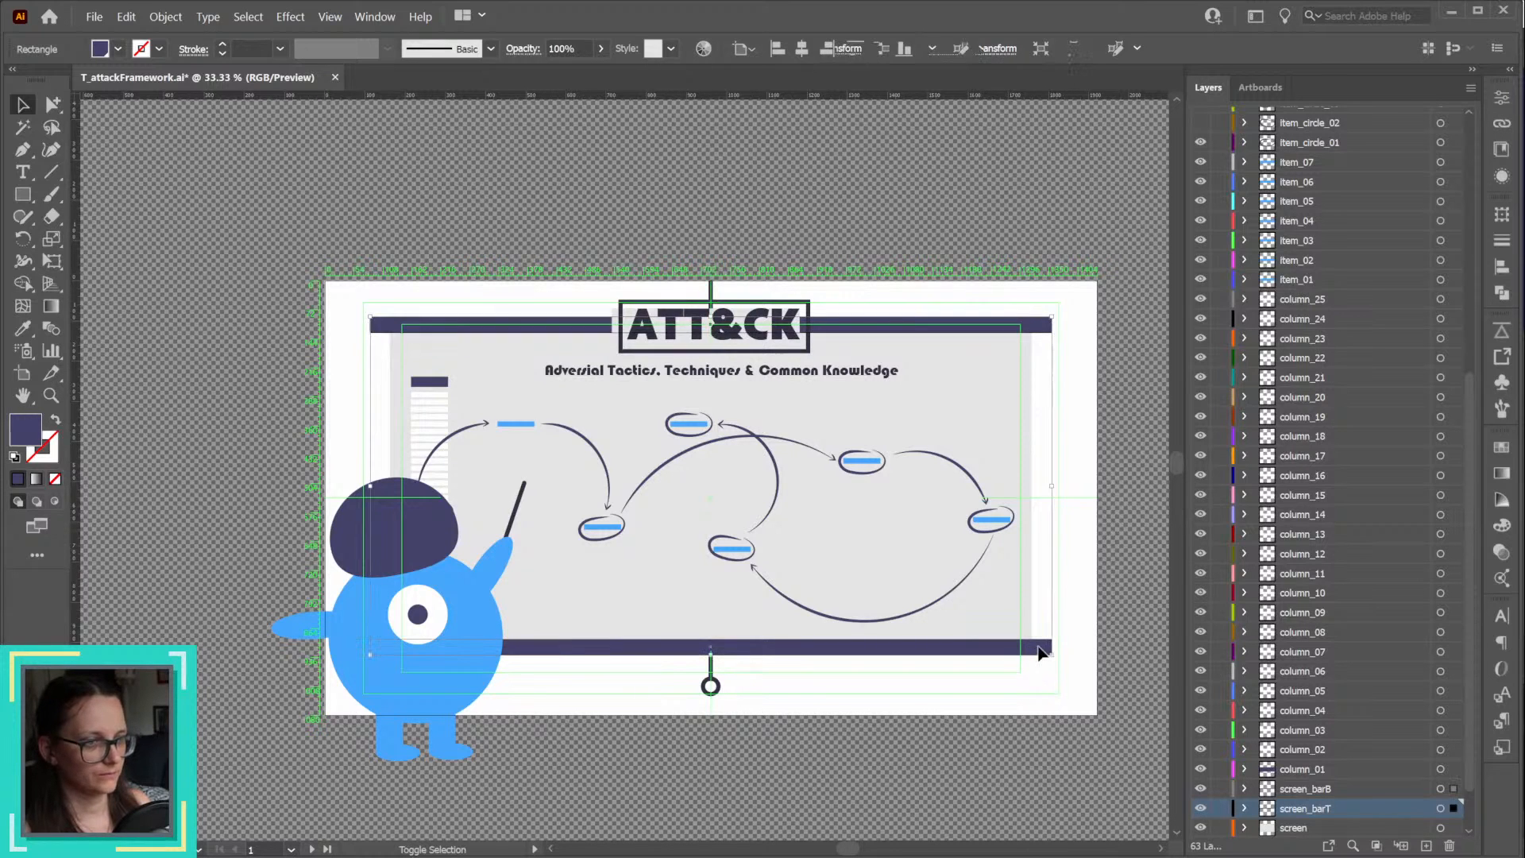
pyautogui.click(1150, 50)
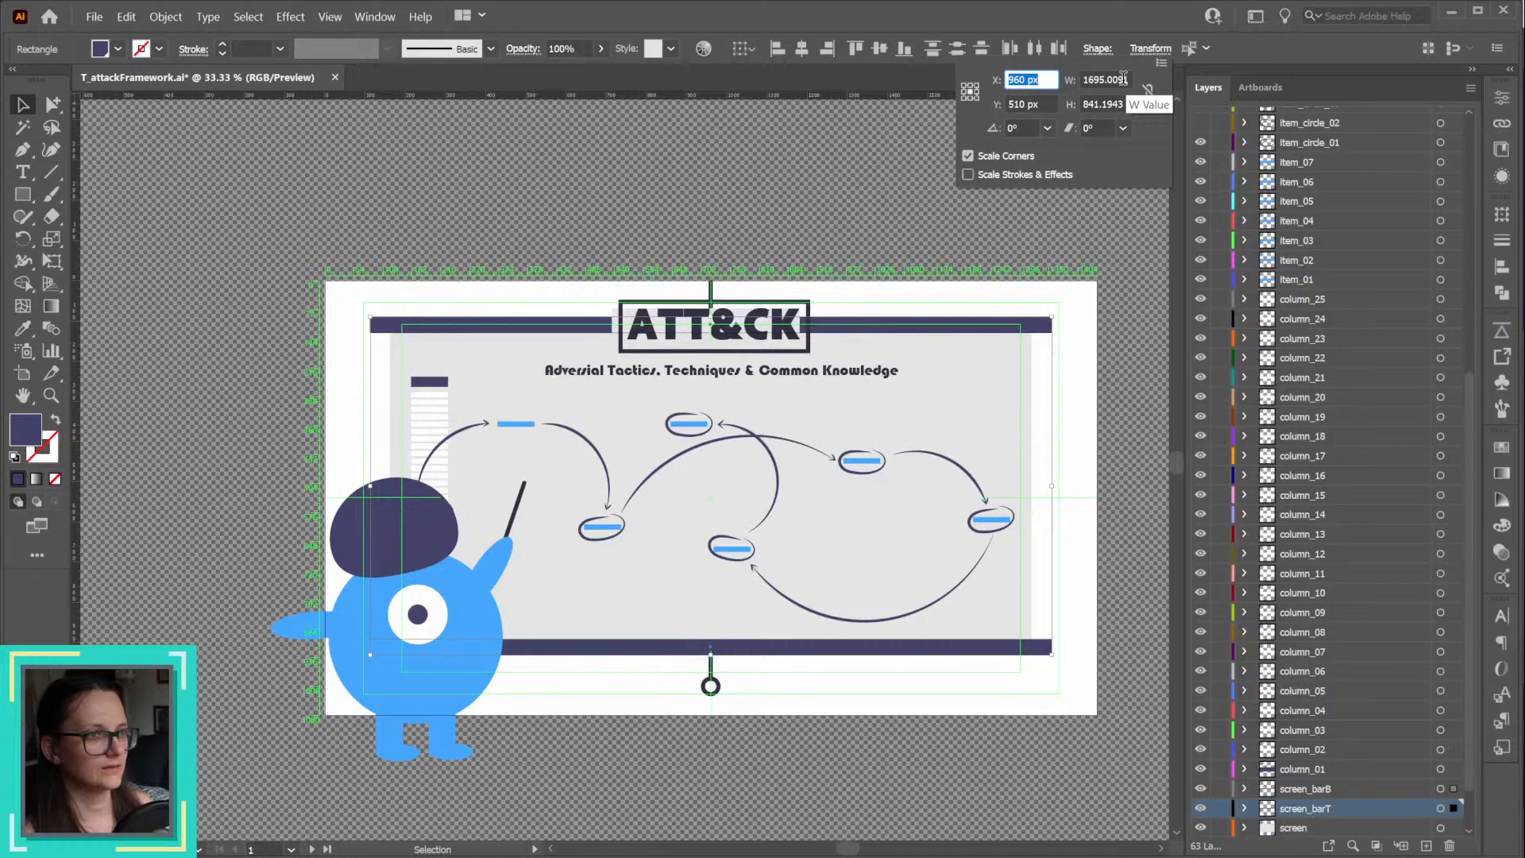
pyautogui.click(1127, 79)
pyautogui.press('Up')
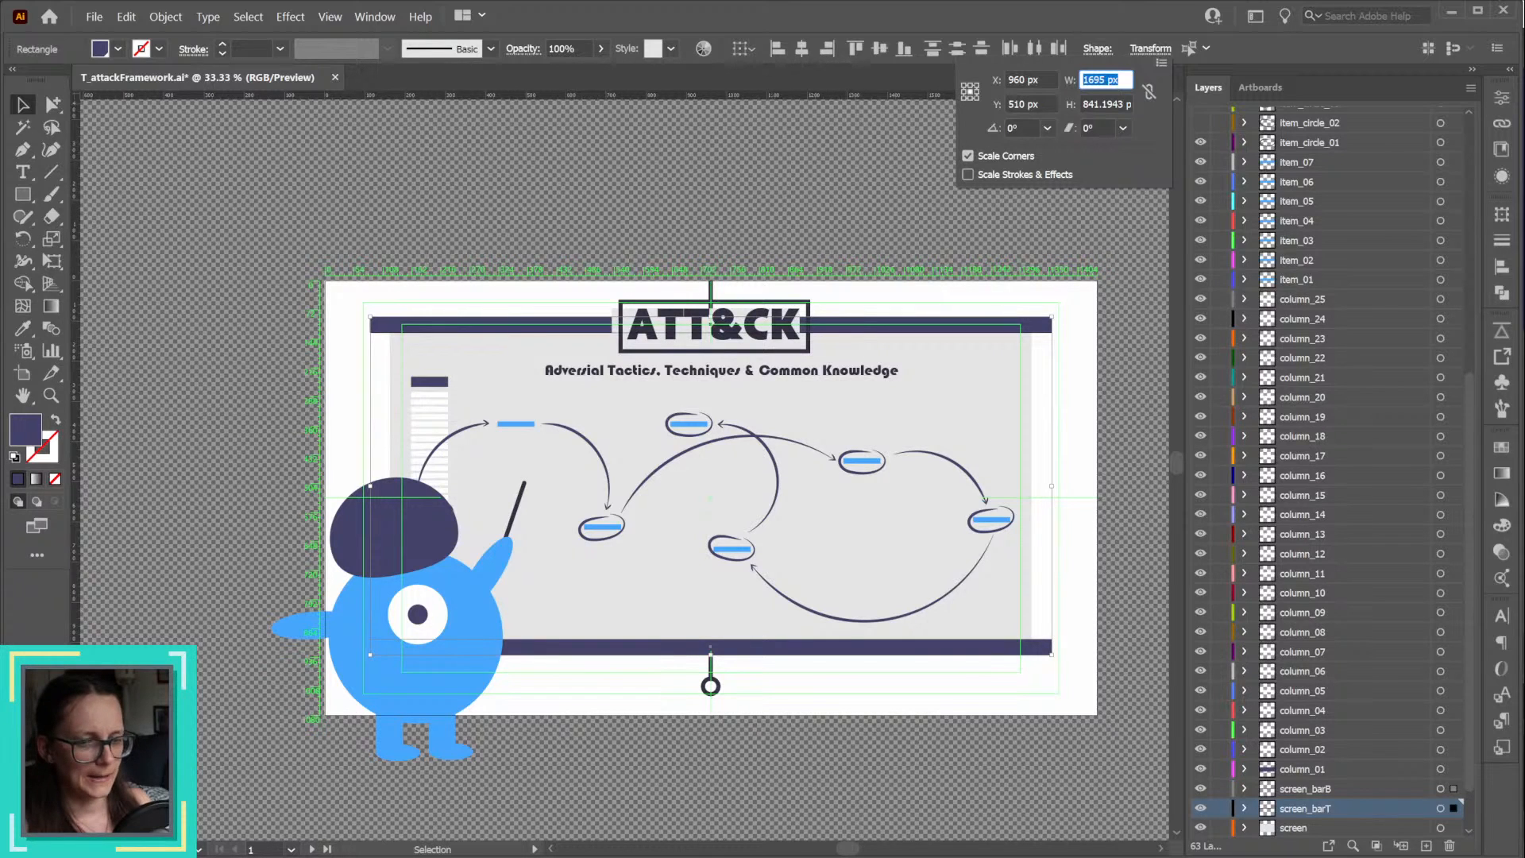
# Step: Switch to Firefox, search the web for "percentage calculator" in a new tab, and turn off the Germany region filter
pyautogui.hotkey('alt', 'Tab')
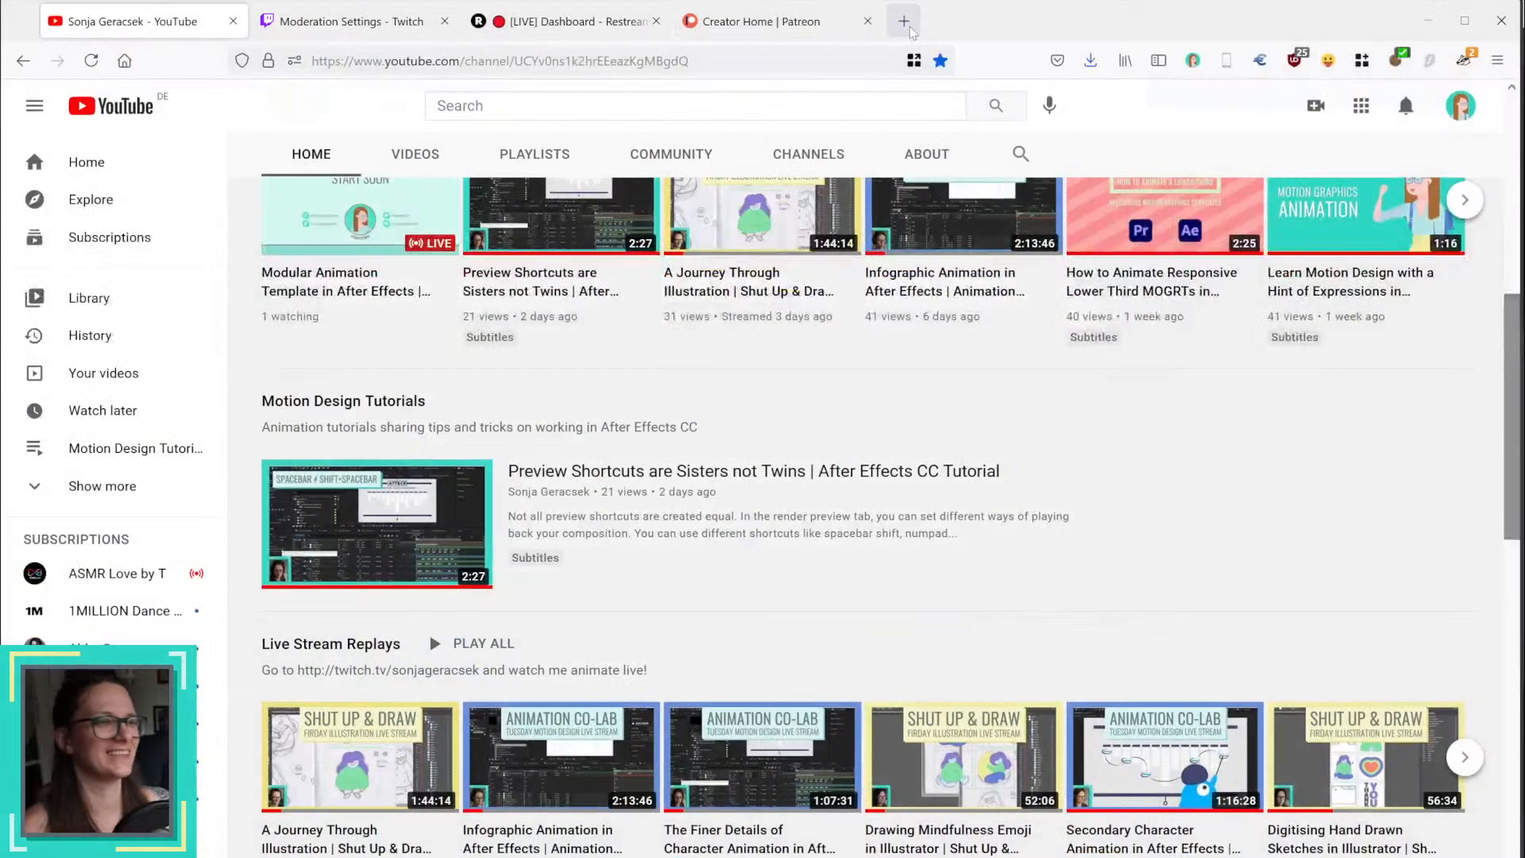
pyautogui.click(908, 22)
pyautogui.write('per')
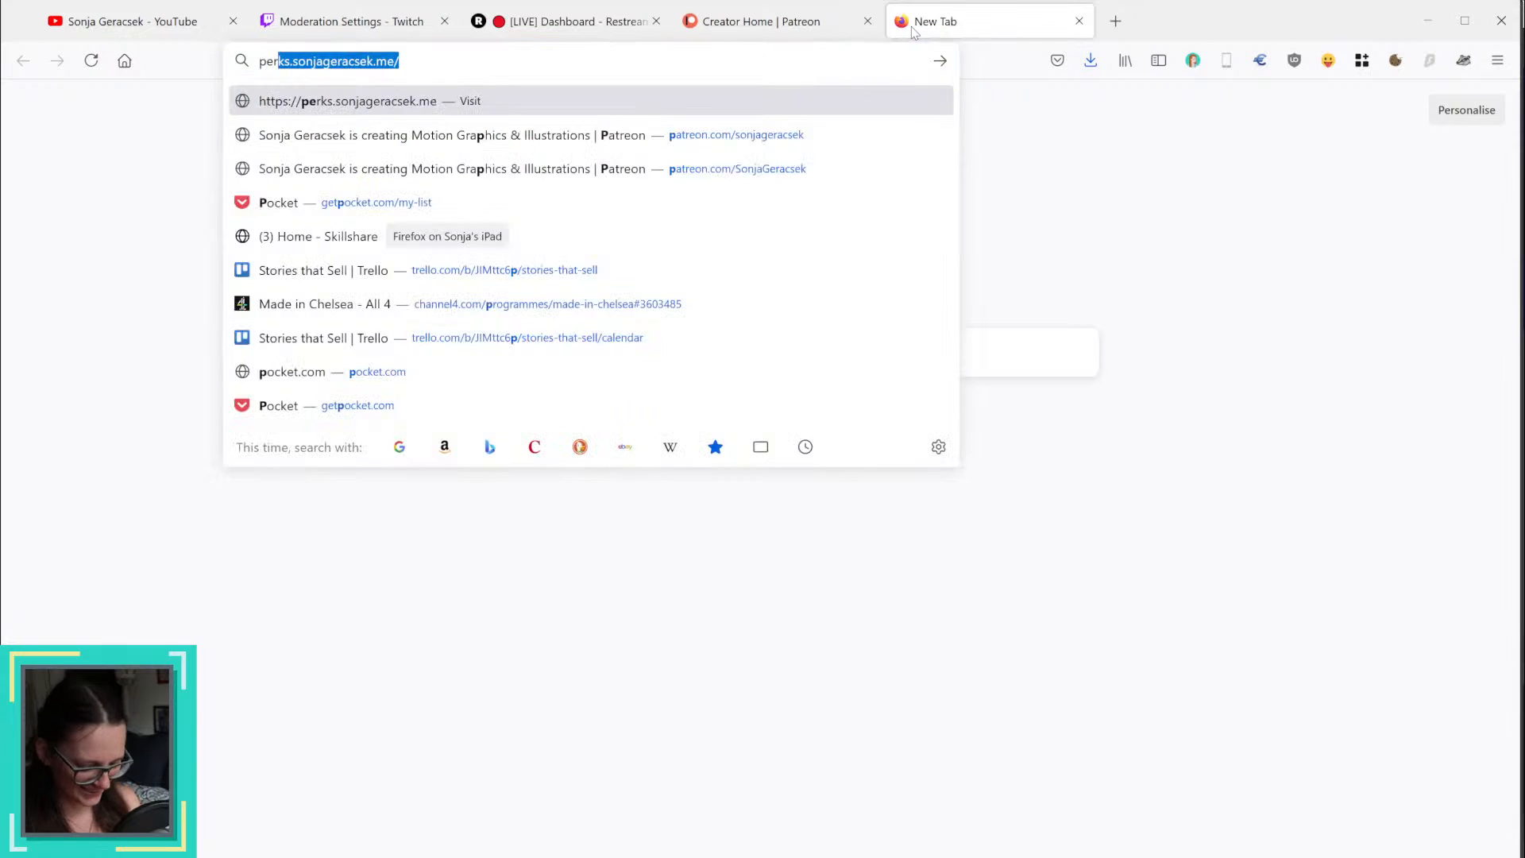
pyautogui.write('centage calculator')
pyautogui.press('Return')
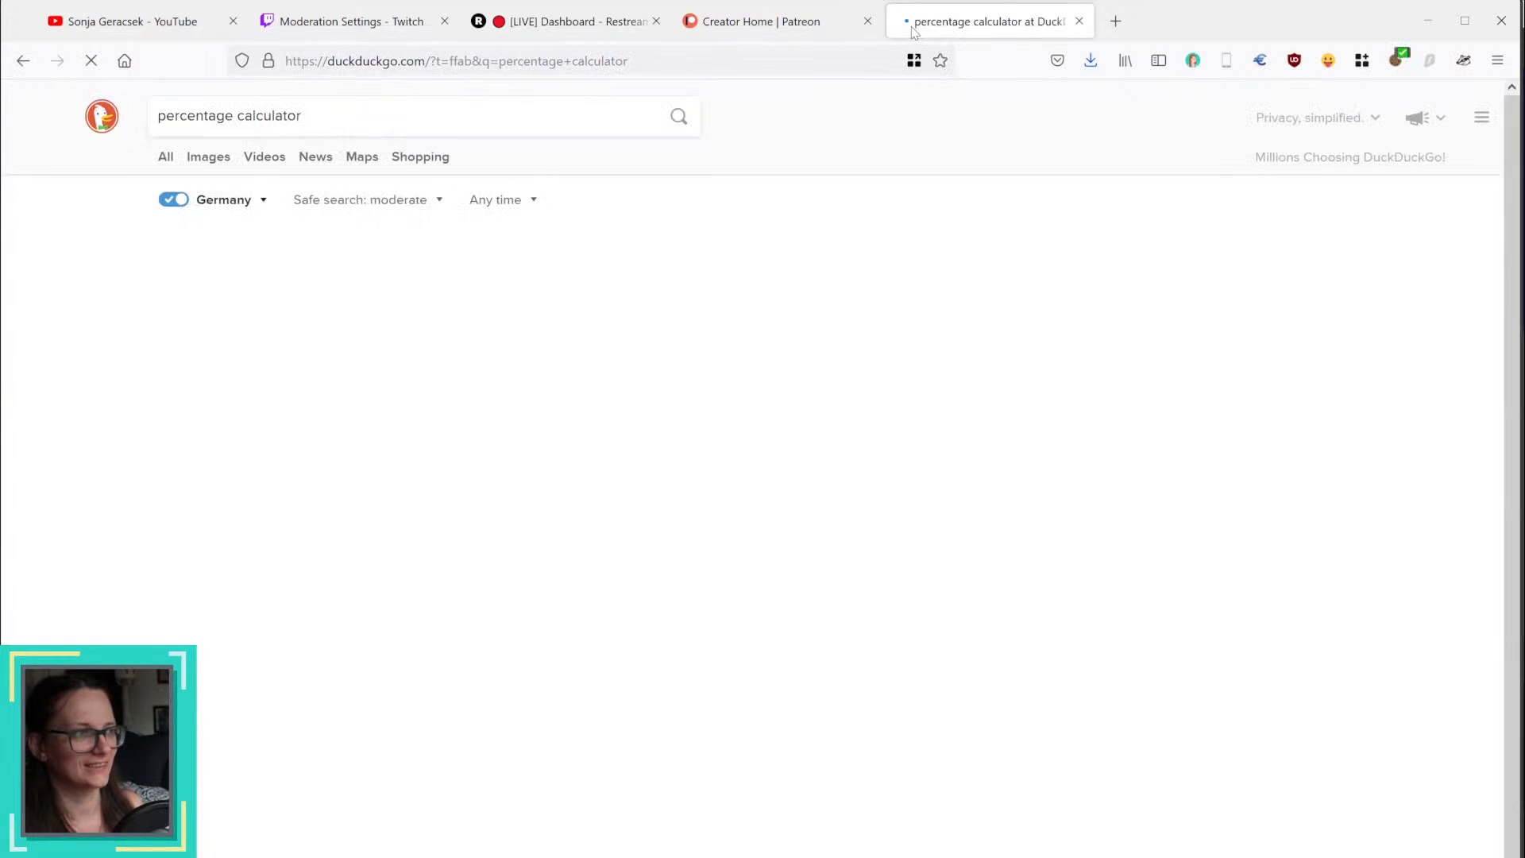
pyautogui.click(169, 200)
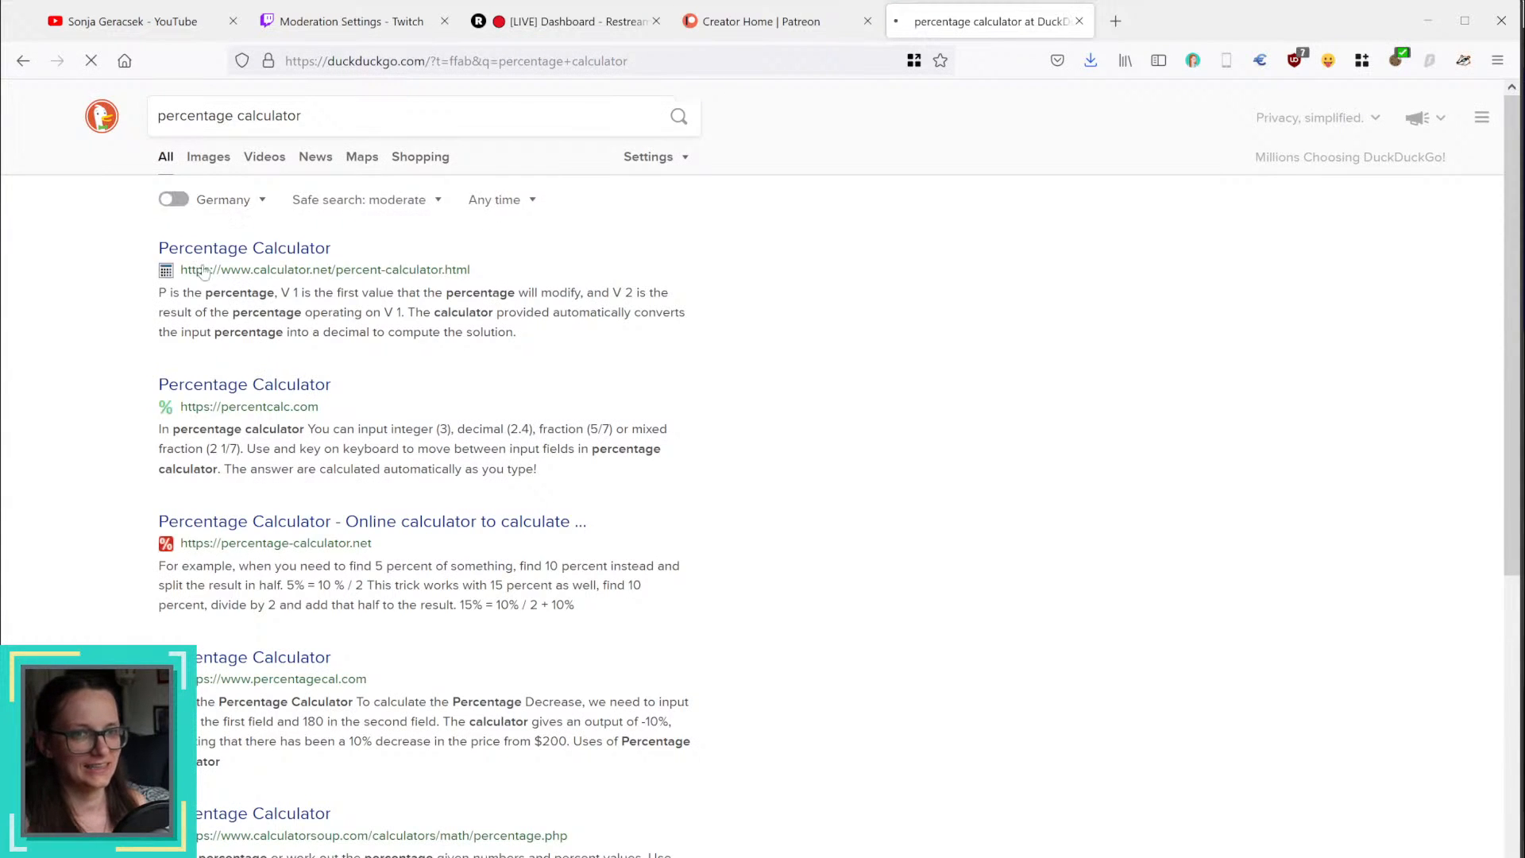
# Step: Look at the calculator.net percentage calculator, return to the search results and open percentagecal.com instead
pyautogui.click(199, 252)
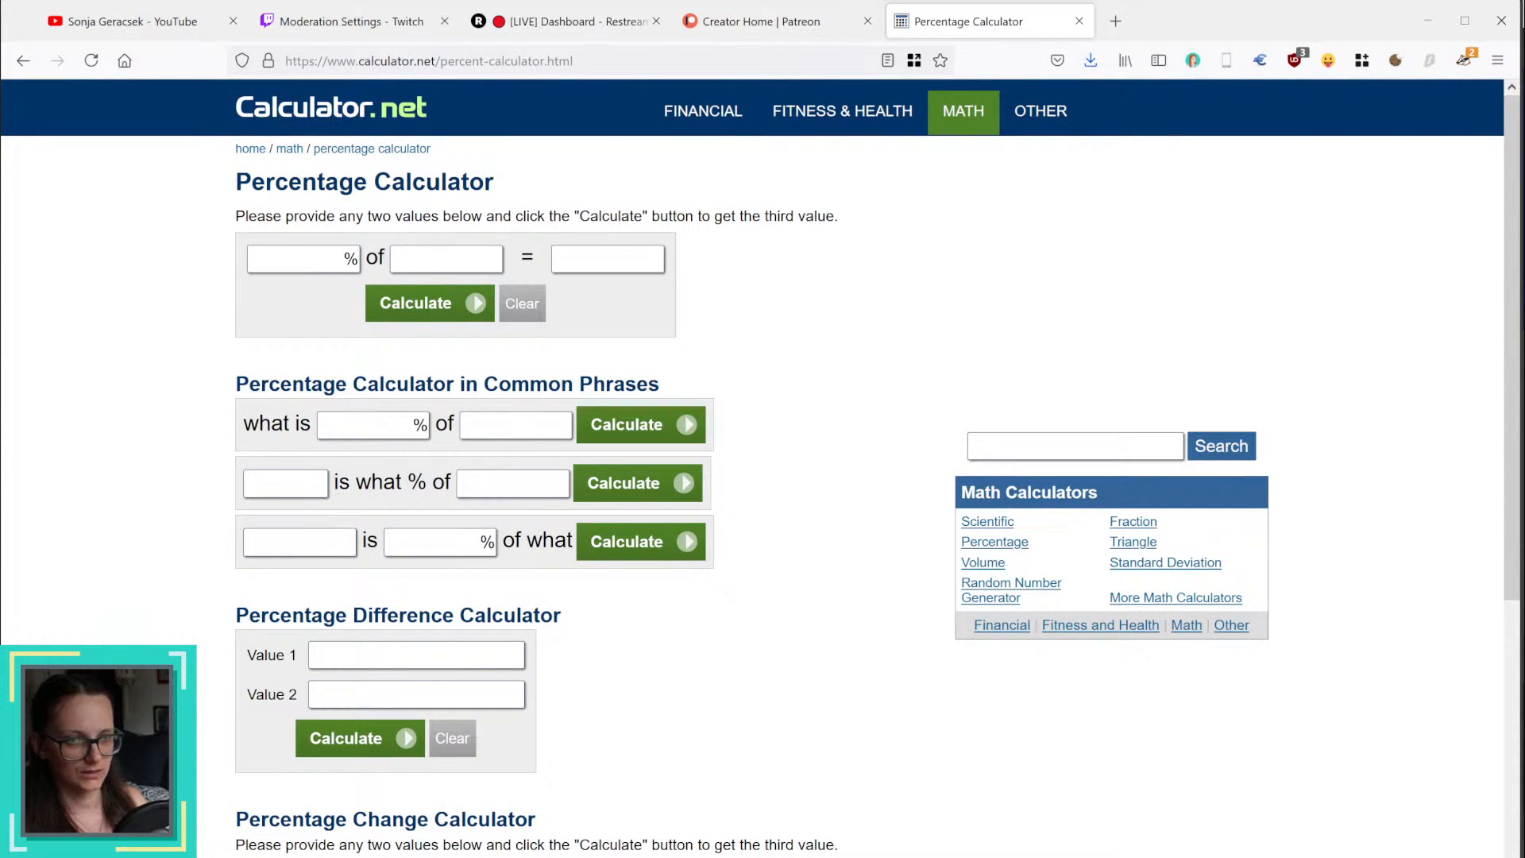
pyautogui.hotkey('alt', 'Left')
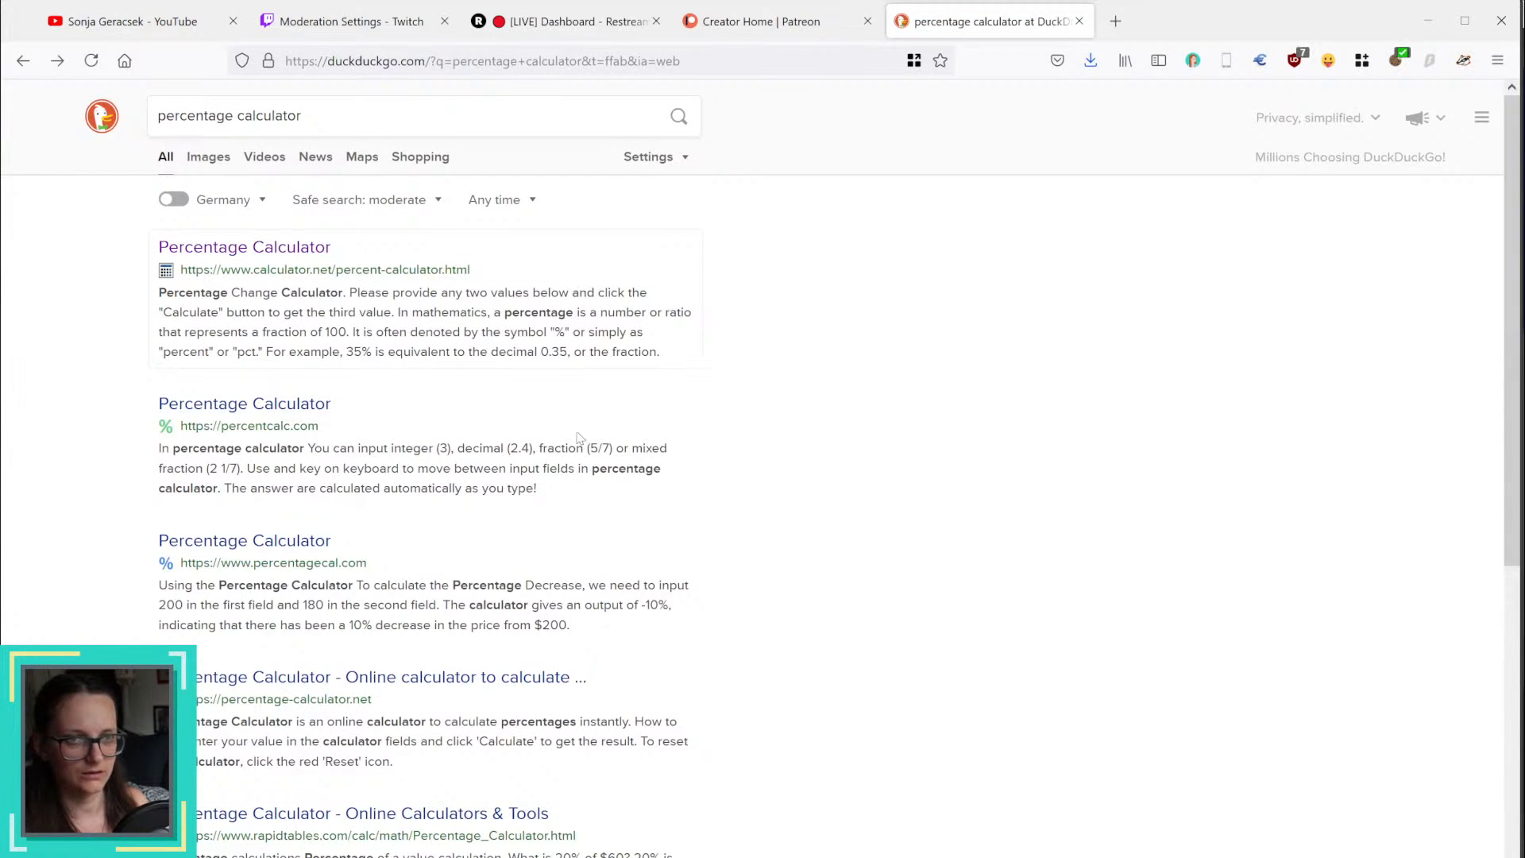
pyautogui.click(297, 554)
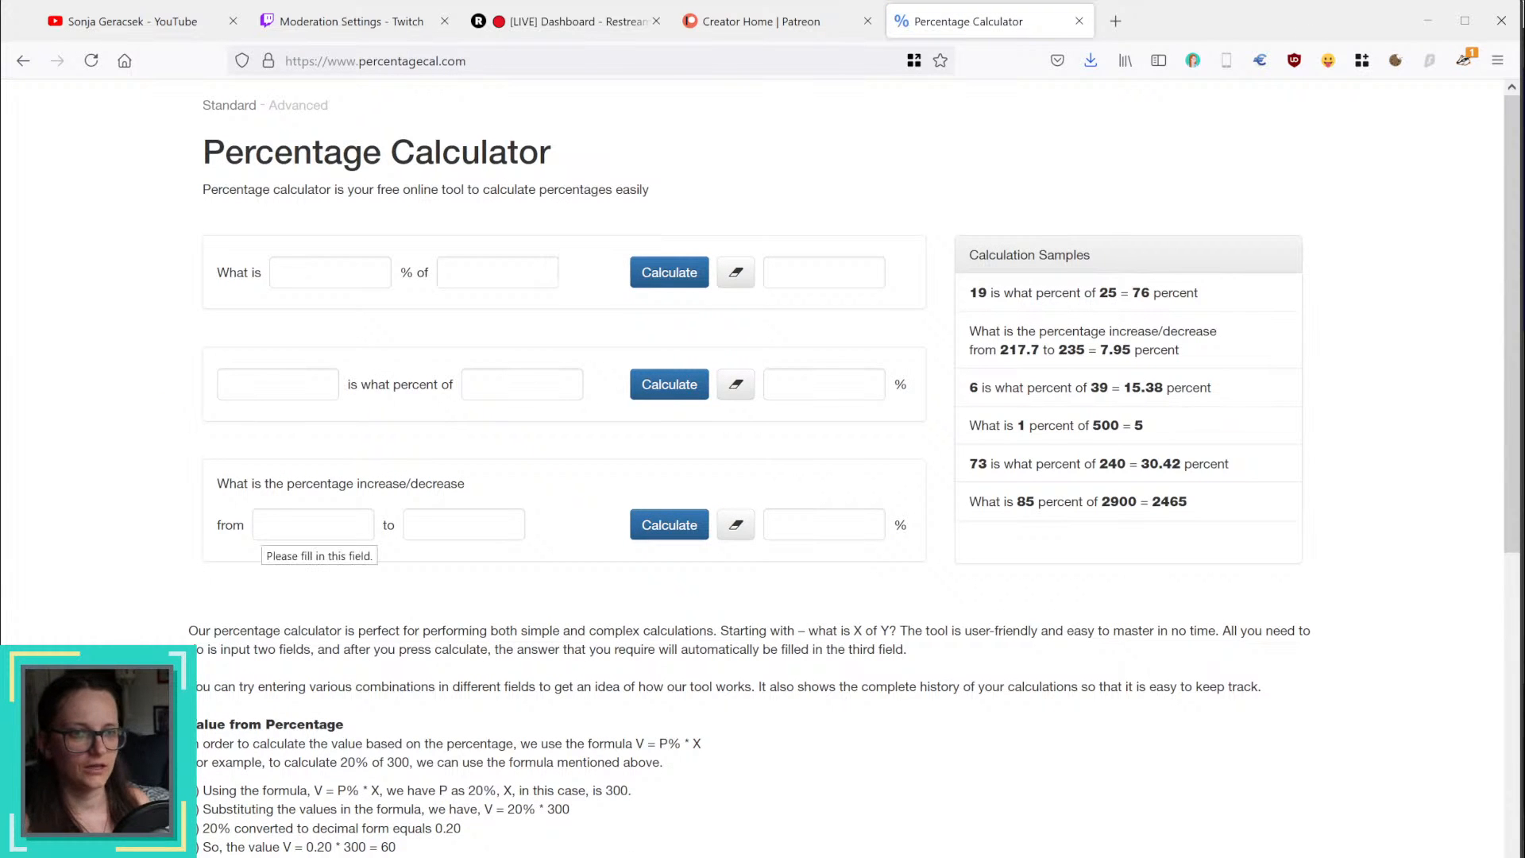
# Step: Calculate the percentage increase from 1595 to 1695, and switch back to After Effects
pyautogui.click(265, 525)
pyautogui.write('1595')
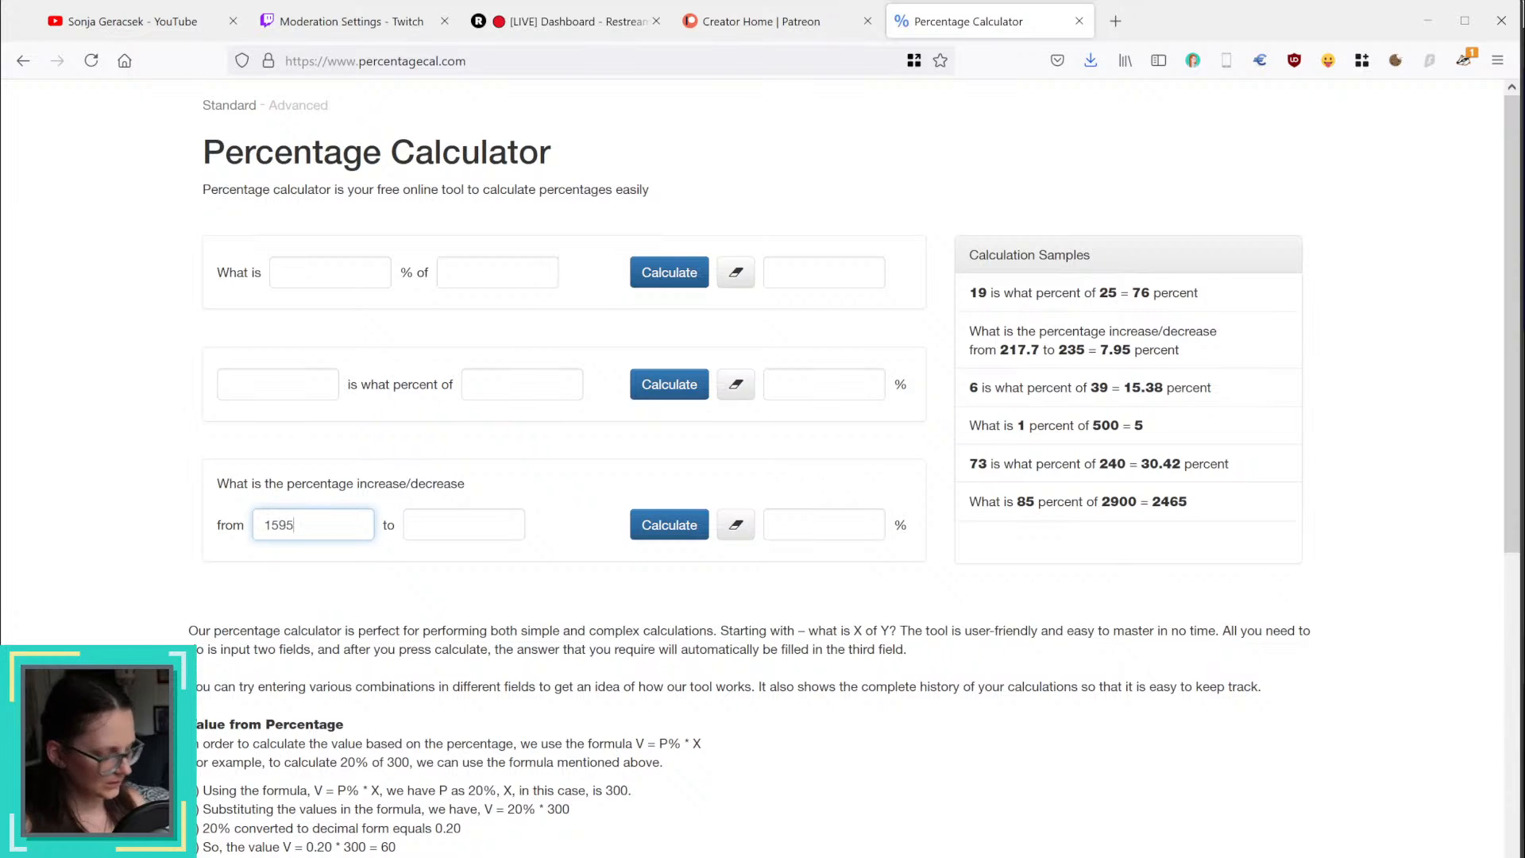
pyautogui.click(425, 527)
pyautogui.write('1695')
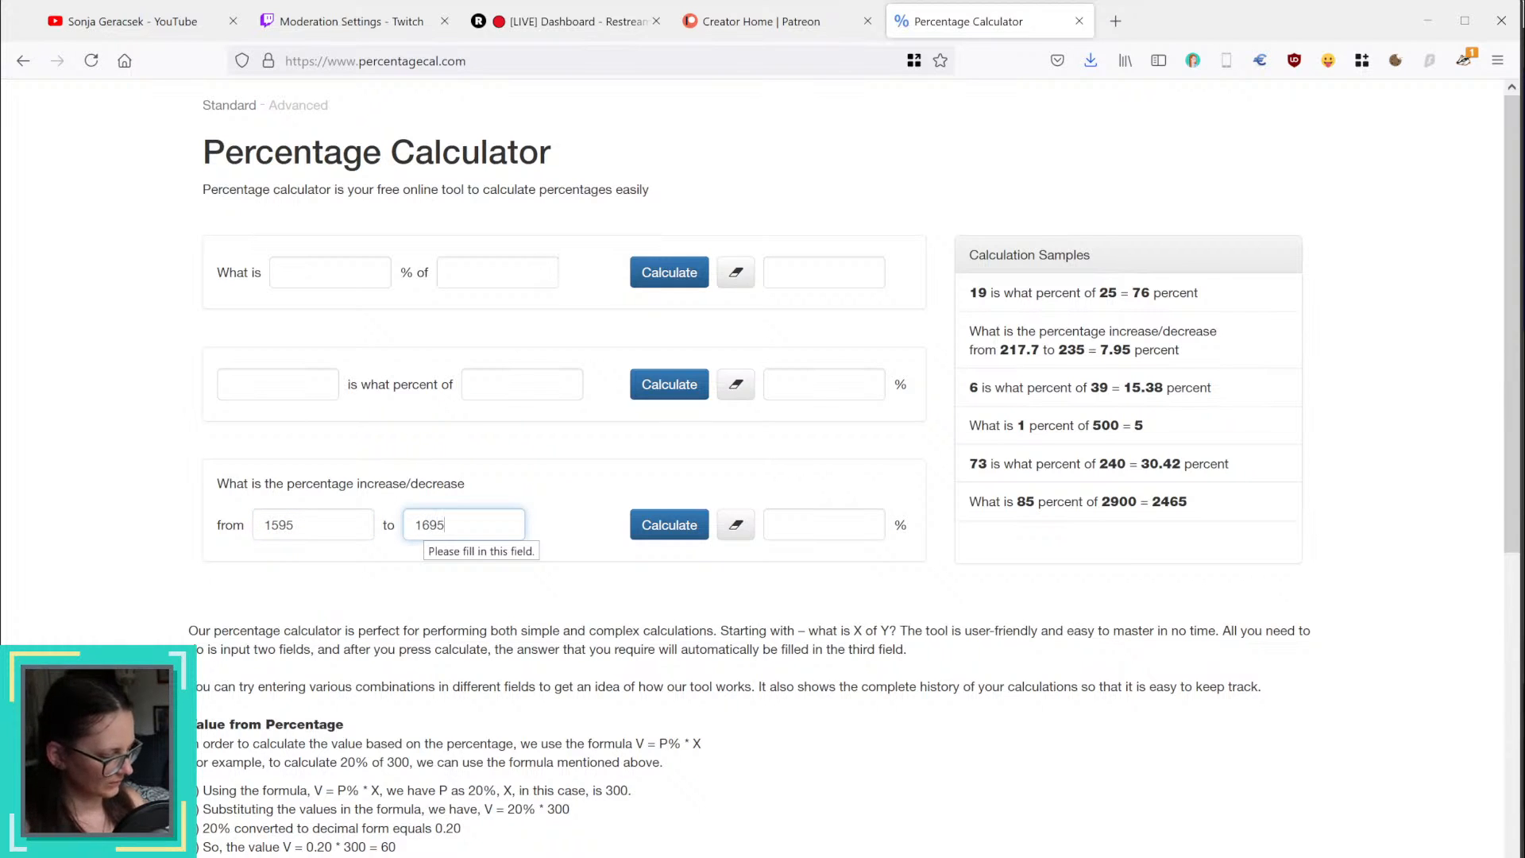
pyautogui.click(675, 528)
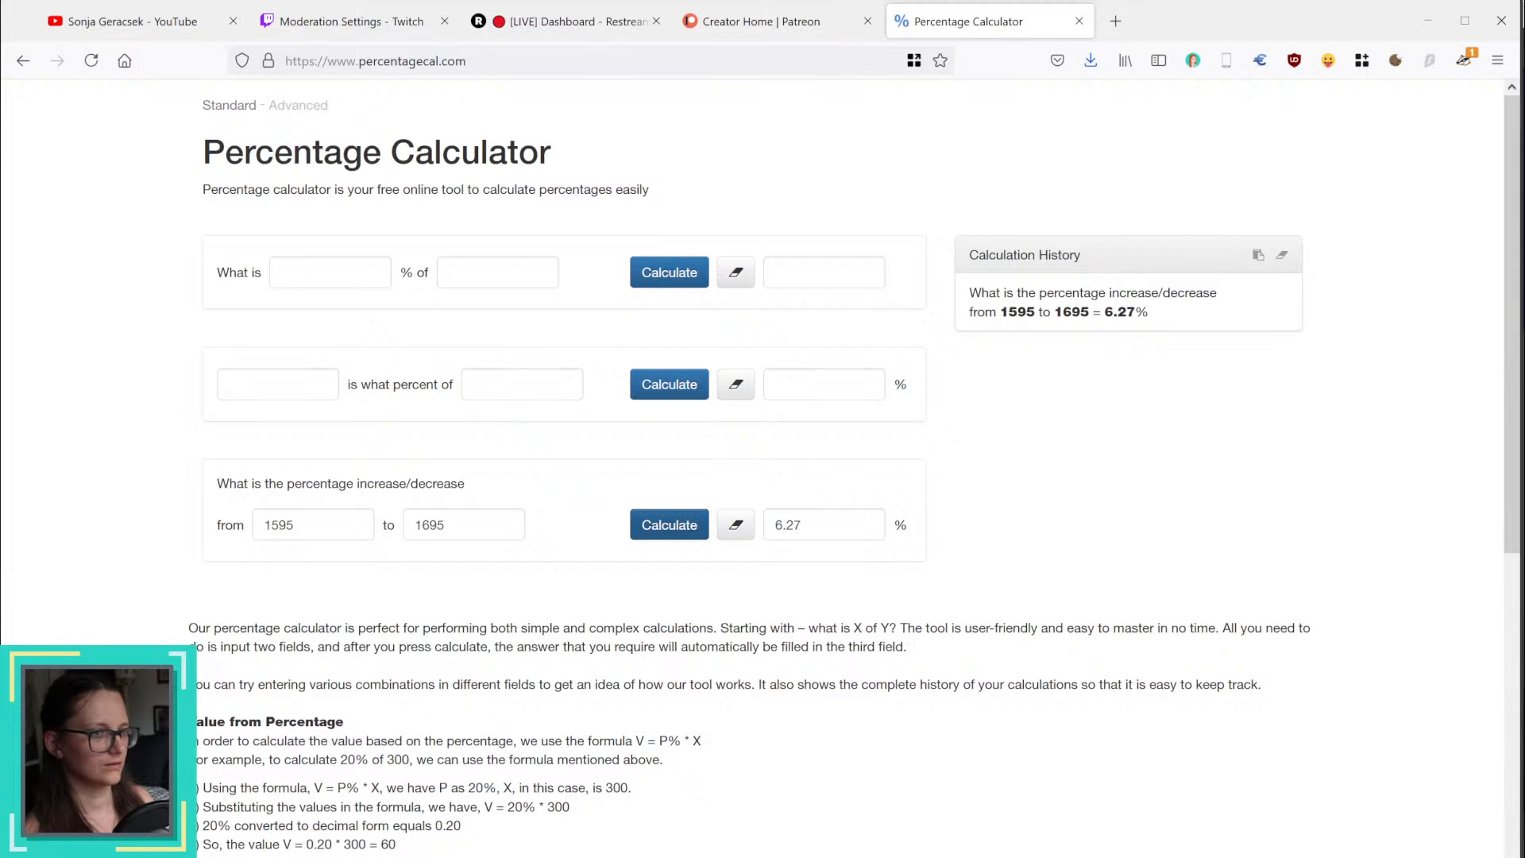
pyautogui.hotkey('alt', 'Tab')
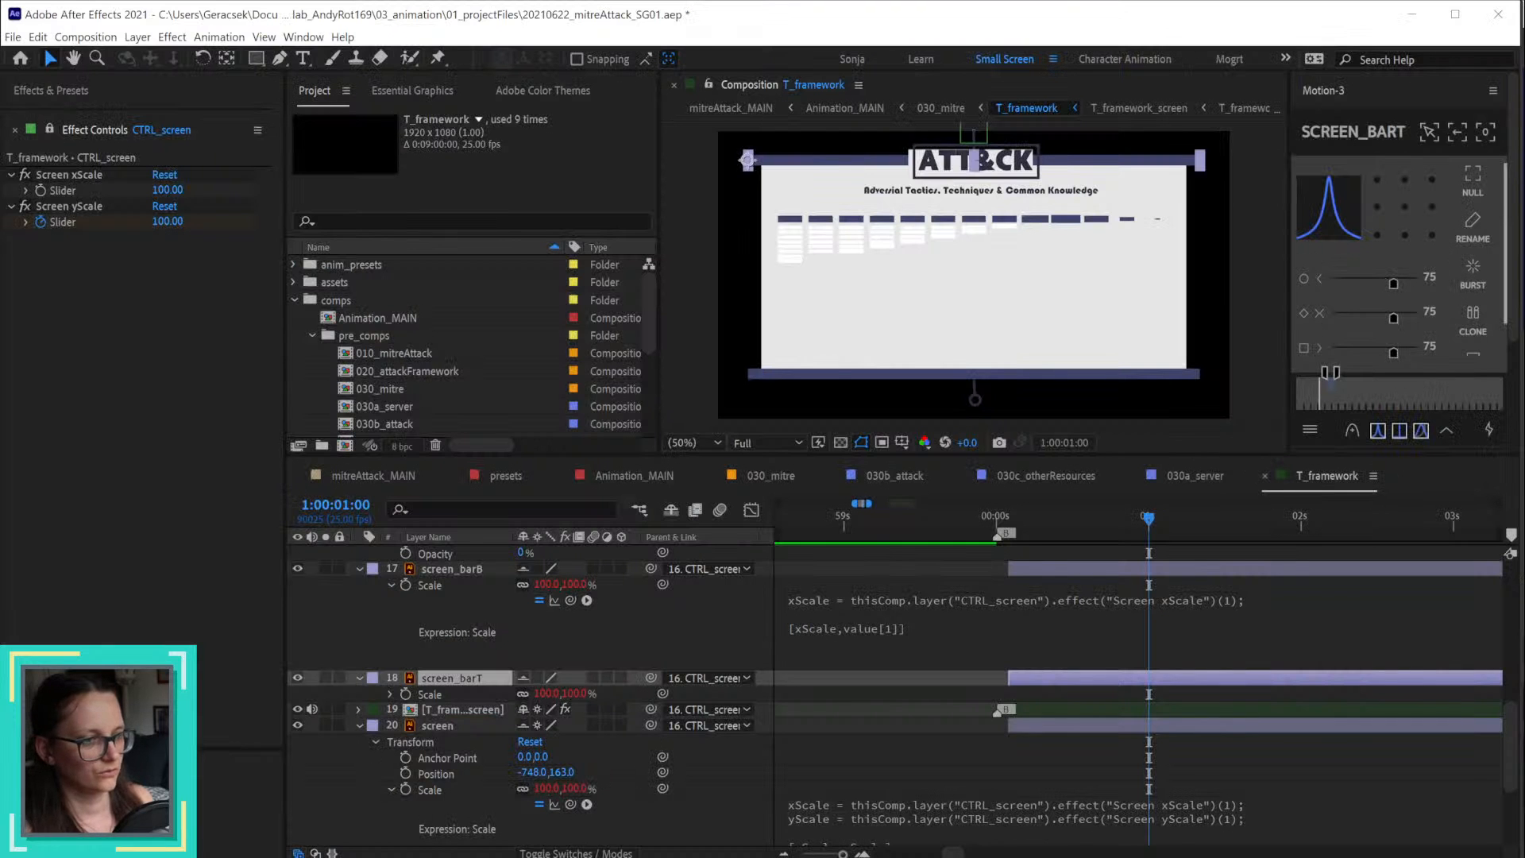
# Step: Multiply the slider reference in the xScale line of screen_barB's Scale expression by 1.627, checking the factor against the web calculator
pyautogui.click(1156, 616)
pyautogui.click(1156, 614)
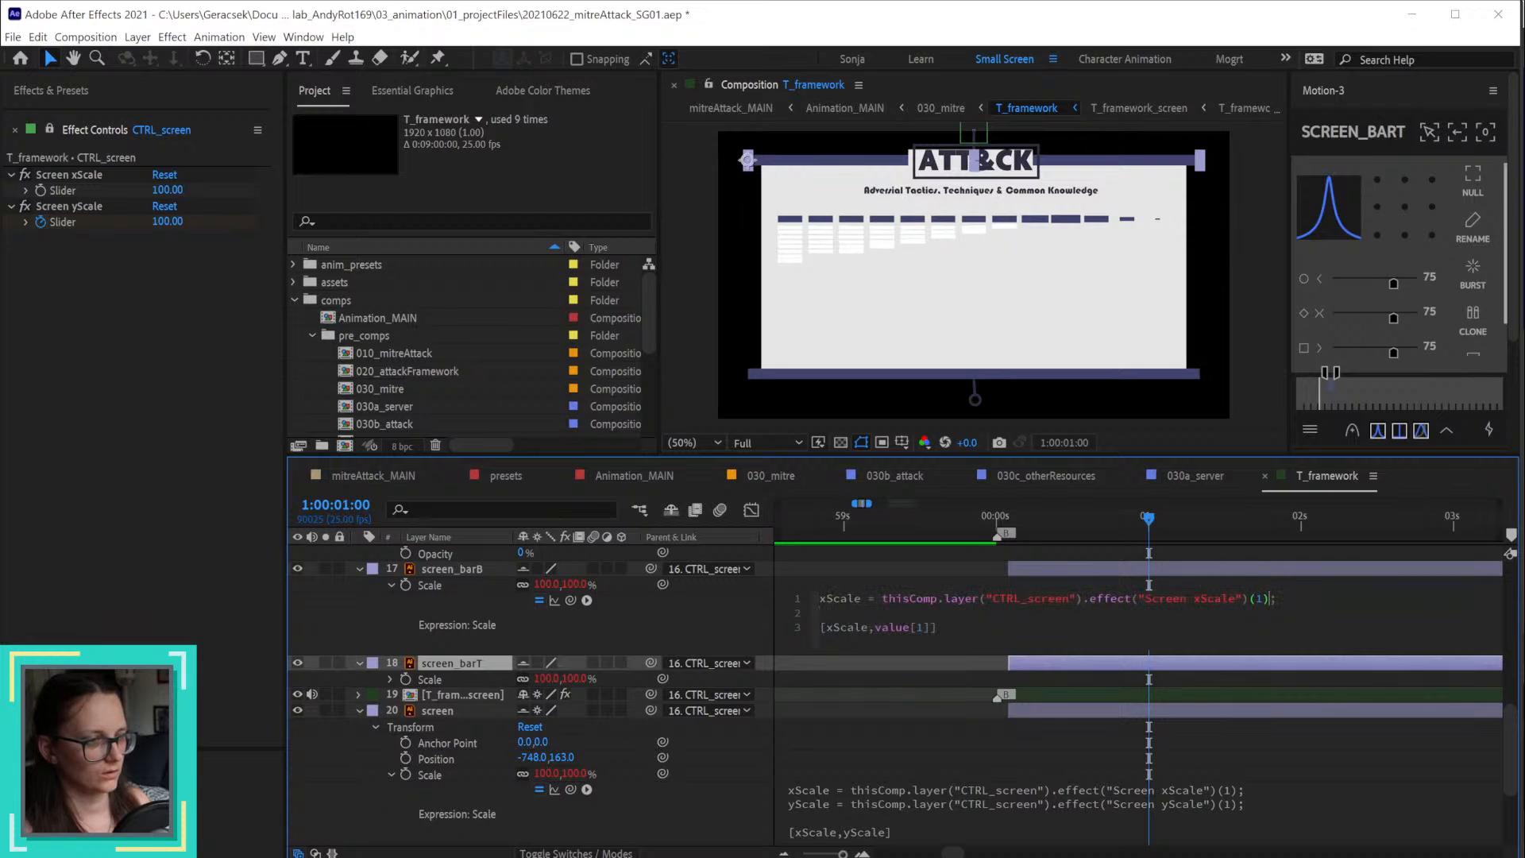
pyautogui.click(1270, 598)
pyautogui.write('*')
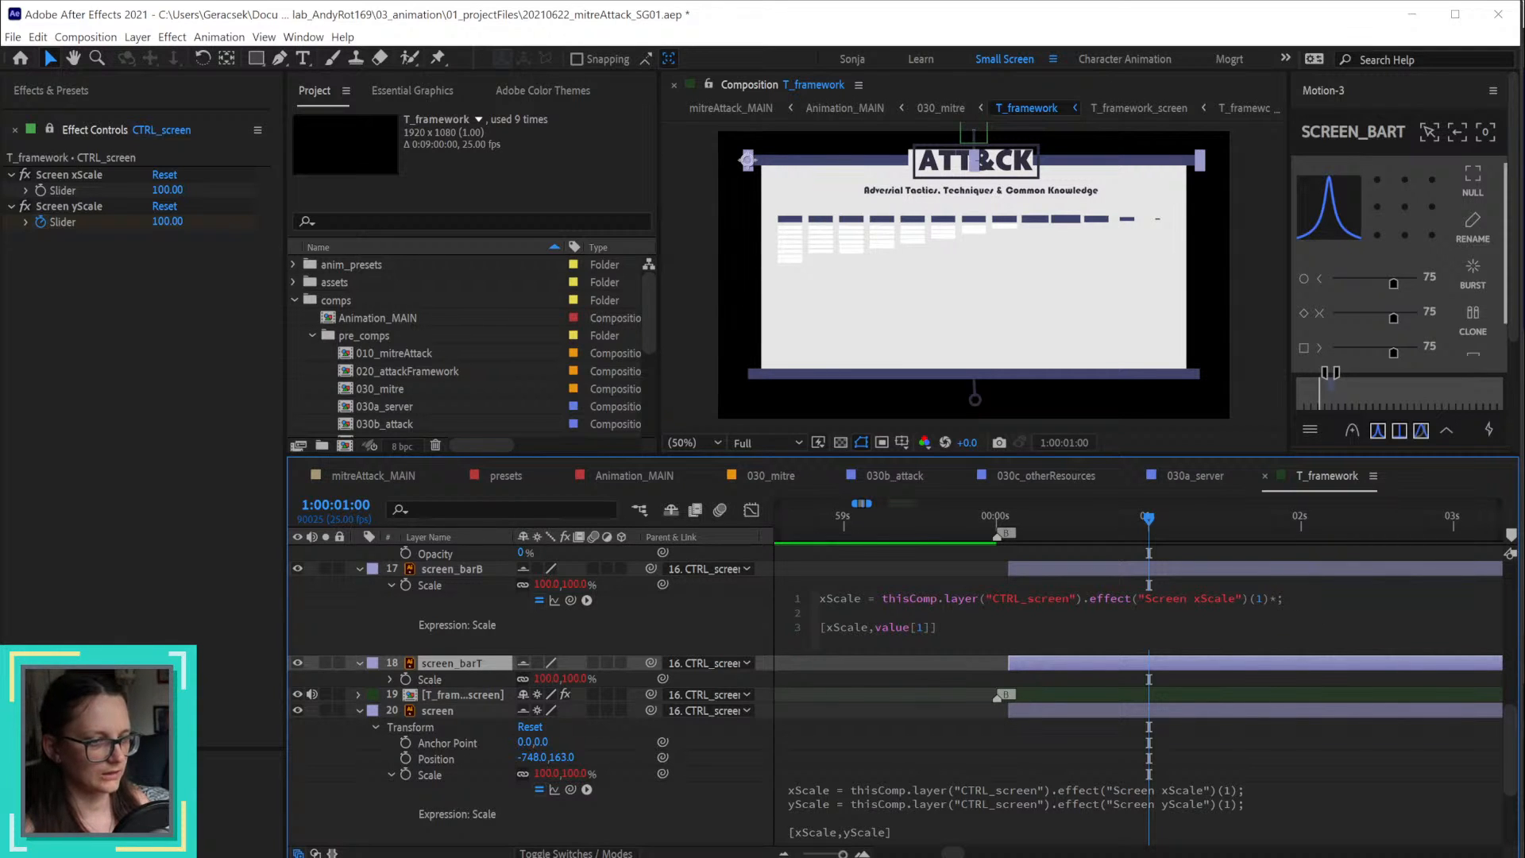
pyautogui.hotkey('alt', 'Tab')
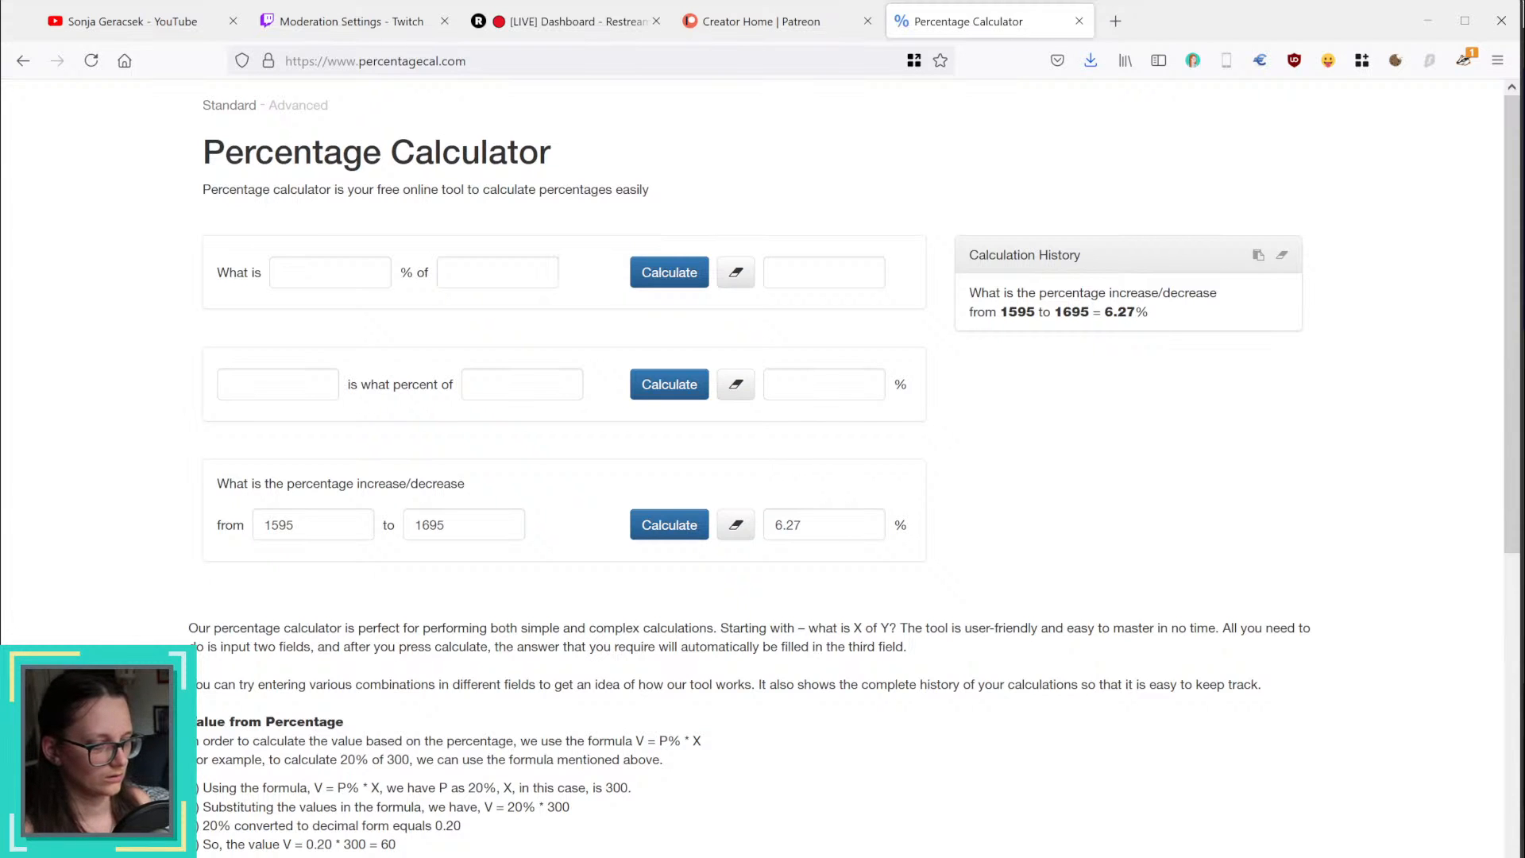
pyautogui.hotkey('alt', 'Tab')
pyautogui.click(1239, 616)
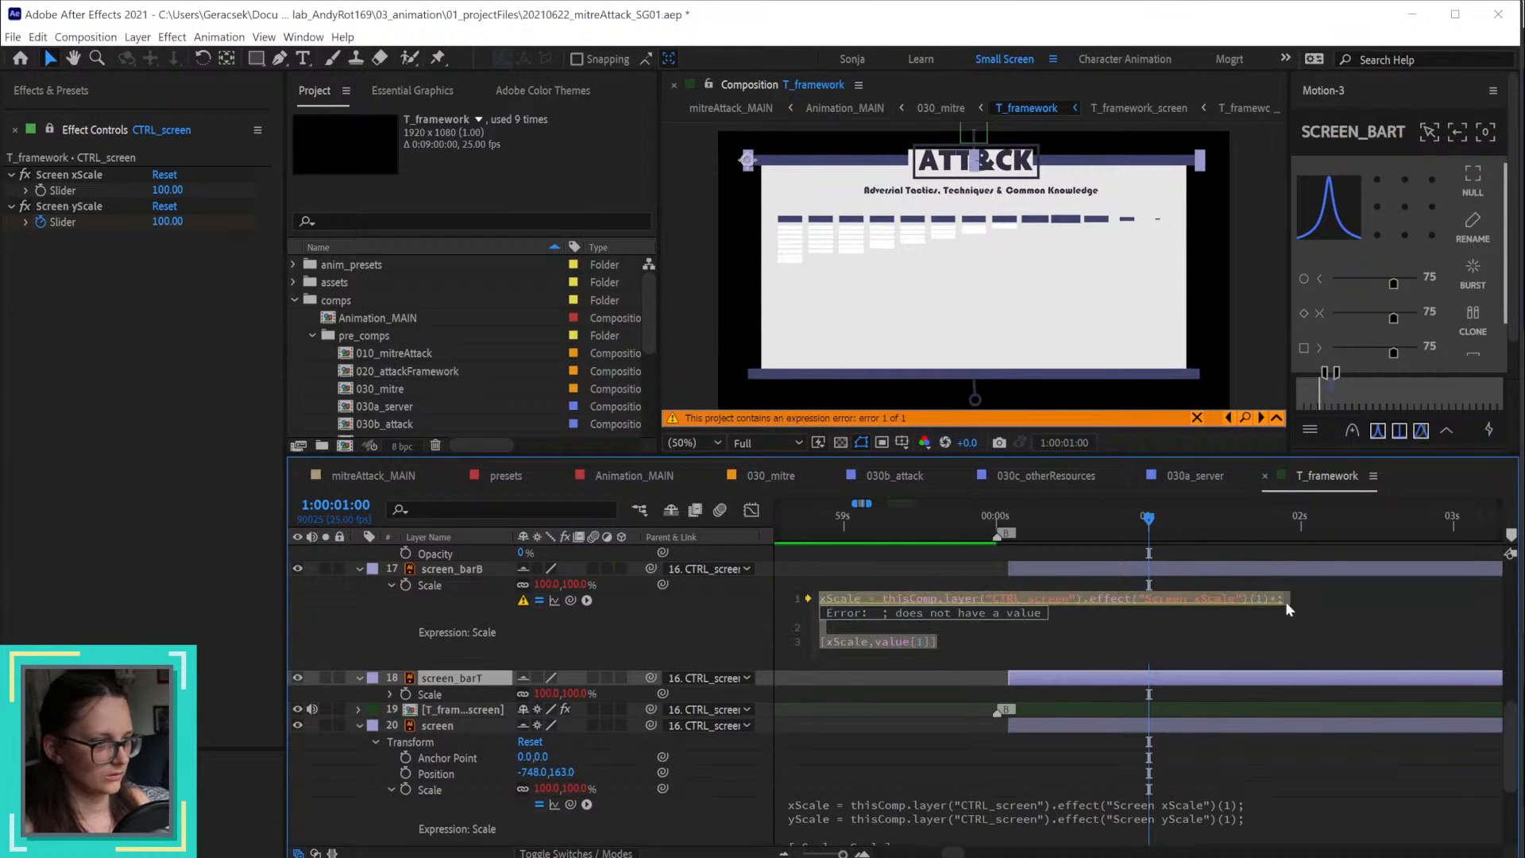
pyautogui.click(1276, 600)
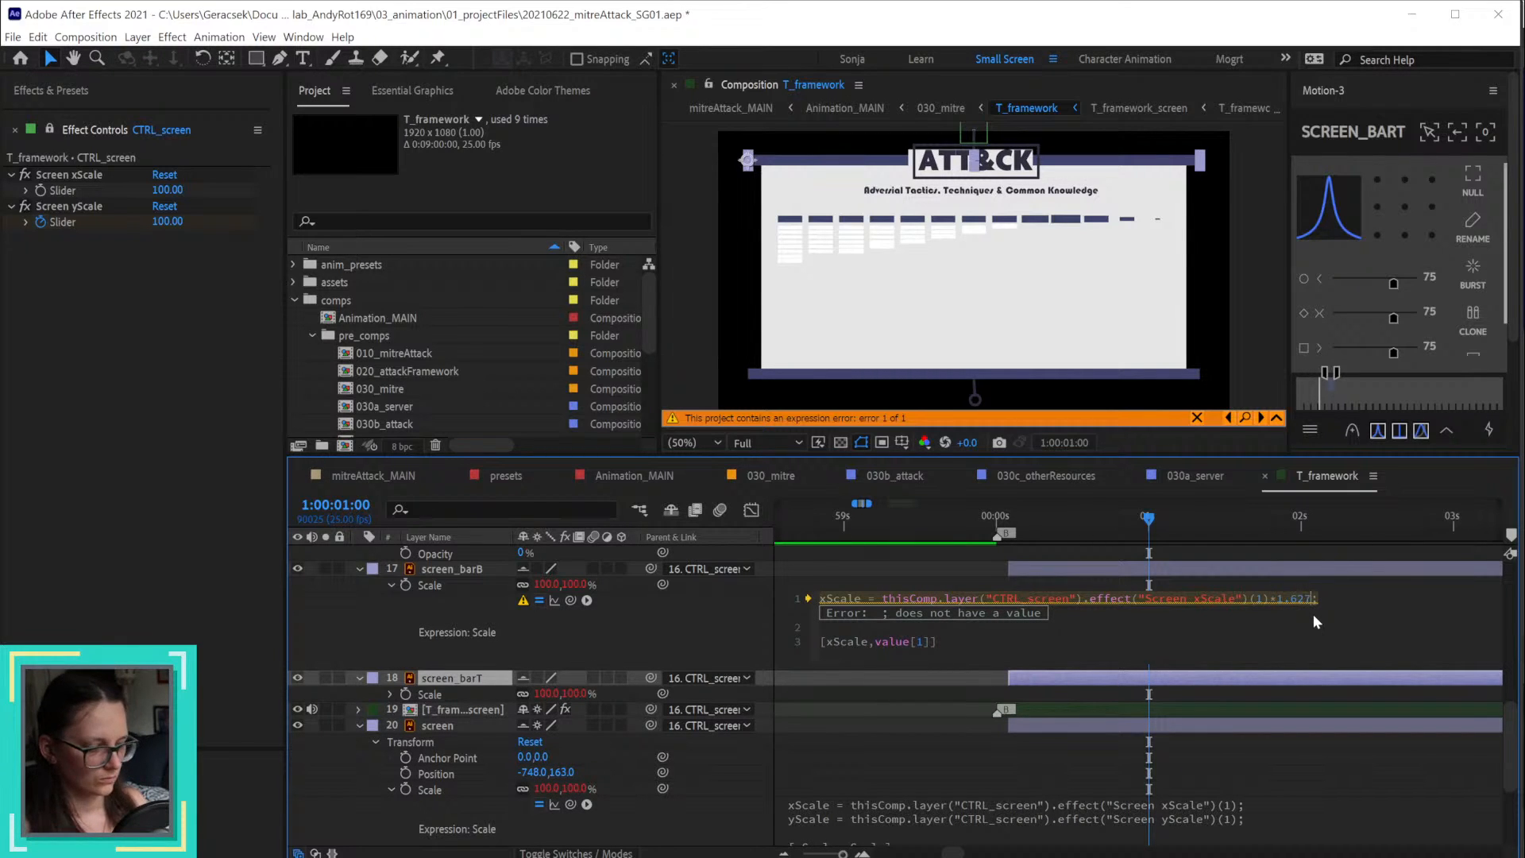
pyautogui.click(676, 603)
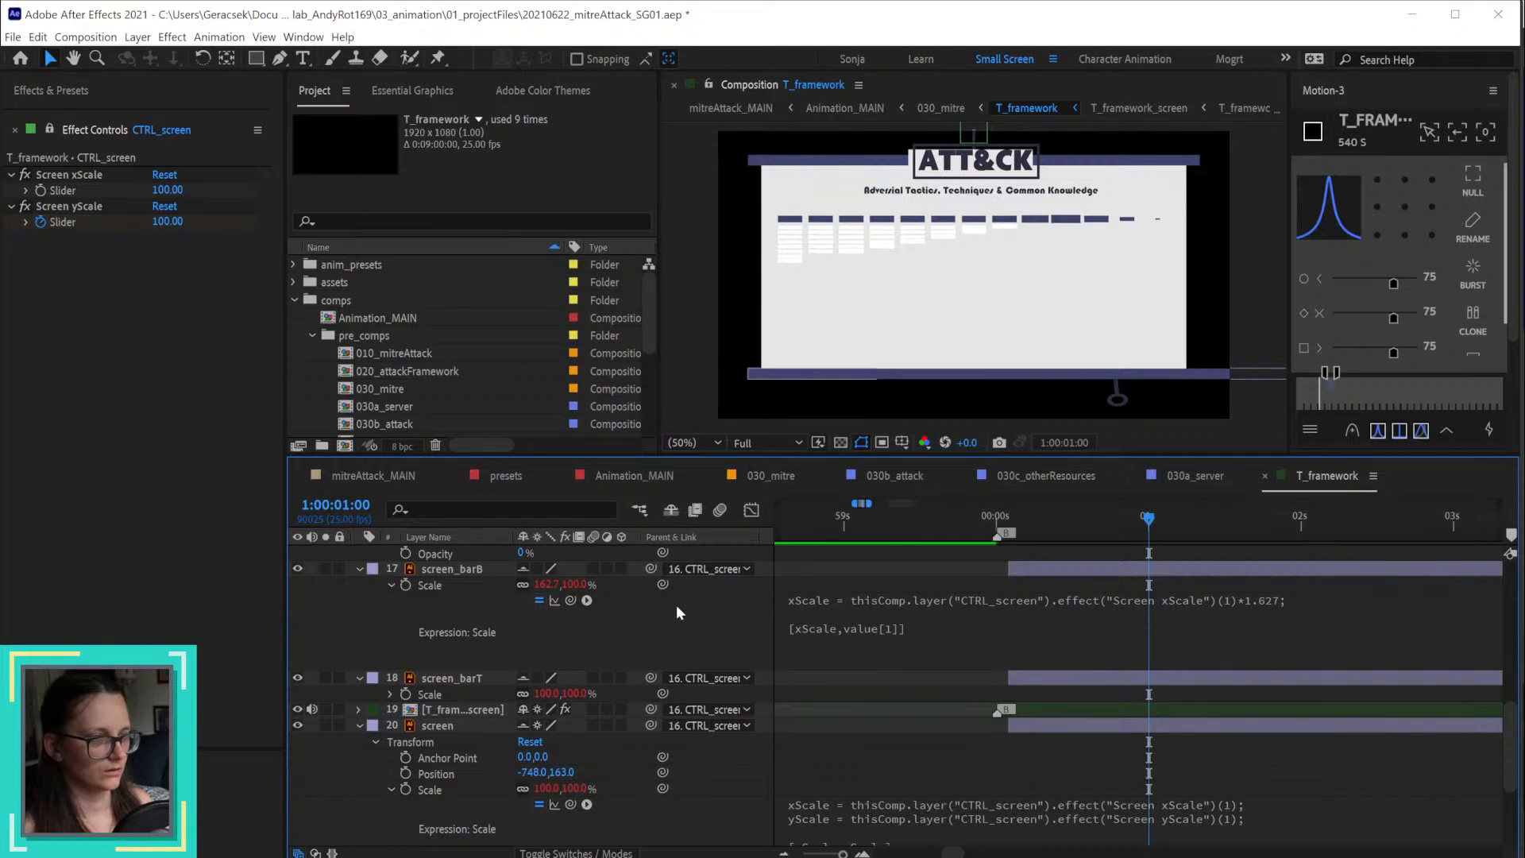
# Step: Undo the 1.627 factor and delete the leftover multiplication sign from the xScale line of screen_barB's expression
pyautogui.hotkey('ctrl', 'z')
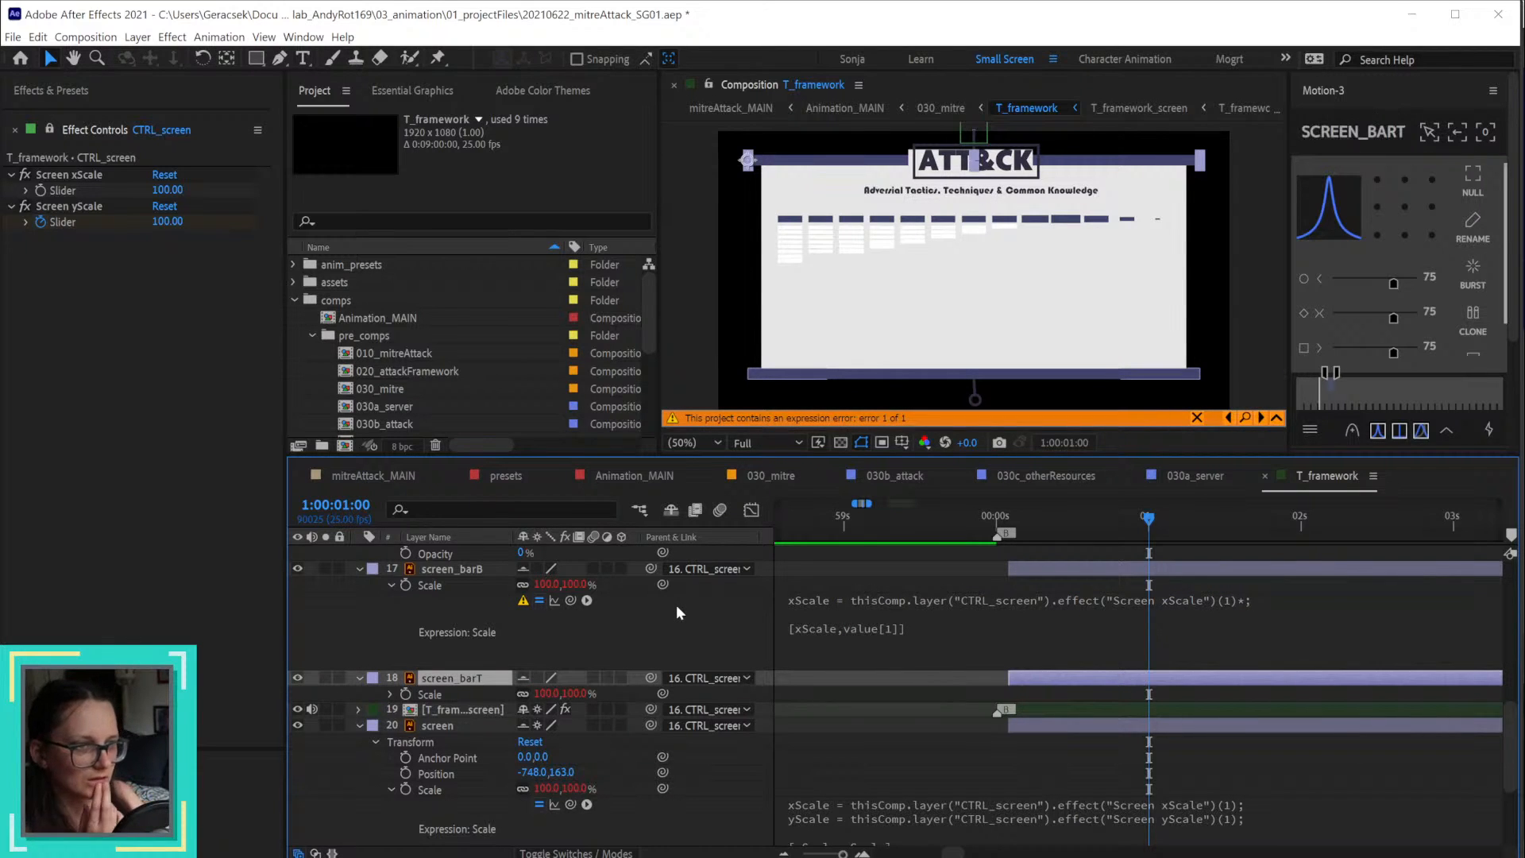
pyautogui.click(1284, 601)
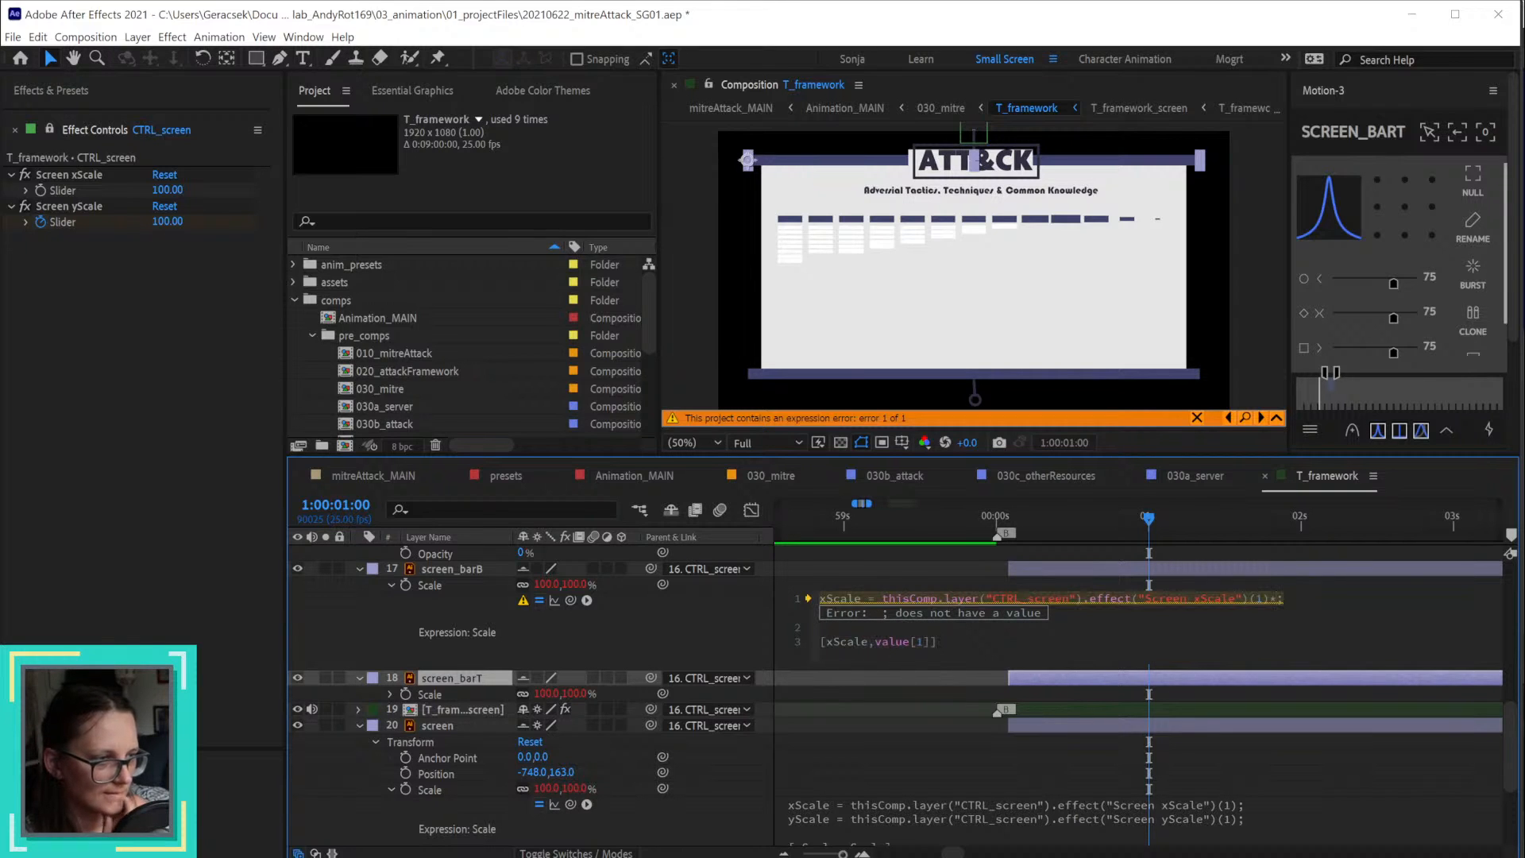
pyautogui.press('BackSpace')
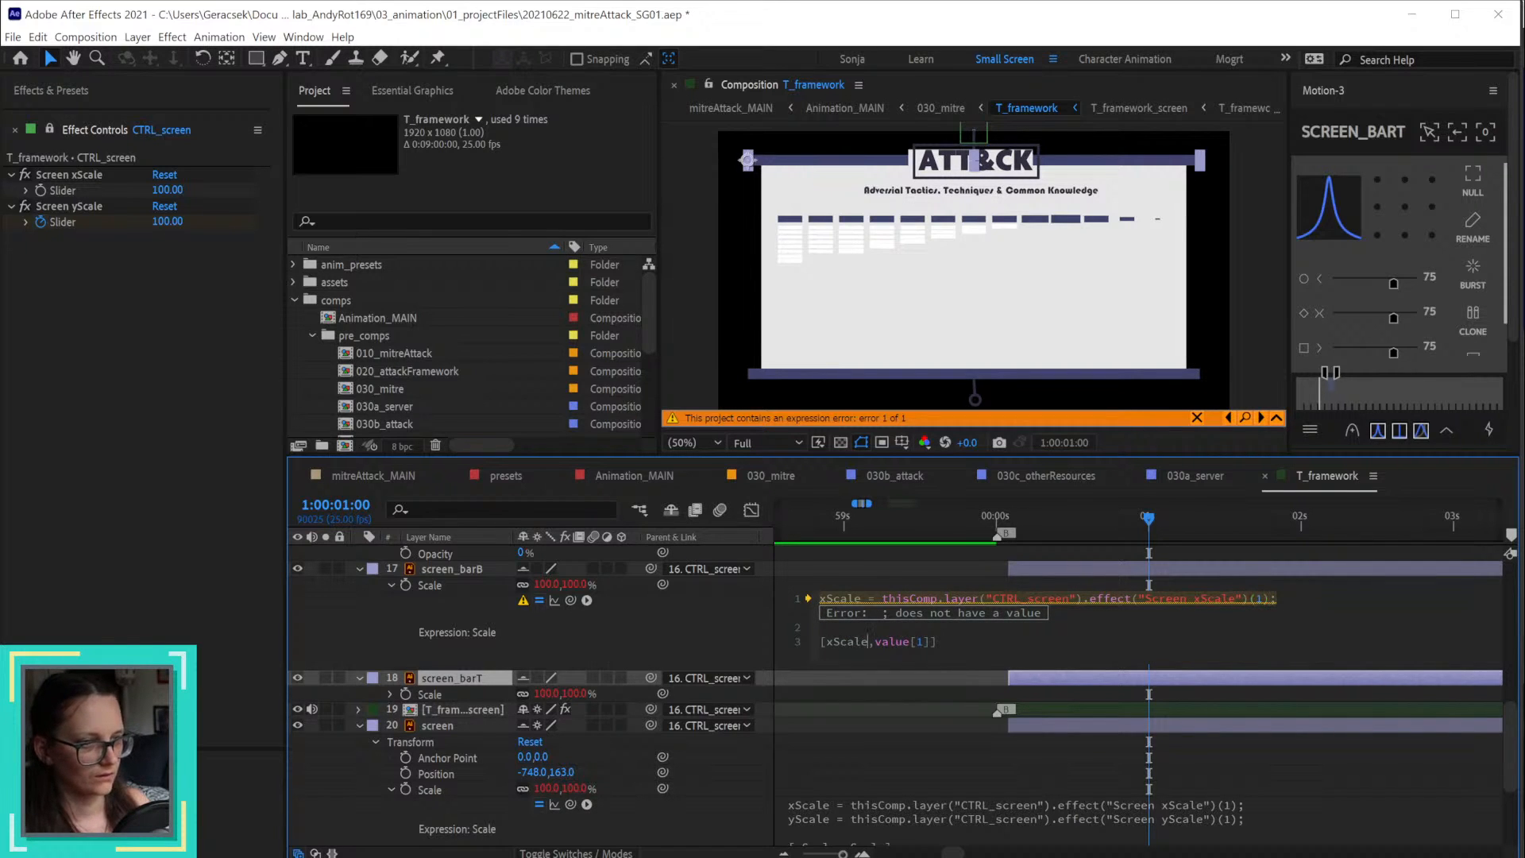
pyautogui.write('*1.3')
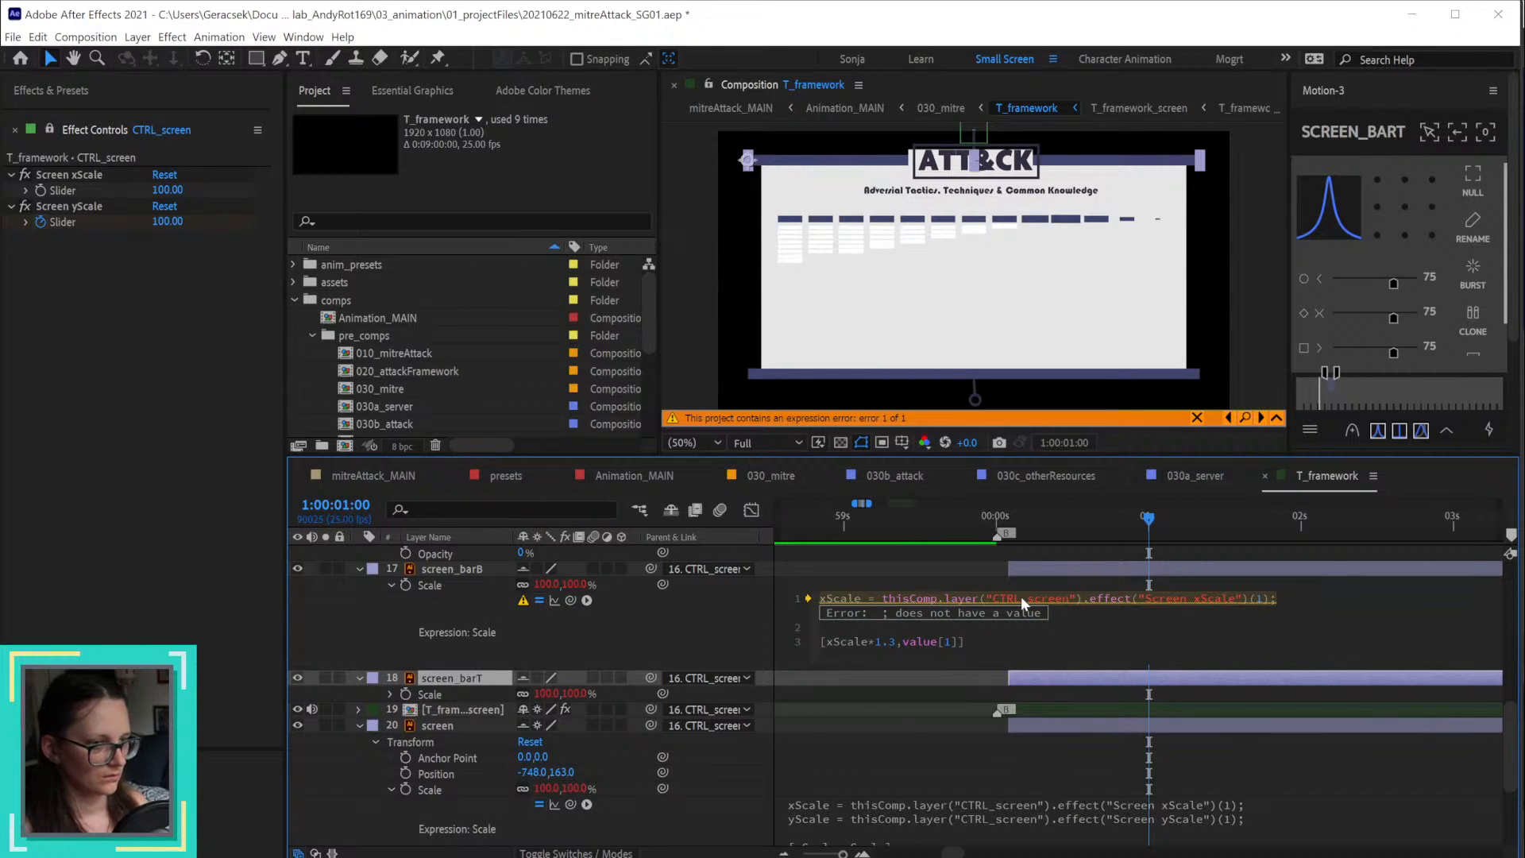
pyautogui.press('BackSpace')
pyautogui.press('BackSpace')
pyautogui.press('BackSpace')
pyautogui.press('BackSpace')
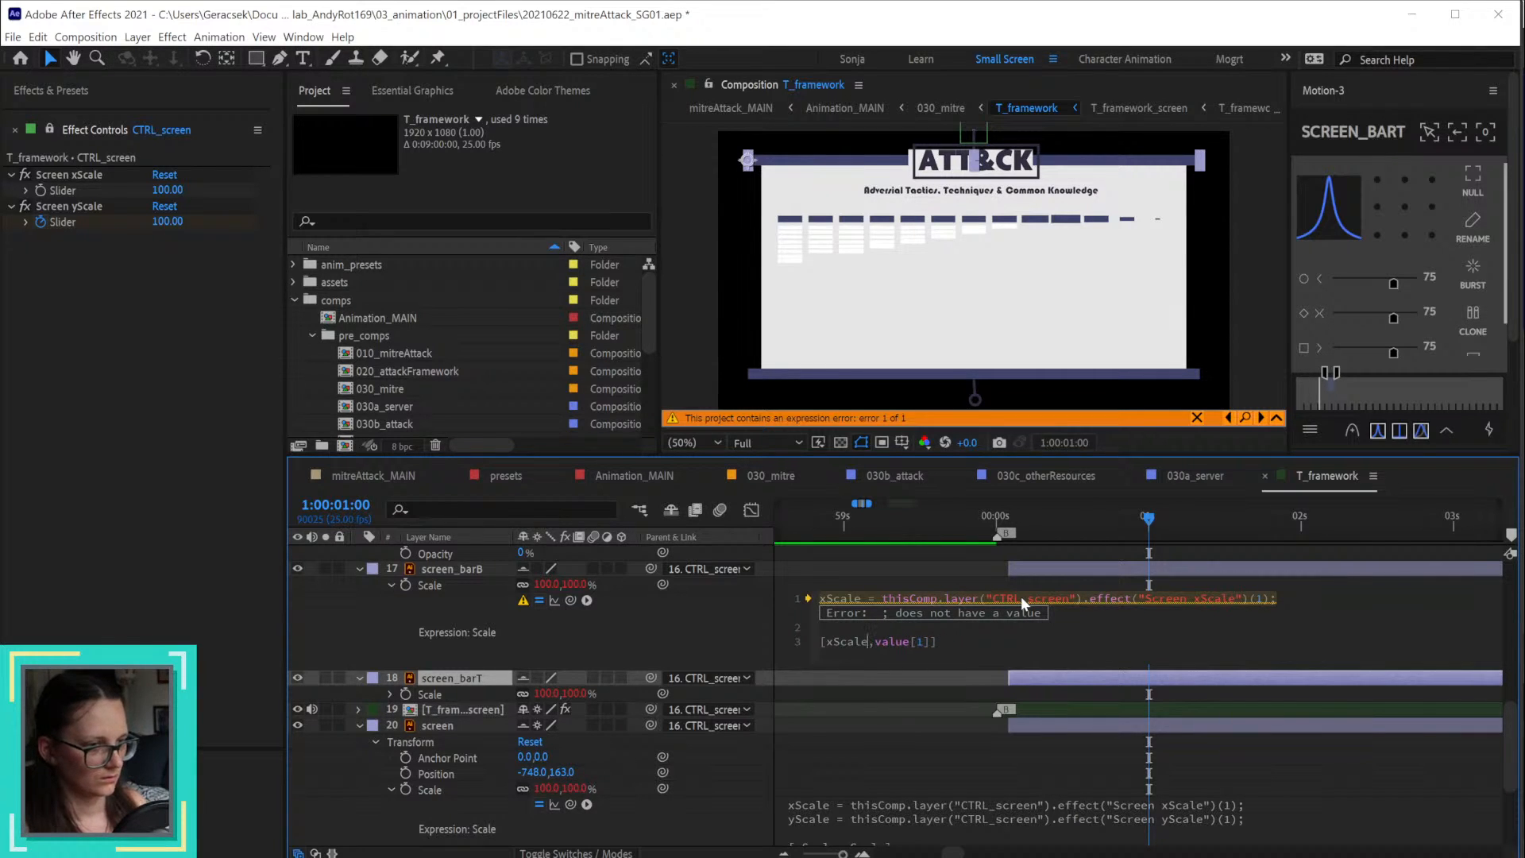
# Step: Divide xScale by 1.627 inside the output array of screen_barB's Scale expression
pyautogui.write('/')
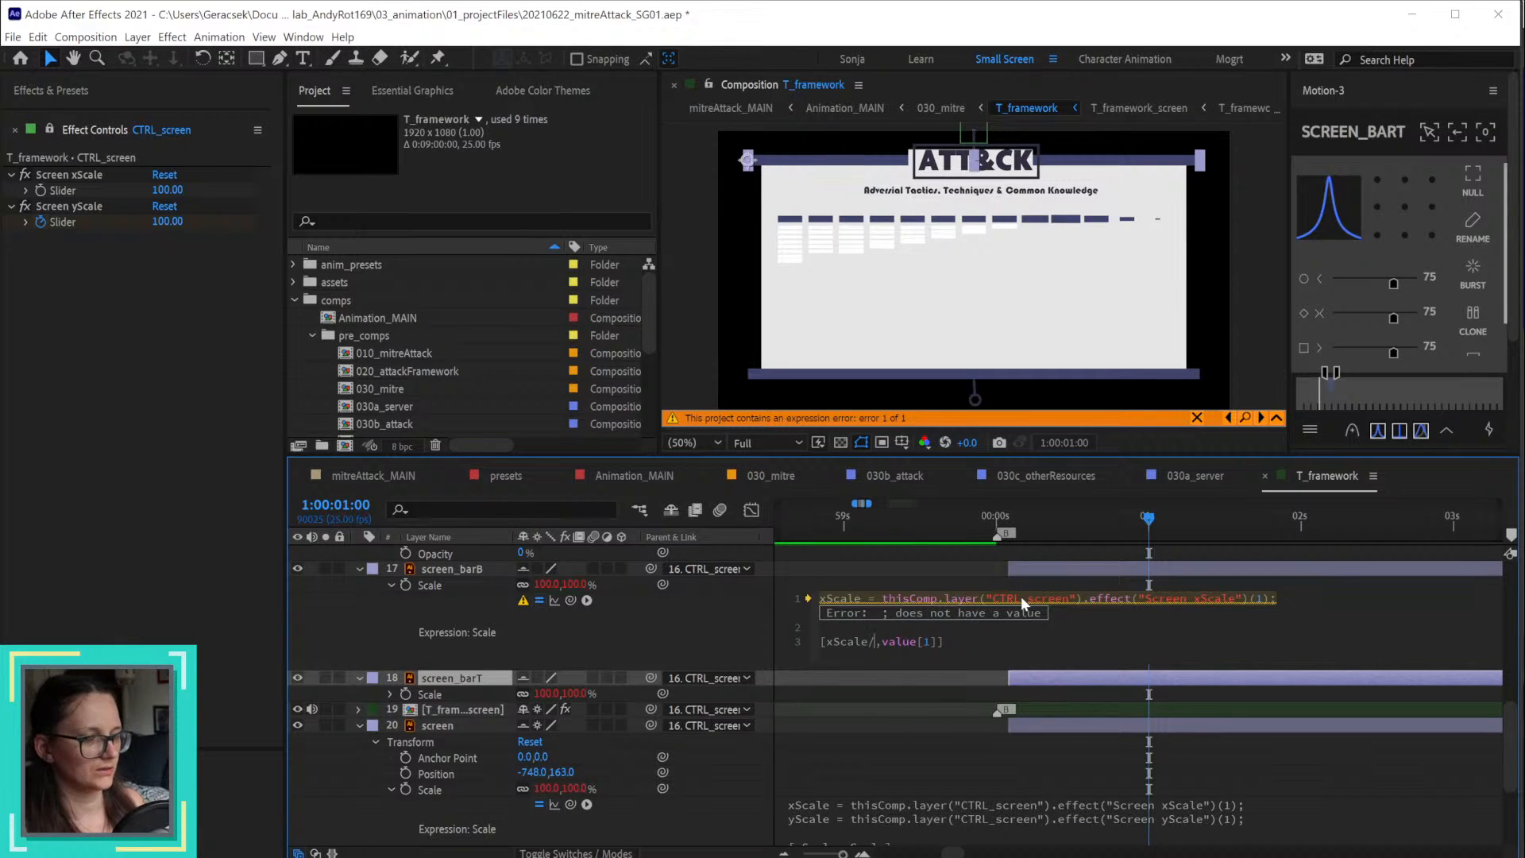
pyautogui.write('1.627')
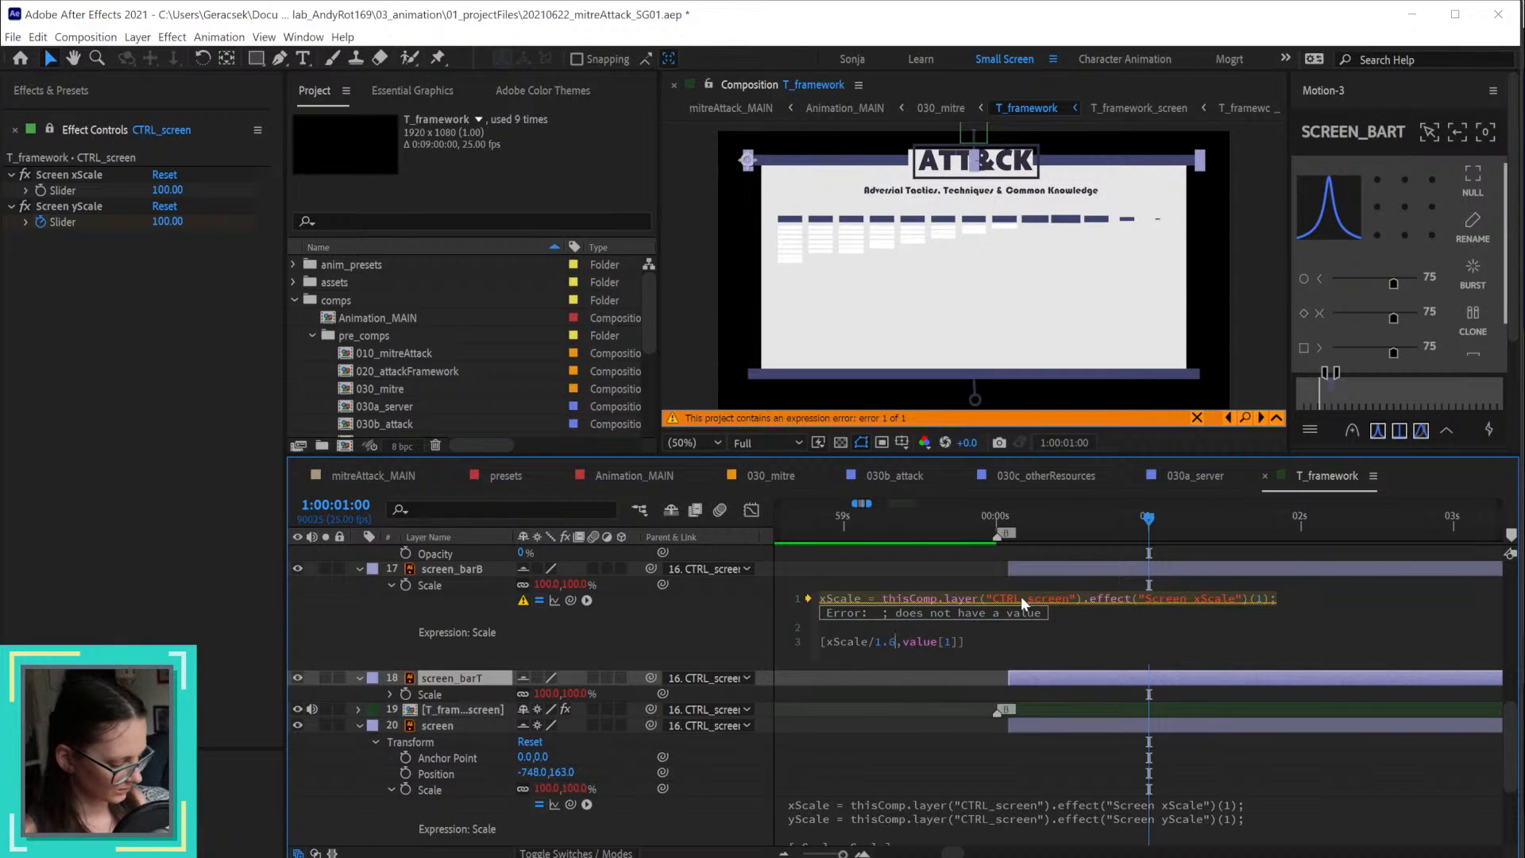
pyautogui.press('KP_Enter')
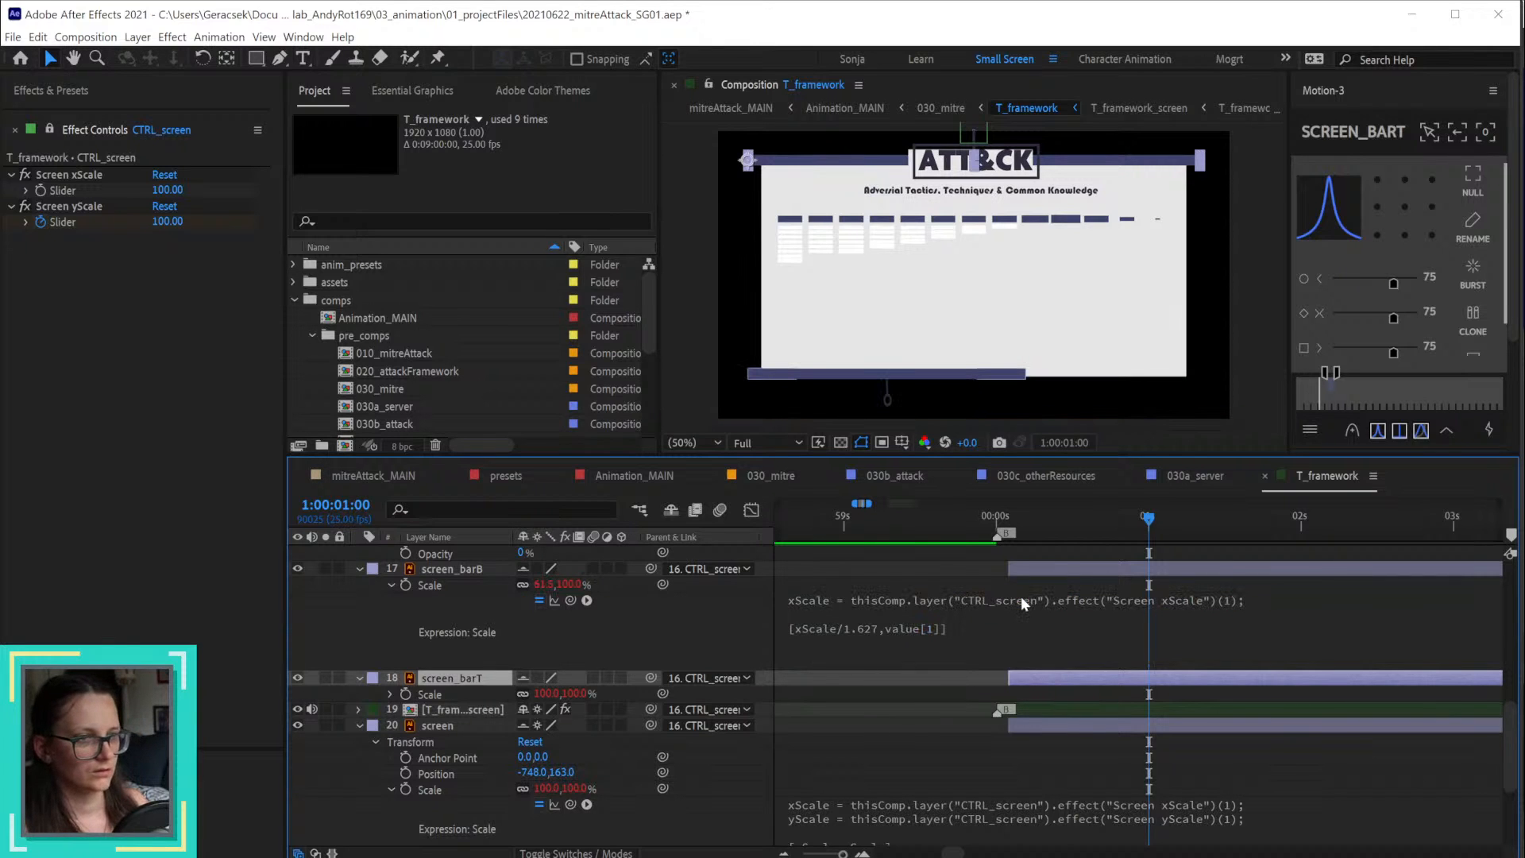
# Step: Change the division in screen_barB's output array to xScale*1.627, and test the bar by varying CTRL_screen's Screen xScale slider
pyautogui.click(860, 627)
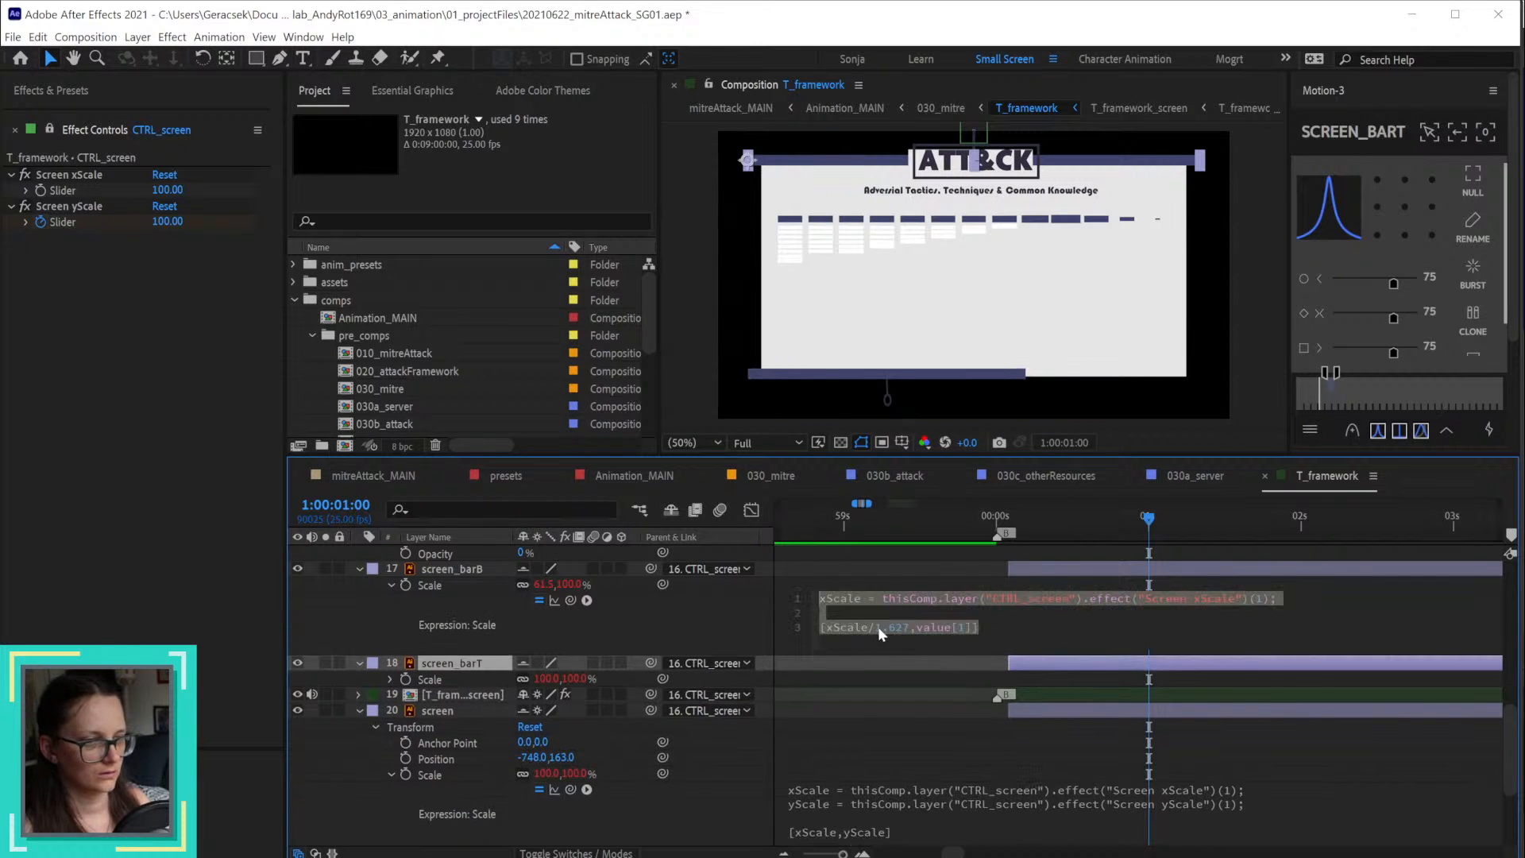
pyautogui.press('BackSpace')
pyautogui.write('*')
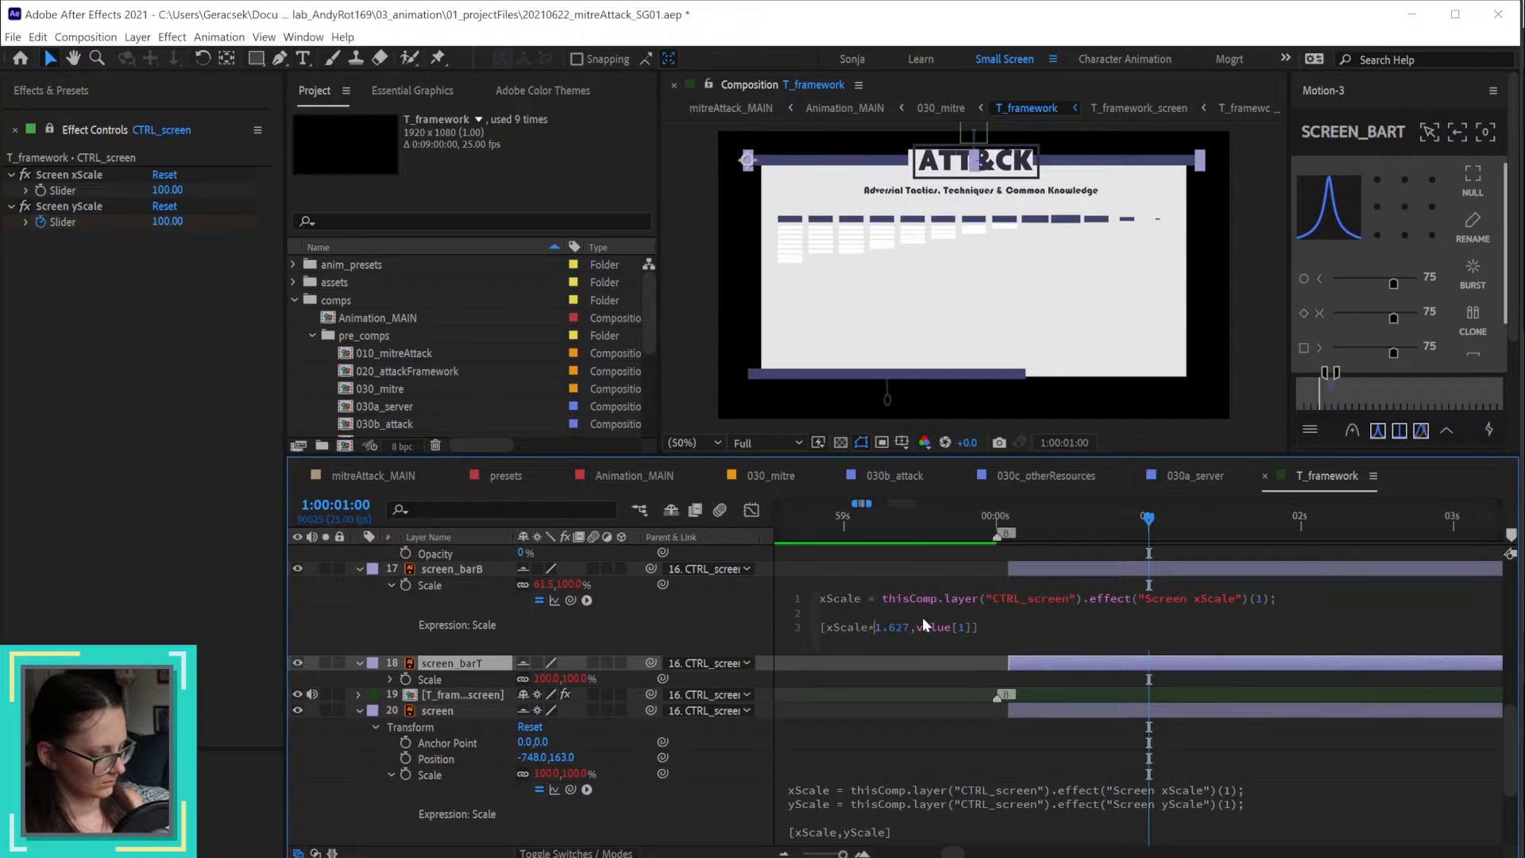
pyautogui.press('KP_Enter')
pyautogui.click(680, 629)
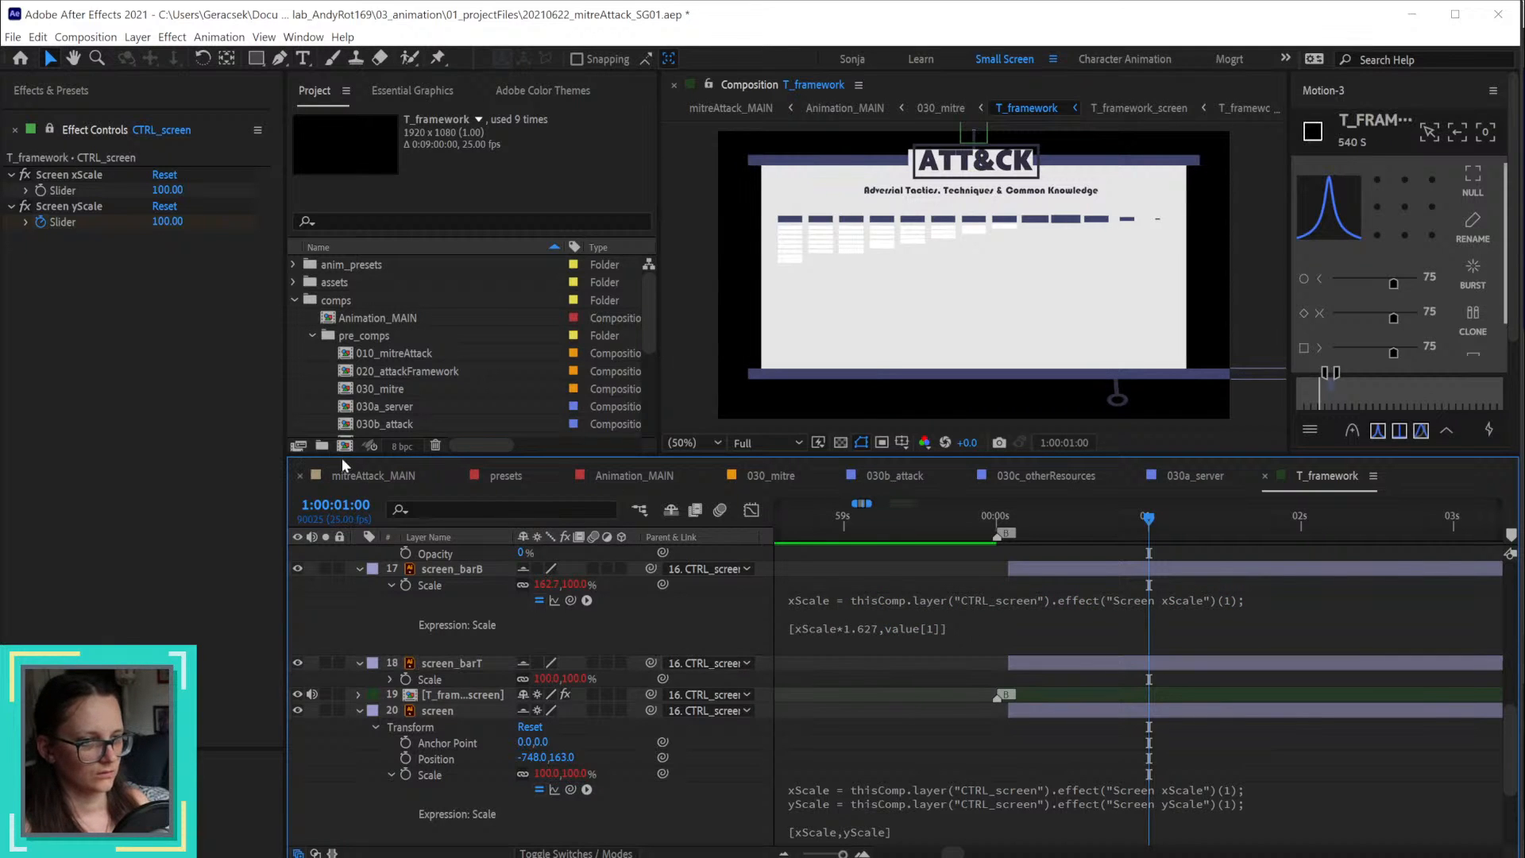
pyautogui.moveTo(167, 190)
pyautogui.mouseDown()
pyautogui.moveTo(84, 199)
pyautogui.moveTo(171, 198)
pyautogui.mouseUp()
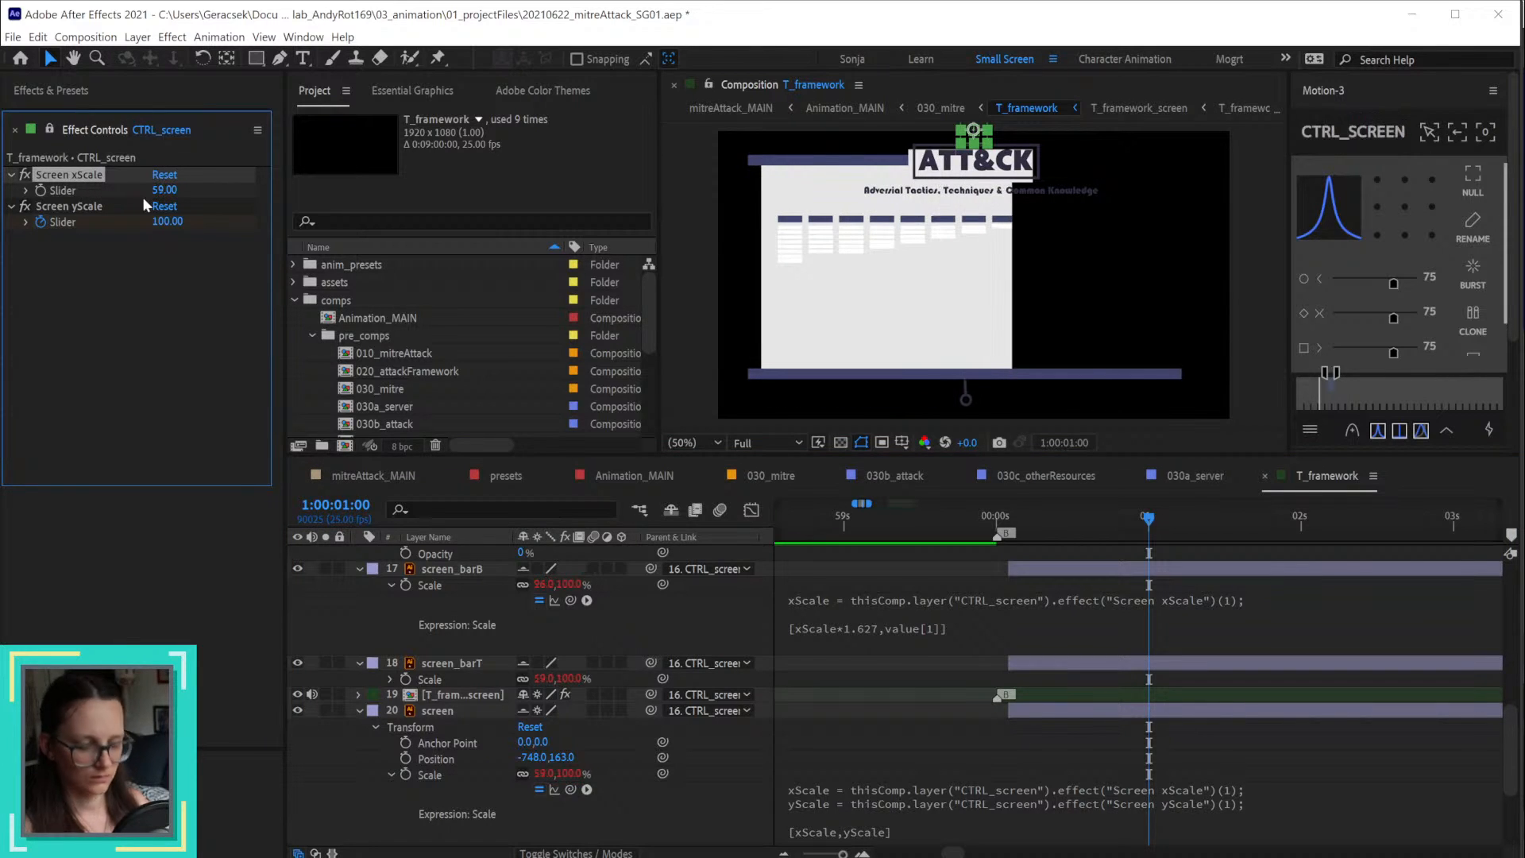
# Step: Remove the *1.627 factor from the output array of screen_barB's Scale expression, leaving [xScale,value[1]]
pyautogui.scroll(-2, 1030, 752)
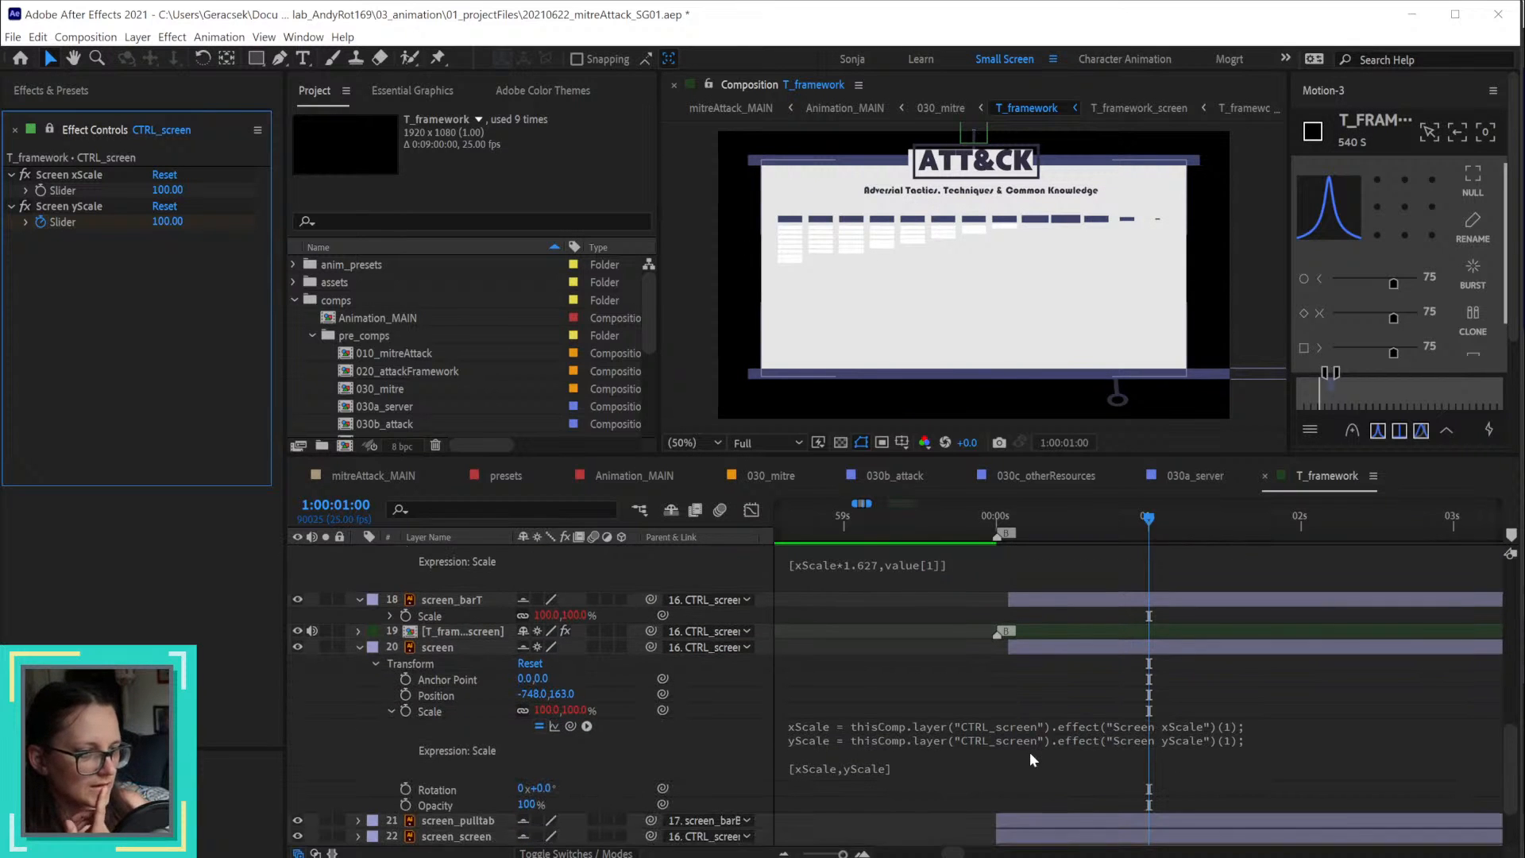
pyautogui.scroll(3, 1030, 752)
pyautogui.click(891, 643)
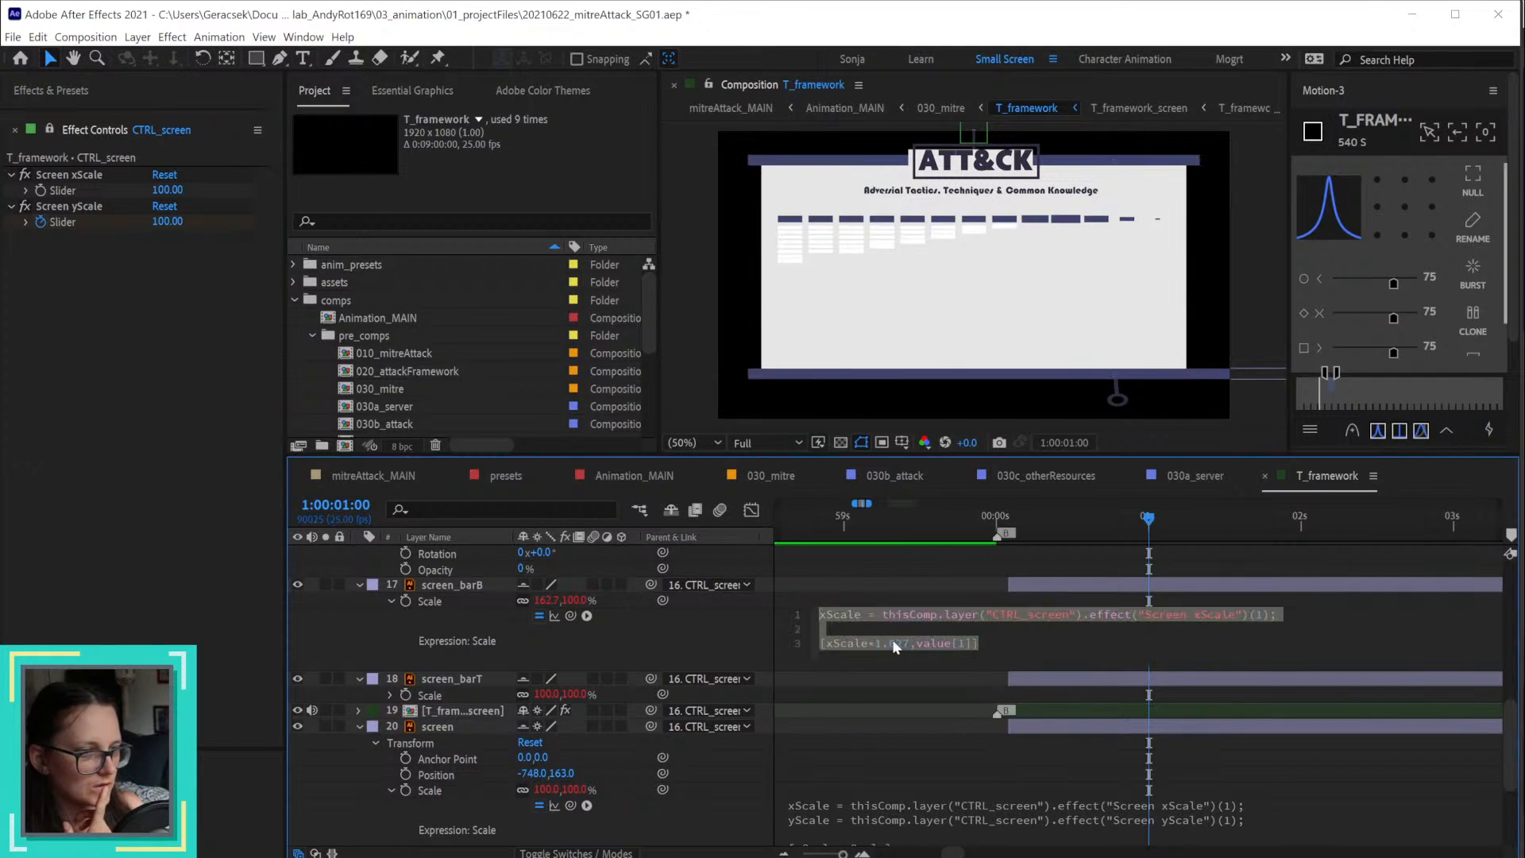
pyautogui.hotkey('shift', 'Left')
pyautogui.hotkey('shift', 'Left')
pyautogui.hotkey('shift', 'Left')
pyautogui.hotkey('shift', 'Left')
pyautogui.hotkey('shift', 'Left')
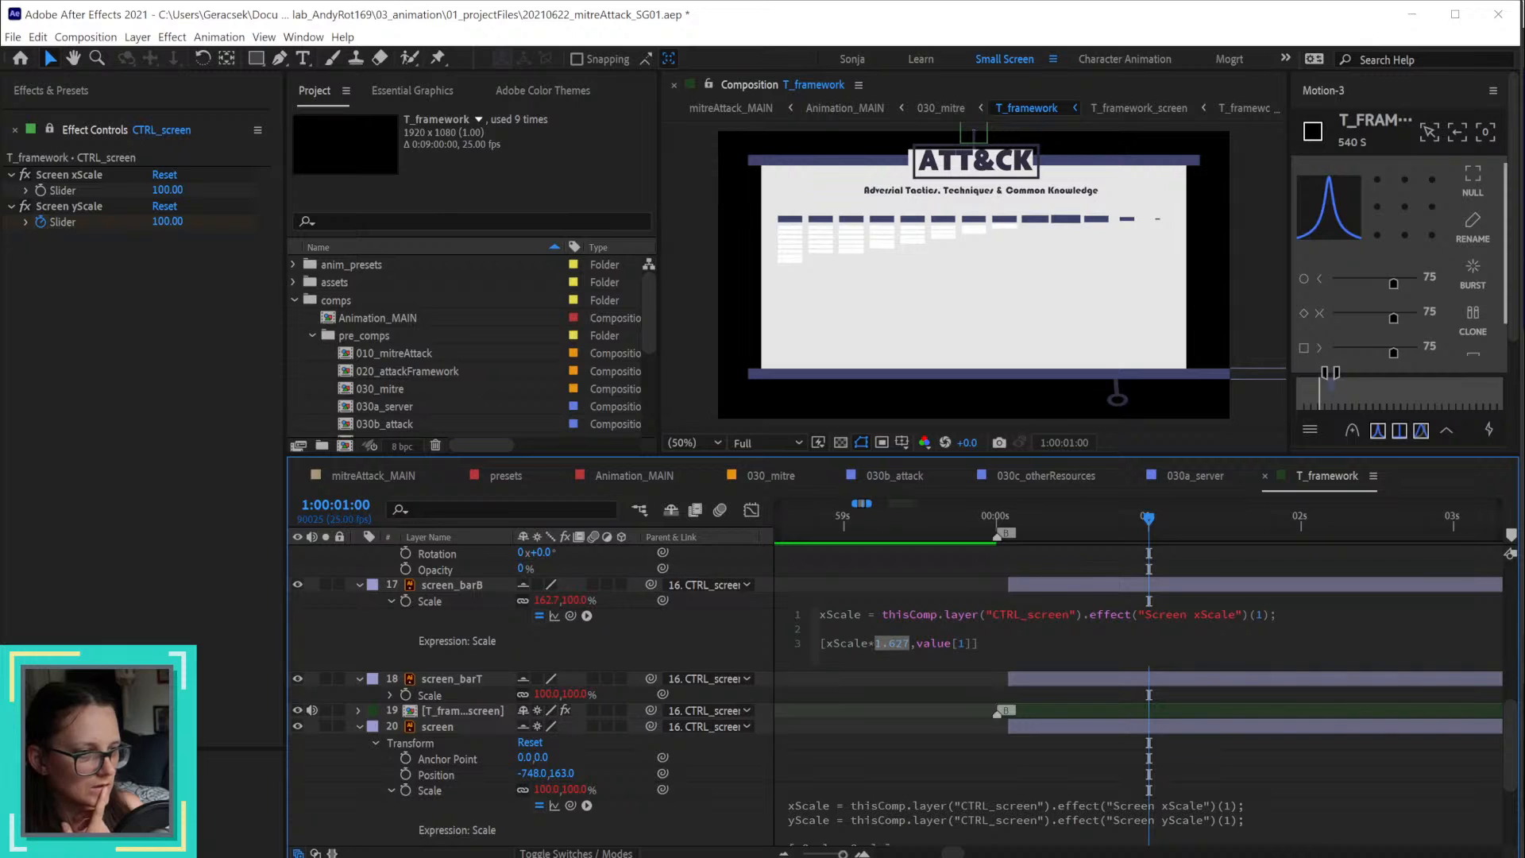
pyautogui.press('BackSpace')
pyautogui.press('BackSpace')
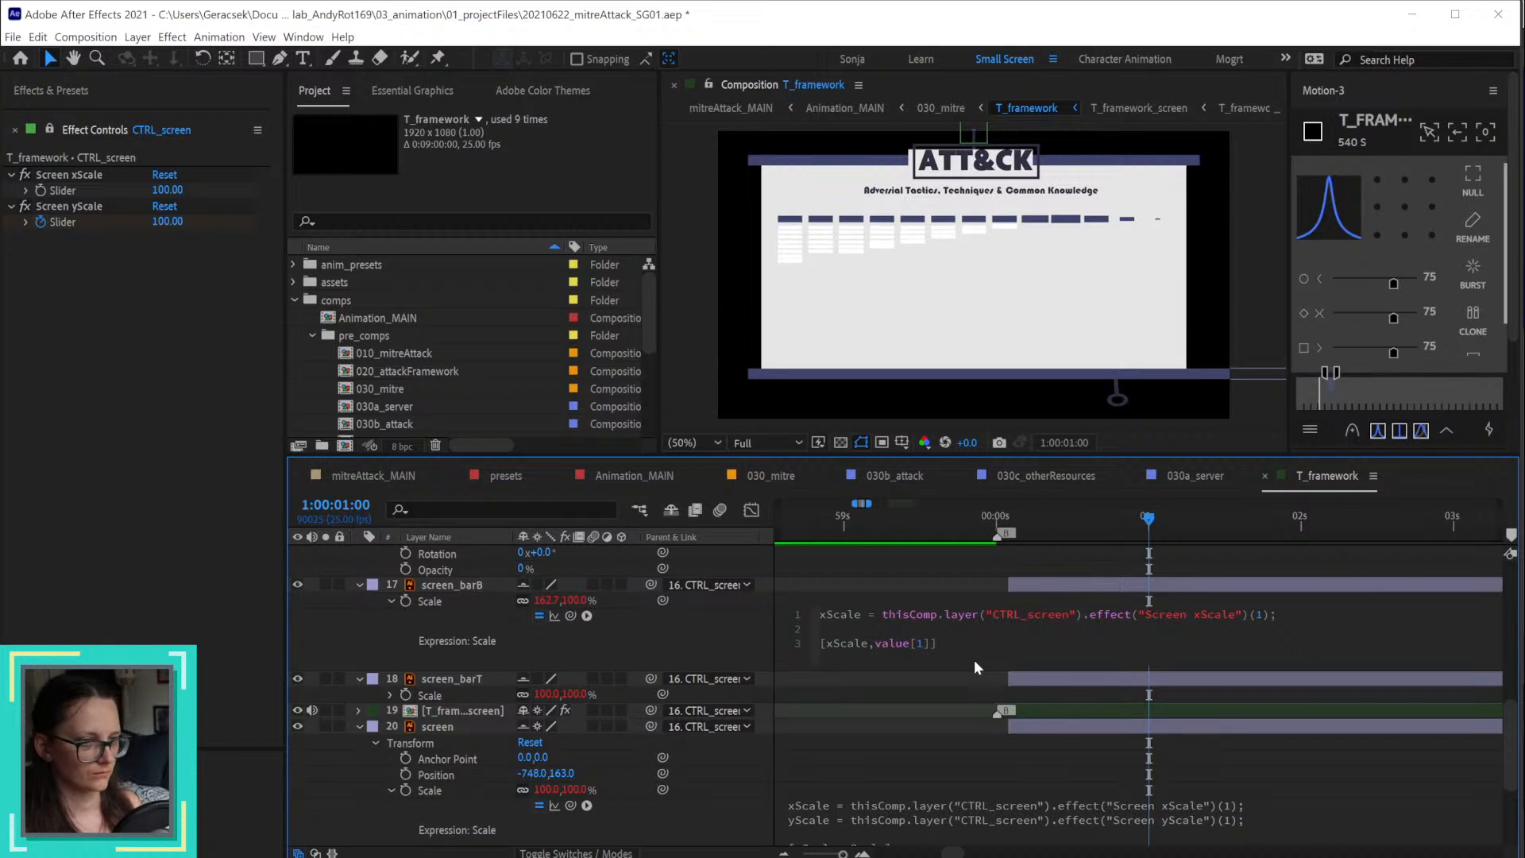
# Step: Split screen_barB's output array over several lines and make its first entry an if condition testing xScale<100
pyautogui.press('Return')
pyautogui.press('Return')
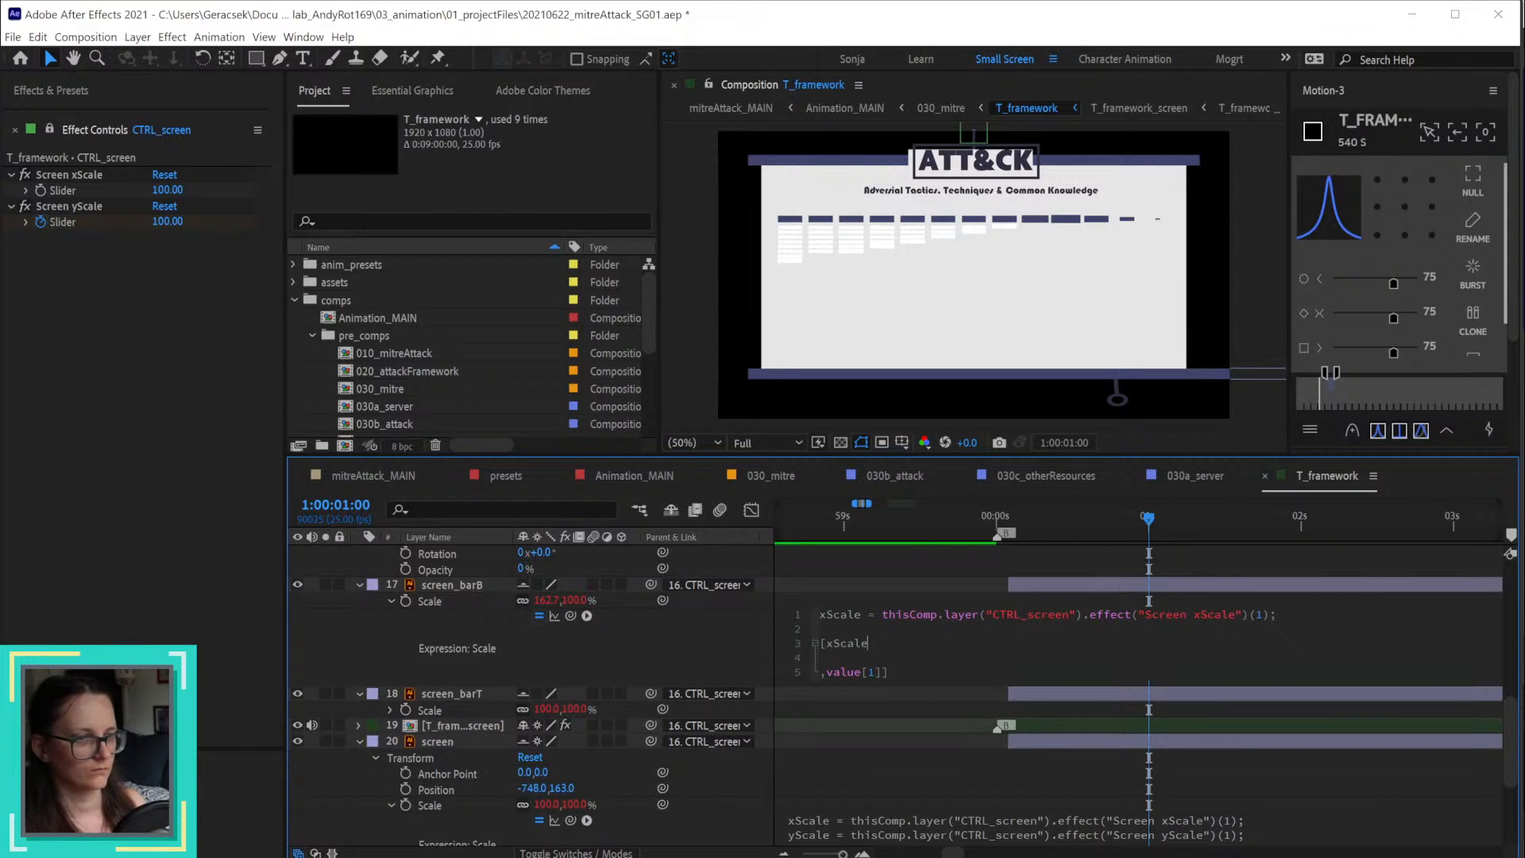
pyautogui.click(826, 643)
pyautogui.write('if(')
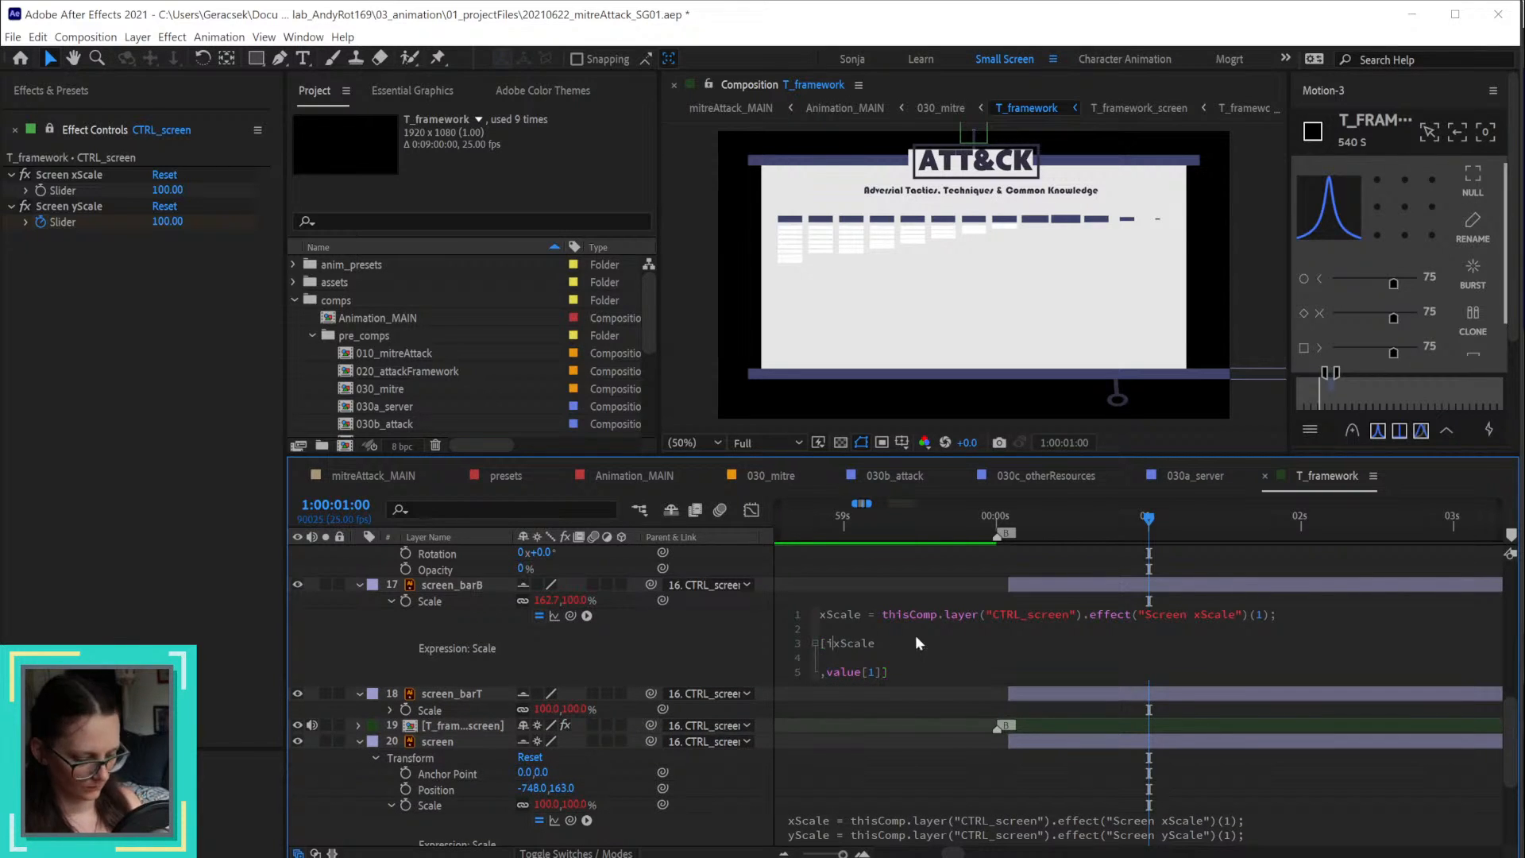
pyautogui.press('BackSpace')
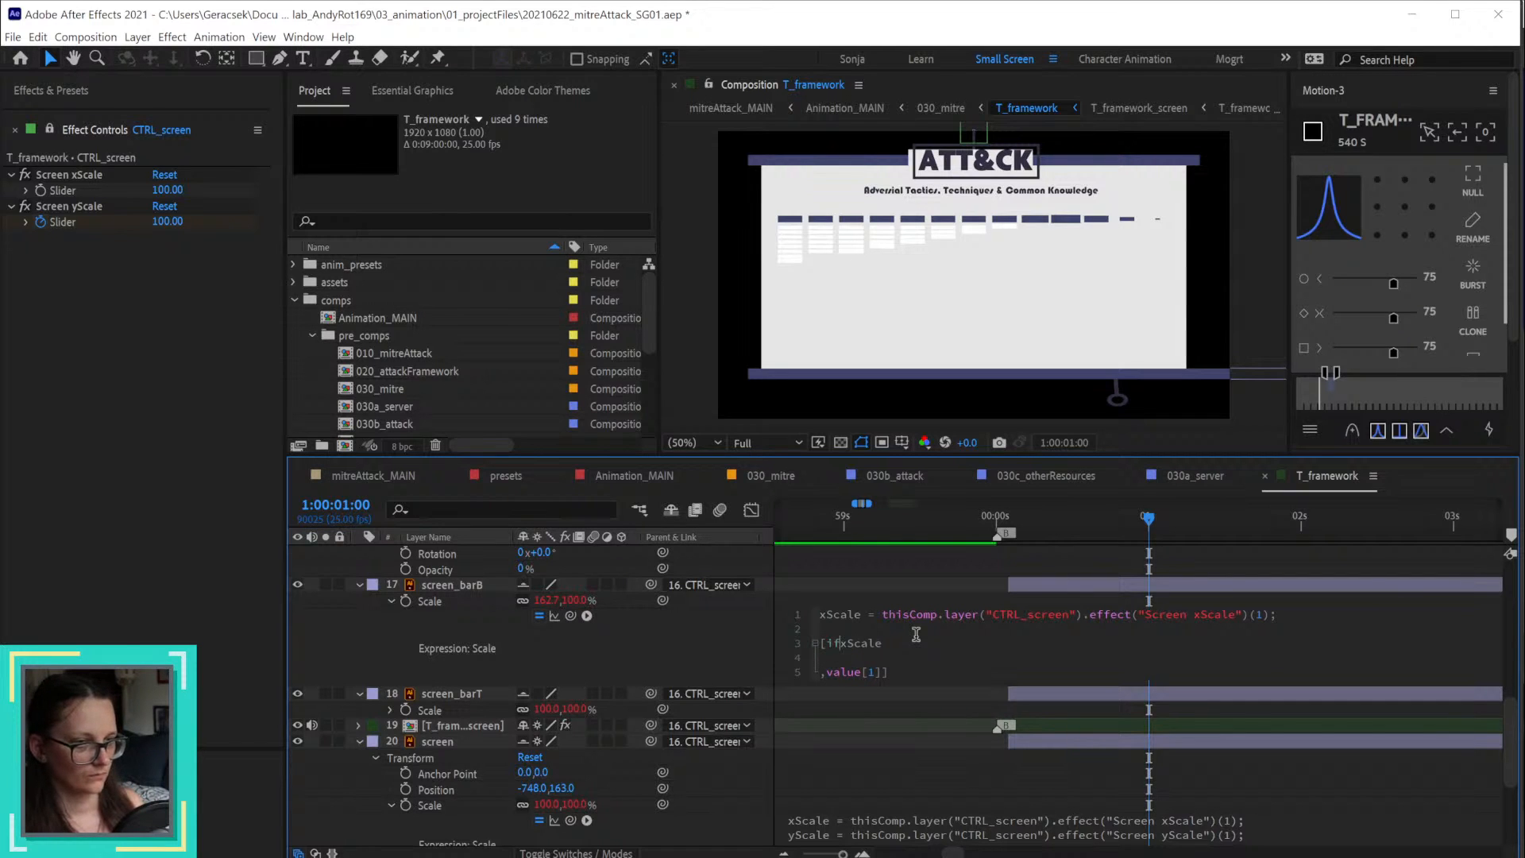
pyautogui.write('(')
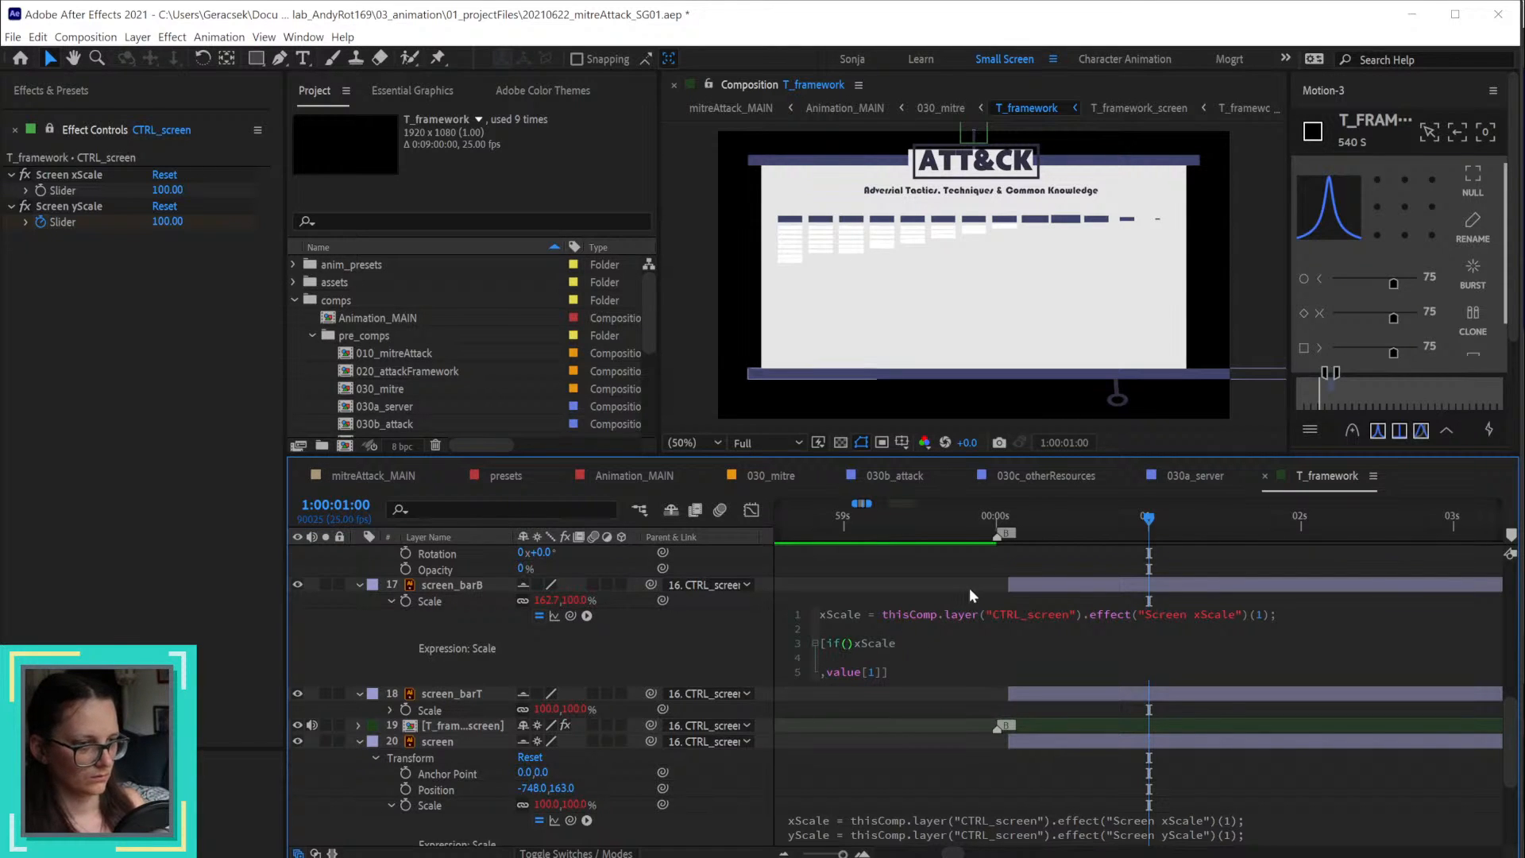
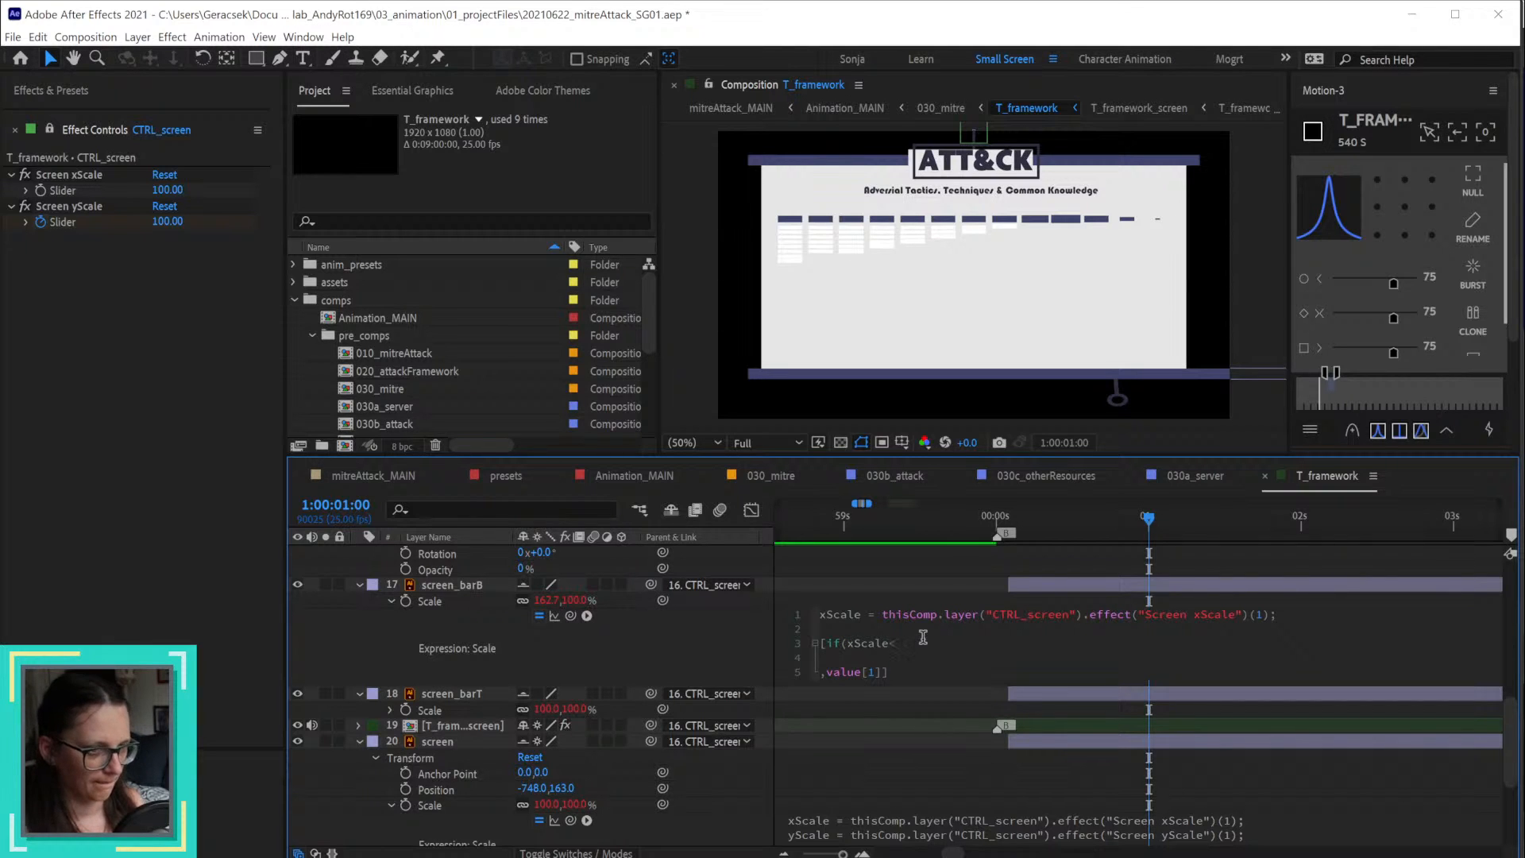
pyautogui.write('100')
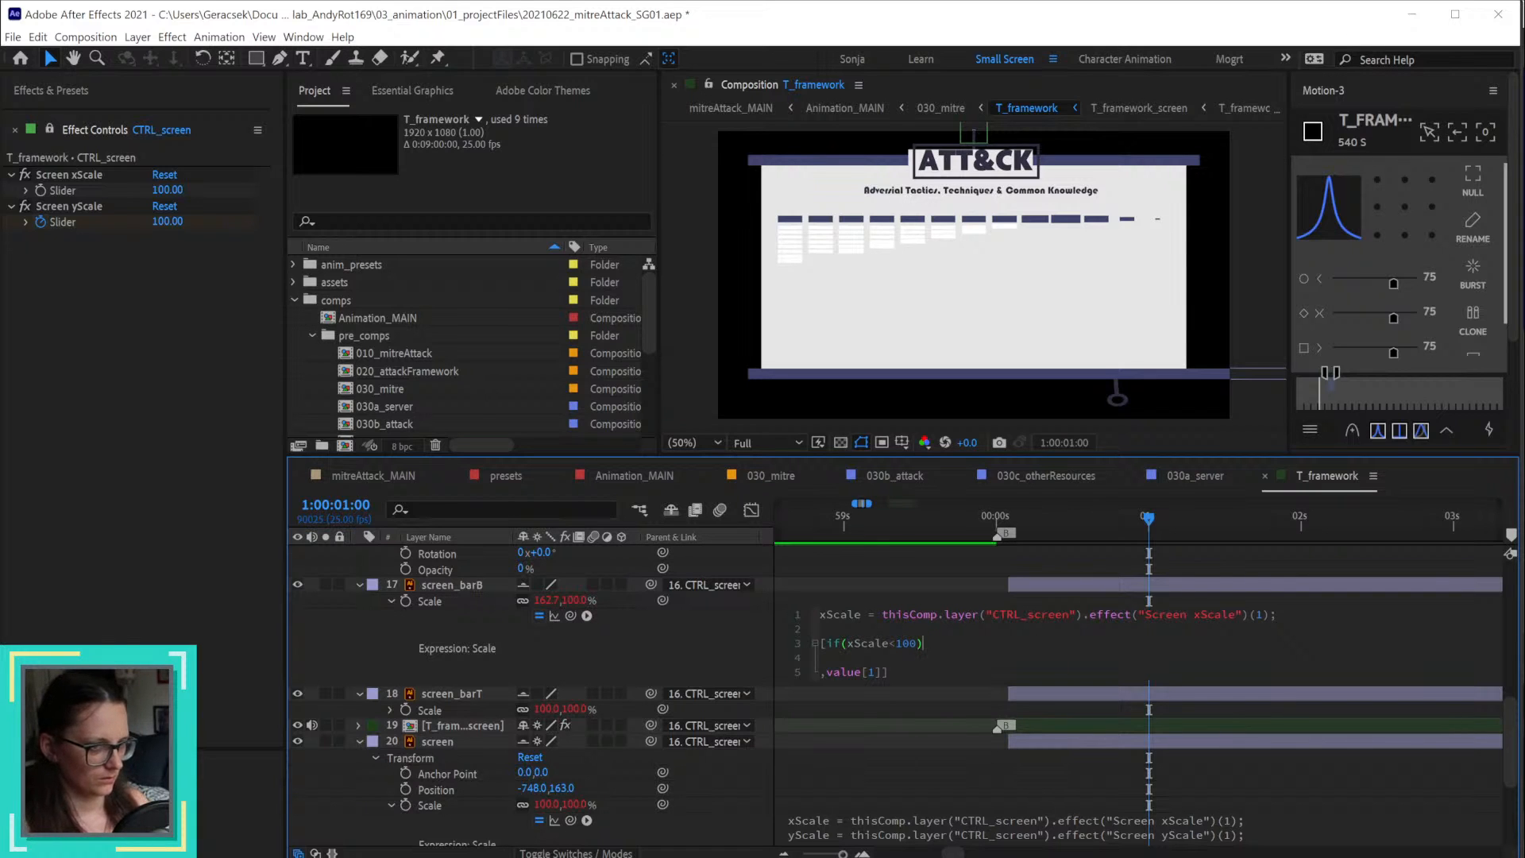
# Step: Fill the if branch of screen_barB's Scale expression with xScale * 1.627; inside curly braces
pyautogui.write('{')
pyautogui.press('Return')
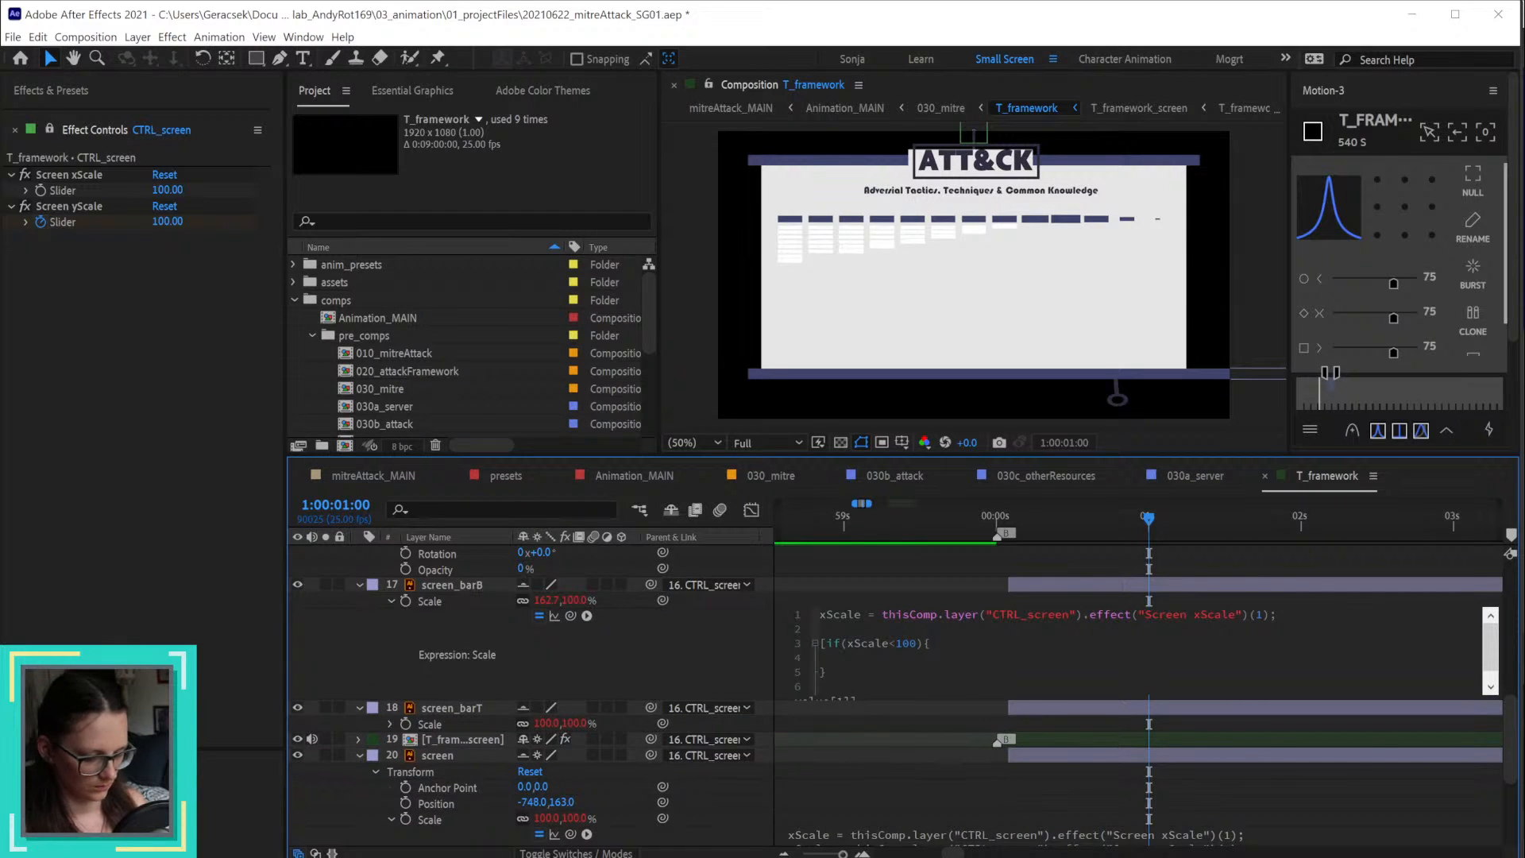
pyautogui.write('*1.627')
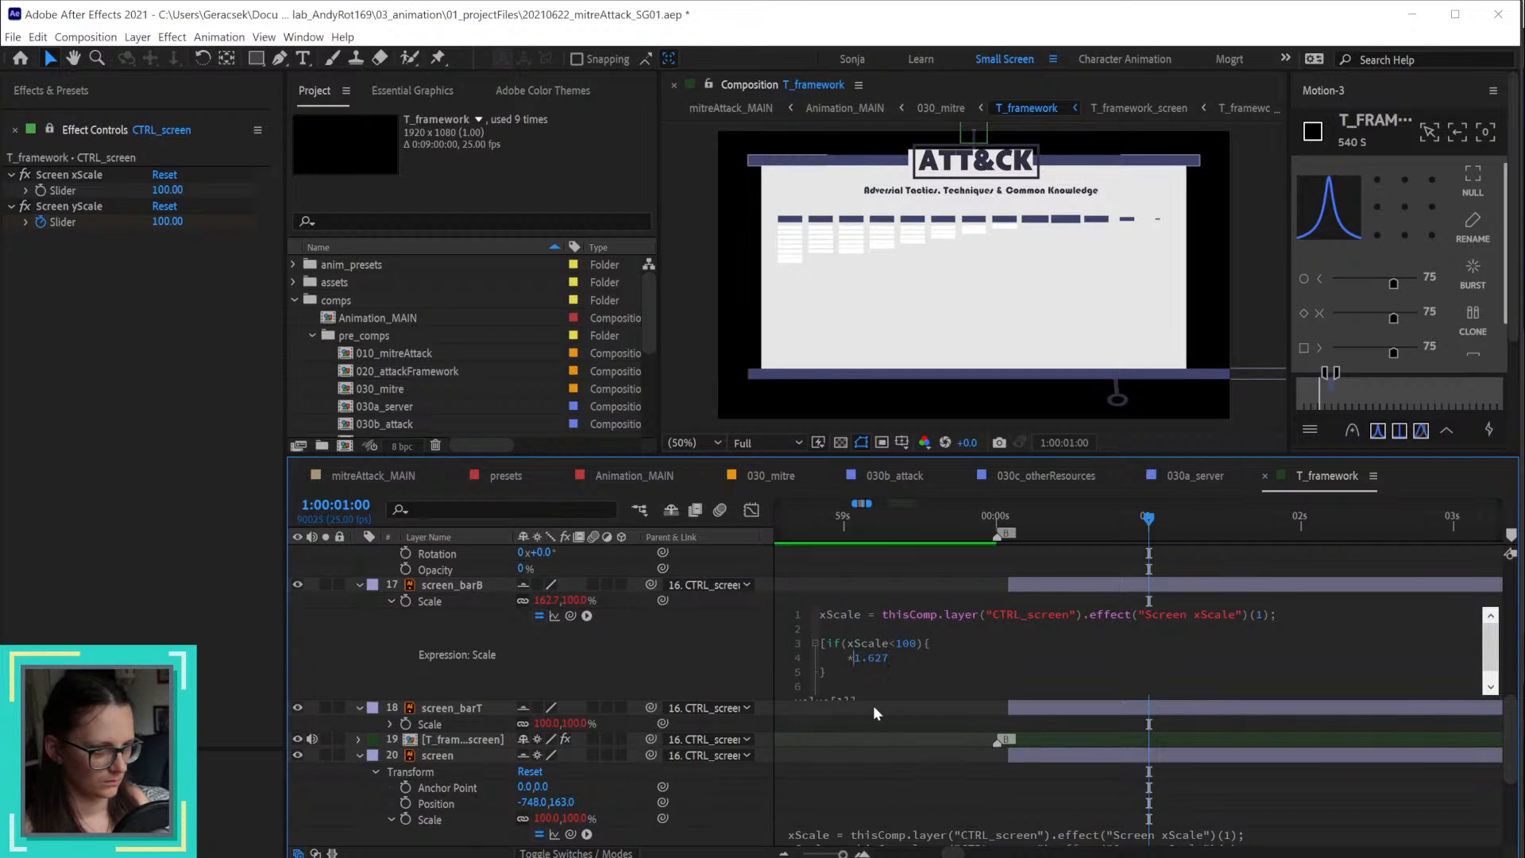
pyautogui.press('Left')
pyautogui.press('Left')
pyautogui.press('Left')
pyautogui.press('Left')
pyautogui.press('Left')
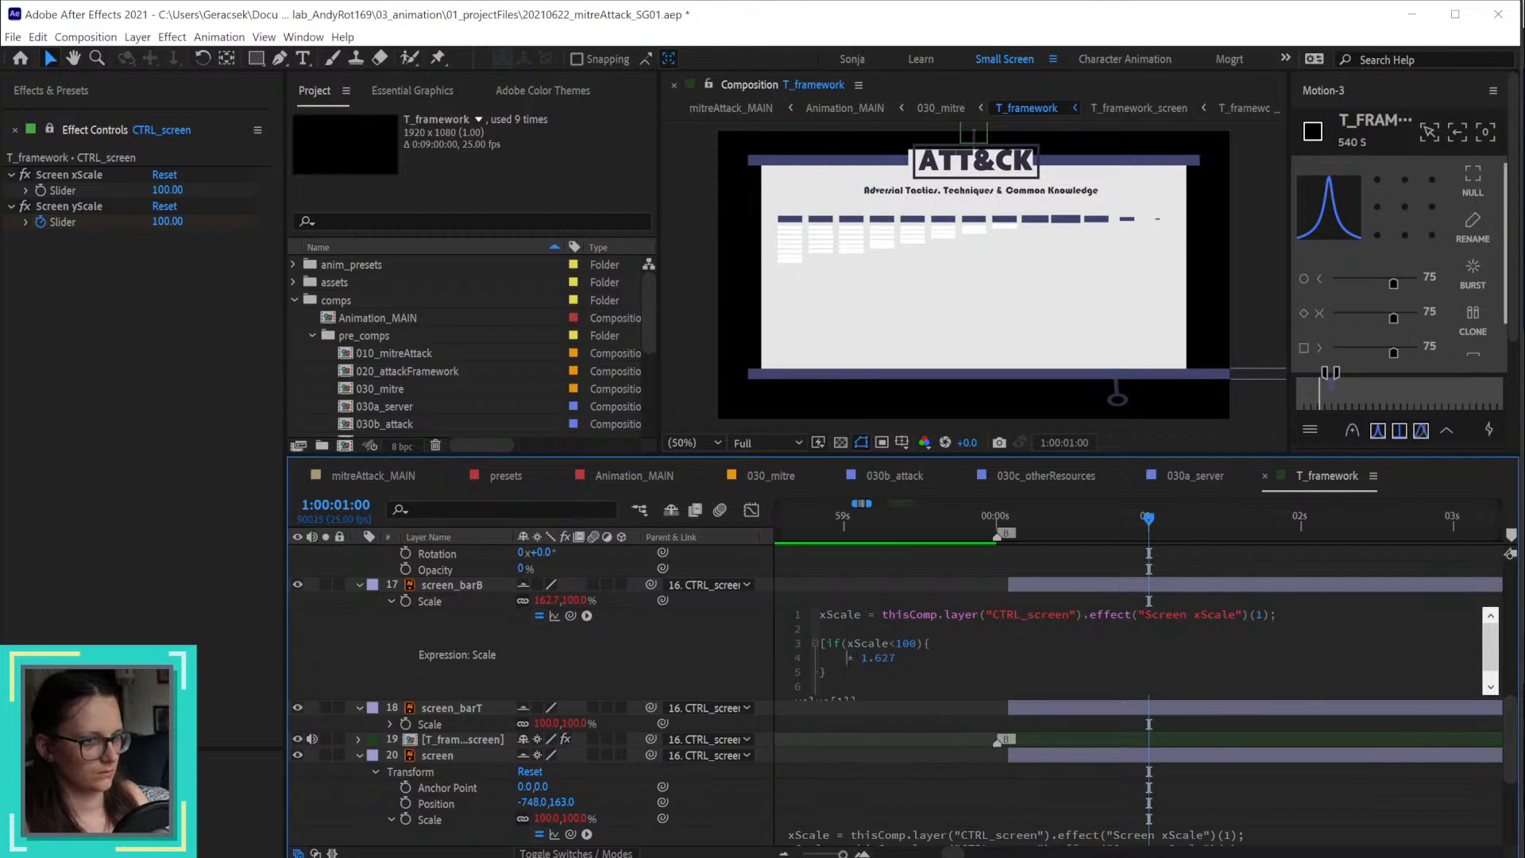
pyautogui.press('Home')
pyautogui.write('xScale * 1.627')
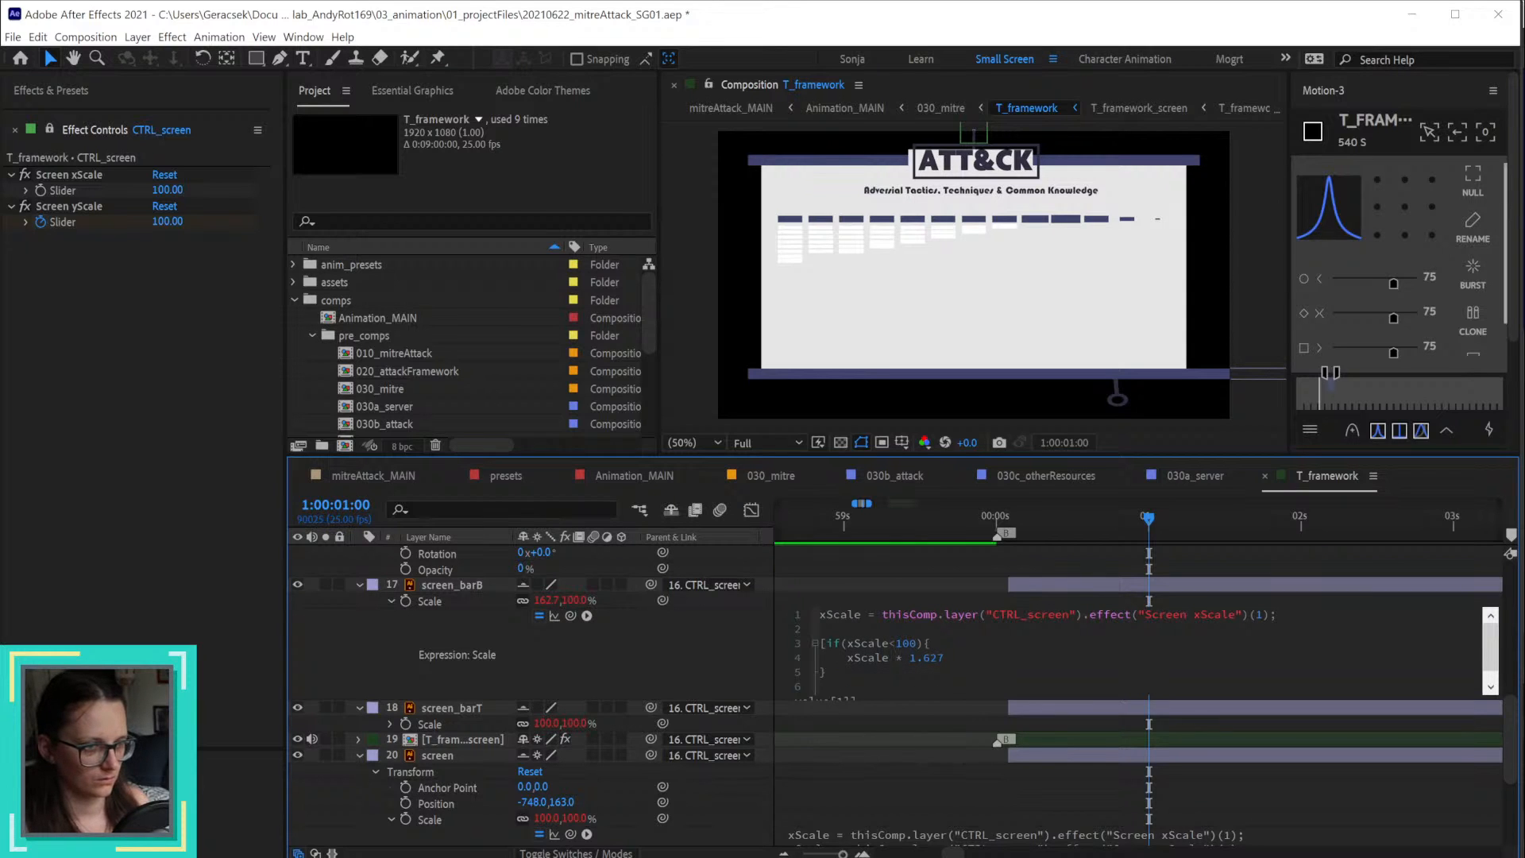
pyautogui.write(';')
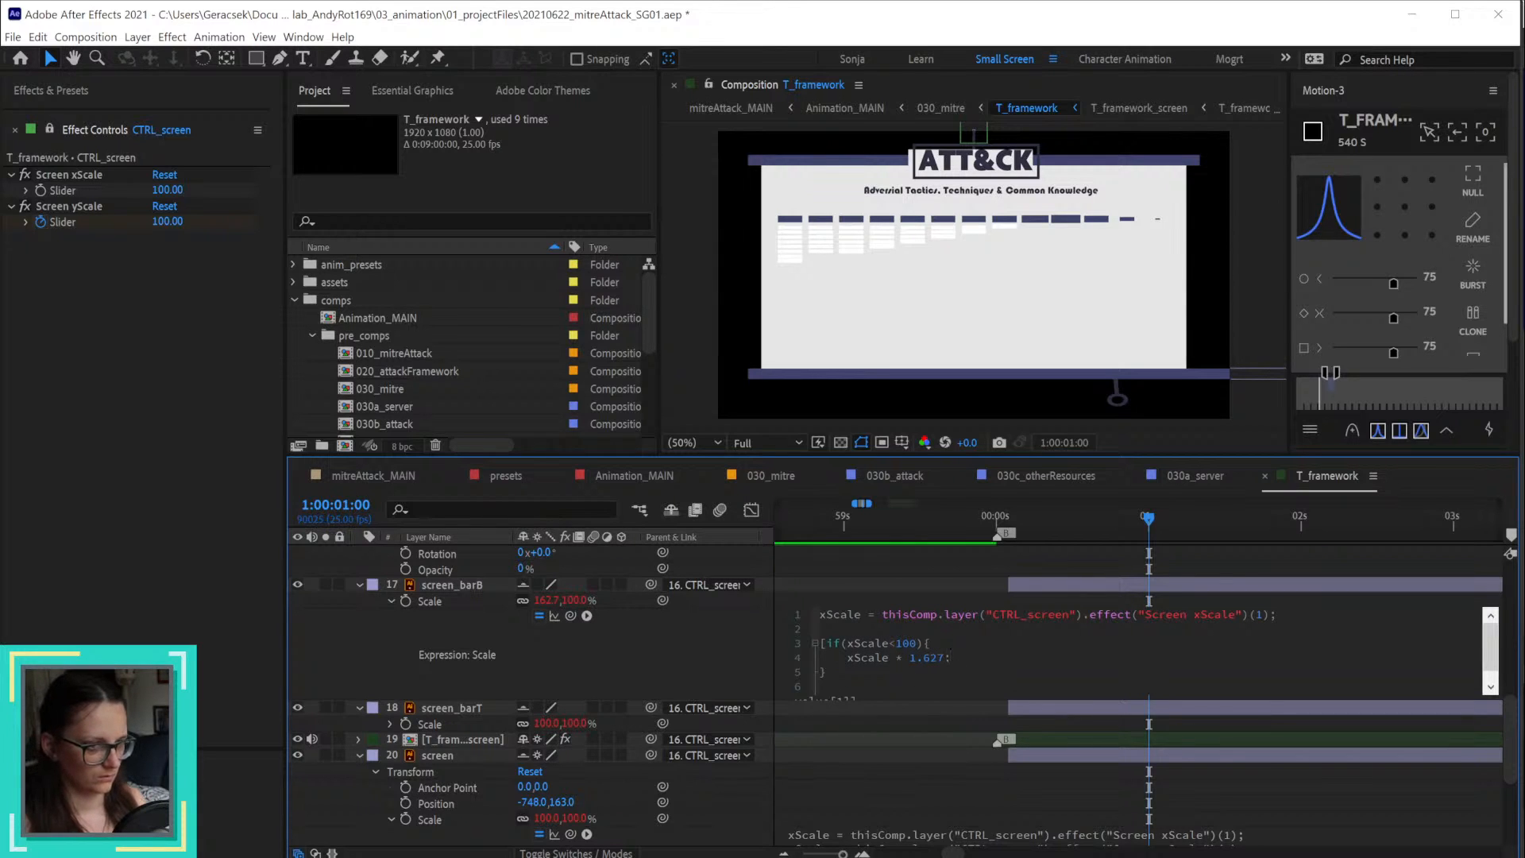
# Step: Add an else branch returning 100; to the if condition and apply screen_barB's Scale expression
pyautogui.press('Down')
pyautogui.write('else')
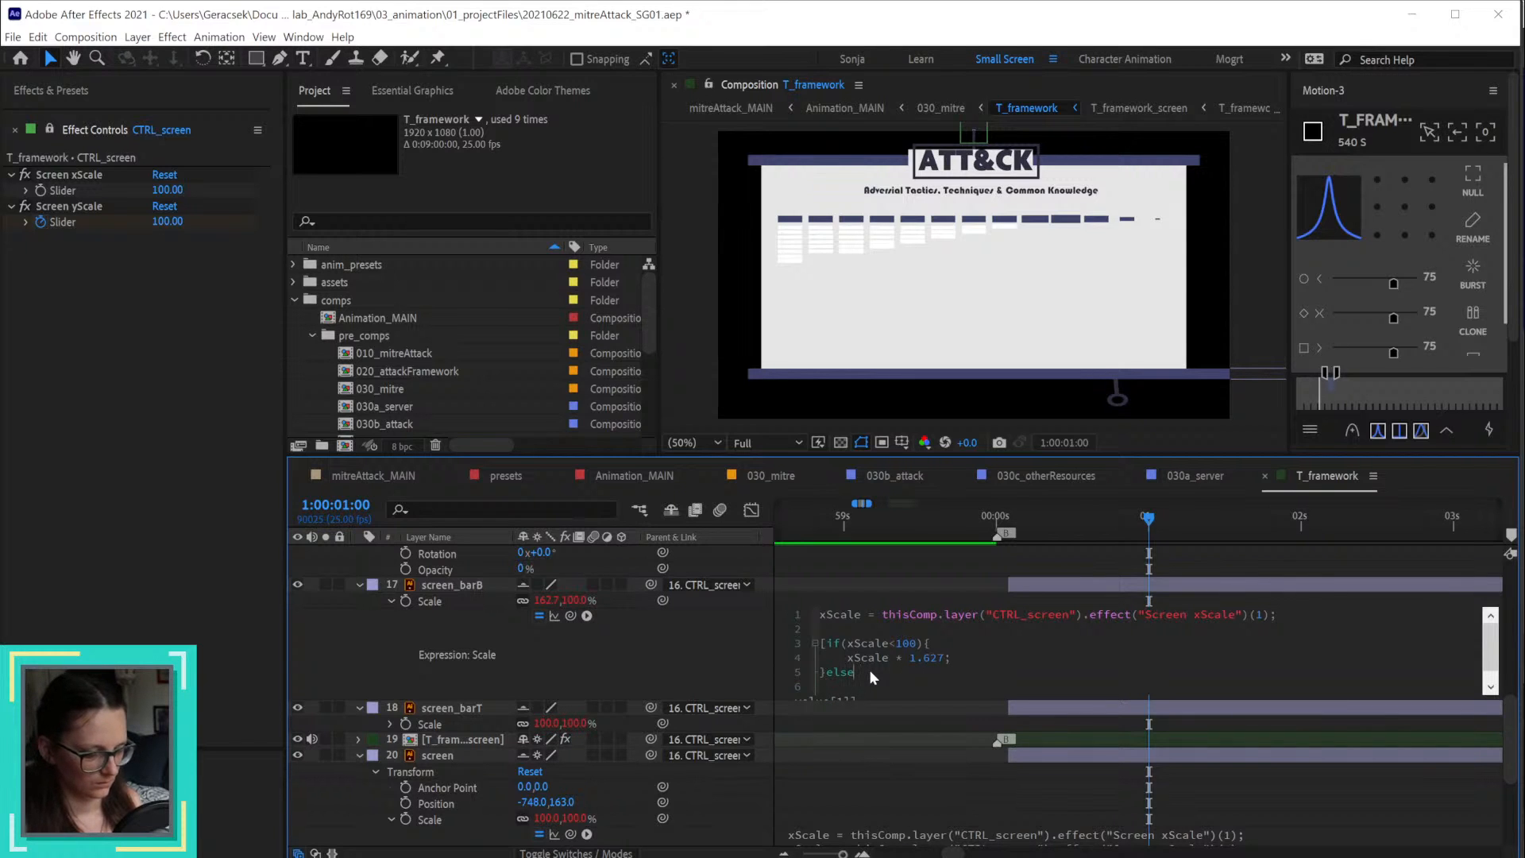
pyautogui.write(' {')
pyautogui.press('Return')
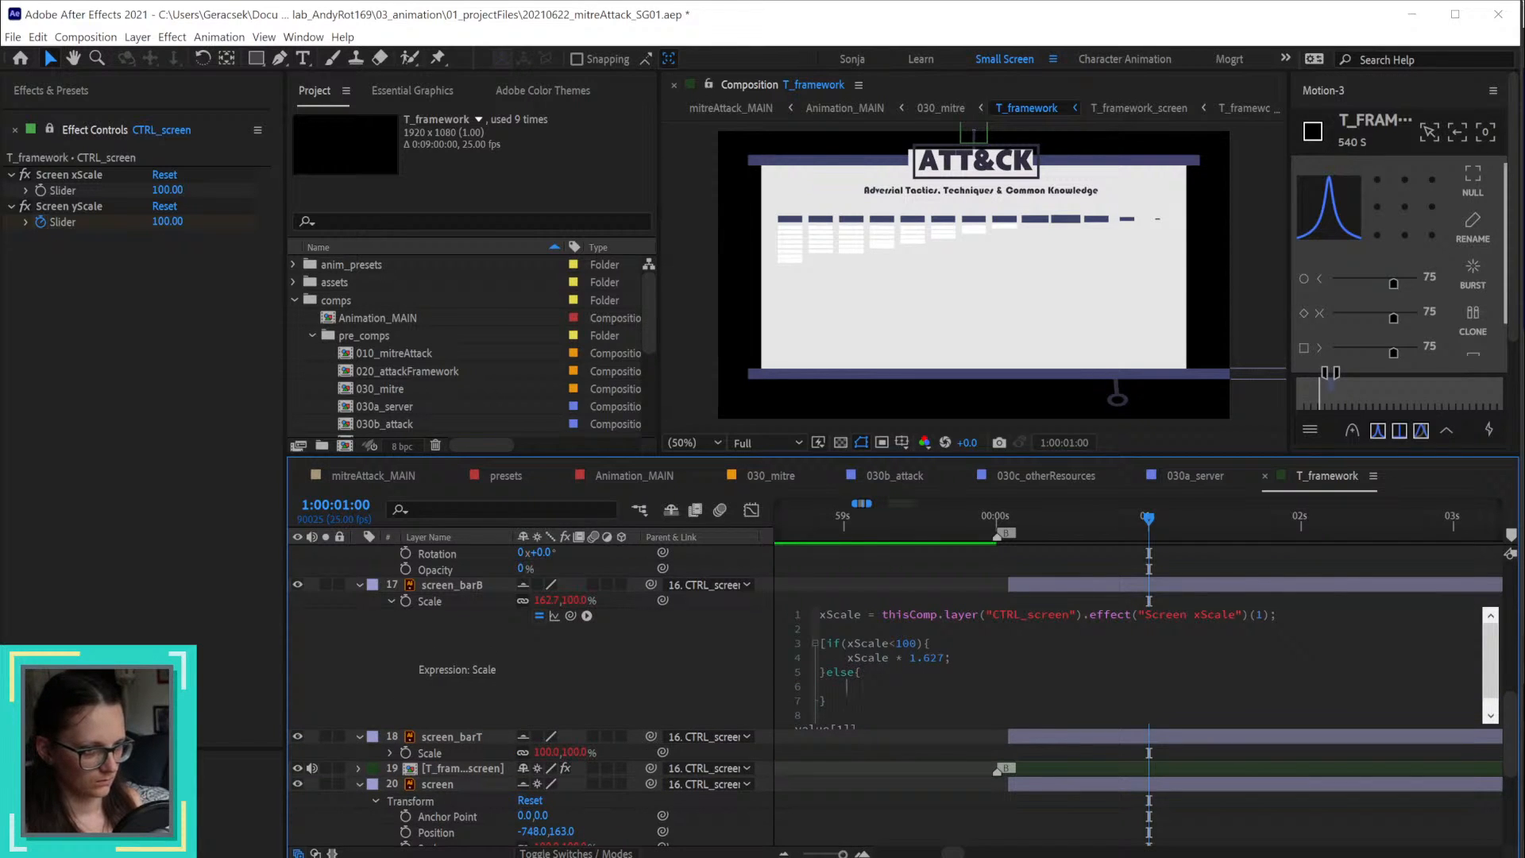
pyautogui.write('100')
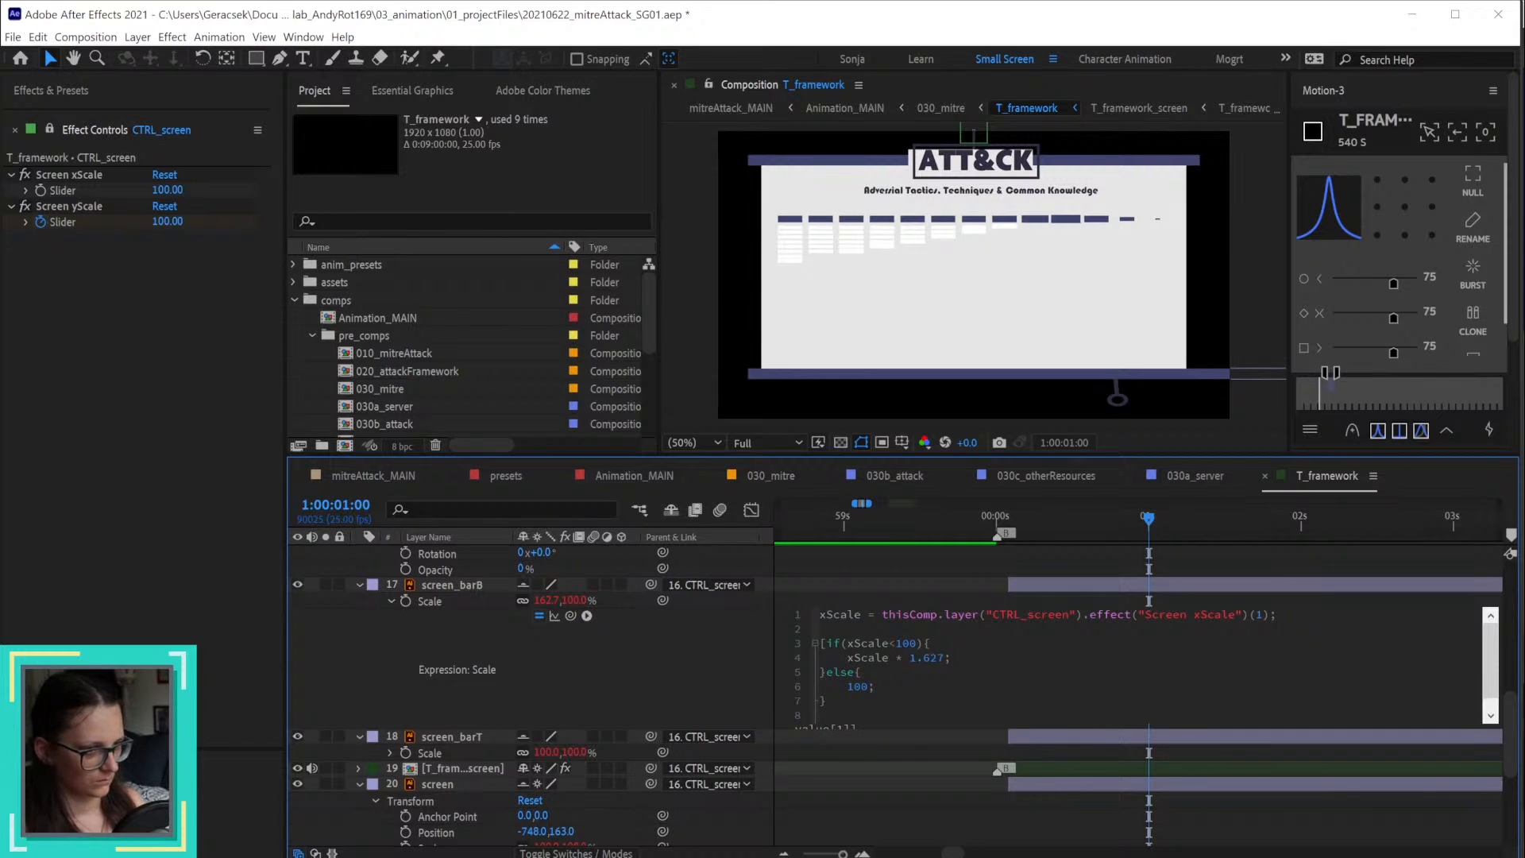
pyautogui.write(';')
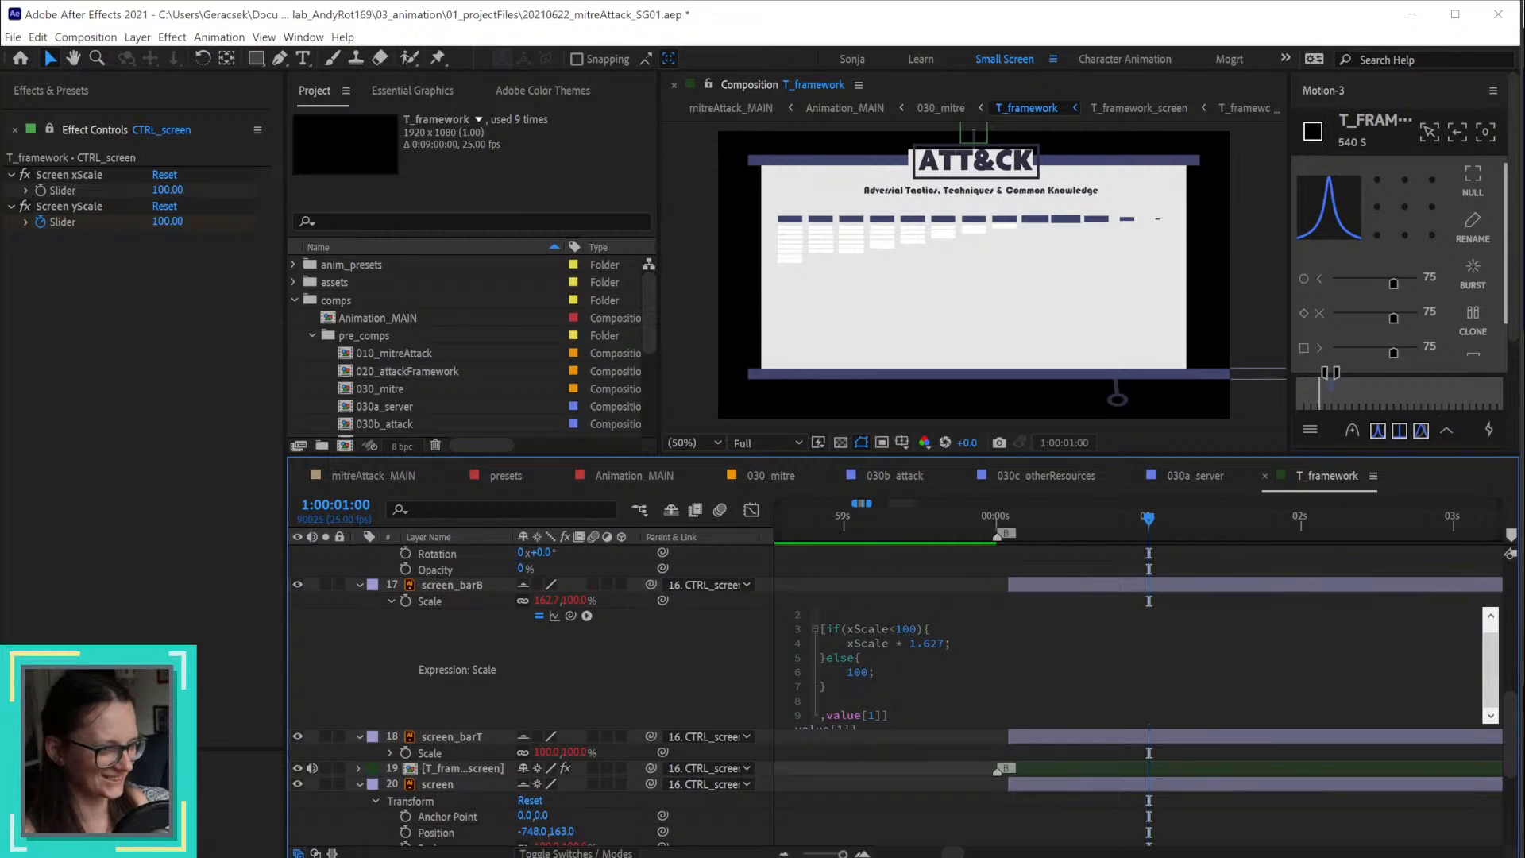
pyautogui.click(723, 680)
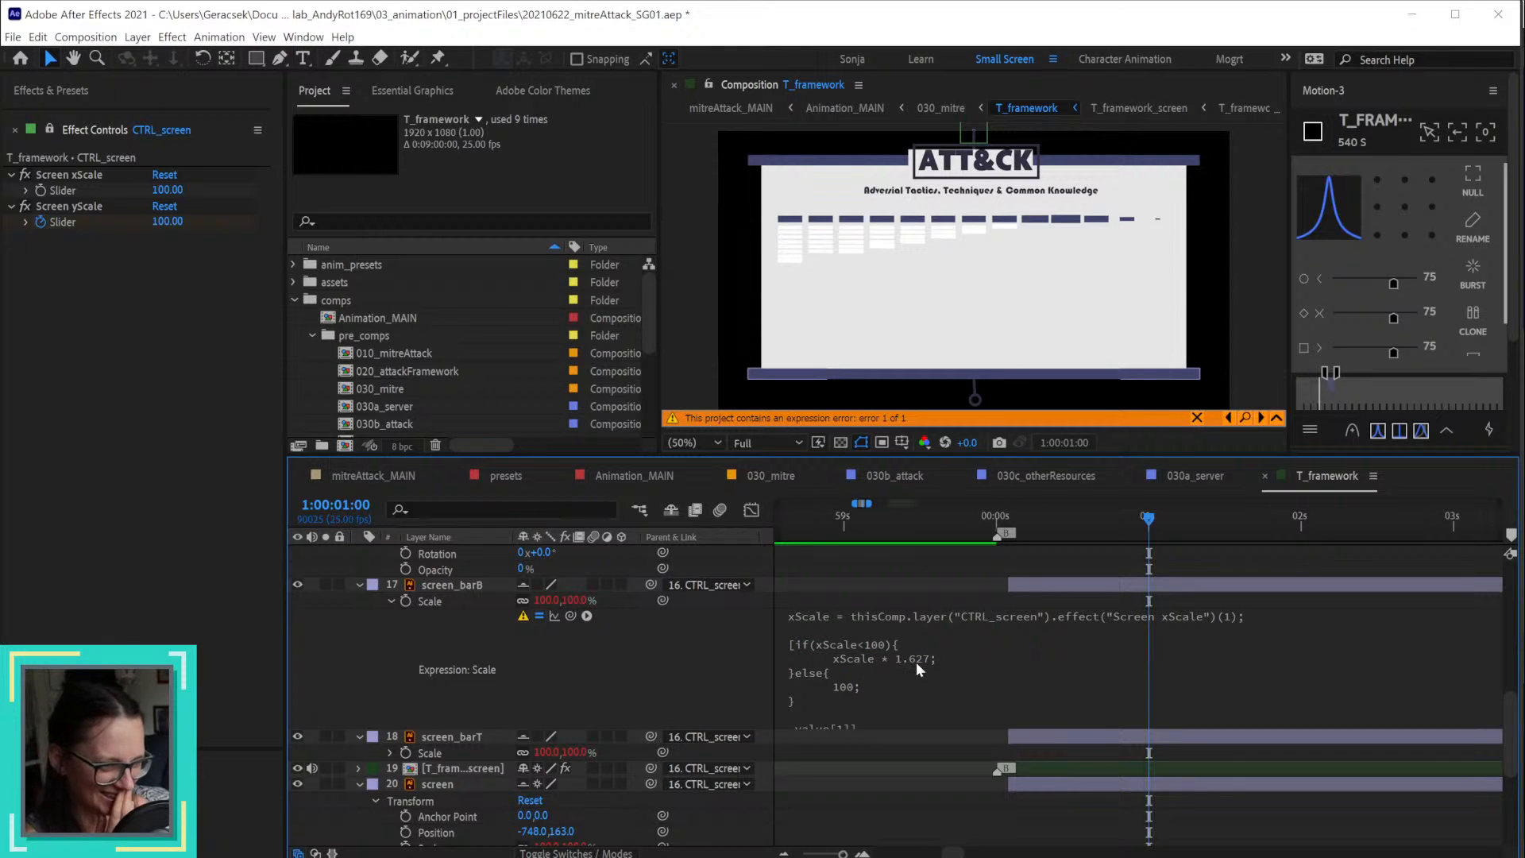
# Step: Begin a new variable assignment, xScaleResize =, on the line below the xScale definition in screen_barB's Scale expression
pyautogui.click(865, 657)
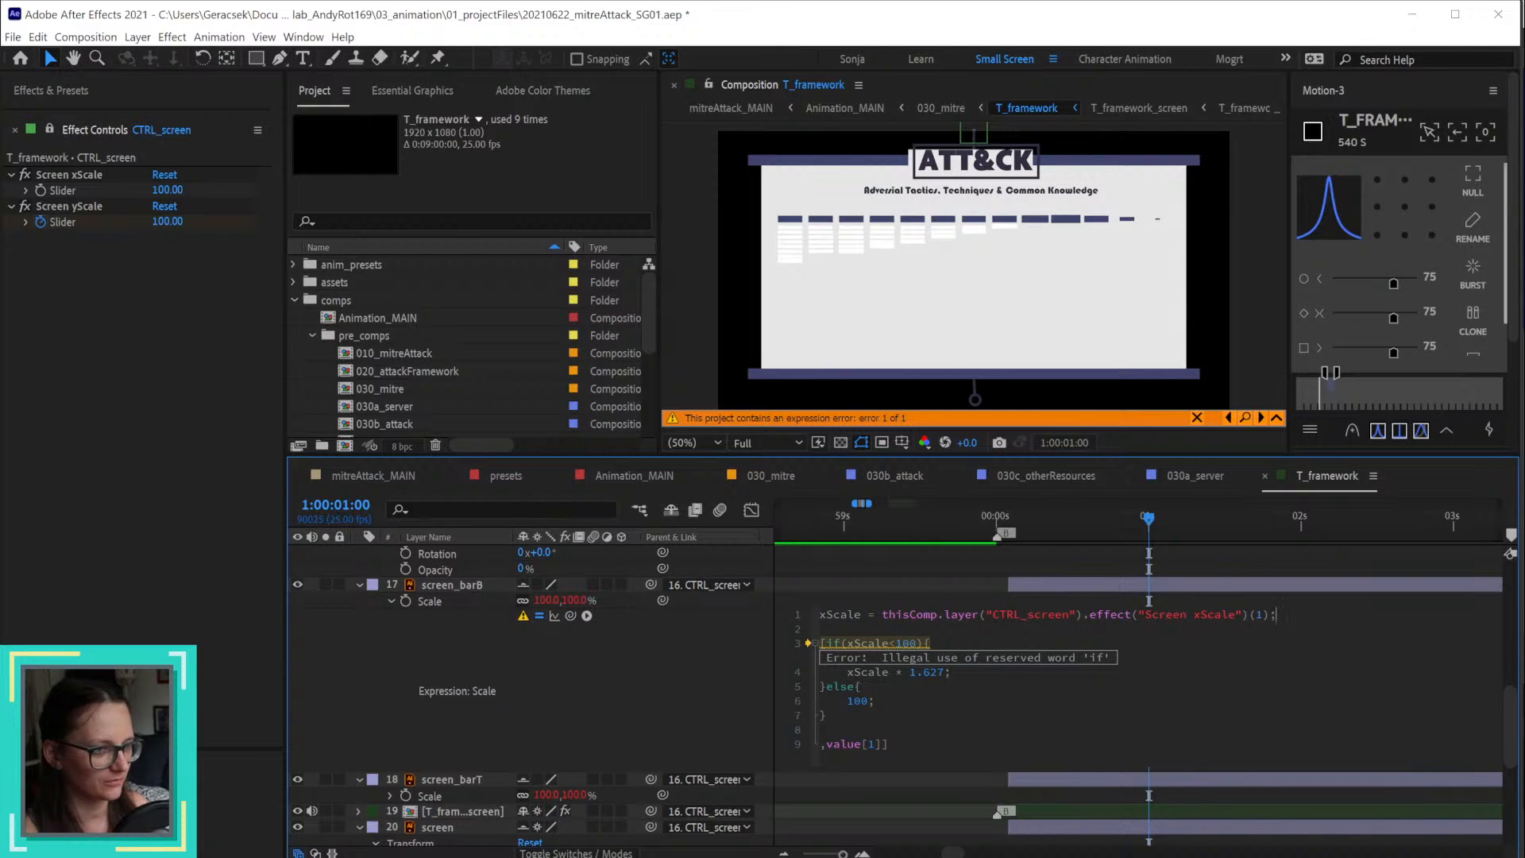
pyautogui.press('Return')
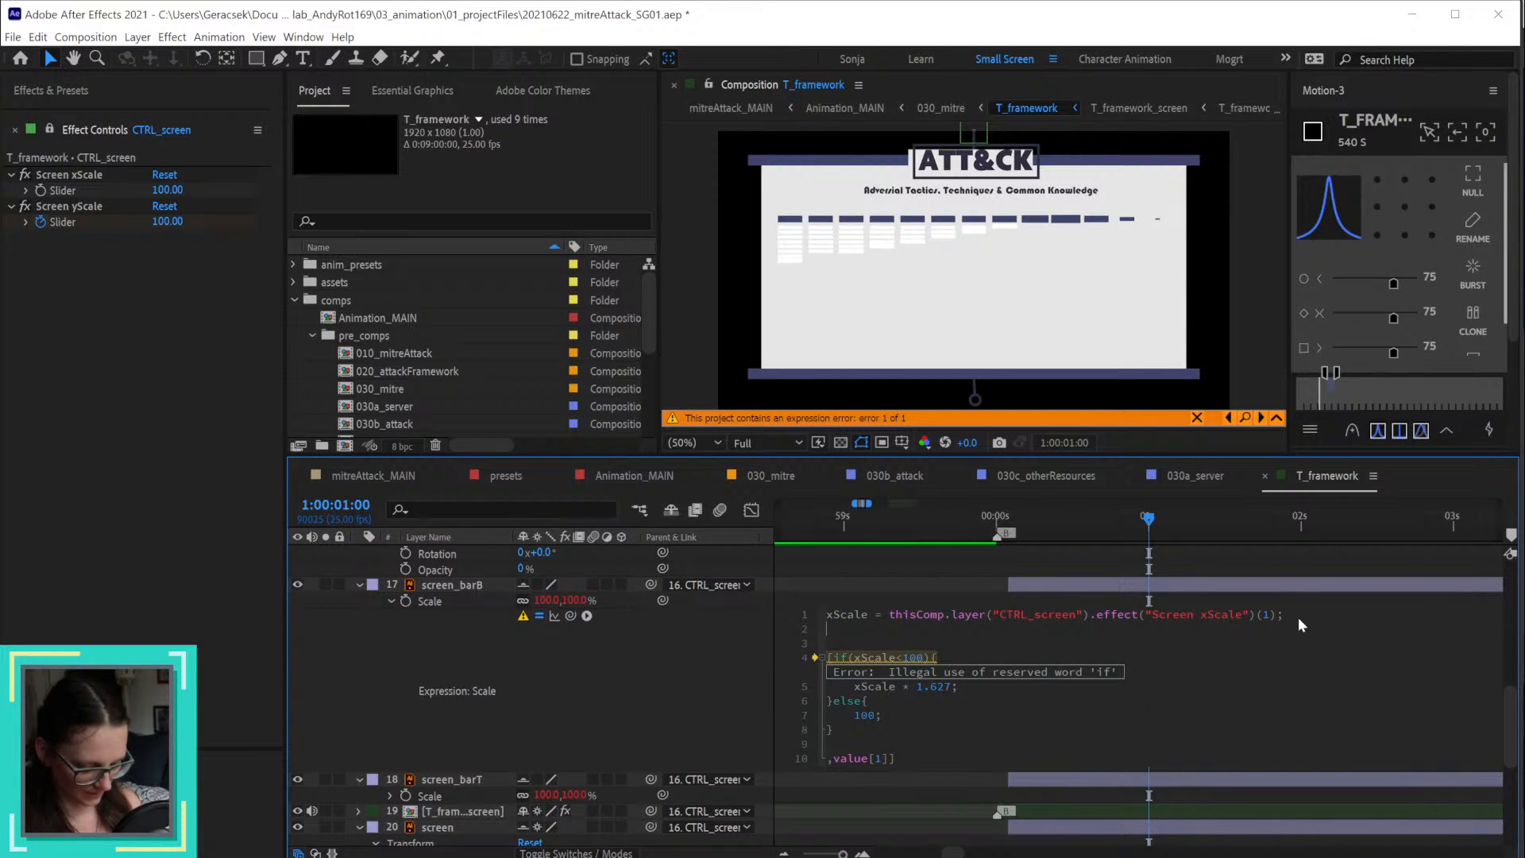
pyautogui.write('xScale')
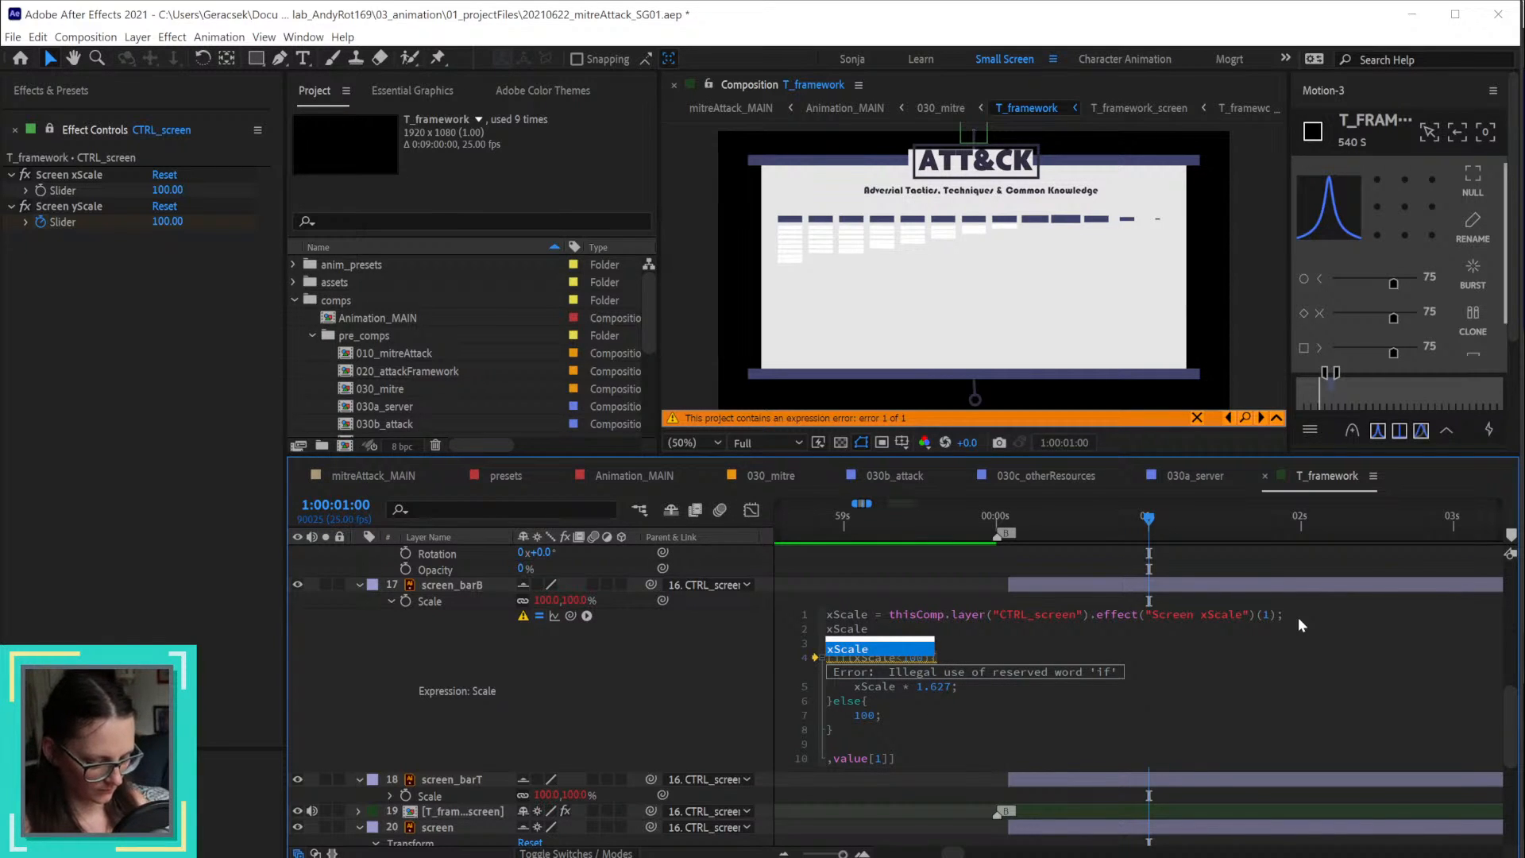
pyautogui.write('Percentage')
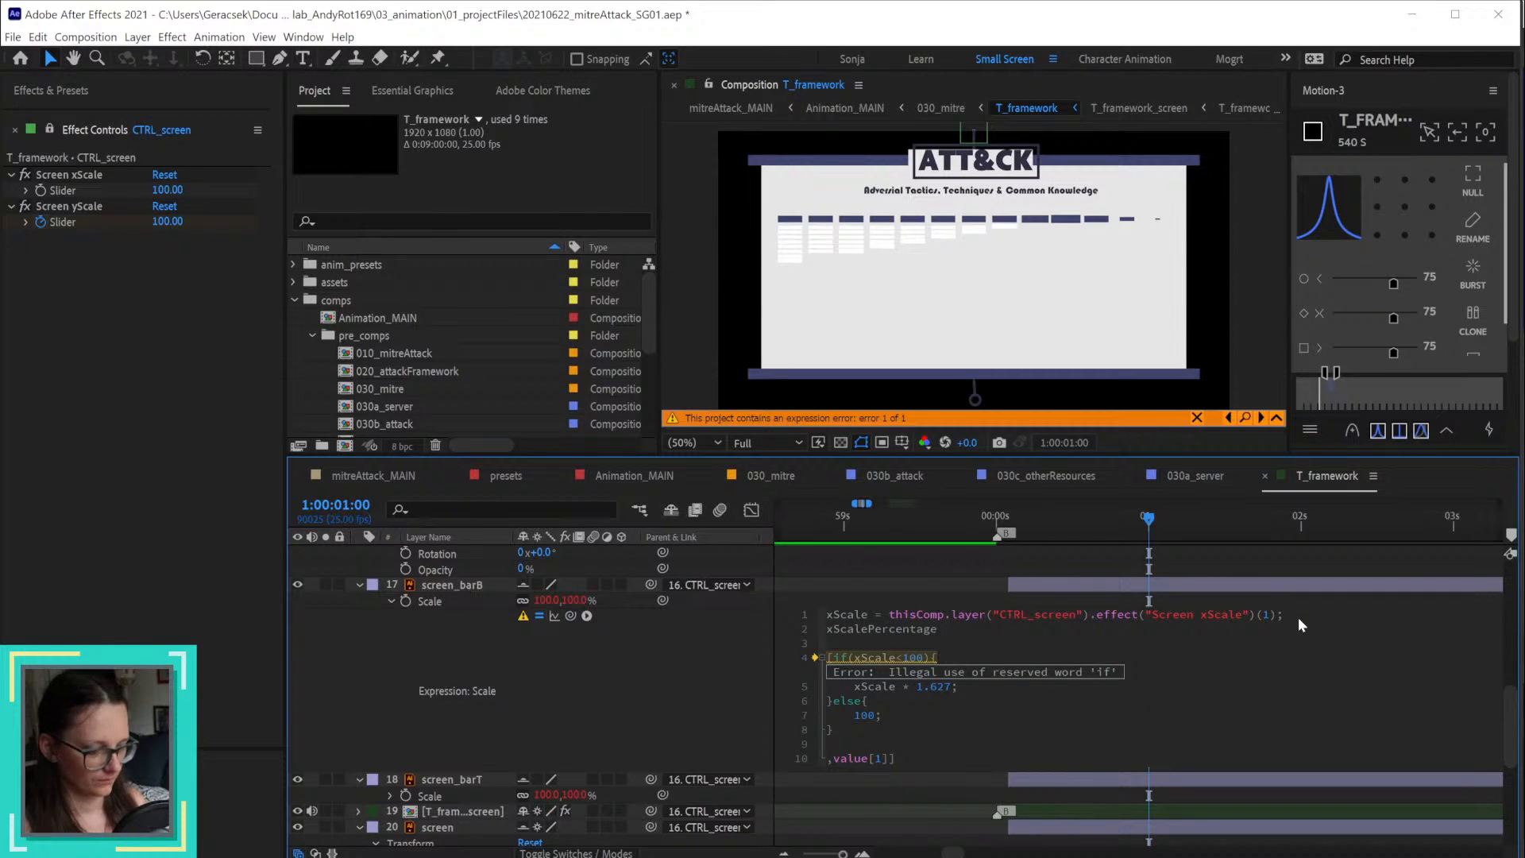
pyautogui.press('BackSpace')
pyautogui.press('BackSpace')
pyautogui.press('BackSpace')
pyautogui.press('BackSpace')
pyautogui.press('BackSpace')
pyautogui.press('BackSpace')
pyautogui.press('BackSpace')
pyautogui.press('BackSpace')
pyautogui.press('BackSpace')
pyautogui.press('BackSpace')
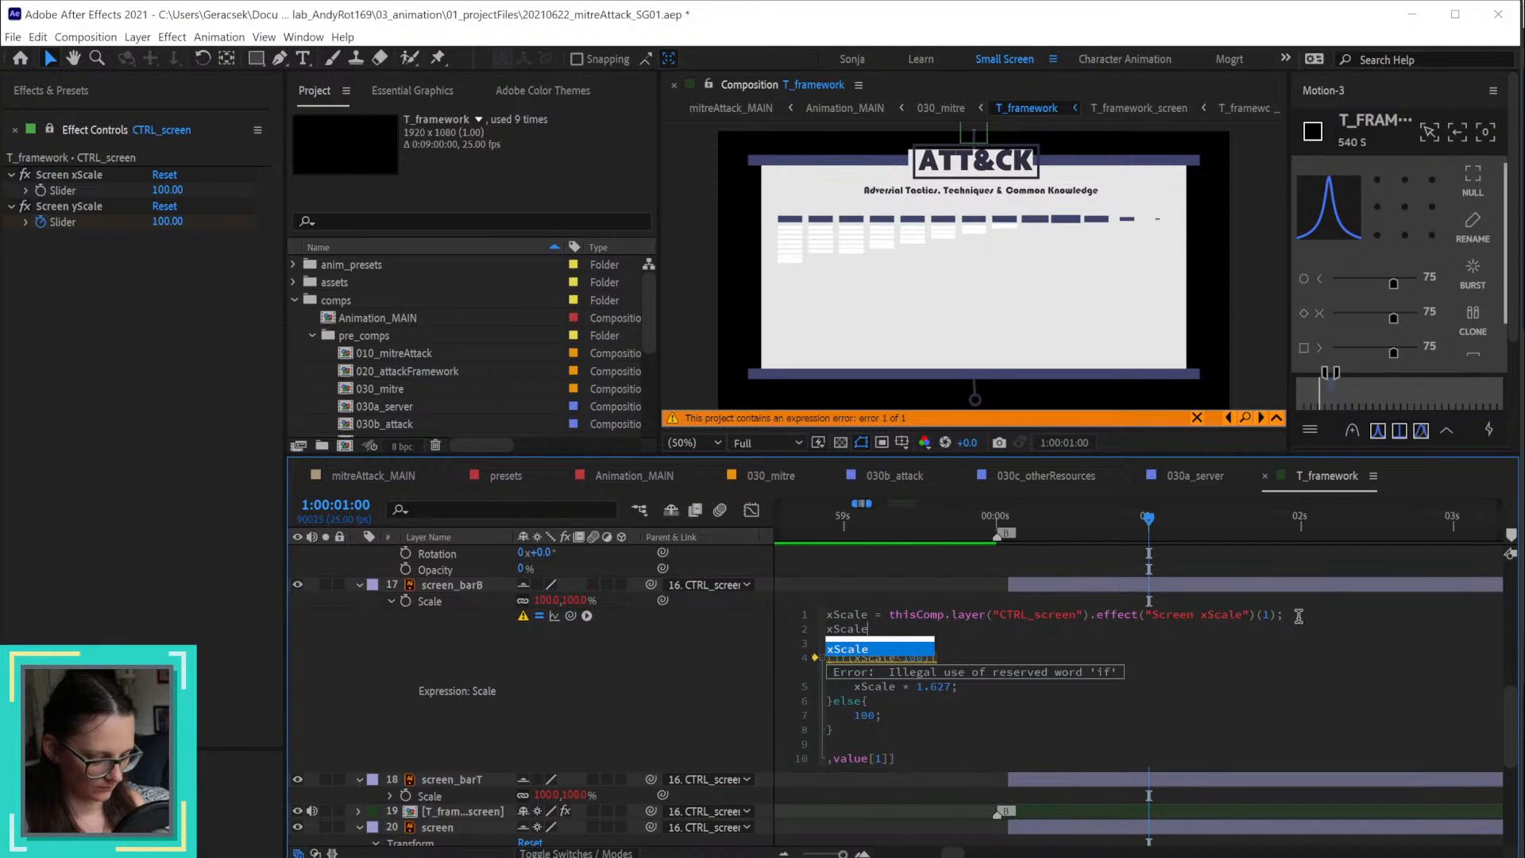
pyautogui.write('Resize =')
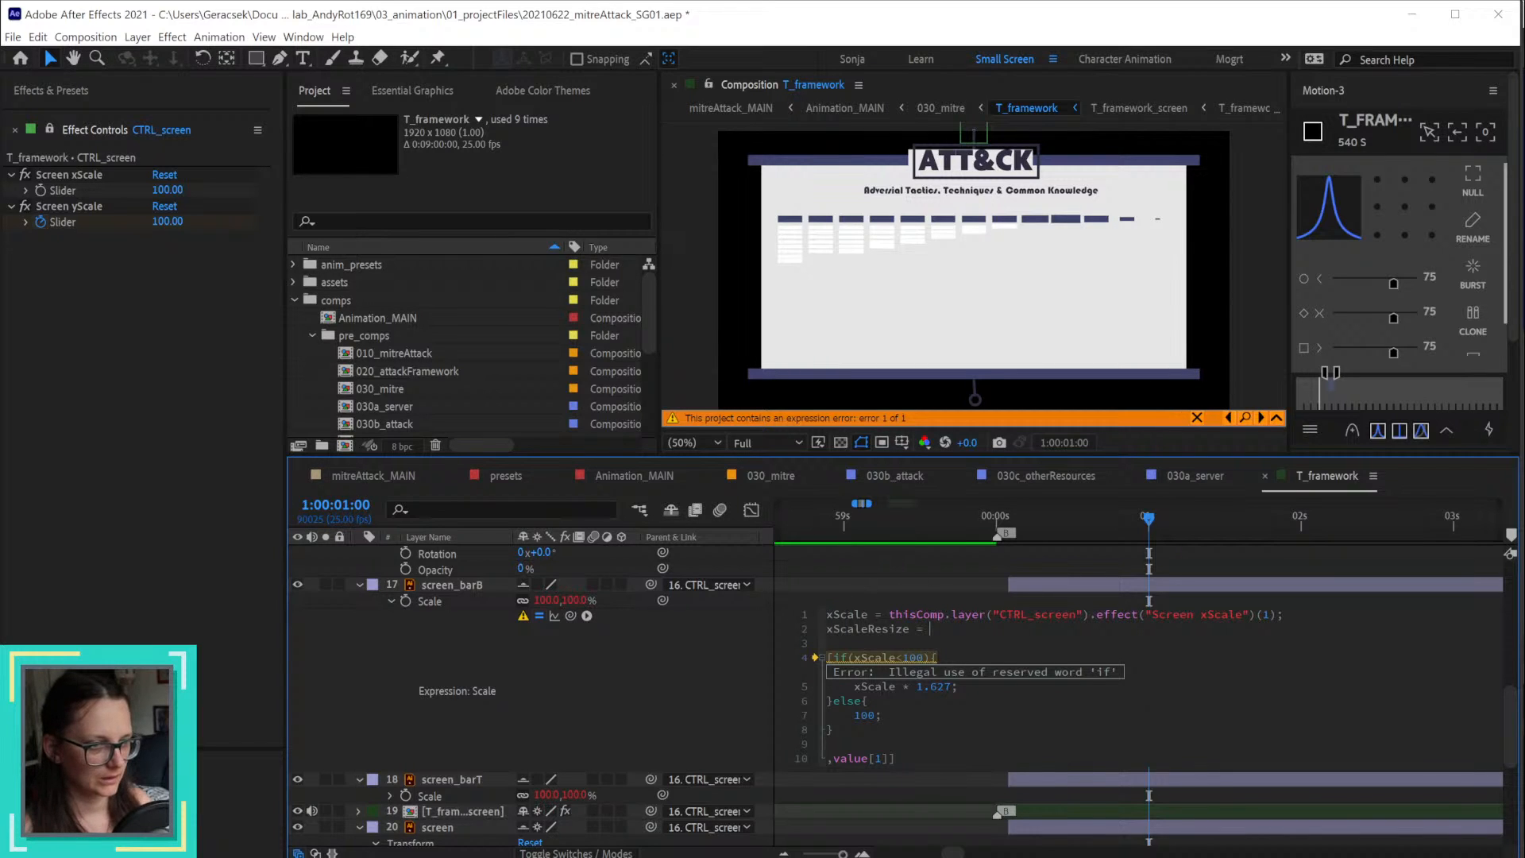
# Step: Move the whole if/else block out of the output array into the xScaleResize assignment and end it with a semicolon
pyautogui.moveTo(828, 657); pyautogui.dragTo(833, 730)
pyautogui.hotkey('ctrl', 'c')
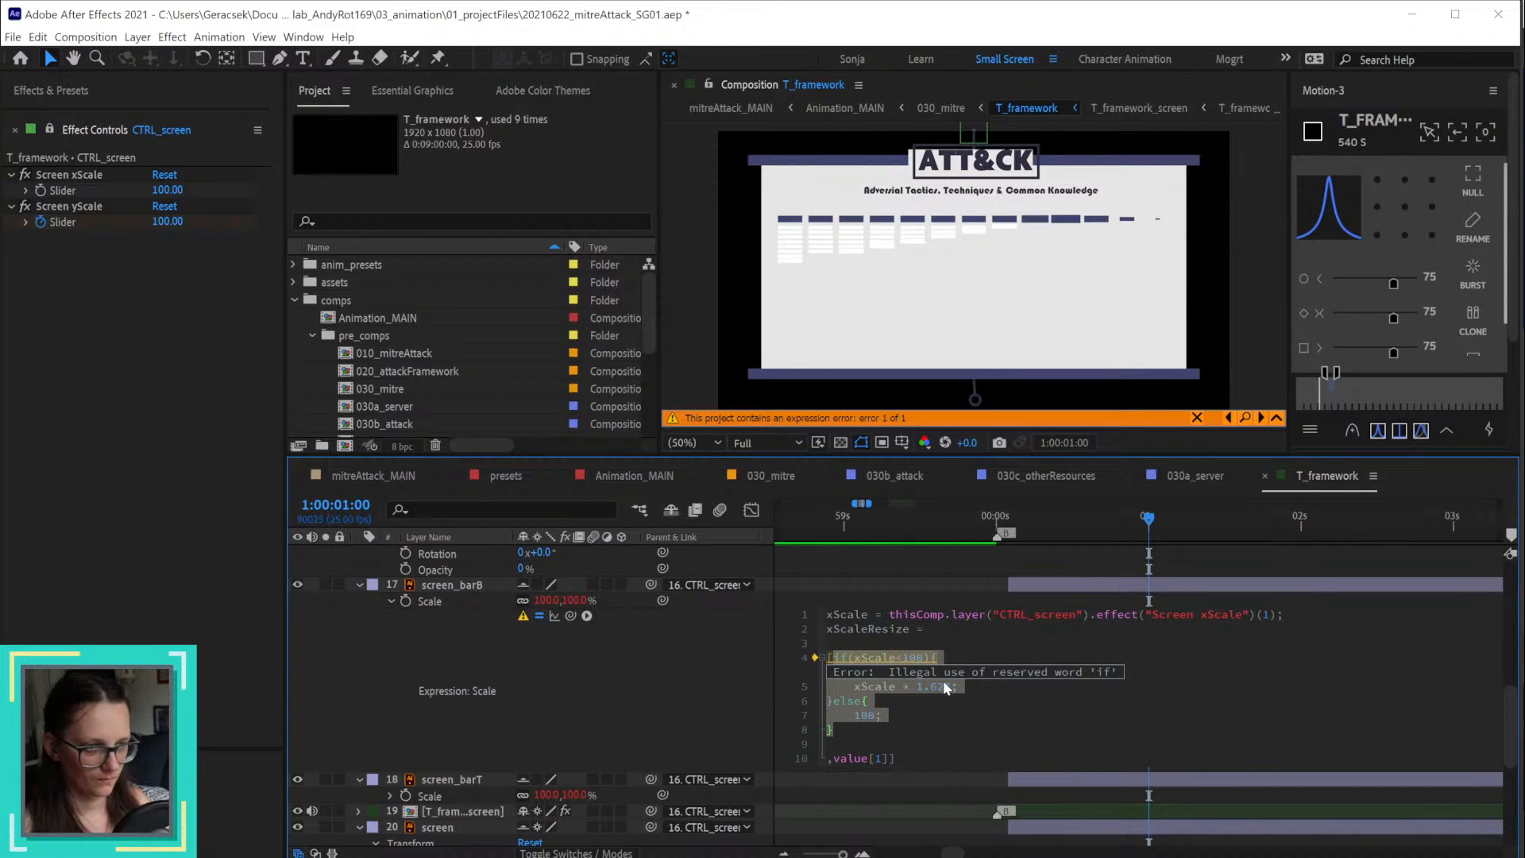
pyautogui.press('BackSpace')
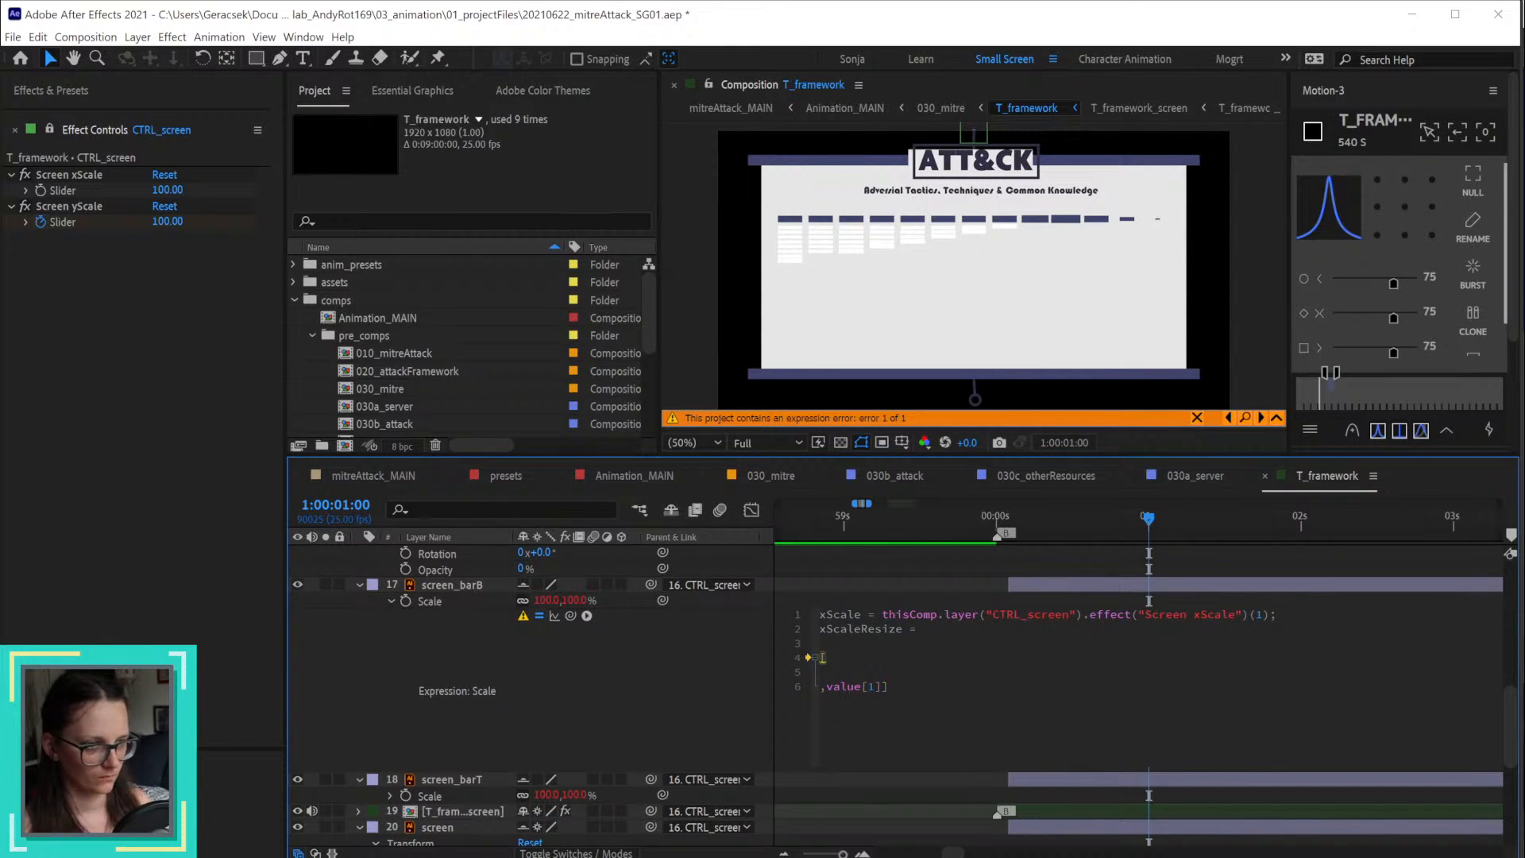
pyautogui.click(951, 626)
pyautogui.hotkey('ctrl', 'v')
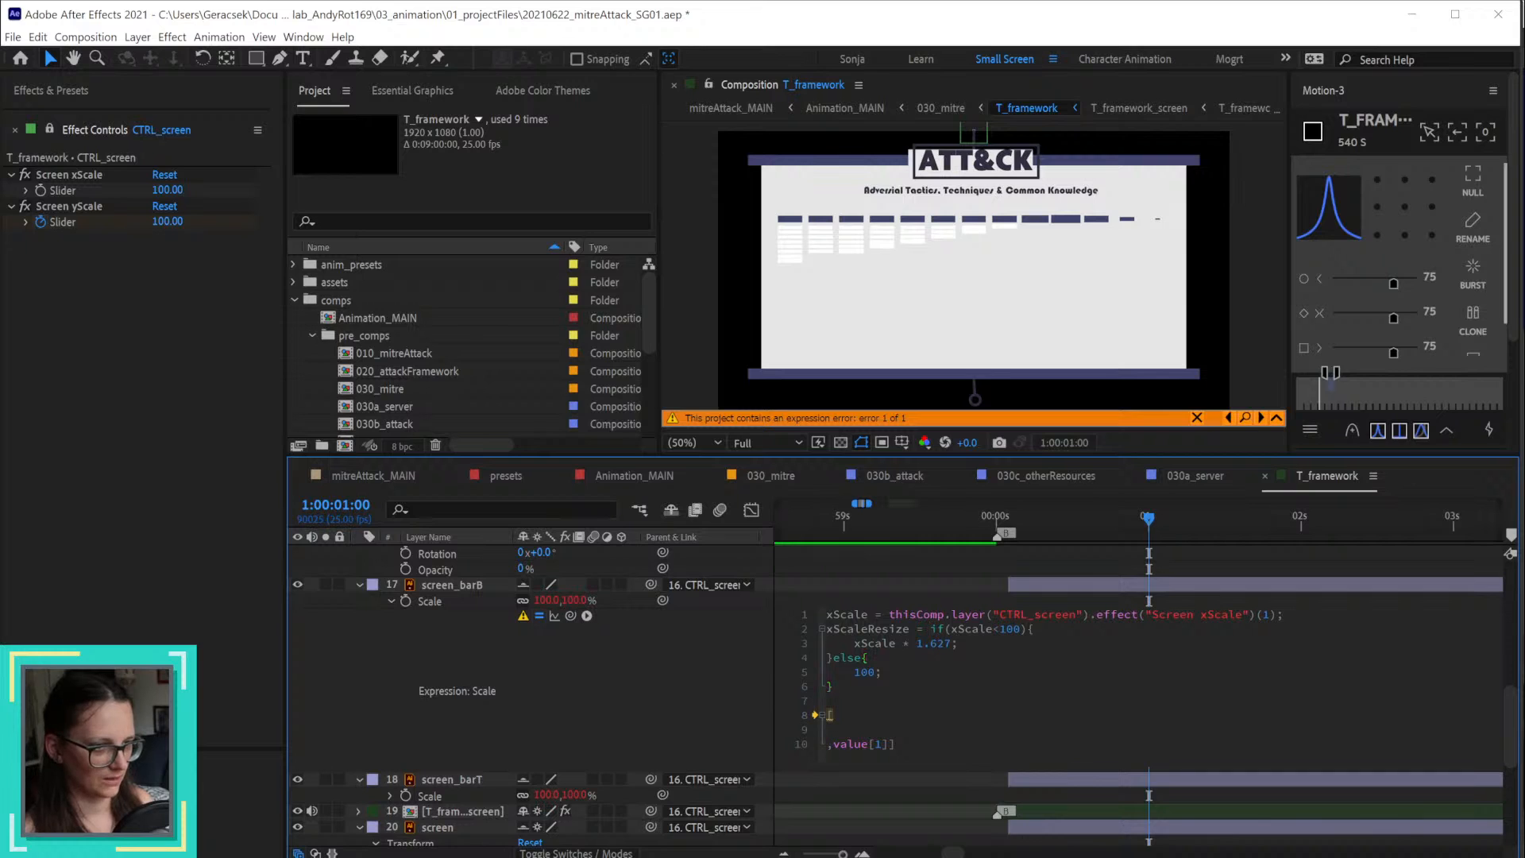
pyautogui.click(833, 686)
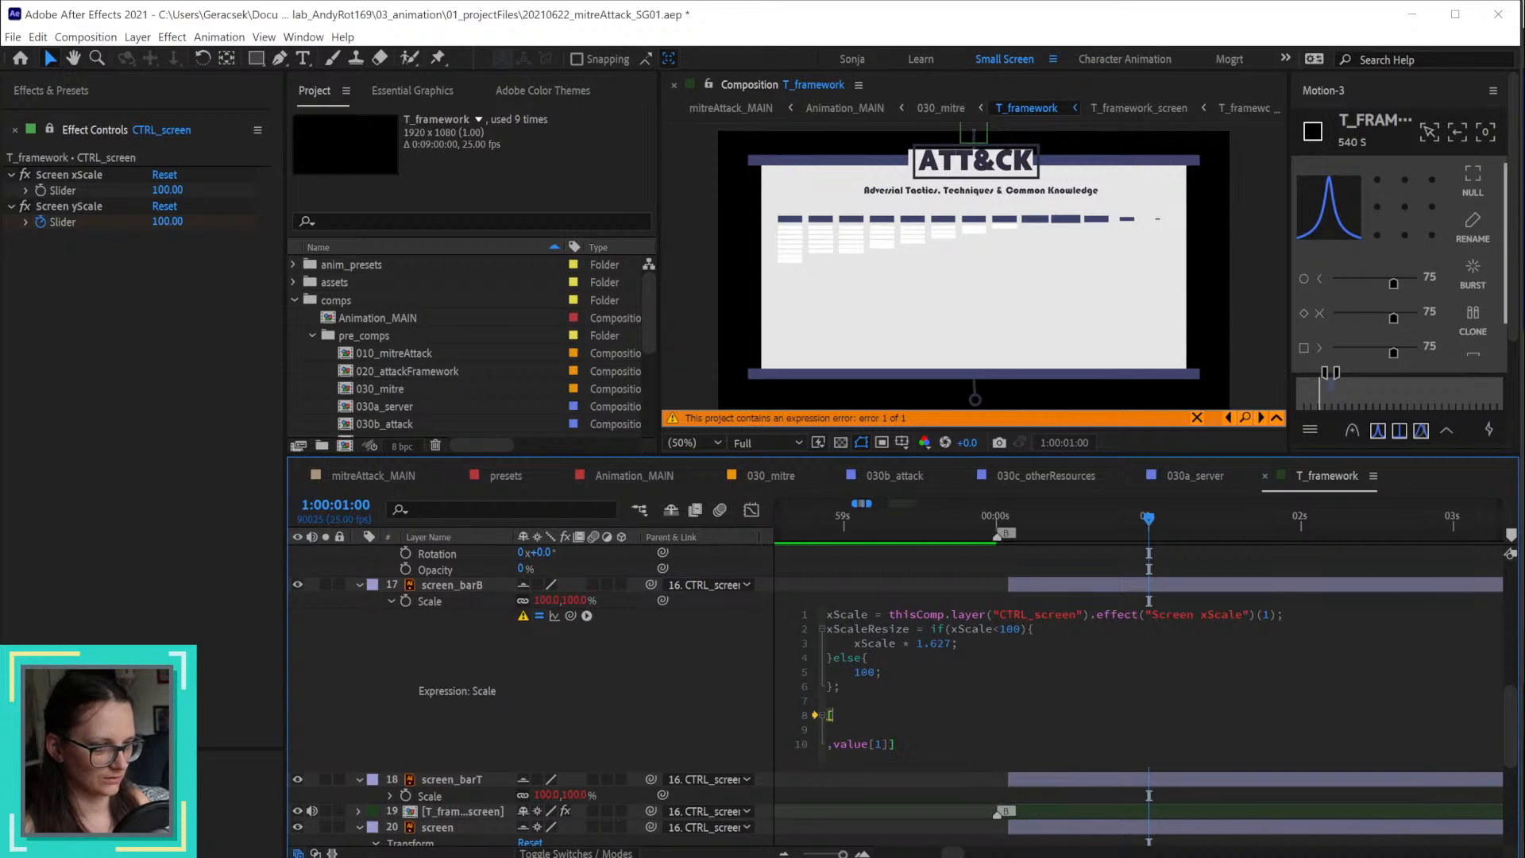
# Step: Complete the output array on one line as [xScaleResize,value[1]] and apply screen_barB's Scale expression
pyautogui.write('xSc')
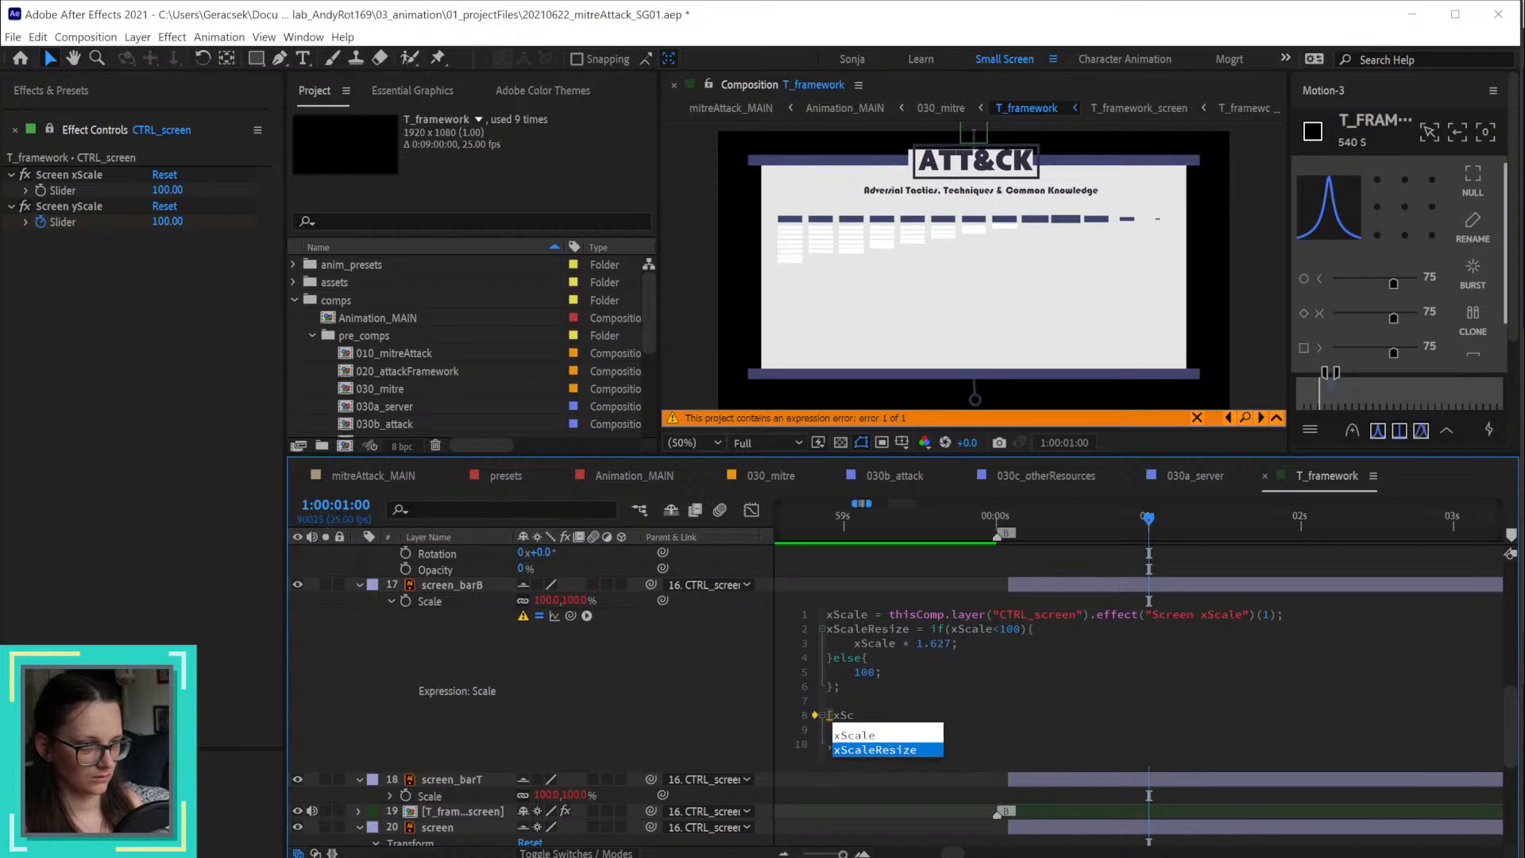
pyautogui.press('Return')
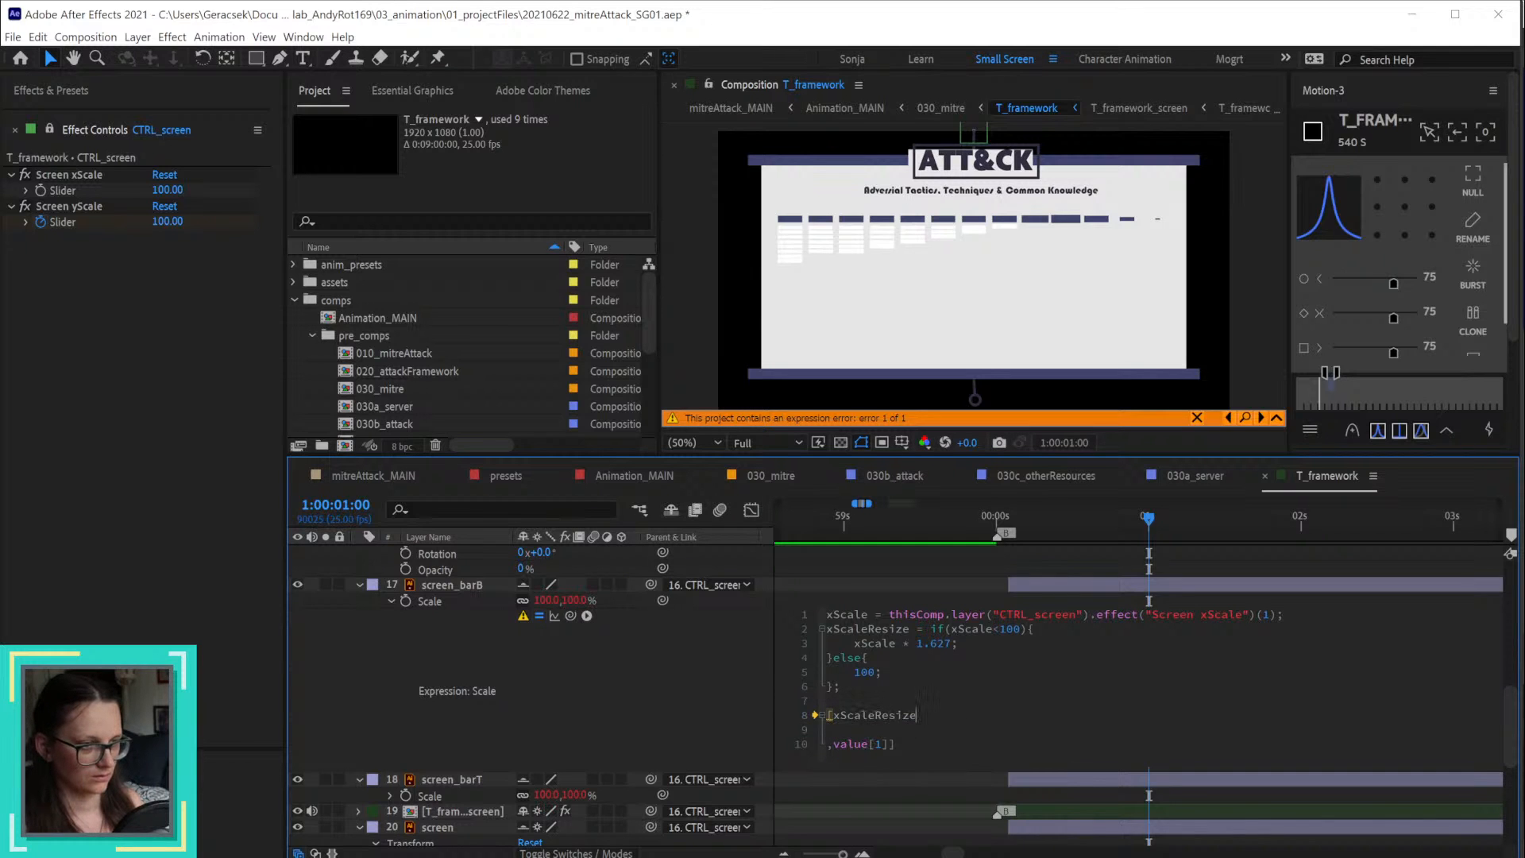
pyautogui.press('Delete')
pyautogui.press('Delete')
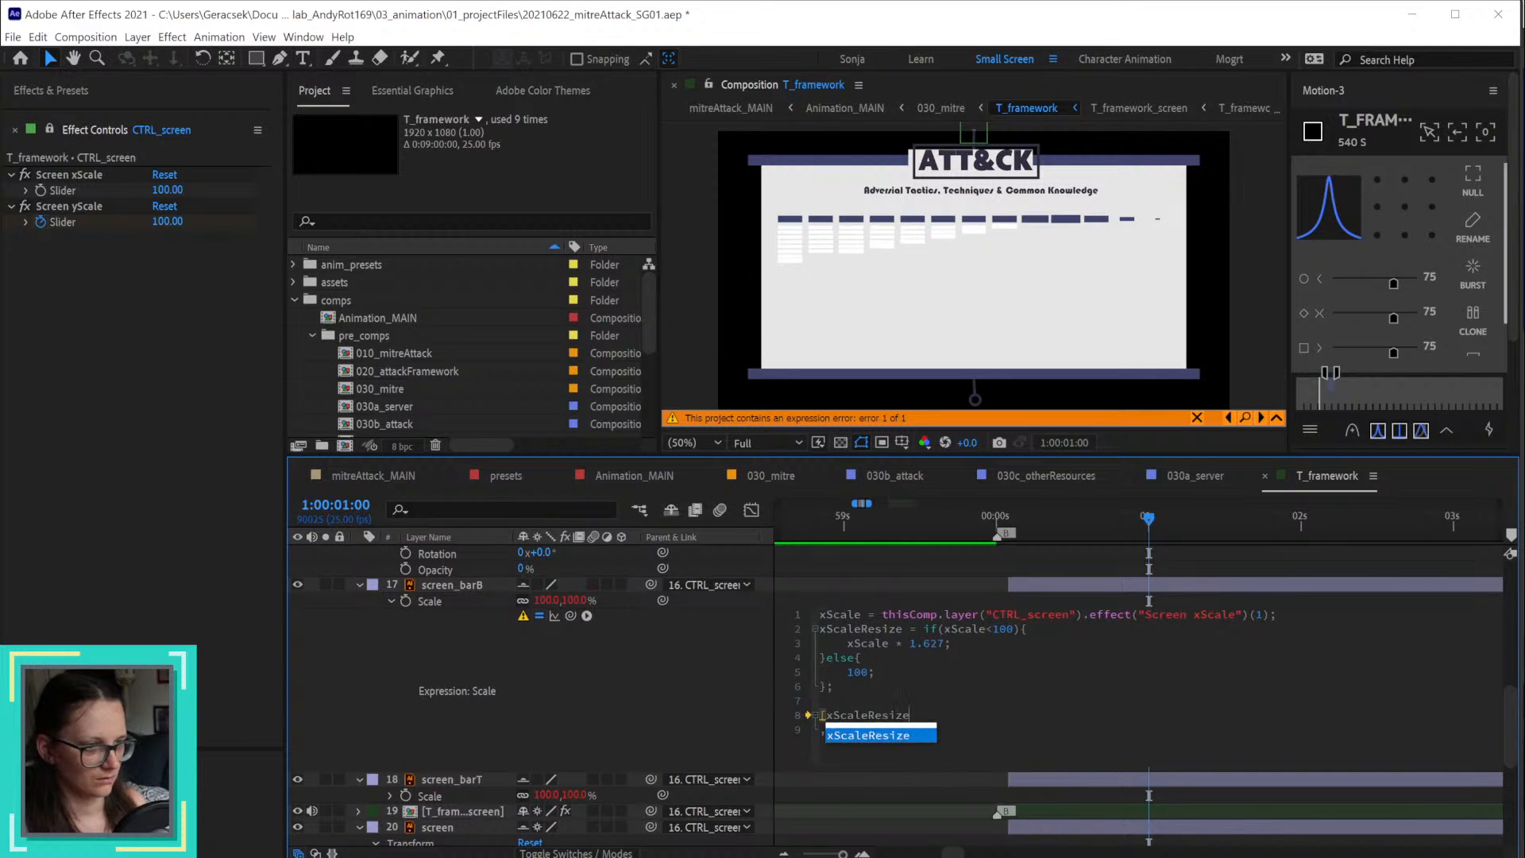
pyautogui.click(693, 722)
# Step: Collapse the xScaleResize if/else statement in screen_barB's Scale expression onto a single line and apply it
pyautogui.click(998, 675)
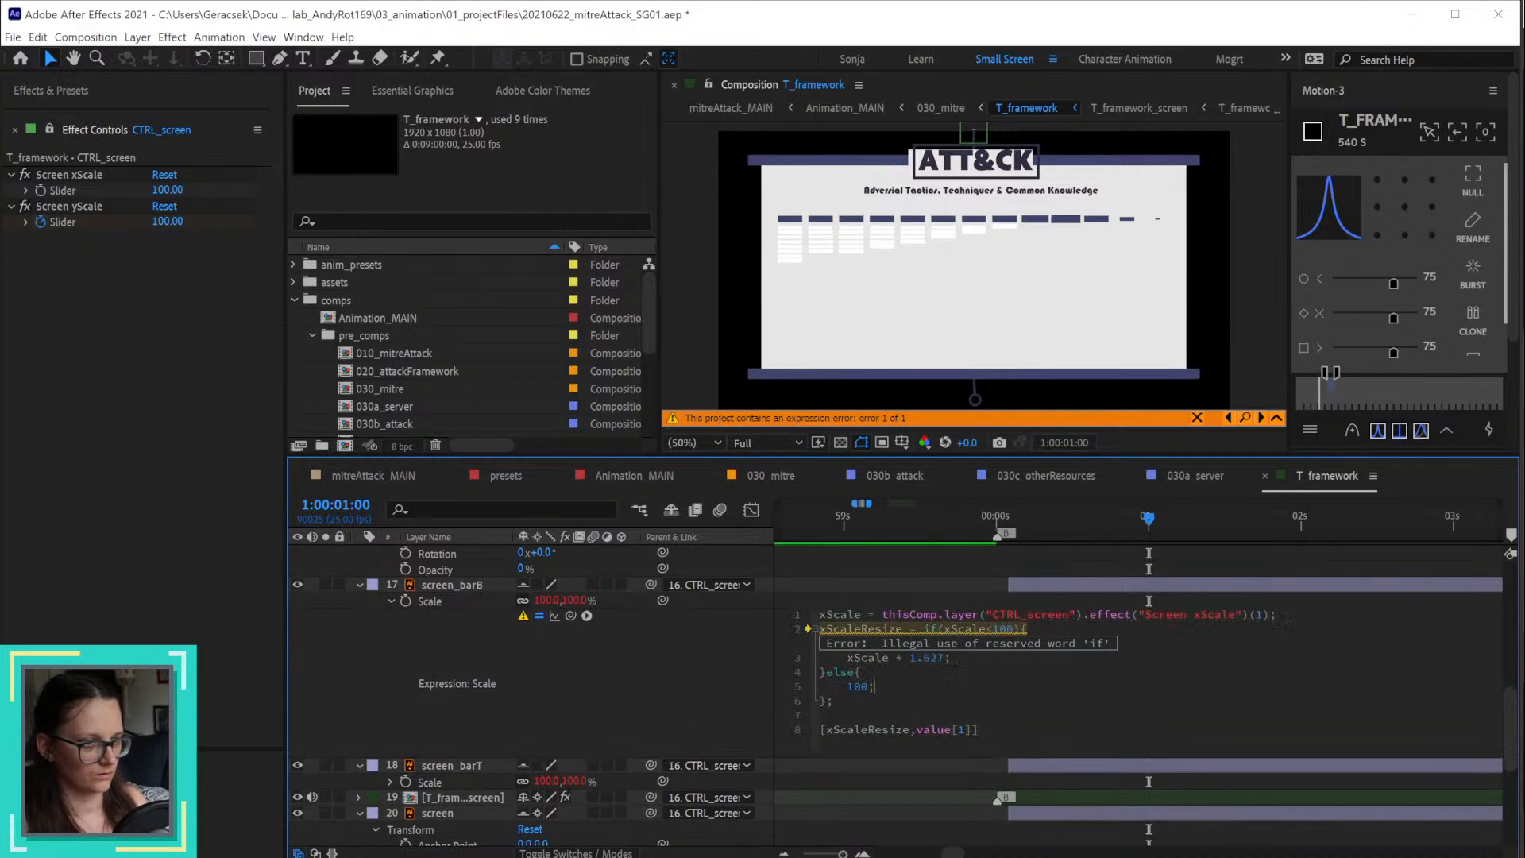
pyautogui.click(1027, 629)
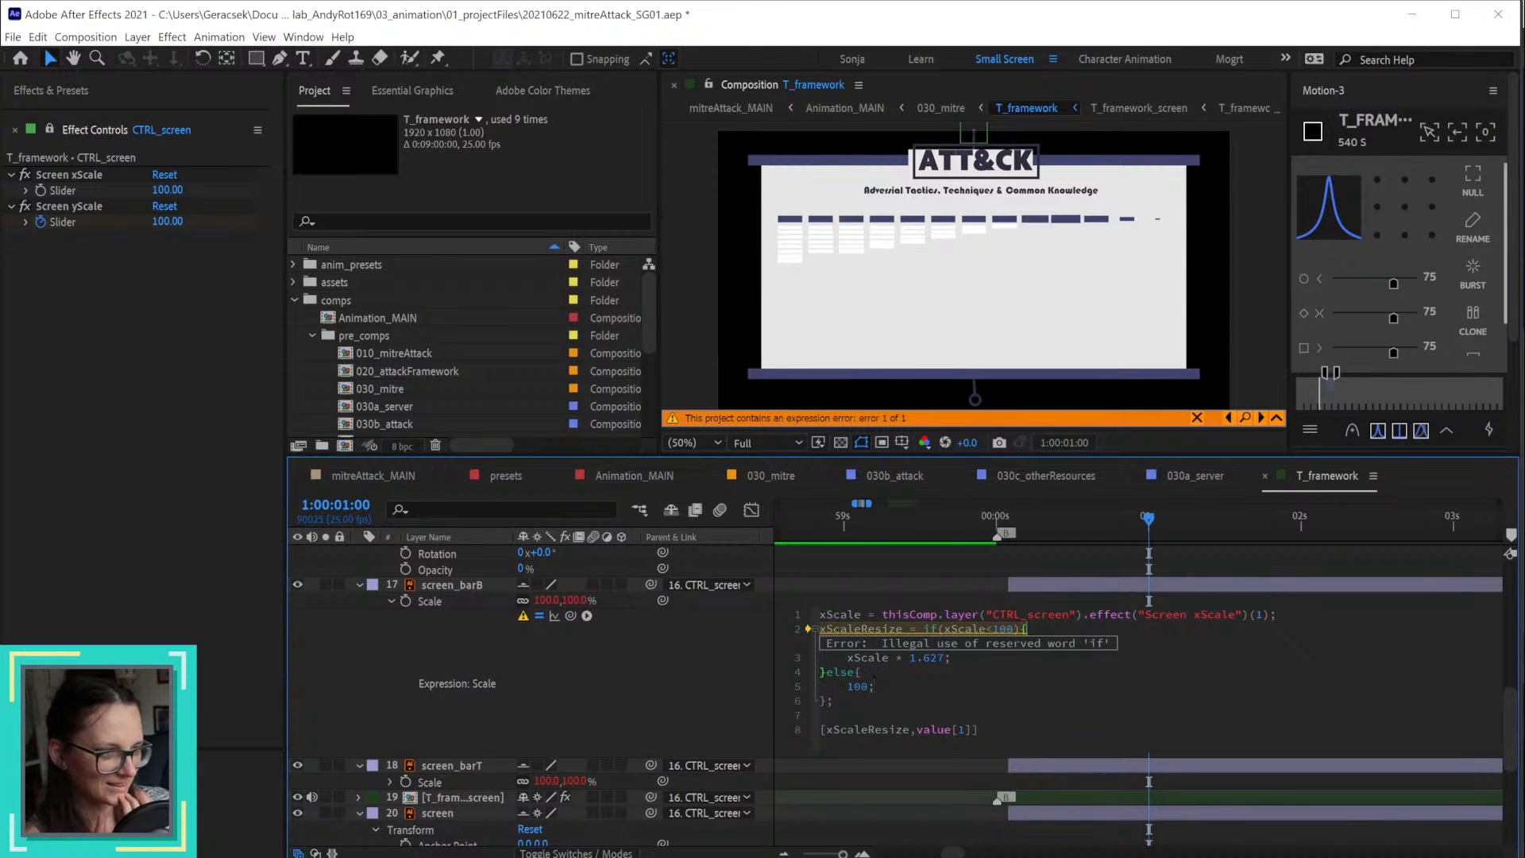
pyautogui.press('Delete')
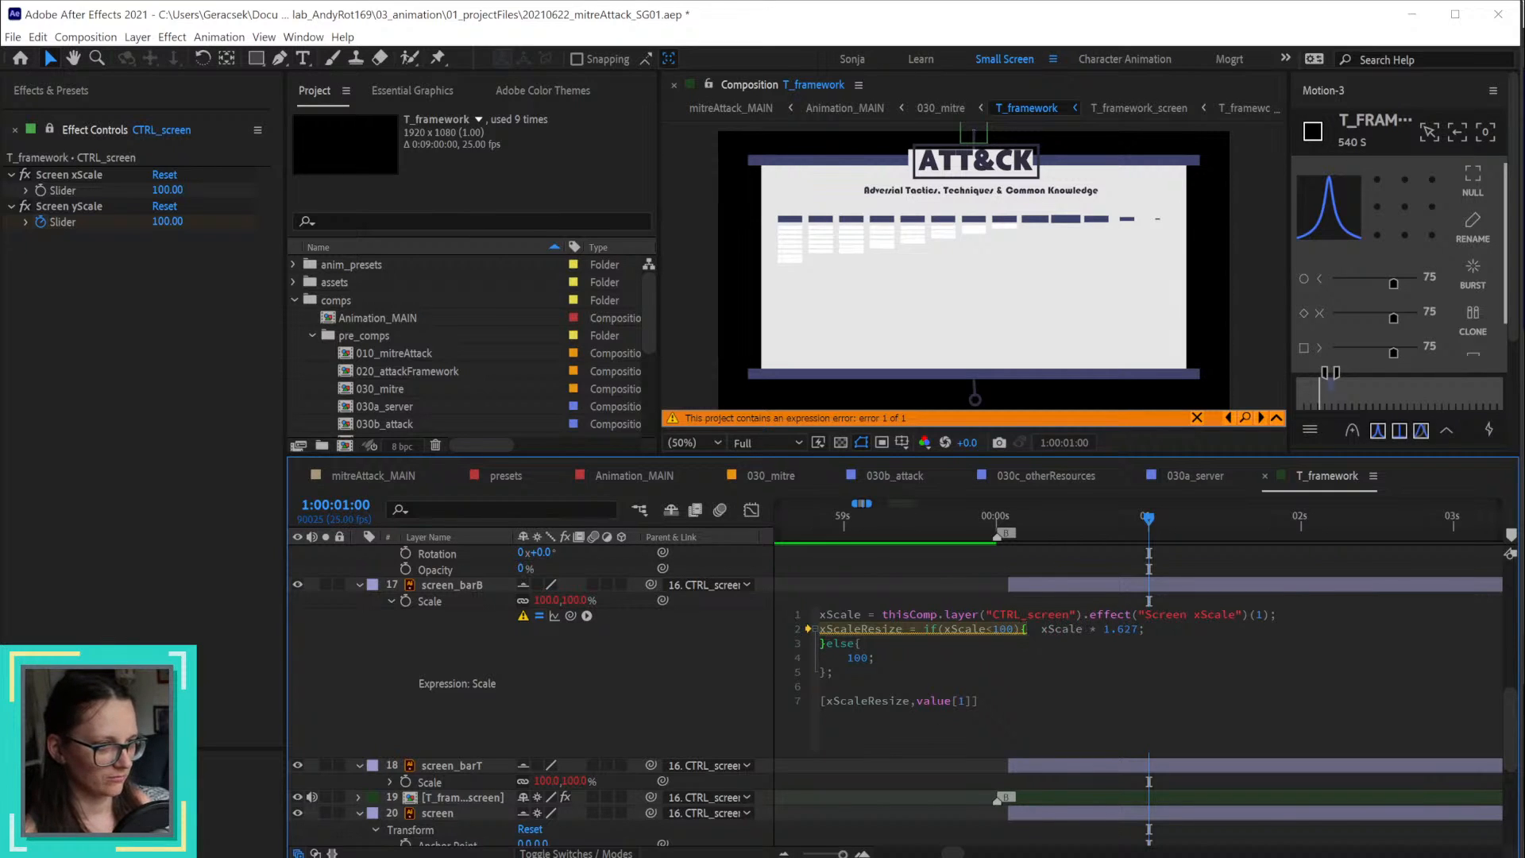
pyautogui.press('Delete')
pyautogui.press('Delete')
pyautogui.press('End')
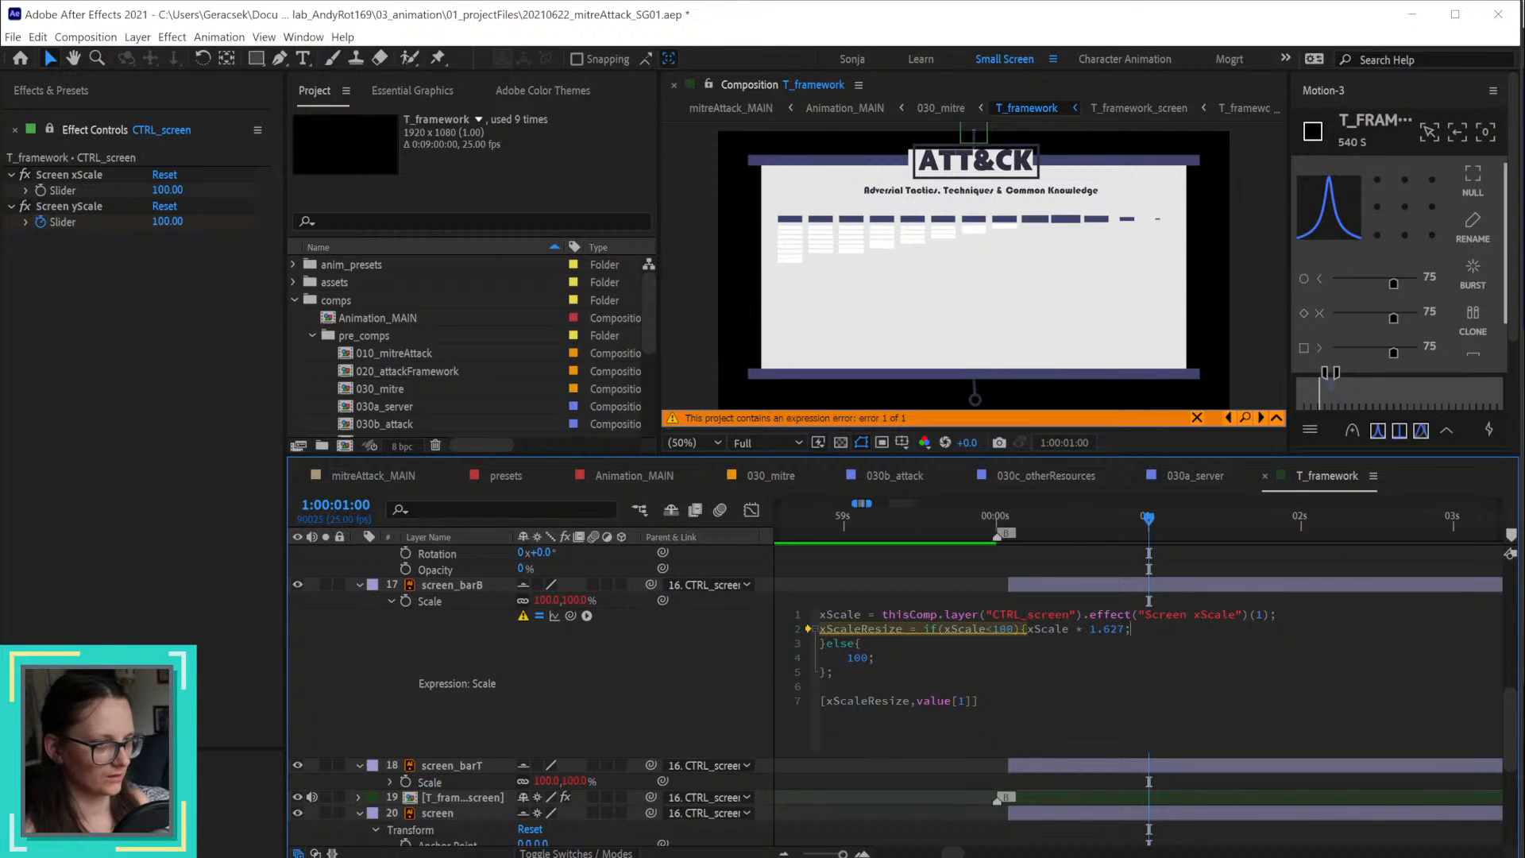
pyautogui.press('Delete')
pyautogui.press('End')
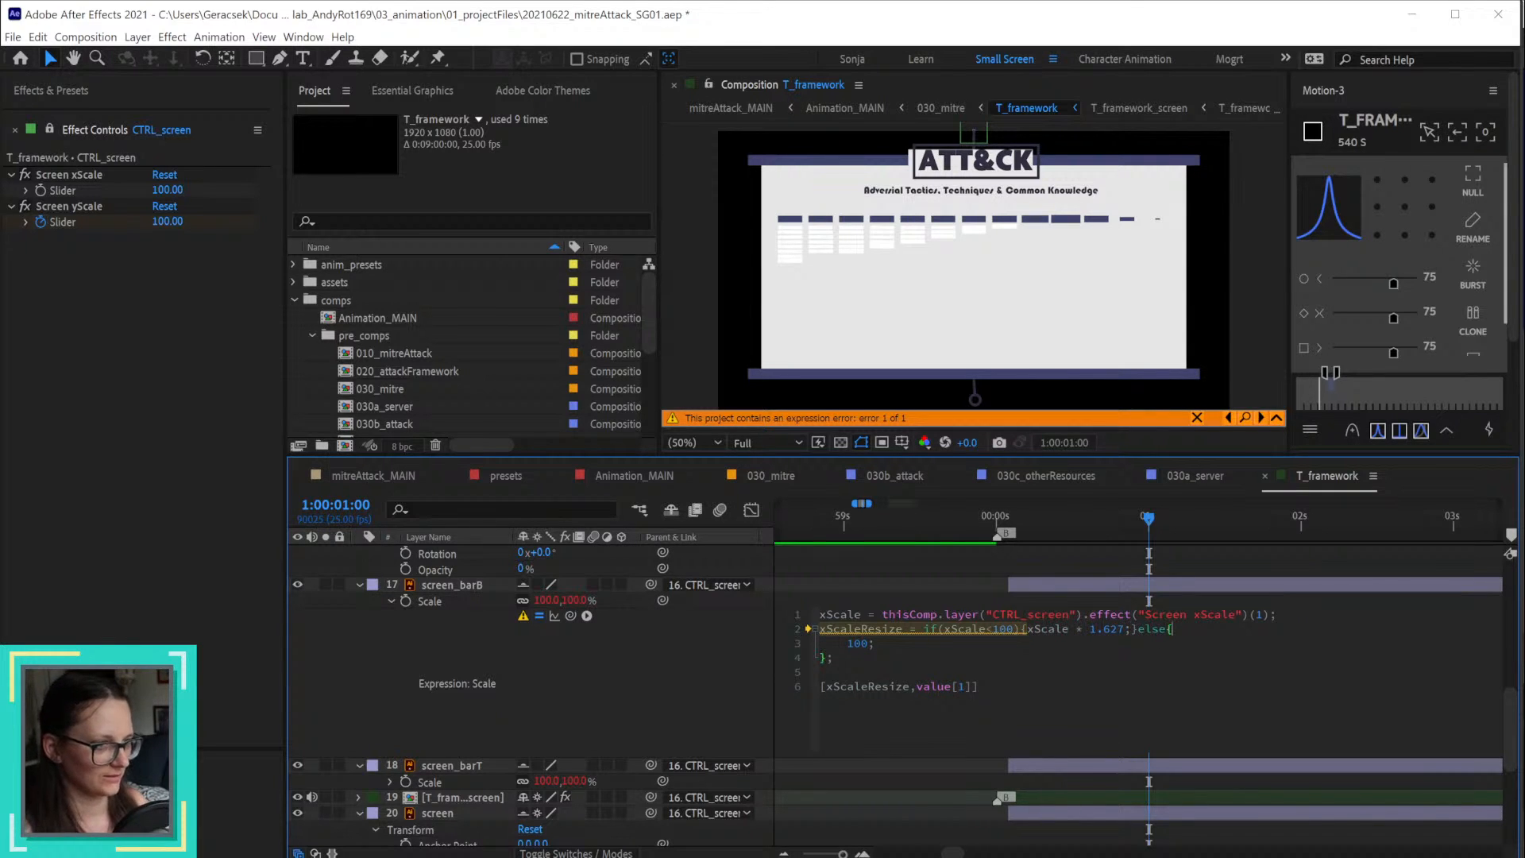
pyautogui.press('Delete')
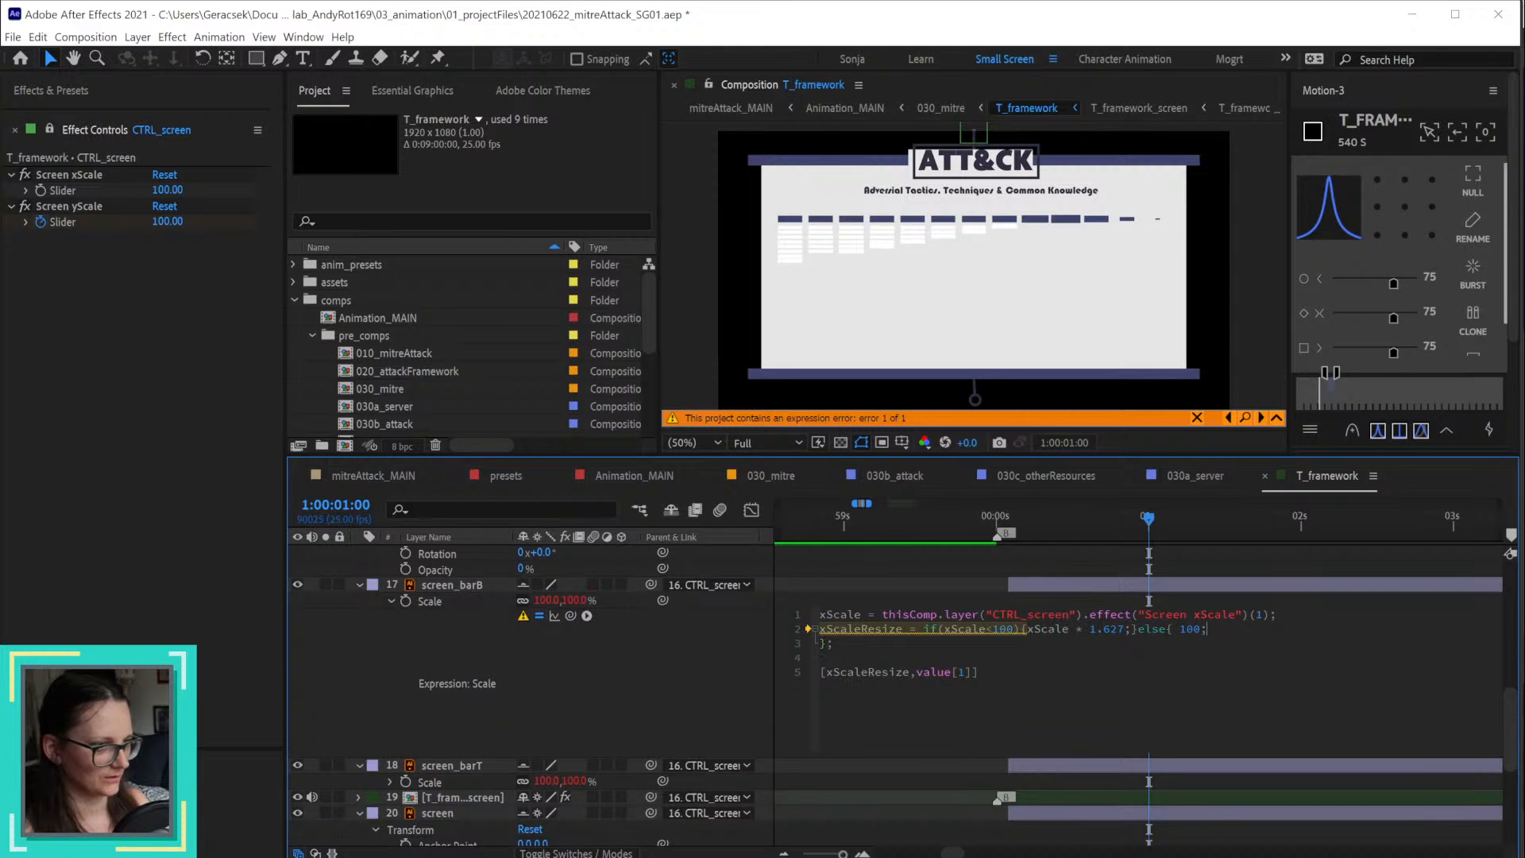
pyautogui.press('Delete')
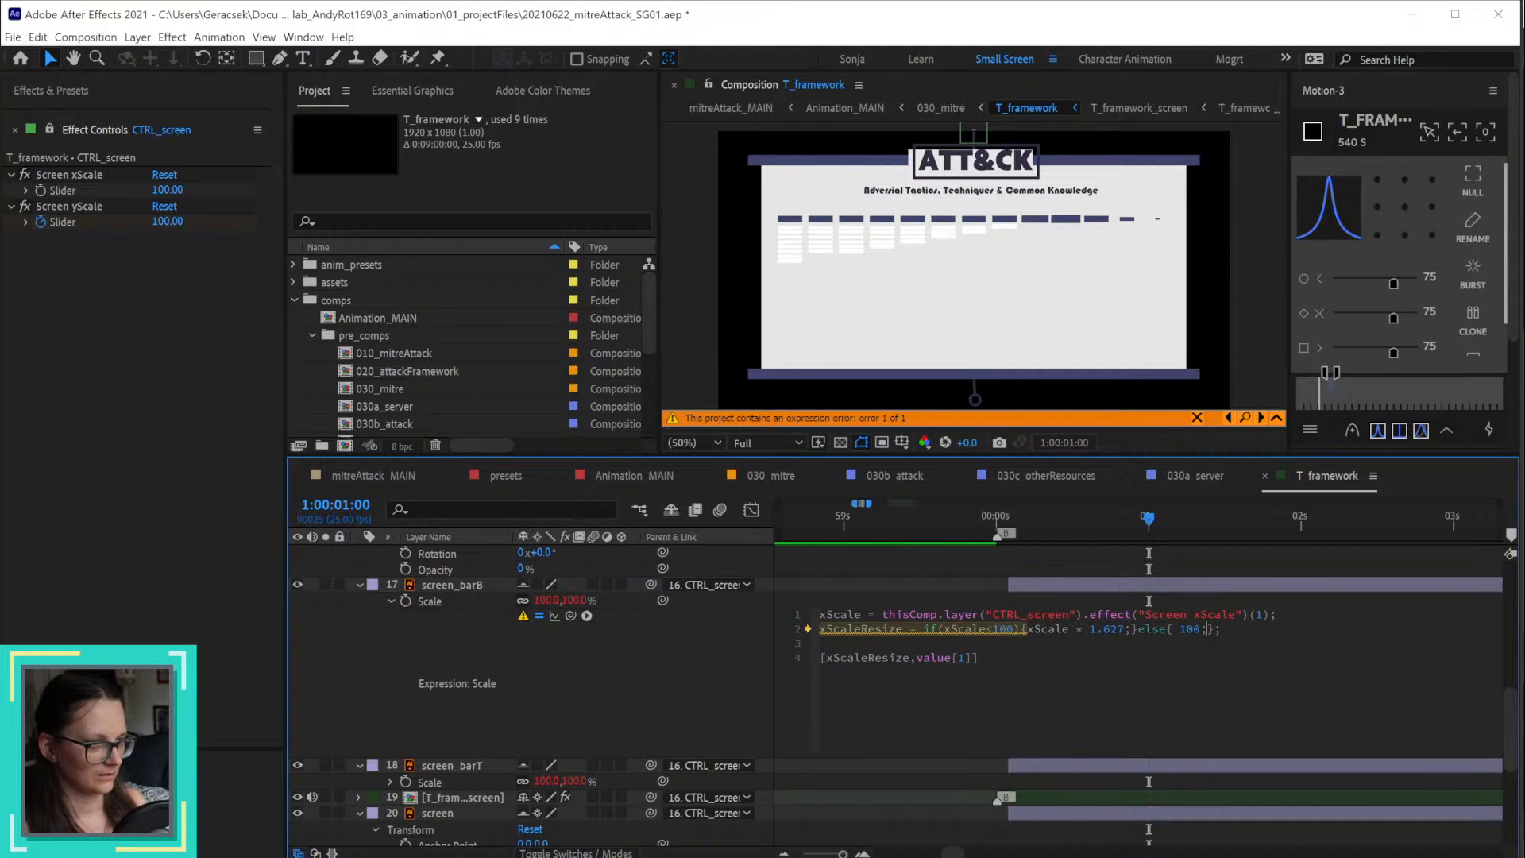
pyautogui.click(631, 686)
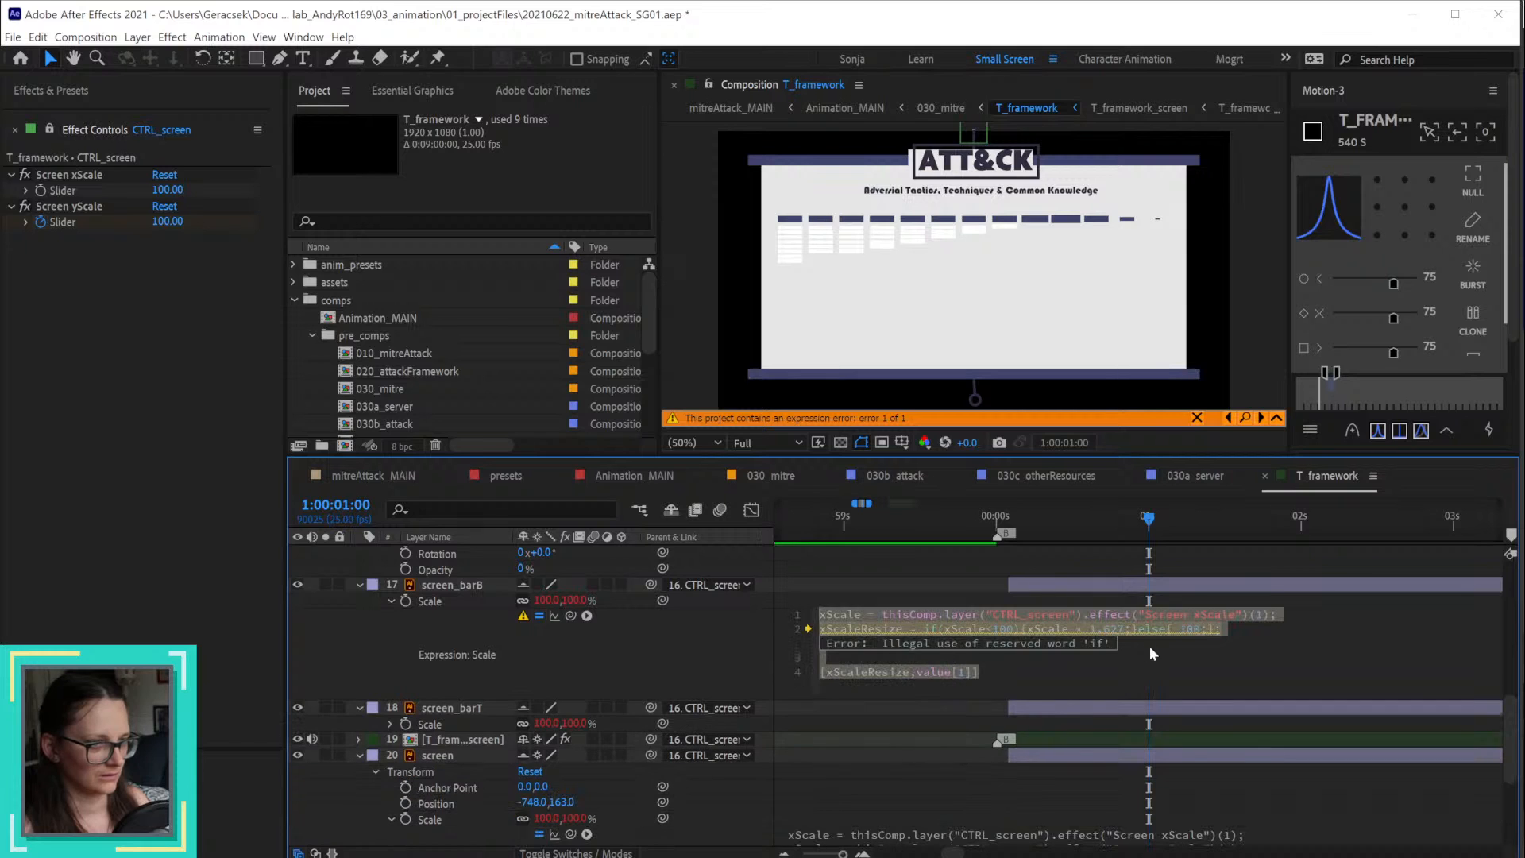
# Step: Reopen screen_barB's Scale expression, remove the xScaleResize = assignment before the if statement, and add a line break there
pyautogui.click(1214, 615)
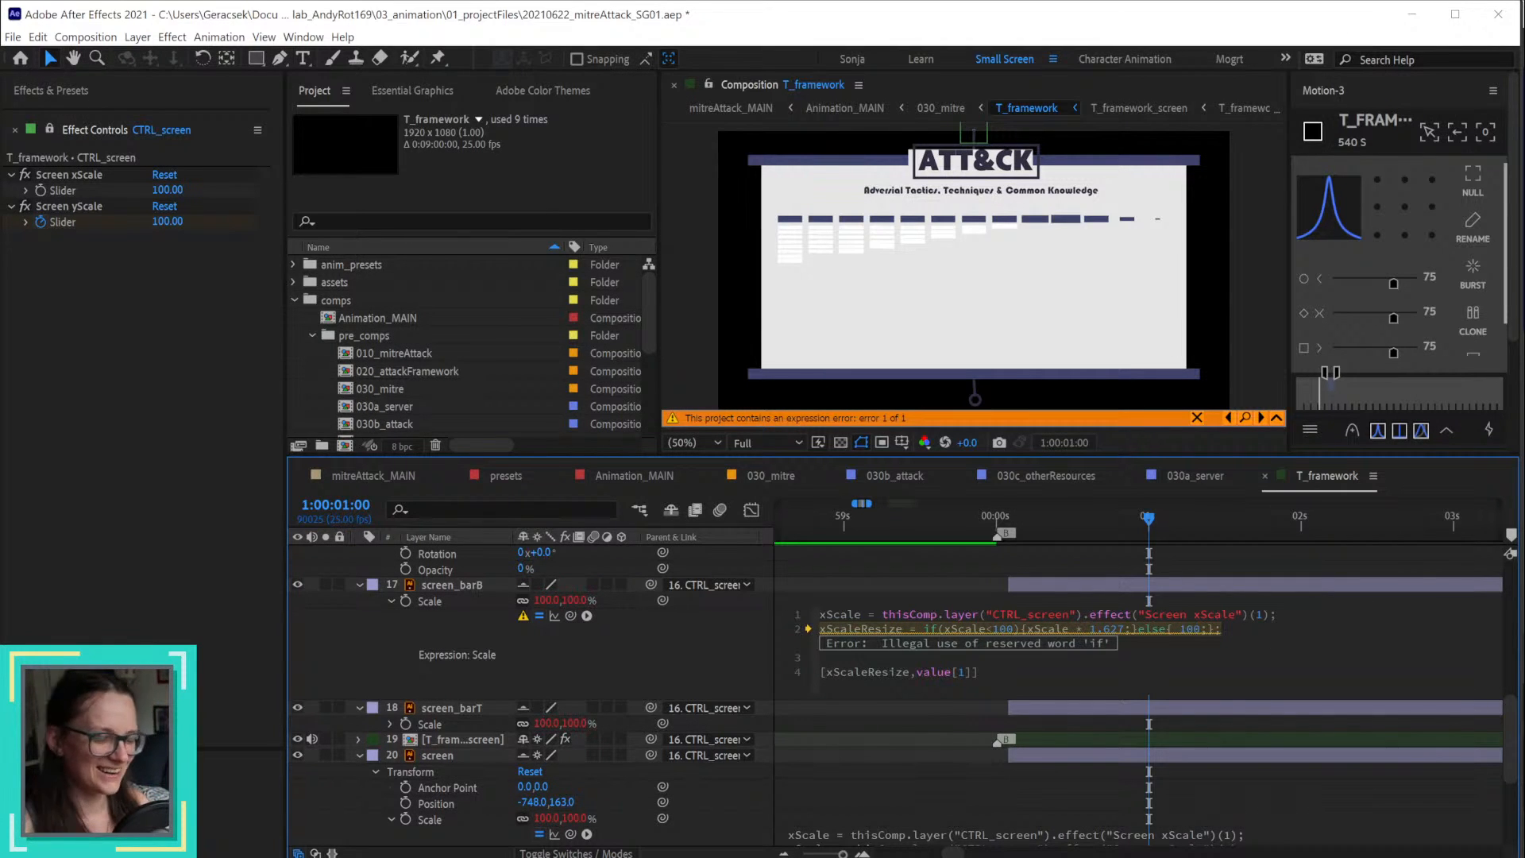
pyautogui.click(465, 585)
pyautogui.rightClick(436, 605)
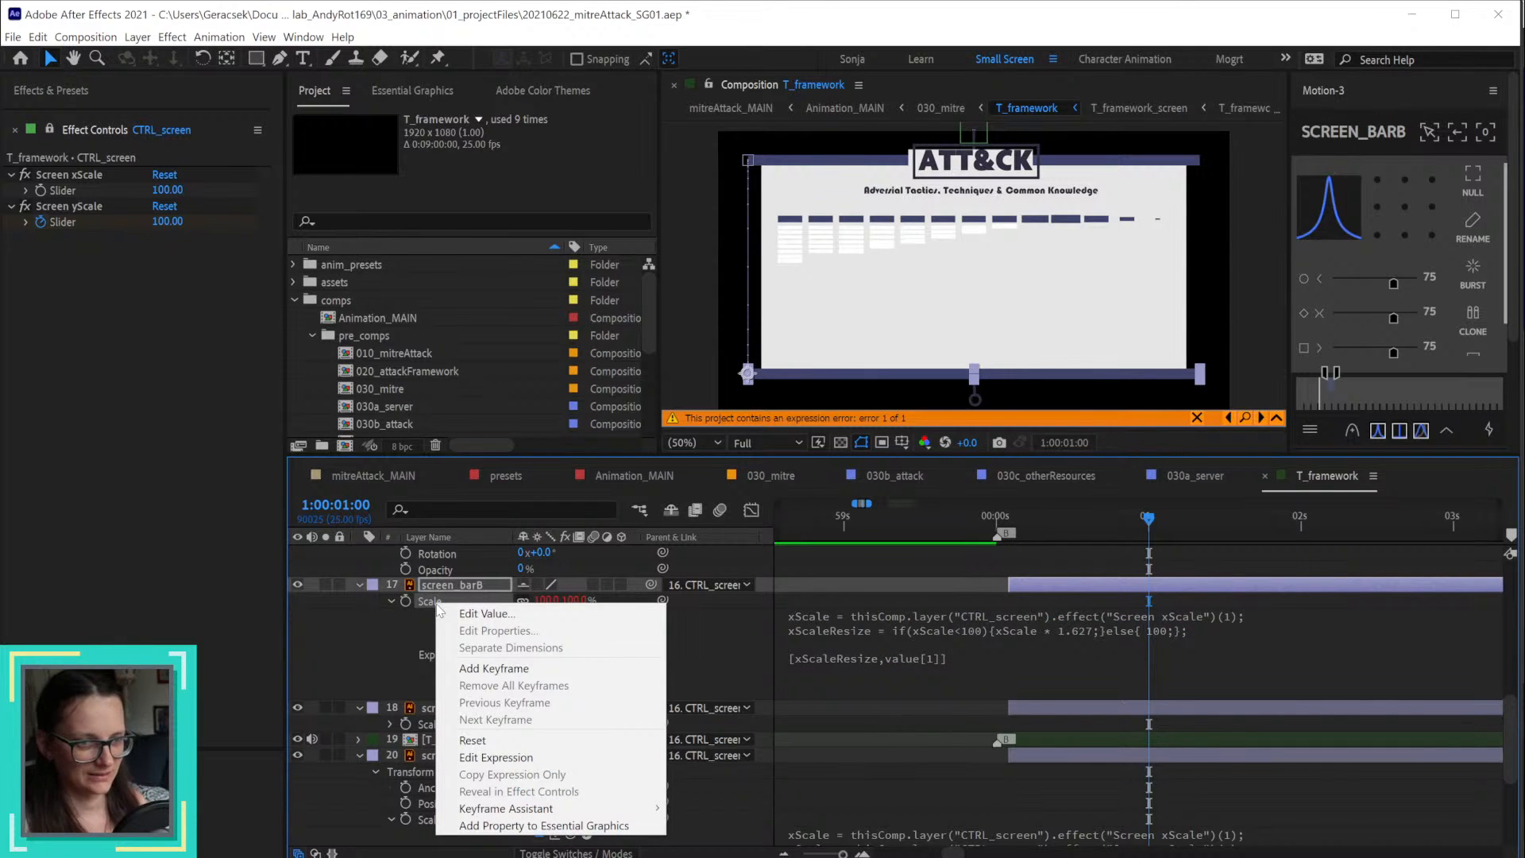
pyautogui.click(496, 757)
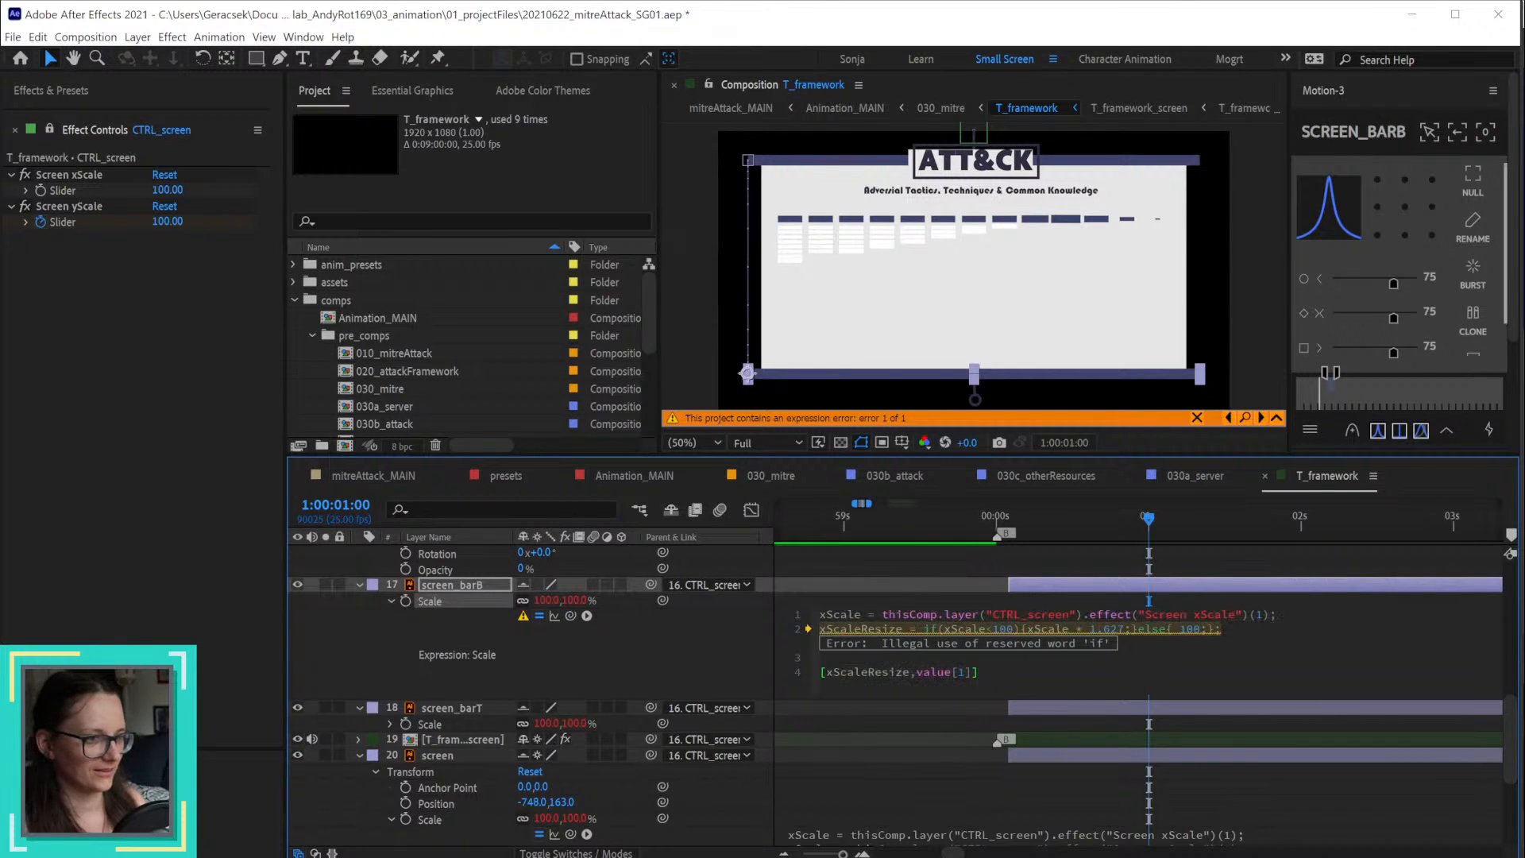
pyautogui.moveTo(928, 628); pyautogui.dragTo(779, 628)
pyautogui.press('BackSpace')
pyautogui.press('Return')
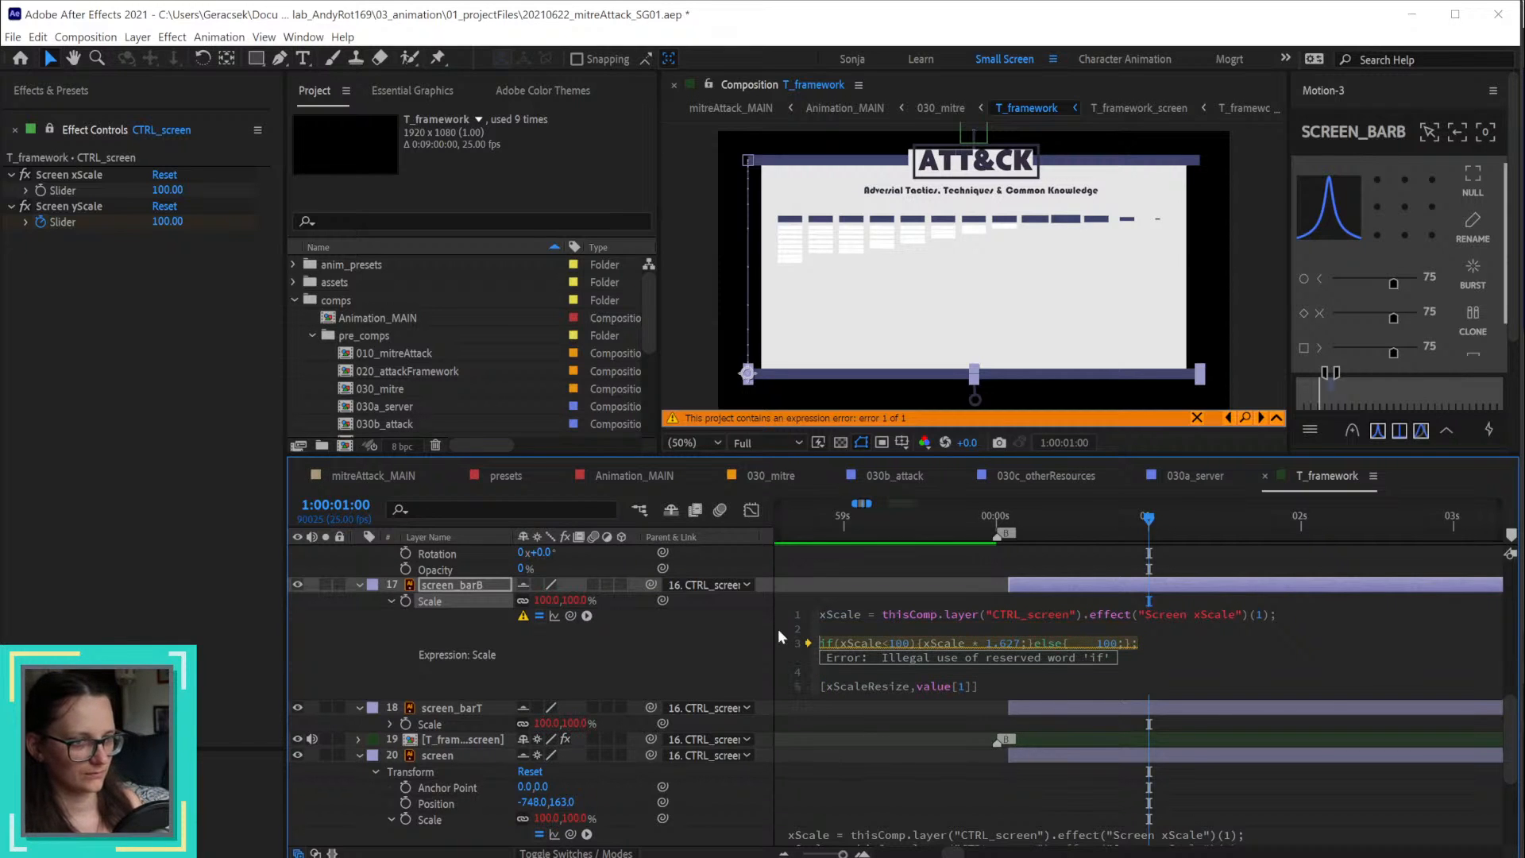
# Step: Replace xScaleResize with xScale in the output array of screen_barB's Scale expression and apply it
pyautogui.click(778, 631)
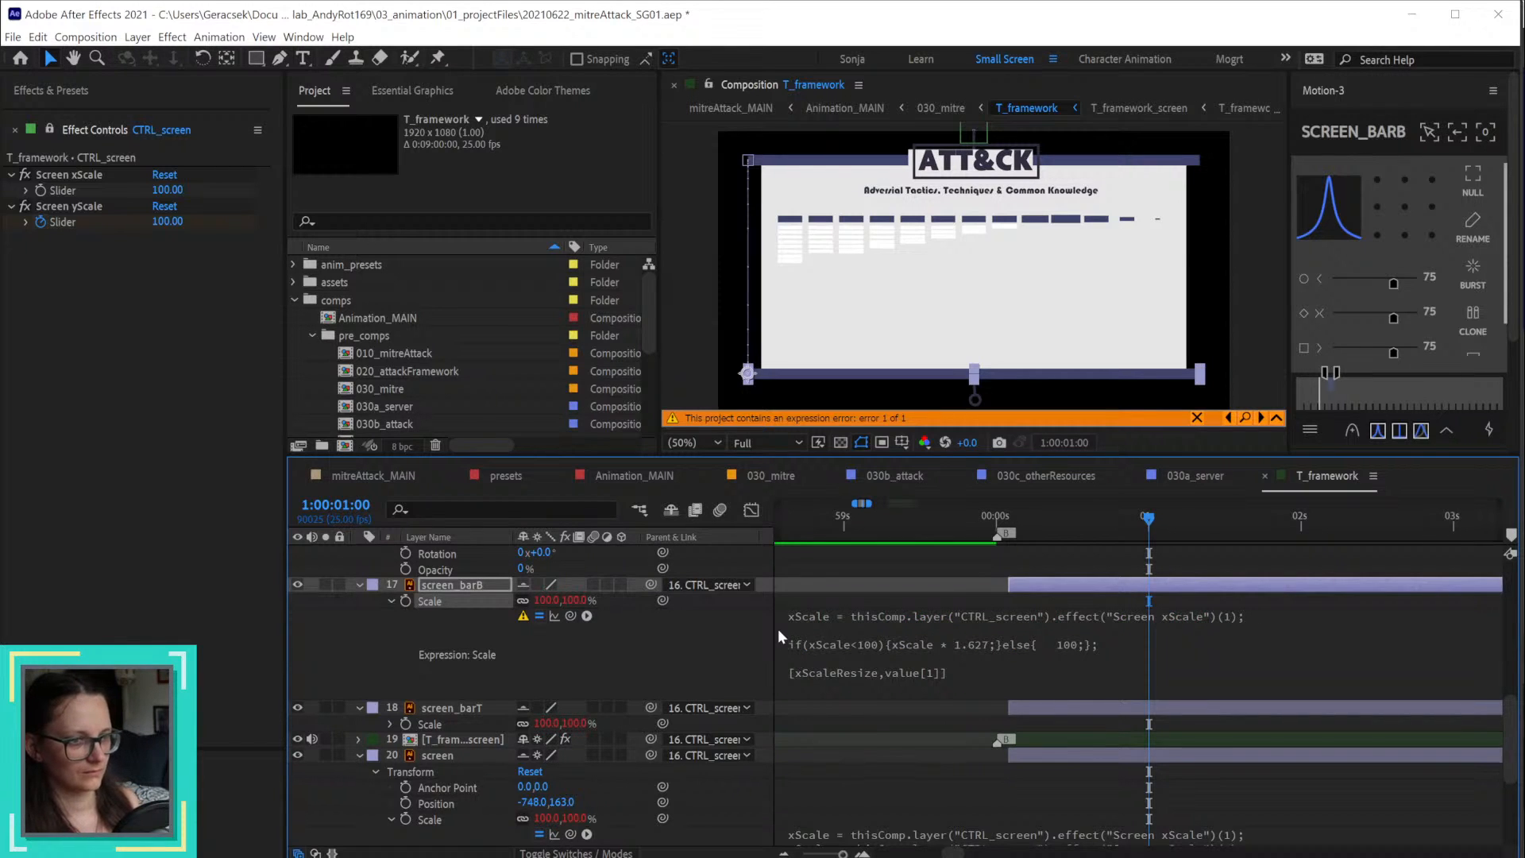
pyautogui.click(866, 656)
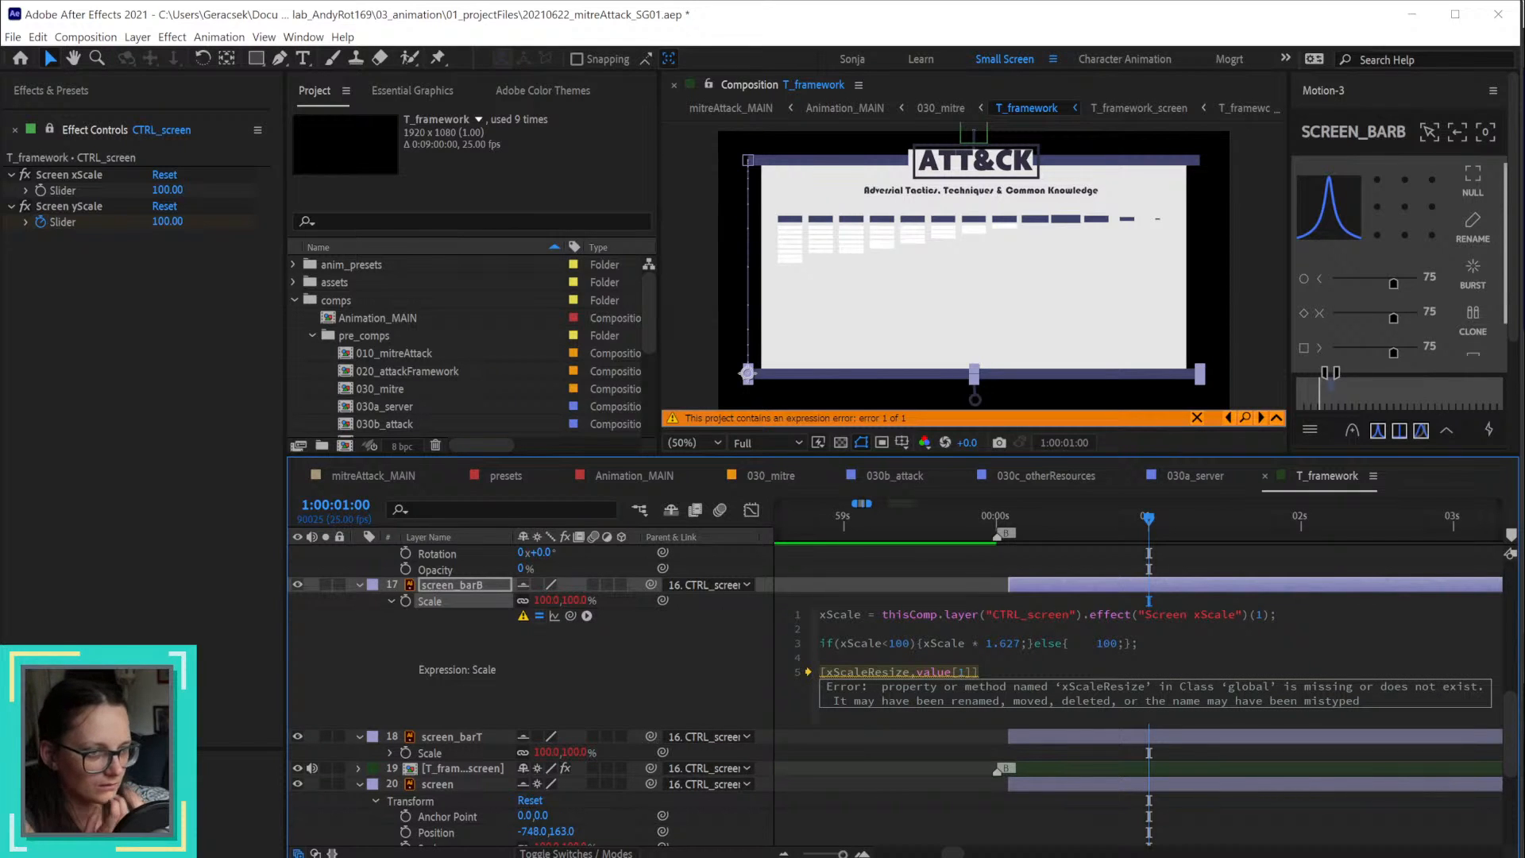
pyautogui.press('BackSpace')
pyautogui.press('BackSpace')
pyautogui.press('BackSpace')
pyautogui.press('BackSpace')
pyautogui.press('BackSpace')
pyautogui.press('BackSpace')
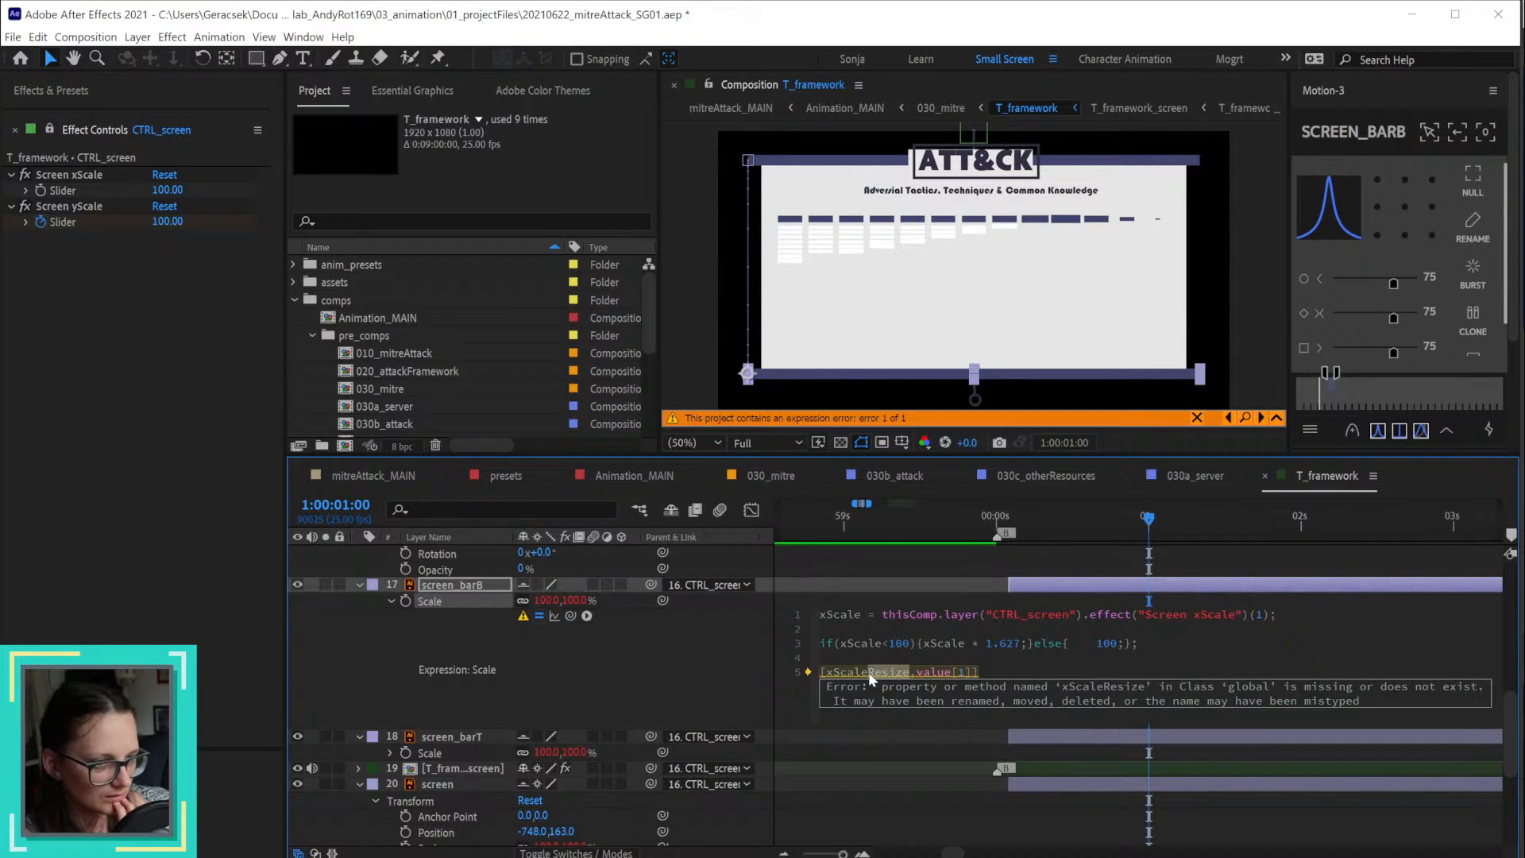
pyautogui.click(723, 667)
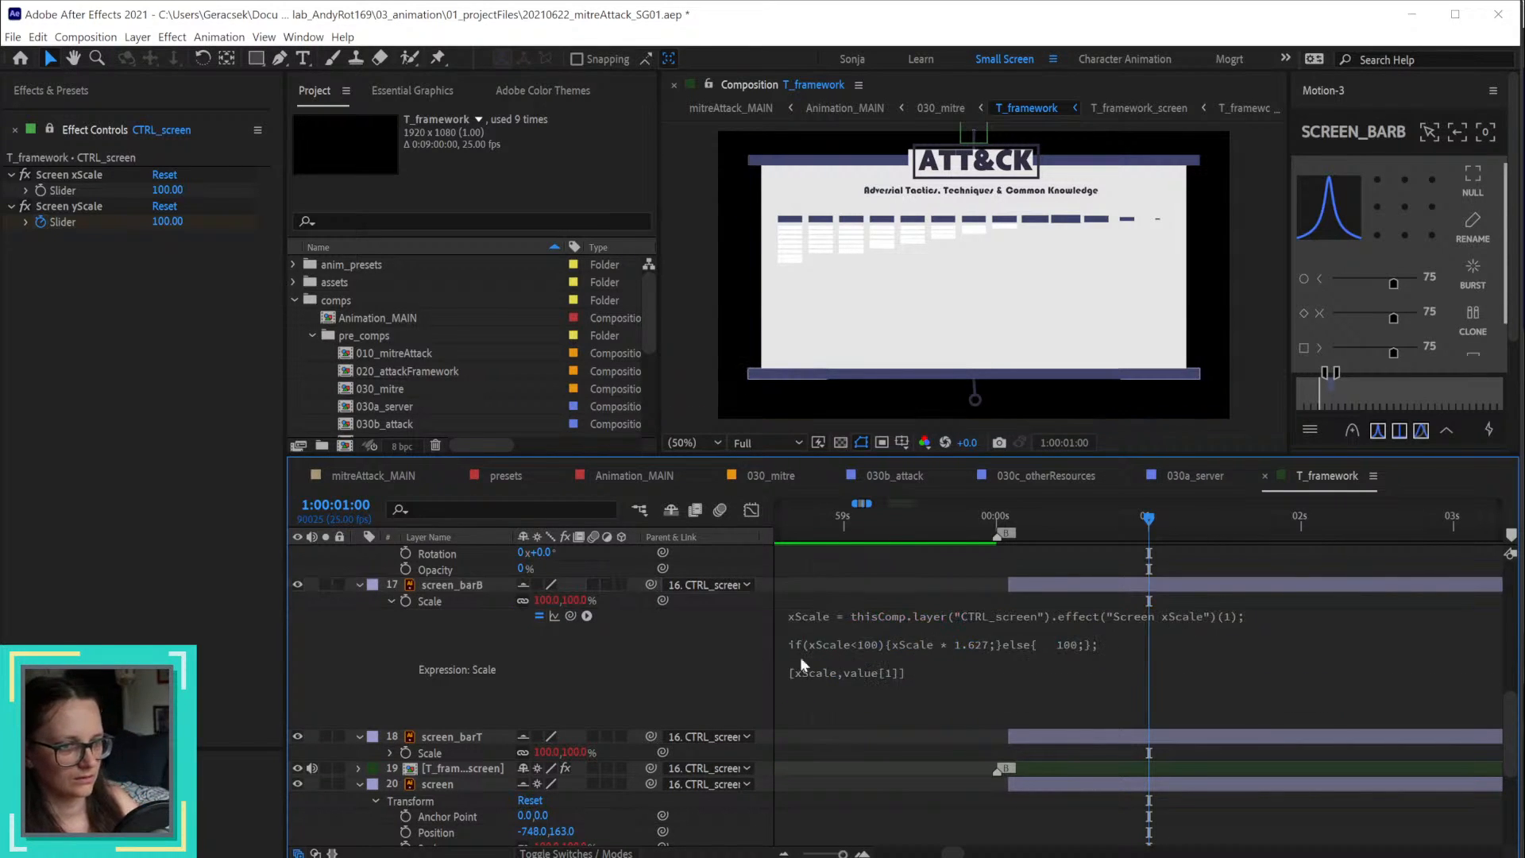
# Step: Remove the extra spaces before 100 in screen_barB's else block, apply the expression, and test the Screen xScale slider at 24
pyautogui.click(1087, 671)
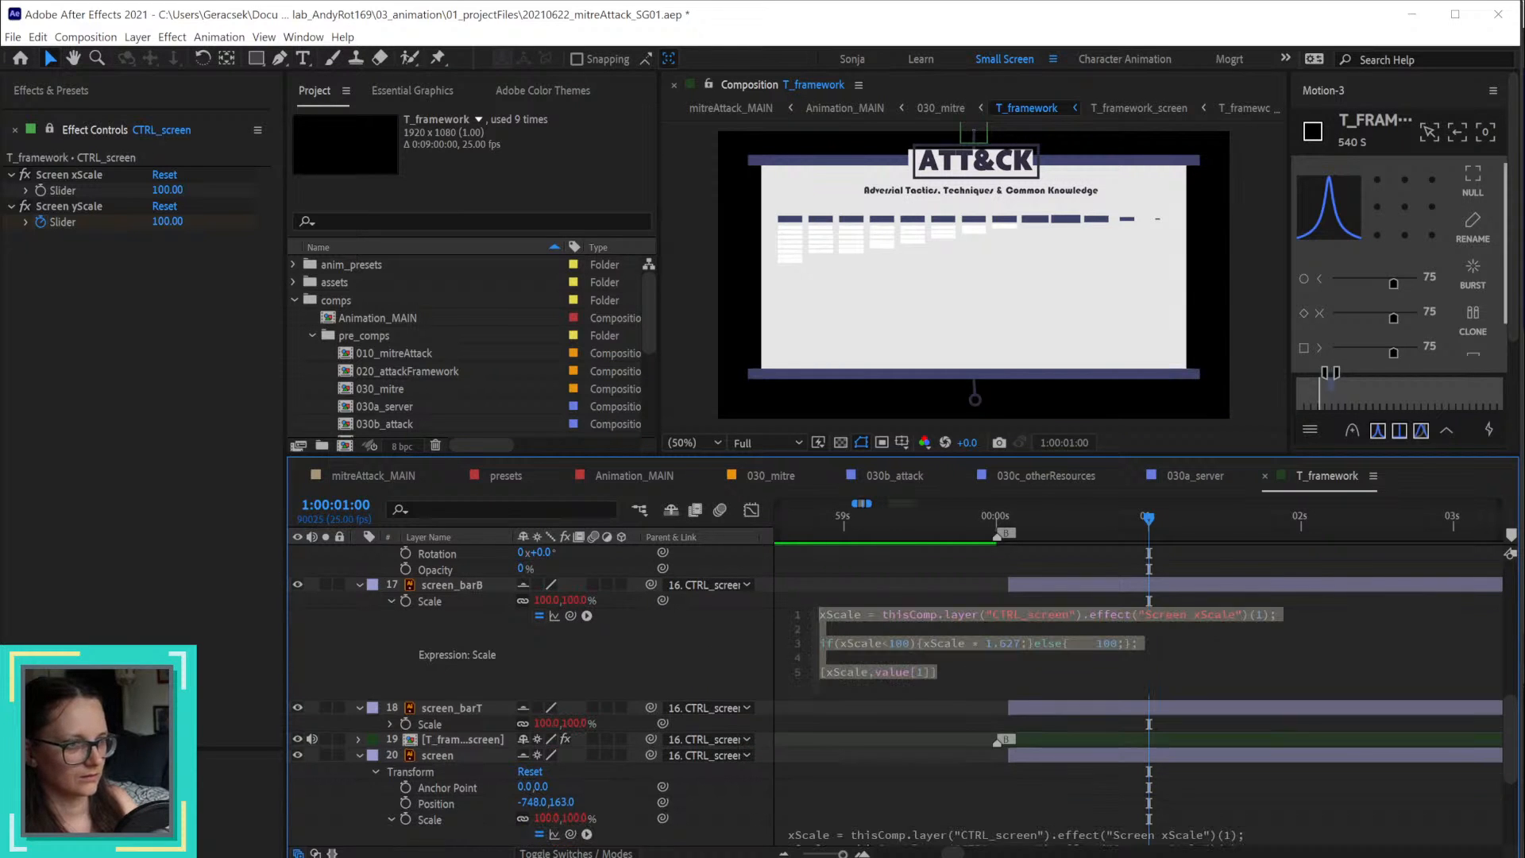
pyautogui.click(1096, 640)
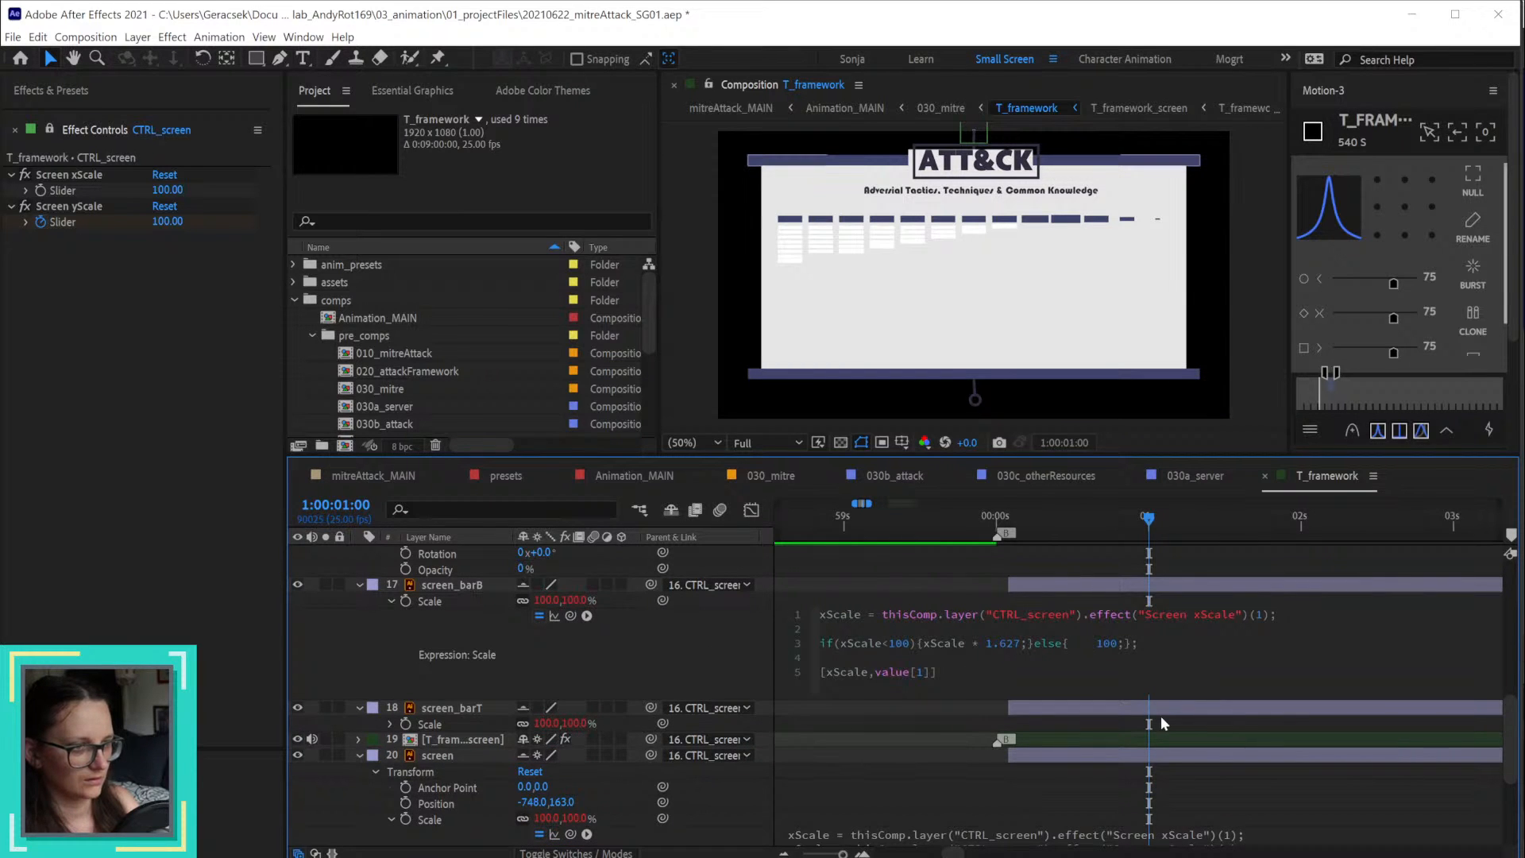
pyautogui.press('BackSpace')
pyautogui.press('BackSpace')
pyautogui.press('BackSpace')
pyautogui.press('BackSpace')
pyautogui.click(662, 674)
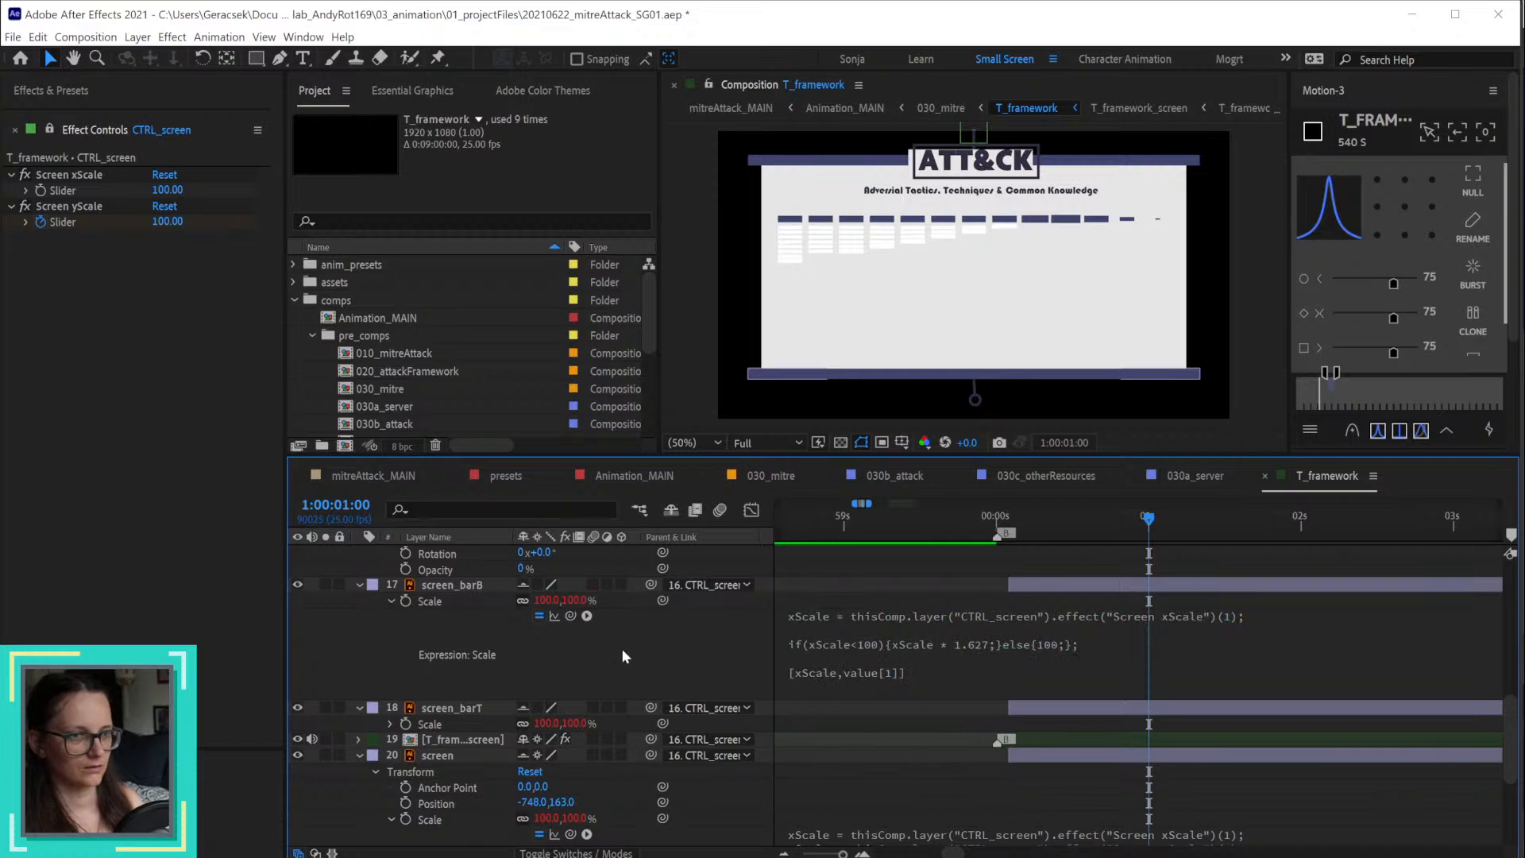
pyautogui.moveTo(167, 190); pyautogui.dragTo(99, 197)
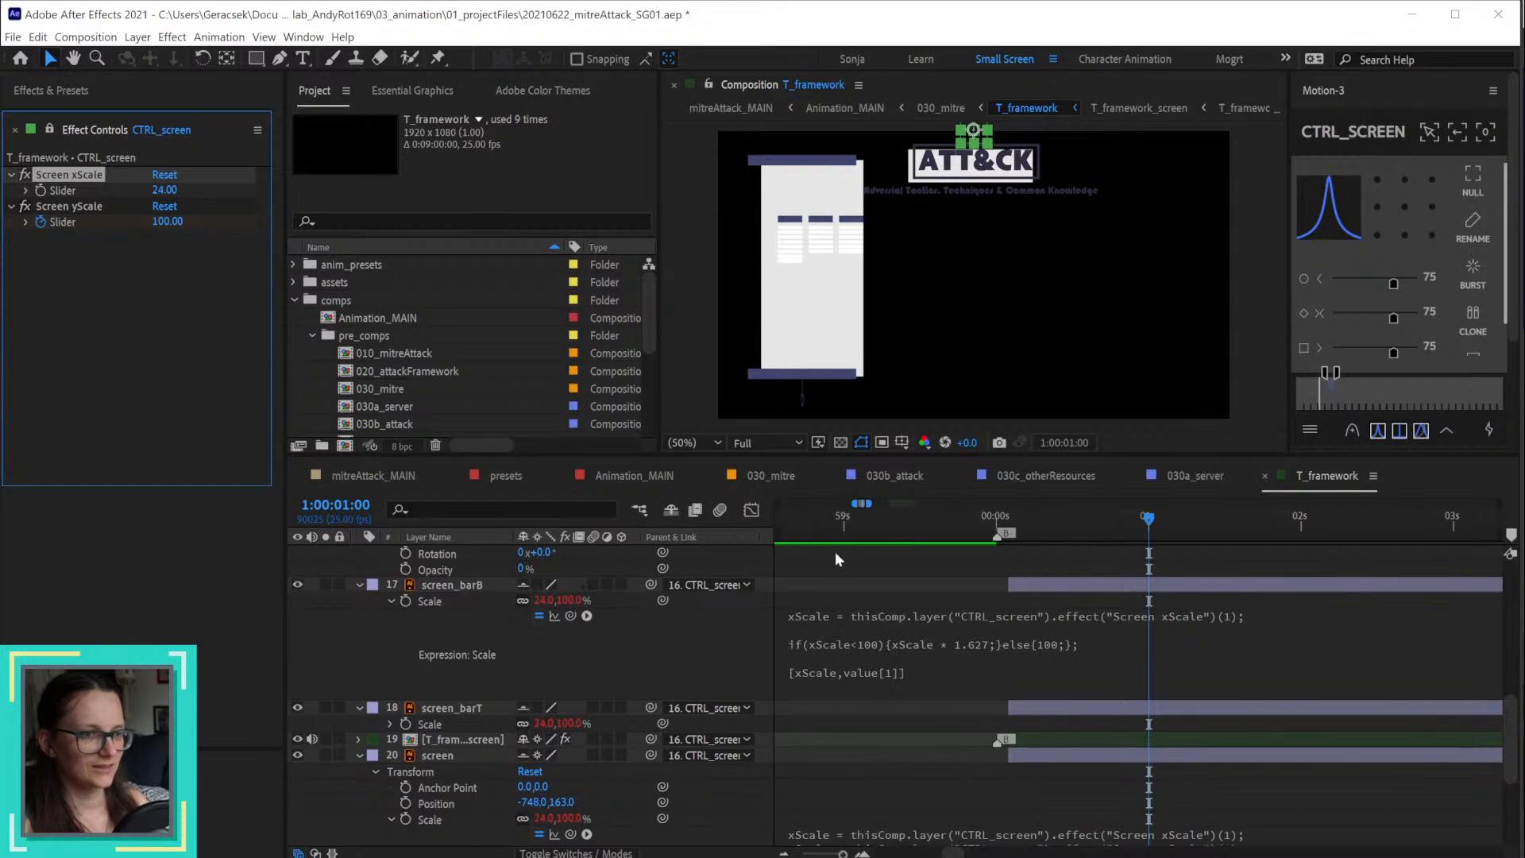
# Step: Try moving the [xScale,value[1]] line above the if/else statement in screen_barB's Scale expression, and check the resulting expression error
pyautogui.click(936, 686)
pyautogui.click(936, 681)
pyautogui.moveTo(936, 675); pyautogui.dragTo(725, 674)
pyautogui.hotkey('ctrl', 'c')
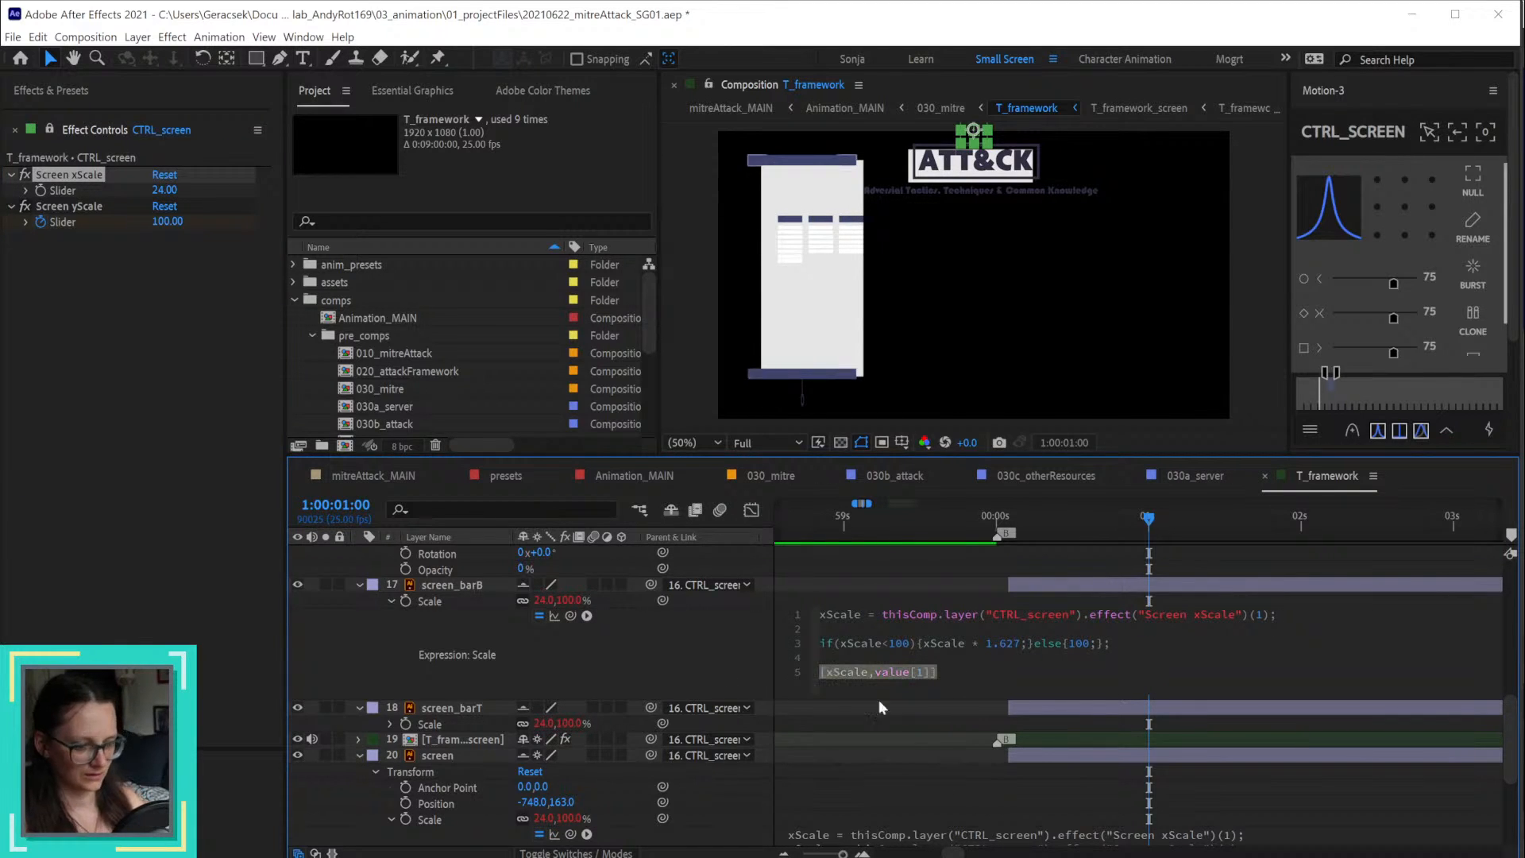
pyautogui.press('BackSpace')
pyautogui.press('Up')
pyautogui.press('Up')
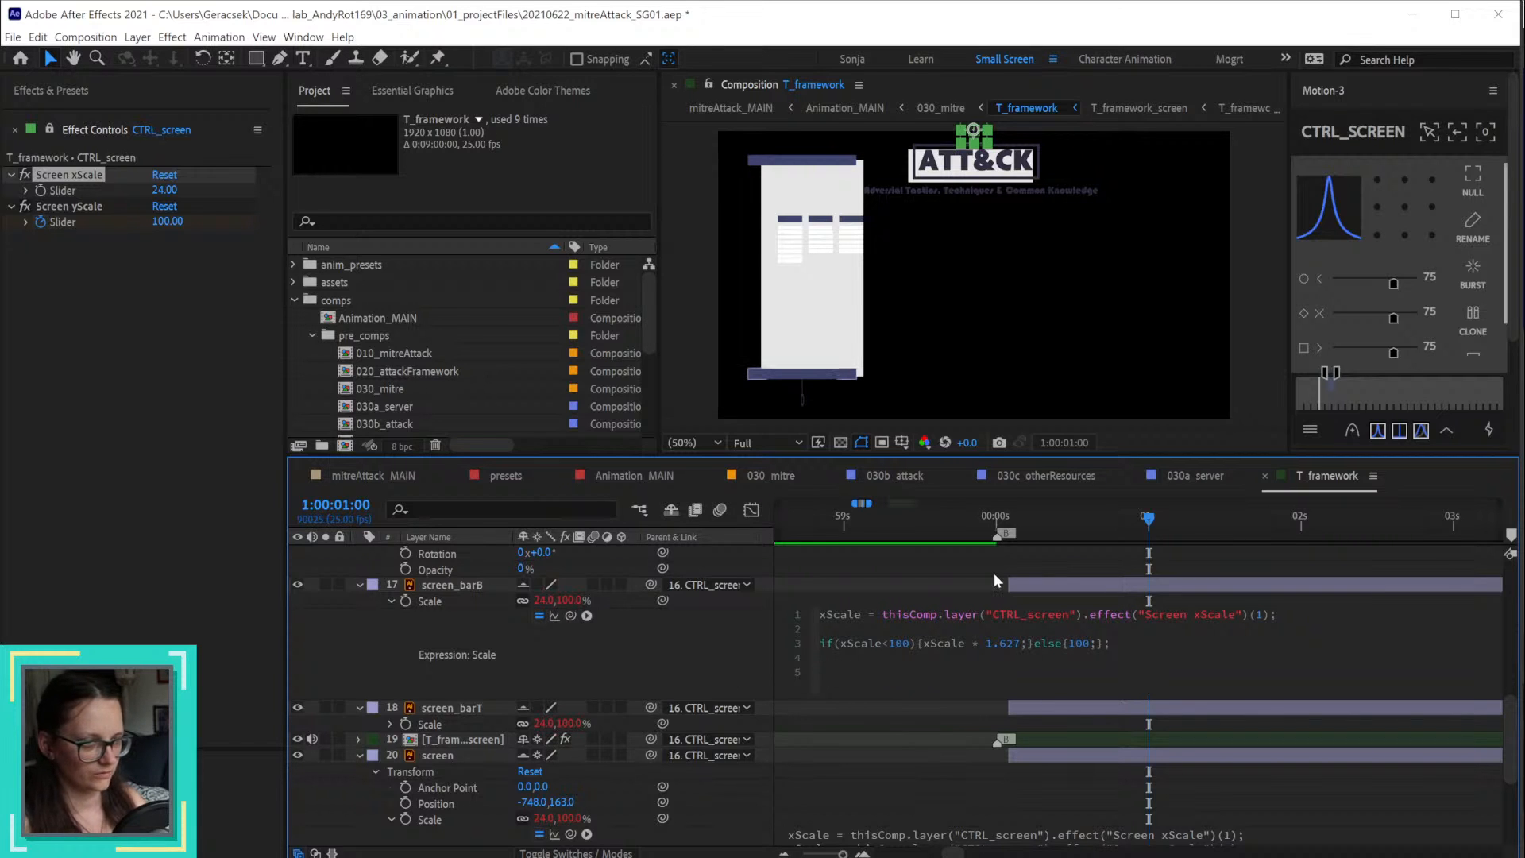
pyautogui.press('Return')
pyautogui.press('Return')
pyautogui.press('Up')
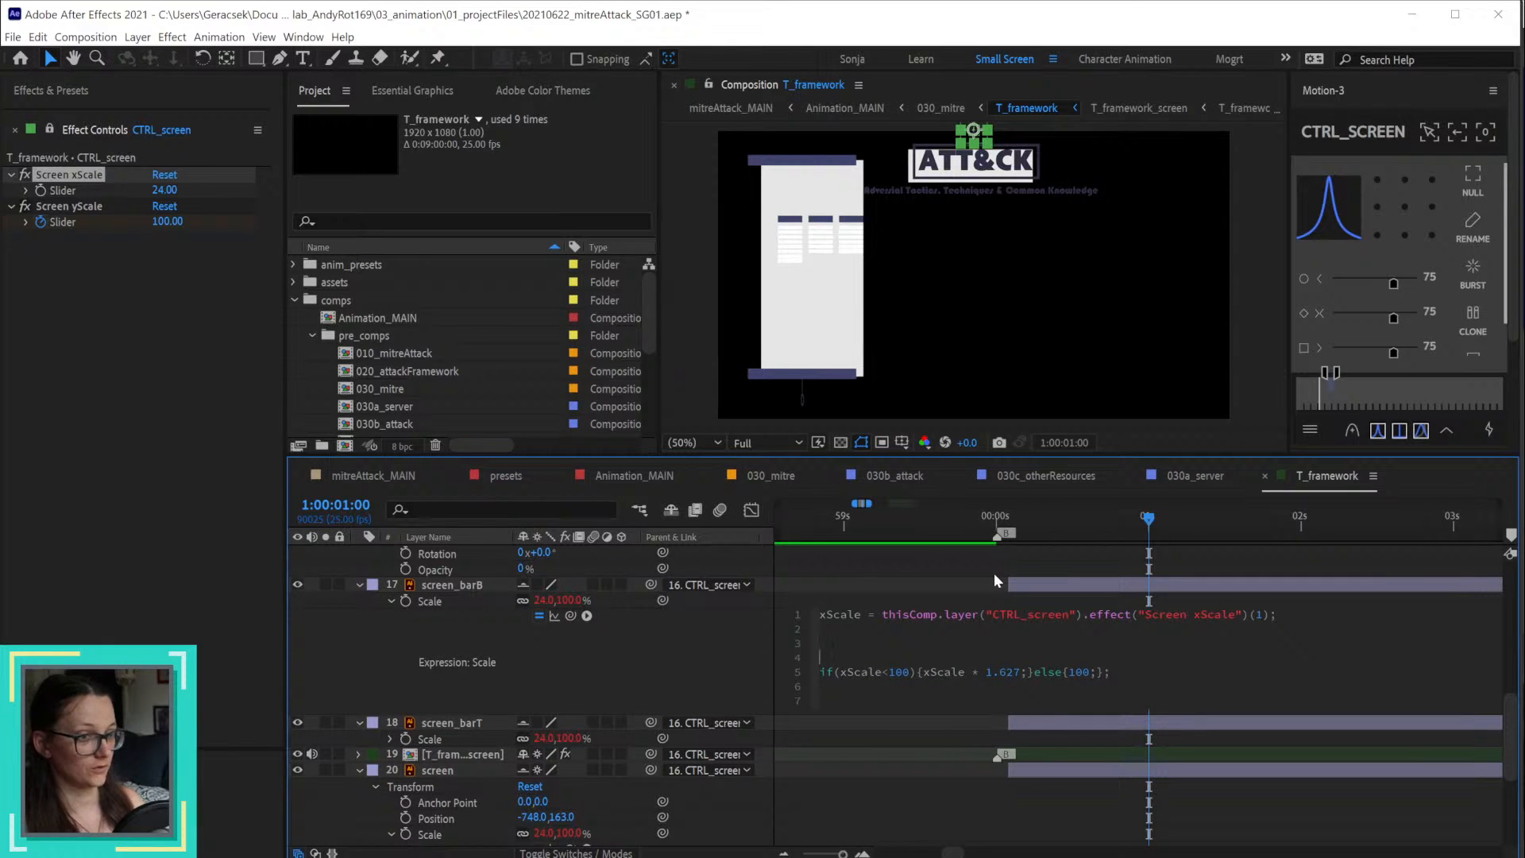
pyautogui.press('Up')
pyautogui.hotkey('ctrl', 'v')
pyautogui.click(686, 656)
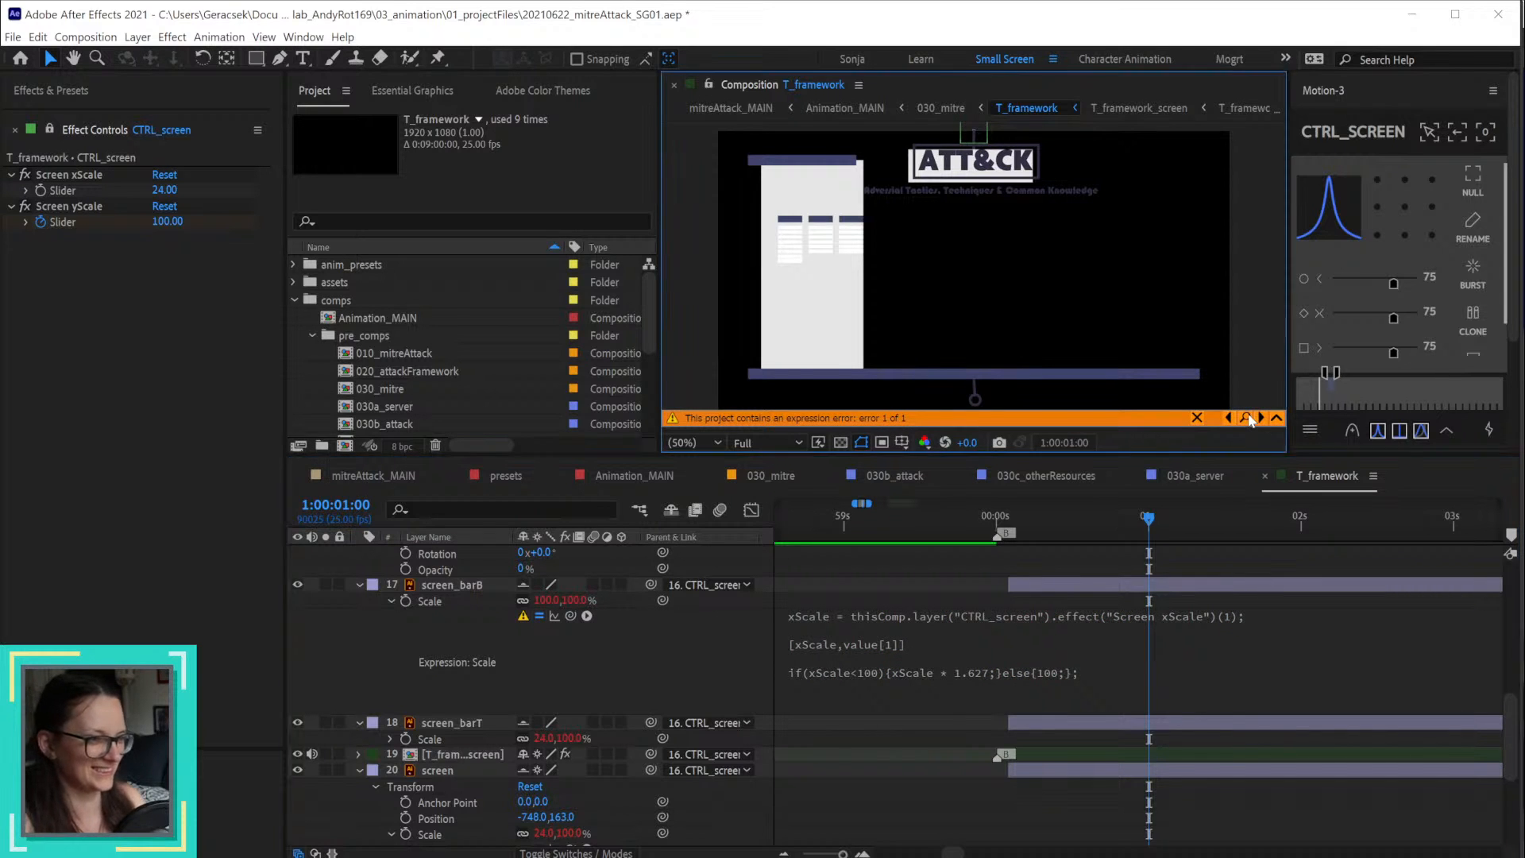
pyautogui.click(918, 656)
pyautogui.click(1058, 664)
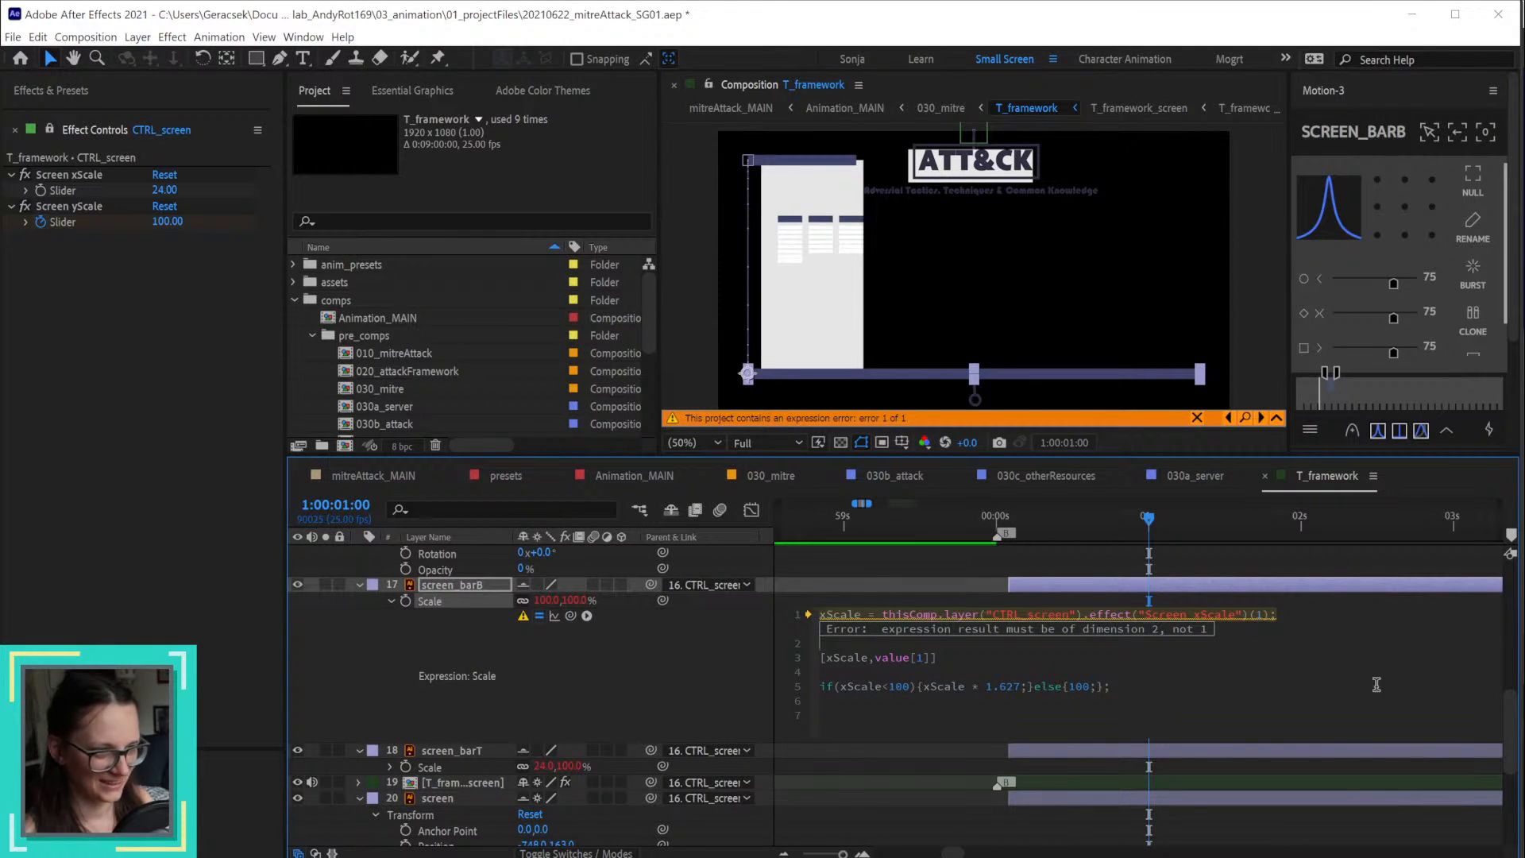
pyautogui.click(736, 664)
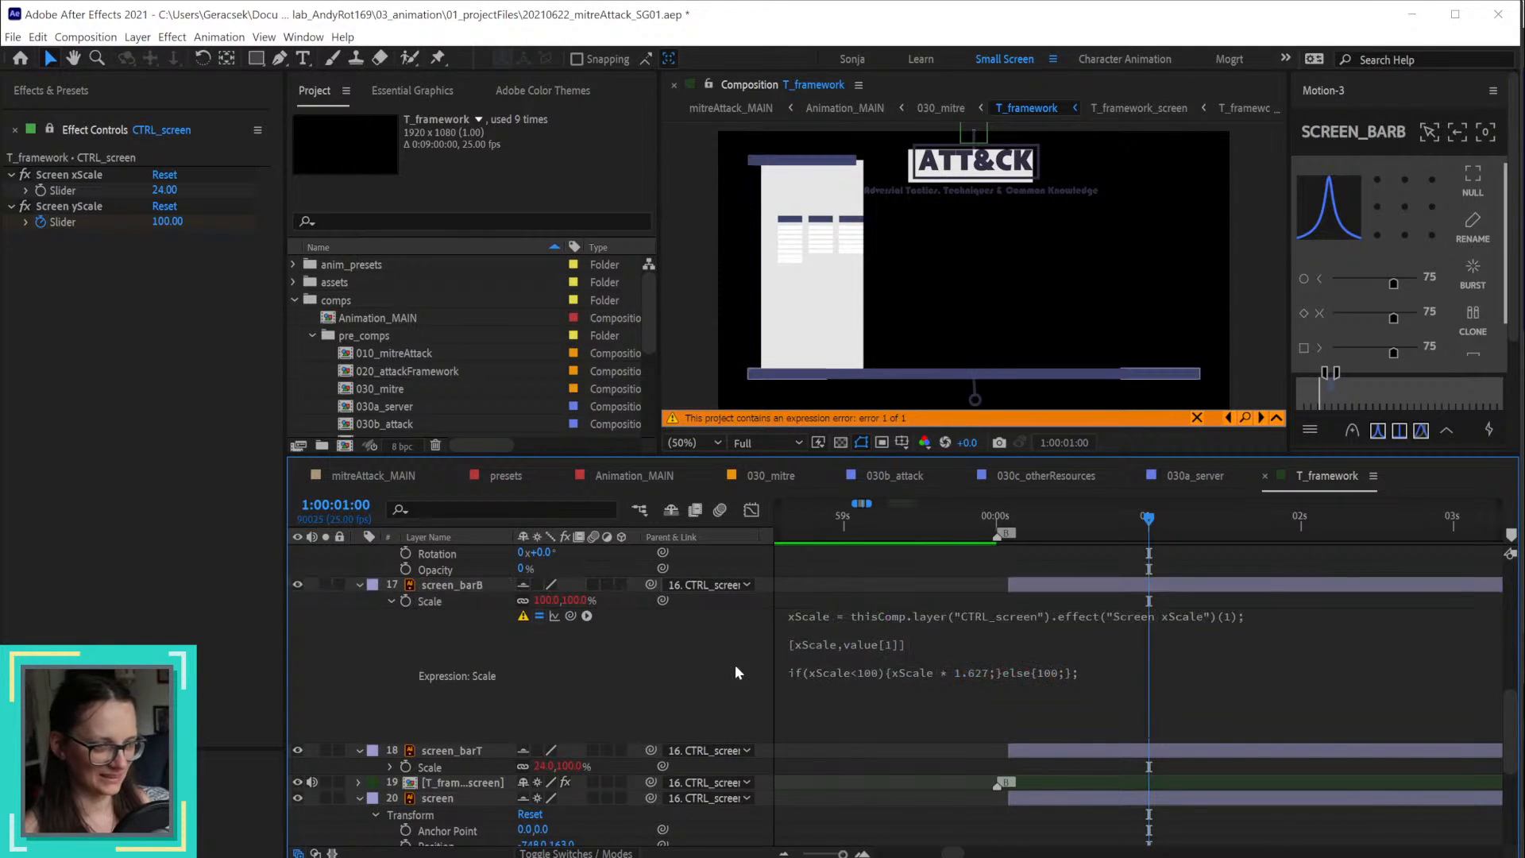
# Step: Undo the slider and expression edits back to screen_barB's plain xScale assignment with the [xScale,value[1]] output and no conditional
pyautogui.hotkey('ctrl', 'z')
pyautogui.hotkey('ctrl', 'z')
pyautogui.hotkey('ctrl', 'z')
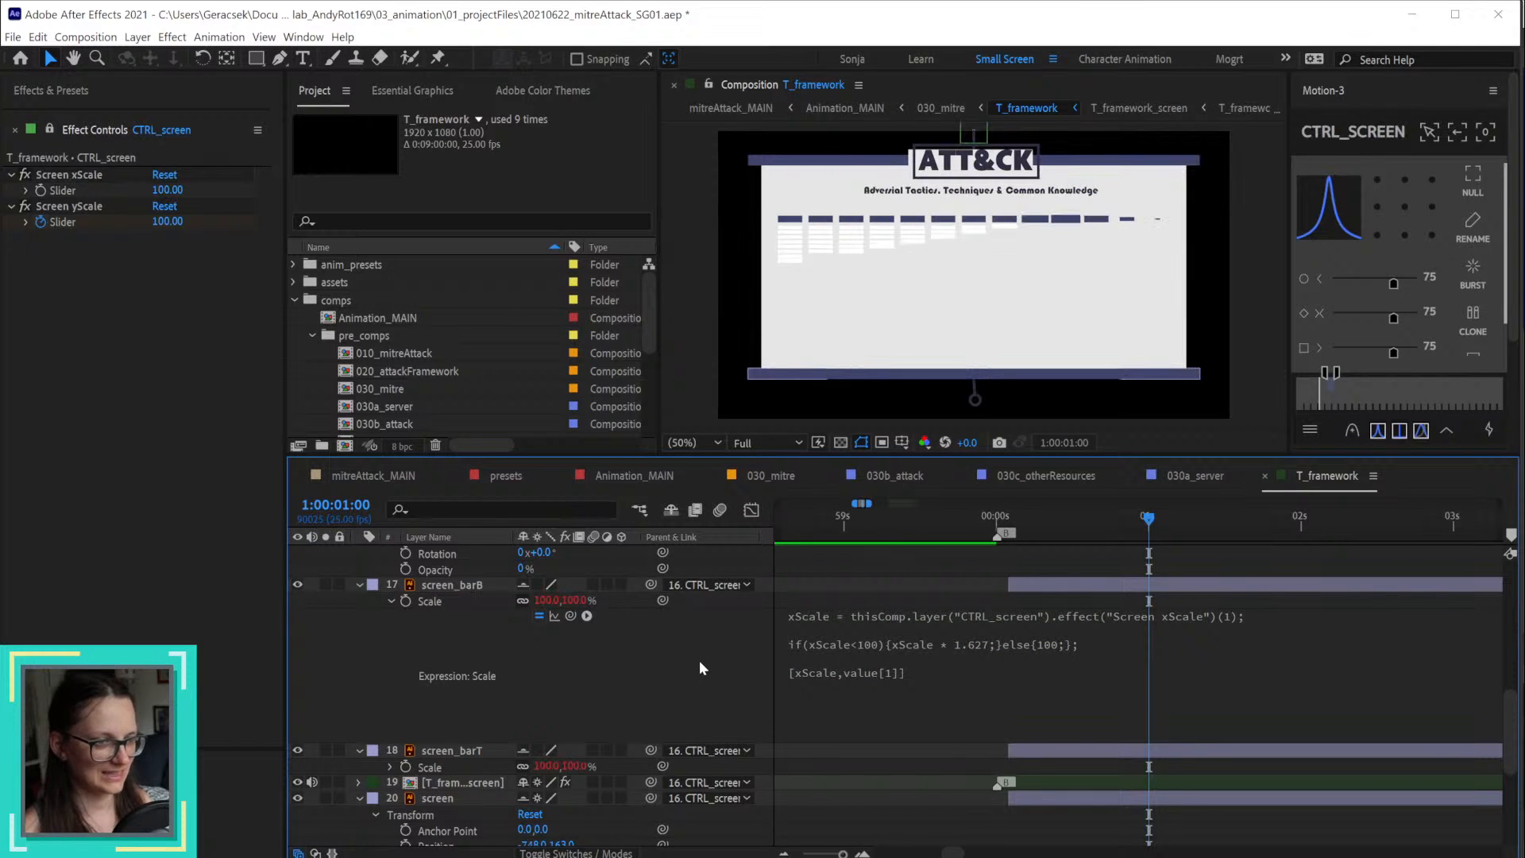
pyautogui.hotkey('ctrl', 'z')
pyautogui.hotkey('ctrl', 'z')
pyautogui.hotkey('ctrl', 'z')
pyautogui.hotkey('ctrl', 'z')
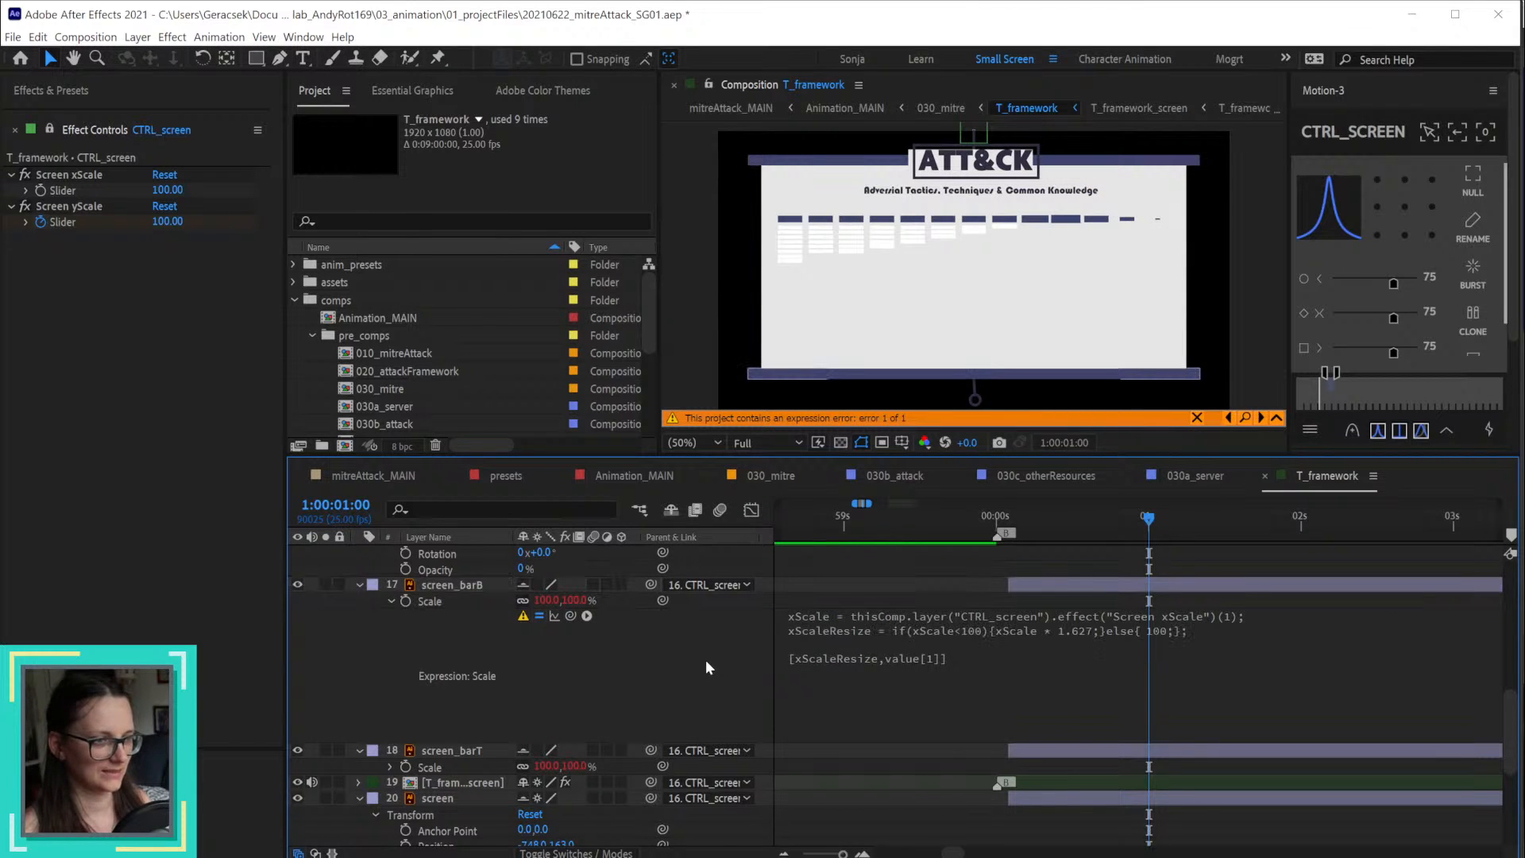
pyautogui.hotkey('ctrl', 'z')
pyautogui.hotkey('ctrl', 'z')
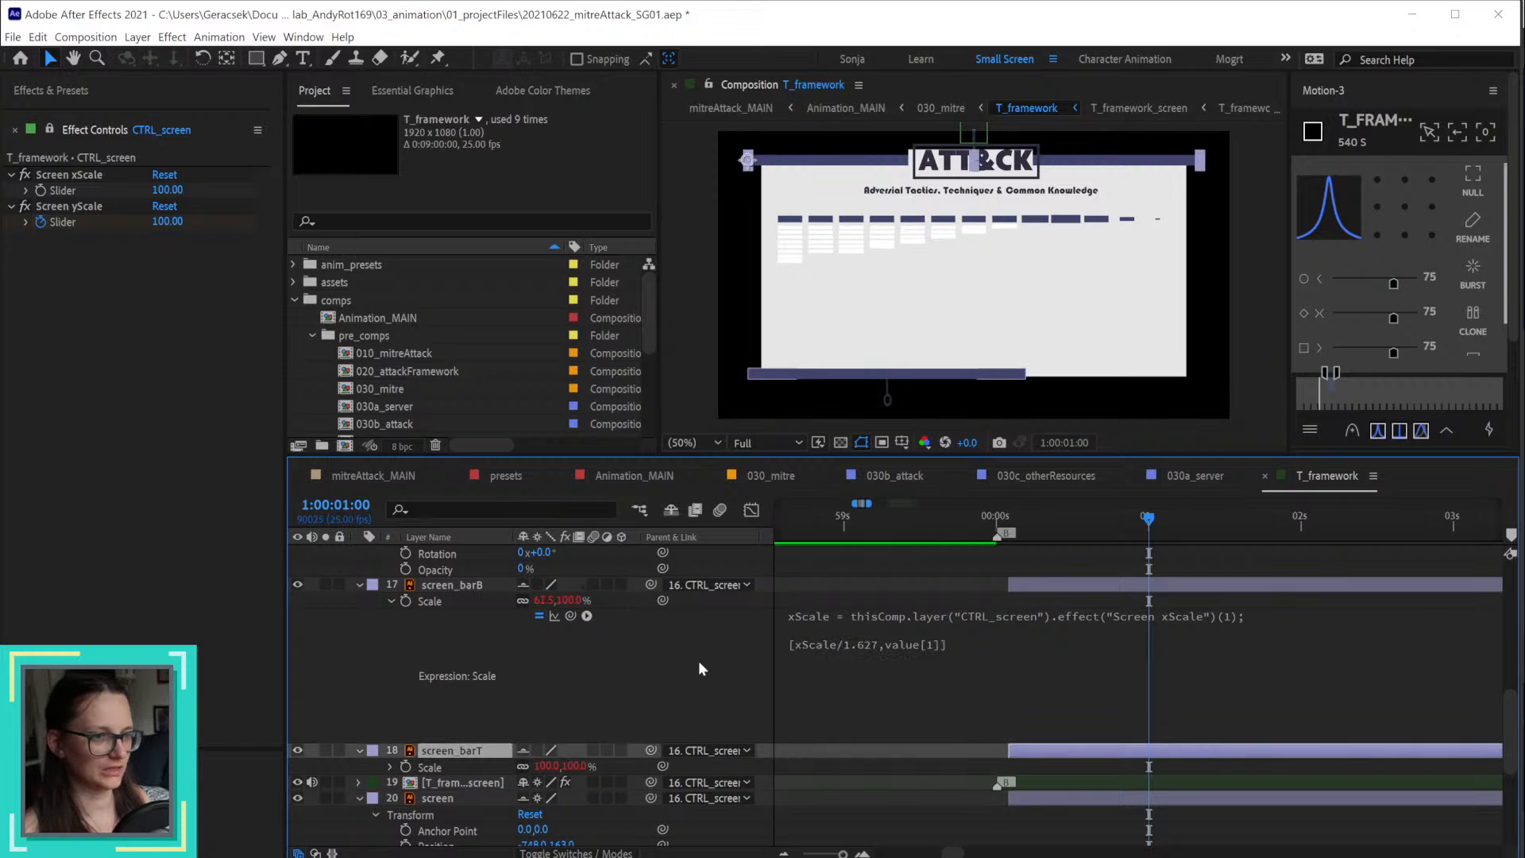
pyautogui.hotkey('ctrl', 'z')
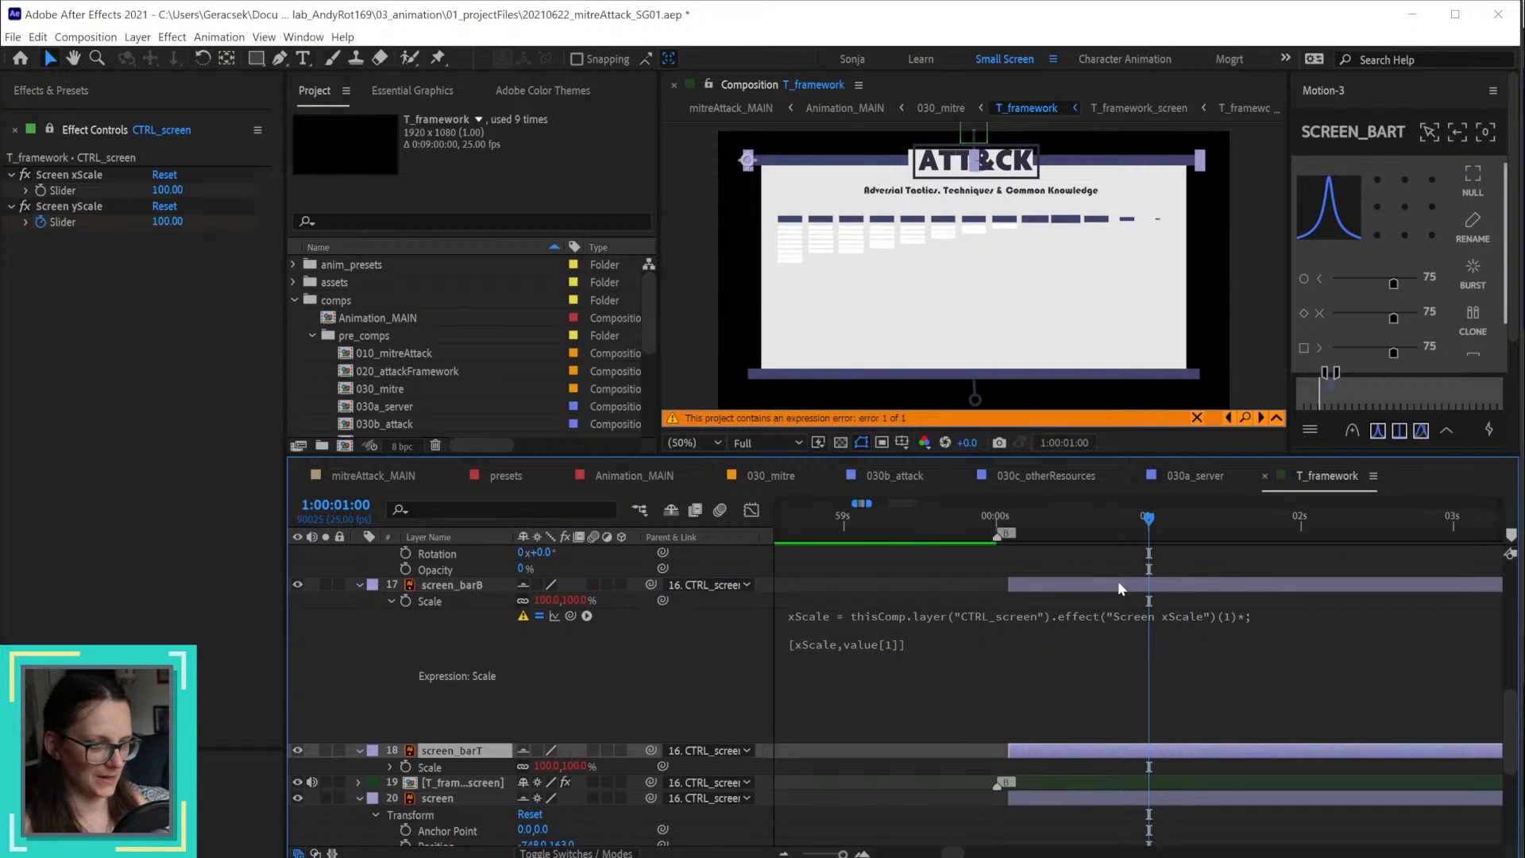
pyautogui.hotkey('ctrl', 'z')
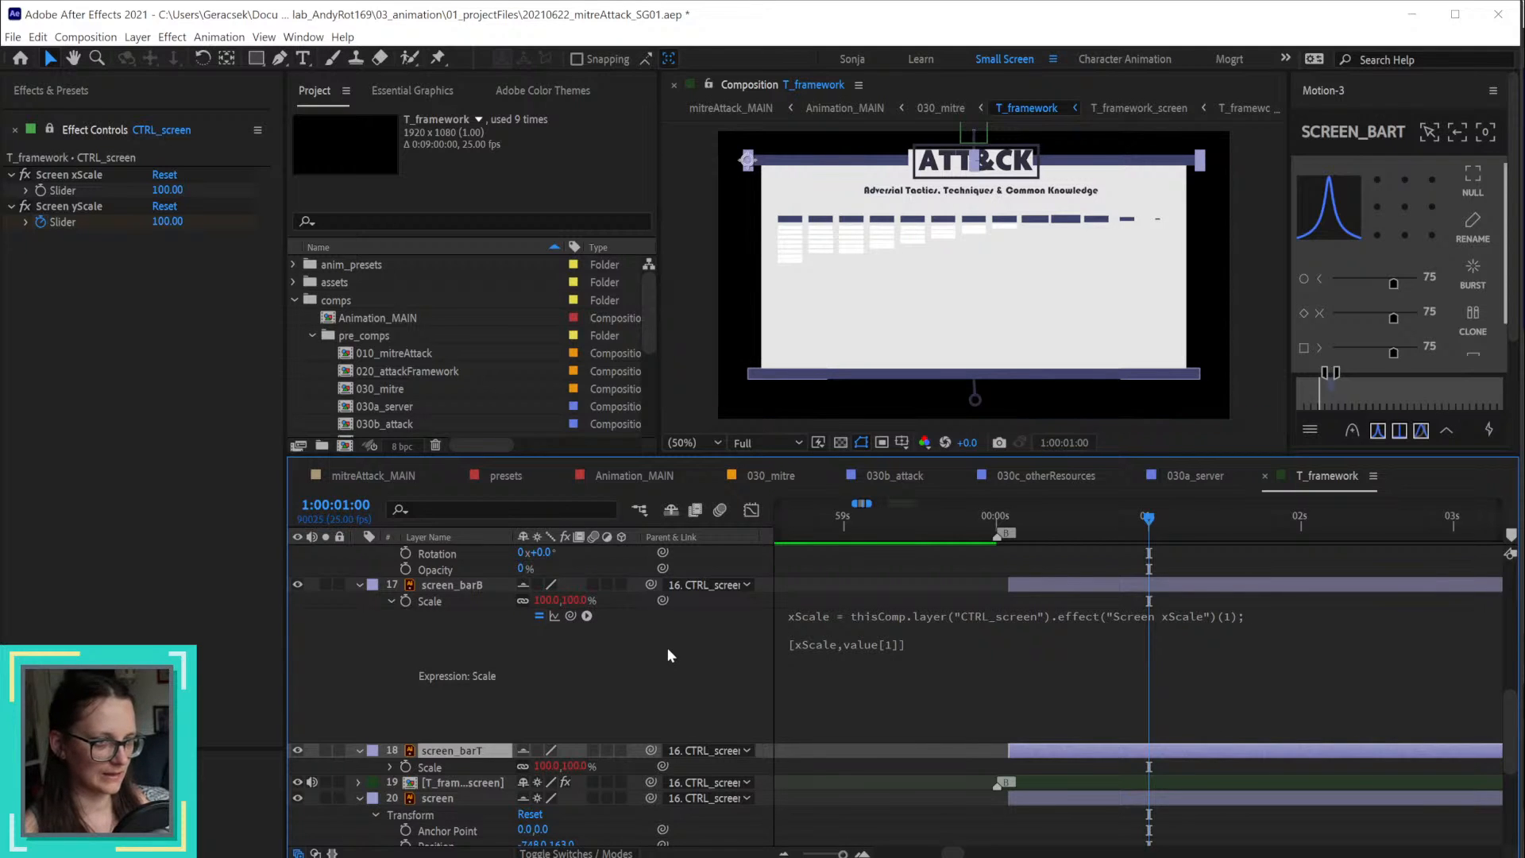
pyautogui.click(703, 643)
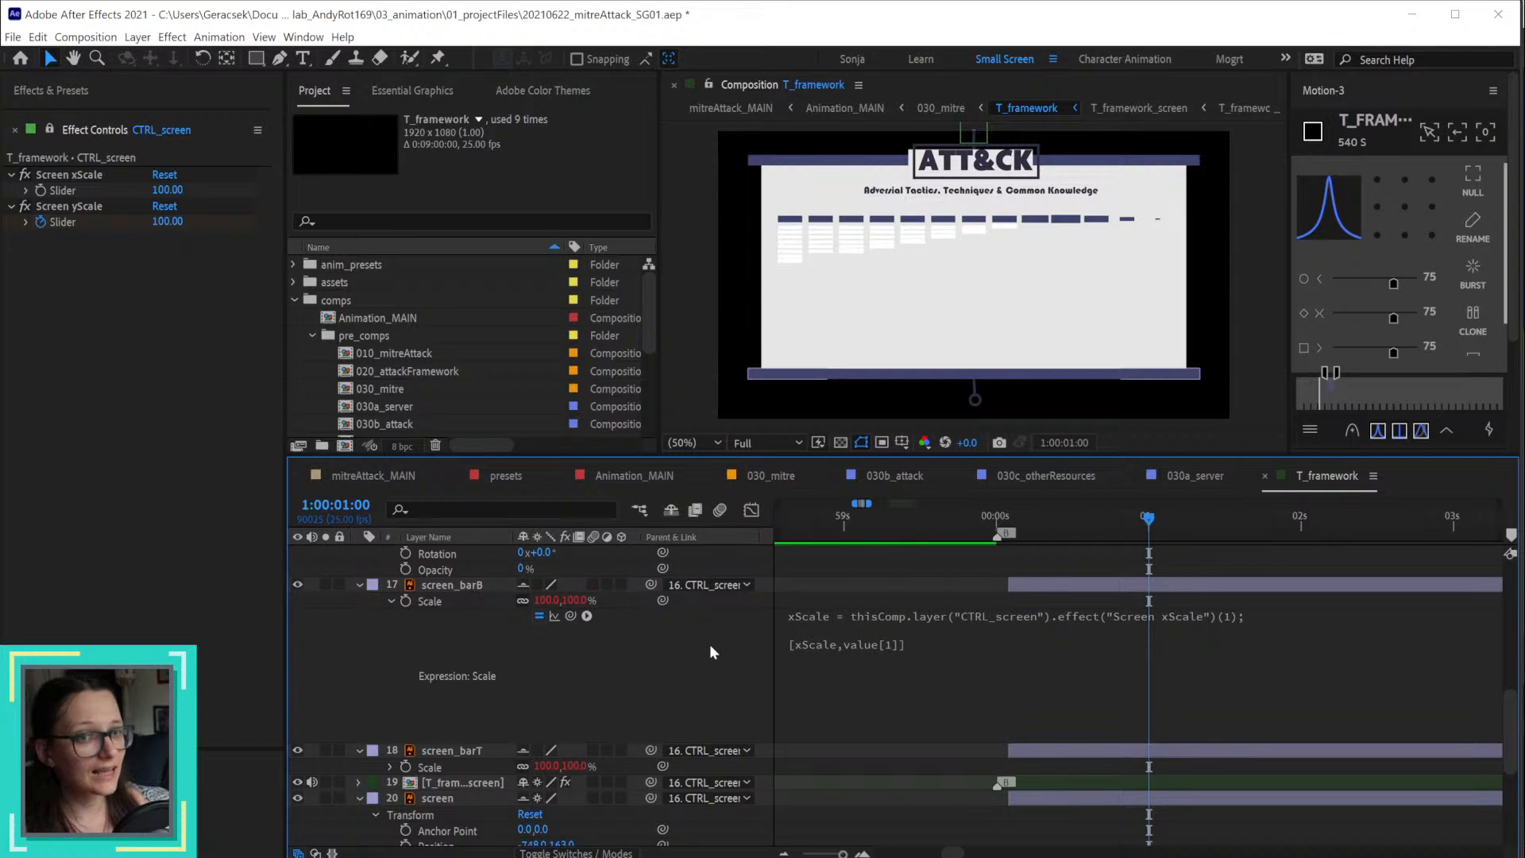
# Step: Duplicate CTRL_screen's Screen xScale slider effect and rename the copy Screen Bar xScale
pyautogui.click(64, 174)
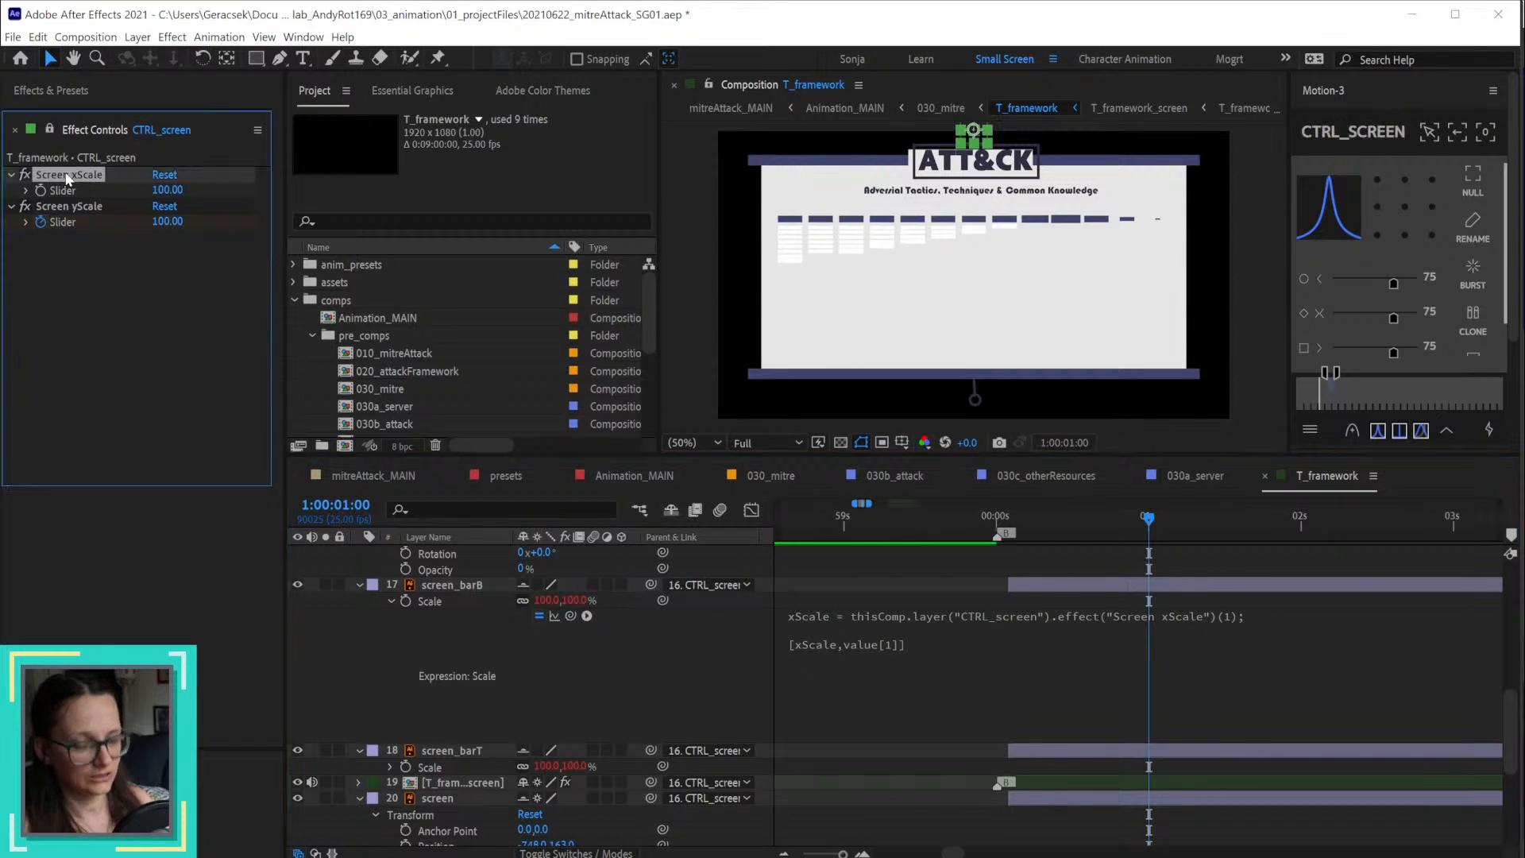
pyautogui.hotkey('ctrl', 'd')
pyautogui.press('Return')
pyautogui.press('Right')
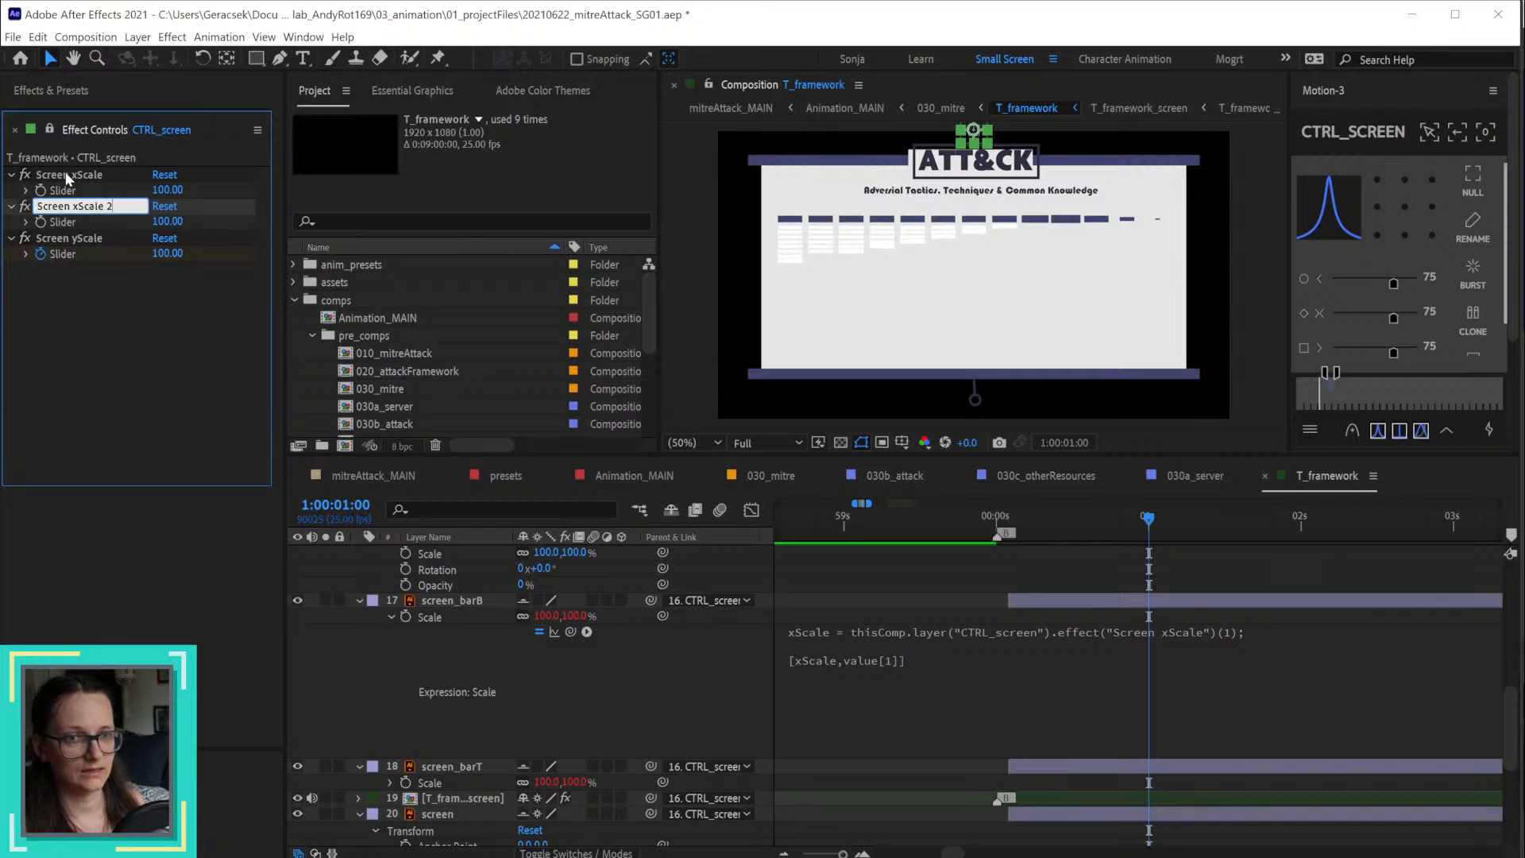
pyautogui.press('BackSpace')
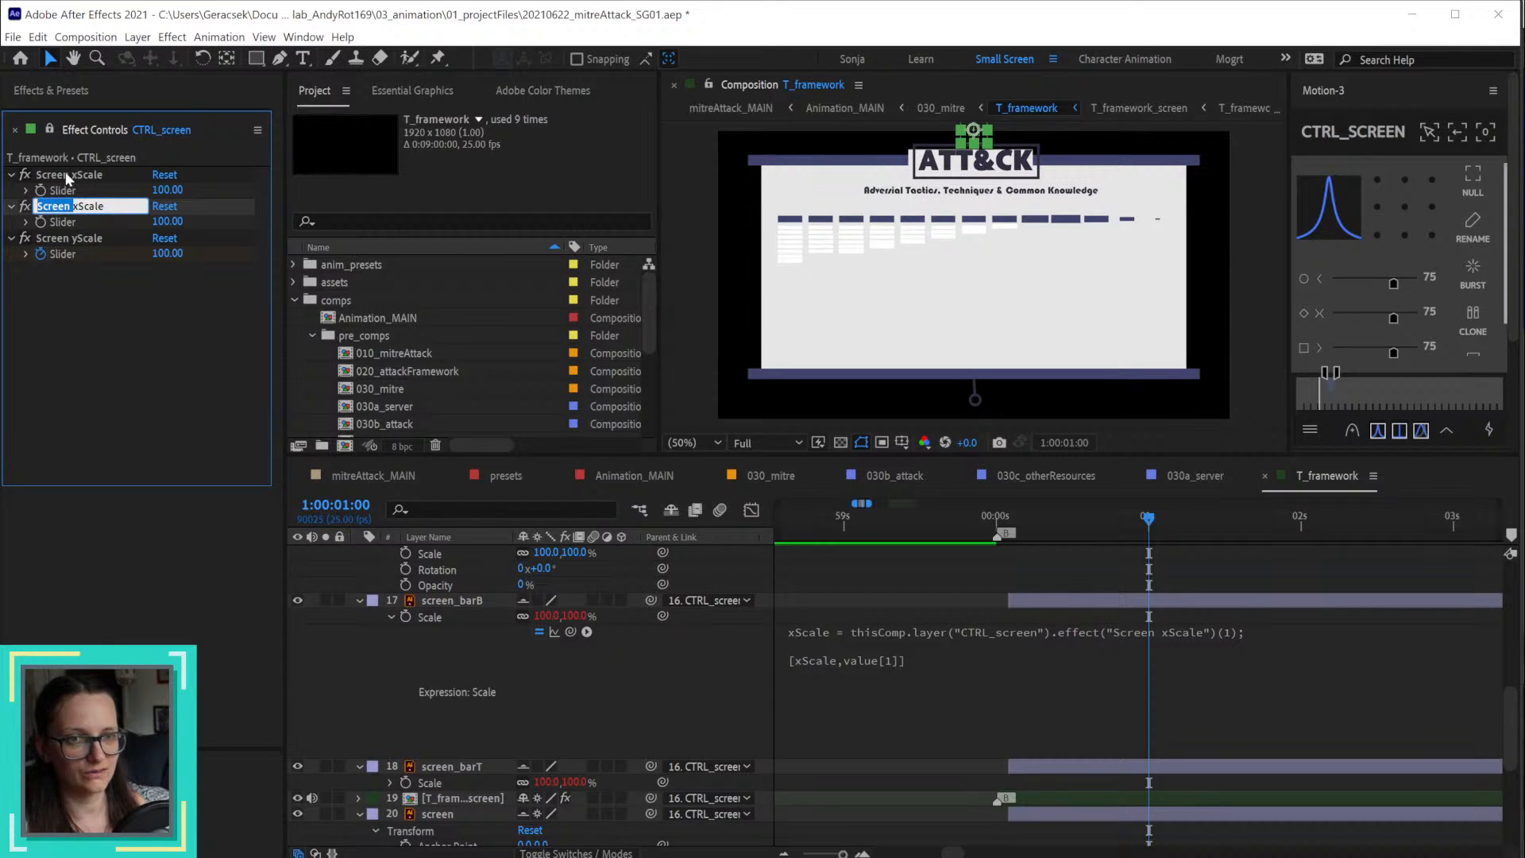
pyautogui.hotkey('ctrl', 'Left')
pyautogui.write('Bar')
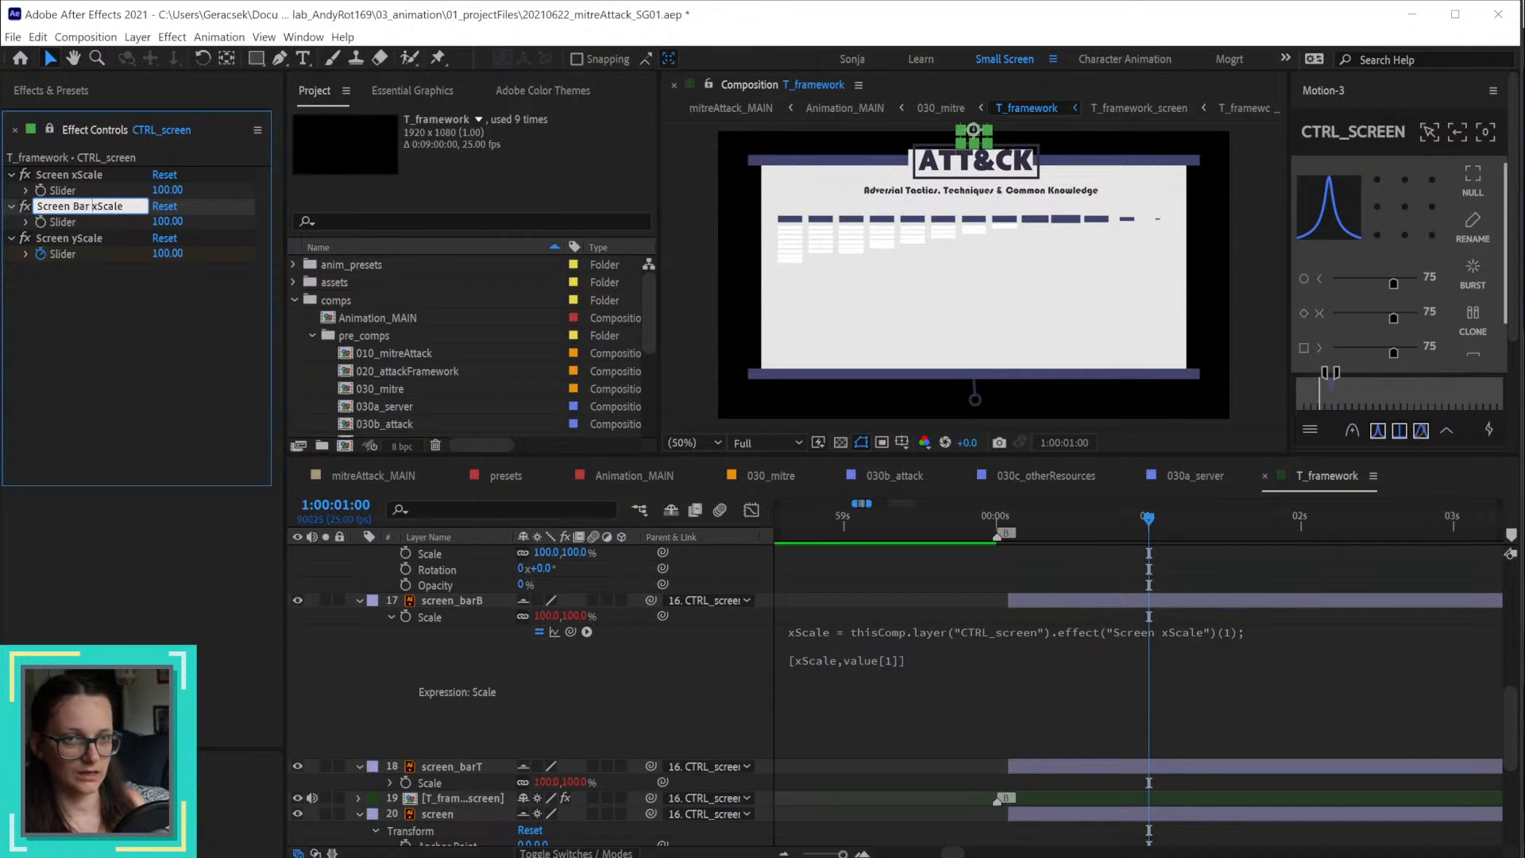
pyautogui.press('Return')
# Step: Link the xScale variable in screen_barB's Scale expression to CTRL_screen's Screen Bar xScale slider and apply it
pyautogui.click(838, 661)
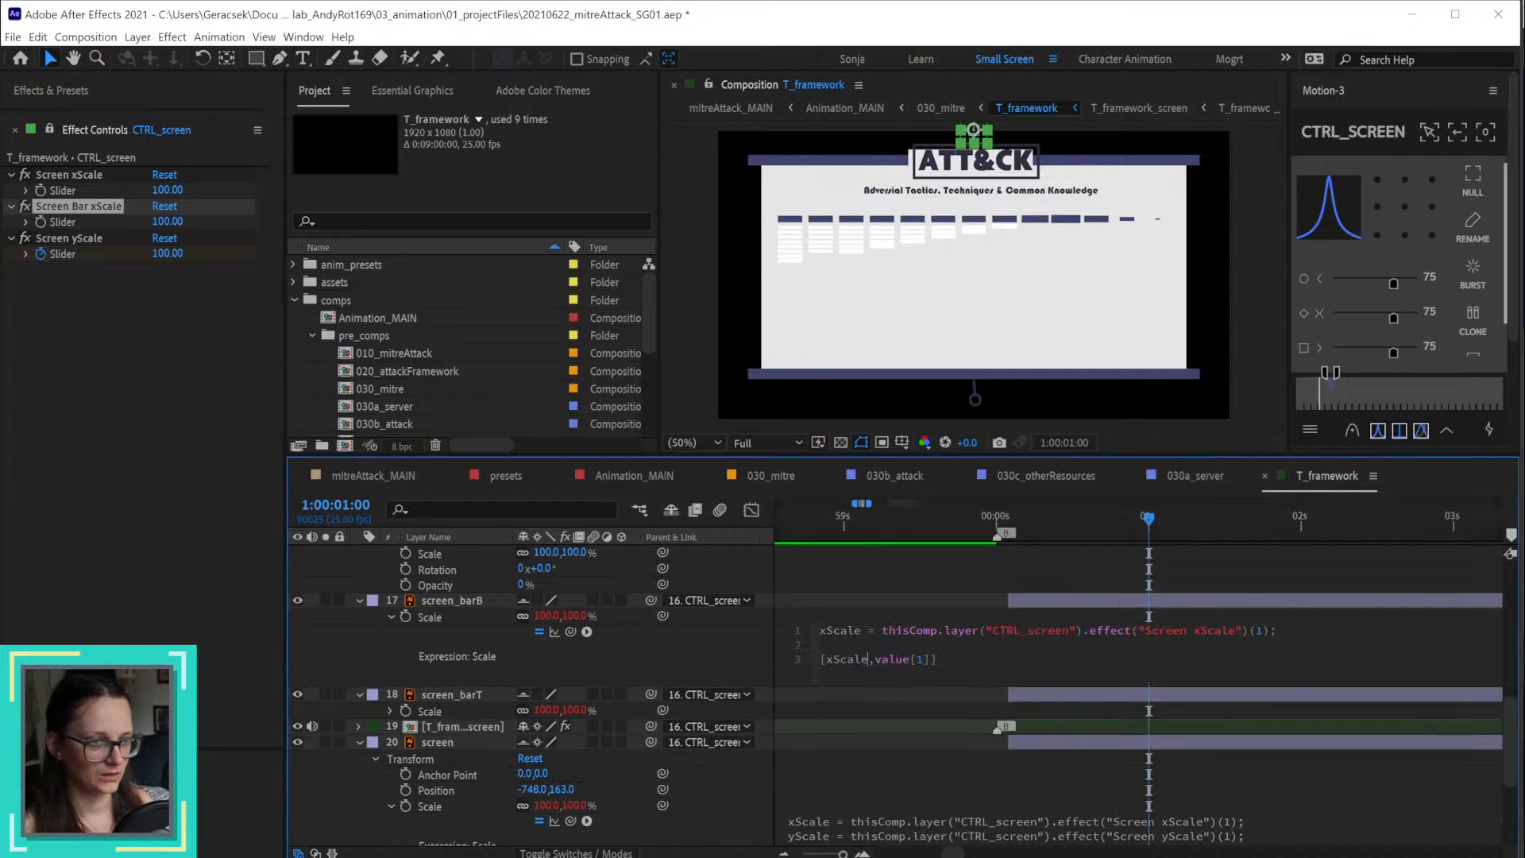
pyautogui.moveTo(882, 631); pyautogui.dragTo(1272, 631)
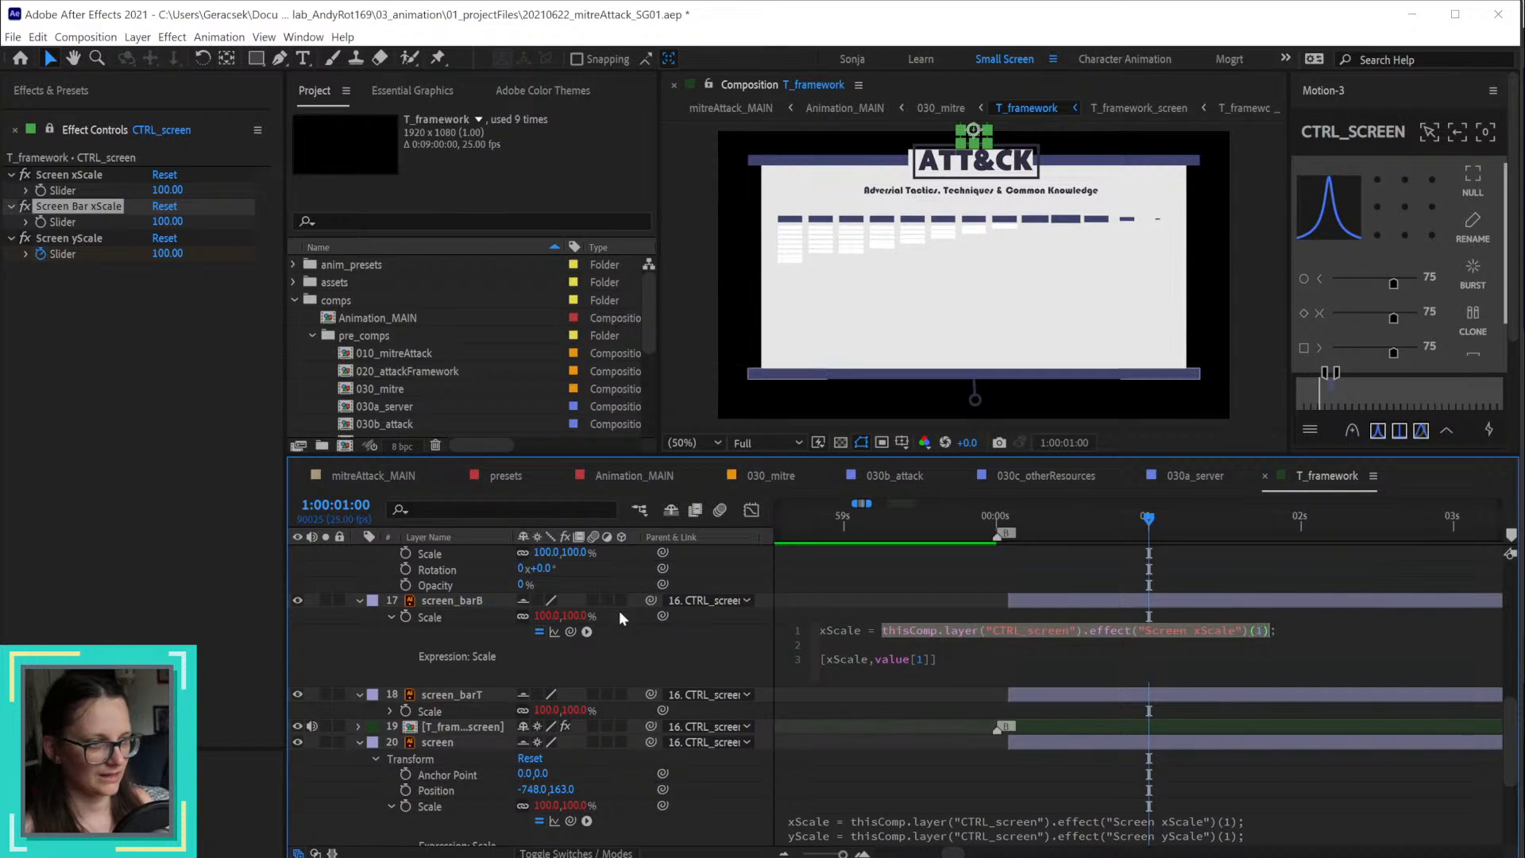
pyautogui.moveTo(570, 630); pyautogui.dragTo(75, 222)
pyautogui.click(744, 665)
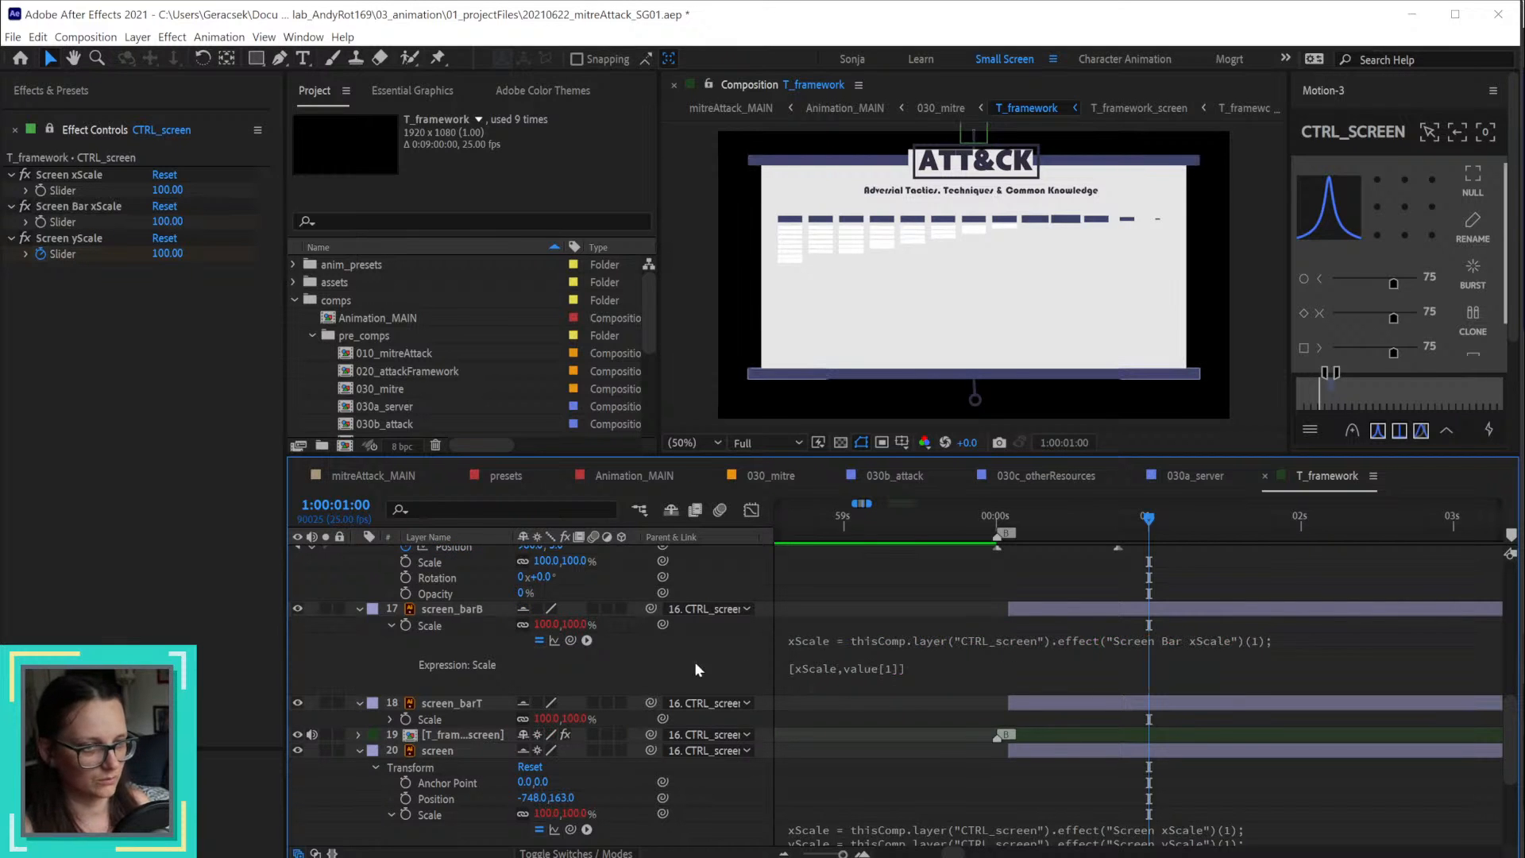
# Step: Copy only the expression from screen_barB's Scale and paste it onto screen_barT's Scale
pyautogui.rightClick(435, 624)
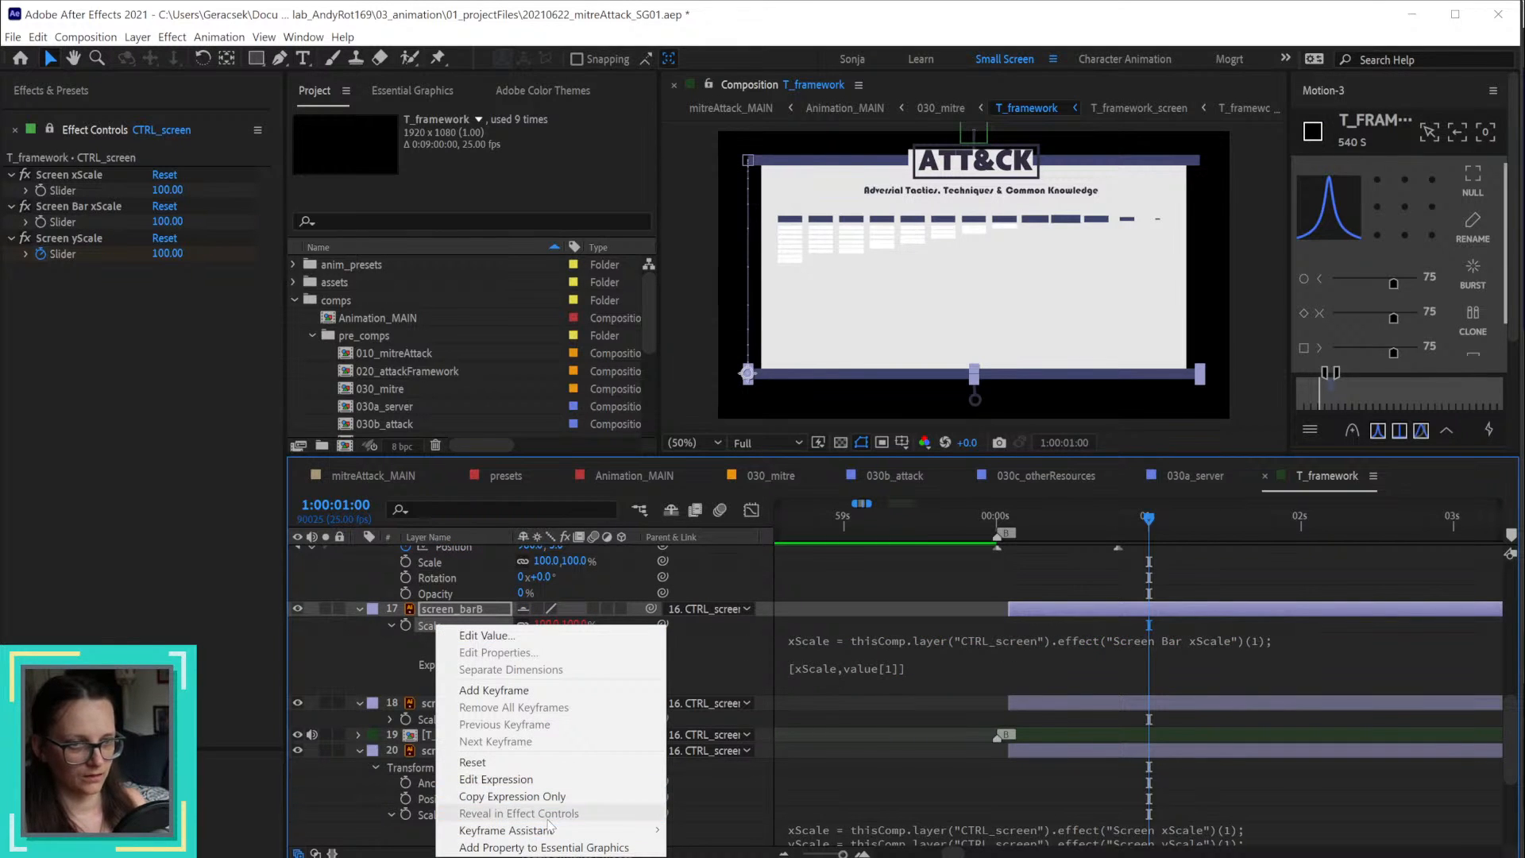
pyautogui.click(524, 796)
pyautogui.click(447, 719)
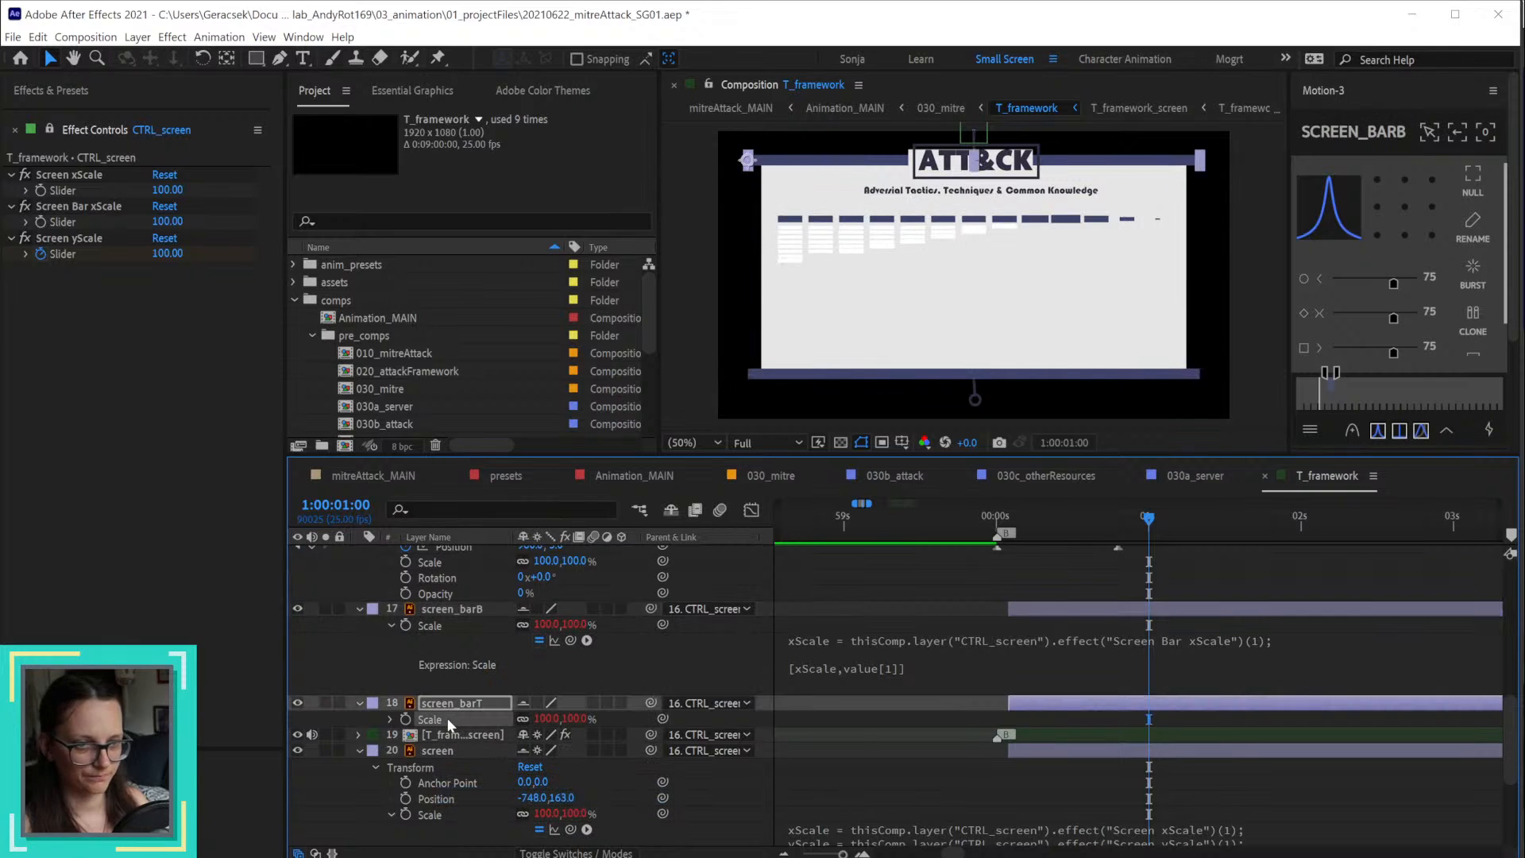
pyautogui.click(658, 660)
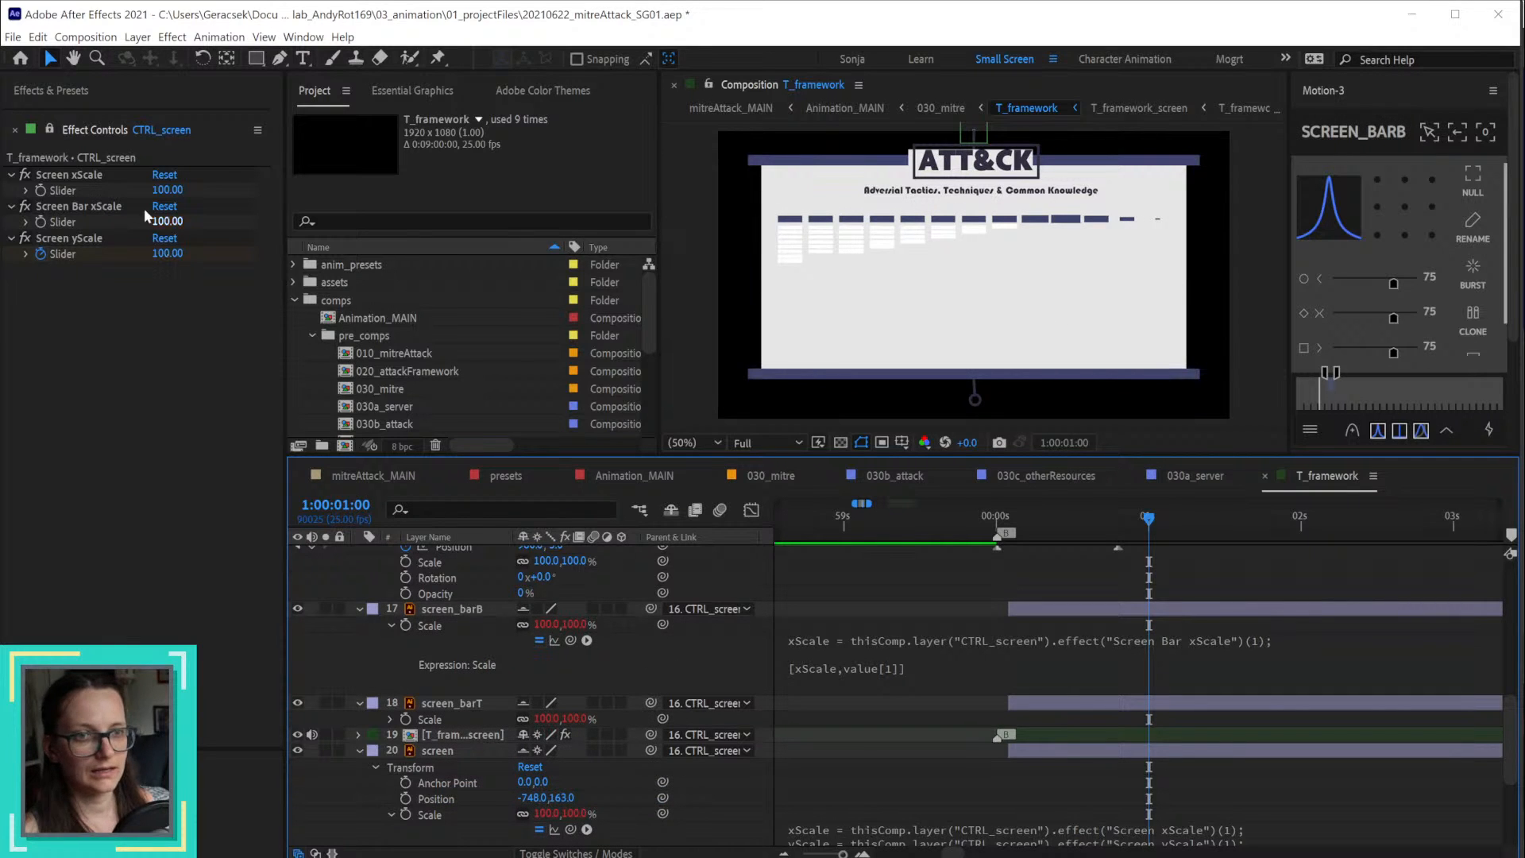
# Step: Set Screen xScale to 39, test Screen Bar xScale at 44, and undo the bar slider change
pyautogui.moveTo(170, 192); pyautogui.dragTo(109, 186)
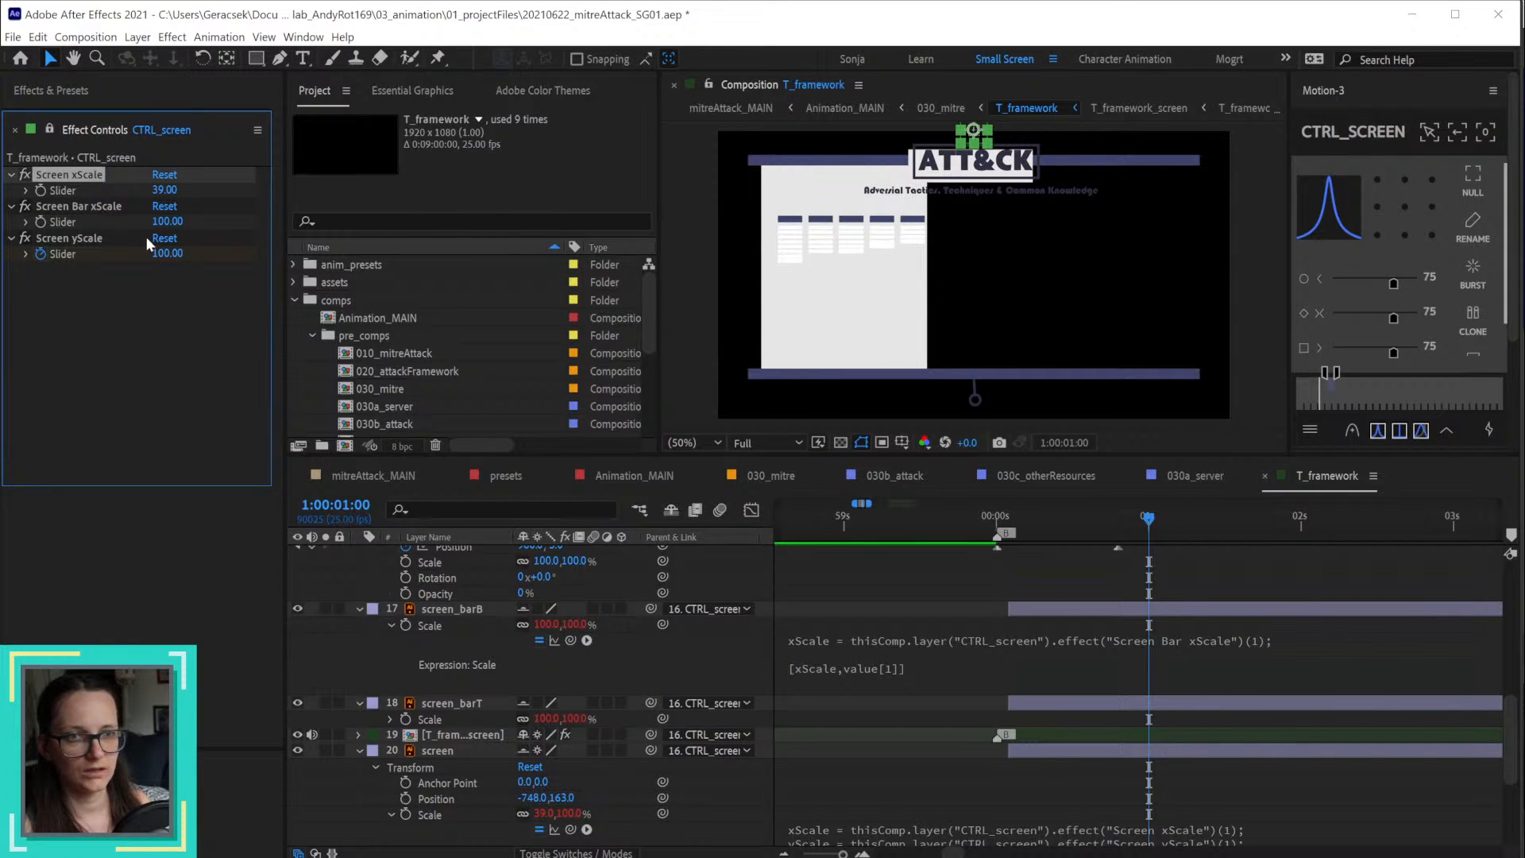
pyautogui.moveTo(167, 222); pyautogui.dragTo(120, 225)
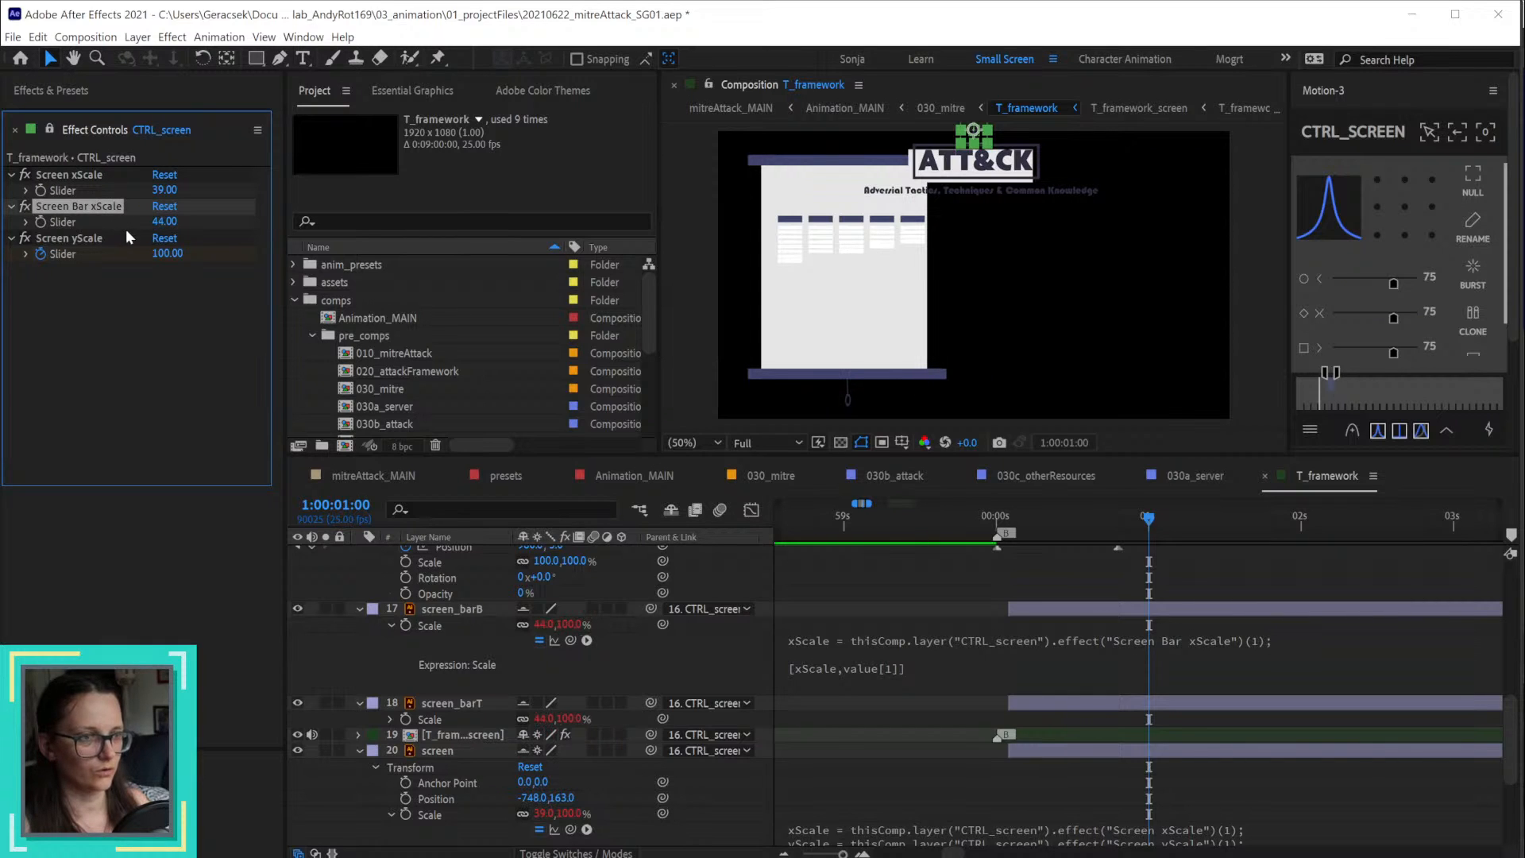
pyautogui.hotkey('ctrl', 'z')
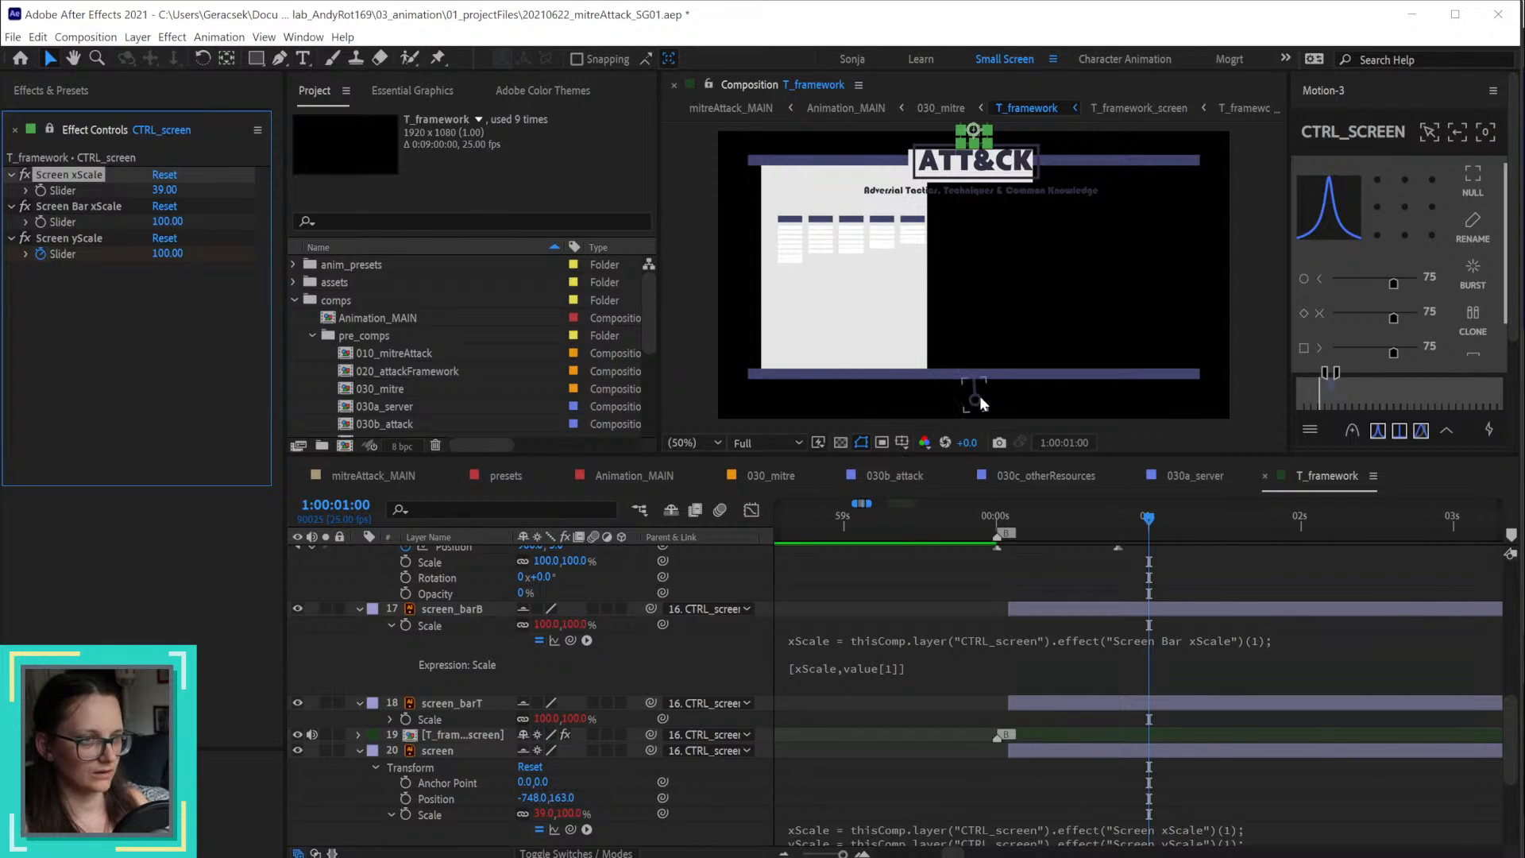
pyautogui.click(979, 371)
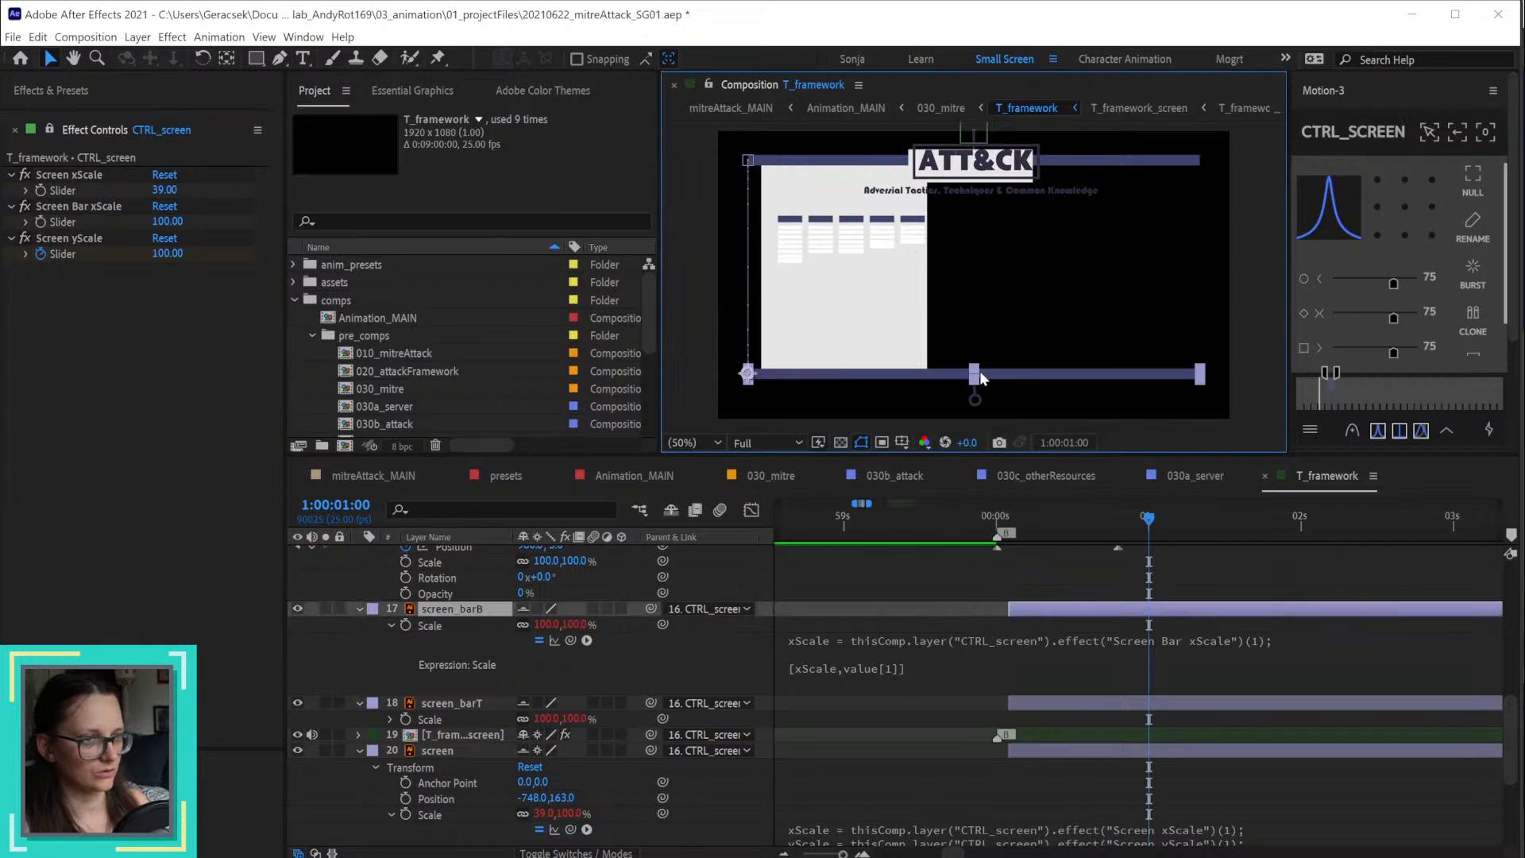
pyautogui.click(704, 806)
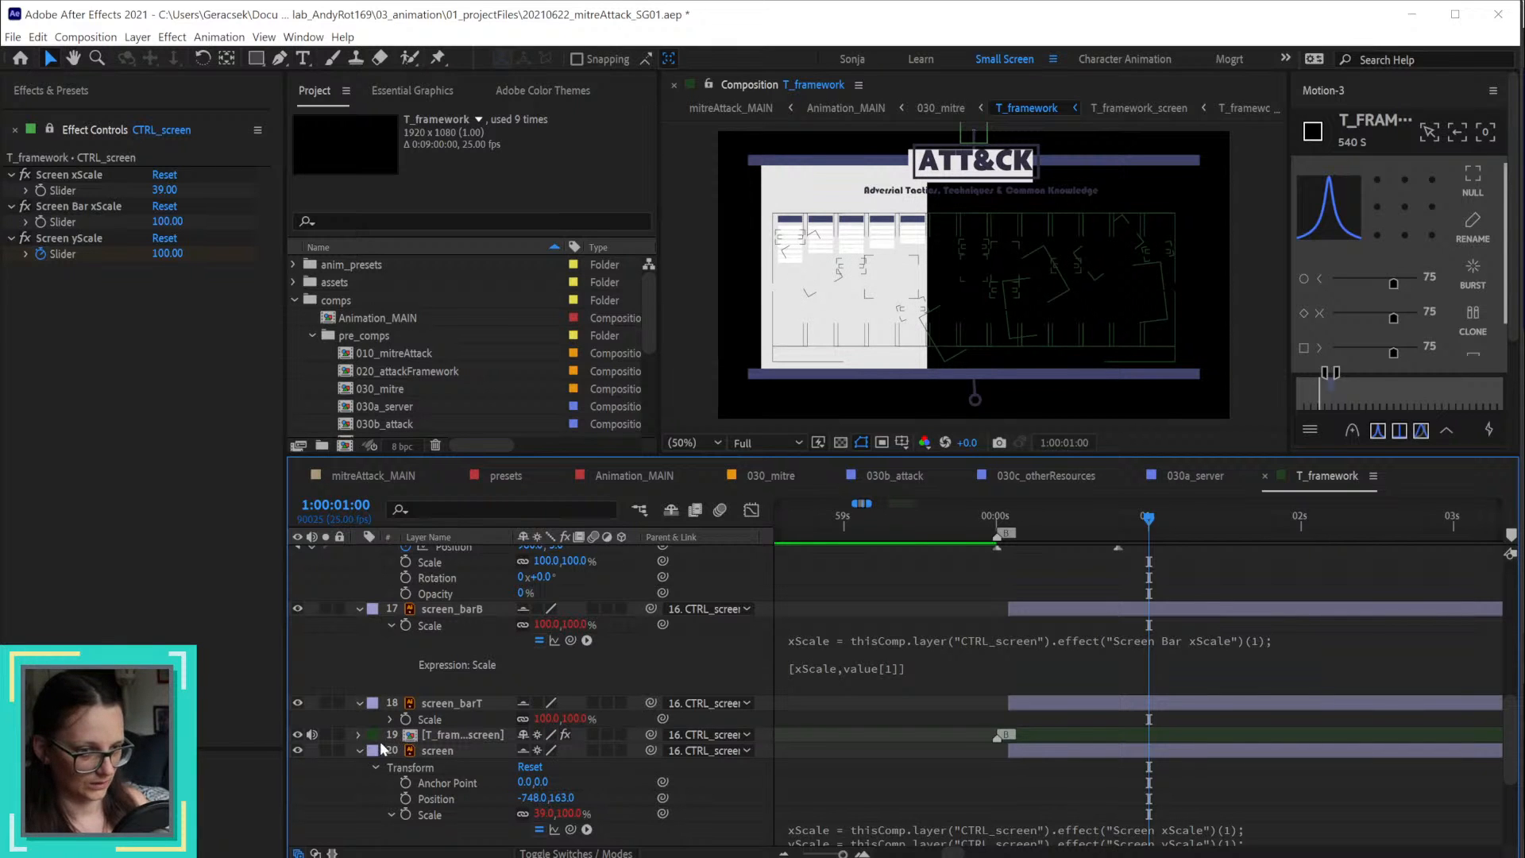
# Step: Reveal screen_pulltab's Position and parent the layer to CTRL_screen
pyautogui.scroll(-2, 439, 740)
pyautogui.scroll(-3, 439, 735)
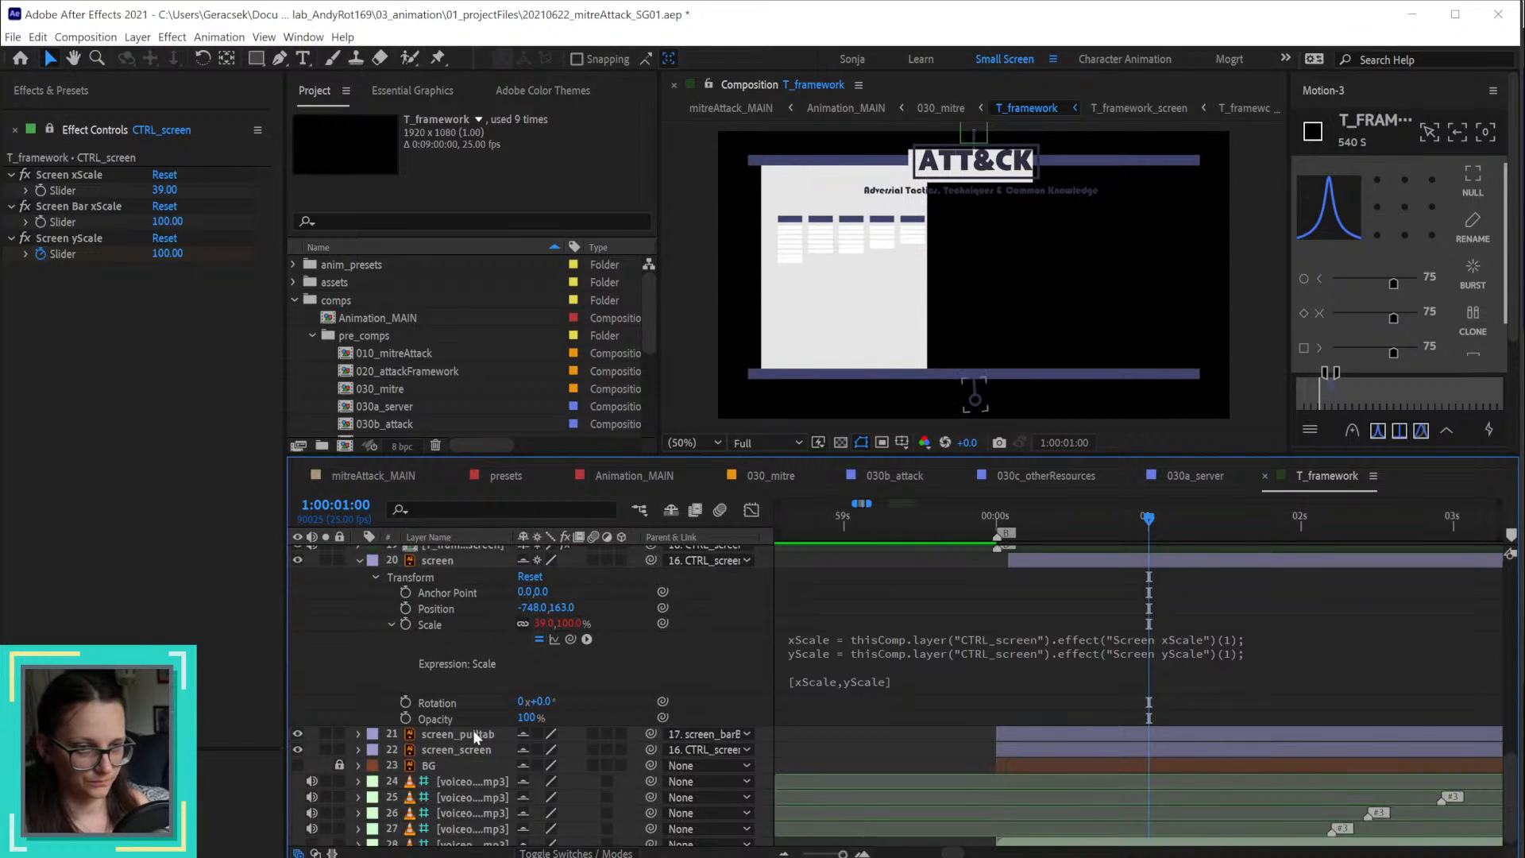
pyautogui.click(477, 735)
pyautogui.click(477, 735)
pyautogui.press('p')
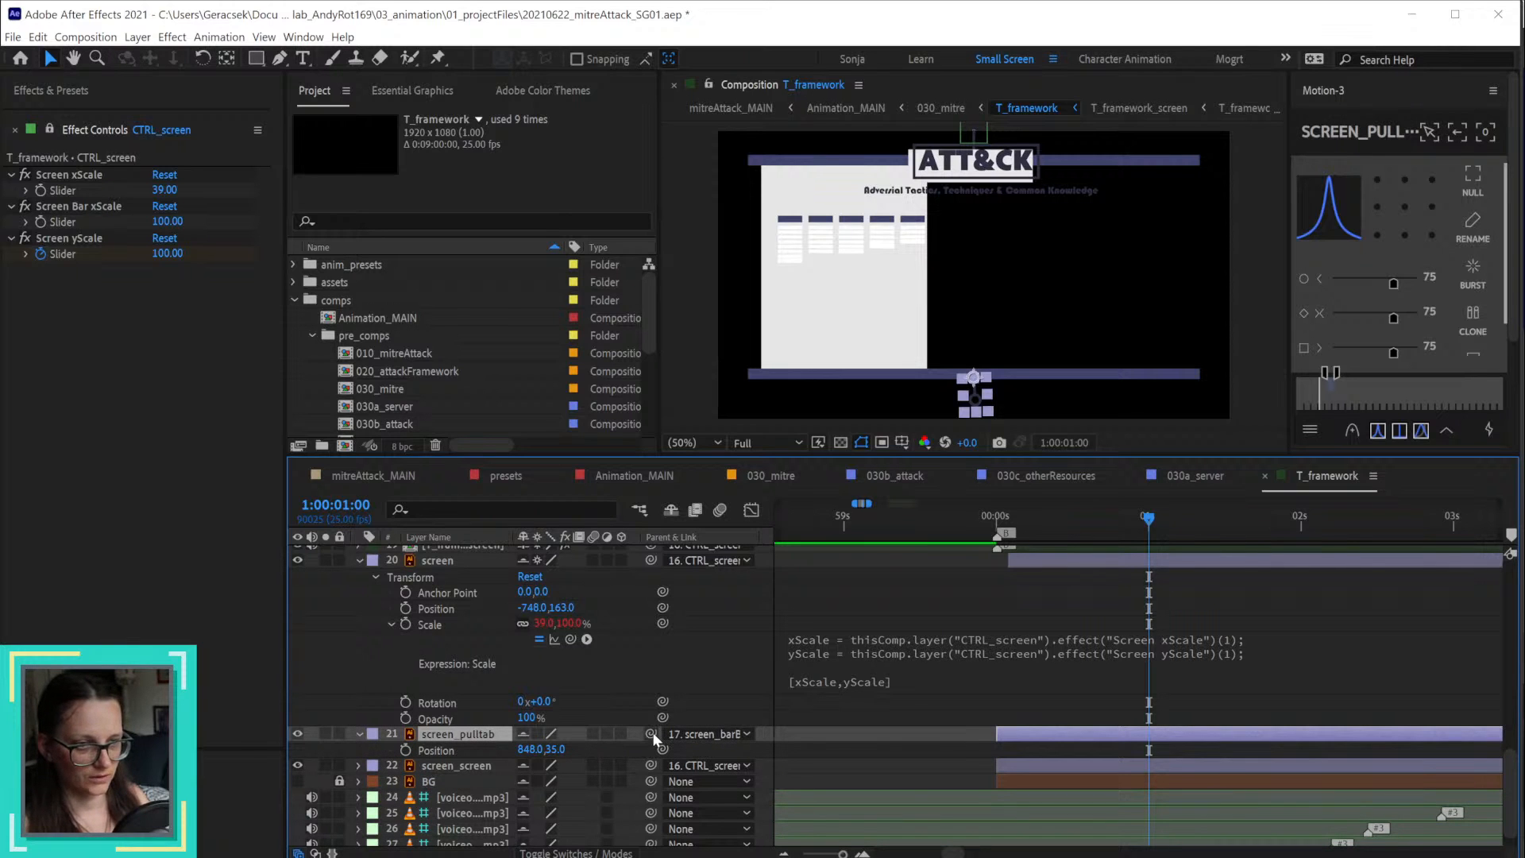
pyautogui.moveTo(652, 733); pyautogui.dragTo(457, 638)
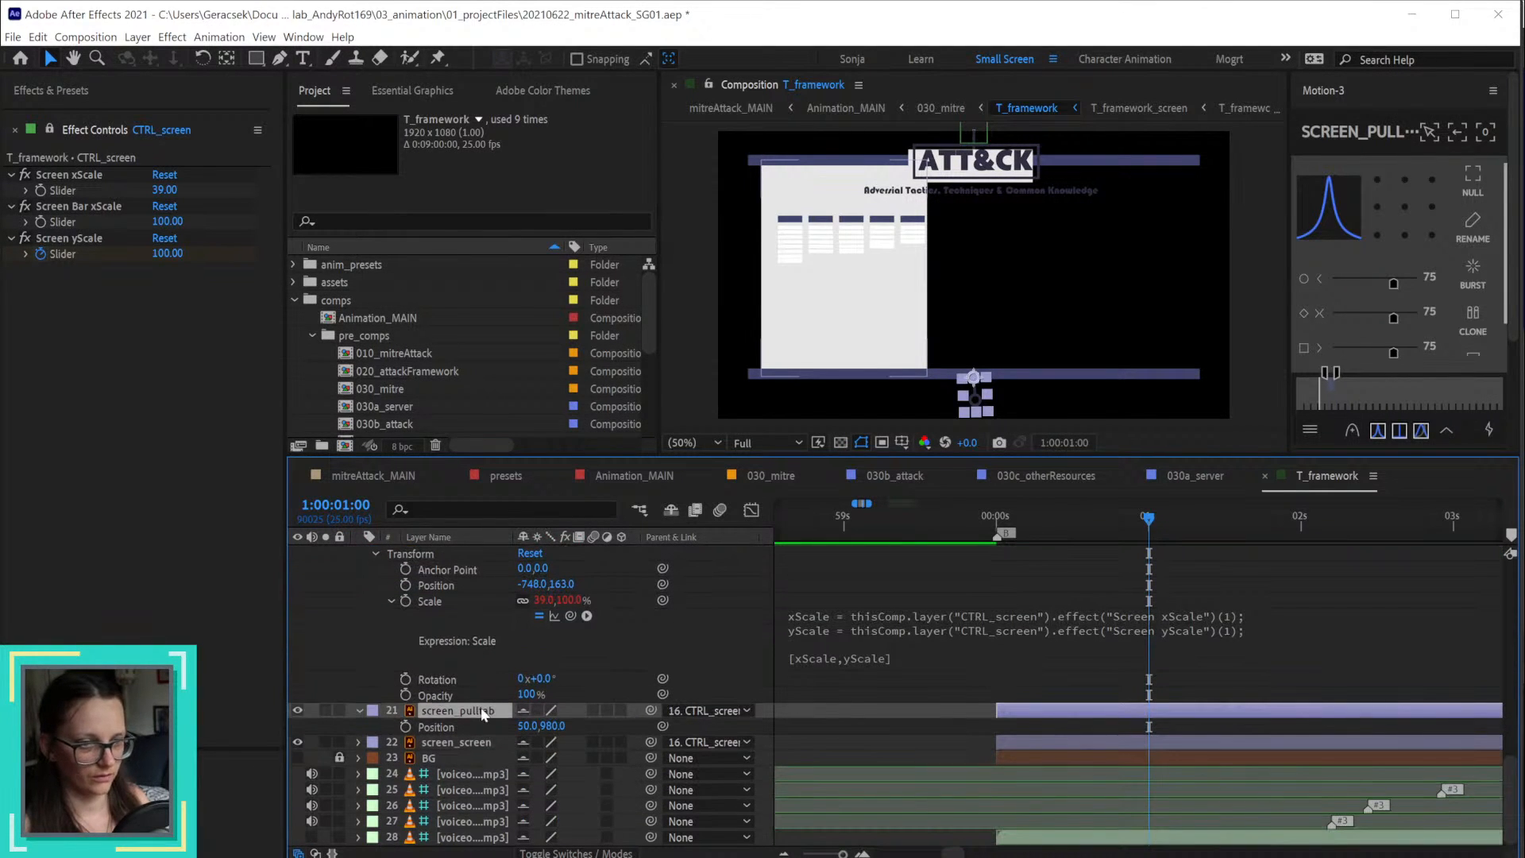
# Step: Show the Position property of the screen_barB layer in place of its Scale
pyautogui.click(448, 729)
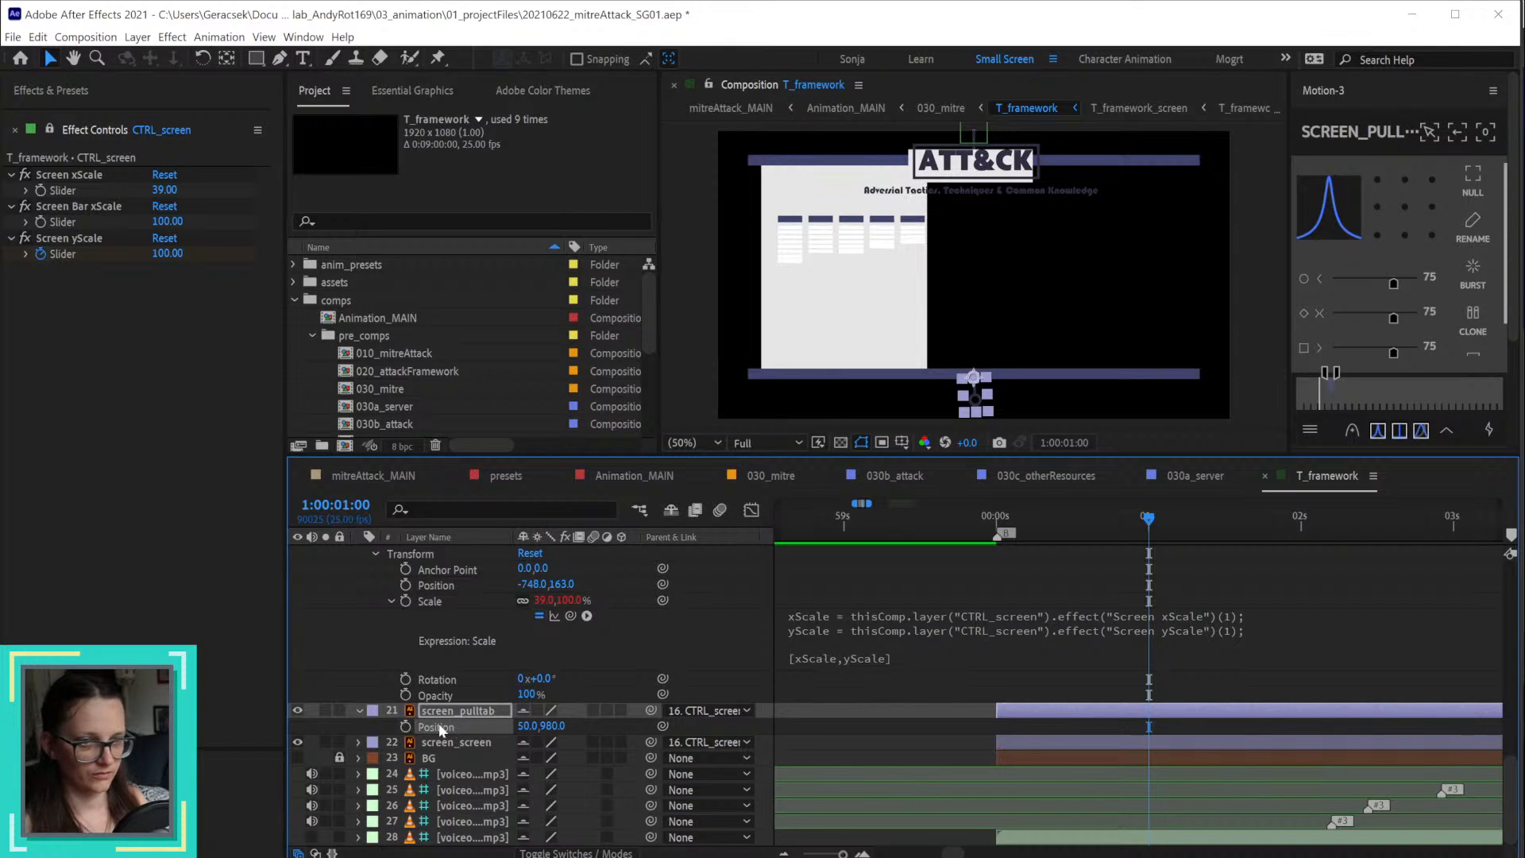
pyautogui.scroll(2, 492, 724)
pyautogui.click(442, 601)
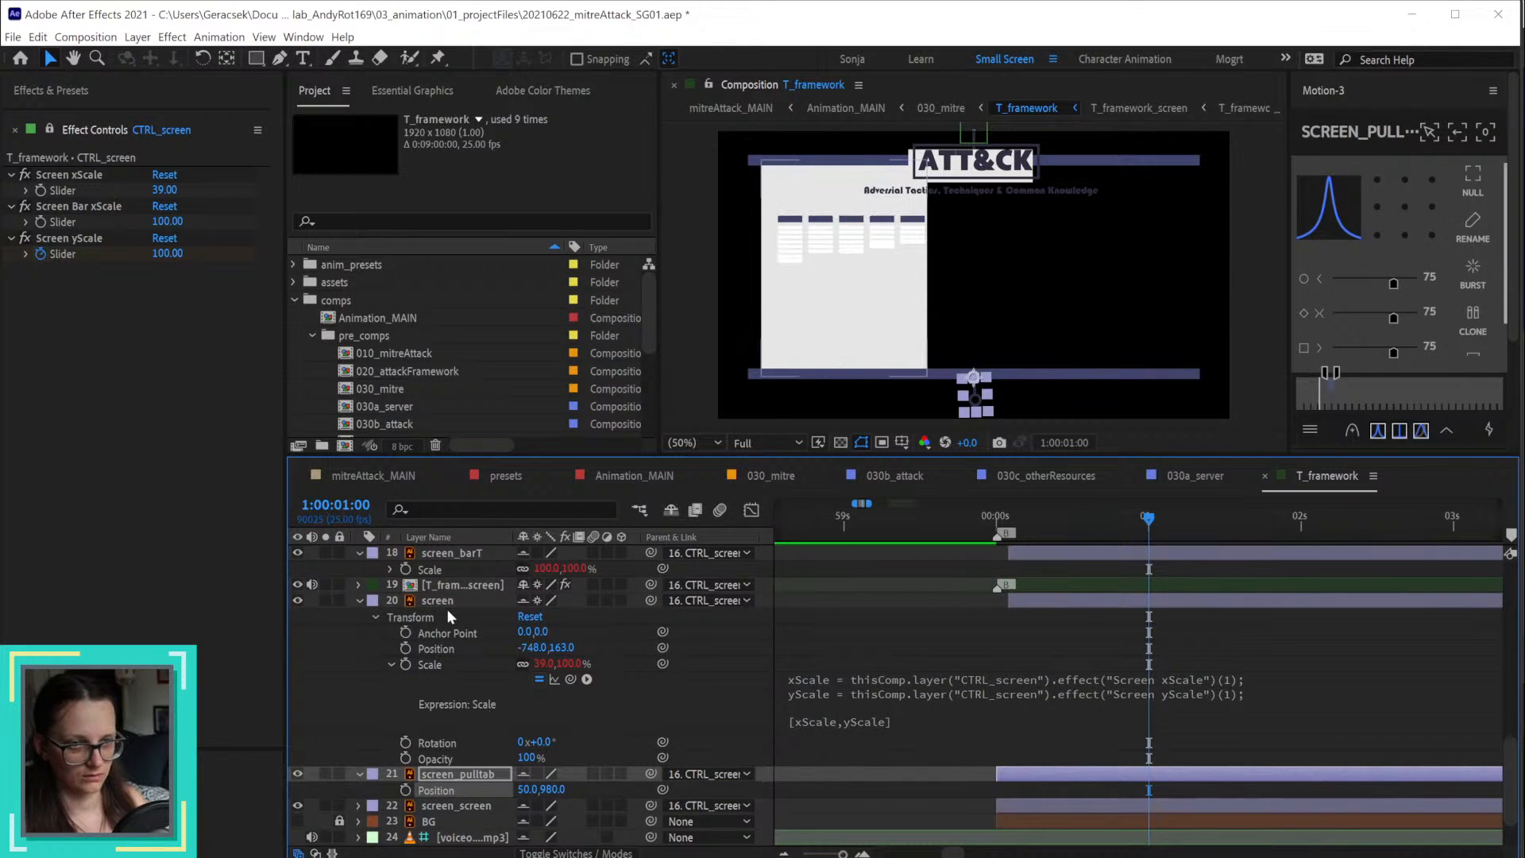
pyautogui.scroll(2, 468, 593)
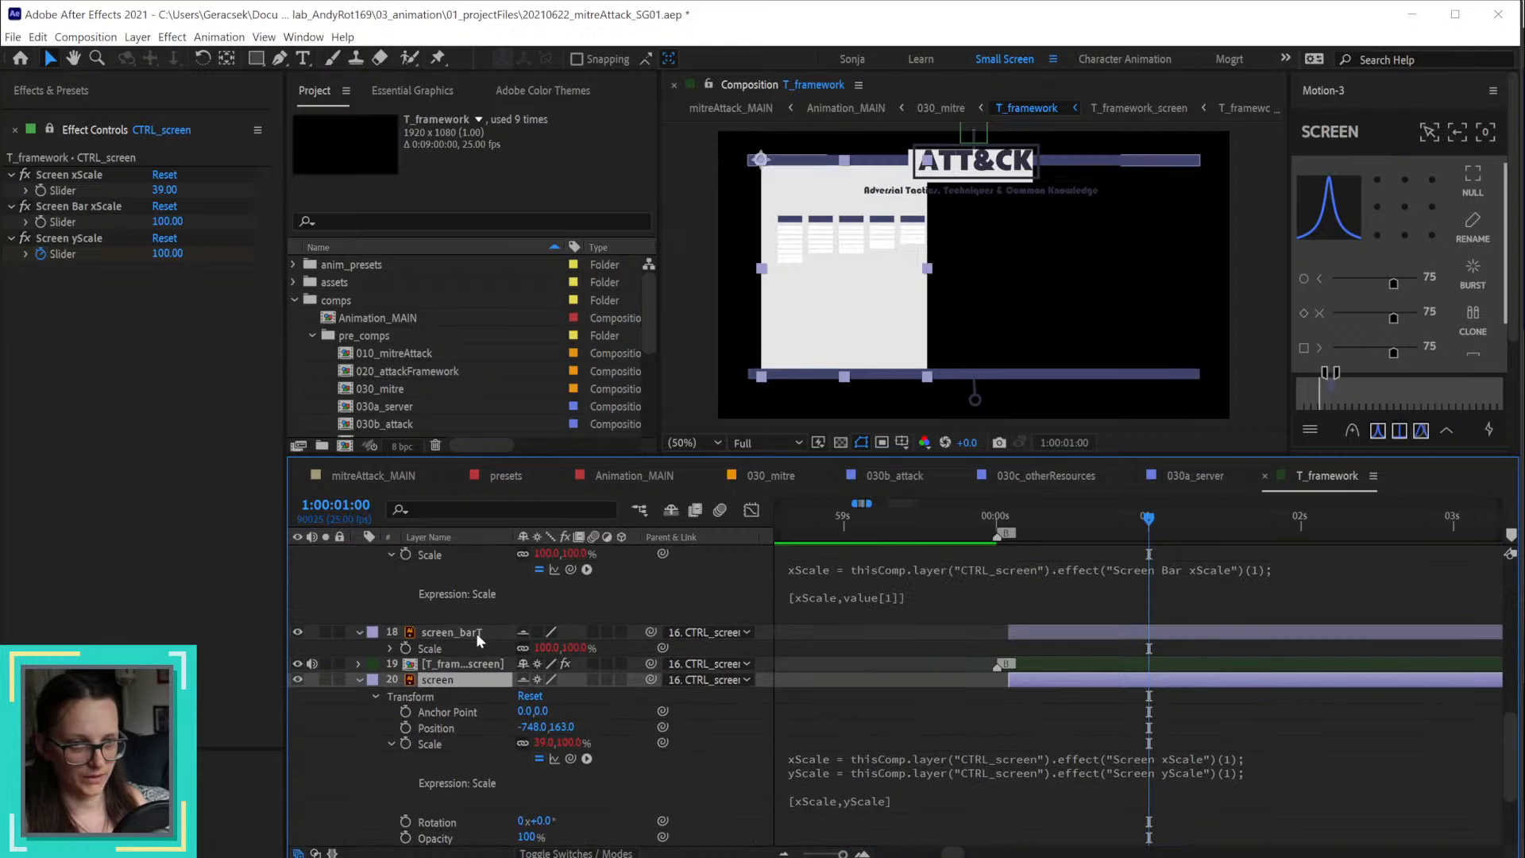
pyautogui.click(474, 632)
pyautogui.scroll(2, 474, 633)
pyautogui.click(458, 649)
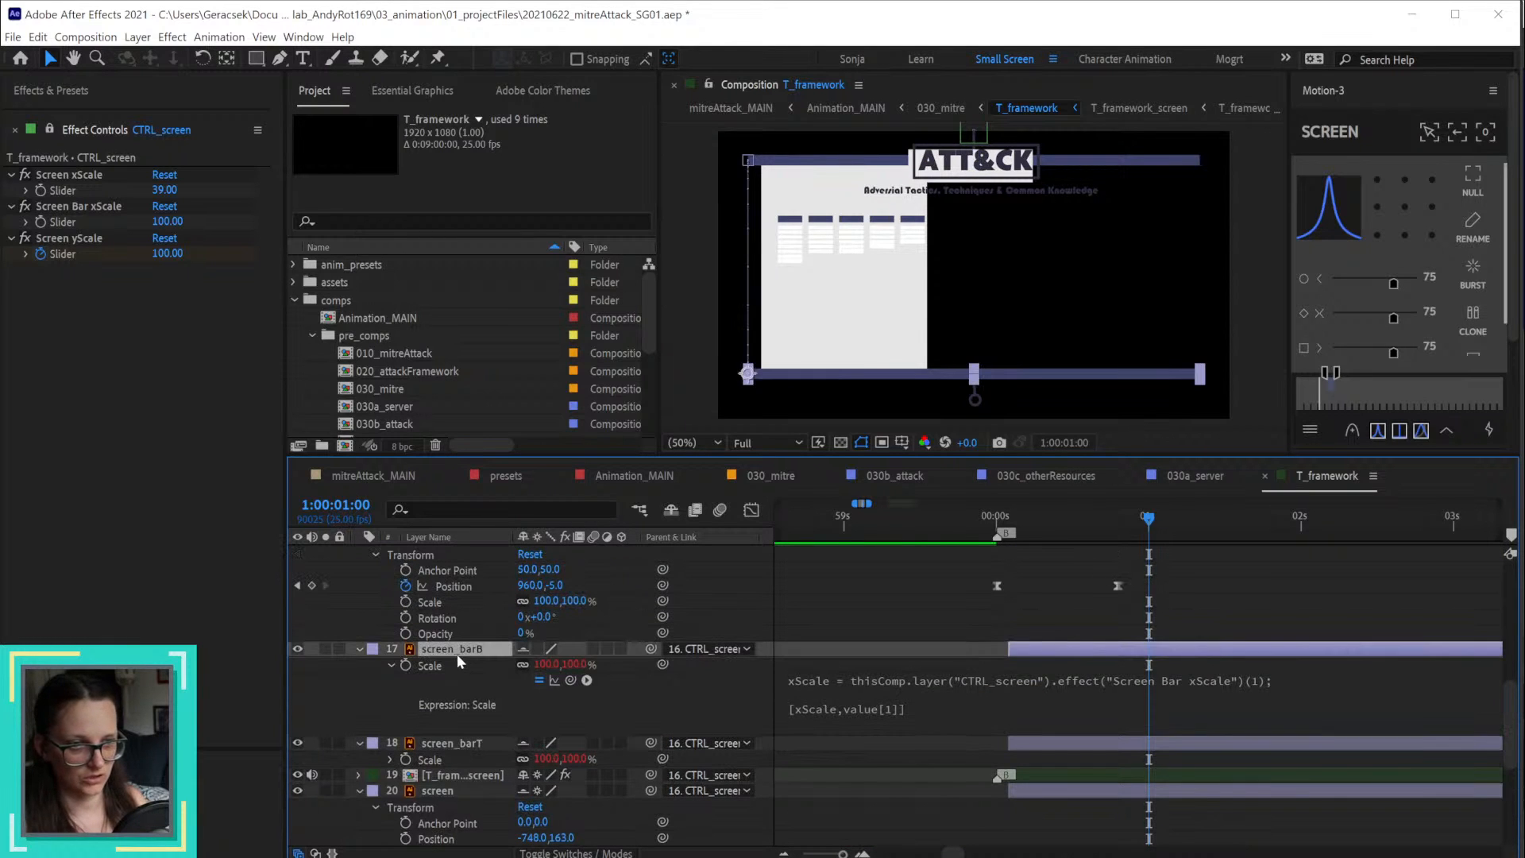
pyautogui.press('p')
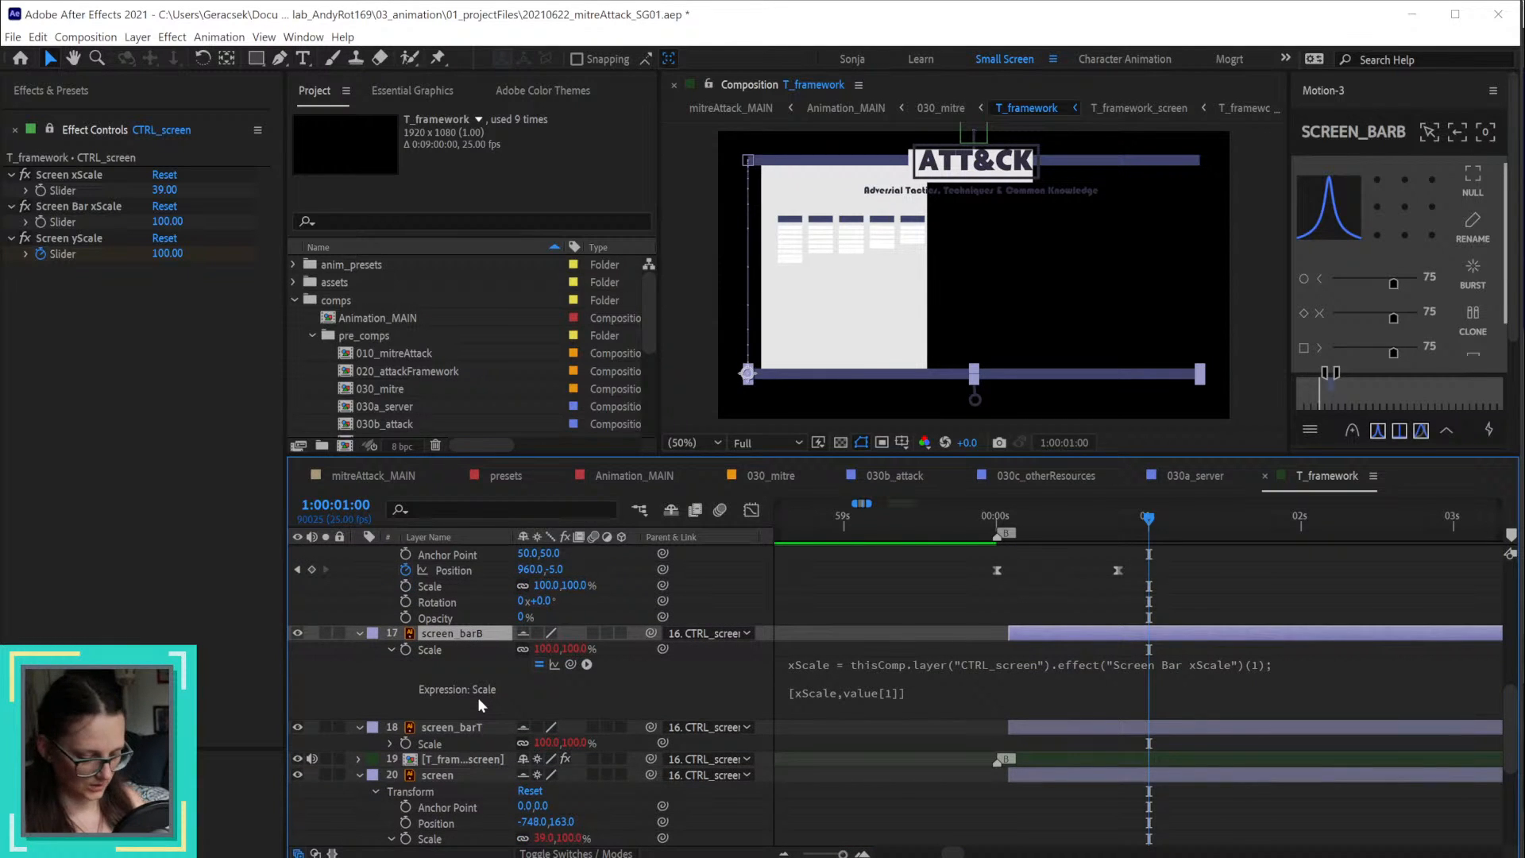
# Step: Add a Position expression to screen_pulltab that references screen_barB's Position, append .value, and apply it
pyautogui.scroll(-4, 478, 697)
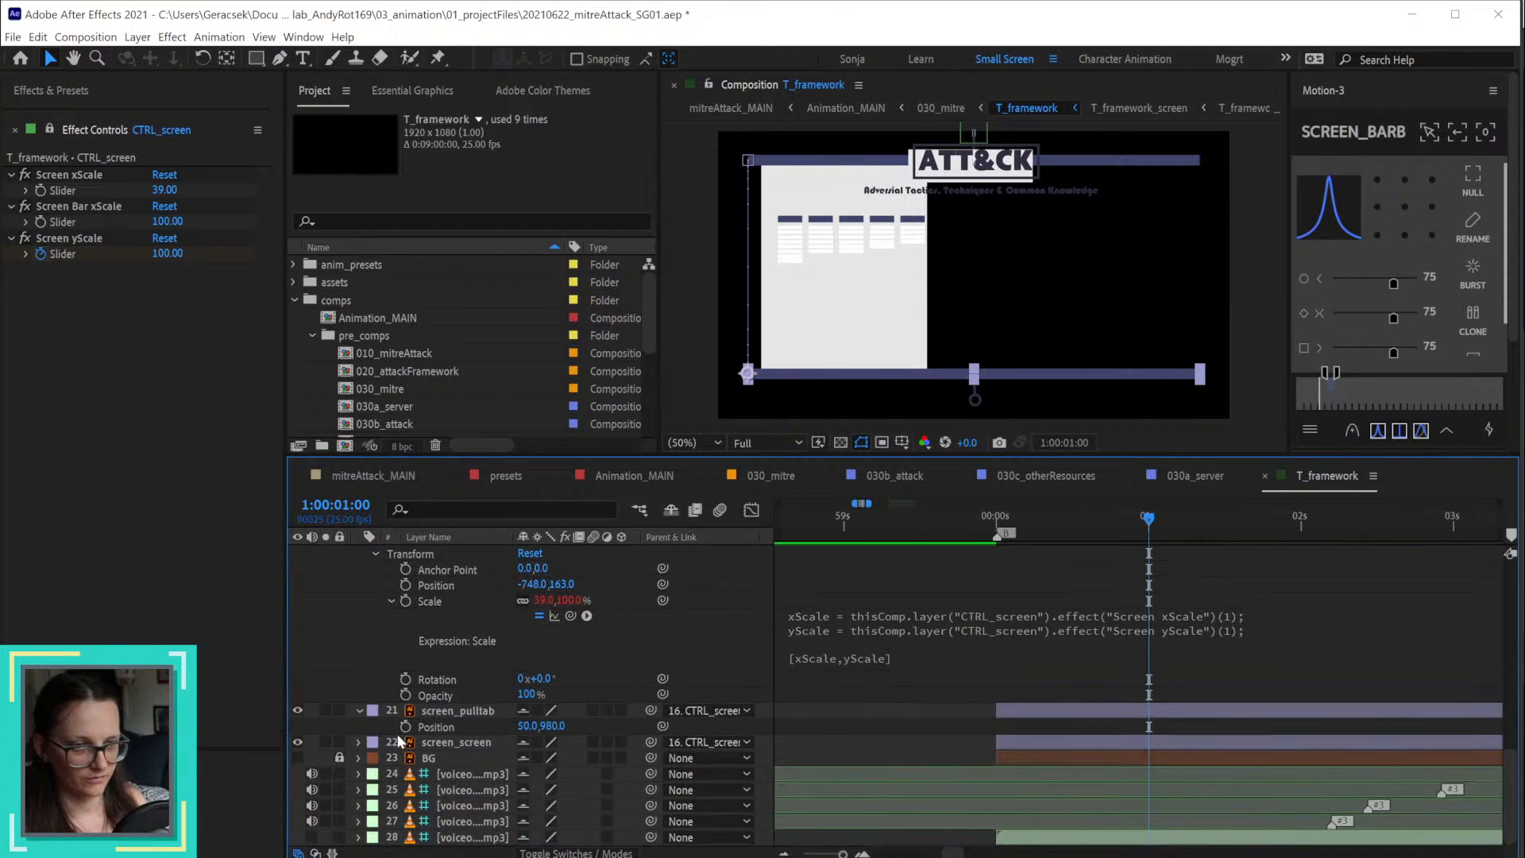
pyautogui.keyDown('alt'); pyautogui.click(403, 728); pyautogui.keyUp('alt')
pyautogui.moveTo(571, 742); pyautogui.dragTo(534, 726)
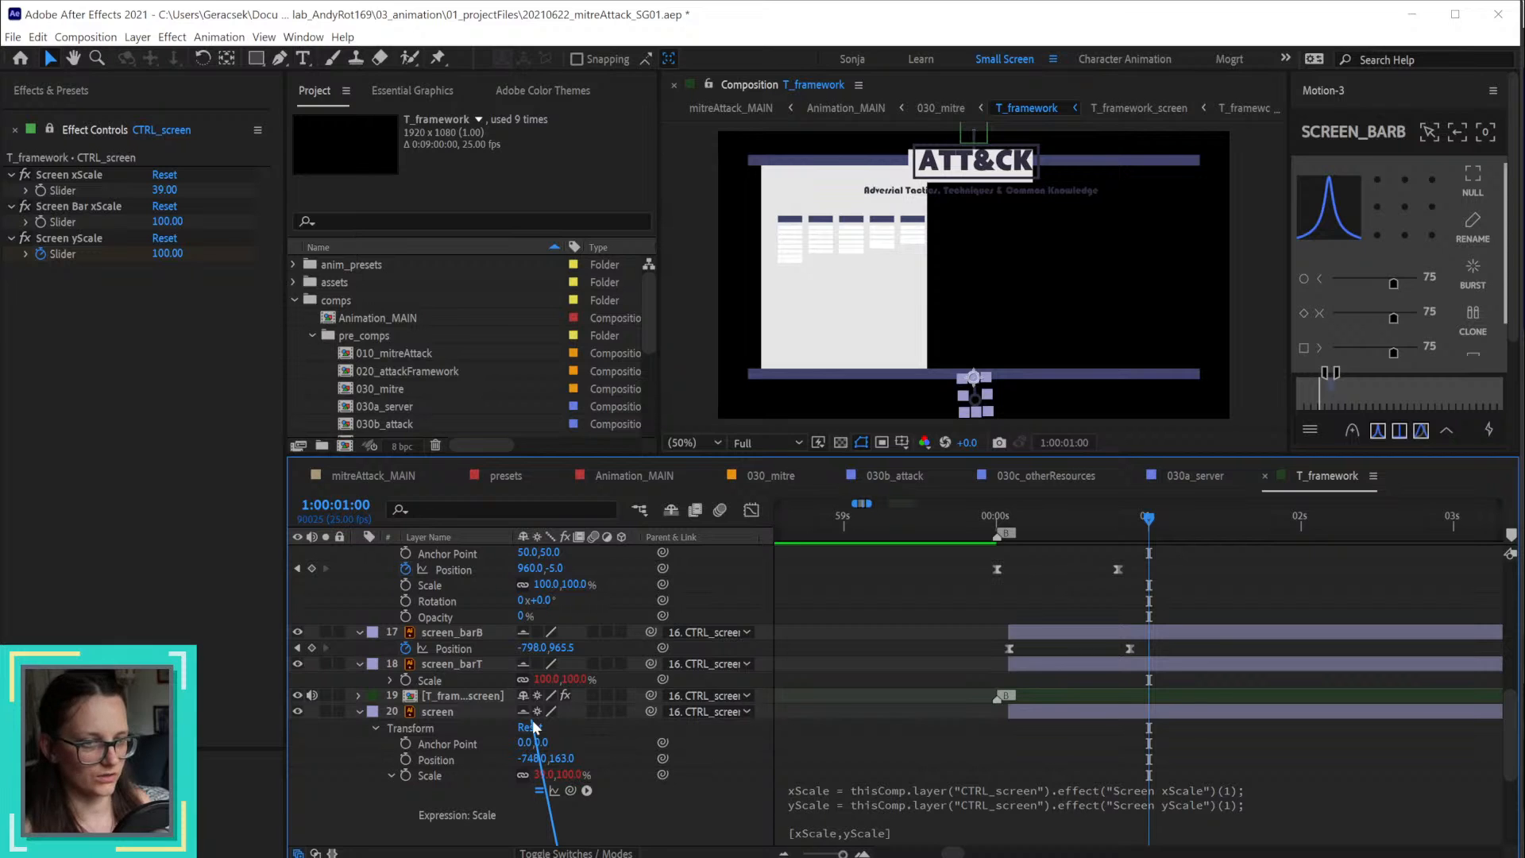
pyautogui.moveTo(534, 726); pyautogui.dragTo(533, 666)
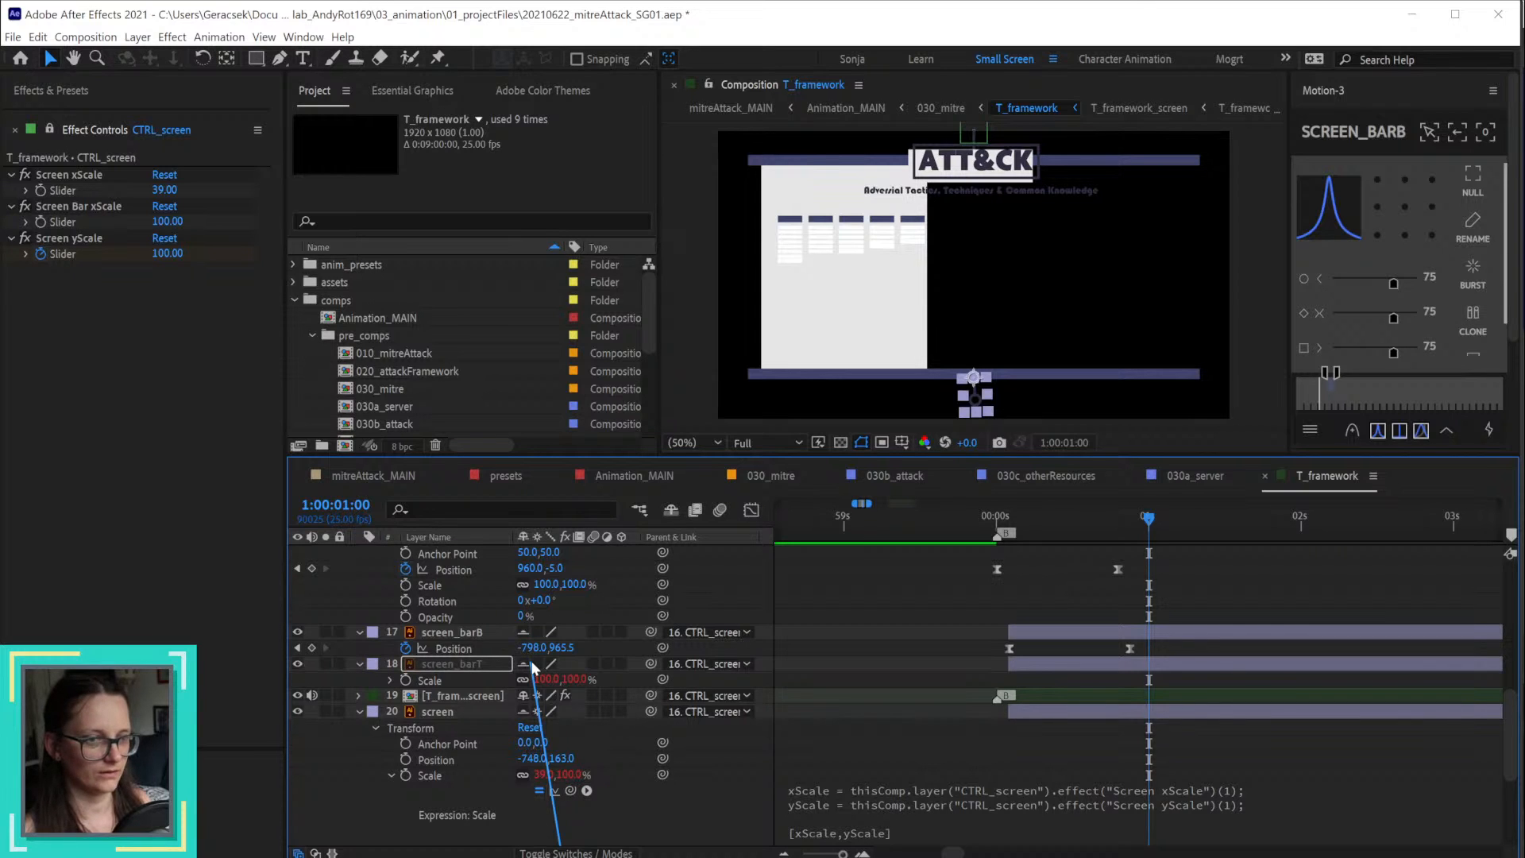
pyautogui.moveTo(531, 663); pyautogui.dragTo(658, 798)
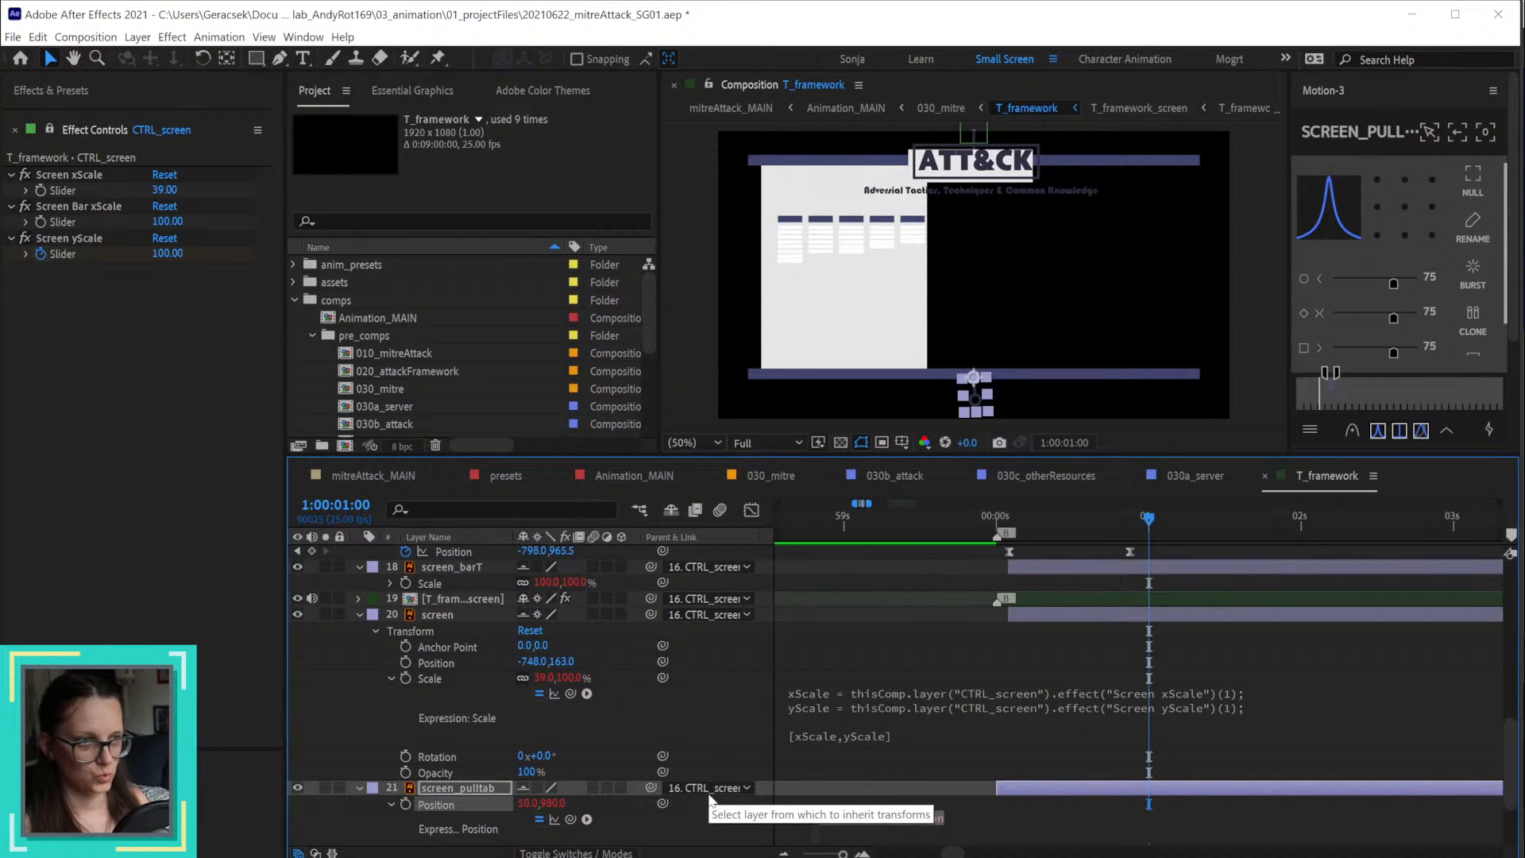
pyautogui.scroll(2, 710, 800)
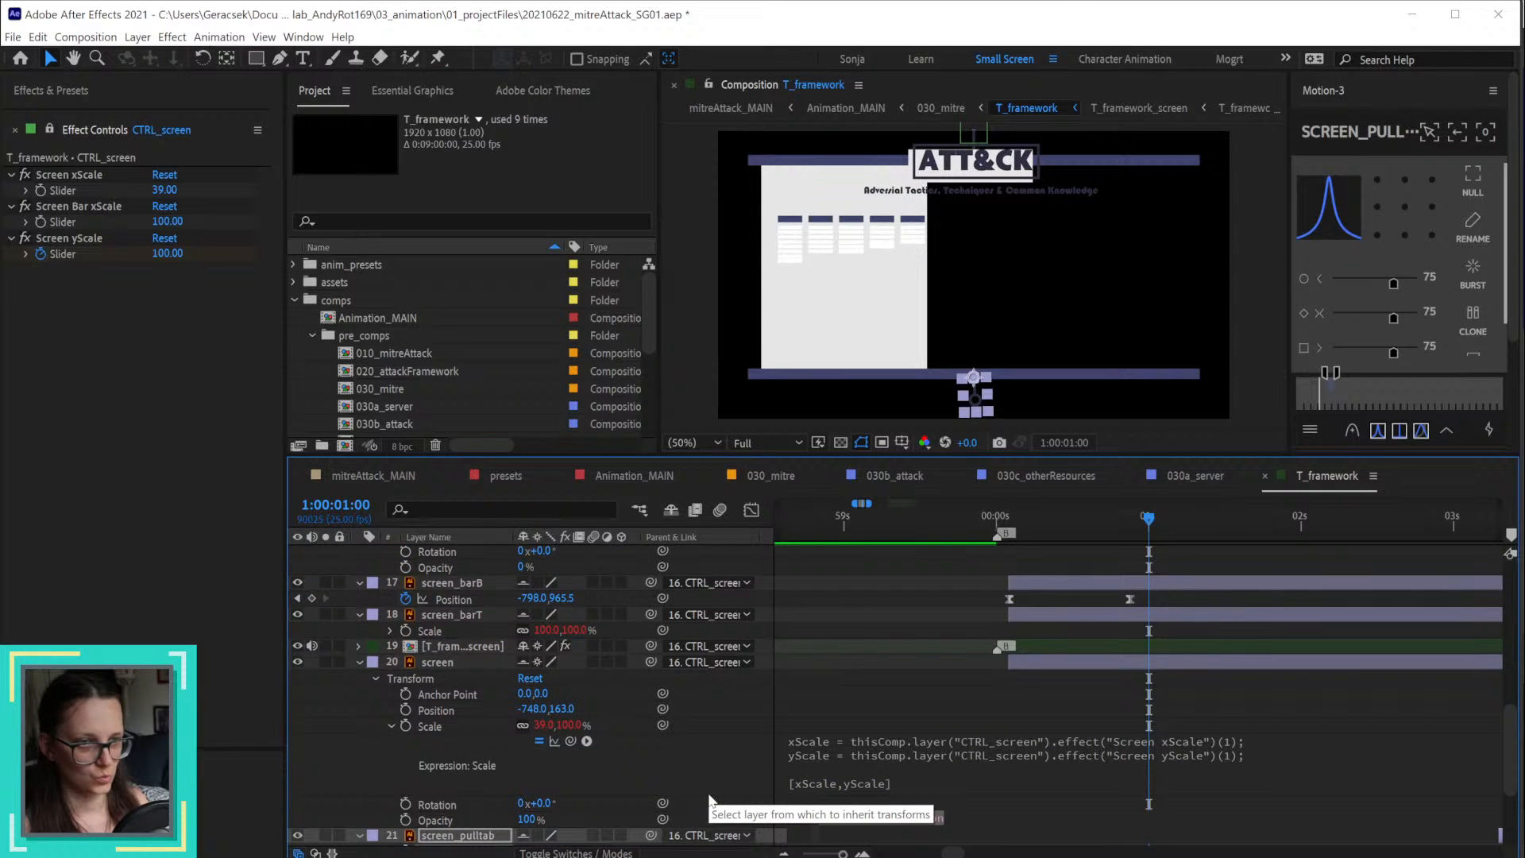
pyautogui.scroll(-2, 711, 800)
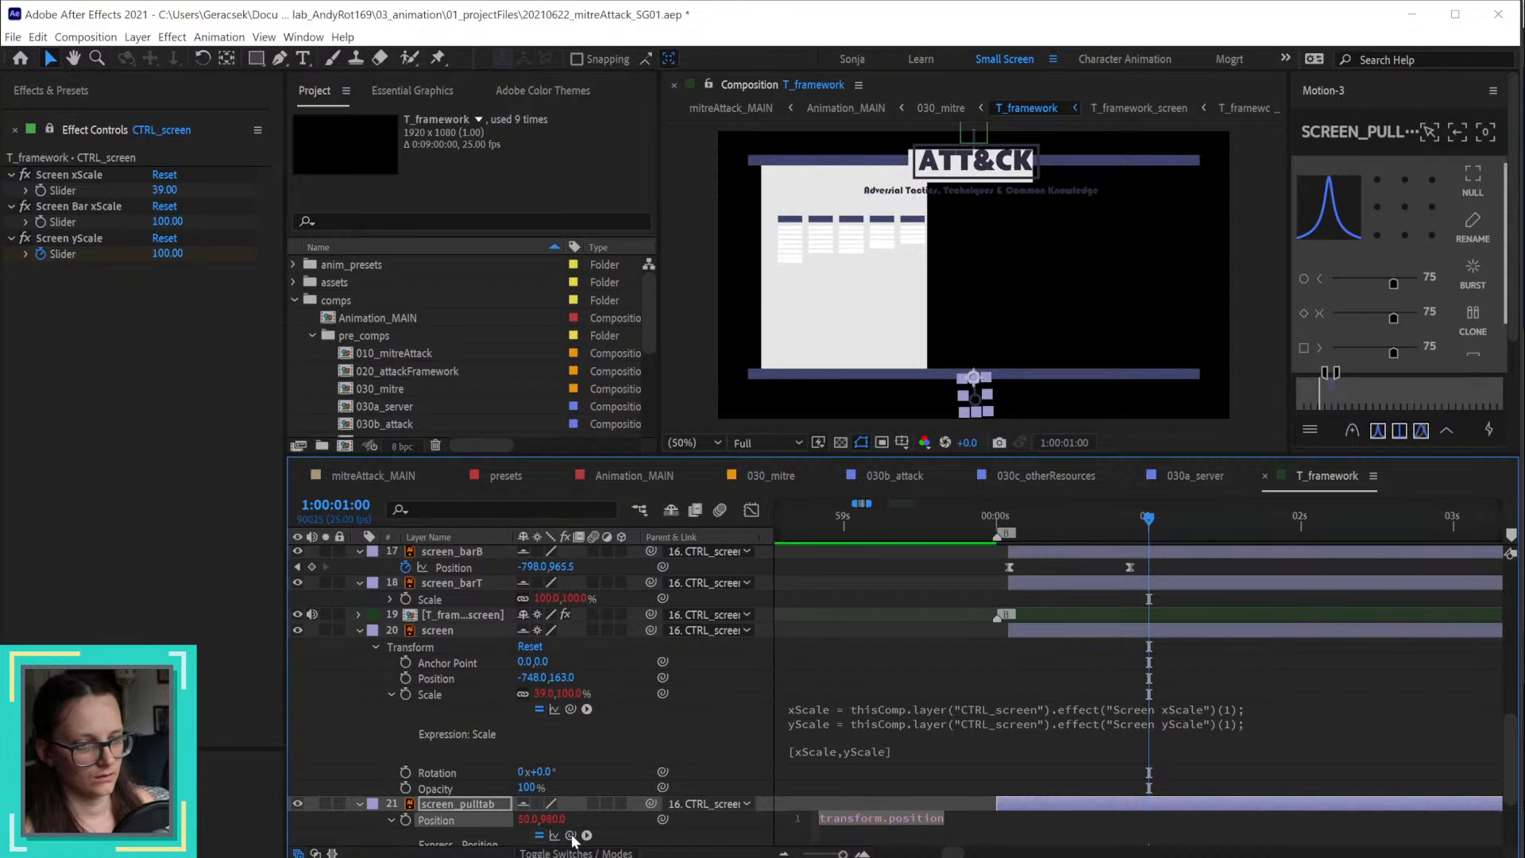
pyautogui.moveTo(571, 835); pyautogui.dragTo(478, 585)
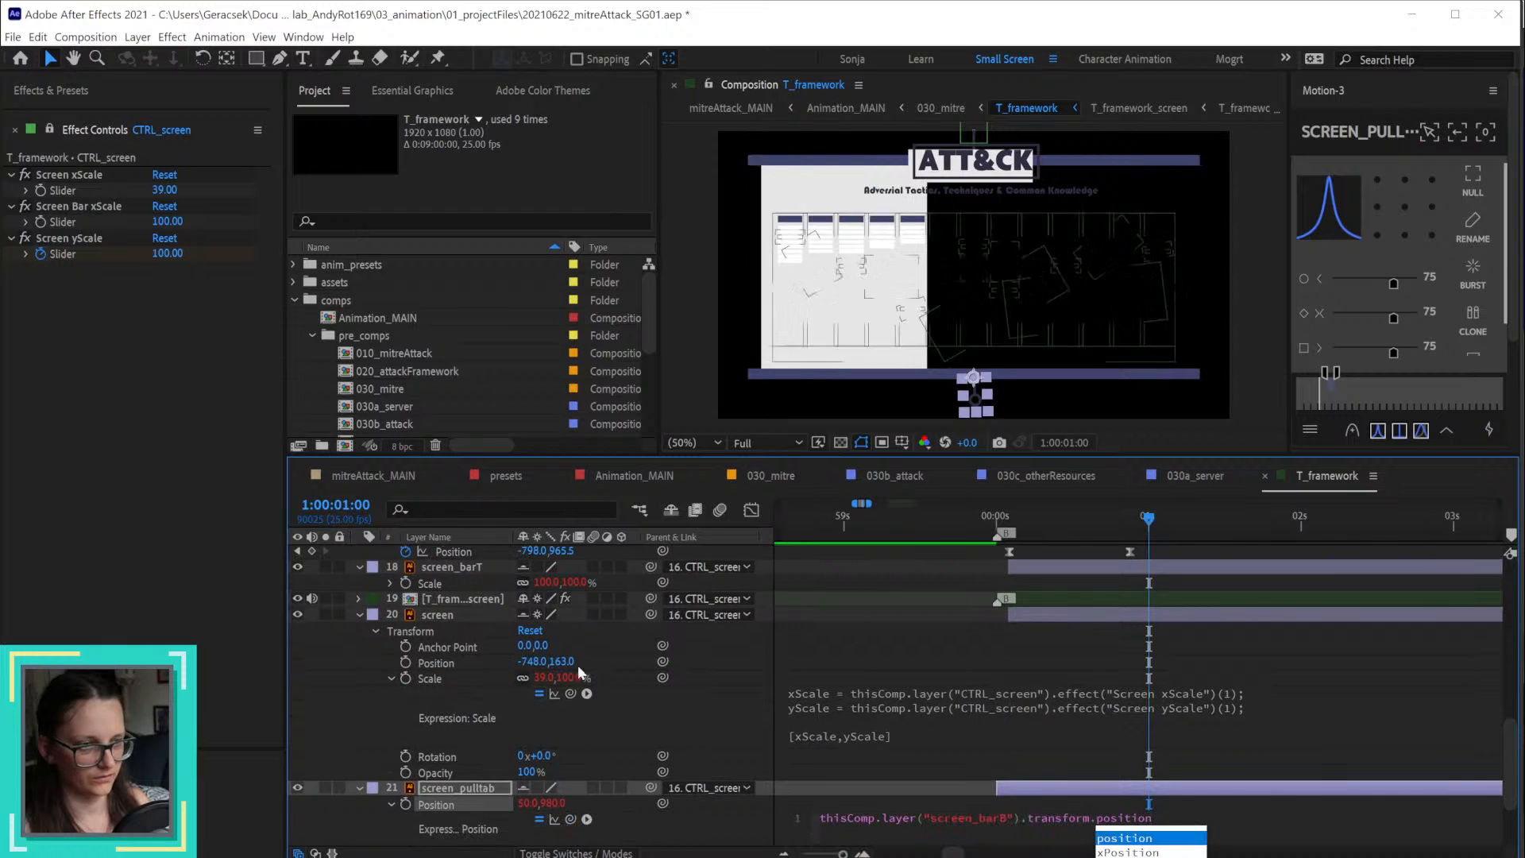
pyautogui.write('.value')
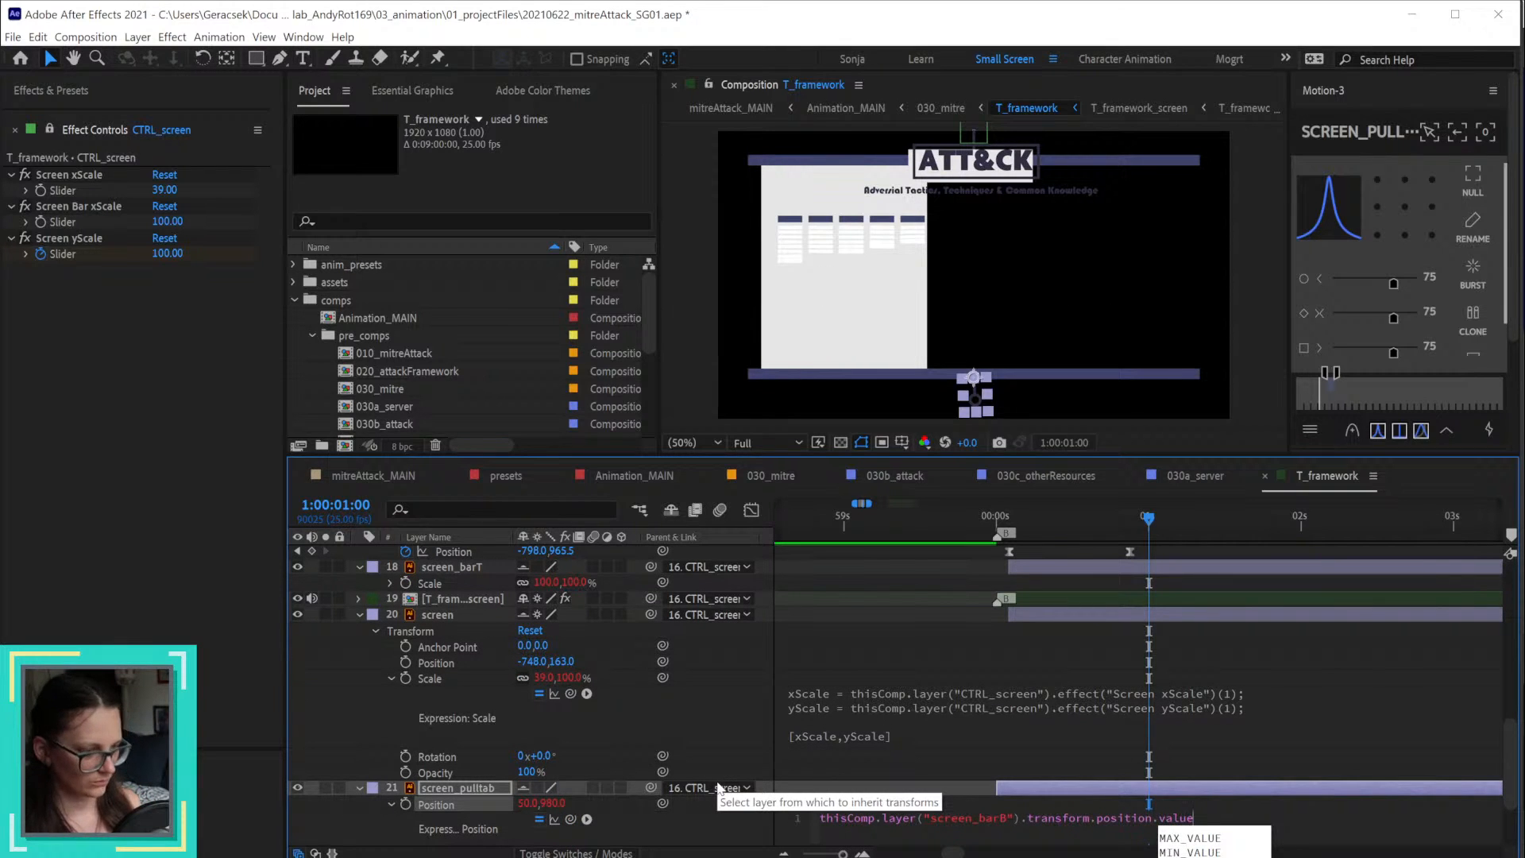
pyautogui.press('Escape')
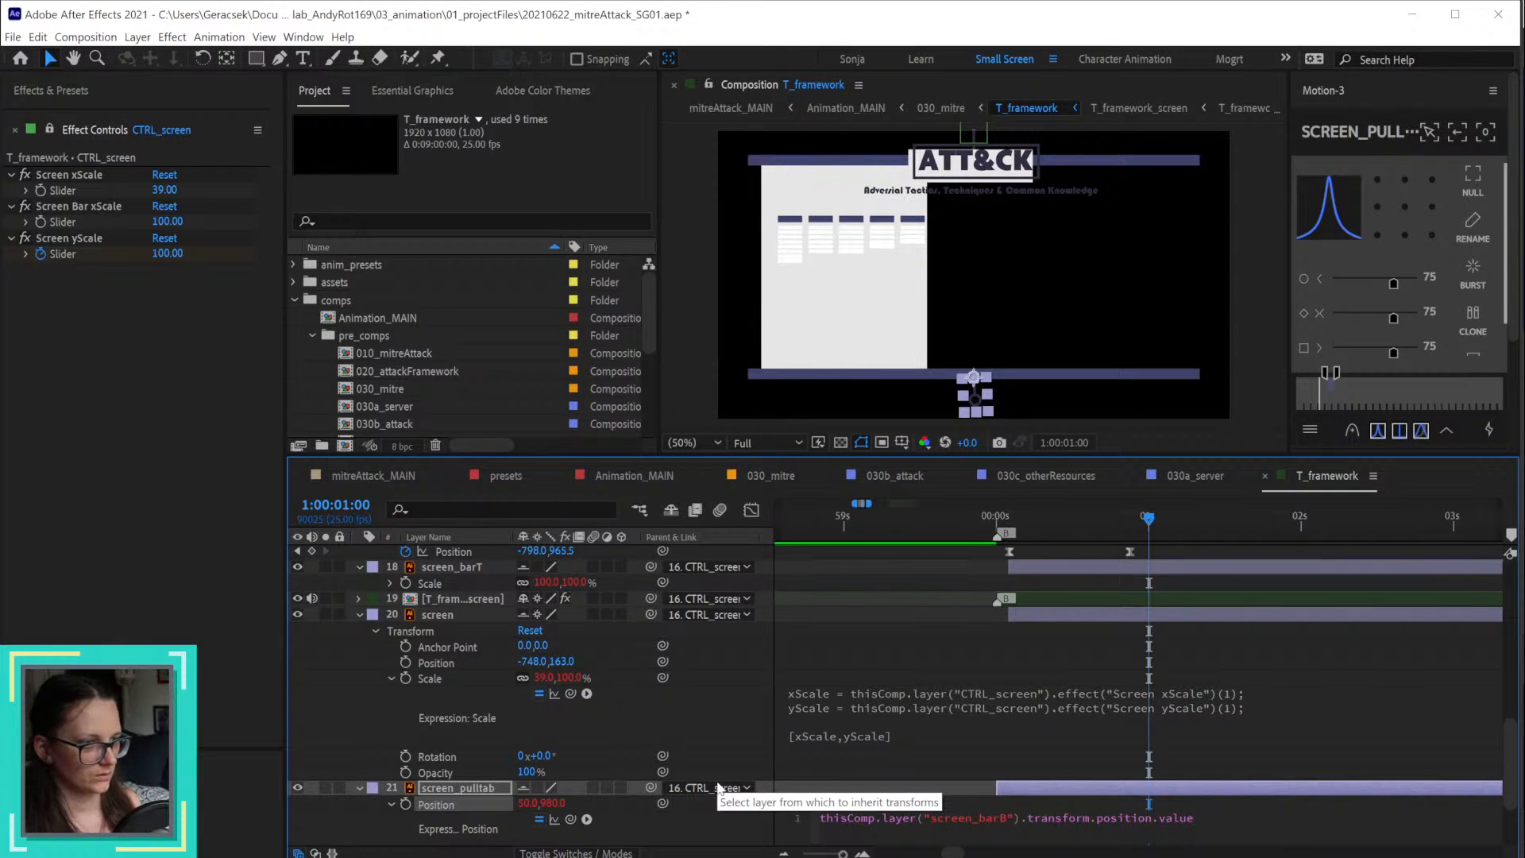
pyautogui.press('KP_Enter')
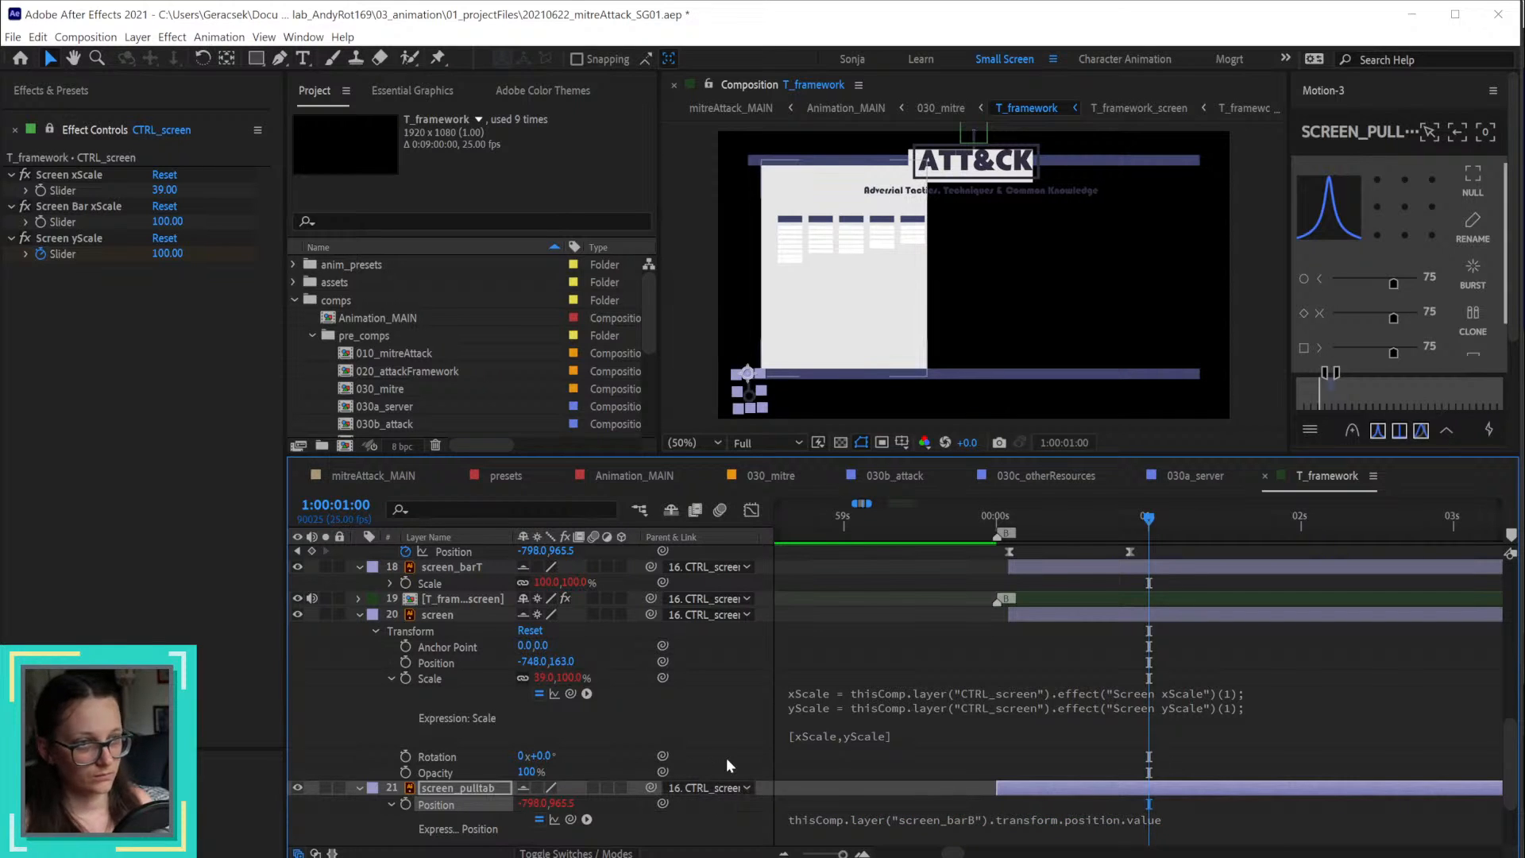
# Step: Try offsetting screen_pulltab's X position while the expression is active, and end the Position expression with a semicolon
pyautogui.click(717, 719)
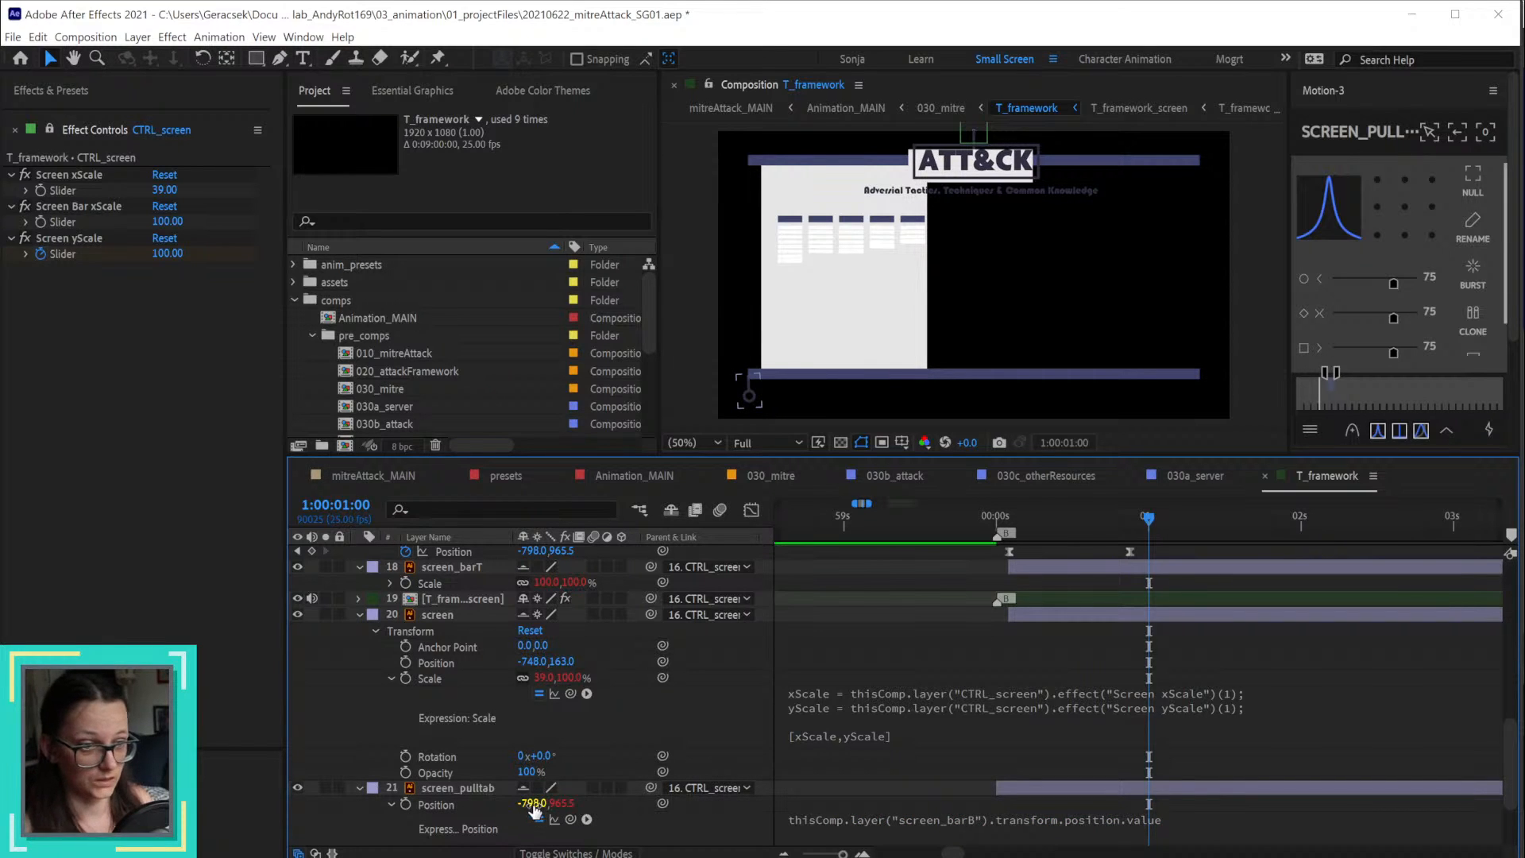
pyautogui.moveTo(535, 804); pyautogui.dragTo(499, 802)
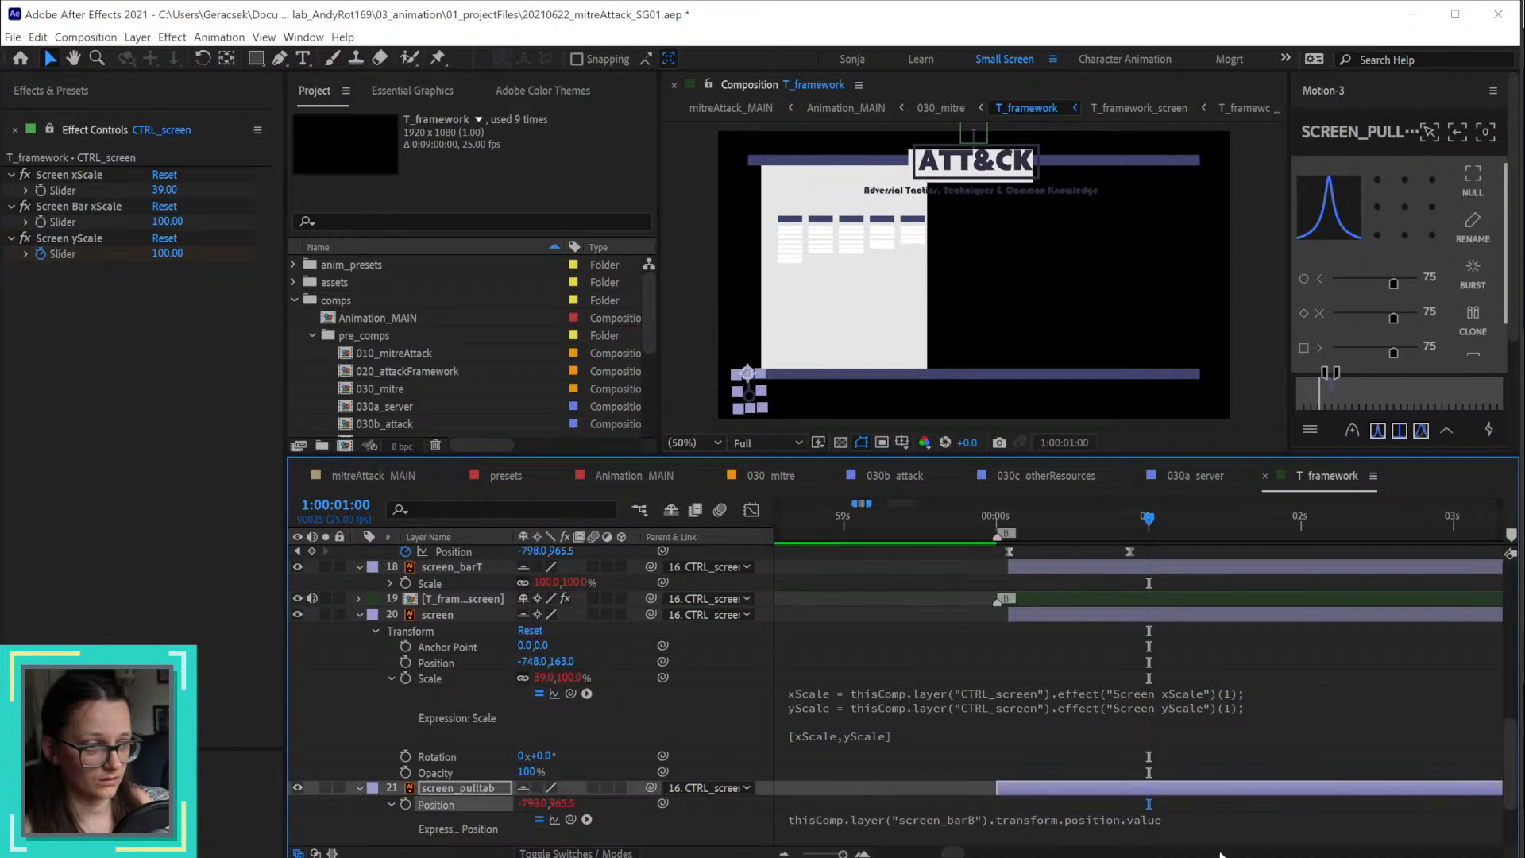
pyautogui.click(1255, 838)
pyautogui.click(1194, 818)
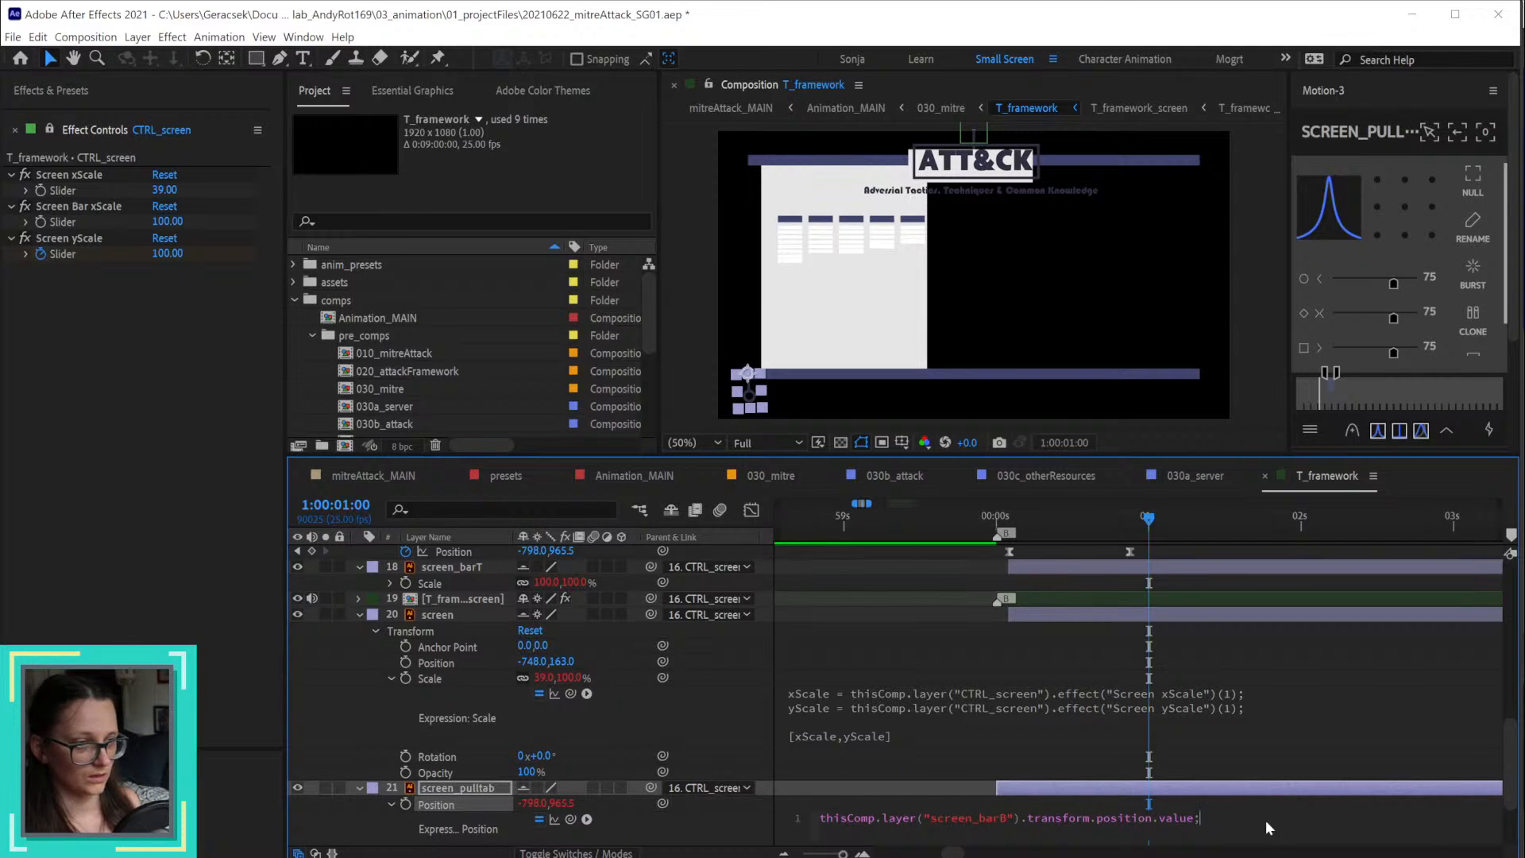
pyautogui.press('KP_Enter')
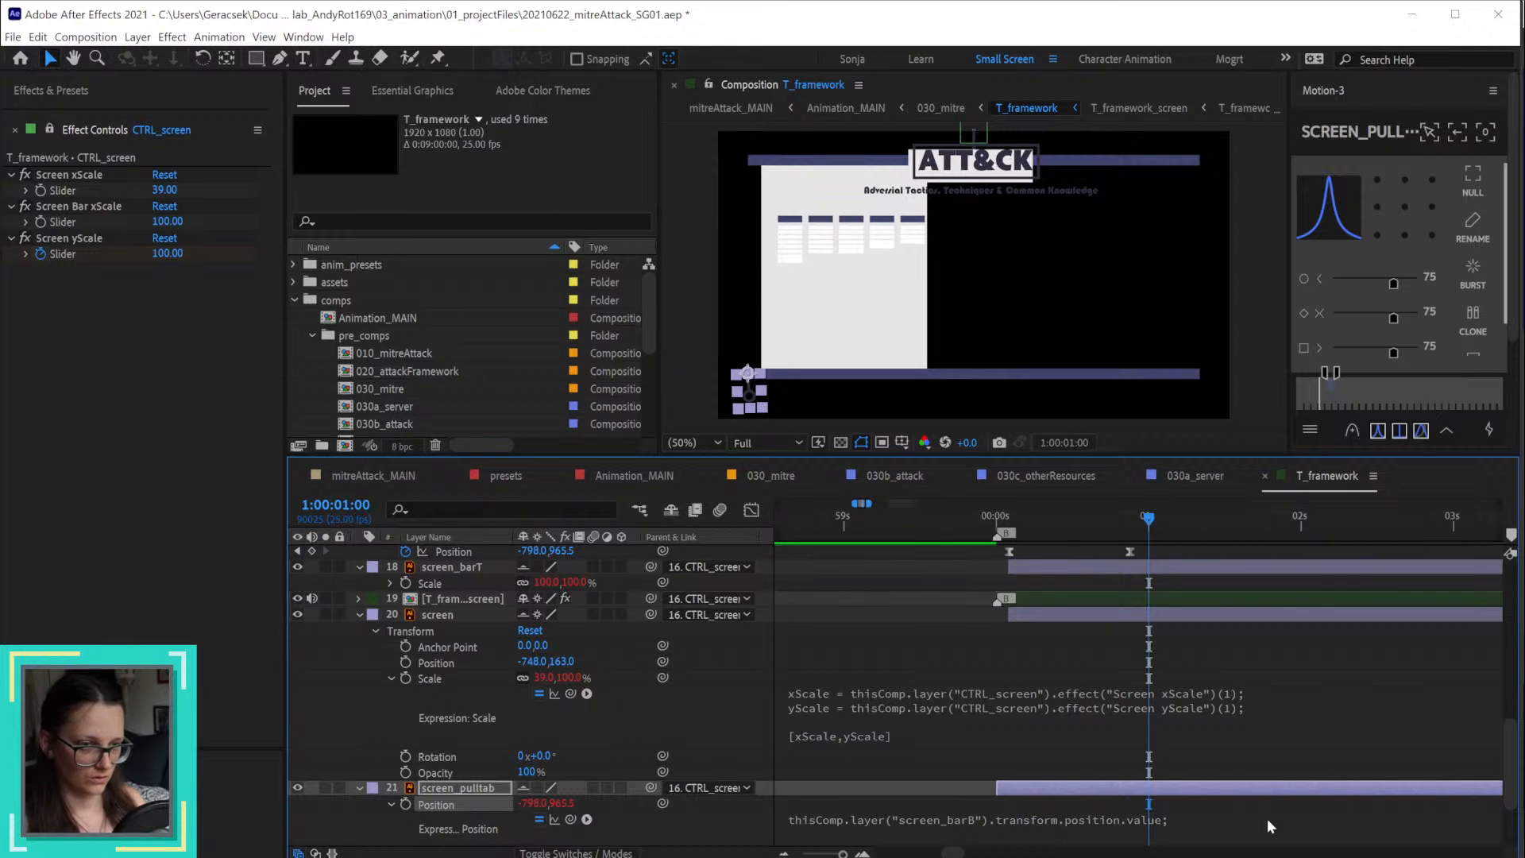
# Step: Try changing screen_pulltab's X position again, and undo the semicolon added to its Position expression
pyautogui.click(537, 804)
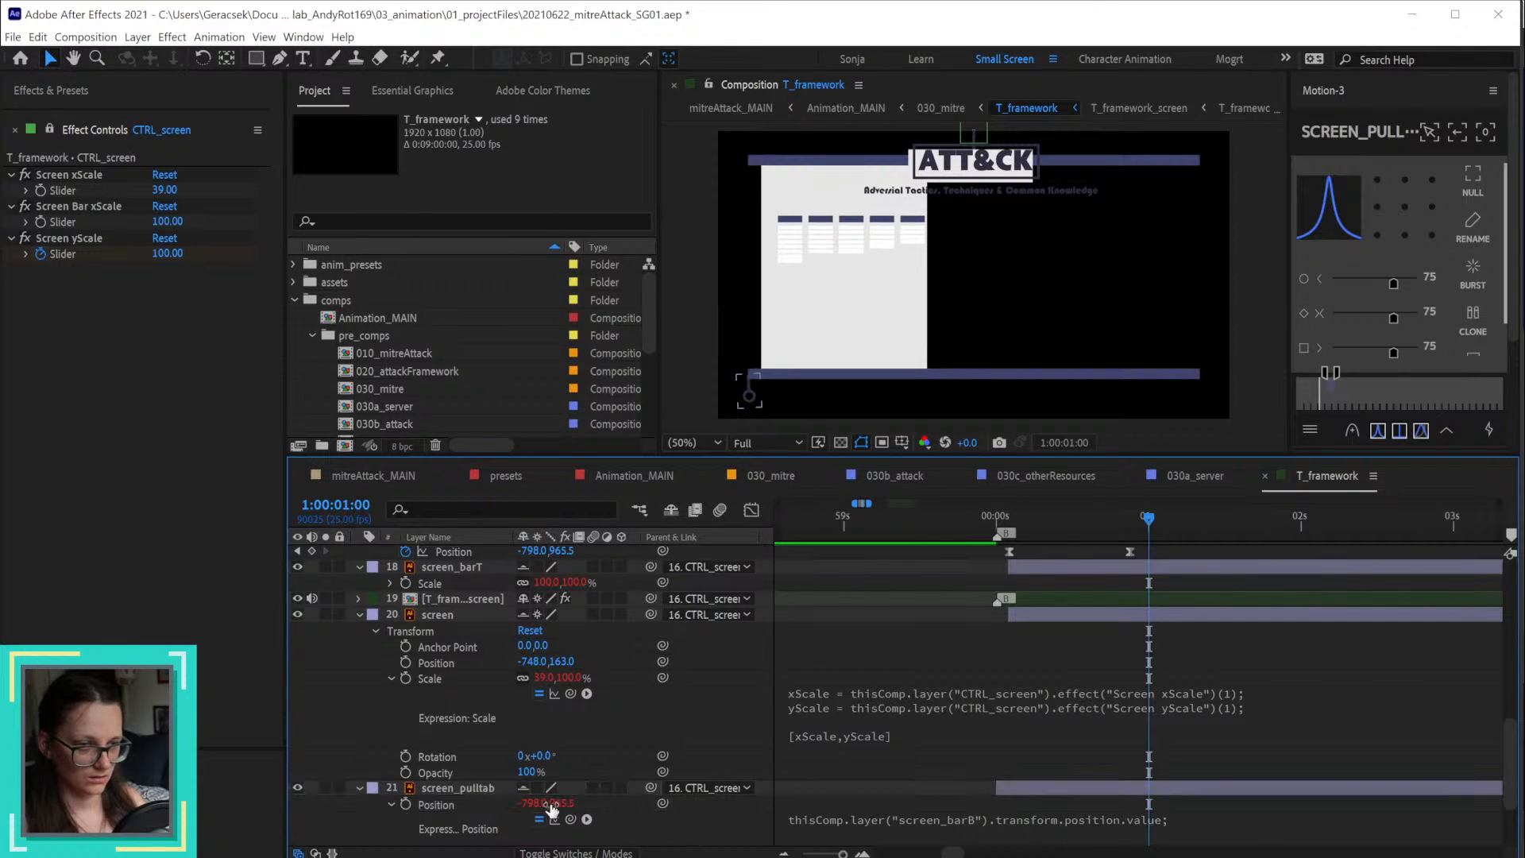
pyautogui.press('Return')
pyautogui.moveTo(773, 799); pyautogui.dragTo(678, 795)
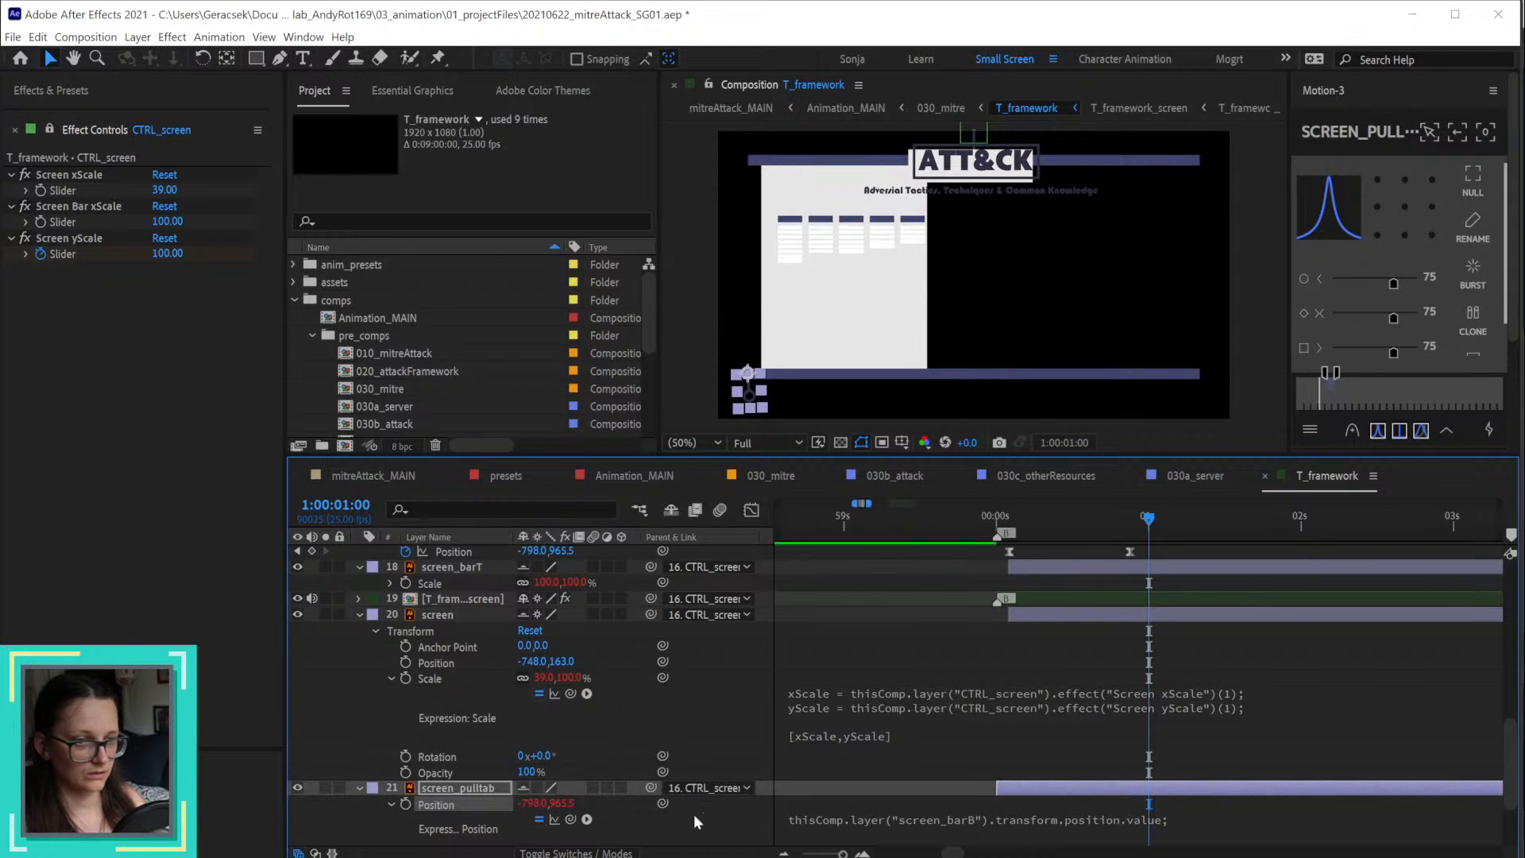
pyautogui.click(693, 813)
pyautogui.scroll(-2, 694, 814)
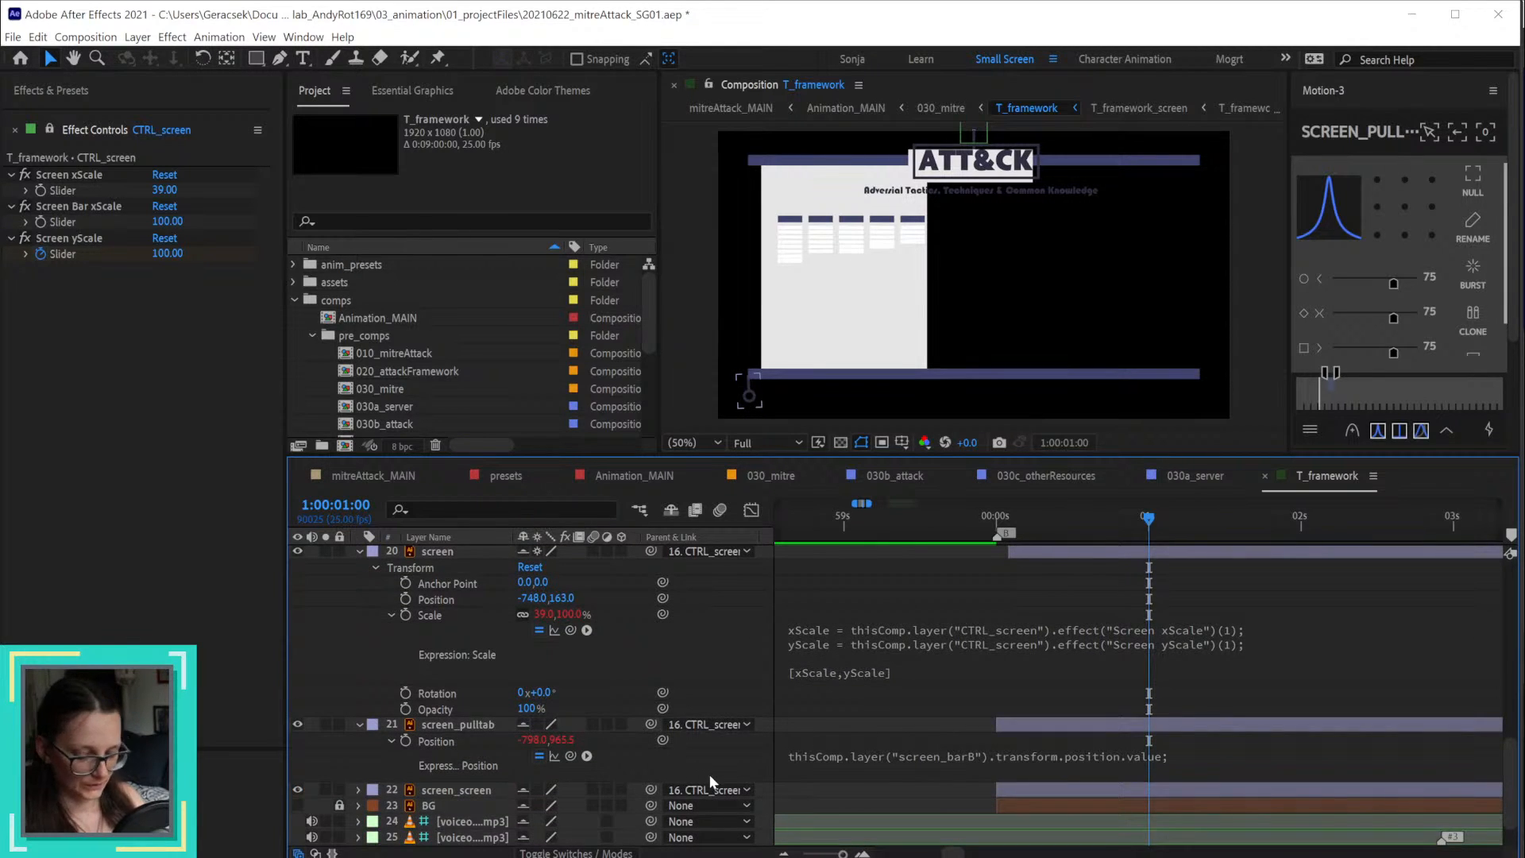
pyautogui.click(709, 774)
pyautogui.click(753, 750)
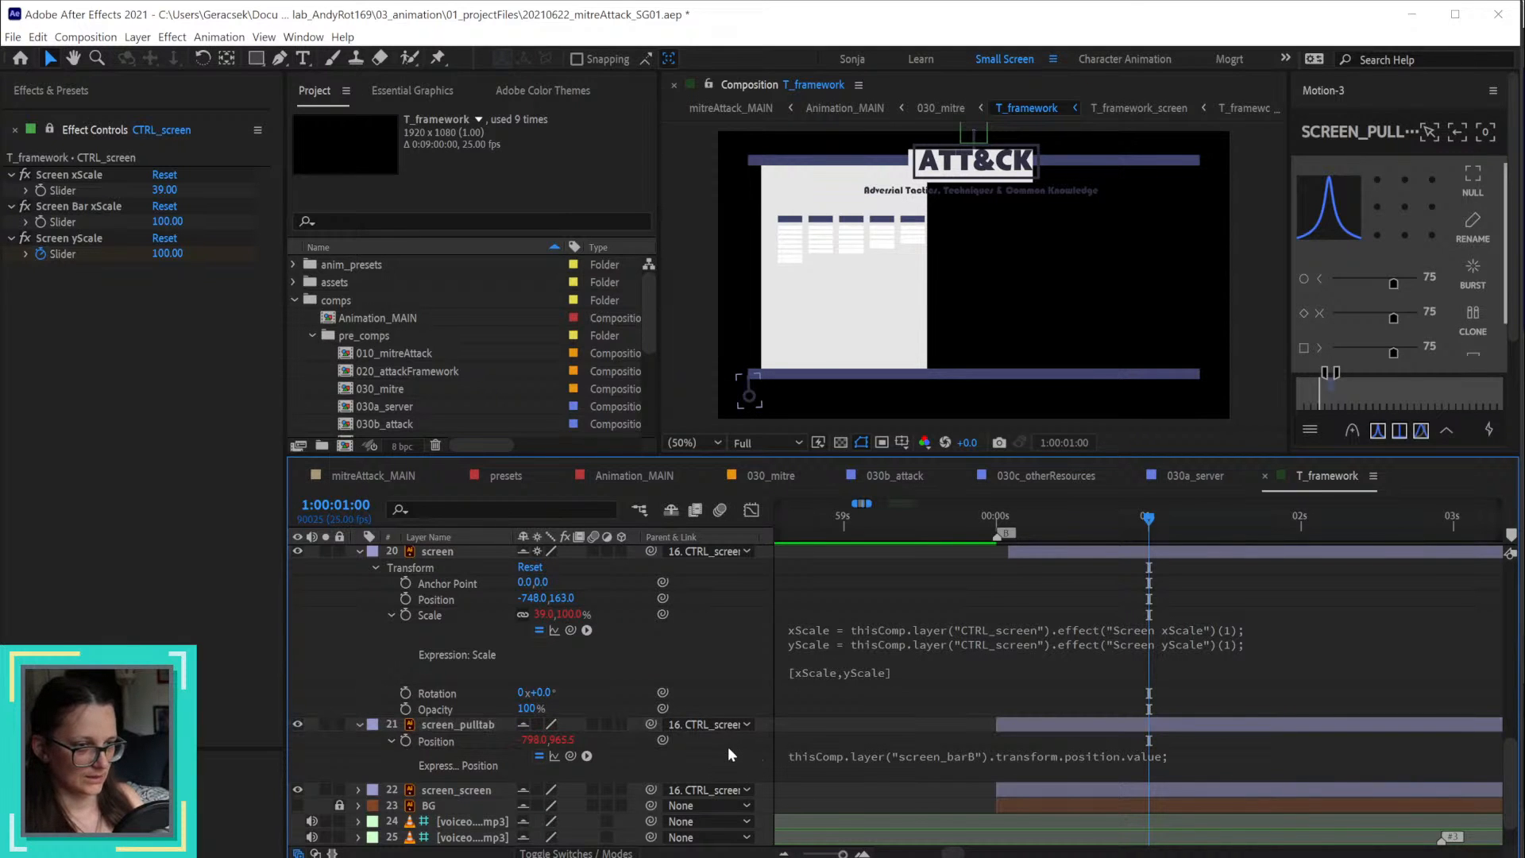
pyautogui.click(727, 749)
pyautogui.click(677, 768)
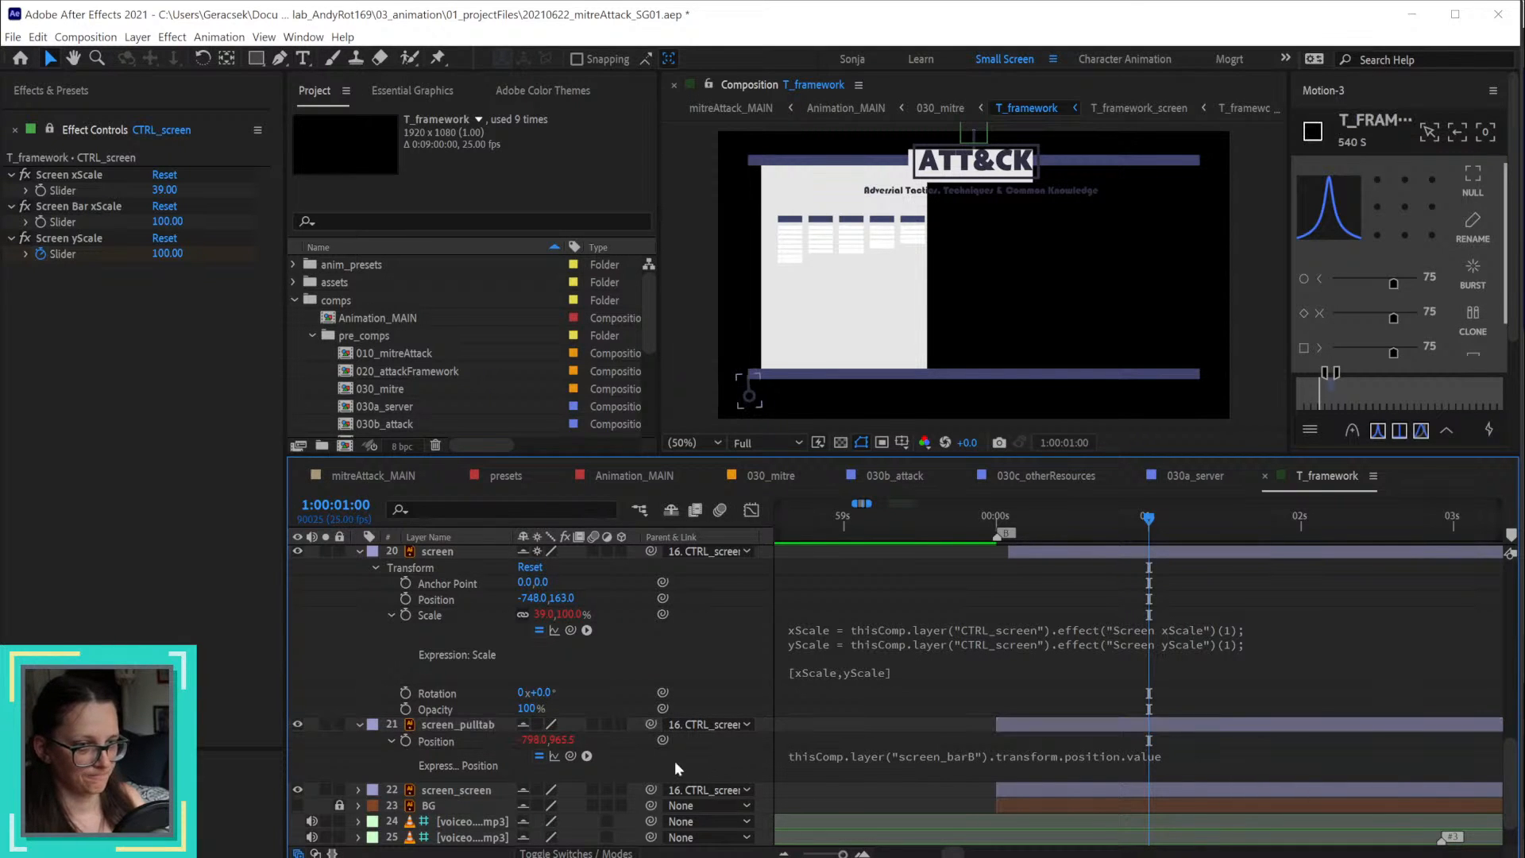
# Step: Remove the expression from screen_pulltab's Position and set its X position to 50
pyautogui.rightClick(451, 743)
pyautogui.click(412, 737)
pyautogui.keyDown('alt'); pyautogui.click(404, 738); pyautogui.keyUp('alt')
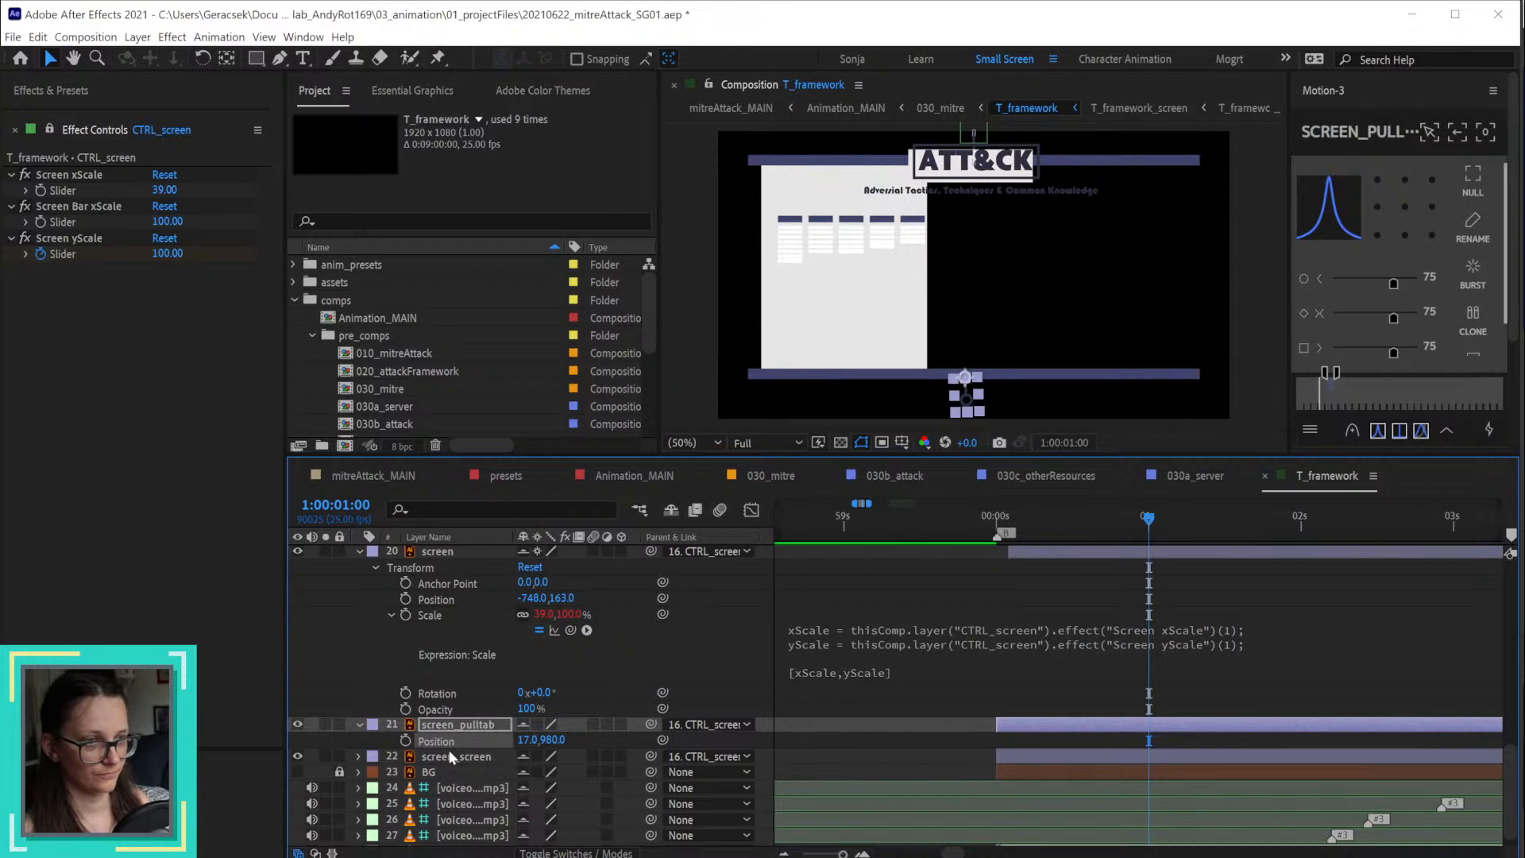
pyautogui.click(529, 740)
pyautogui.write('50')
pyautogui.press('Return')
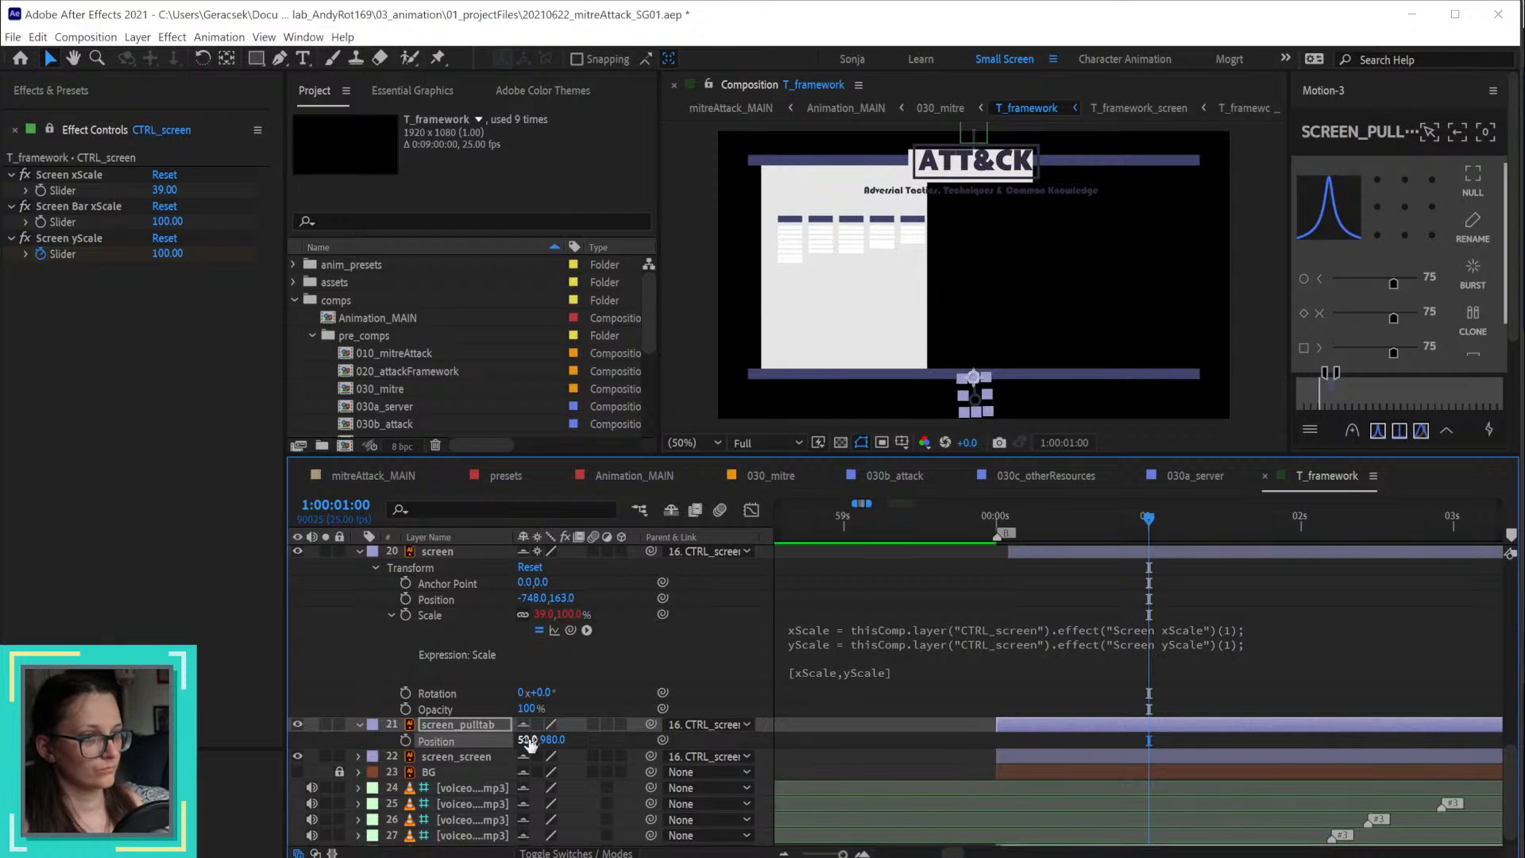
# Step: Separate screen_pulltab's Position into individual X and Y dimensions
pyautogui.scroll(2, 671, 699)
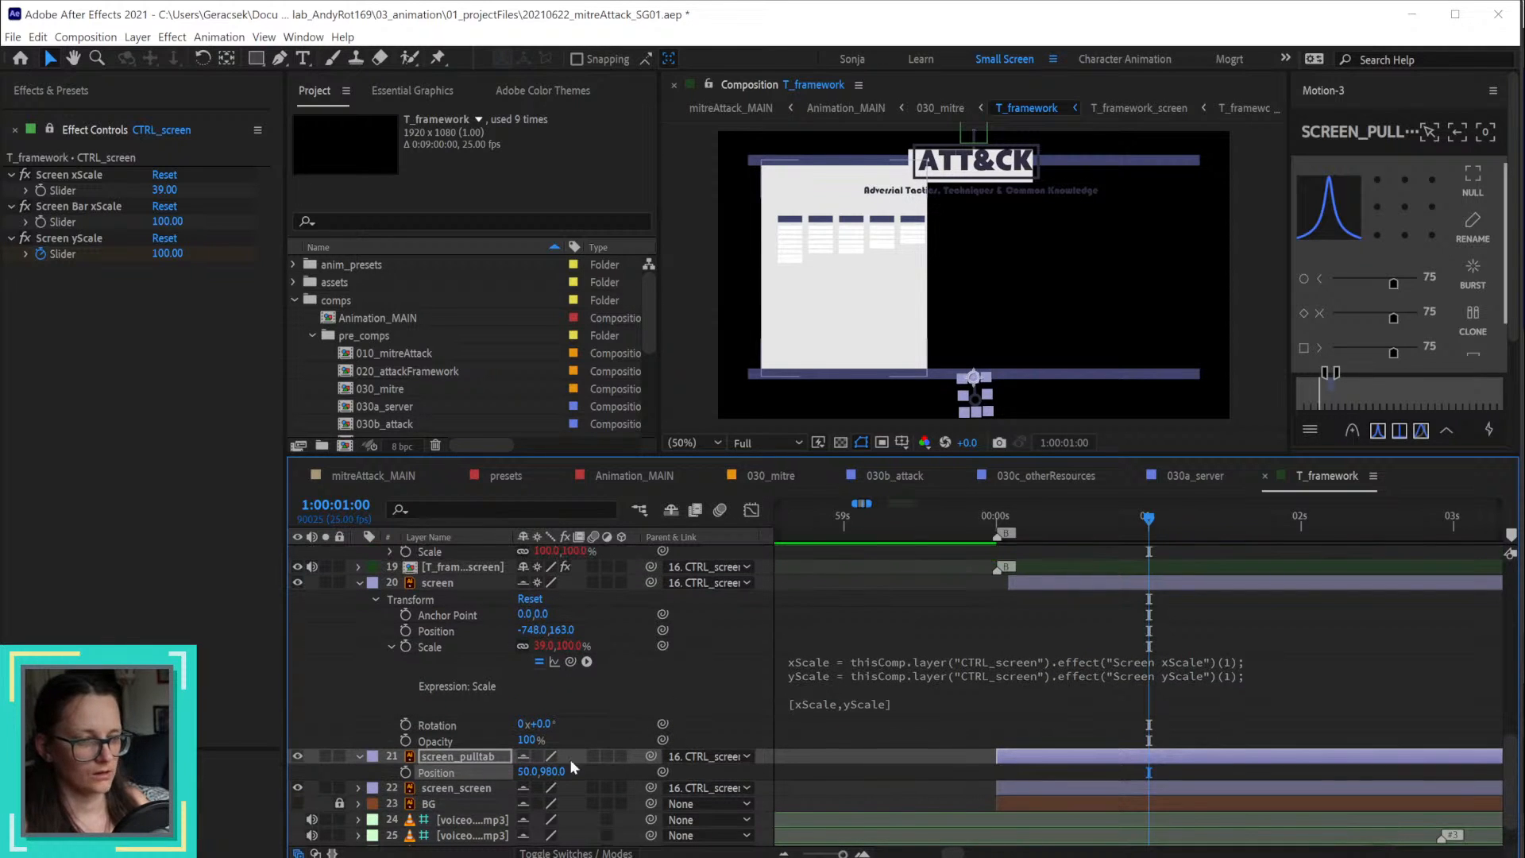
pyautogui.rightClick(428, 773)
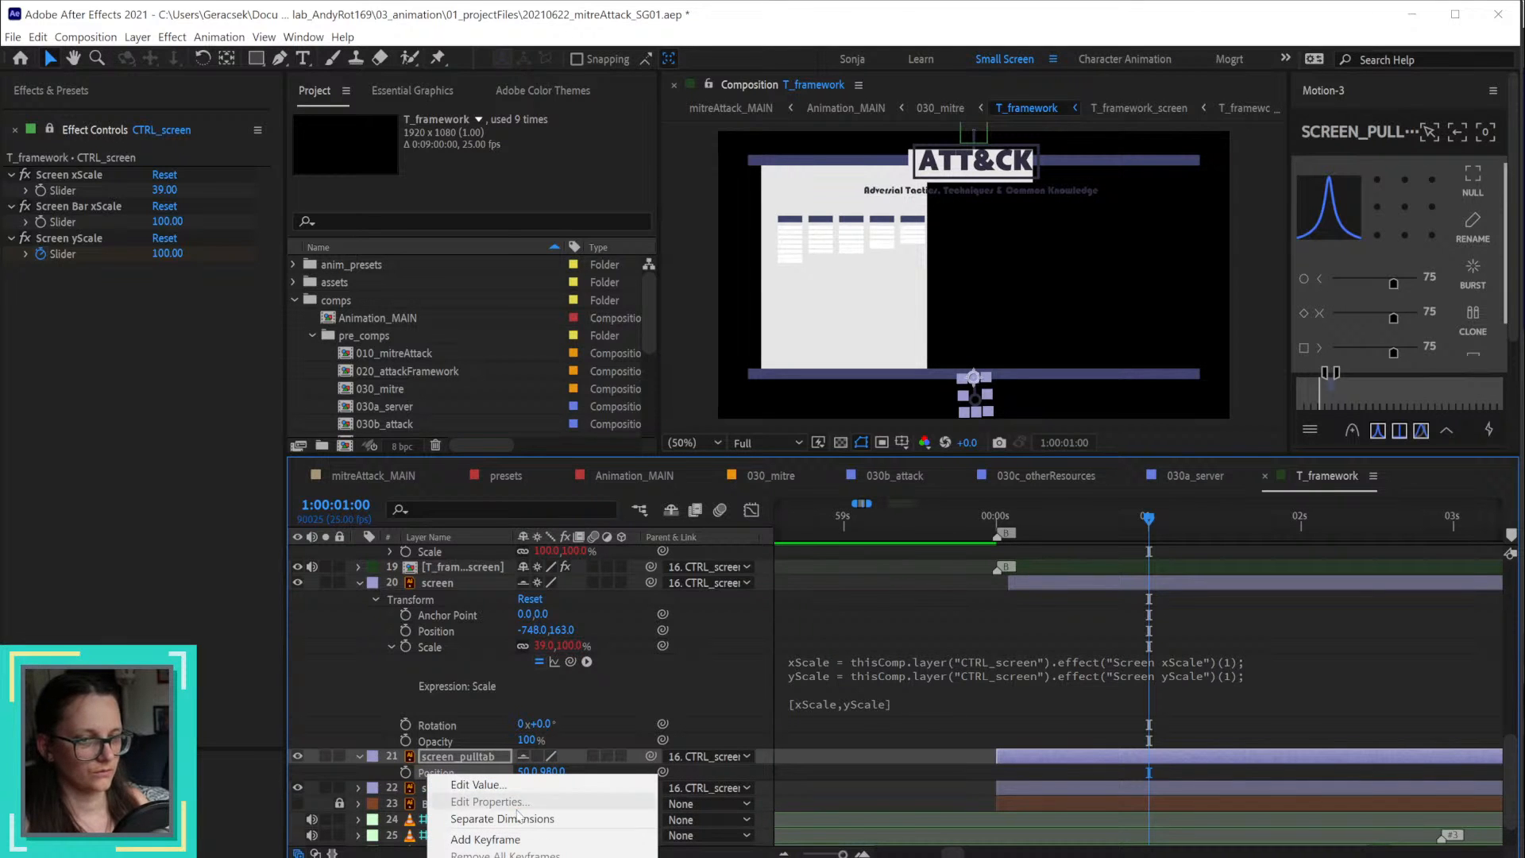
pyautogui.click(543, 819)
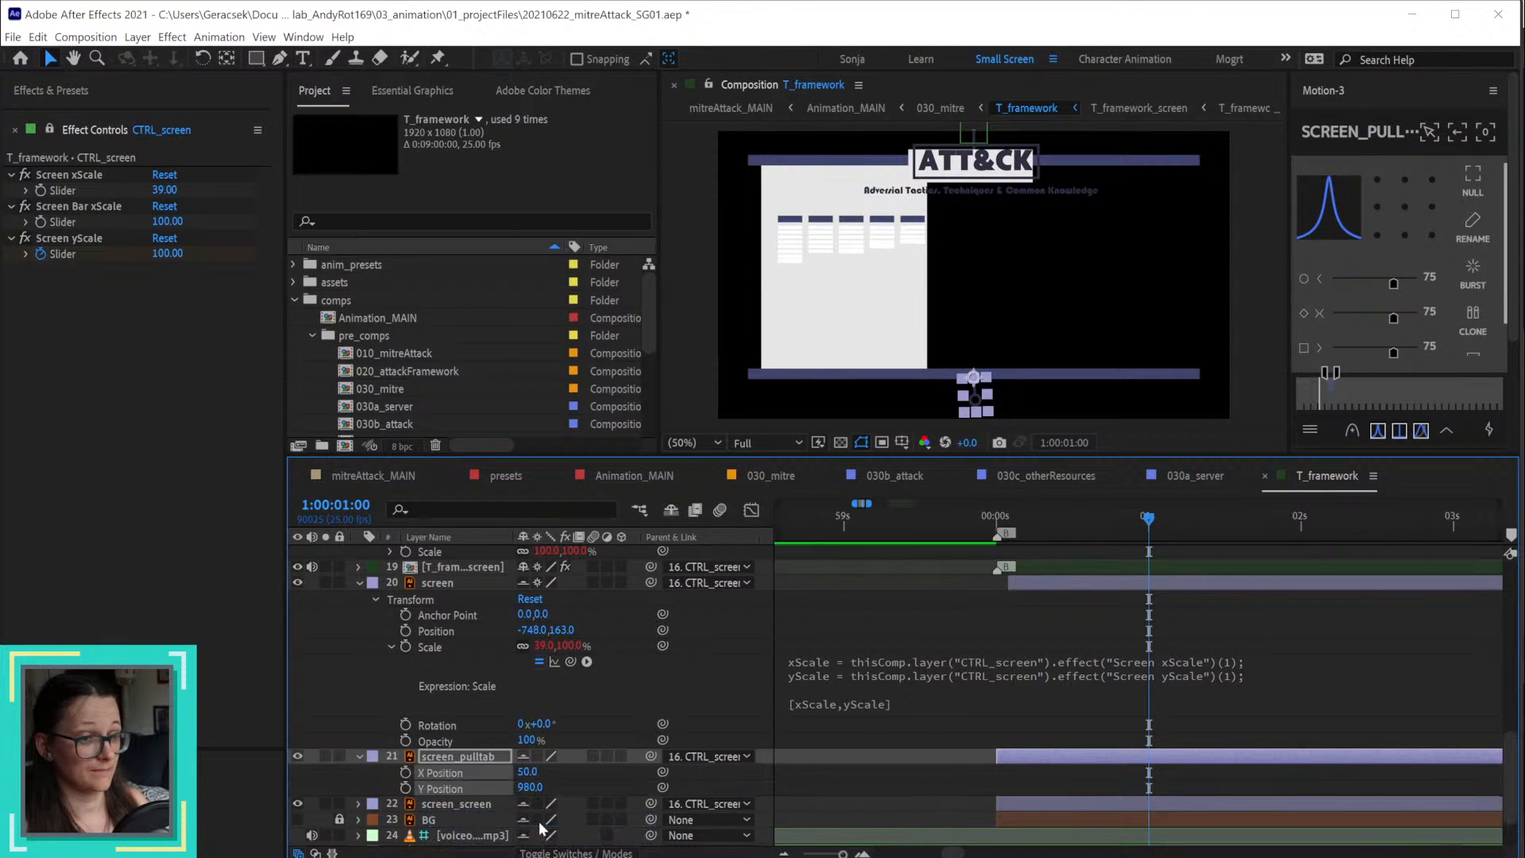
pyautogui.click(617, 777)
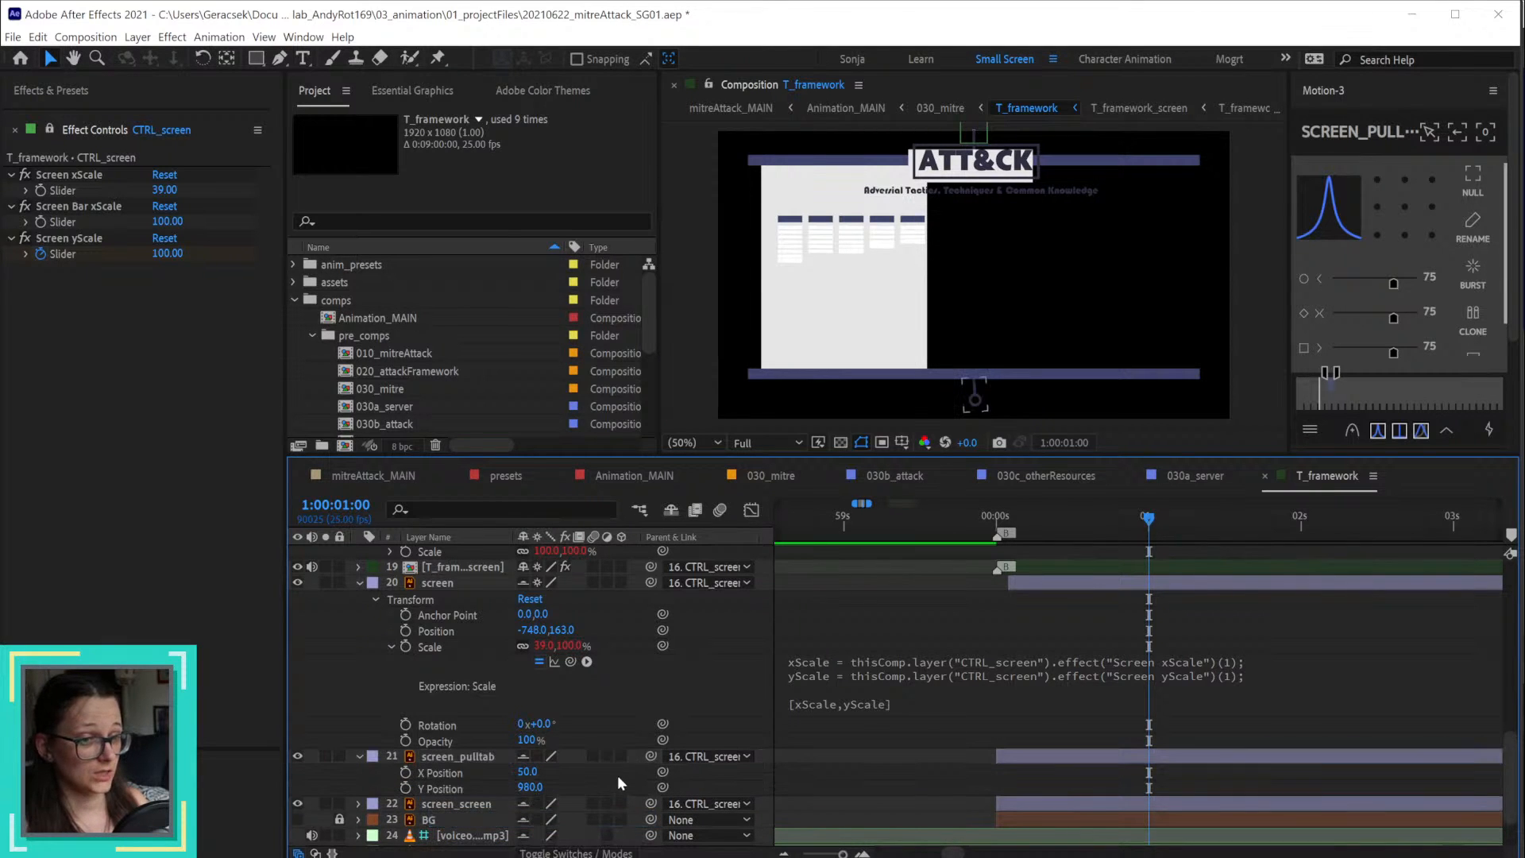
# Step: Add an expression to screen_pulltab's Y Position linking it to screen_barB's transform.position[1], ending it with .value;
pyautogui.keyDown('alt'); pyautogui.click(405, 789); pyautogui.keyUp('alt')
pyautogui.moveTo(570, 803); pyautogui.dragTo(566, 596)
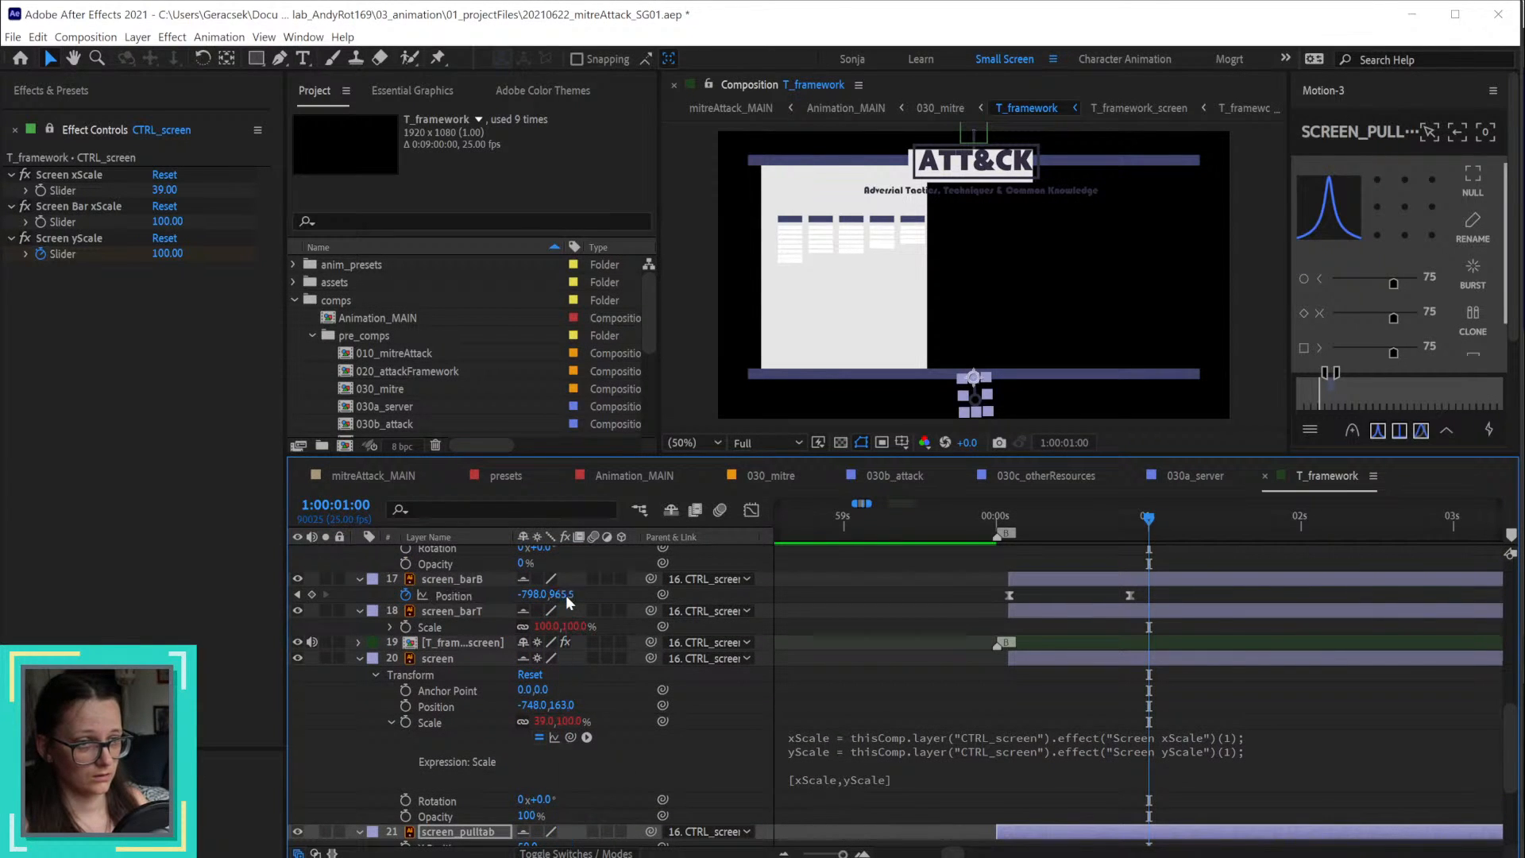
pyautogui.write('.v')
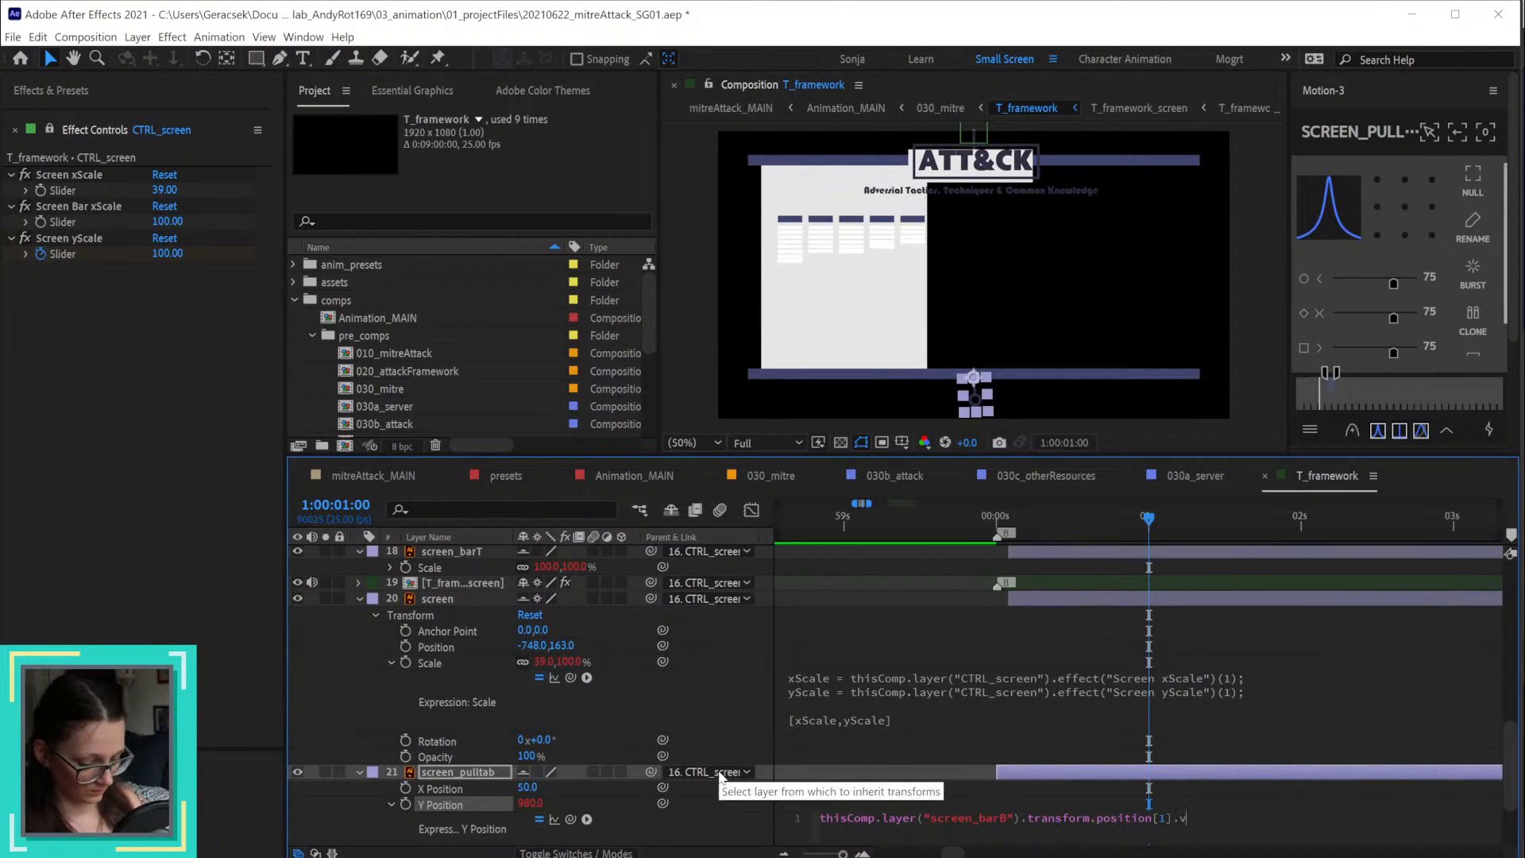
pyautogui.write('alue;')
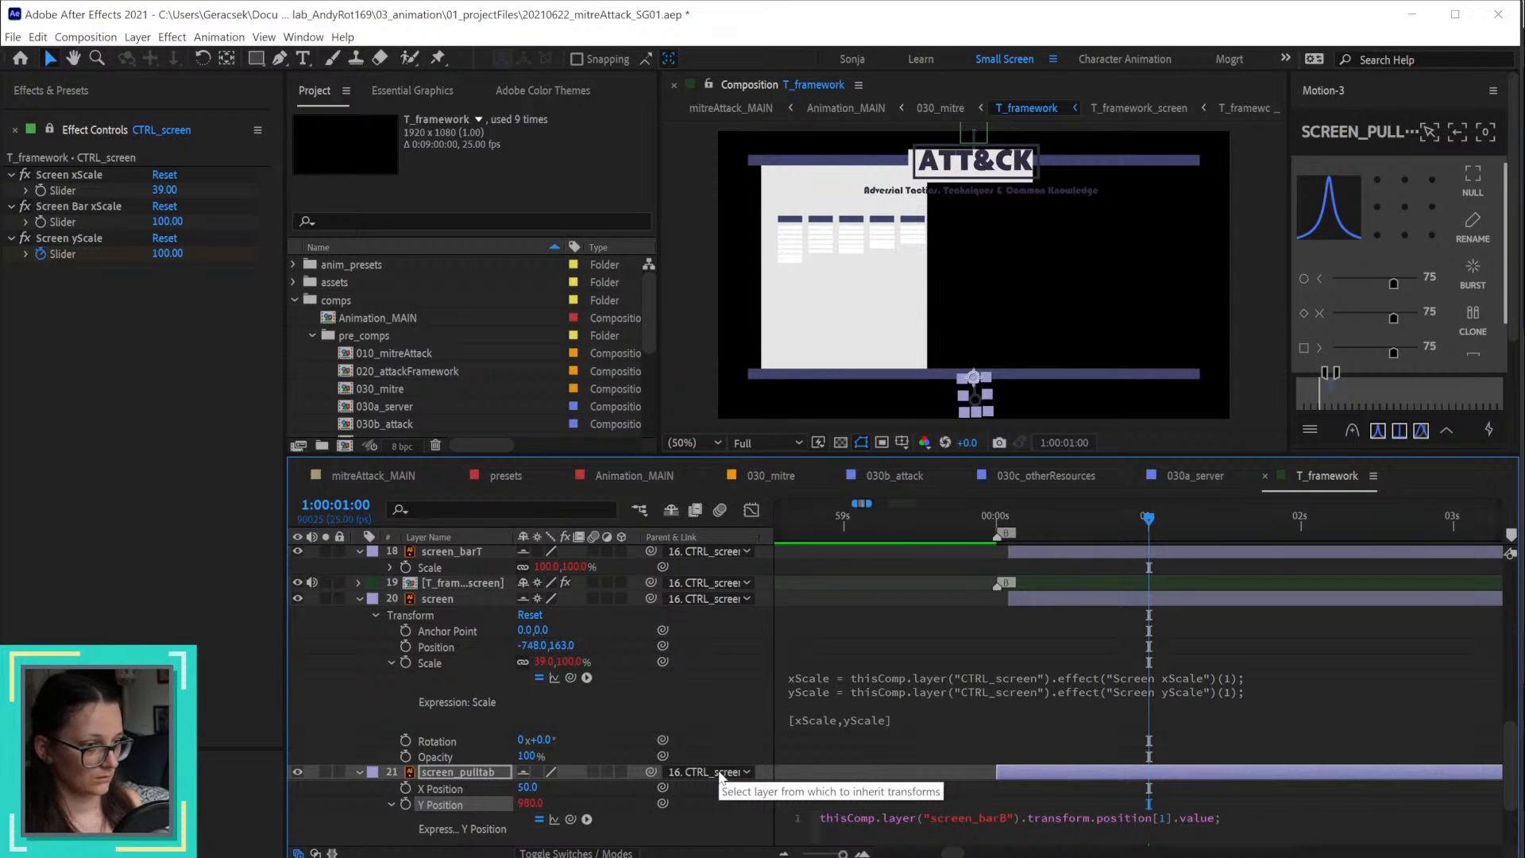
pyautogui.press('KP_Enter')
pyautogui.click(713, 818)
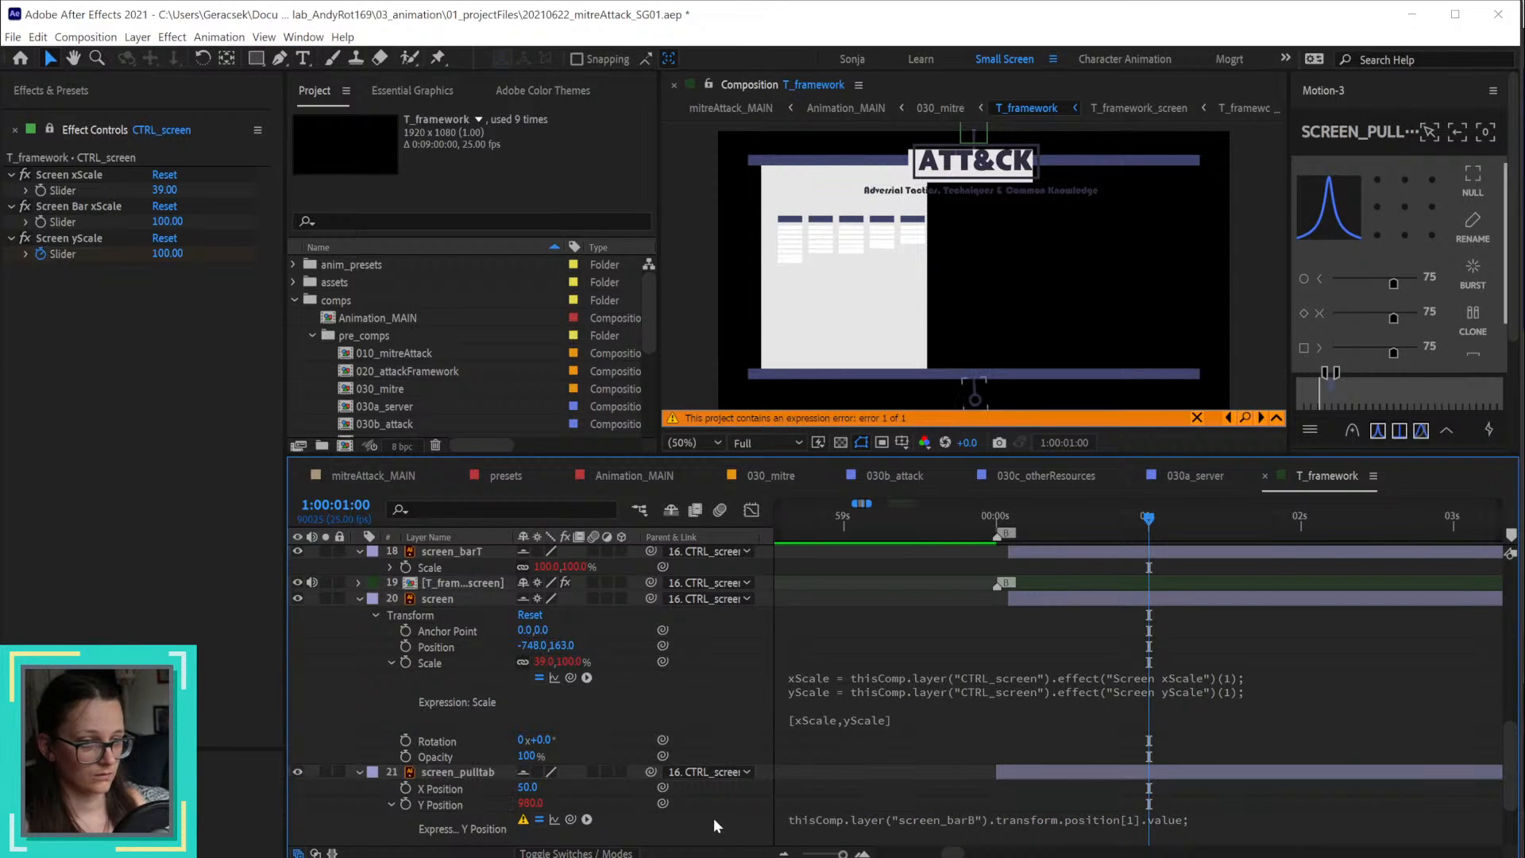
# Step: Try indexing the value in screen_pulltab's Y Position expression as position[1].value[1]
pyautogui.click(1132, 817)
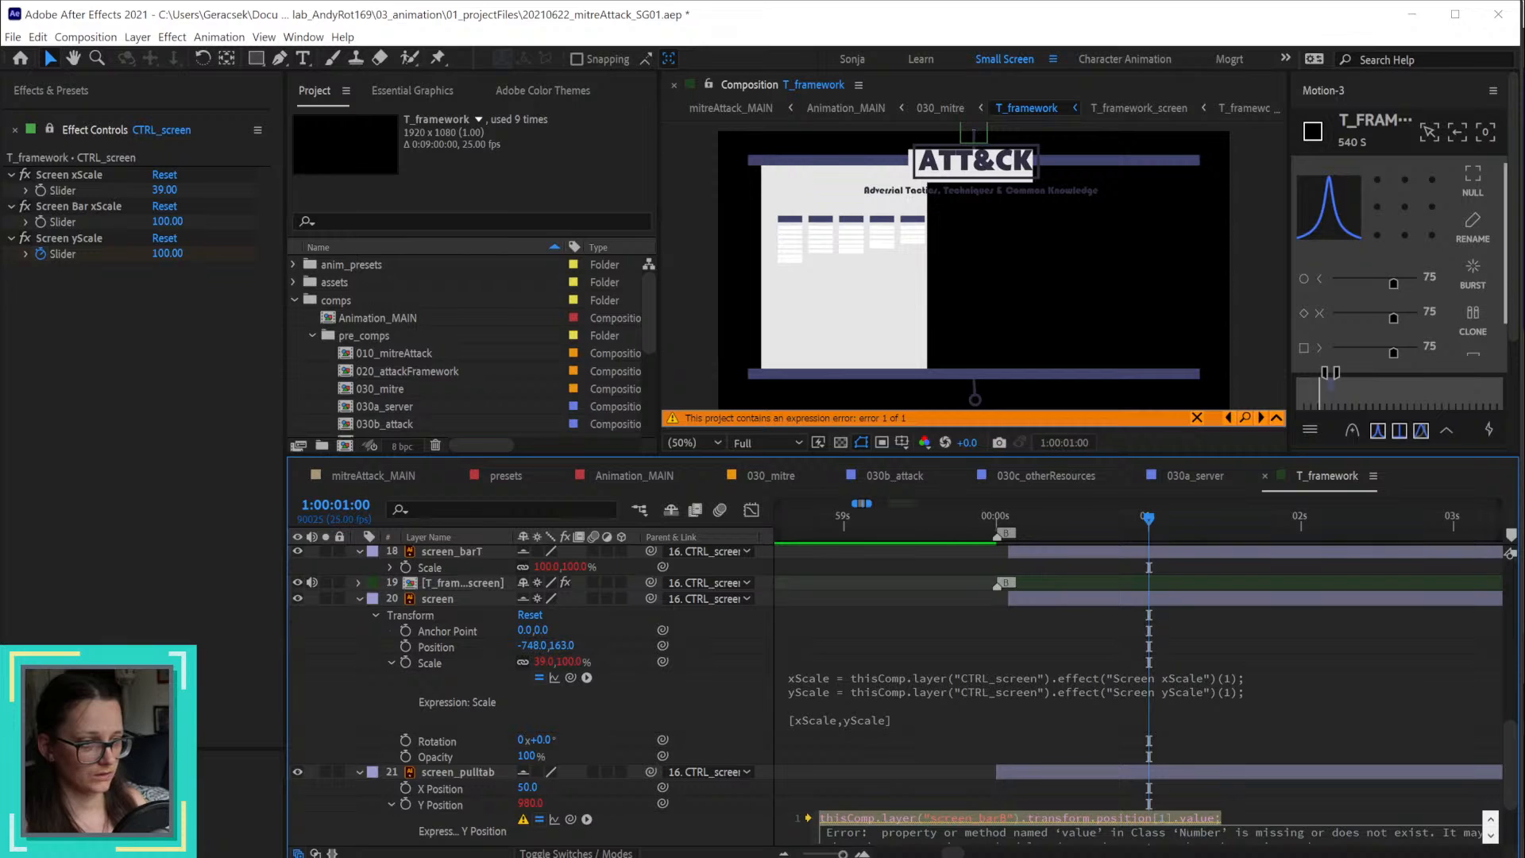
pyautogui.click(1221, 820)
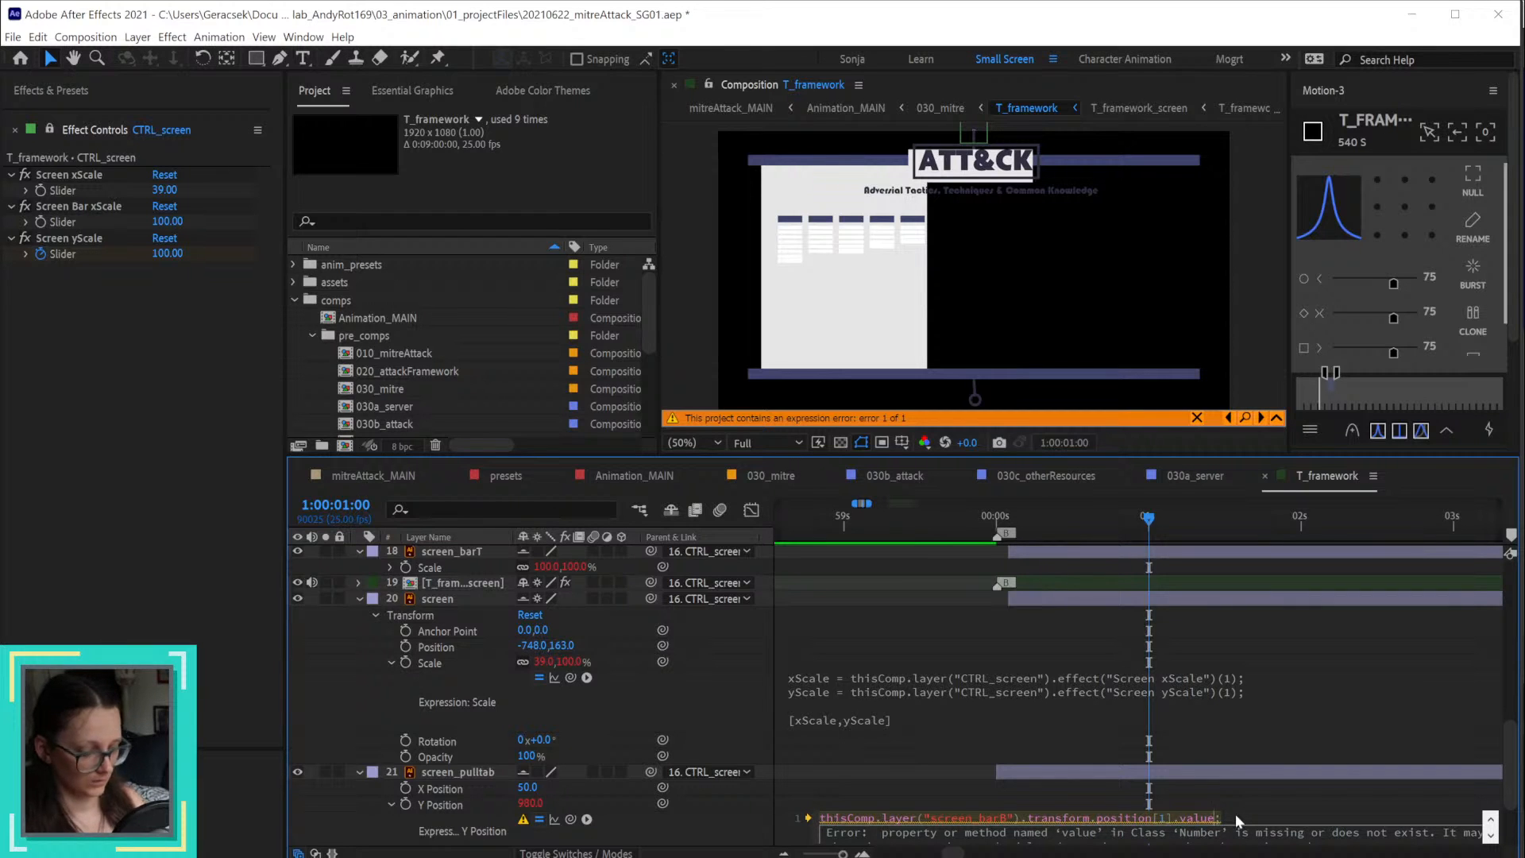
pyautogui.write('1')
pyautogui.press('KP_Enter')
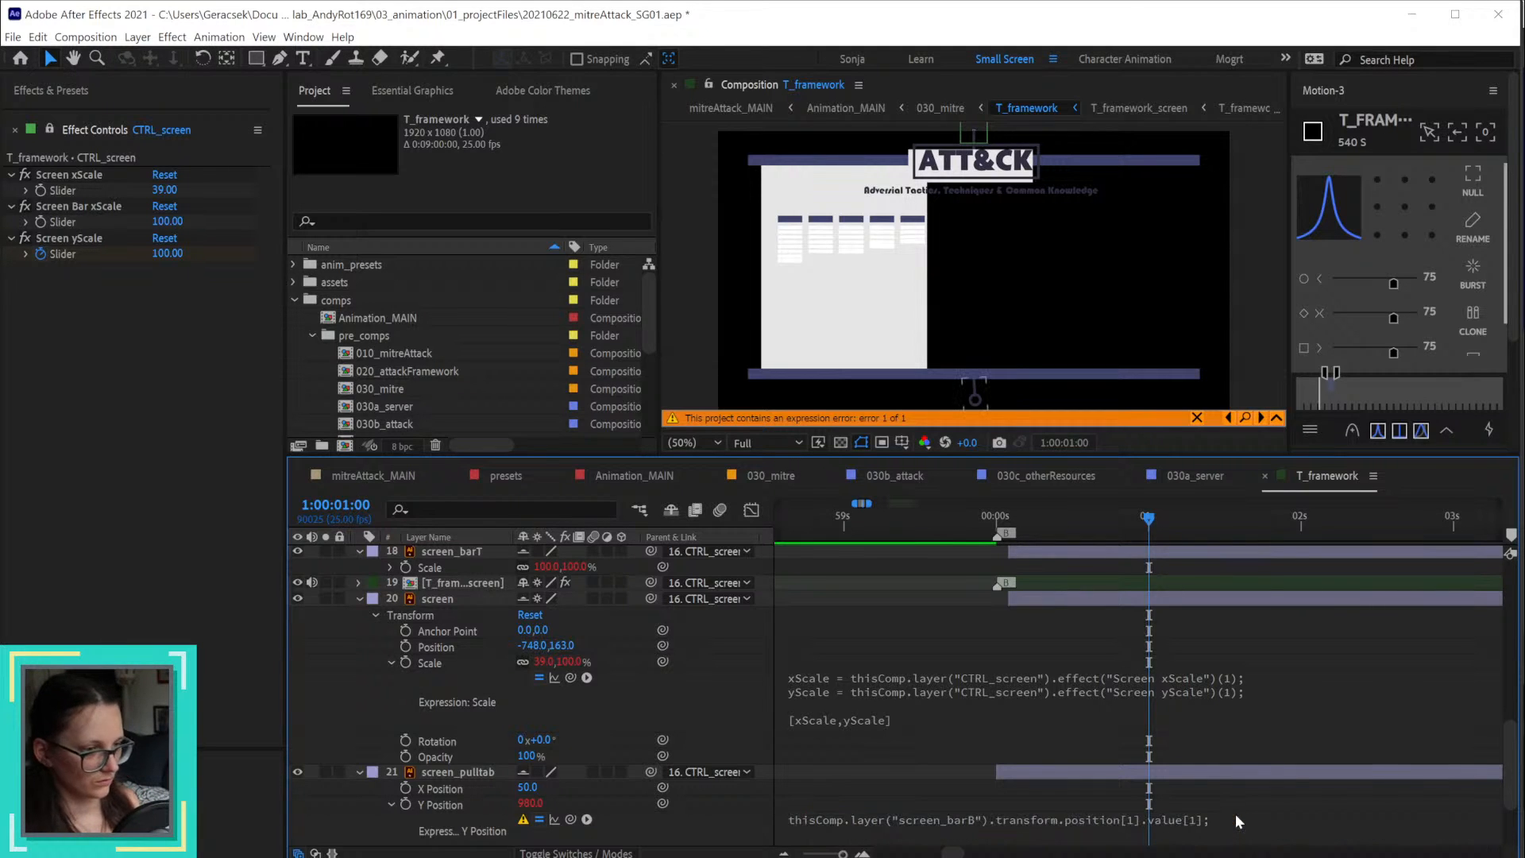
# Step: Remove the semicolon from the end of screen_pulltab's Y Position expression
pyautogui.click(1205, 823)
pyautogui.click(1220, 819)
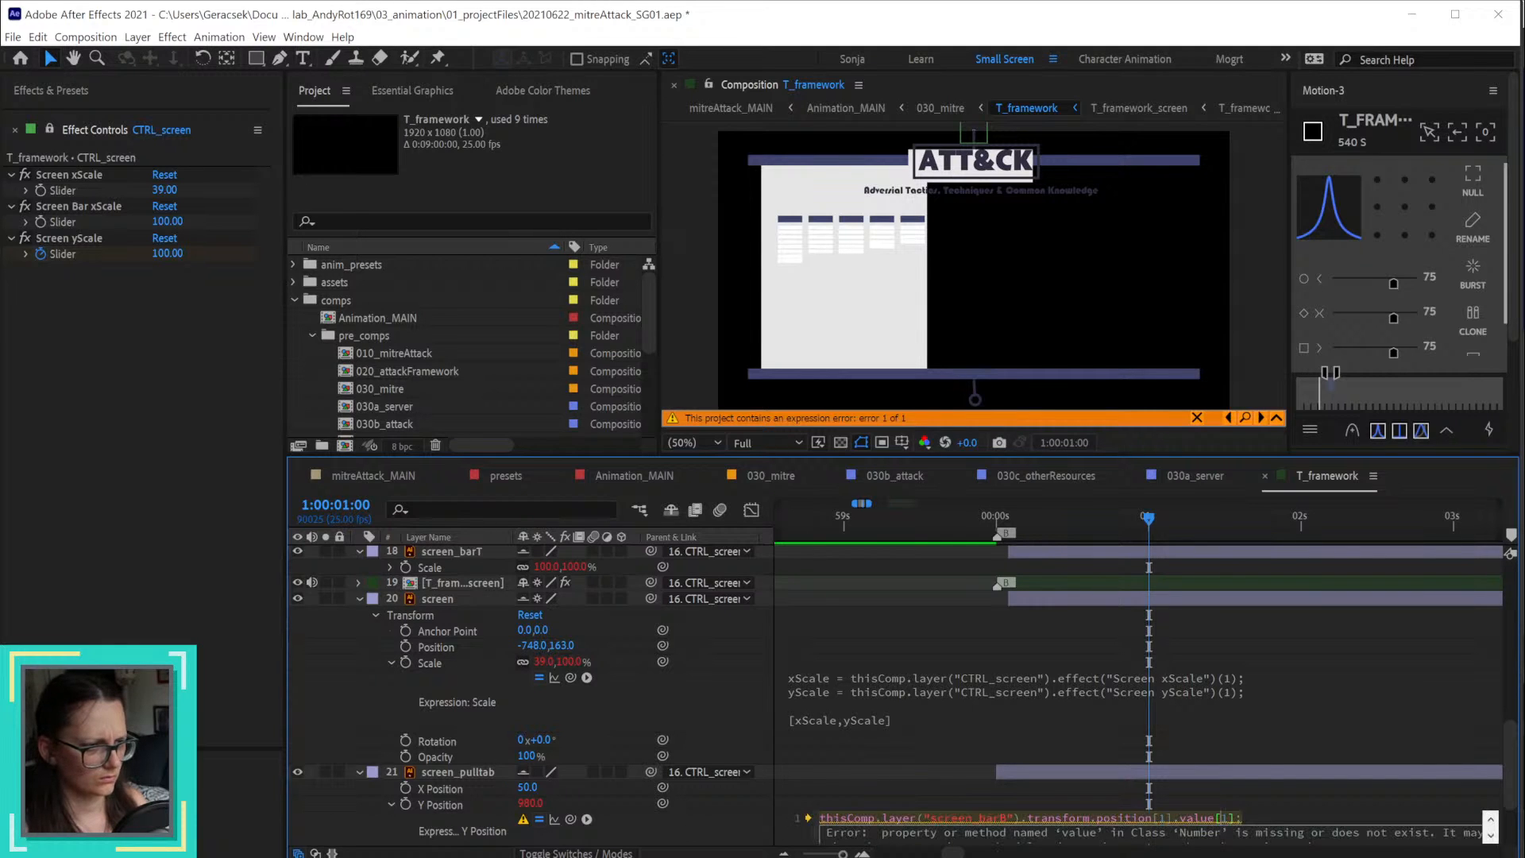
pyautogui.scroll(-2, 1290, 791)
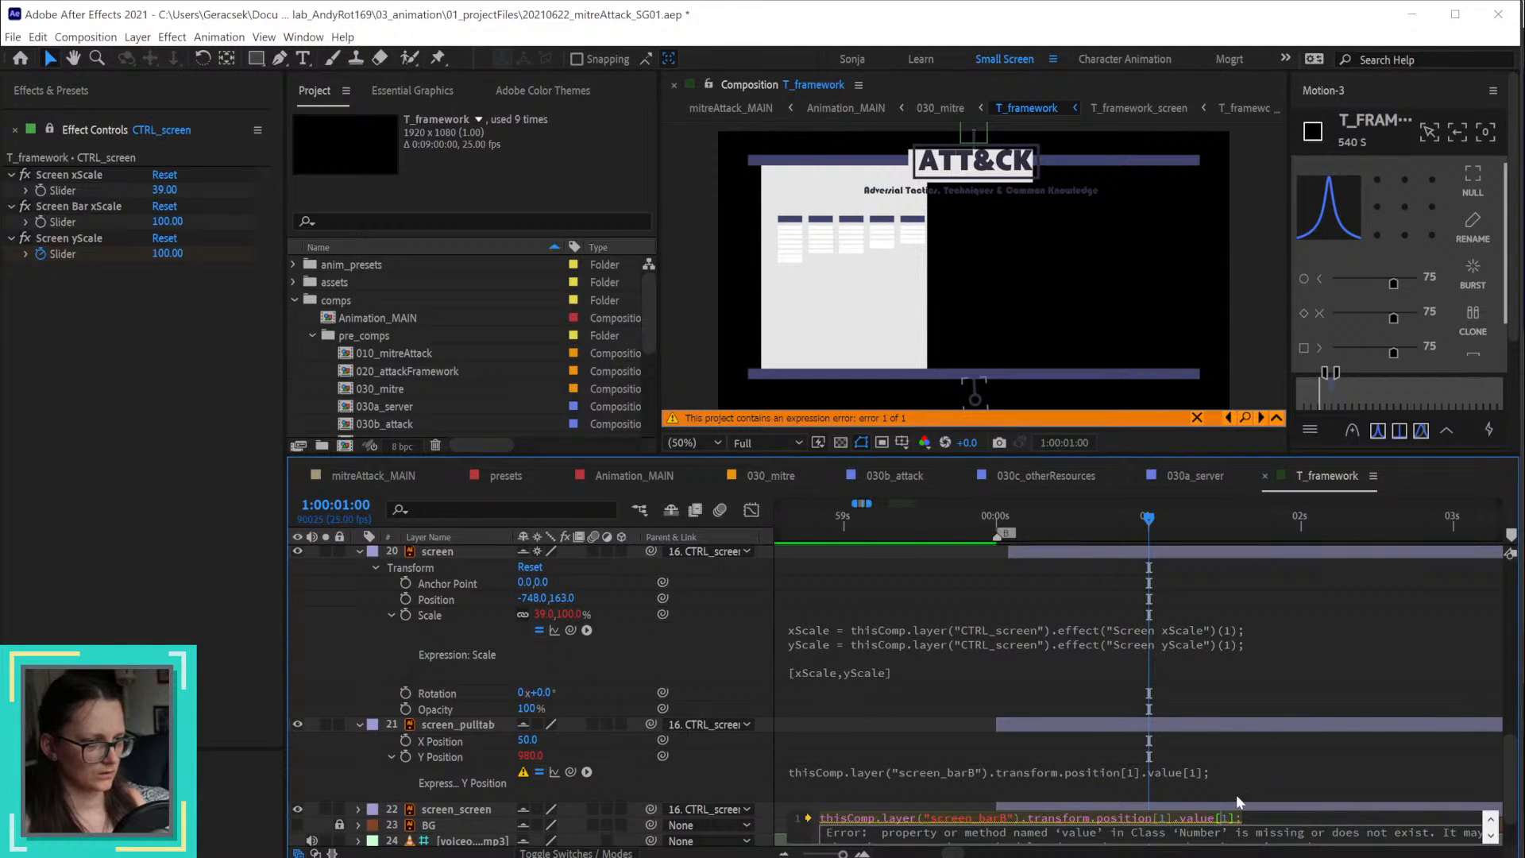
pyautogui.click(1280, 805)
pyautogui.scroll(-2, 645, 759)
pyautogui.click(993, 704)
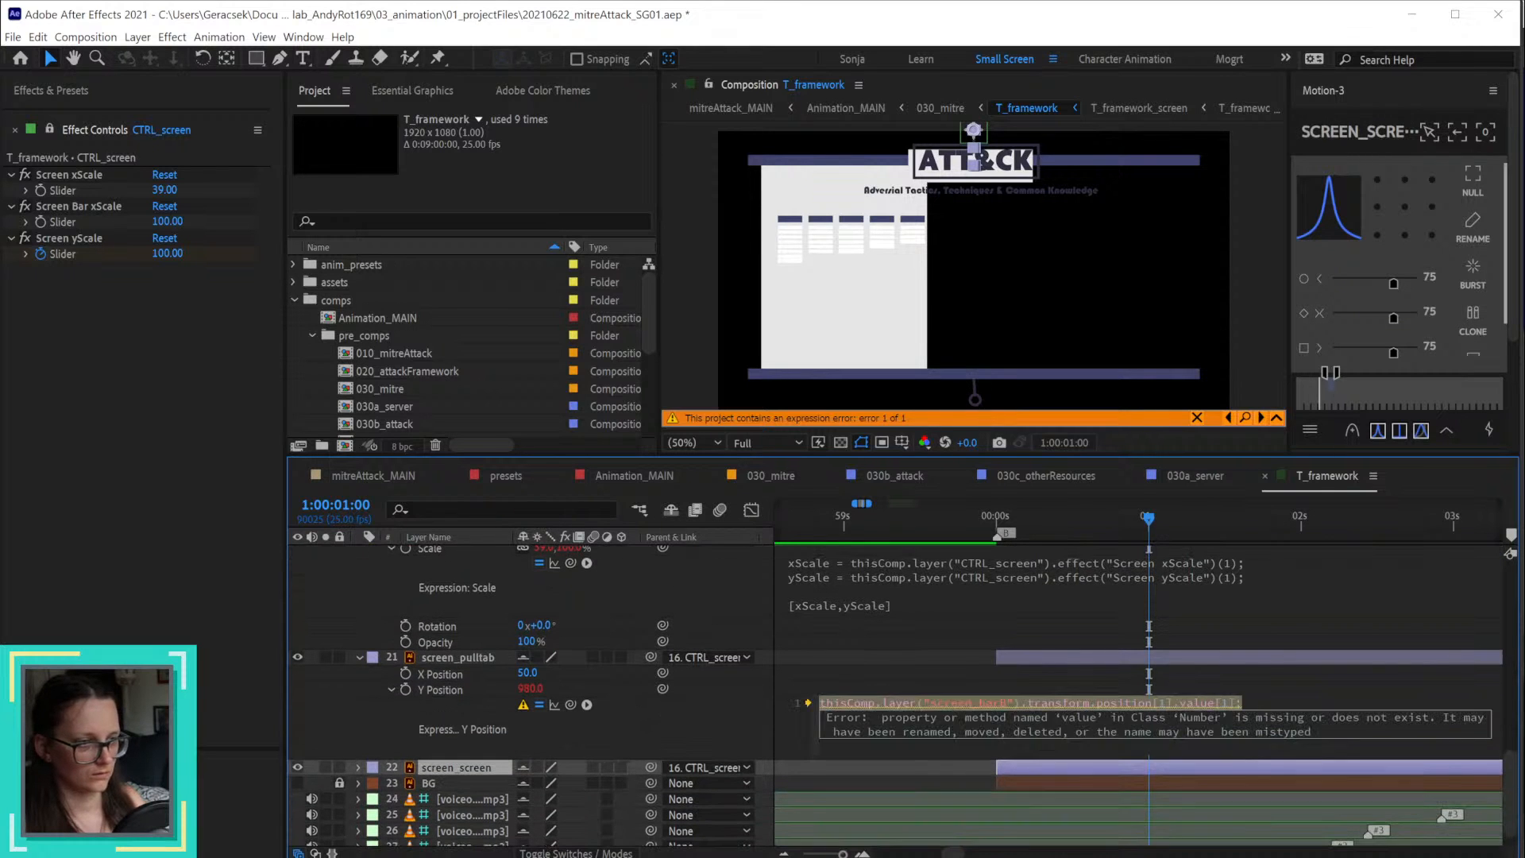
pyautogui.press('BackSpace')
pyautogui.press('Return')
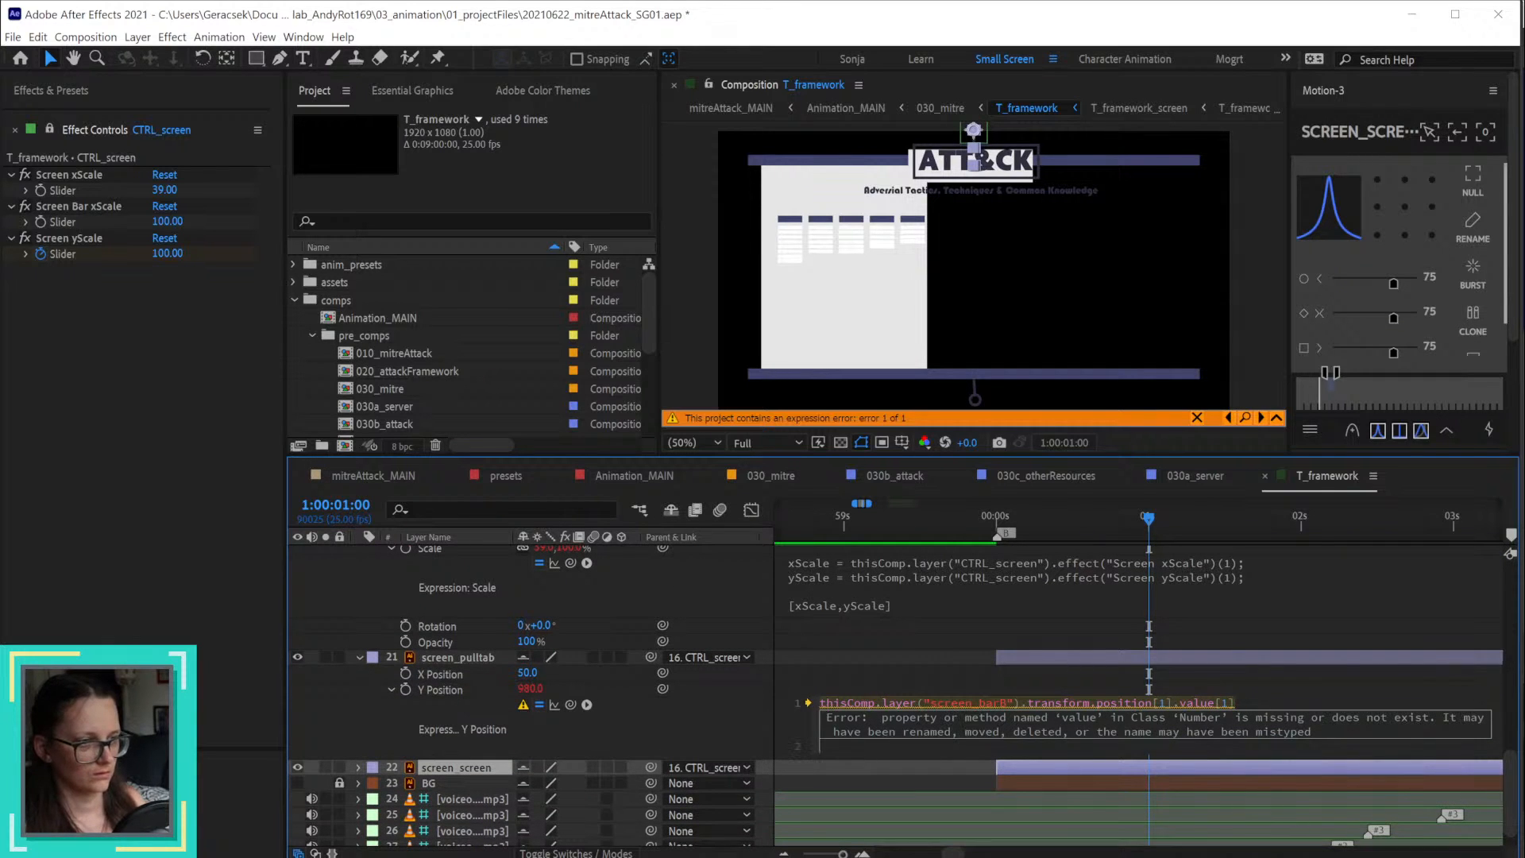
pyautogui.press('KP_Enter')
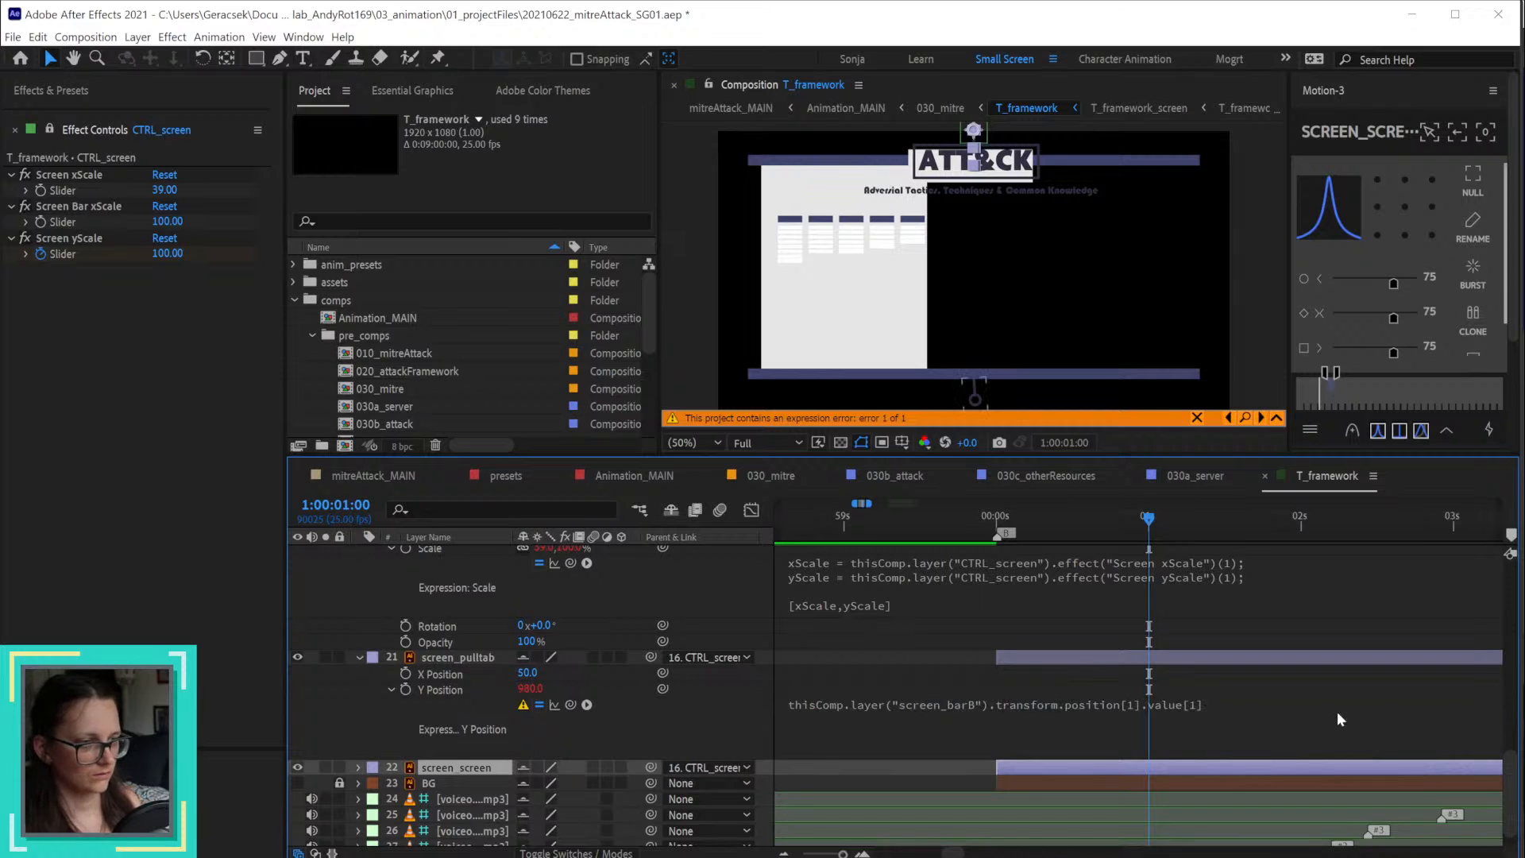
# Step: Delete .value[1] from the Y Position expression so it reads thisComp.layer("screen_barB").transform.position[1]
pyautogui.click(1303, 718)
pyautogui.click(1263, 704)
pyautogui.press('BackSpace')
pyautogui.press('BackSpace')
pyautogui.press('BackSpace')
pyautogui.press('BackSpace')
pyautogui.press('BackSpace')
pyautogui.press('BackSpace')
pyautogui.press('BackSpace')
pyautogui.press('BackSpace')
pyautogui.press('BackSpace')
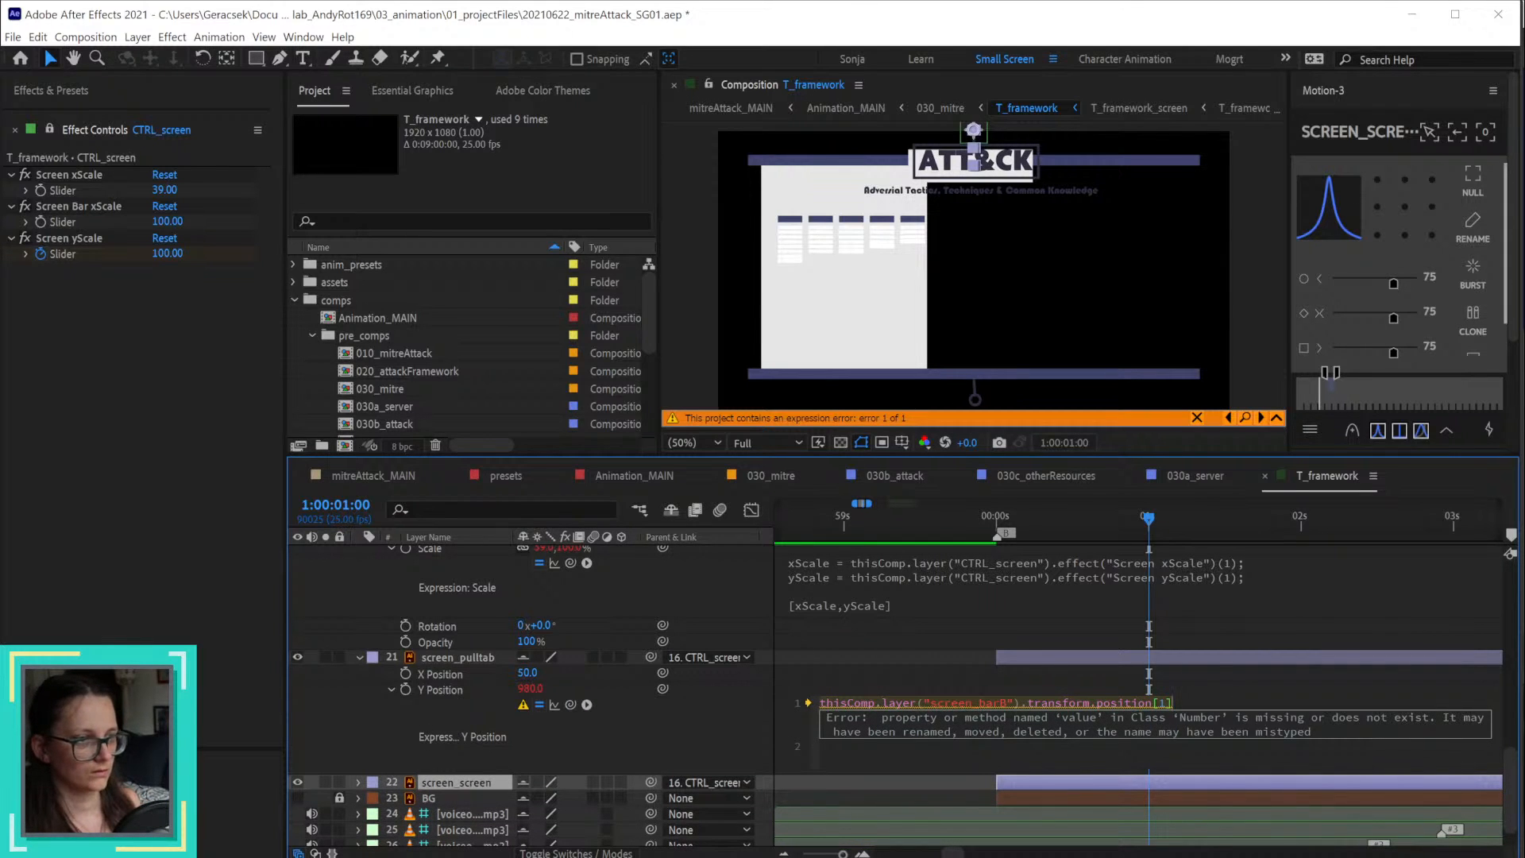
pyautogui.press('KP_Enter')
pyautogui.click(685, 729)
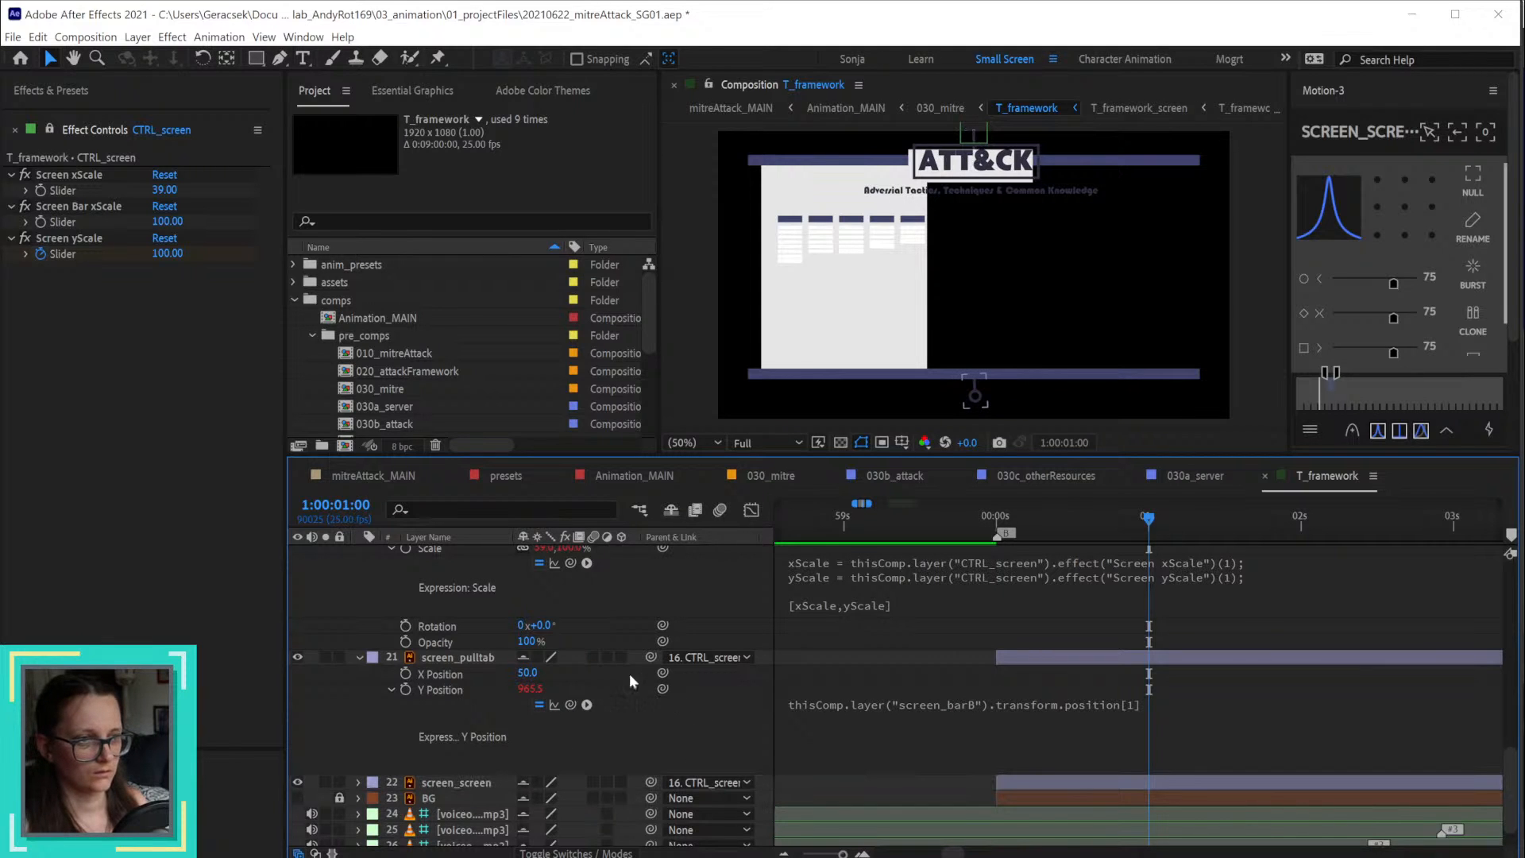
# Step: Check screen_pulltab with the current time moved back to 1:00:00:19, and show only the layer's Opacity property
pyautogui.click(464, 654)
pyautogui.moveTo(1145, 518); pyautogui.dragTo(1112, 549)
pyautogui.click(438, 673)
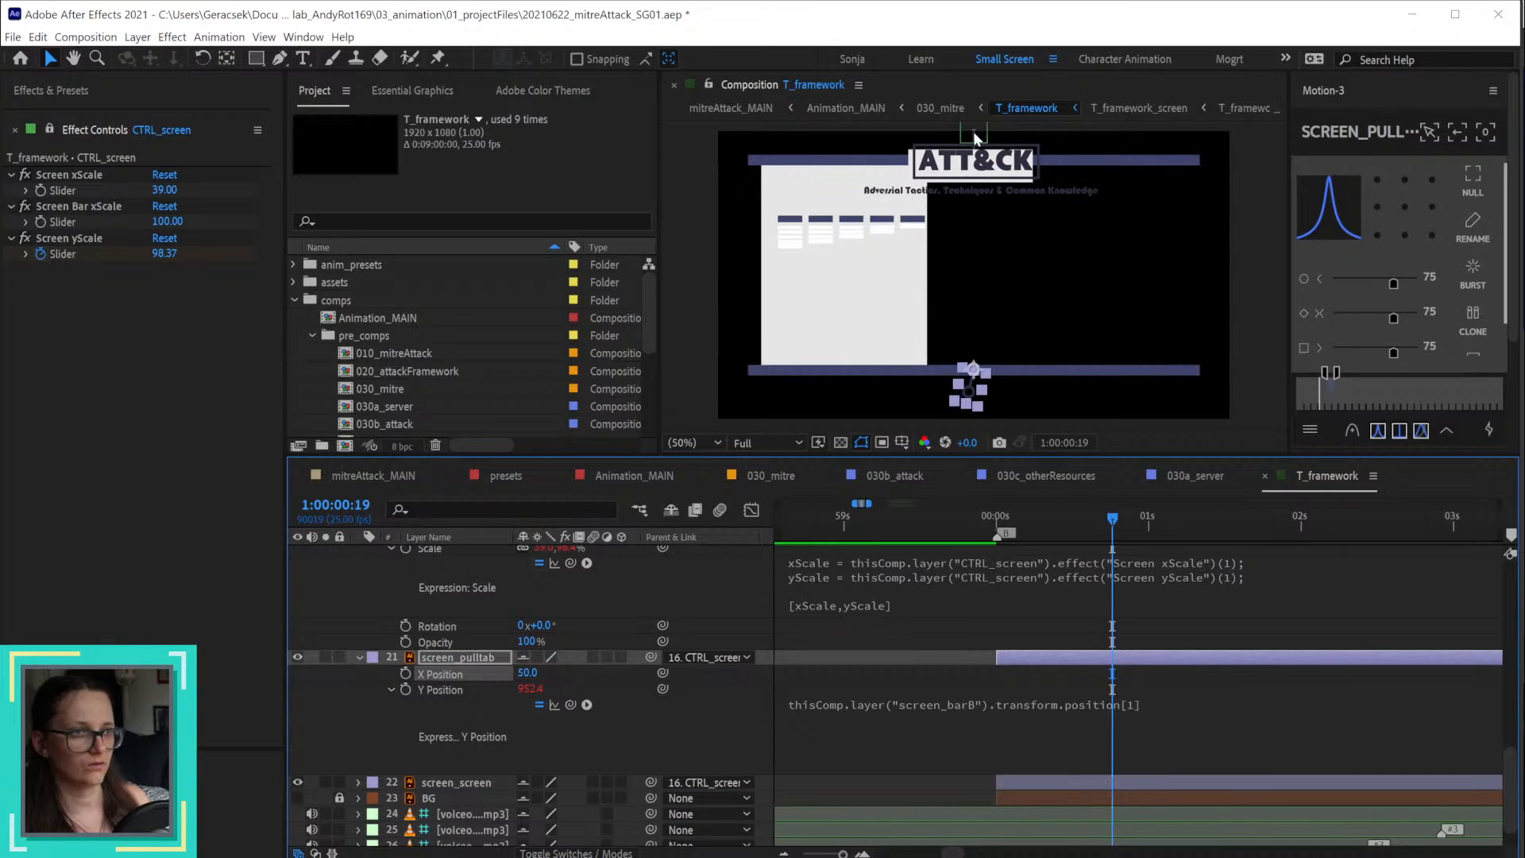
pyautogui.click(448, 659)
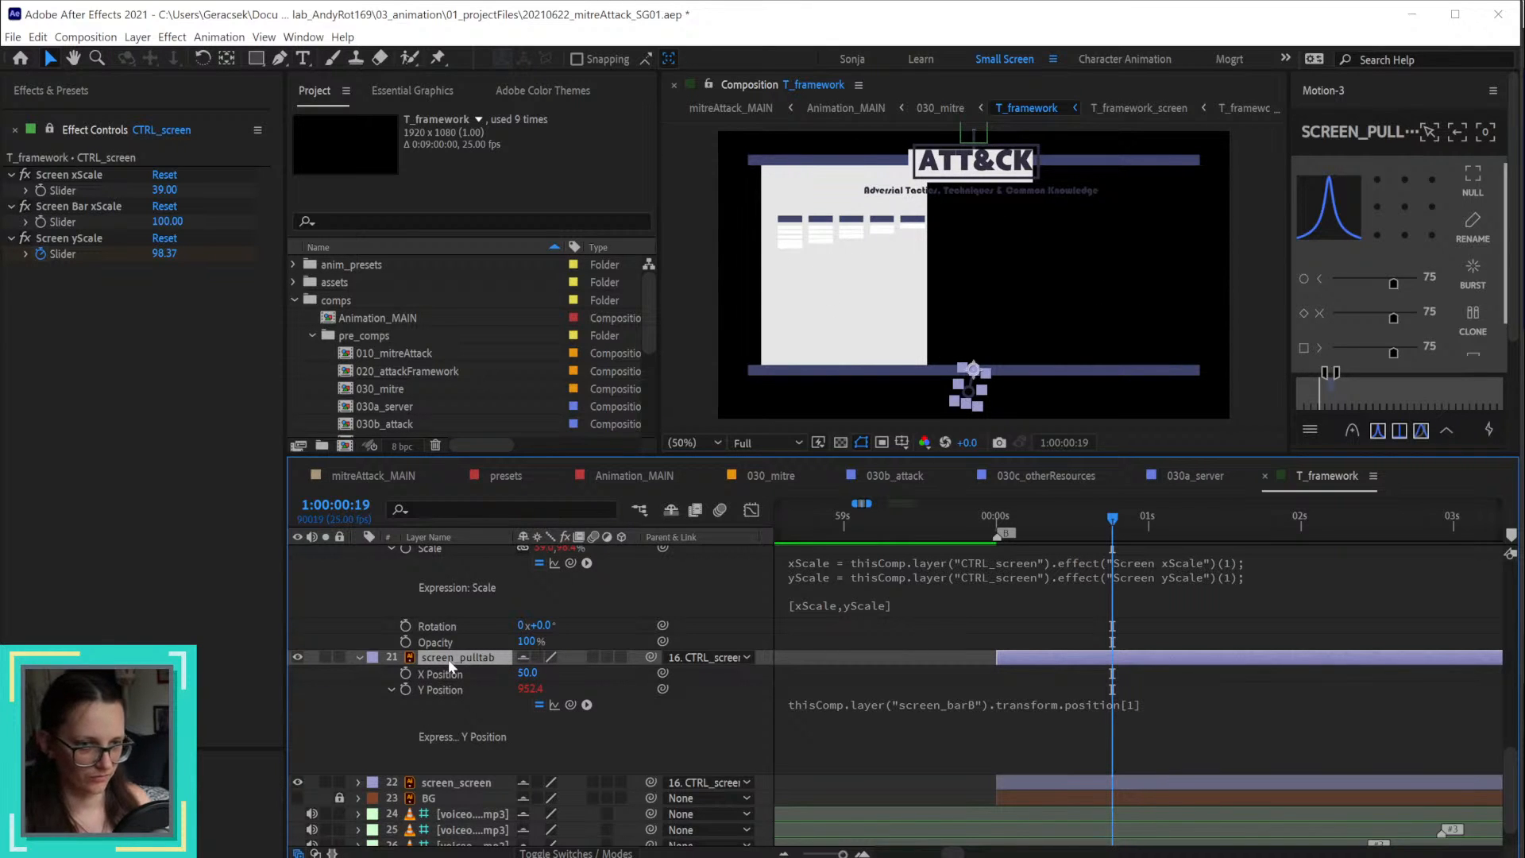
pyautogui.press('t')
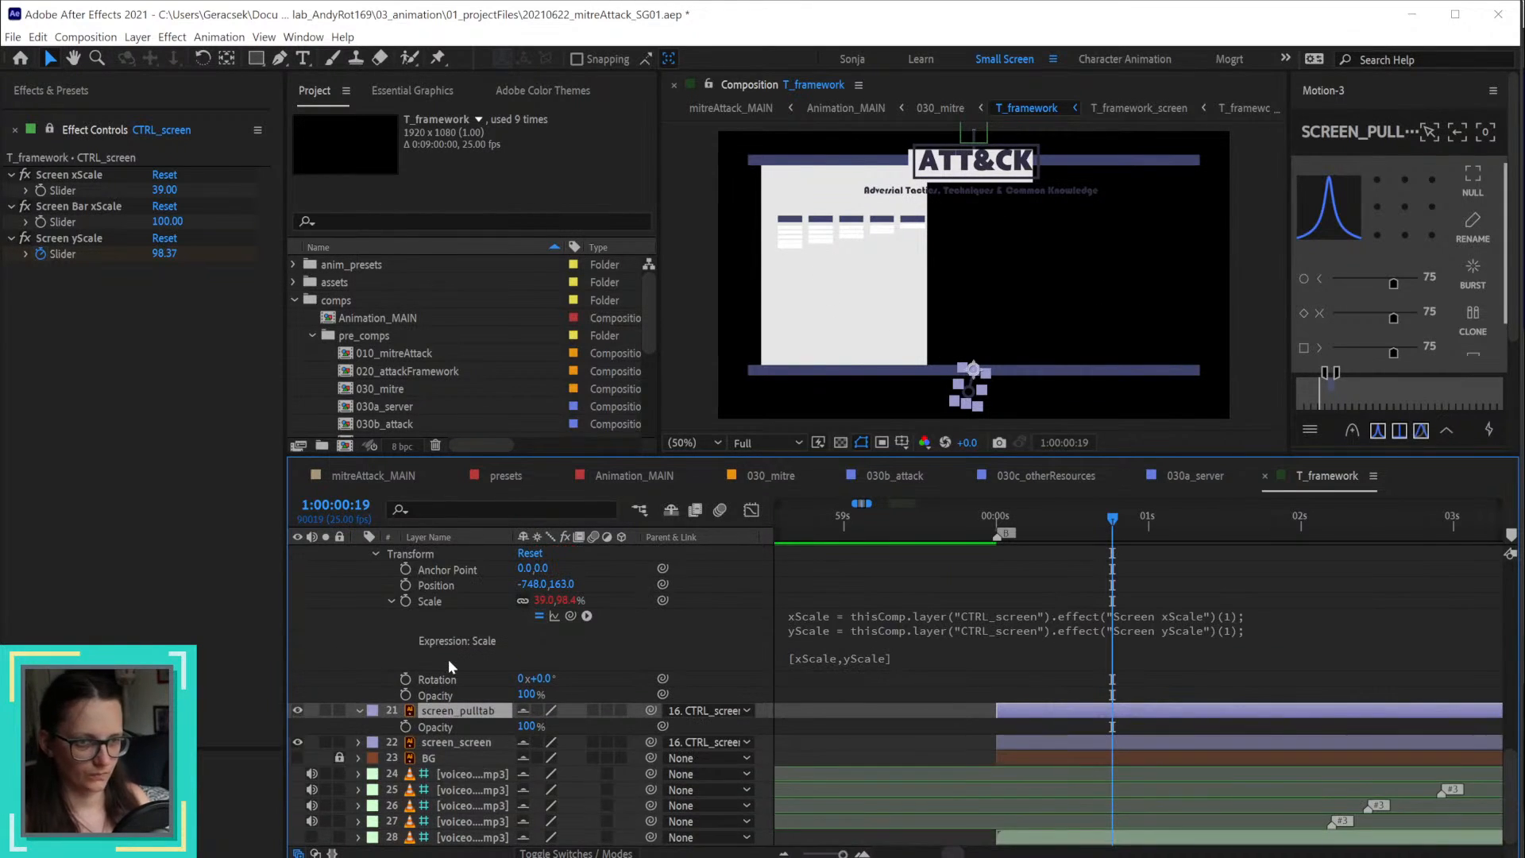
# Step: Add a Checkbox Control effect to CTRL_screen and rename it Tabs On/Off
pyautogui.click(39, 89)
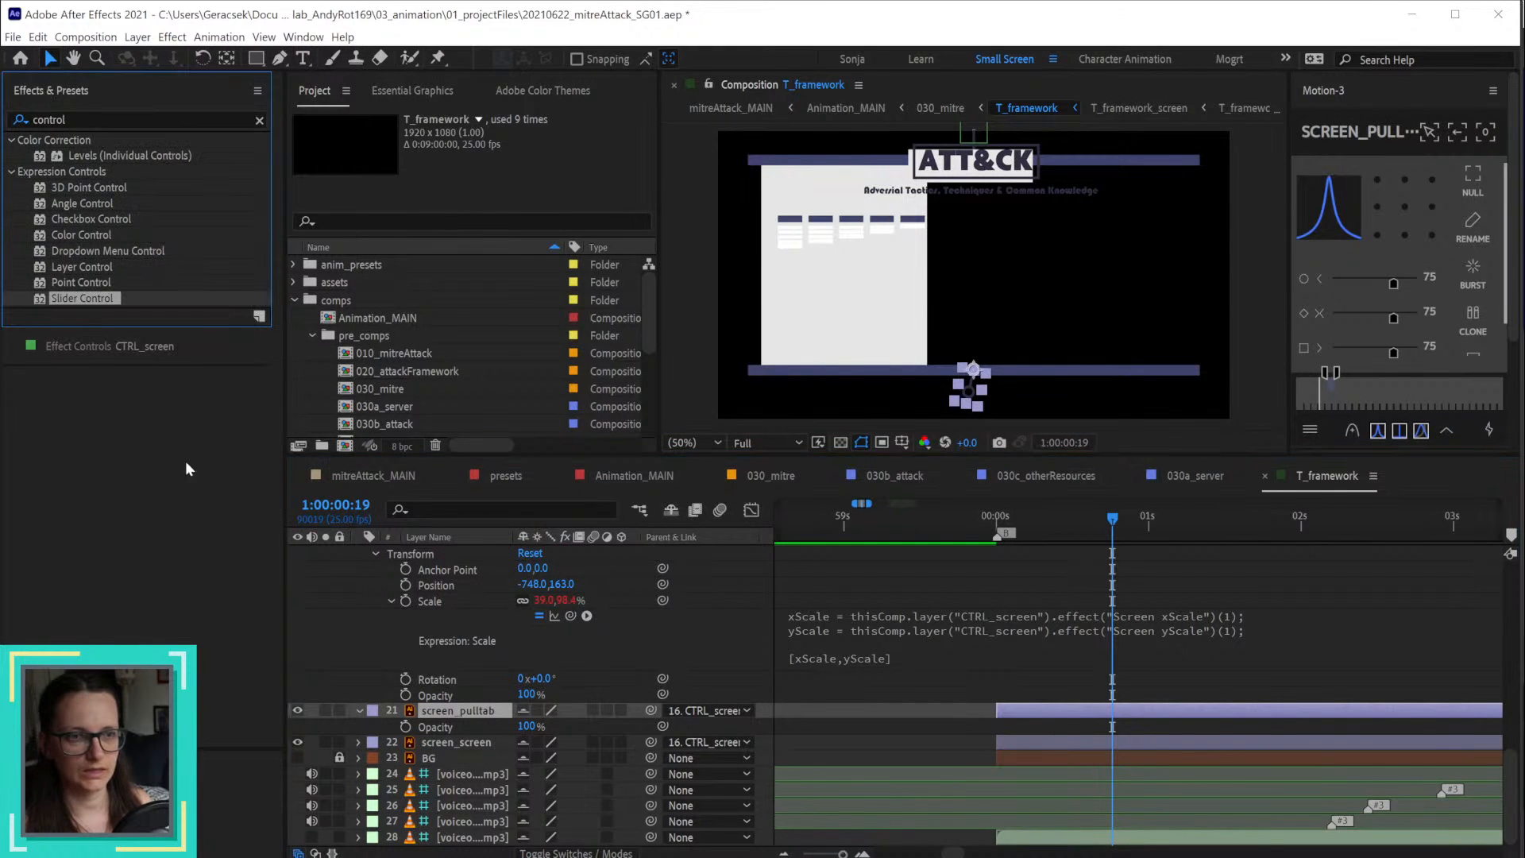
pyautogui.scroll(10, 483, 602)
pyautogui.click(480, 601)
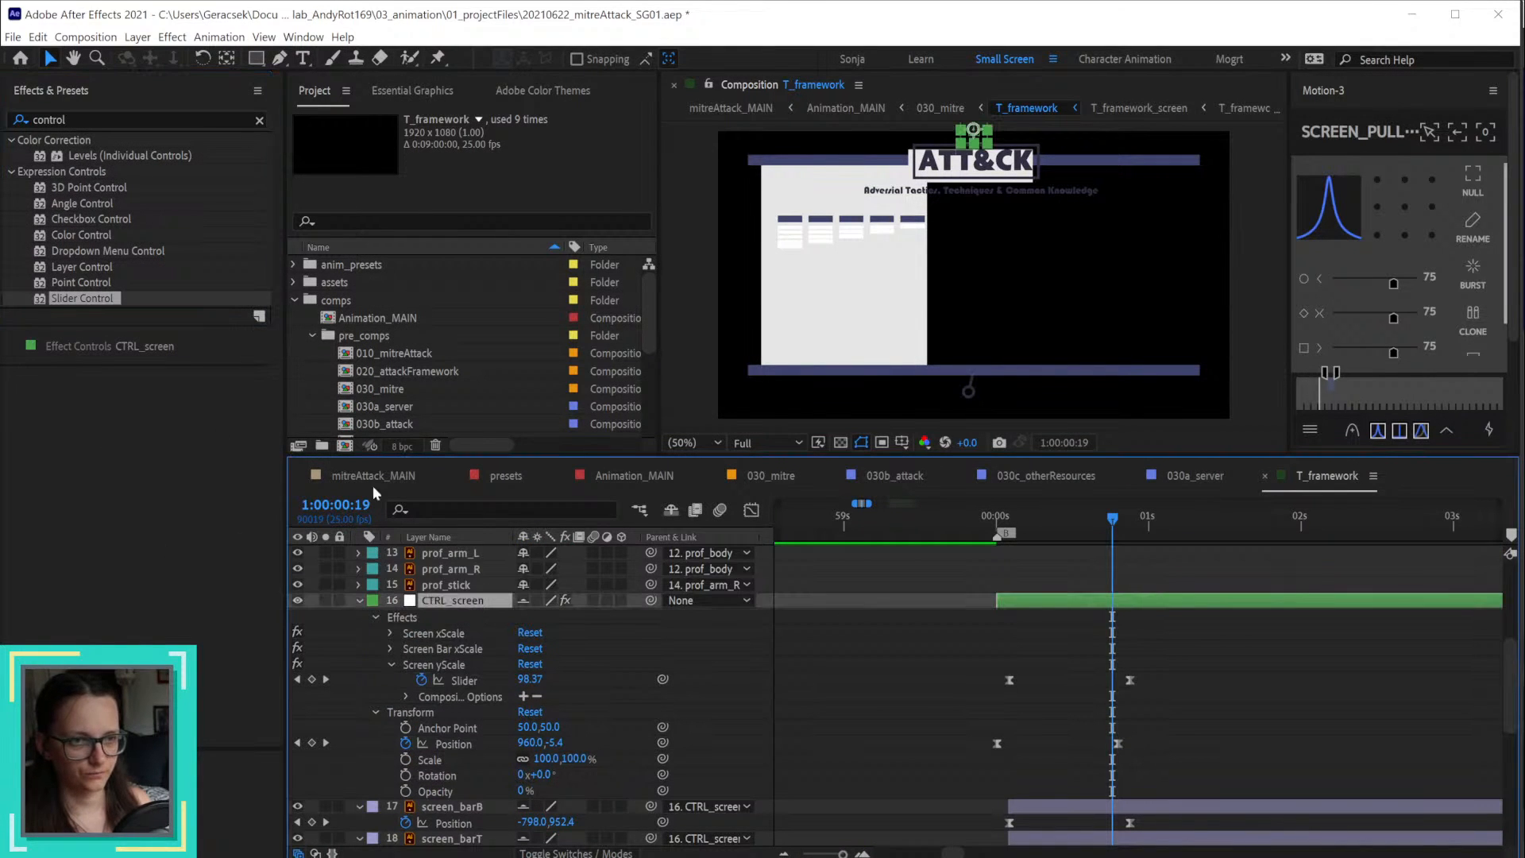
pyautogui.doubleClick(57, 219)
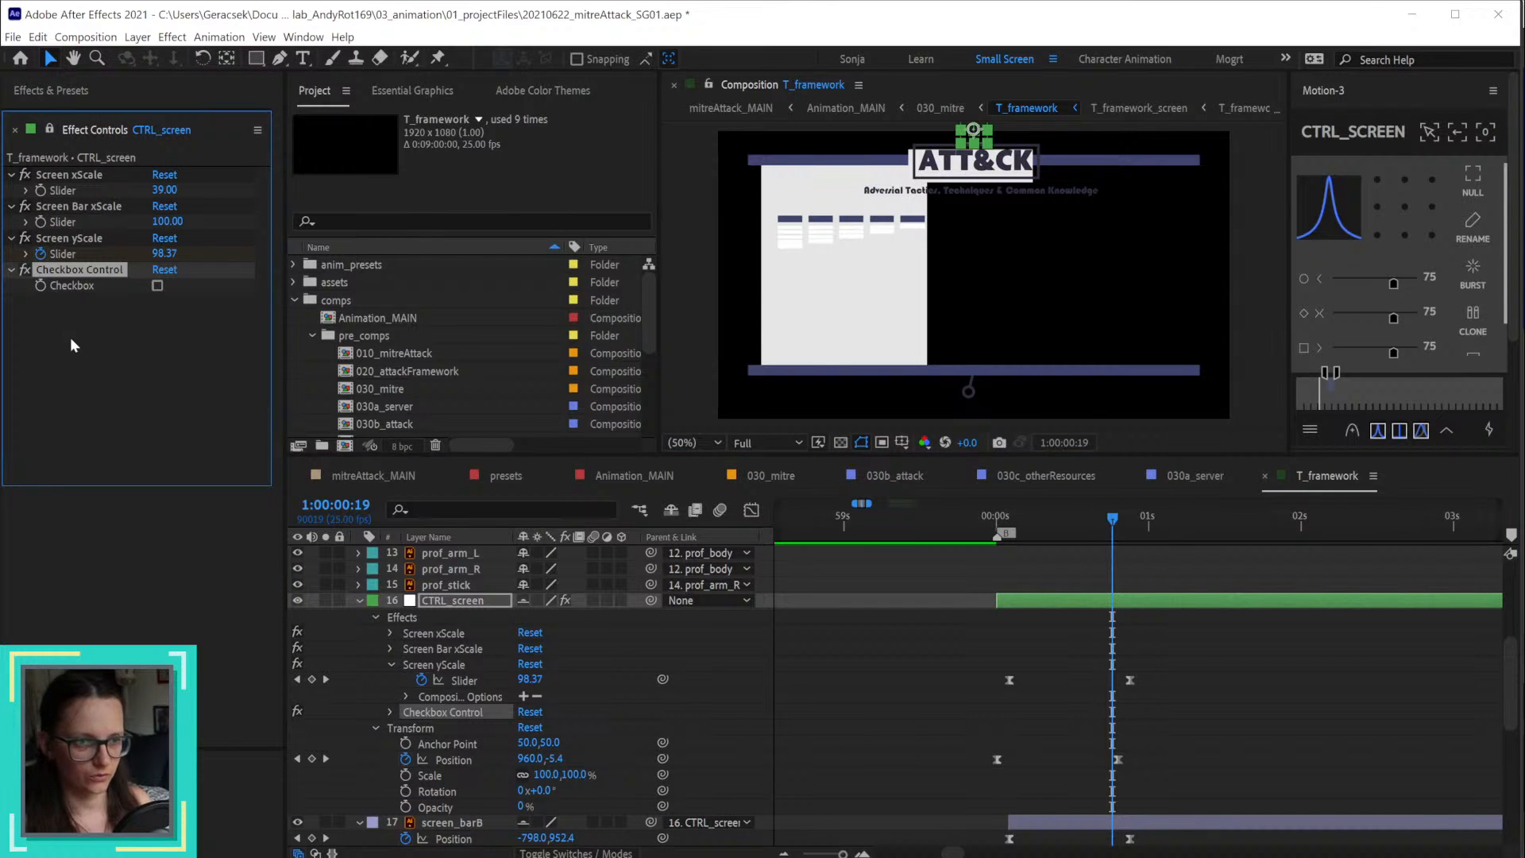
pyautogui.press('Return')
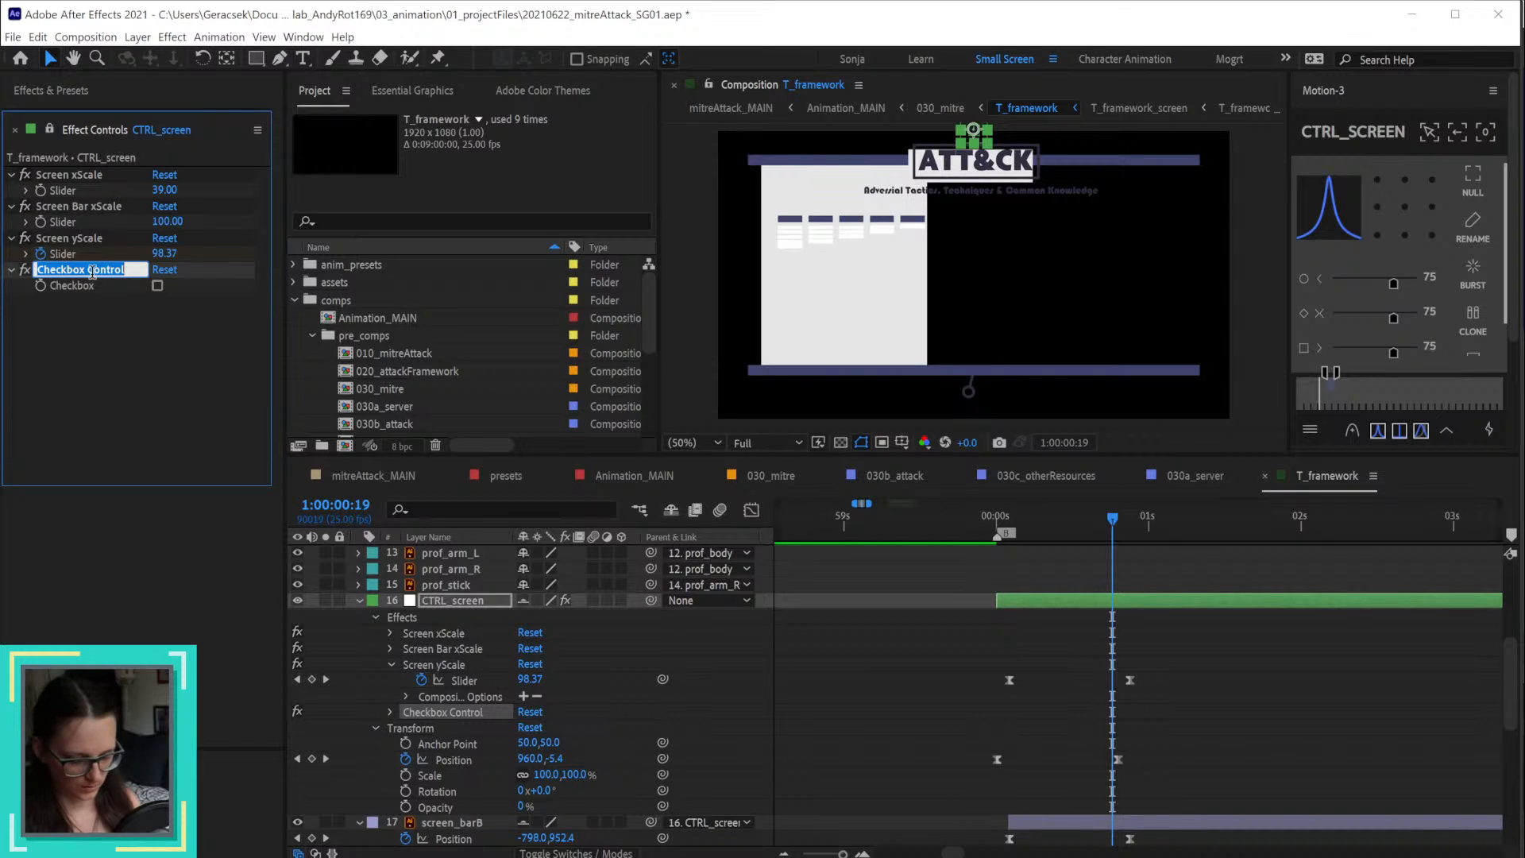
pyautogui.write('Tabs On/')
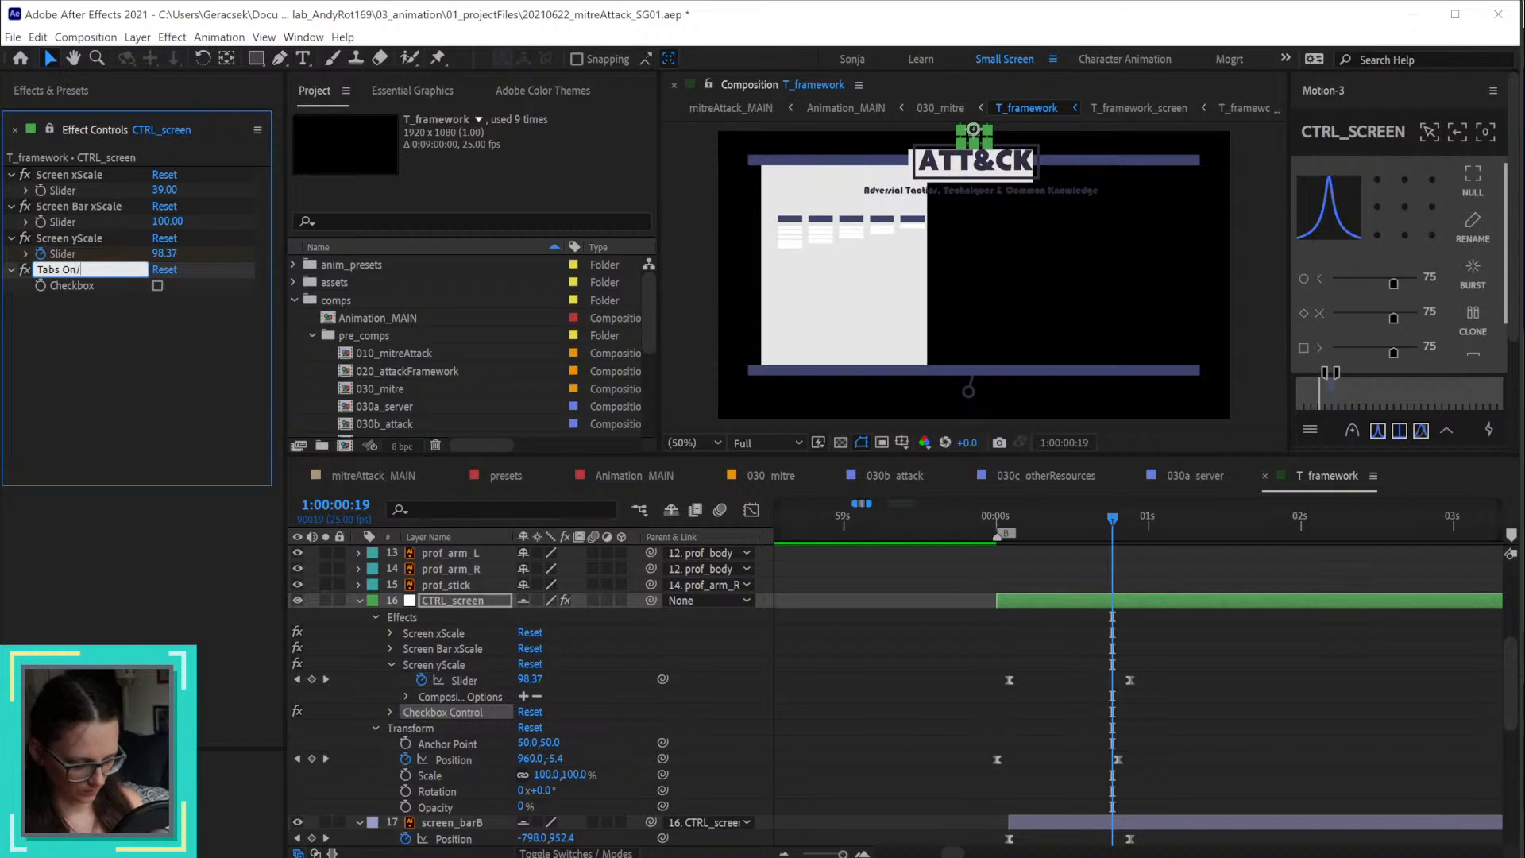
pyautogui.write('Off')
pyautogui.press('Return')
# Step: Add an expression to screen_pulltab's Opacity that links it to CTRL_screen's Tabs On/Off checkbox multiplied by 100
pyautogui.scroll(-1, 556, 674)
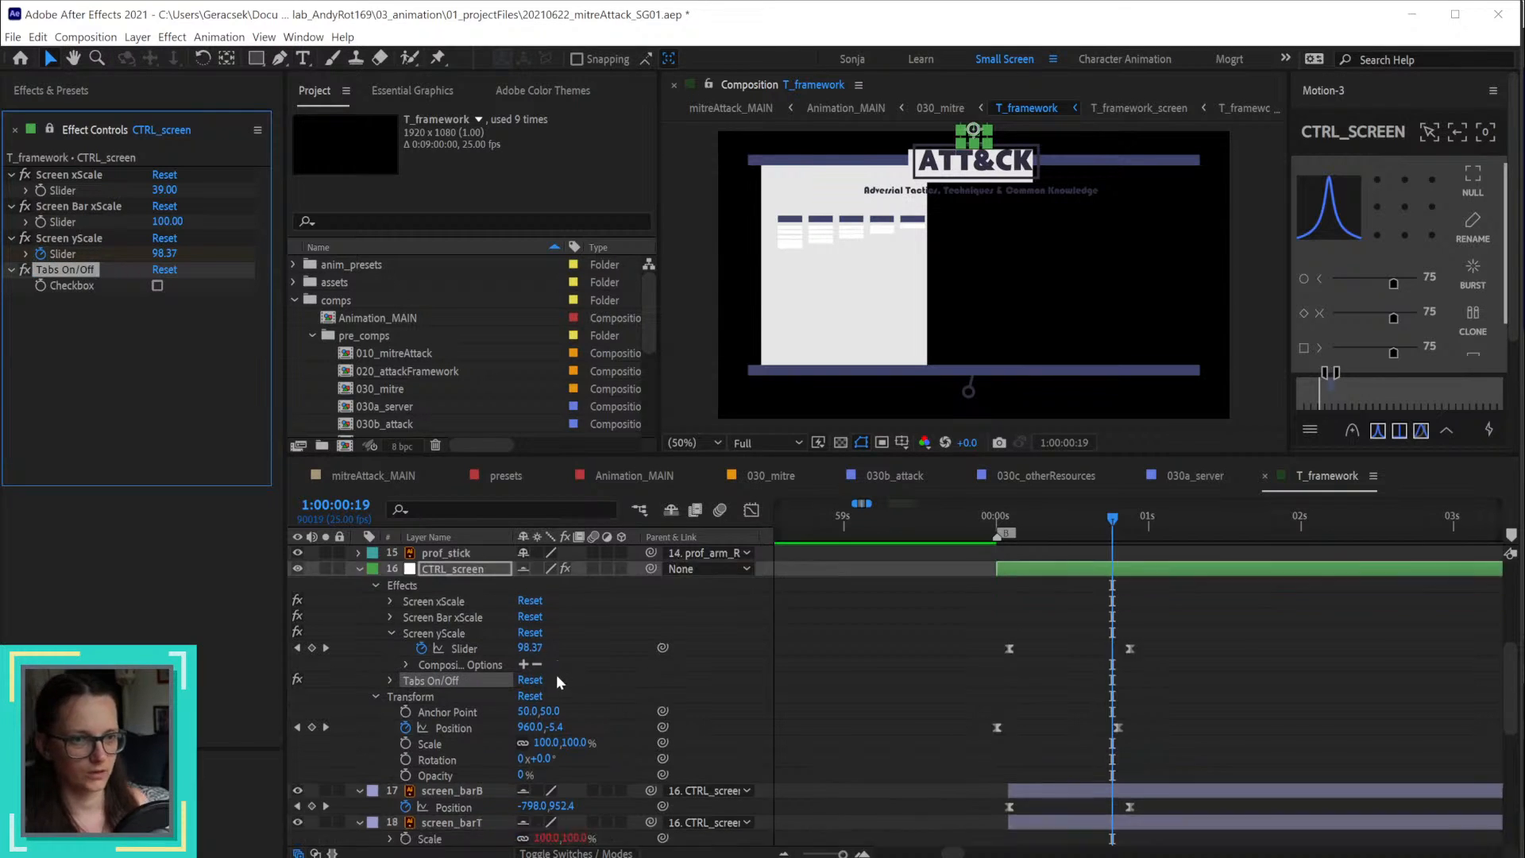
pyautogui.scroll(-10, 556, 674)
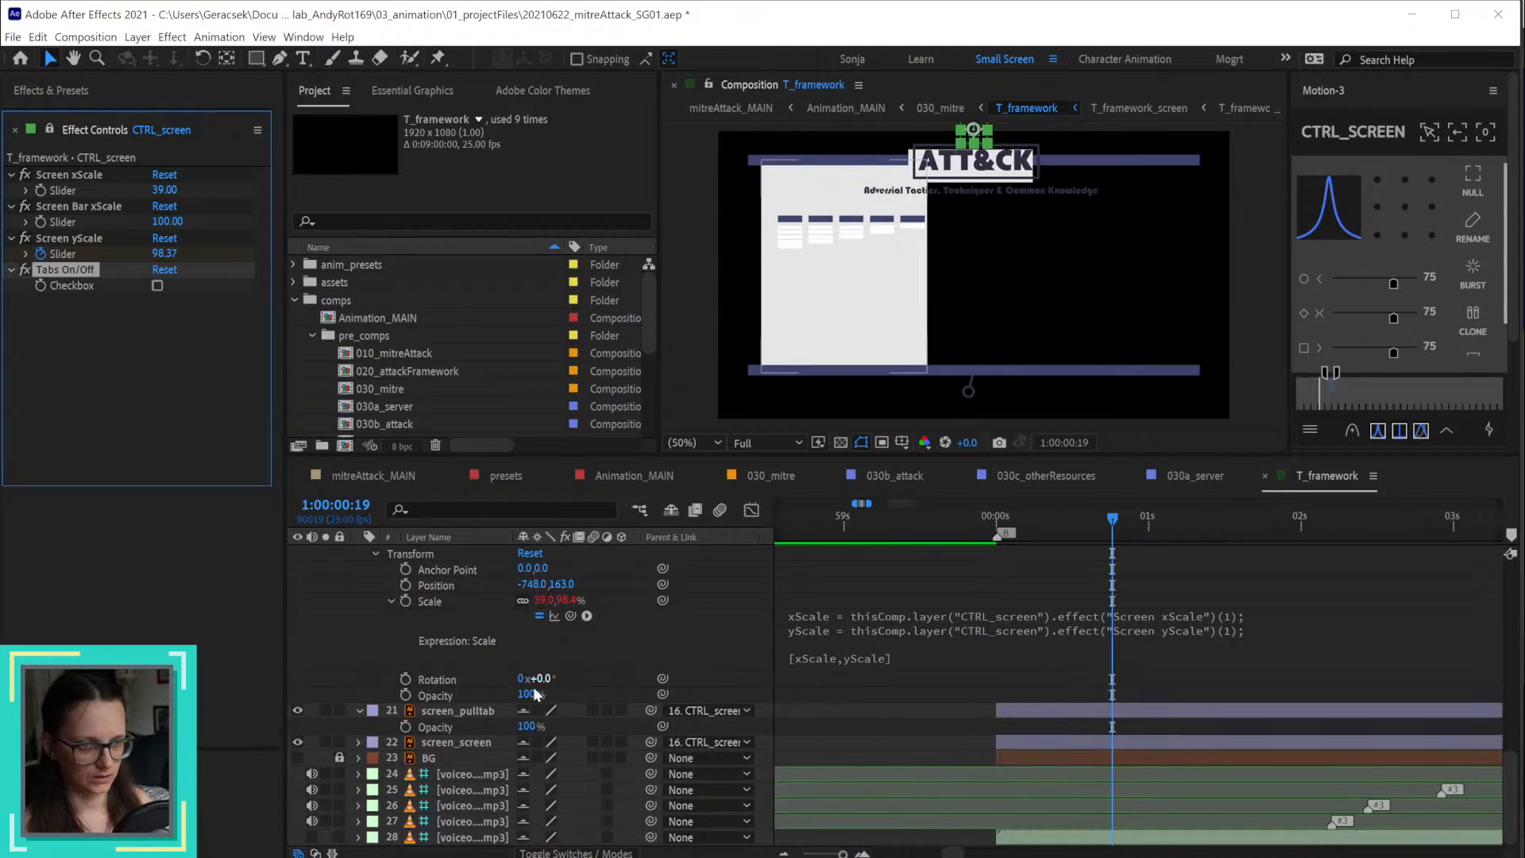
pyautogui.click(468, 712)
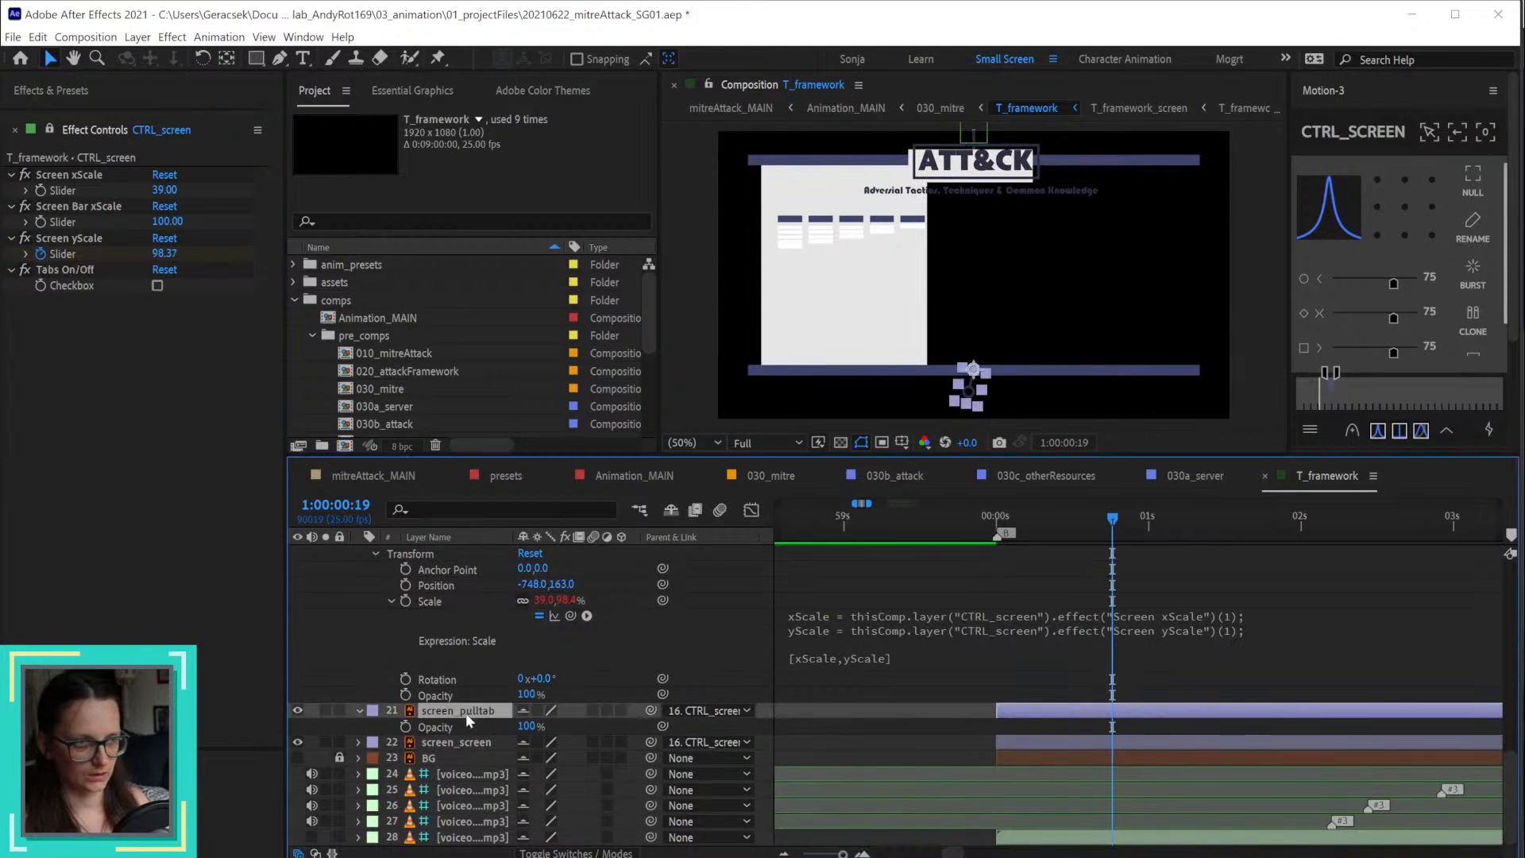
pyautogui.keyDown('alt'); pyautogui.click(405, 727); pyautogui.keyUp('alt')
pyautogui.moveTo(570, 741); pyautogui.dragTo(78, 283)
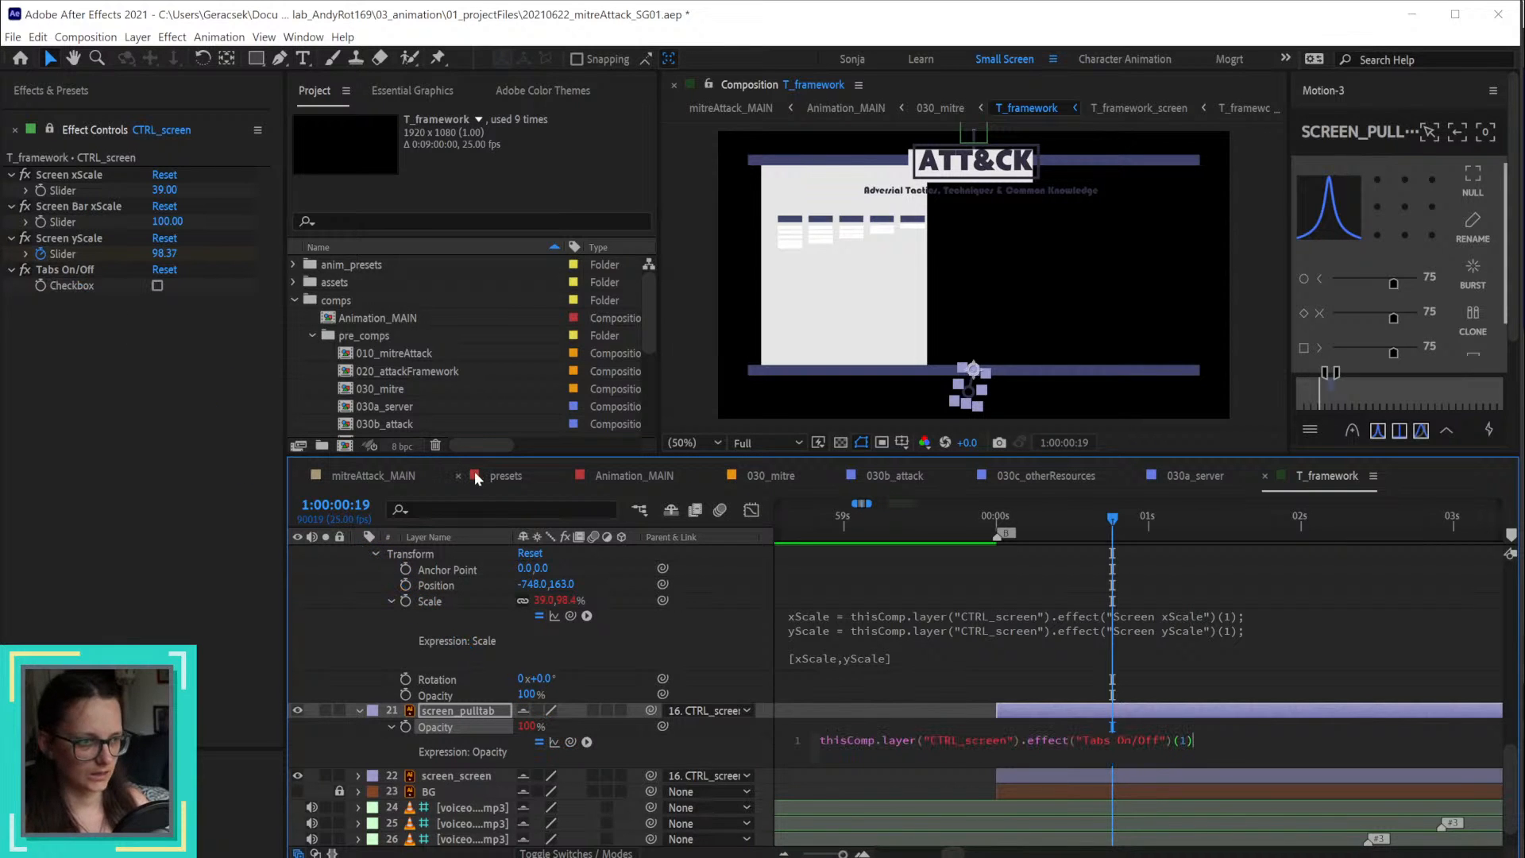
pyautogui.write('*100')
pyautogui.press('KP_Enter')
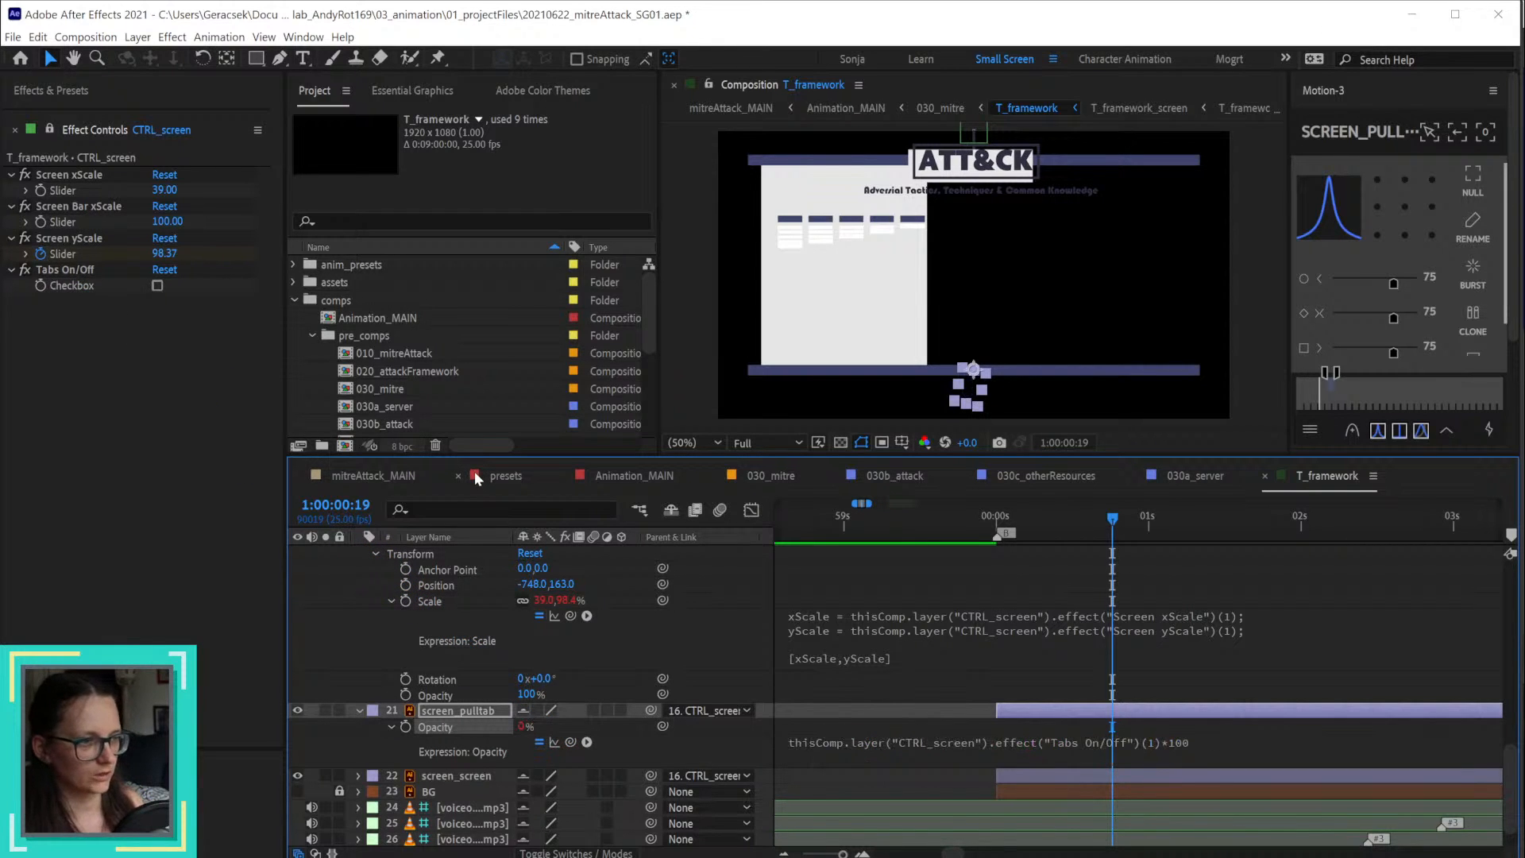
# Step: Test the Tabs On/Off checkbox on CTRL_screen by switching it on and off, leaving it enabled
pyautogui.click(158, 287)
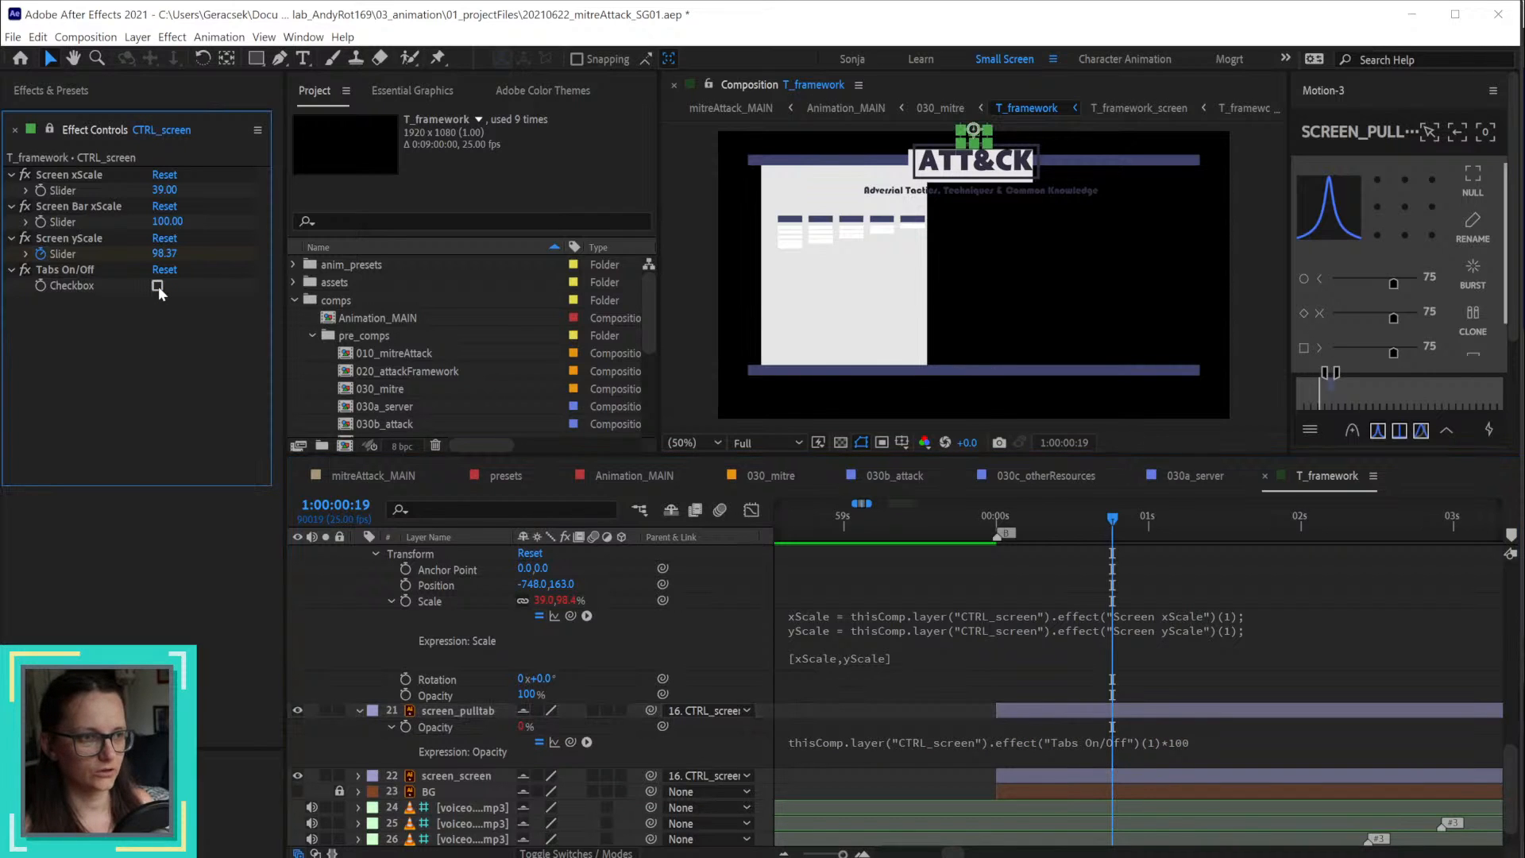
pyautogui.click(158, 286)
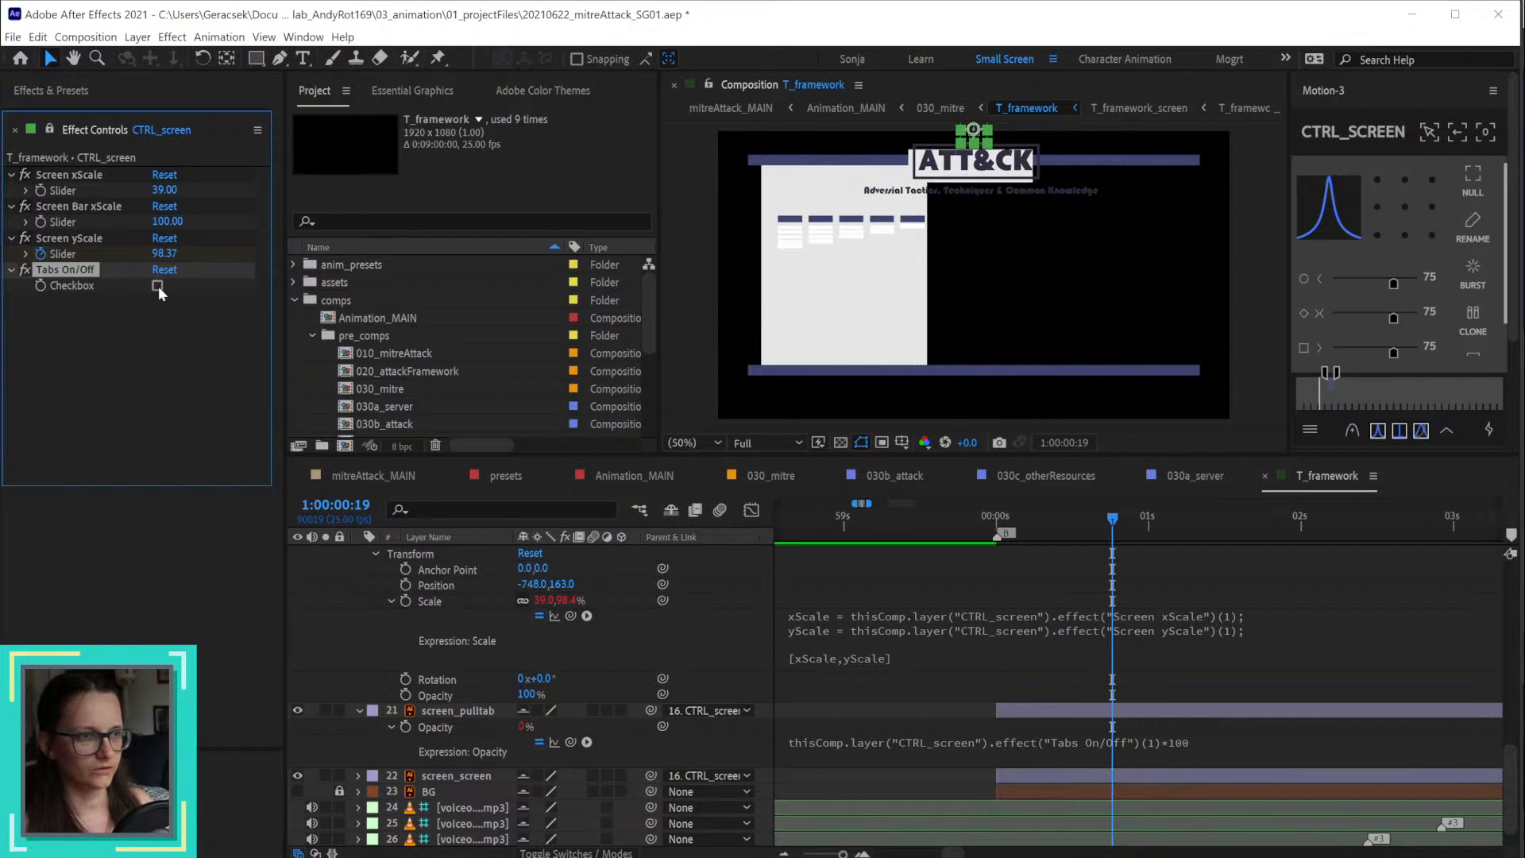
pyautogui.click(159, 287)
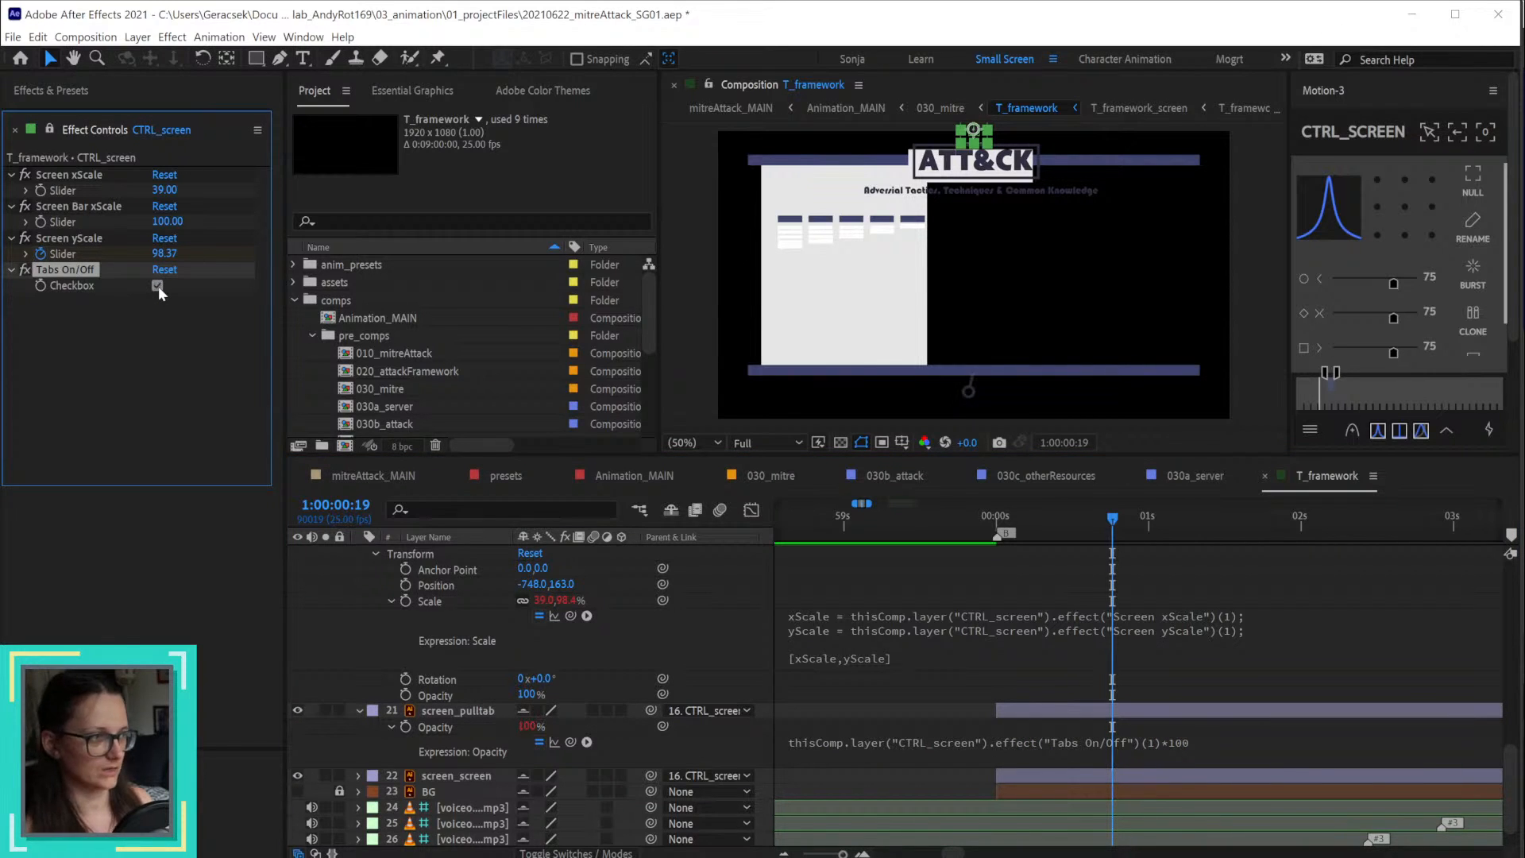
# Step: Copy screen_pulltab's Opacity expression to the screen_screen layer
pyautogui.click(474, 711)
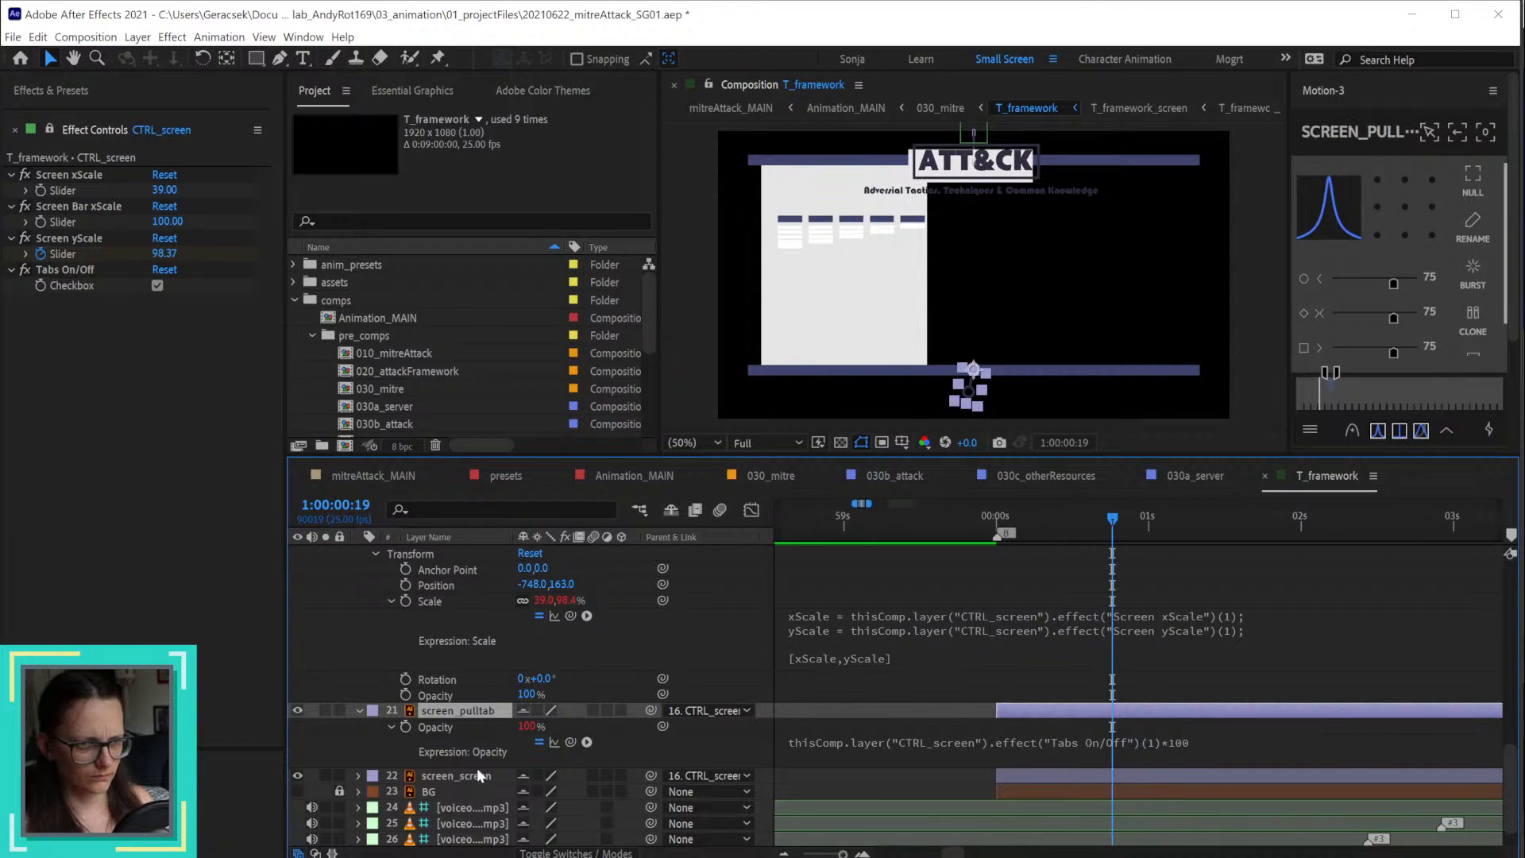
pyautogui.scroll(3, 477, 768)
pyautogui.scroll(7, 464, 640)
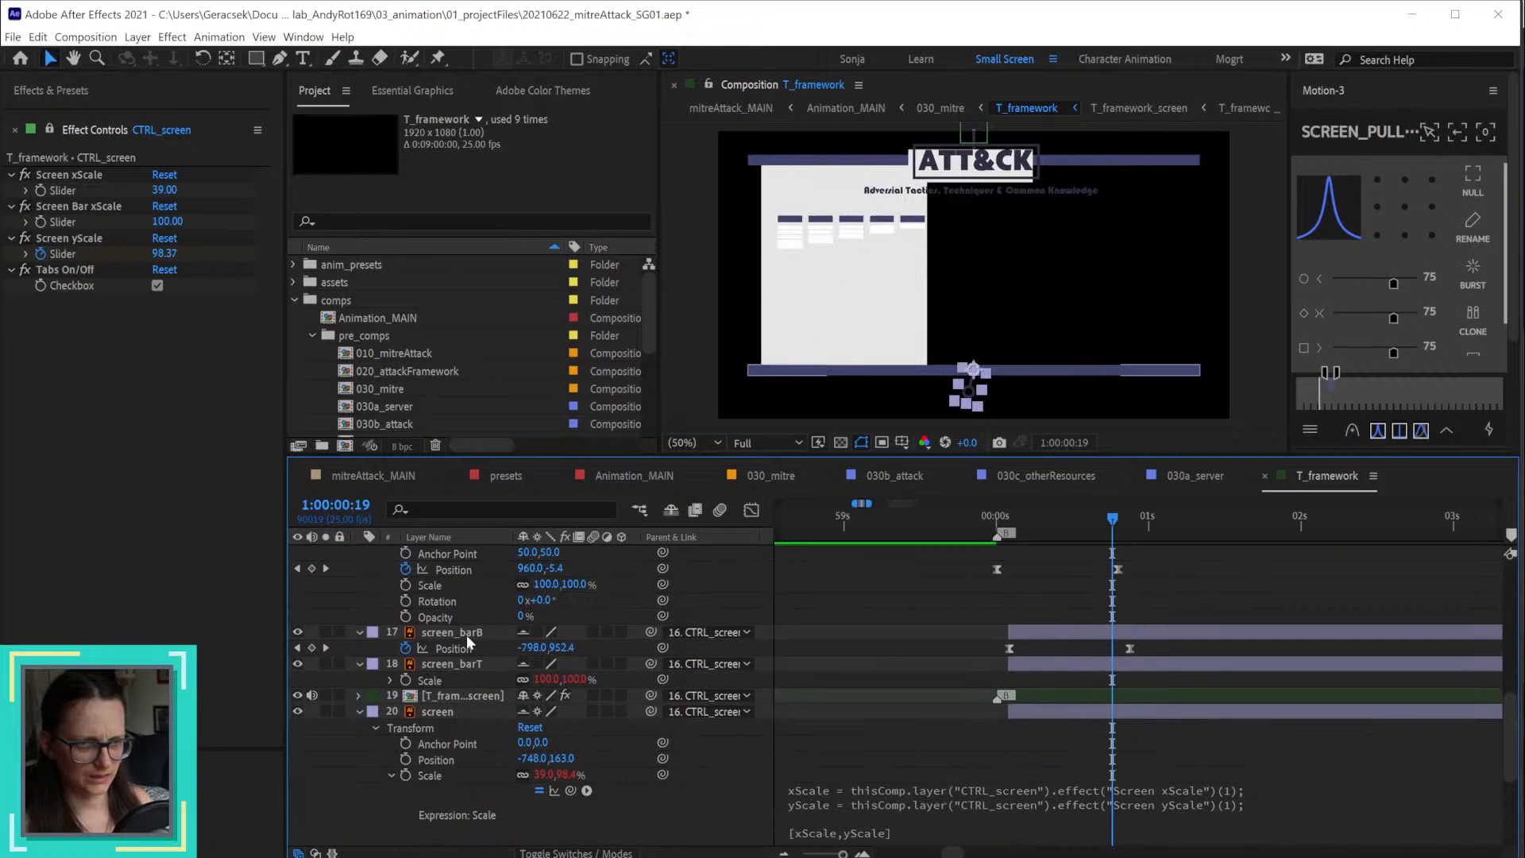
pyautogui.click(975, 136)
pyautogui.scroll(-7, 469, 683)
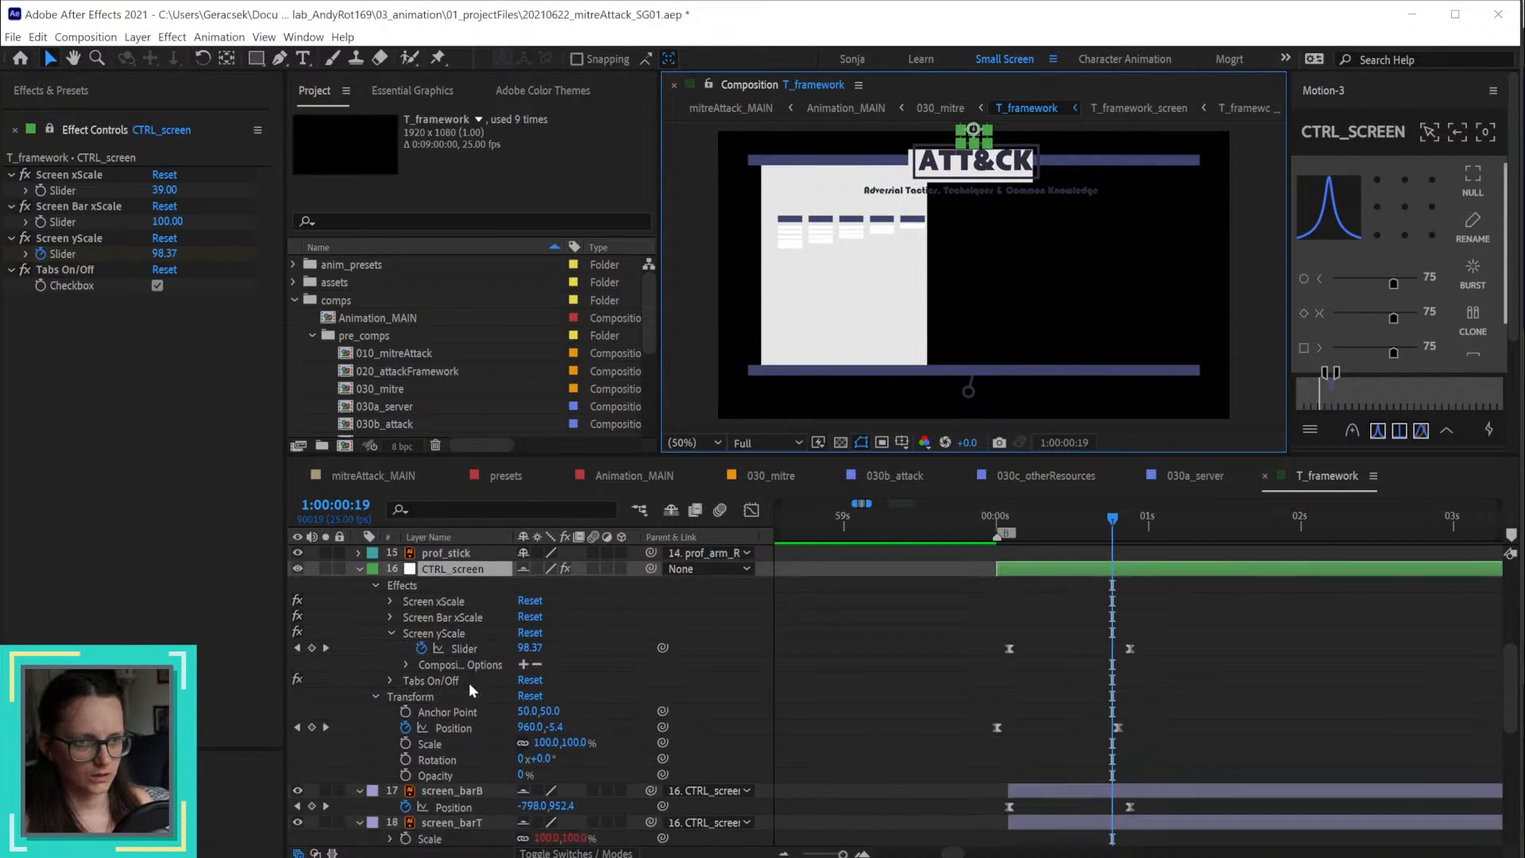
pyautogui.scroll(-4, 465, 688)
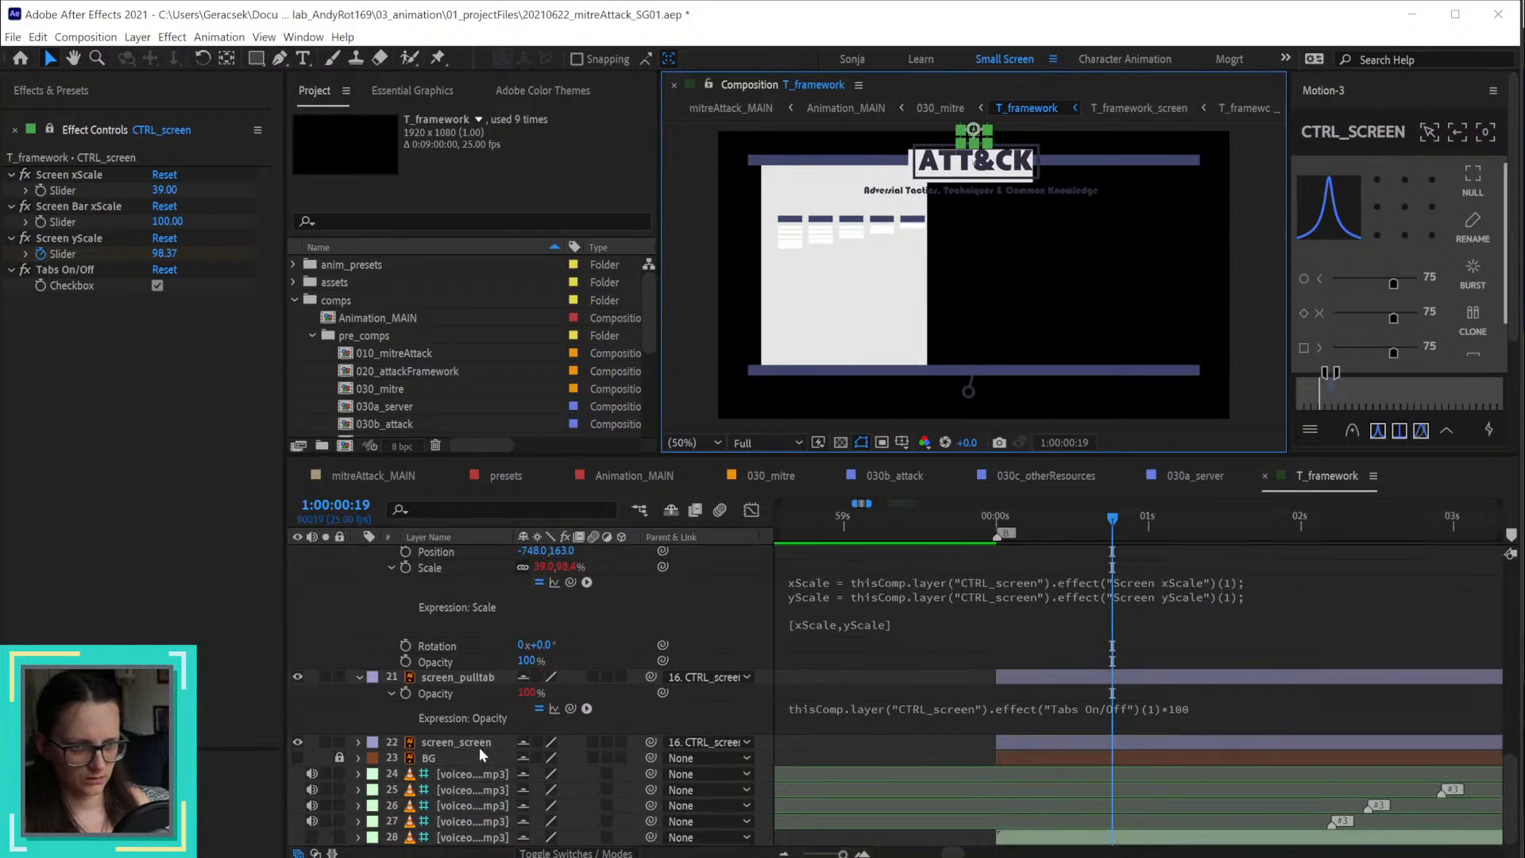
pyautogui.click(479, 743)
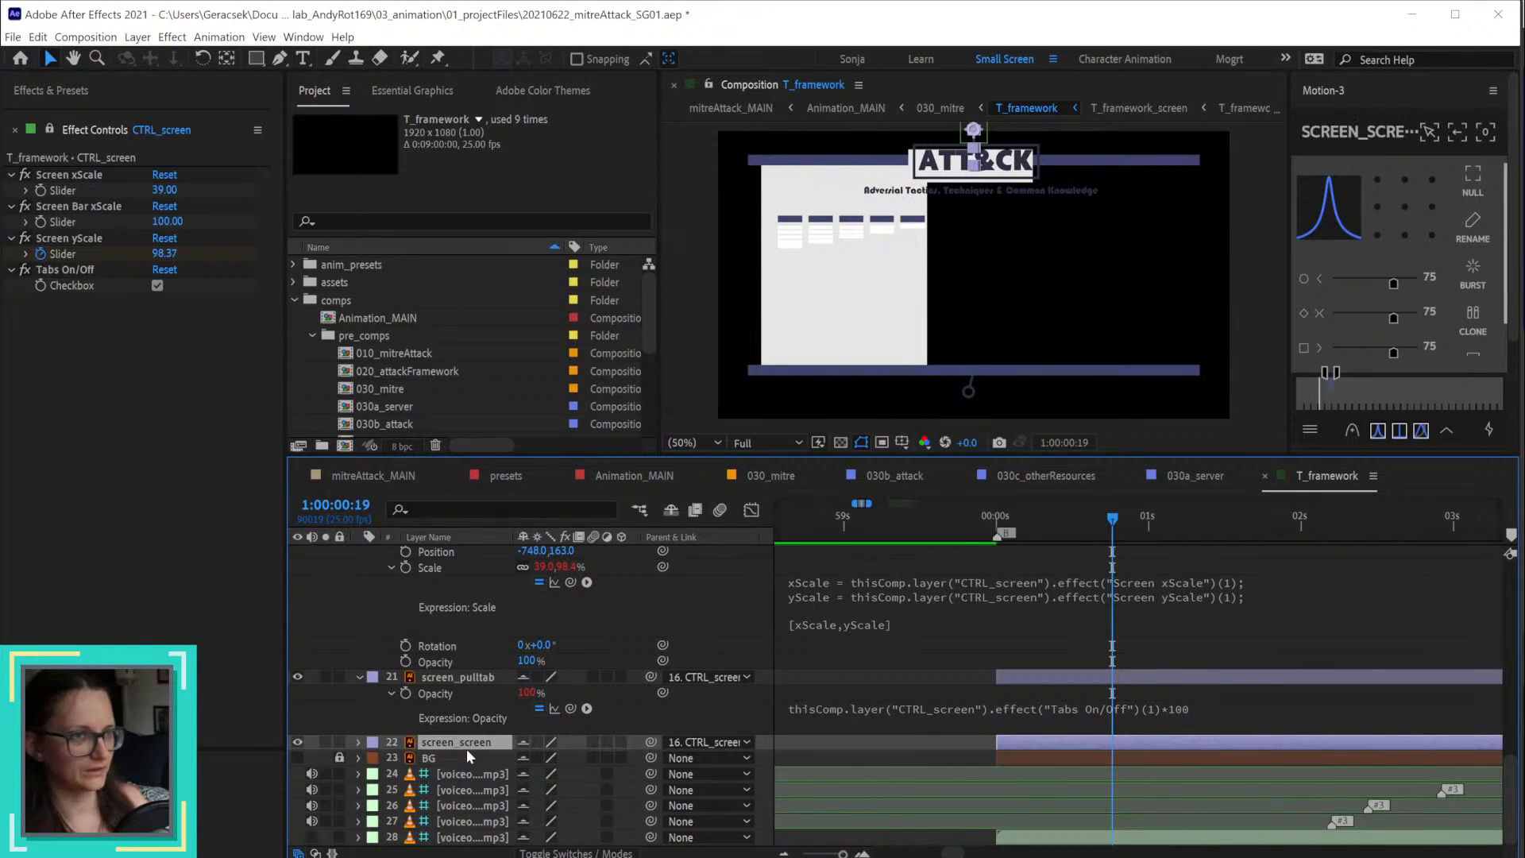
pyautogui.rightClick(445, 696)
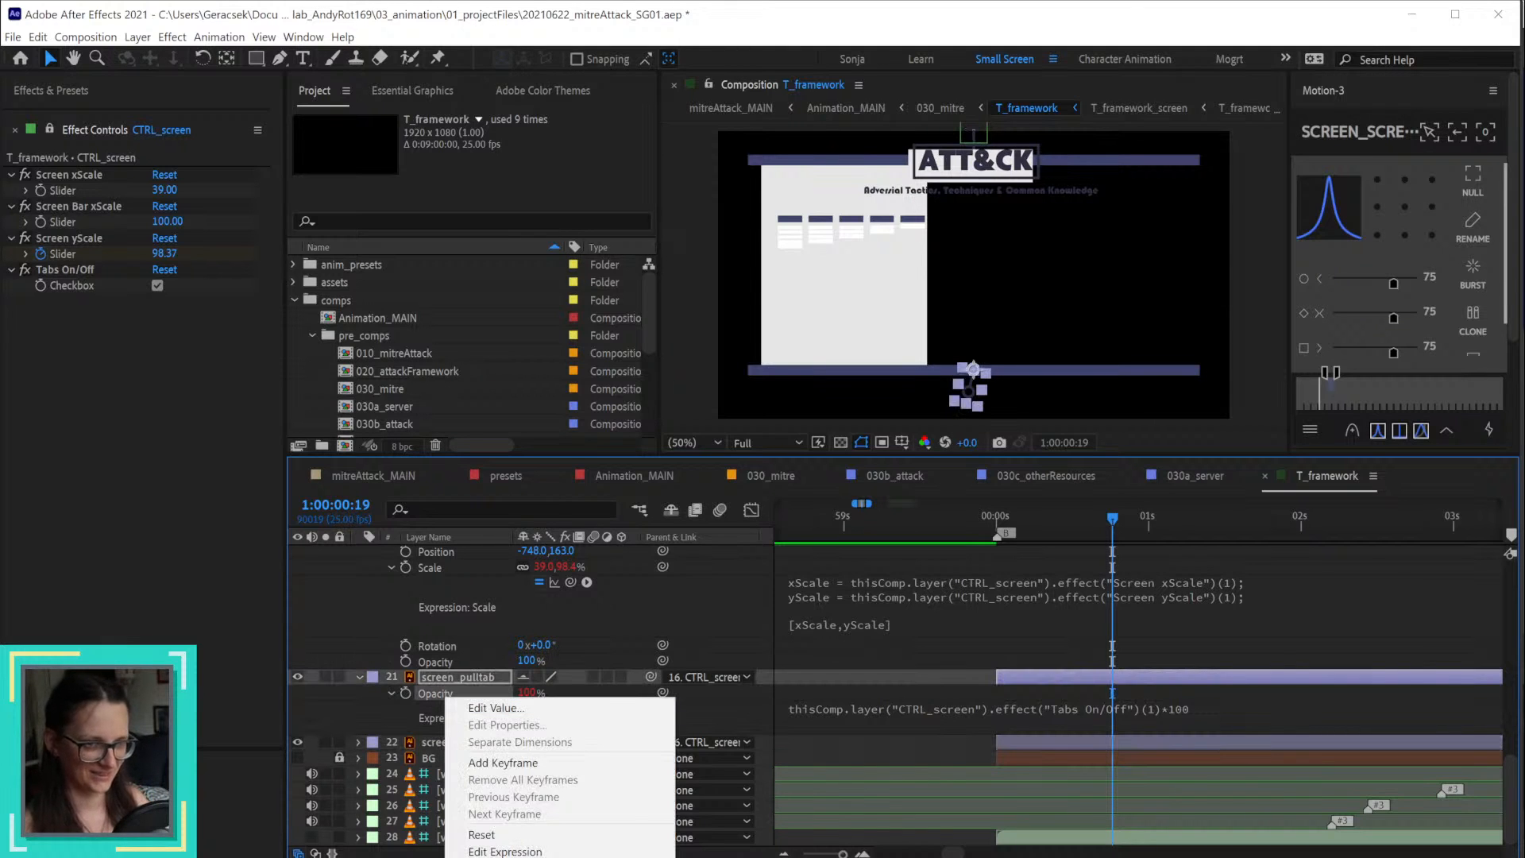
pyautogui.press('Escape')
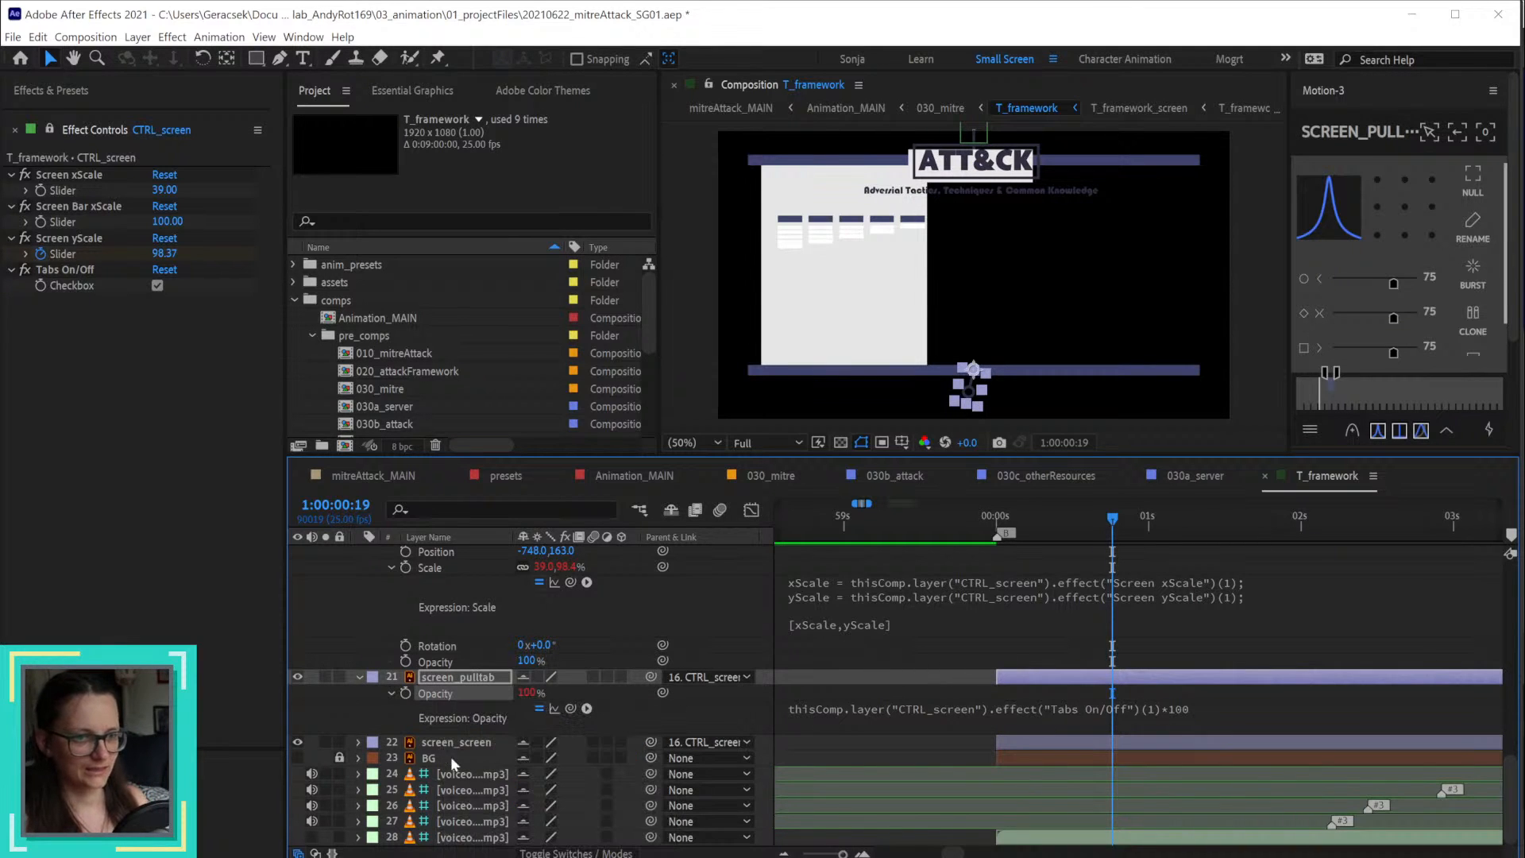
pyautogui.click(474, 743)
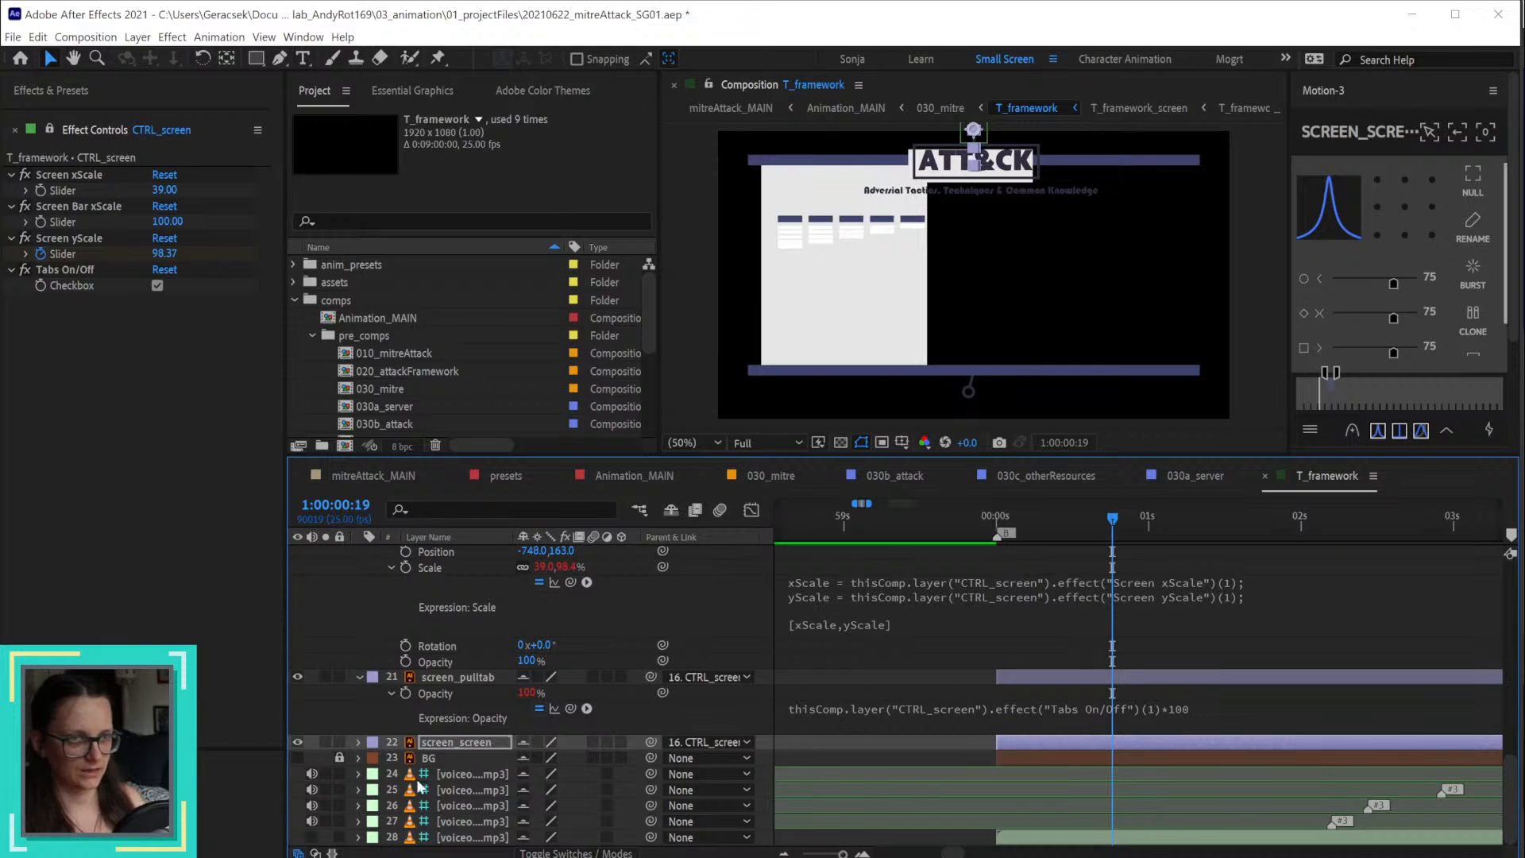
# Step: Inspect the X and Y Position properties of the screen_pulltab layer
pyautogui.click(646, 709)
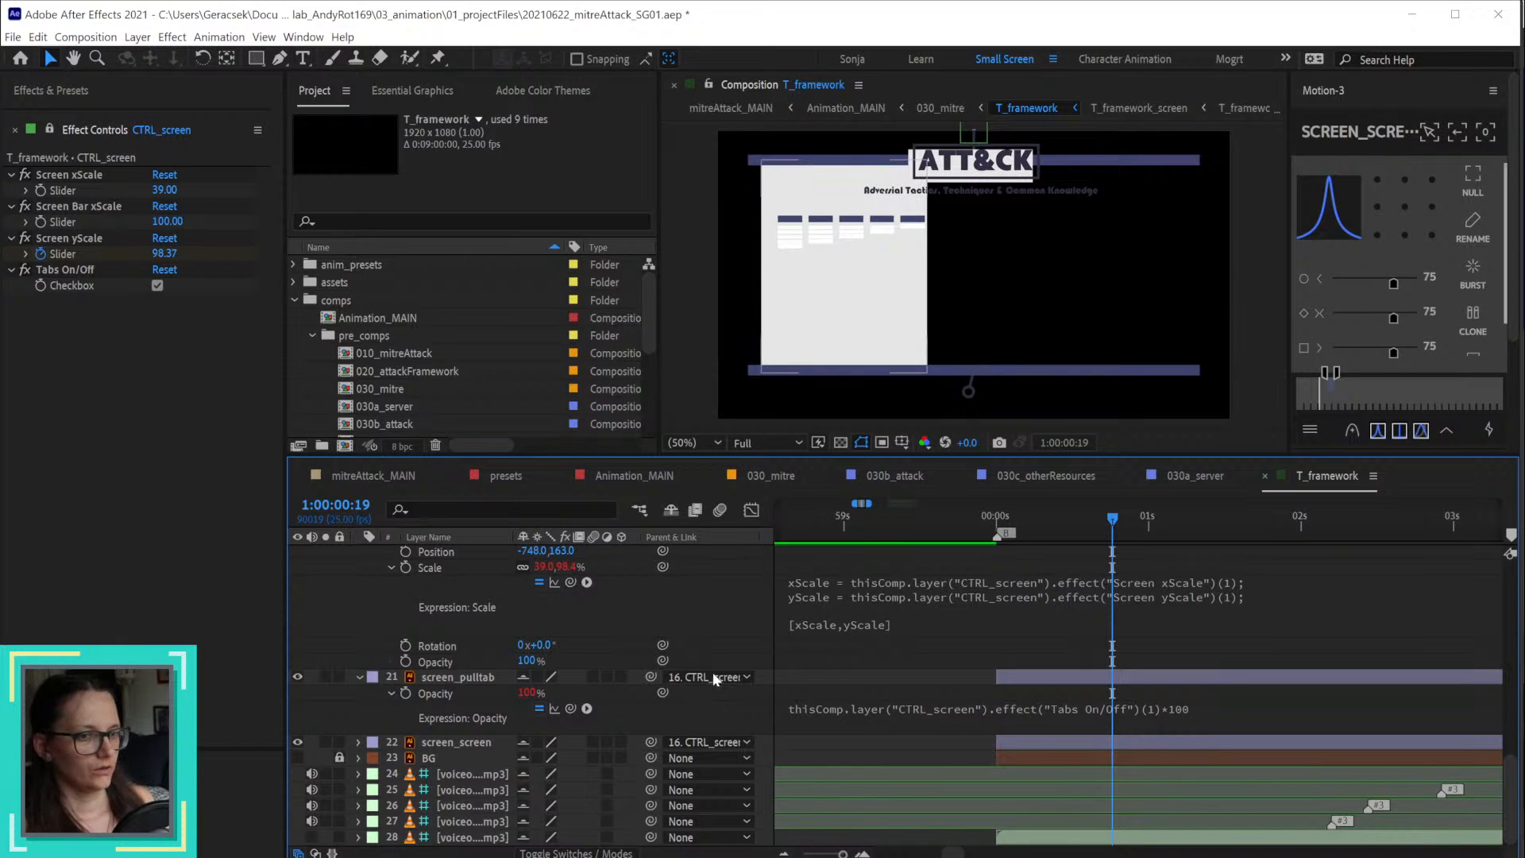
pyautogui.click(467, 677)
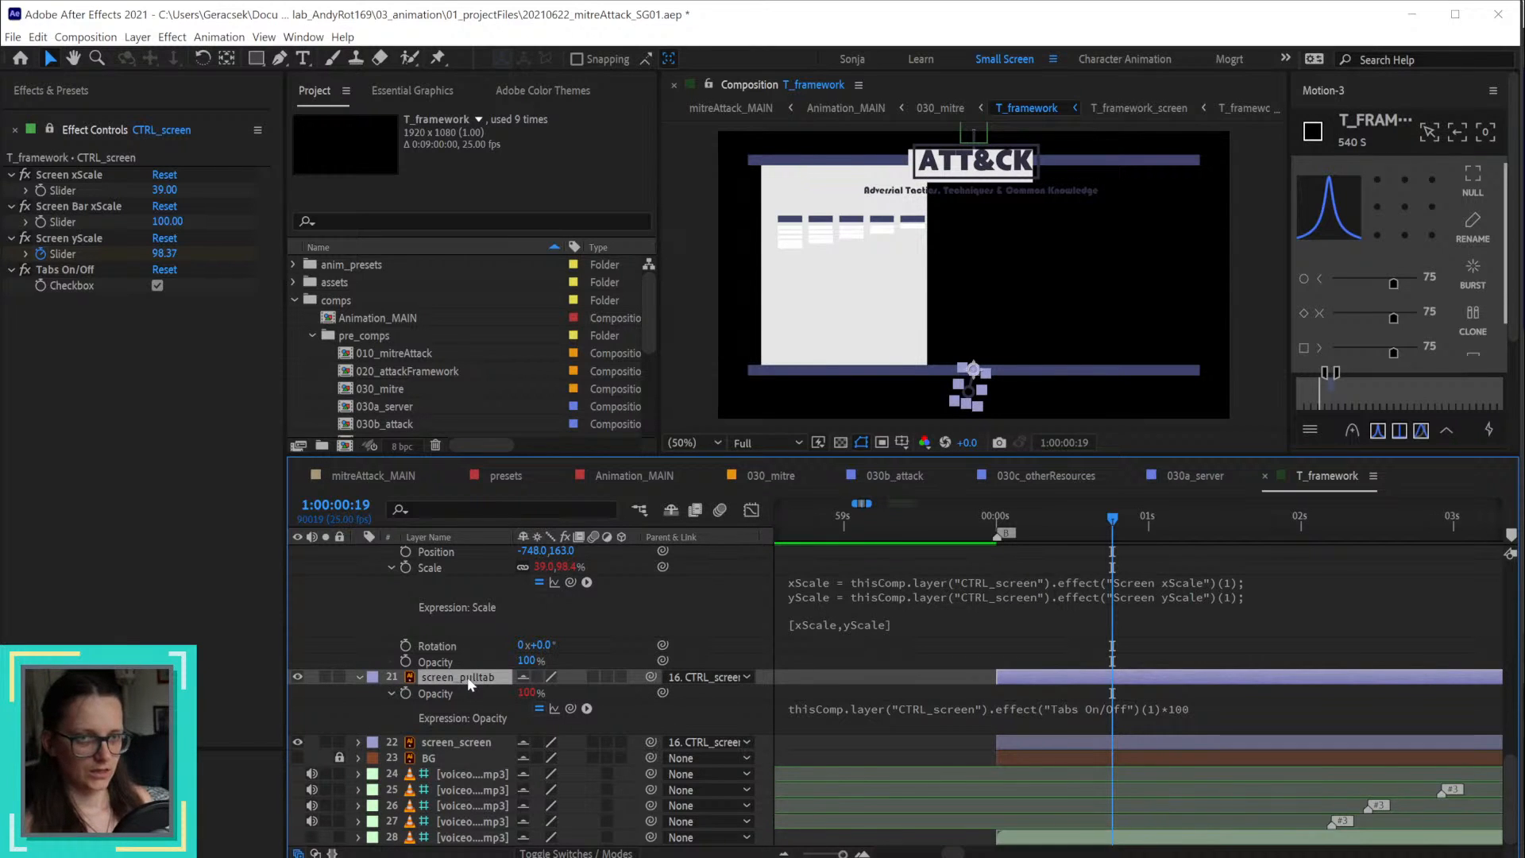
pyautogui.press('p')
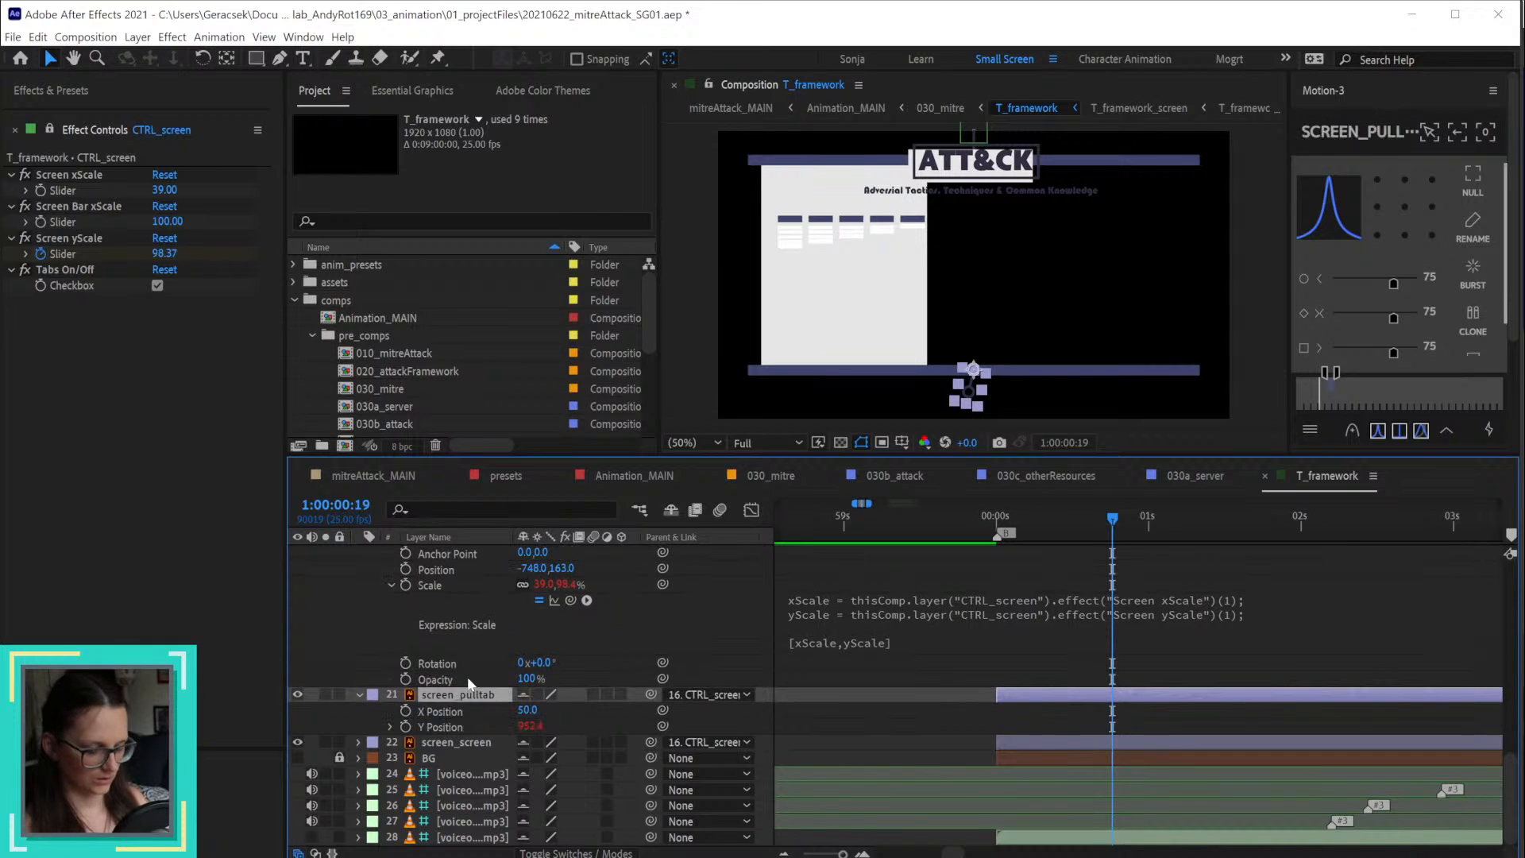
pyautogui.click(443, 713)
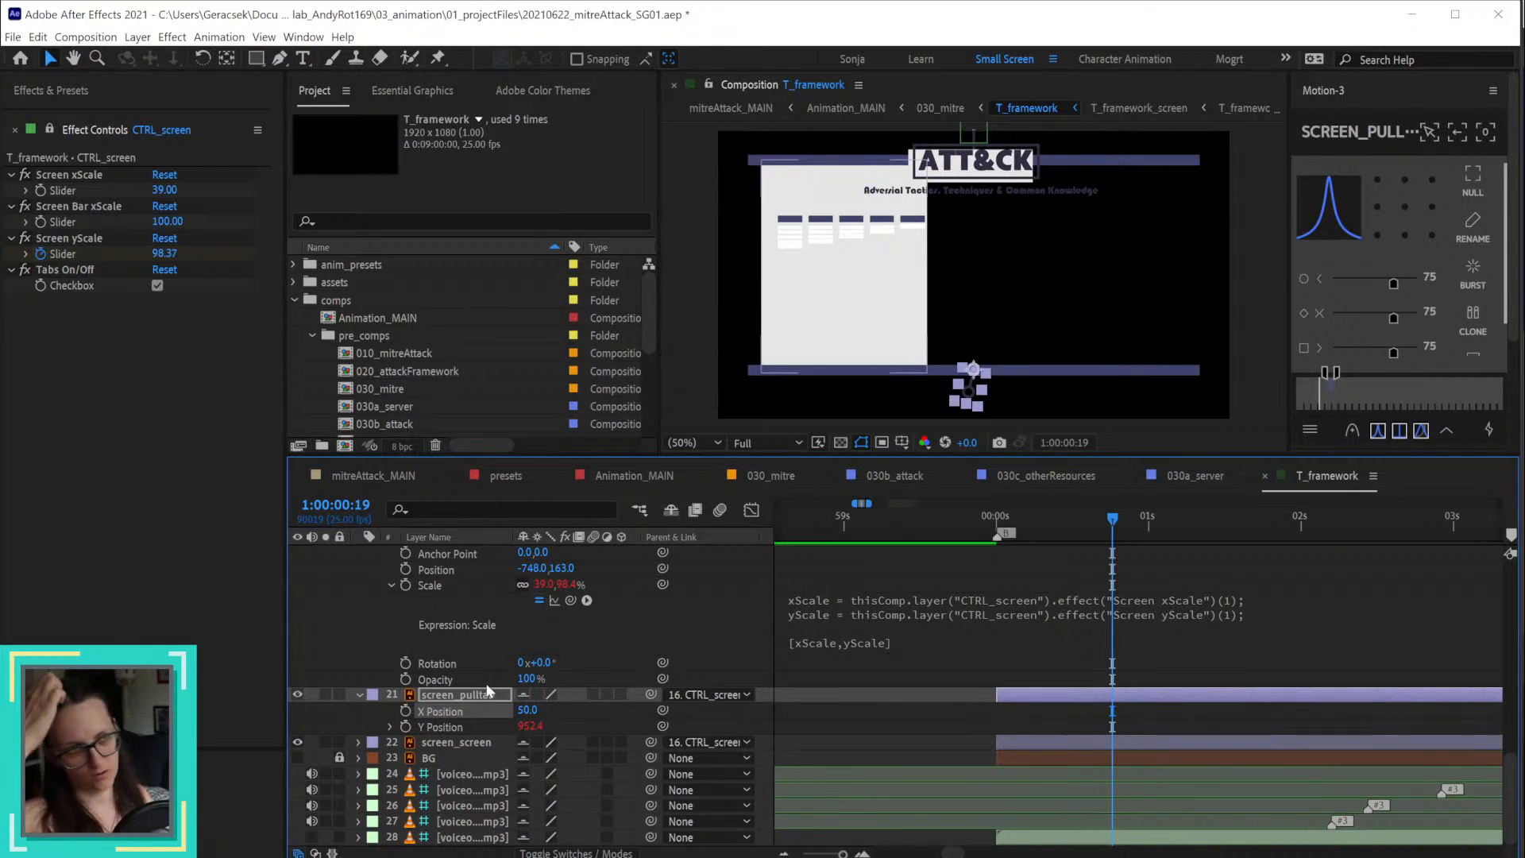
pyautogui.click(678, 637)
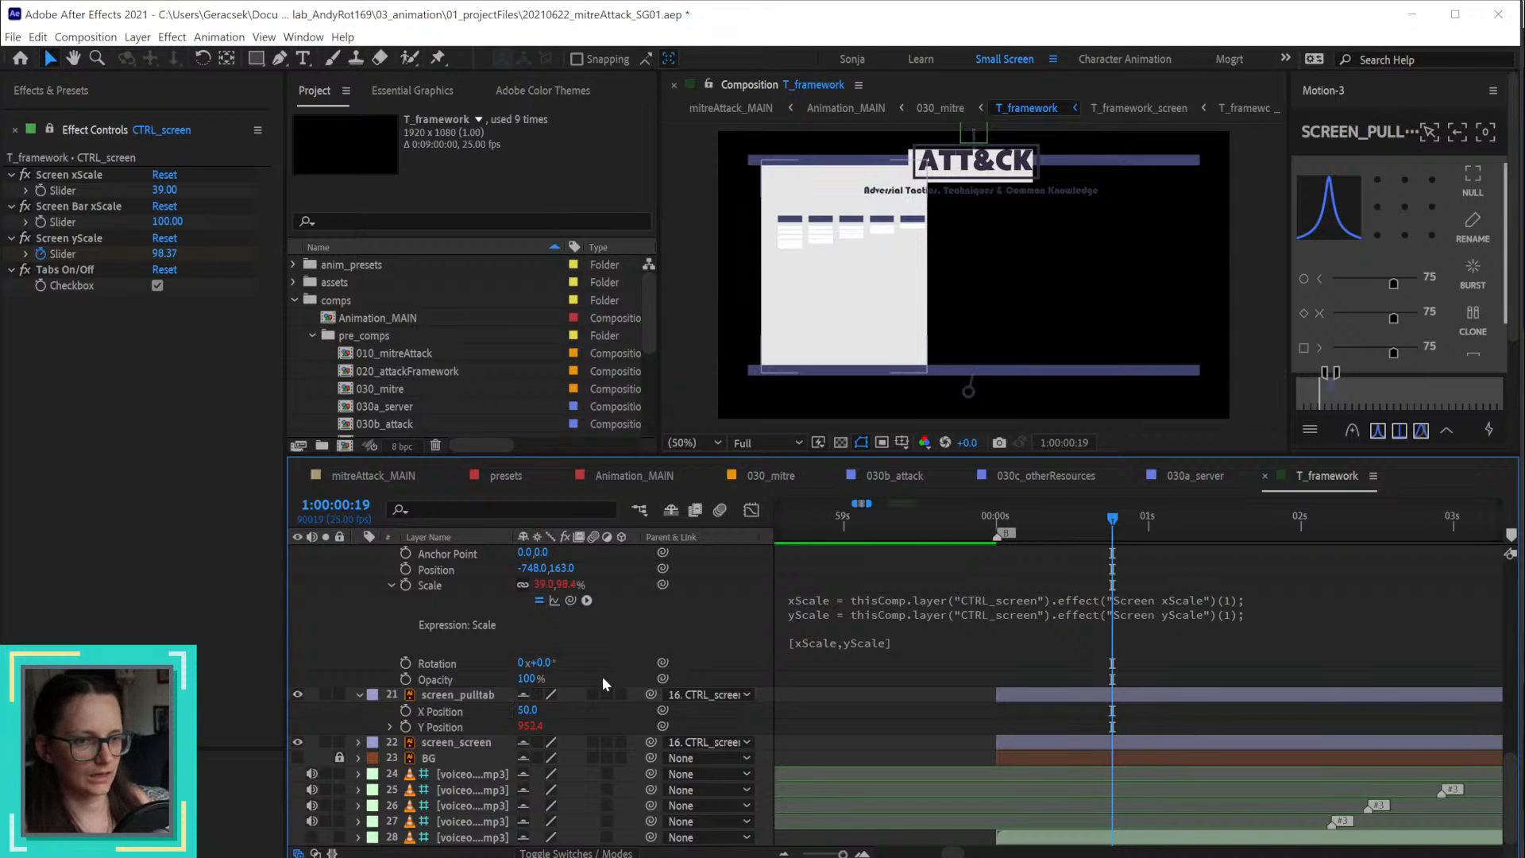
pyautogui.scroll(5, 602, 675)
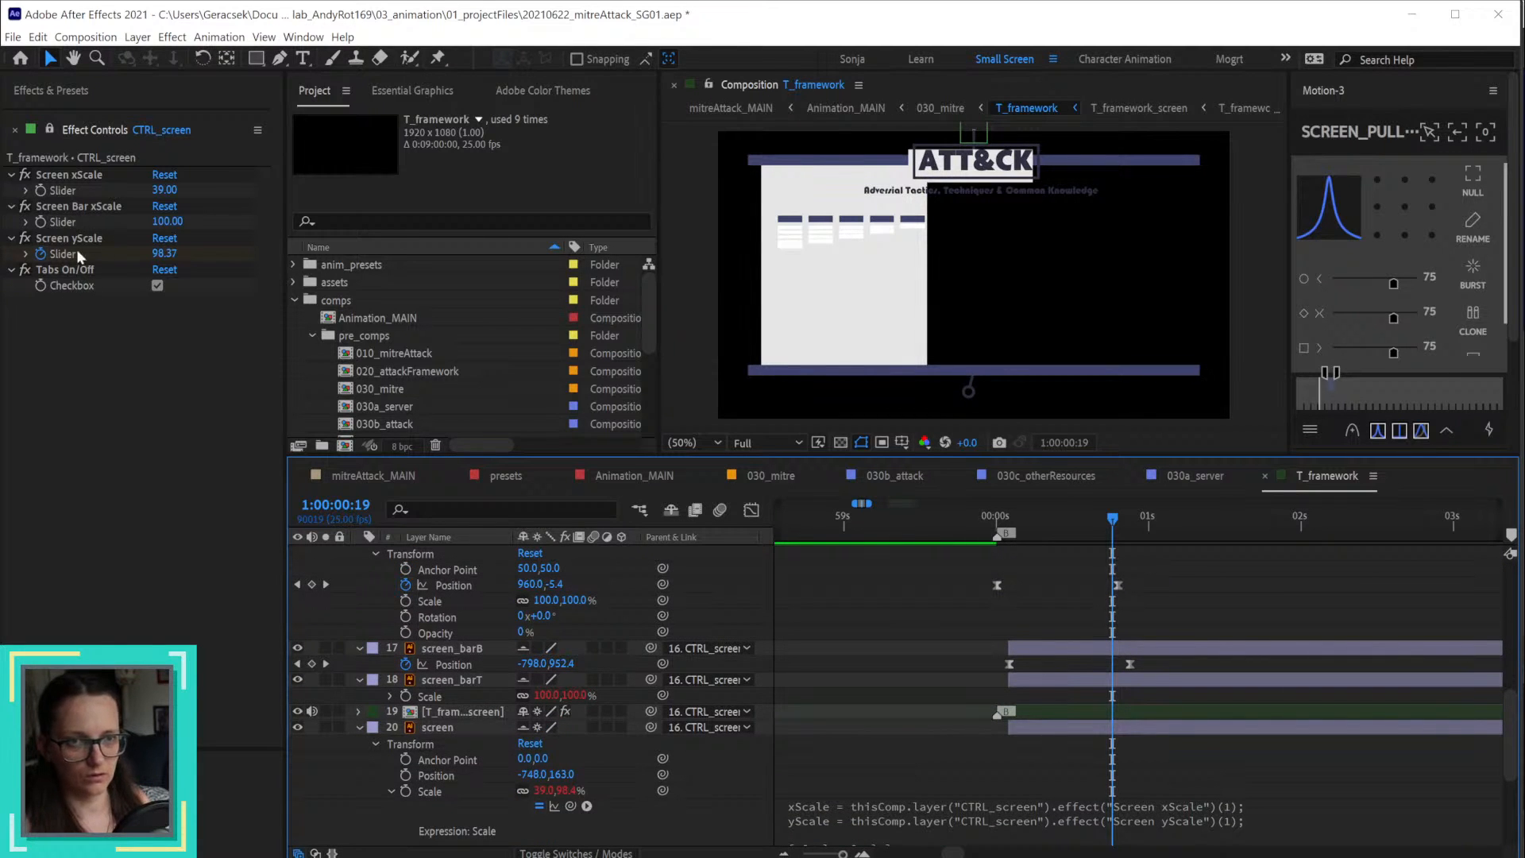
# Step: Duplicate the Screen Bar xScale slider effect on CTRL_screen and name the copy Framework Scale
pyautogui.click(87, 207)
pyautogui.hotkey('ctrl', 'd')
pyautogui.press('Return')
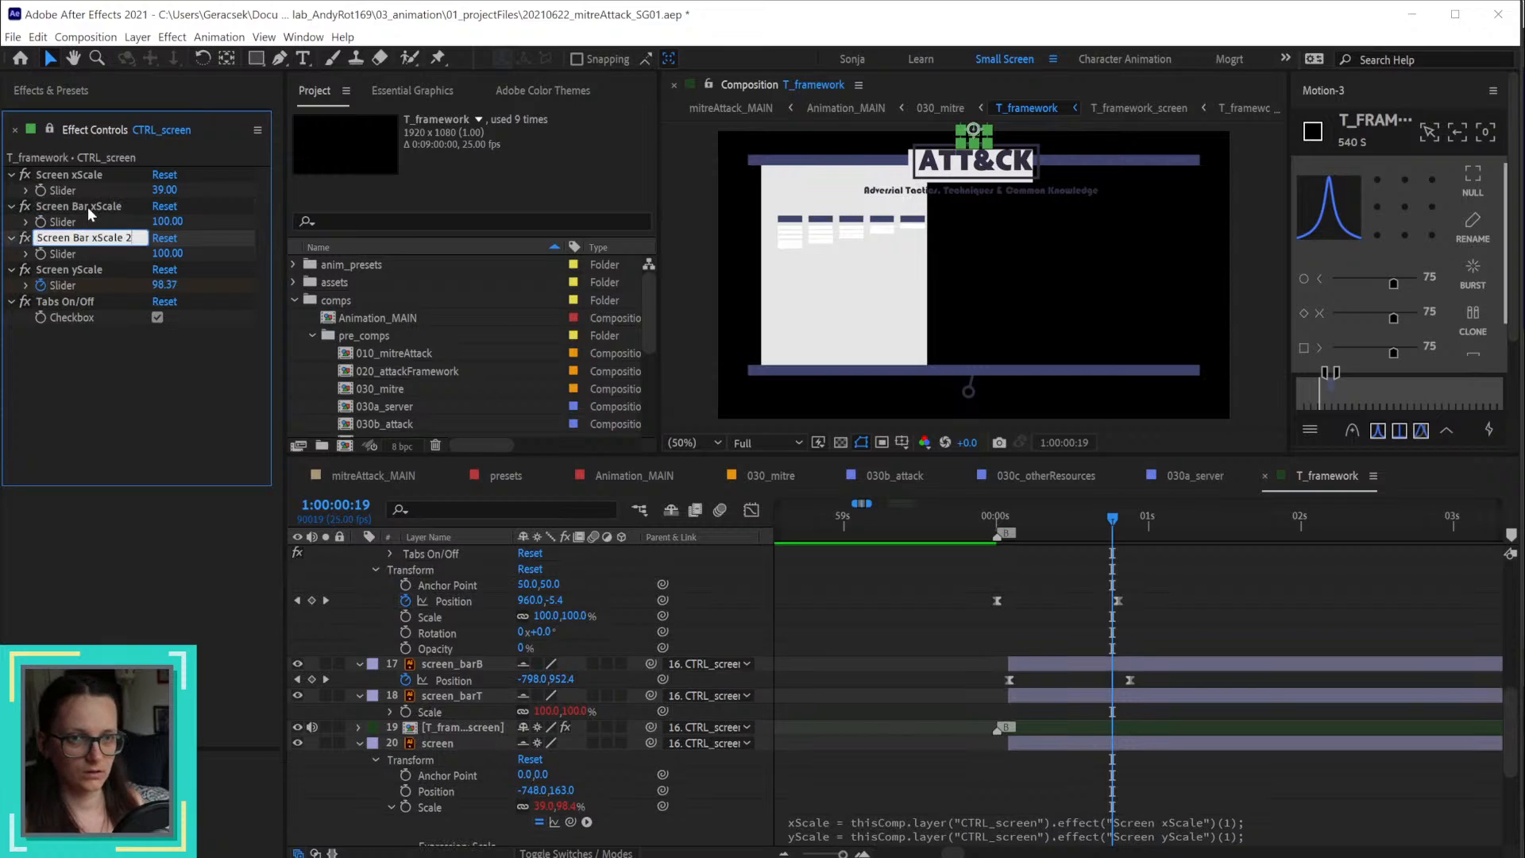
pyautogui.press('BackSpace')
pyautogui.press('BackSpace')
pyautogui.press('BackSpace')
pyautogui.press('BackSpace')
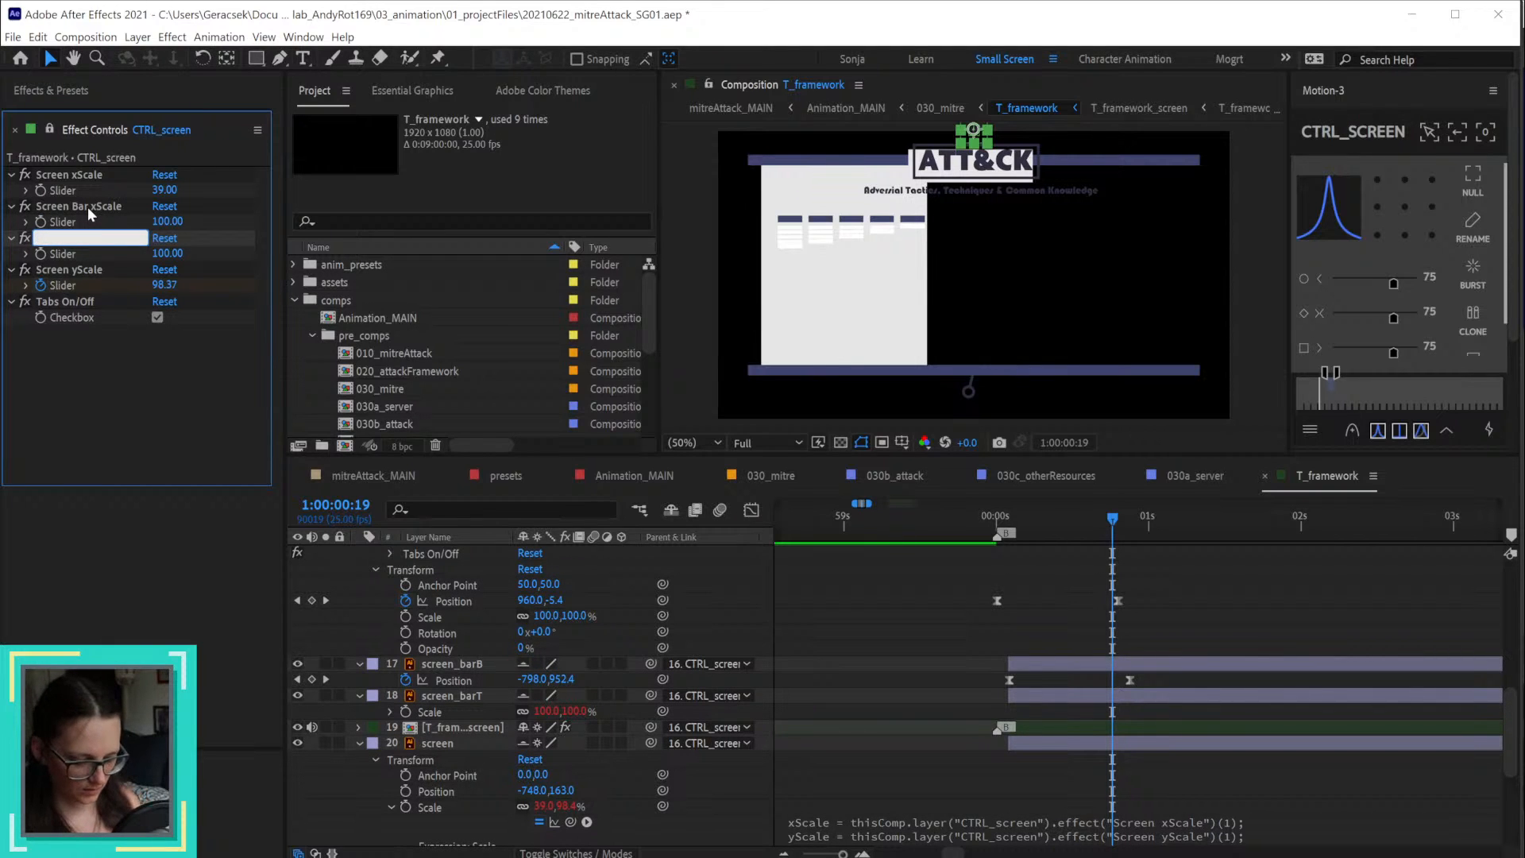
pyautogui.write('Framework')
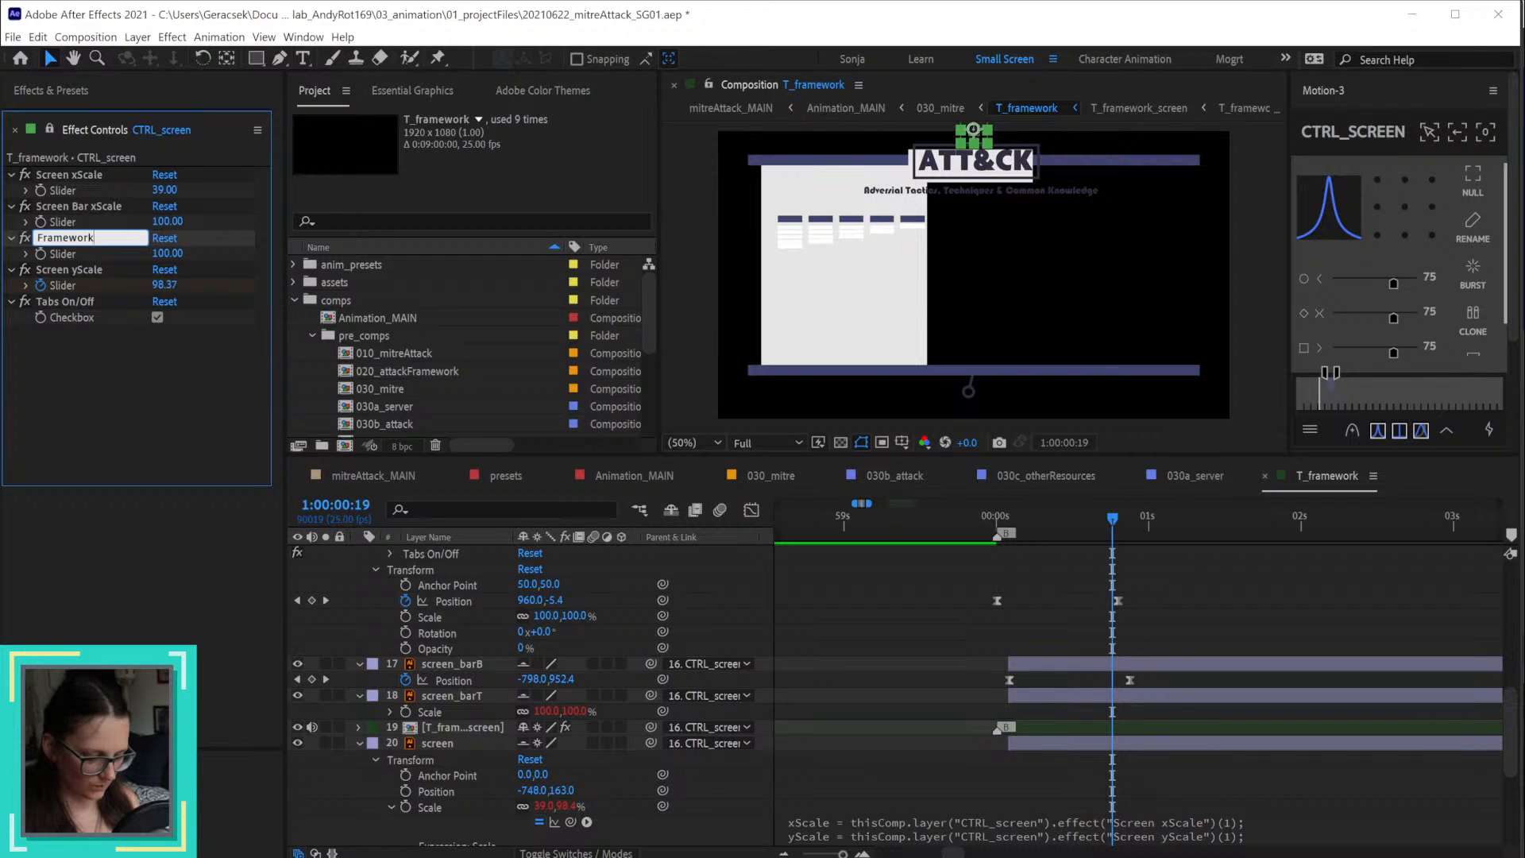
pyautogui.write(' Scale')
pyautogui.press('Return')
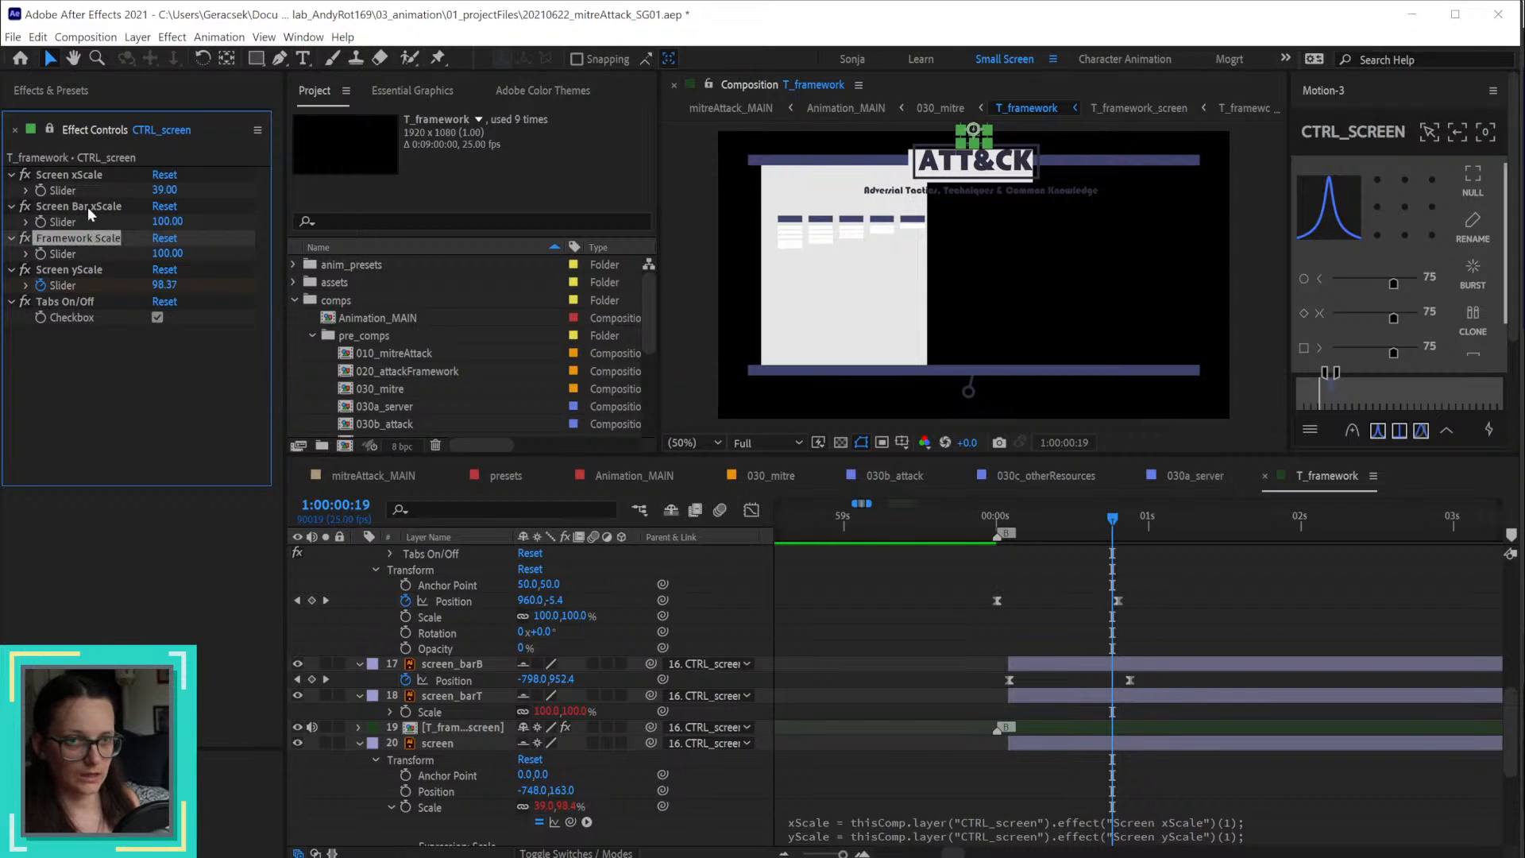
# Step: Move the anchor point of the T_framework_screen layer to the upper-left corner of its framework area
pyautogui.scroll(-2, 603, 651)
pyautogui.click(465, 650)
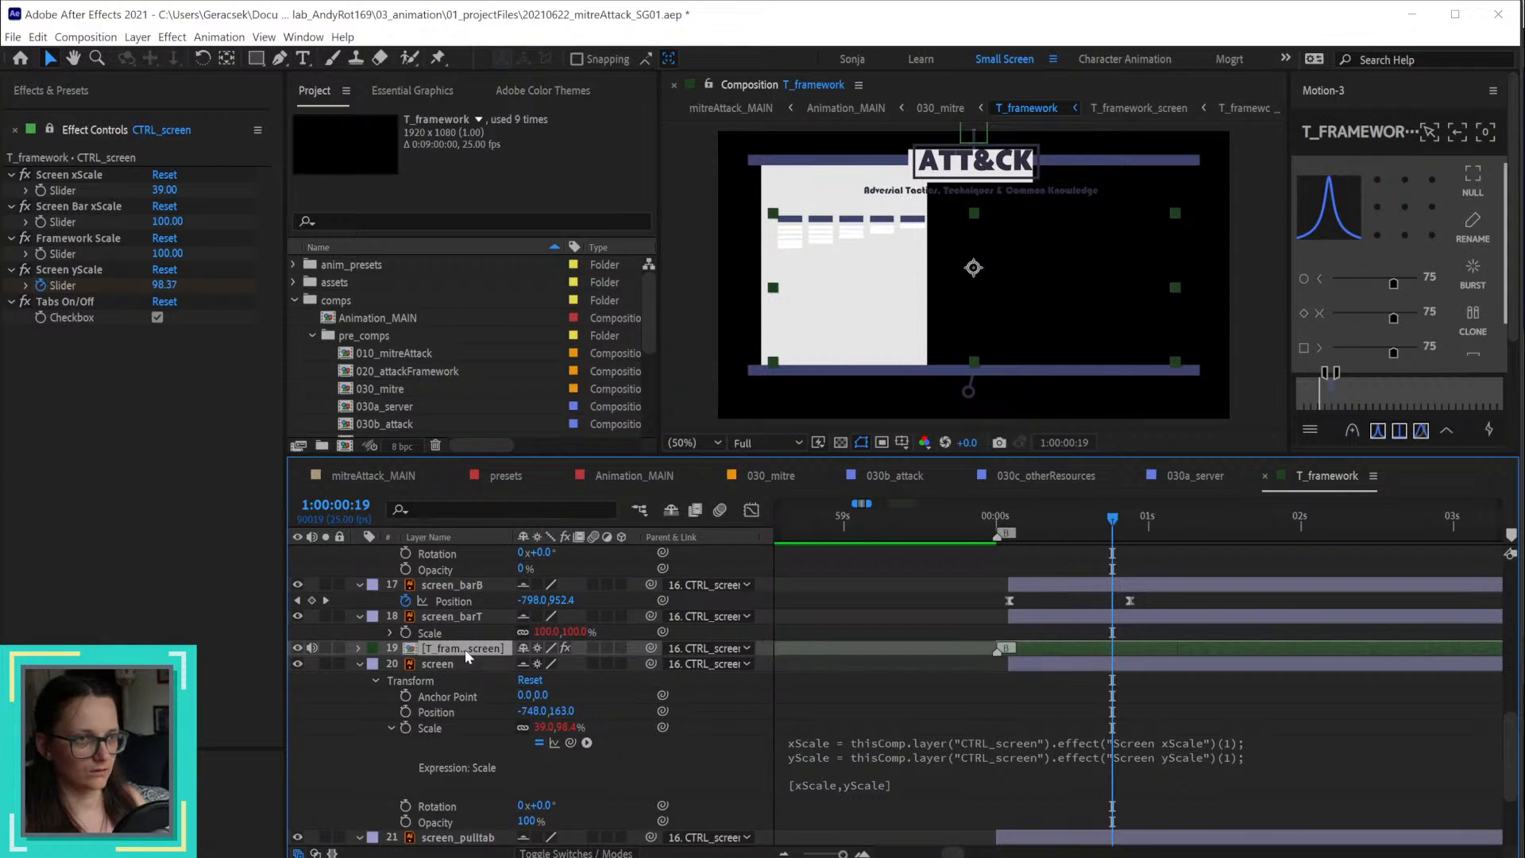
pyautogui.click(1379, 182)
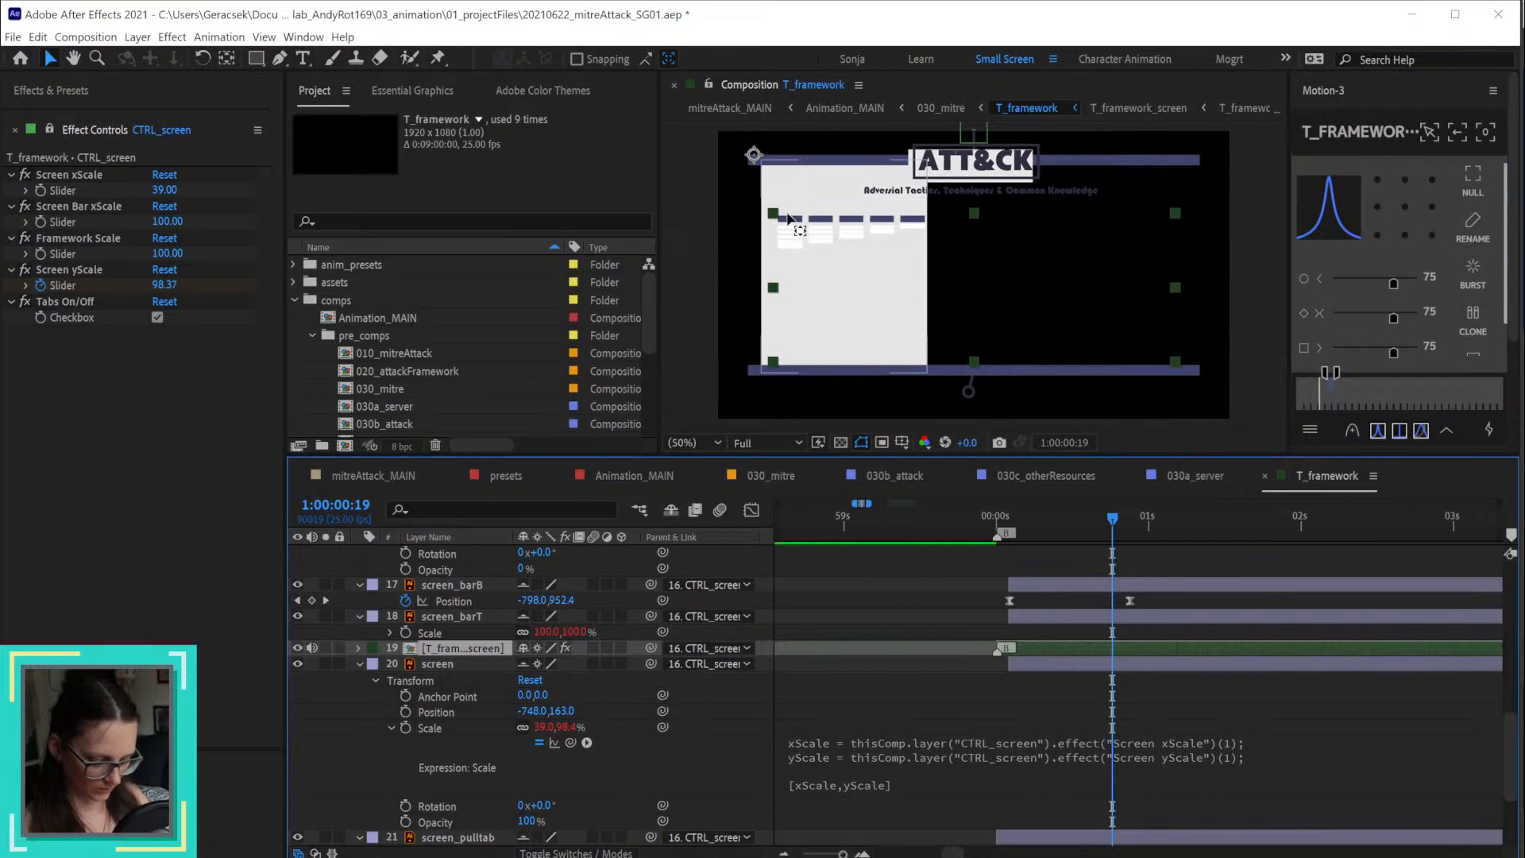
pyautogui.press('y')
pyautogui.moveTo(754, 155); pyautogui.dragTo(772, 213)
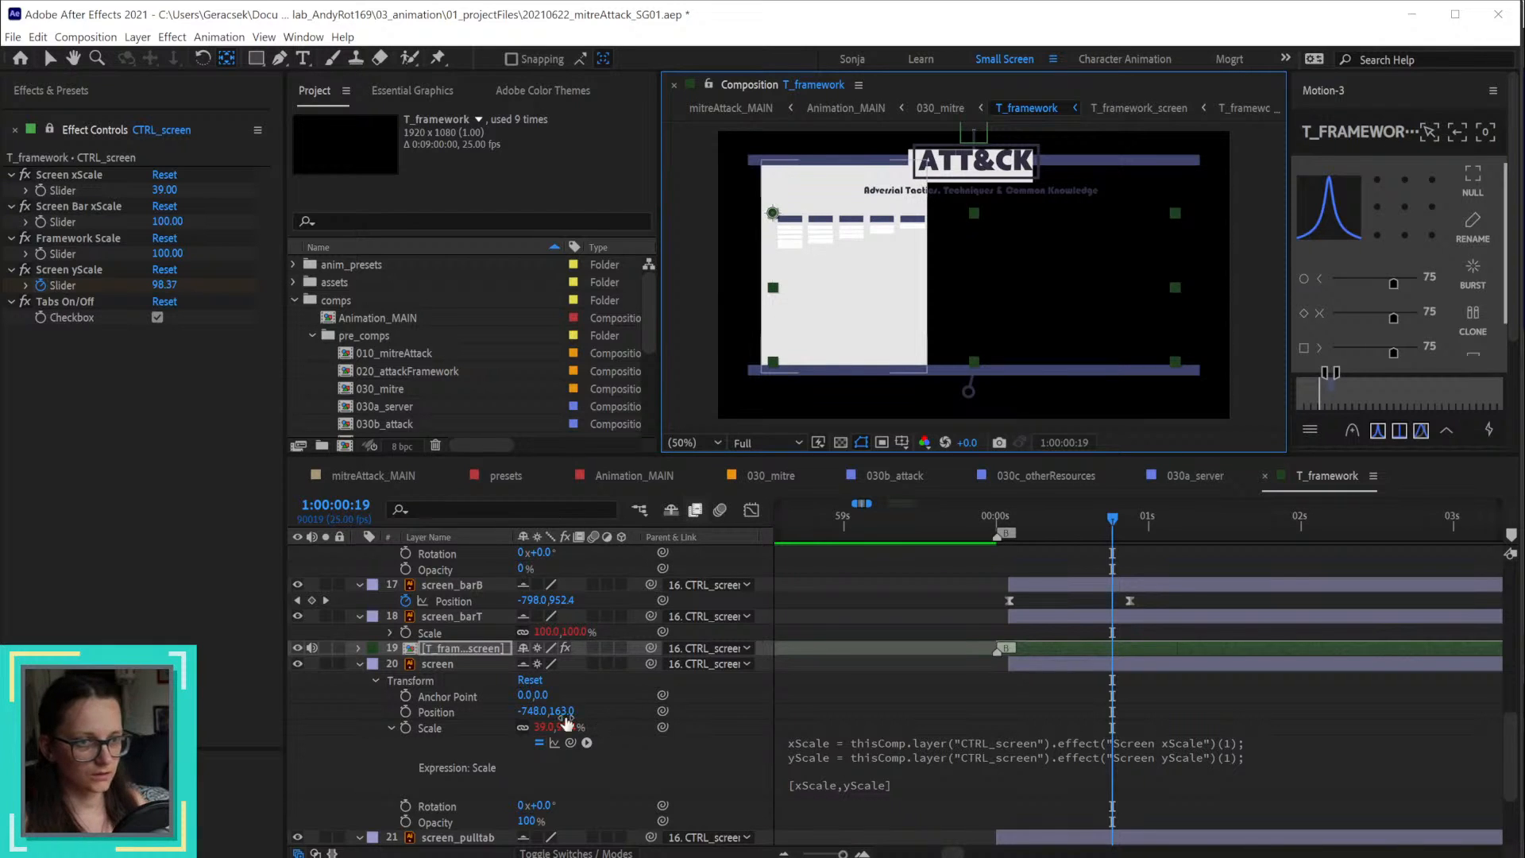
# Step: Link the T_framework_screen layer's Scale to the Framework Scale slider with an expression, testing the slider at 248 and undoing that test
pyautogui.press('s')
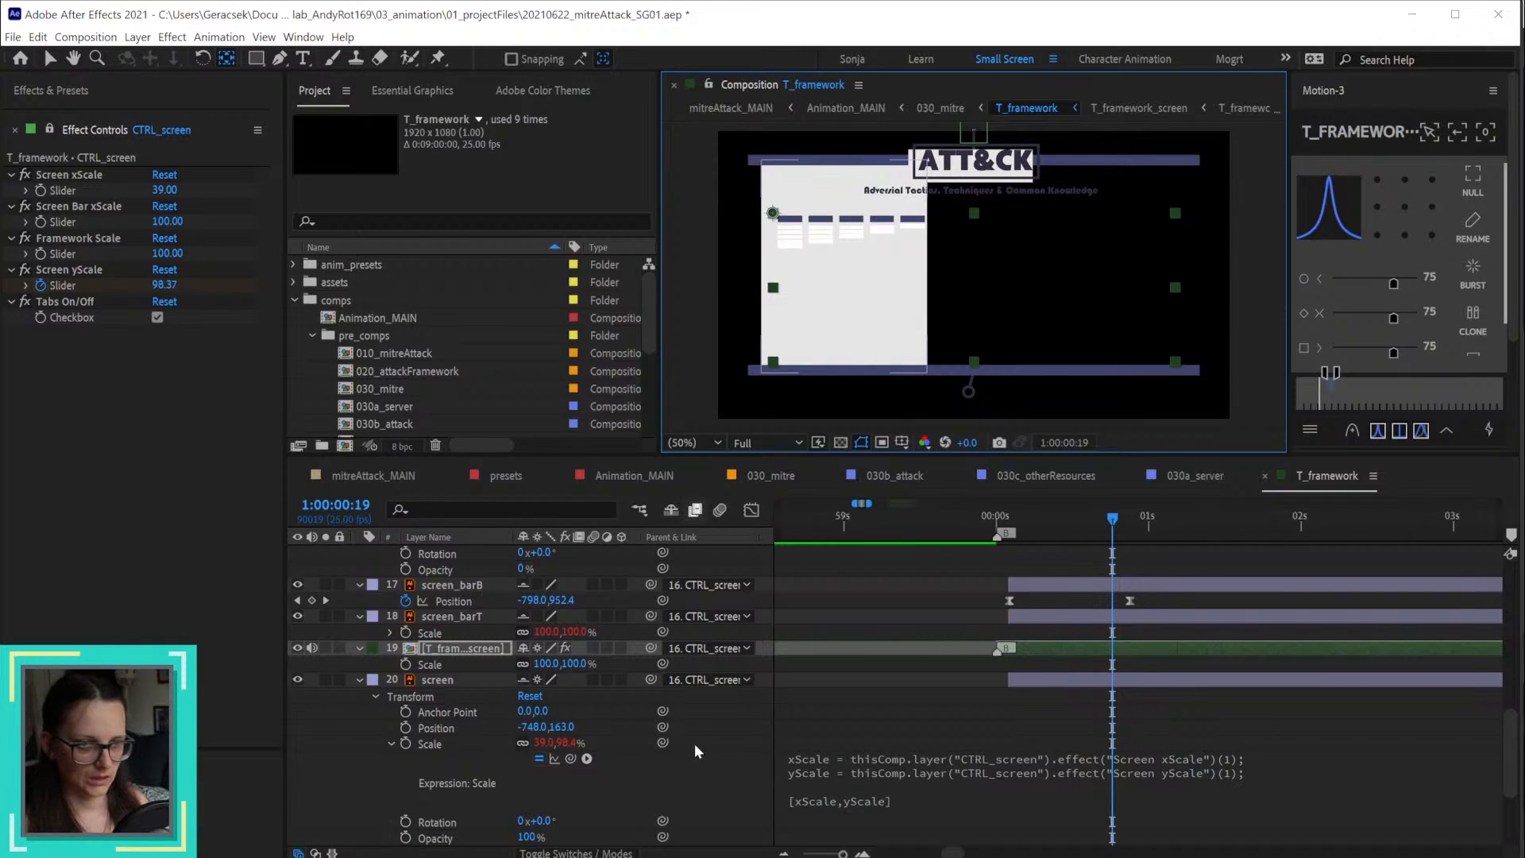
pyautogui.keyDown('alt'); pyautogui.click(406, 665); pyautogui.keyUp('alt')
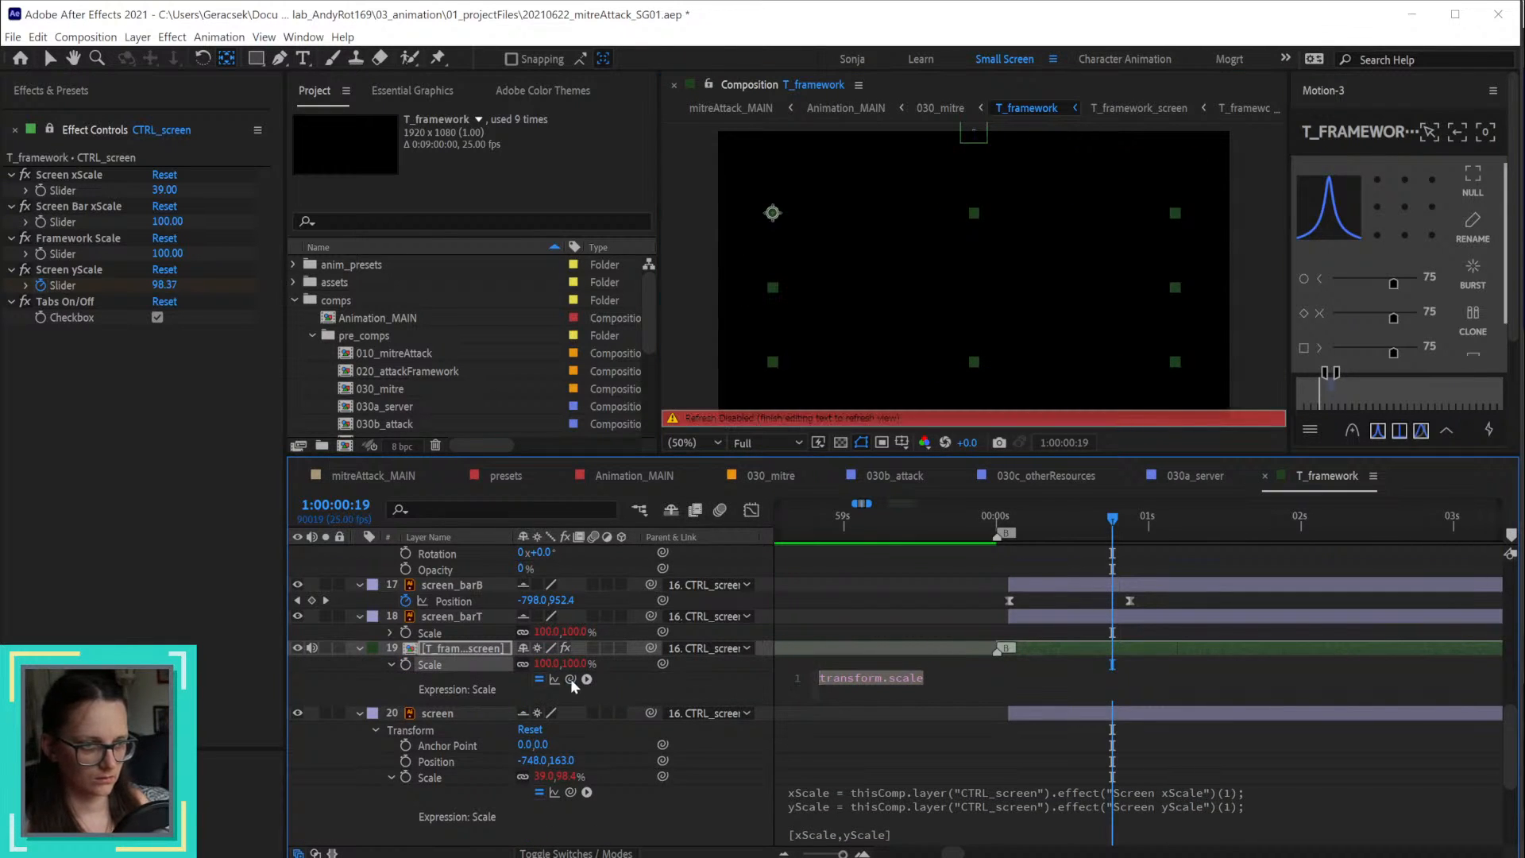
pyautogui.moveTo(570, 679); pyautogui.dragTo(87, 262)
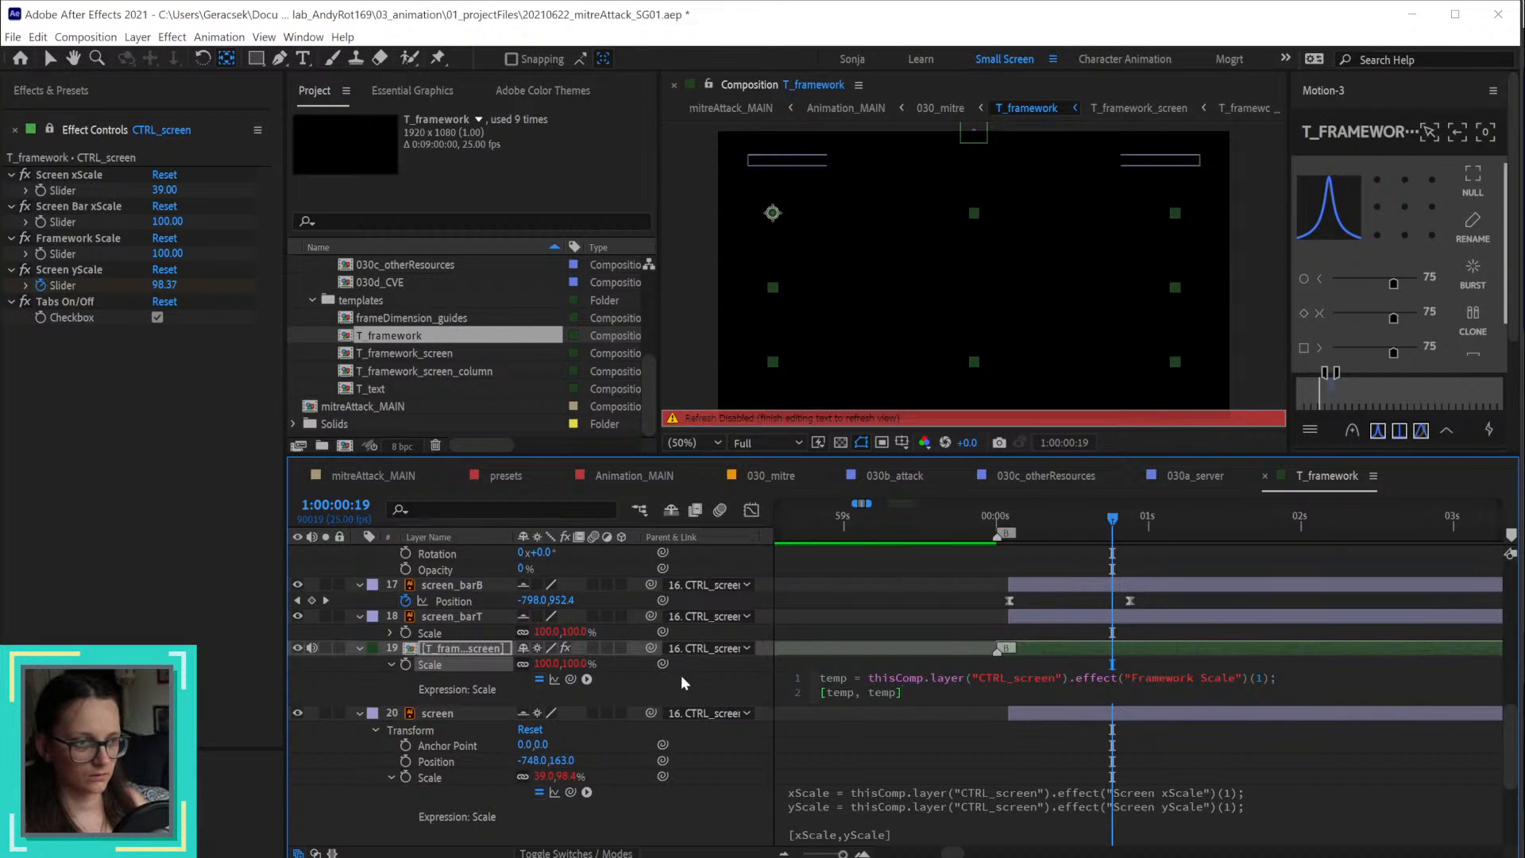
pyautogui.click(707, 679)
pyautogui.click(136, 480)
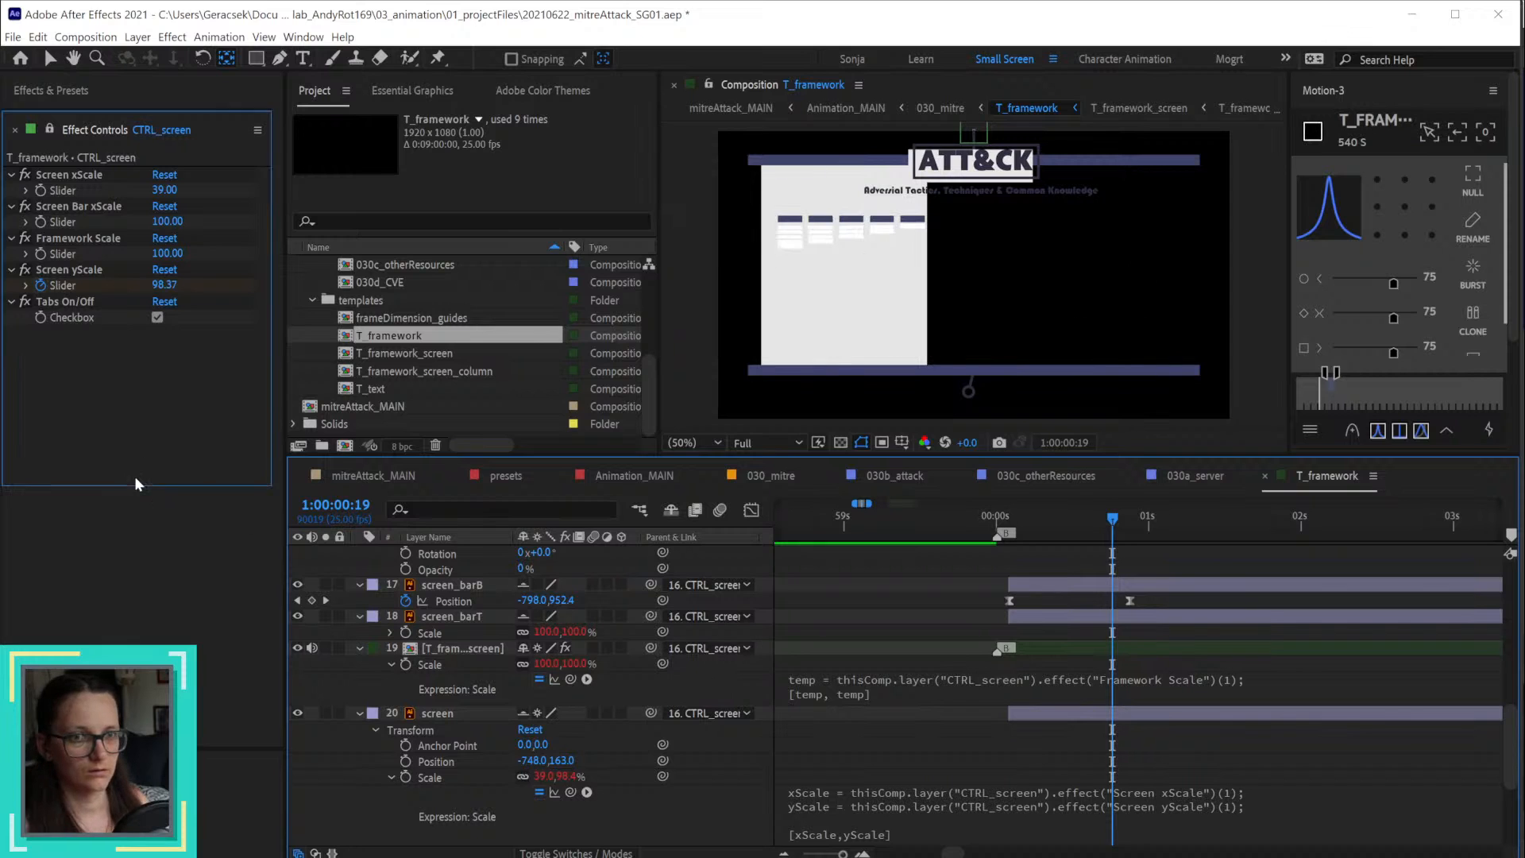
pyautogui.moveTo(168, 254); pyautogui.dragTo(317, 260)
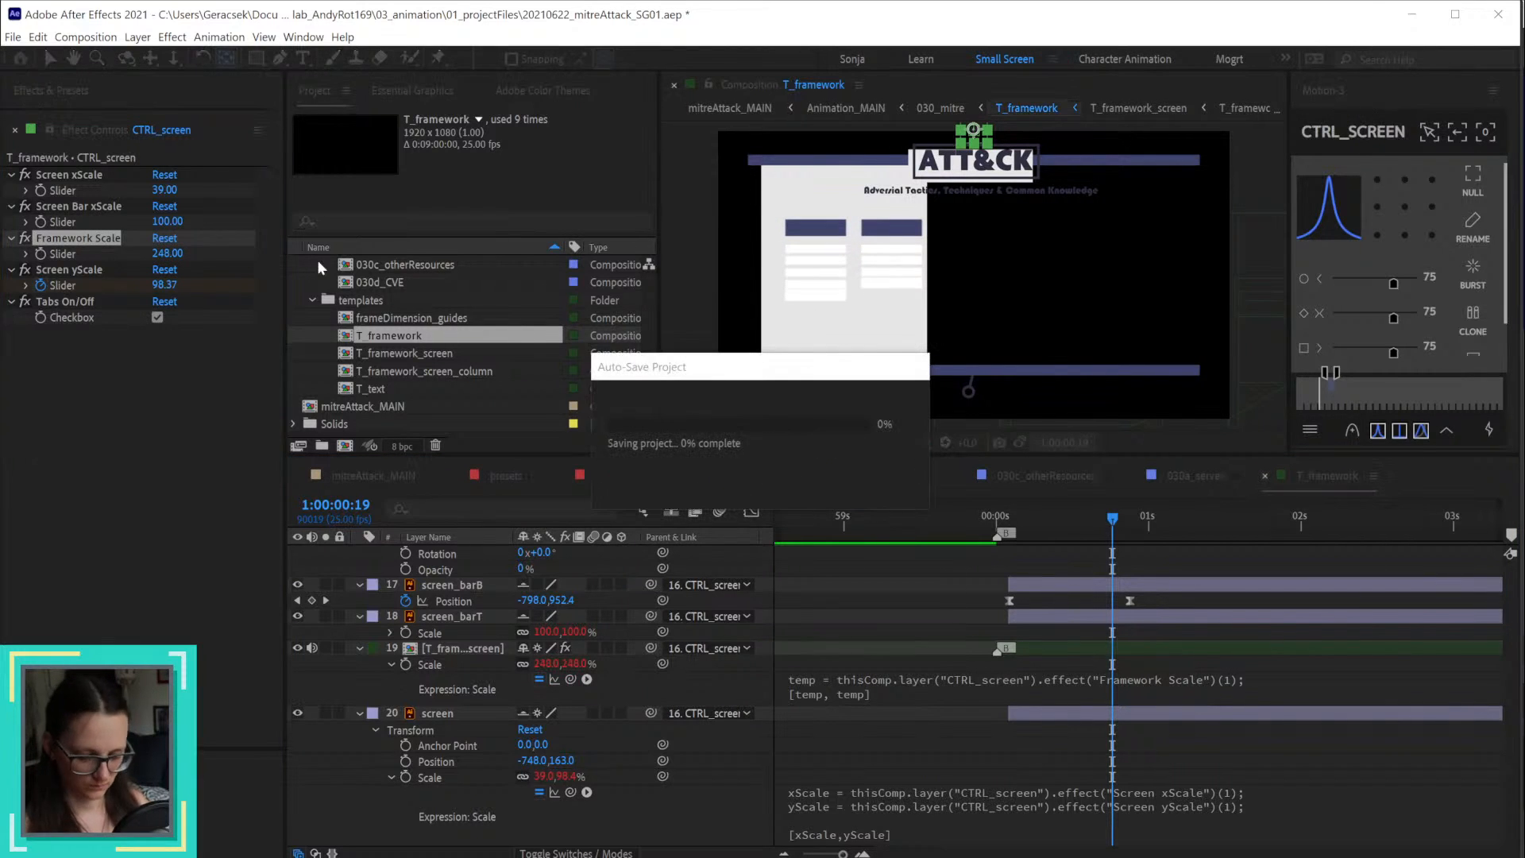
pyautogui.hotkey('ctrl', 'z')
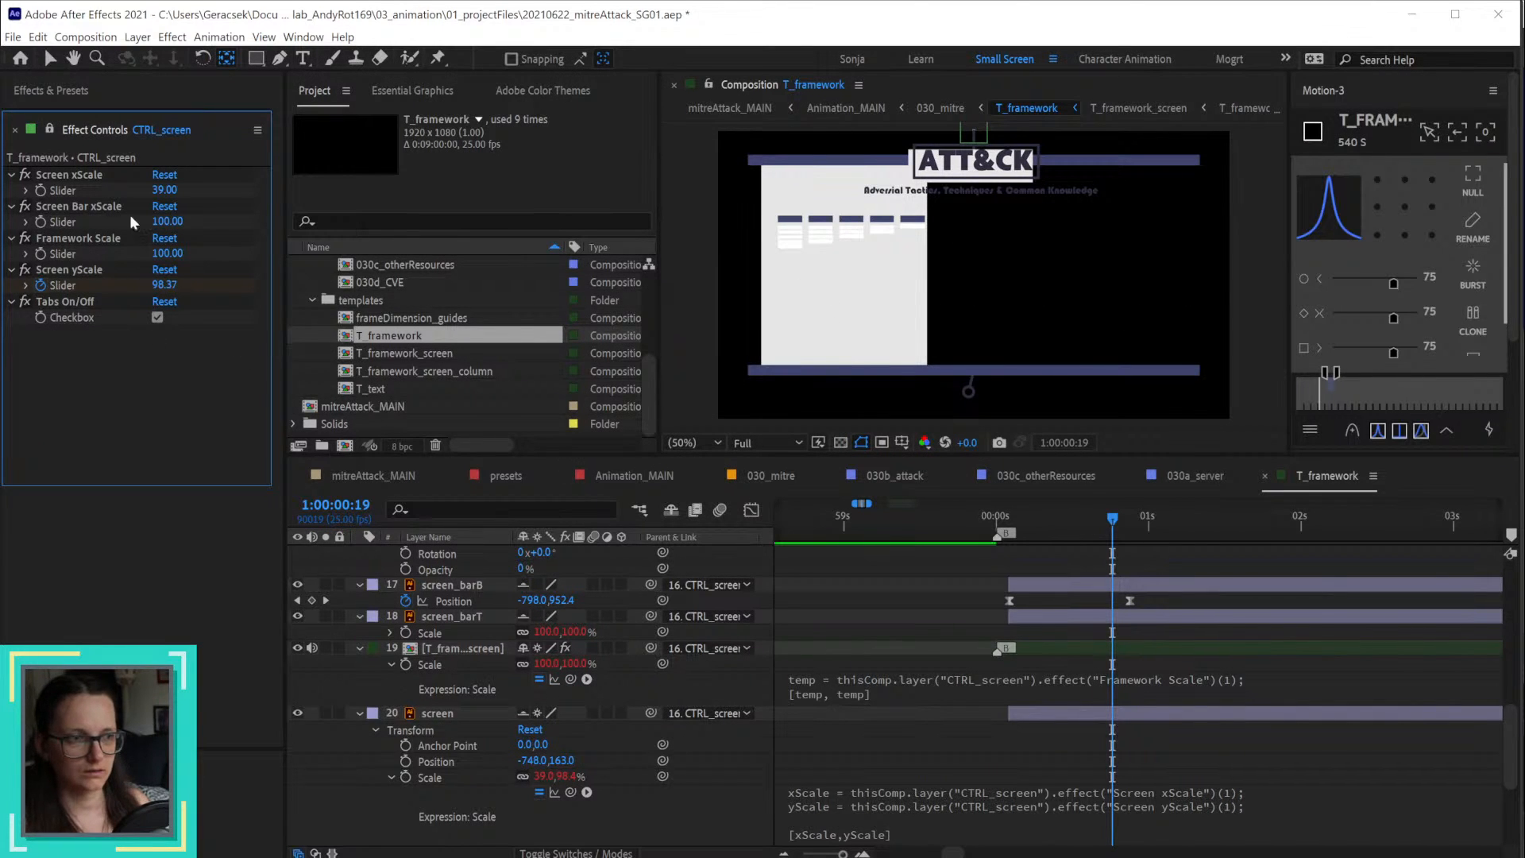
# Step: Set the Screen xScale slider on CTRL_screen to 100
pyautogui.moveTo(166, 191); pyautogui.dragTo(202, 193)
pyautogui.click(166, 191)
pyautogui.write('100')
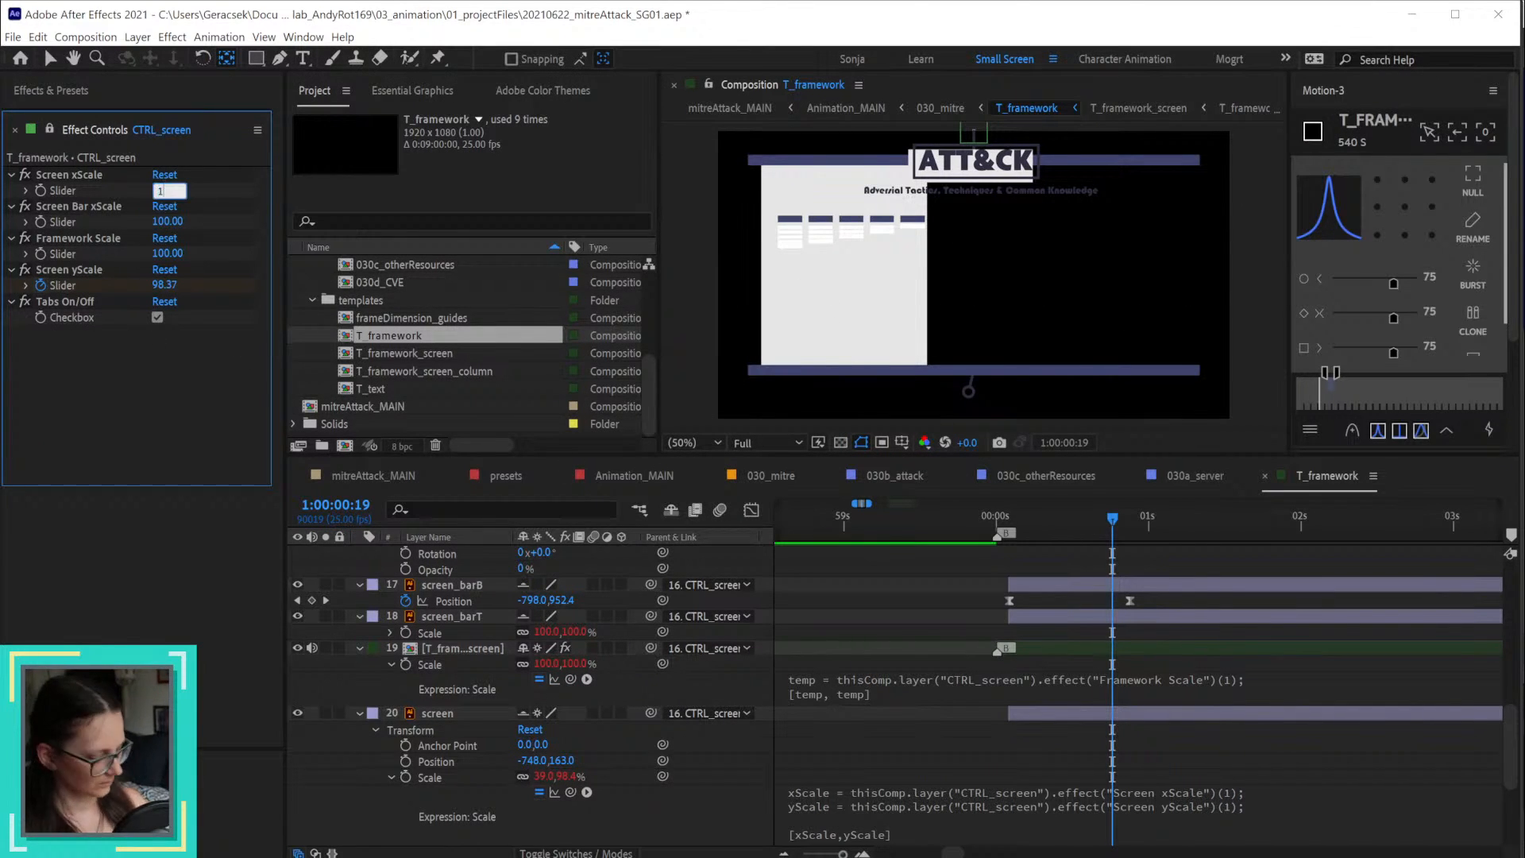
pyautogui.press('Return')
pyautogui.click(737, 809)
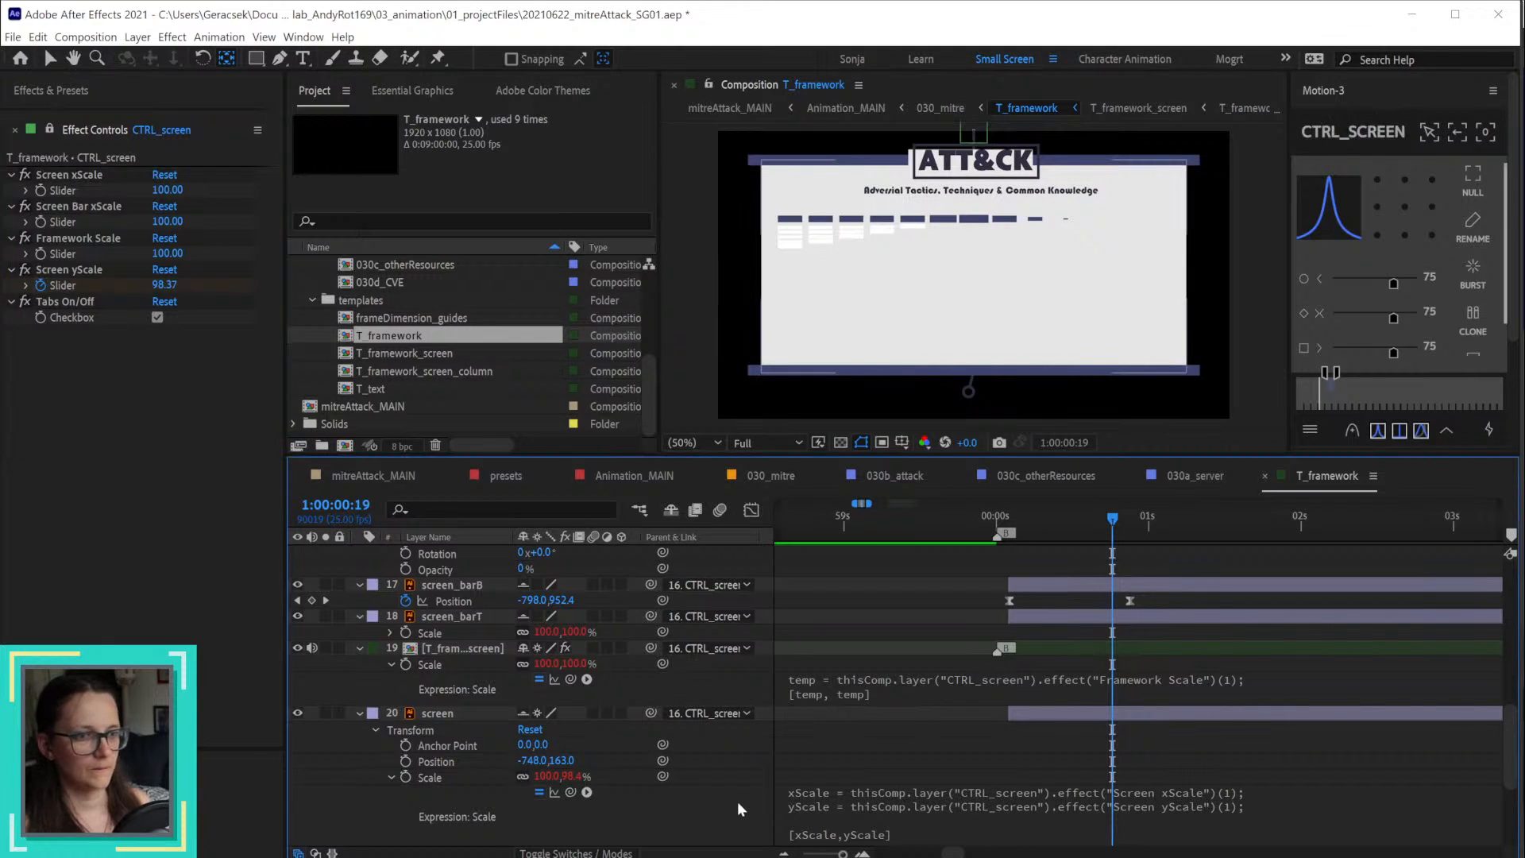
# Step: Open the T_framework composition in Essential Graphics and name the template Framework
pyautogui.rightClick(718, 777)
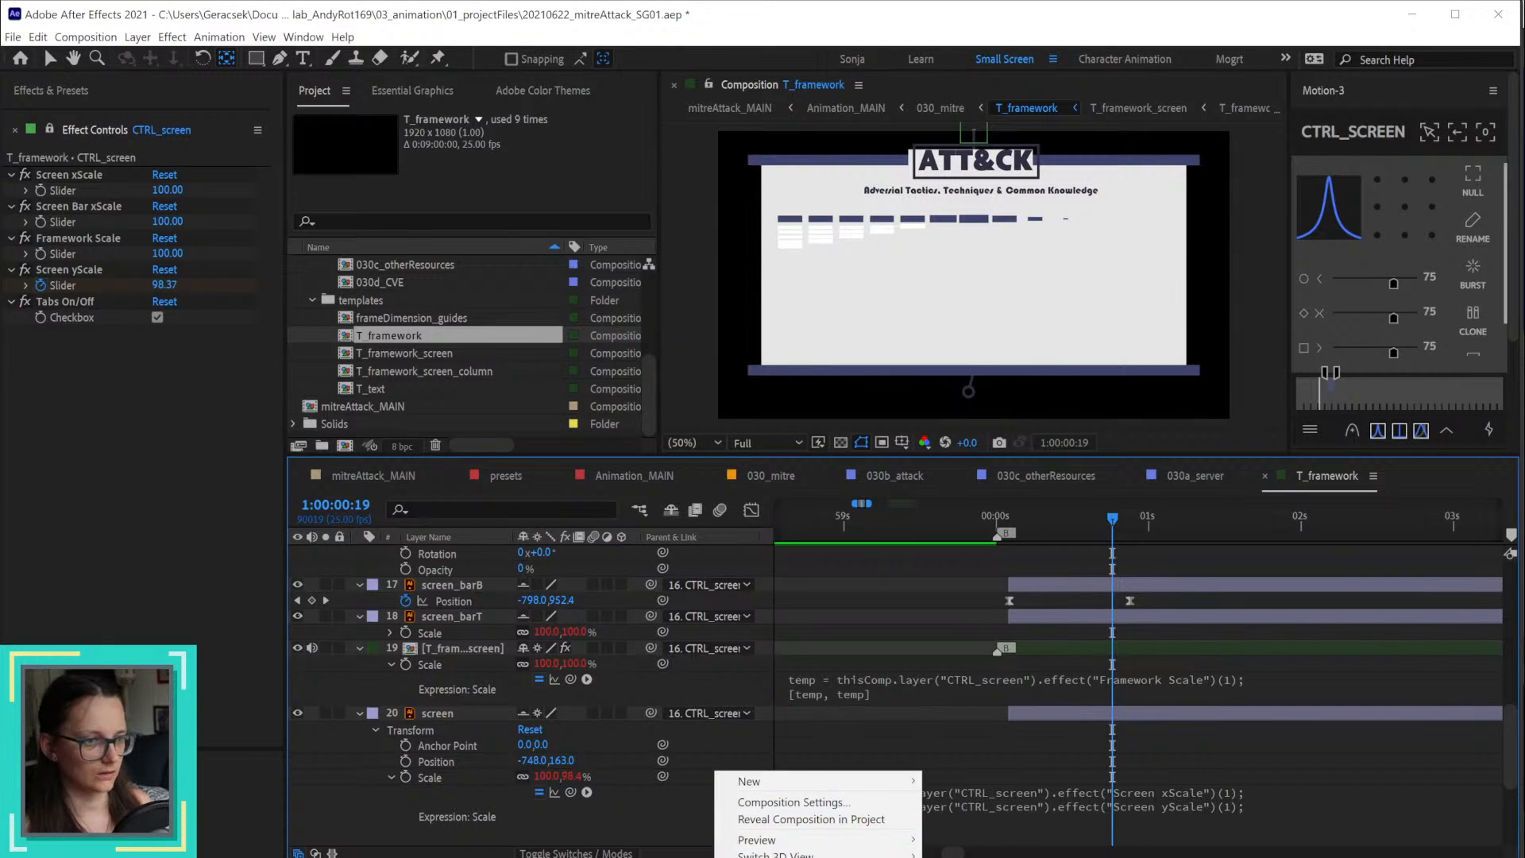
pyautogui.rightClick(732, 555)
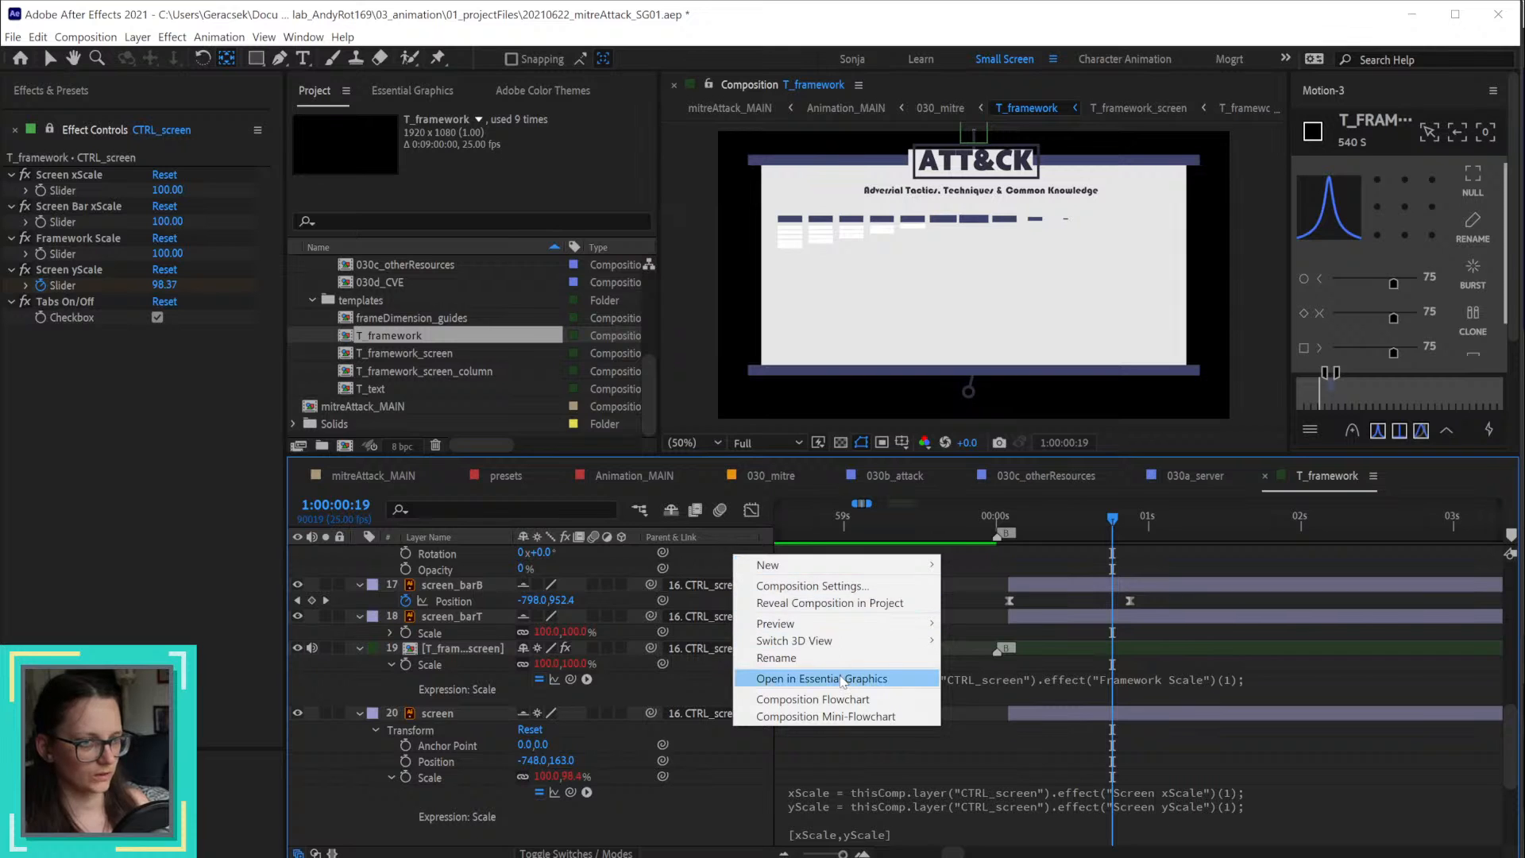
pyautogui.click(843, 681)
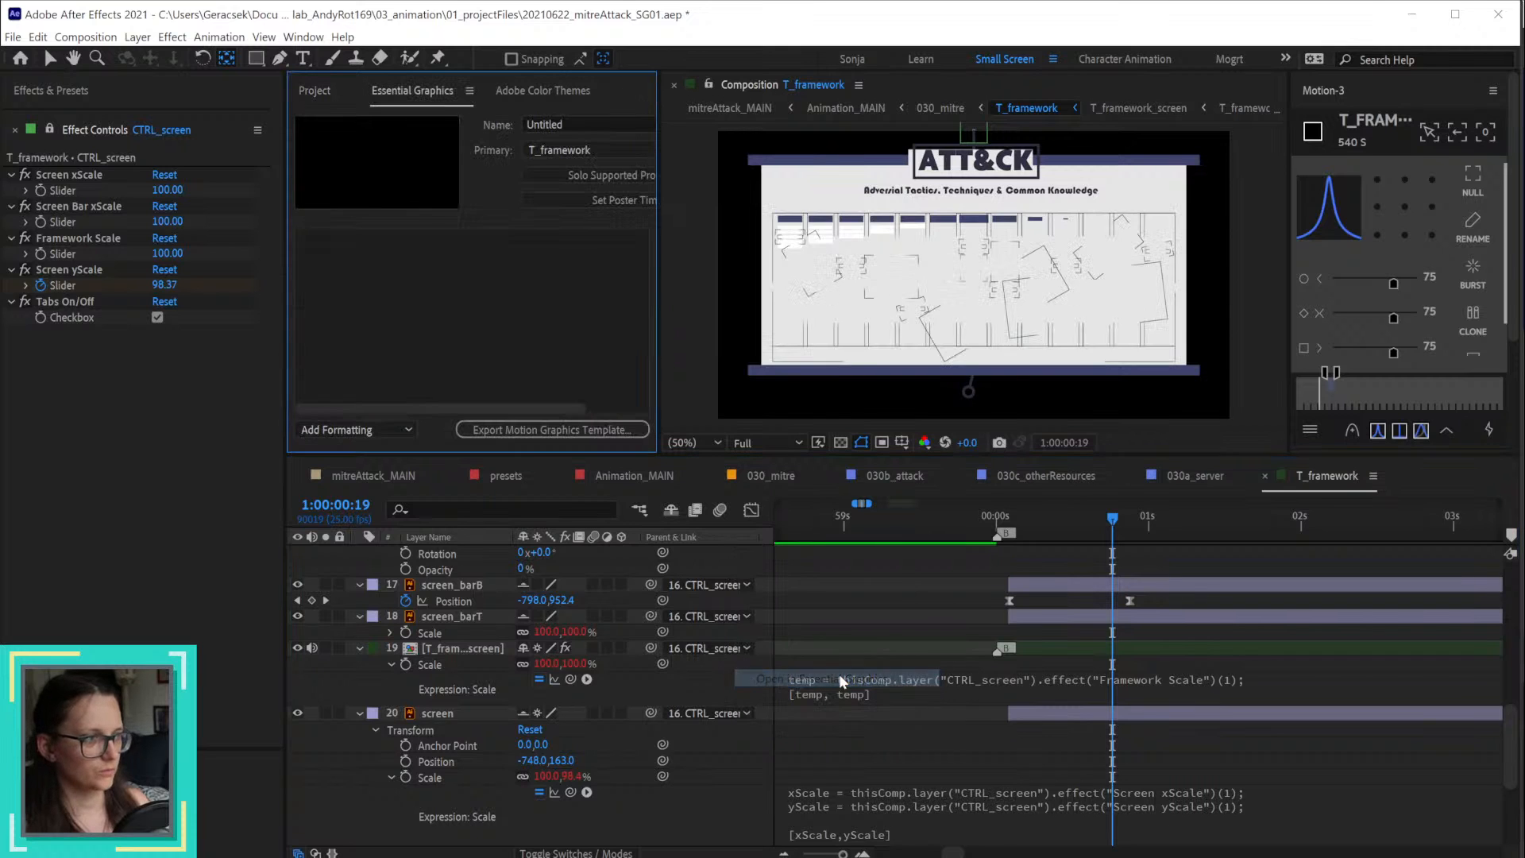
pyautogui.click(594, 124)
pyautogui.write('Frame')
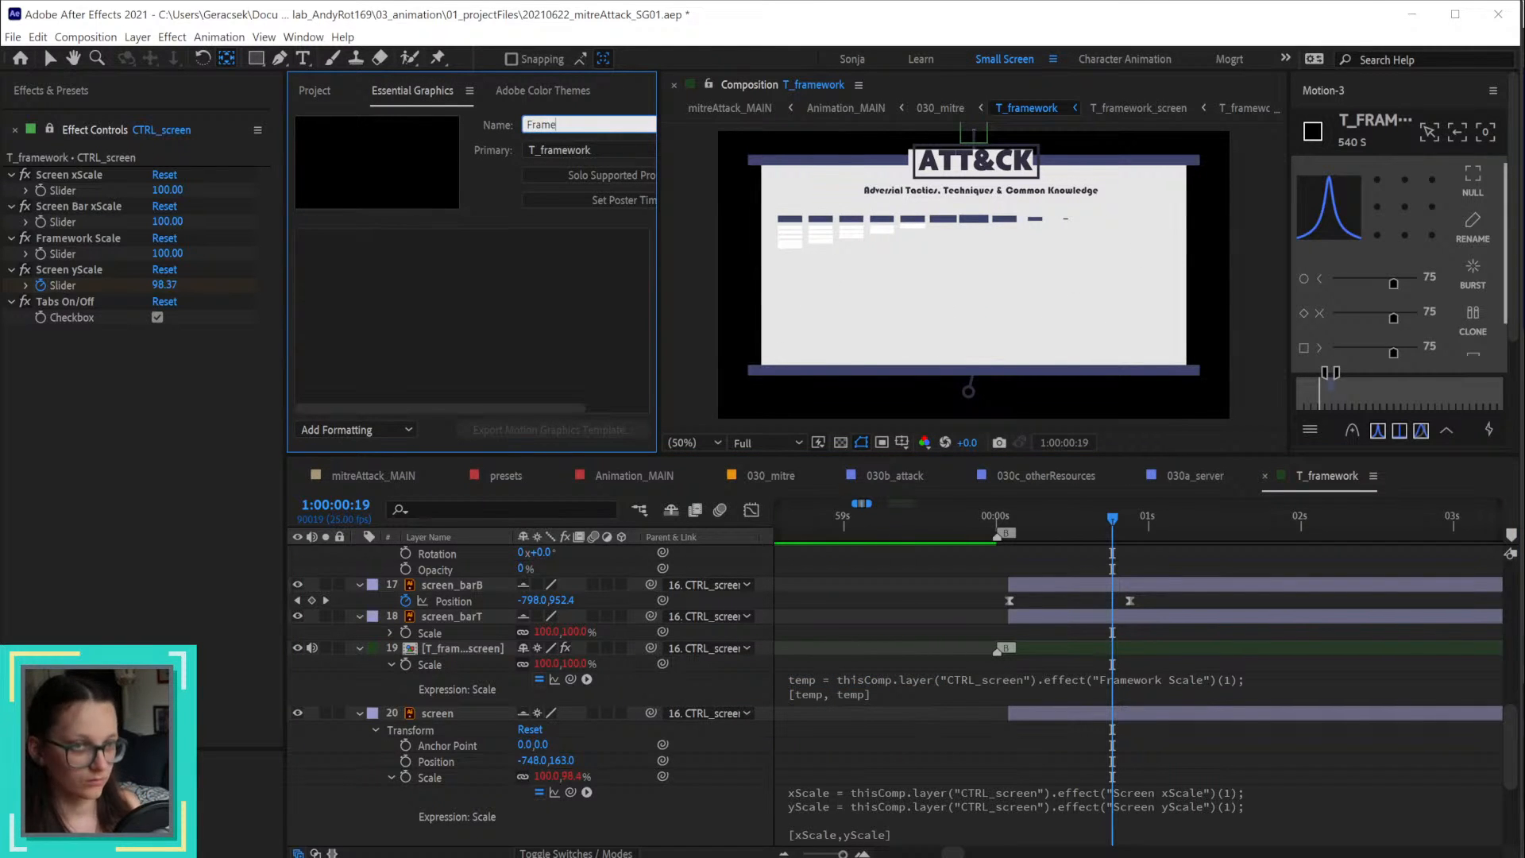
pyautogui.write('work')
pyautogui.press('Return')
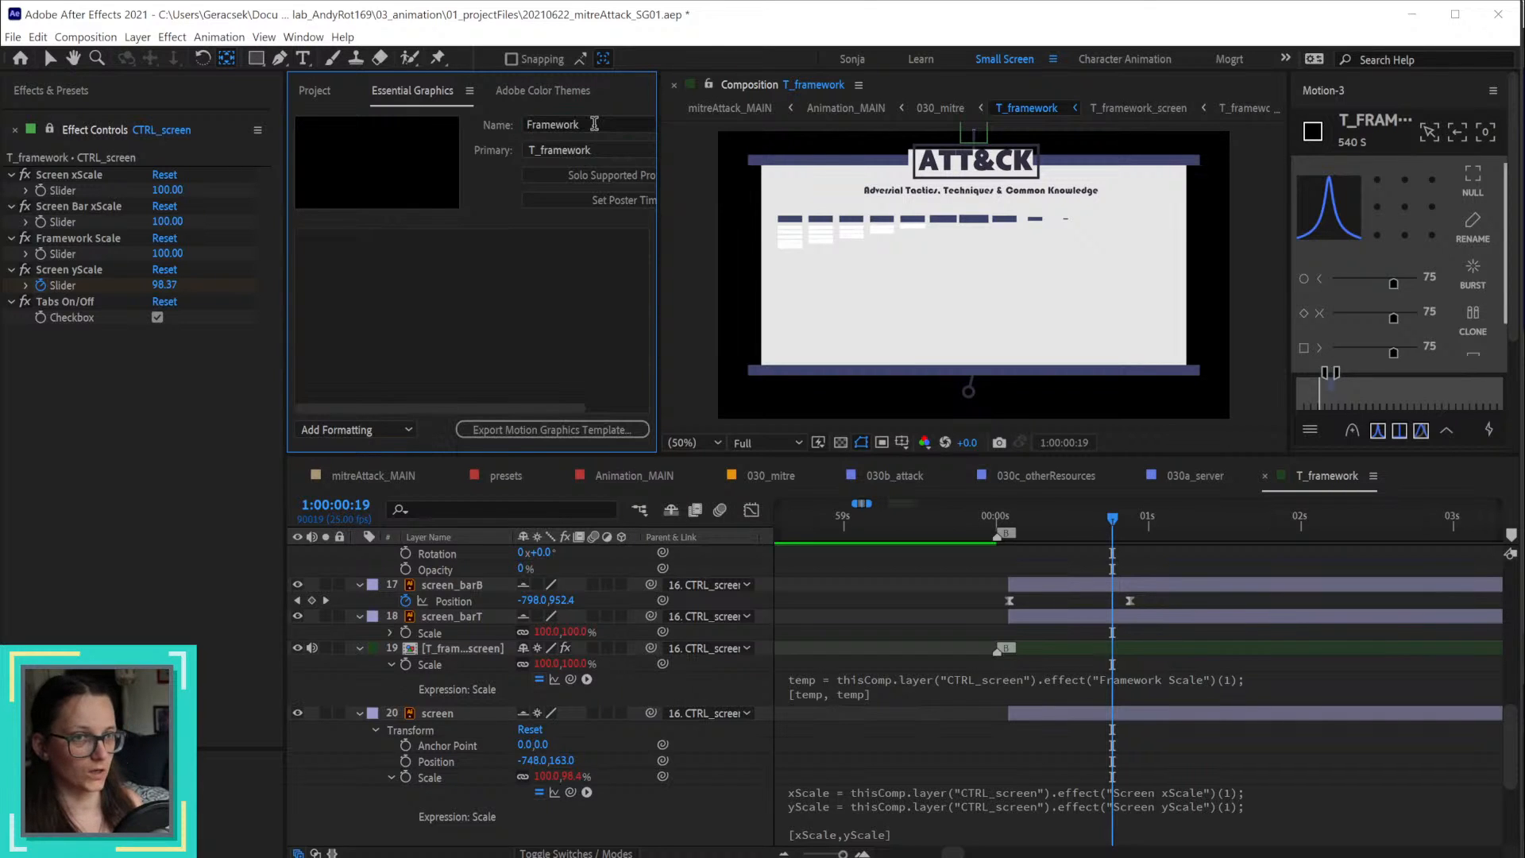
# Step: Widen the Essential Graphics panel so its settings fit, and save the project
pyautogui.scroll(5, 512, 737)
pyautogui.scroll(6, 511, 737)
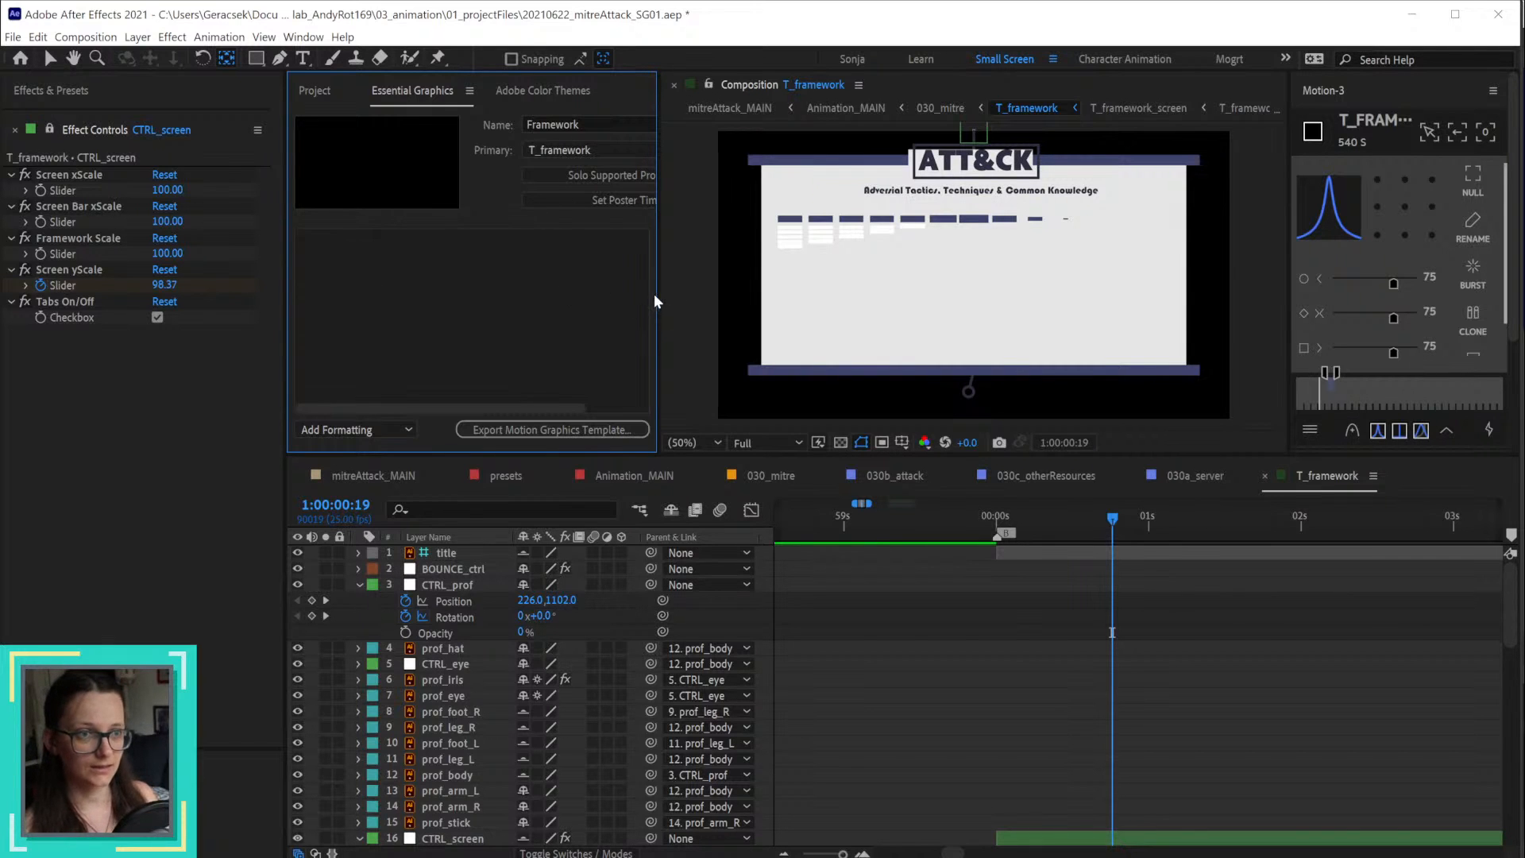
pyautogui.moveTo(659, 294); pyautogui.dragTo(741, 299)
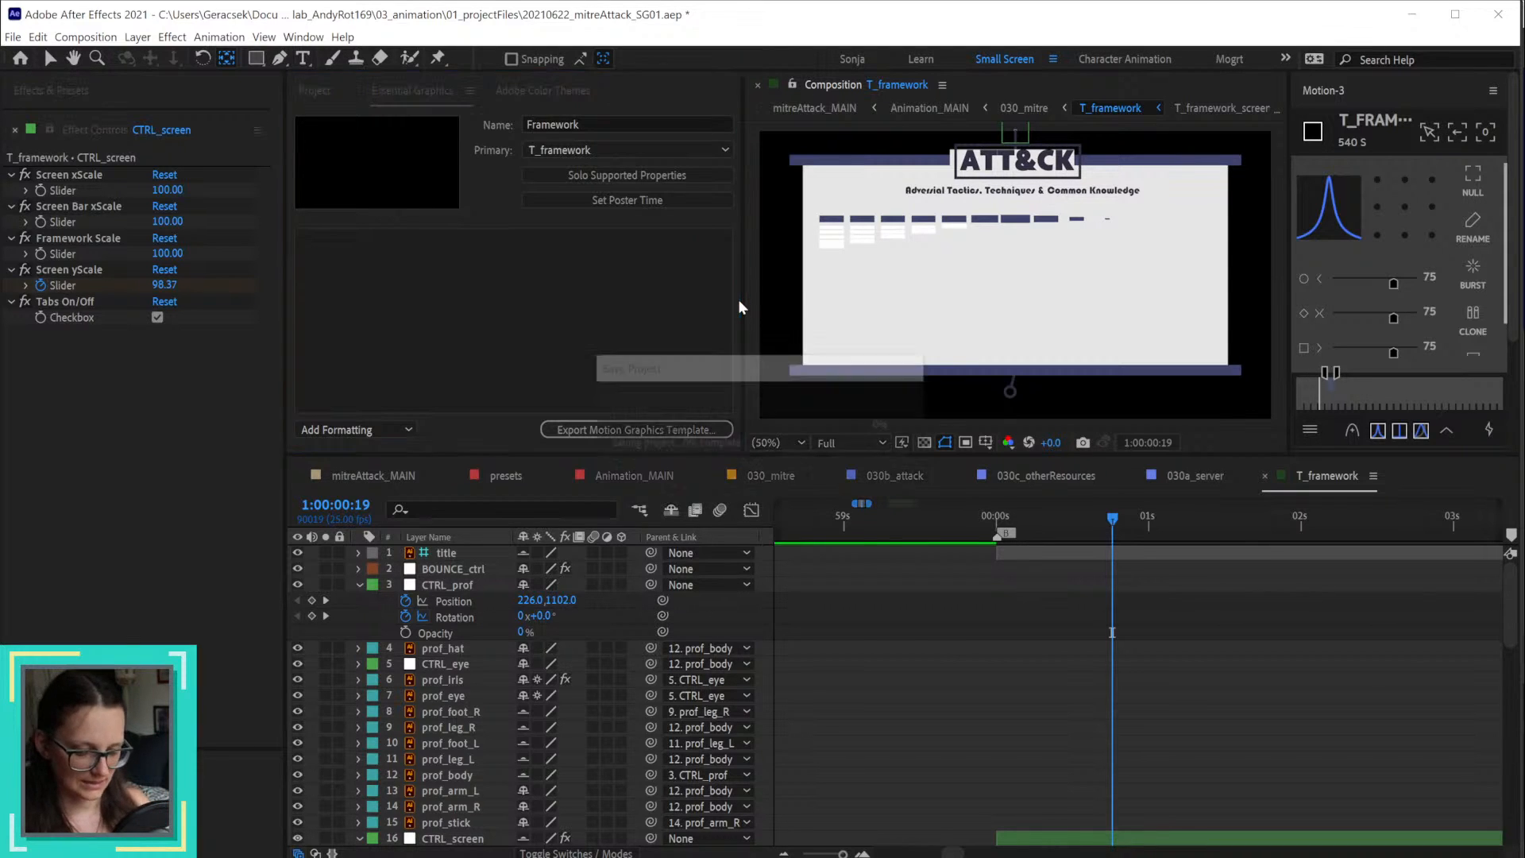
pyautogui.hotkey('ctrl', 's')
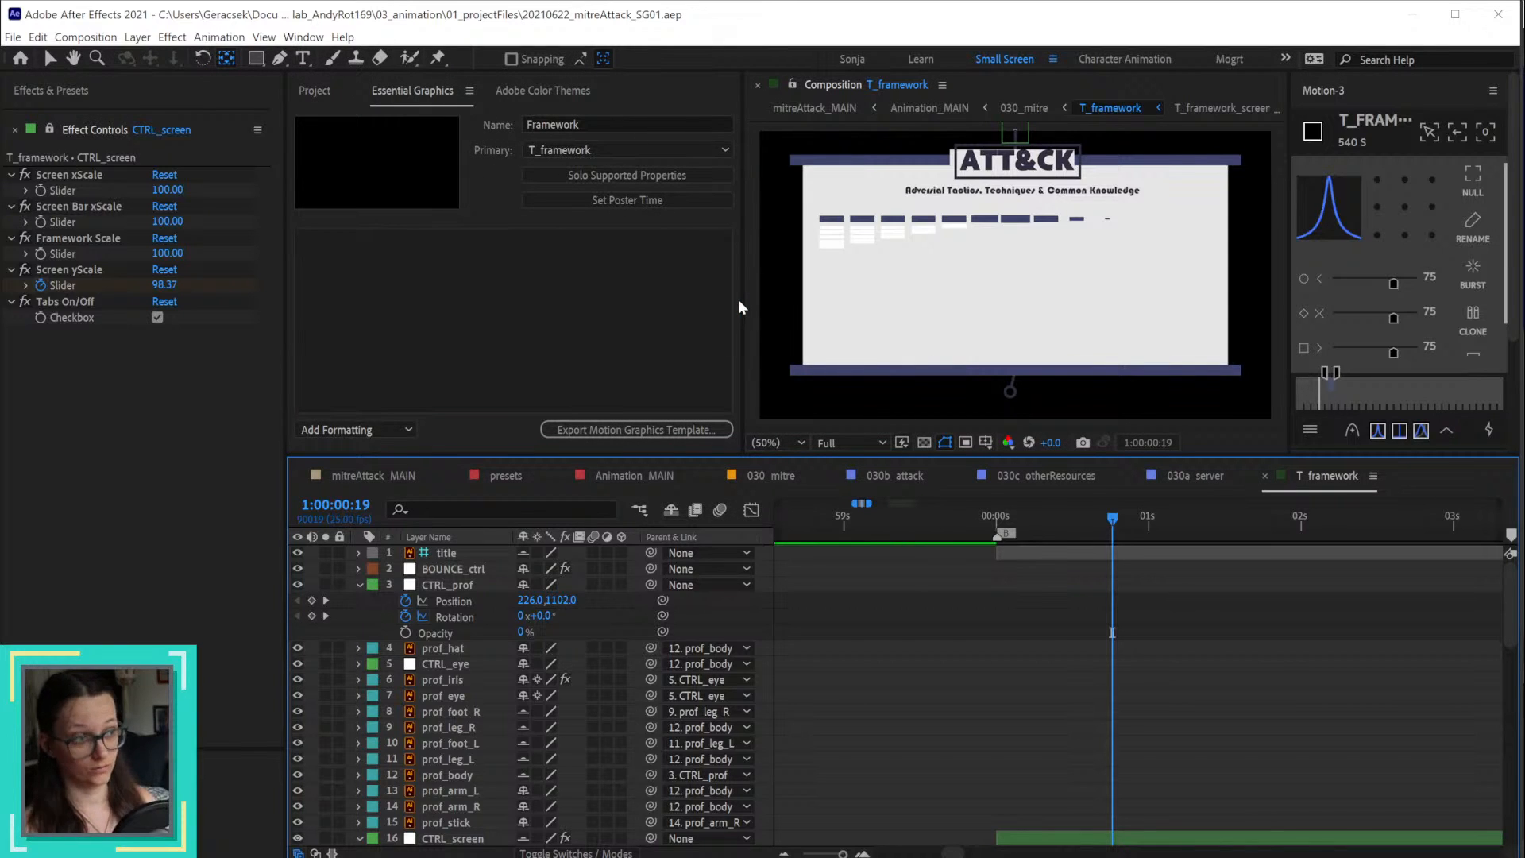
# Step: Collapse the CTRL_prof layer and add CTRL_screen's Screen xScale slider to the Framework template's controls
pyautogui.click(359, 586)
pyautogui.scroll(-5, 494, 788)
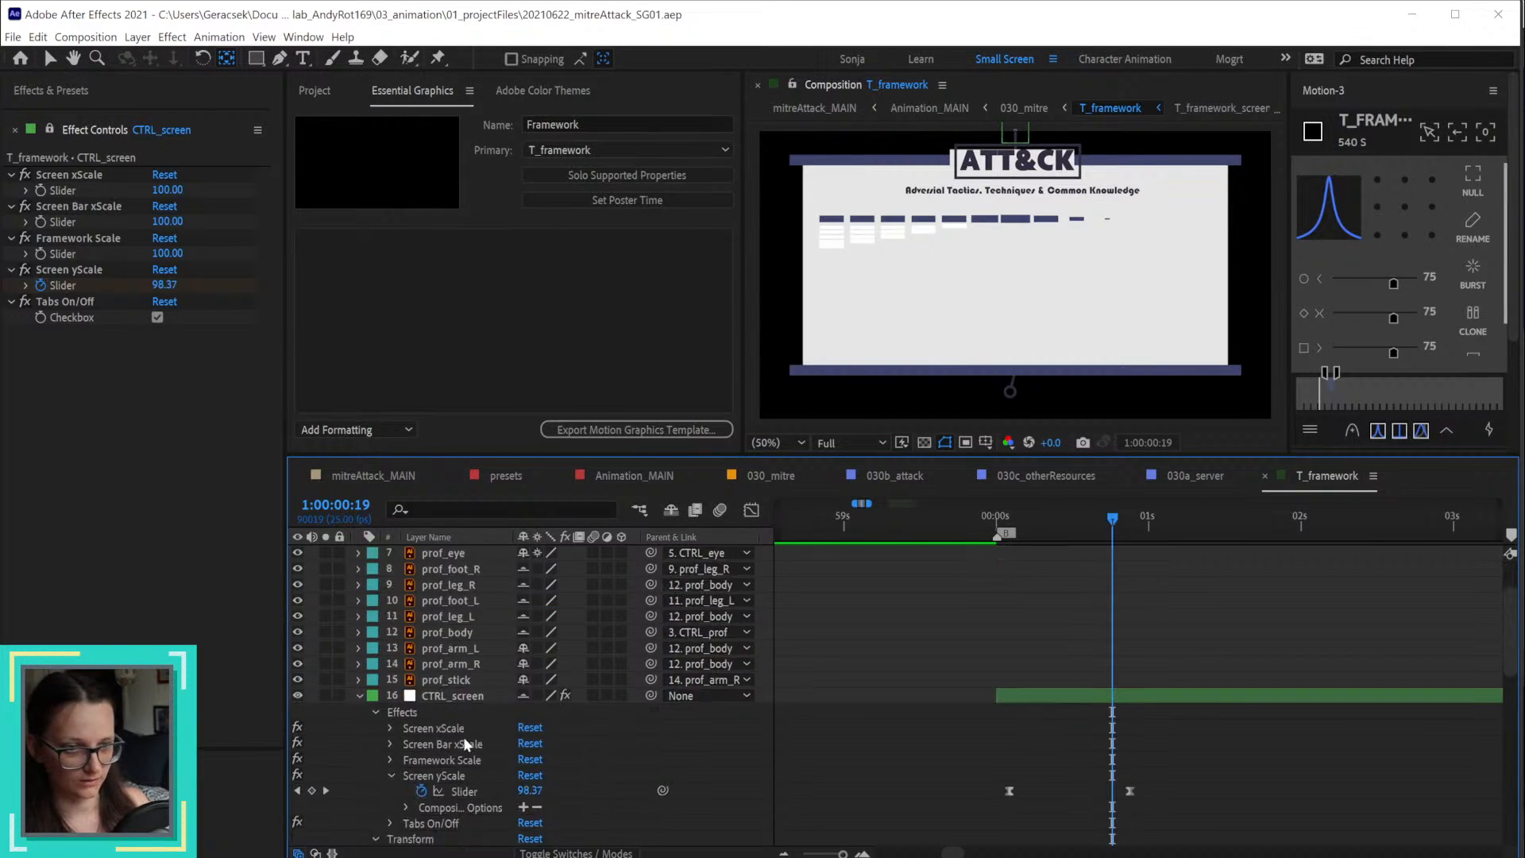
pyautogui.click(67, 255)
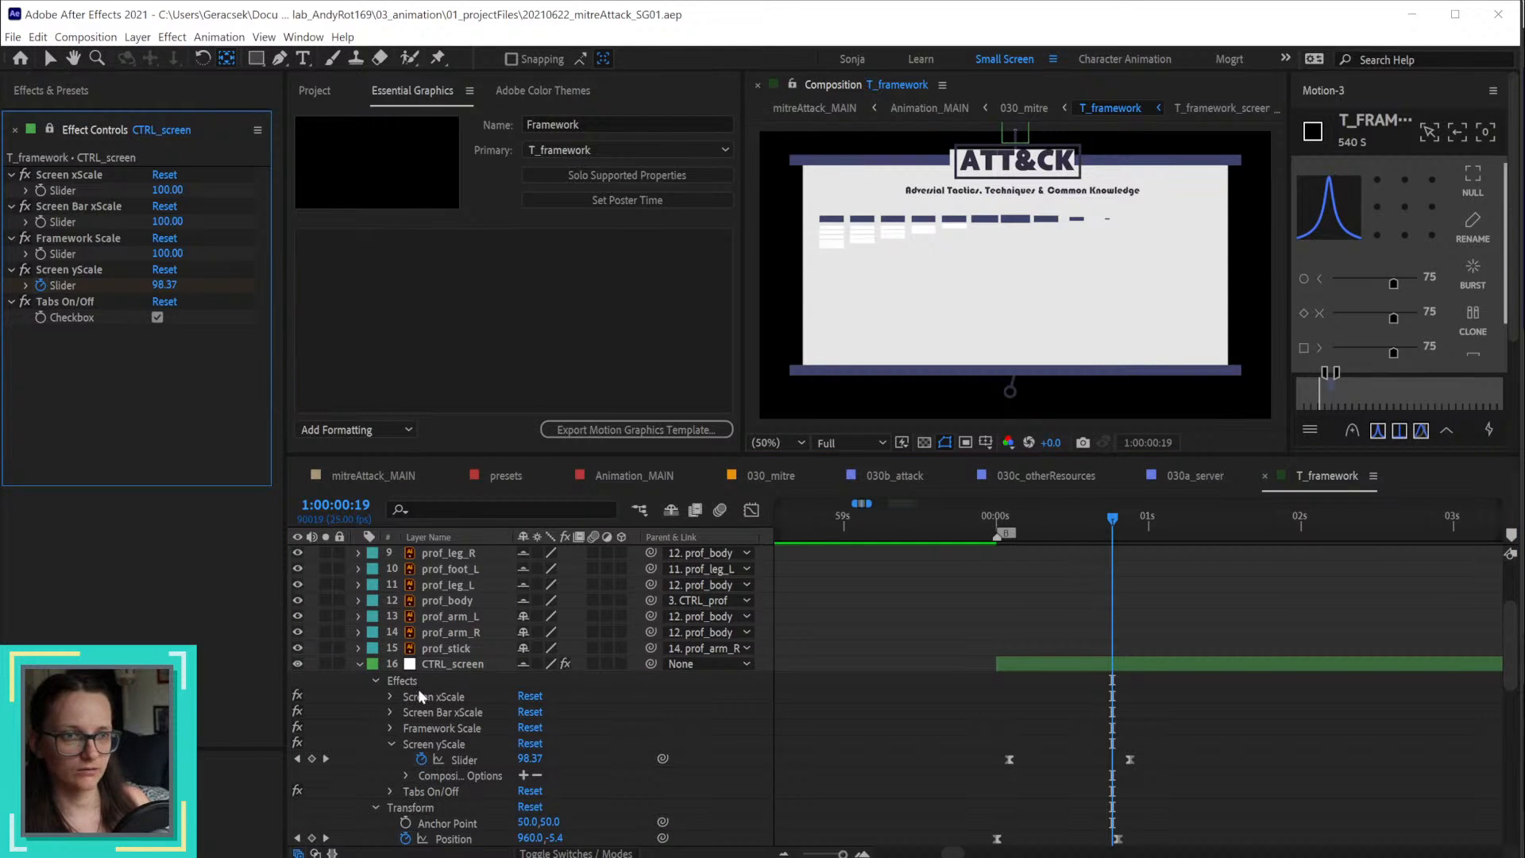
pyautogui.click(468, 664)
pyautogui.scroll(-4, 451, 697)
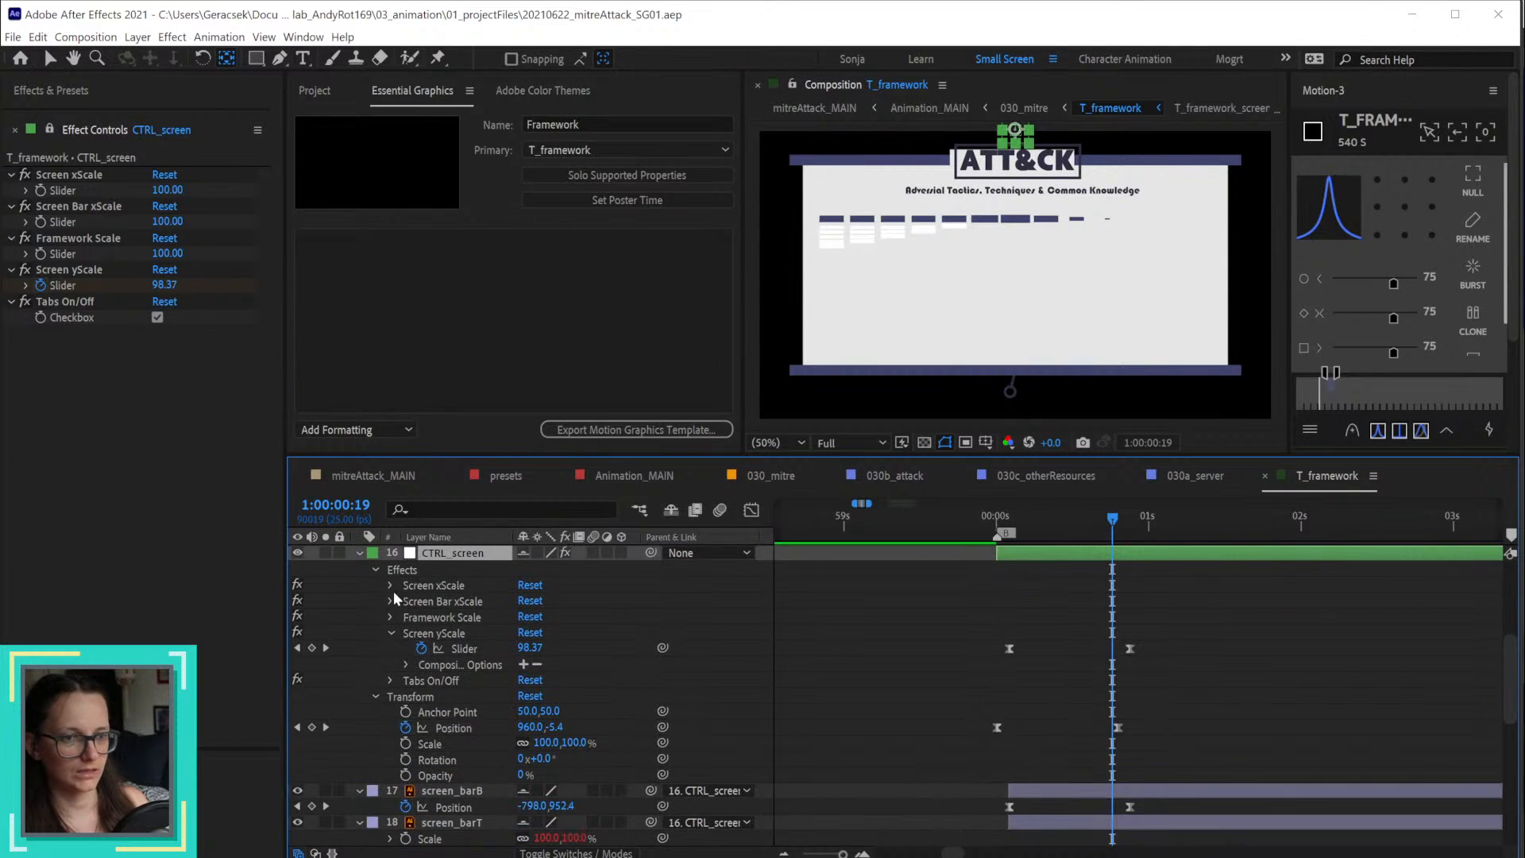
pyautogui.click(389, 585)
pyautogui.moveTo(443, 600); pyautogui.dragTo(422, 294)
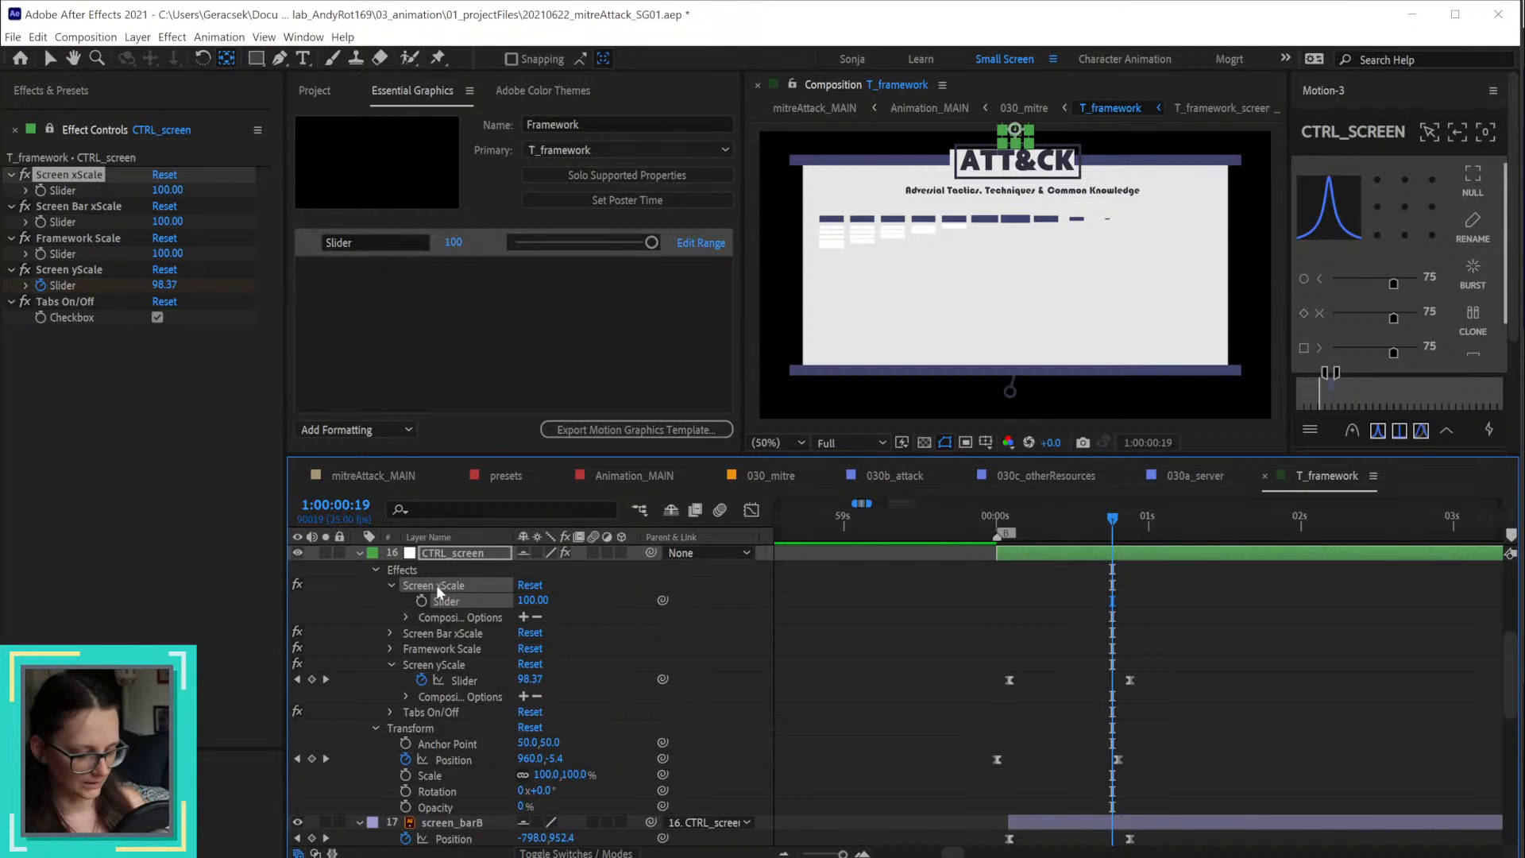
# Step: Rename the Framework template's Slider control to Screen xScale, copying the effect's name from CTRL_screen
pyautogui.click(456, 586)
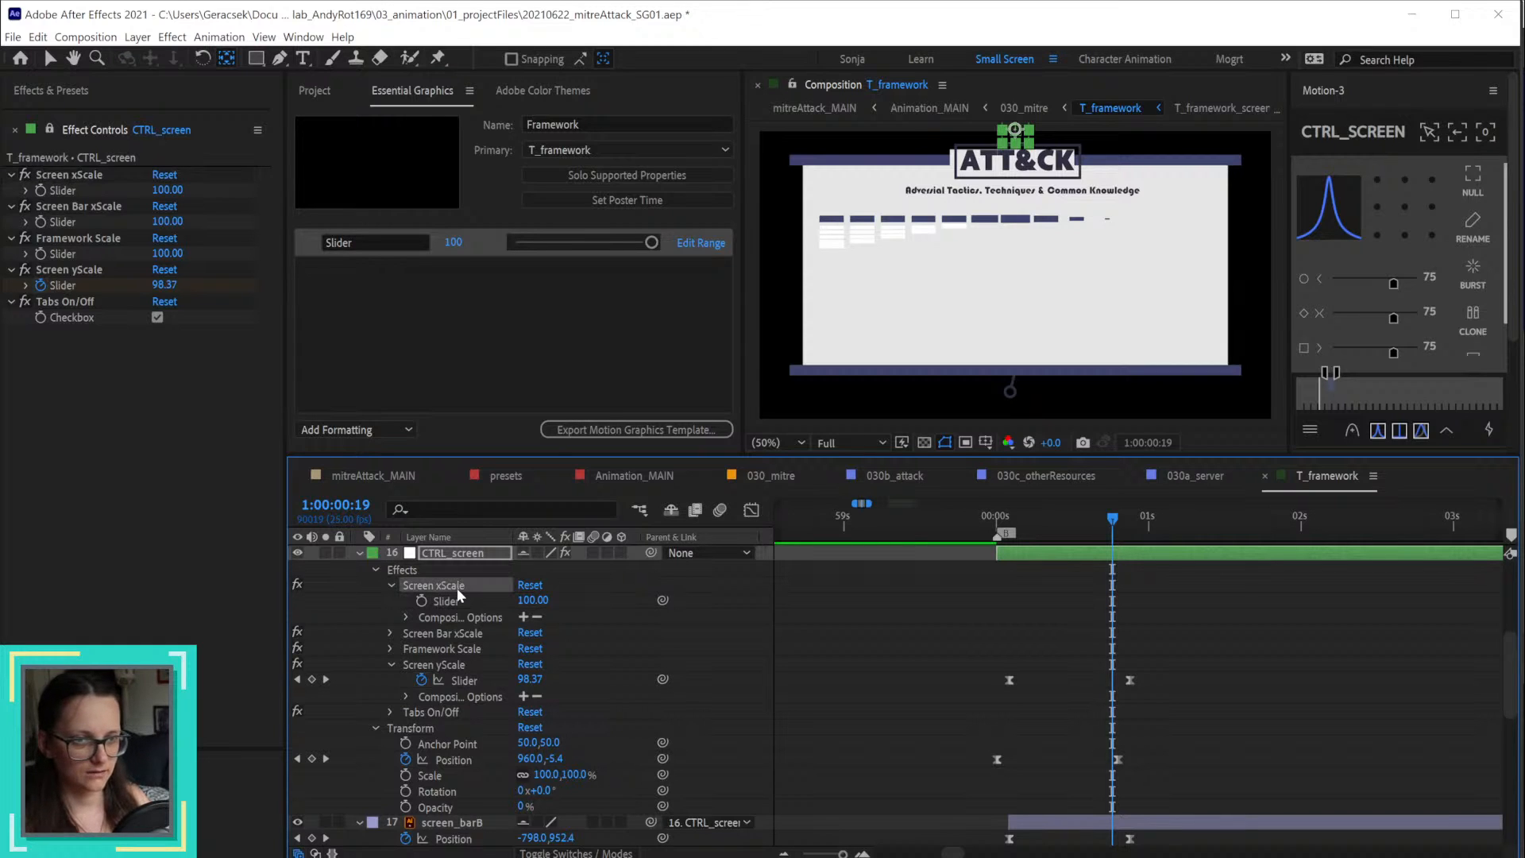
pyautogui.press('Return')
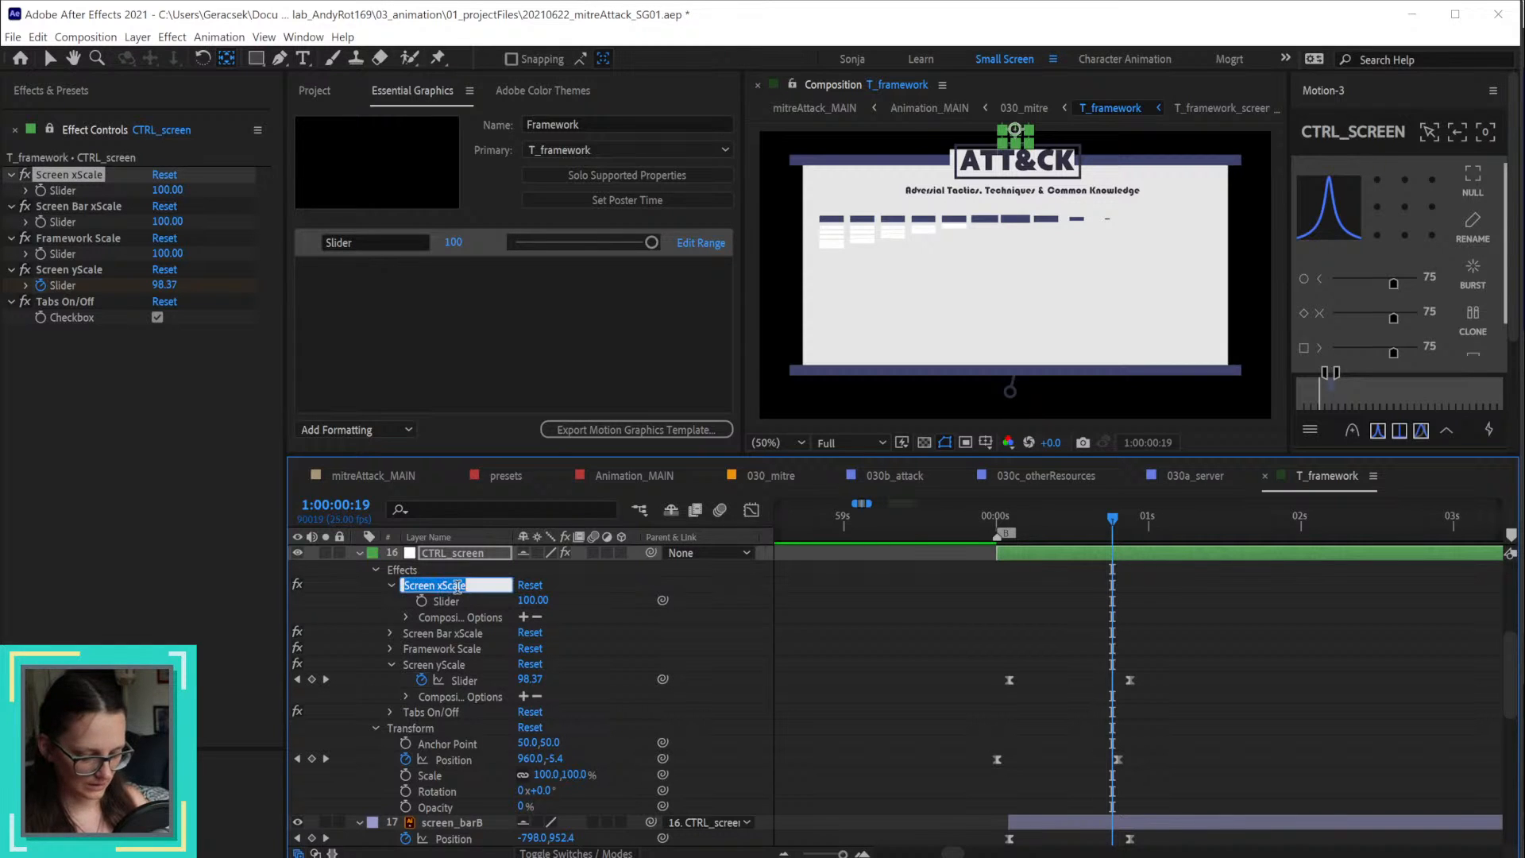
pyautogui.hotkey('ctrl', 'c')
pyautogui.click(382, 233)
pyautogui.hotkey('ctrl', 'v')
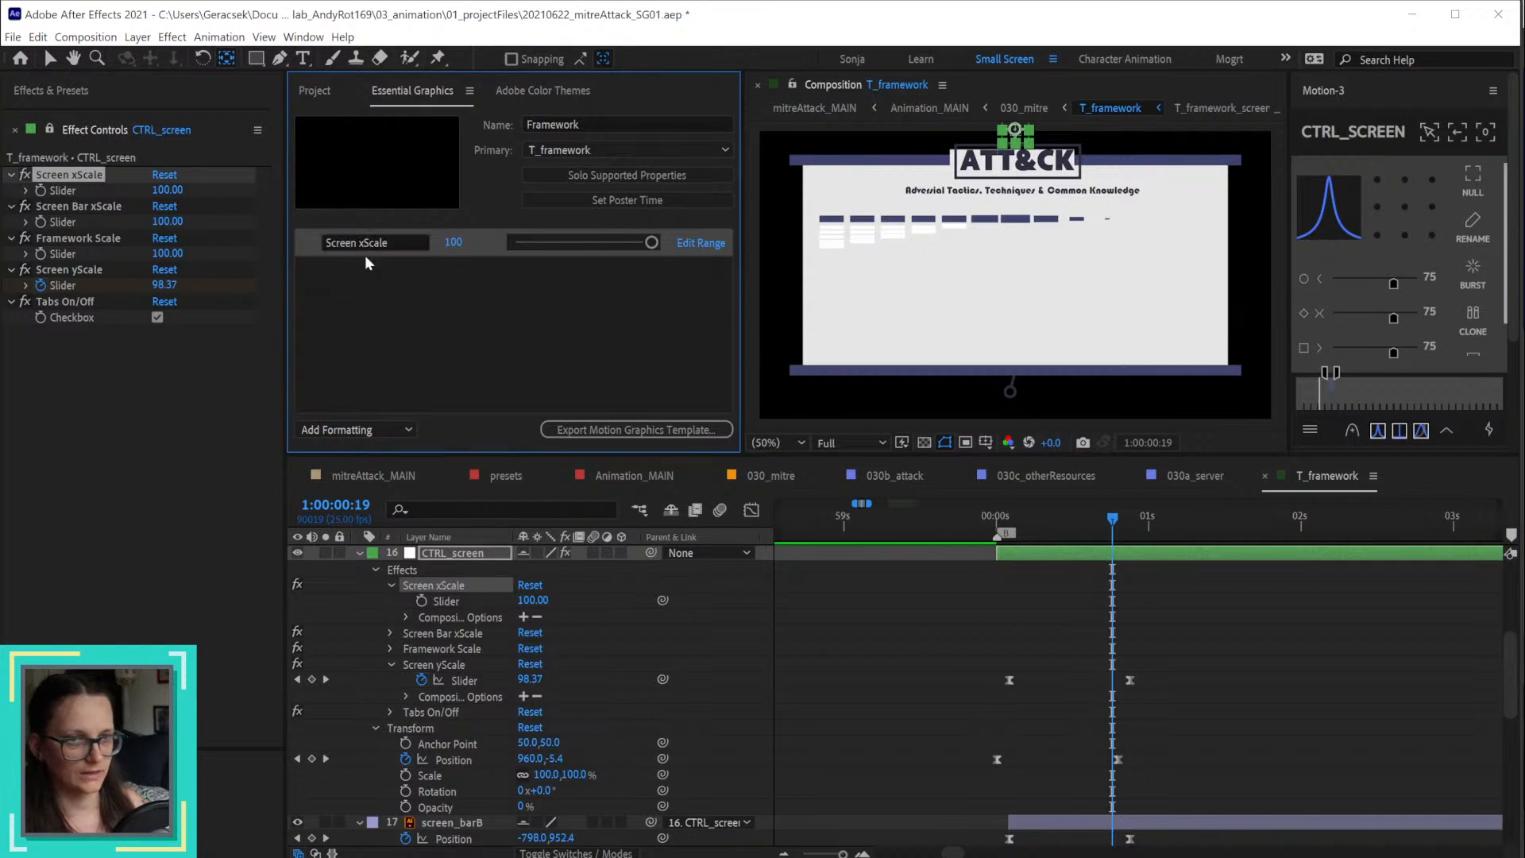
# Step: Add CTRL_screen's Screen Bar xScale slider to the Framework template and name the control Screen Bar xScale
pyautogui.click(389, 633)
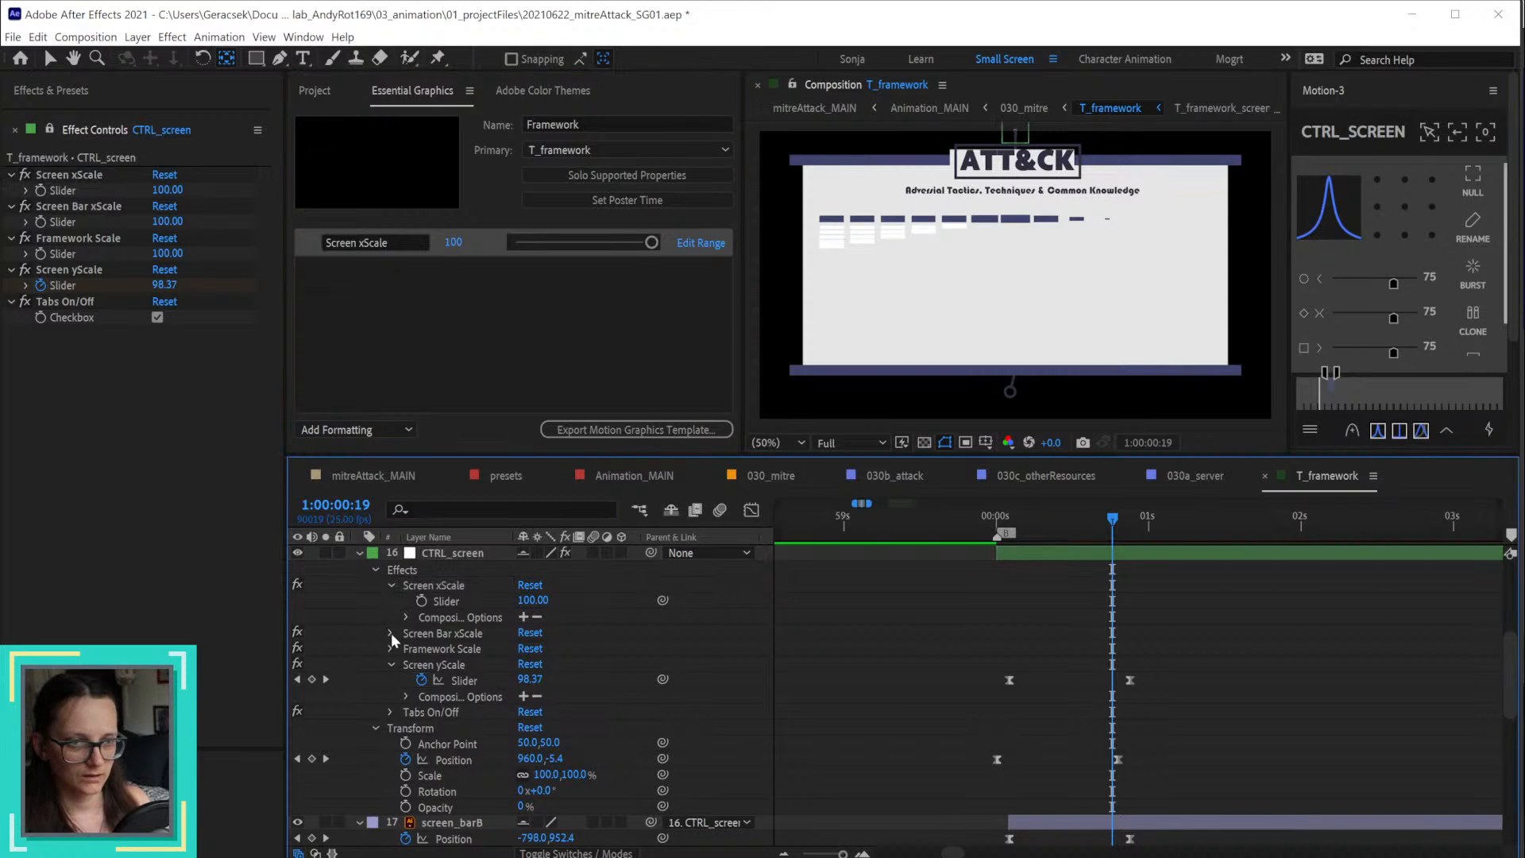
pyautogui.click(465, 633)
pyautogui.press('Return')
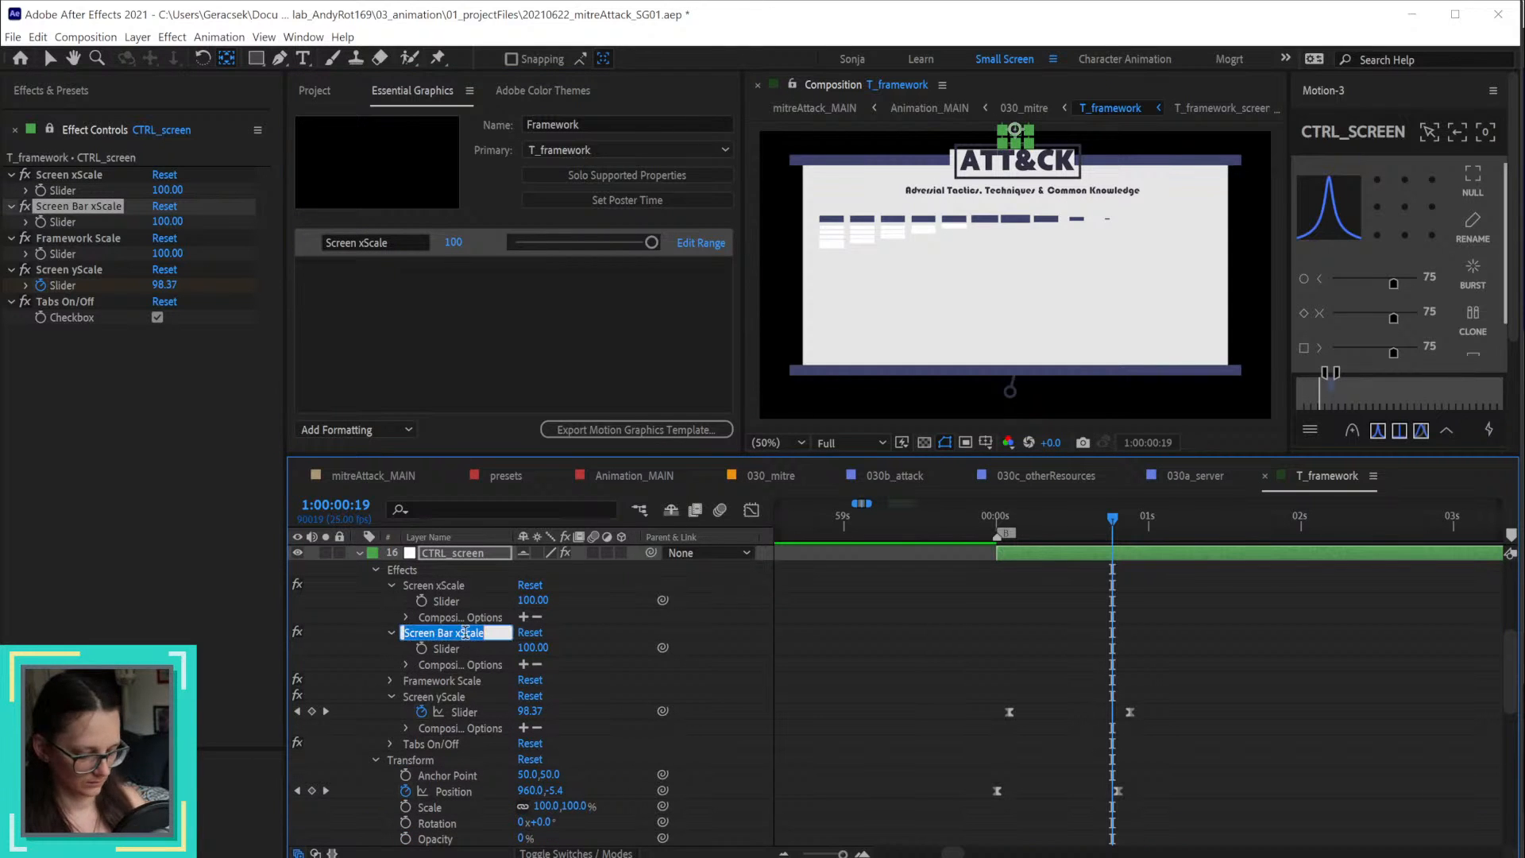
pyautogui.moveTo(453, 651); pyautogui.dragTo(449, 349)
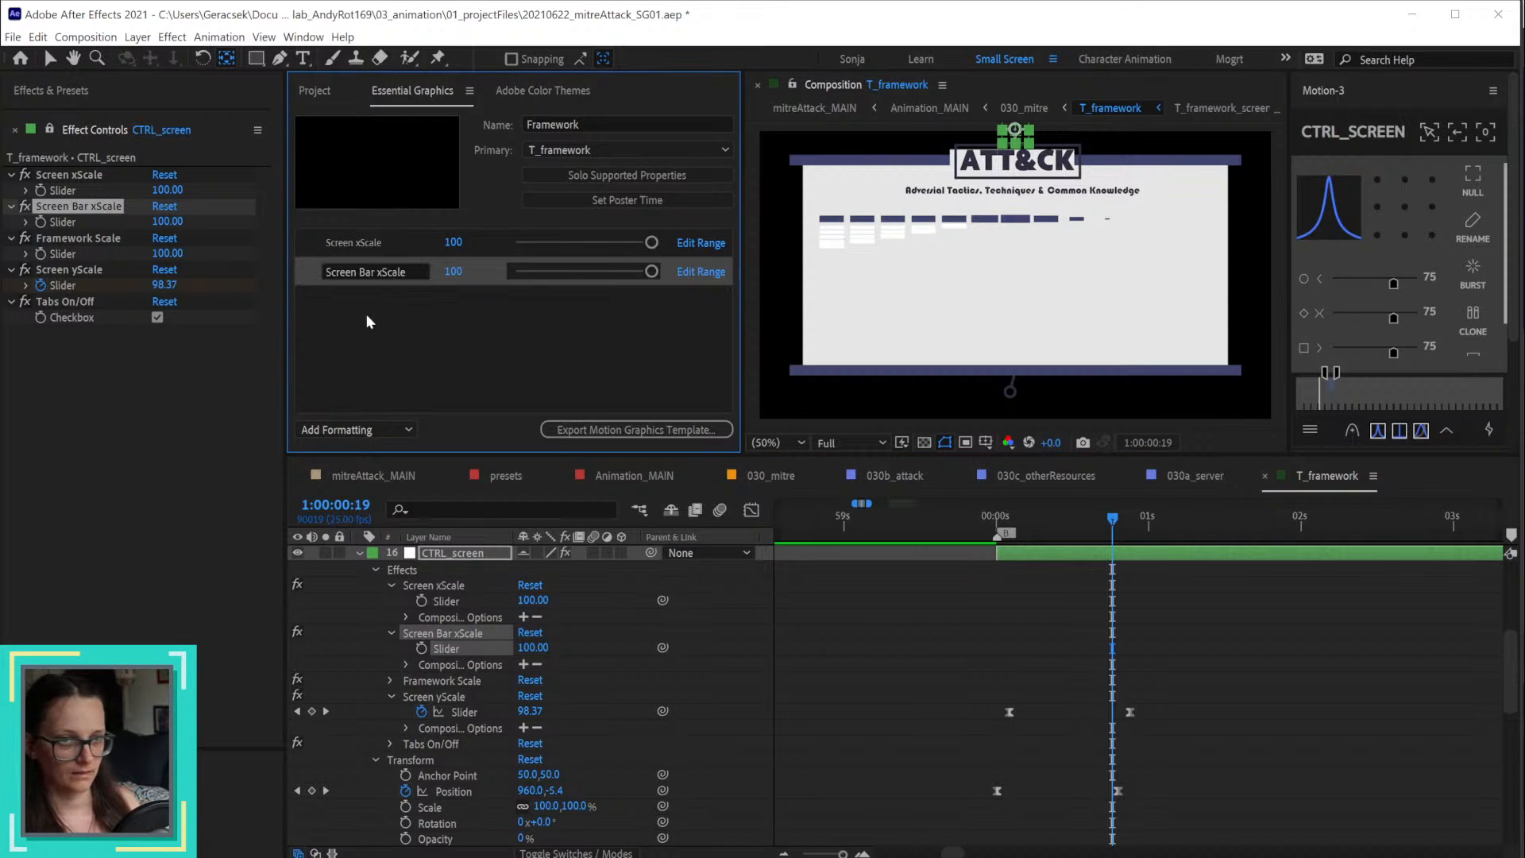
# Step: Add CTRL_screen's Framework Scale slider to the Framework template and name the control Framework Scale
pyautogui.click(390, 679)
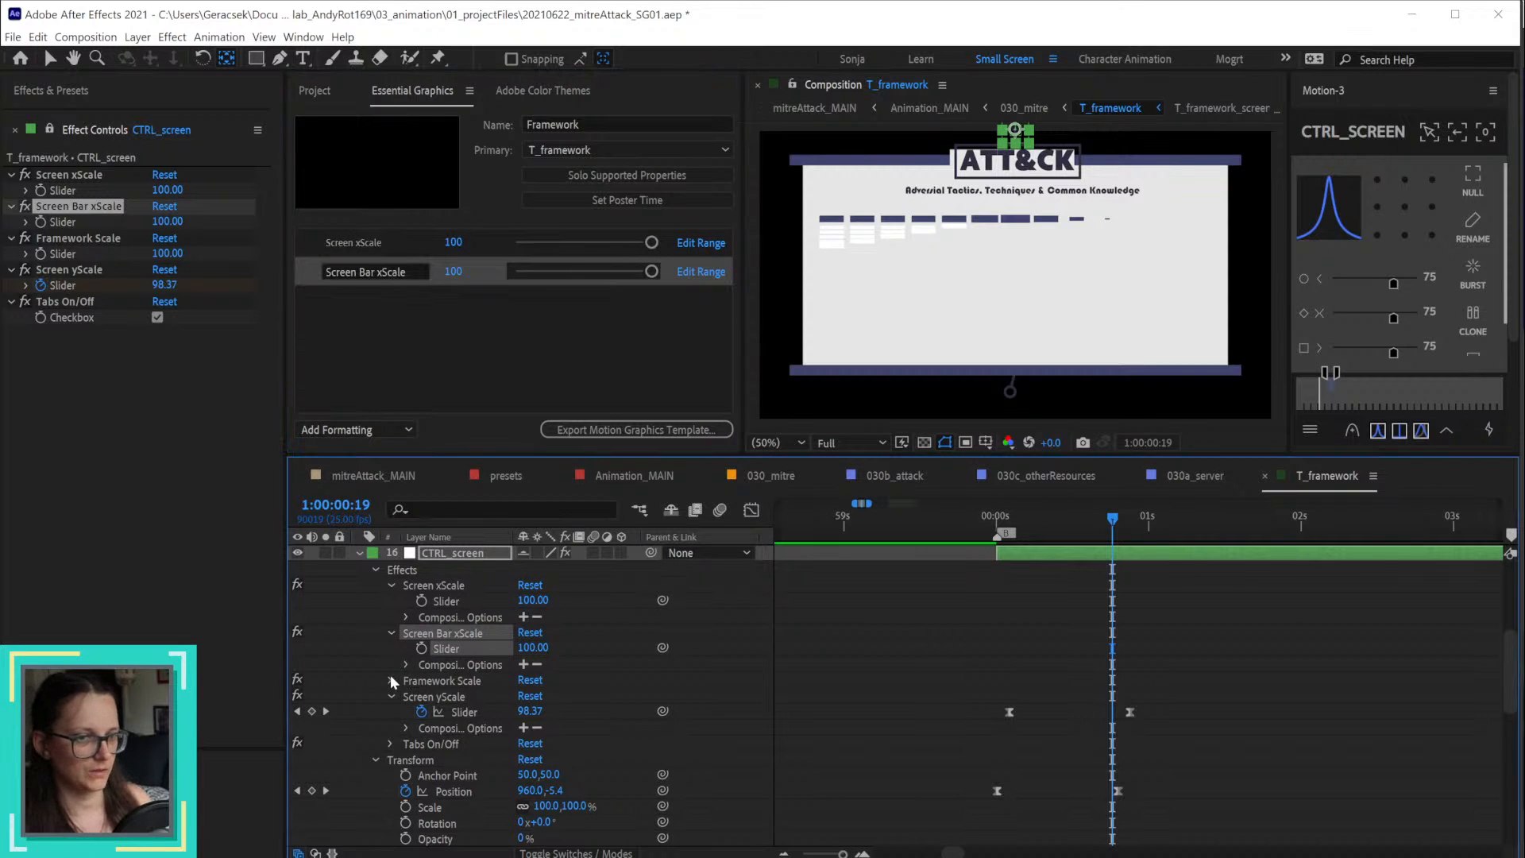
pyautogui.click(447, 684)
pyautogui.press('Return')
pyautogui.click(470, 710)
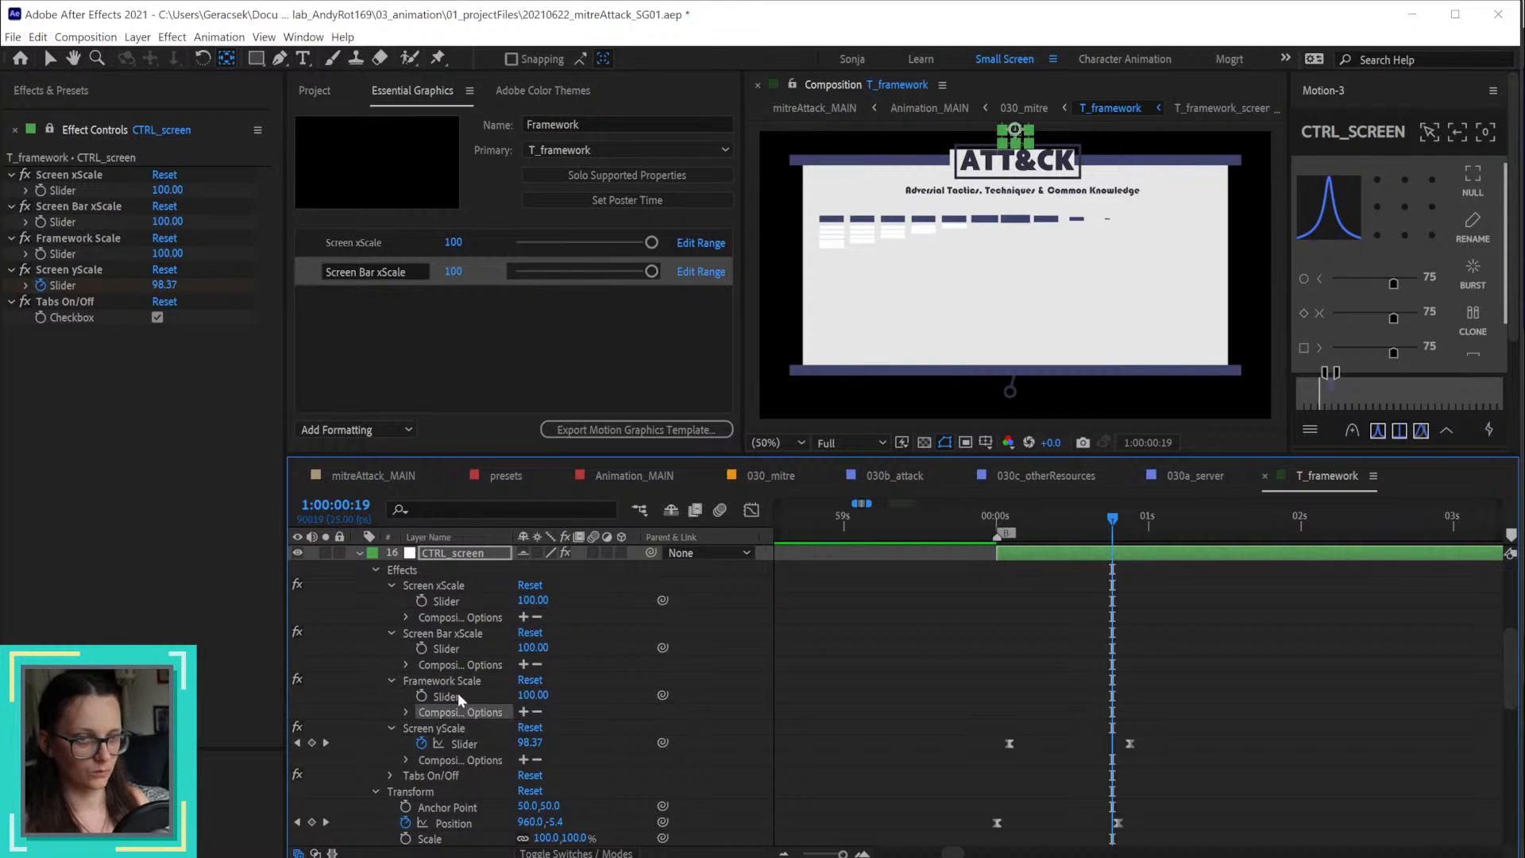
pyautogui.moveTo(460, 699); pyautogui.dragTo(419, 300)
pyautogui.click(360, 297)
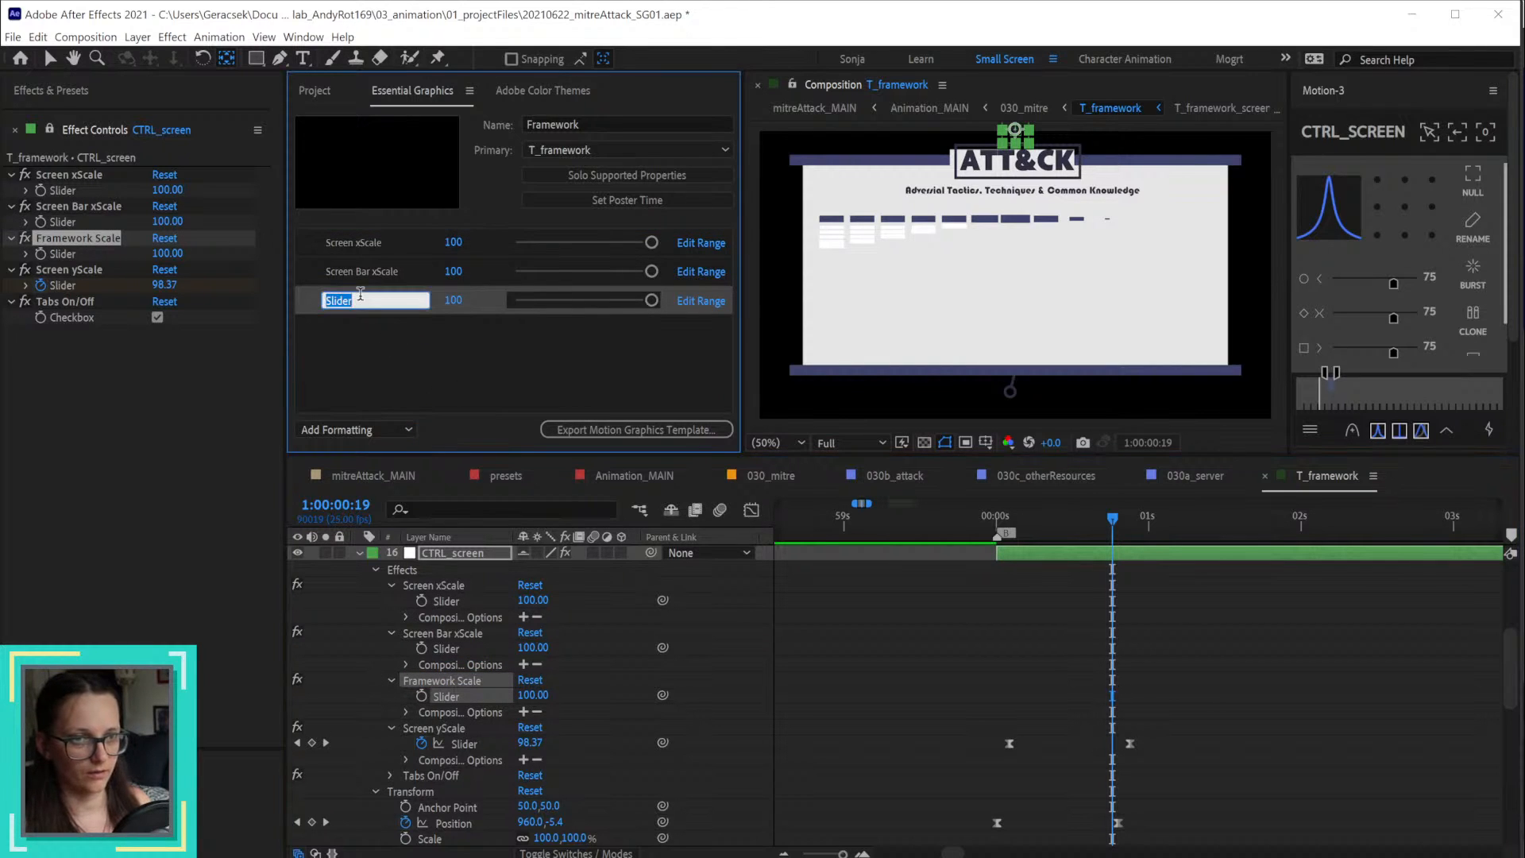
pyautogui.hotkey('ctrl', 'v')
pyautogui.press('Return')
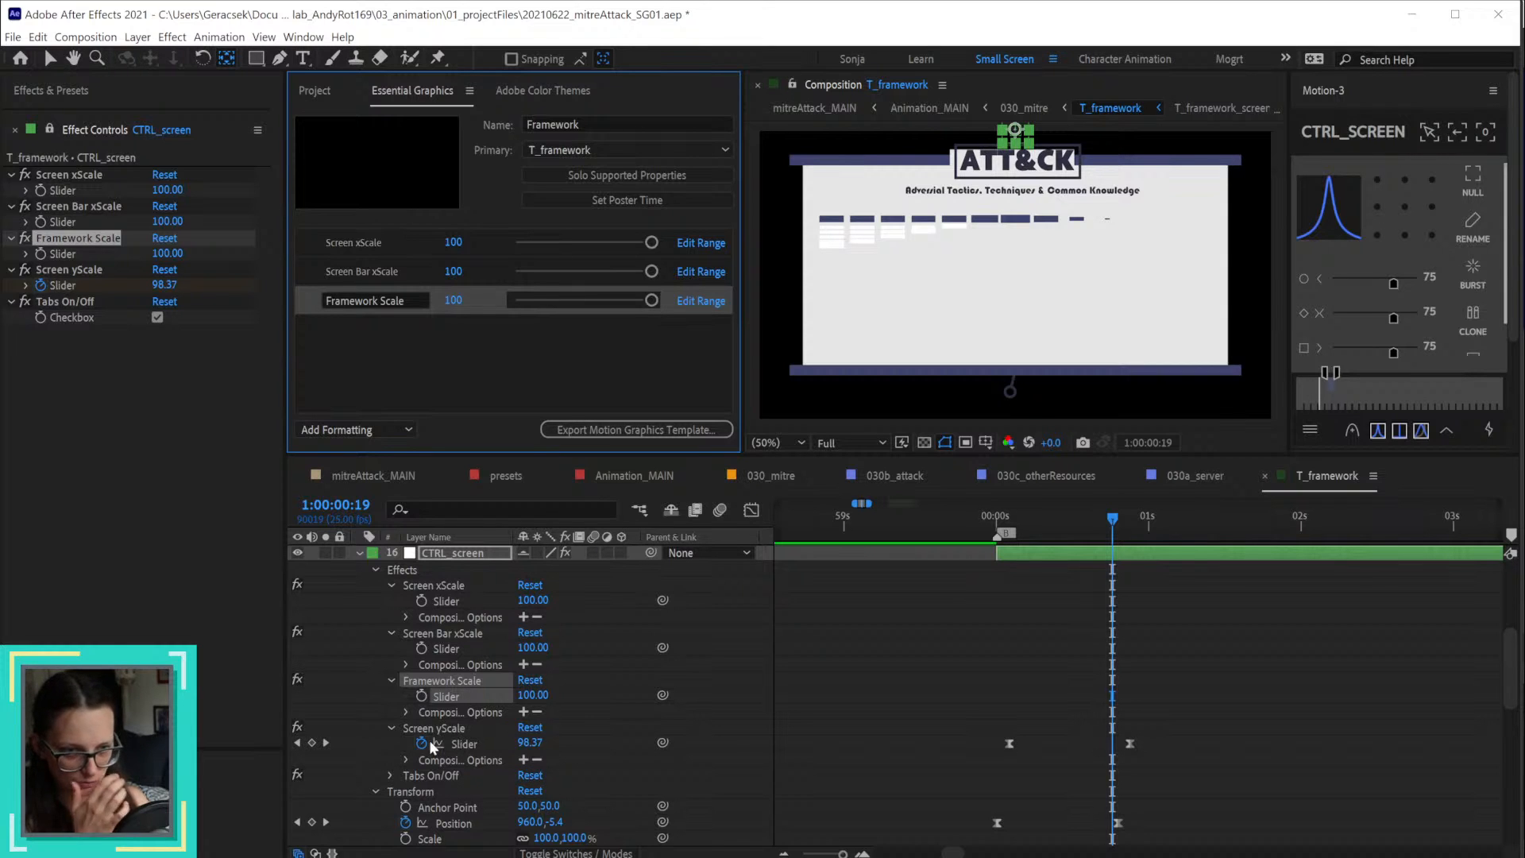
# Step: Add CTRL_screen's Tabs On/Off checkbox to the Framework template and name the control Tabs On/Off
pyautogui.click(391, 775)
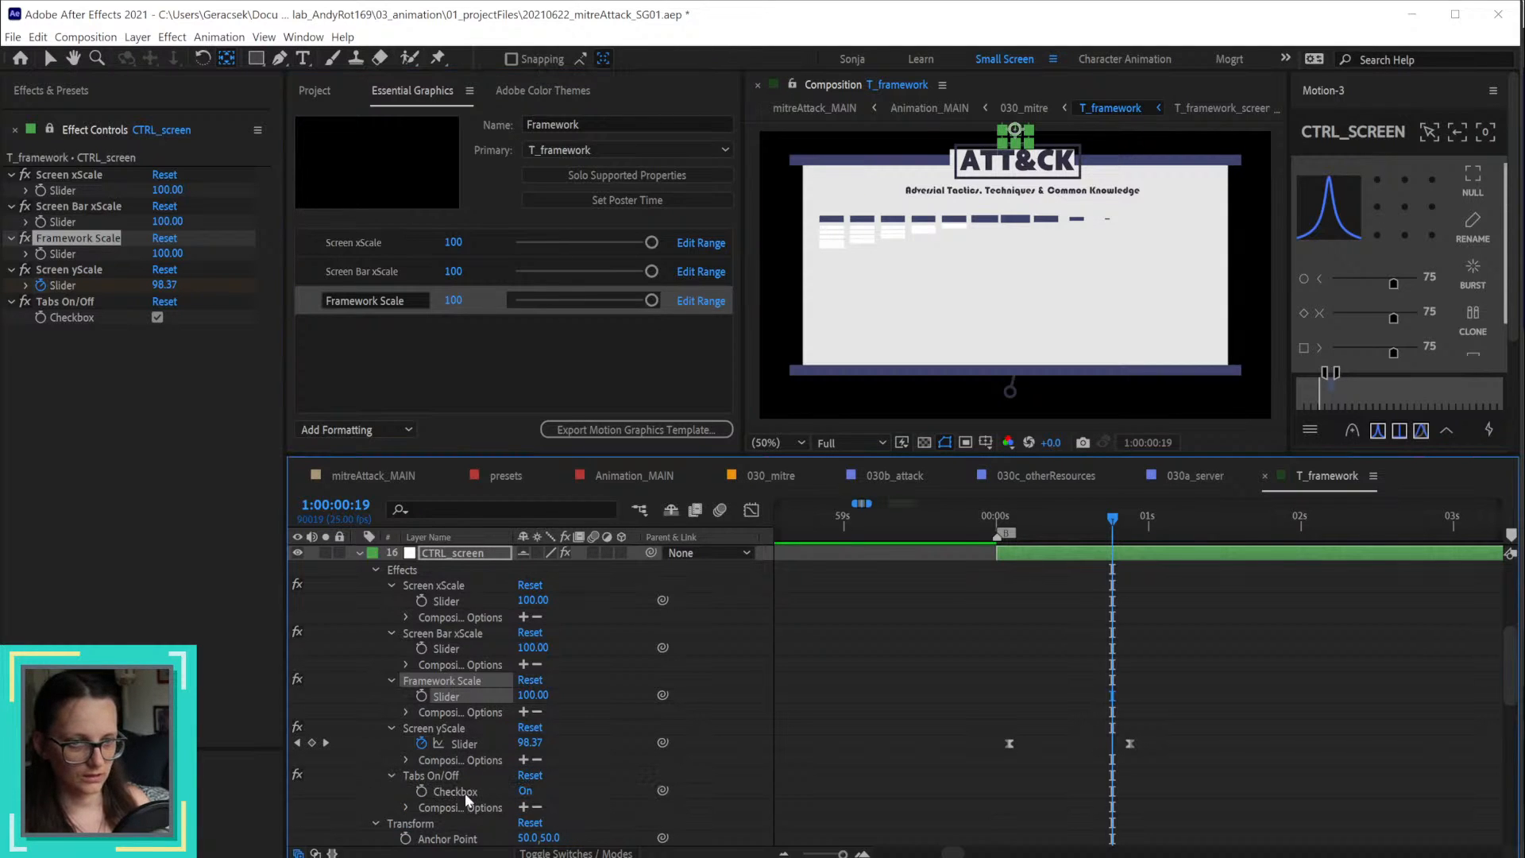
pyautogui.click(438, 774)
pyautogui.press('Return')
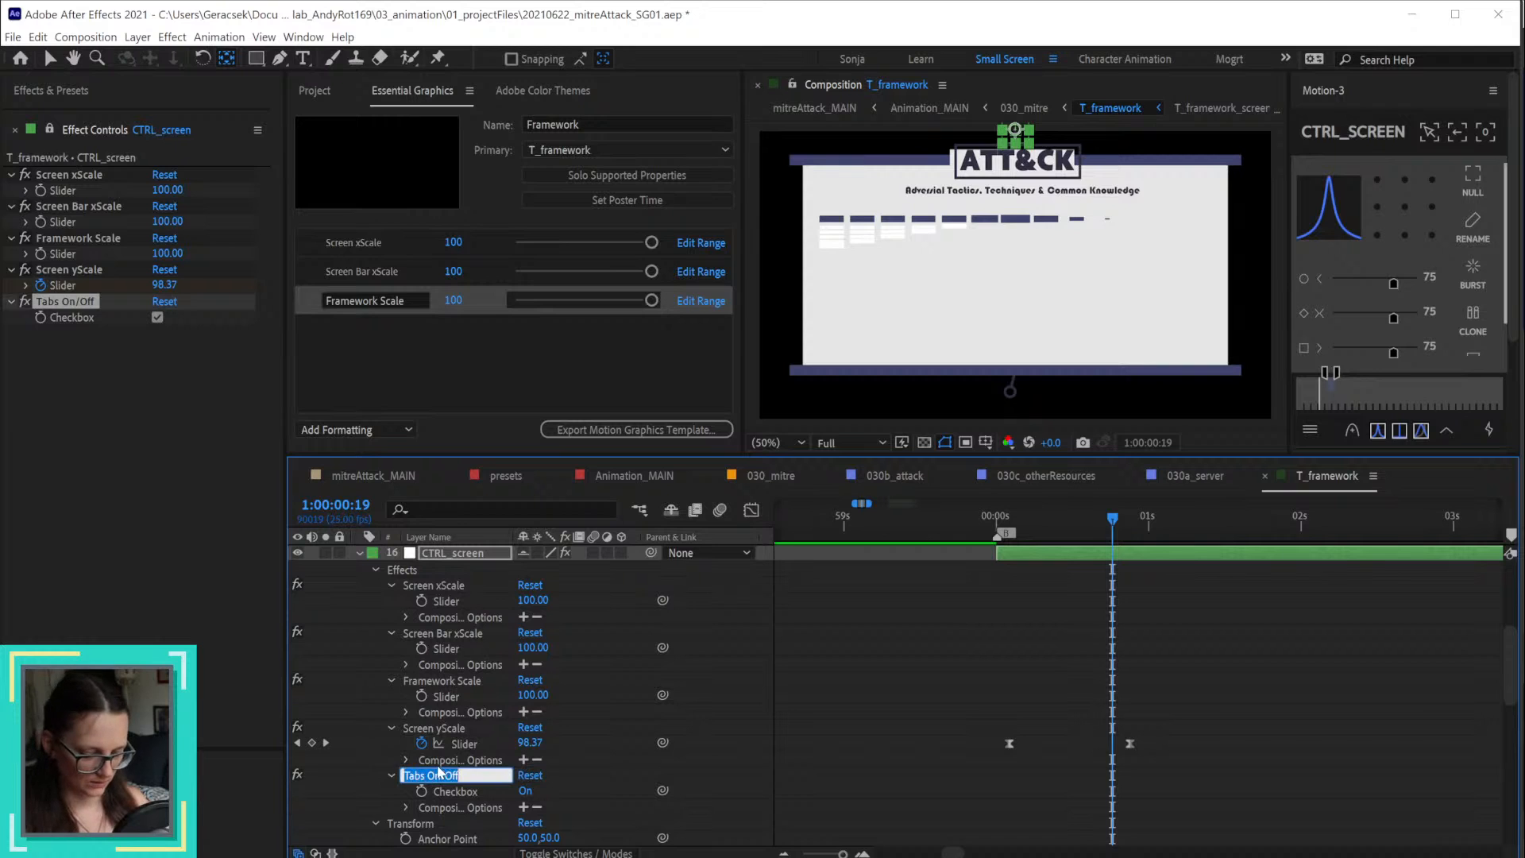
pyautogui.moveTo(455, 791); pyautogui.dragTo(411, 349)
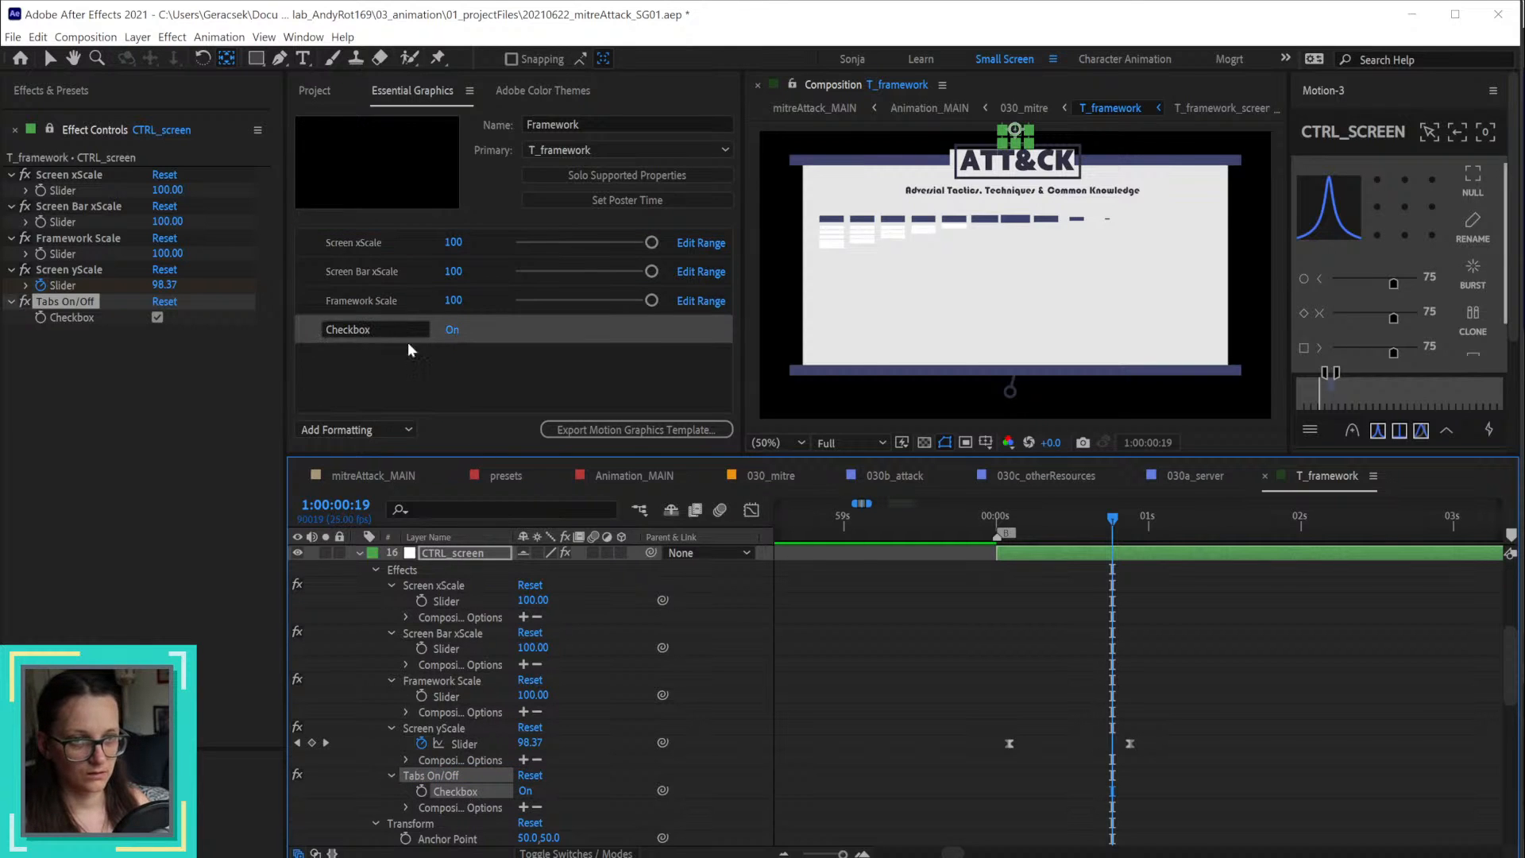
pyautogui.click(370, 329)
pyautogui.hotkey('ctrl', 'v')
pyautogui.press('Return')
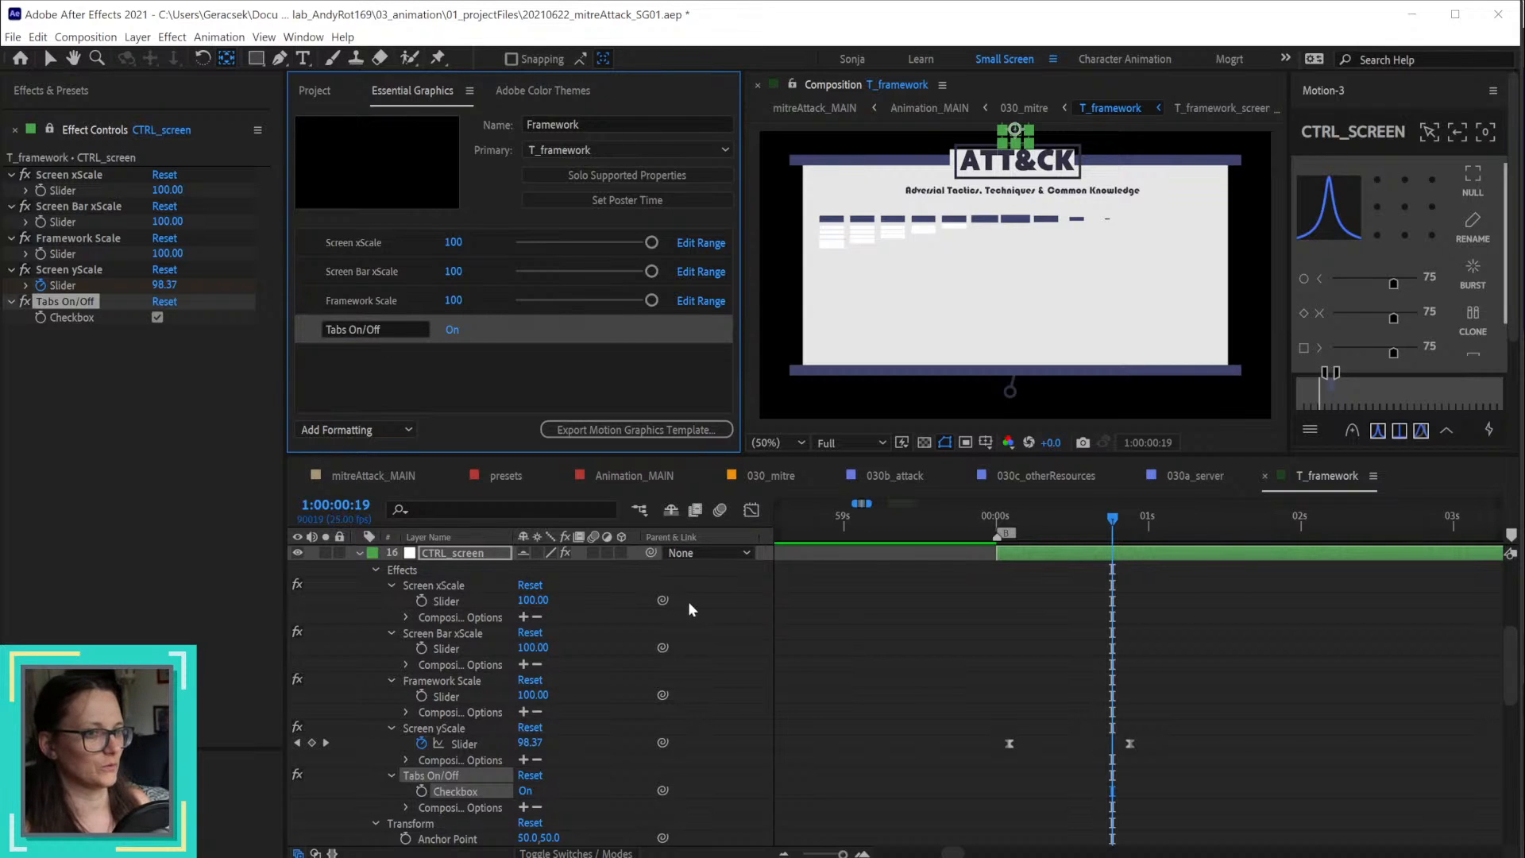
# Step: Show only CTRL_screen's keyframed properties, and open the 030_mitre composition with the framework screen in close view
pyautogui.scroll(5, 697, 645)
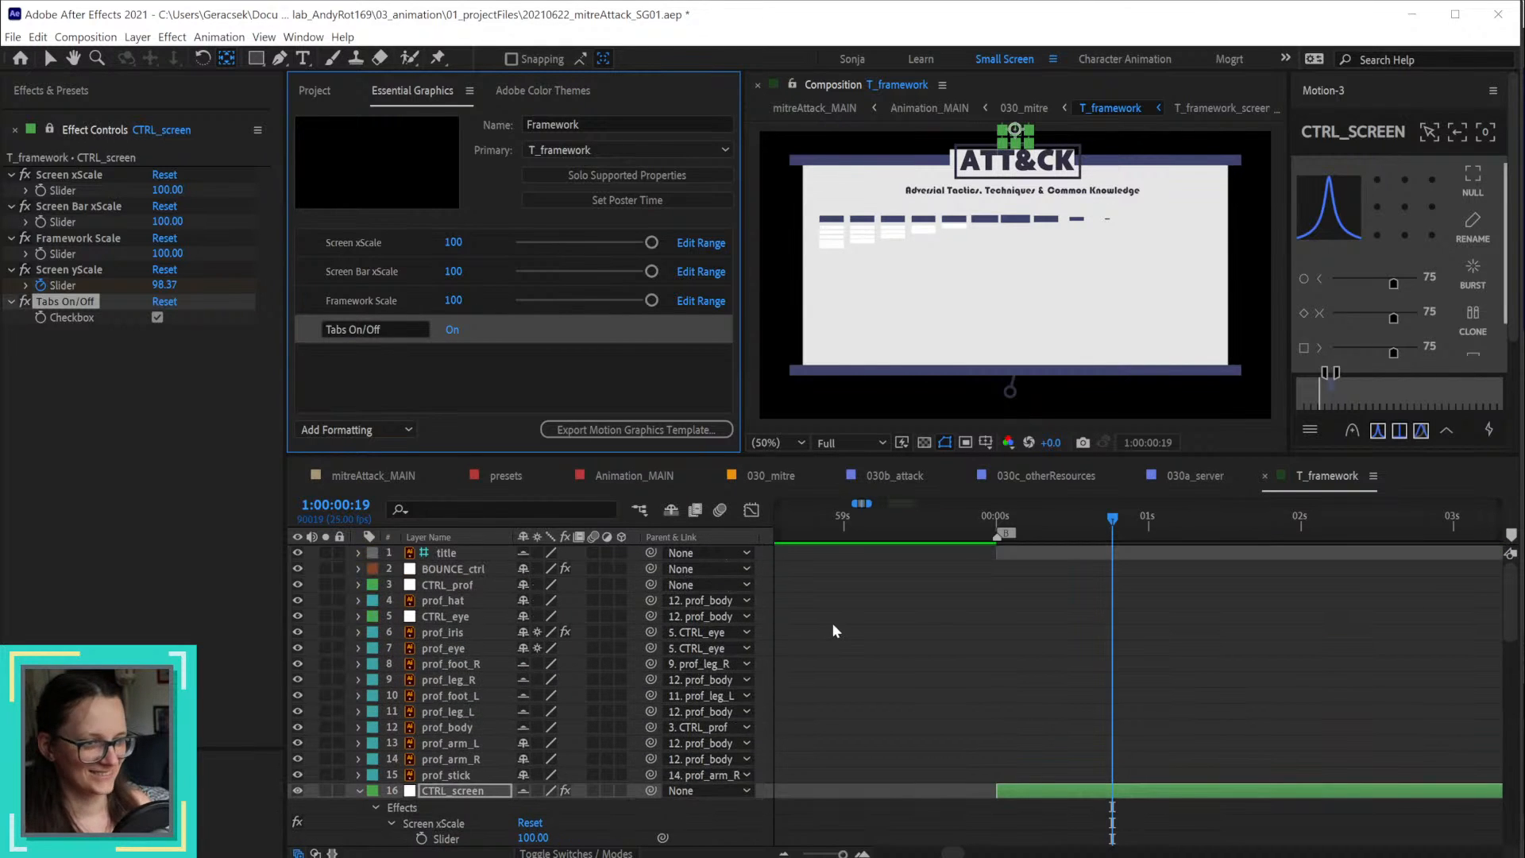
pyautogui.press('u')
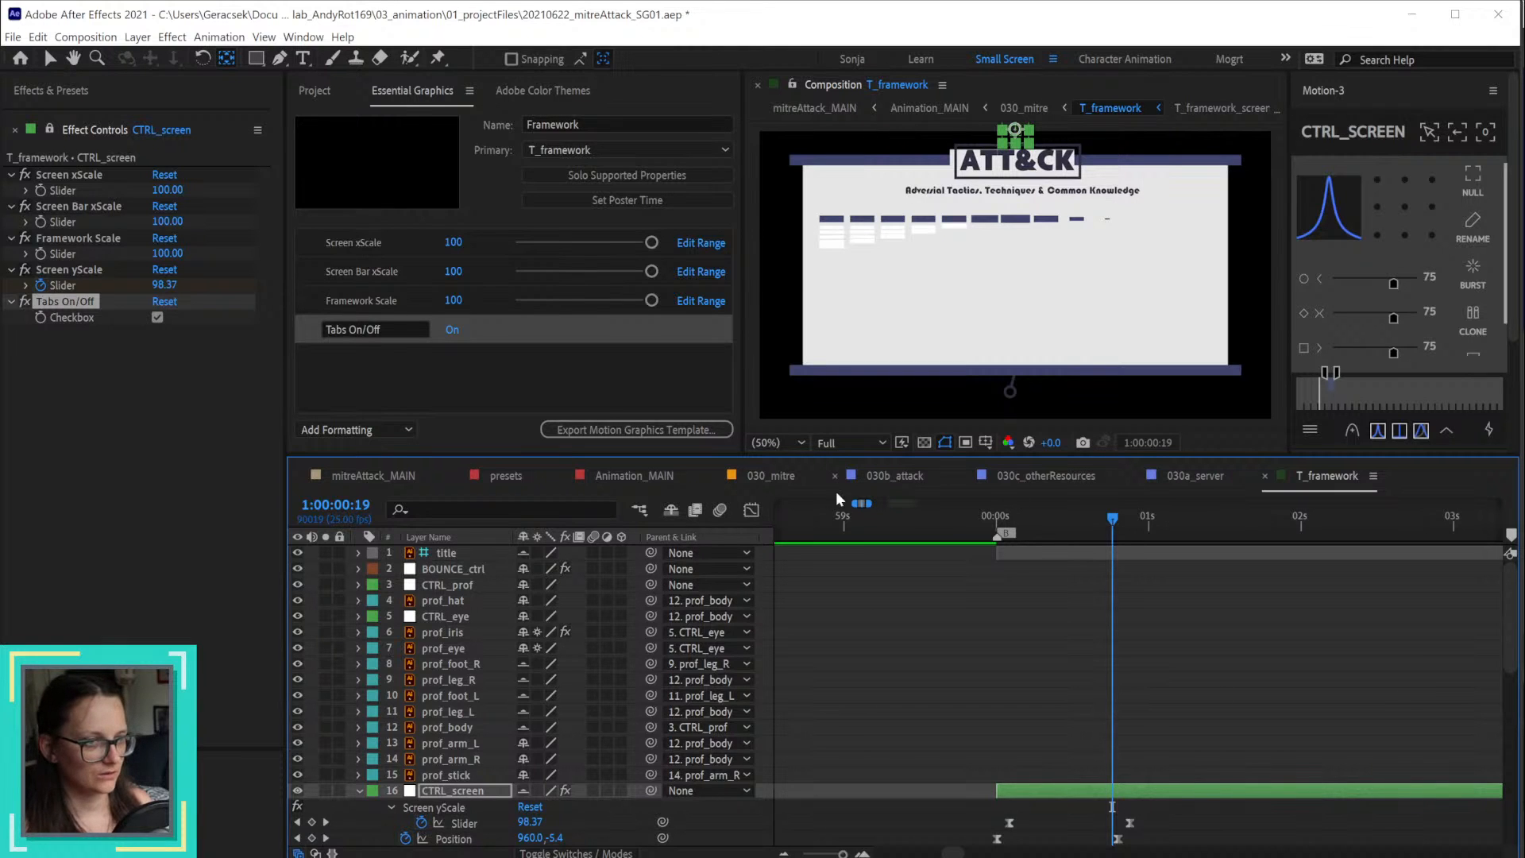
pyautogui.click(776, 478)
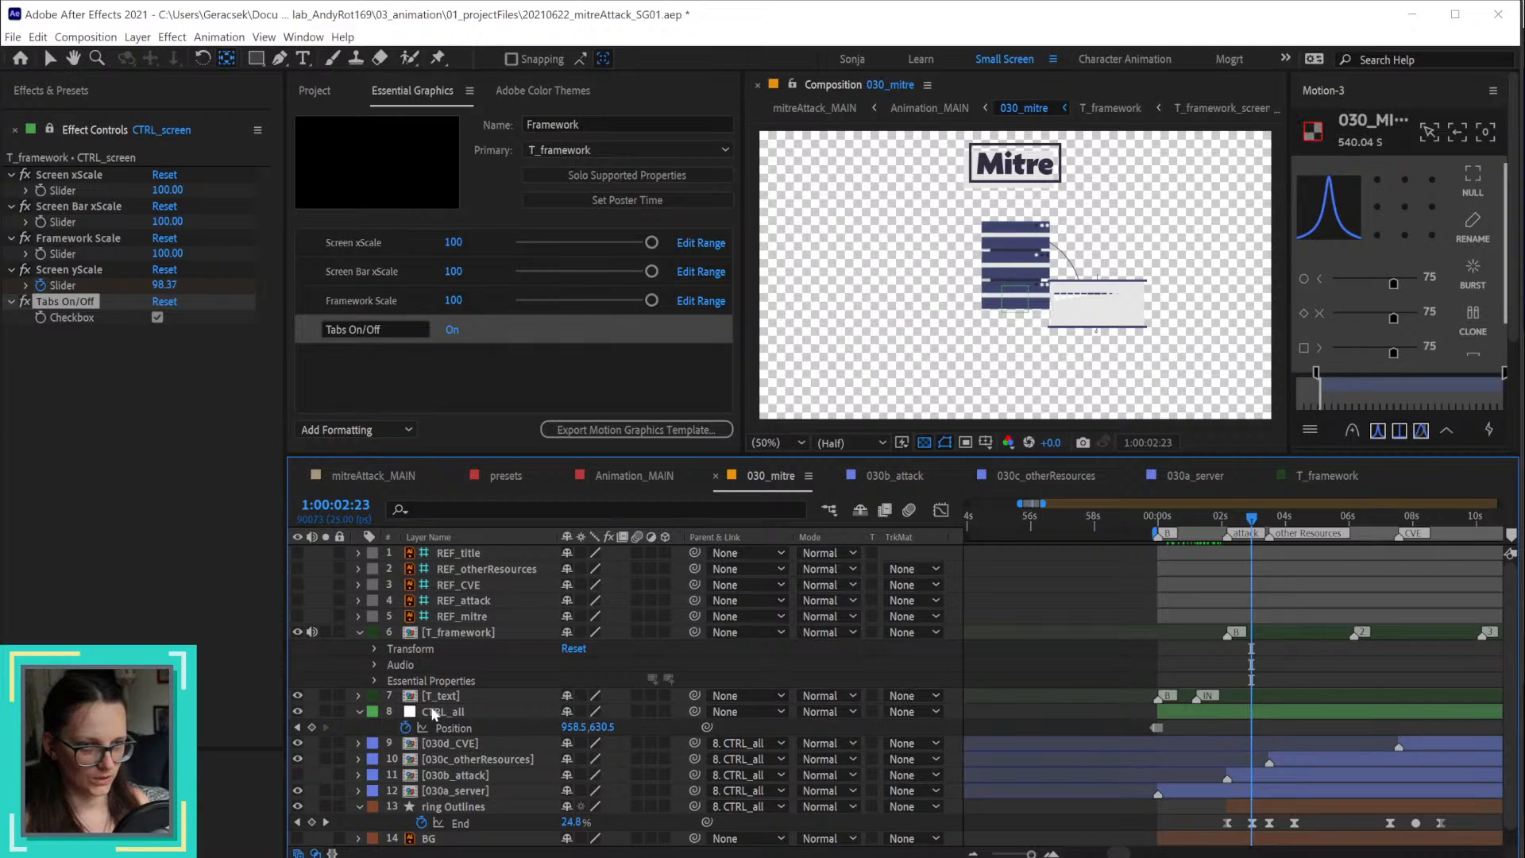
pyautogui.click(1299, 635)
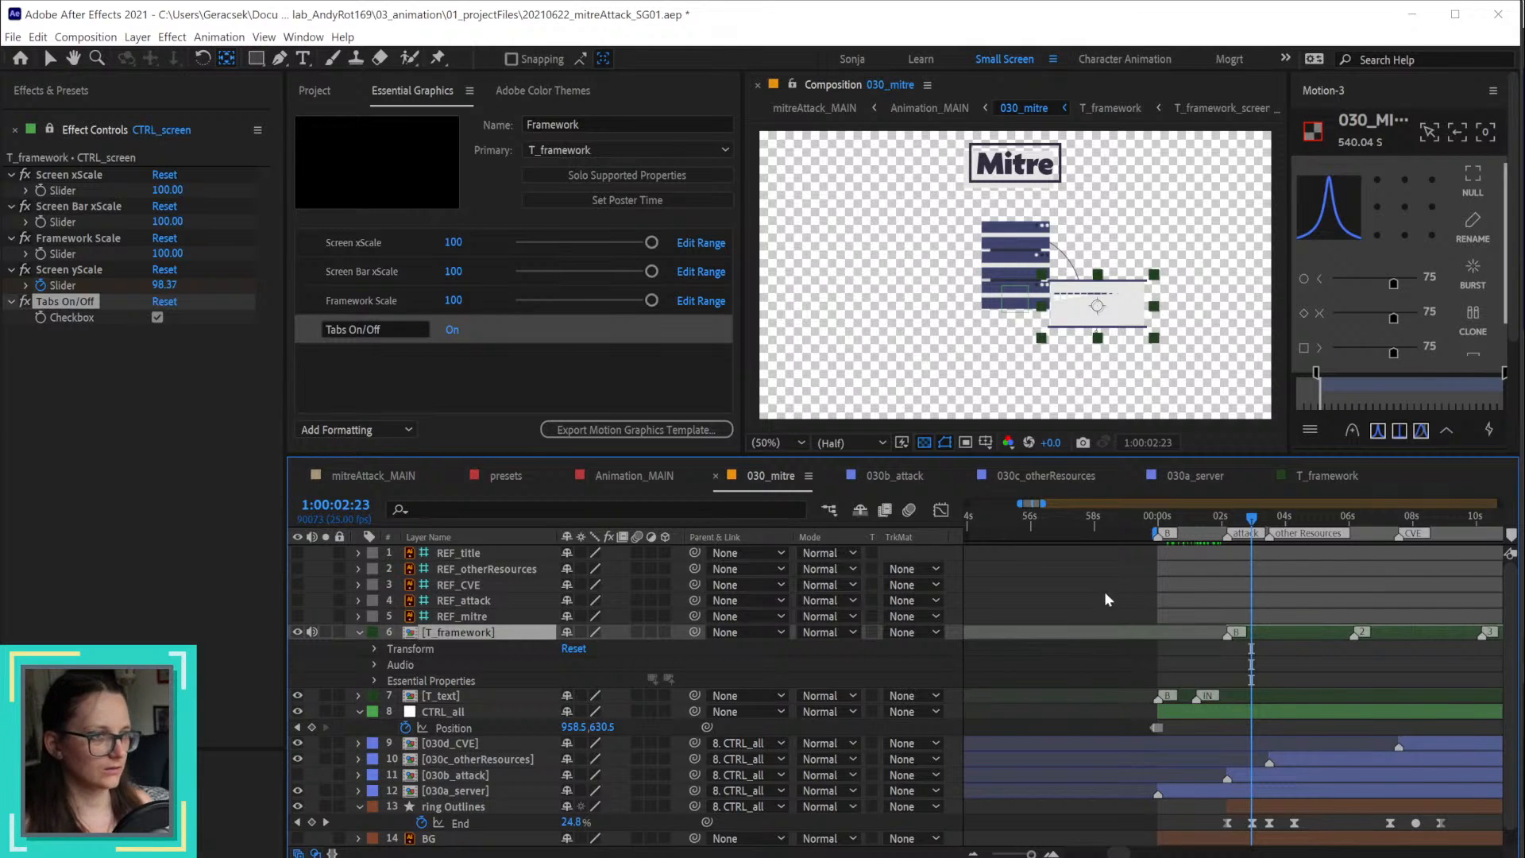
pyautogui.press('v')
pyautogui.click(1061, 584)
pyautogui.scroll(2, 1140, 298)
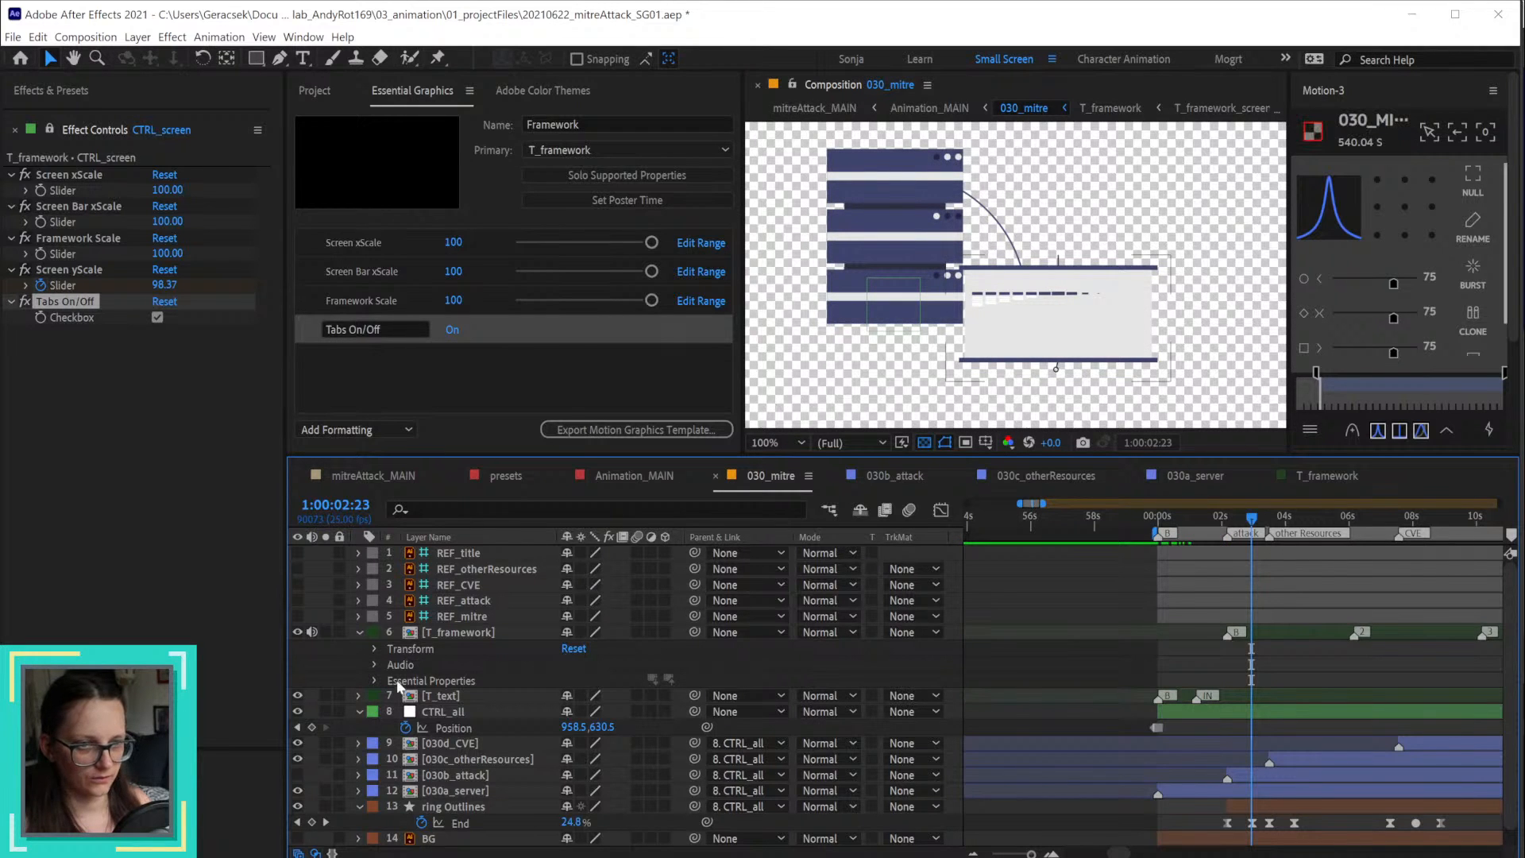
# Step: Expand the T_framework layer's Essential Properties in 030_mitre and go through the four exposed controls
pyautogui.click(433, 683)
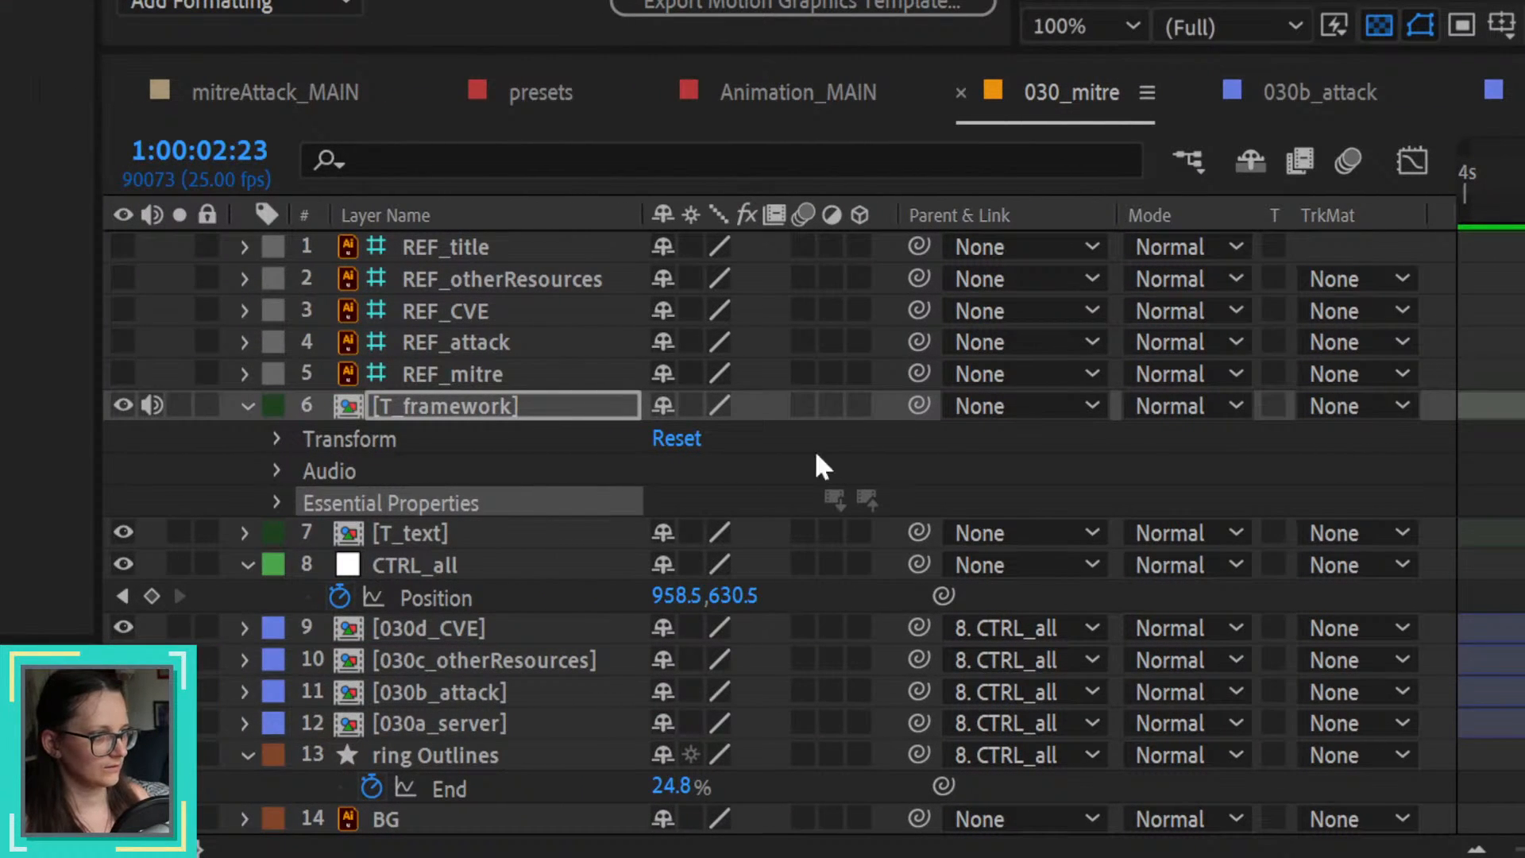
pyautogui.click(276, 503)
pyautogui.scroll(-4, 294, 556)
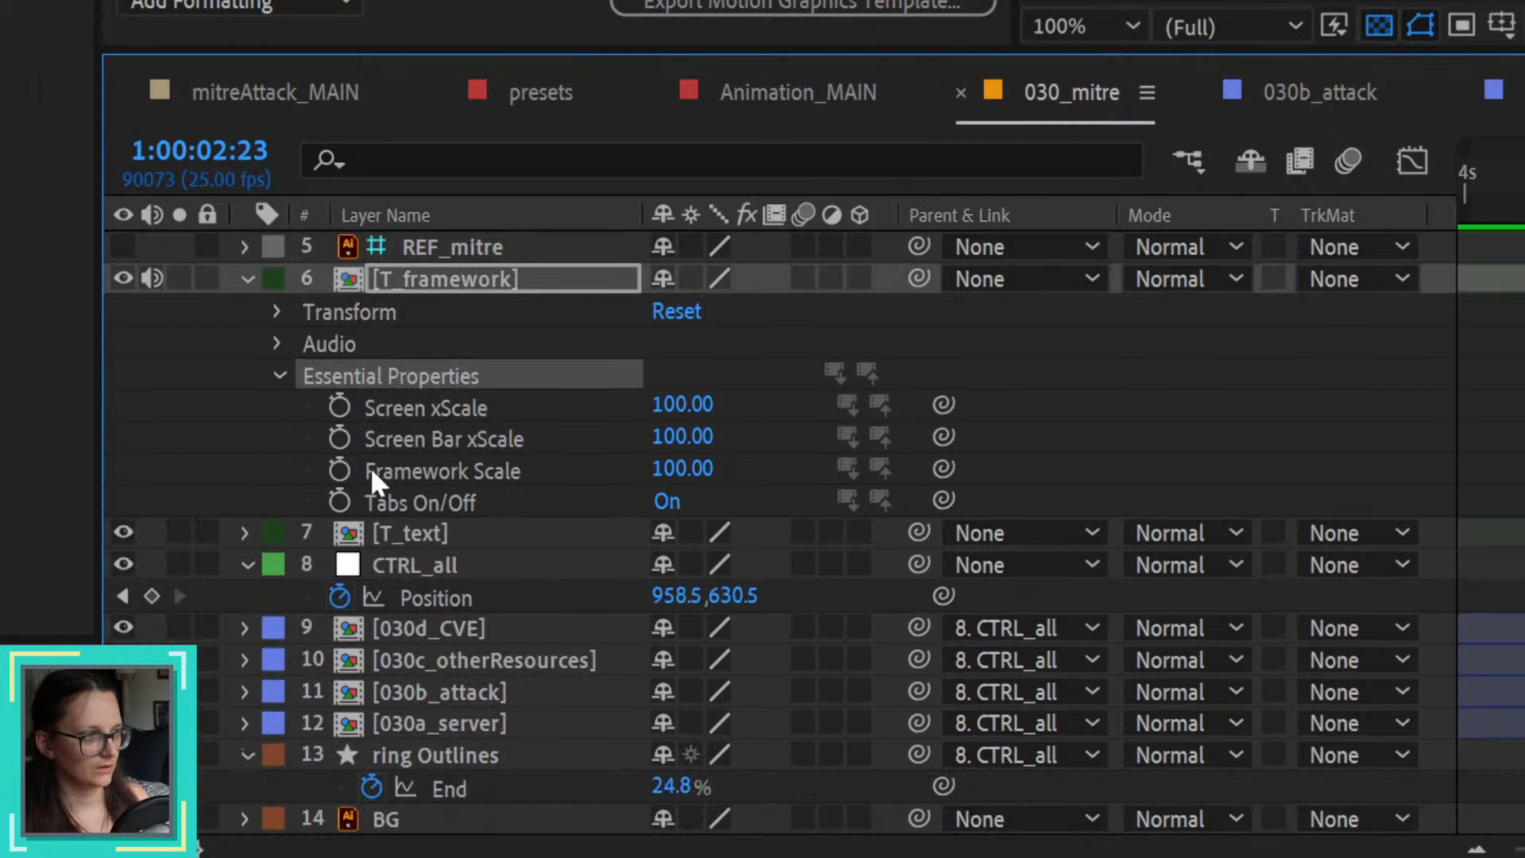
pyautogui.click(445, 421)
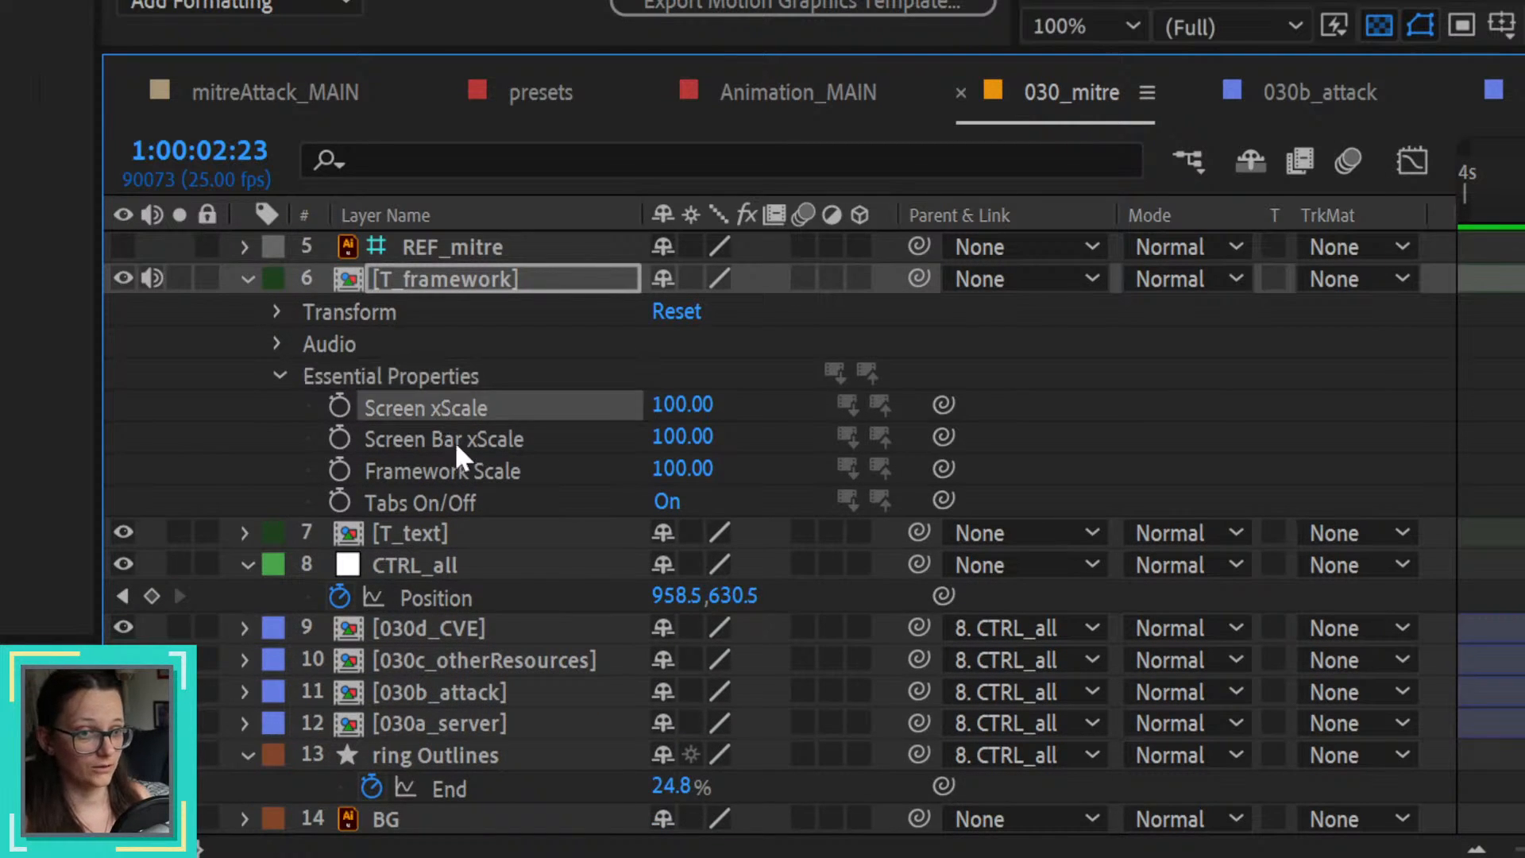
pyautogui.click(454, 441)
pyautogui.click(460, 480)
pyautogui.click(468, 526)
pyautogui.click(464, 509)
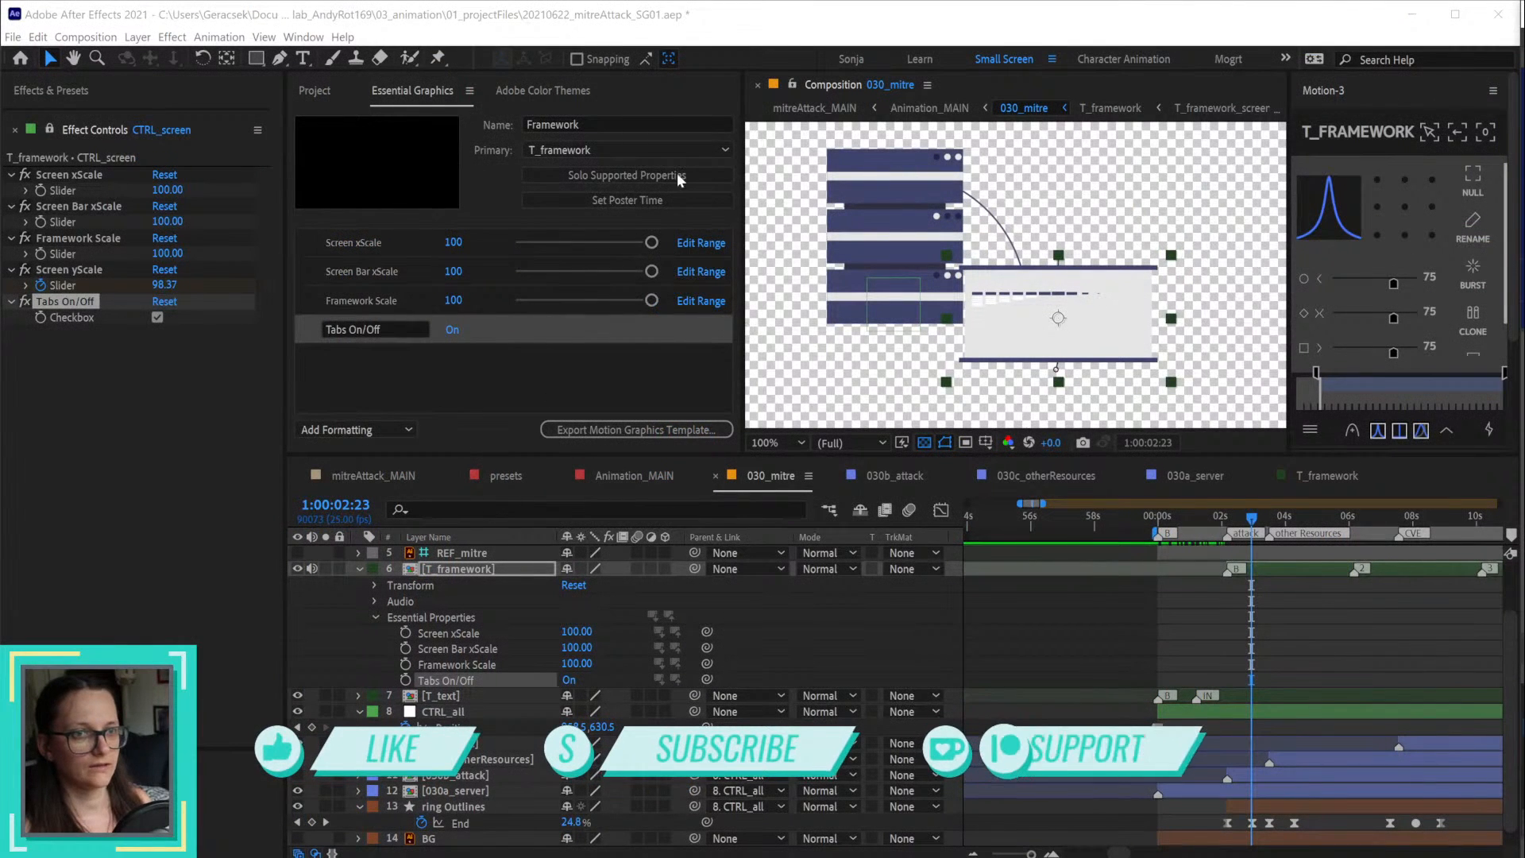
# Step: Close the Essential Graphics panel, bring up the Project panel and narrow it to enlarge the composition view
pyautogui.click(469, 90)
pyautogui.click(525, 96)
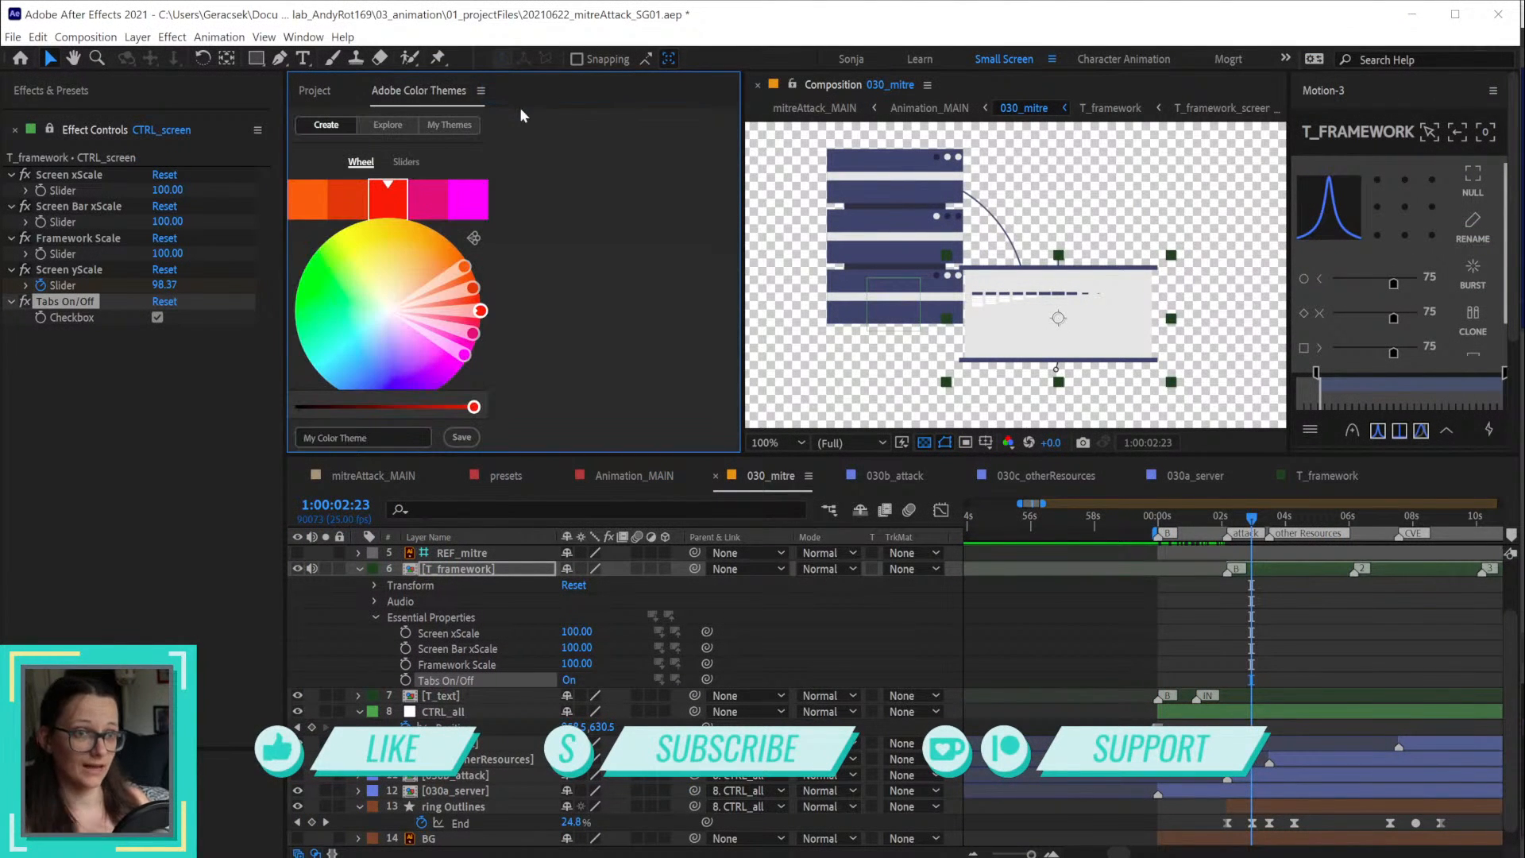
pyautogui.click(324, 93)
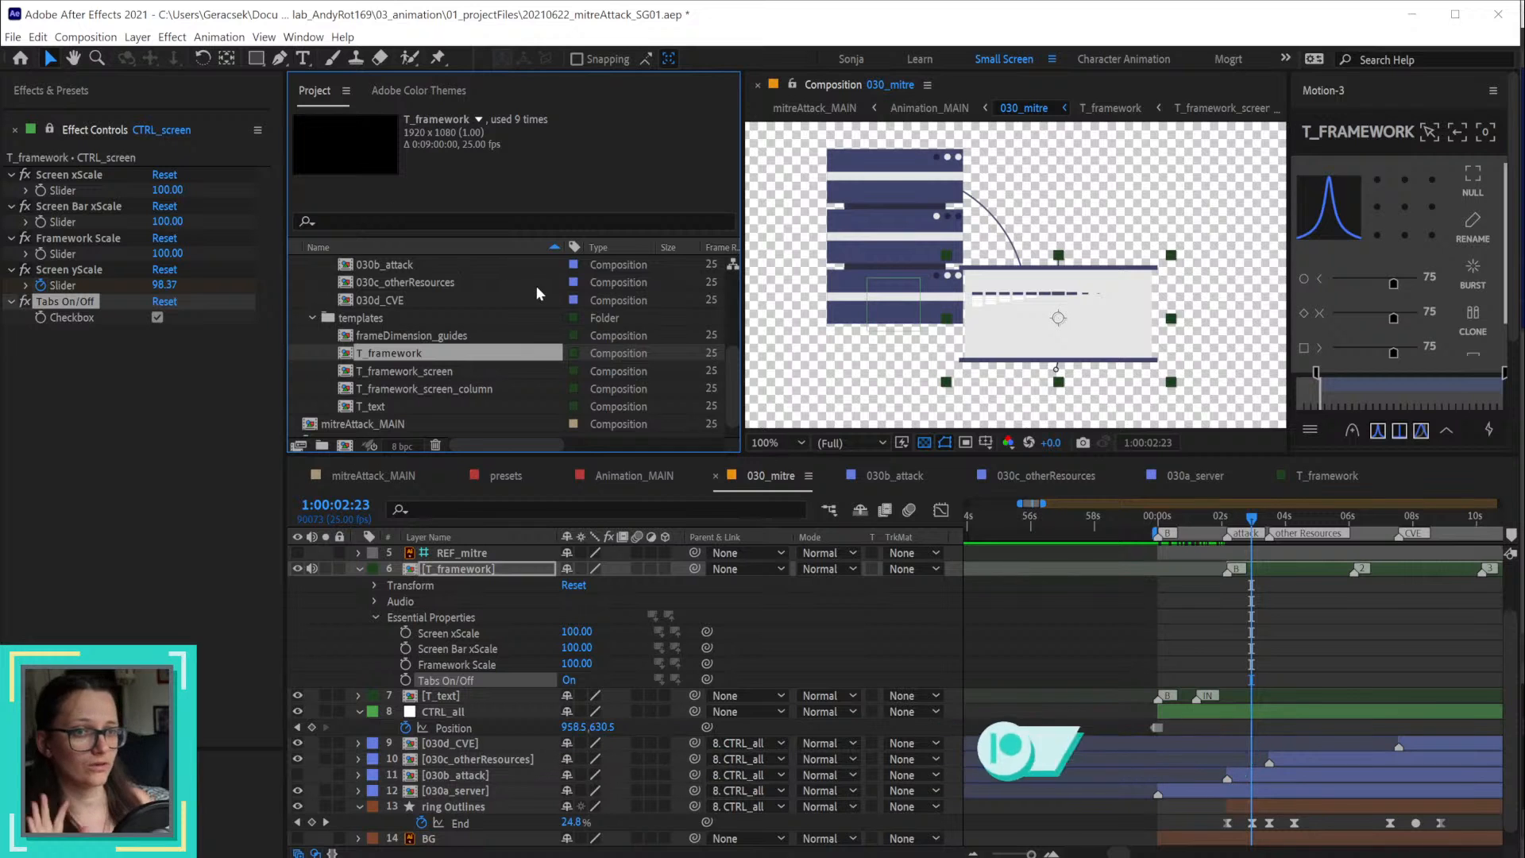
pyautogui.moveTo(743, 302); pyautogui.dragTo(592, 317)
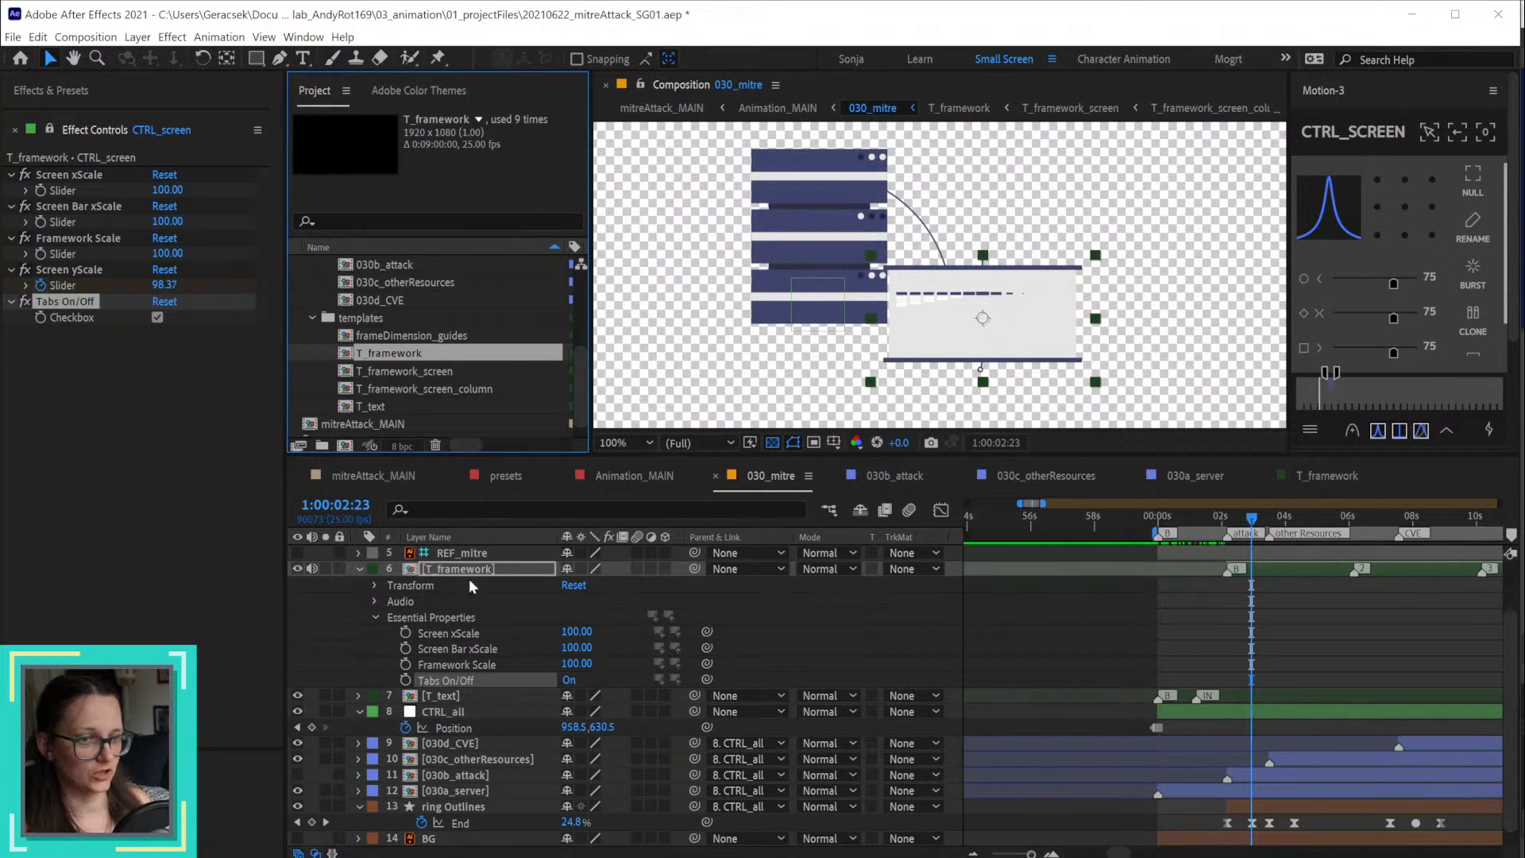
# Step: Set the Screen xScale essential property of the T_framework layer in 030_mitre to 60
pyautogui.click(494, 573)
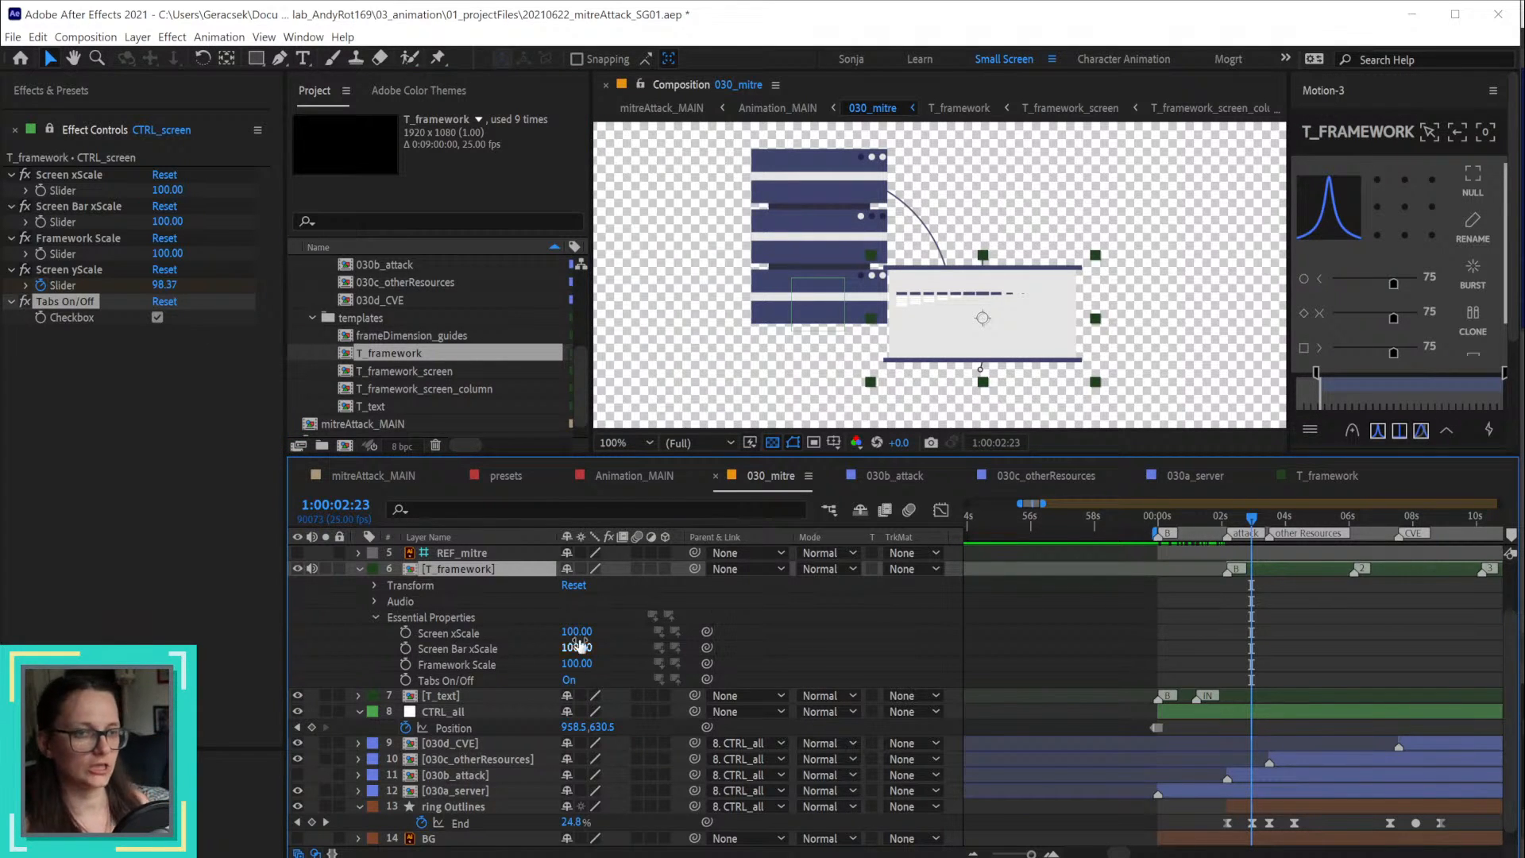
pyautogui.click(484, 637)
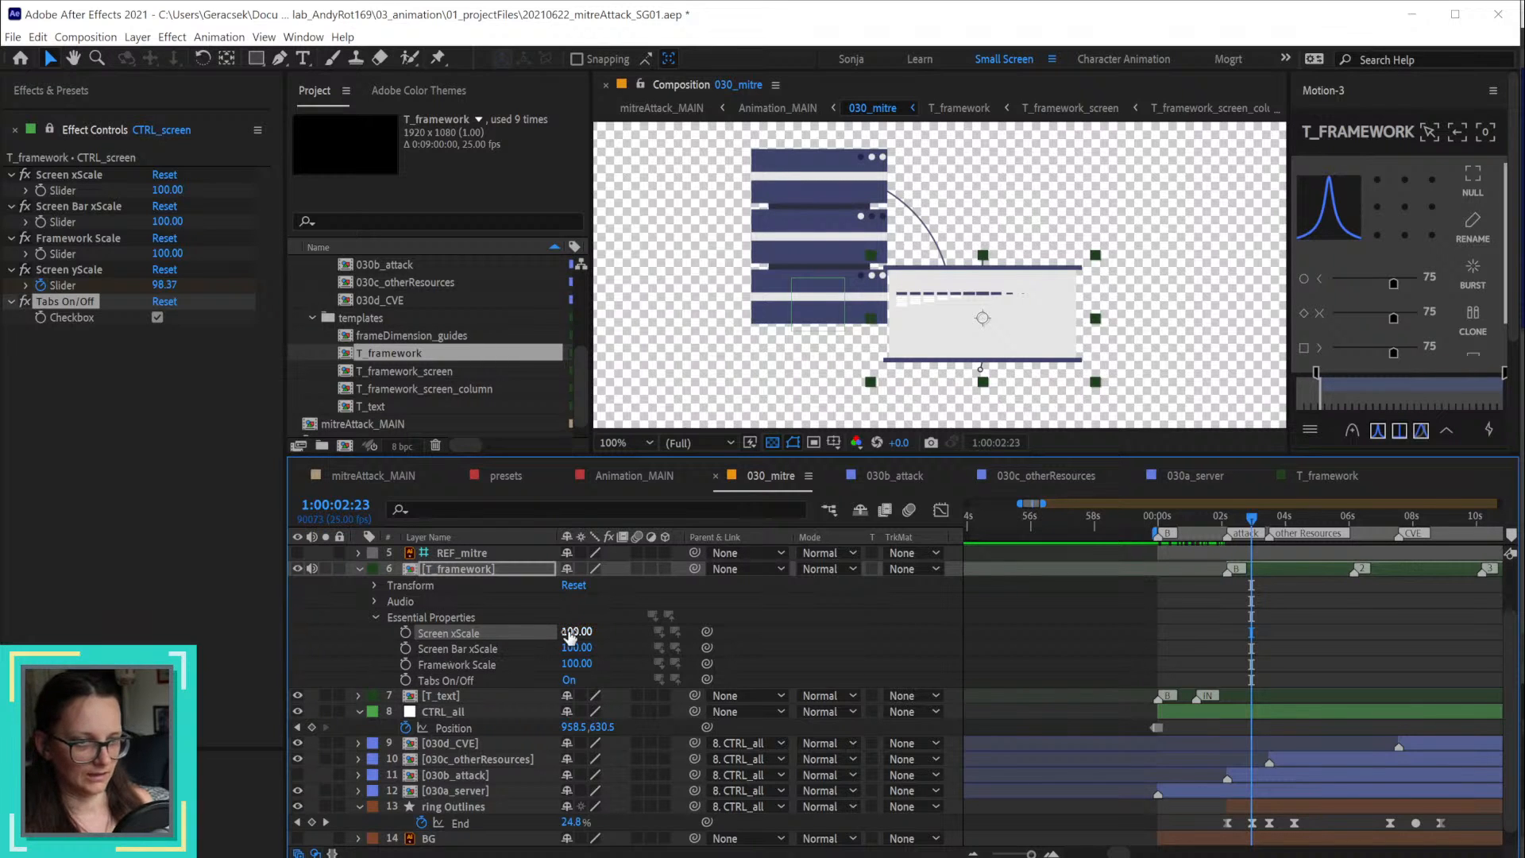
pyautogui.moveTo(574, 631); pyautogui.dragTo(539, 639)
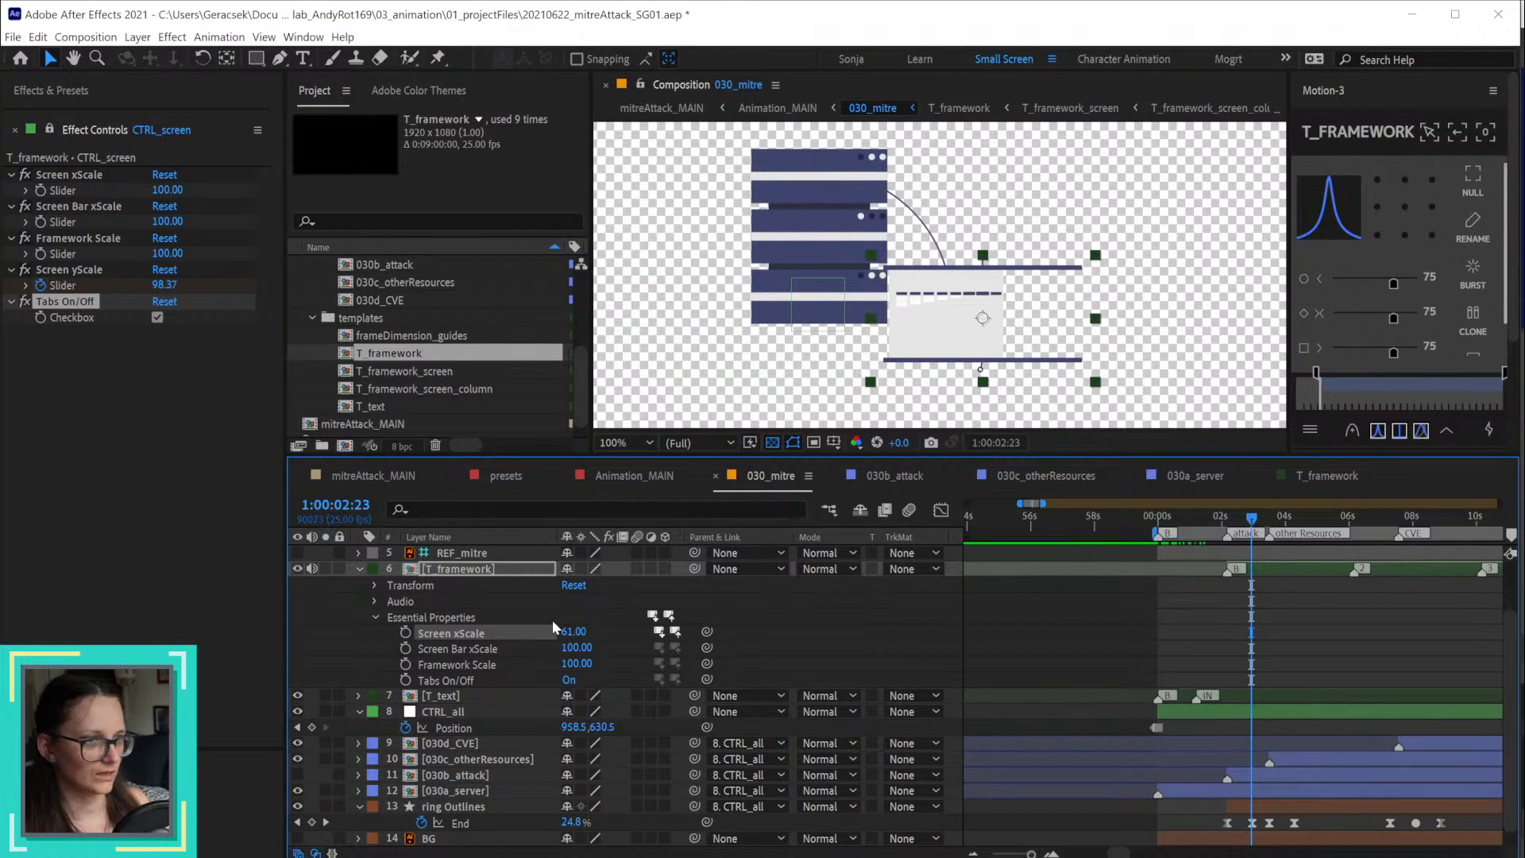
pyautogui.click(577, 630)
pyautogui.write('60')
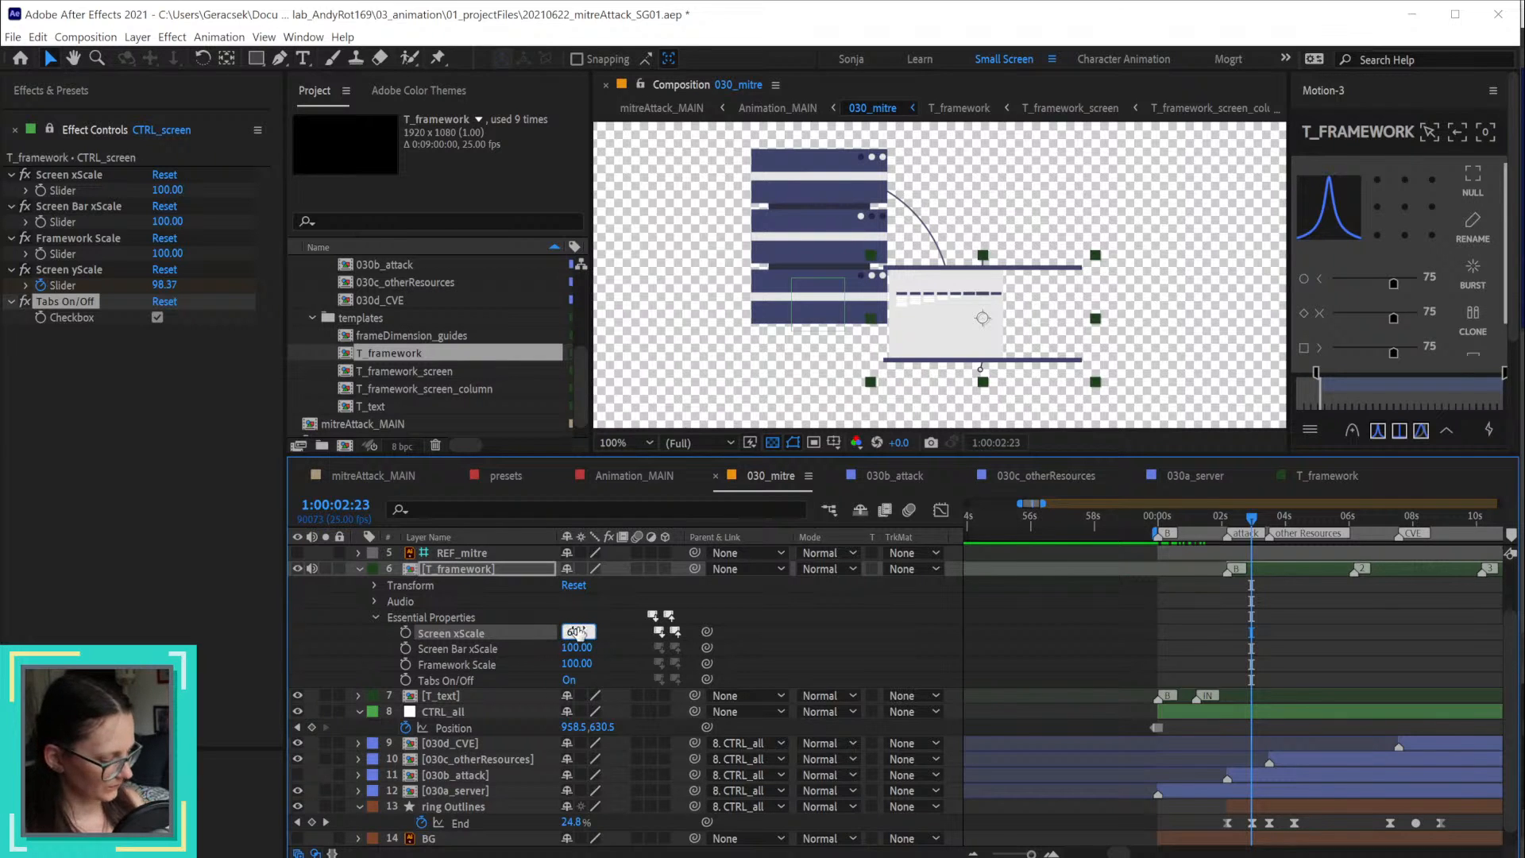
pyautogui.press('Return')
# Step: Try a lower Screen Bar xScale on the T_framework layer in 030_mitre, and undo the change
pyautogui.moveTo(577, 647); pyautogui.dragTo(567, 647)
pyautogui.hotkey('ctrl', 'z')
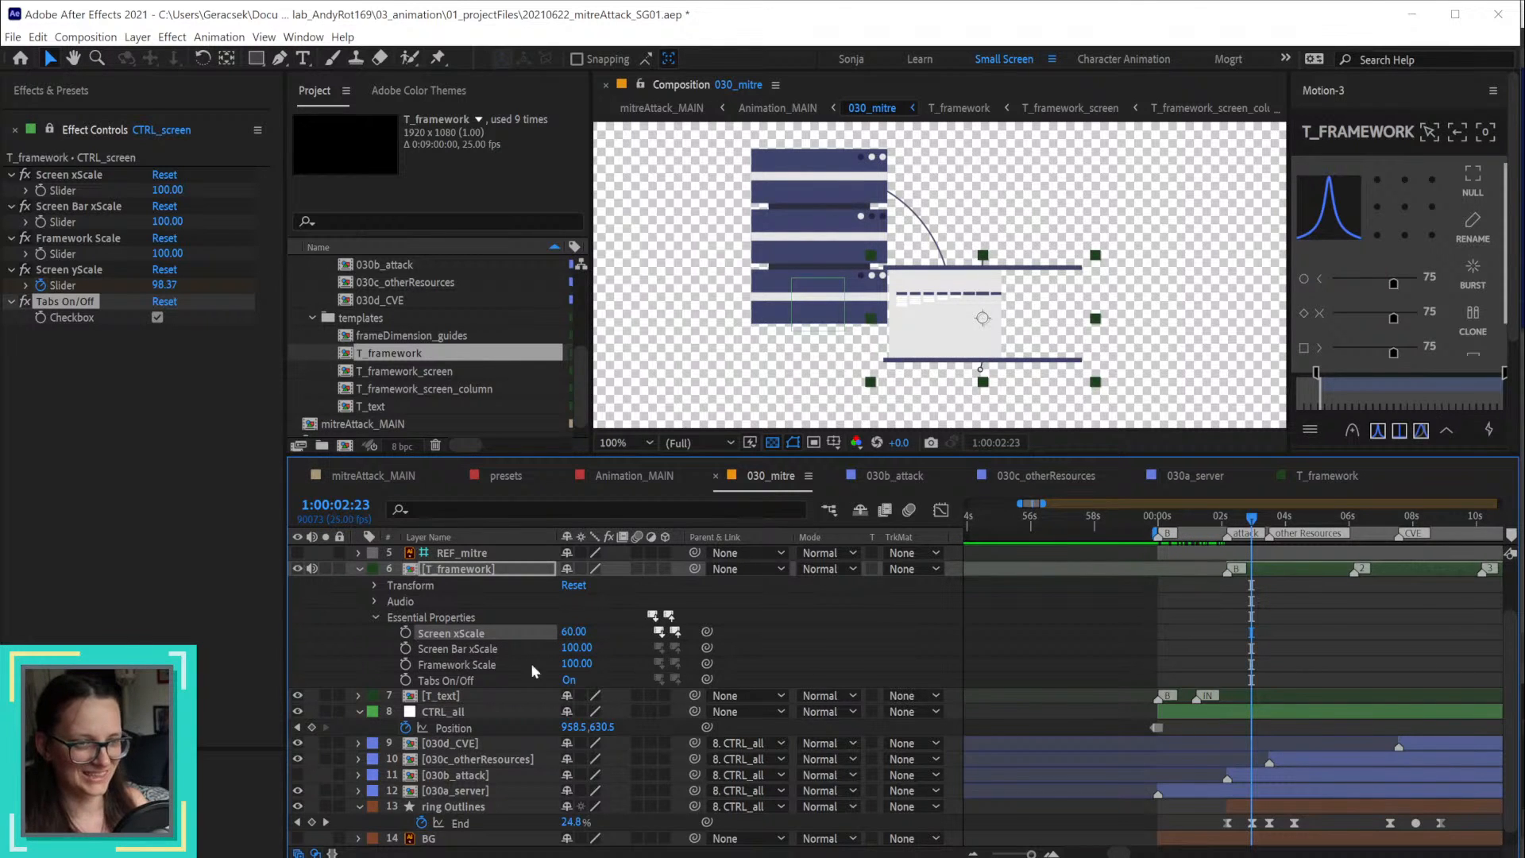
pyautogui.click(494, 650)
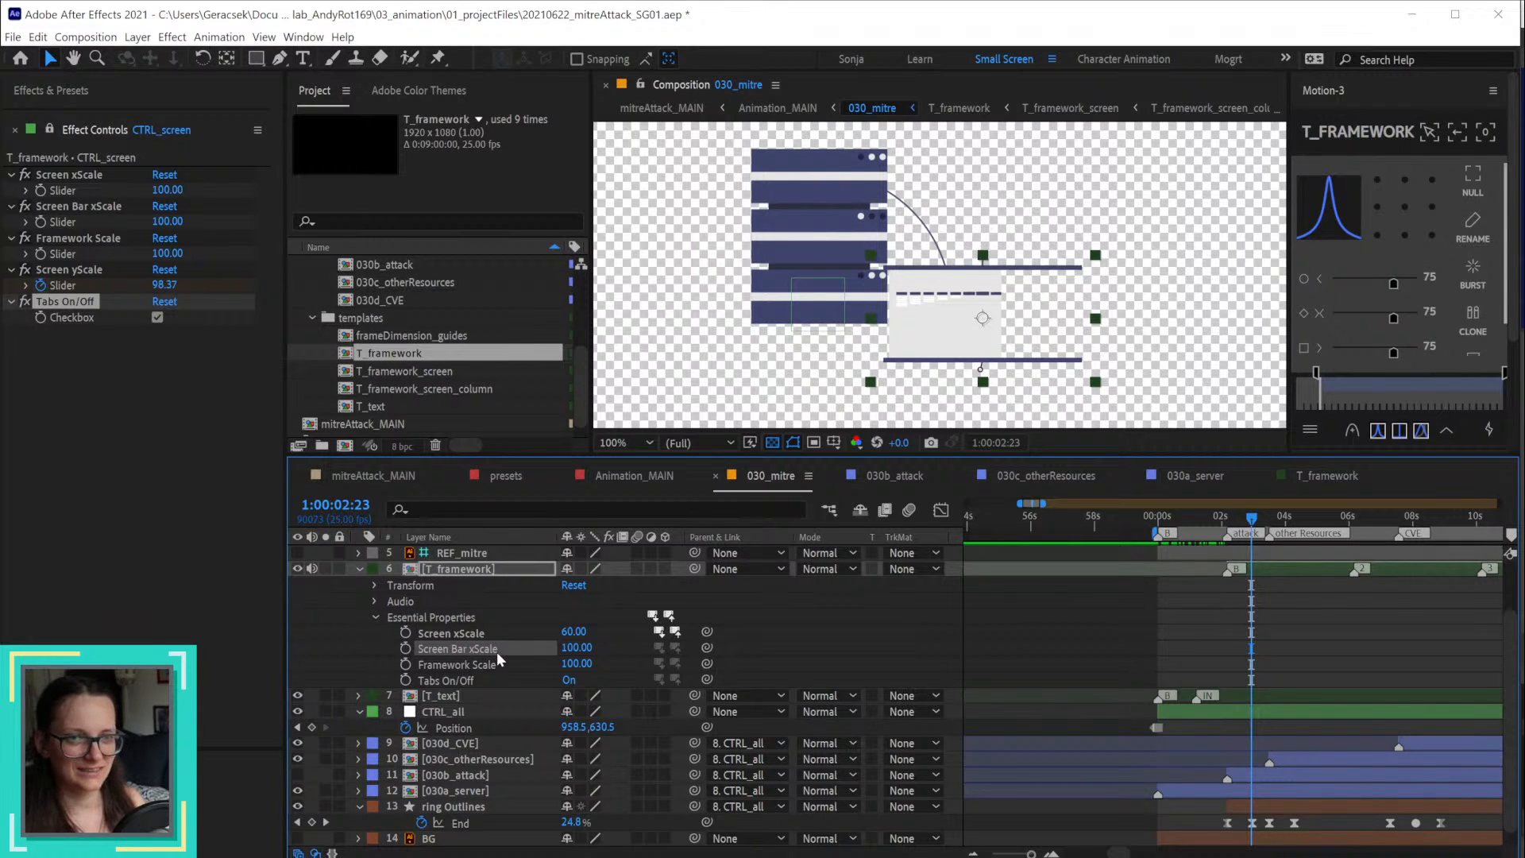
# Step: Test CTRL_screen's Screen Bar xScale at 70 inside T_framework, undo it, and return to 030_mitre
pyautogui.doubleClick(1306, 570)
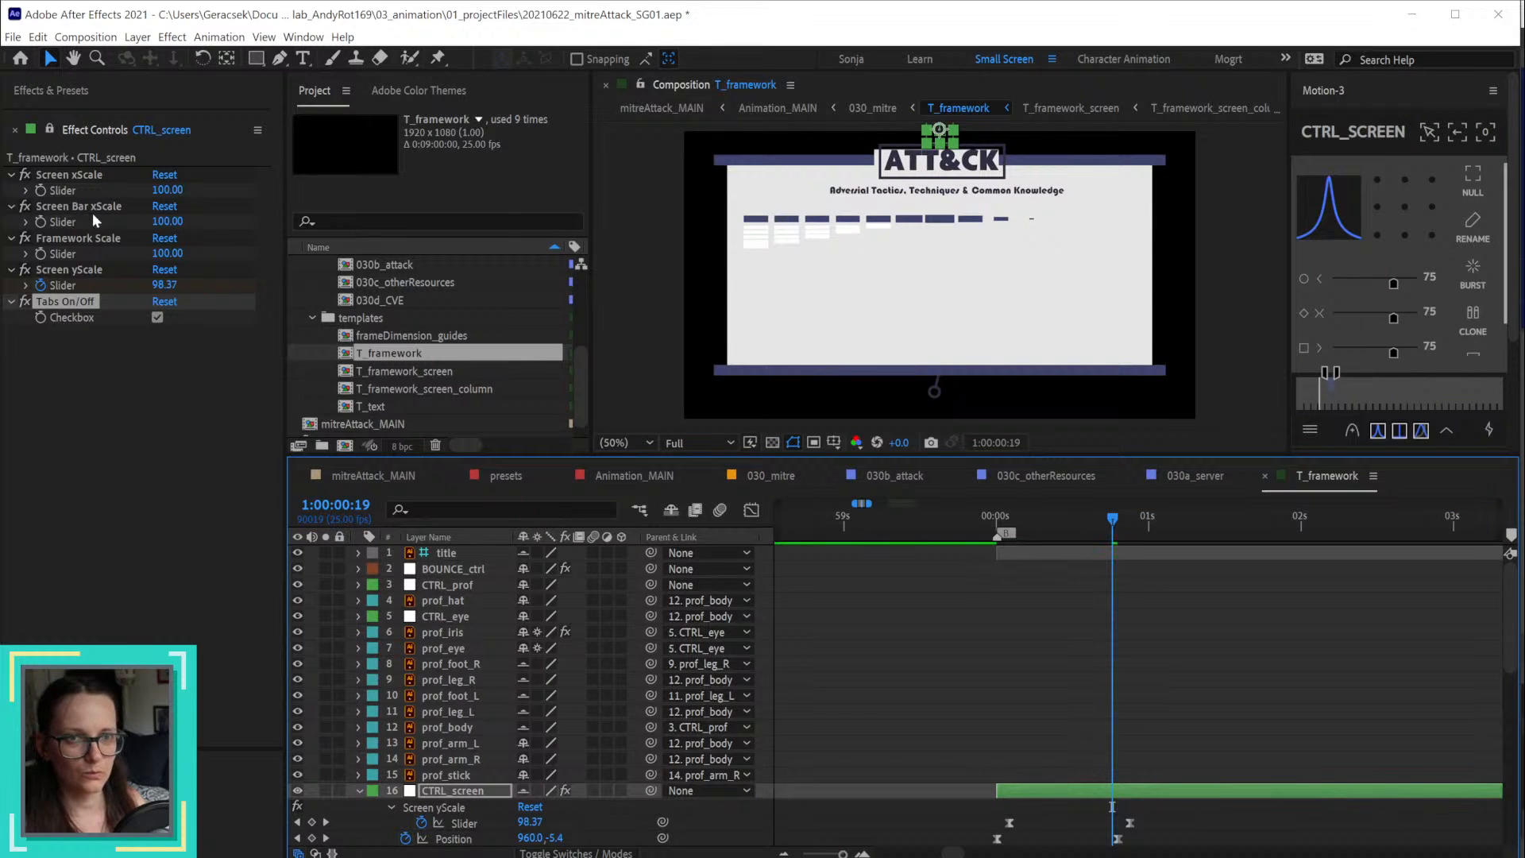
pyautogui.moveTo(164, 227)
pyautogui.mouseDown()
pyautogui.moveTo(111, 227)
pyautogui.moveTo(145, 235)
pyautogui.mouseUp()
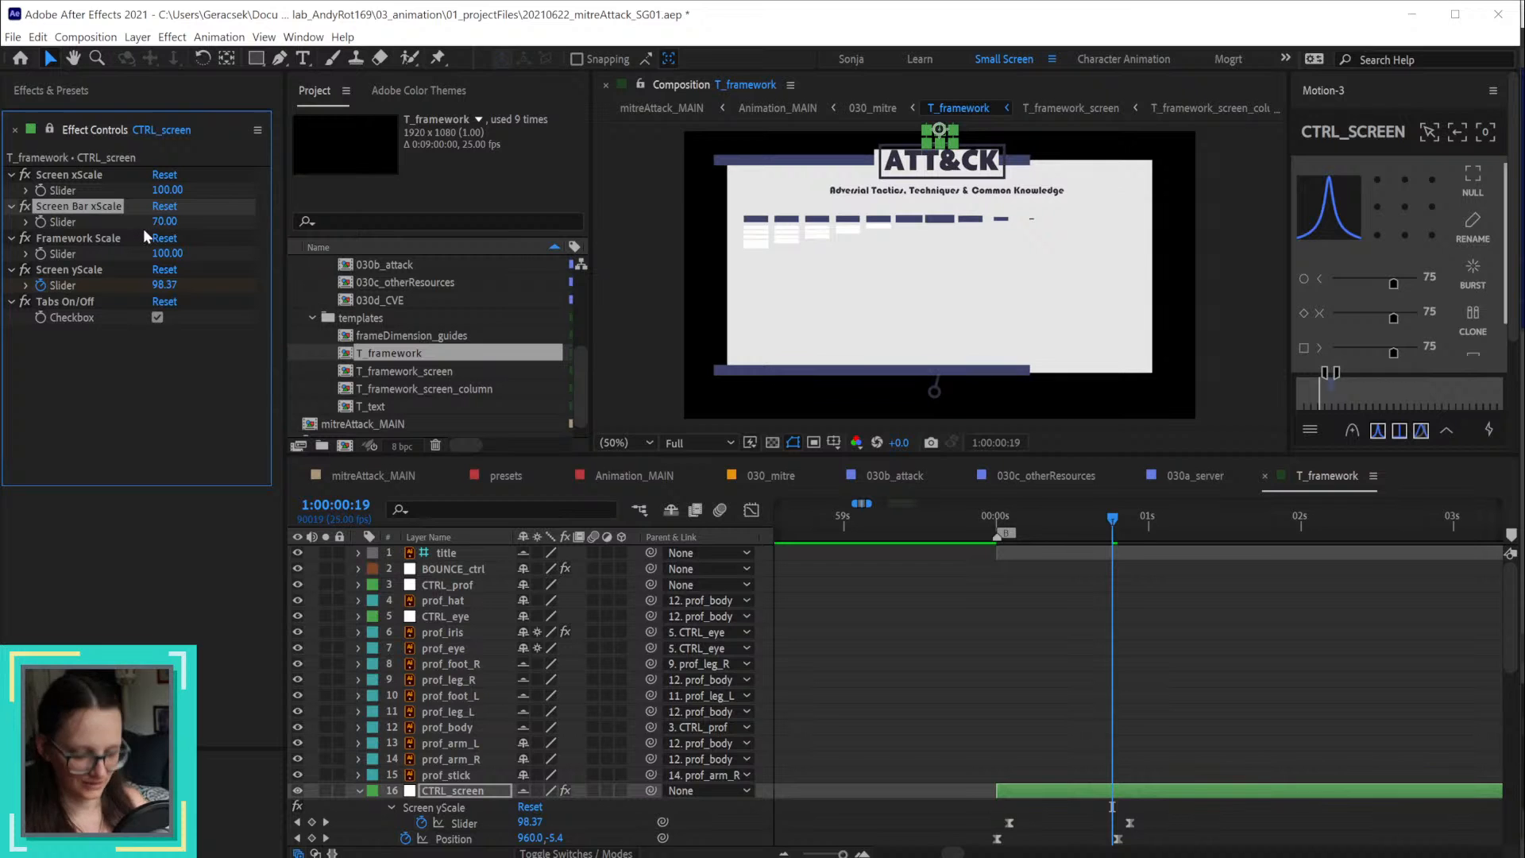
pyautogui.hotkey('ctrl', 'z')
pyautogui.click(794, 475)
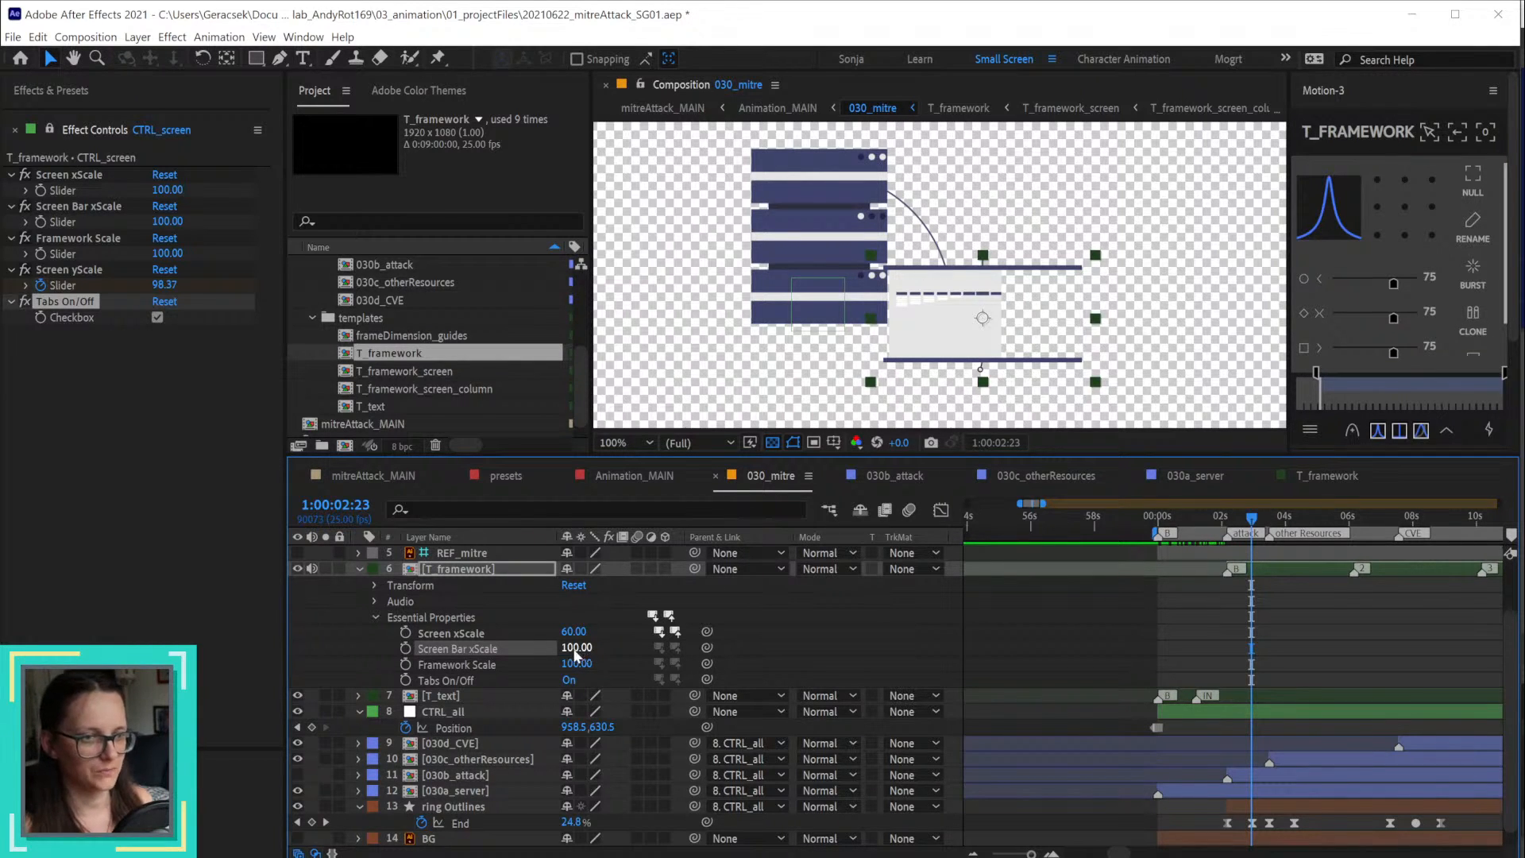
# Step: Try the T_framework layer's Screen Bar xScale at 57, undo it, and save the project
pyautogui.moveTo(584, 653); pyautogui.dragTo(535, 649)
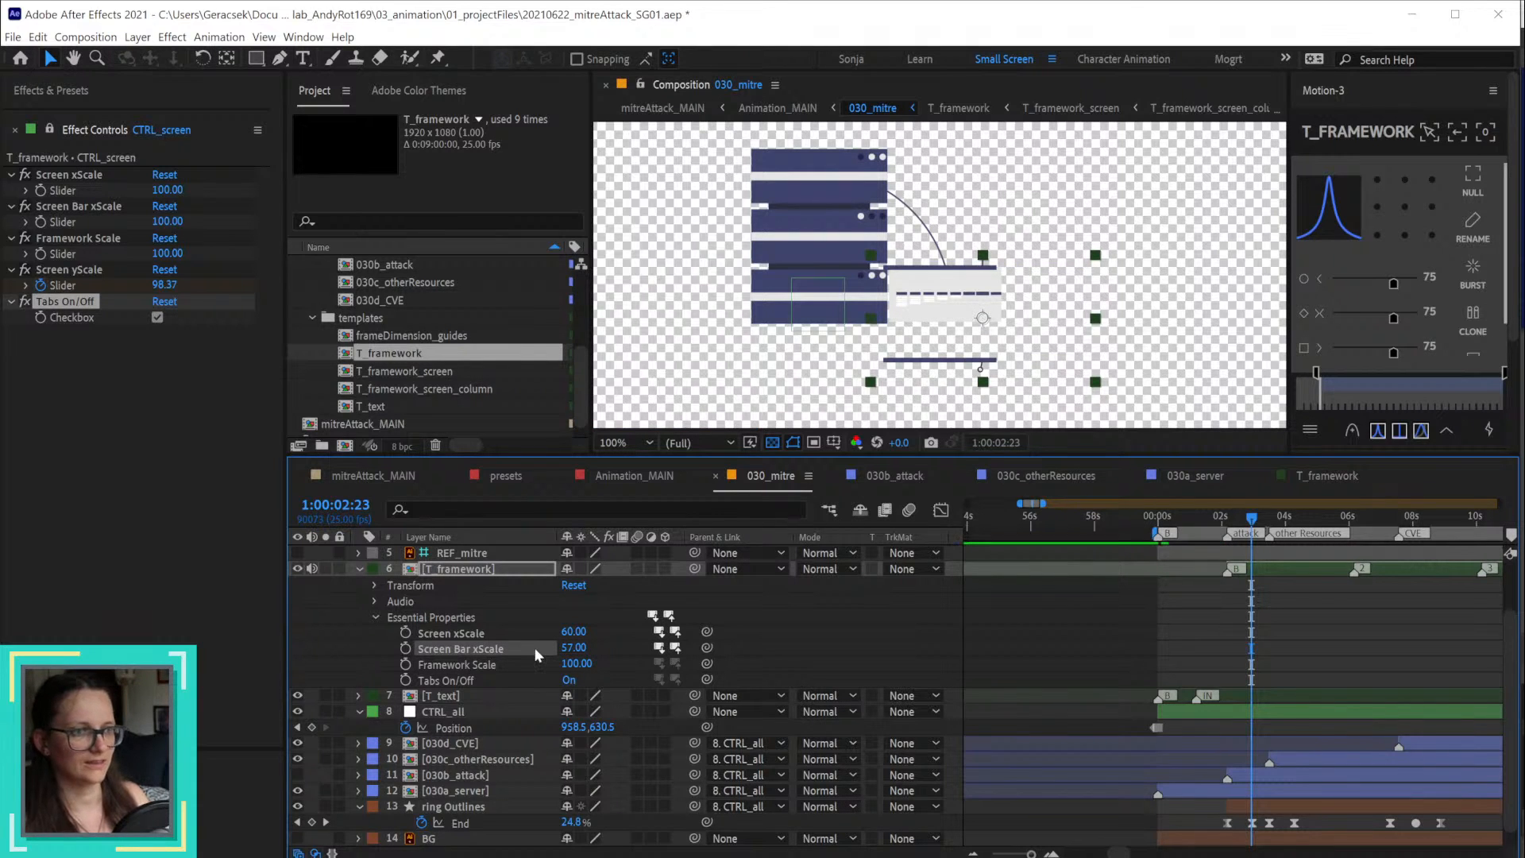
pyautogui.hotkey('ctrl', 'z')
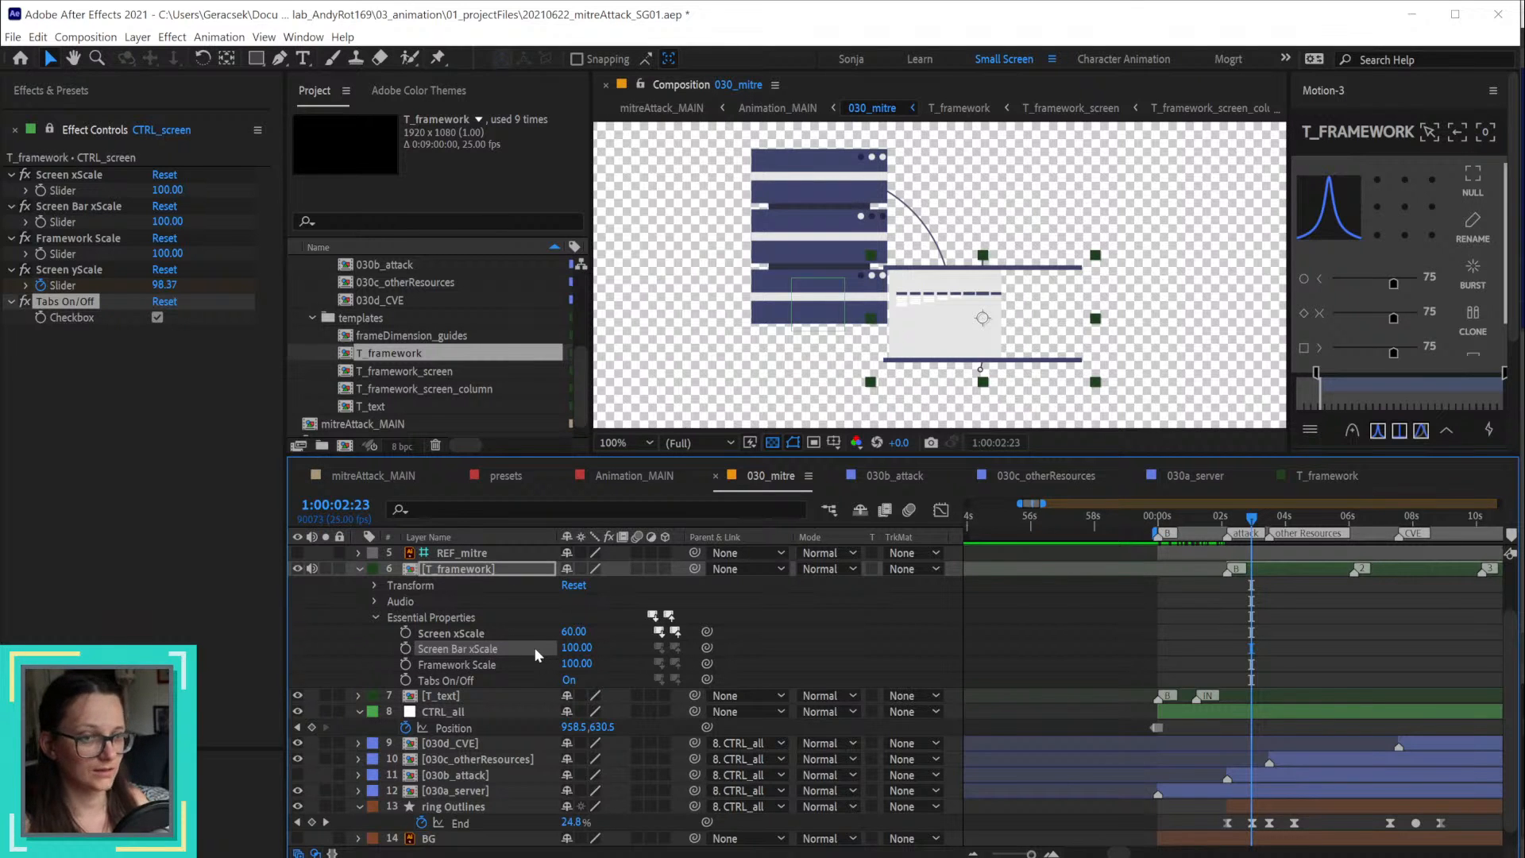
pyautogui.hotkey('ctrl', 's')
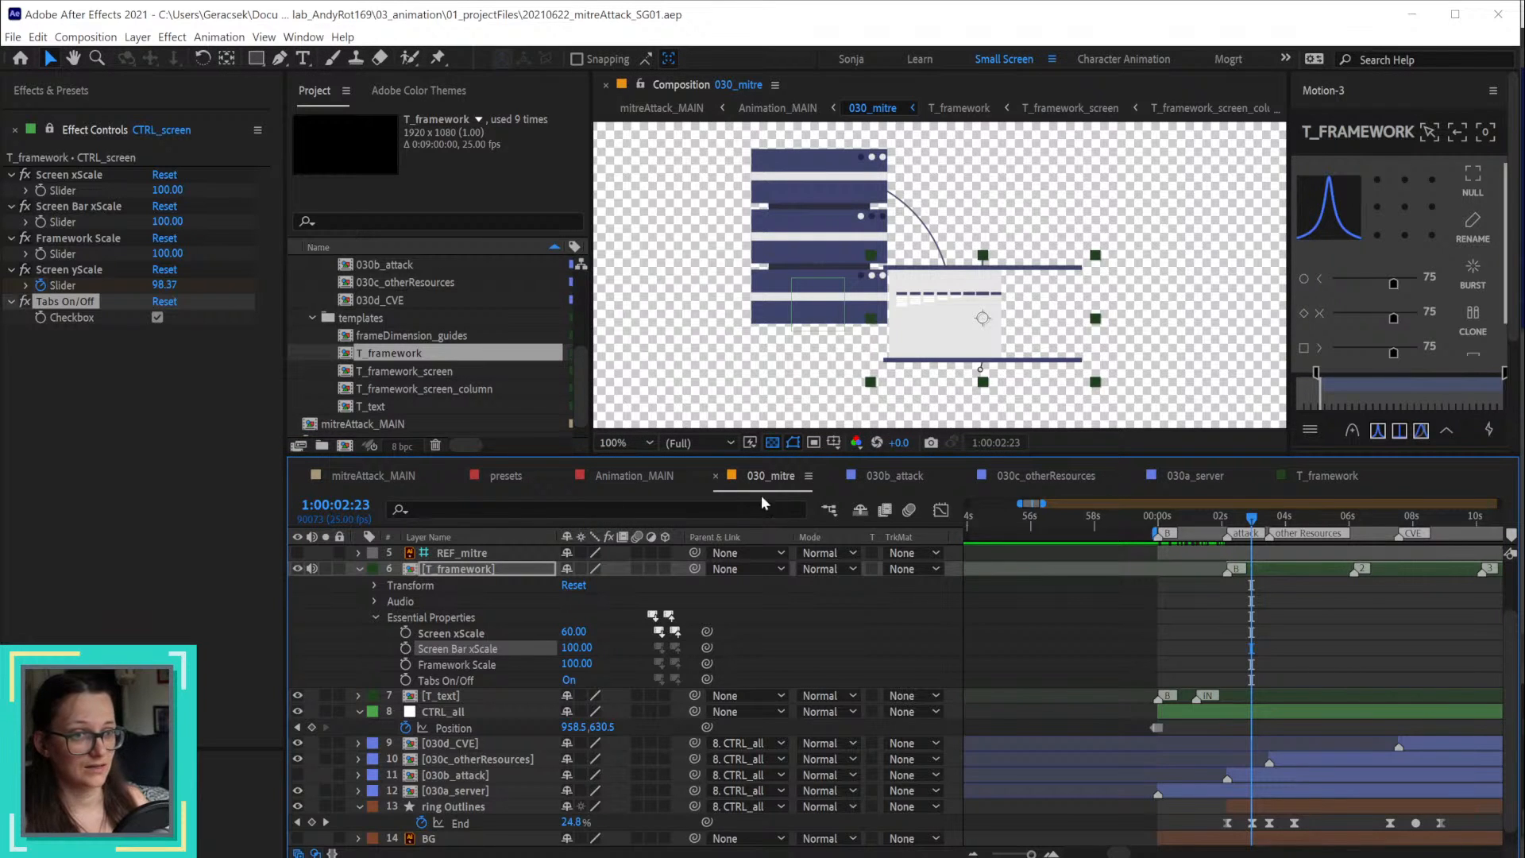
# Step: Close the 030_mitre, 030b_attack, 030c_otherResources, 030a_server and T_framework timelines, and reopen 030_mitre from the project's pre_comps folder
pyautogui.click(717, 475)
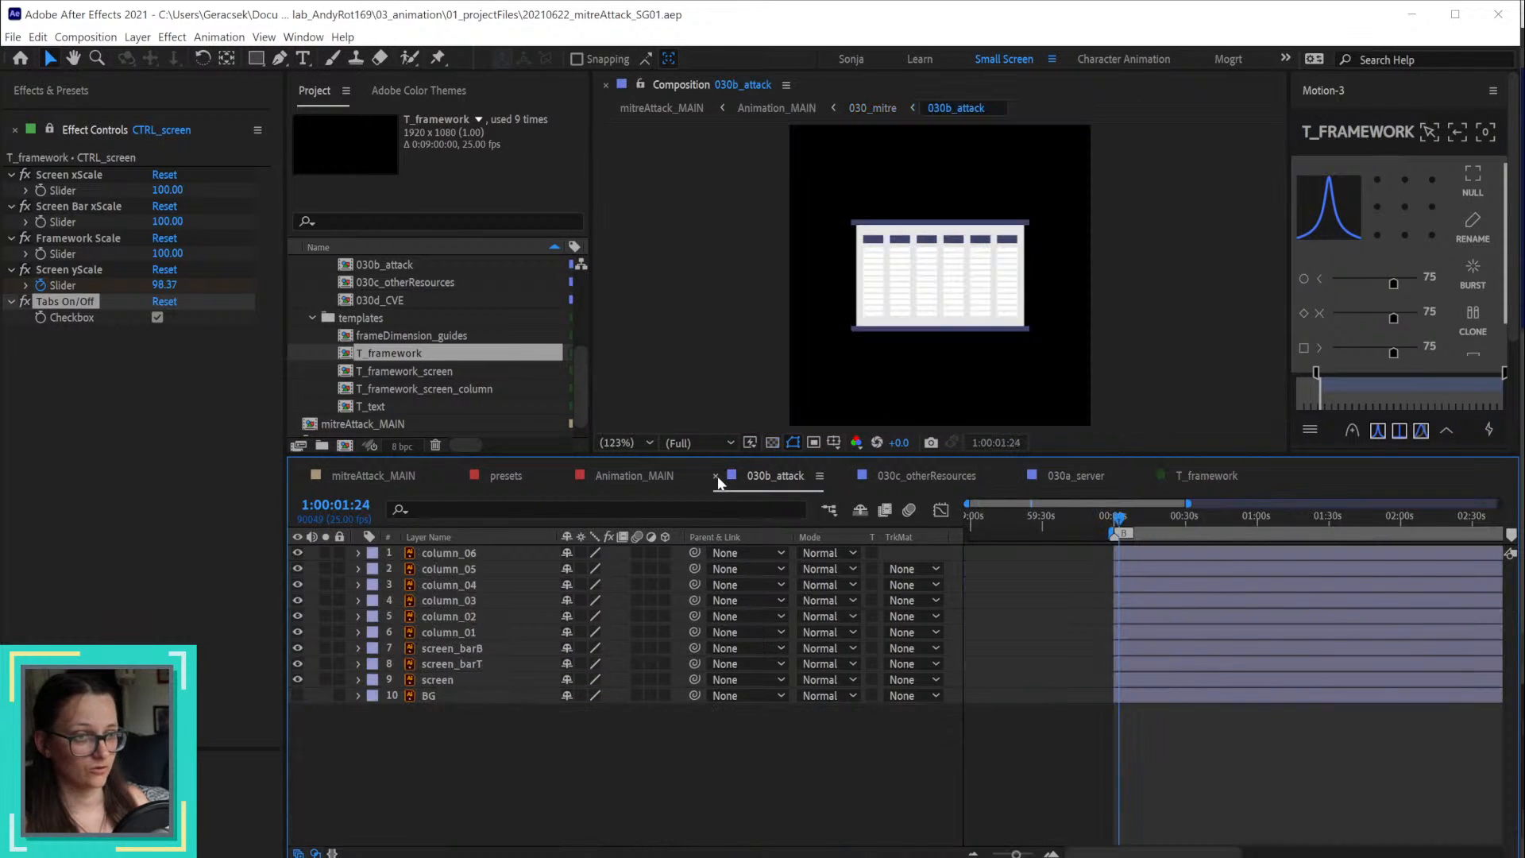
pyautogui.click(718, 475)
pyautogui.click(718, 475)
pyautogui.click(717, 475)
pyautogui.click(718, 475)
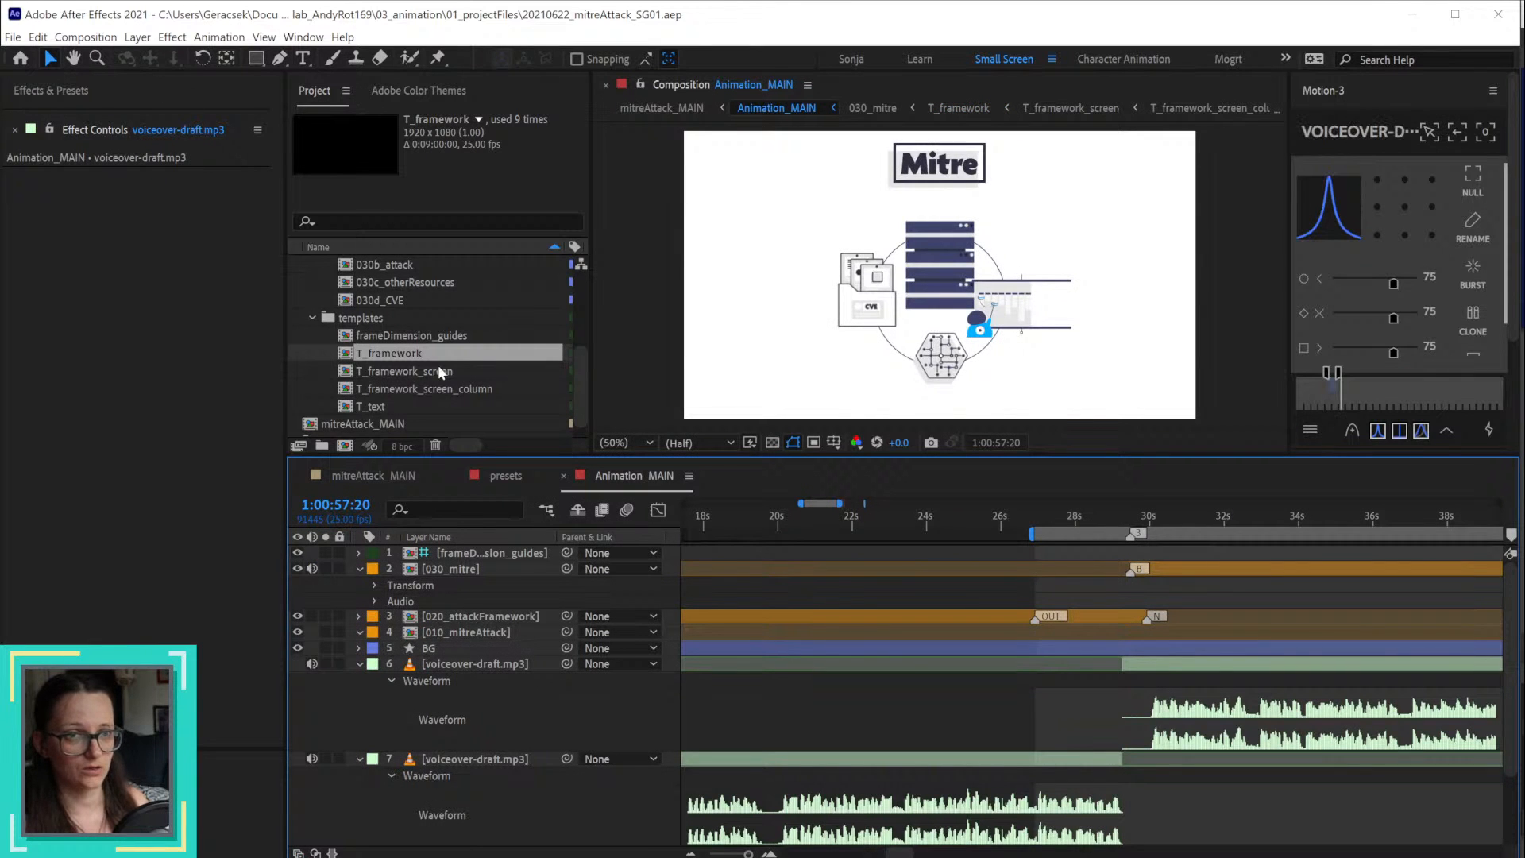
pyautogui.scroll(-1, 537, 371)
pyautogui.scroll(3, 403, 331)
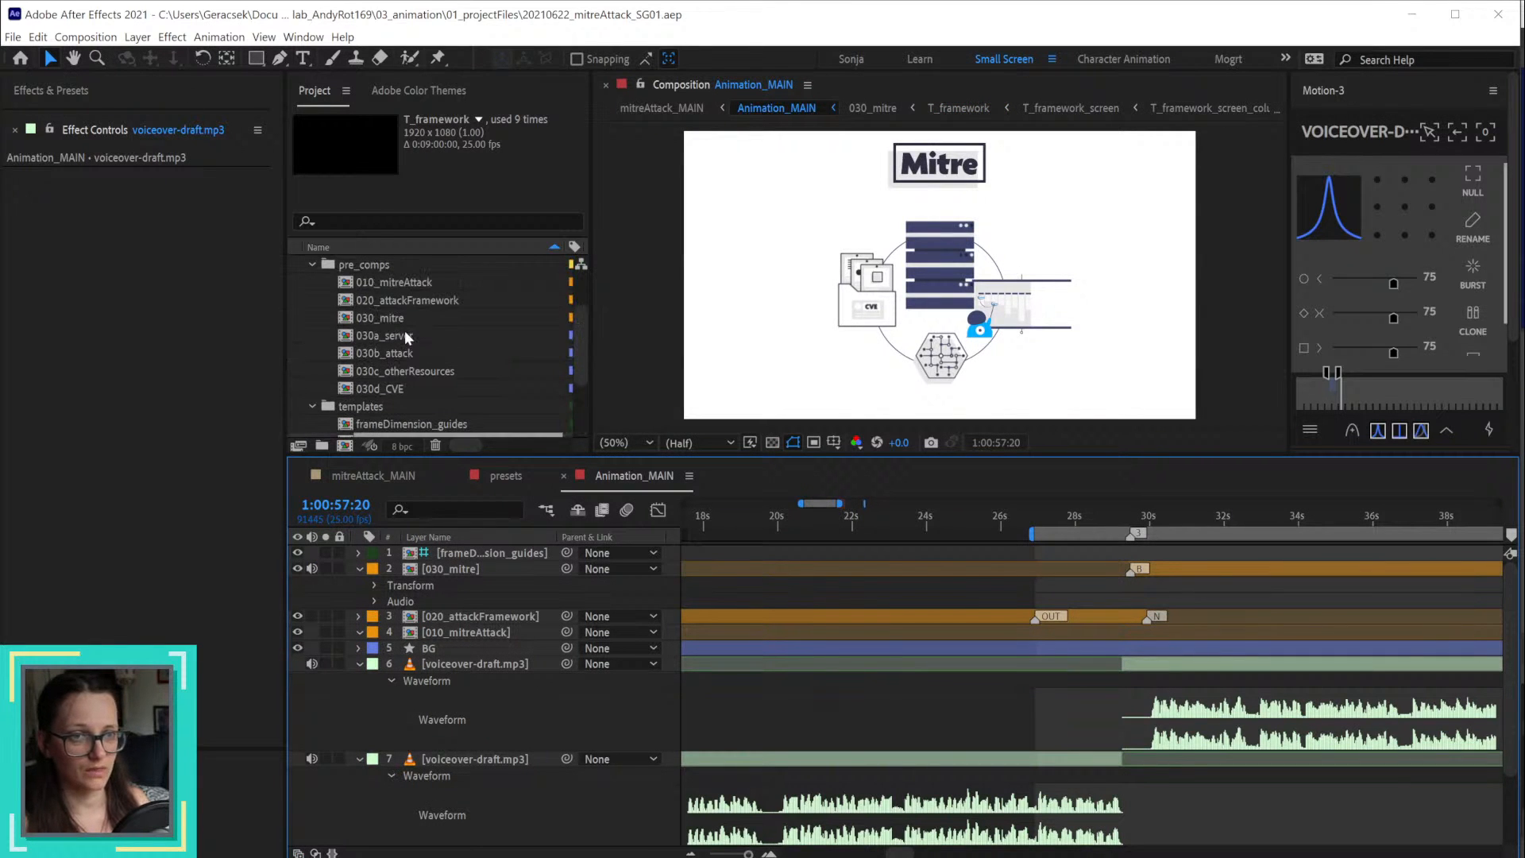
pyautogui.click(360, 317)
pyautogui.doubleClick(360, 317)
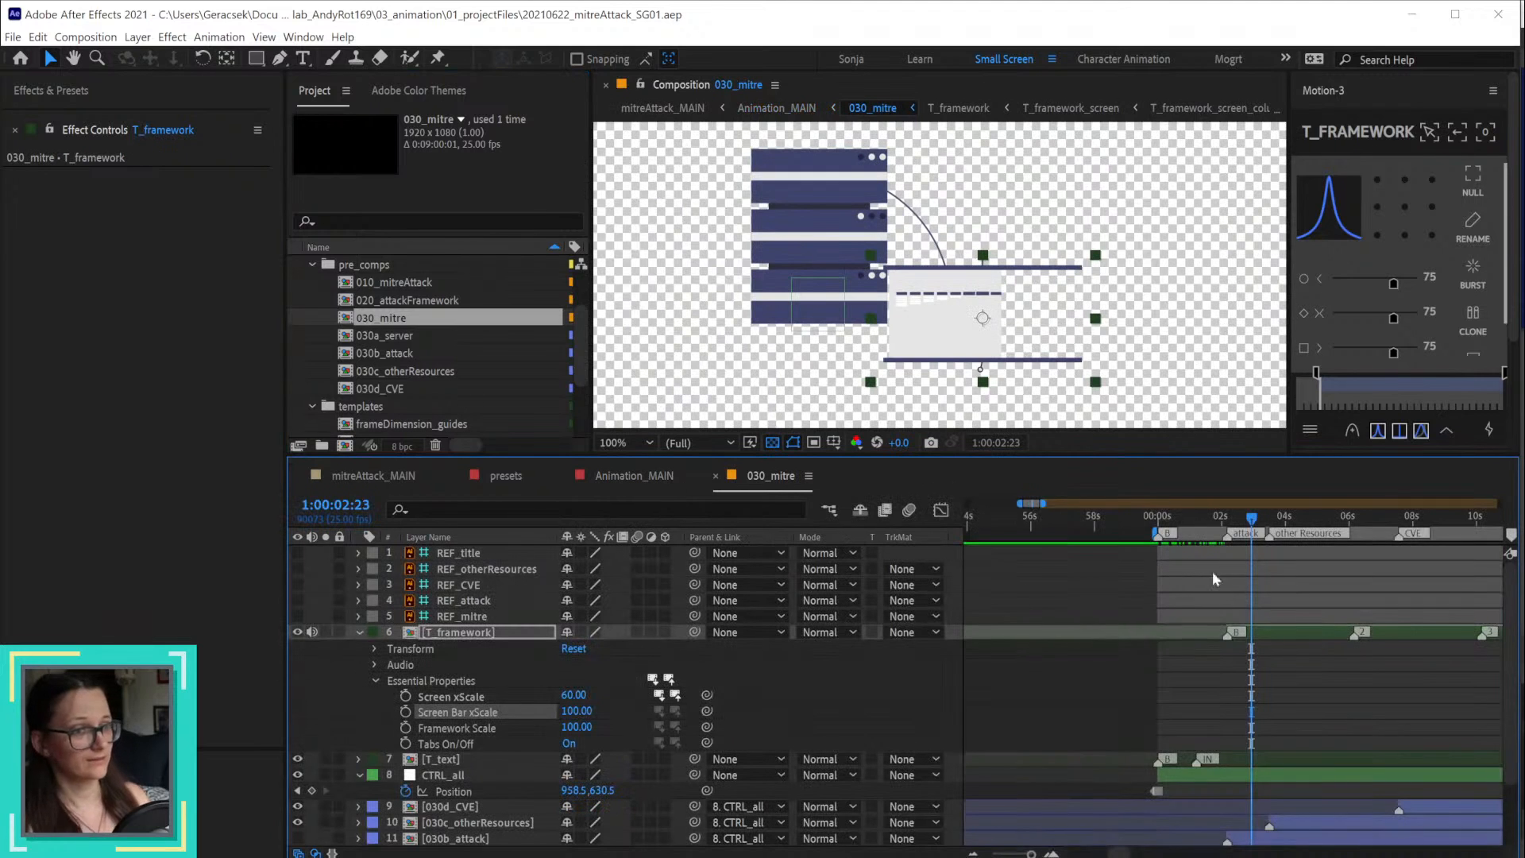
# Step: Try reducing Screen Bar xScale on the T_framework layer in the reopened 030_mitre, and undo the change
pyautogui.click(623, 713)
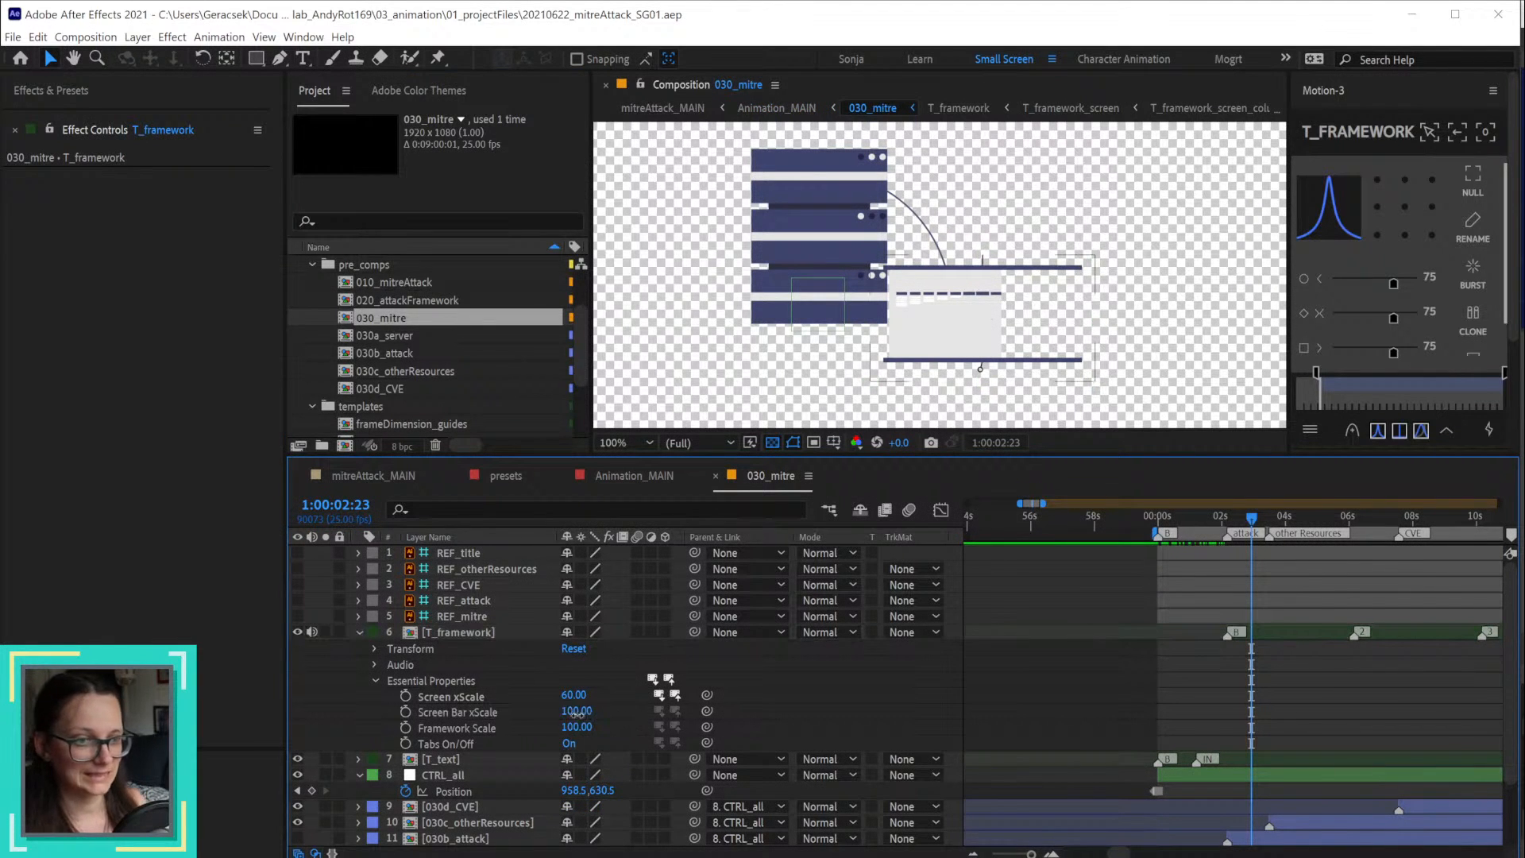
pyautogui.moveTo(577, 714); pyautogui.dragTo(554, 713)
pyautogui.hotkey('ctrl', 'z')
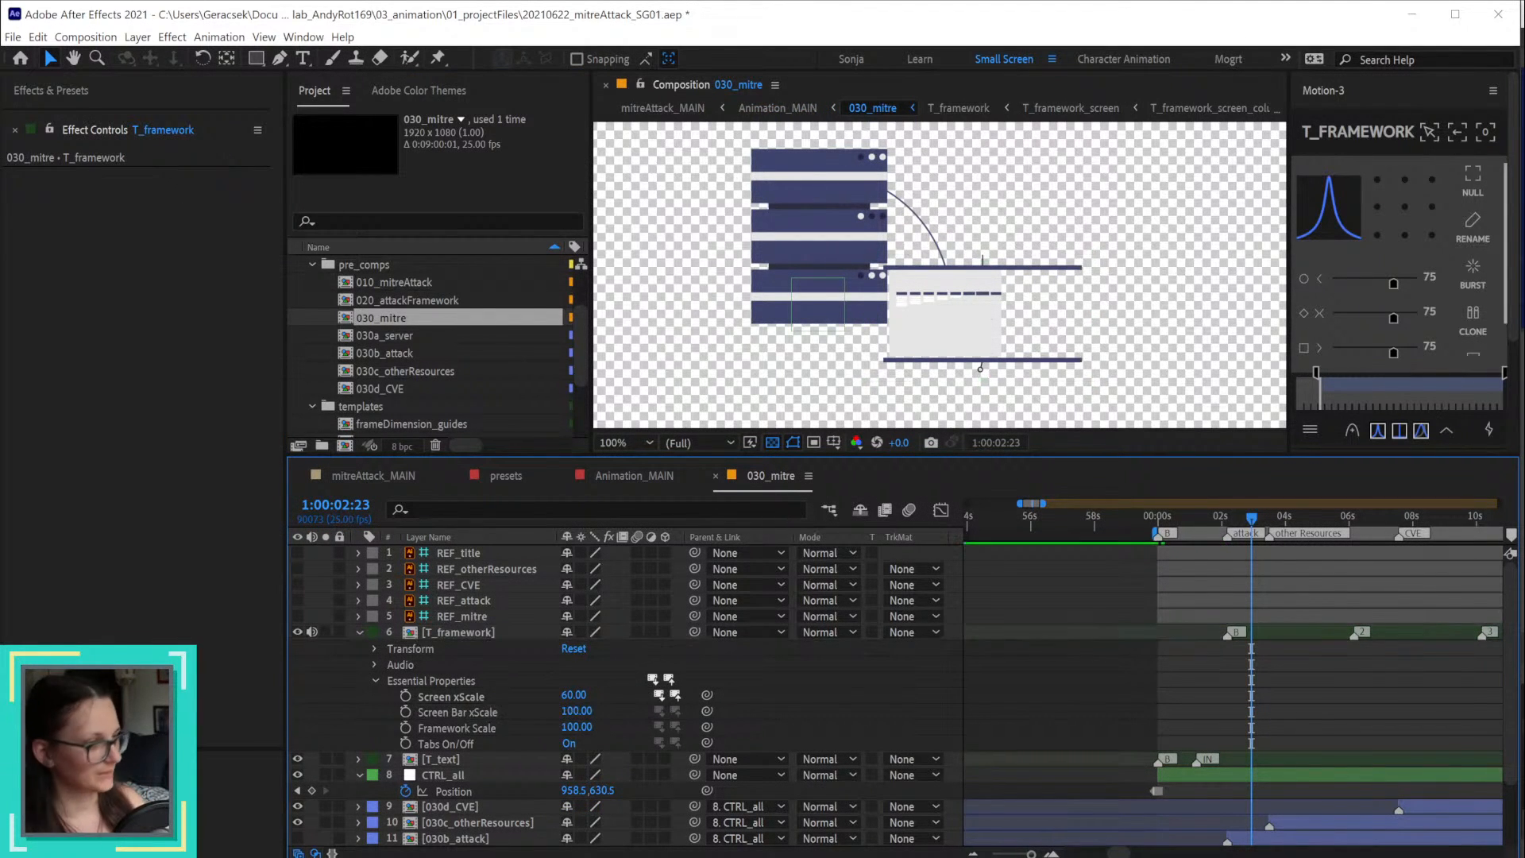
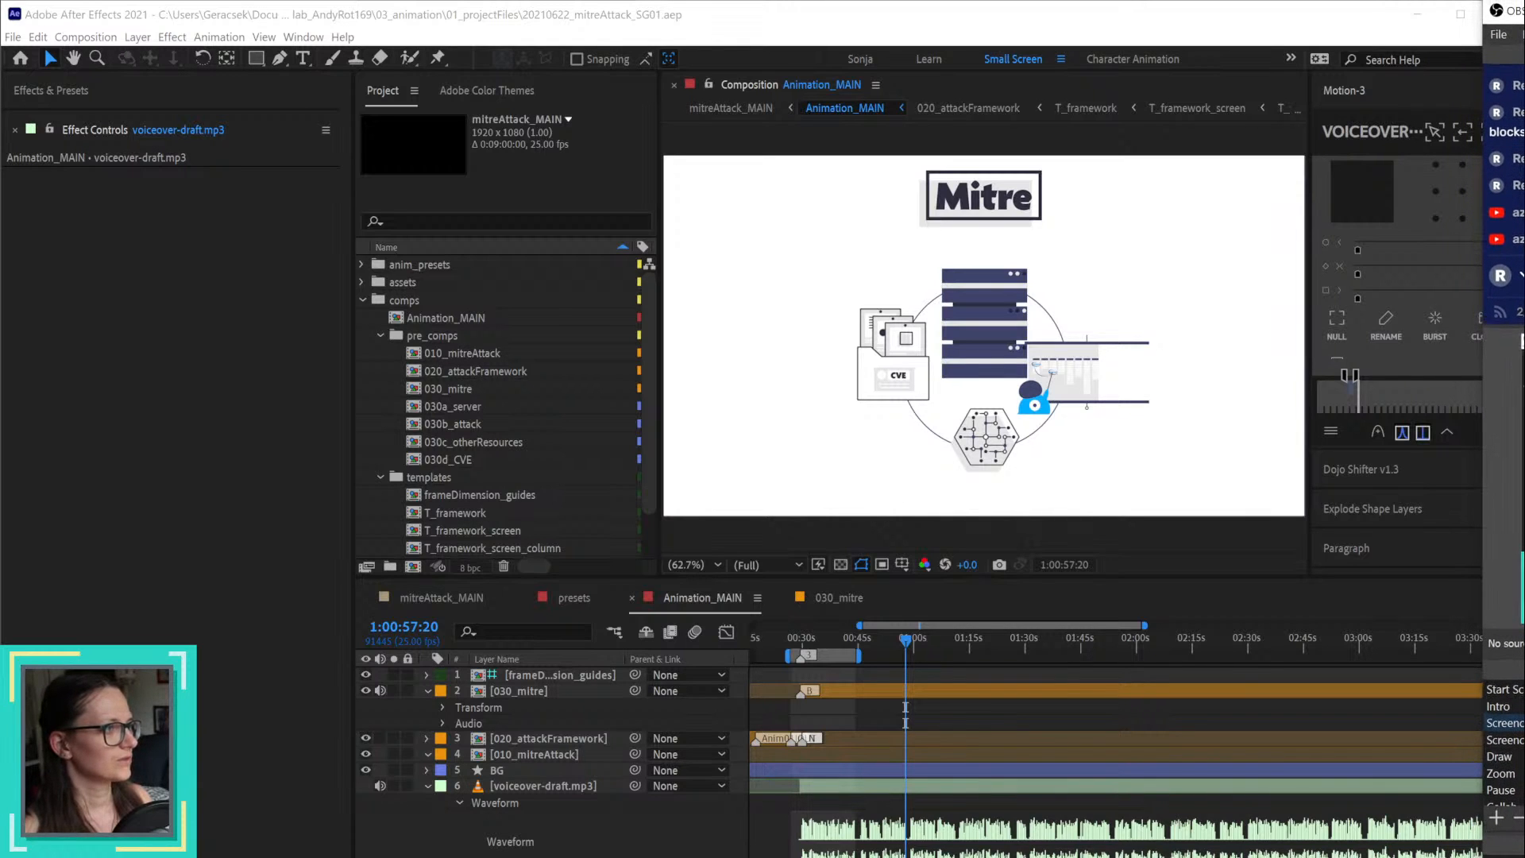
# Step: Widen the Project and timeline area and open 030_mitre from its layer in Animation_MAIN
pyautogui.click(1234, 30)
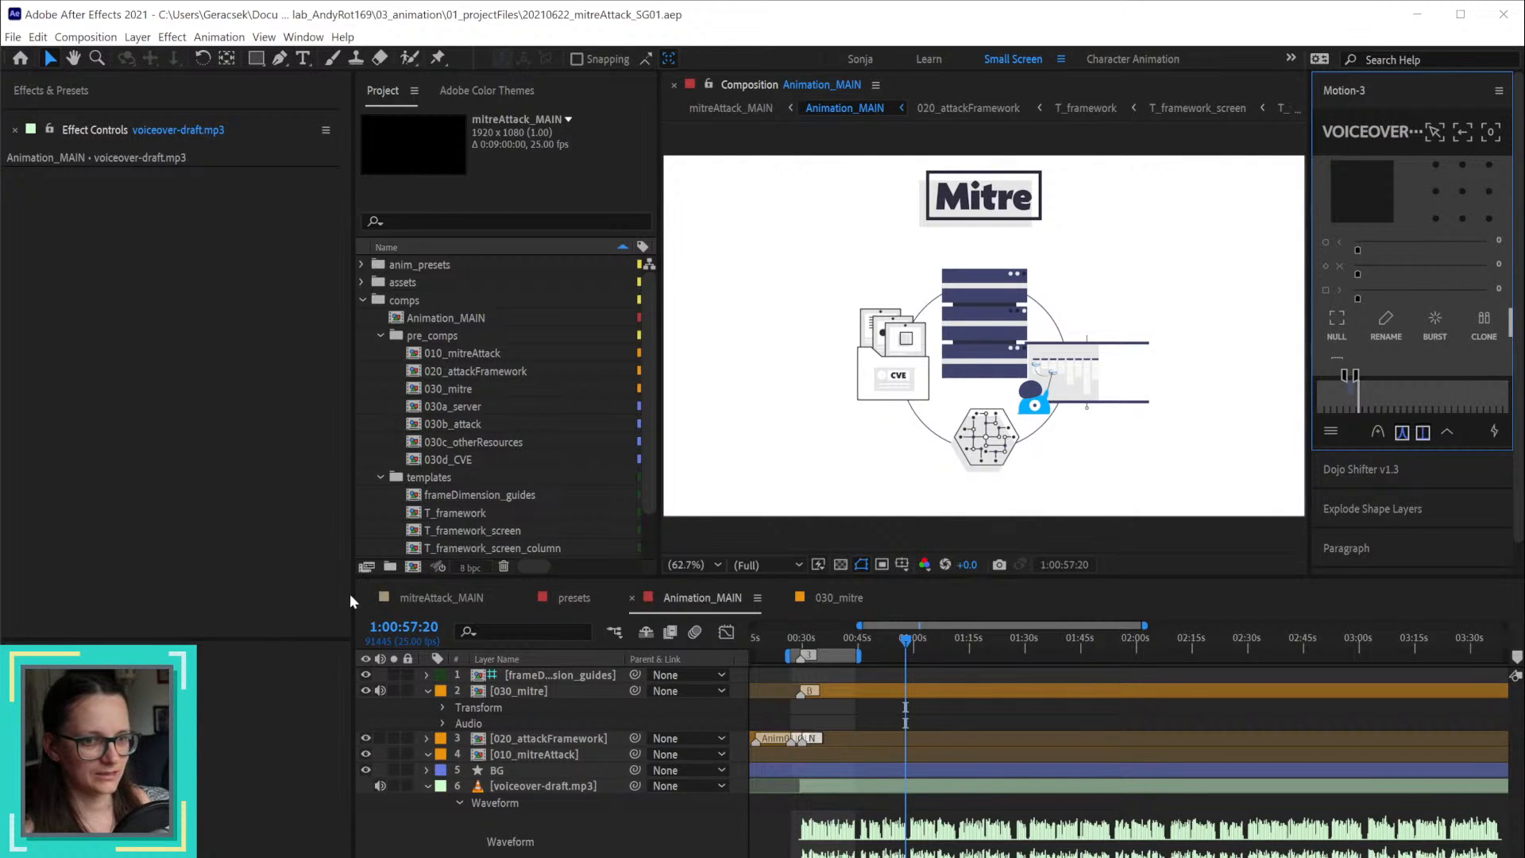
pyautogui.moveTo(349, 593); pyautogui.dragTo(203, 590)
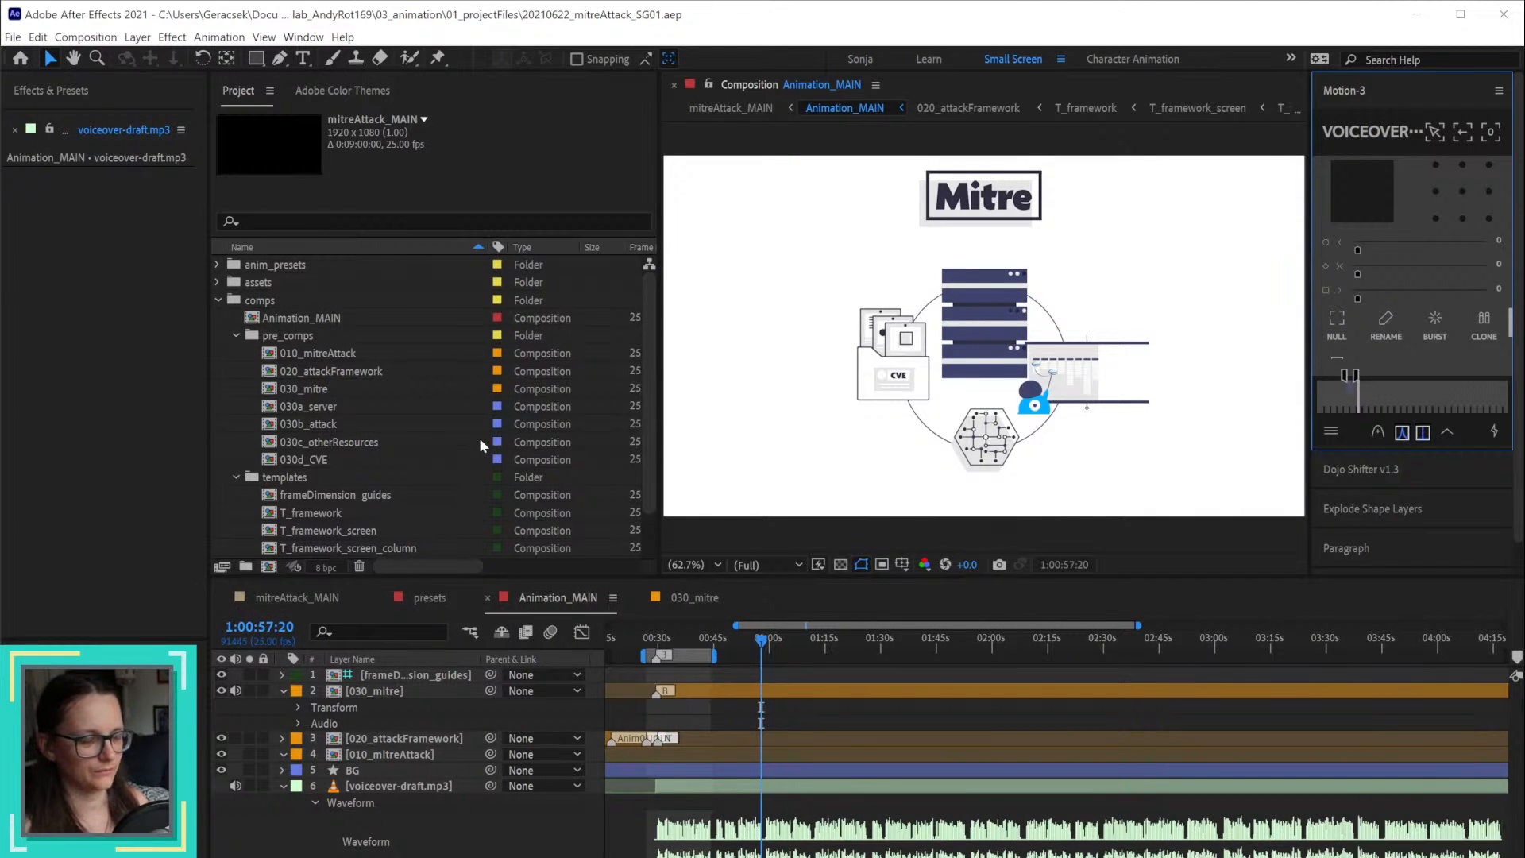
pyautogui.click(715, 682)
pyautogui.doubleClick(713, 689)
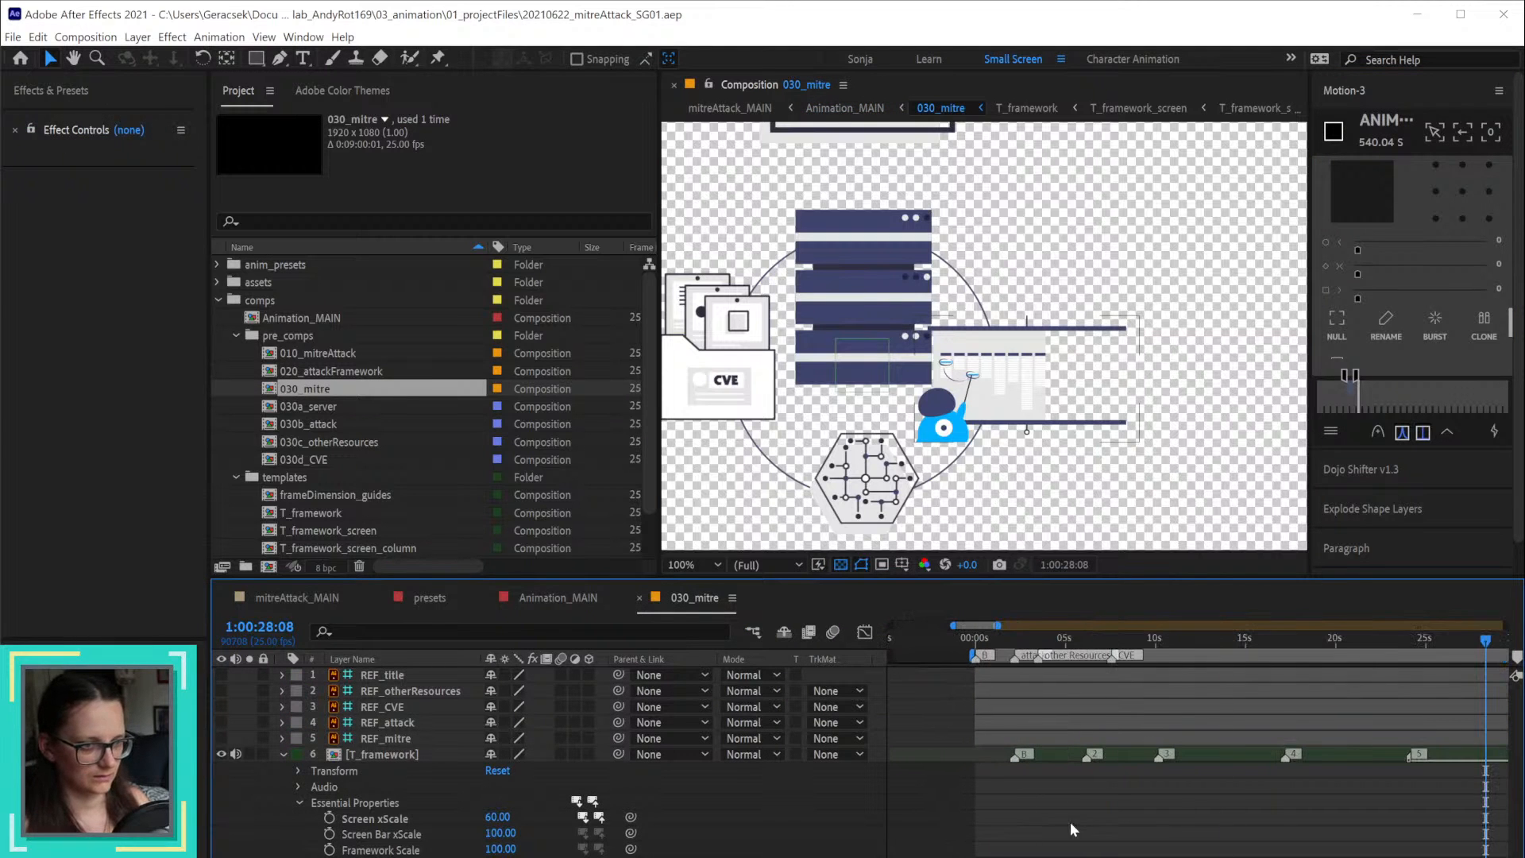
# Step: At 1:00:04:15 in 030_mitre, set T_framework's Screen Bar xScale to 62 and hide the transparency grid
pyautogui.scroll(5, 962, 832)
pyautogui.click(1033, 640)
pyautogui.moveTo(1036, 642); pyautogui.dragTo(1059, 642)
pyautogui.moveTo(503, 833); pyautogui.dragTo(473, 838)
pyautogui.scroll(2, 990, 326)
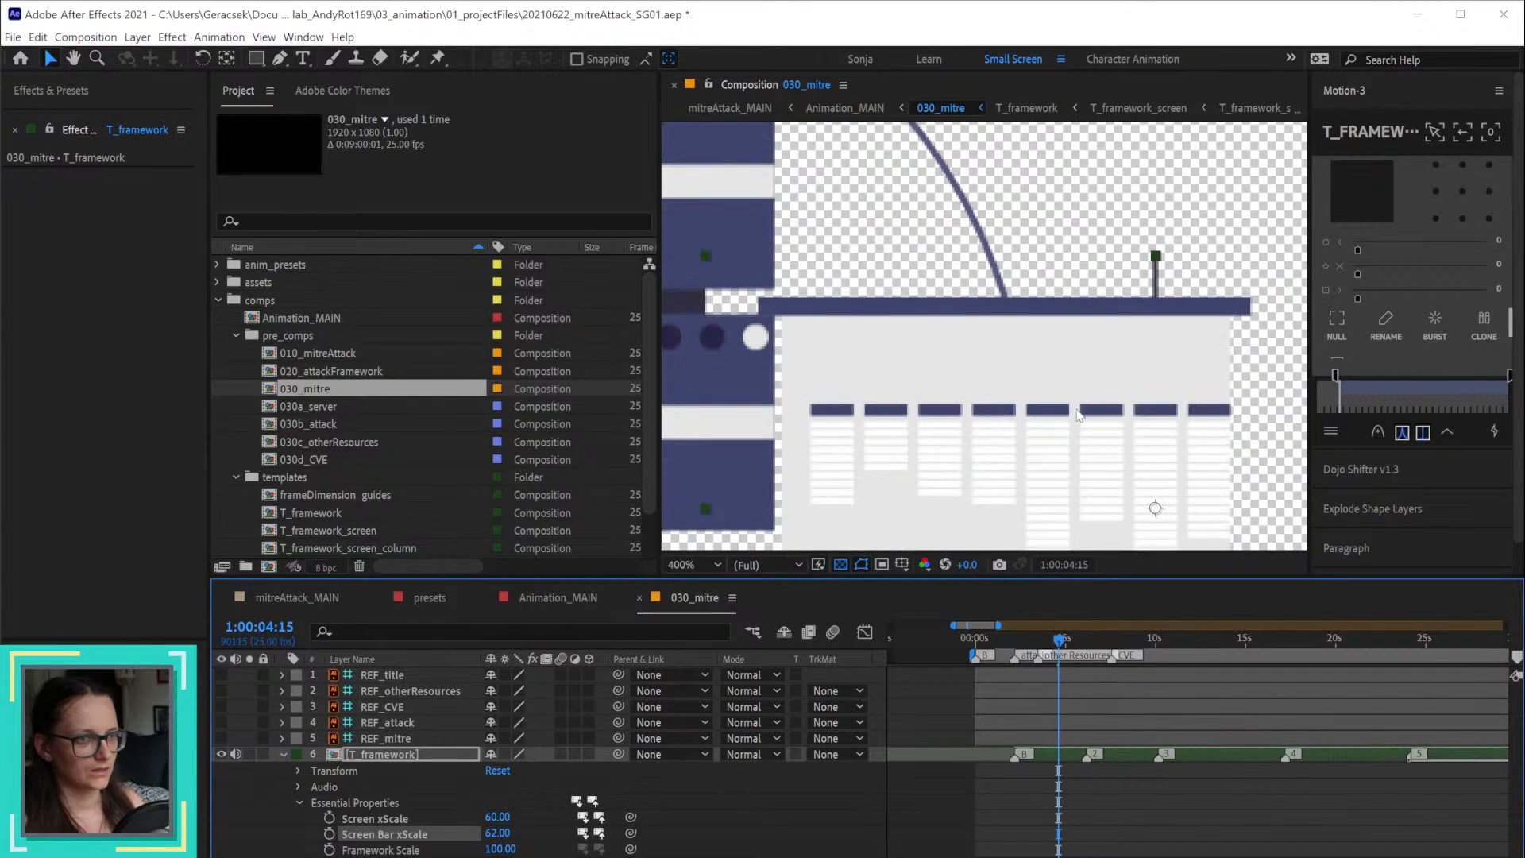
pyautogui.moveTo(1078, 415); pyautogui.dragTo(1047, 216)
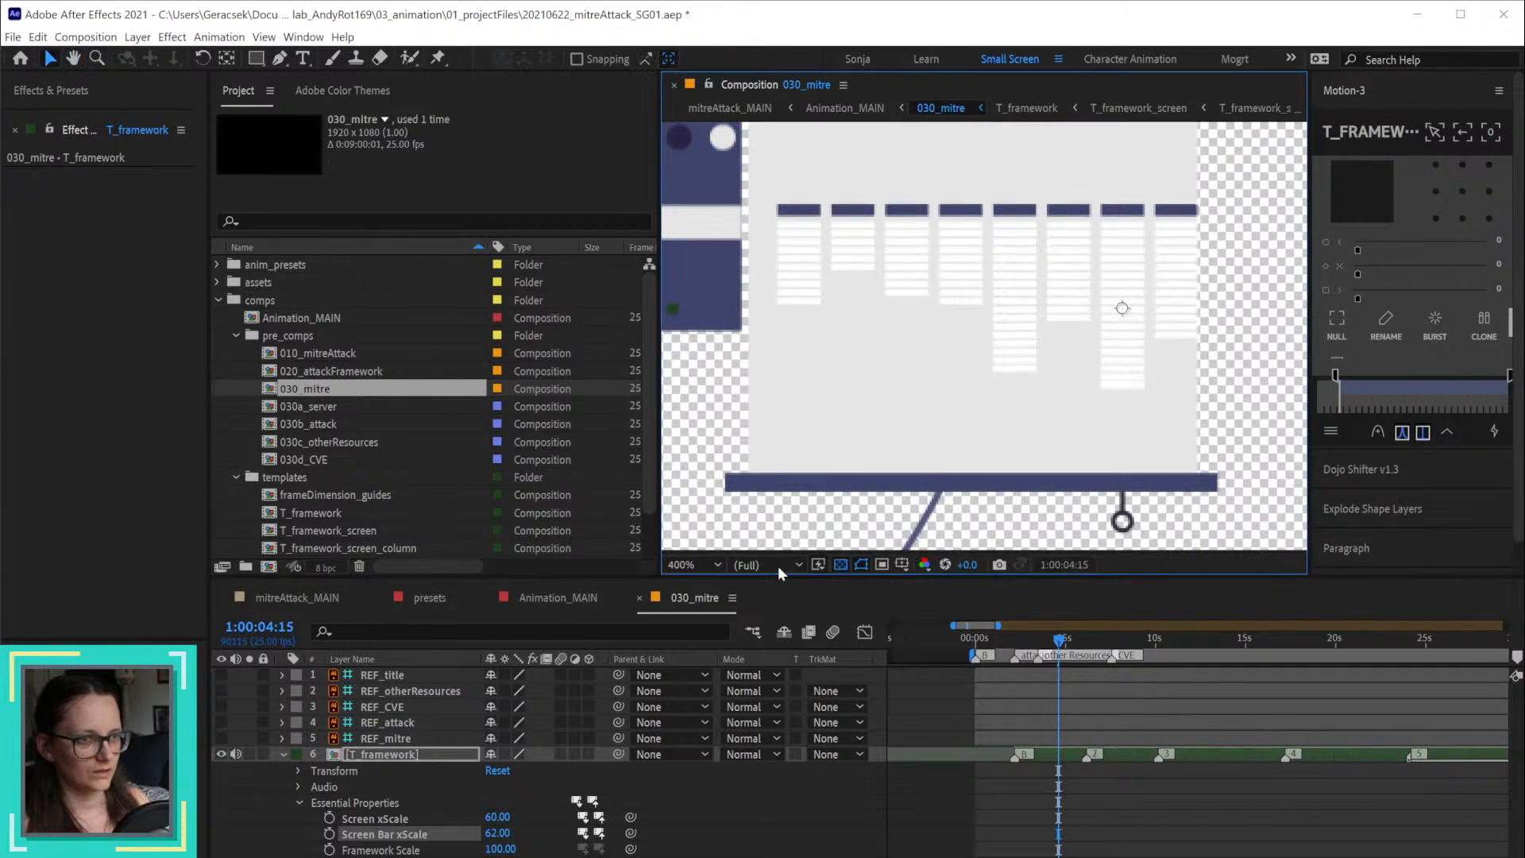
pyautogui.click(841, 564)
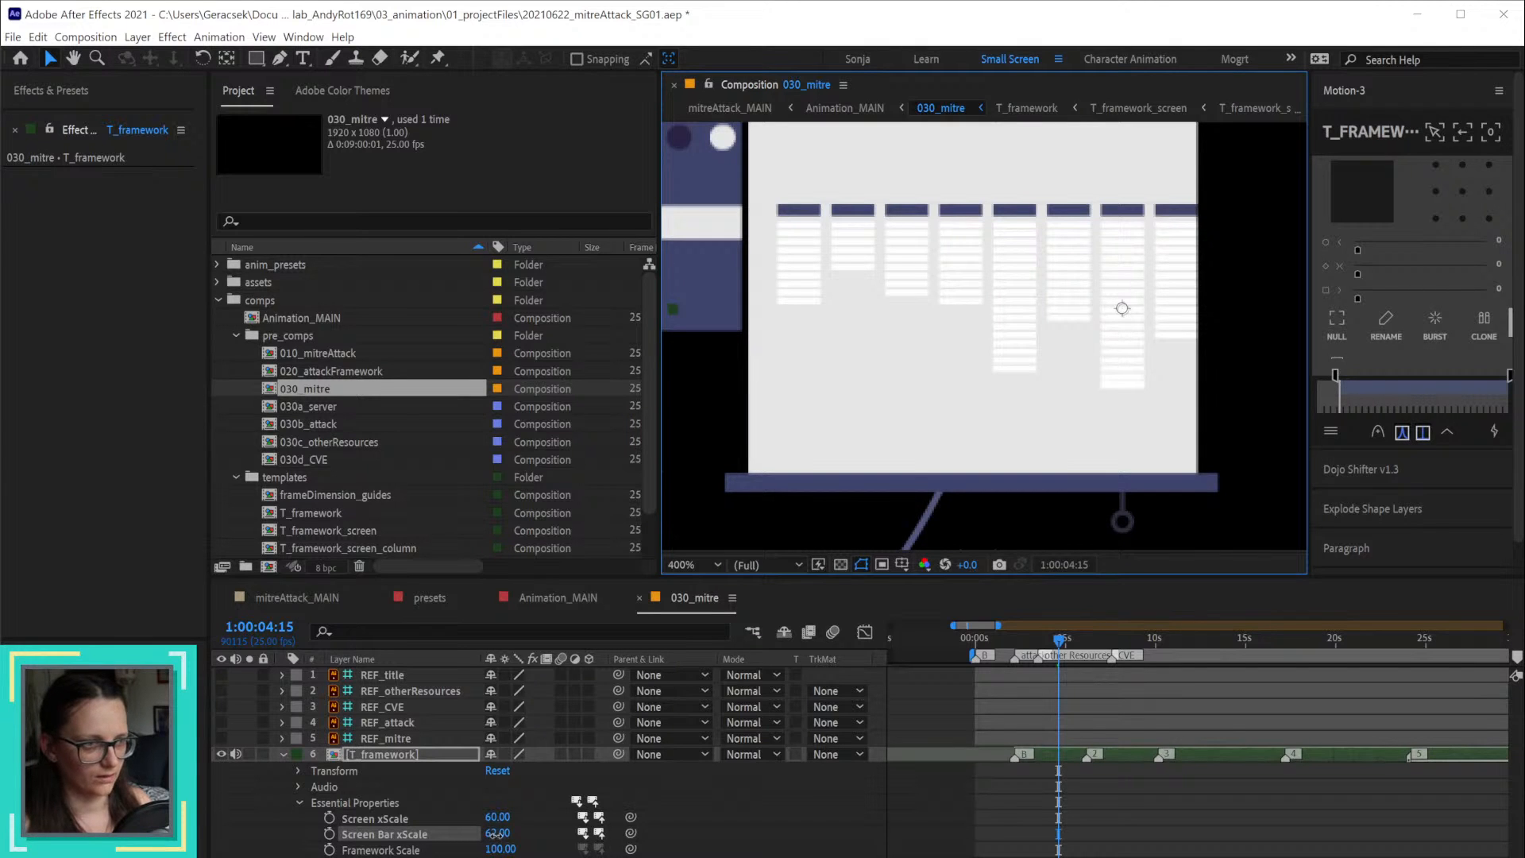
# Step: Test T_framework's Screen Bar xScale at 60 and 63 to compare the bar overhang beyond the screen
pyautogui.moveTo(496, 834); pyautogui.dragTo(496, 834)
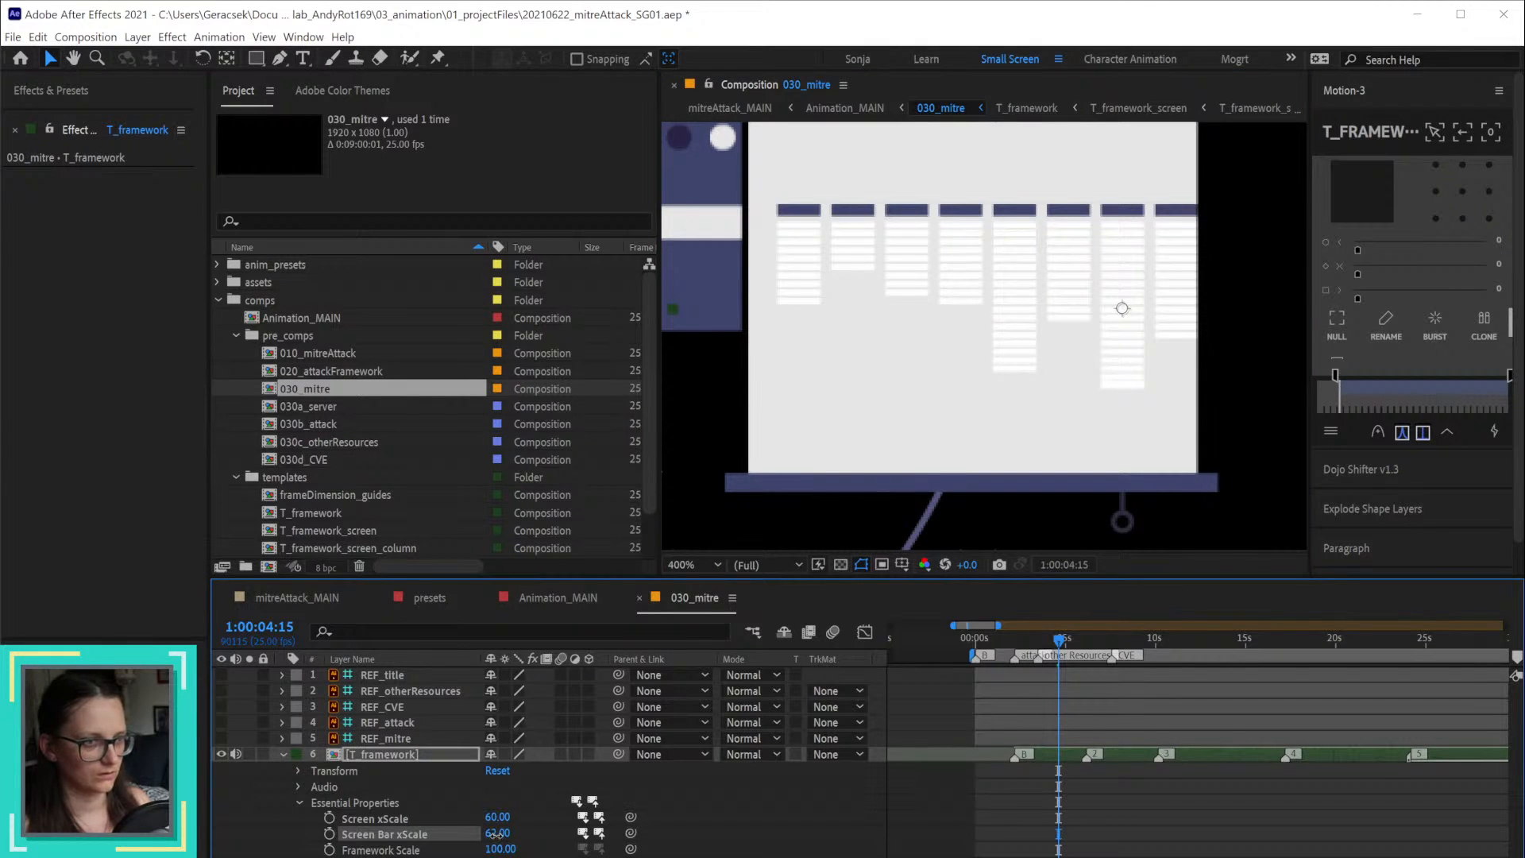
pyautogui.click(498, 834)
pyautogui.write('60')
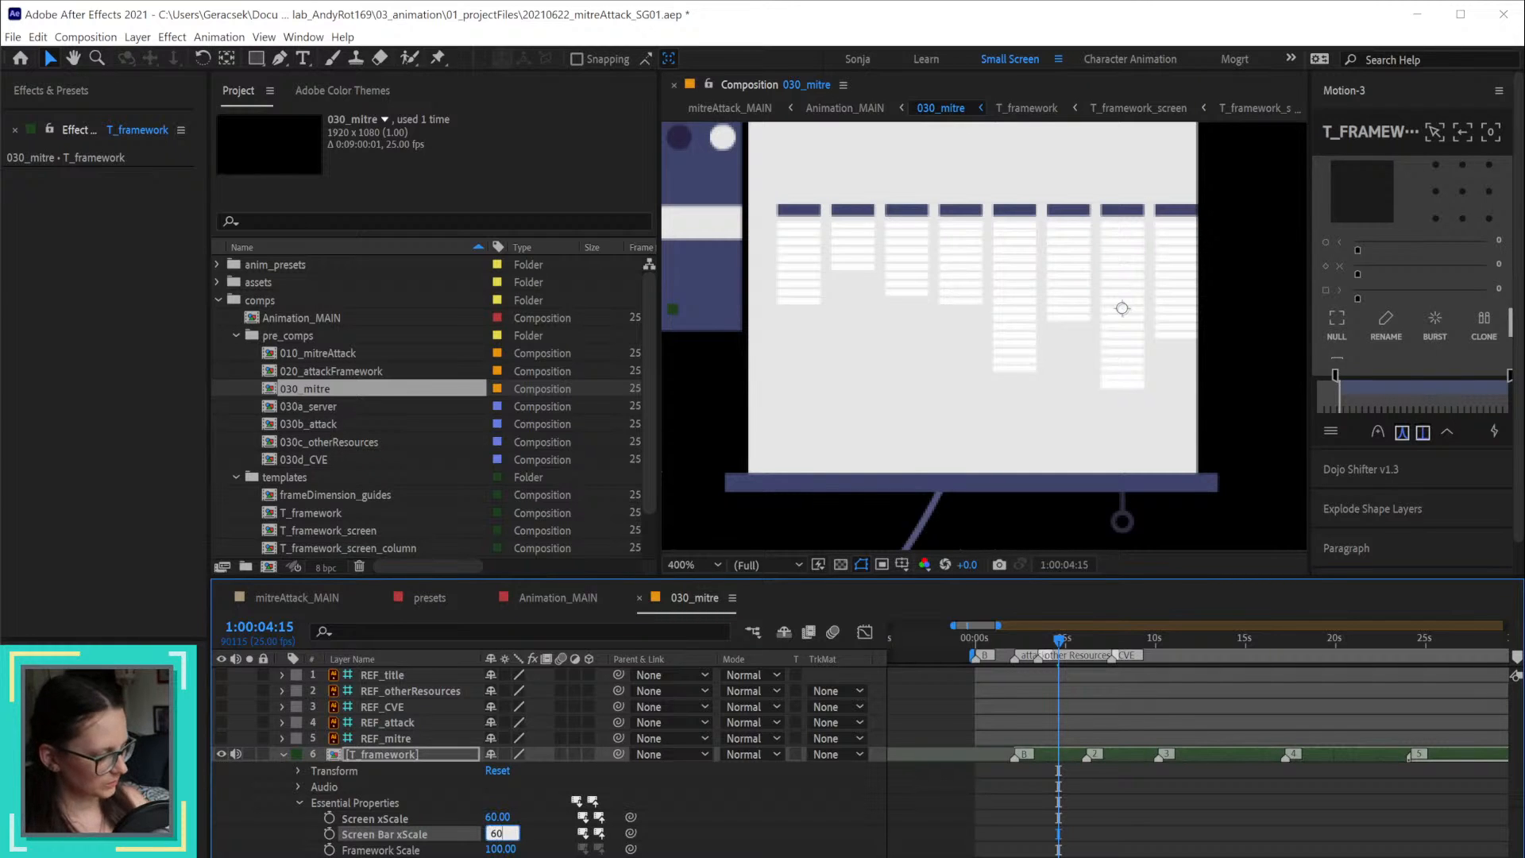
pyautogui.press('Return')
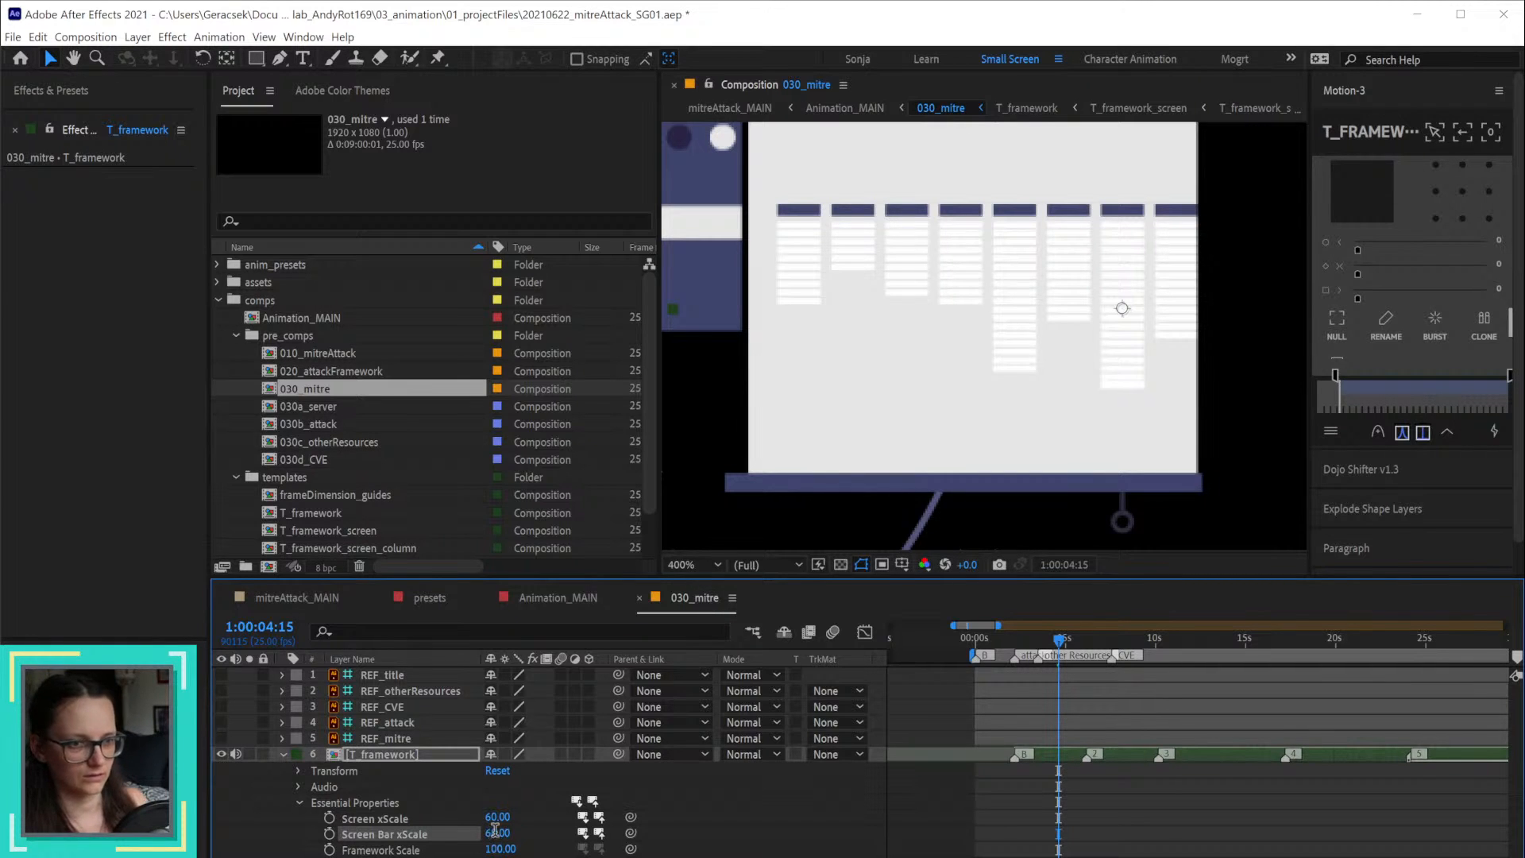
pyautogui.click(497, 834)
pyautogui.write('65')
pyautogui.press('Return')
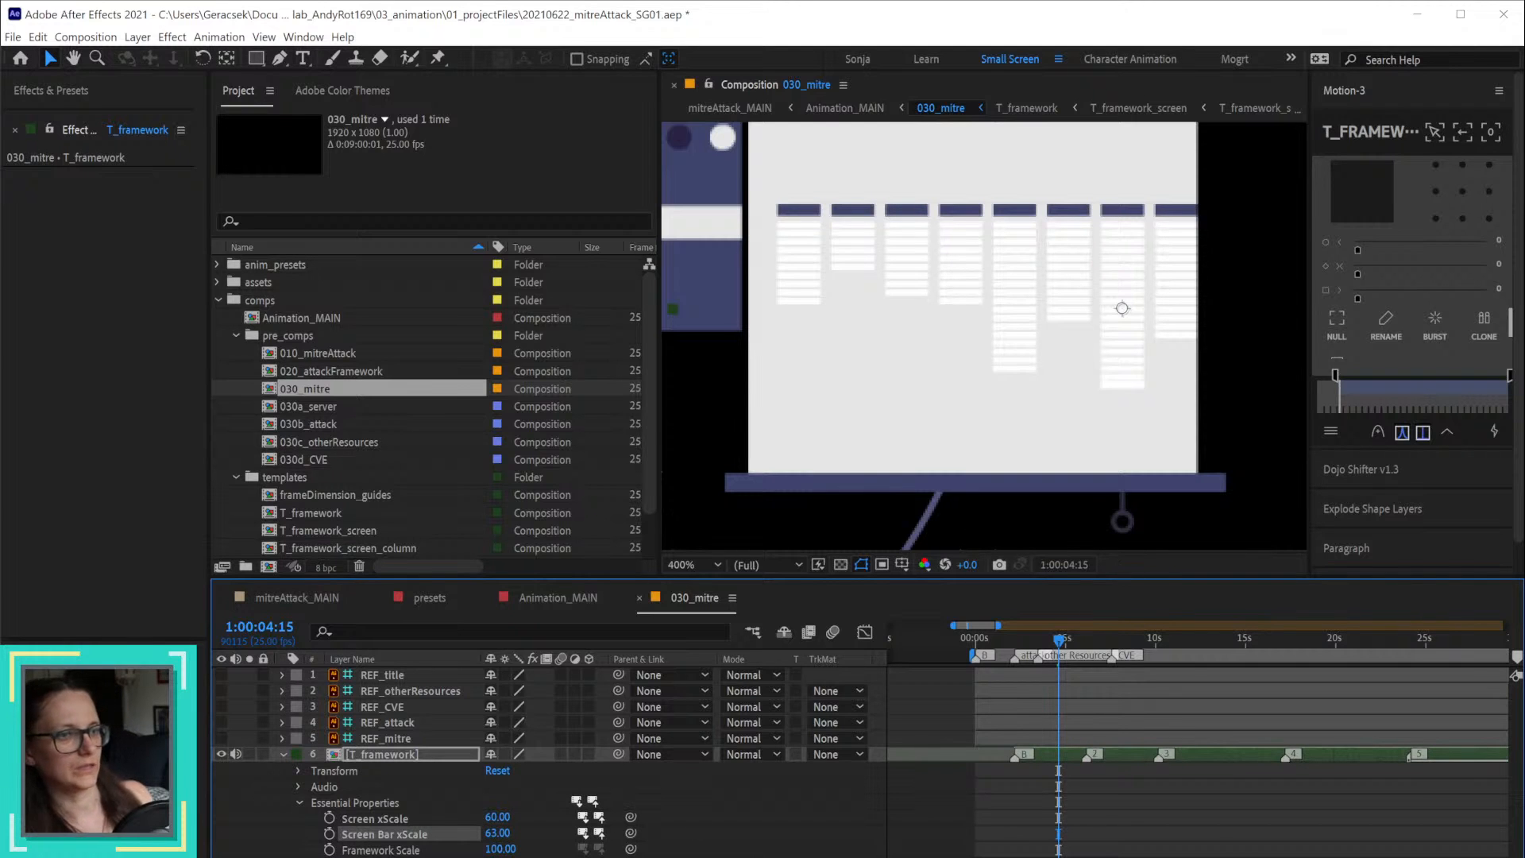
# Step: Set the T_framework layer's Screen Bar xScale essential property to 62.5
pyautogui.click(500, 832)
pyautogui.write('62.5')
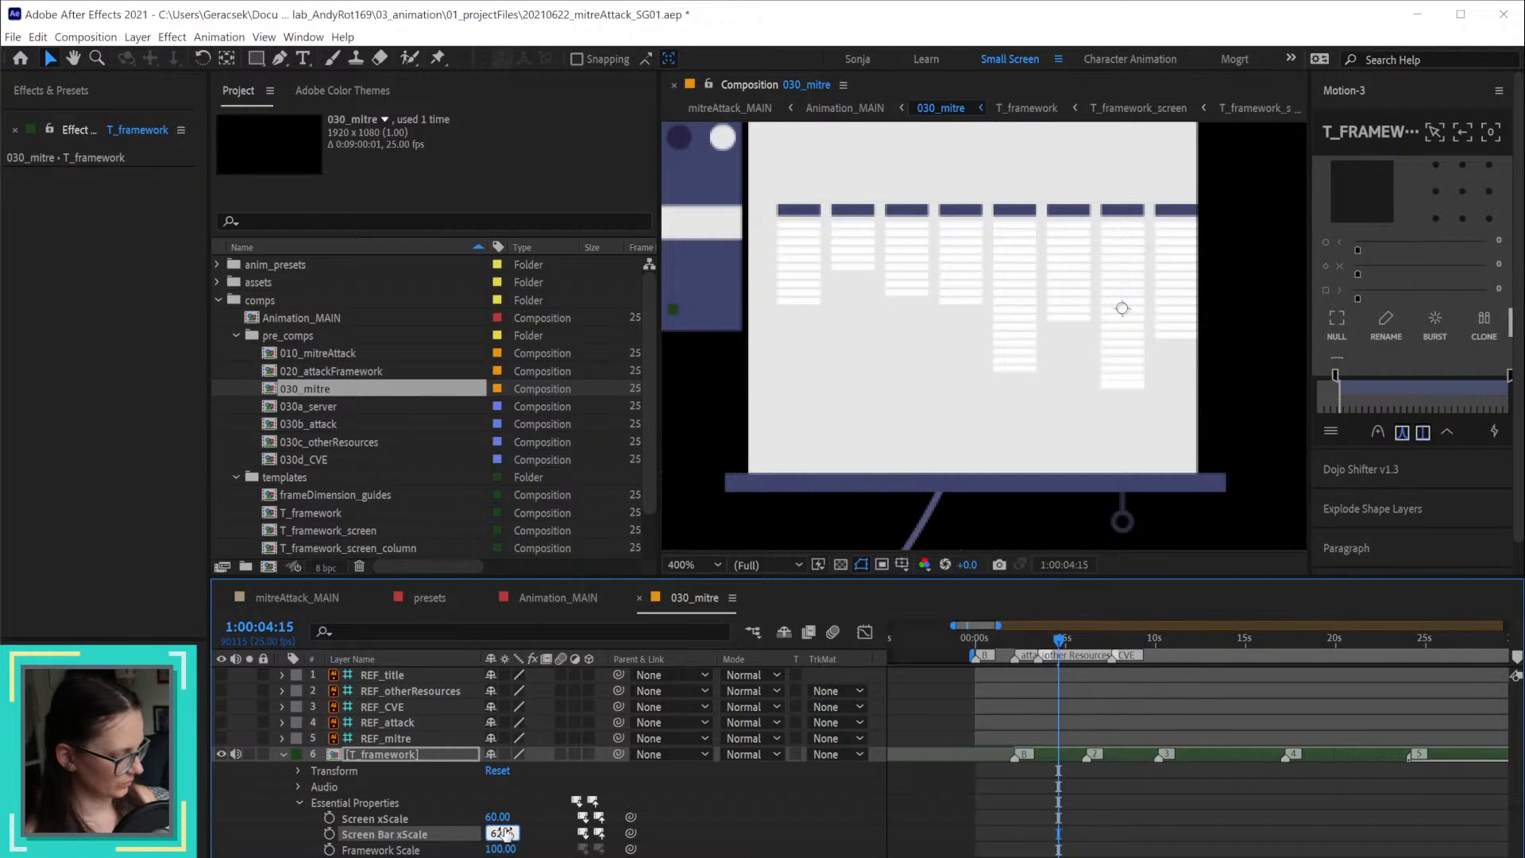
pyautogui.press('Return')
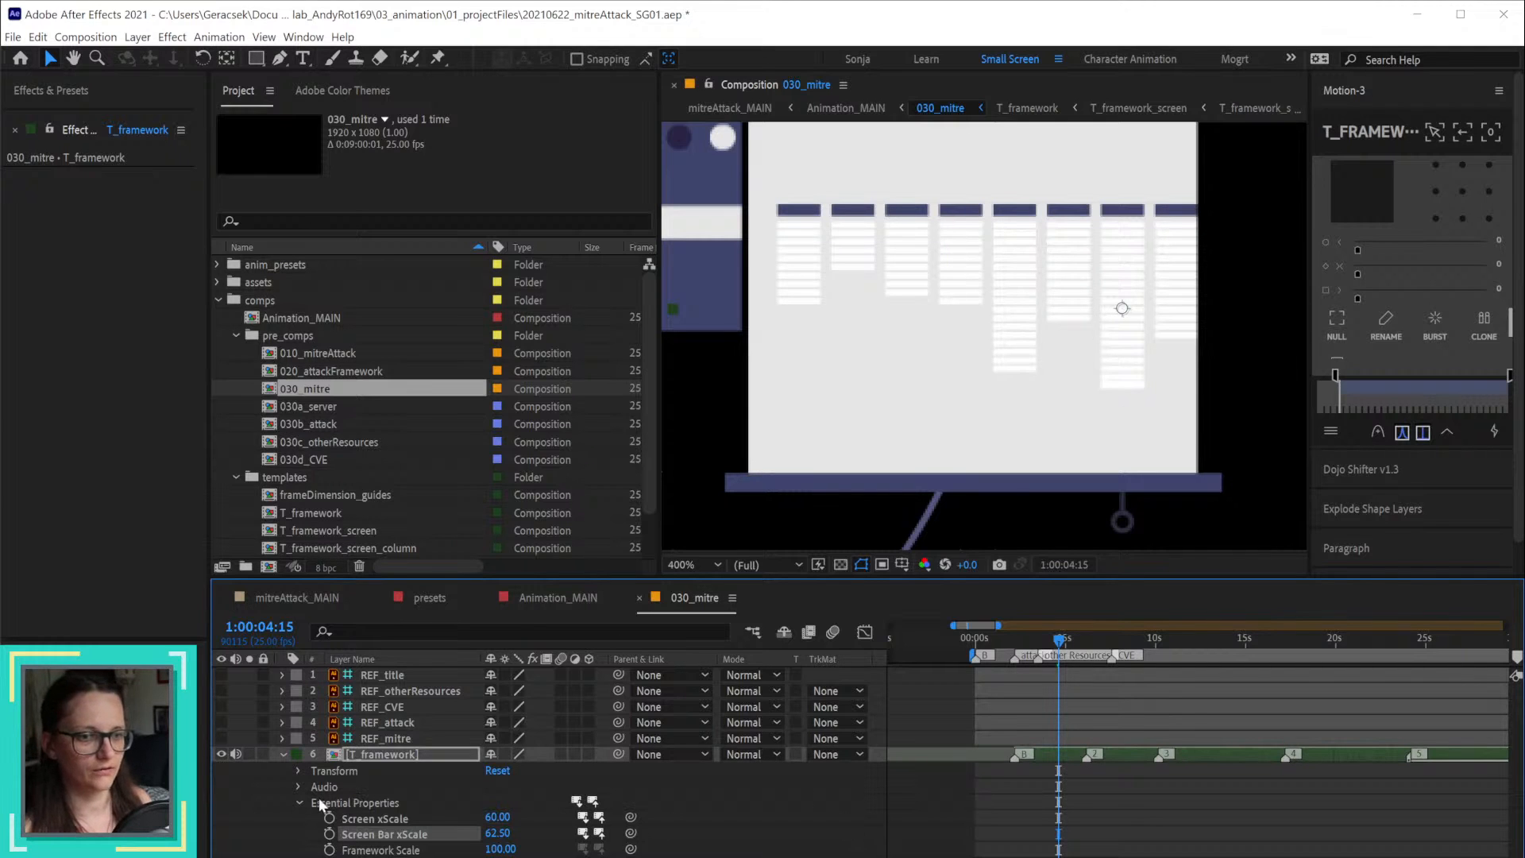
# Step: Set the T_framework layer's Framework Scale to 131 and its Screen xScale to 65
pyautogui.click(340, 804)
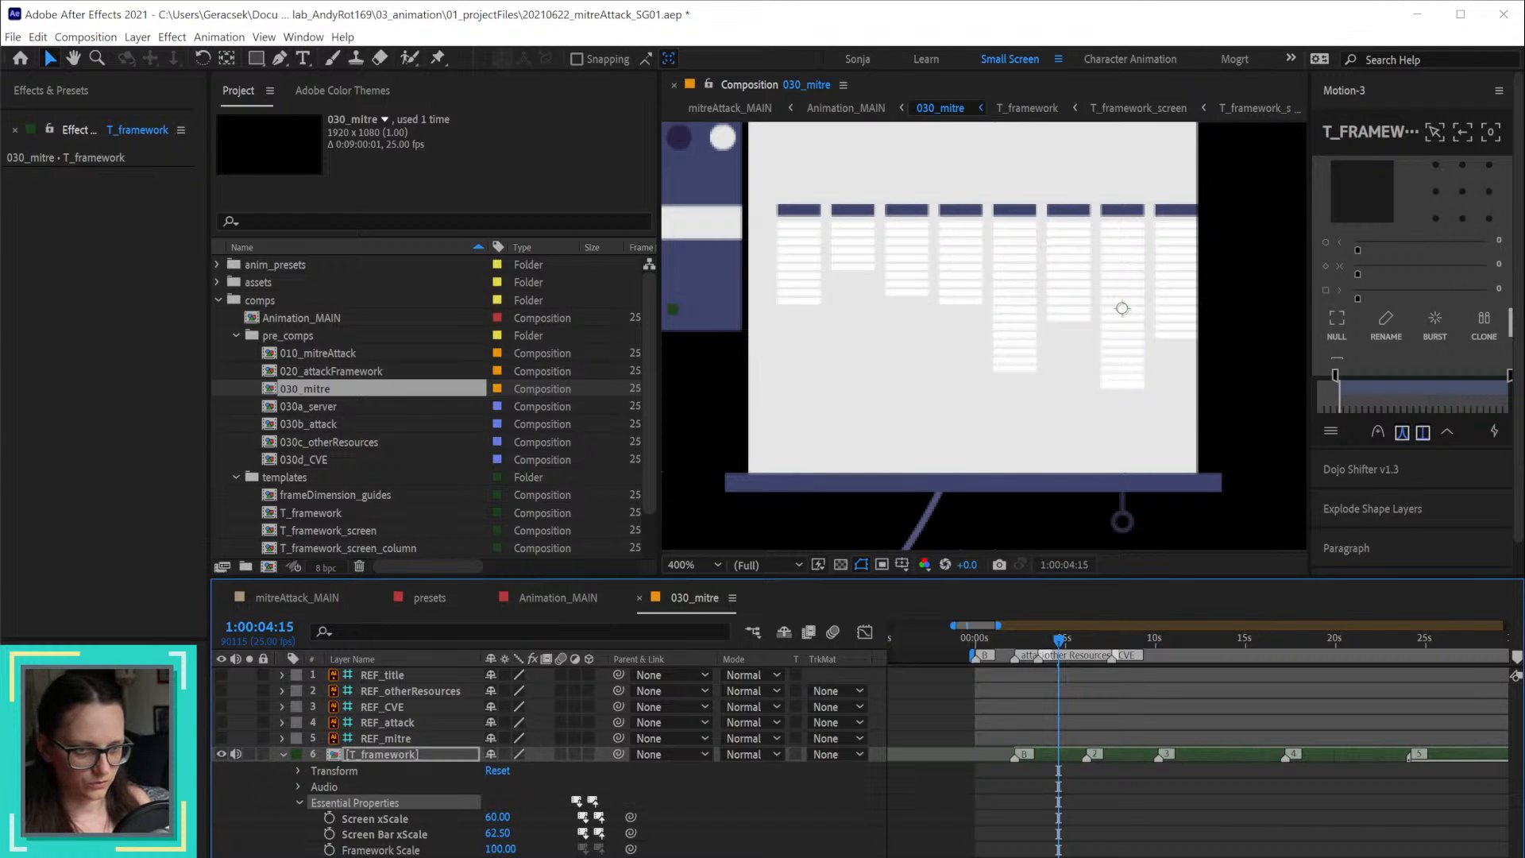
pyautogui.press(',')
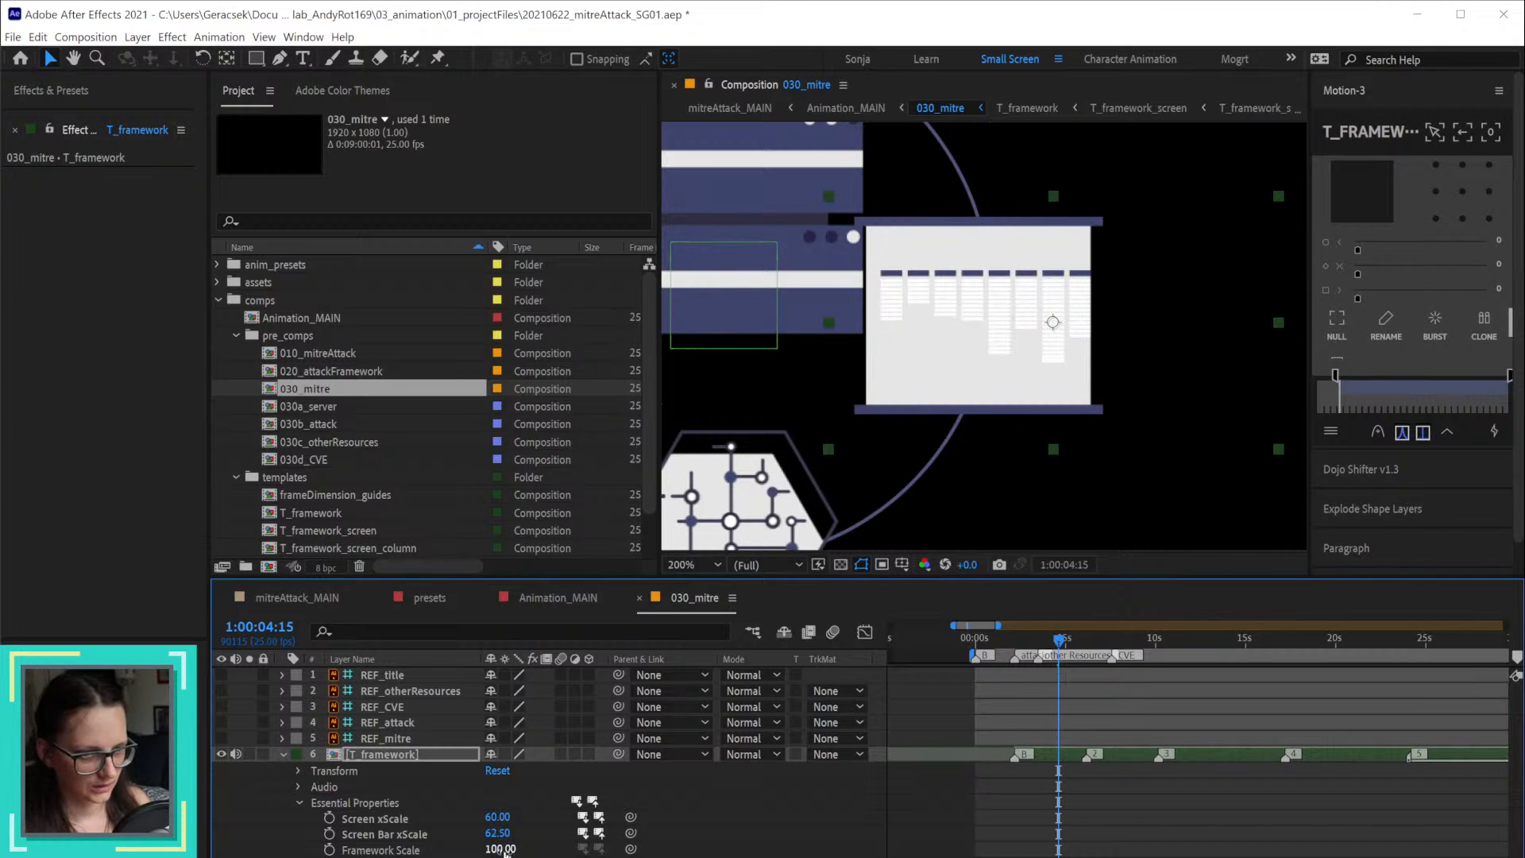
pyautogui.moveTo(501, 848); pyautogui.dragTo(501, 817)
pyautogui.click(497, 818)
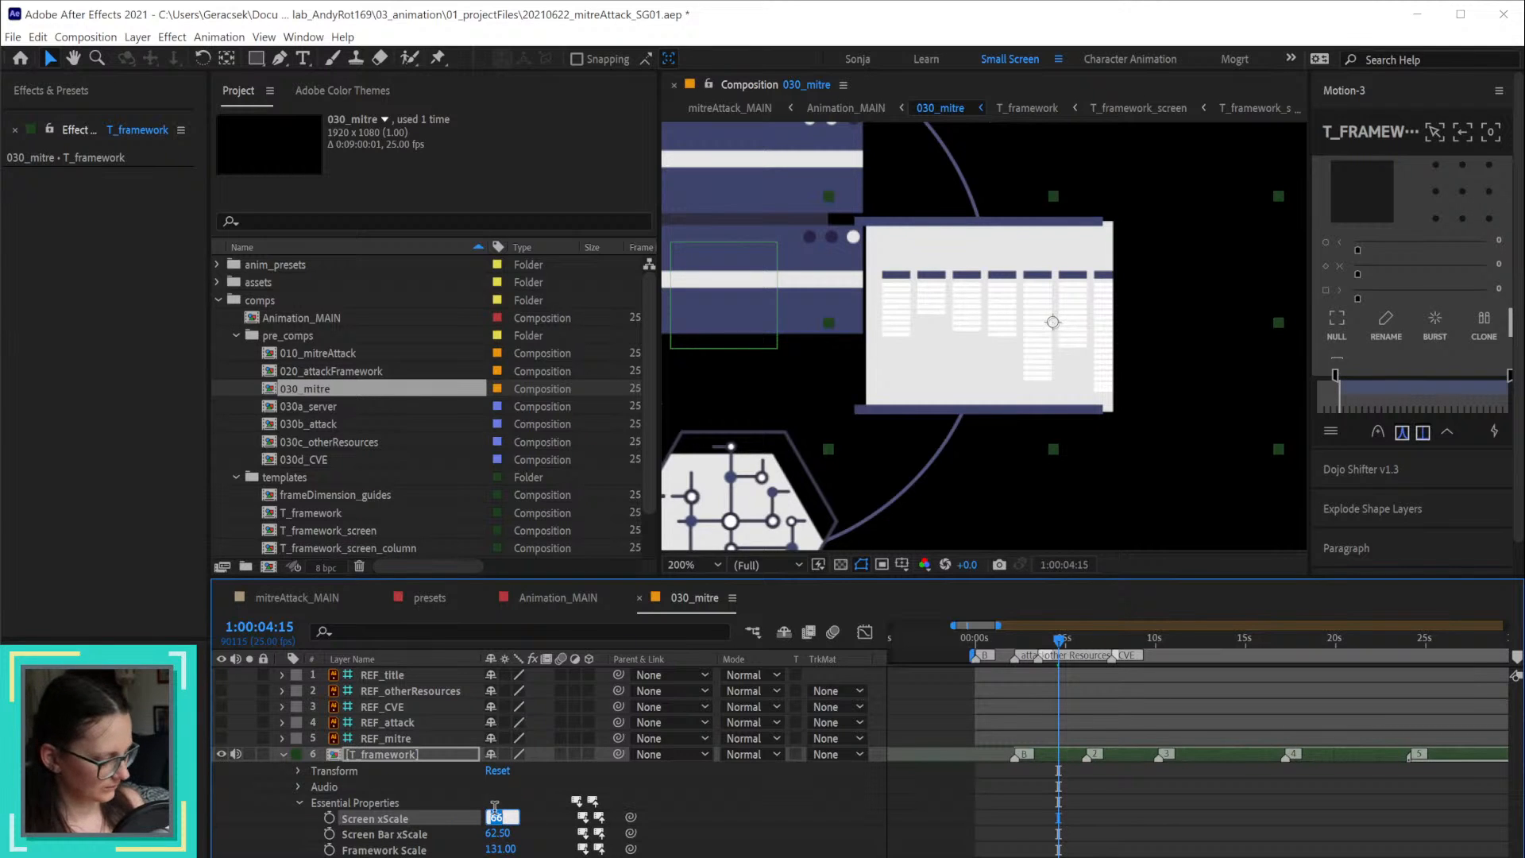
pyautogui.write('65')
pyautogui.press('Return')
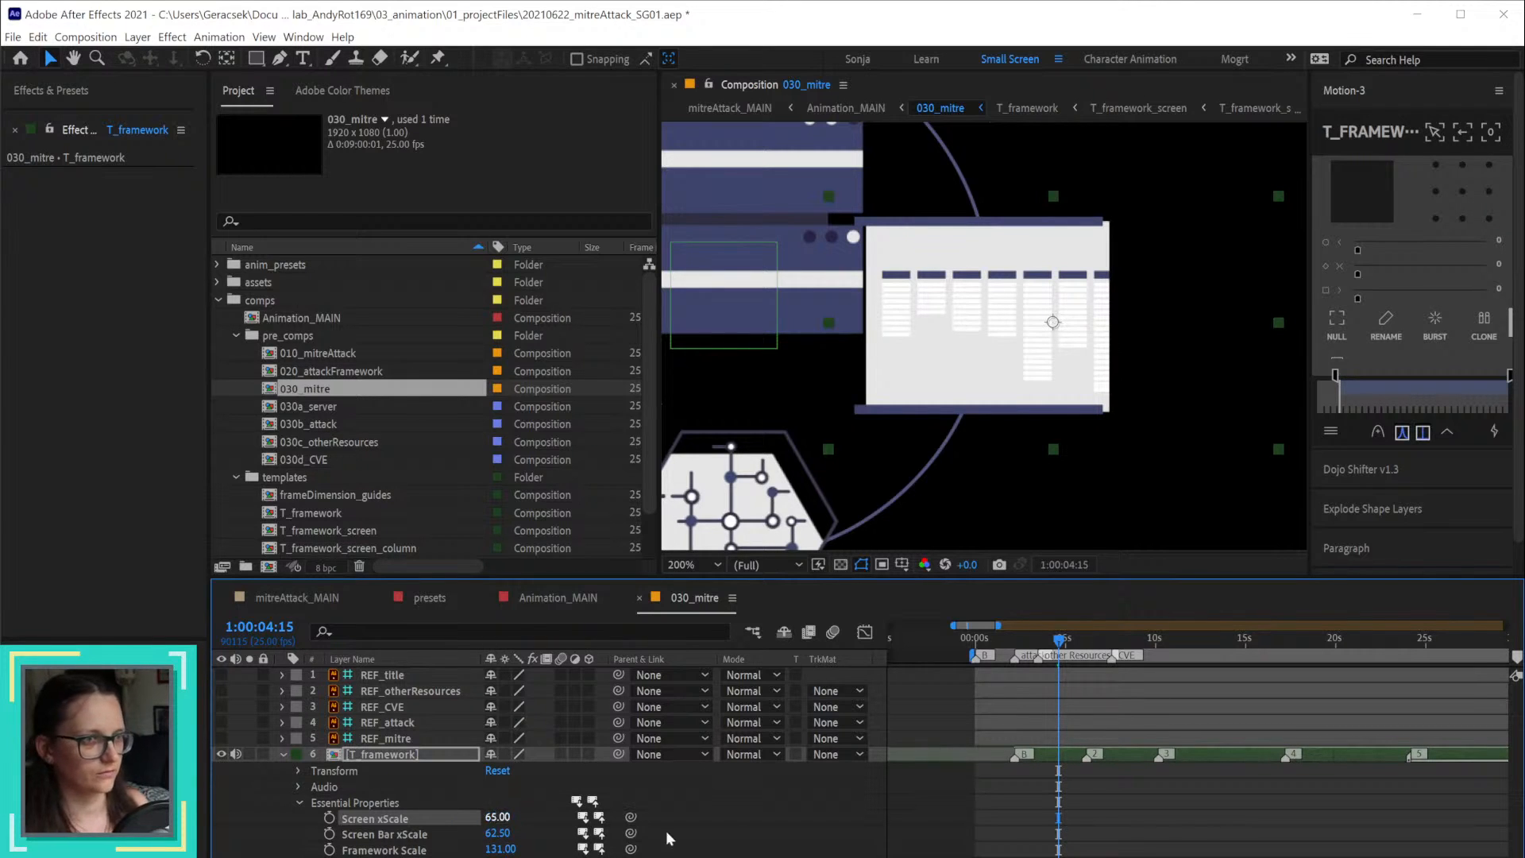
# Step: Try Screen Bar xScale at 68, settle it at 67, and raise T_framework's Framework Scale to 141
pyautogui.click(496, 834)
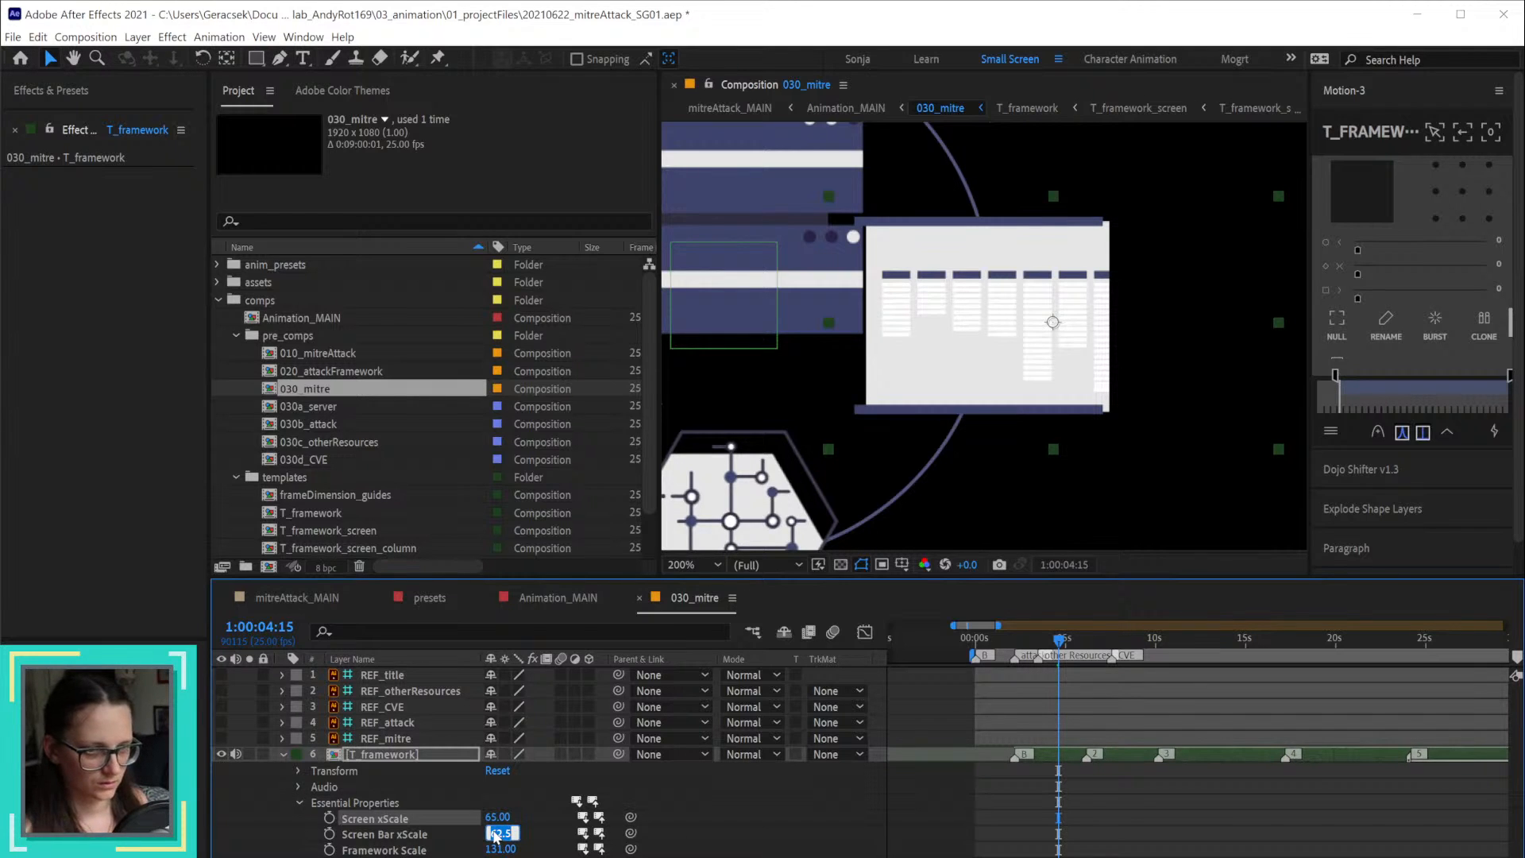
pyautogui.write('65')
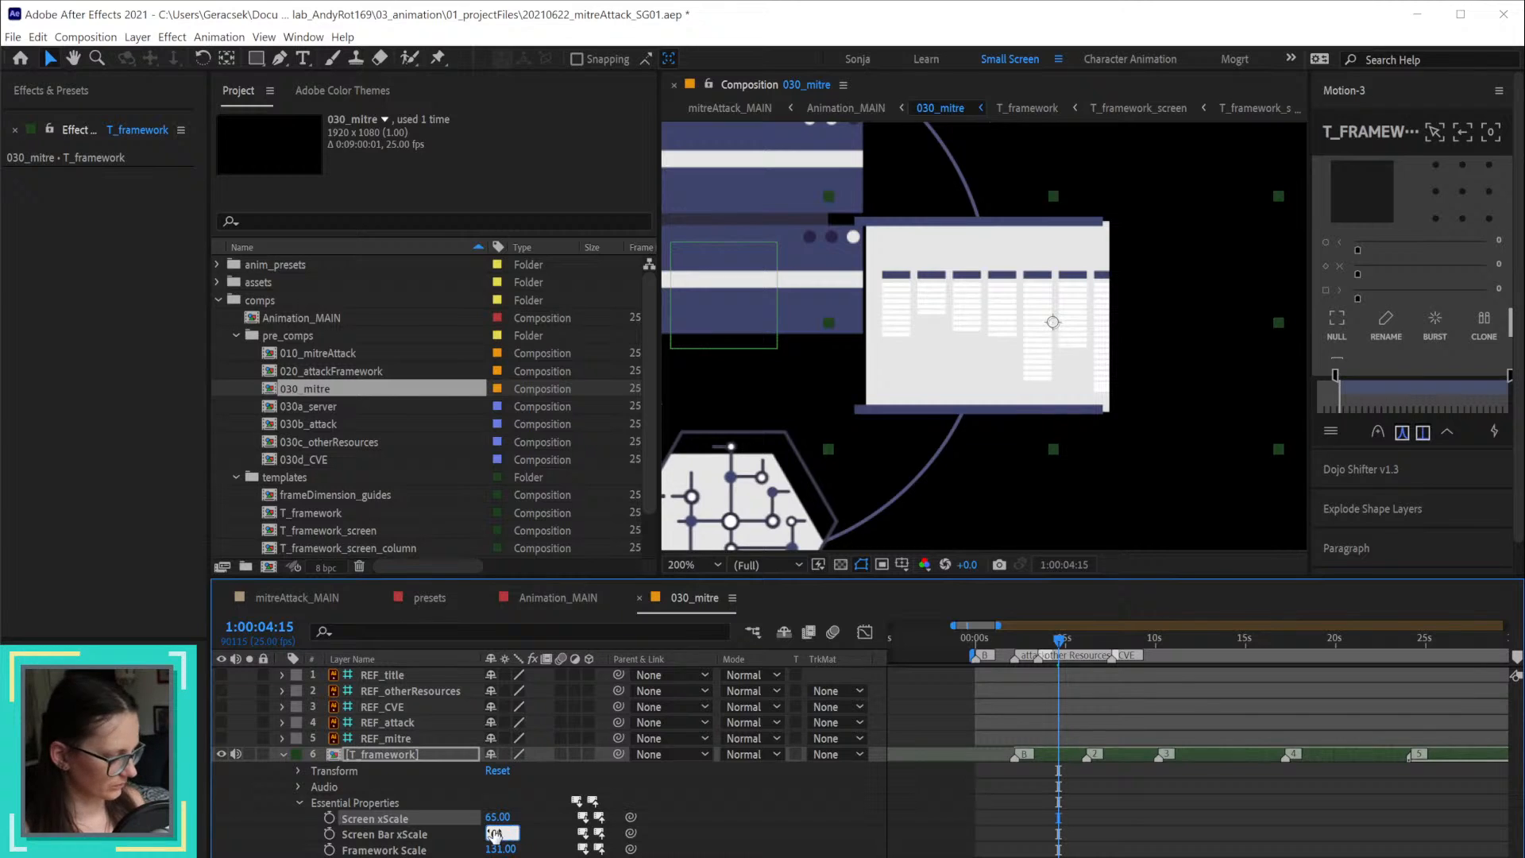
pyautogui.press('Return')
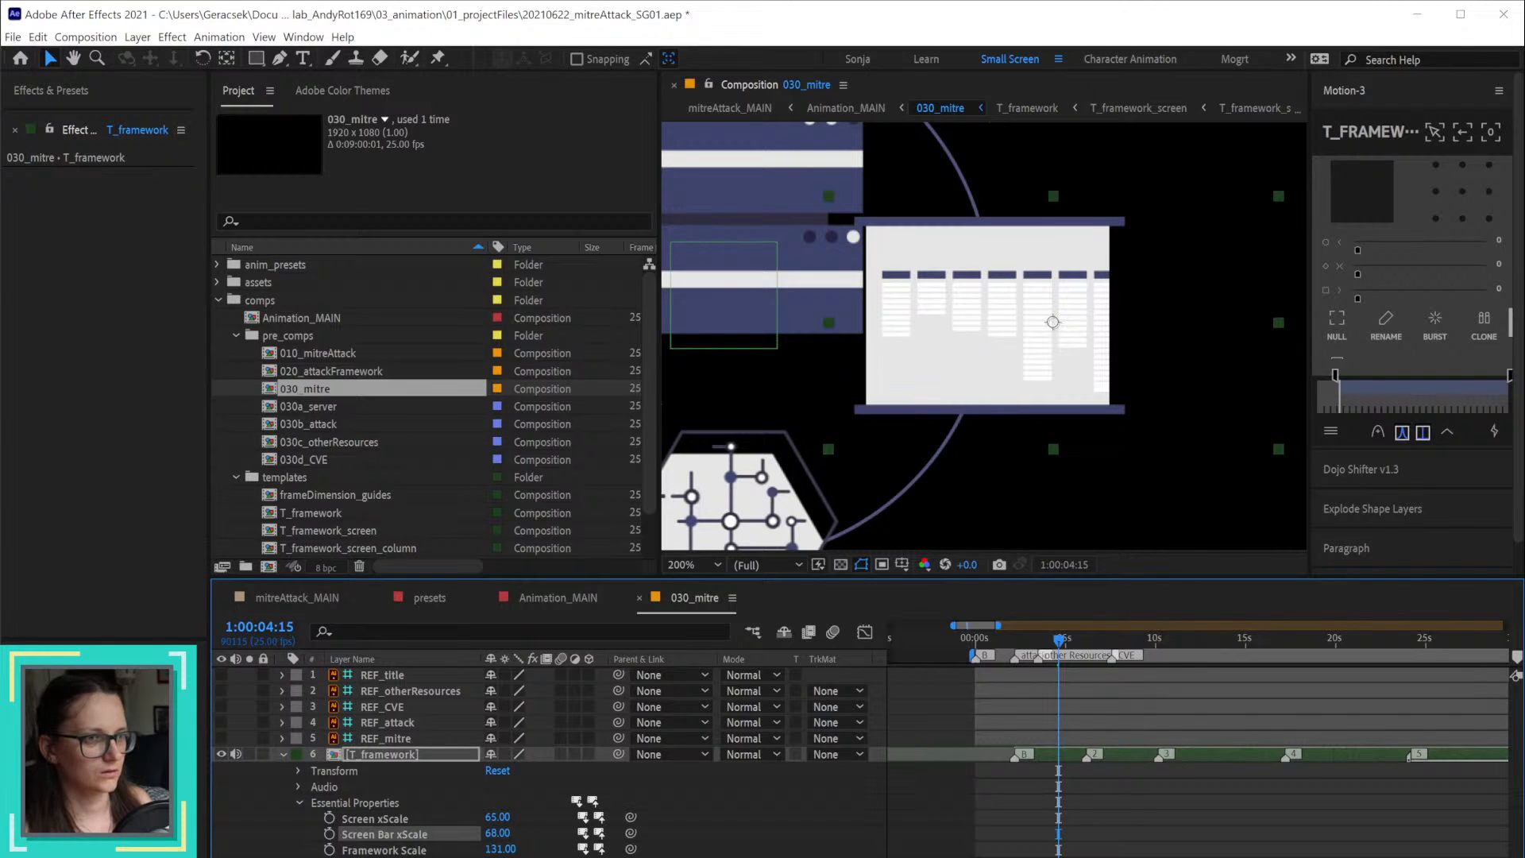
pyautogui.click(498, 833)
pyautogui.write('6')
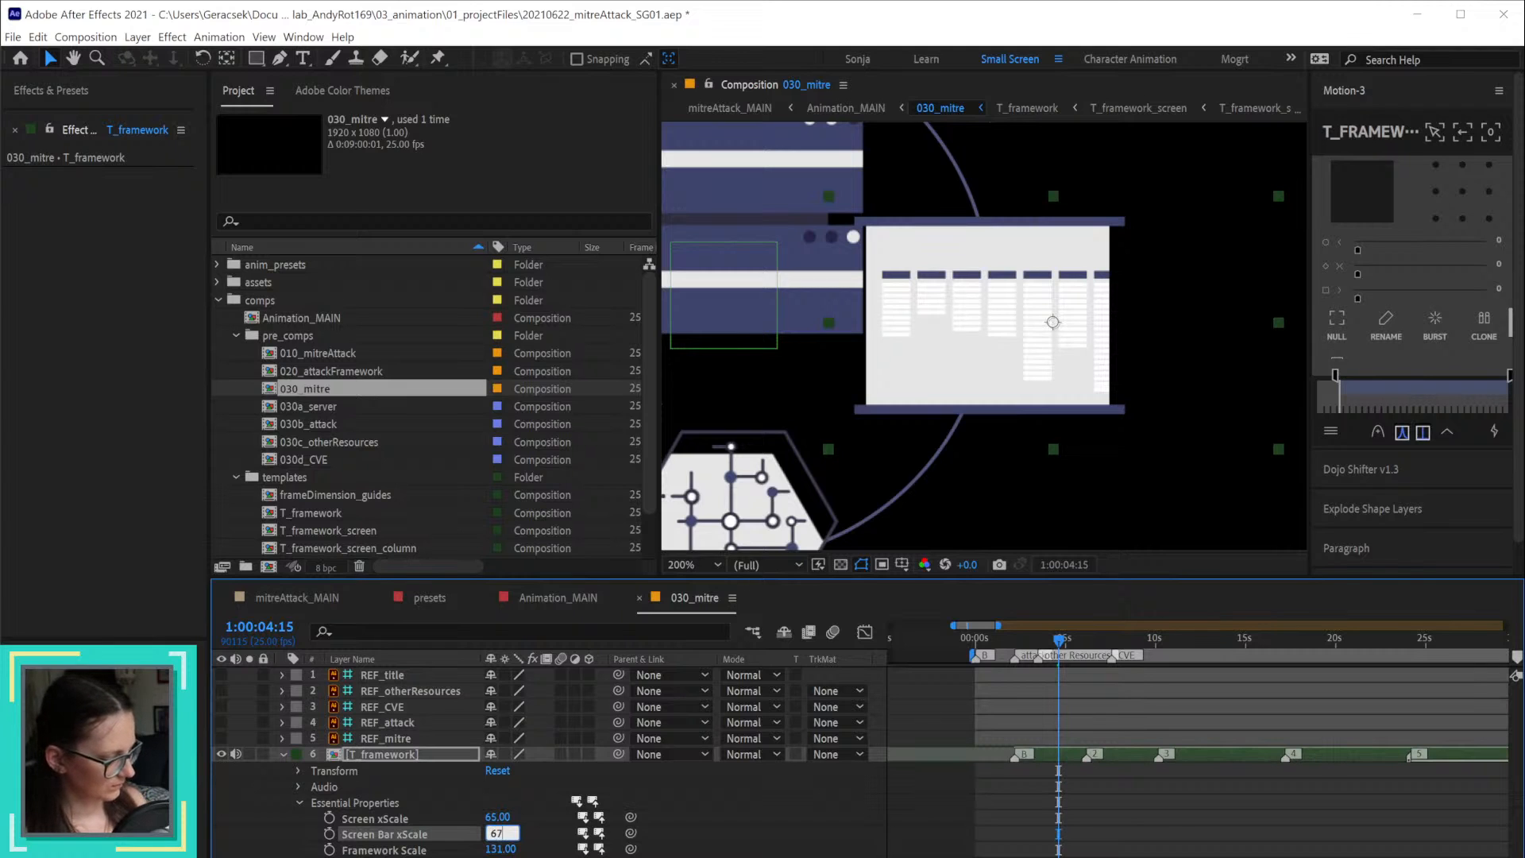
pyautogui.write('7')
pyautogui.press('Return')
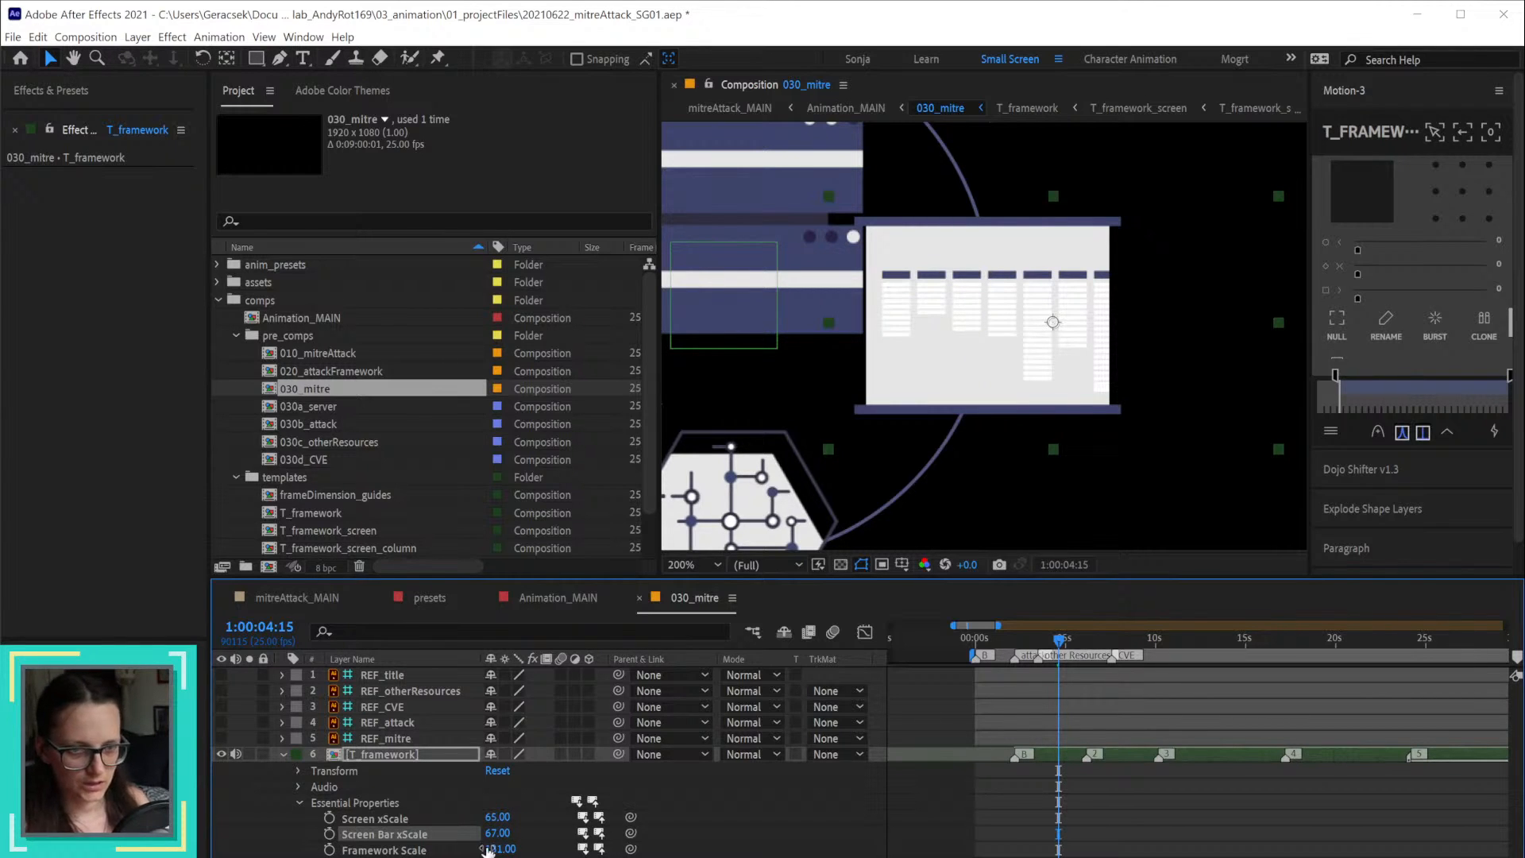
pyautogui.moveTo(494, 849); pyautogui.dragTo(502, 848)
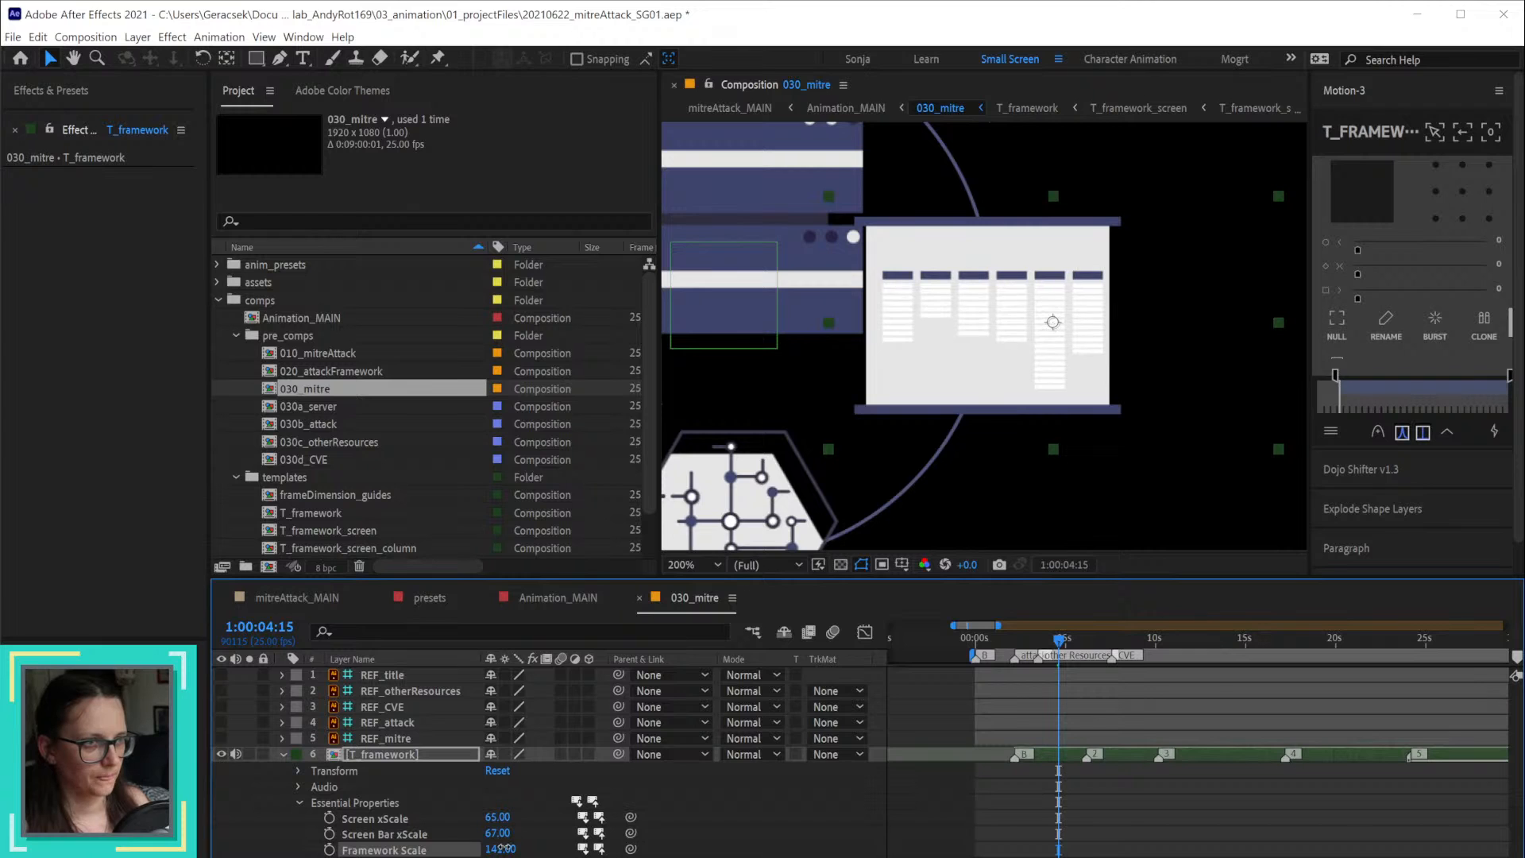
pyautogui.moveTo(501, 848); pyautogui.dragTo(502, 848)
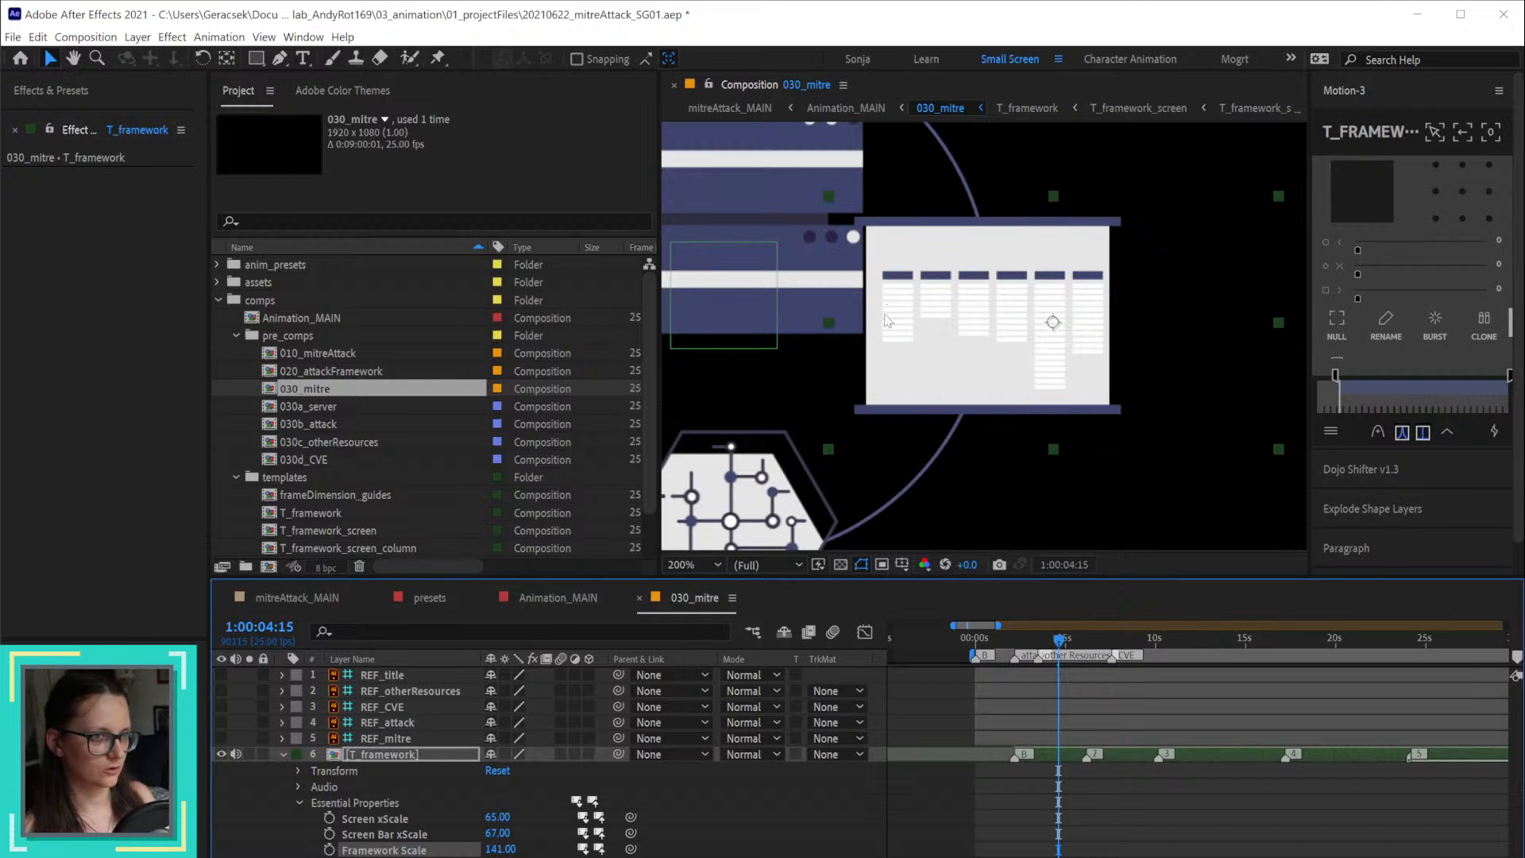
# Step: Open the T_framework composition from 030_mitre and go into its nested T_framework_screen composition
pyautogui.doubleClick(1054, 756)
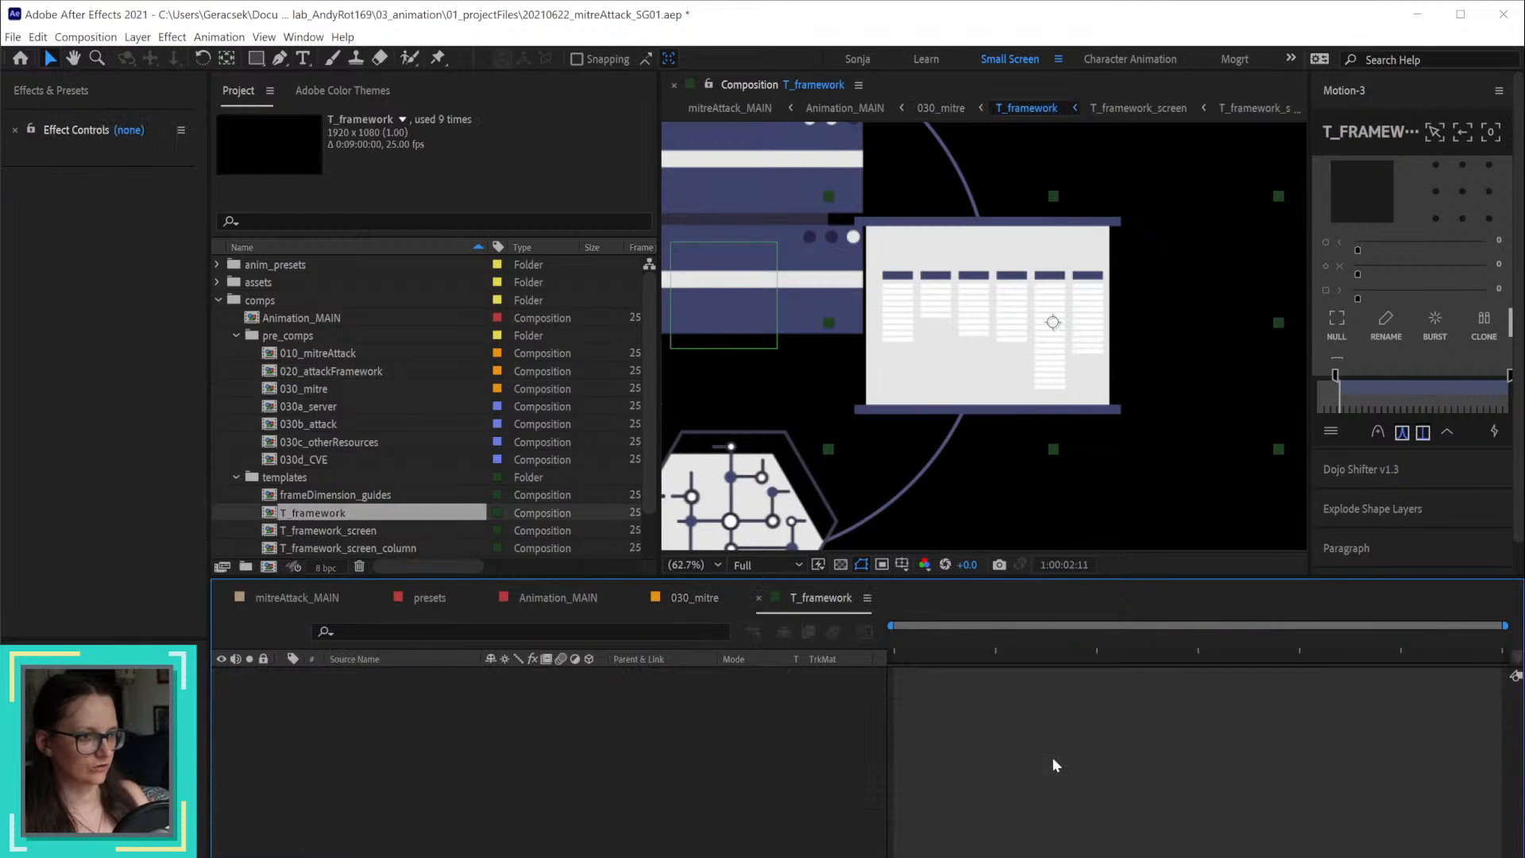
pyautogui.doubleClick(984, 337)
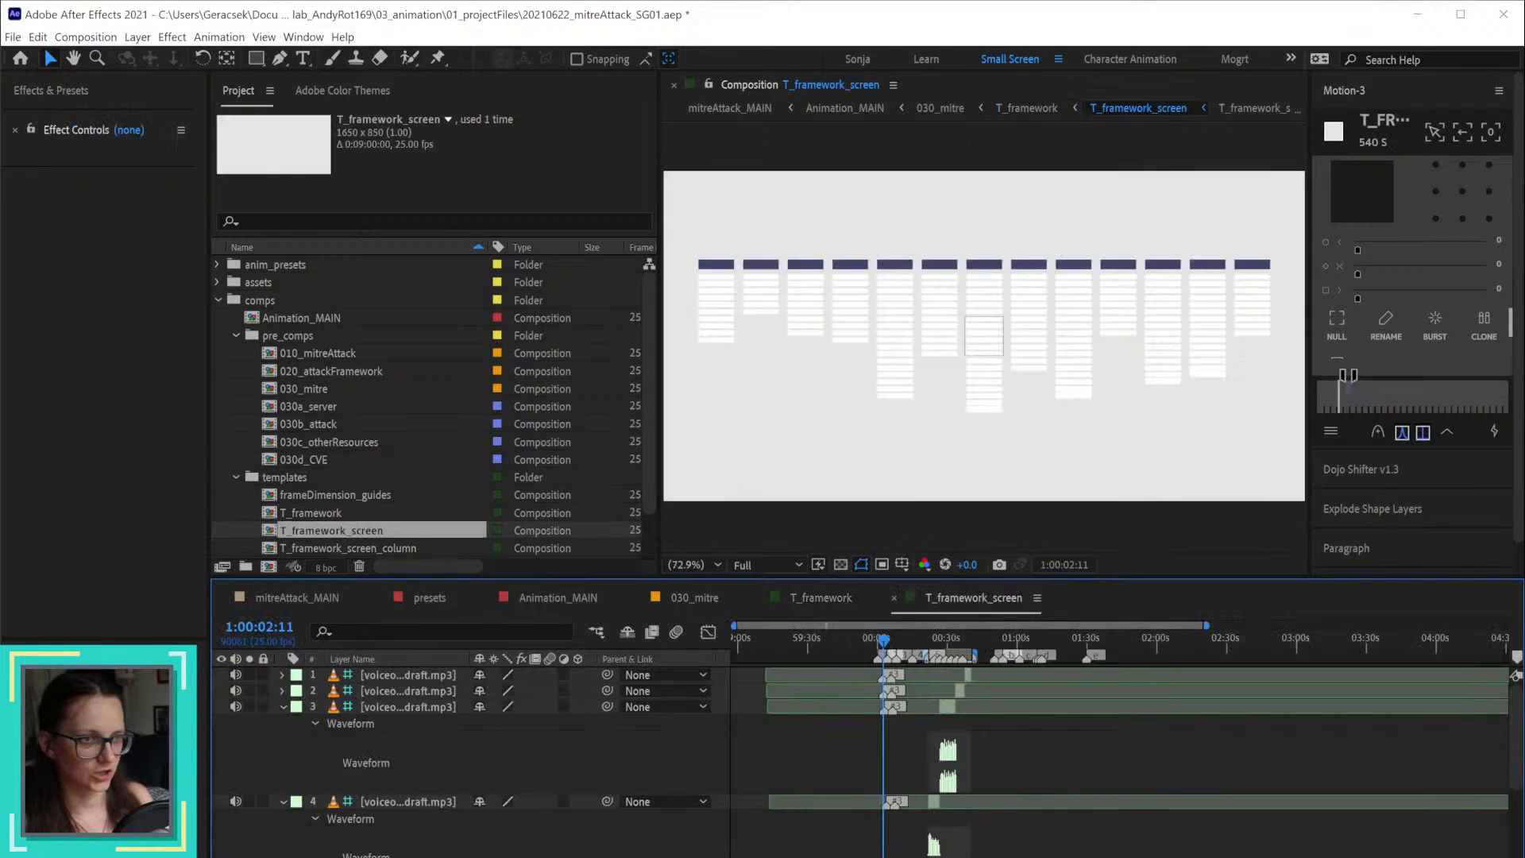
# Step: Try nudging the first column in T_framework_screen to the left so the whole row of columns shifts with it
pyautogui.click(717, 301)
pyautogui.click(718, 302)
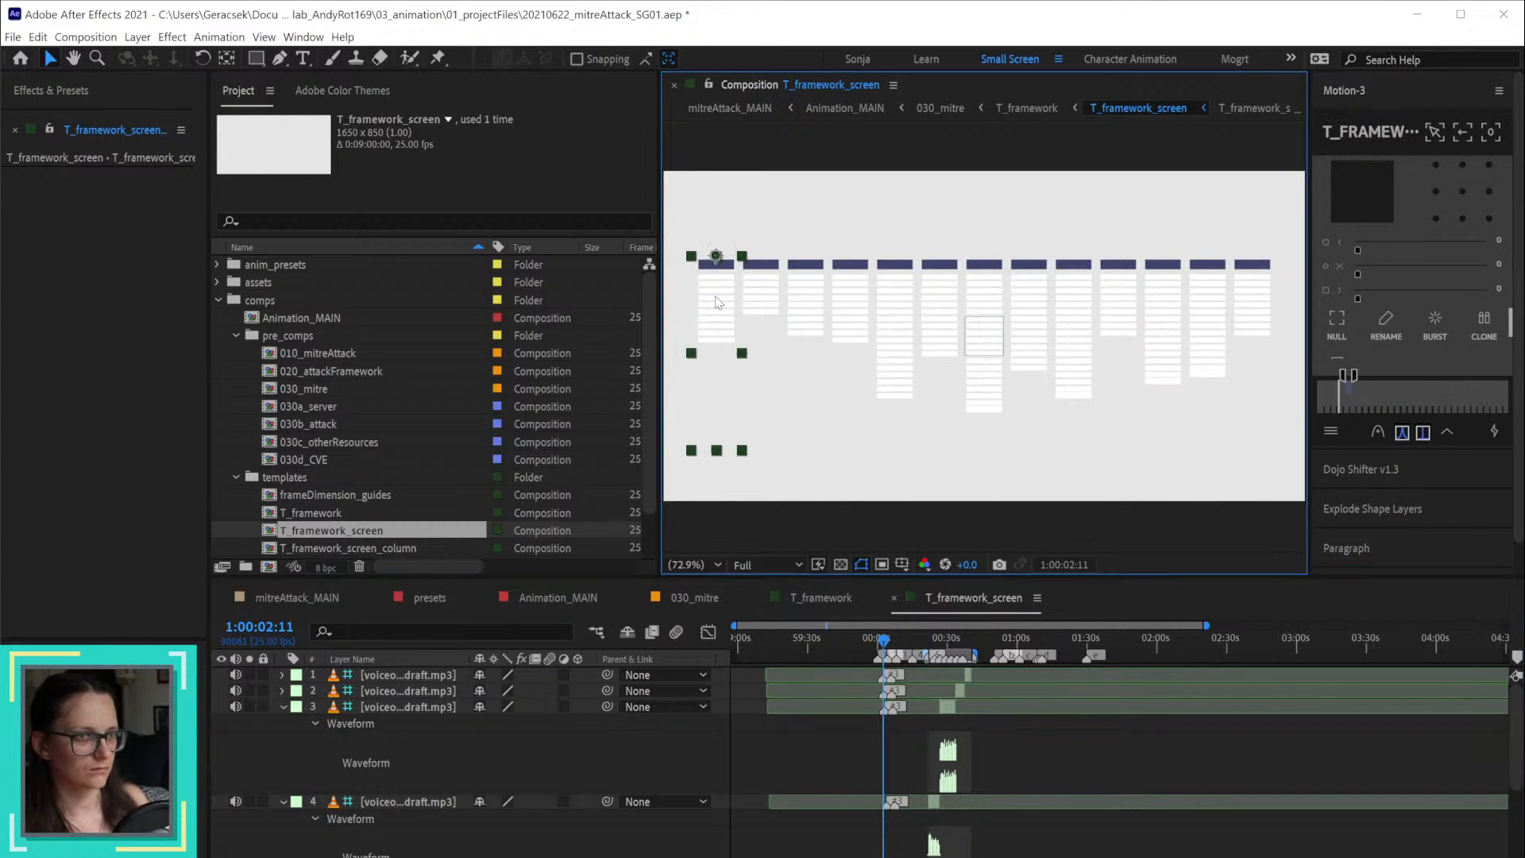
pyautogui.hotkey('shift', 'Left')
pyautogui.hotkey('shift', 'Left')
pyautogui.hotkey('shift', 'Left')
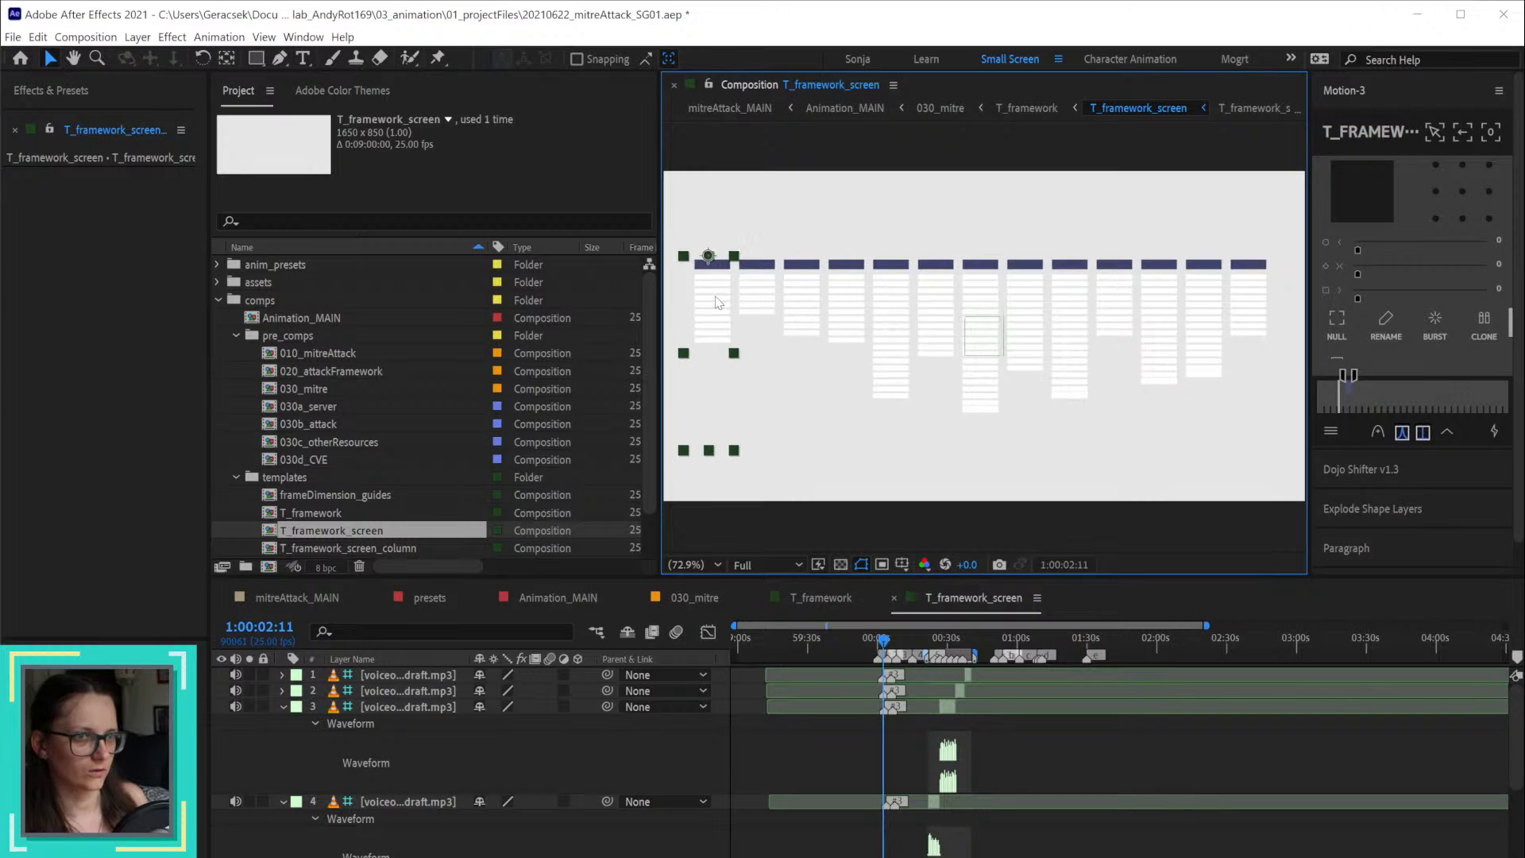
pyautogui.hotkey('shift', 'Left')
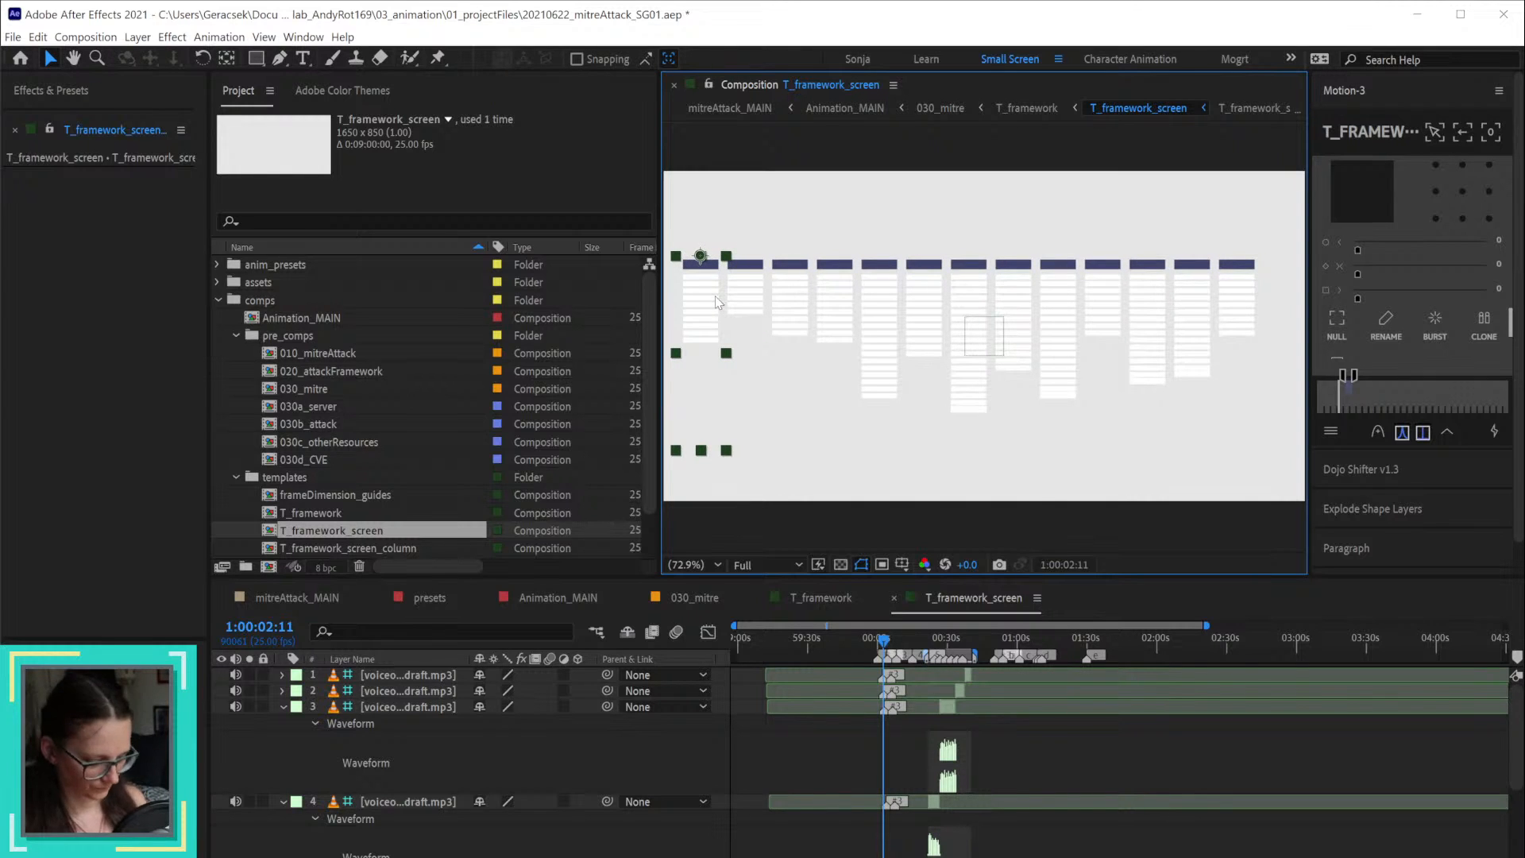
# Step: Show the rulers and add a vertical guide at position 40 beside the first column
pyautogui.hotkey('ctrl', 'r')
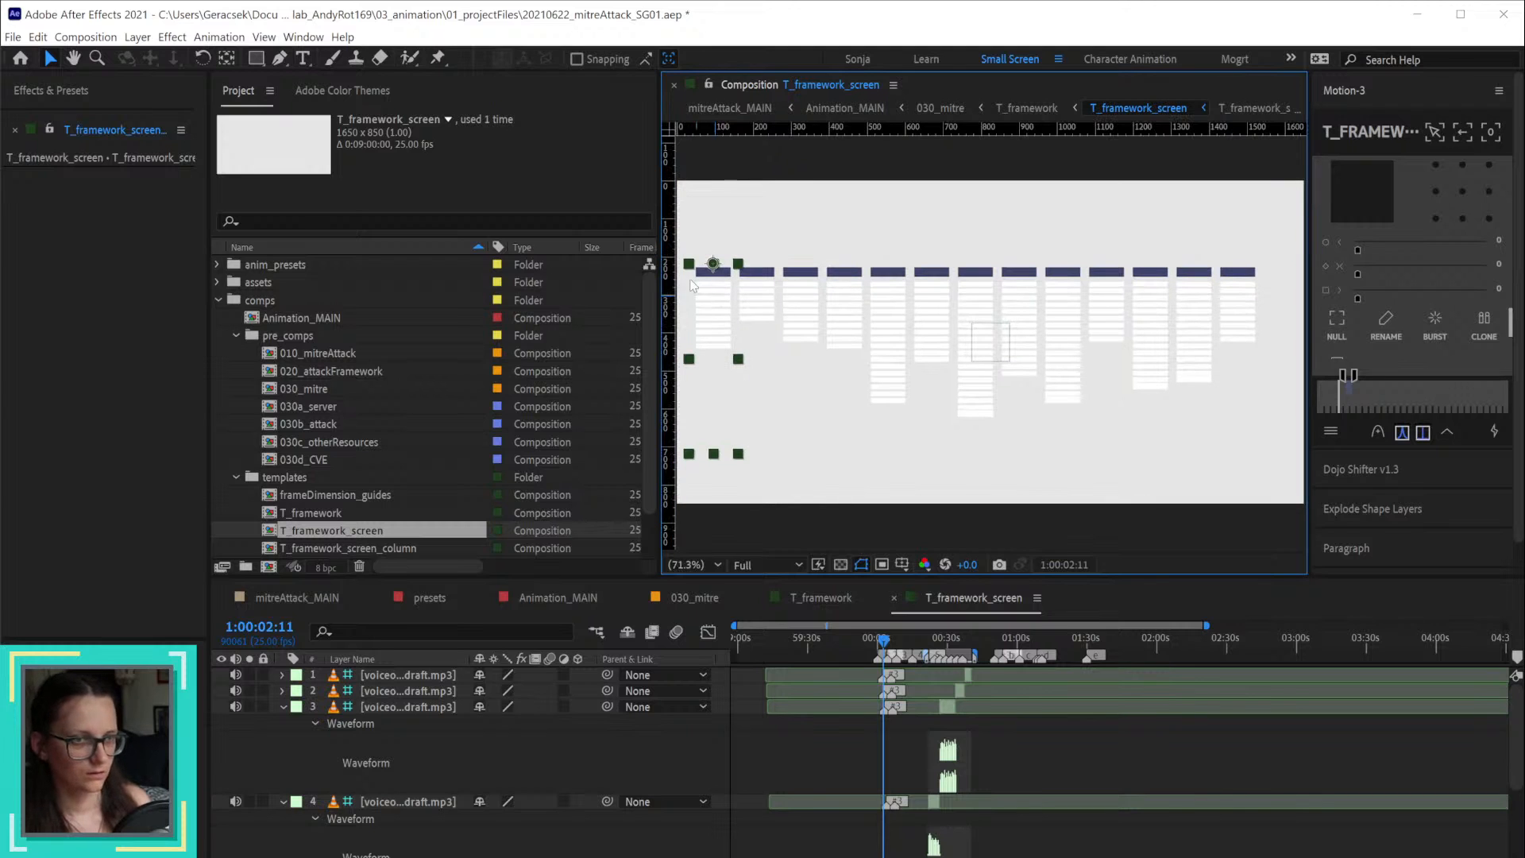
pyautogui.moveTo(691, 325); pyautogui.dragTo(696, 324)
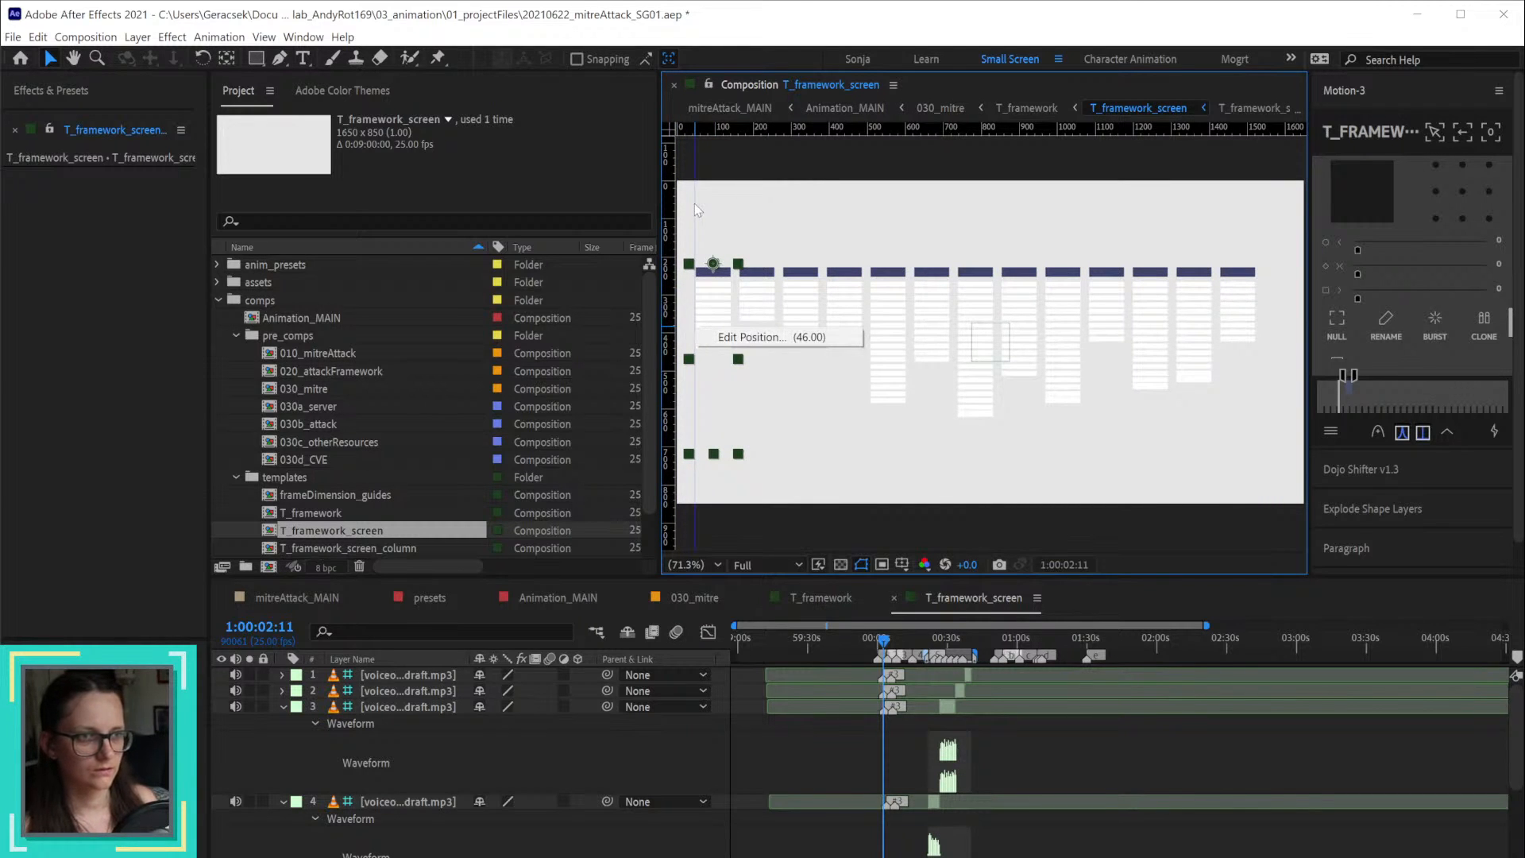
pyautogui.click(771, 337)
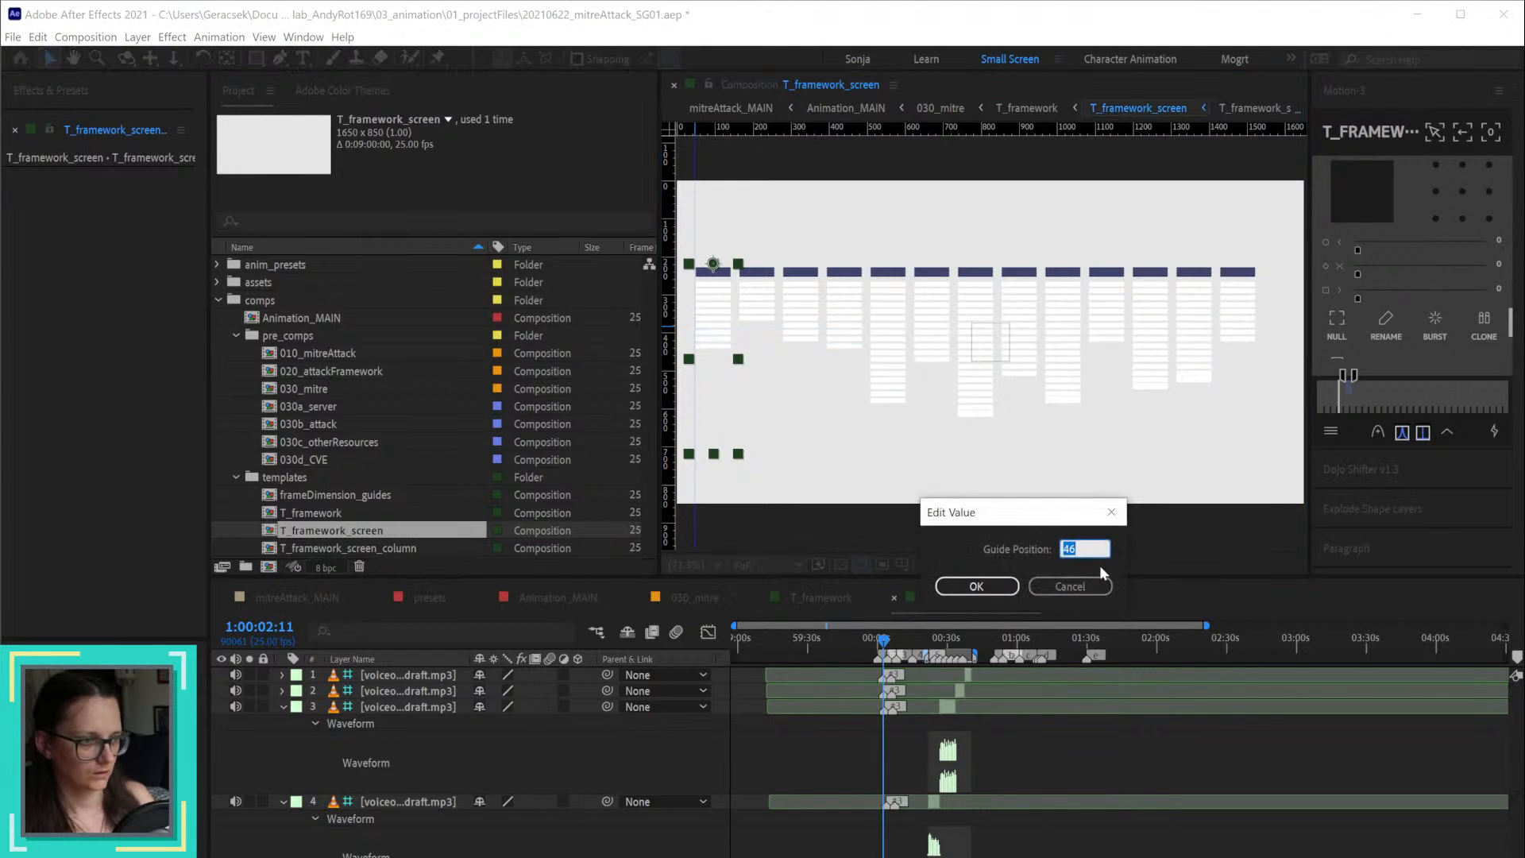
pyautogui.write('40')
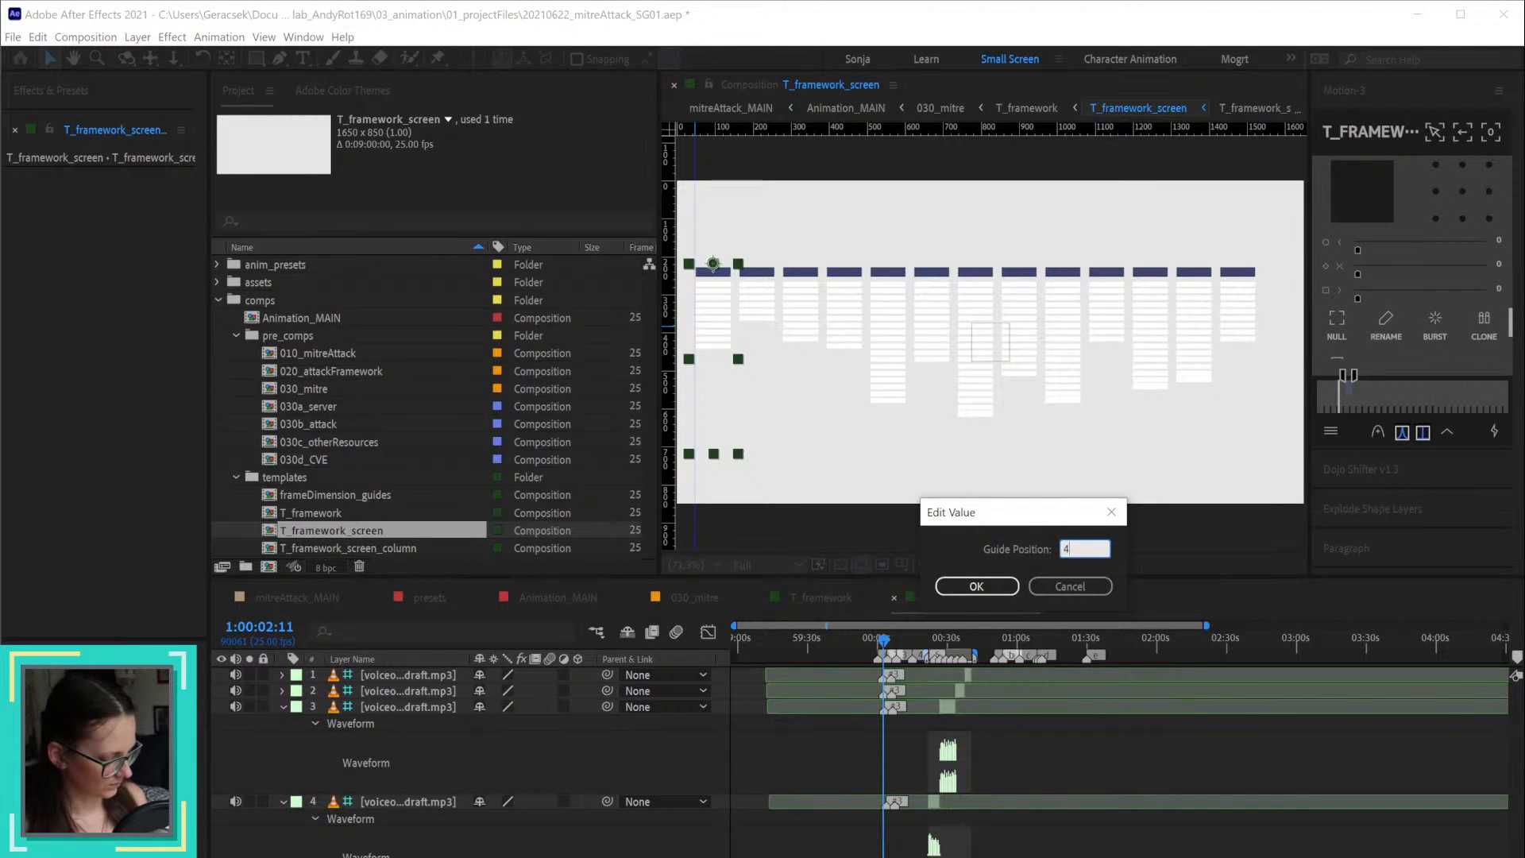
pyautogui.press('Return')
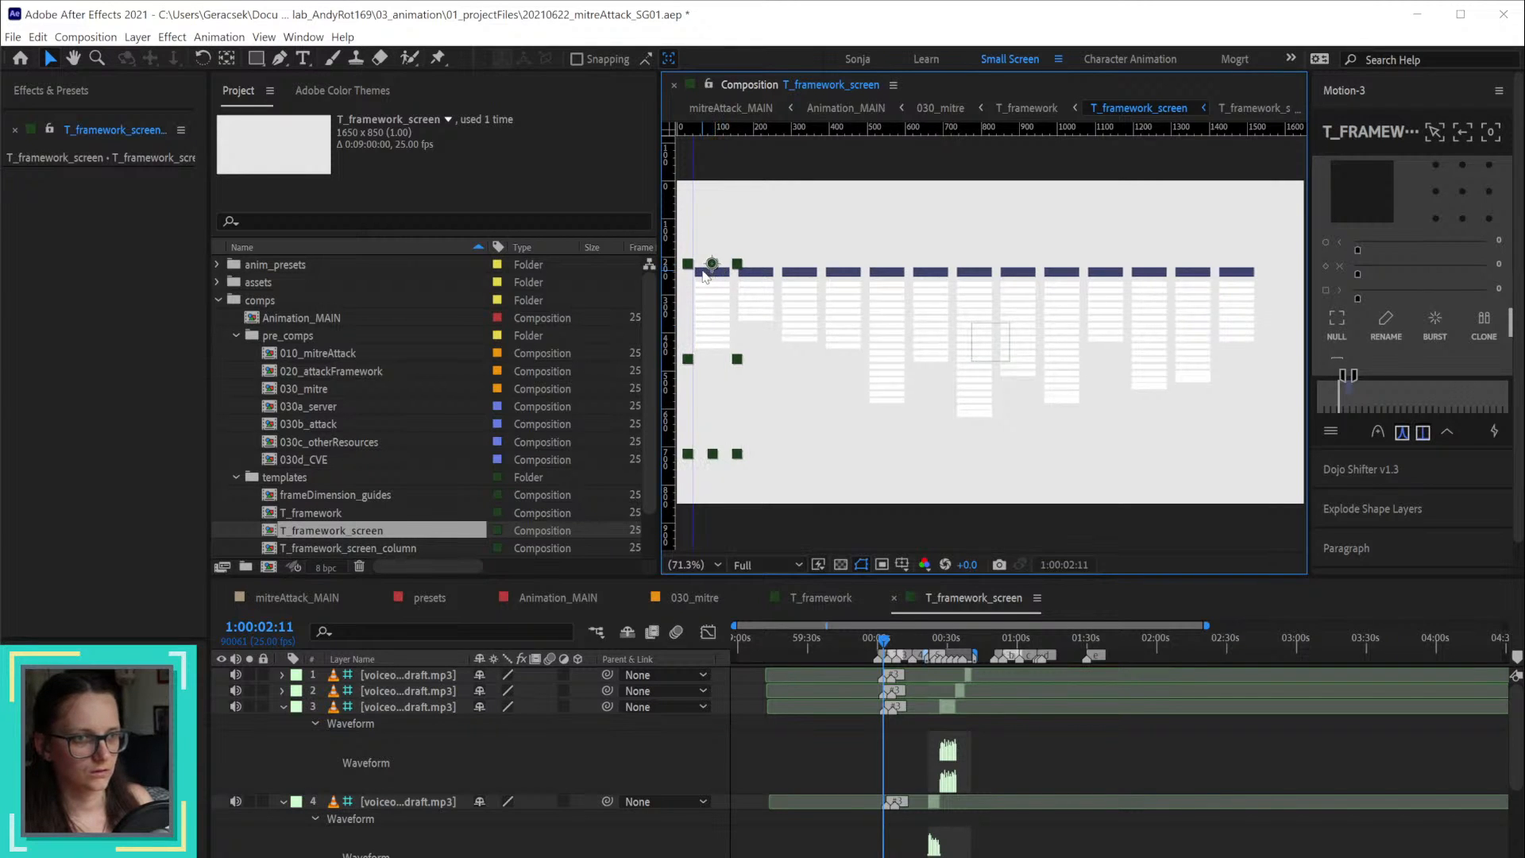
# Step: Try fine-nudging the first column left until its edge meets the vertical guide
pyautogui.press('Left')
pyautogui.press('Left')
pyautogui.press('Left')
pyautogui.press('Left')
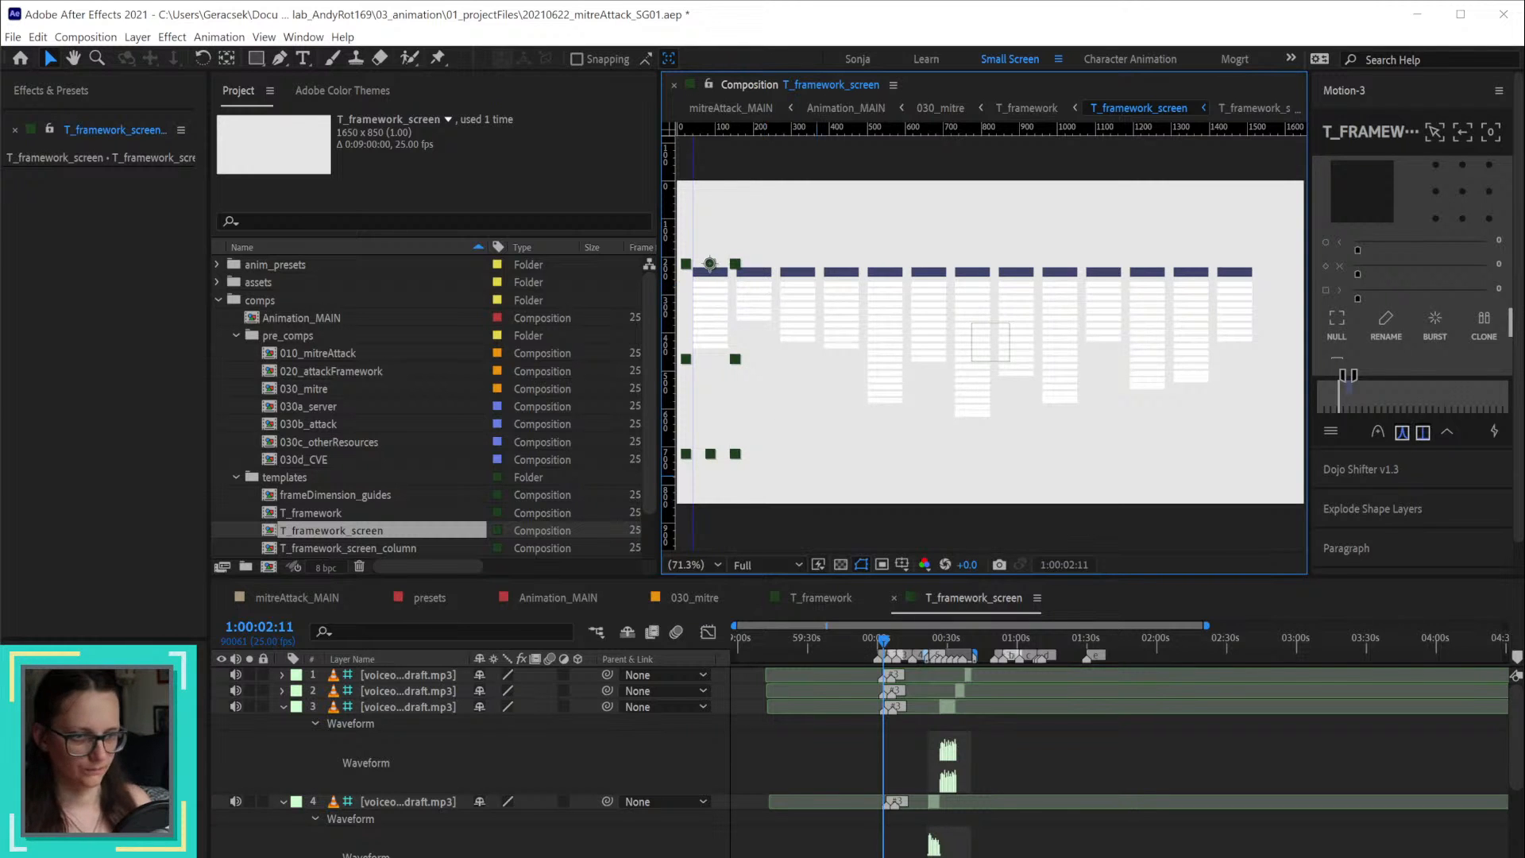
# Step: Examine how the shifted columns line up with the highlight and circle animations around 1:00:23:09
pyautogui.scroll(-10, 476, 763)
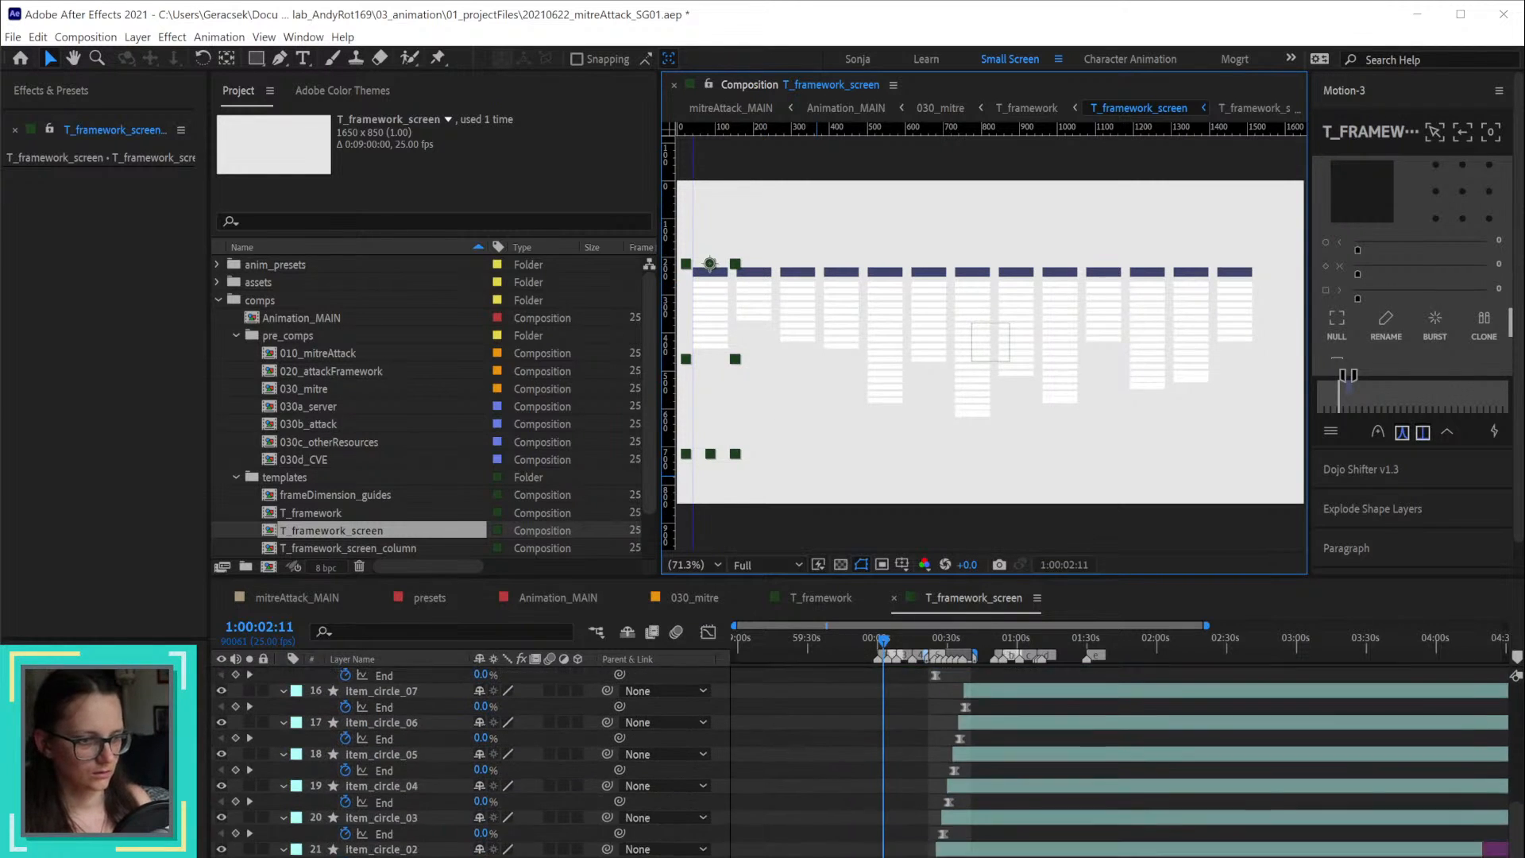
pyautogui.scroll(-12, 477, 763)
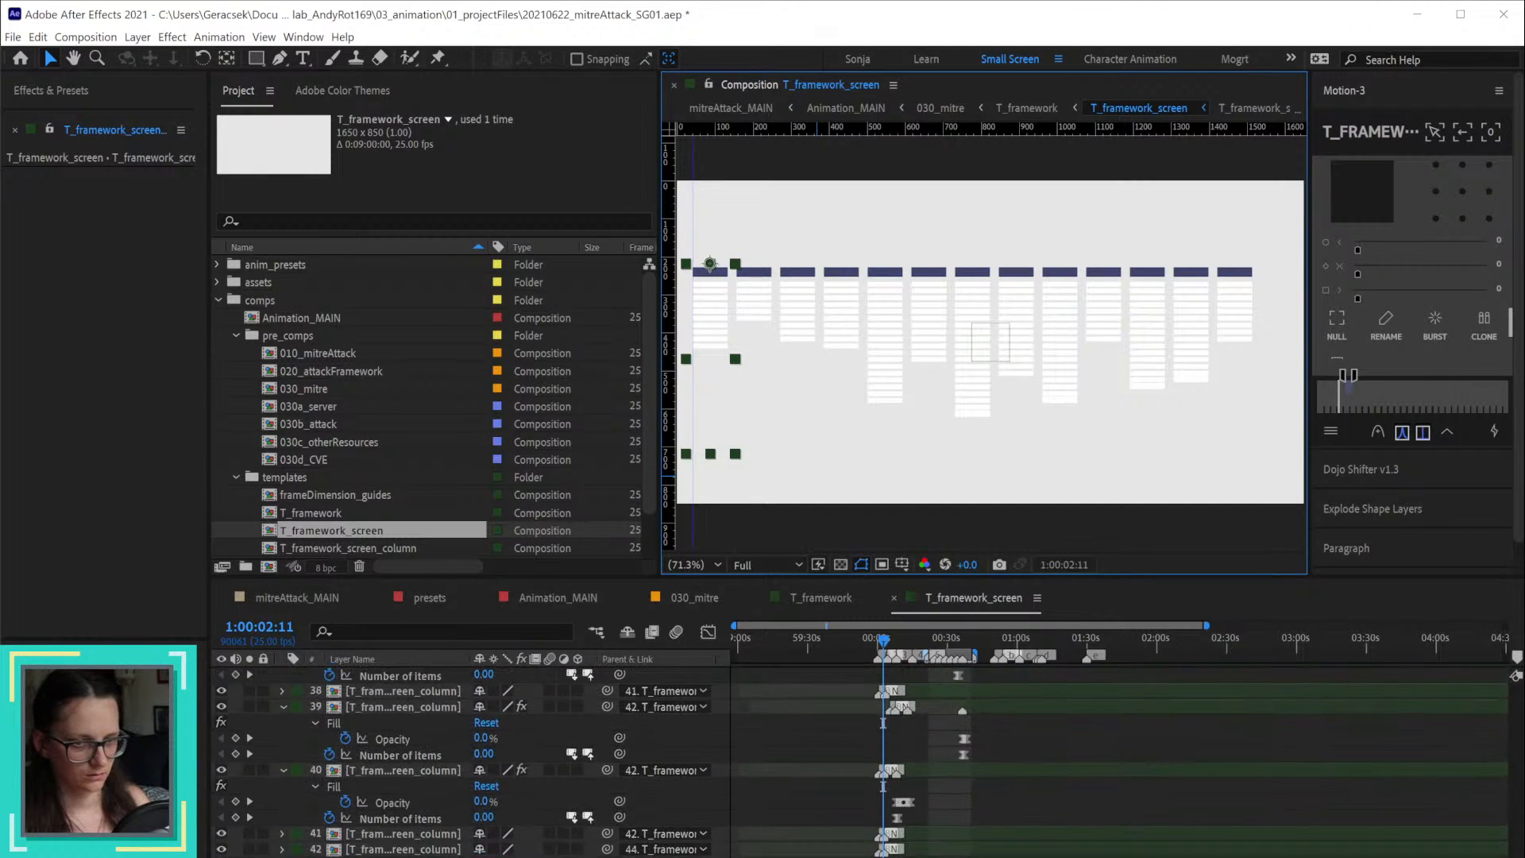
pyautogui.scroll(-1, 477, 763)
pyautogui.press('=')
pyautogui.press('=')
pyautogui.press('=')
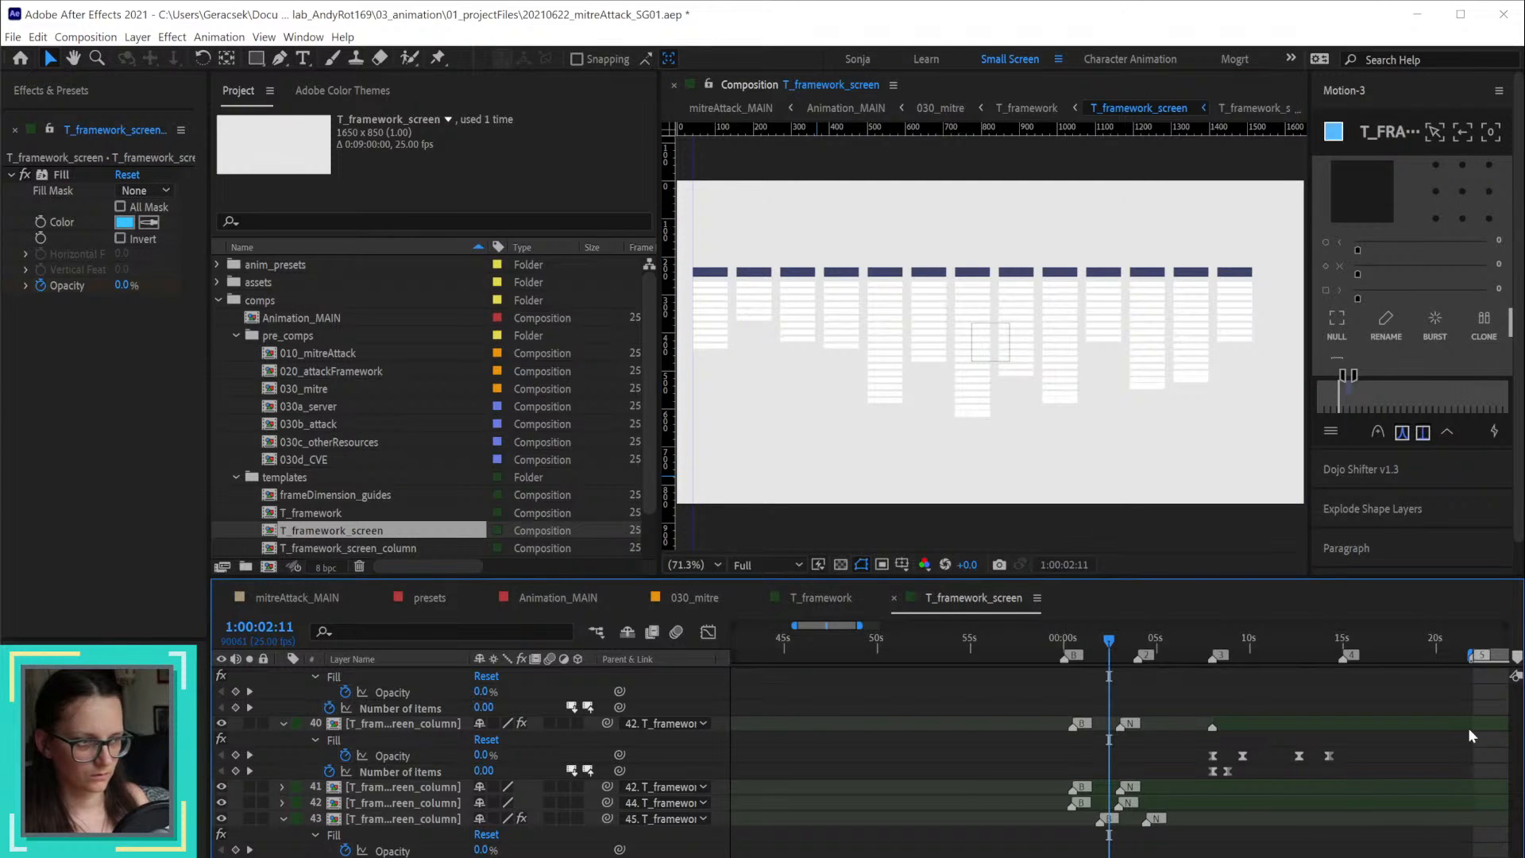
pyautogui.click(1493, 640)
pyautogui.moveTo(1495, 641); pyautogui.dragTo(1500, 640)
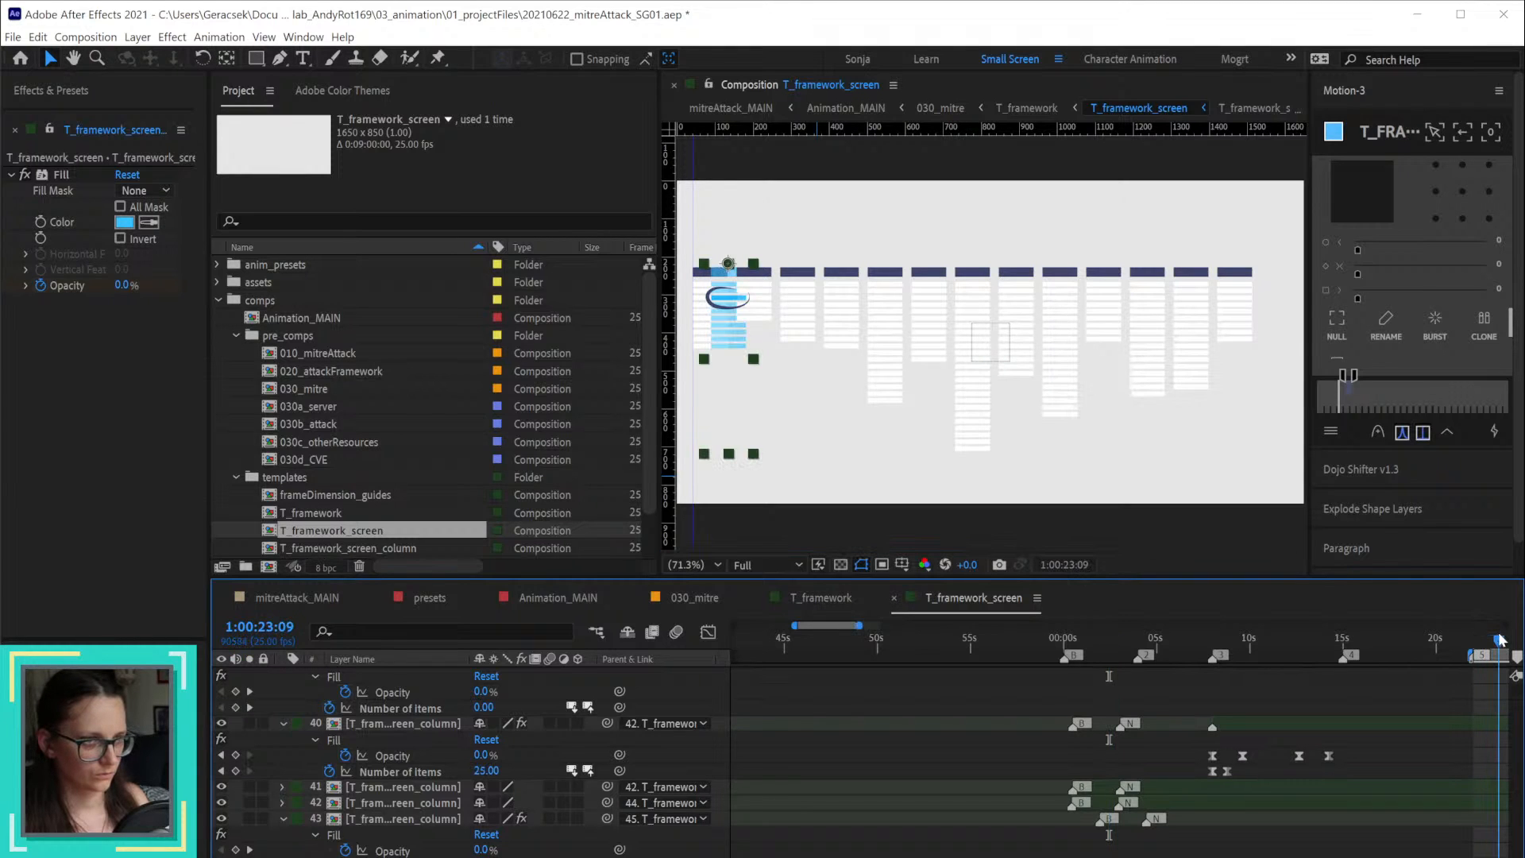
pyautogui.press('-')
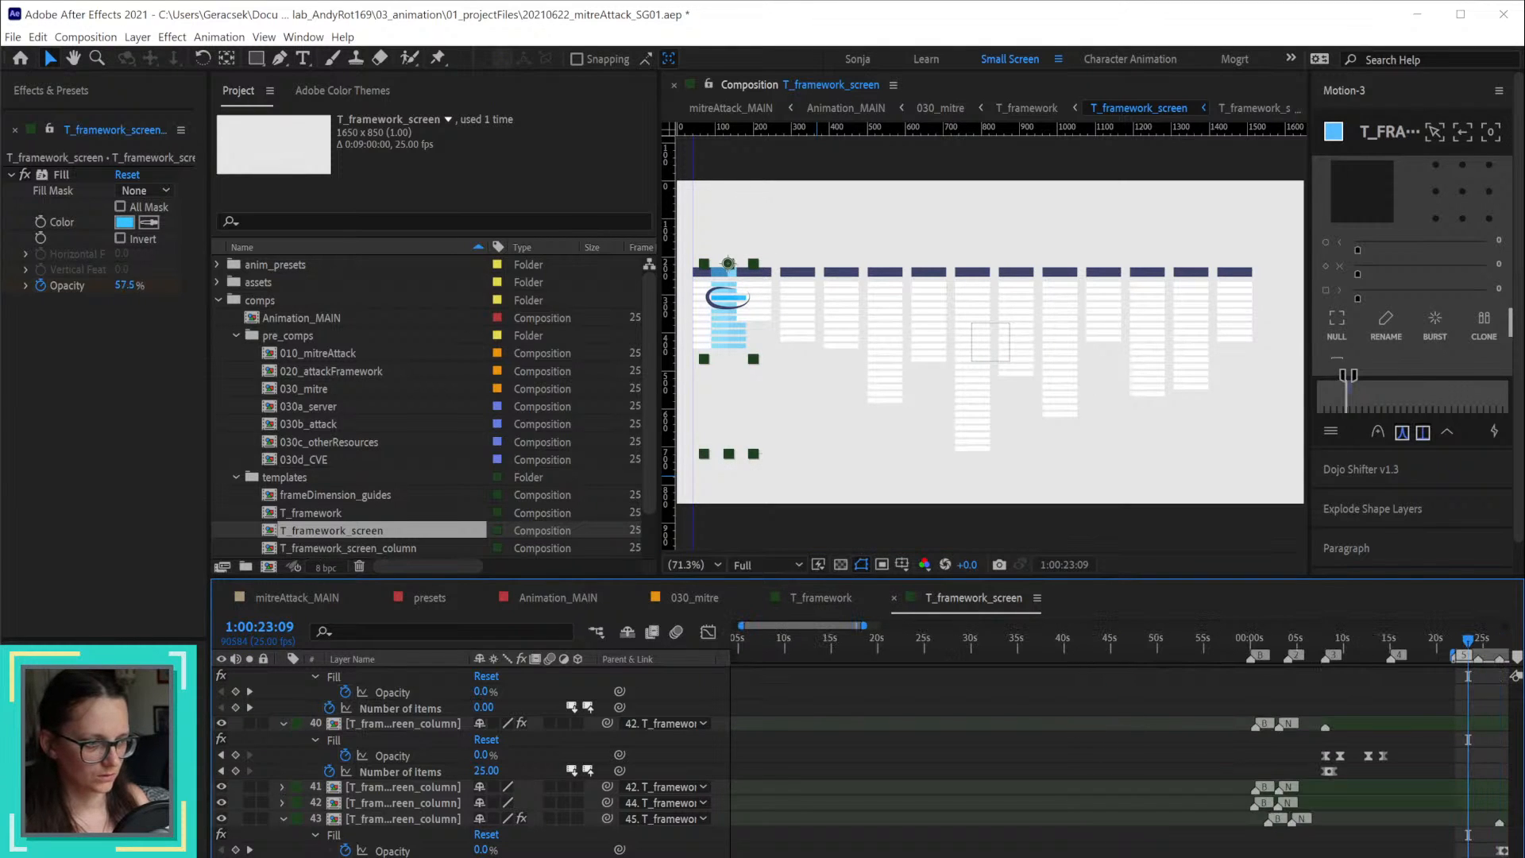
pyautogui.press('space')
pyautogui.moveTo(1468, 747); pyautogui.dragTo(1264, 746)
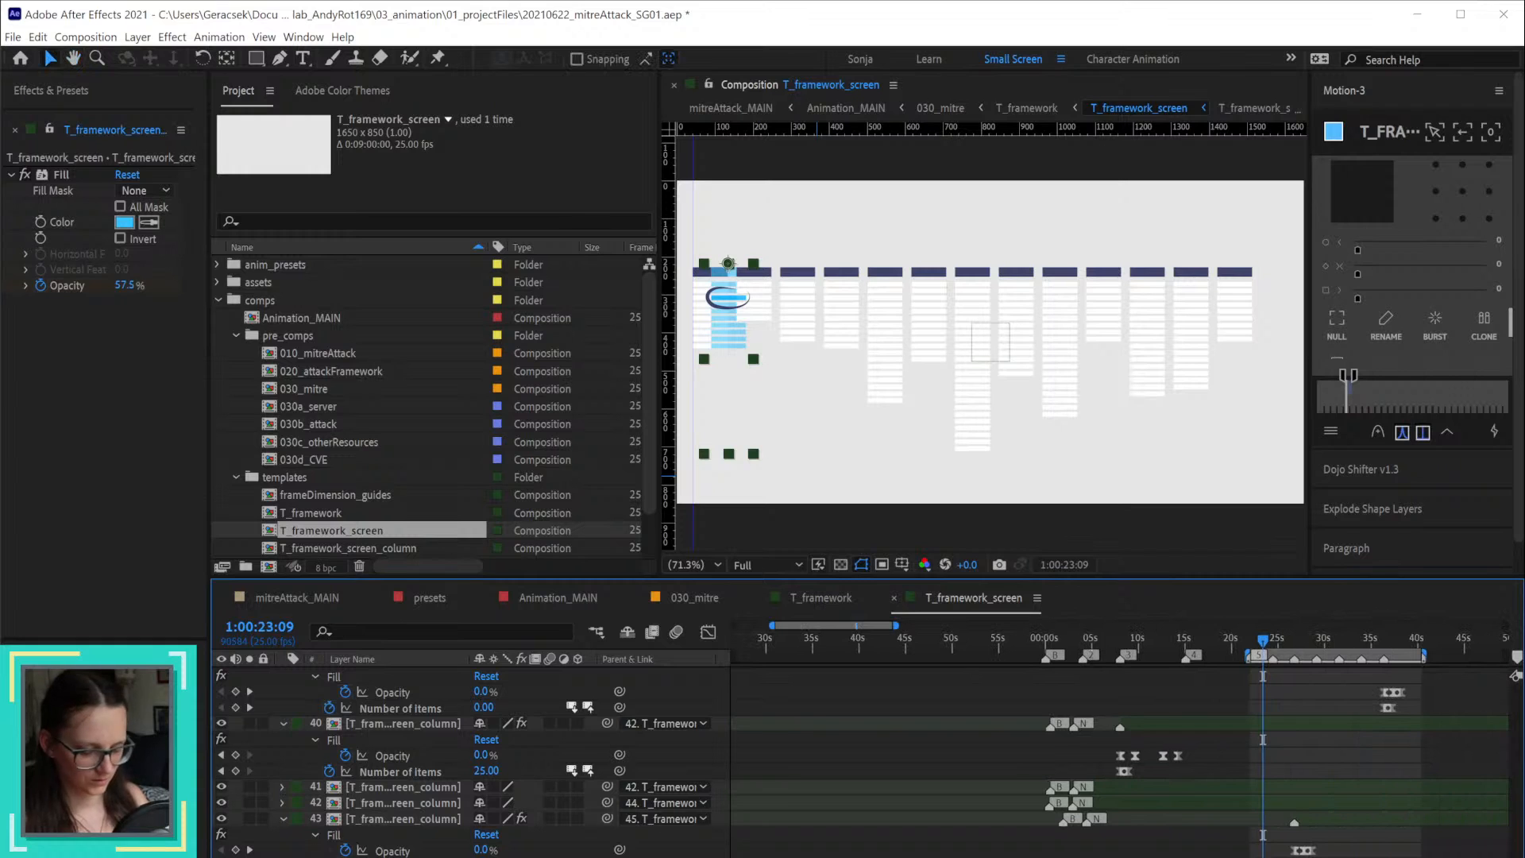
# Step: Undo the column shift and the added guide, and deselect the column layer at 1:00:02:11
pyautogui.hotkey('ctrl', 'shift', 'a')
pyautogui.click(1068, 639)
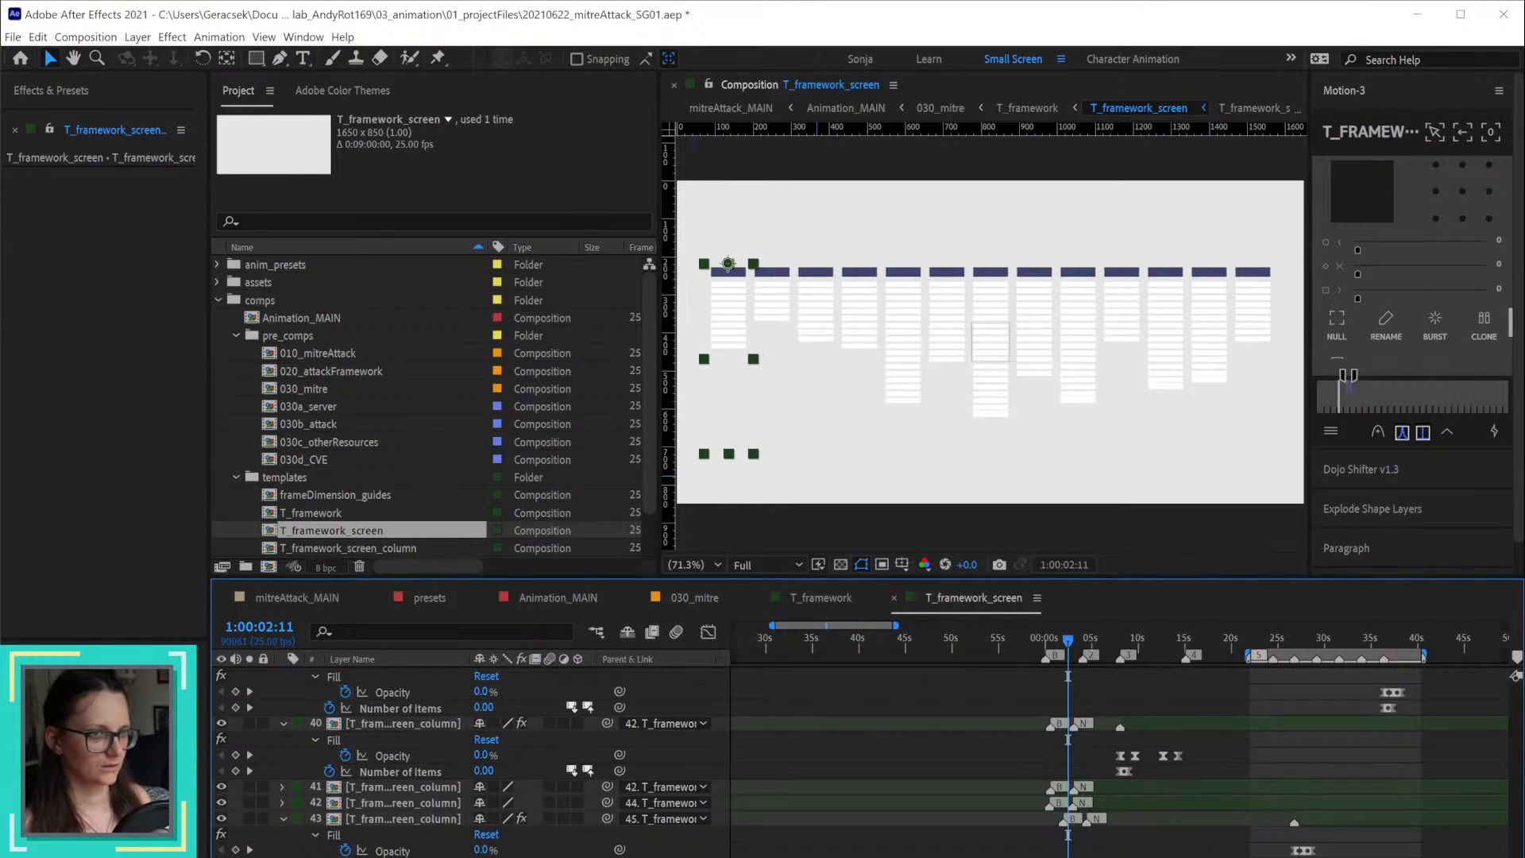
pyautogui.hotkey('ctrl', 'shift', 'a')
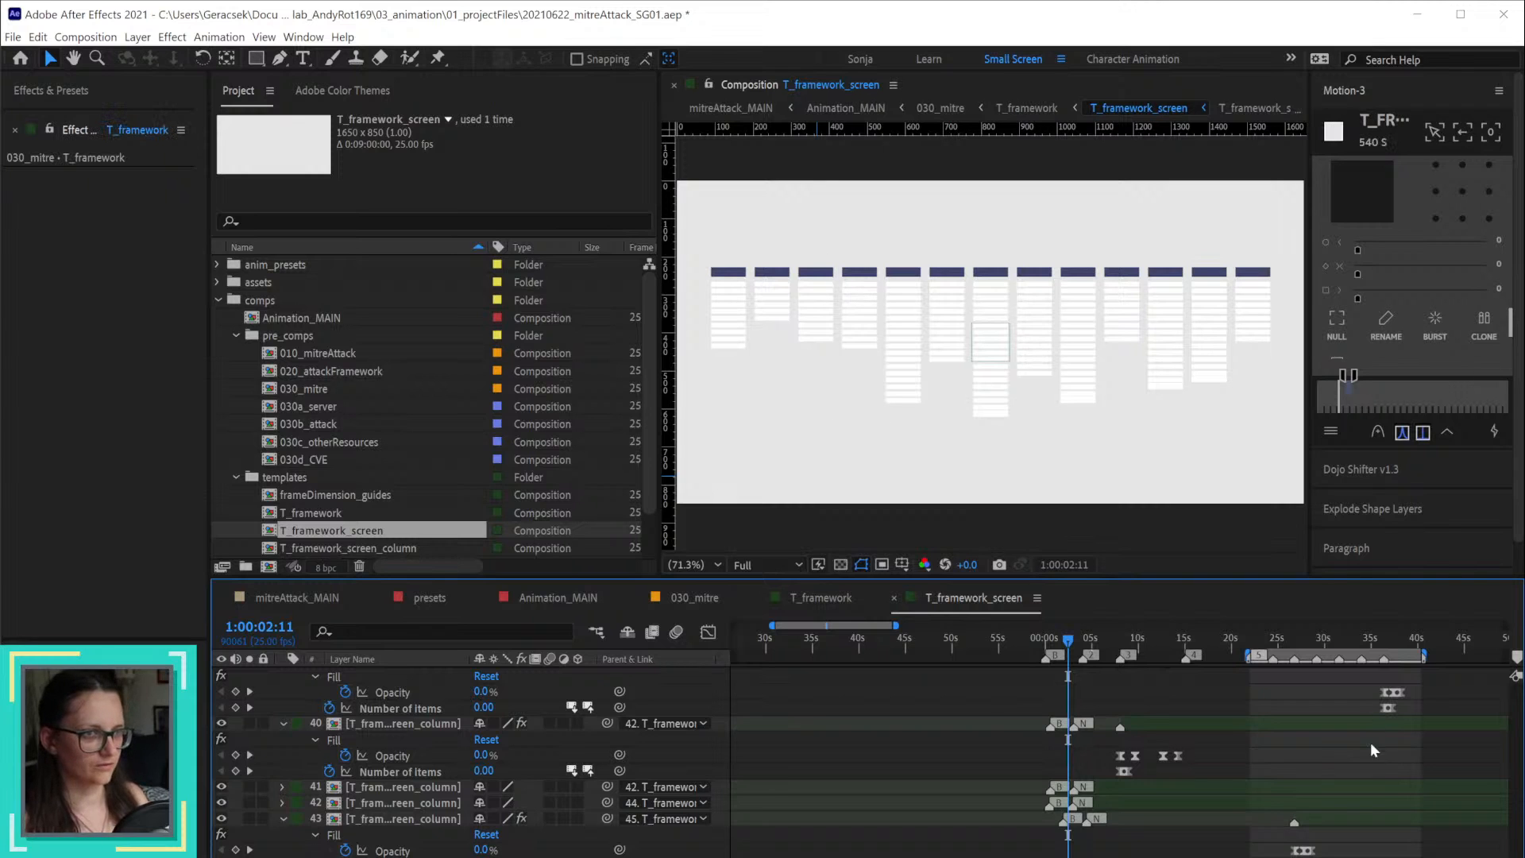
# Step: Review the column highlights in T_framework_screen and T_framework, and examine the framework's opening animation in 030_mitre
pyautogui.moveTo(1362, 644); pyautogui.dragTo(1277, 661)
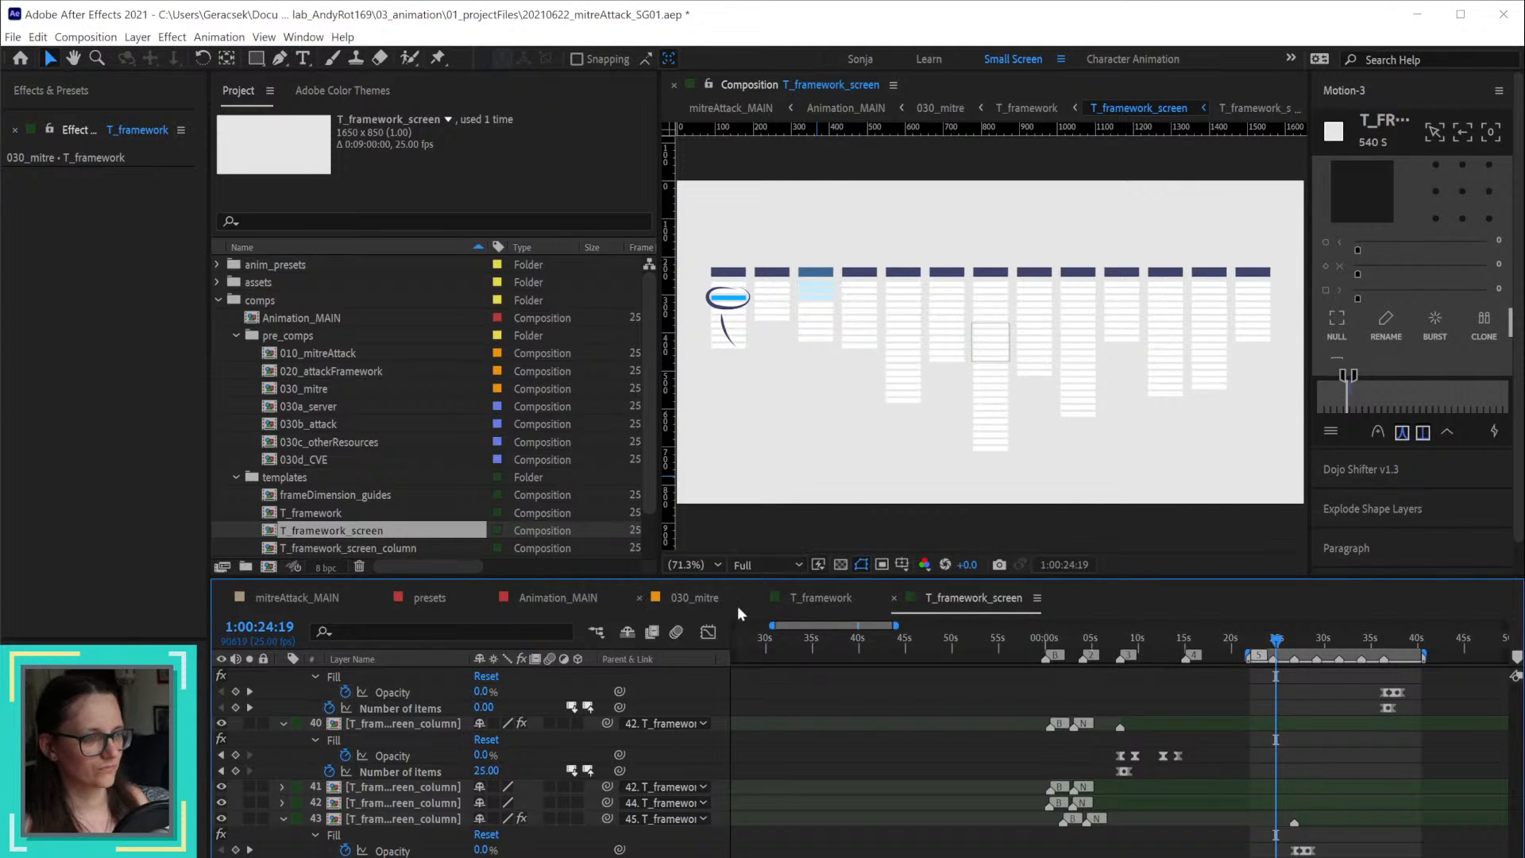
pyautogui.click(812, 604)
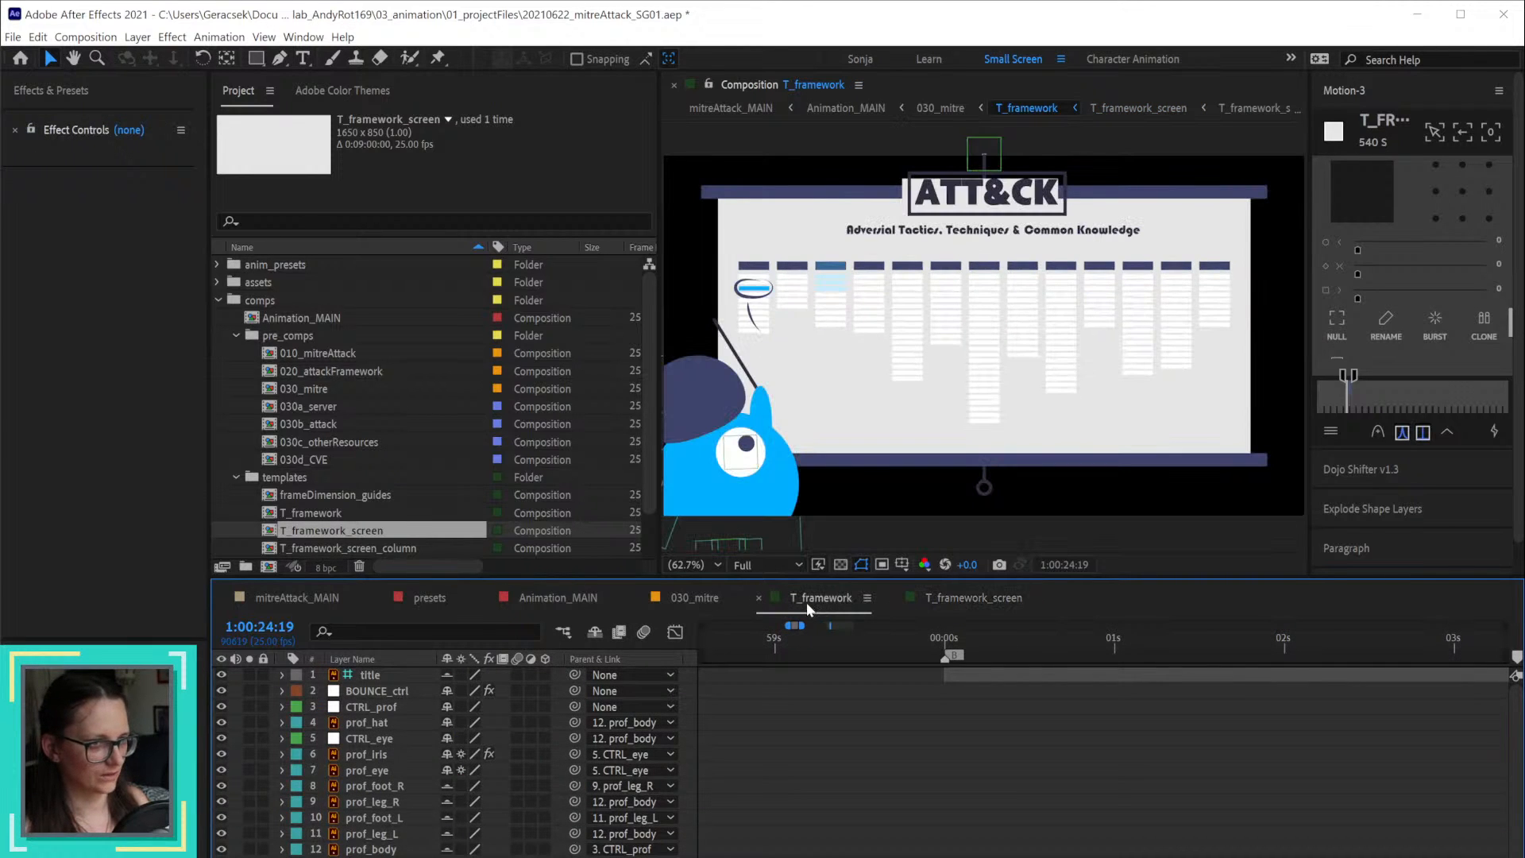
pyautogui.click(702, 599)
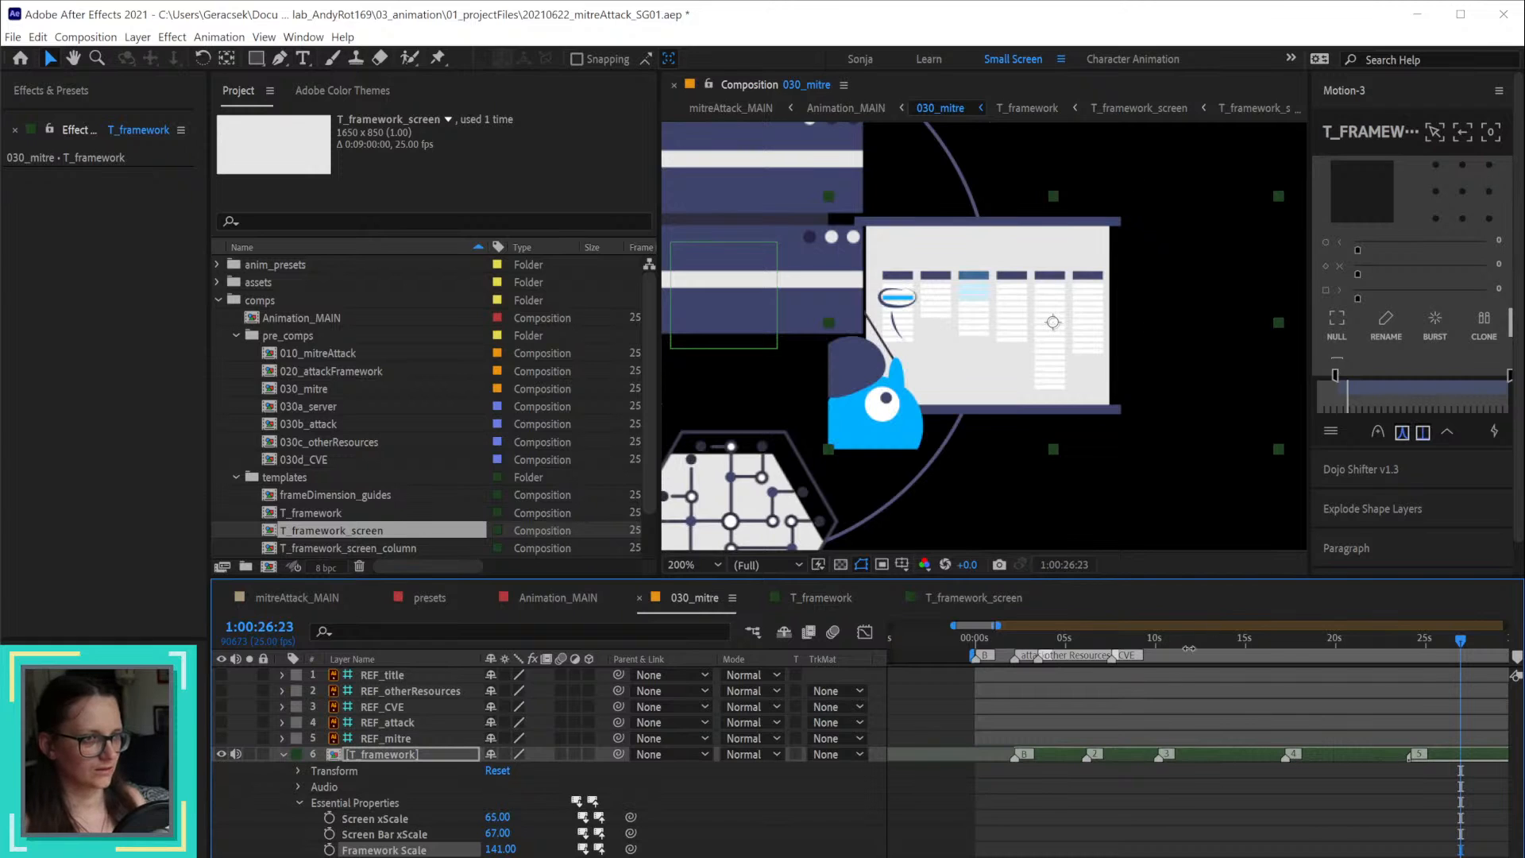
pyautogui.click(1034, 644)
pyautogui.moveTo(1034, 646); pyautogui.dragTo(1053, 645)
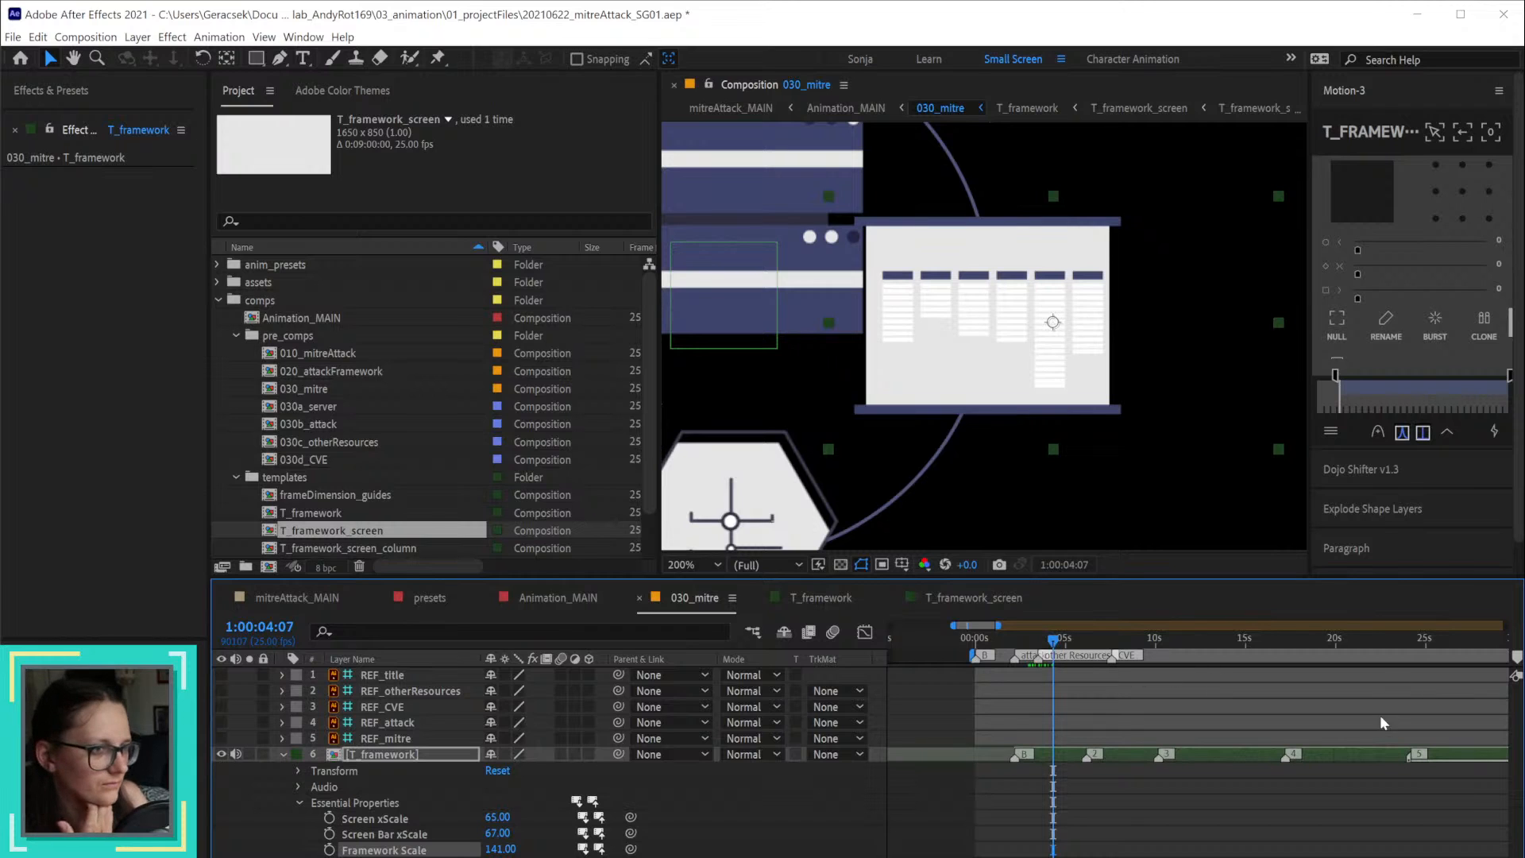
pyautogui.moveTo(1047, 643)
pyautogui.mouseDown()
pyautogui.moveTo(1012, 645)
pyautogui.moveTo(1046, 647)
pyautogui.moveTo(1029, 650)
pyautogui.mouseUp()
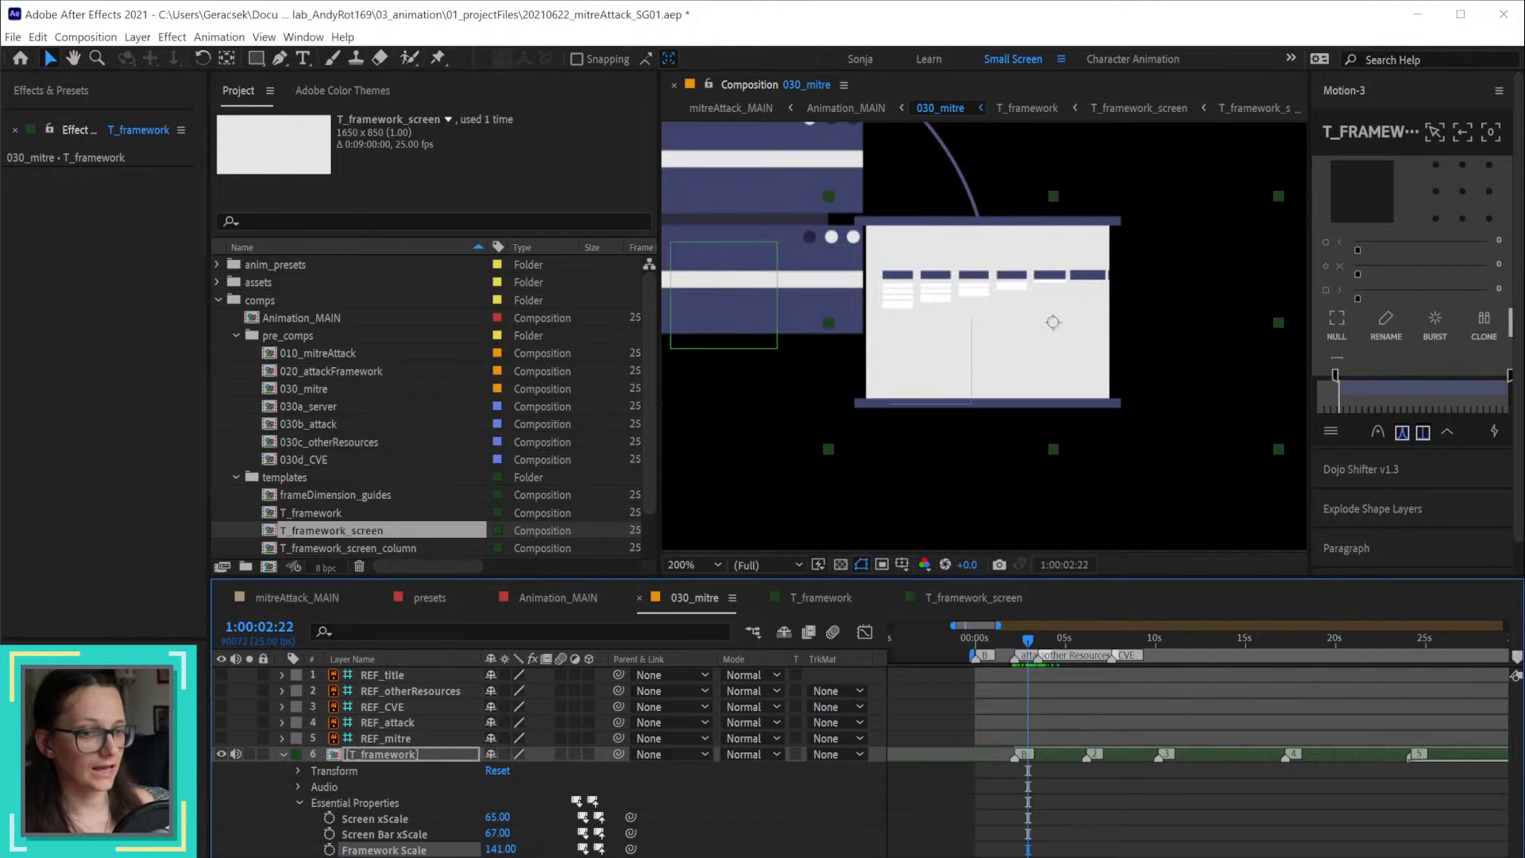
# Step: Try duplicating the T_framework layer in 030_mitre, then remove the duplicate
pyautogui.click(362, 857)
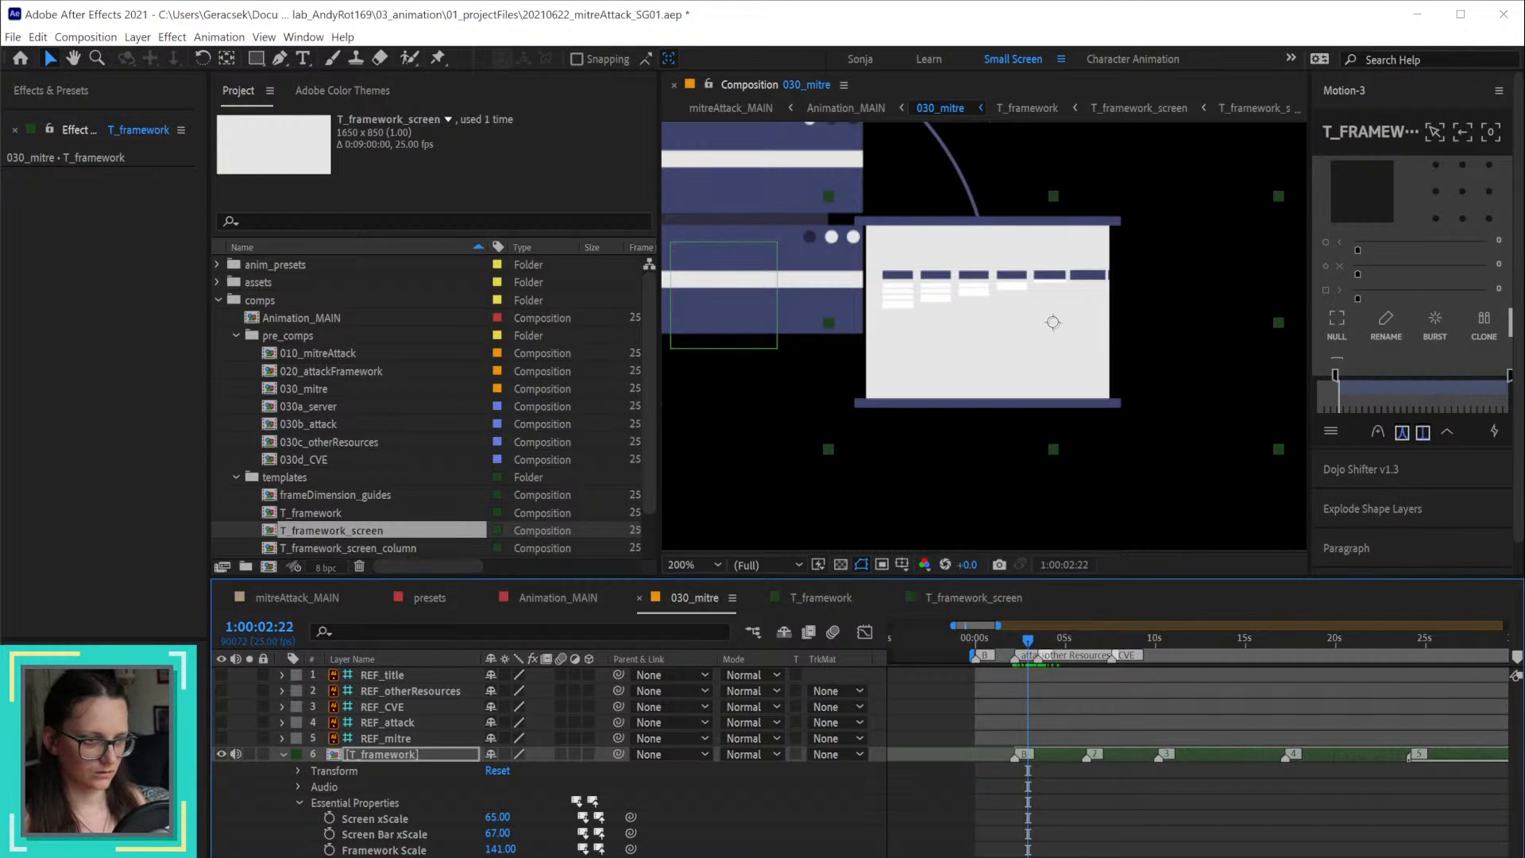
pyautogui.hotkey('ctrl', 'd')
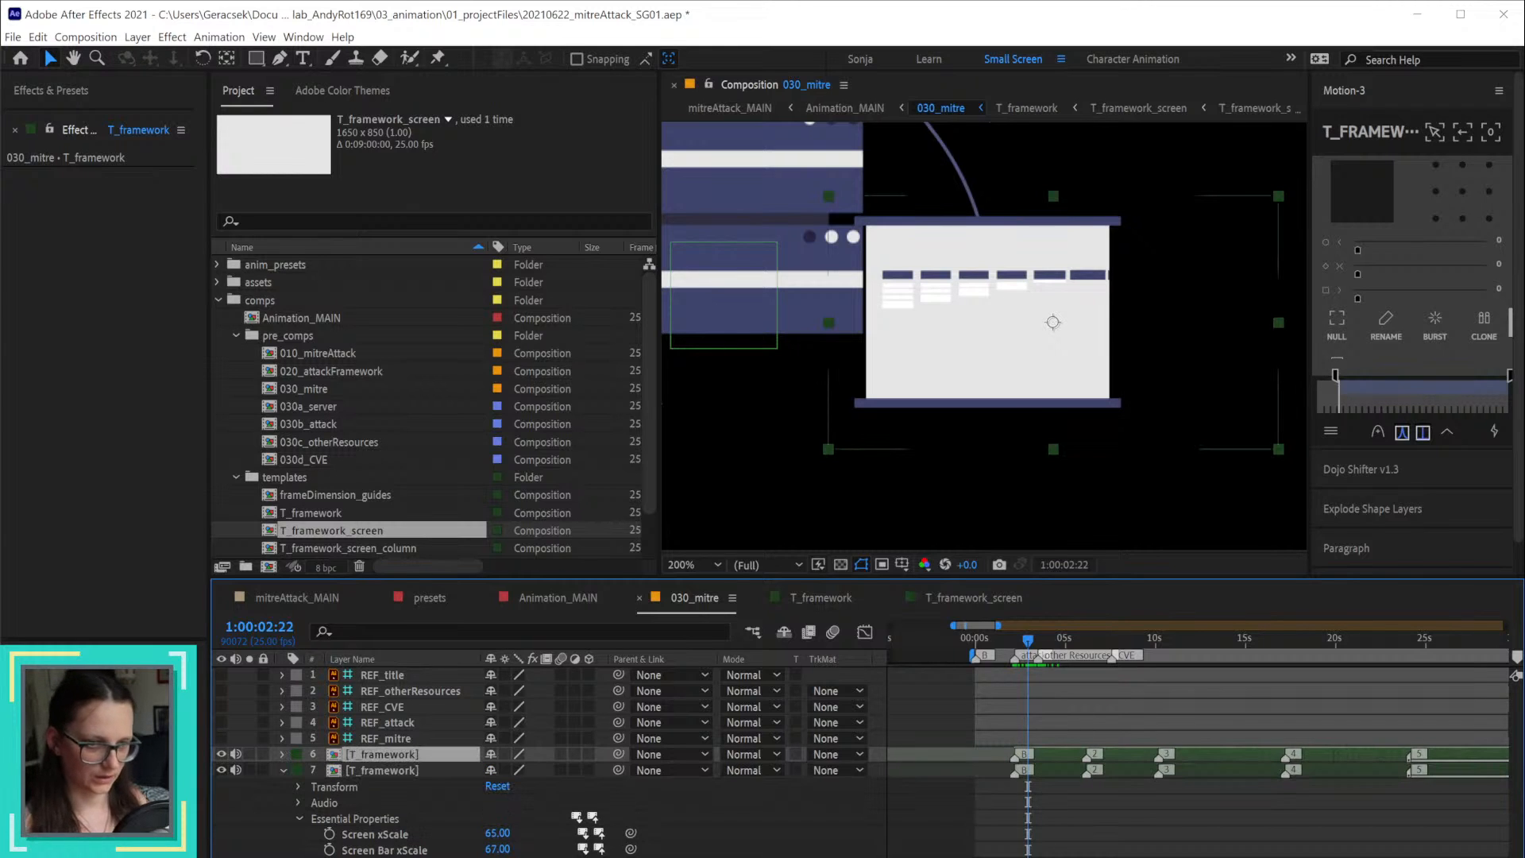
pyautogui.press('Delete')
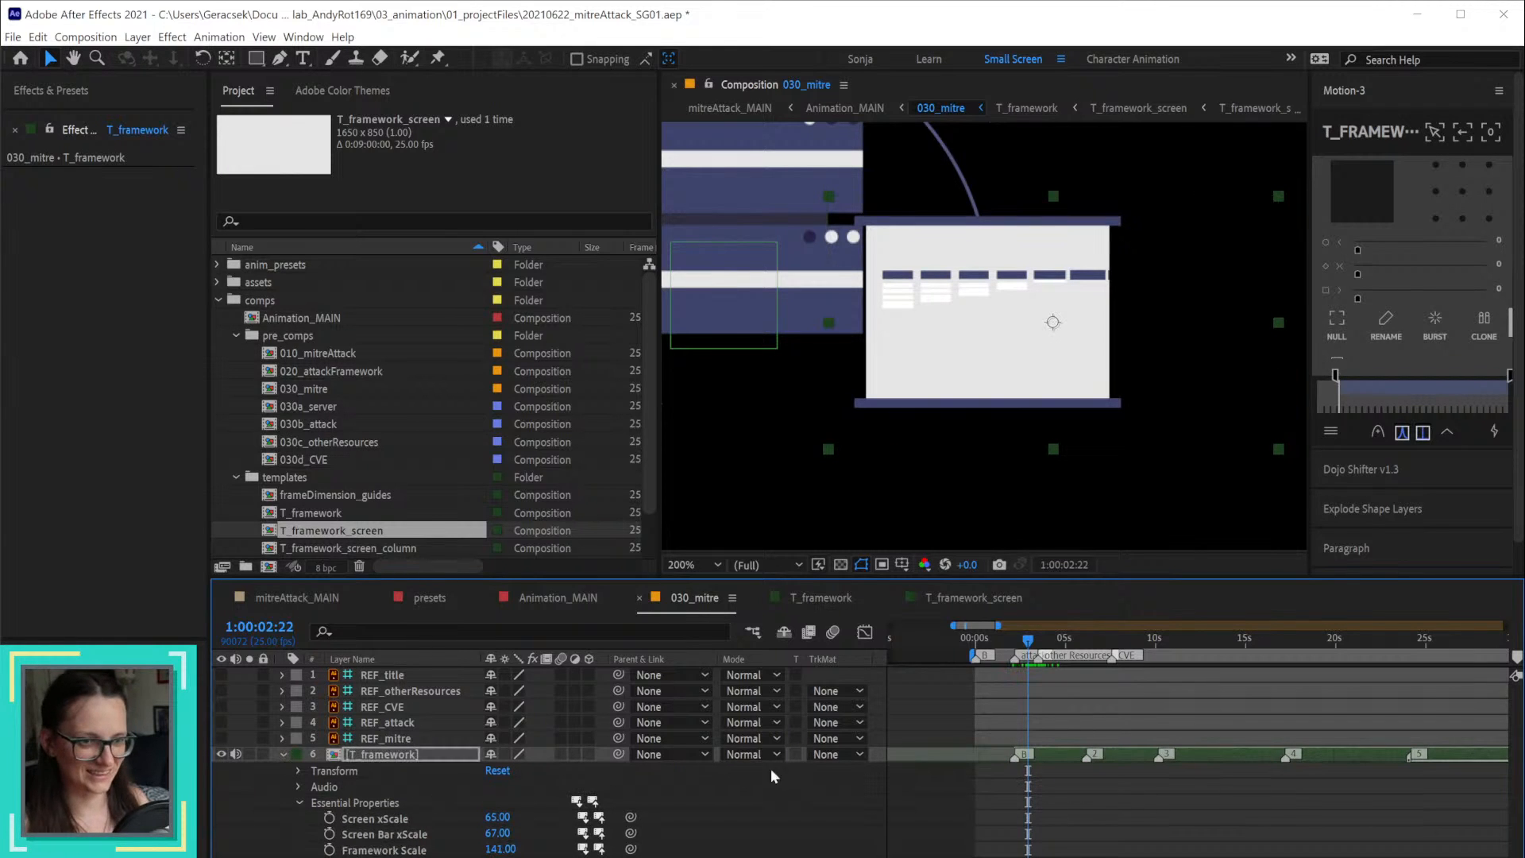
# Step: Open the T_framework composition from 030_mitre, check its nested T_framework_screen, and display the Framework template's Essential Graphics controls
pyautogui.doubleClick(465, 755)
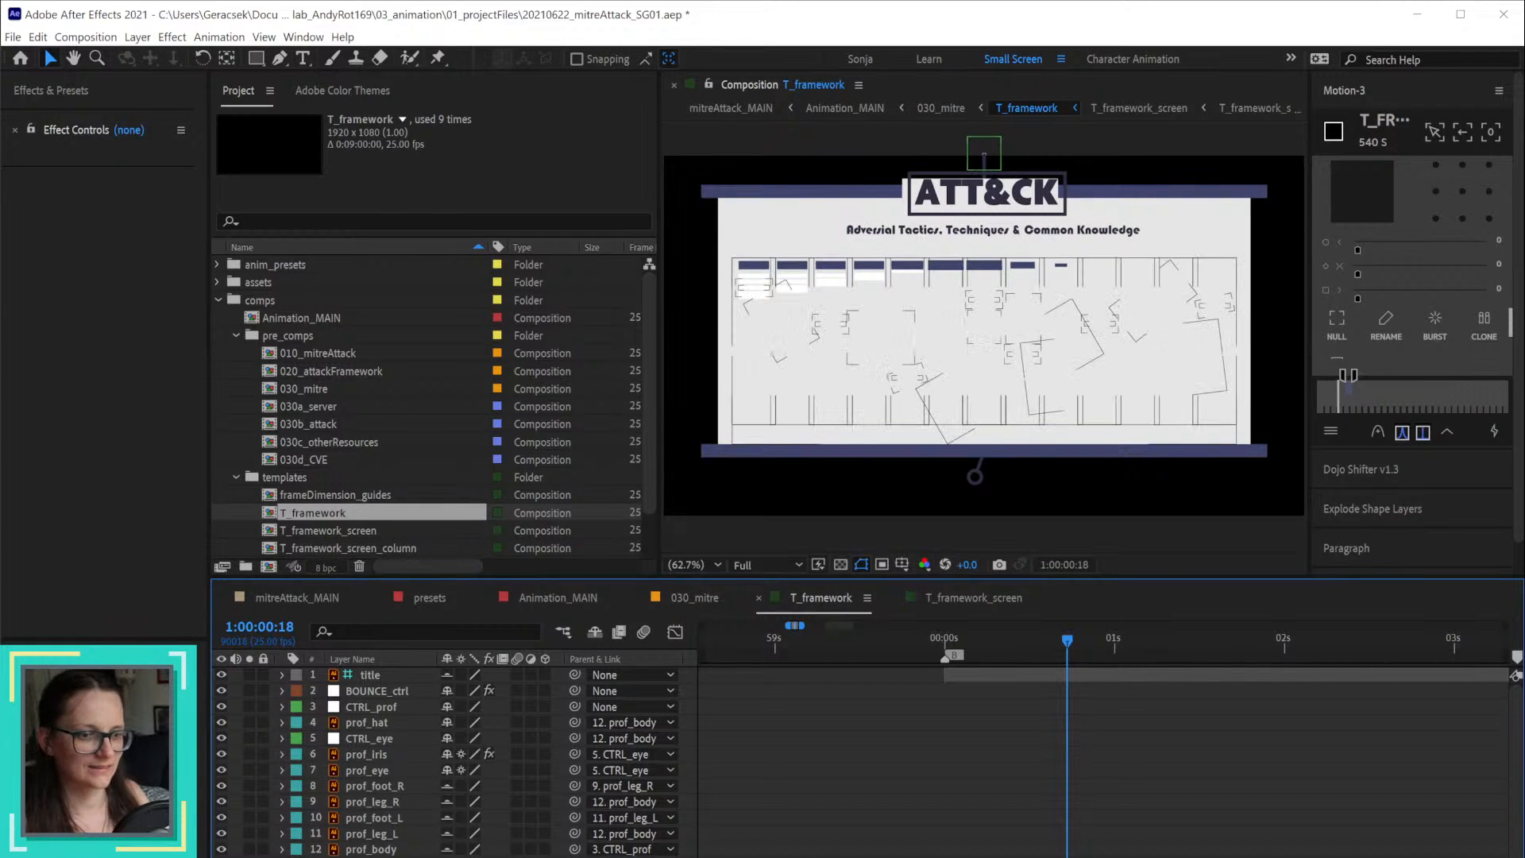
pyautogui.click(985, 351)
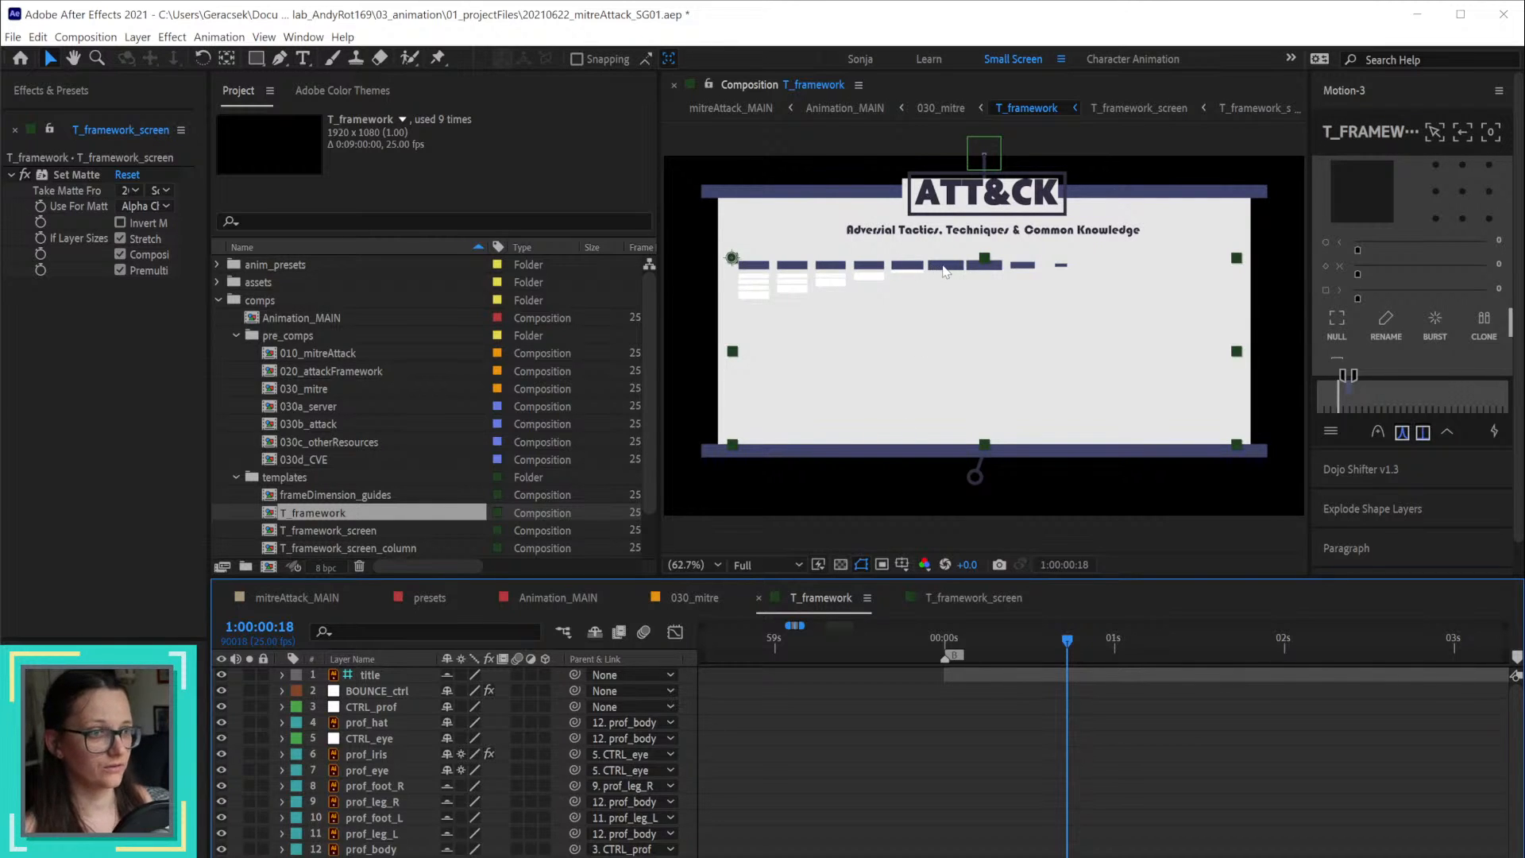
pyautogui.click(955, 302)
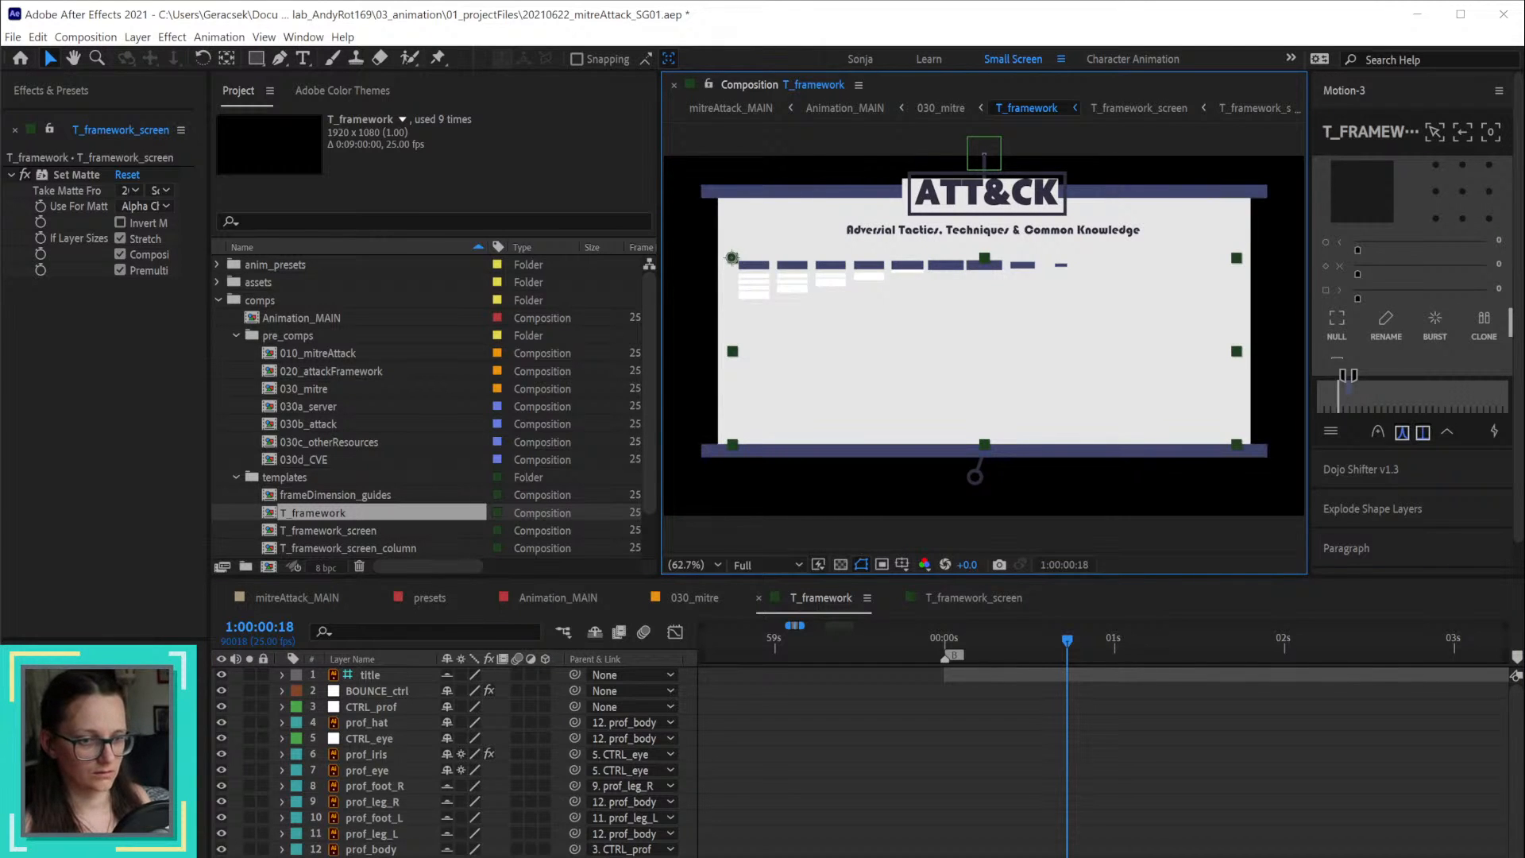
pyautogui.hotkey('shift', 'Escape')
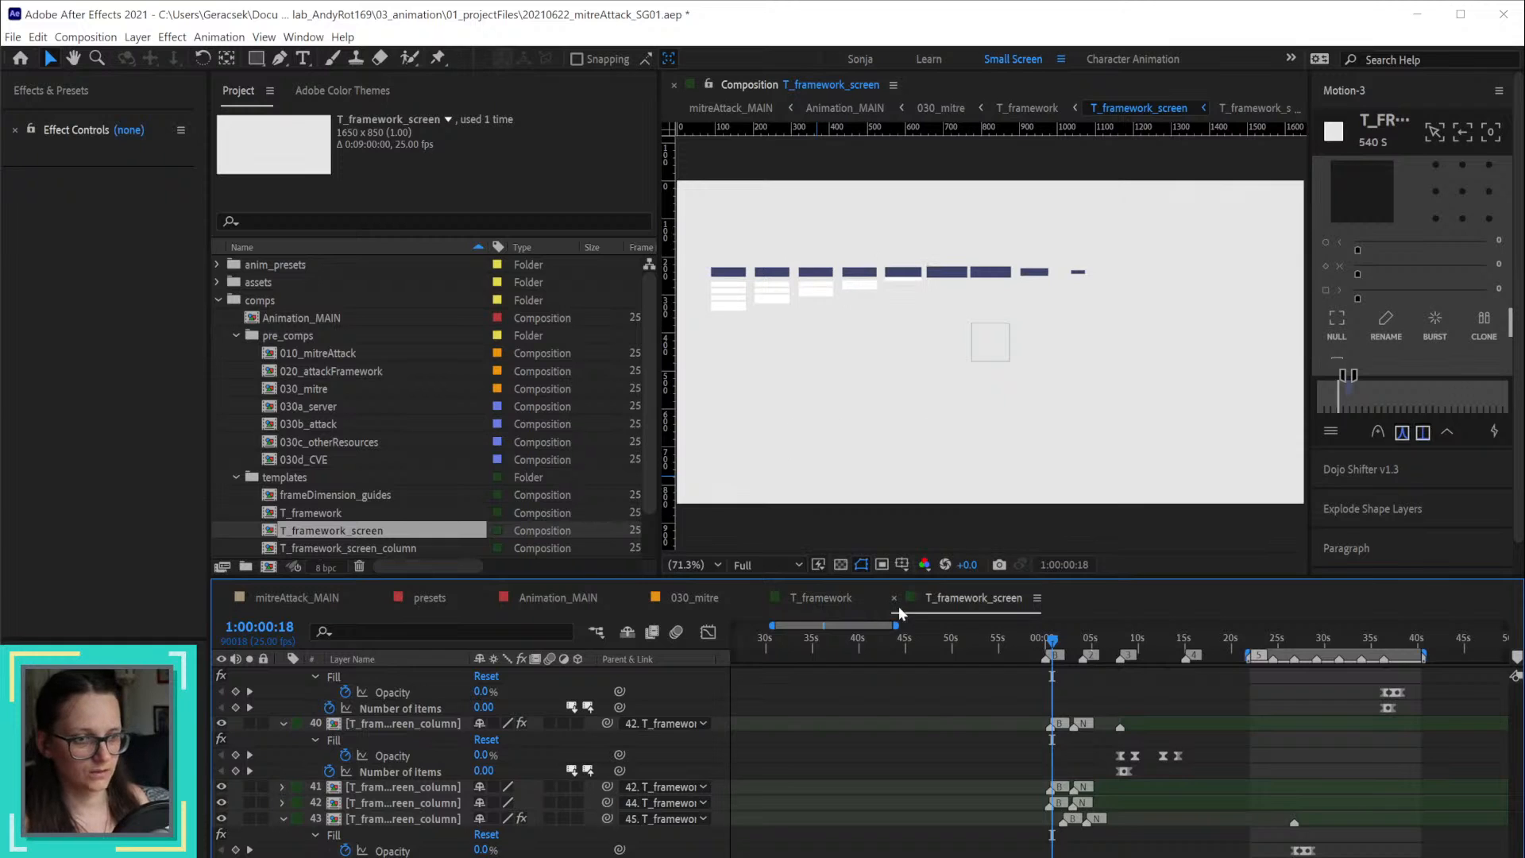
pyautogui.click(838, 607)
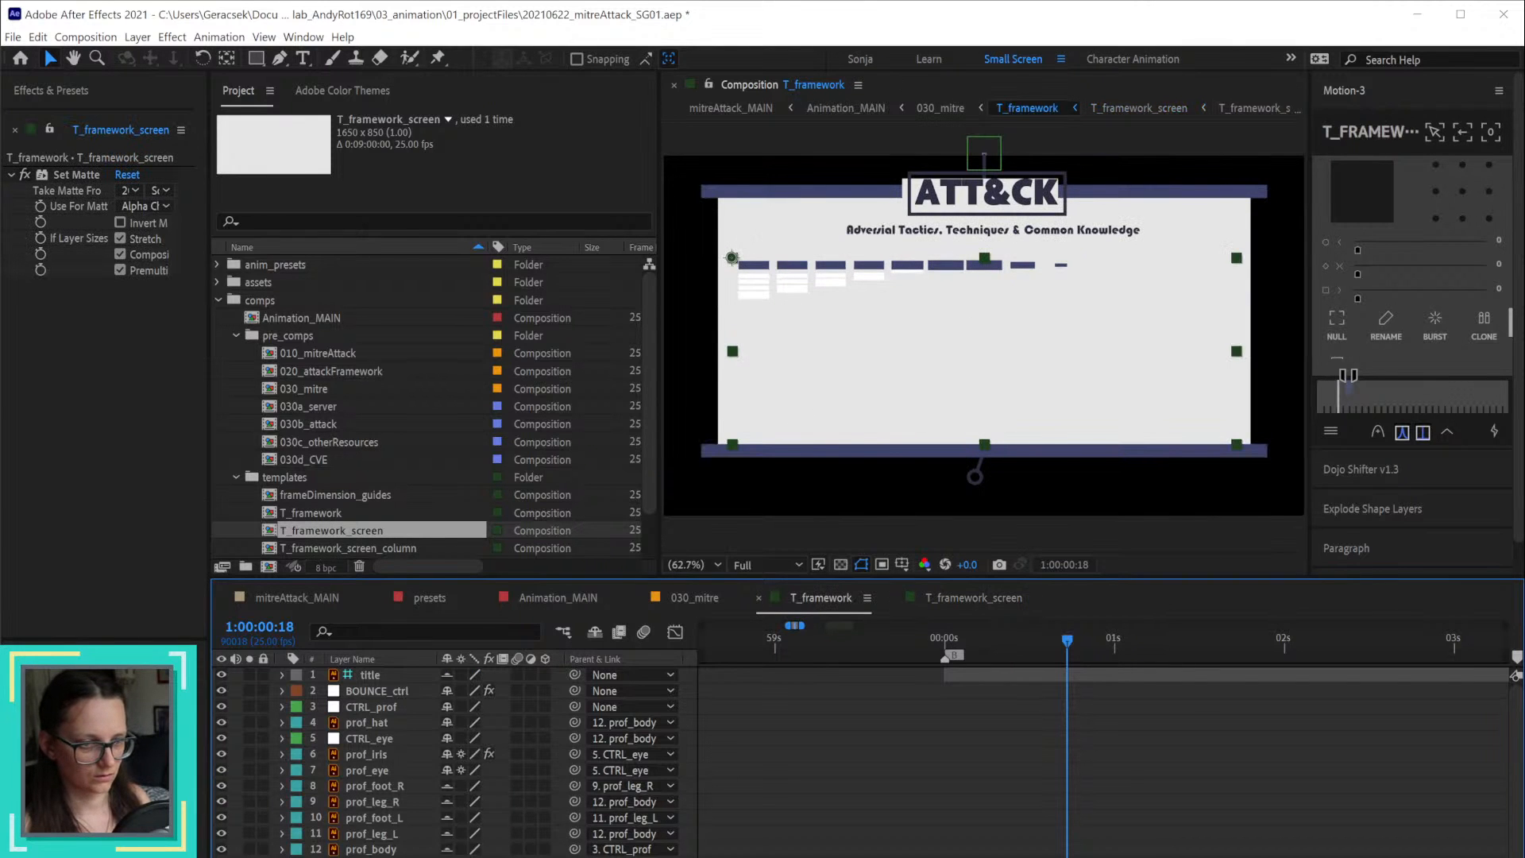
pyautogui.click(963, 803)
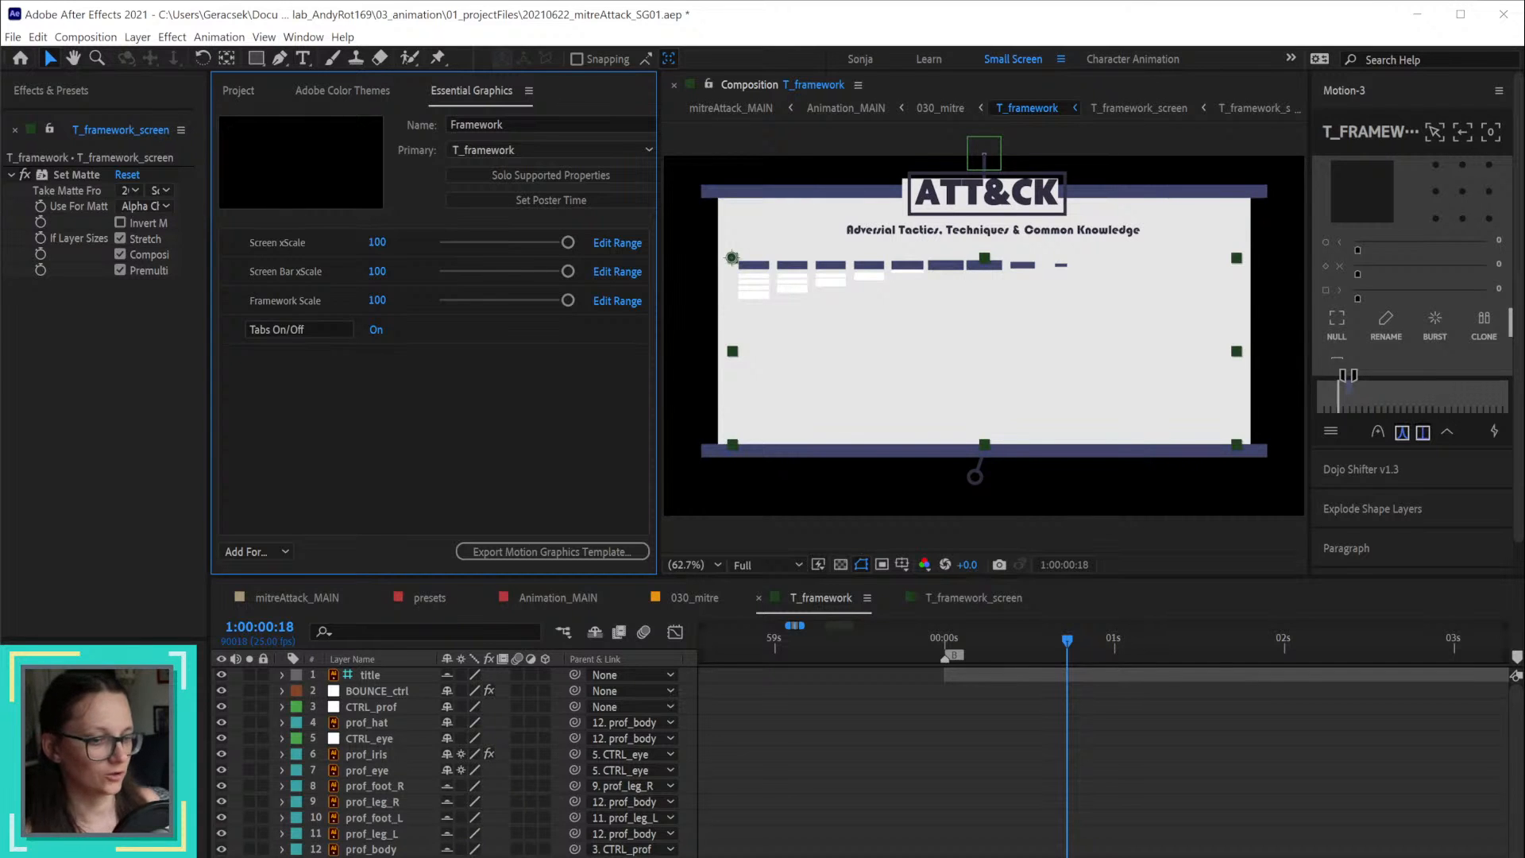
# Step: Open the T_framework_screen composition and examine its column layers, including their parenting
pyautogui.click(972, 598)
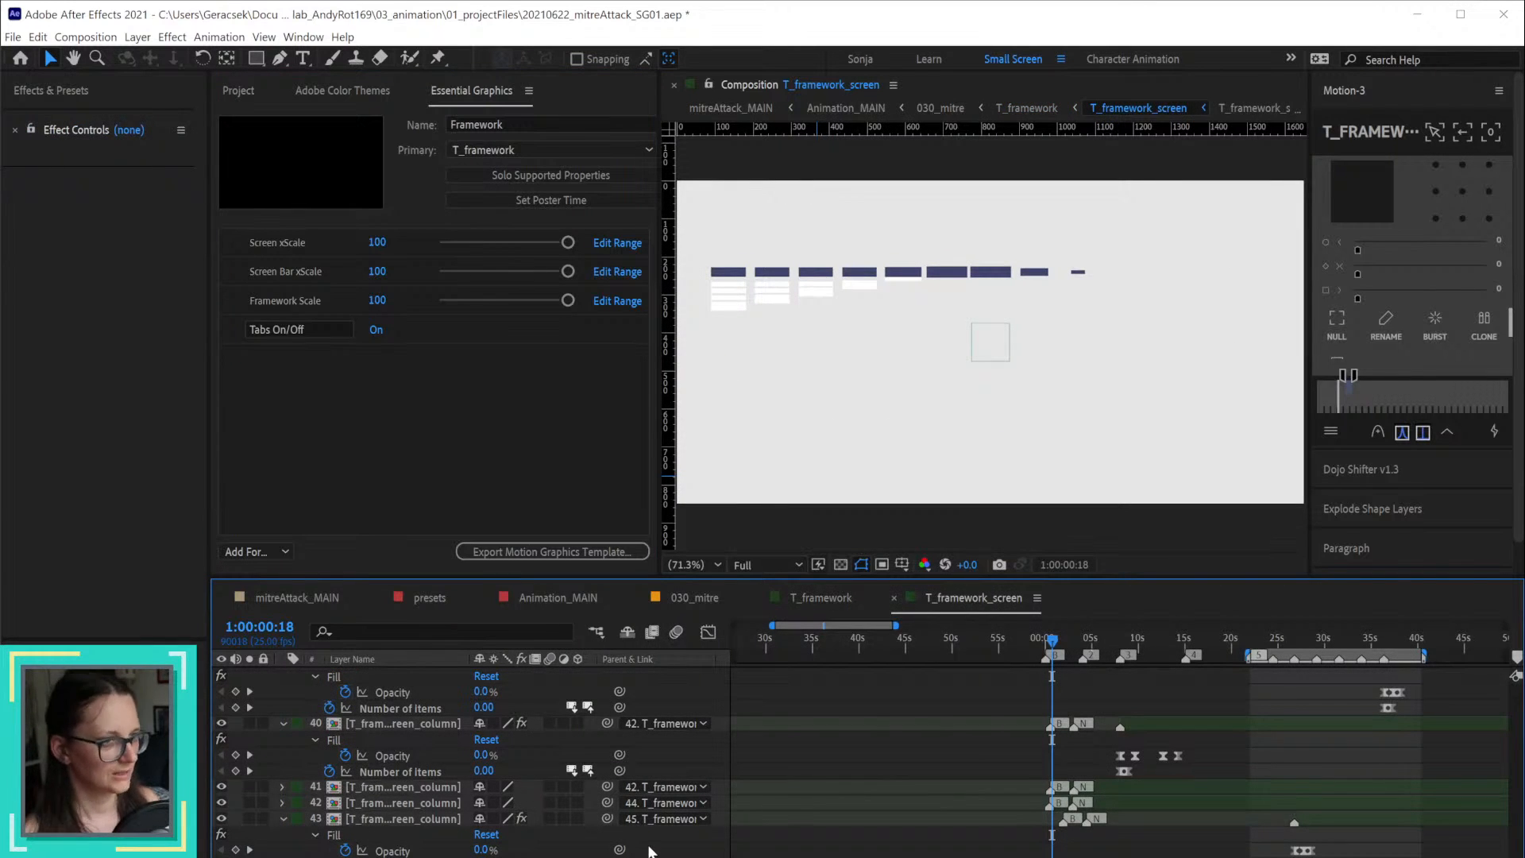
pyautogui.click(934, 289)
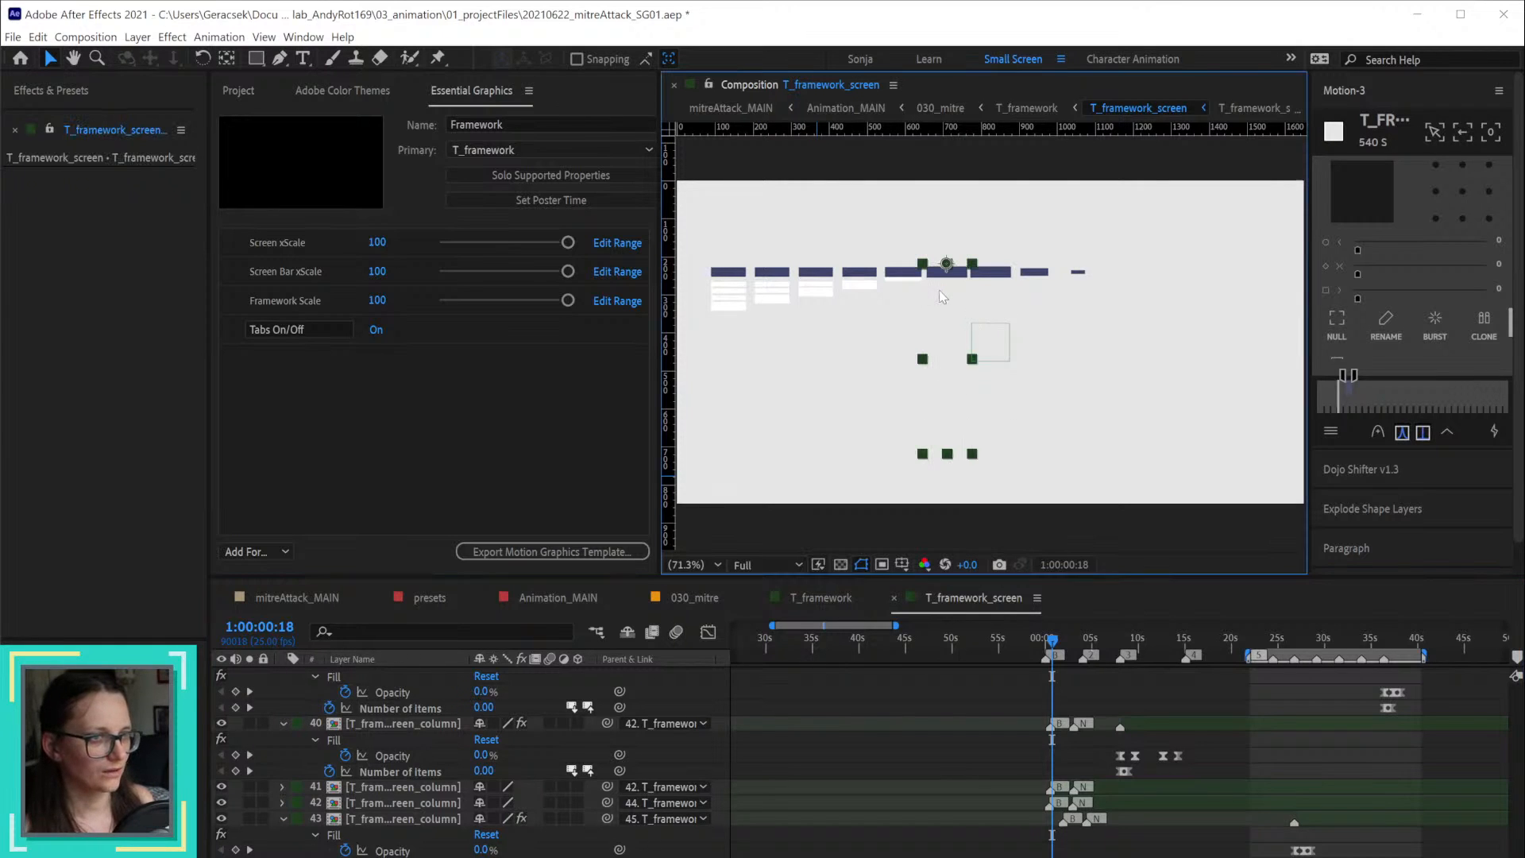
pyautogui.click(664, 801)
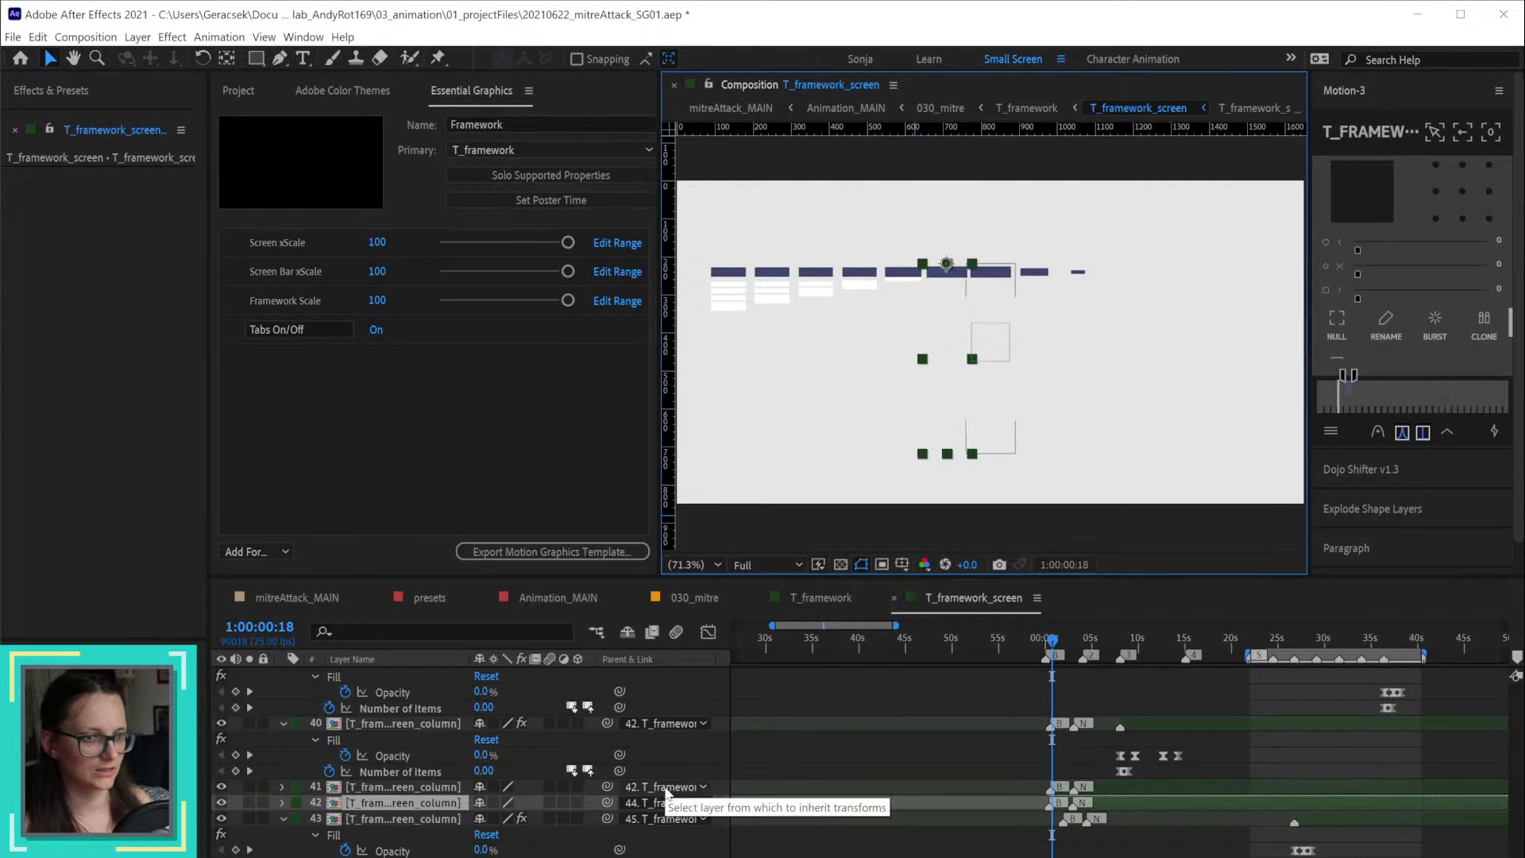
pyautogui.scroll(5, 615, 793)
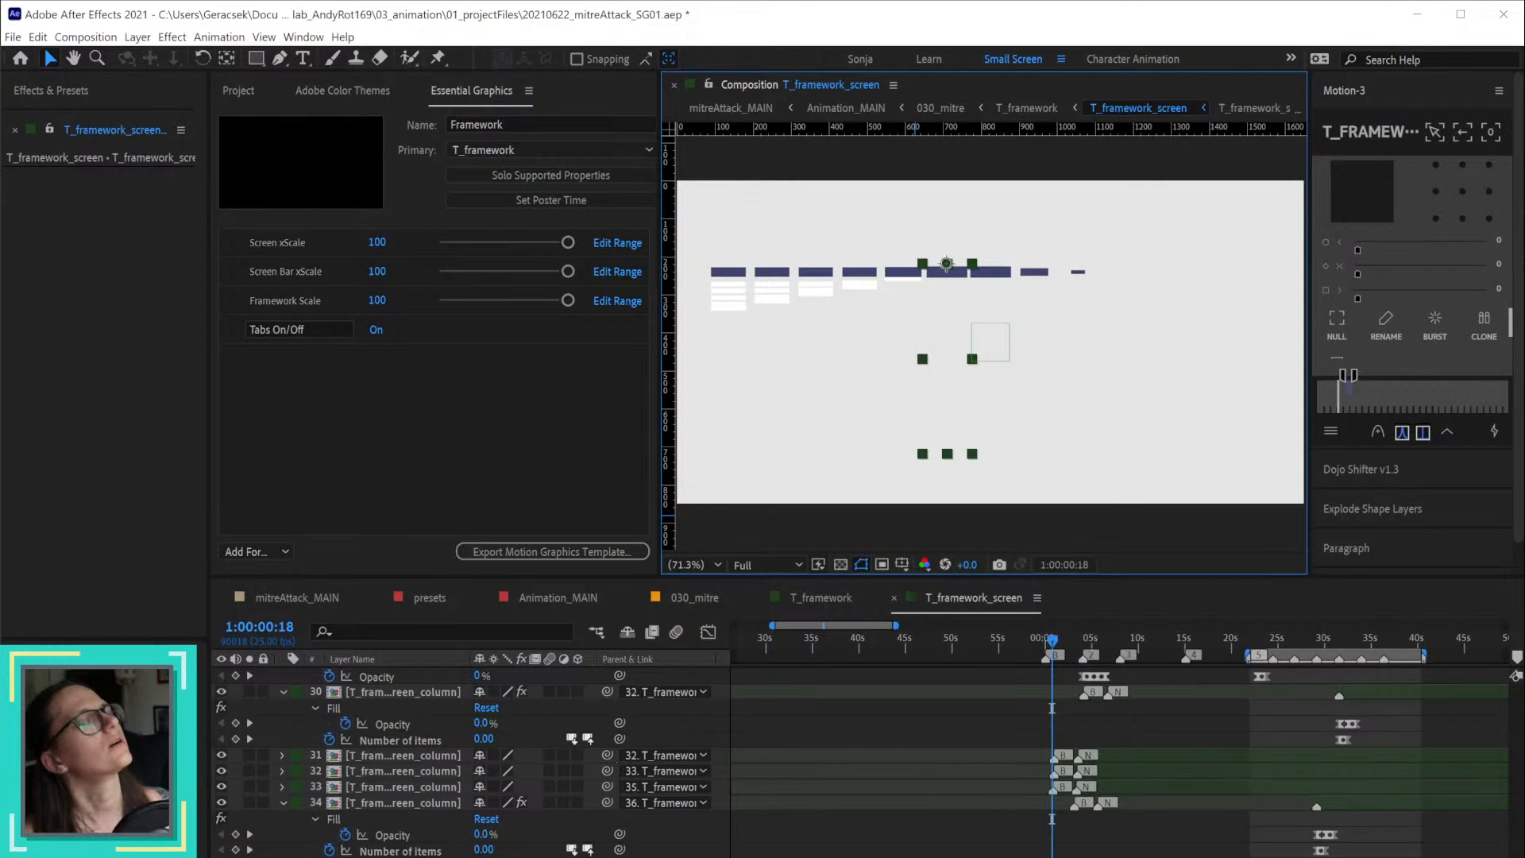
pyautogui.scroll(15, 715, 854)
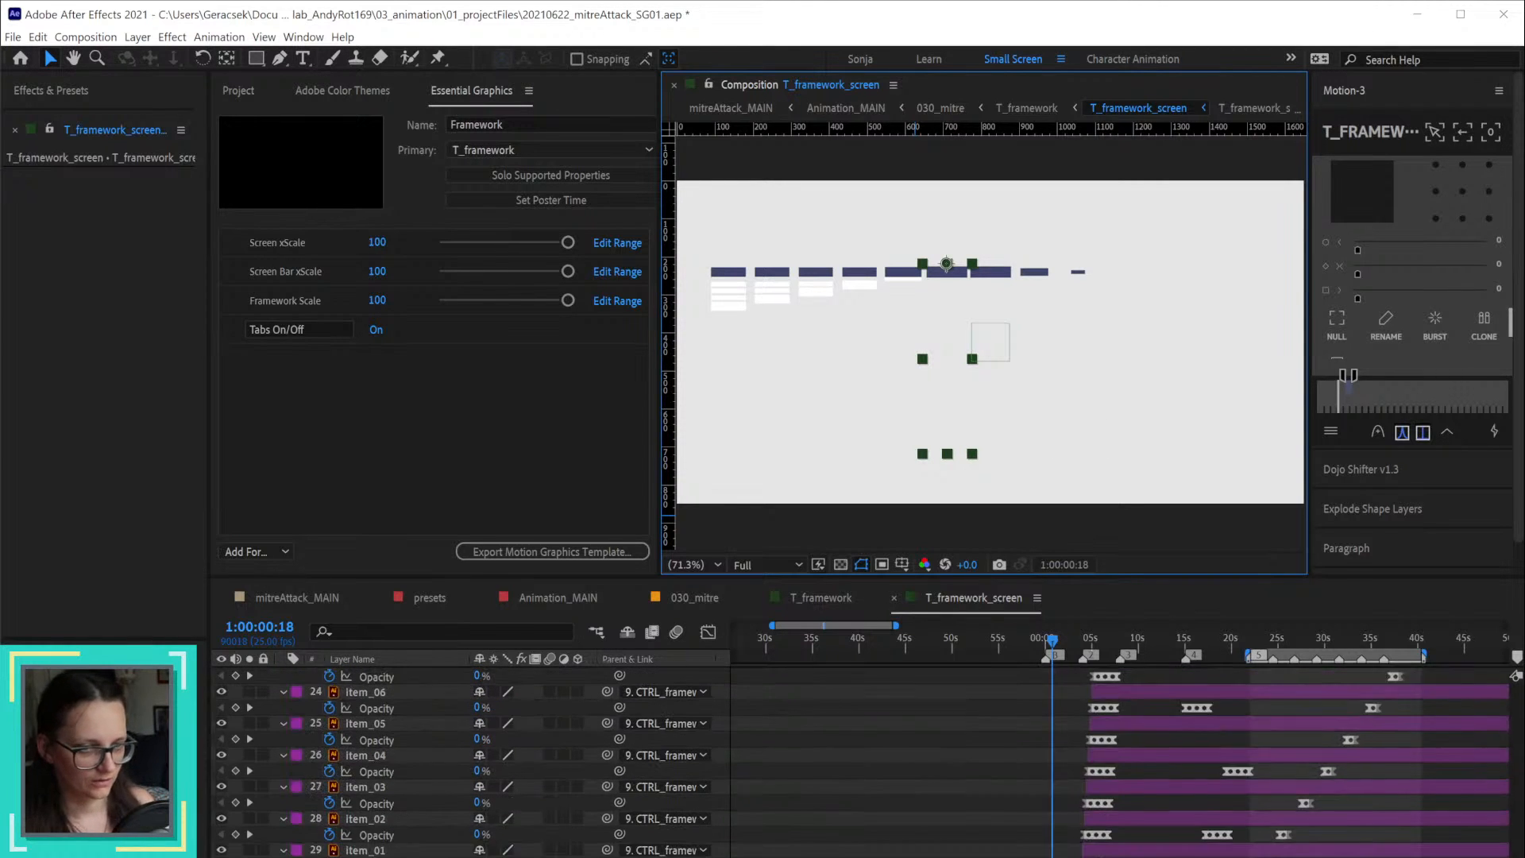
pyautogui.scroll(2, 868, 763)
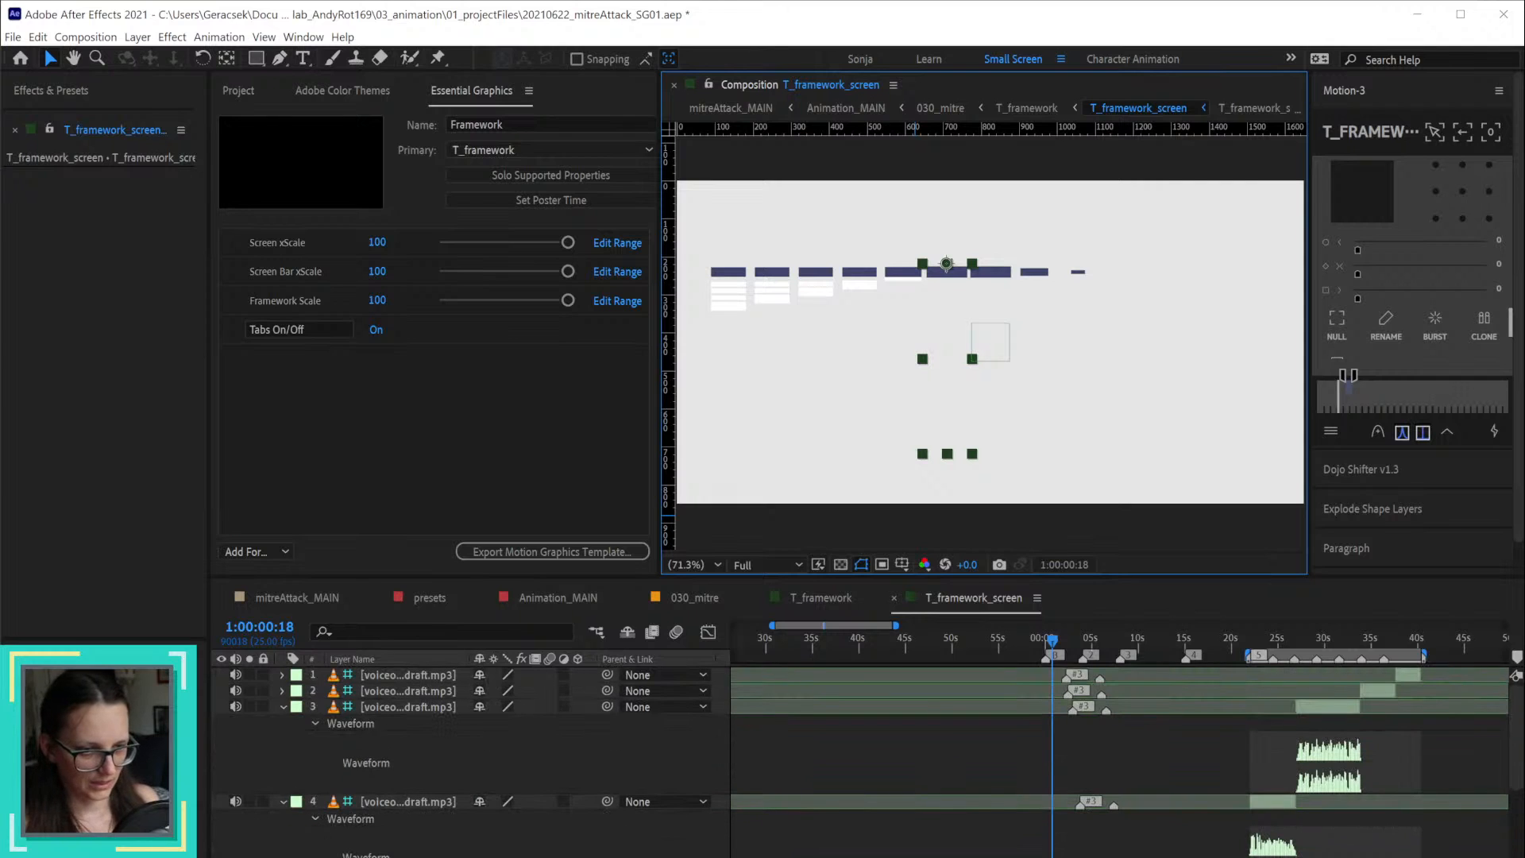
# Step: Add a Checkbox Control effect to the CTRL_framework layer and name it "Columns On/Off"
pyautogui.click(991, 342)
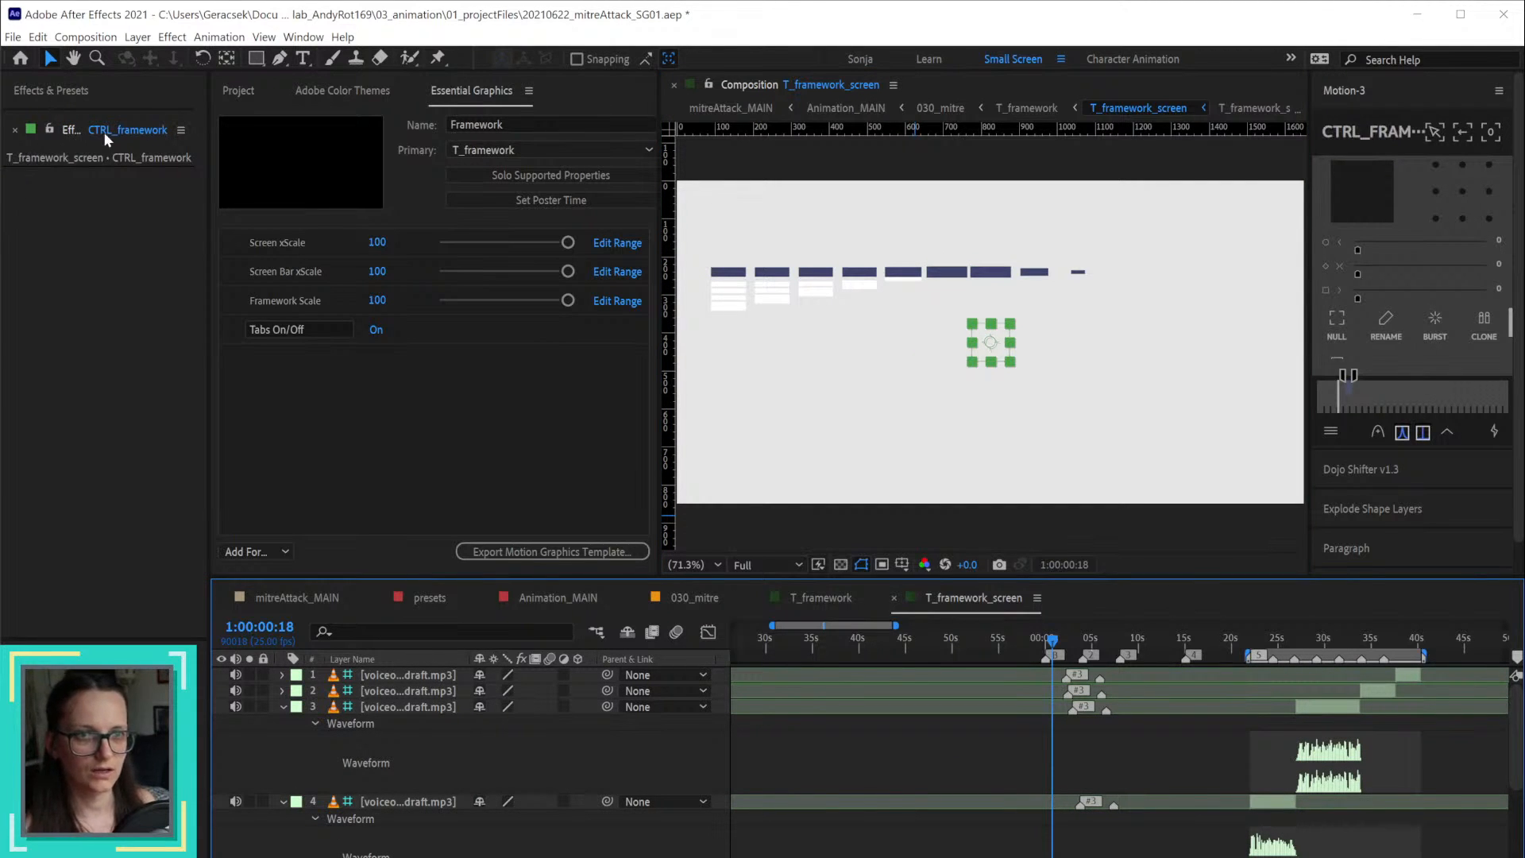
pyautogui.click(45, 92)
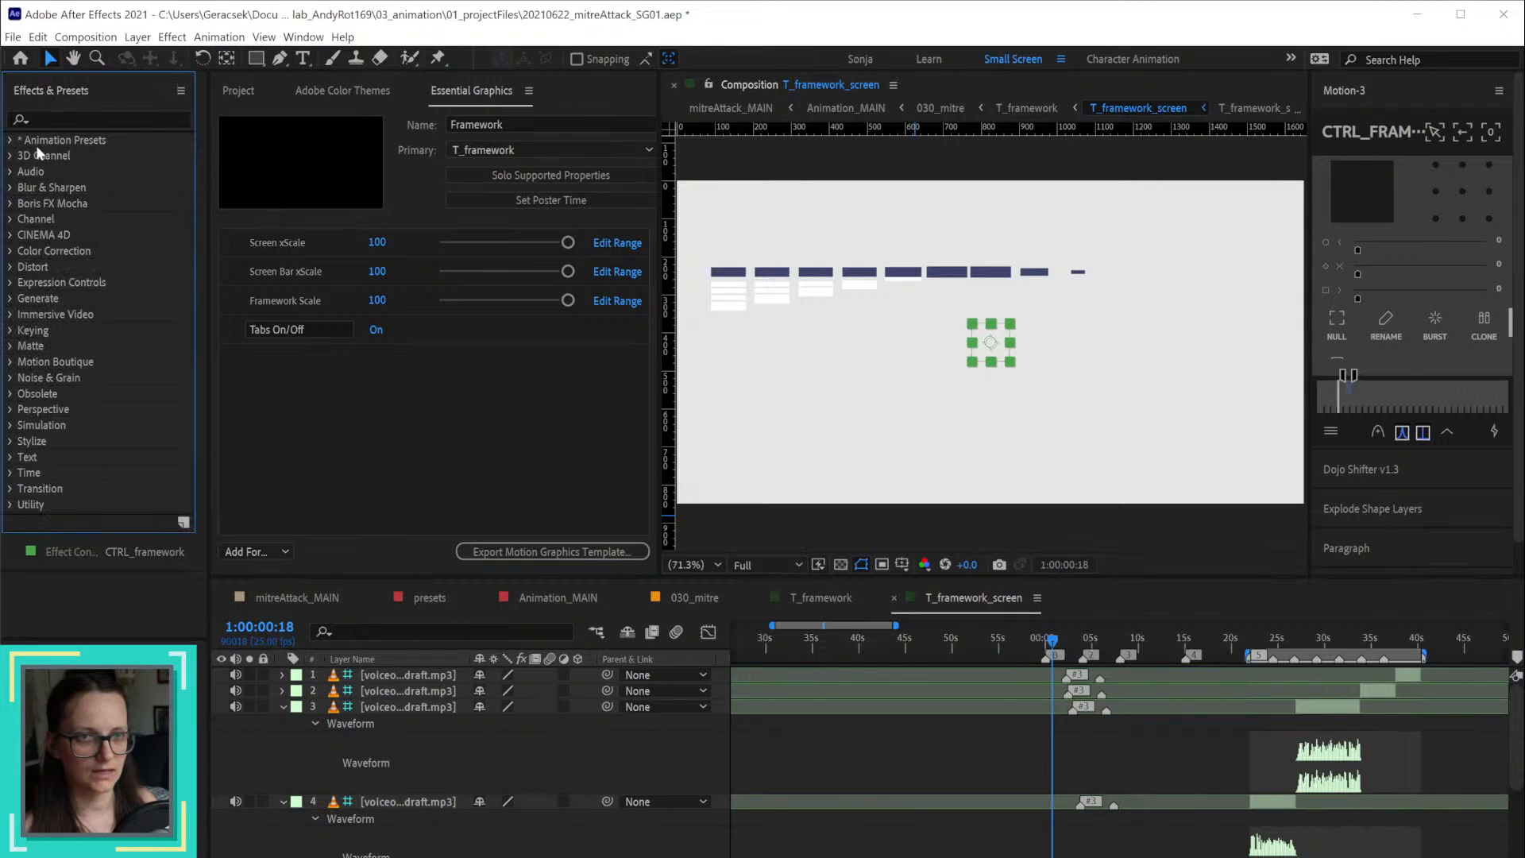
pyautogui.click(89, 120)
pyautogui.write('control')
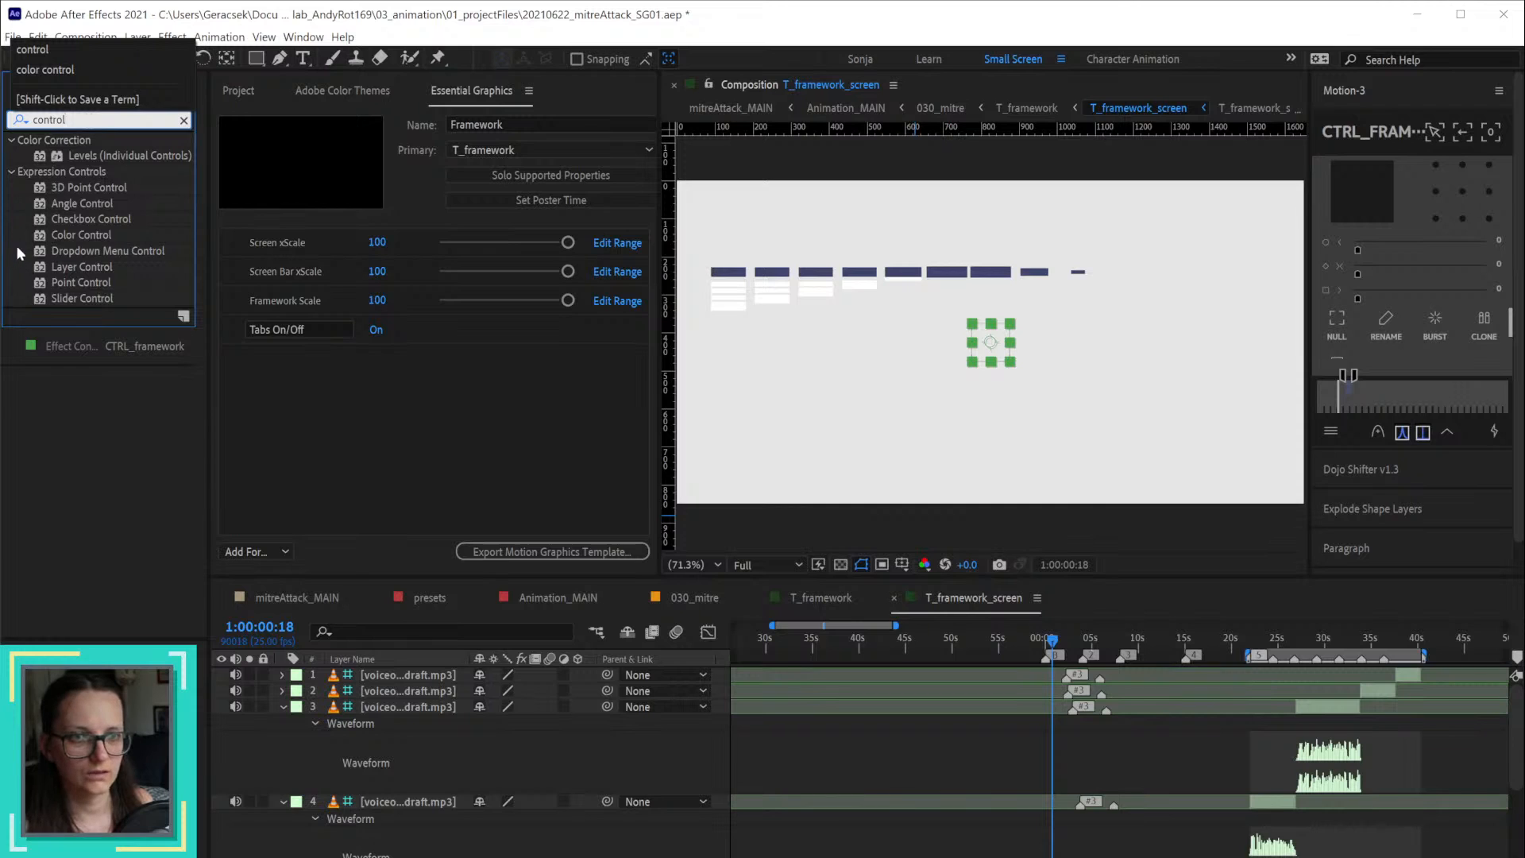
pyautogui.doubleClick(39, 219)
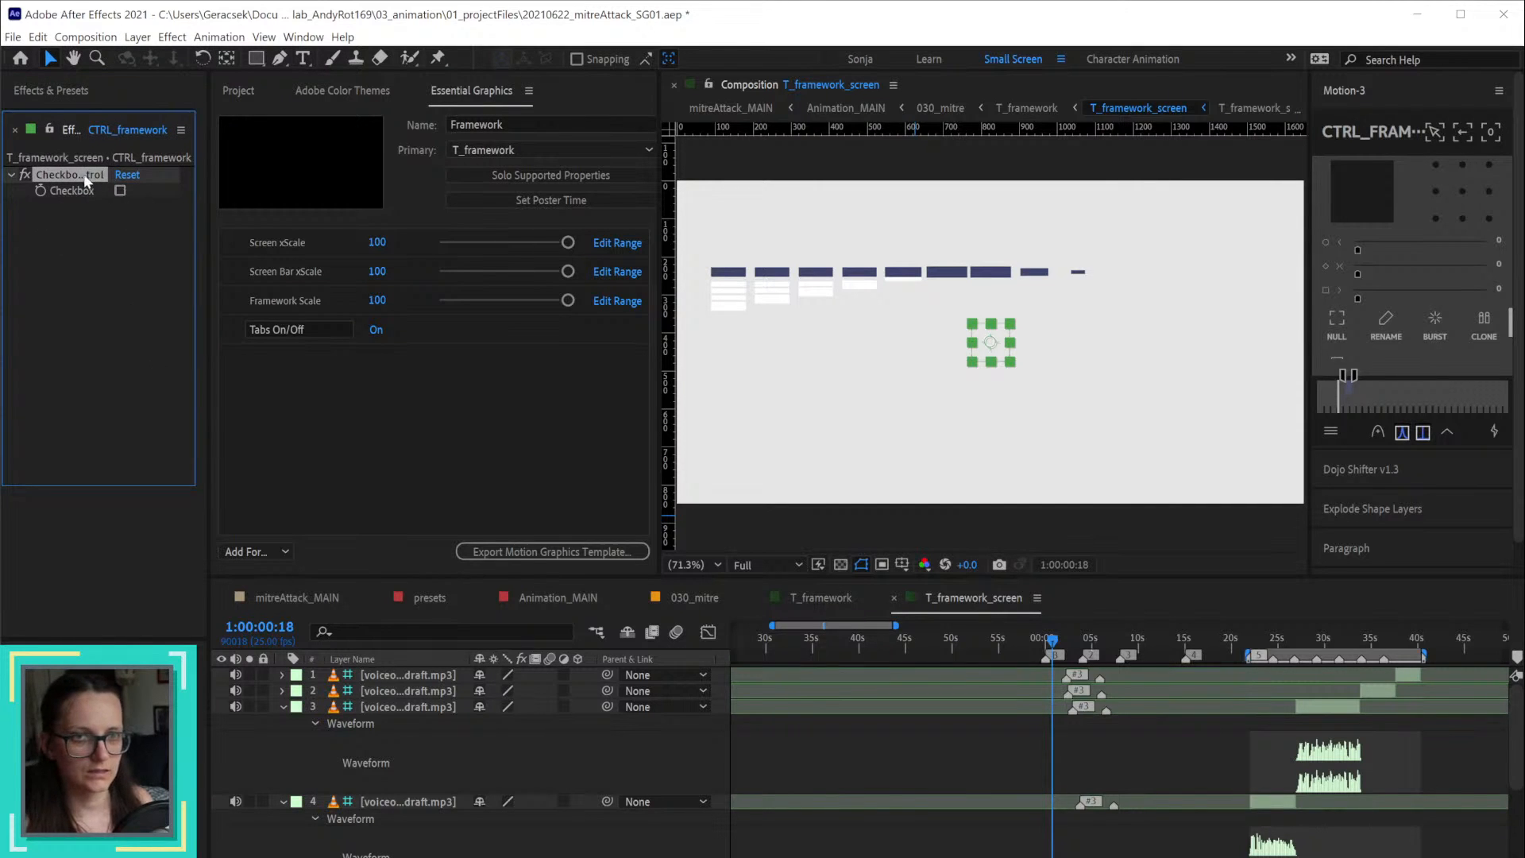
pyautogui.press('Return')
pyautogui.write('Column')
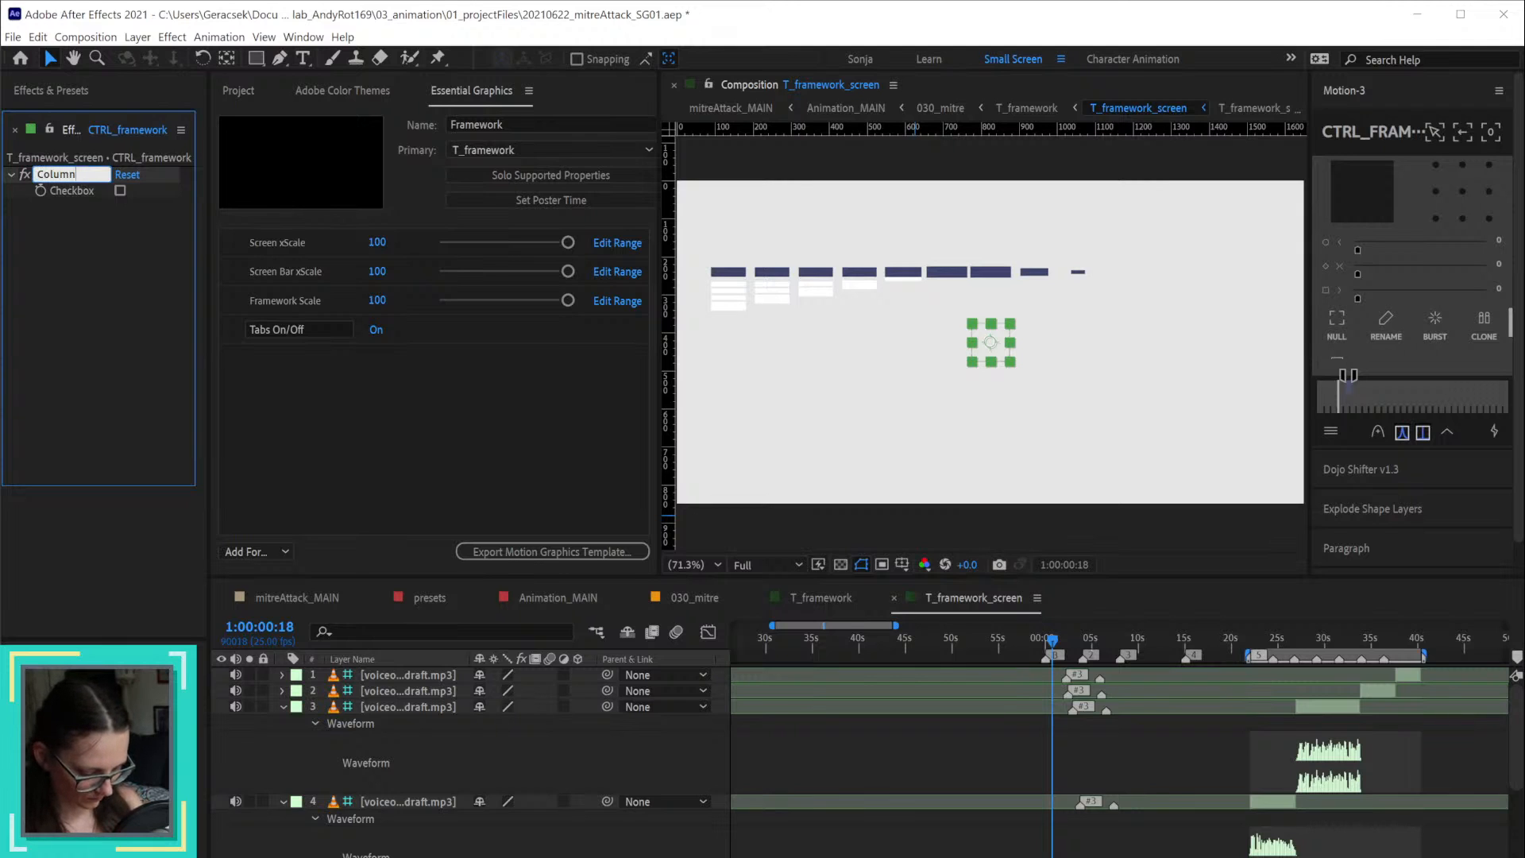
pyautogui.write('s On/Off')
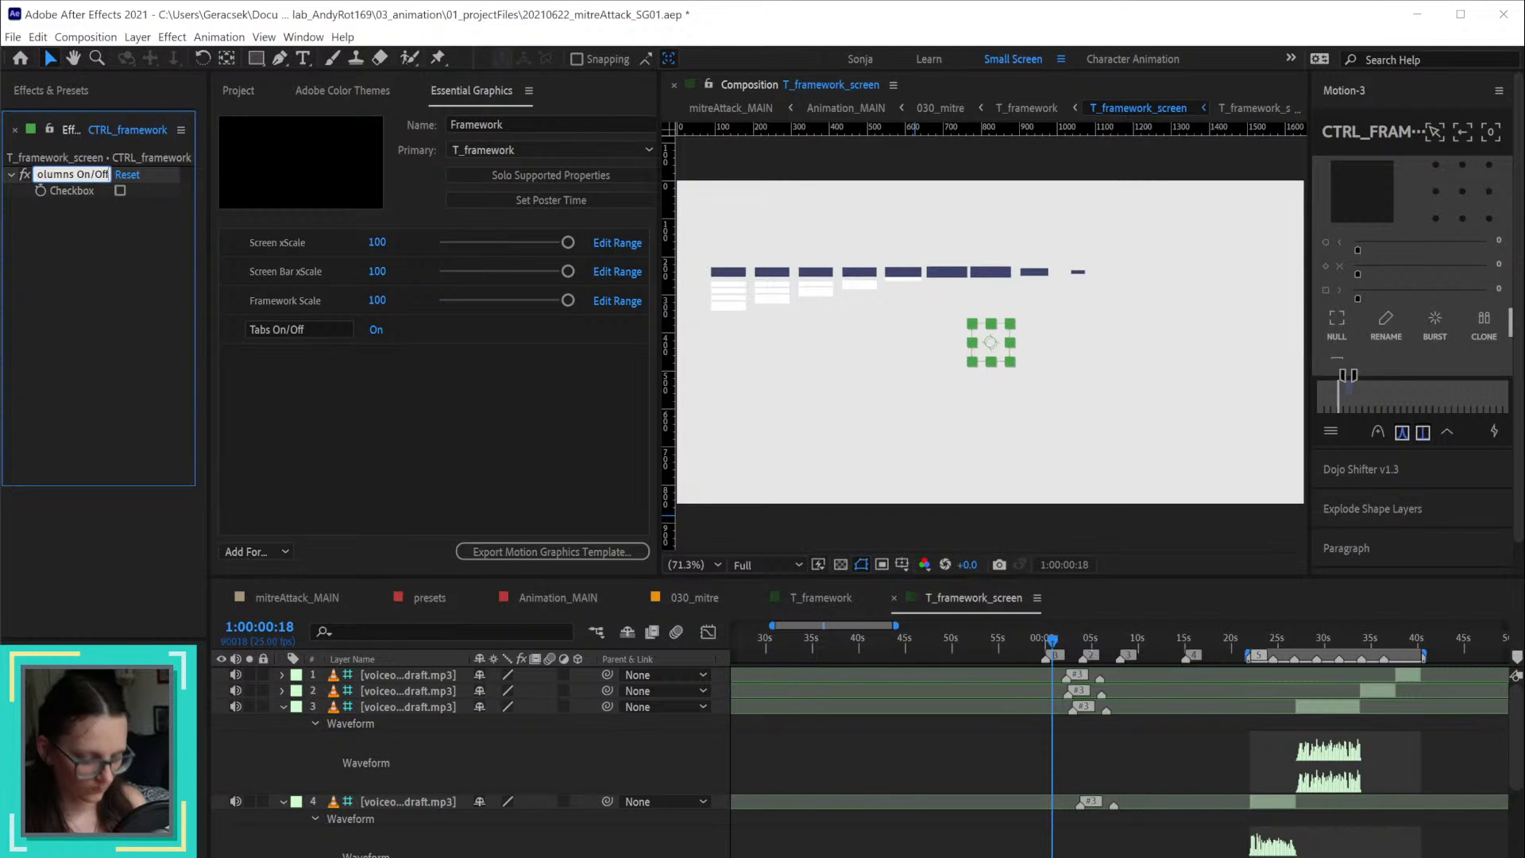
pyautogui.press('Return')
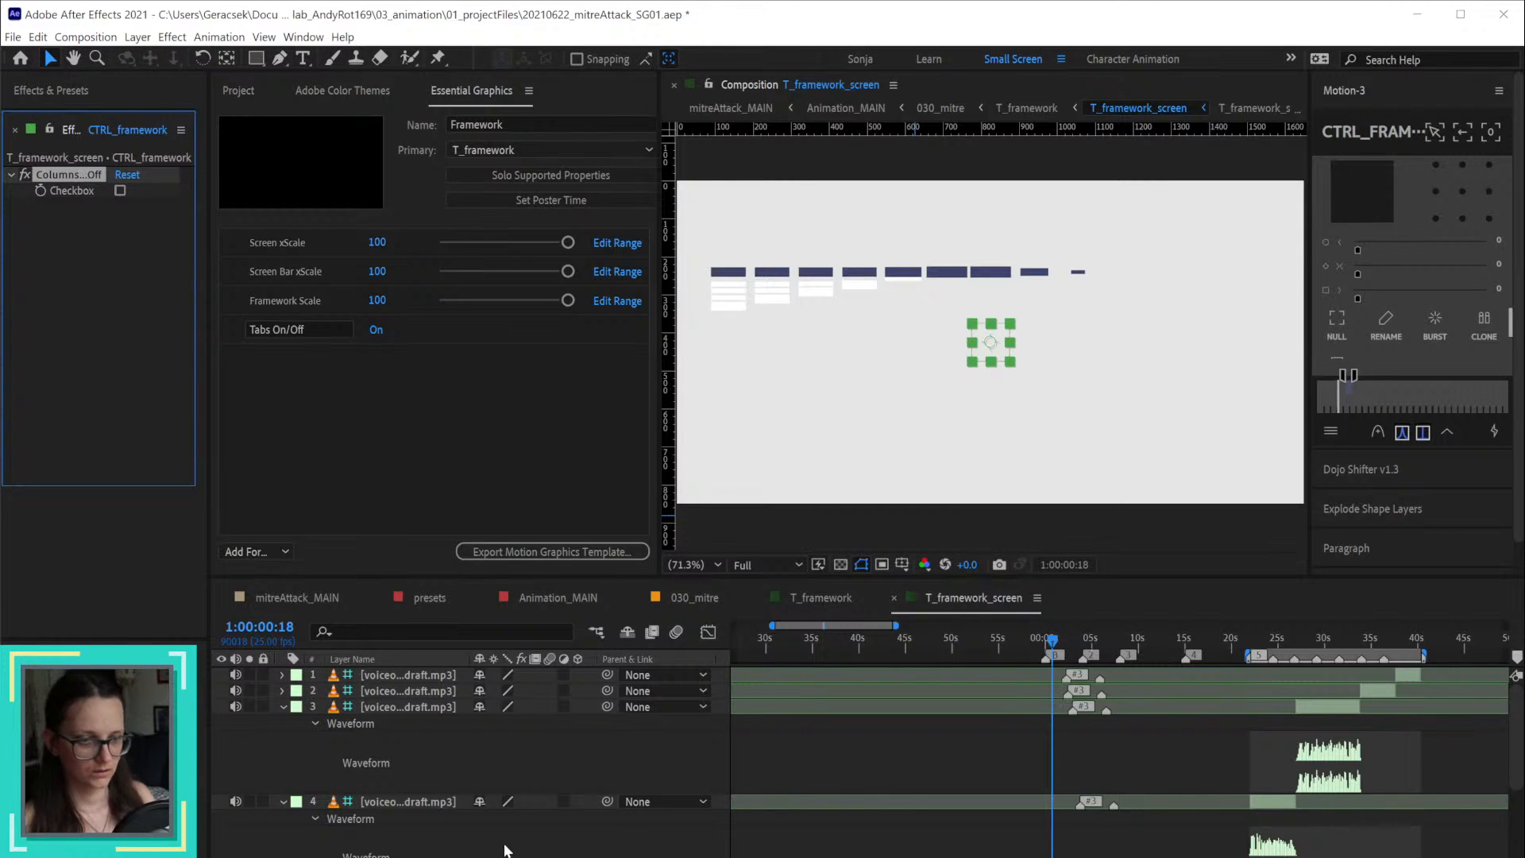
# Step: Select the label group of the T_framework_screen column layers, leaving the five leftmost columns out of the selection
pyautogui.scroll(-15, 479, 850)
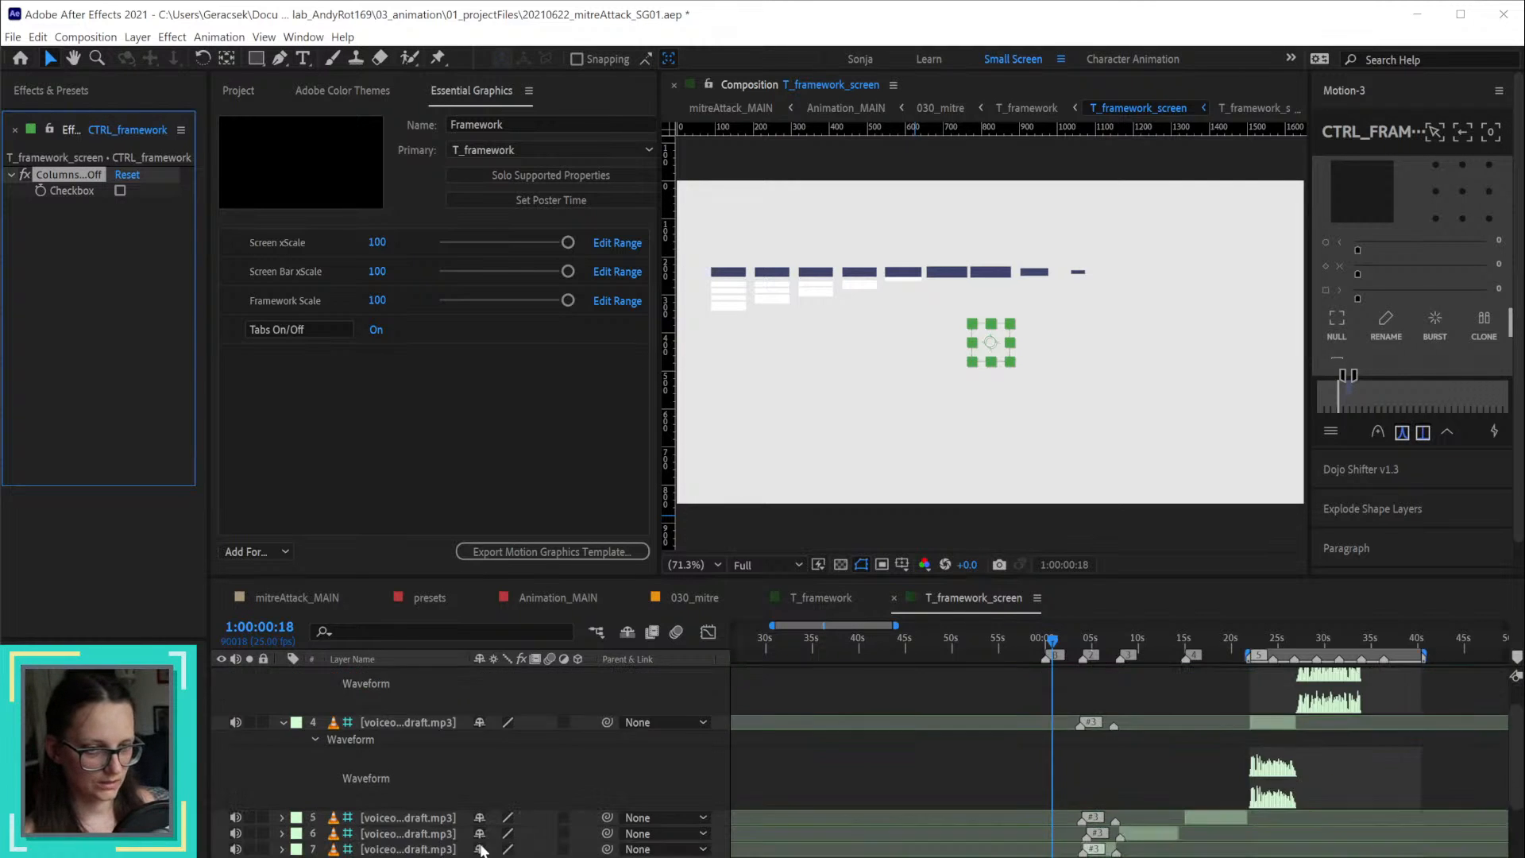
pyautogui.scroll(-10, 479, 850)
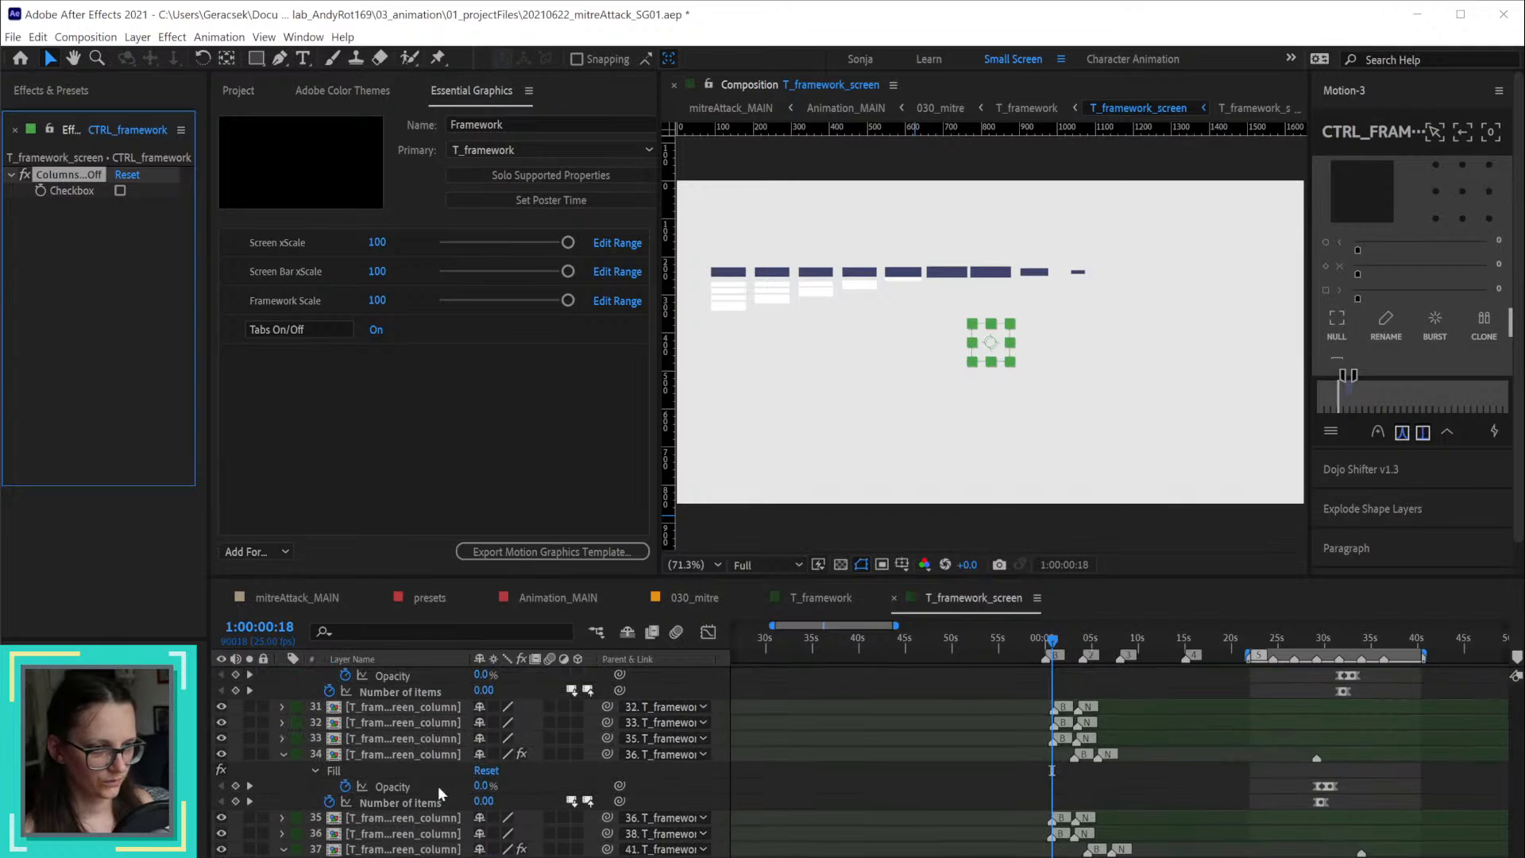
pyautogui.click(298, 706)
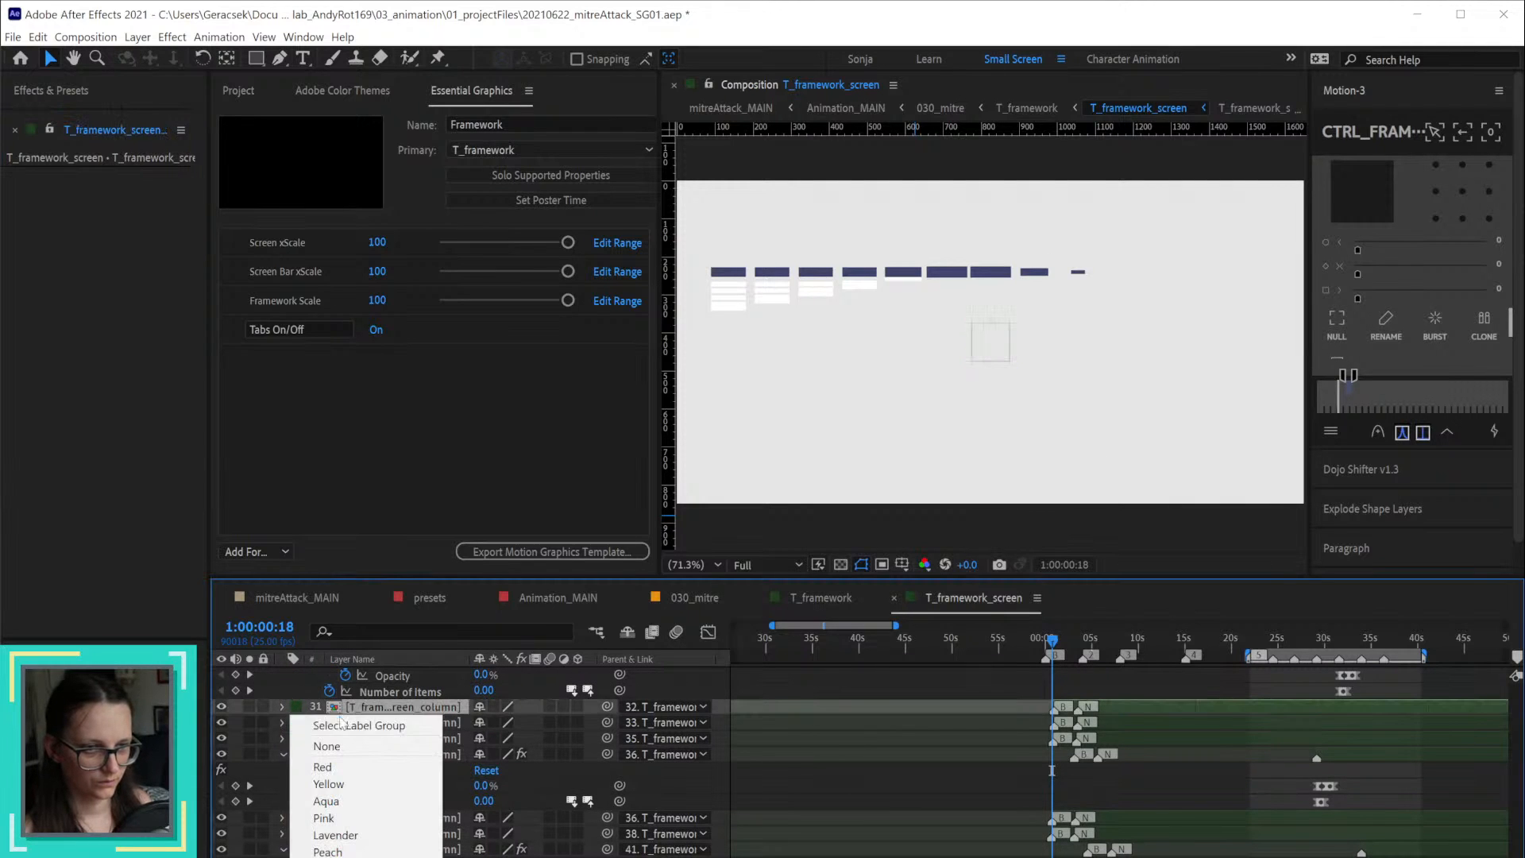
pyautogui.click(359, 726)
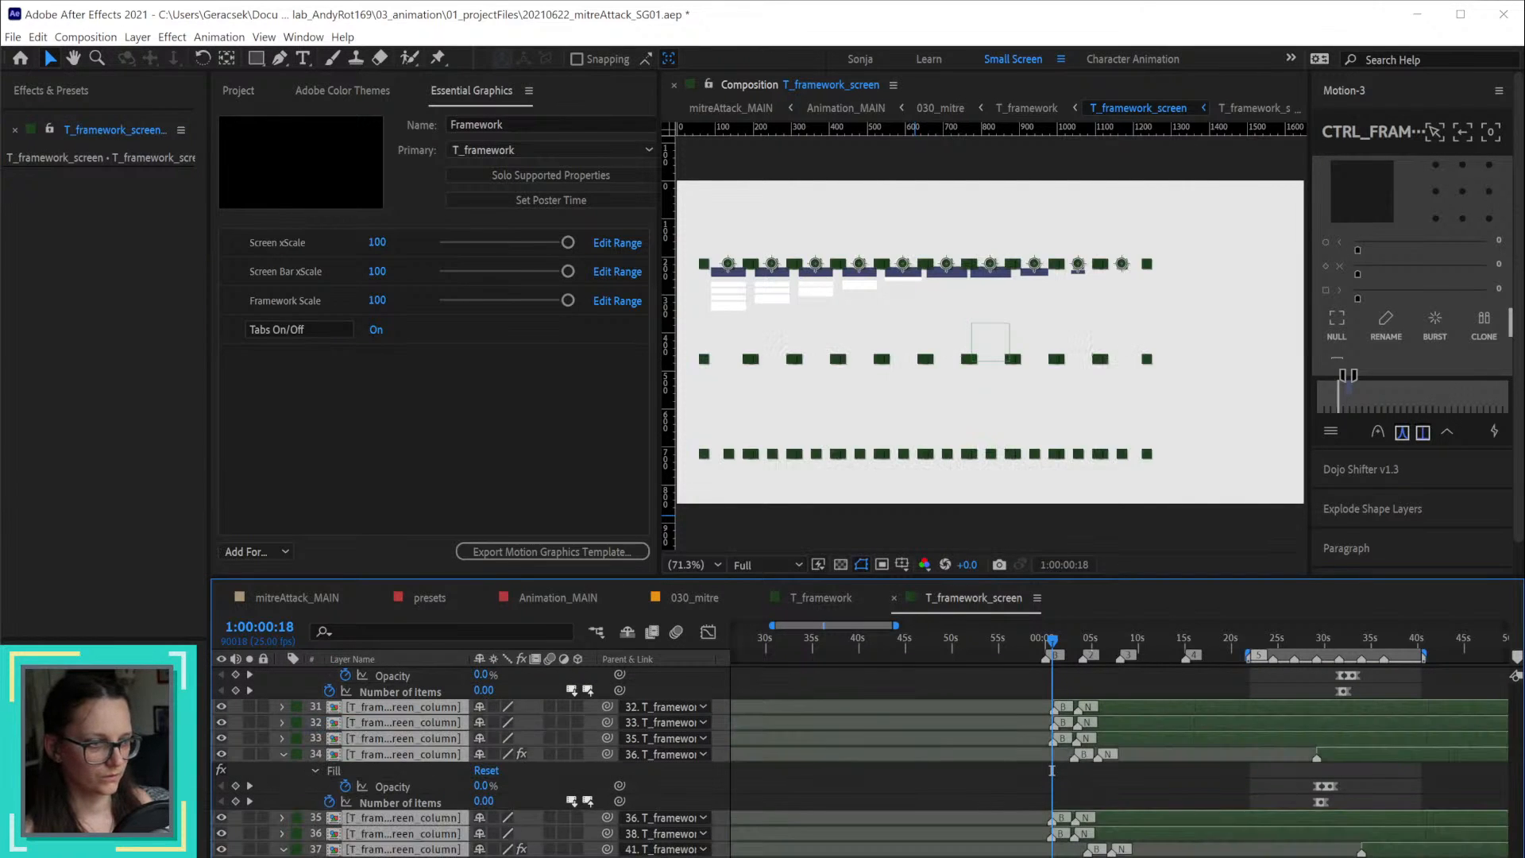
pyautogui.scroll(-3, 469, 770)
pyautogui.scroll(-3, 858, 762)
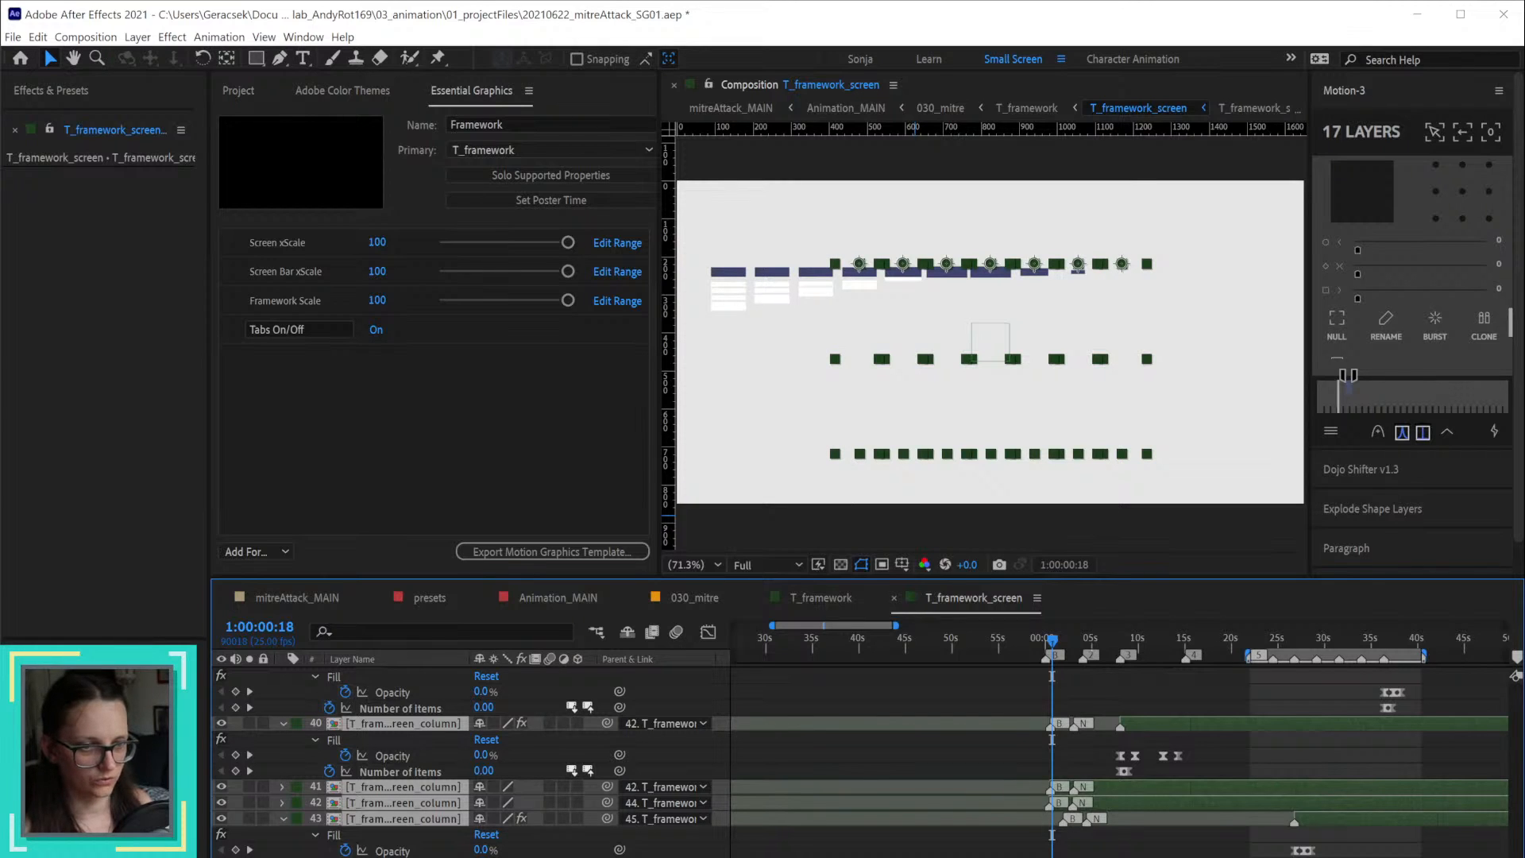
pyautogui.keyDown('shift'); pyautogui.click(859, 358); pyautogui.keyUp('shift')
pyautogui.keyDown('shift'); pyautogui.click(902, 358); pyautogui.keyUp('shift')
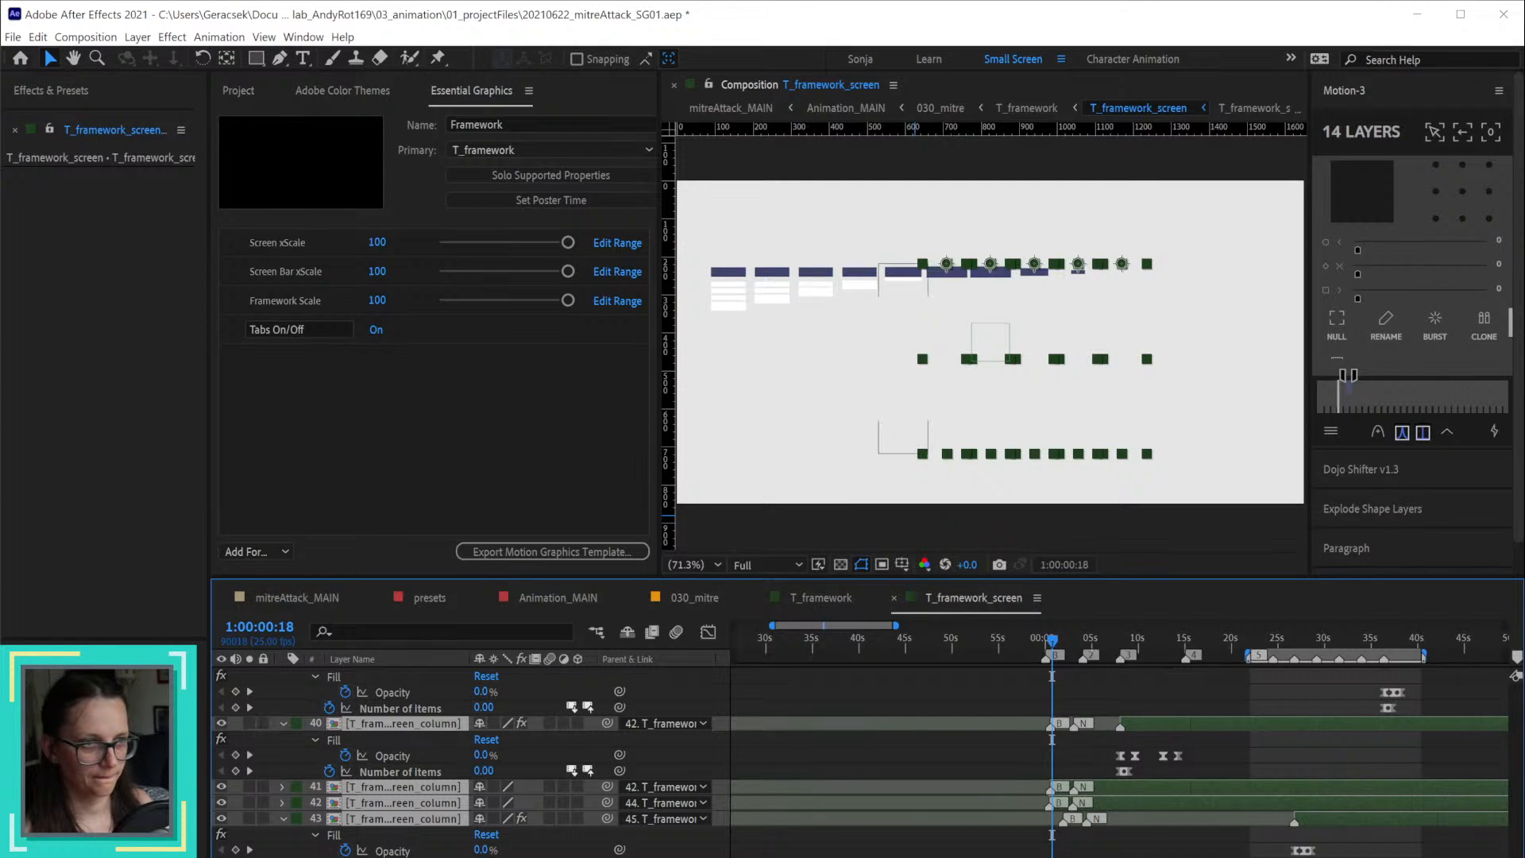
# Step: Check how many columns fit on the screen in 030_mitre and T_framework, and return to T_framework_screen
pyautogui.click(706, 596)
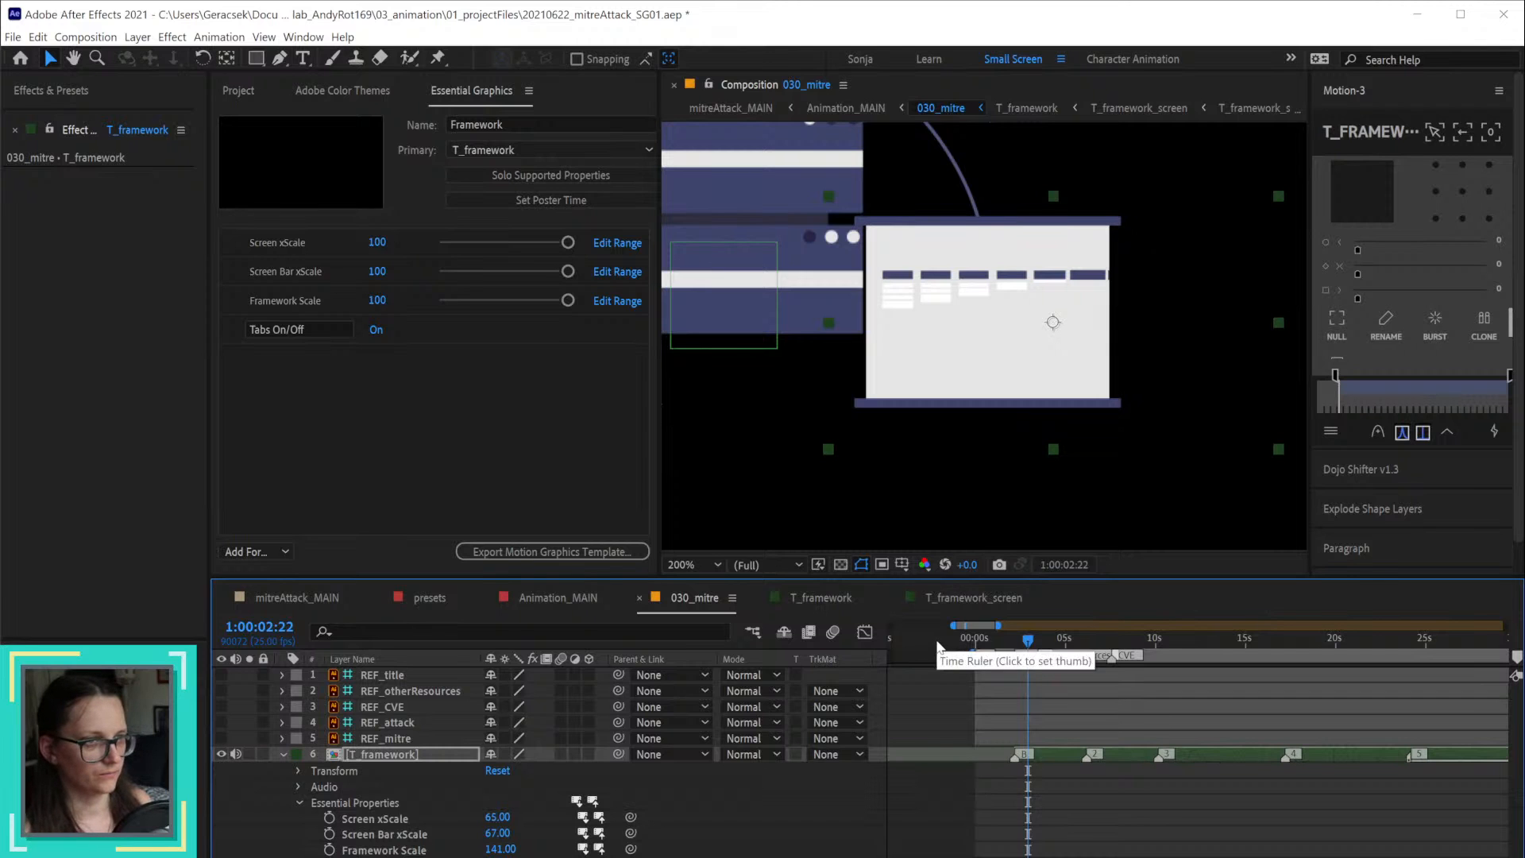
pyautogui.click(821, 599)
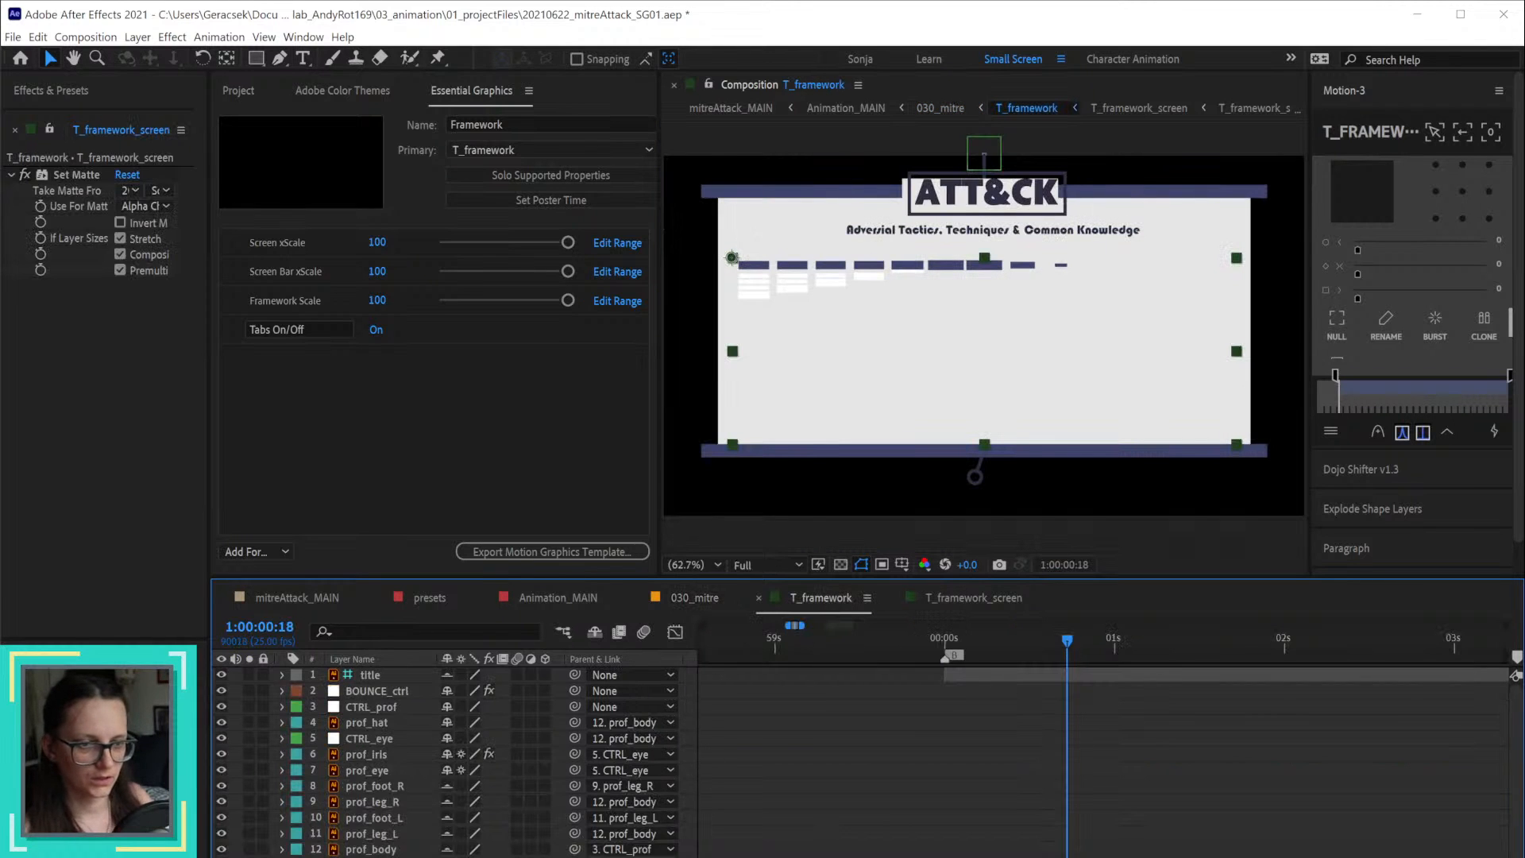
pyautogui.scroll(-2, 809, 715)
pyautogui.click(990, 604)
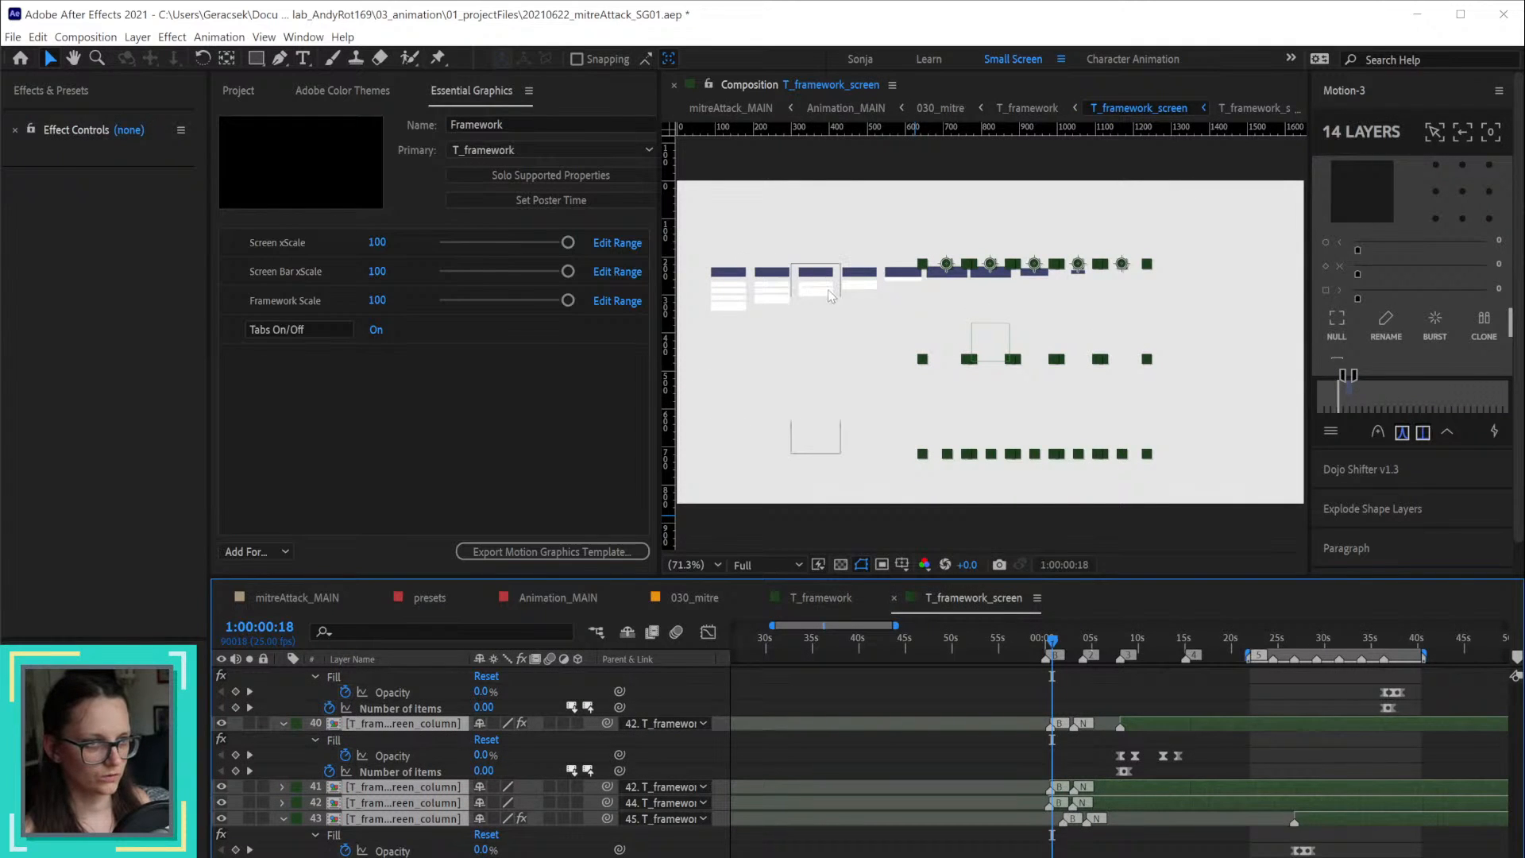
# Step: Remove column layer 43 from the selection and reveal the Opacity property of the remaining selected columns
pyautogui.keyDown('ctrl'); pyautogui.click(442, 817); pyautogui.keyUp('ctrl')
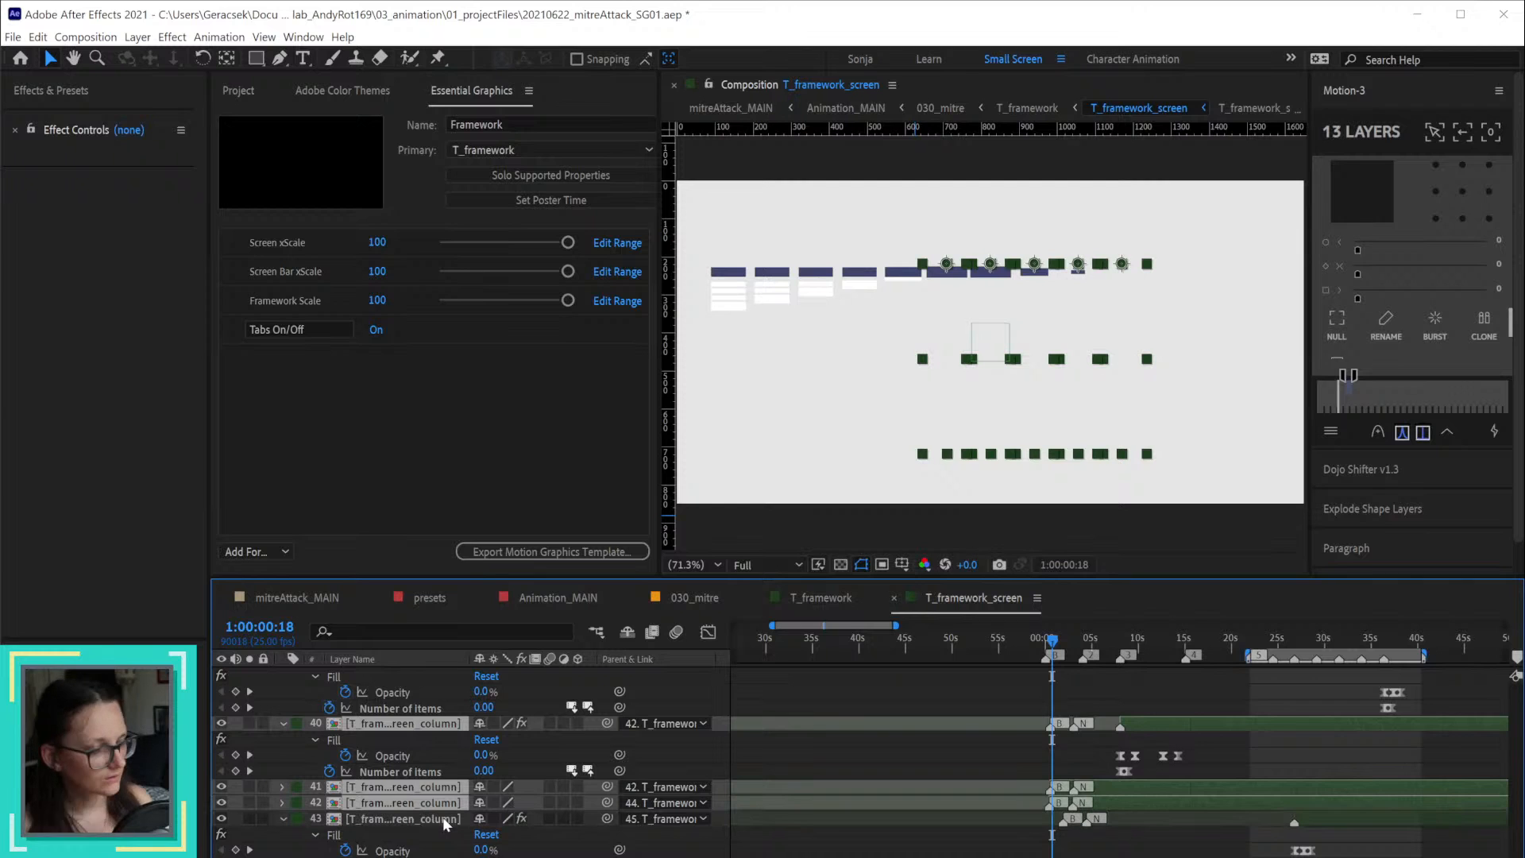
pyautogui.scroll(5, 445, 823)
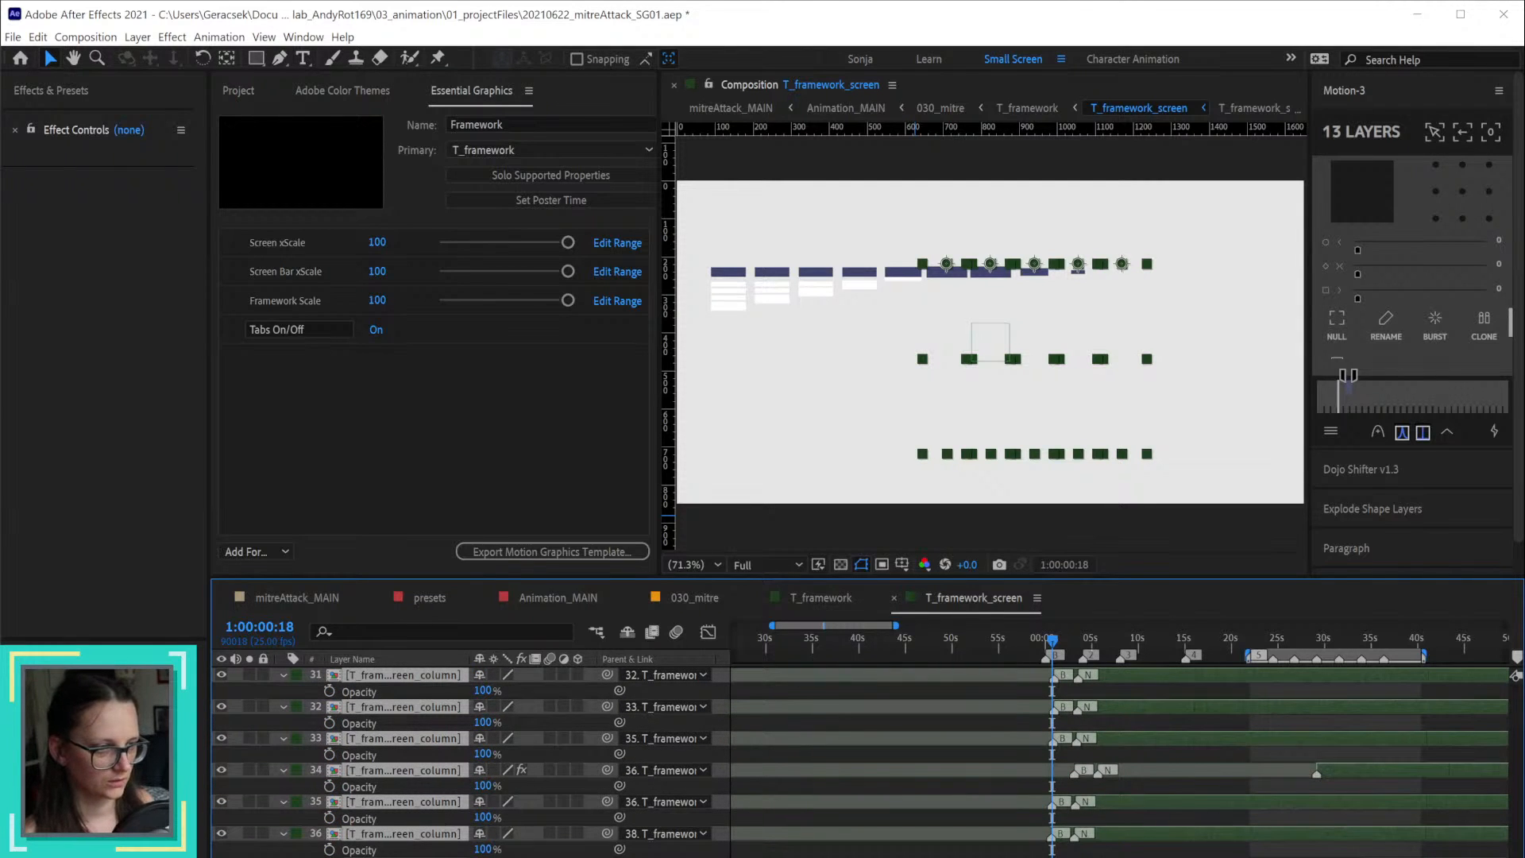
pyautogui.scroll(-1, 866, 763)
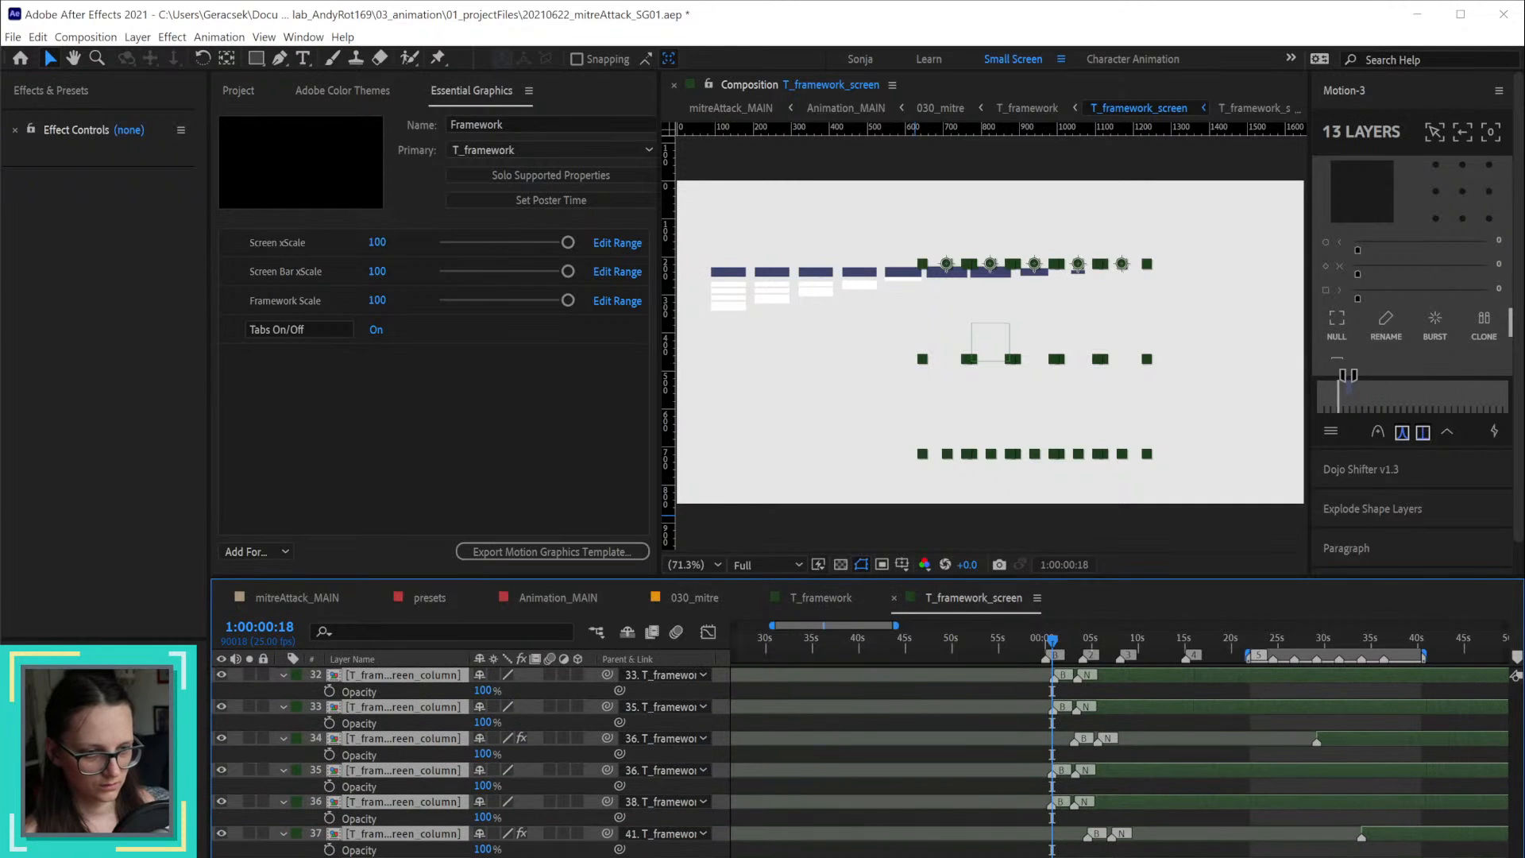
pyautogui.scroll(3, 866, 763)
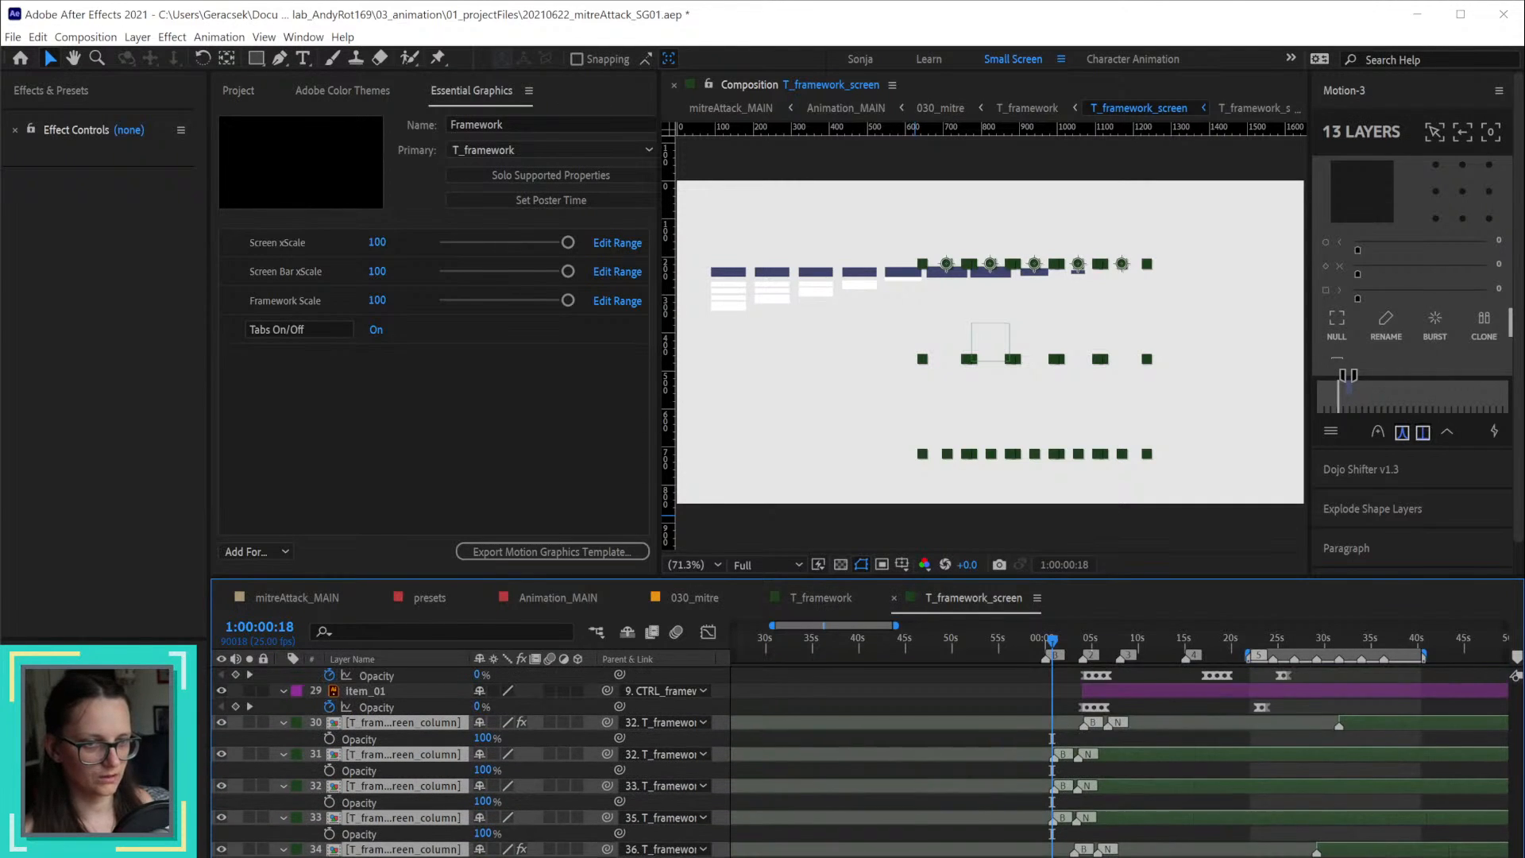
pyautogui.scroll(-2, 866, 763)
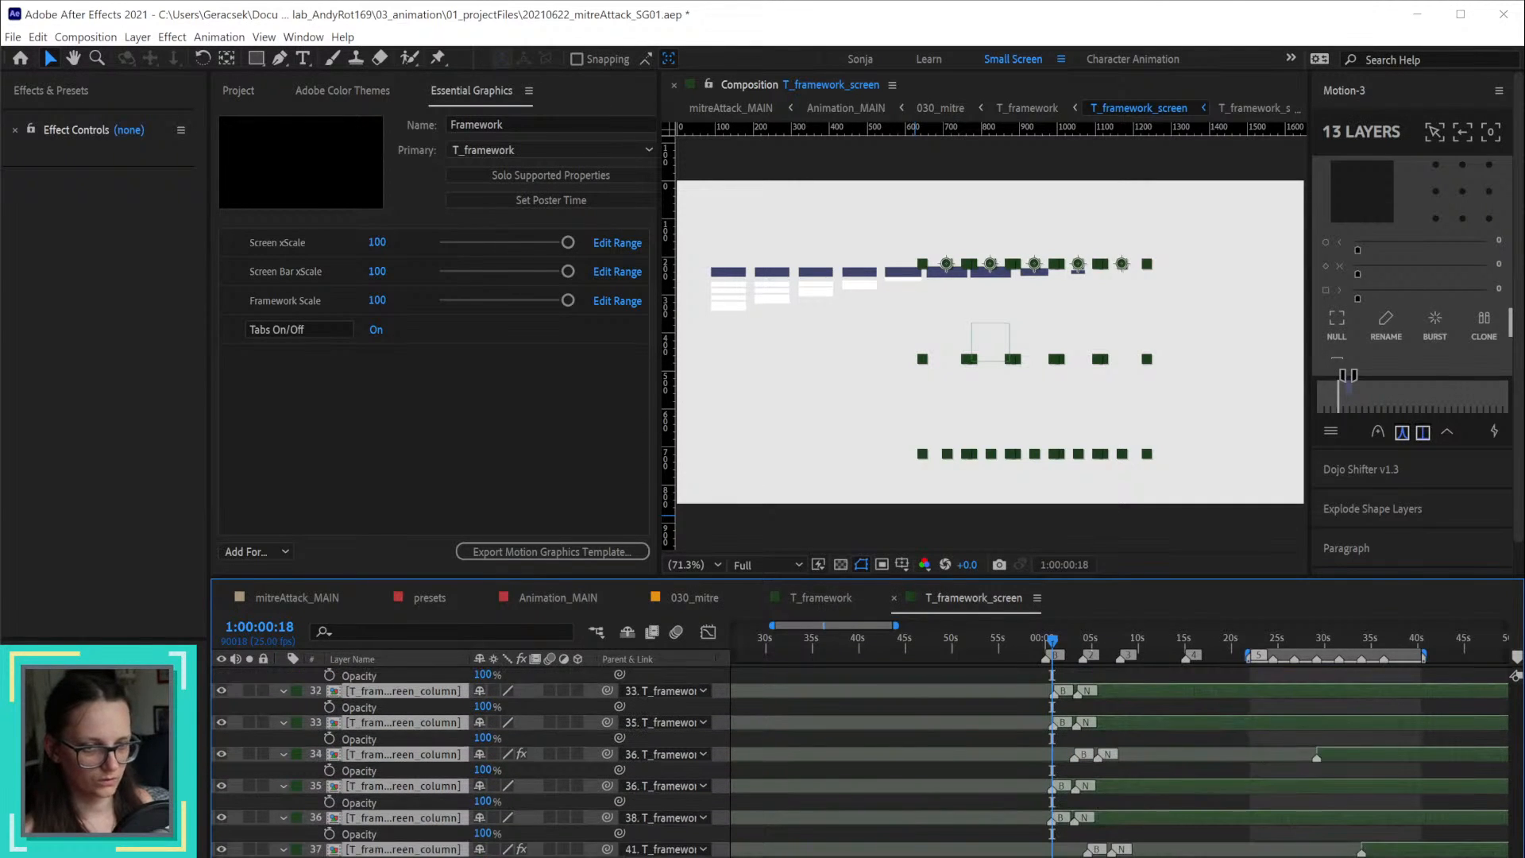
# Step: Change the label colour of the selected column layers to orange
pyautogui.click(296, 690)
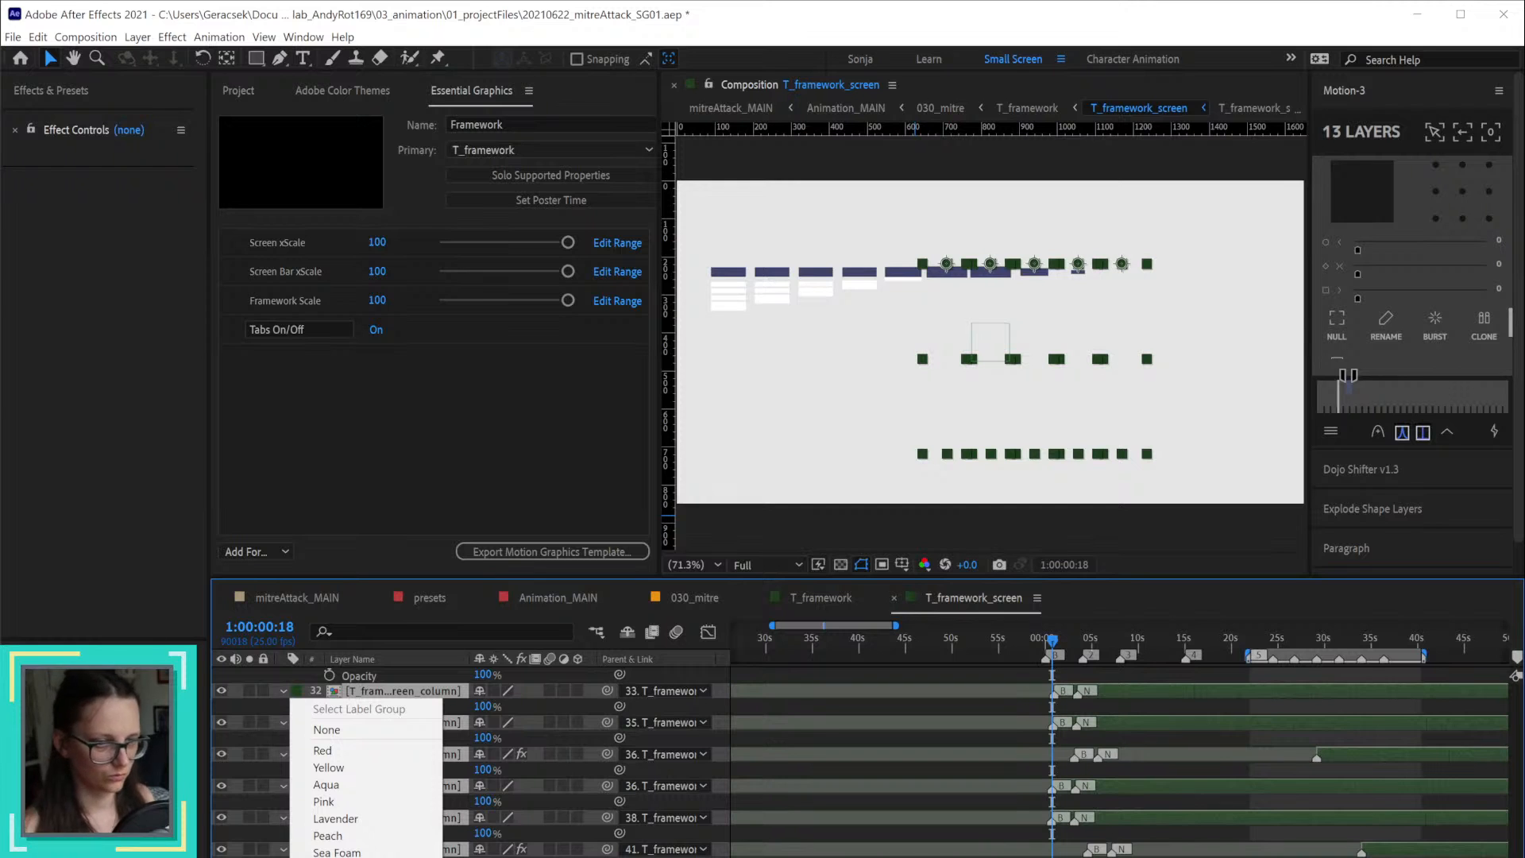
pyautogui.click(332, 857)
pyautogui.scroll(10, 866, 763)
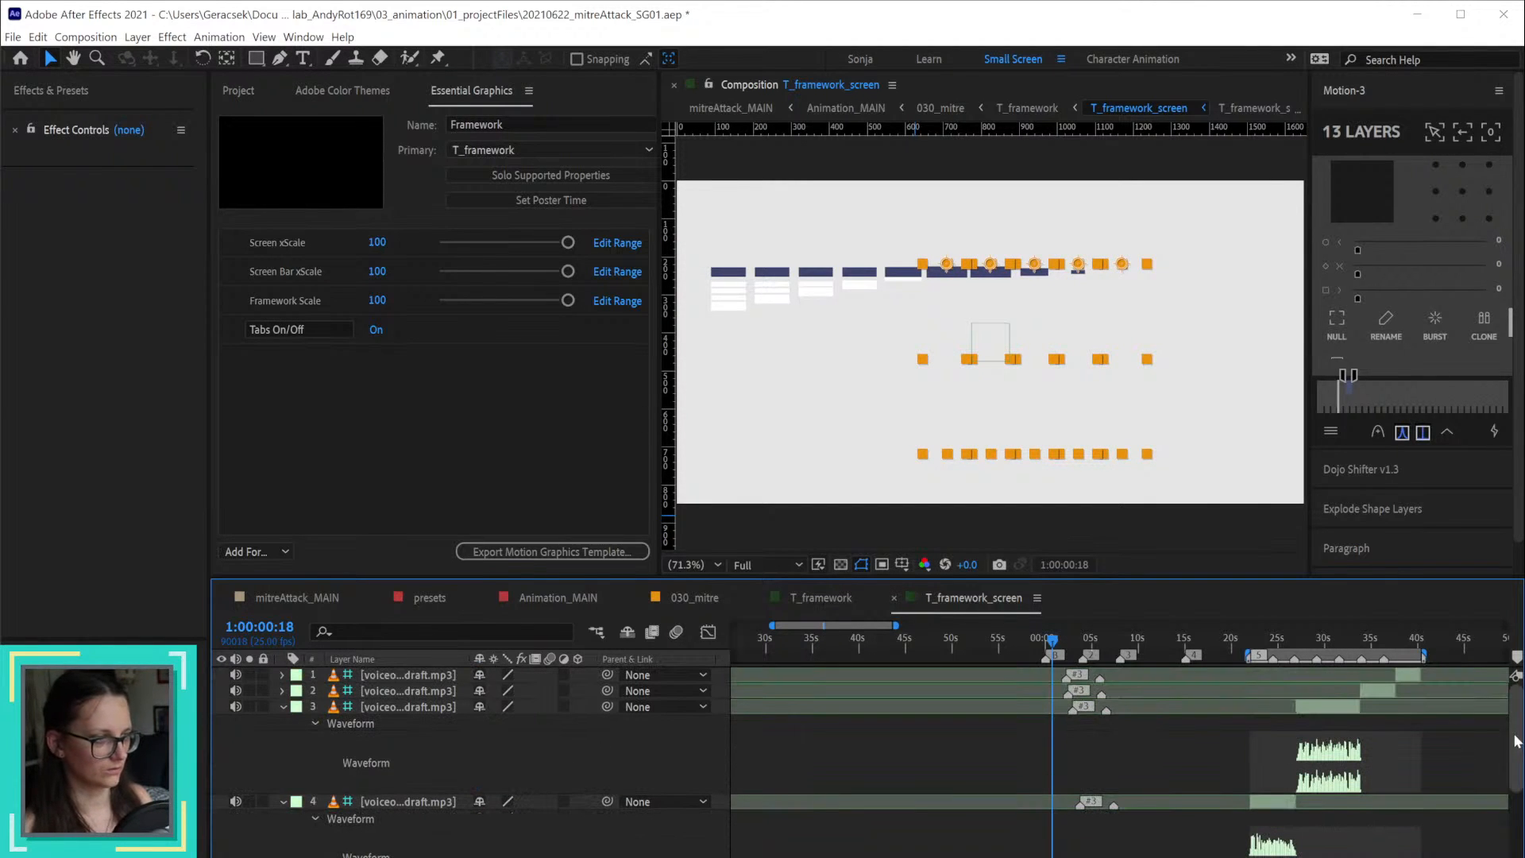
pyautogui.scroll(-15, 866, 762)
pyautogui.scroll(-4, 866, 762)
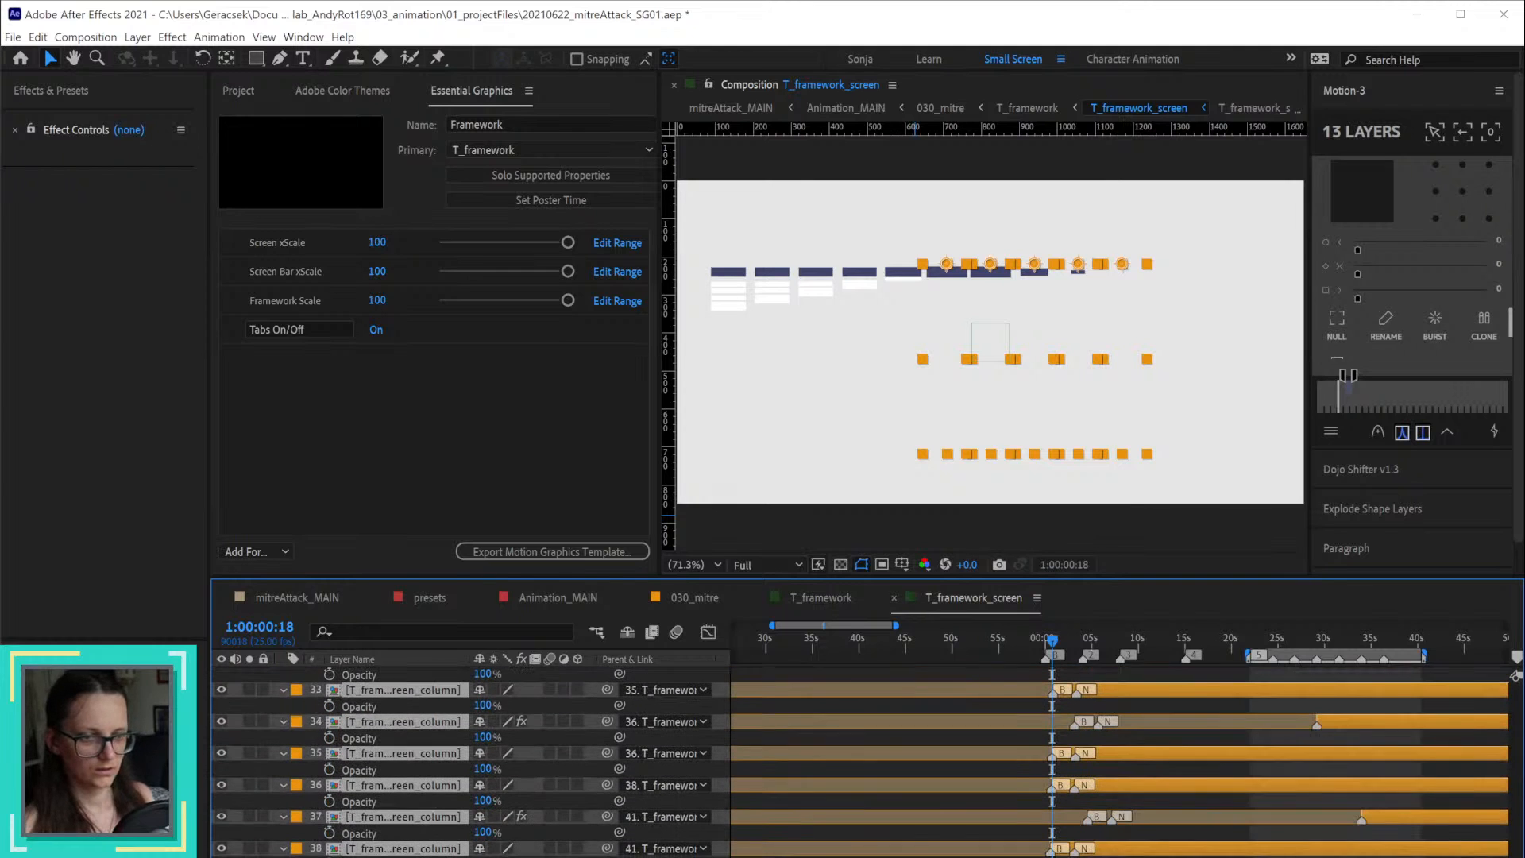
# Step: Select the CTRL_framework layer and lock the effect controls to its Columns On/Off checkbox
pyautogui.scroll(15, 423, 809)
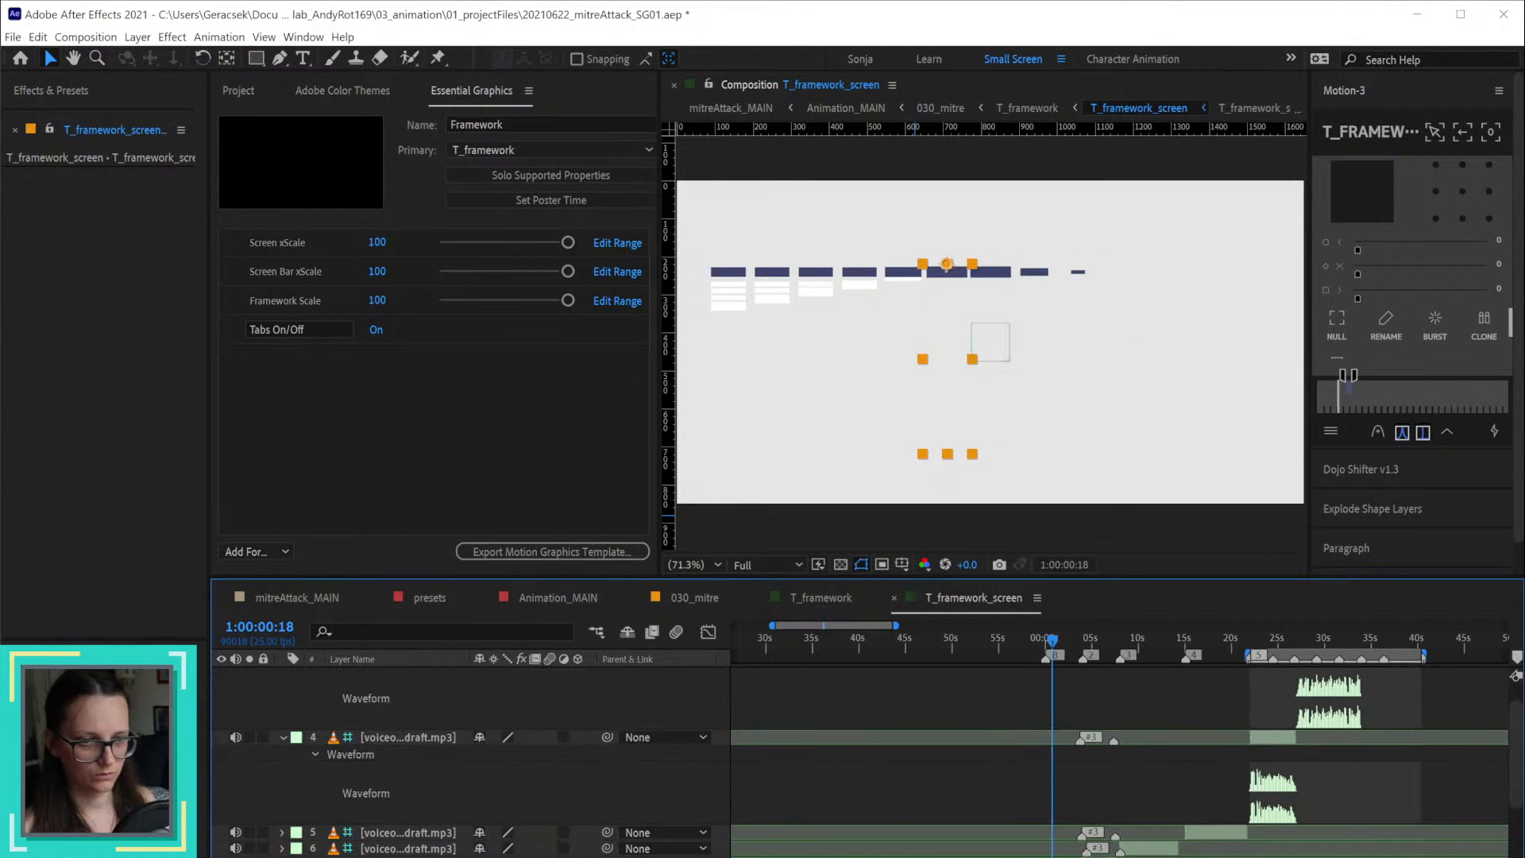
pyautogui.hotkey('ctrl', 'Up')
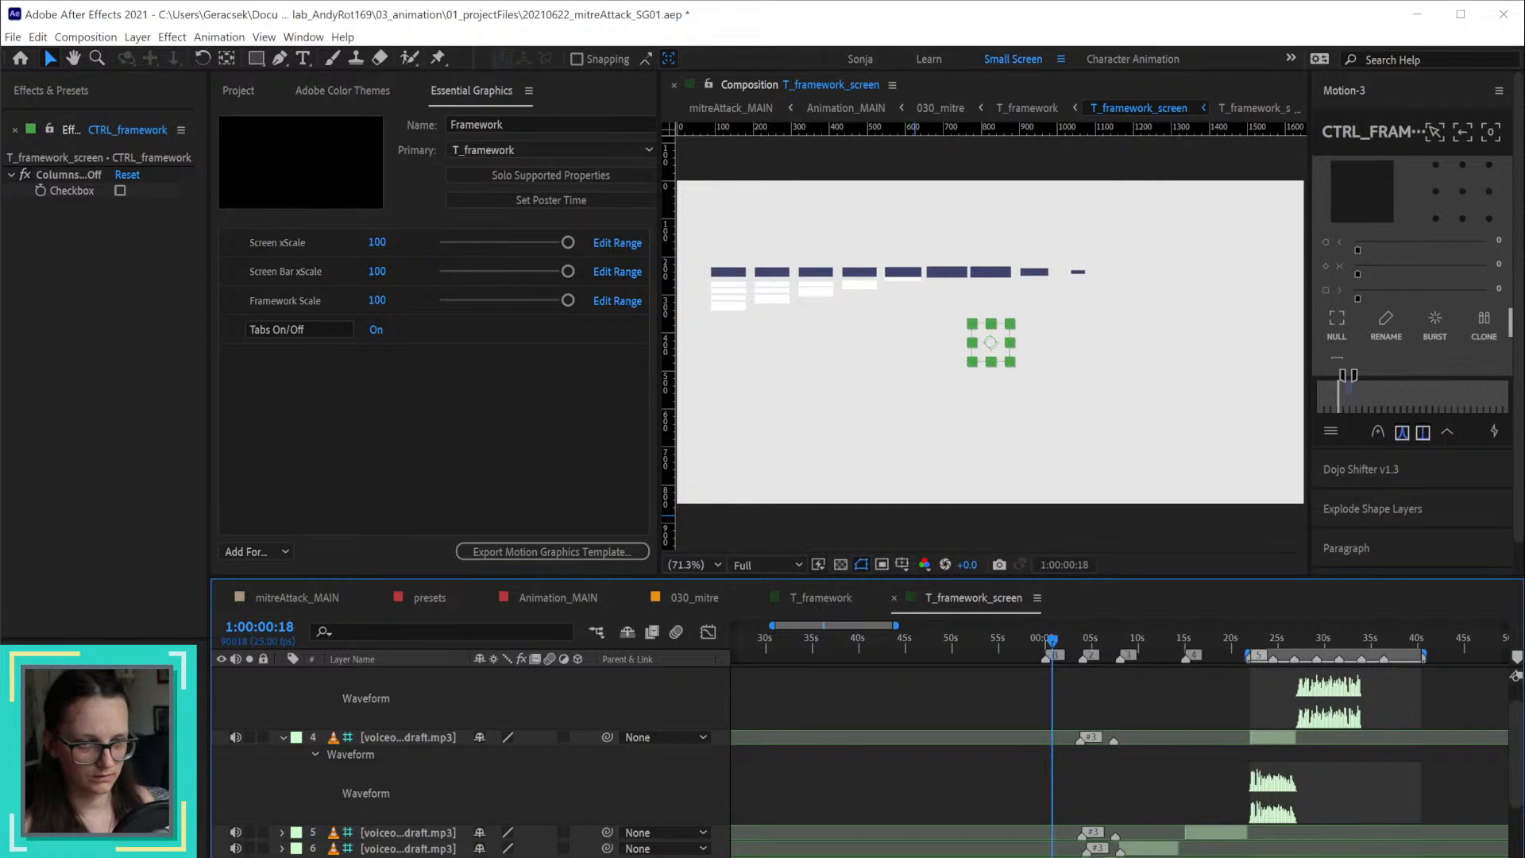
pyautogui.click(54, 132)
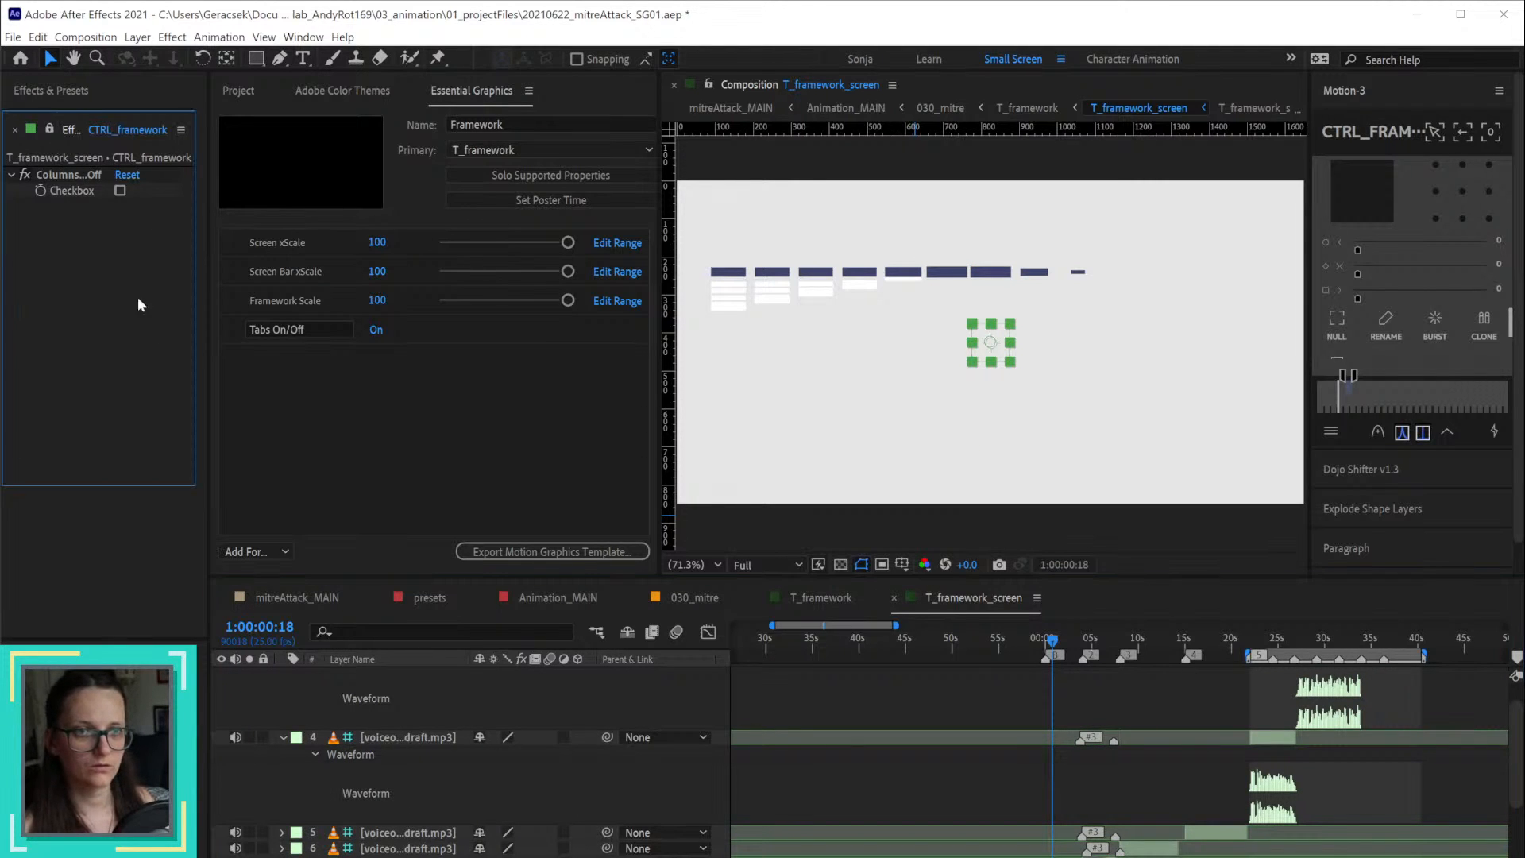
pyautogui.scroll(-14, 462, 794)
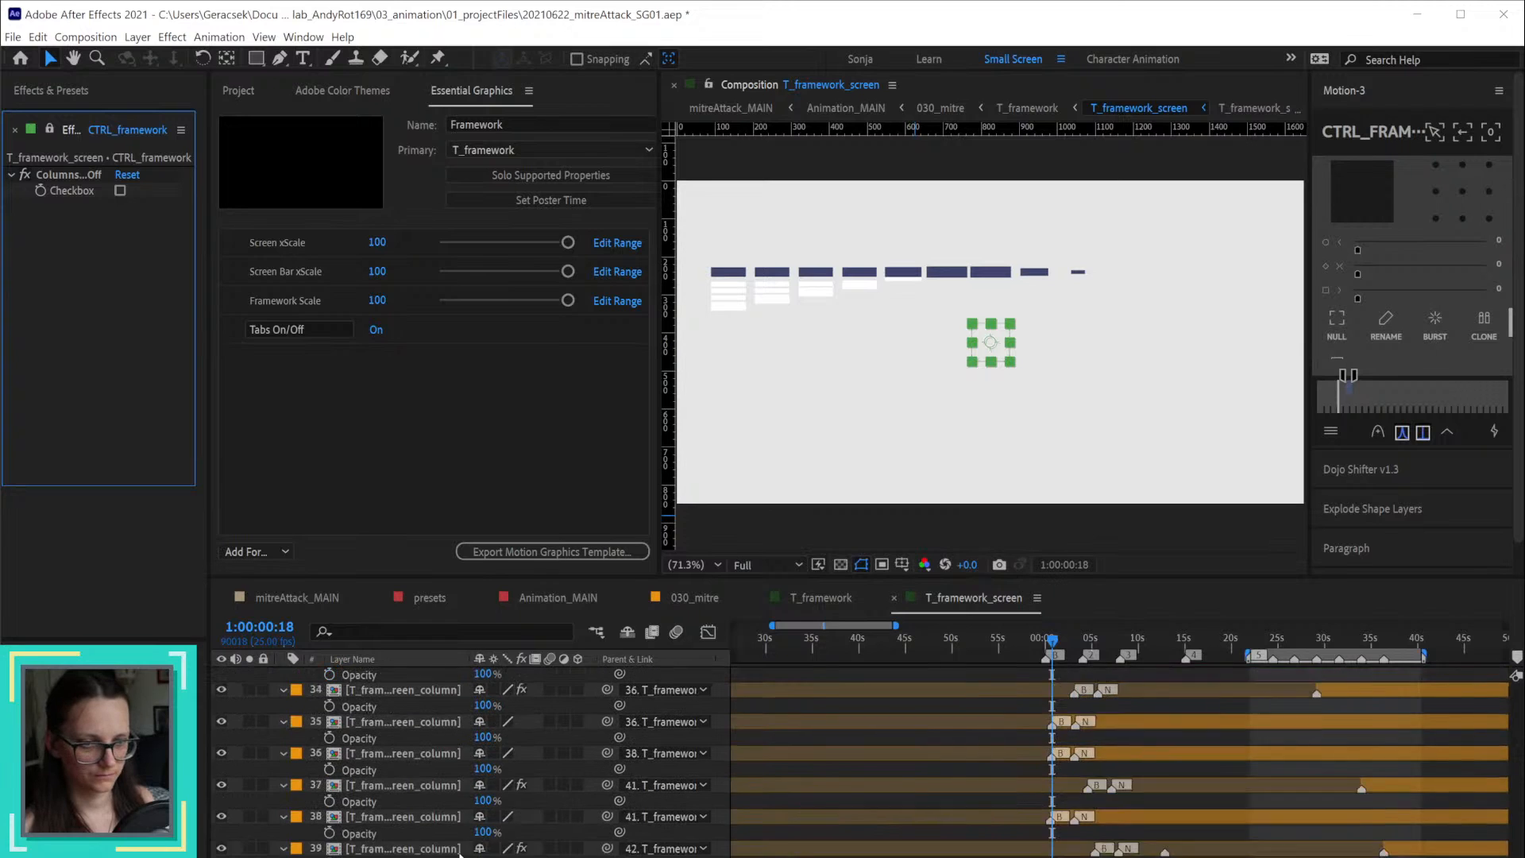
pyautogui.scroll(2, 461, 854)
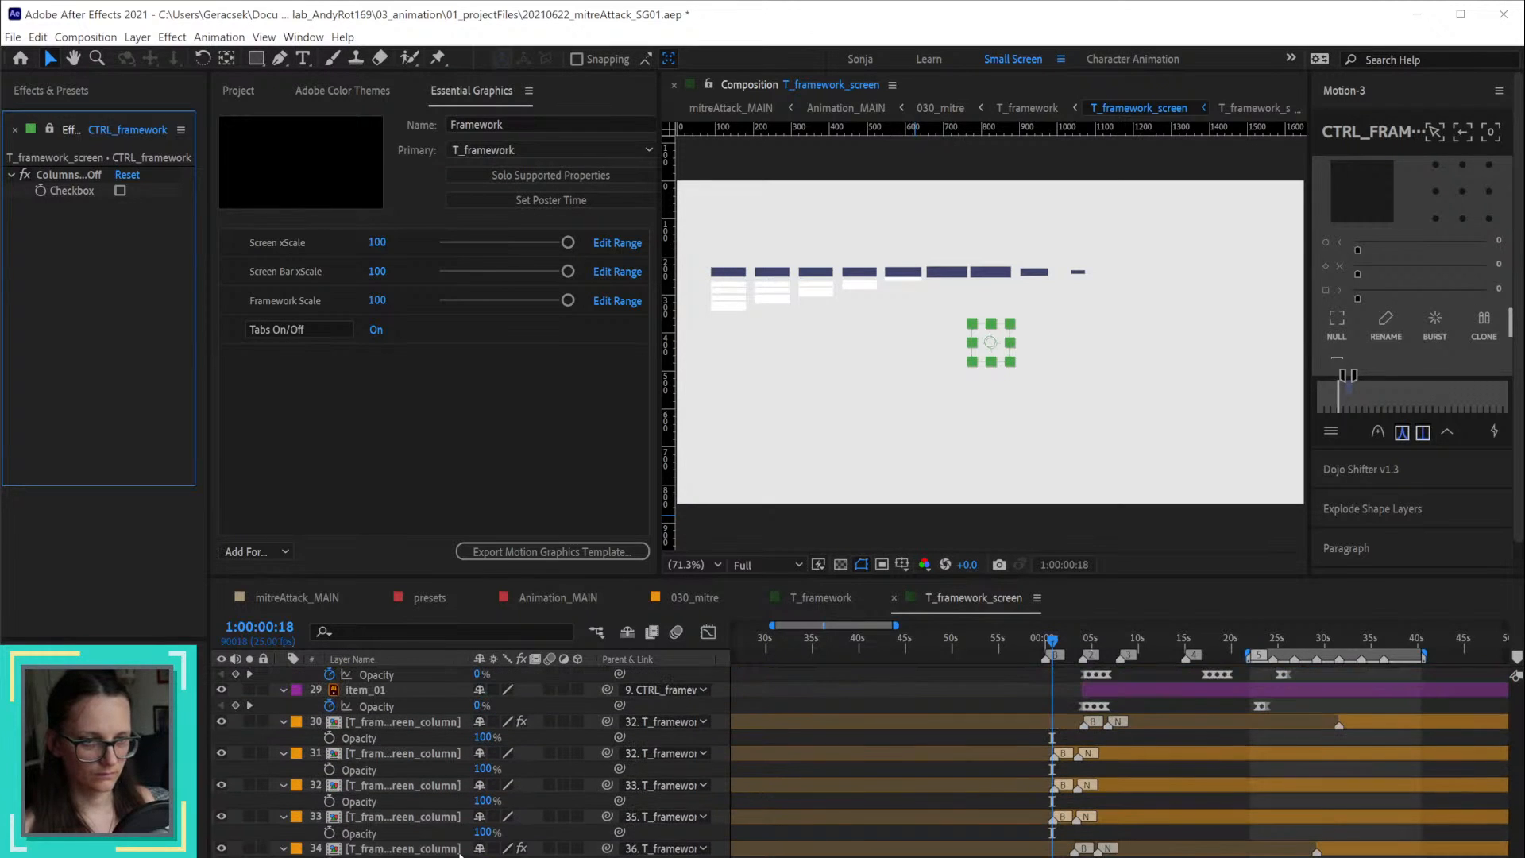
# Step: Link the Opacity of column layer 30 by expression to CTRL_framework's Columns On/Off checkbox multiplied by 100, and turn the checkbox on
pyautogui.keyDown('alt'); pyautogui.click(329, 739); pyautogui.keyUp('alt')
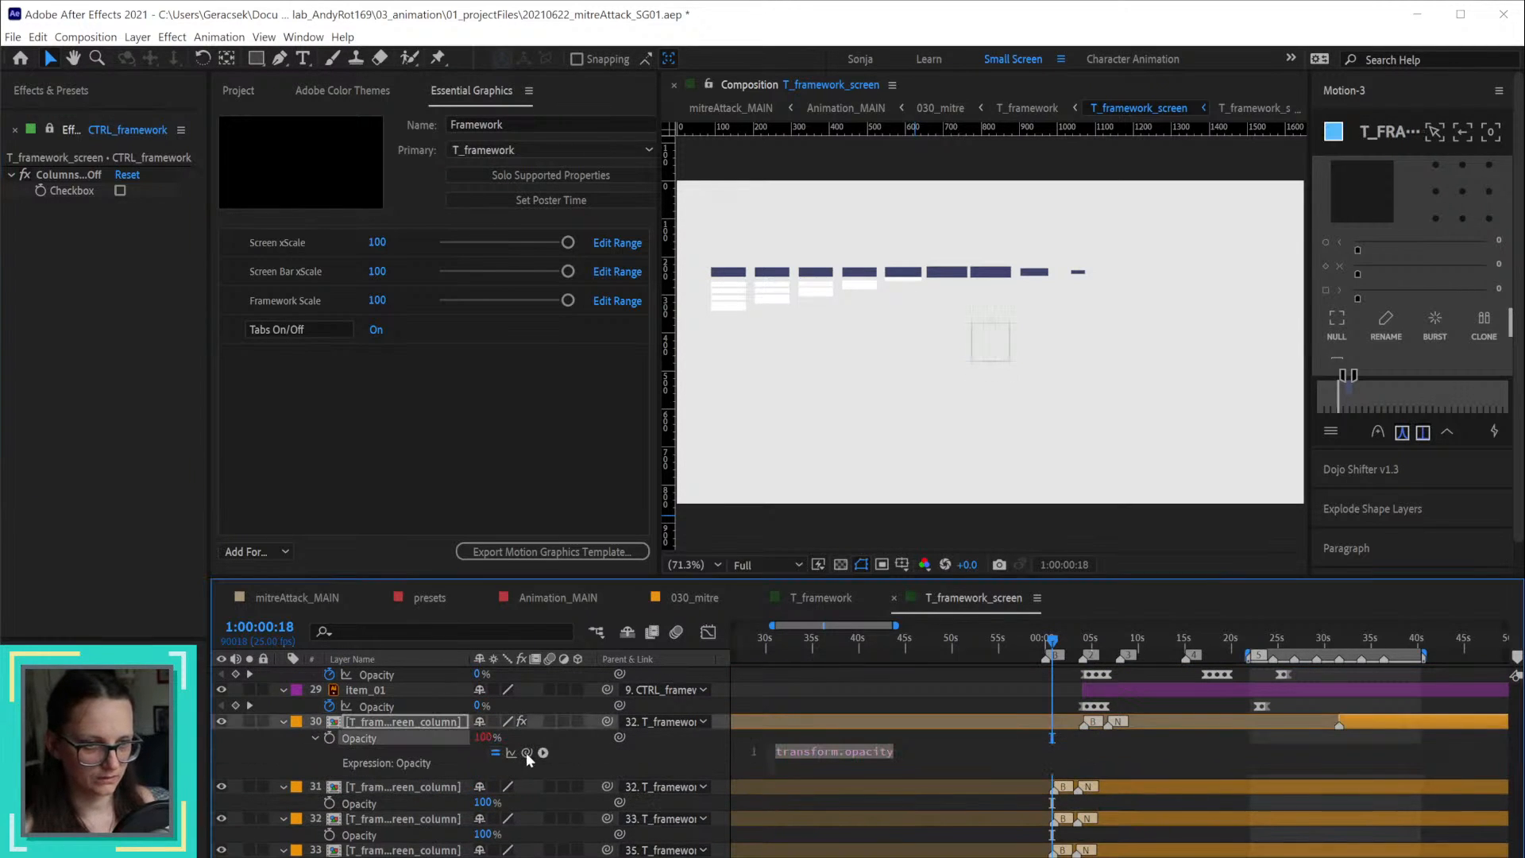
pyautogui.moveTo(527, 752); pyautogui.dragTo(60, 195)
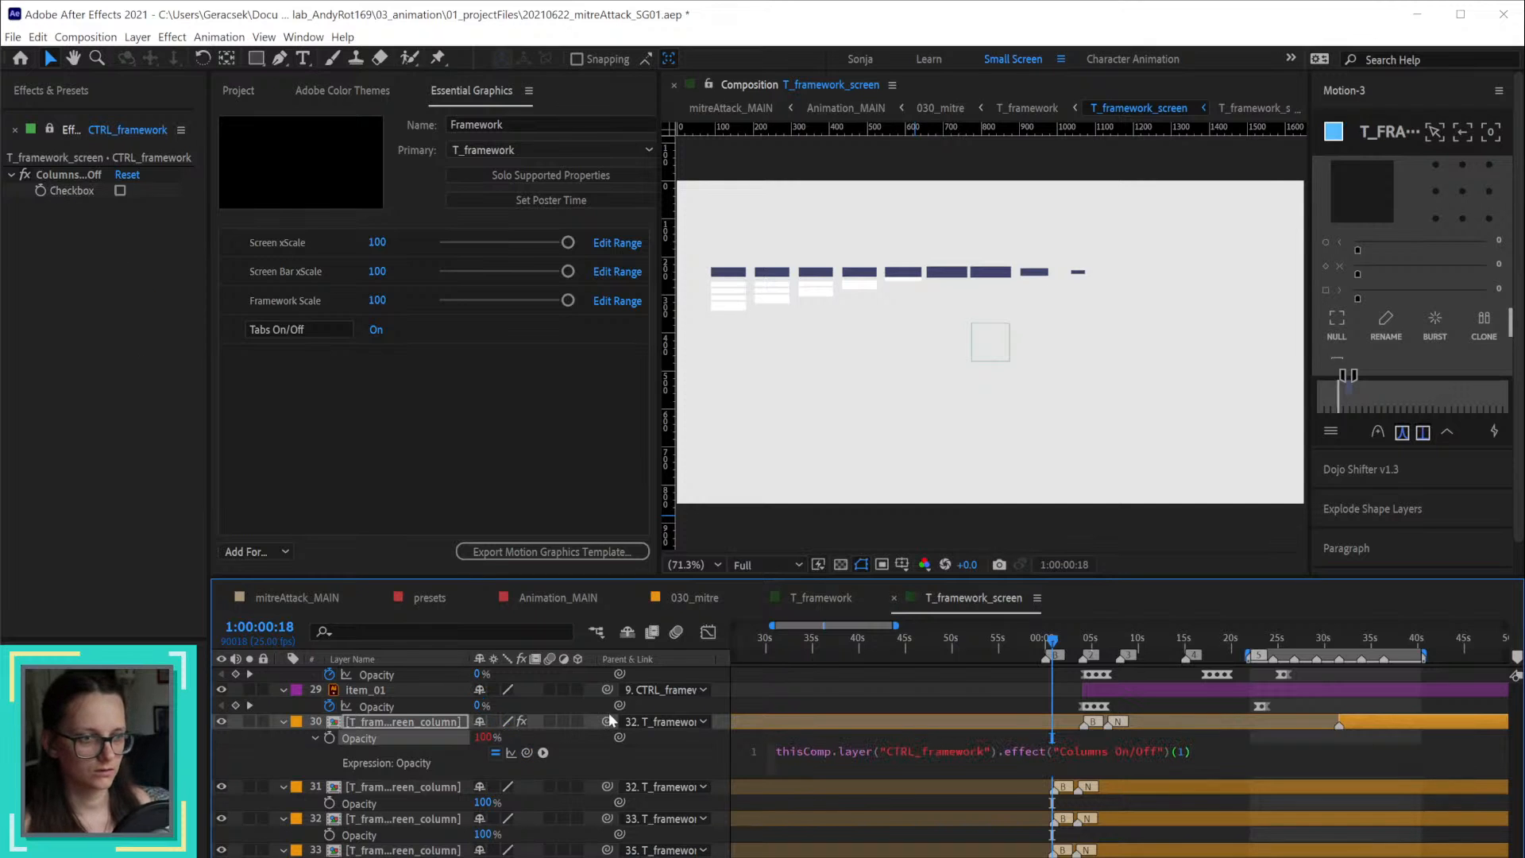
pyautogui.write('*100')
pyautogui.press('KP_Enter')
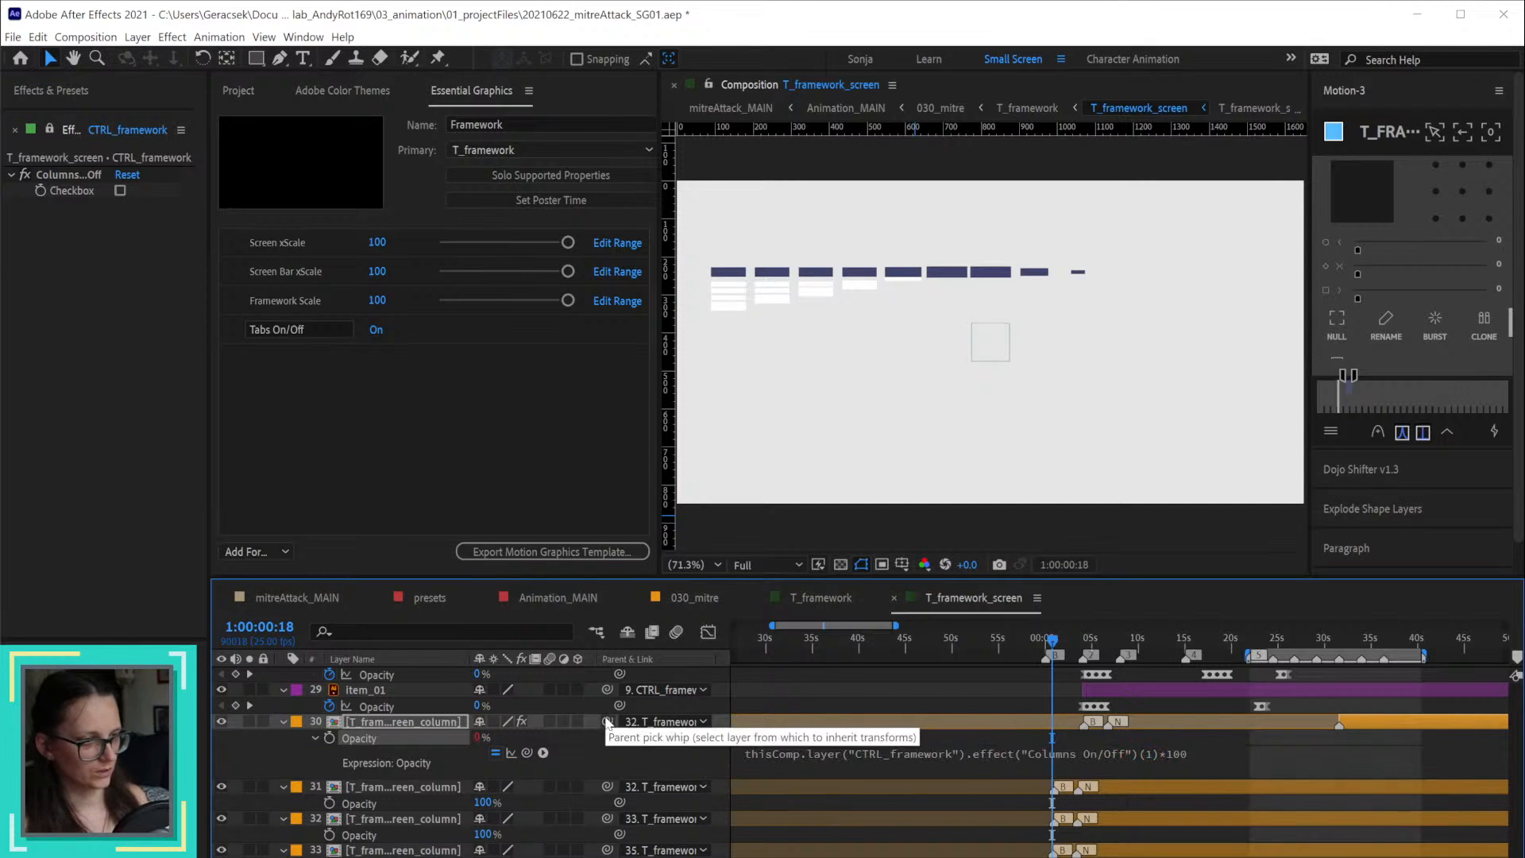
pyautogui.click(120, 199)
pyautogui.click(120, 198)
# Step: Copy the Opacity expression of column layer 30 to all the other orange column layers below it
pyautogui.rightClick(379, 739)
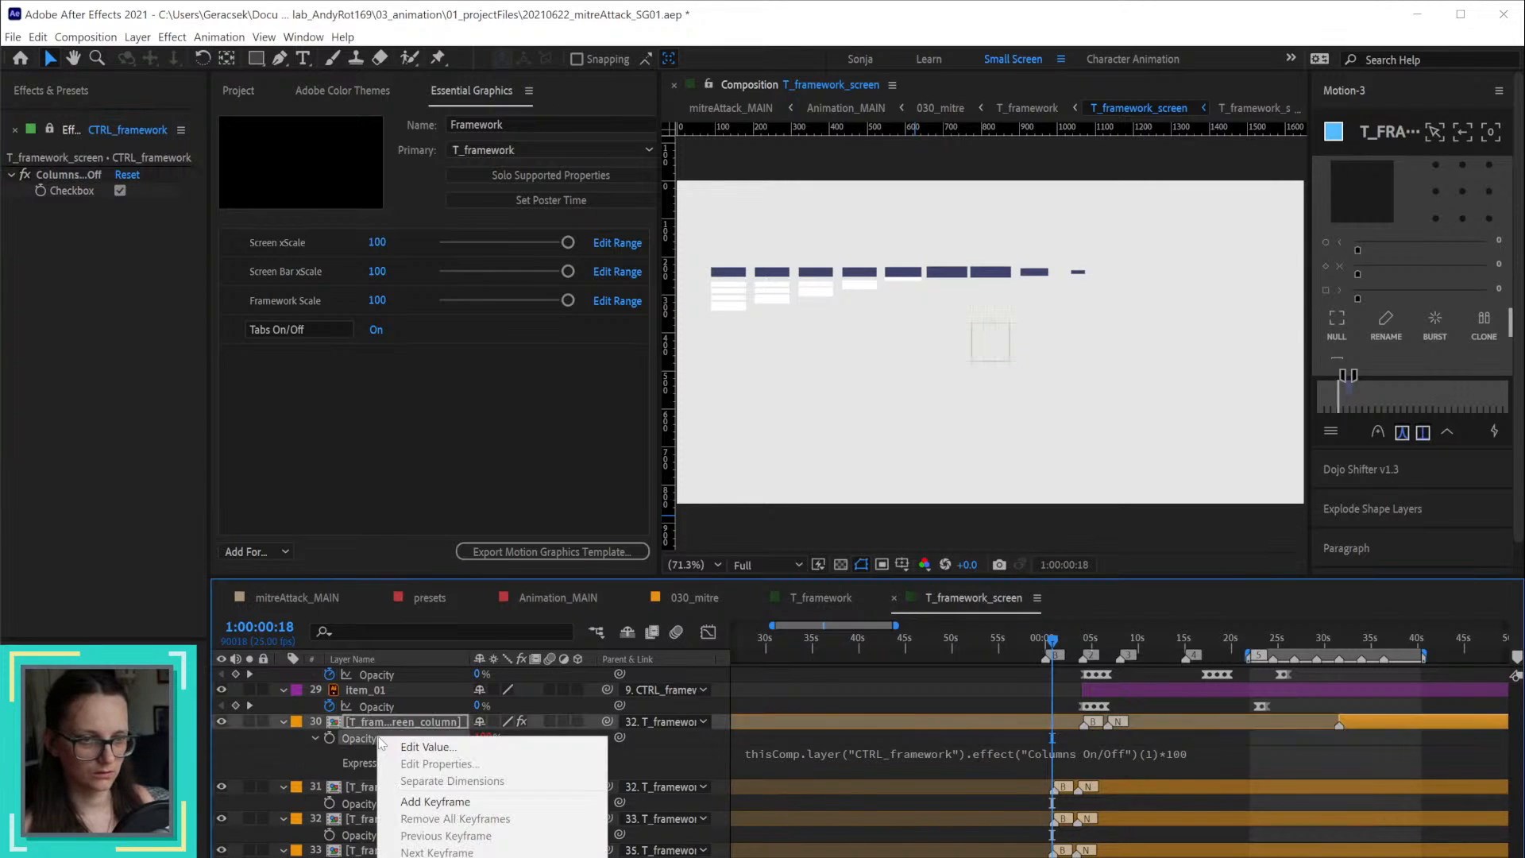
pyautogui.click(320, 827)
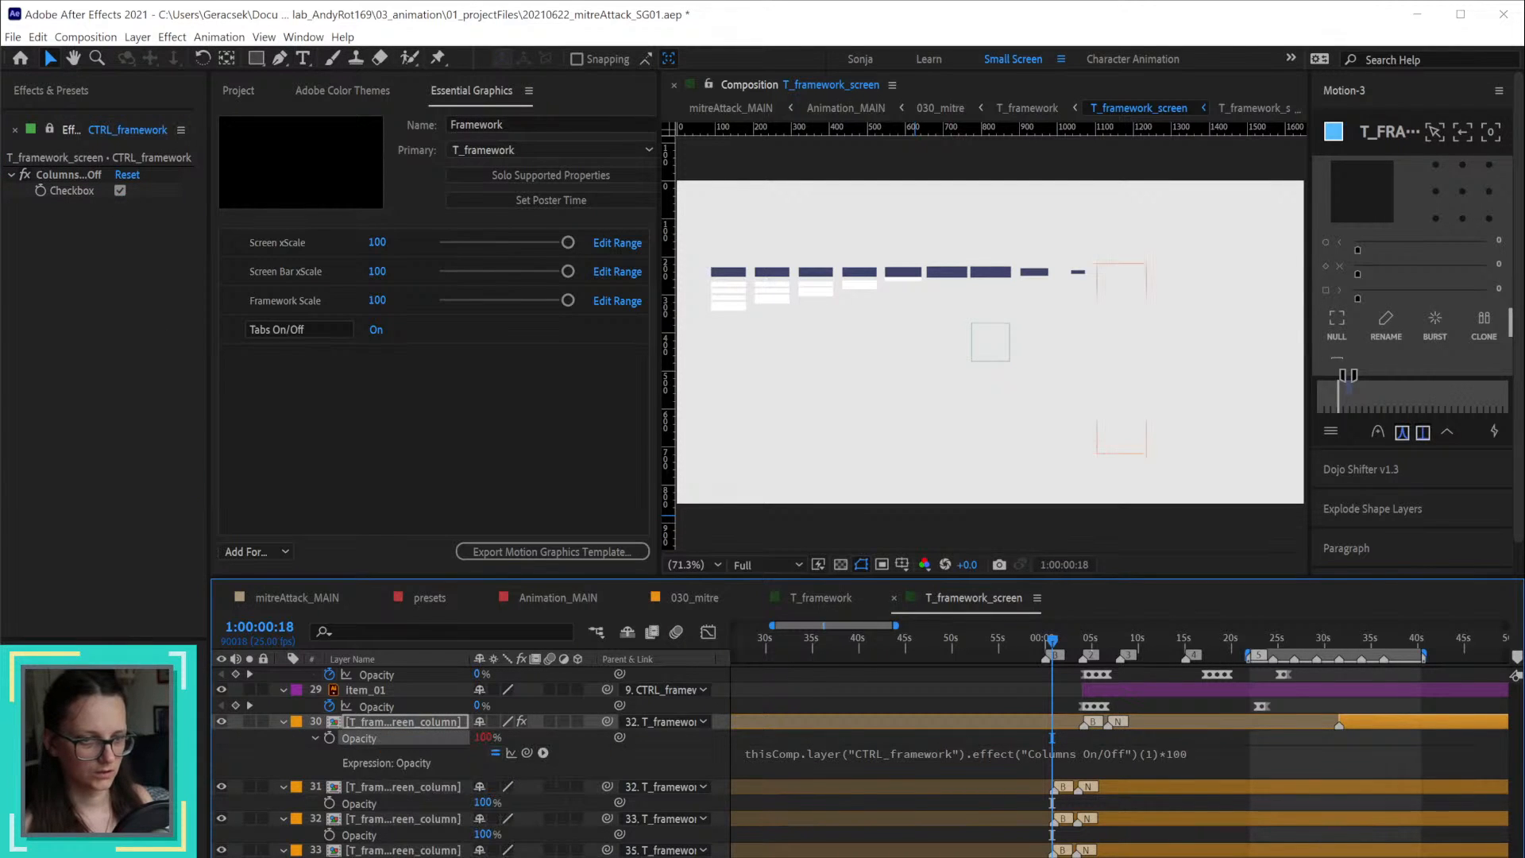
pyautogui.click(381, 789)
pyautogui.scroll(-1, 414, 839)
pyautogui.scroll(-3, 413, 839)
pyautogui.keyDown('shift'); pyautogui.click(414, 850); pyautogui.keyUp('shift')
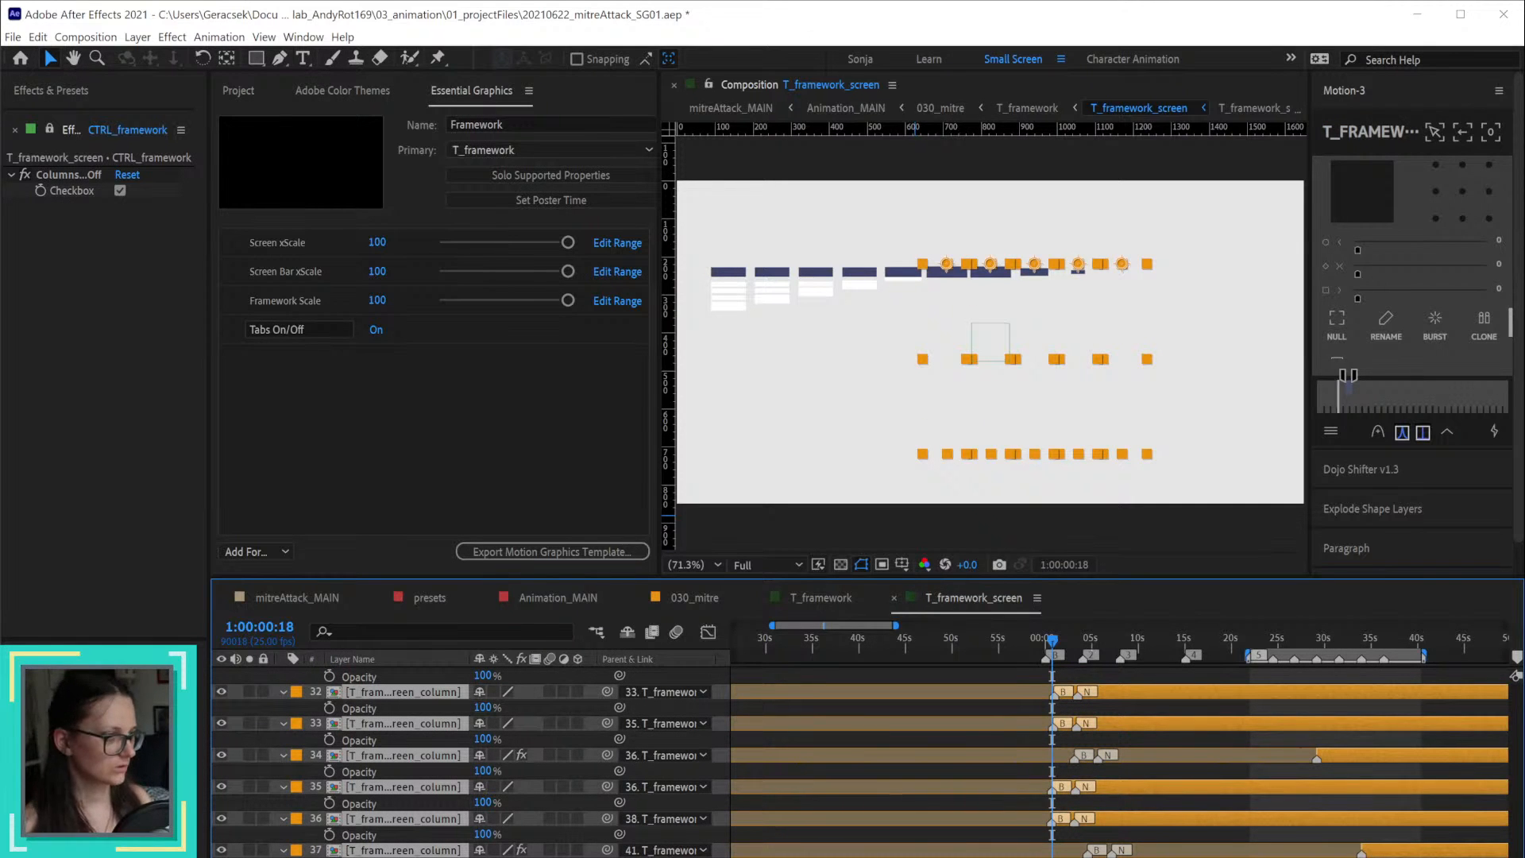
pyautogui.hotkey('ctrl', 'v')
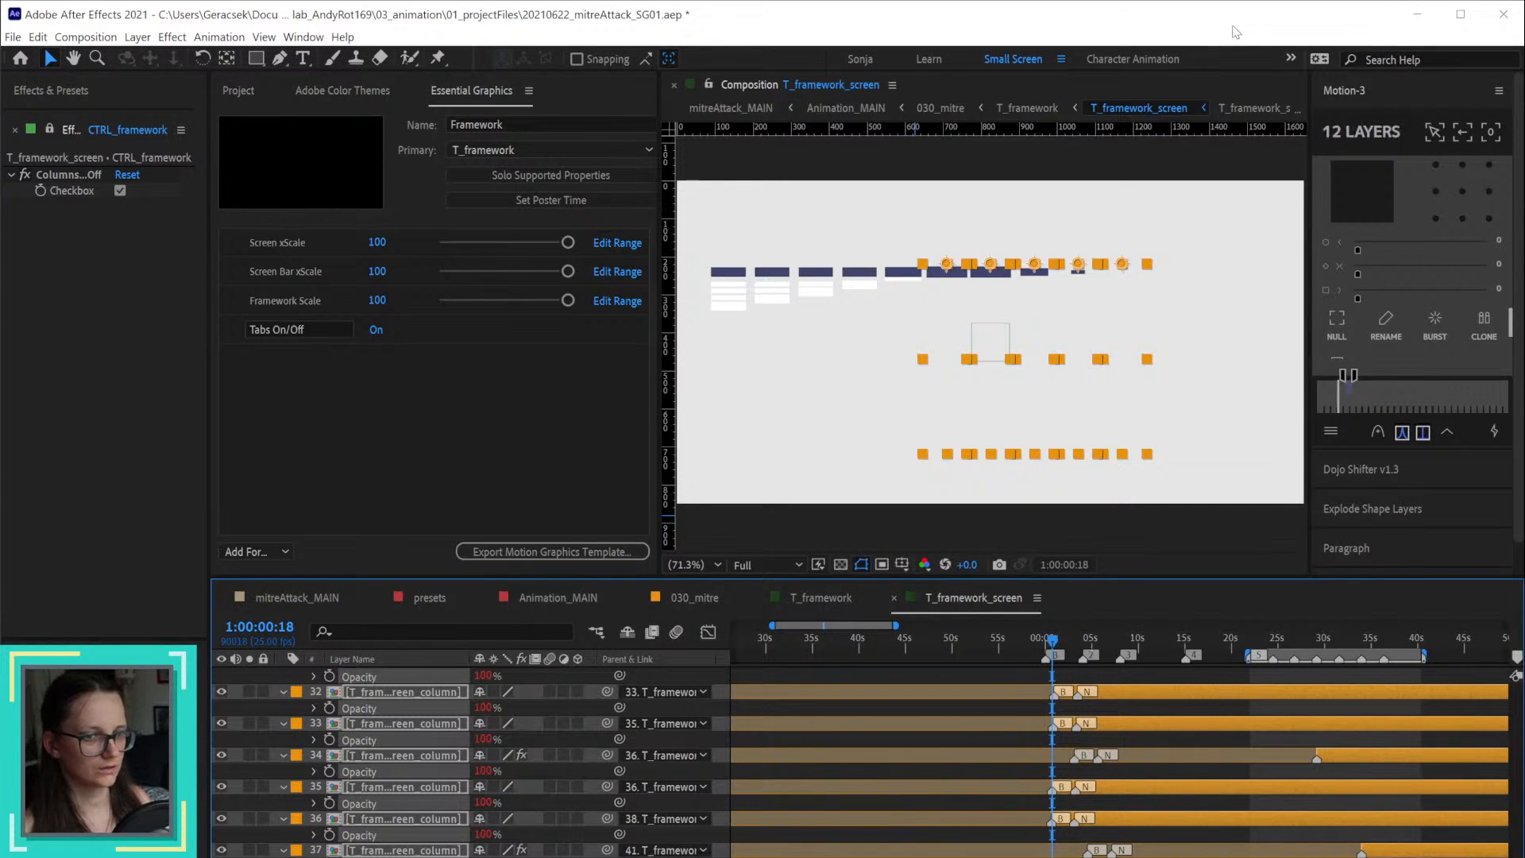
# Step: Restore the maximized program window and enlarge it to fill the width and height of the screen
pyautogui.doubleClick(1235, 32)
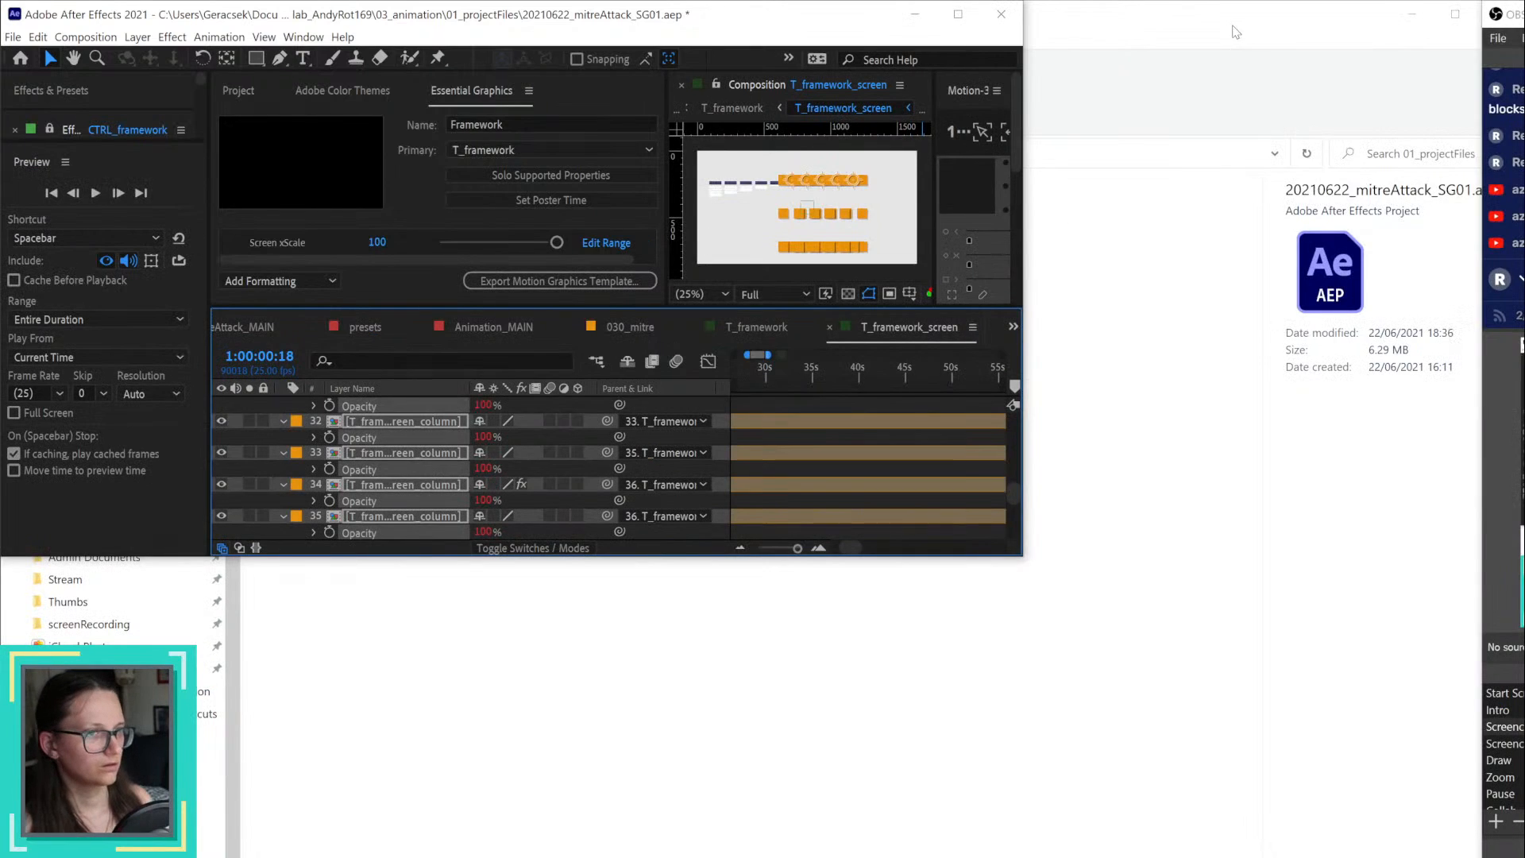
pyautogui.press('super+Right')
pyautogui.press('super+Left')
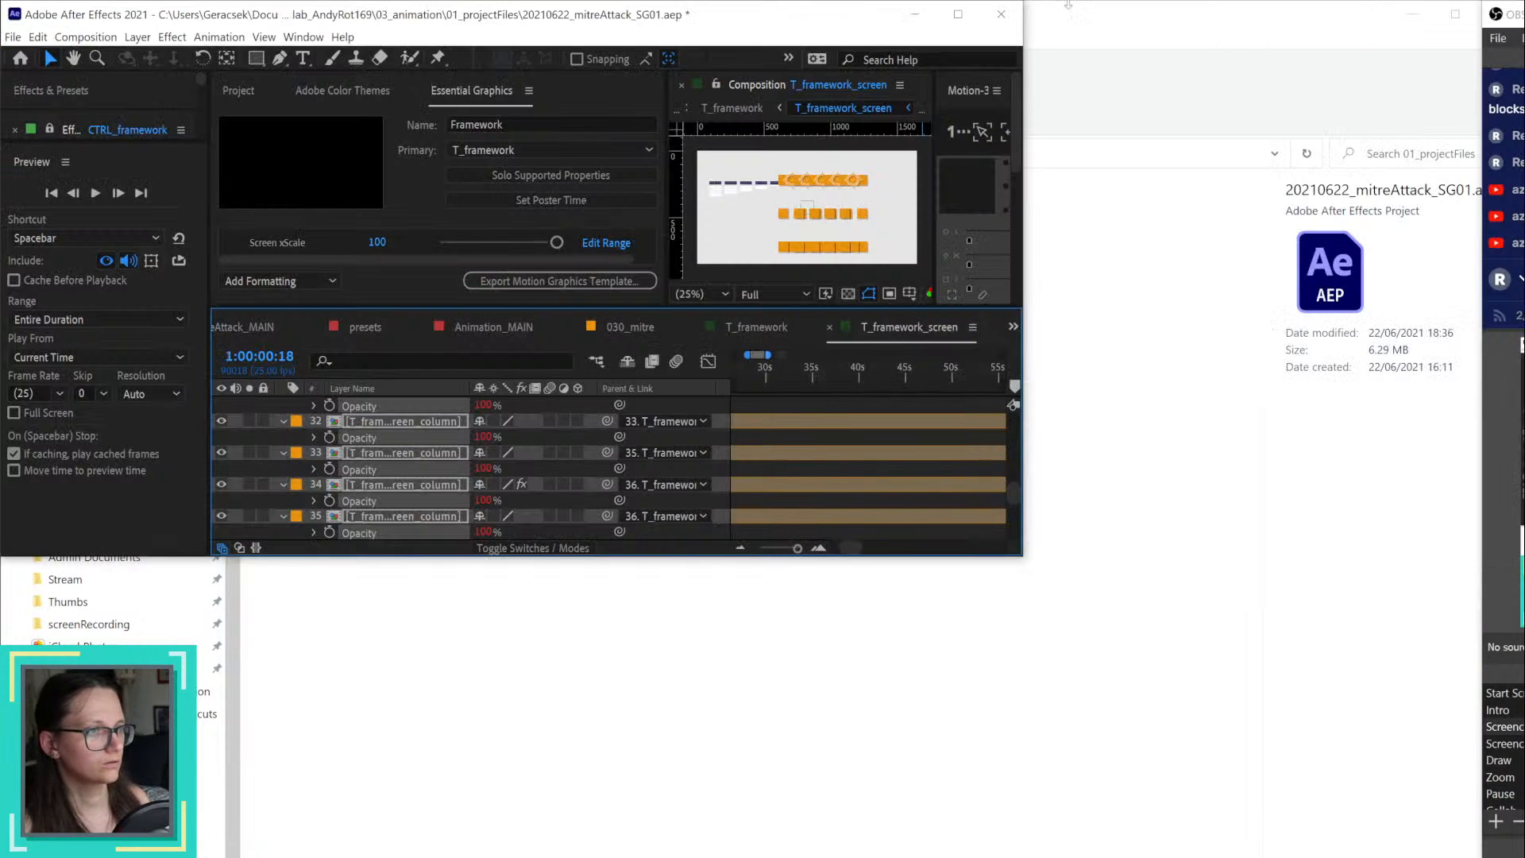
pyautogui.moveTo(1023, 66); pyautogui.dragTo(1524, 90)
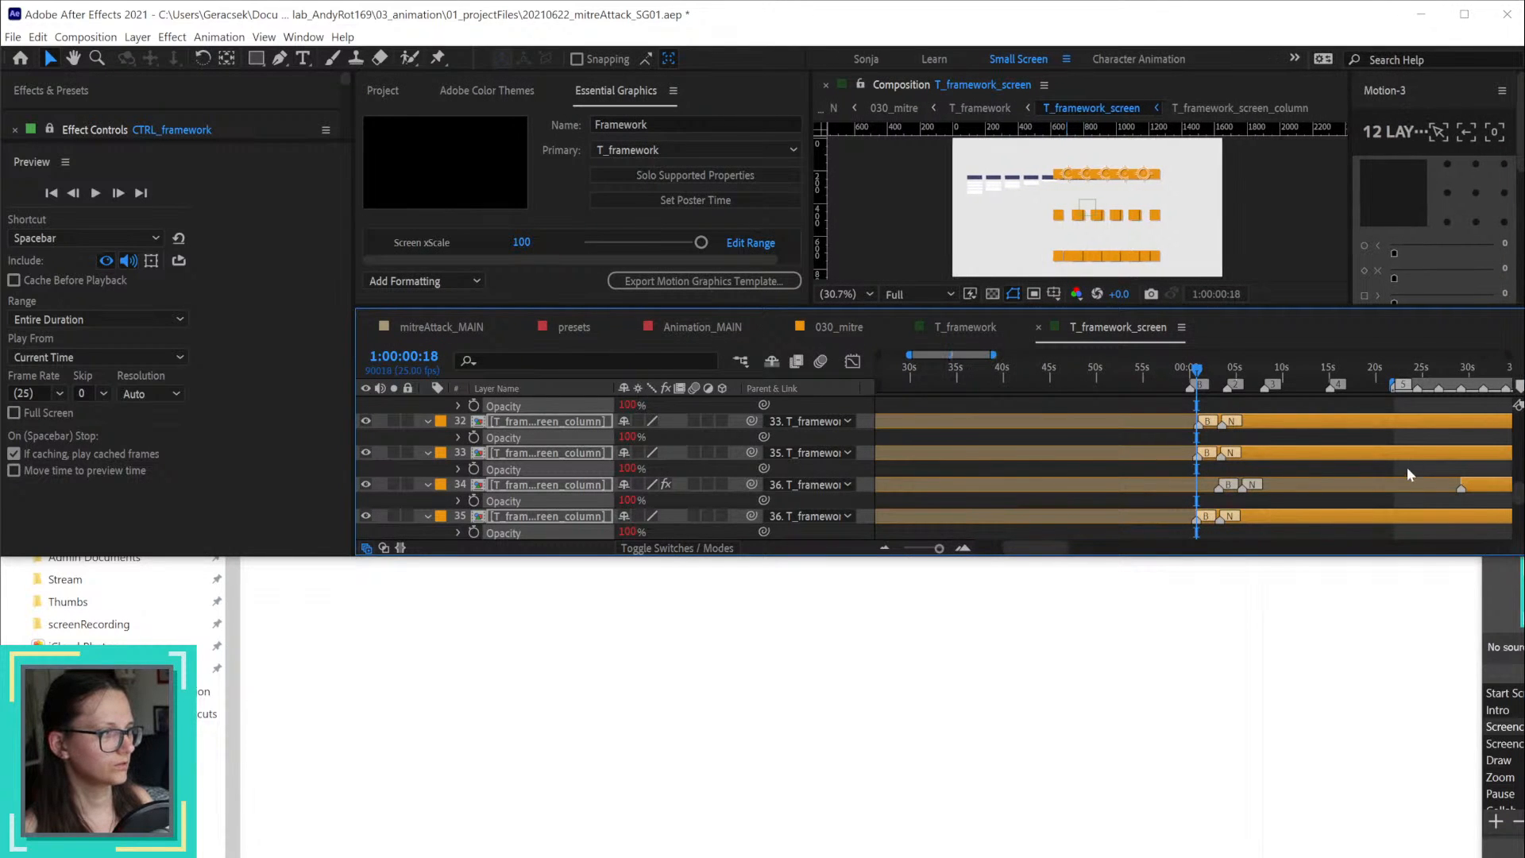
pyautogui.moveTo(1339, 557); pyautogui.dragTo(1326, 854)
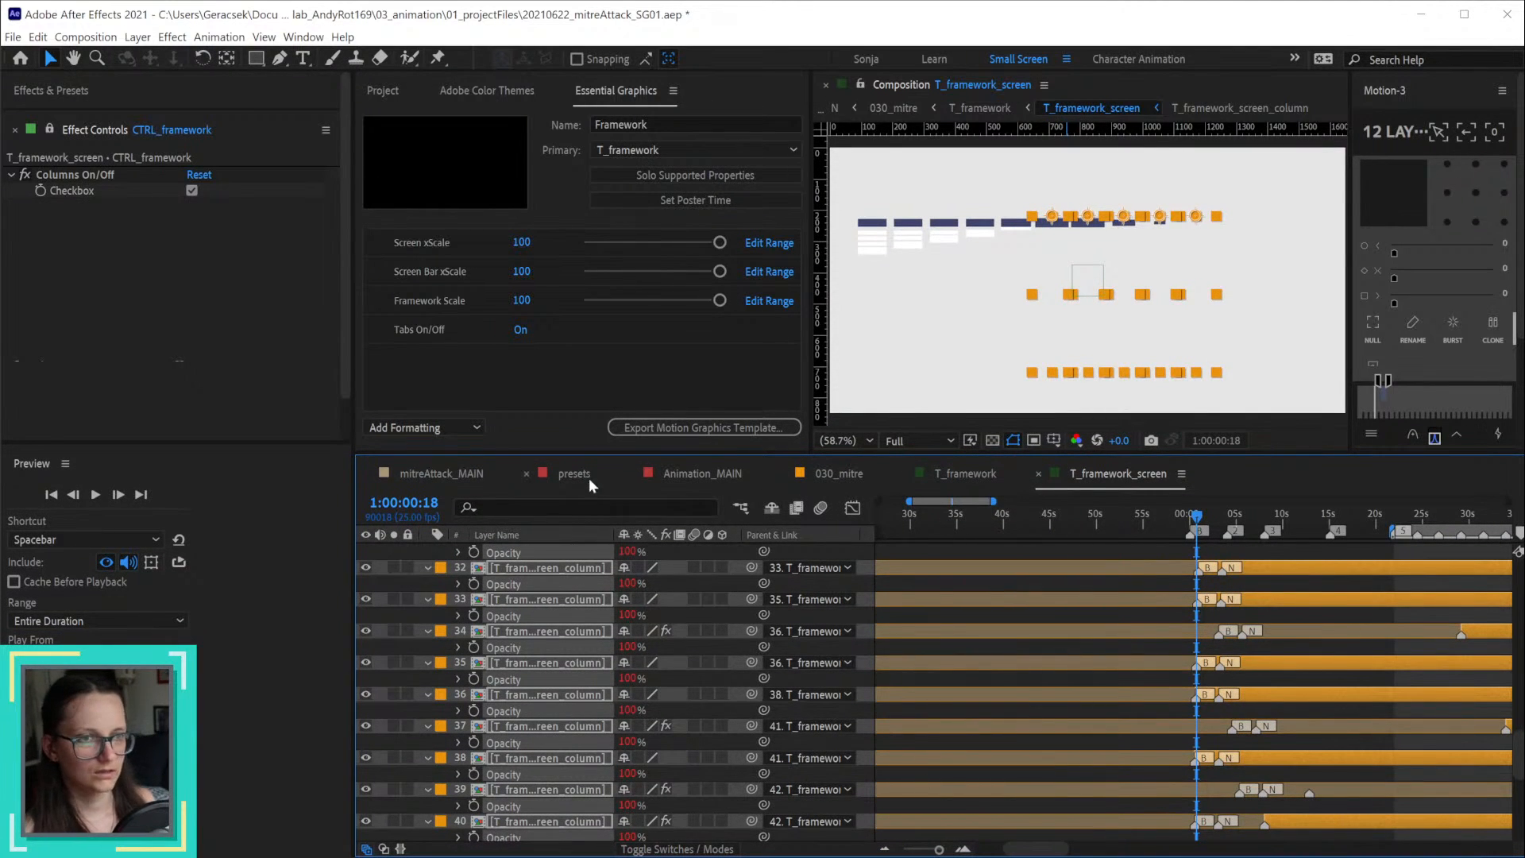
# Step: Open the T_framework_screen composition in Essential Graphics and name its template Screen
pyautogui.rightClick(831, 580)
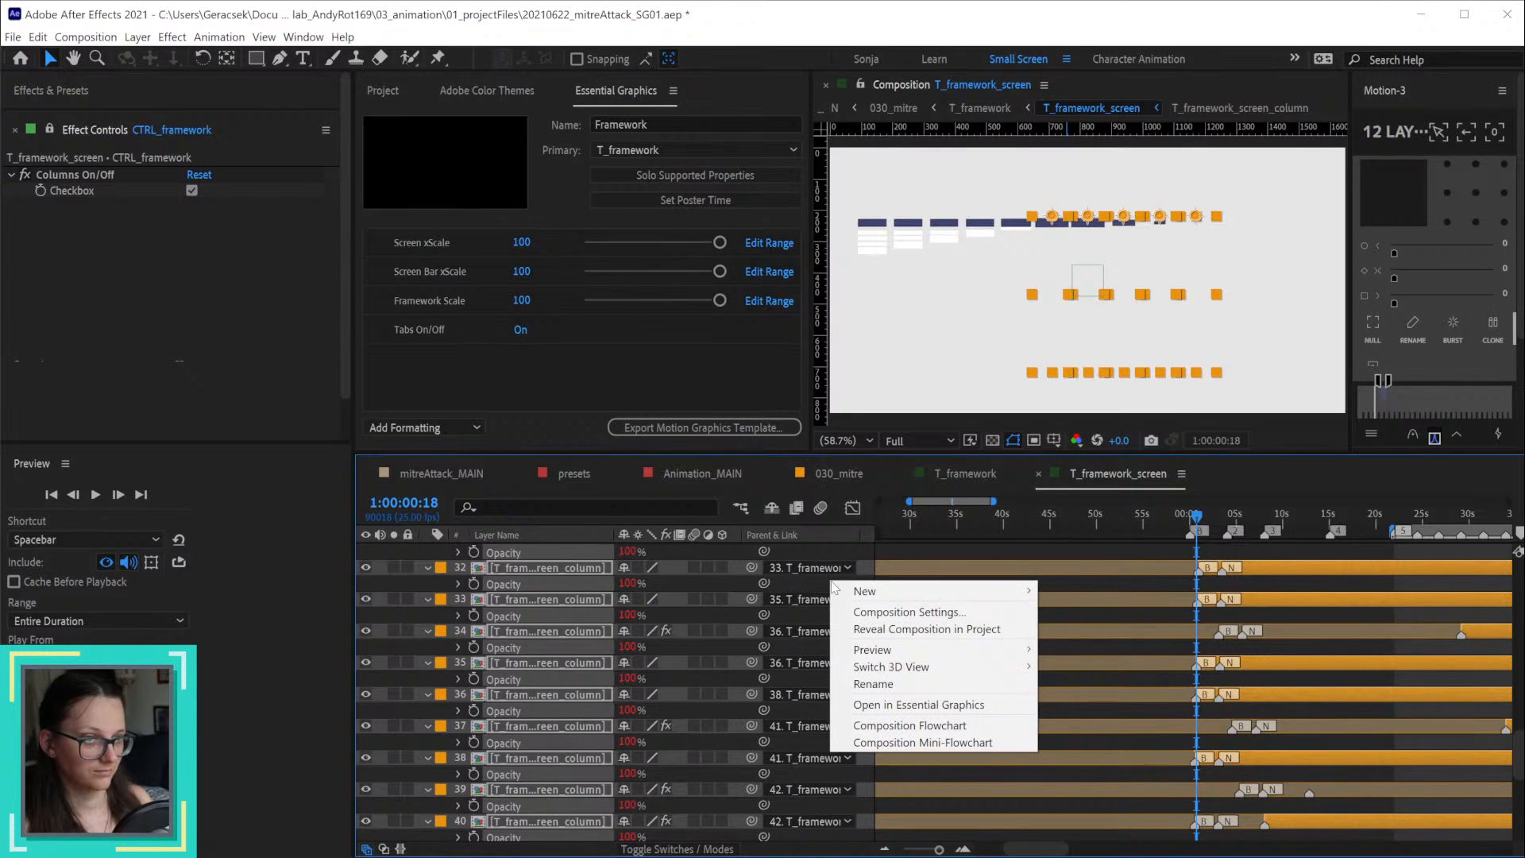
pyautogui.click(921, 705)
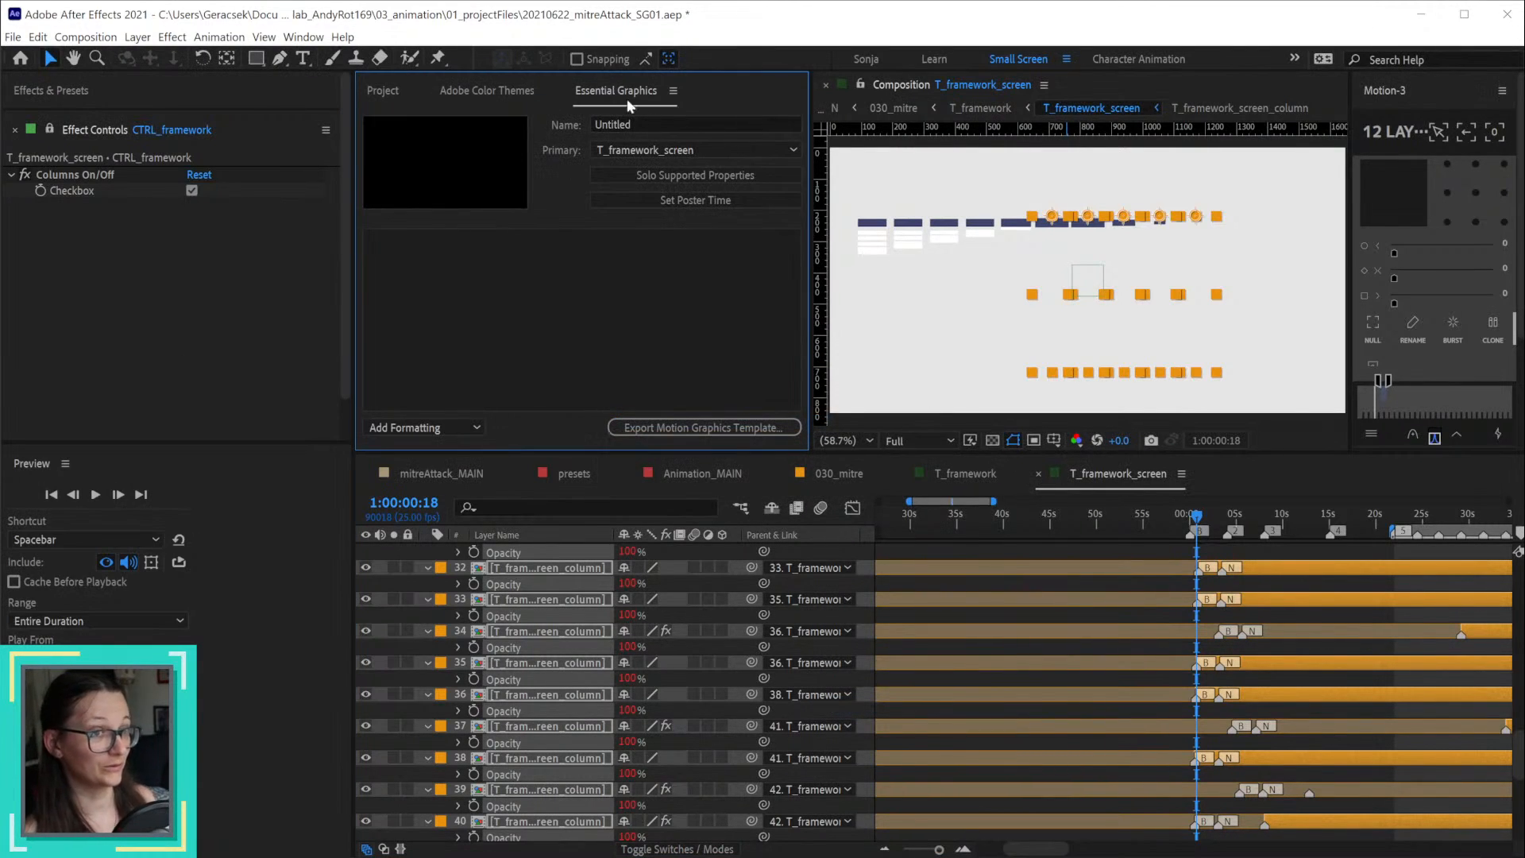
pyautogui.click(649, 124)
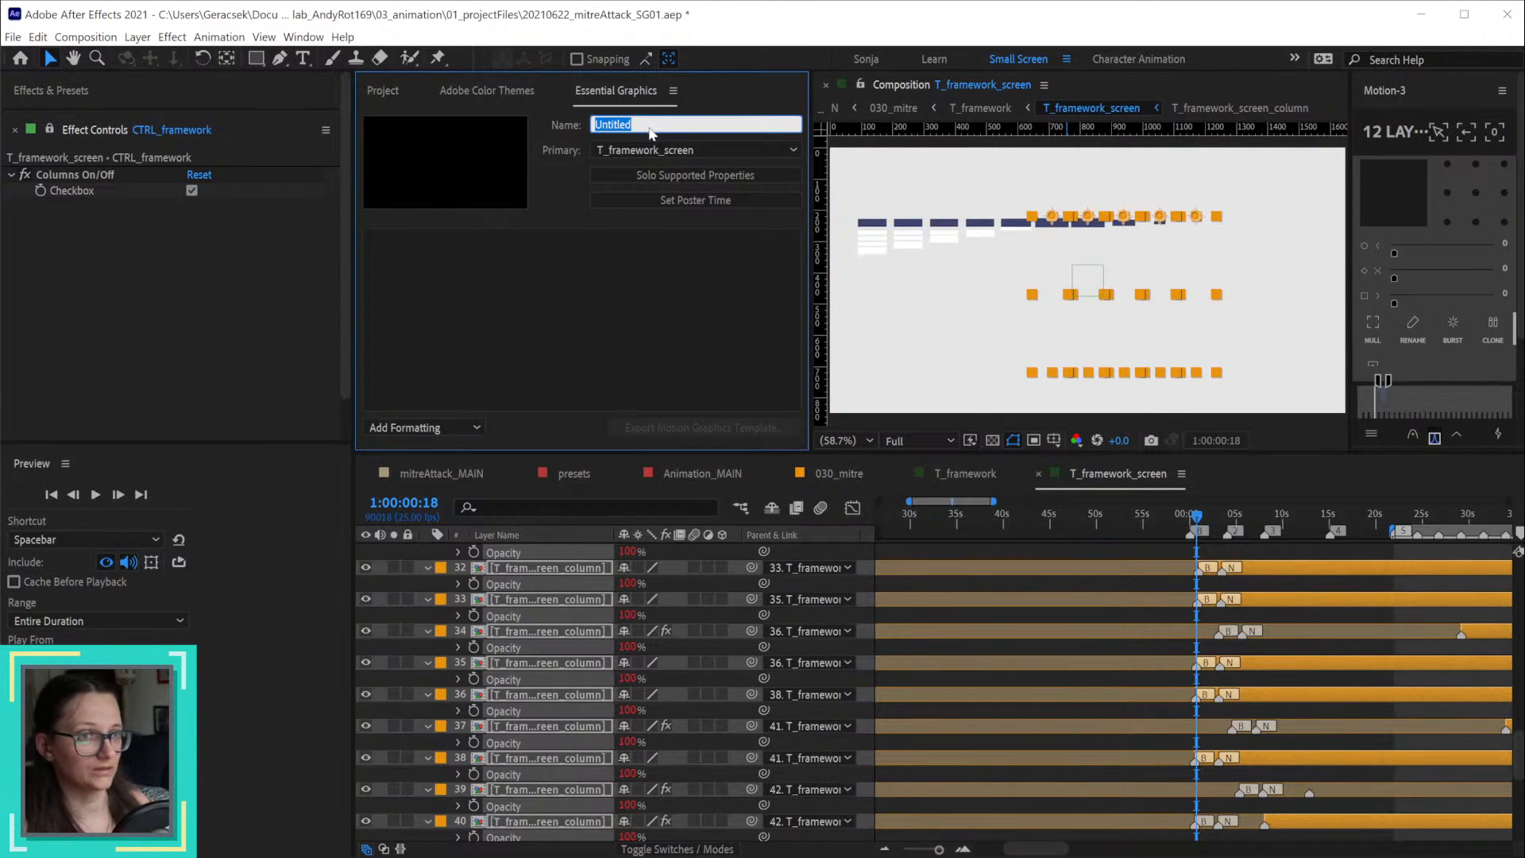
pyautogui.write('Screen')
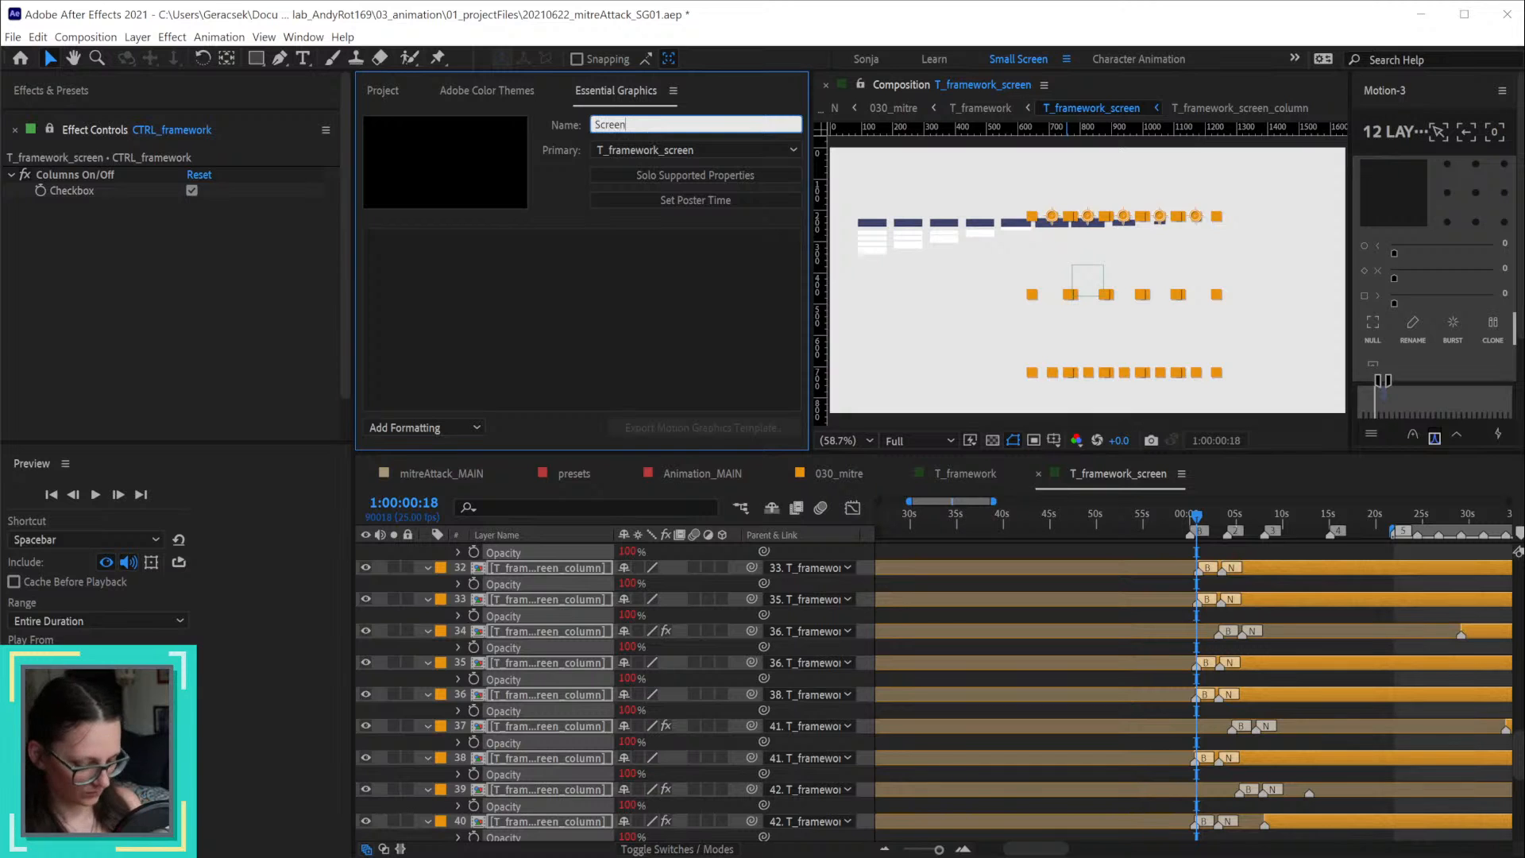
pyautogui.press('Return')
# Step: Reveal the effect properties of CTRL_framework and add its Columns On/Off checkbox to the Screen template
pyautogui.scroll(5, 720, 564)
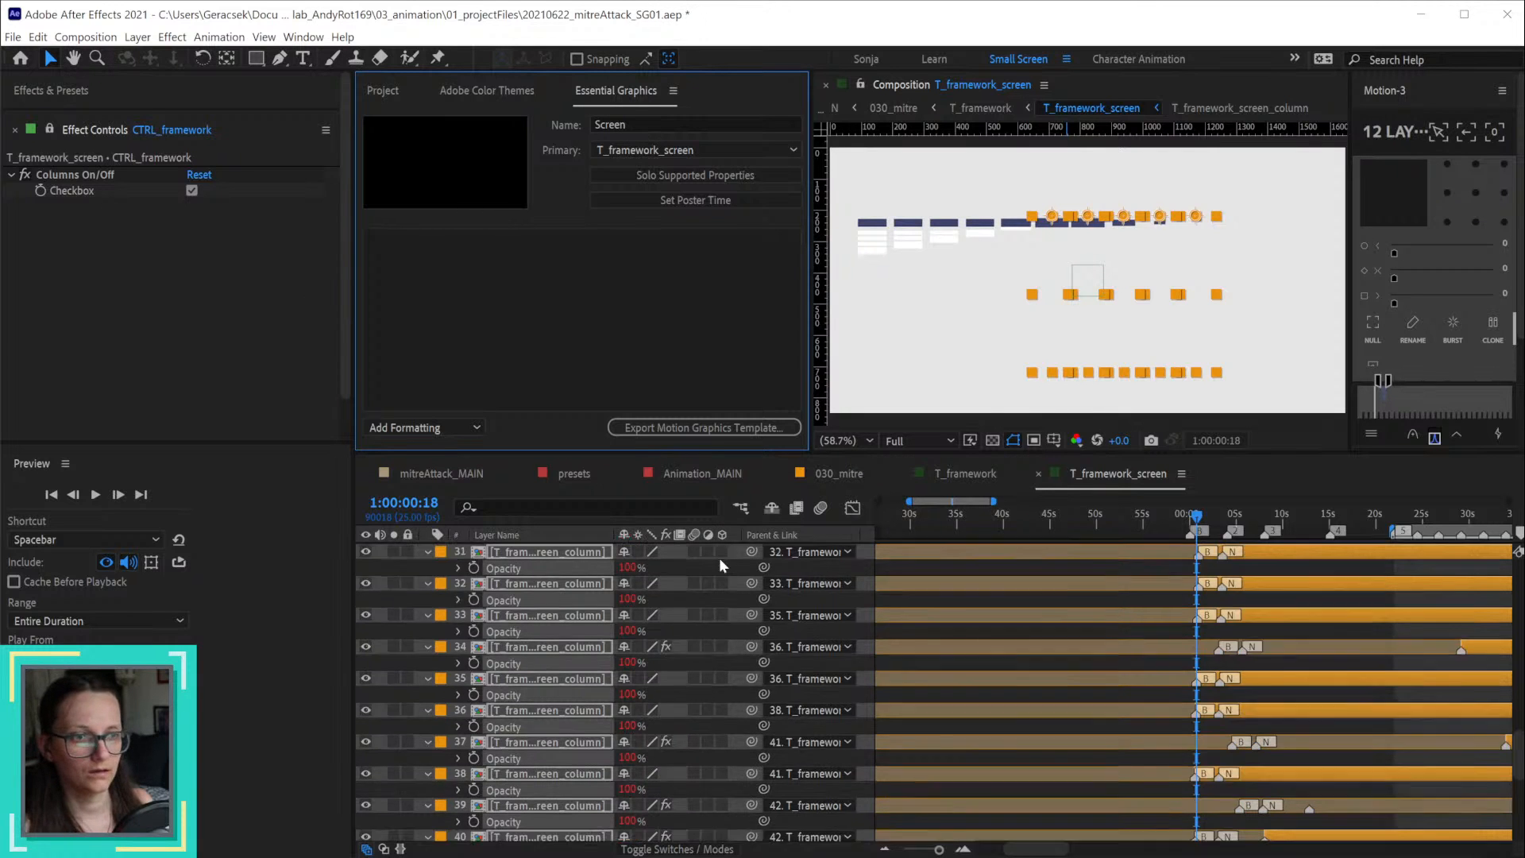
pyautogui.scroll(7, 718, 558)
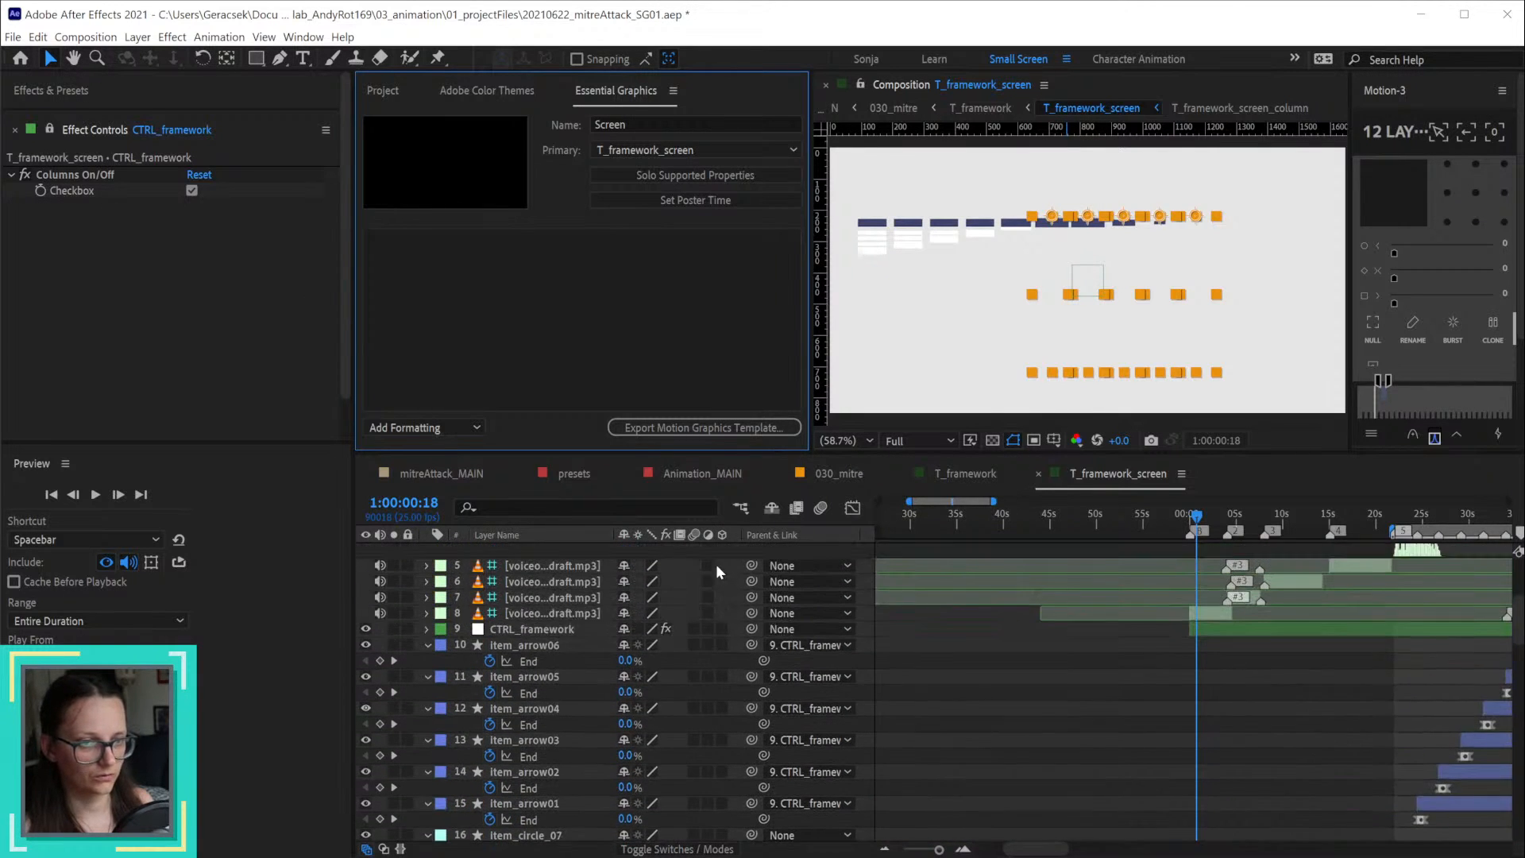
pyautogui.click(578, 612)
pyautogui.press('u')
pyautogui.press('u')
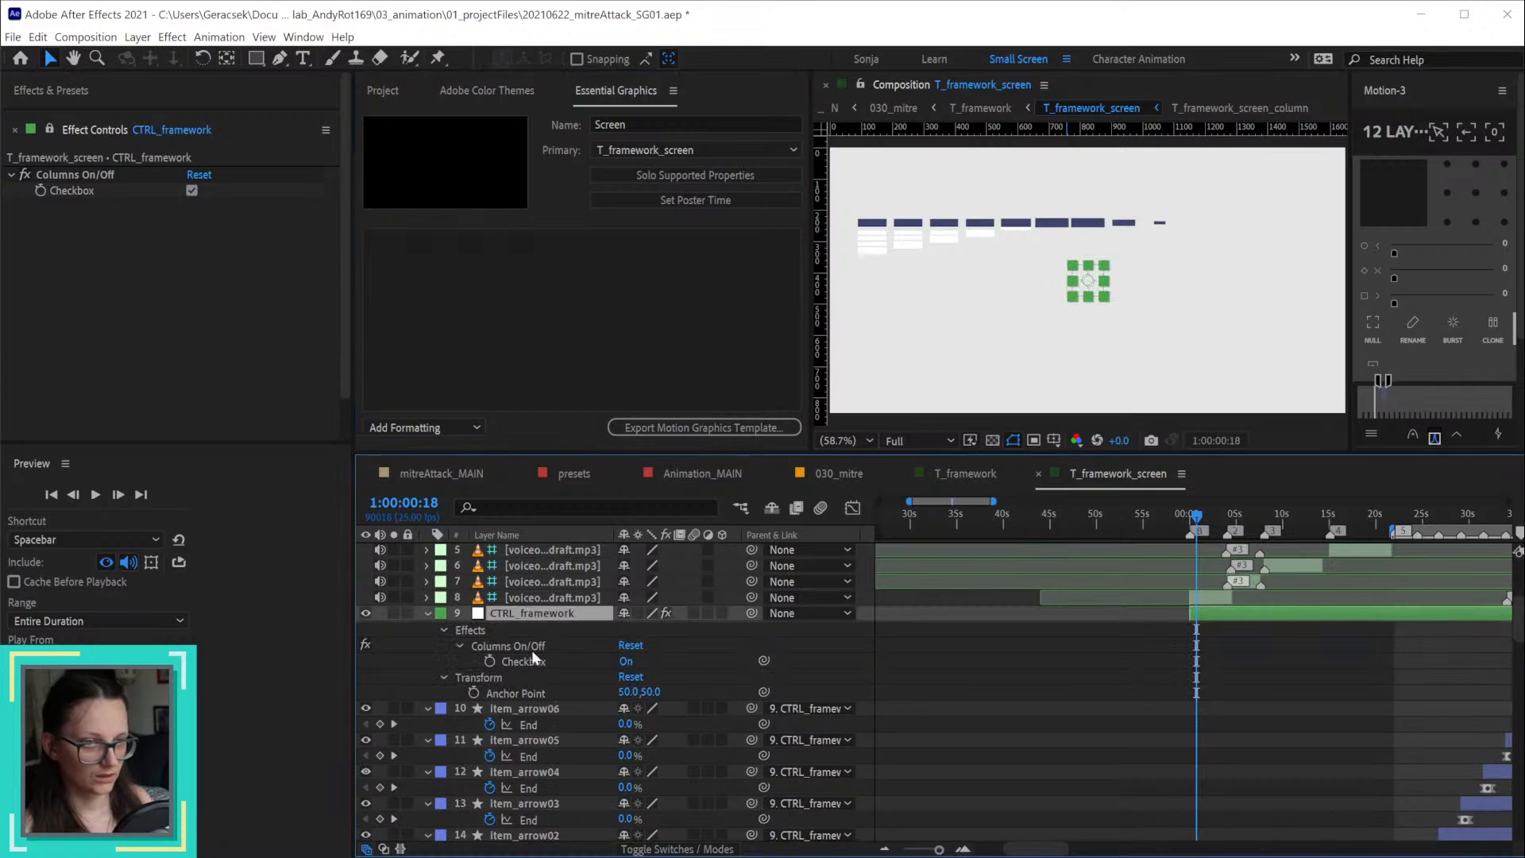
pyautogui.moveTo(525, 666); pyautogui.dragTo(550, 324)
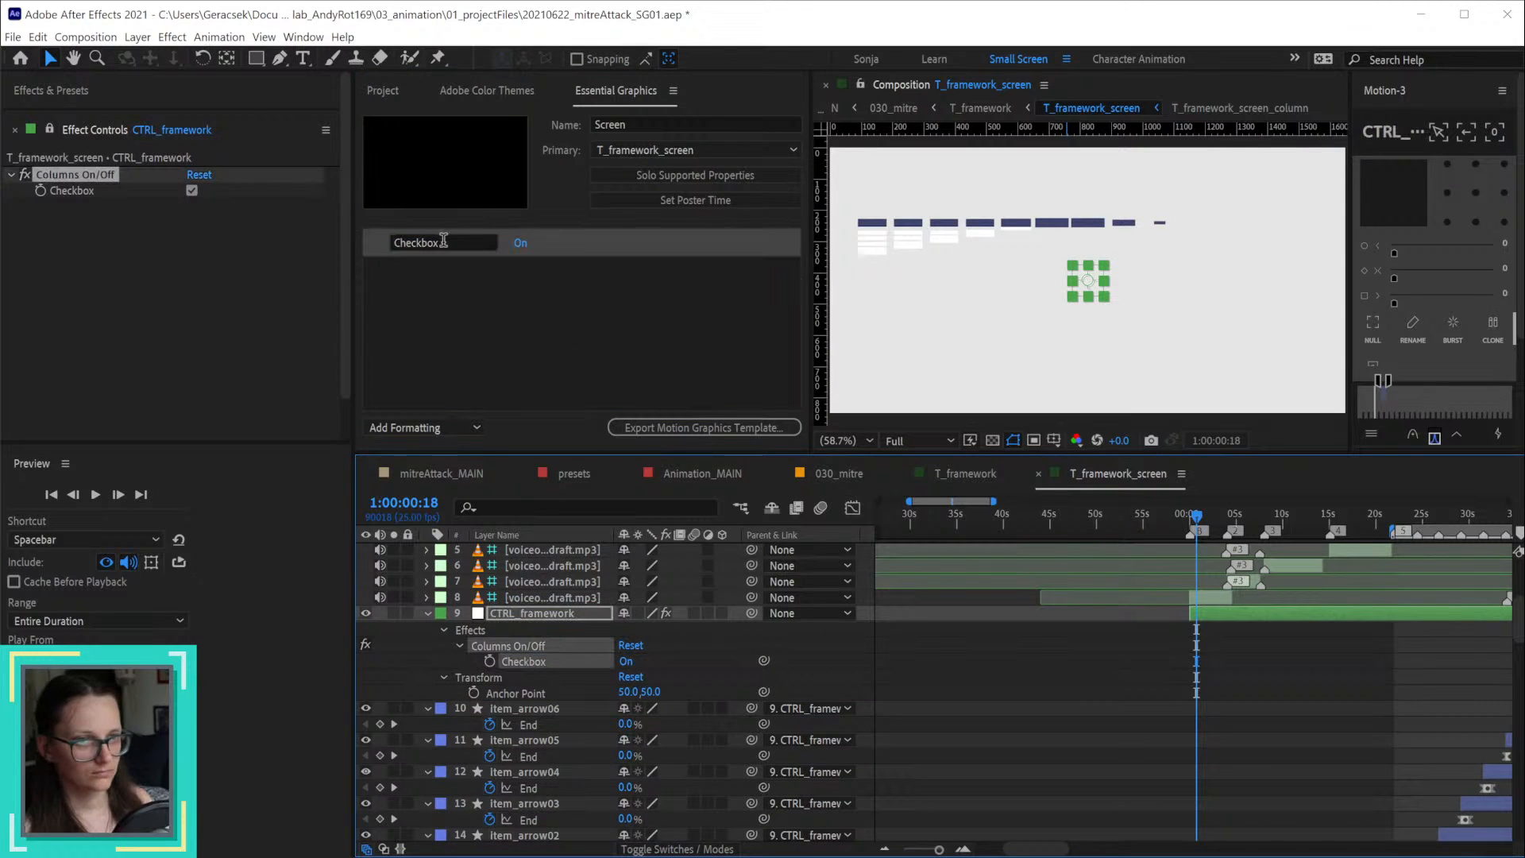
# Step: Rename the template's Checkbox property to Columns On/Off, copying the name from the effect
pyautogui.click(72, 191)
pyautogui.click(530, 647)
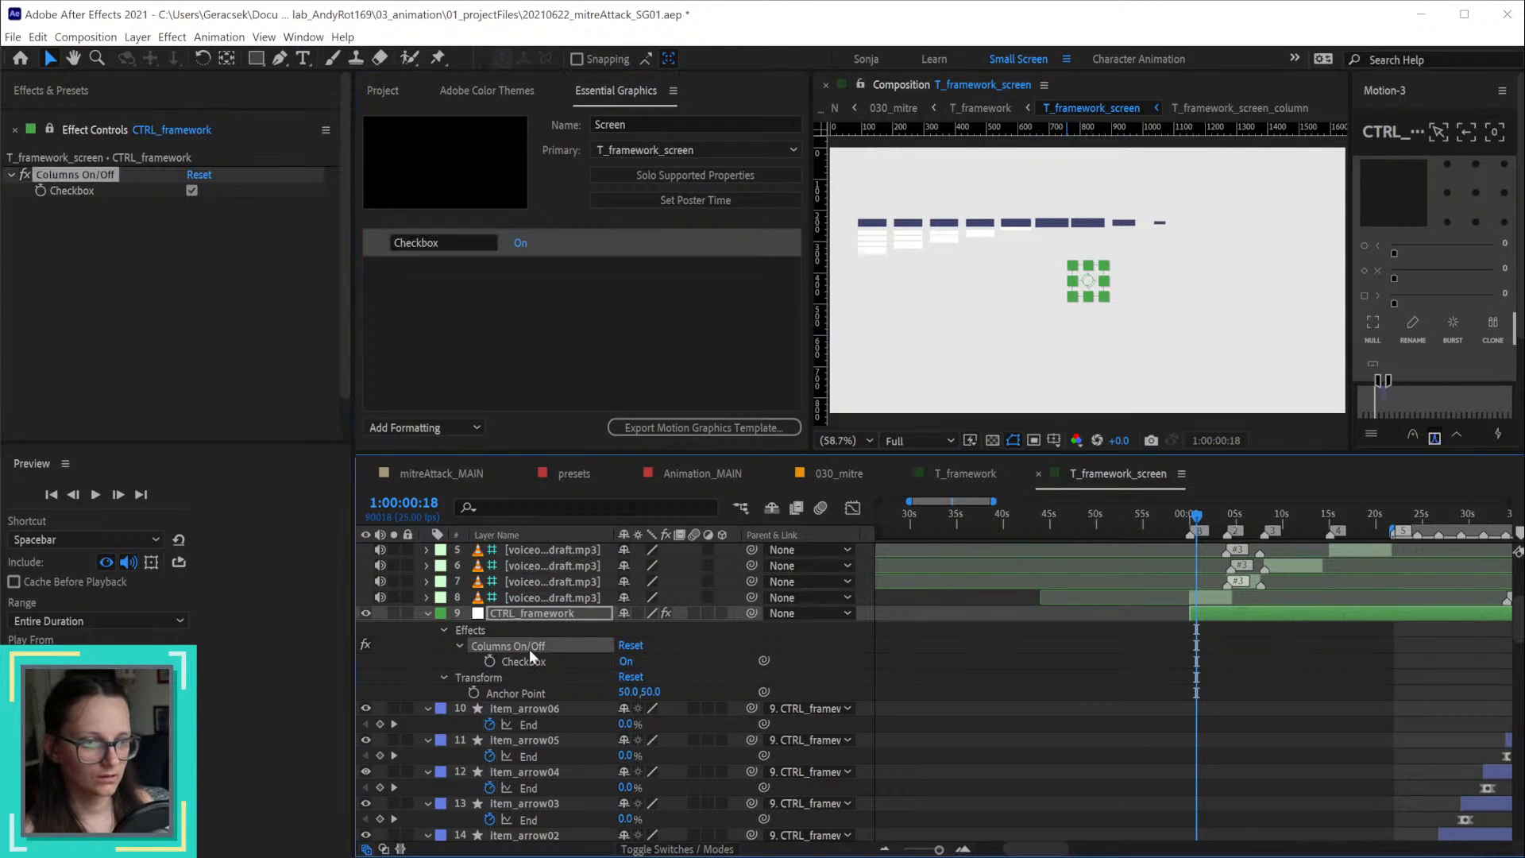
pyautogui.press('Return')
pyautogui.hotkey('ctrl', 'c')
pyautogui.click(450, 244)
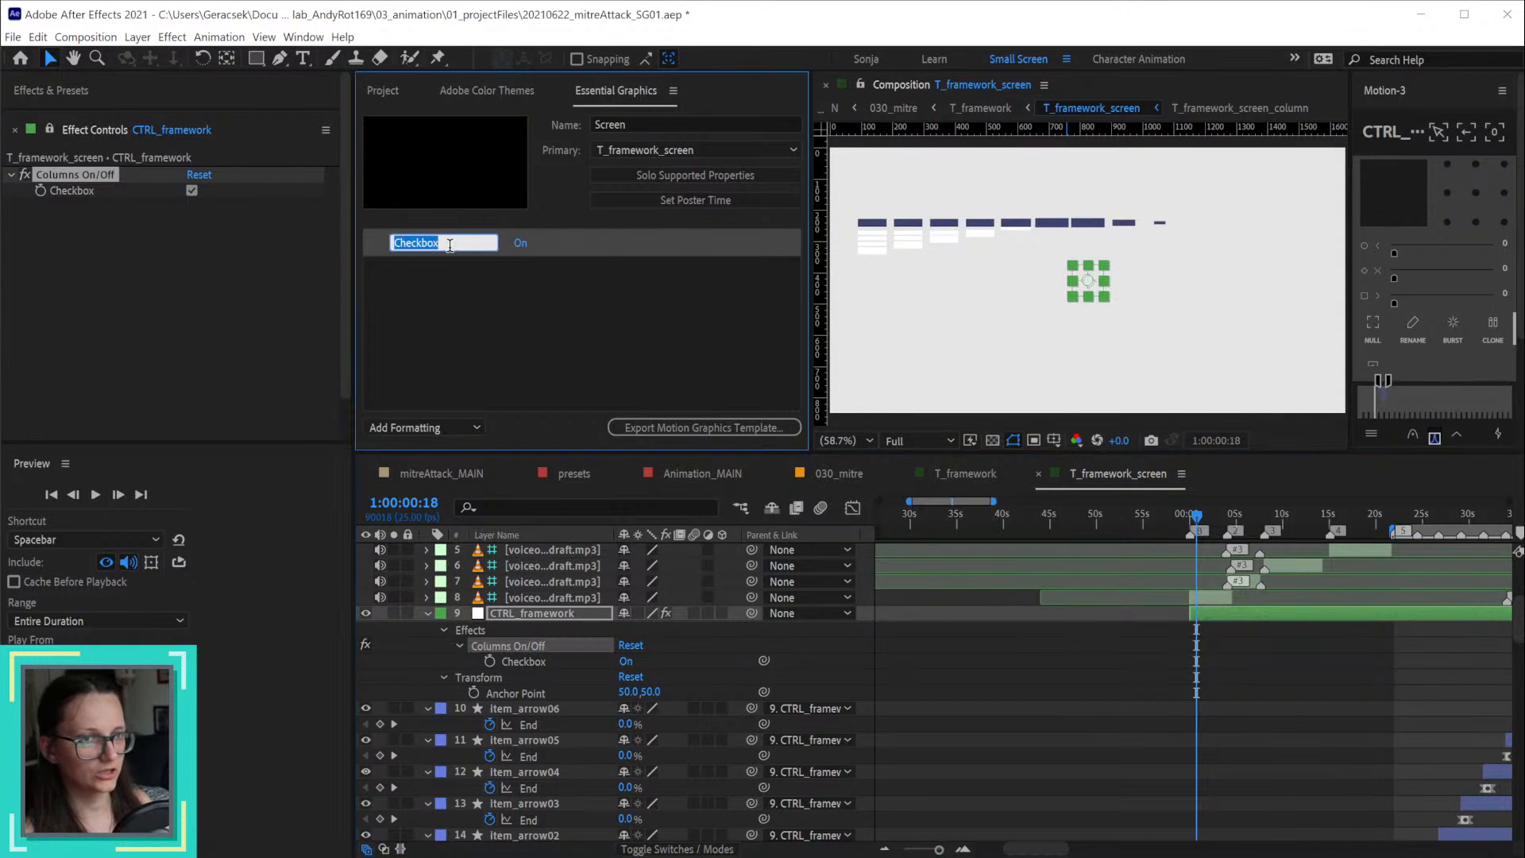
pyautogui.hotkey('ctrl', 'v')
pyautogui.press('Return')
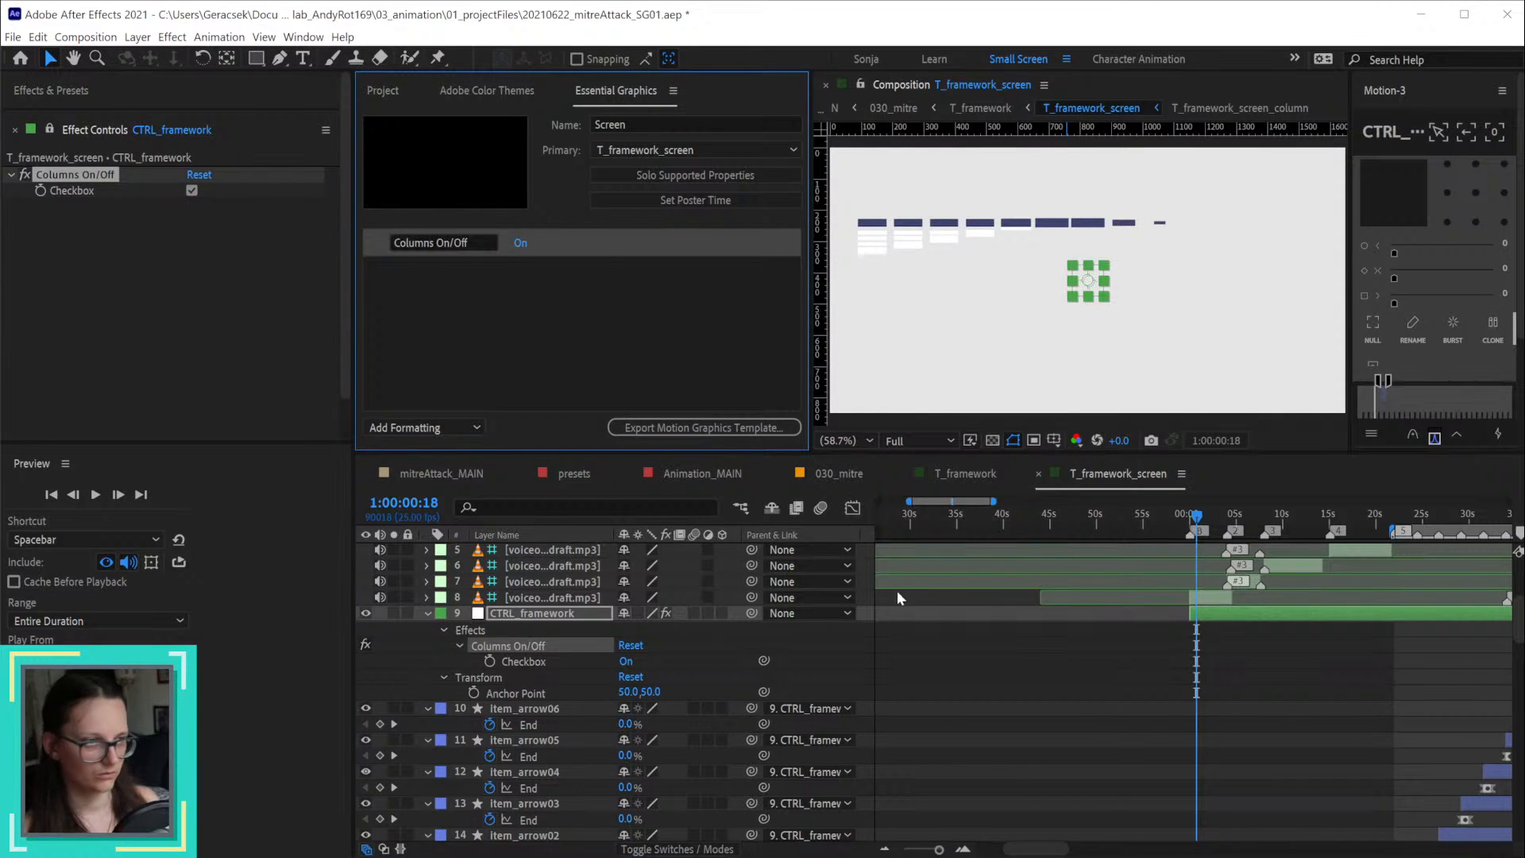
# Step: Switch to the T_framework composition and expand the Essential Properties of its T_framework_screen layer
pyautogui.click(974, 470)
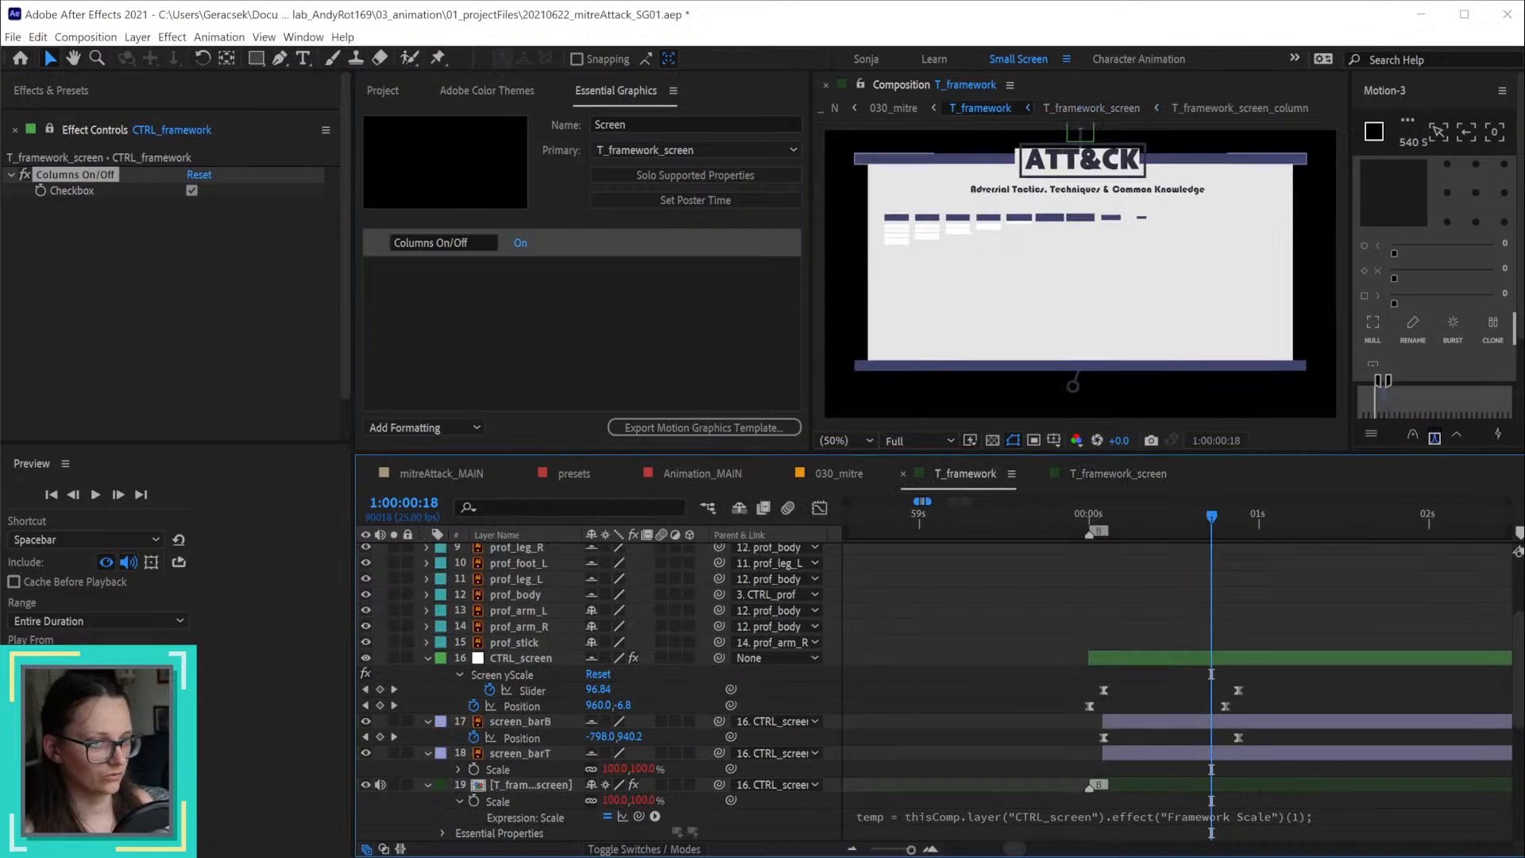
pyautogui.scroll(-3, 580, 824)
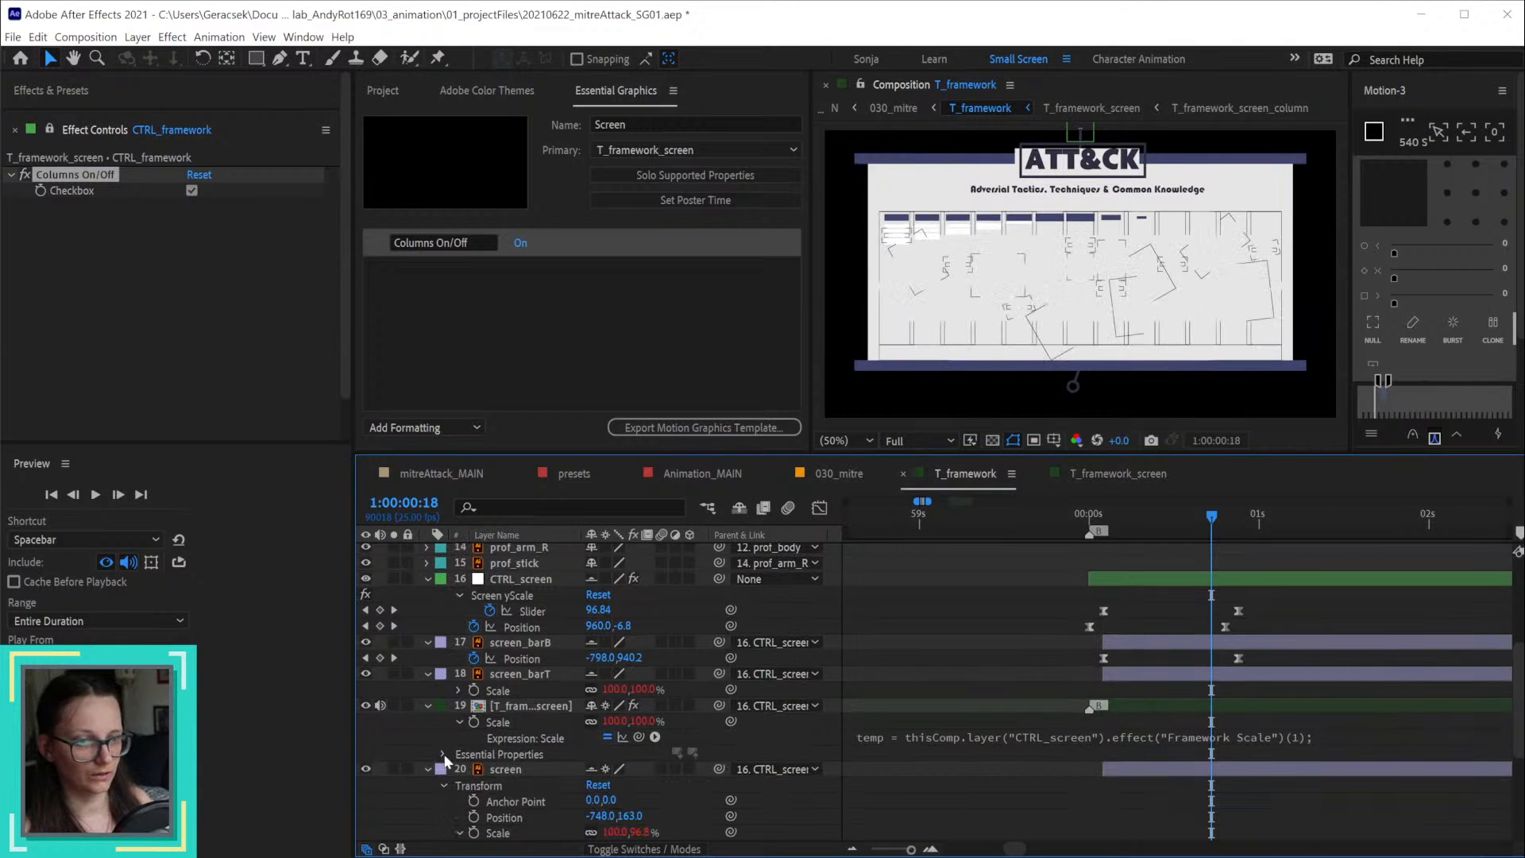
pyautogui.click(442, 756)
pyautogui.click(527, 769)
pyautogui.scroll(4, 551, 670)
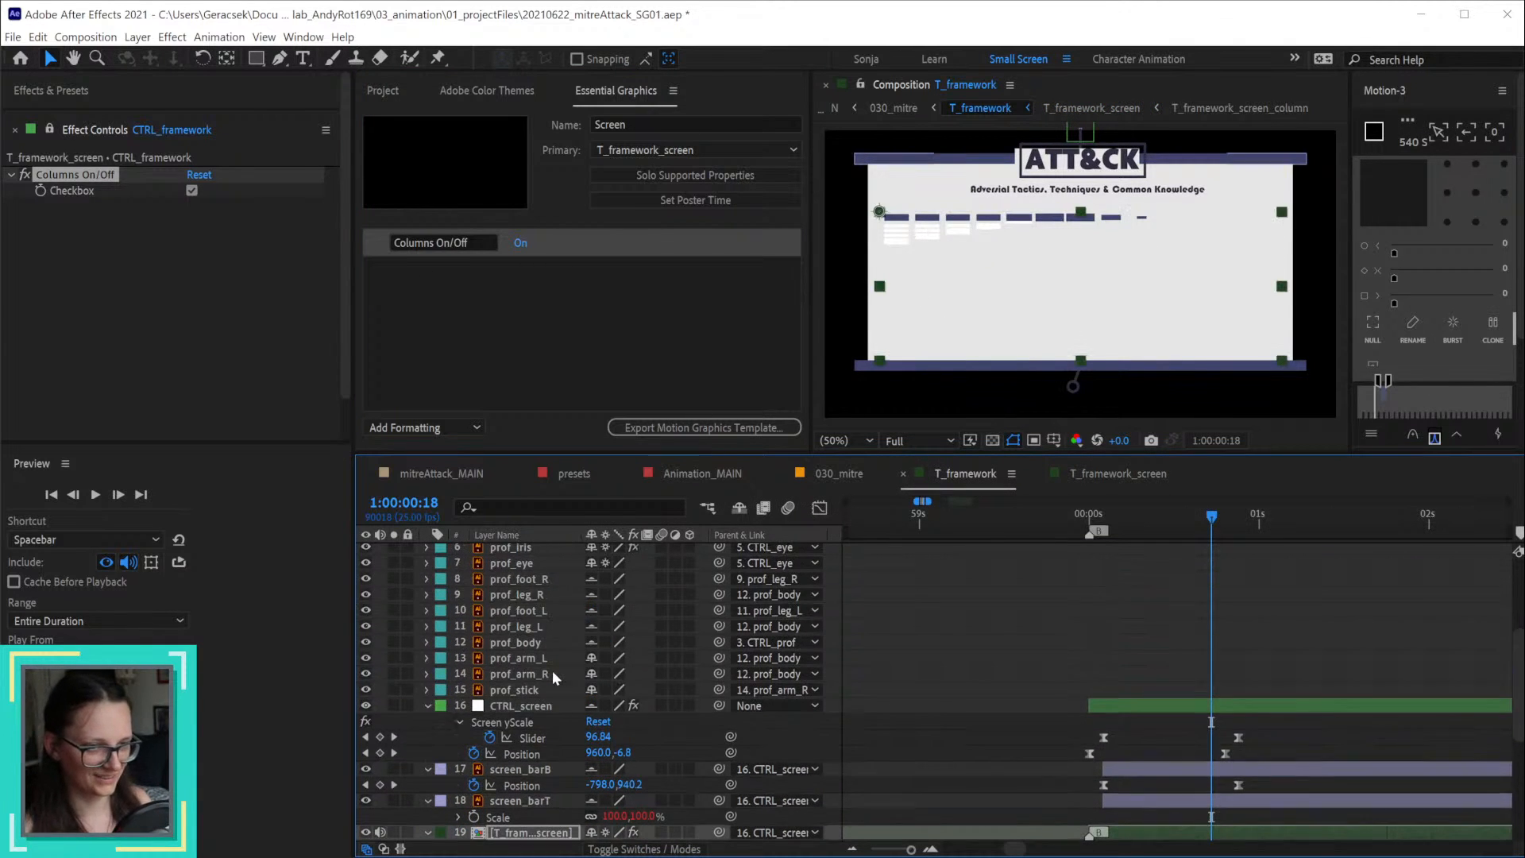
# Step: Show the effects of CTRL_screen, duplicate its Tabs On/Off checkbox control and rename the copy Columns On/Off
pyautogui.click(542, 709)
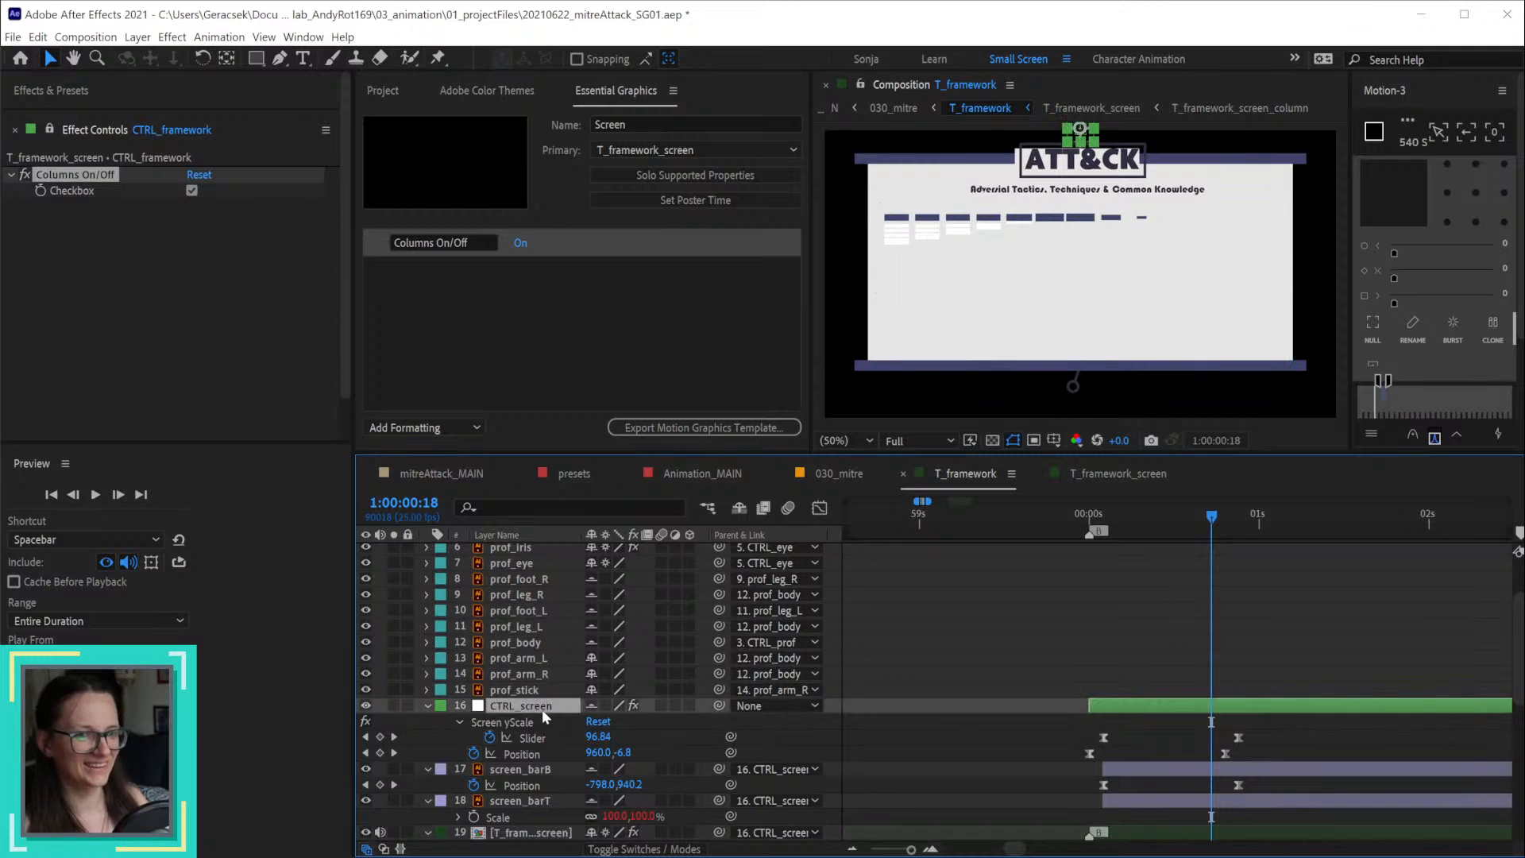
pyautogui.click(49, 130)
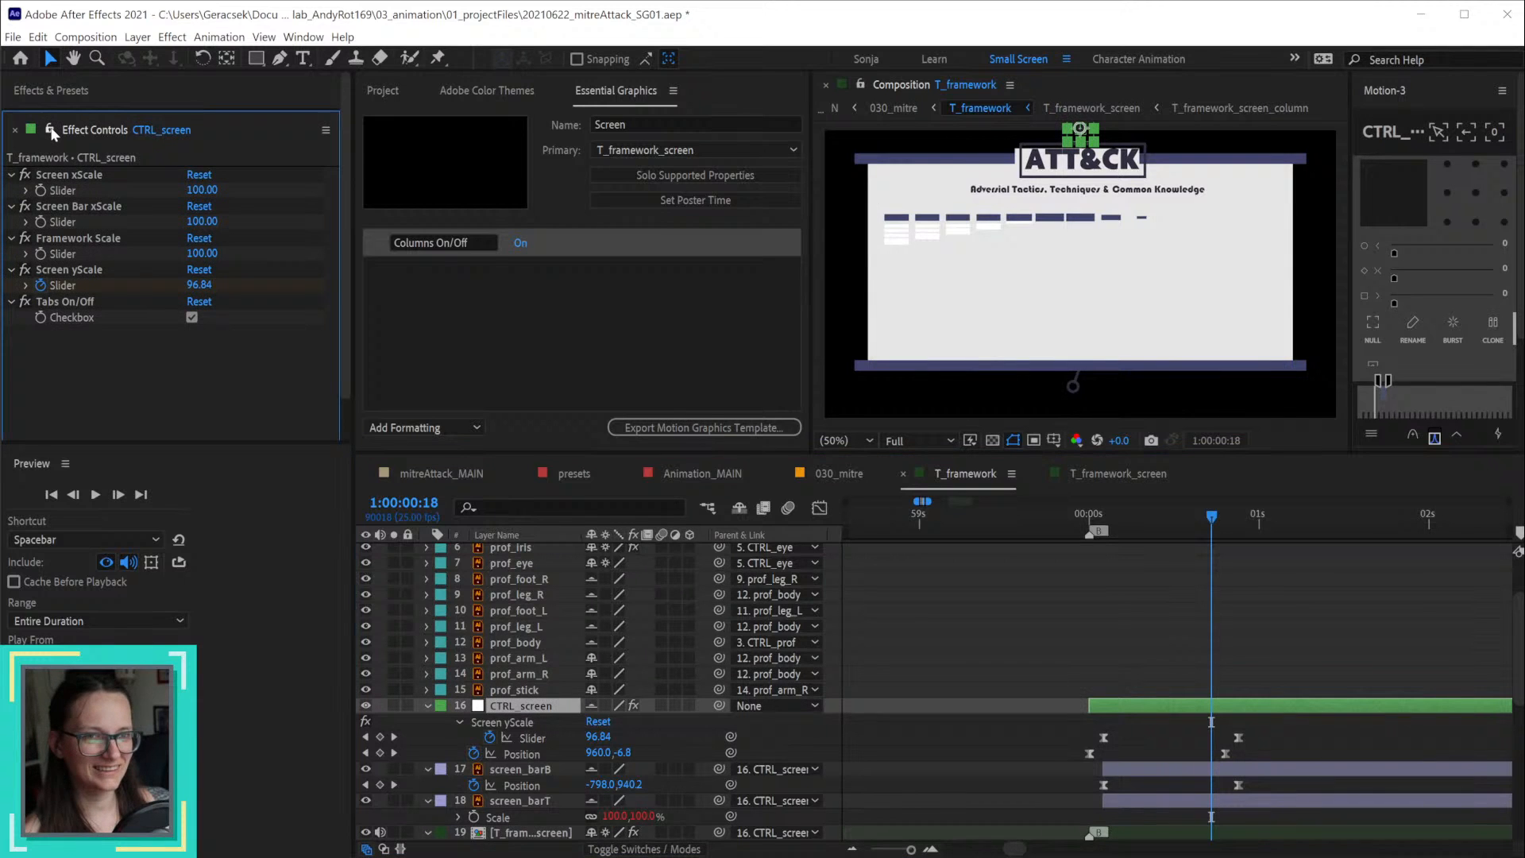
pyautogui.click(102, 302)
pyautogui.hotkey('ctrl', 'd')
pyautogui.press('Return')
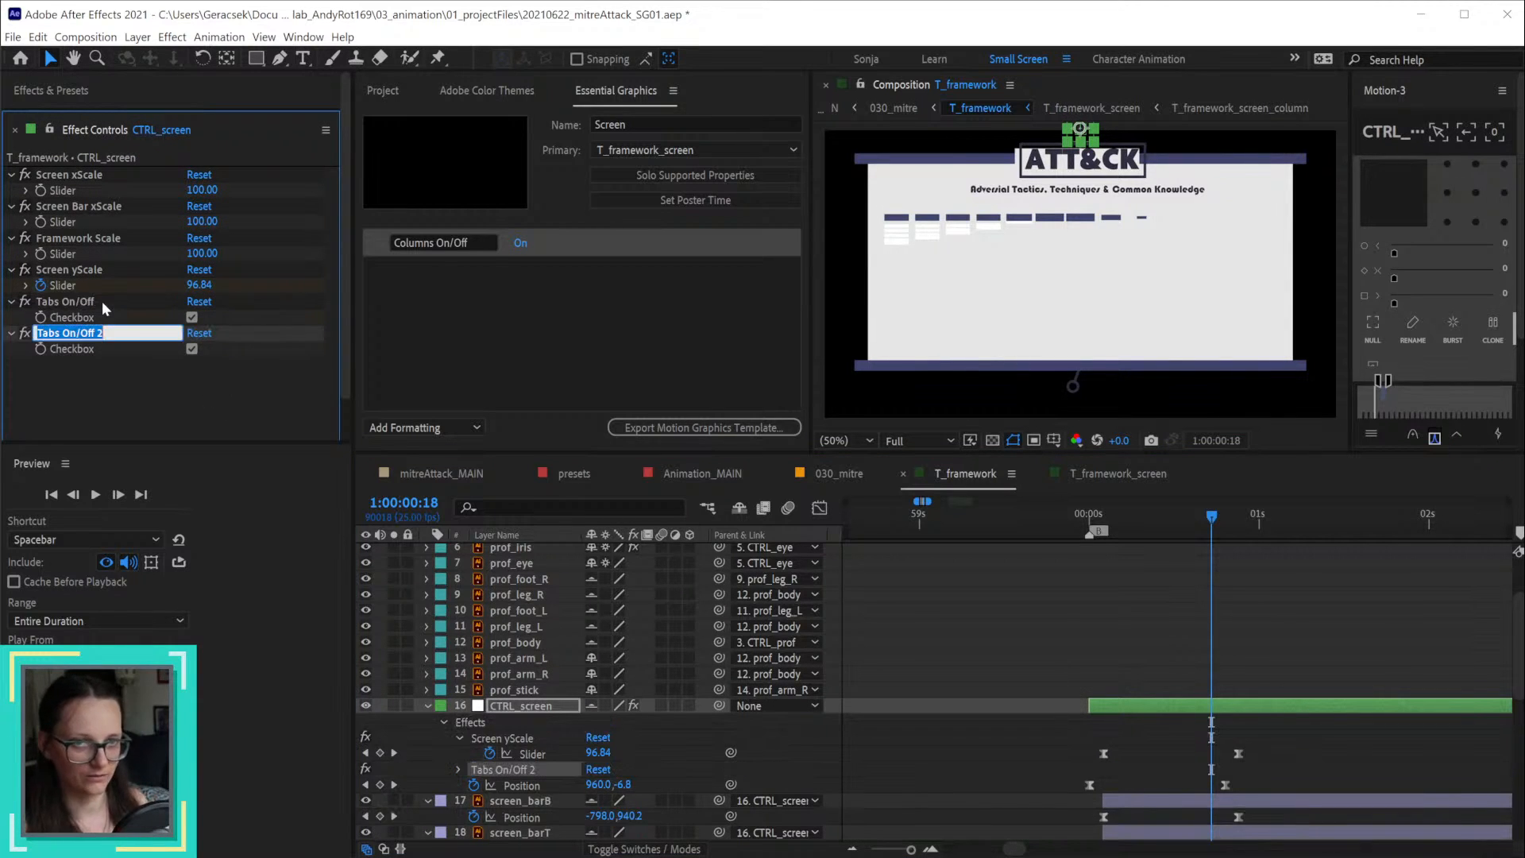
pyautogui.hotkey('ctrl', 'v')
pyautogui.press('Return')
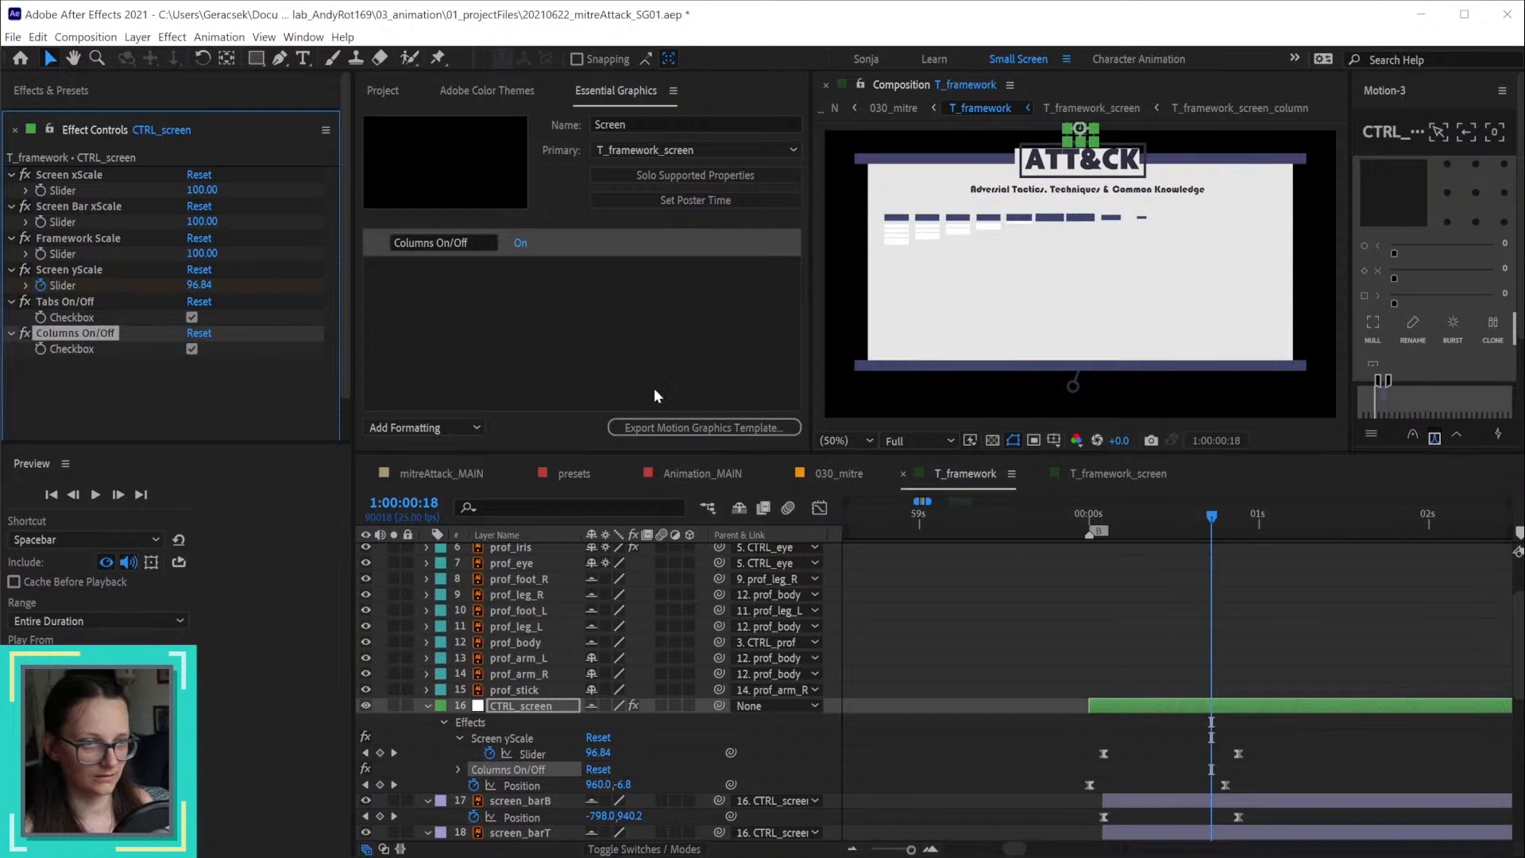
# Step: Open T_framework's template in Essential Graphics and link the T_framework_screen layer's Columns On/Off property by expression to CTRL_screen's Columns On/Off checkbox
pyautogui.rightClick(769, 756)
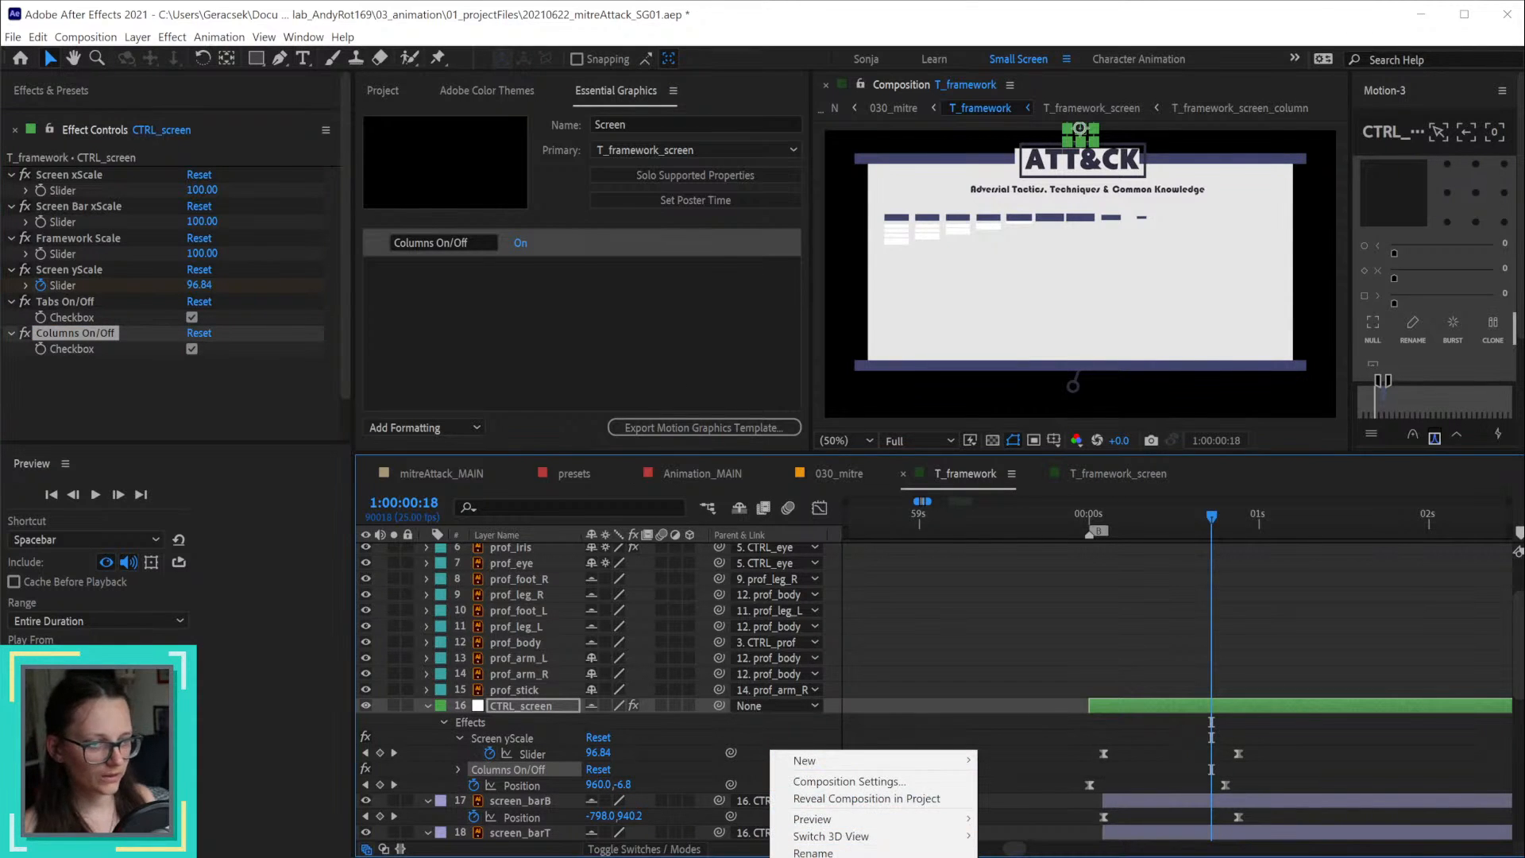
pyautogui.click(842, 851)
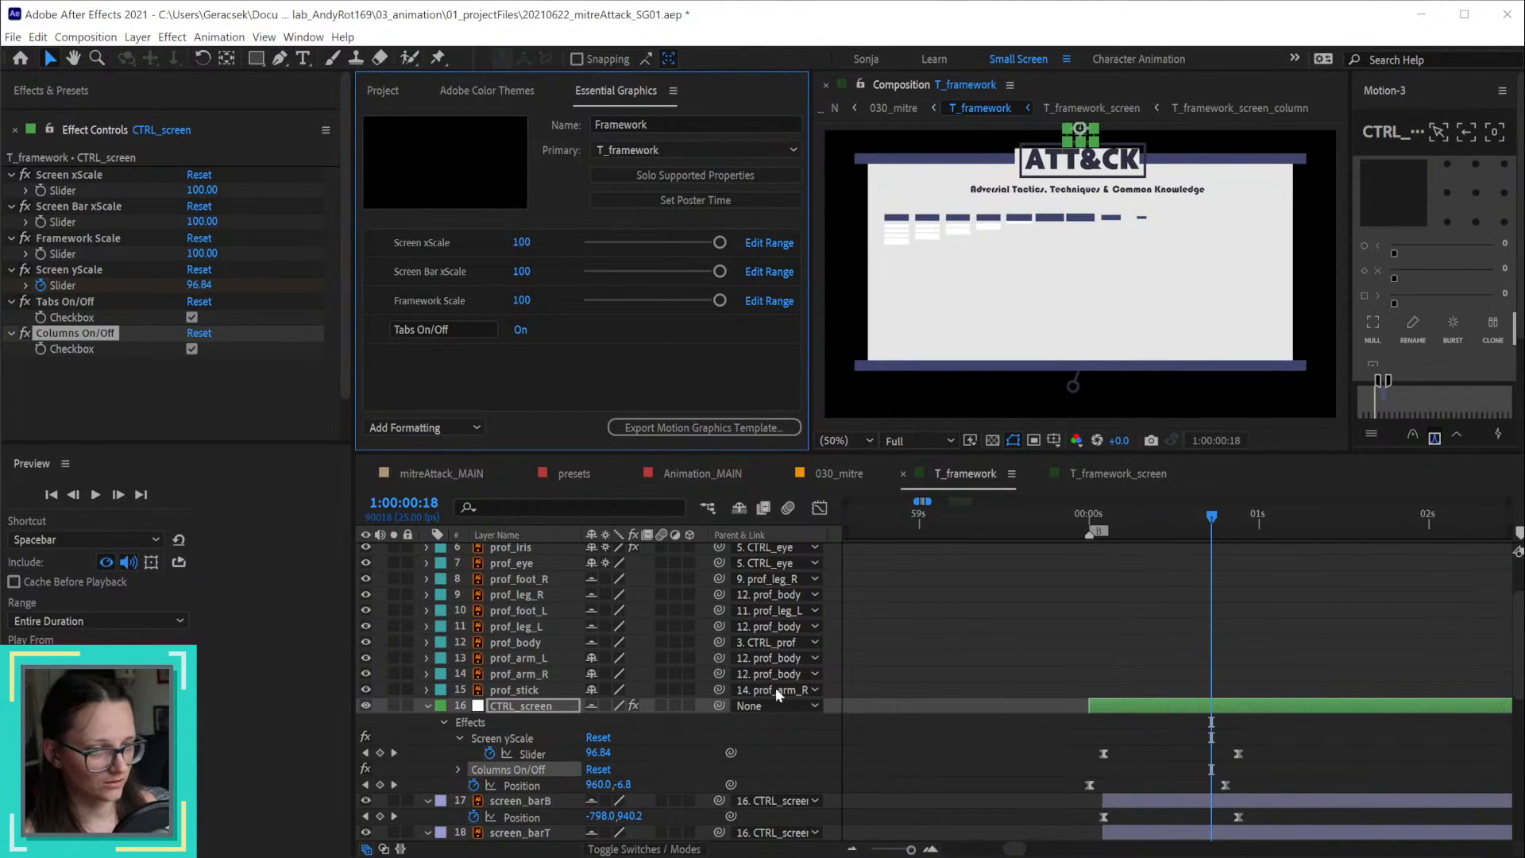
pyautogui.click(457, 768)
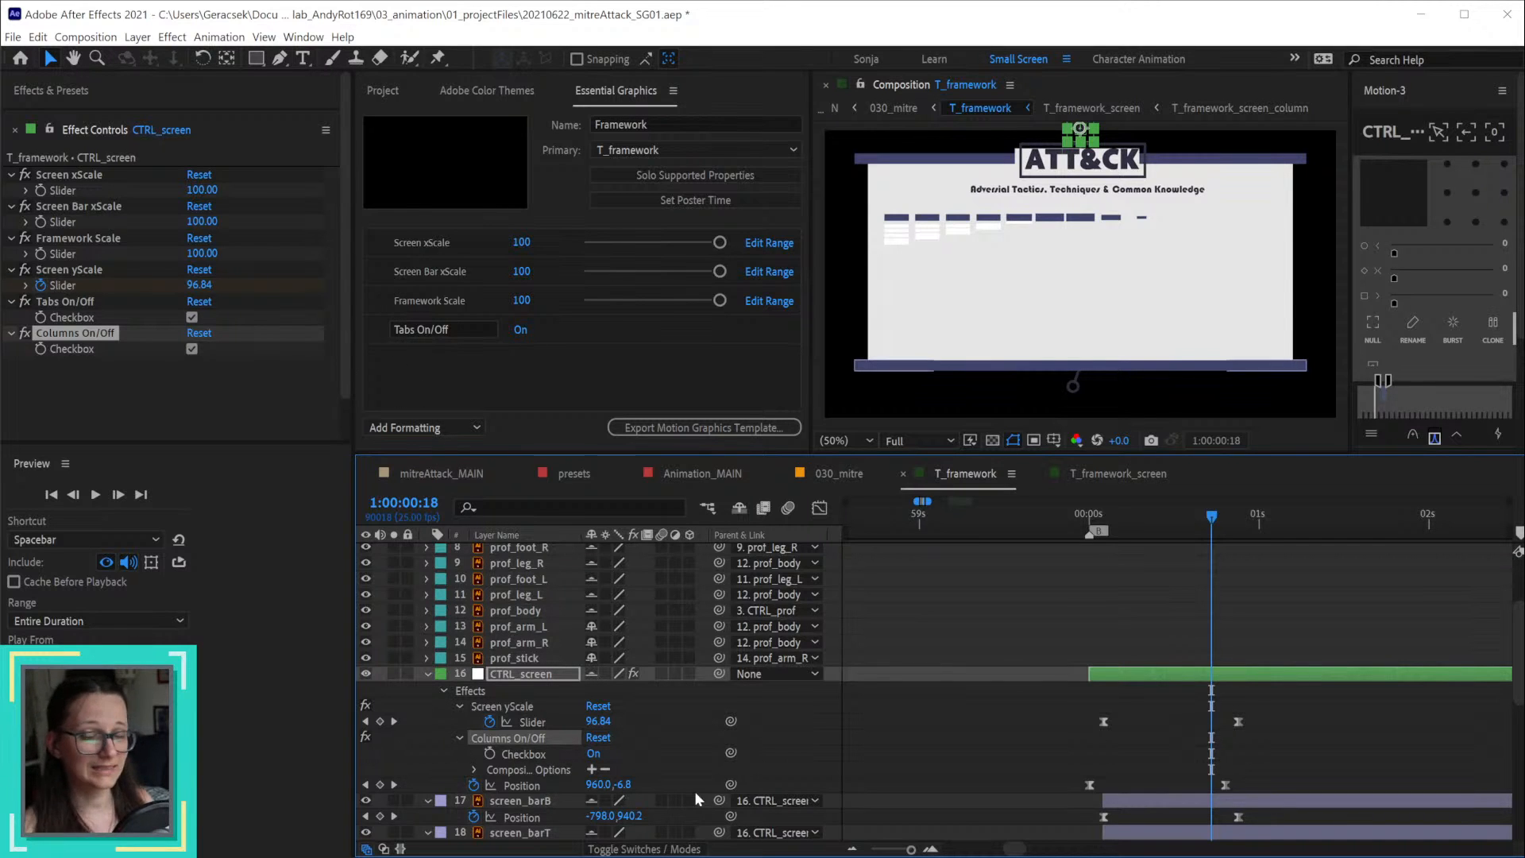
pyautogui.scroll(-3, 848, 661)
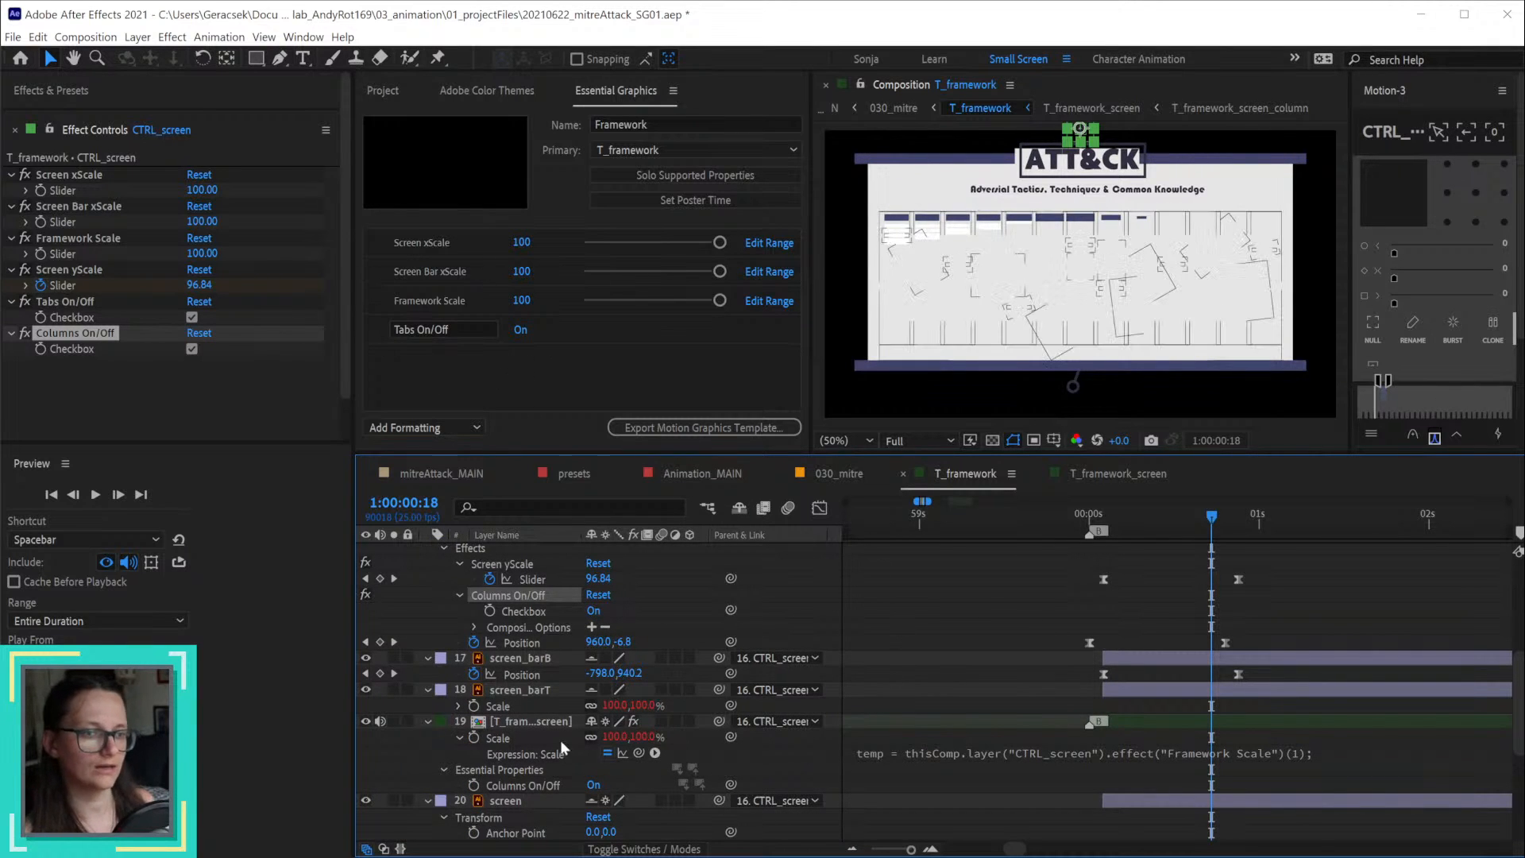
pyautogui.keyDown('alt'); pyautogui.click(474, 784); pyautogui.keyUp('alt')
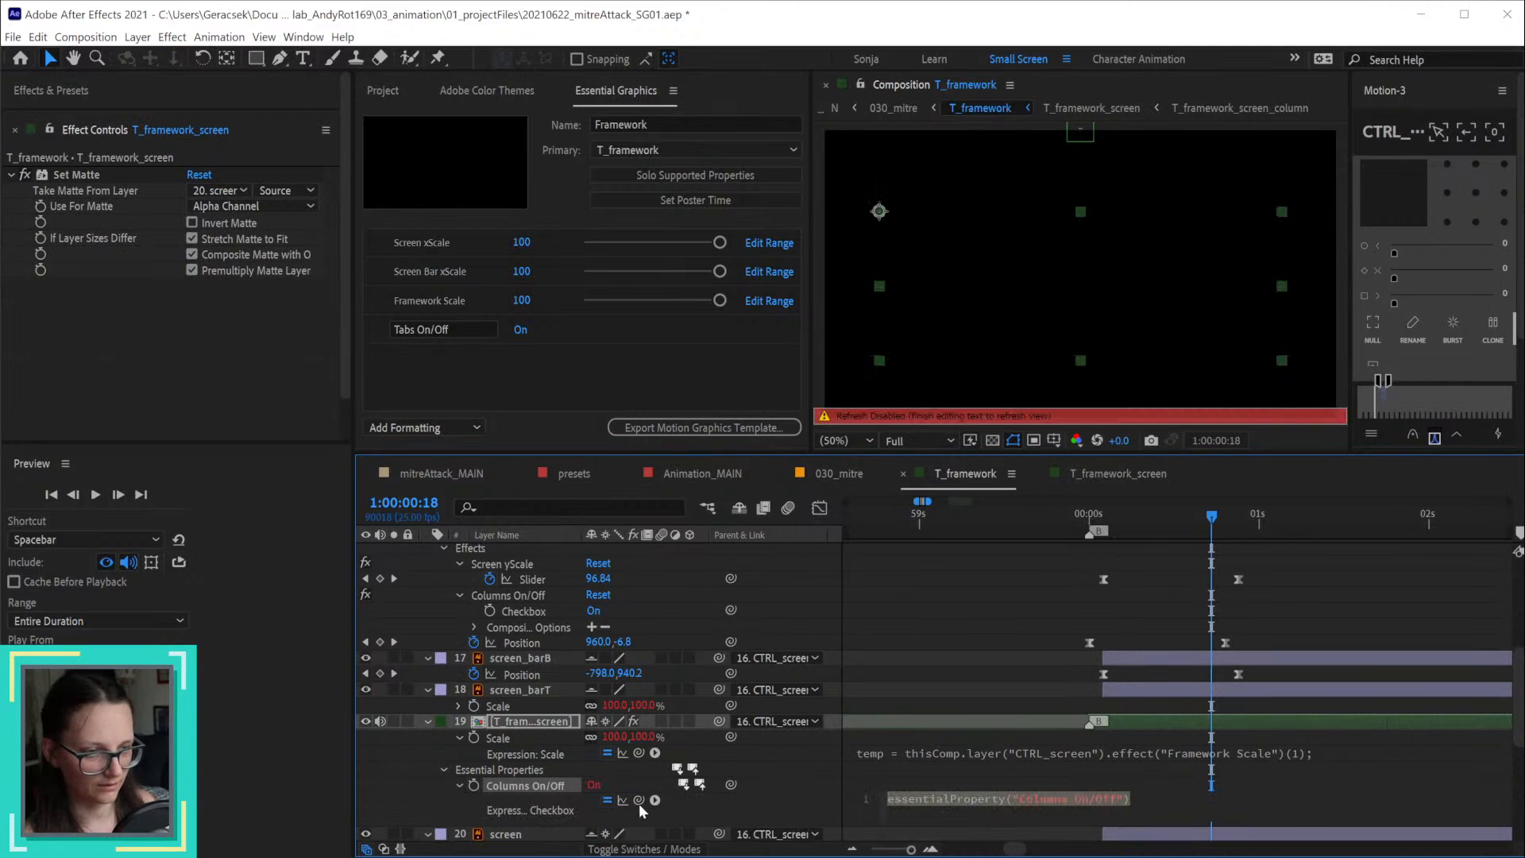
pyautogui.moveTo(639, 799); pyautogui.dragTo(523, 660)
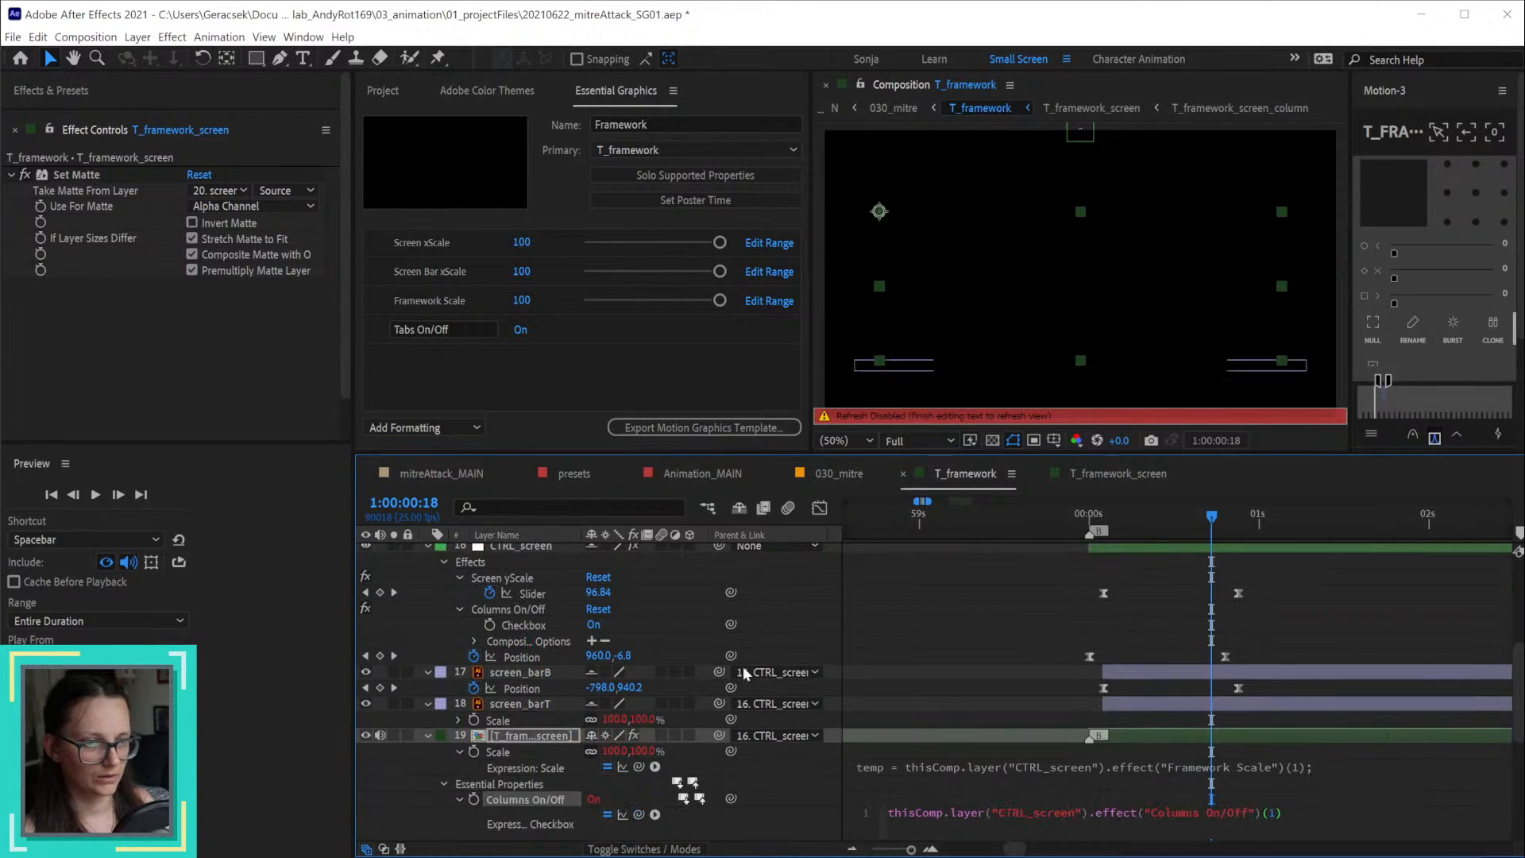
pyautogui.click(783, 604)
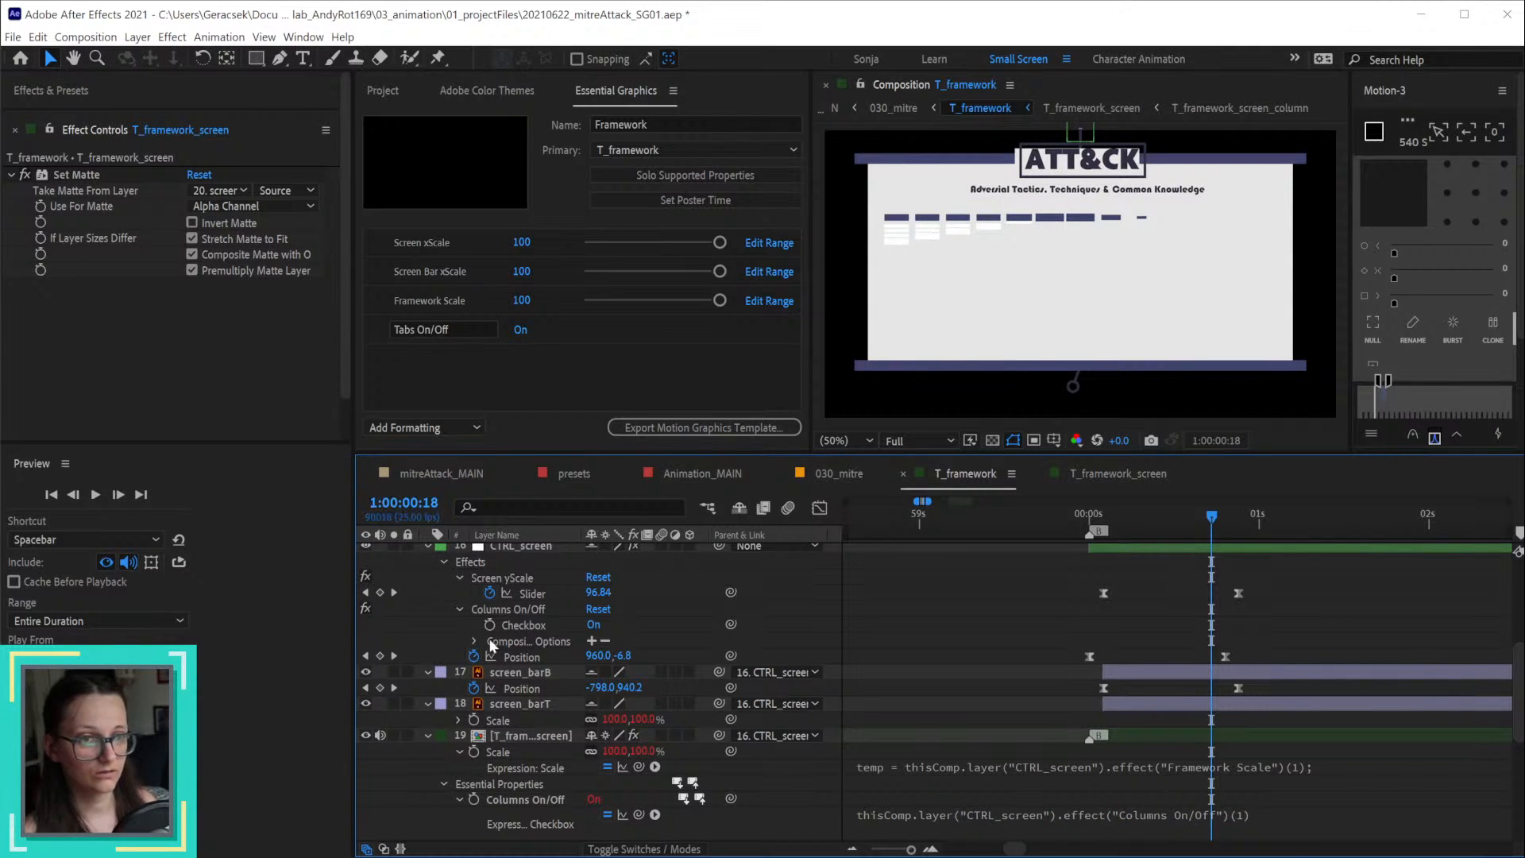
# Step: Add CTRL_screen's Columns On/Off checkbox to the Framework template and name the new property Columns On/Off
pyautogui.scroll(1, 581, 657)
pyautogui.moveTo(524, 657); pyautogui.dragTo(445, 359)
pyautogui.click(433, 358)
pyautogui.write('Columns On/Off')
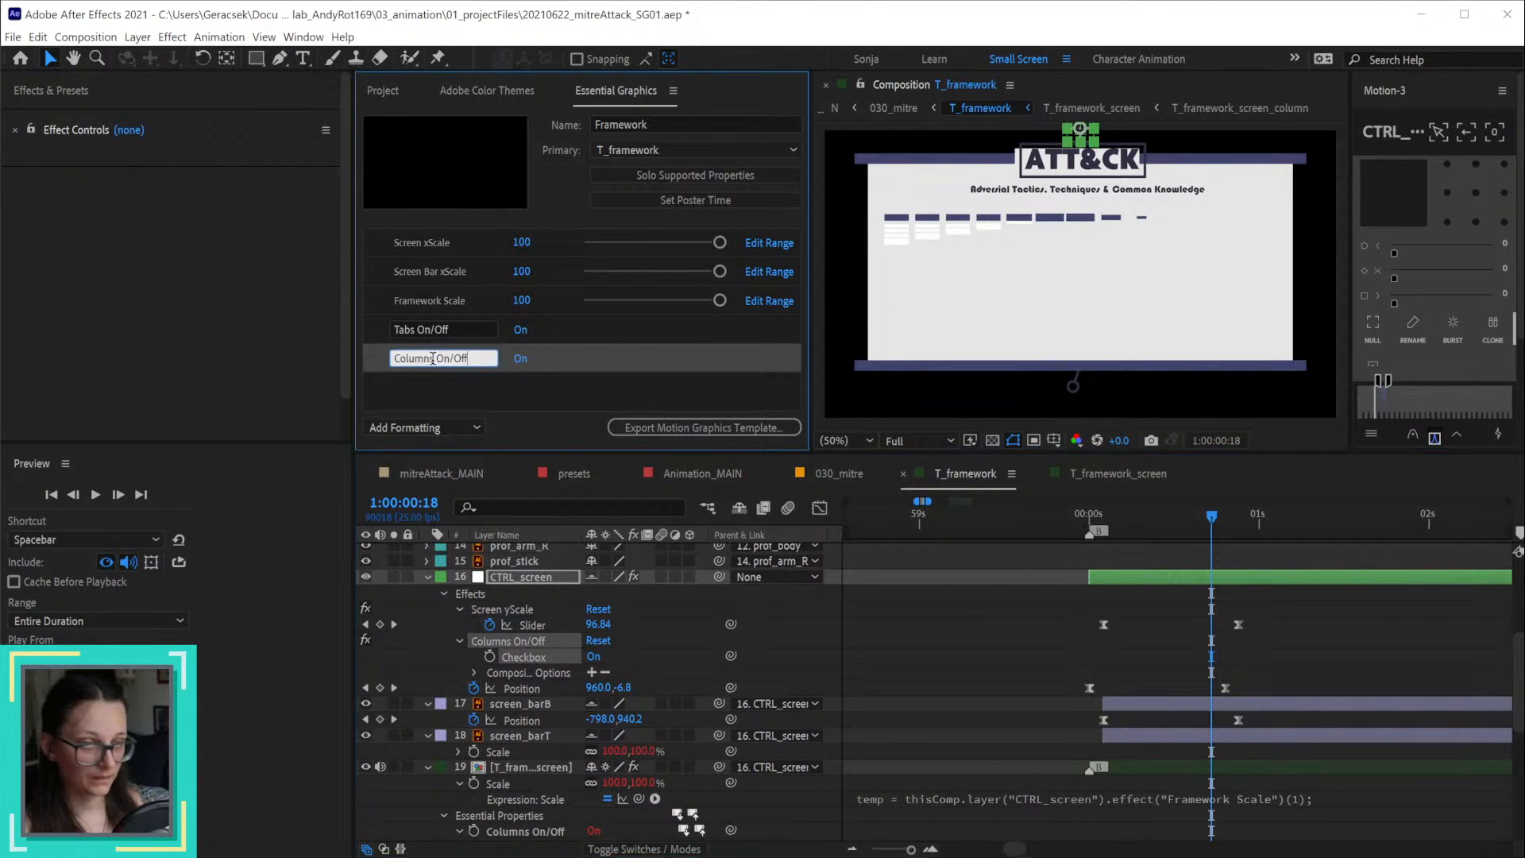
pyautogui.press('Return')
pyautogui.click(521, 358)
pyautogui.click(520, 359)
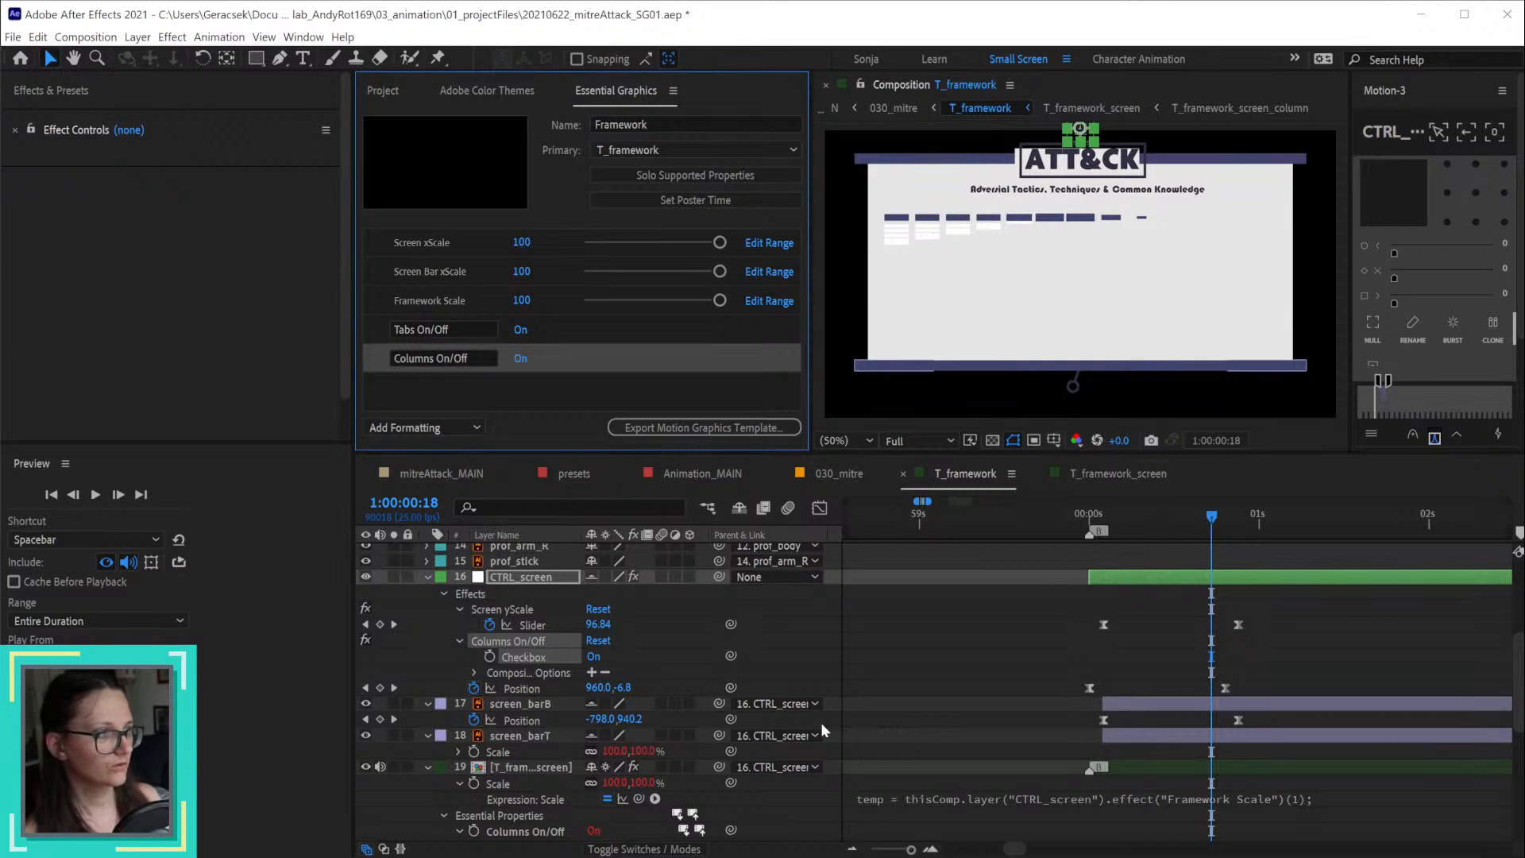
# Step: In 030_mitre, switch off Columns On/Off for the T_framework layer and preview the columns up to 1:00:05:11
pyautogui.click(838, 483)
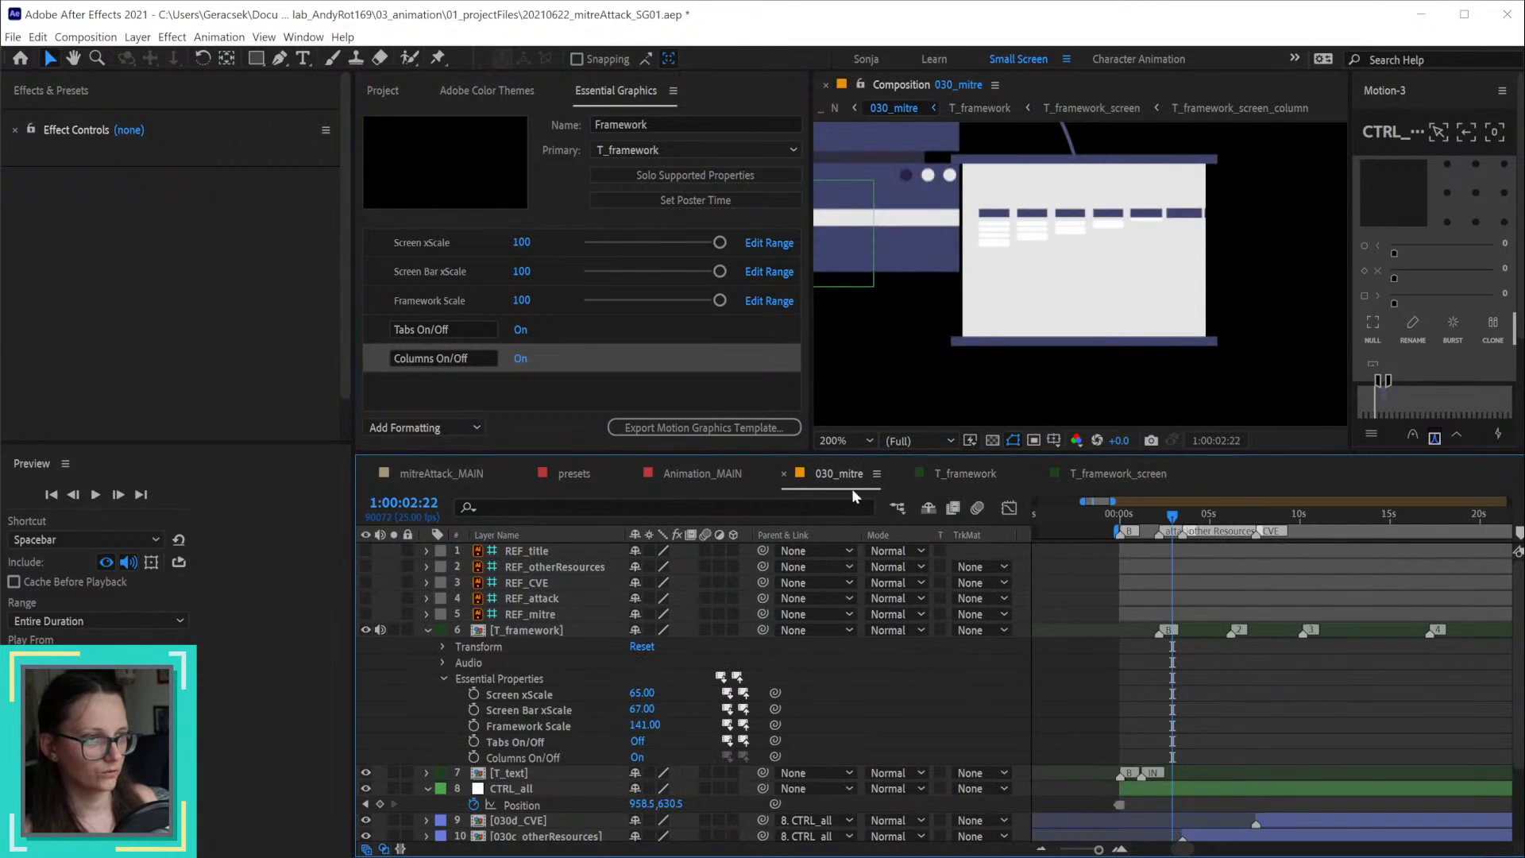
pyautogui.click(639, 759)
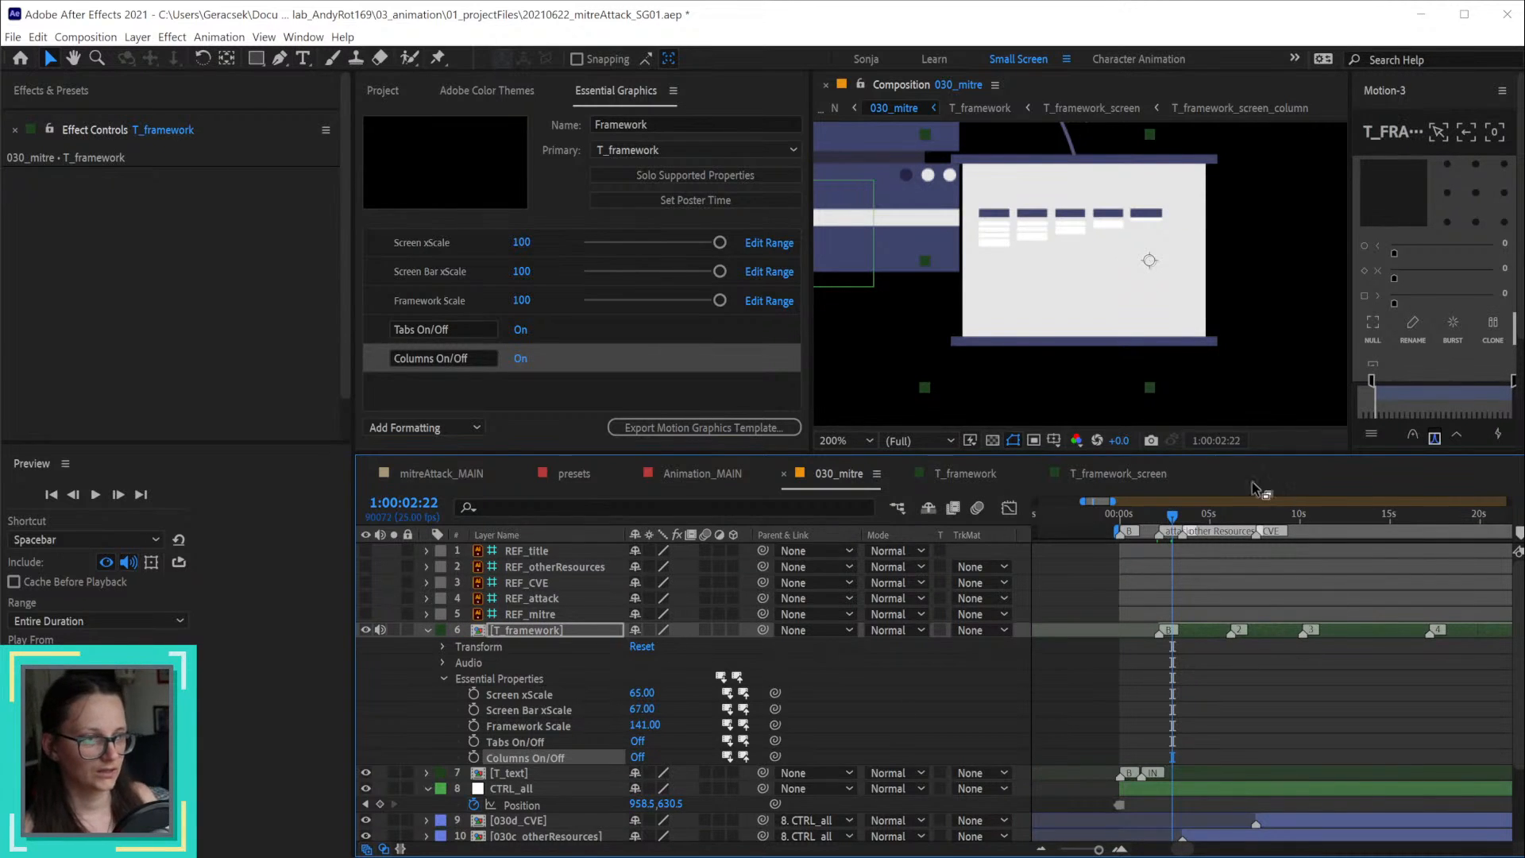
pyautogui.moveTo(1180, 520); pyautogui.dragTo(1219, 513)
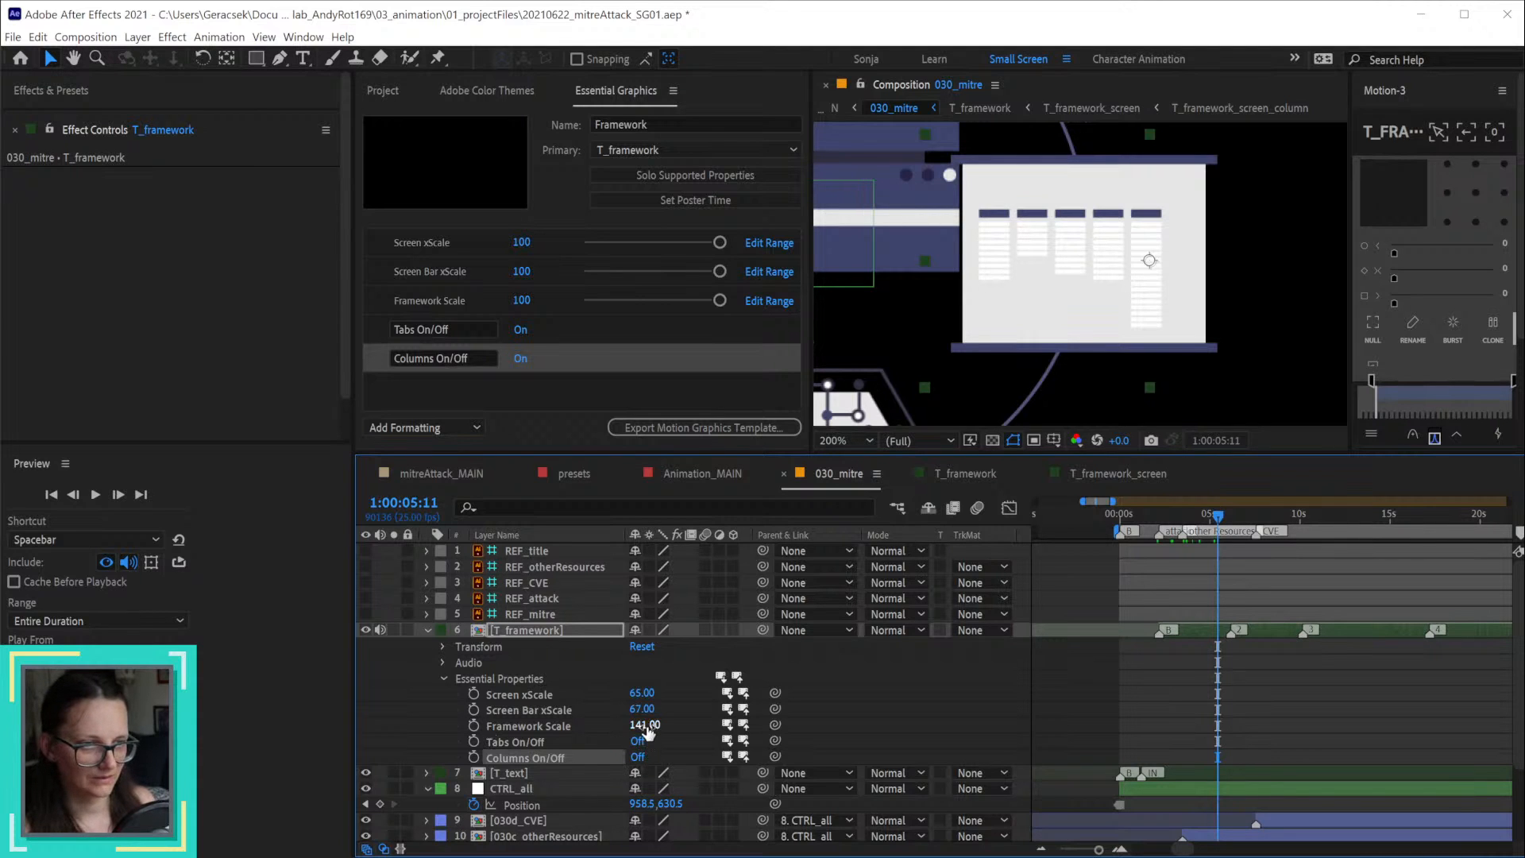
# Step: Try a Framework Scale of 150 on the T_framework layer, and undo the change
pyautogui.moveTo(645, 724); pyautogui.dragTo(659, 726)
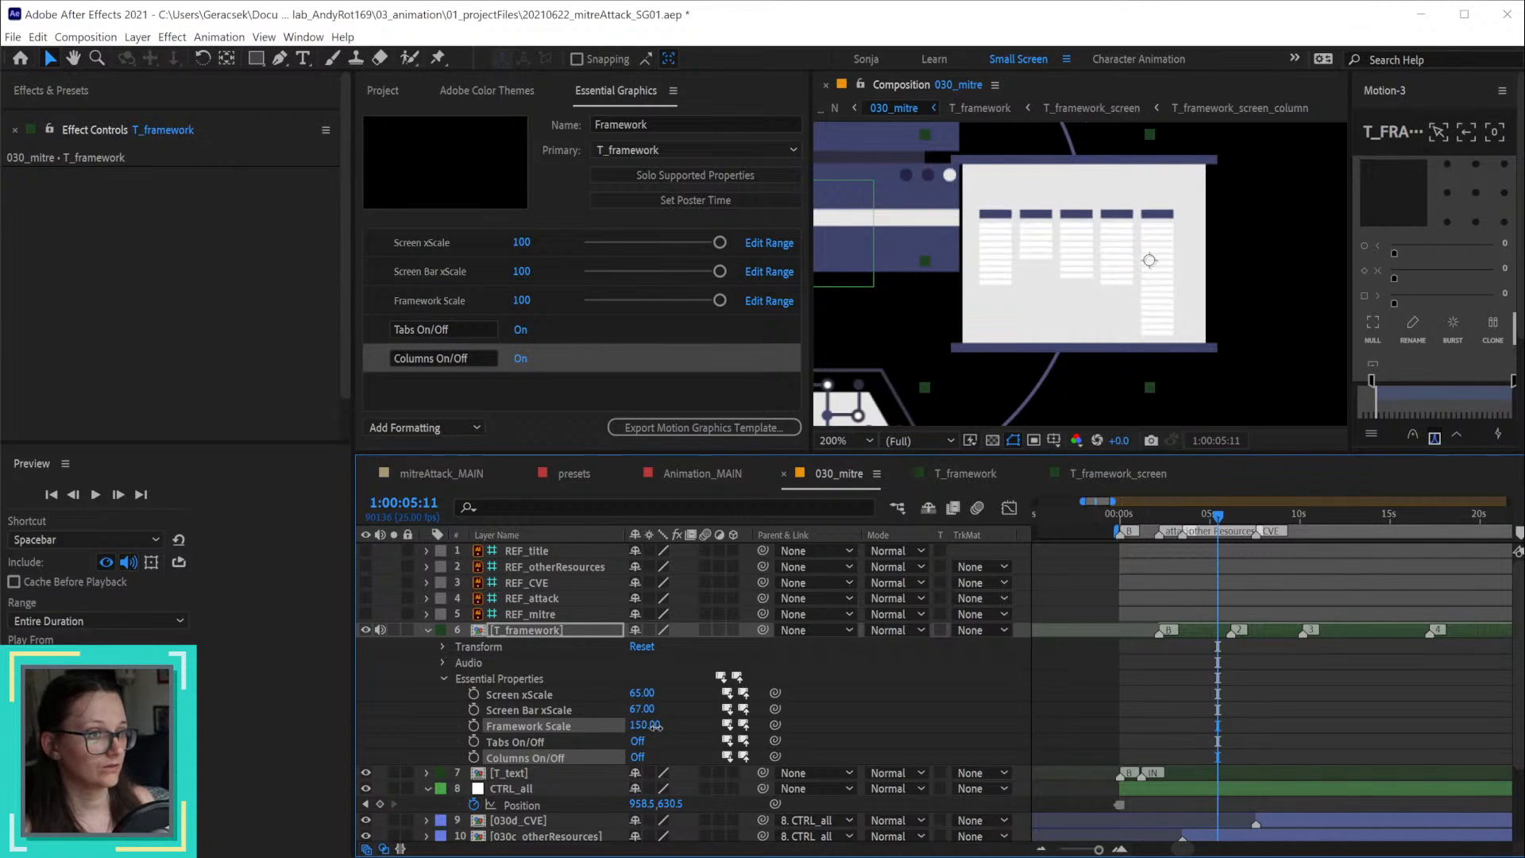
pyautogui.moveTo(656, 727); pyautogui.dragTo(657, 727)
pyautogui.hotkey('ctrl', 'z')
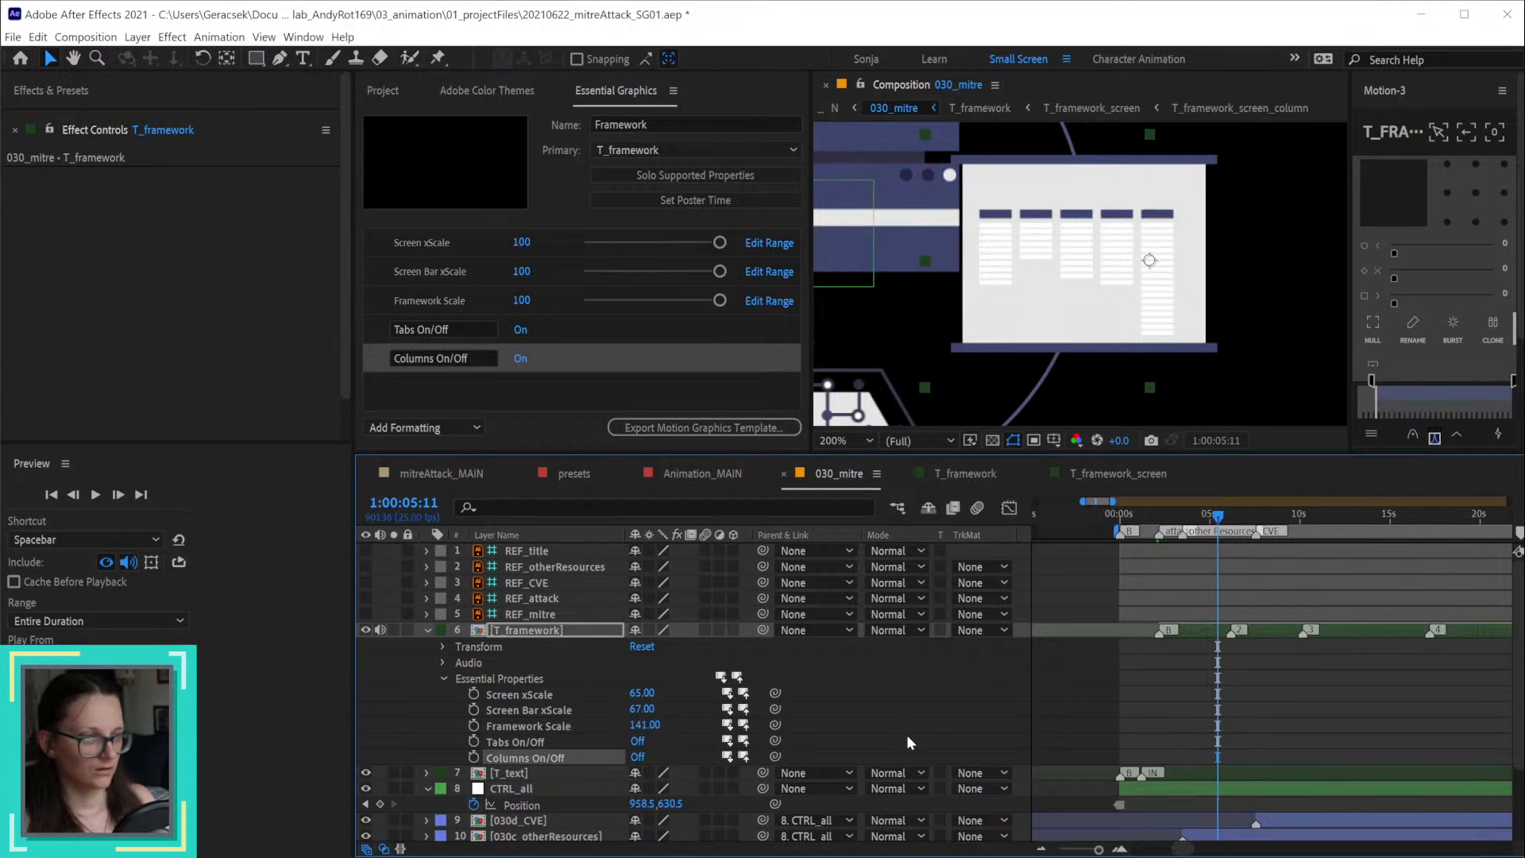
# Step: In T_framework_screen, remove the Opacity expression from column layer 42 and give it the dark green label of the layers below it
pyautogui.click(1158, 474)
pyautogui.scroll(-3, 705, 739)
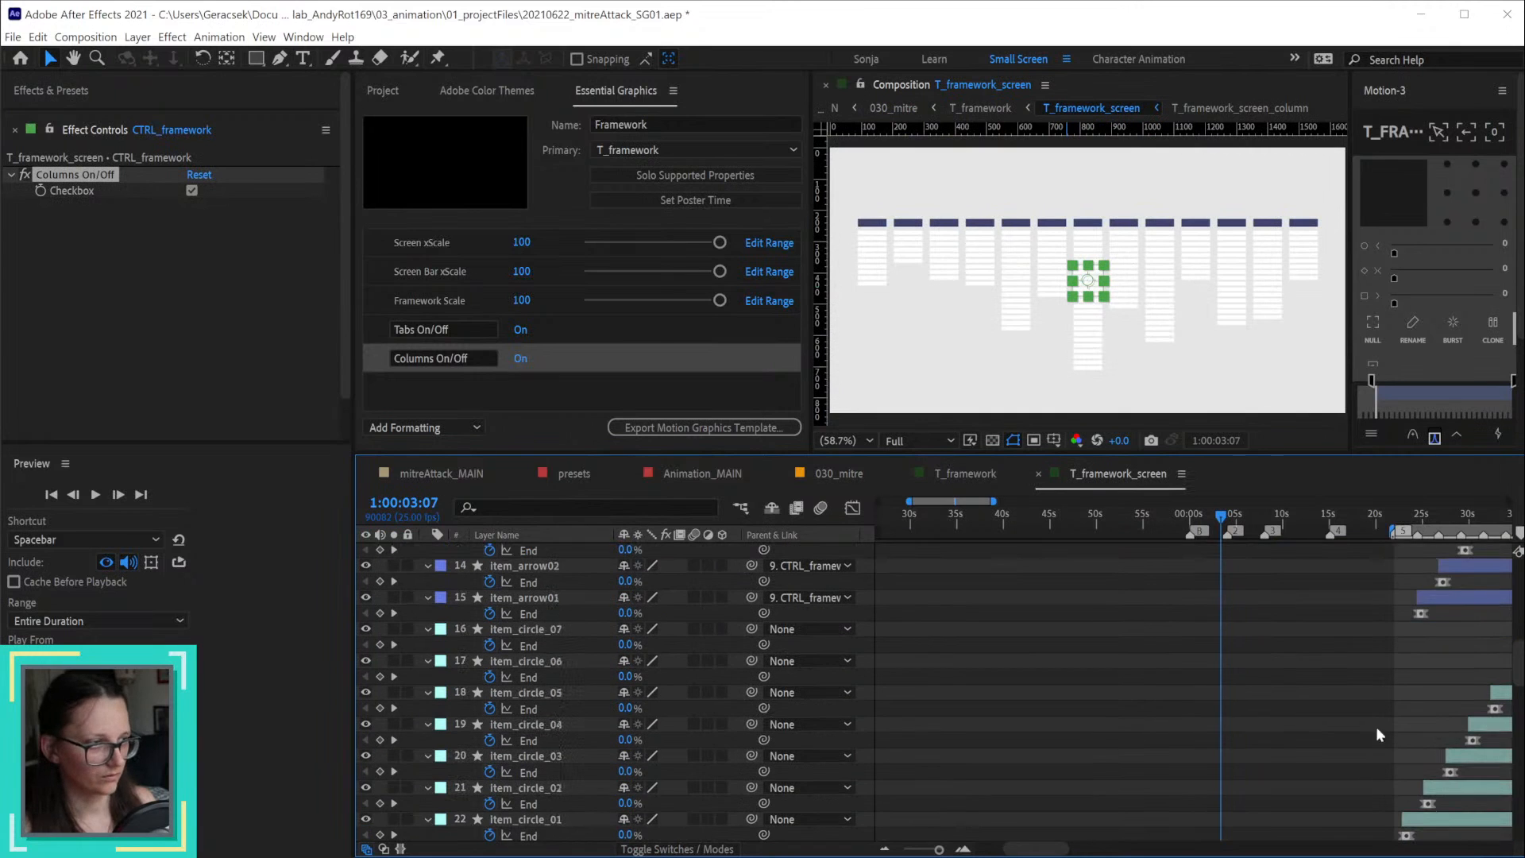
pyautogui.scroll(-10, 1069, 749)
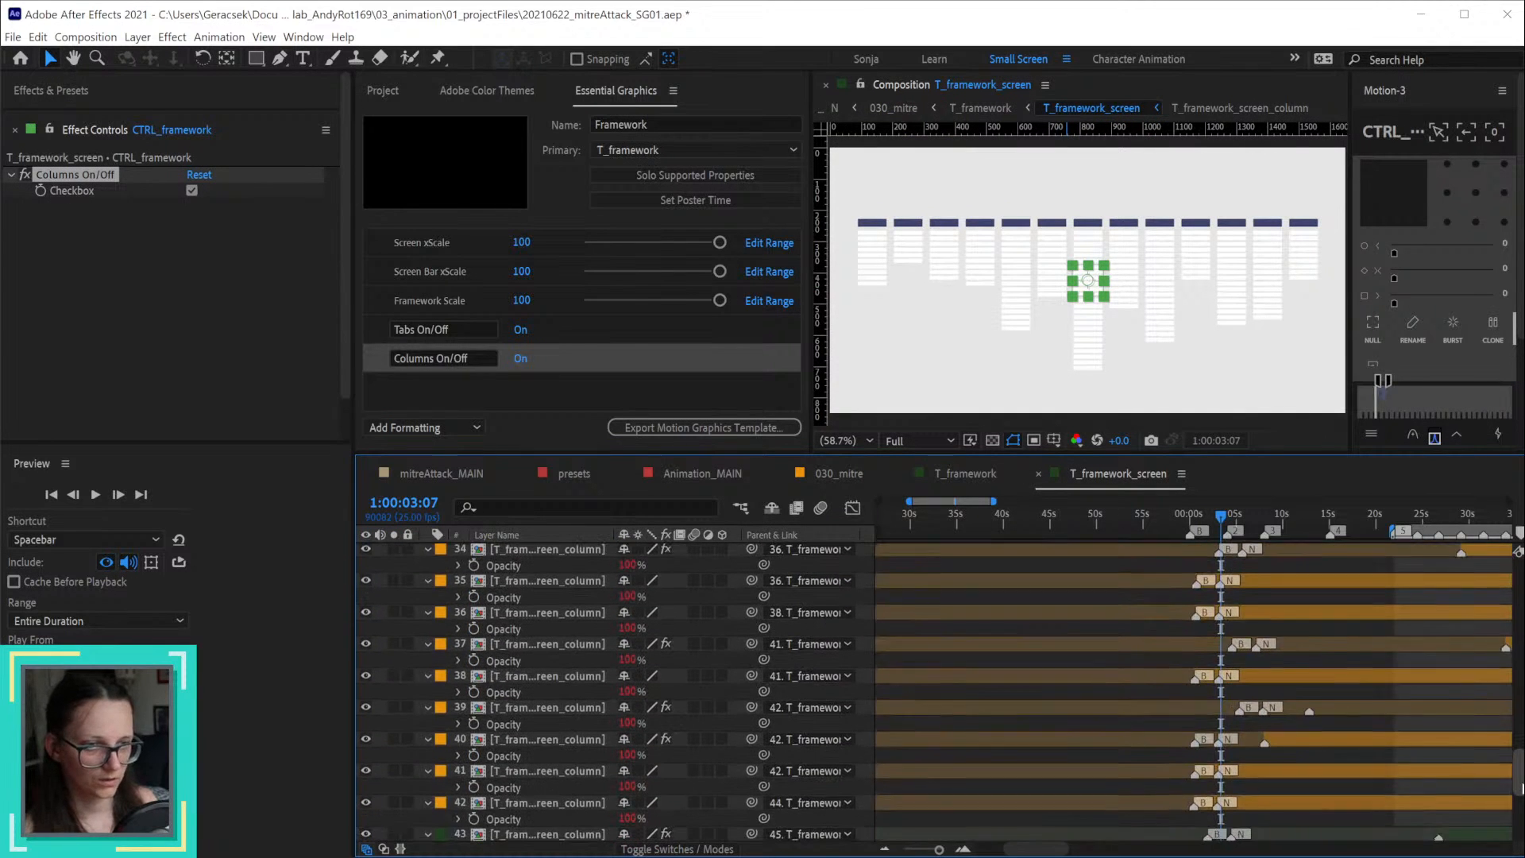
pyautogui.click(566, 725)
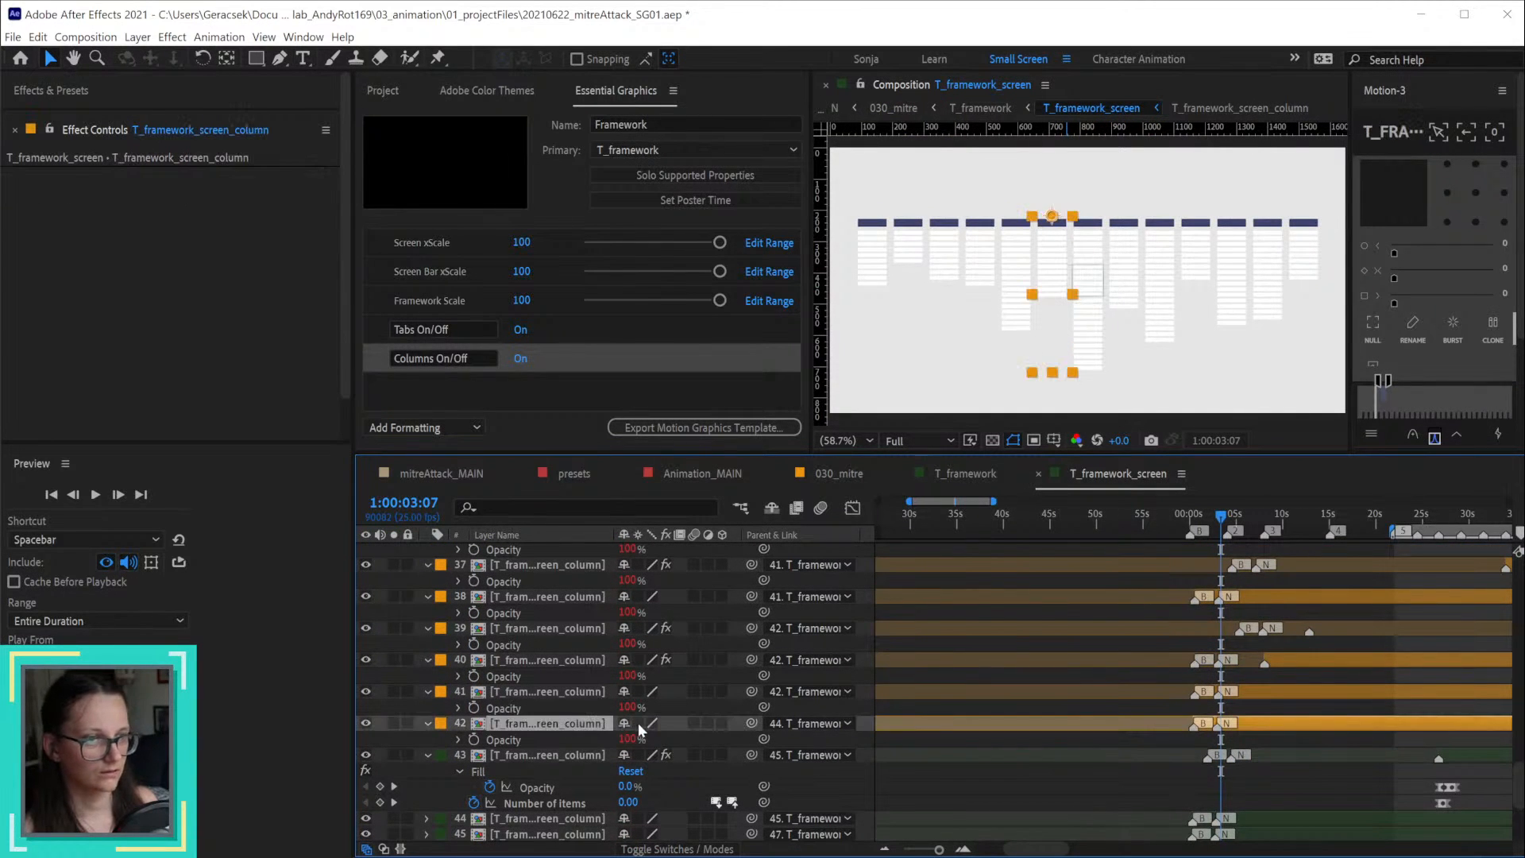
pyautogui.click(440, 724)
pyautogui.click(547, 857)
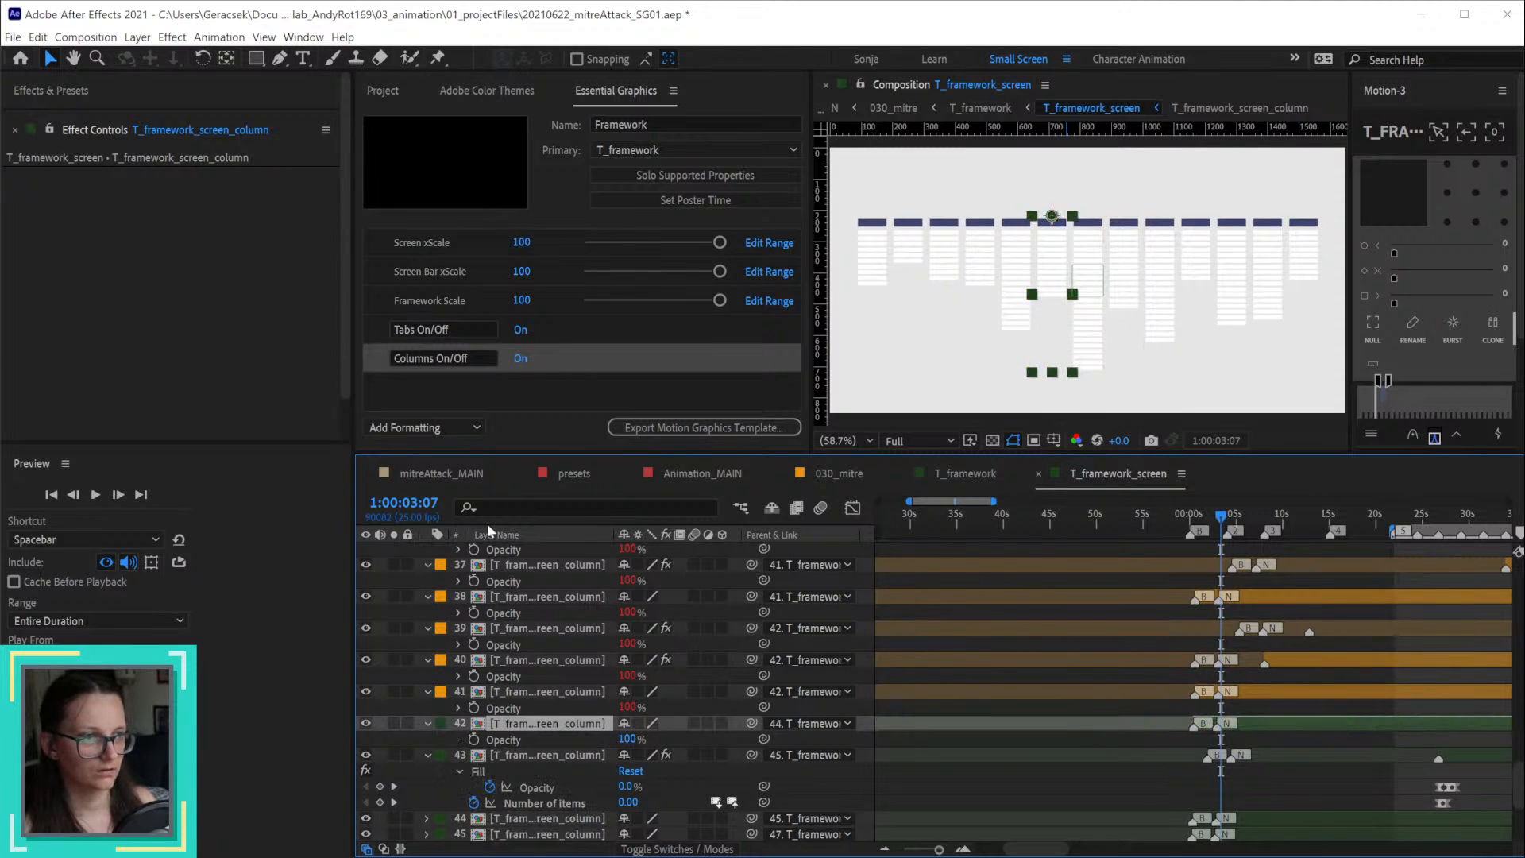
# Step: Compare the column display across the framework compositions and with T_framework's Columns On/Off switched on and off in 030_mitre
pyautogui.click(839, 474)
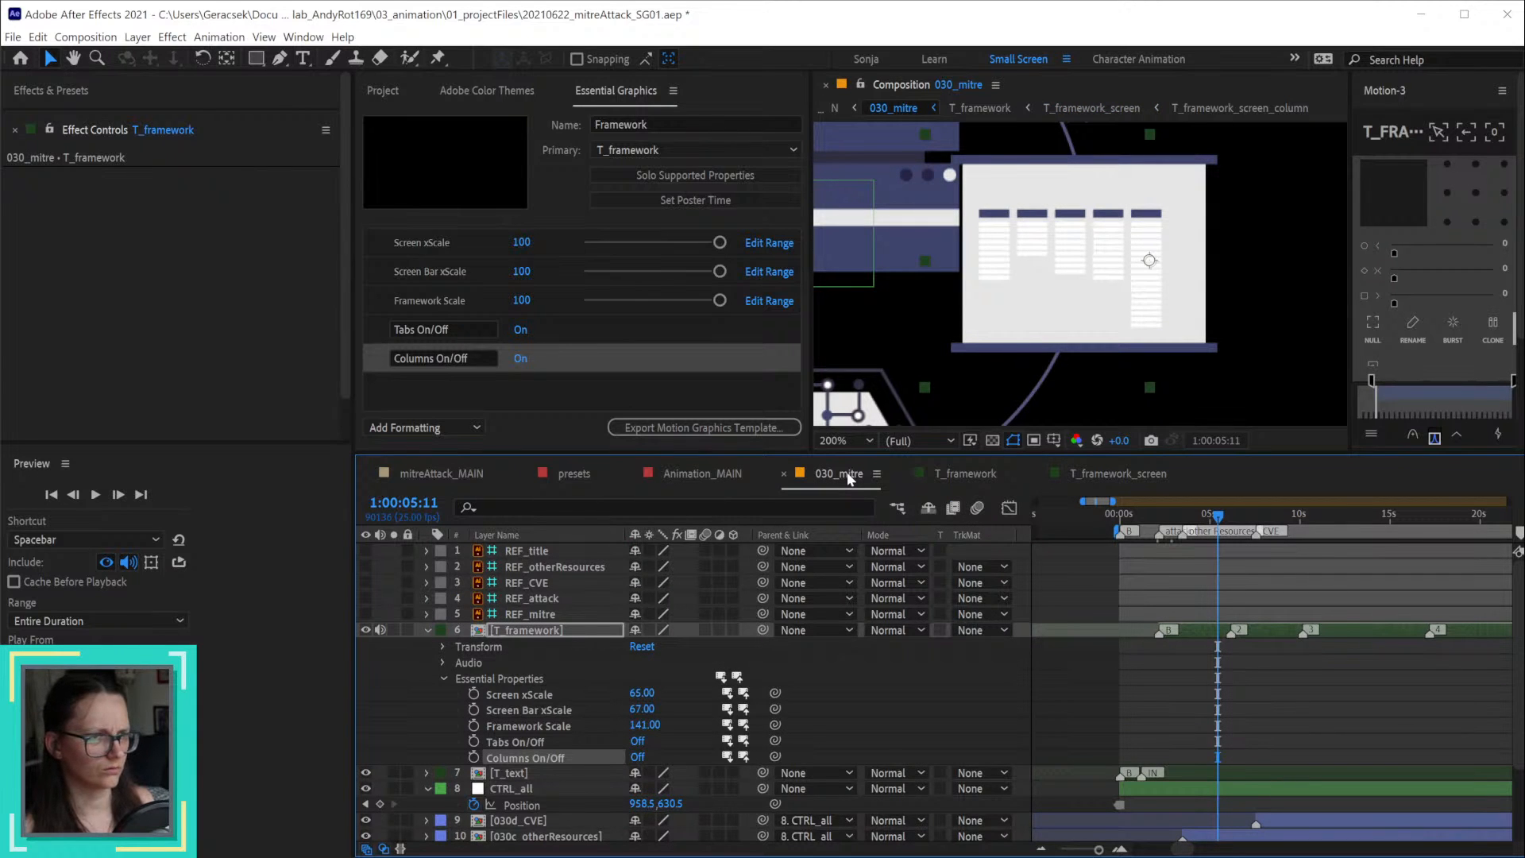
pyautogui.click(1141, 473)
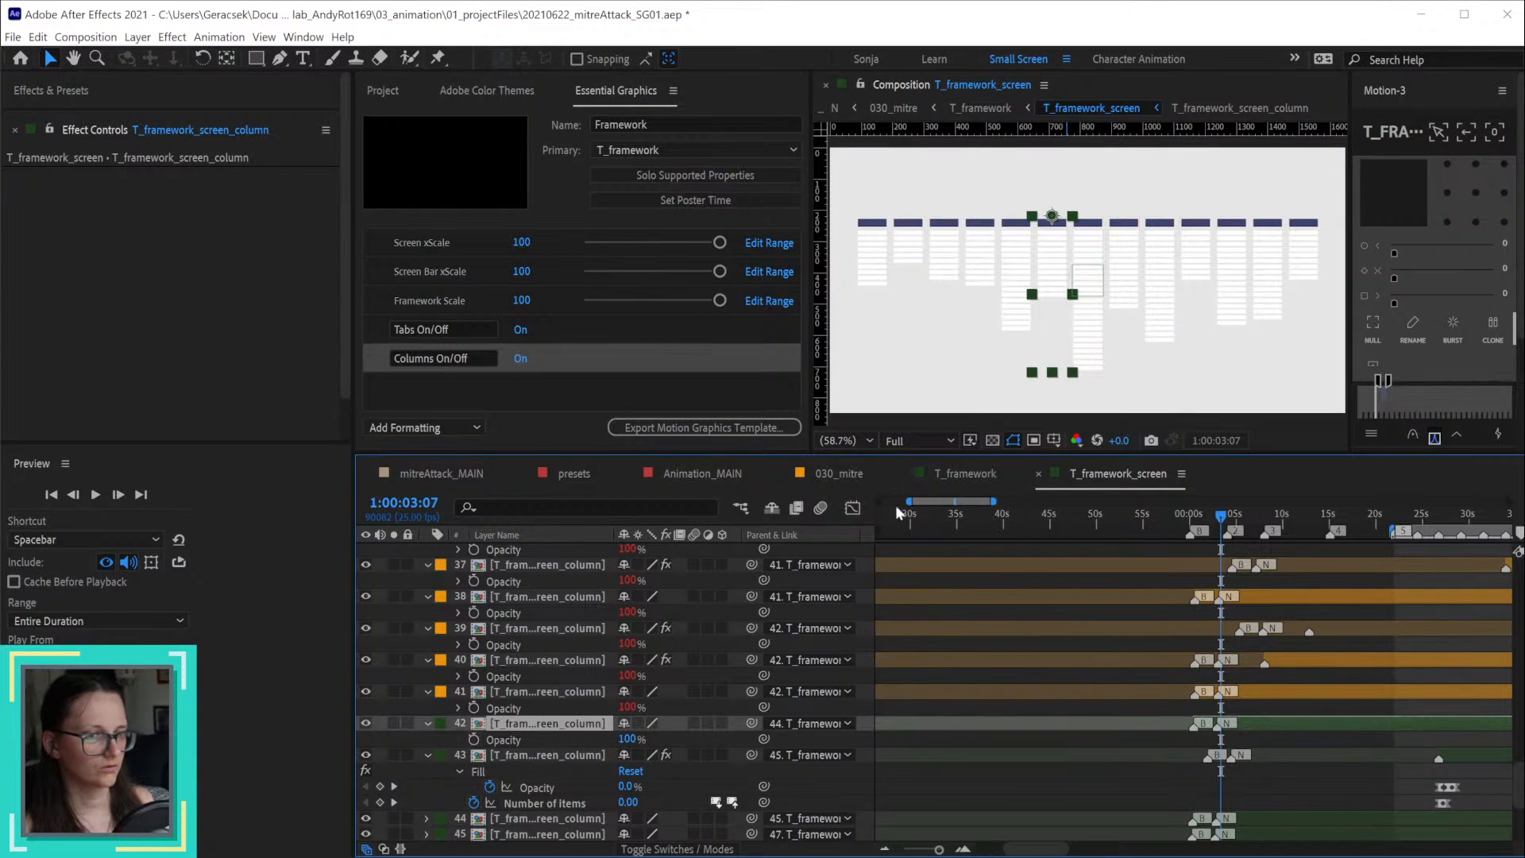
pyautogui.click(961, 475)
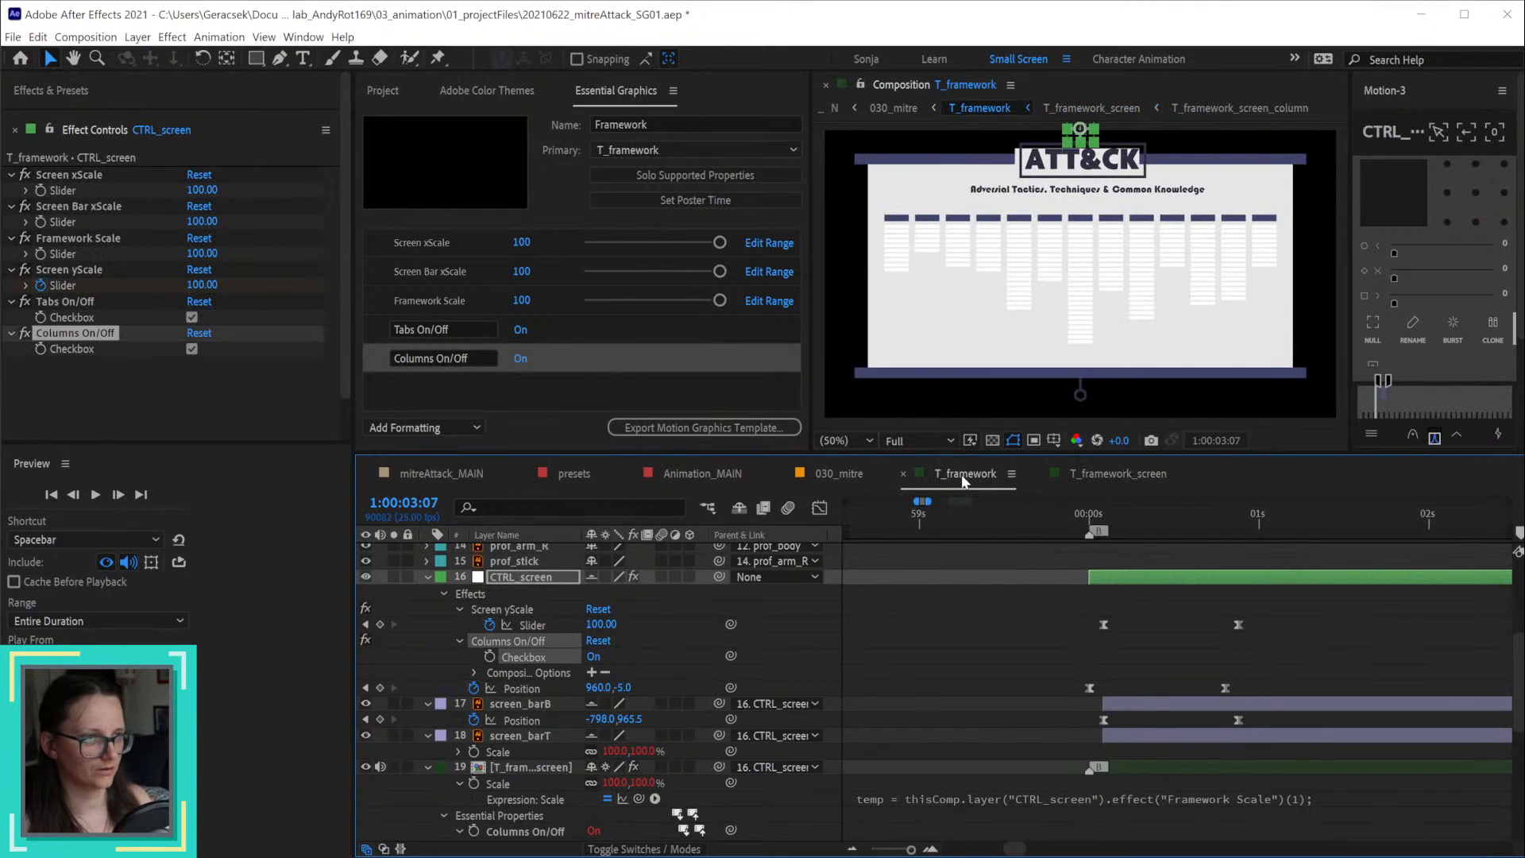
pyautogui.click(847, 474)
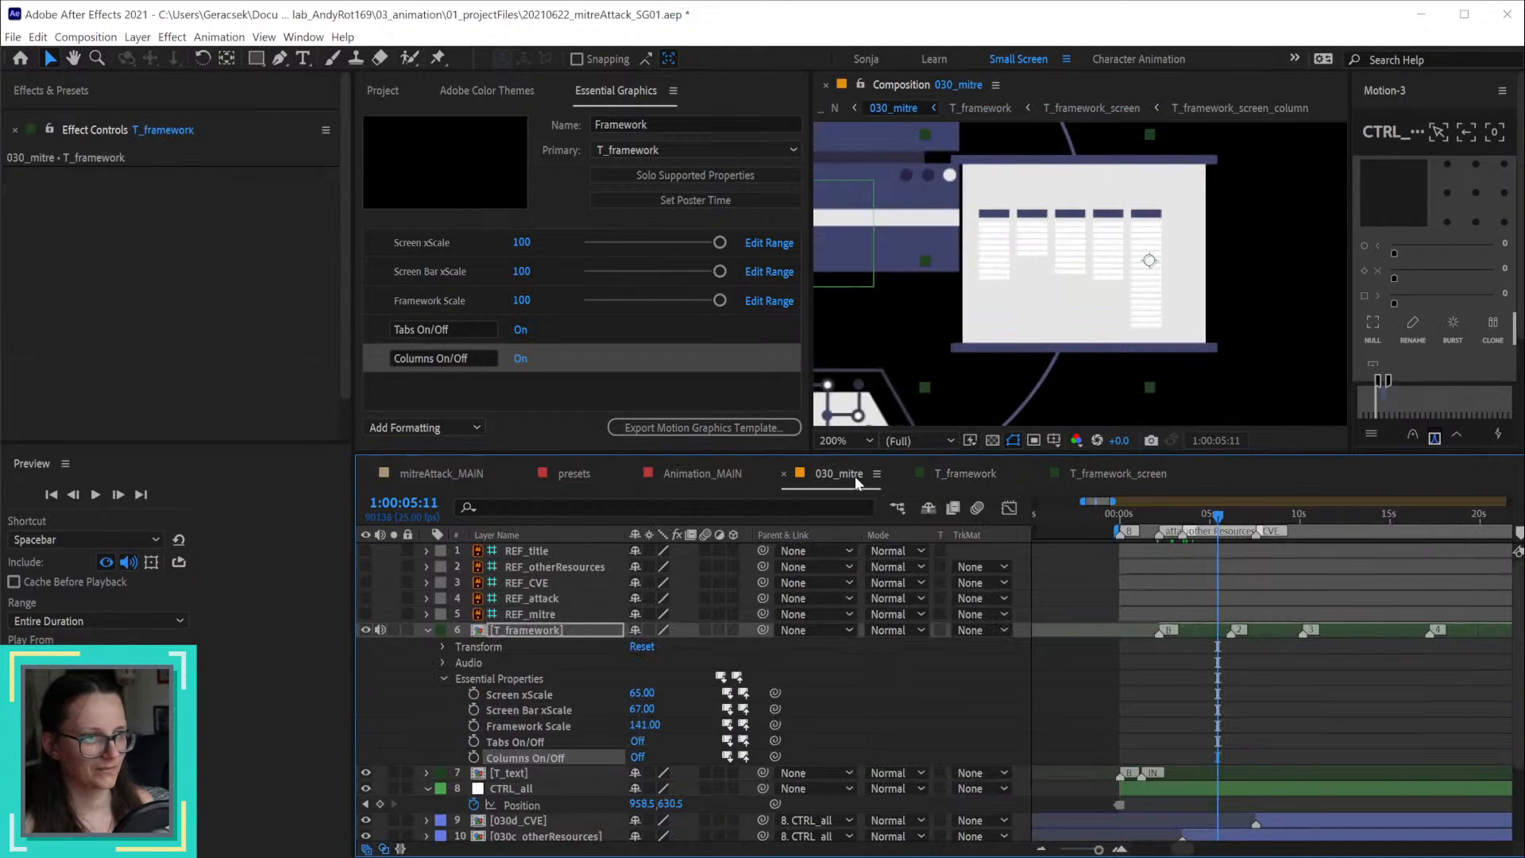
pyautogui.click(635, 759)
pyautogui.click(637, 758)
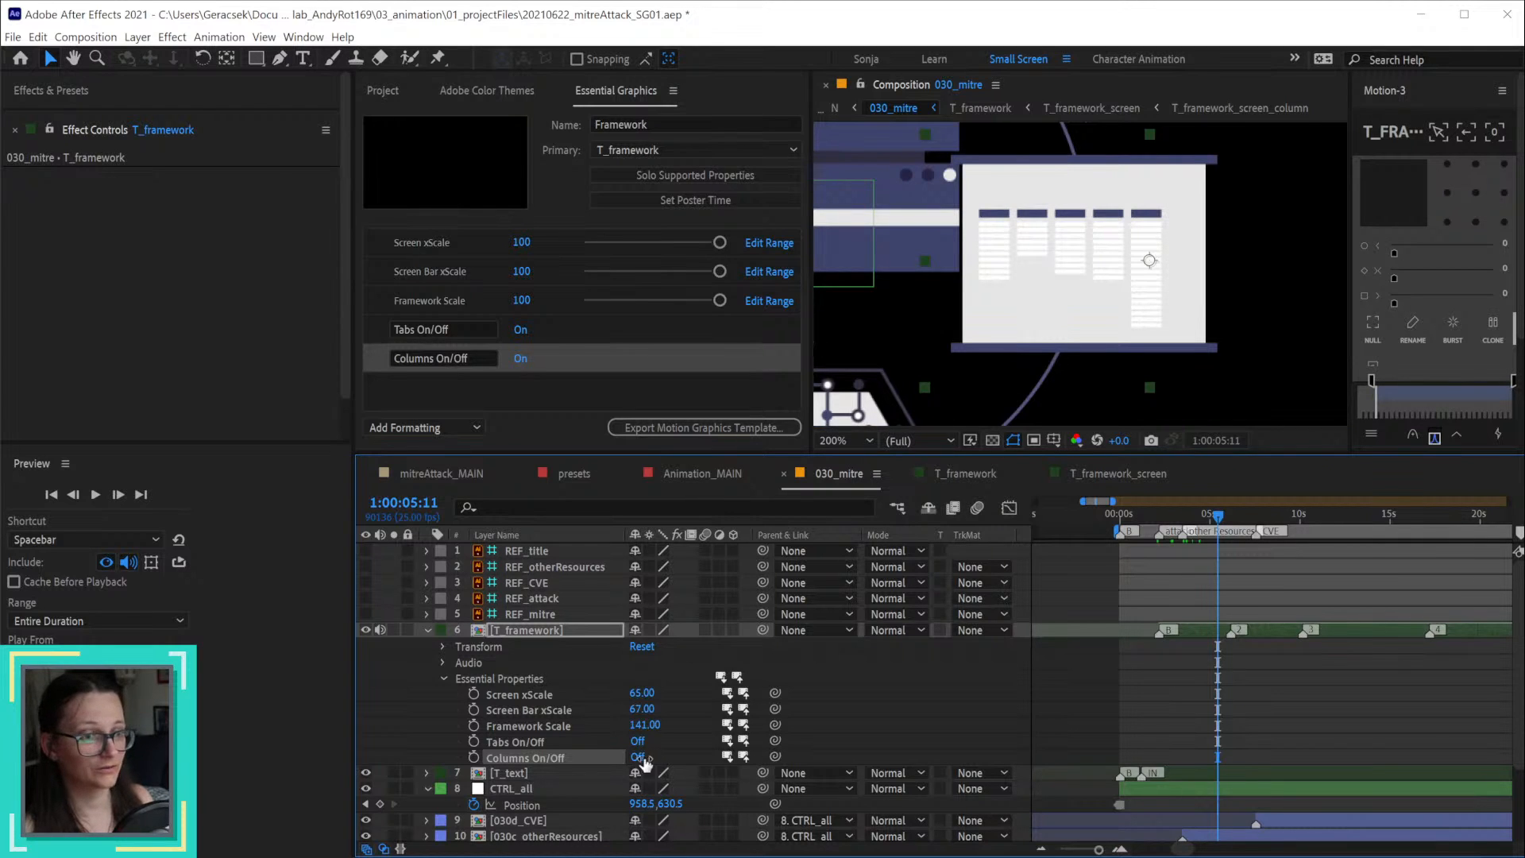
pyautogui.click(638, 758)
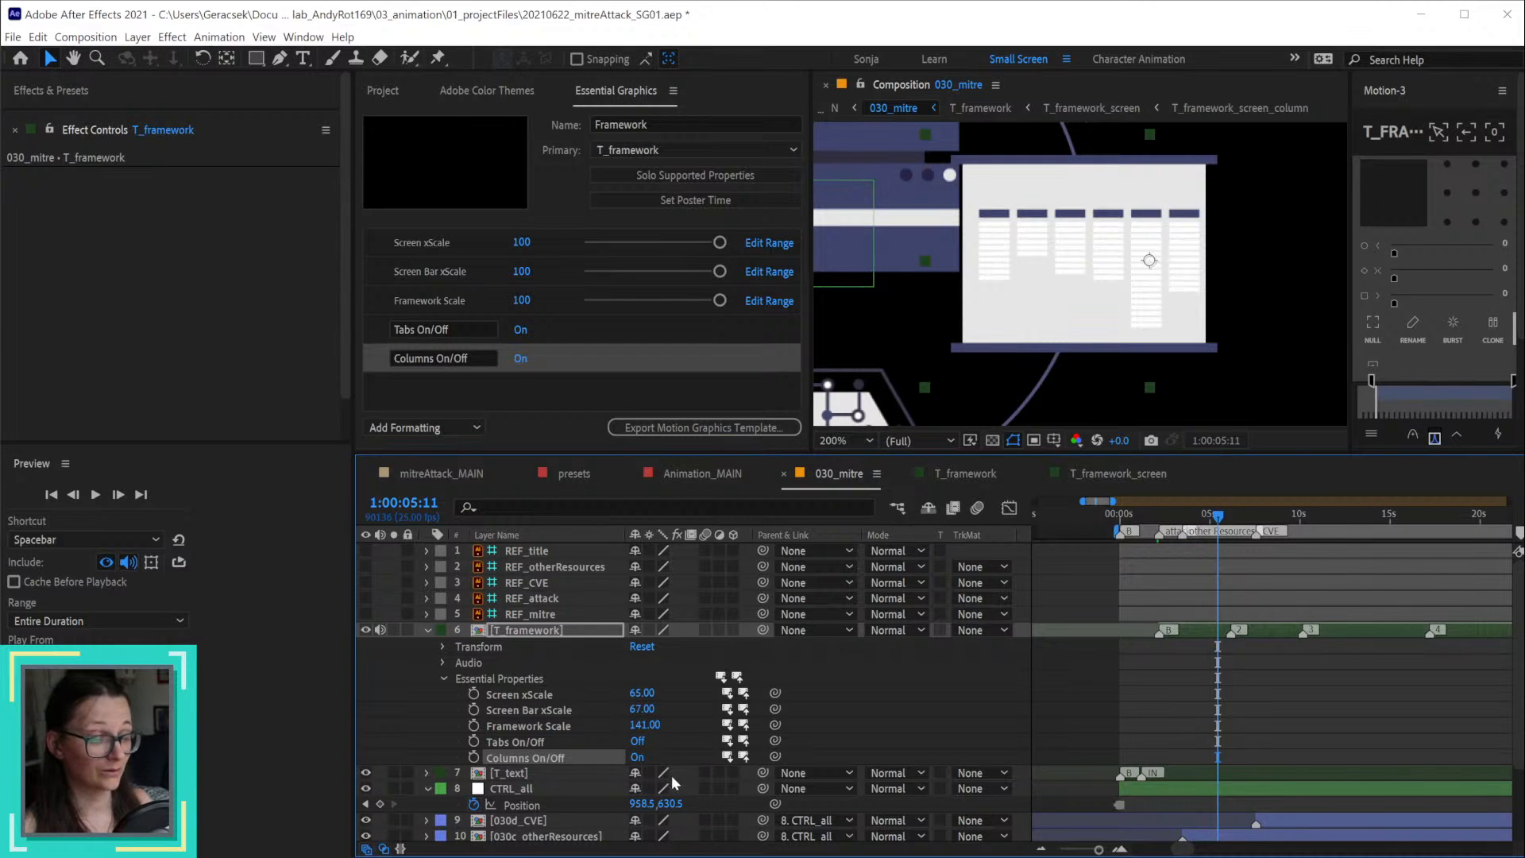
pyautogui.click(637, 759)
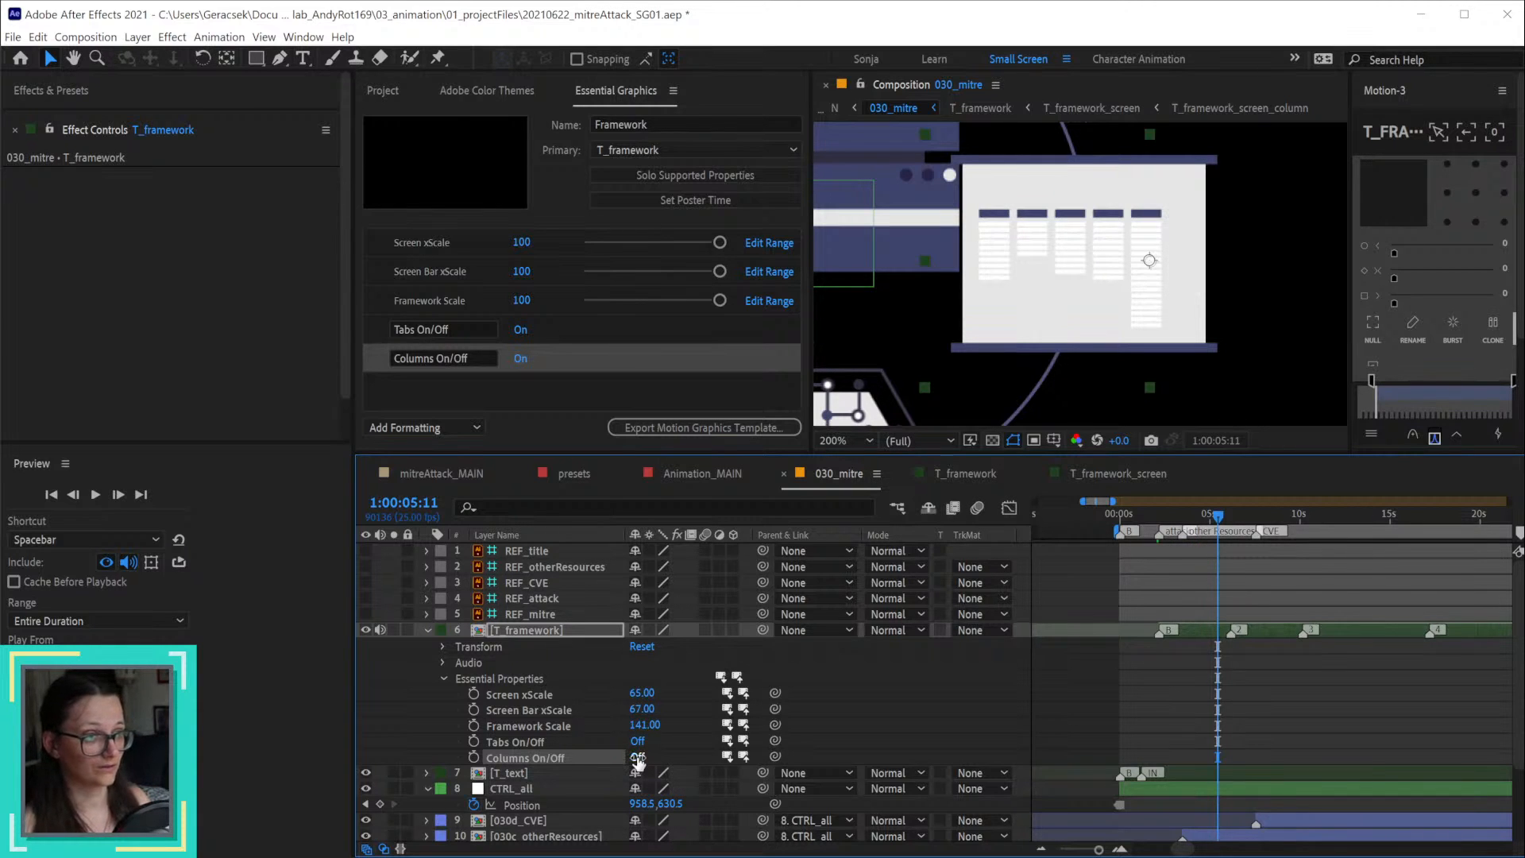
# Step: Set the T_framework layer's Framework Scale to 135 with its Columns On/Off property switched off
pyautogui.click(638, 759)
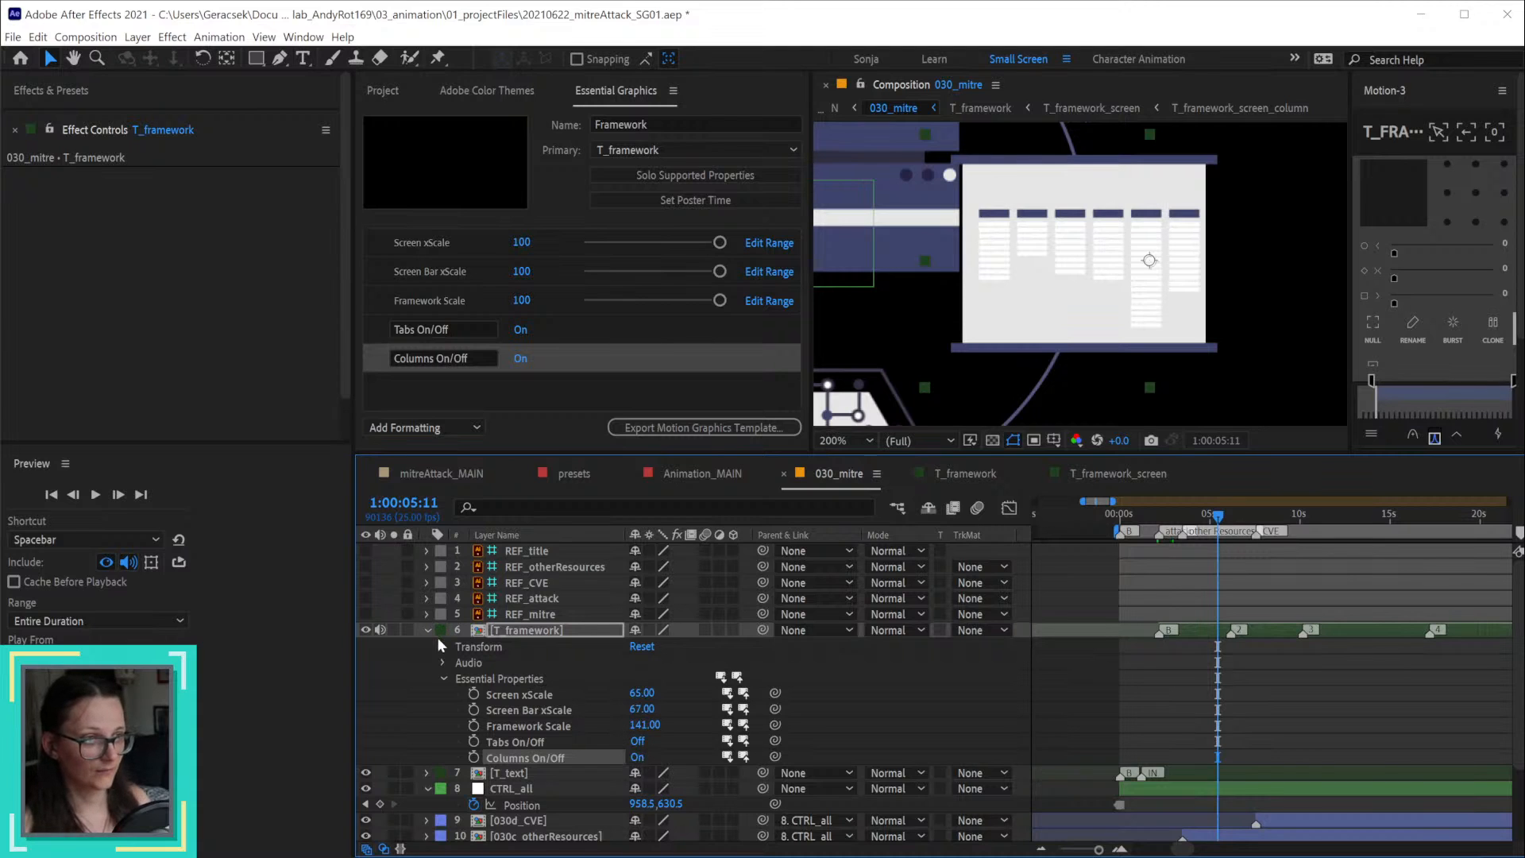
pyautogui.moveTo(644, 726); pyautogui.dragTo(636, 727)
pyautogui.click(638, 759)
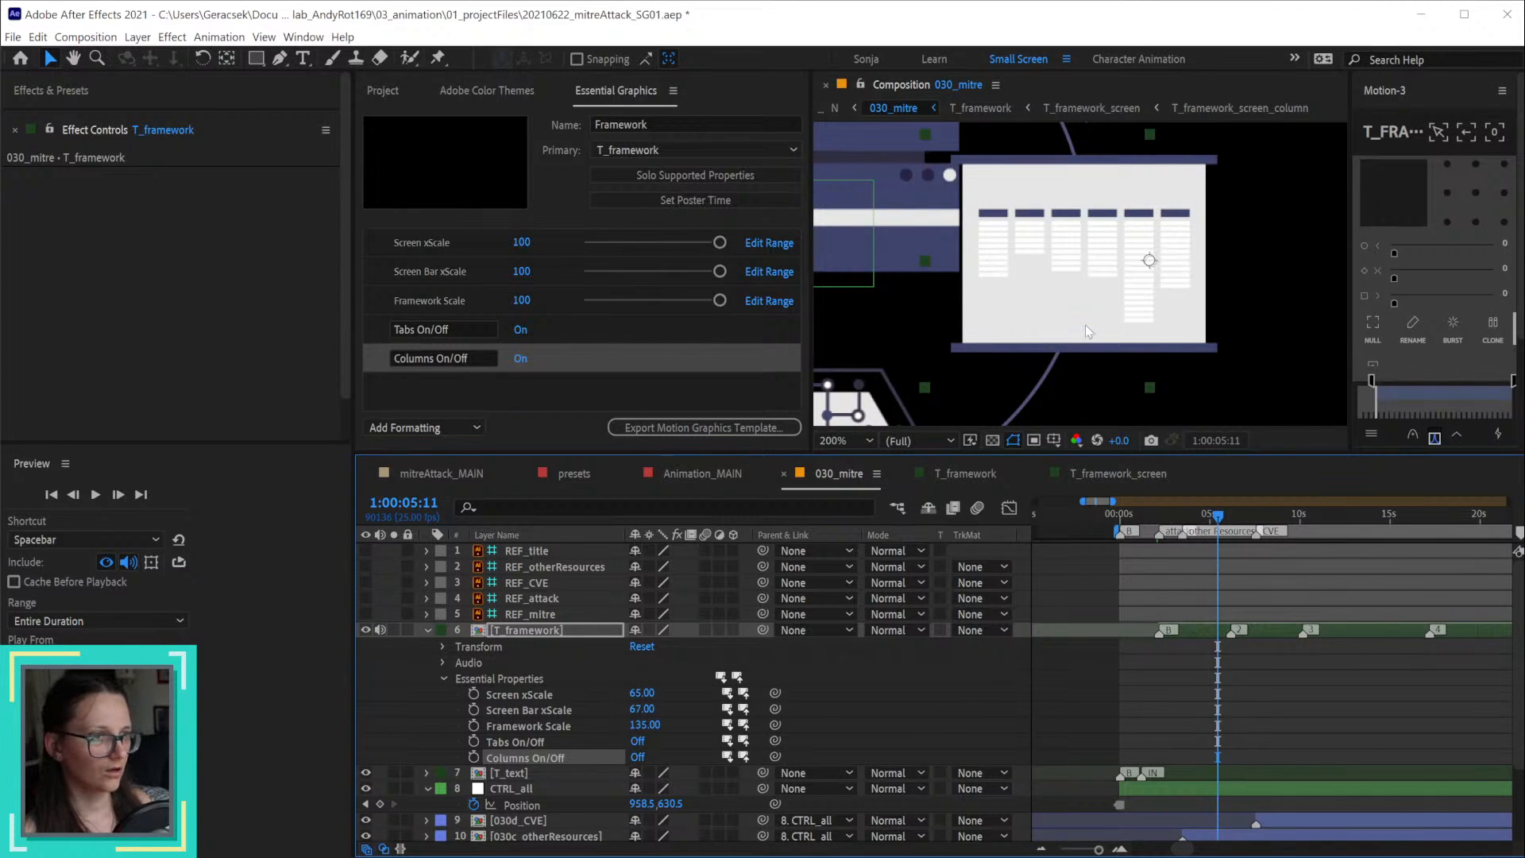
# Step: Move the T_framework layer slightly to the right, away from the server stack, checking the layout at 1:00:11:24
pyautogui.scroll(-2, 1086, 327)
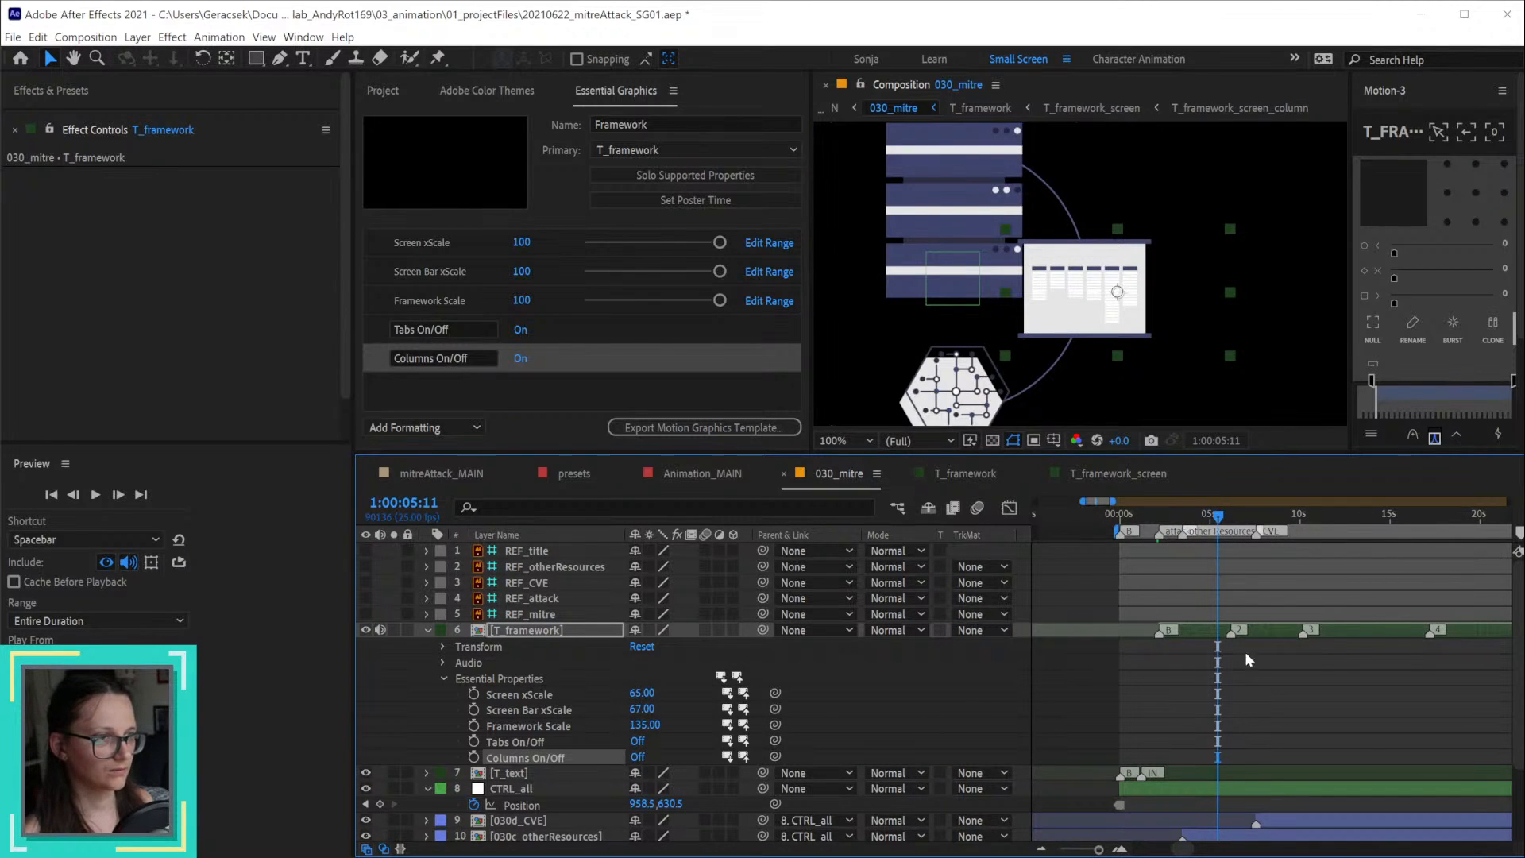
pyautogui.click(1279, 631)
pyautogui.moveTo(1117, 292); pyautogui.dragTo(1132, 294)
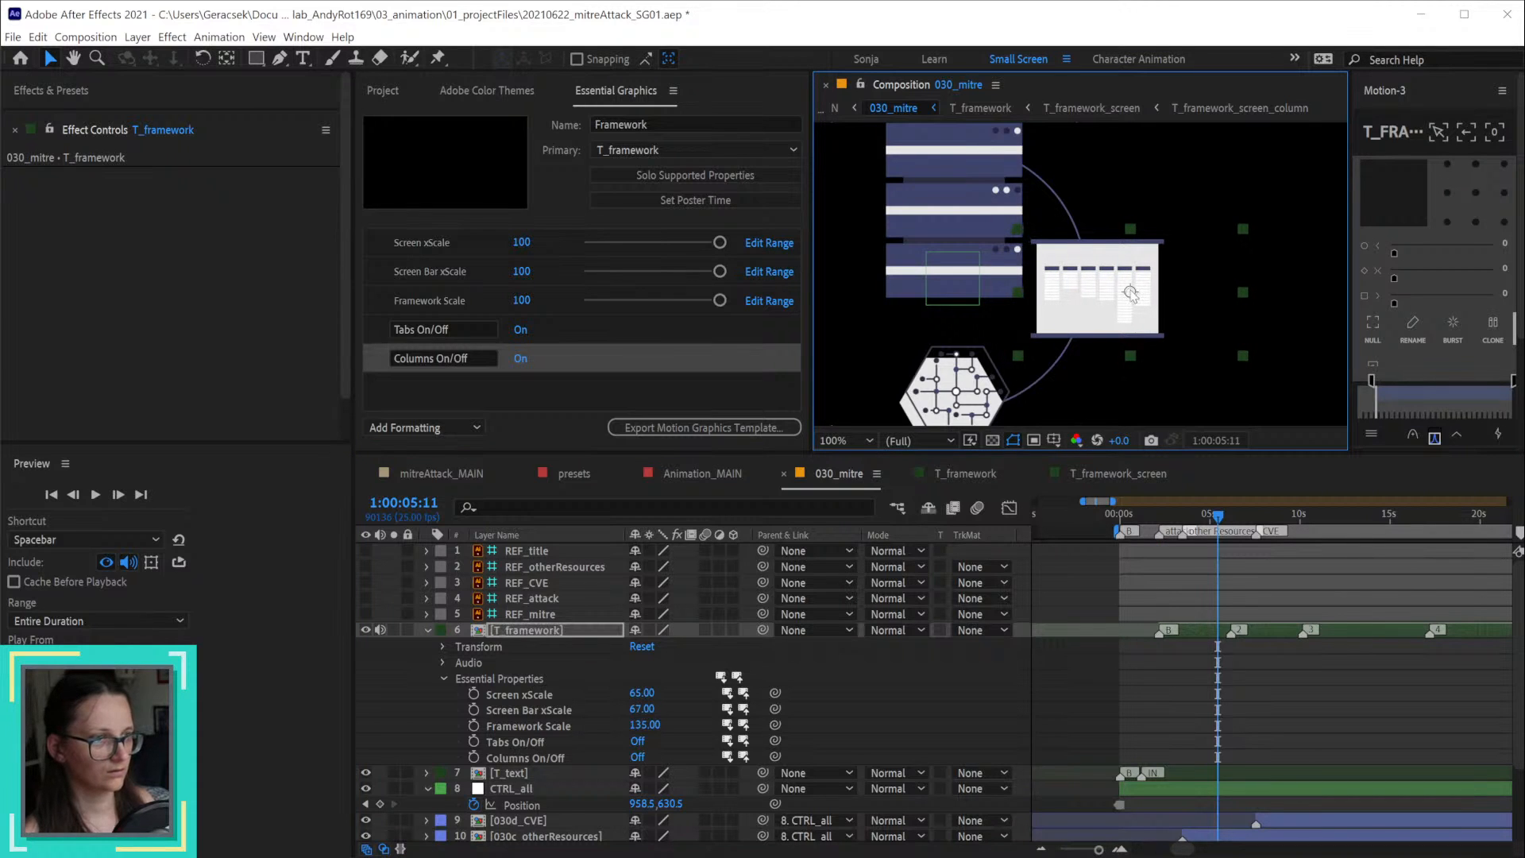
pyautogui.scroll(-1, 1132, 294)
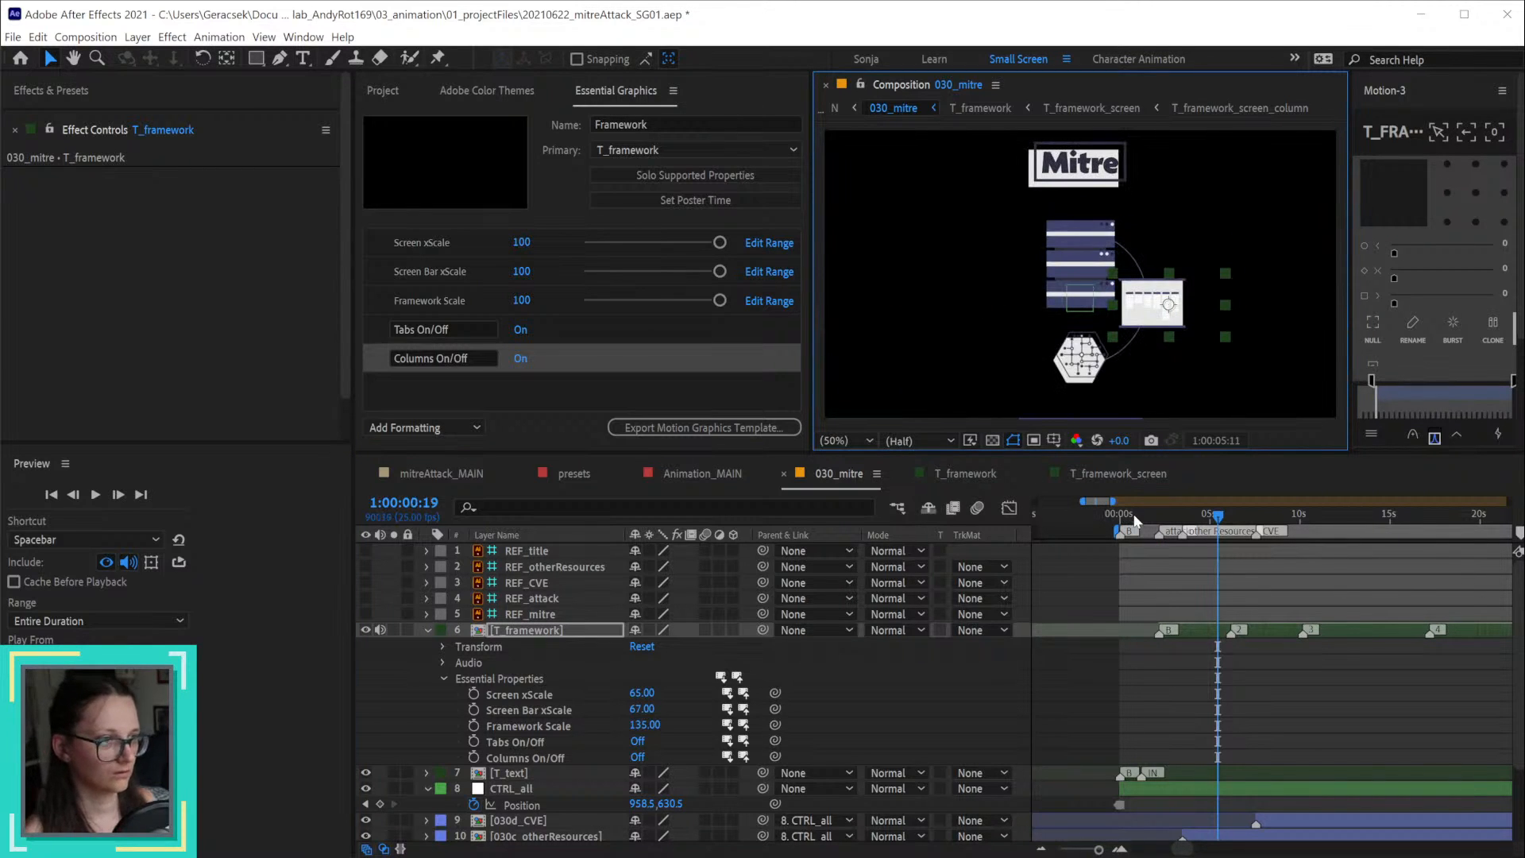
pyautogui.moveTo(1140, 515); pyautogui.dragTo(1335, 546)
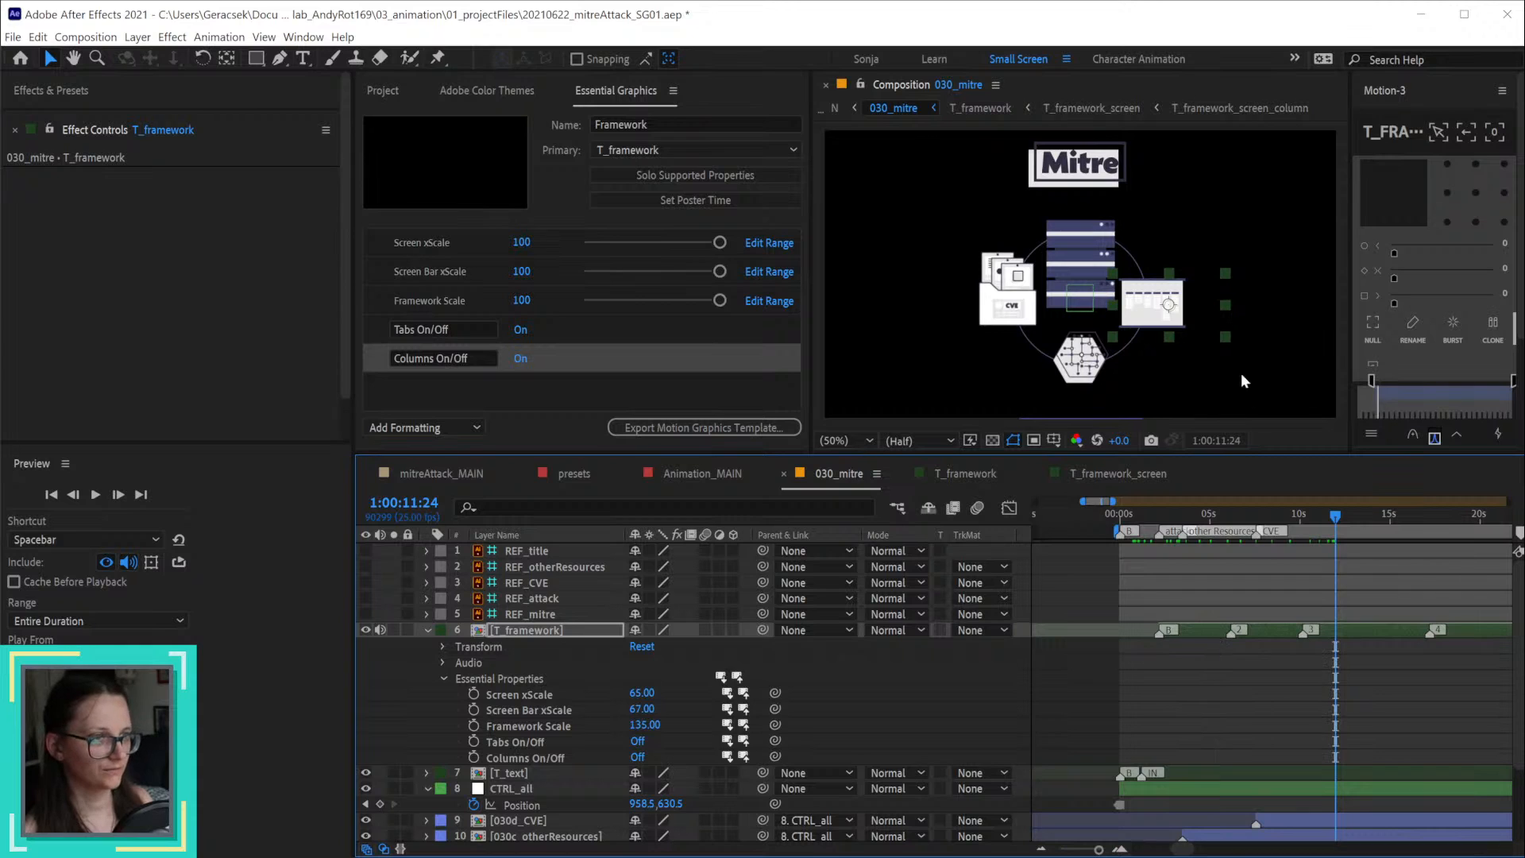
pyautogui.moveTo(1169, 309); pyautogui.dragTo(1174, 308)
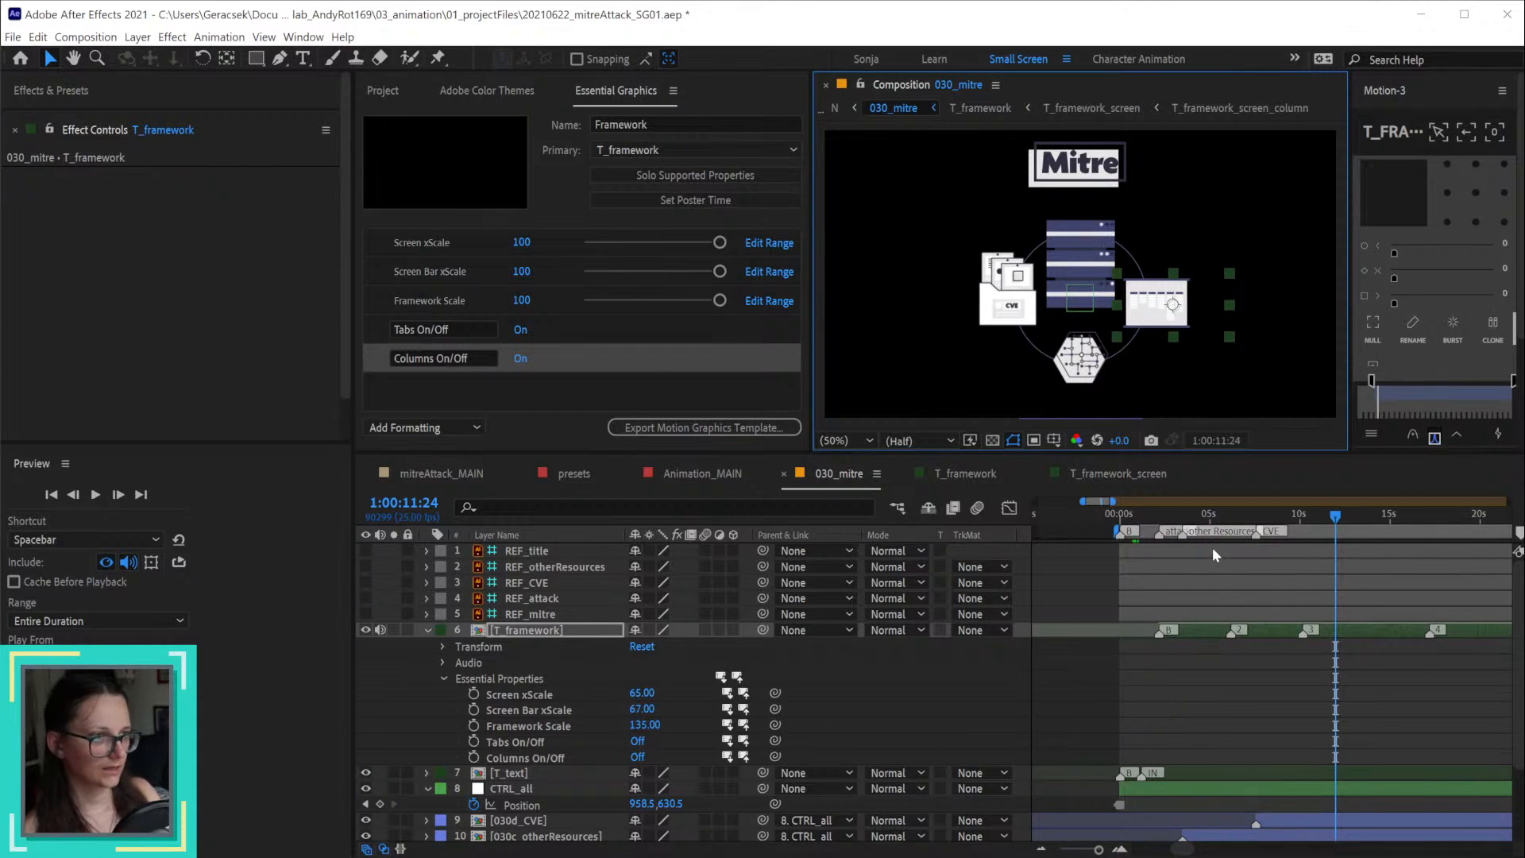
# Step: Check the 030_mitre layer in the Animation_MAIN composition and reopen 030_mitre
pyautogui.scroll(-2, 1302, 722)
pyautogui.click(661, 472)
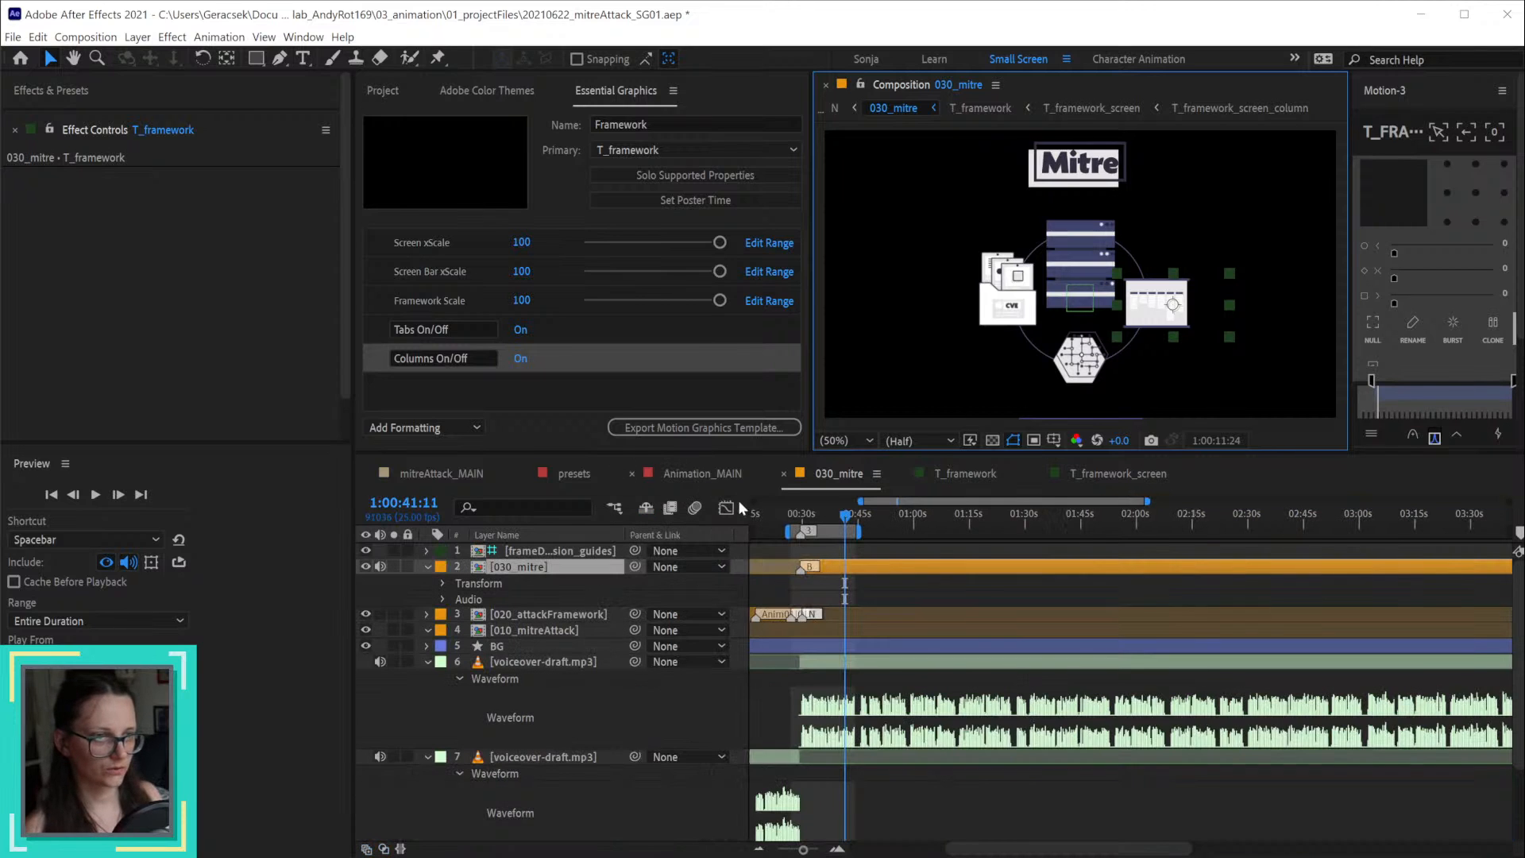
pyautogui.scroll(1, 798, 632)
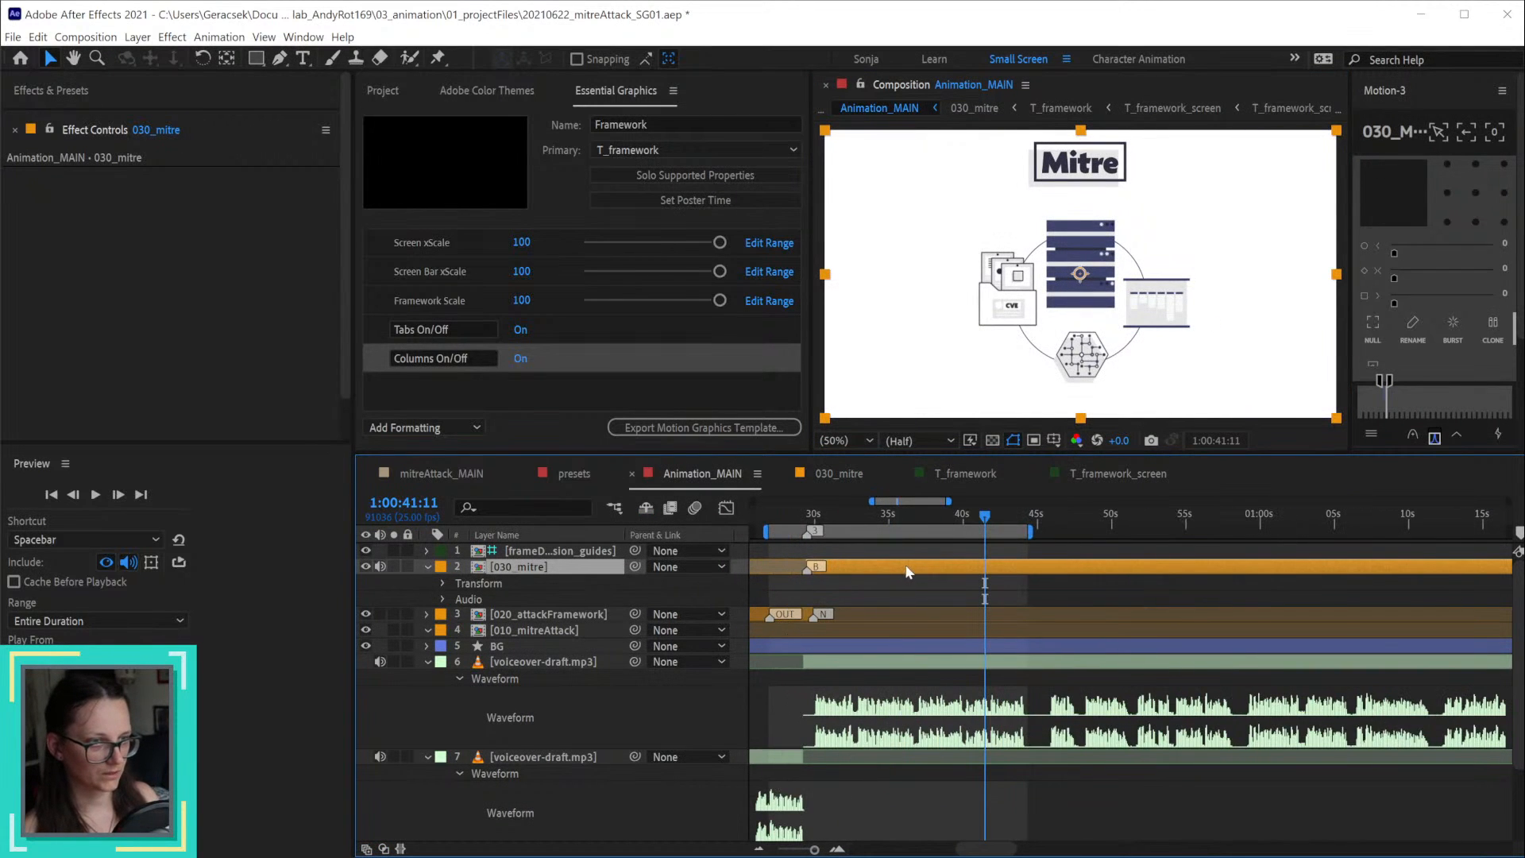
pyautogui.doubleClick(906, 566)
pyautogui.scroll(-2, 1052, 631)
pyautogui.scroll(4, 1195, 642)
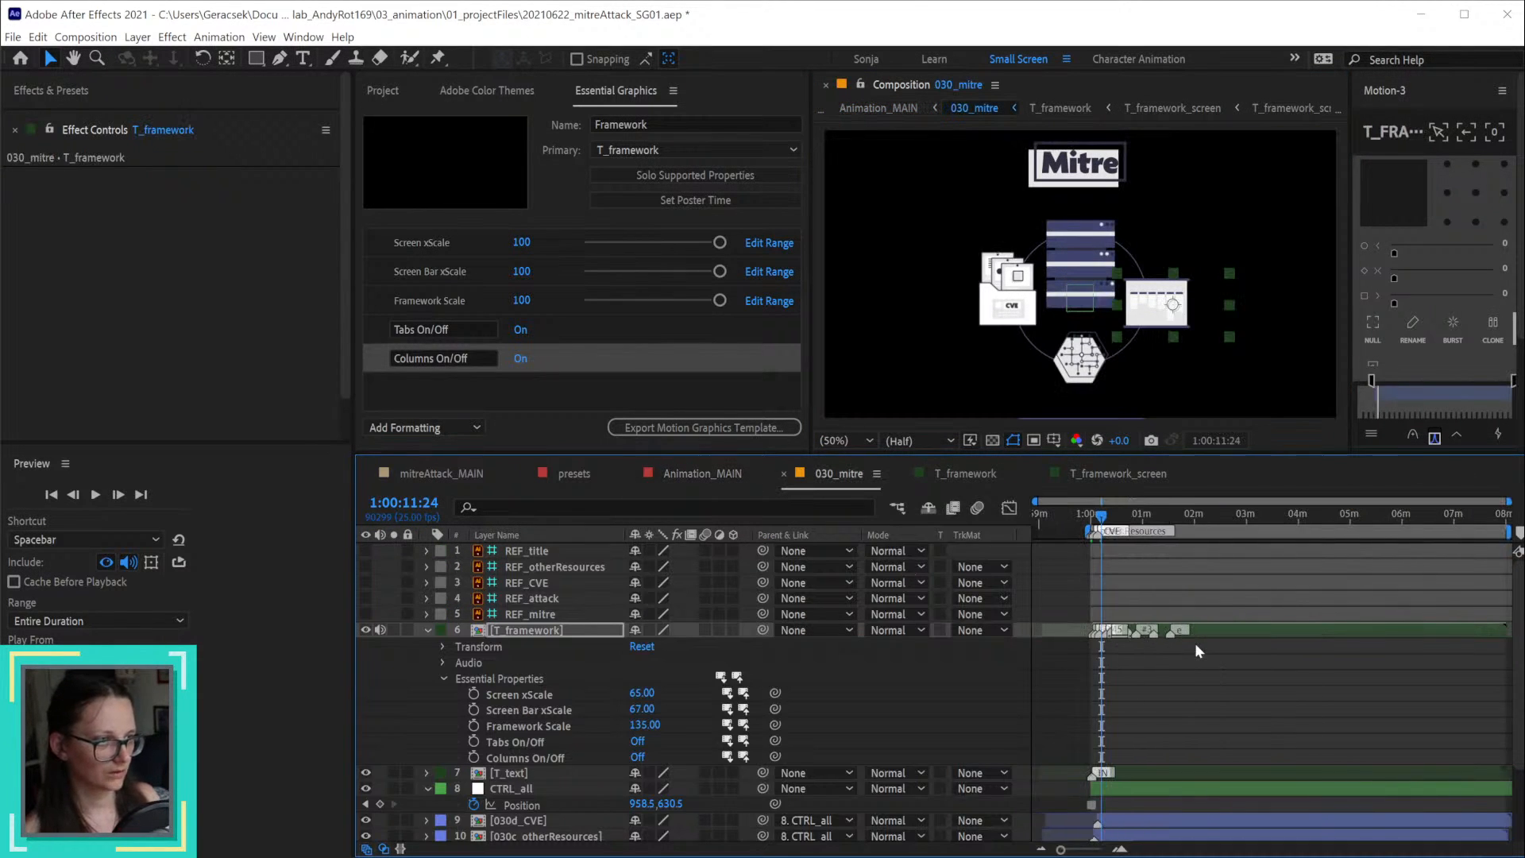
# Step: Return to Animation_MAIN and preview the 030_mitre scene from 1:00:34:23 and from 1:00:41:05
pyautogui.scroll(1, 1105, 661)
pyautogui.moveTo(1105, 663); pyautogui.dragTo(1516, 616)
pyautogui.moveTo(1264, 681); pyautogui.dragTo(1377, 684)
pyautogui.scroll(-1, 1379, 688)
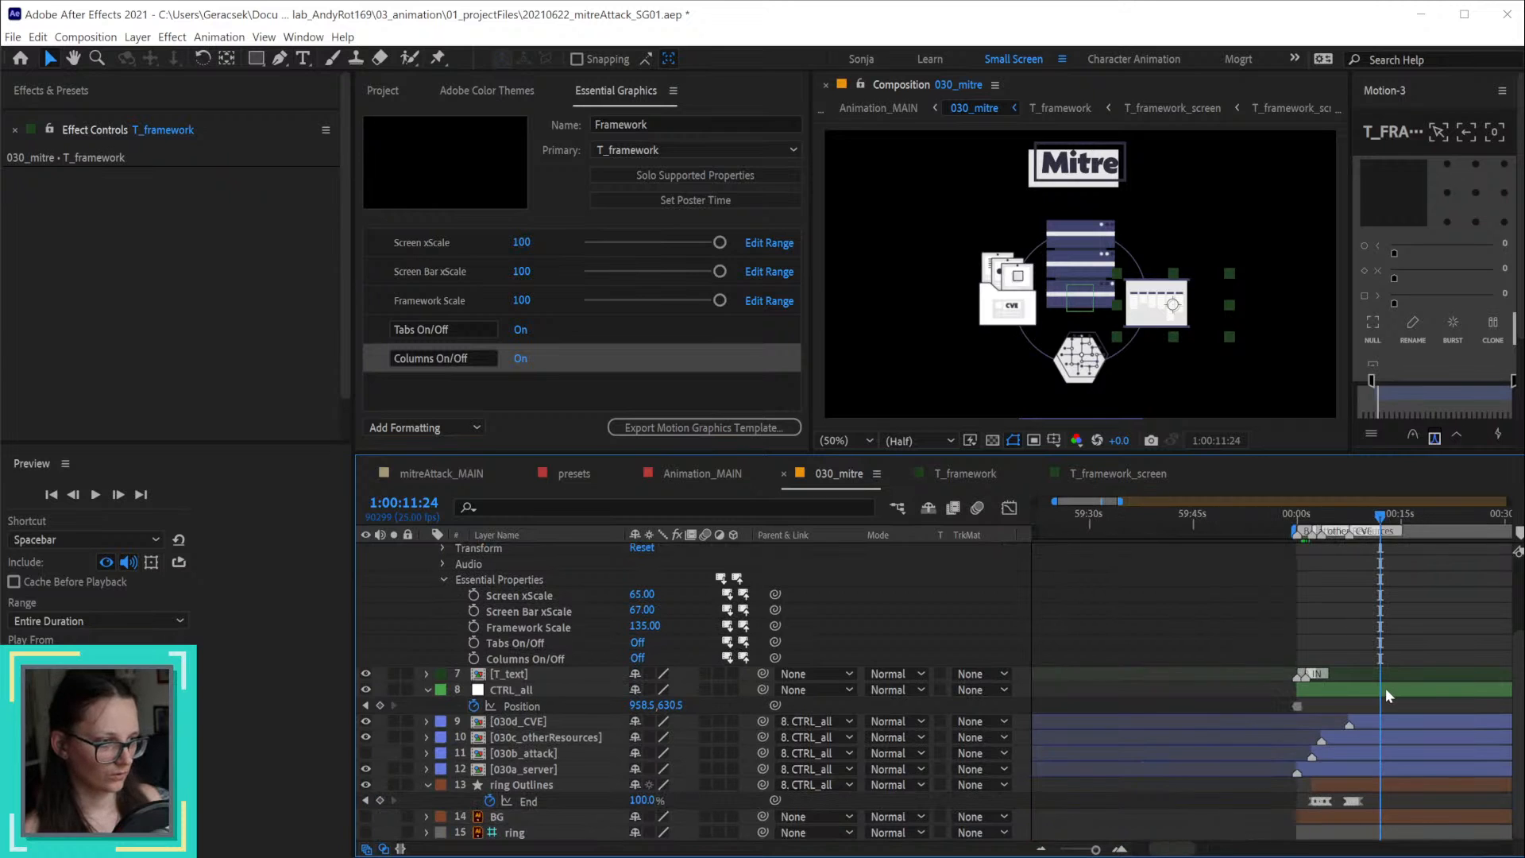
pyautogui.scroll(-3, 1408, 650)
pyautogui.click(718, 477)
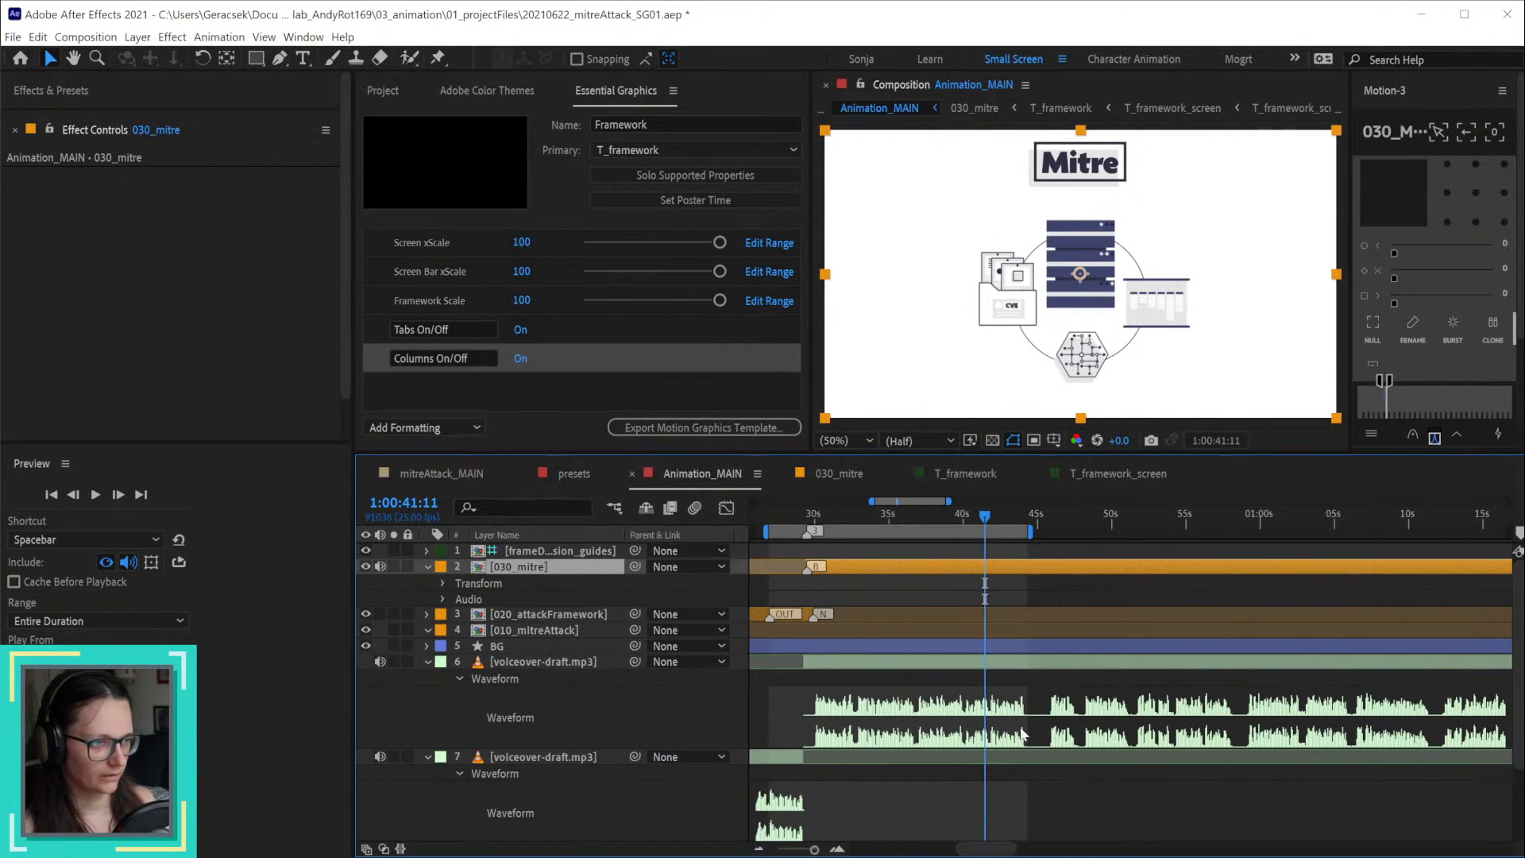
pyautogui.click(1023, 517)
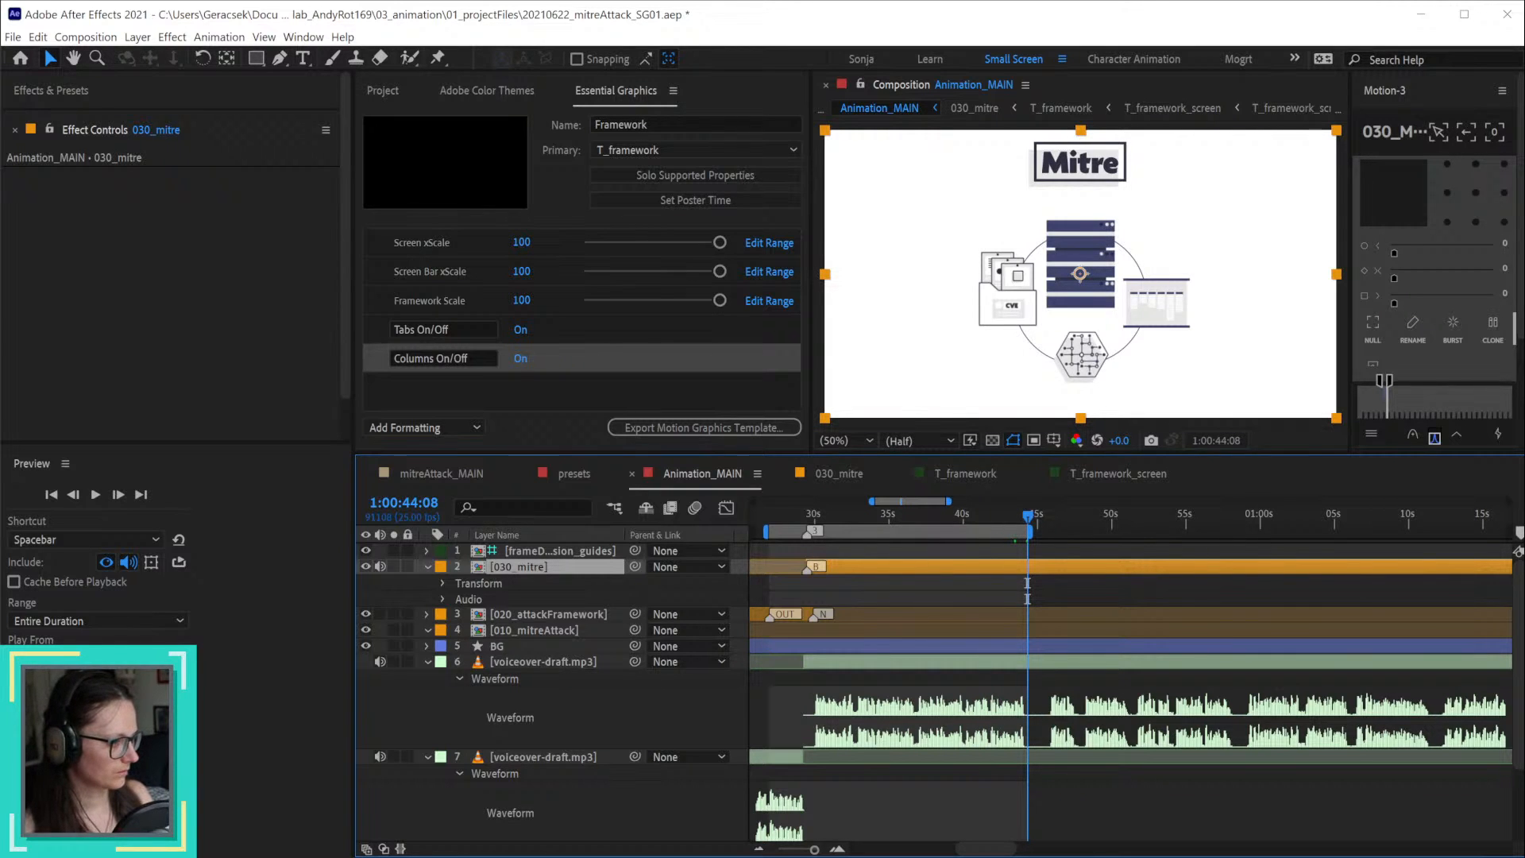
pyautogui.click(891, 517)
pyautogui.press('space')
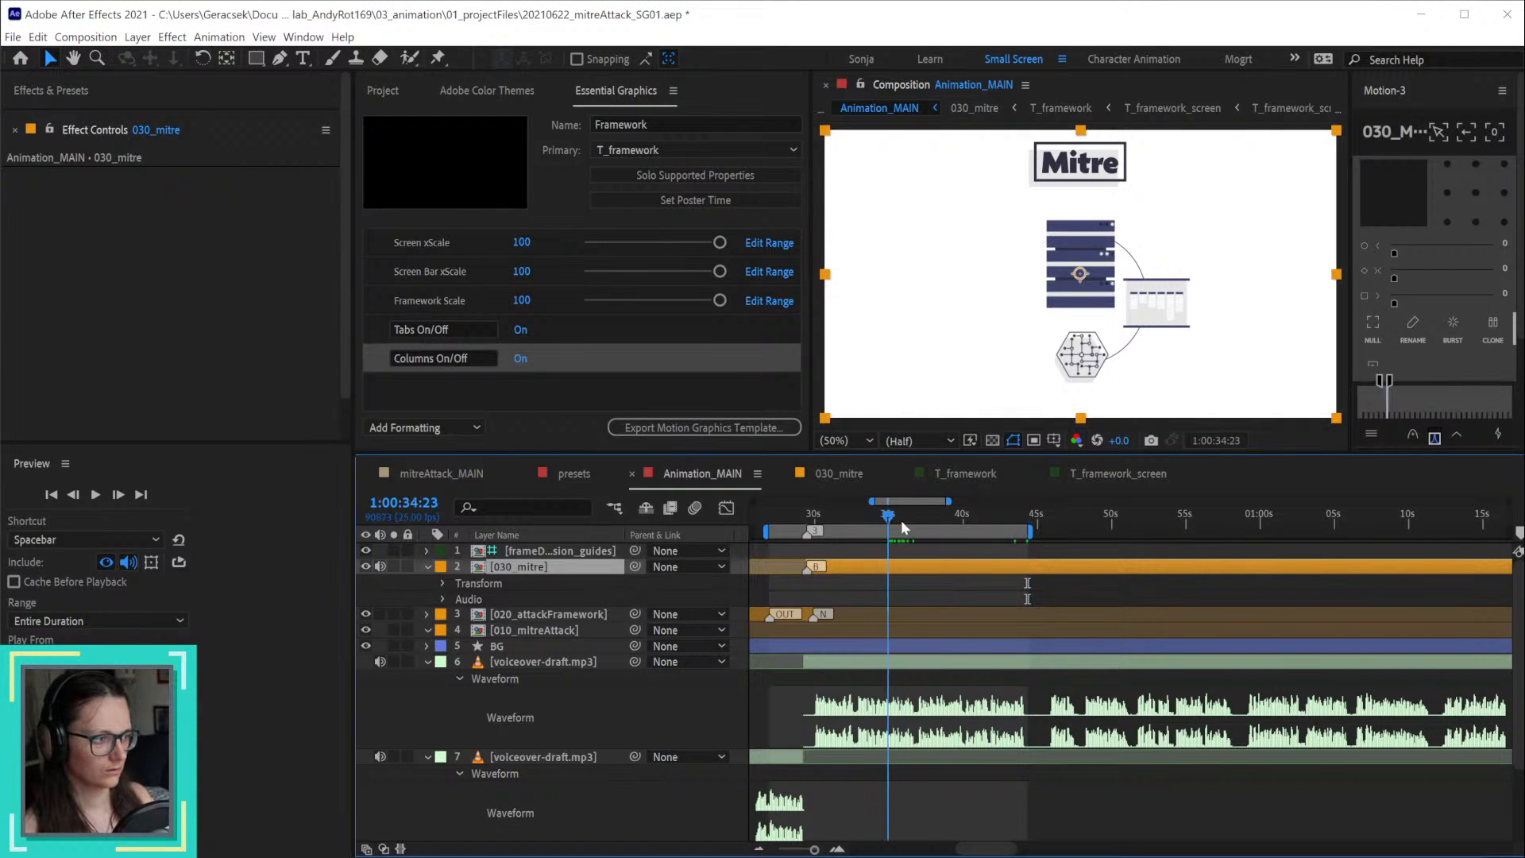
pyautogui.press('space')
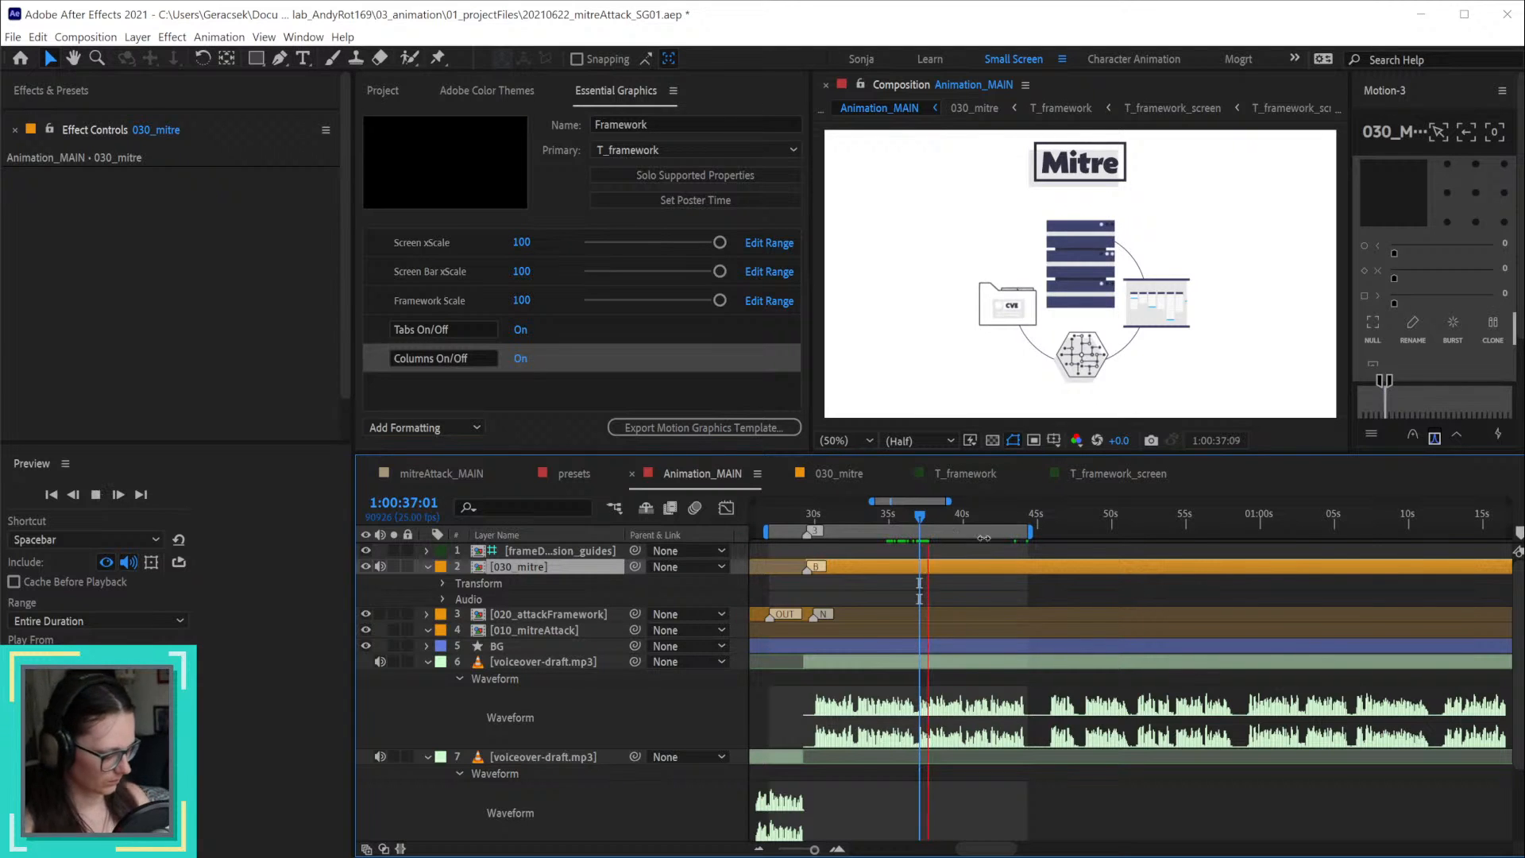
pyautogui.press('space')
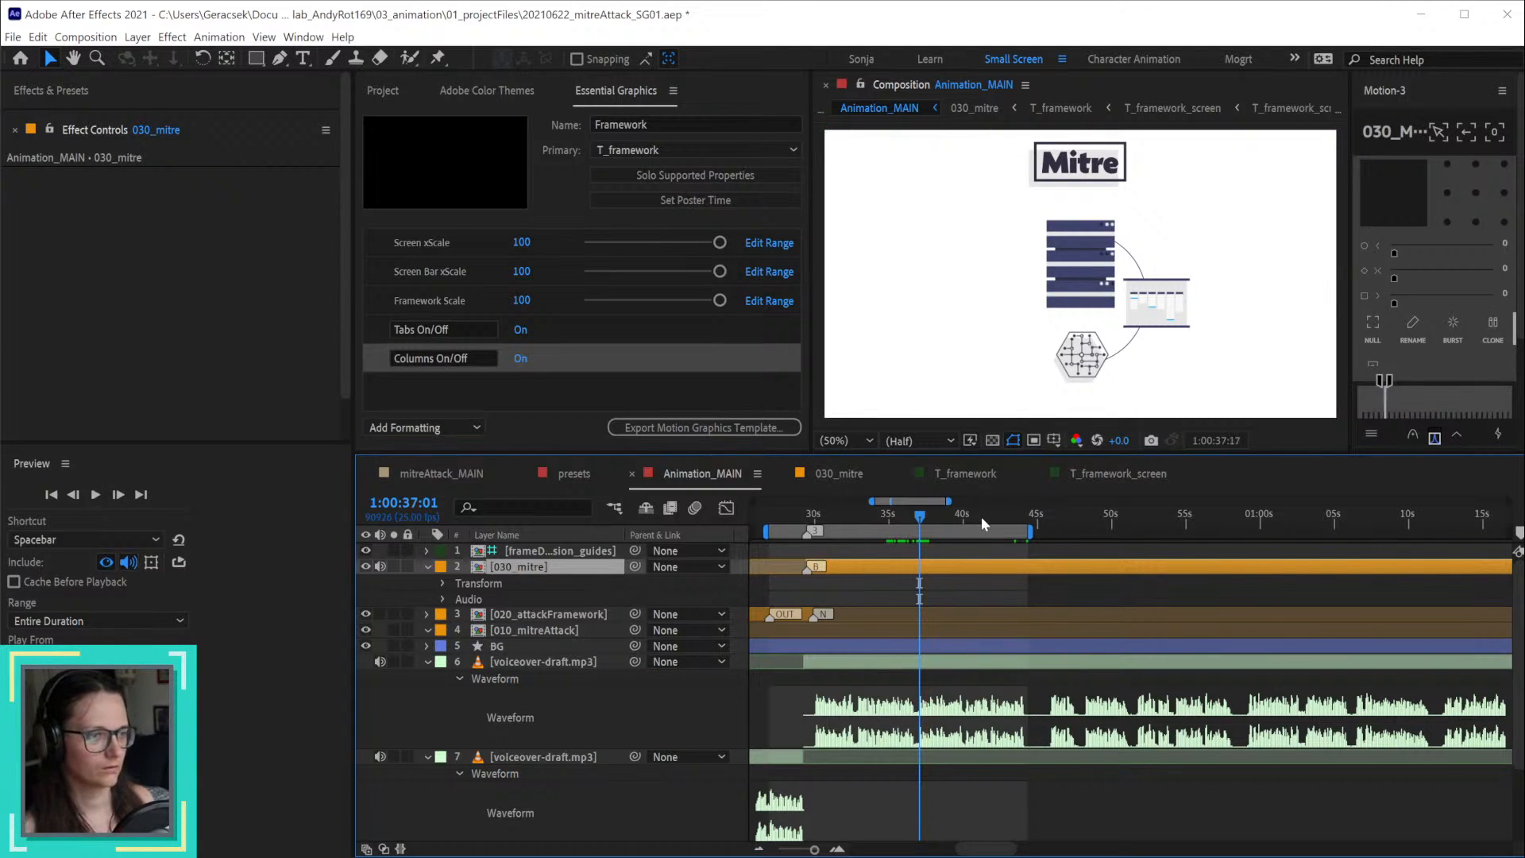
pyautogui.click(981, 516)
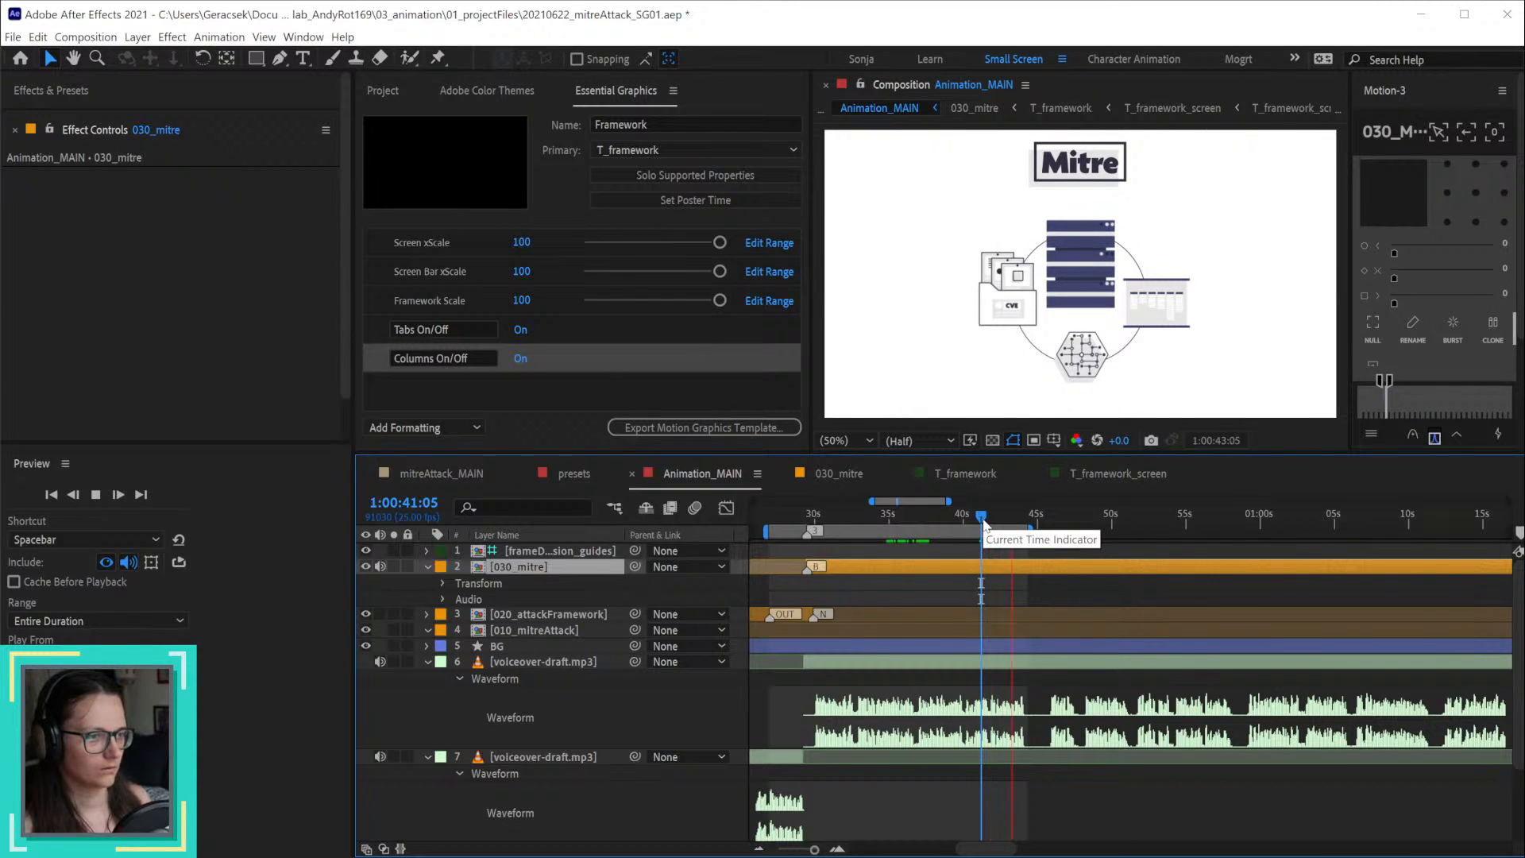
pyautogui.press('space')
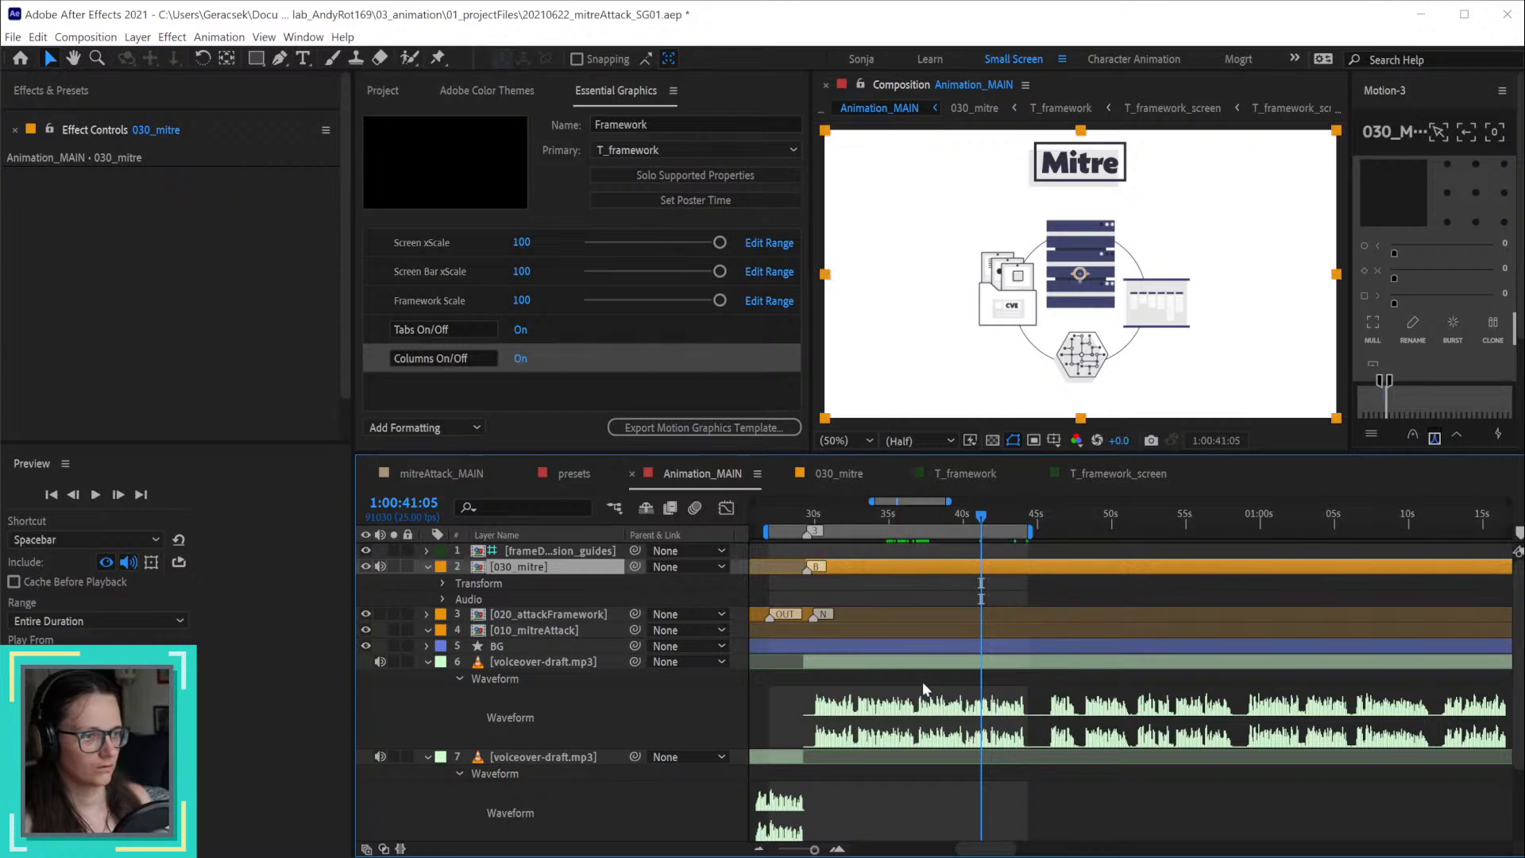
# Step: Switch to File Explorer and open 20210316_Storyboard_SG03.pdf from the Storyboards folder inside 04_FINAL
pyautogui.hotkey('alt', 'Tab')
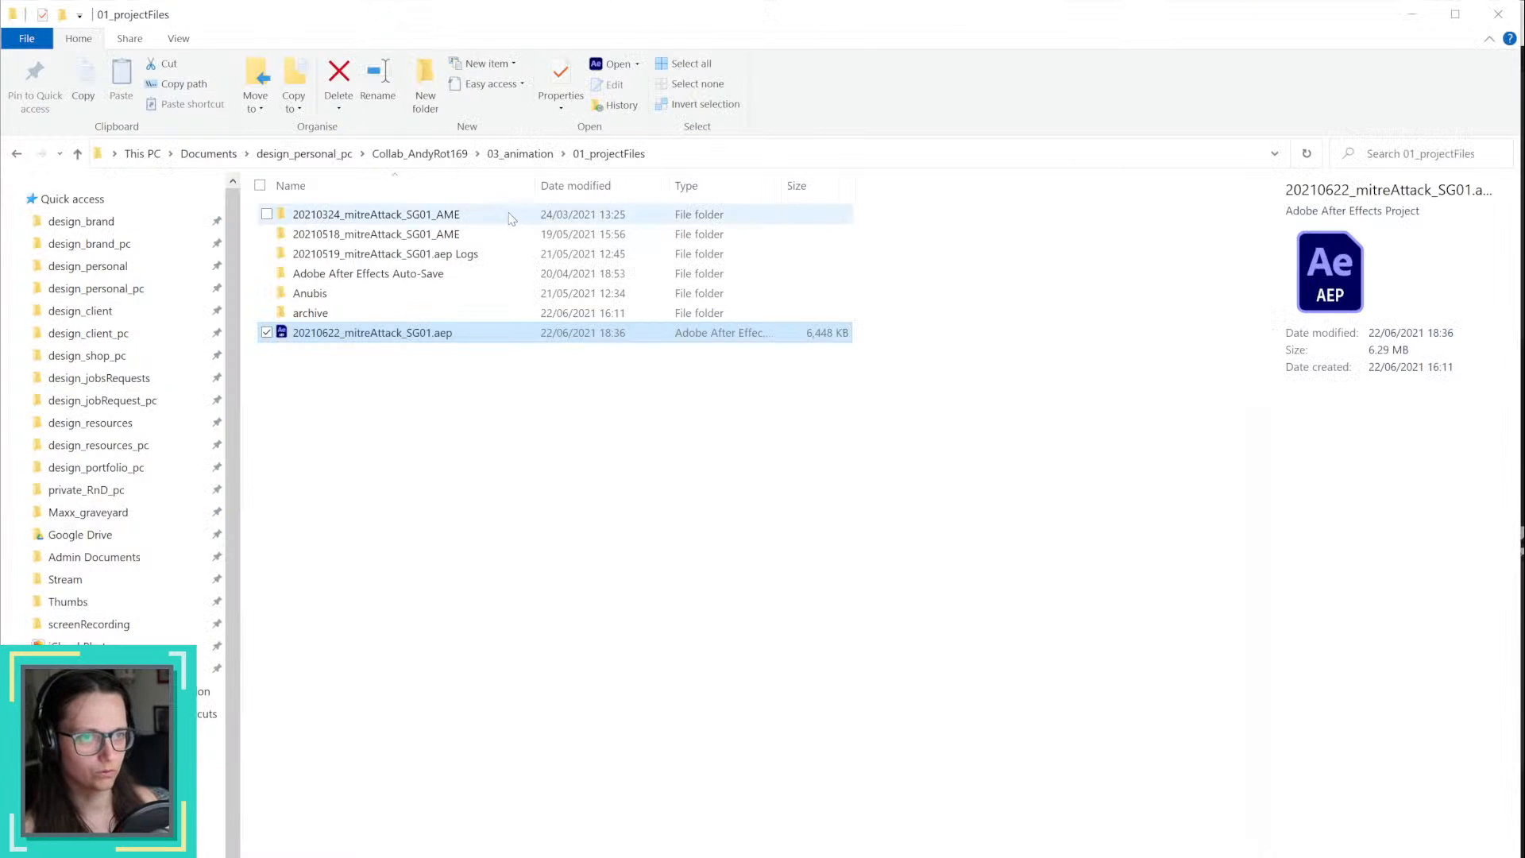
pyautogui.click(440, 151)
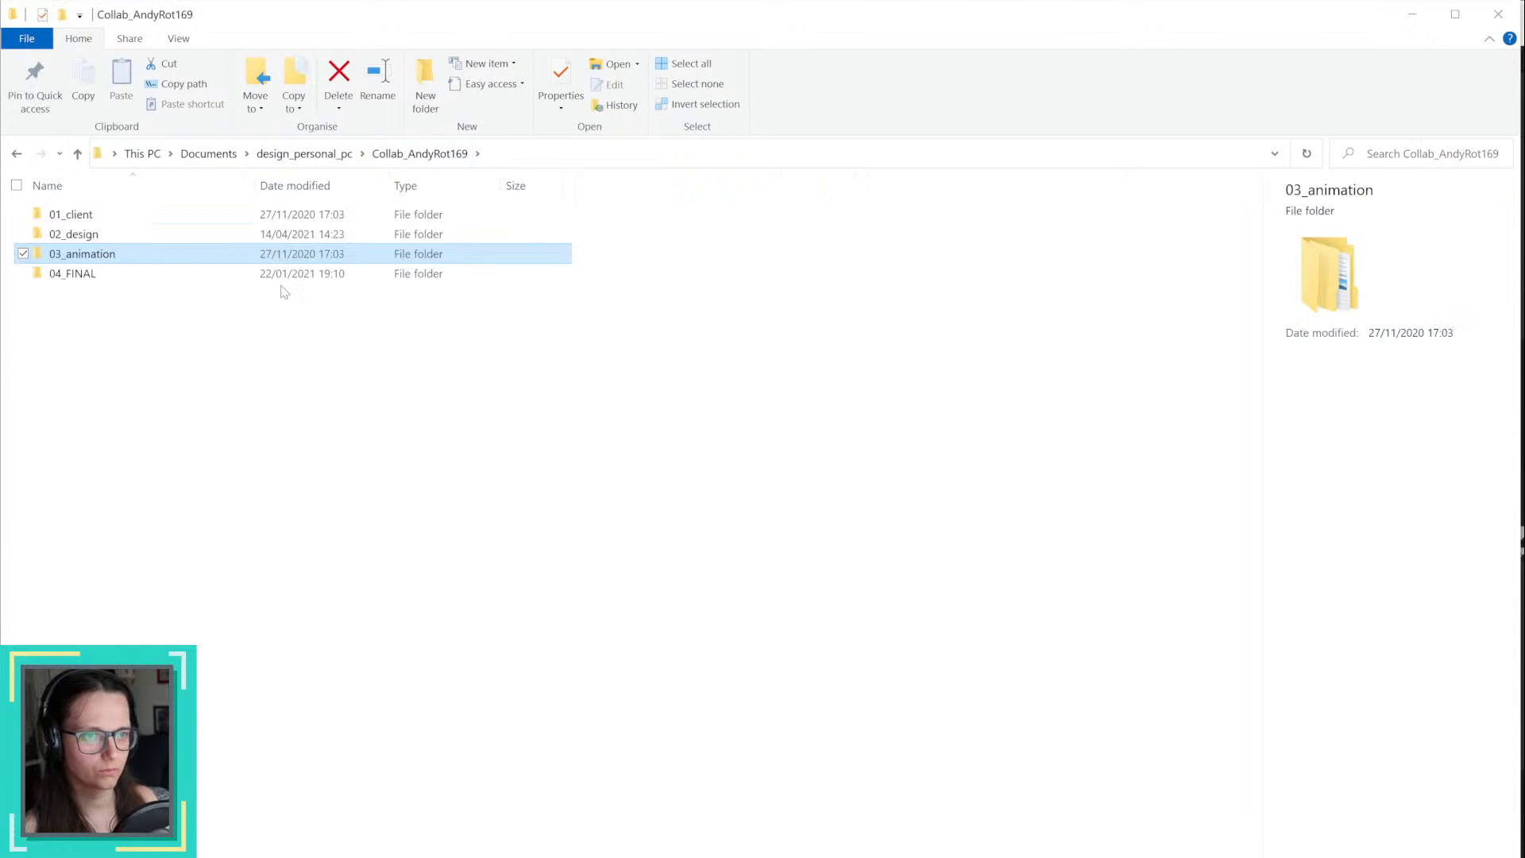
pyautogui.doubleClick(84, 275)
pyautogui.doubleClick(79, 255)
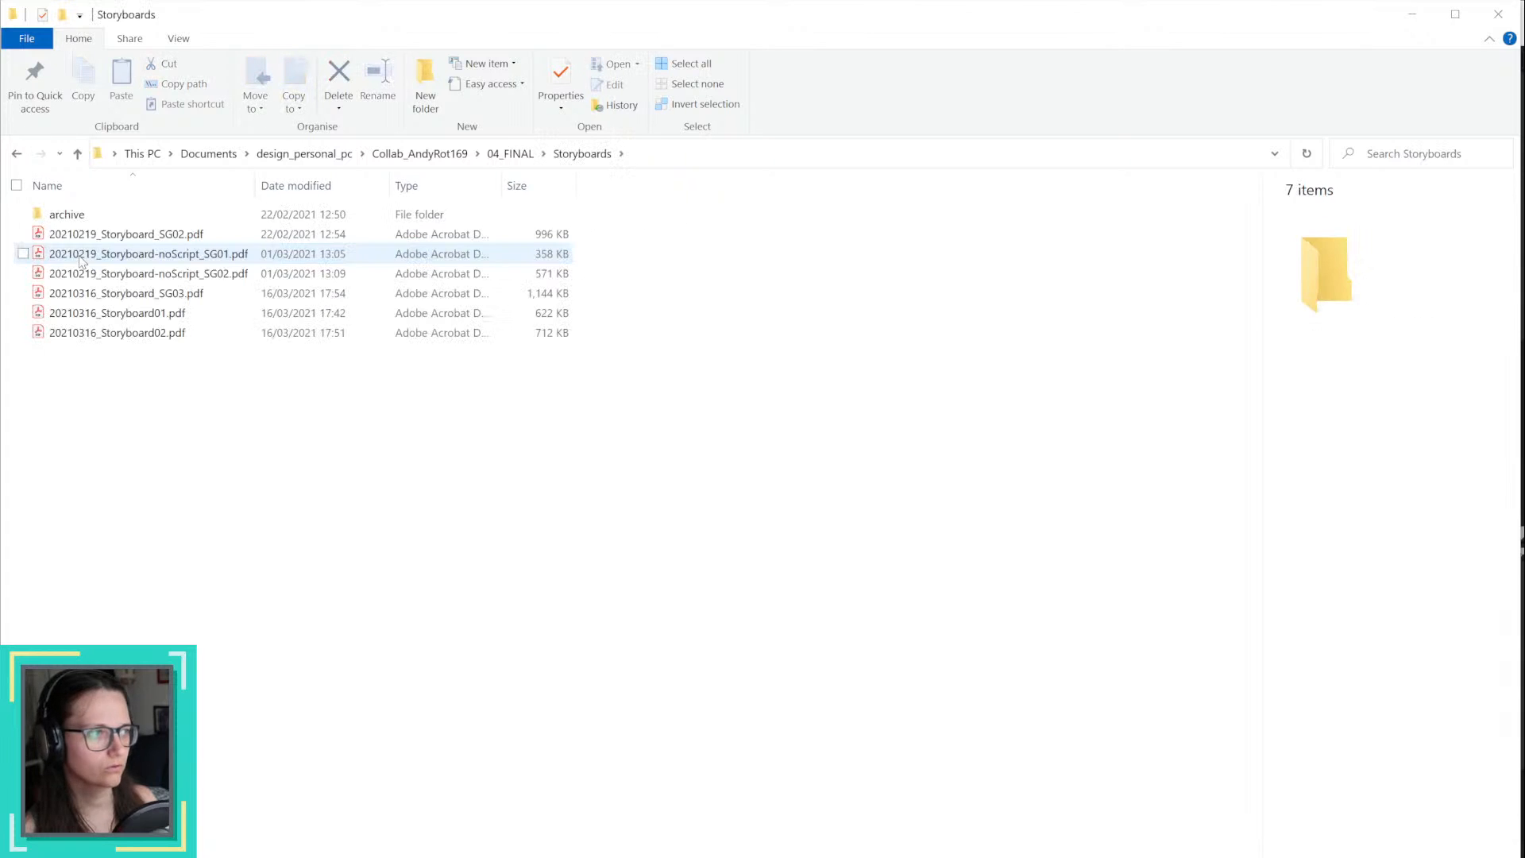
pyautogui.doubleClick(191, 294)
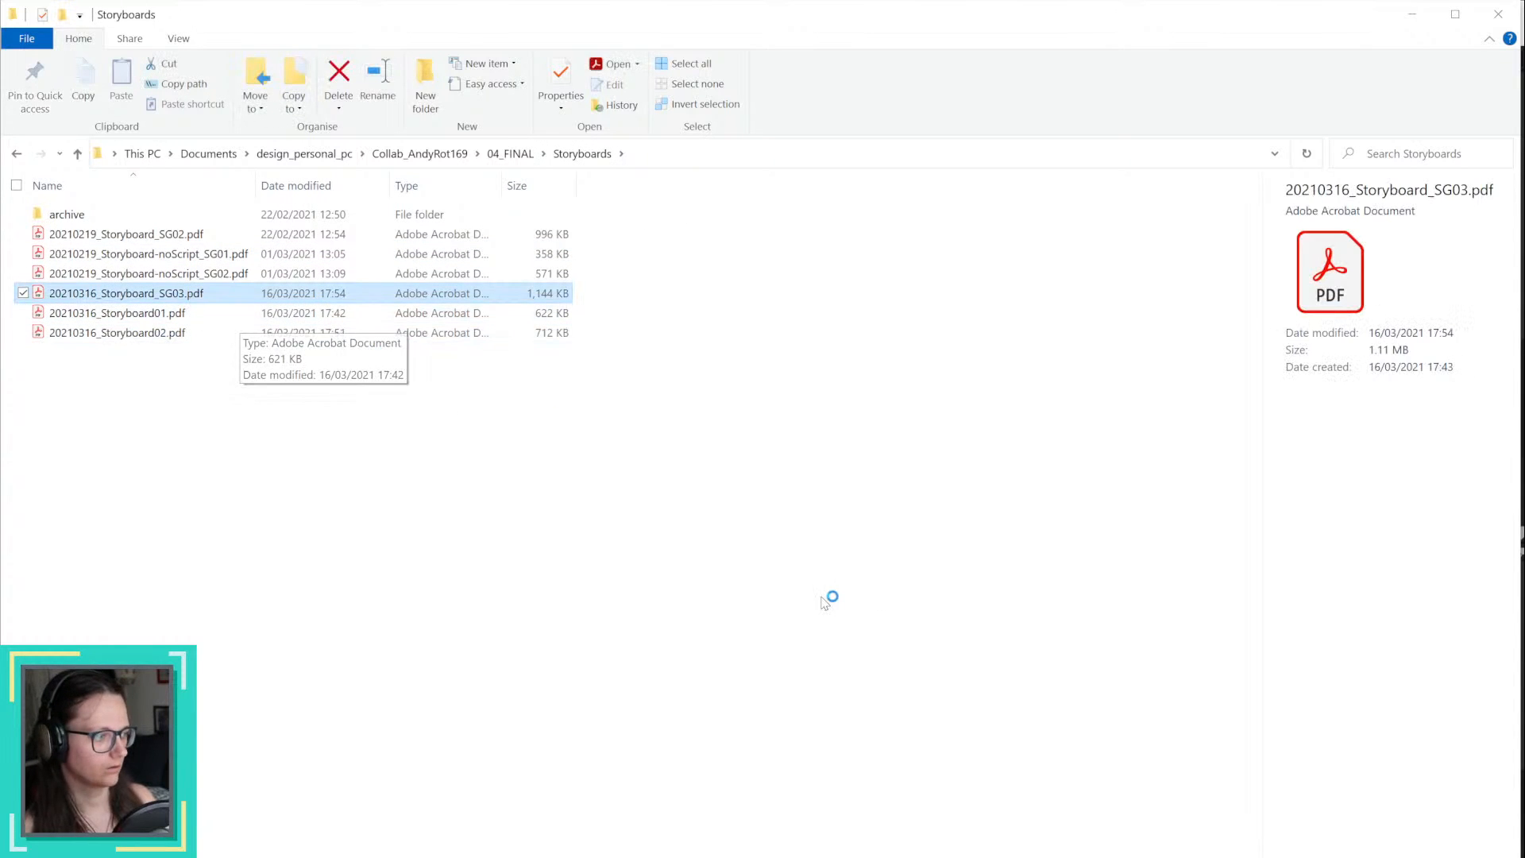
# Step: Enlarge the storyboard PDF window to fill the screen, show the page thumbnails and go to page 13
pyautogui.press('super+Left')
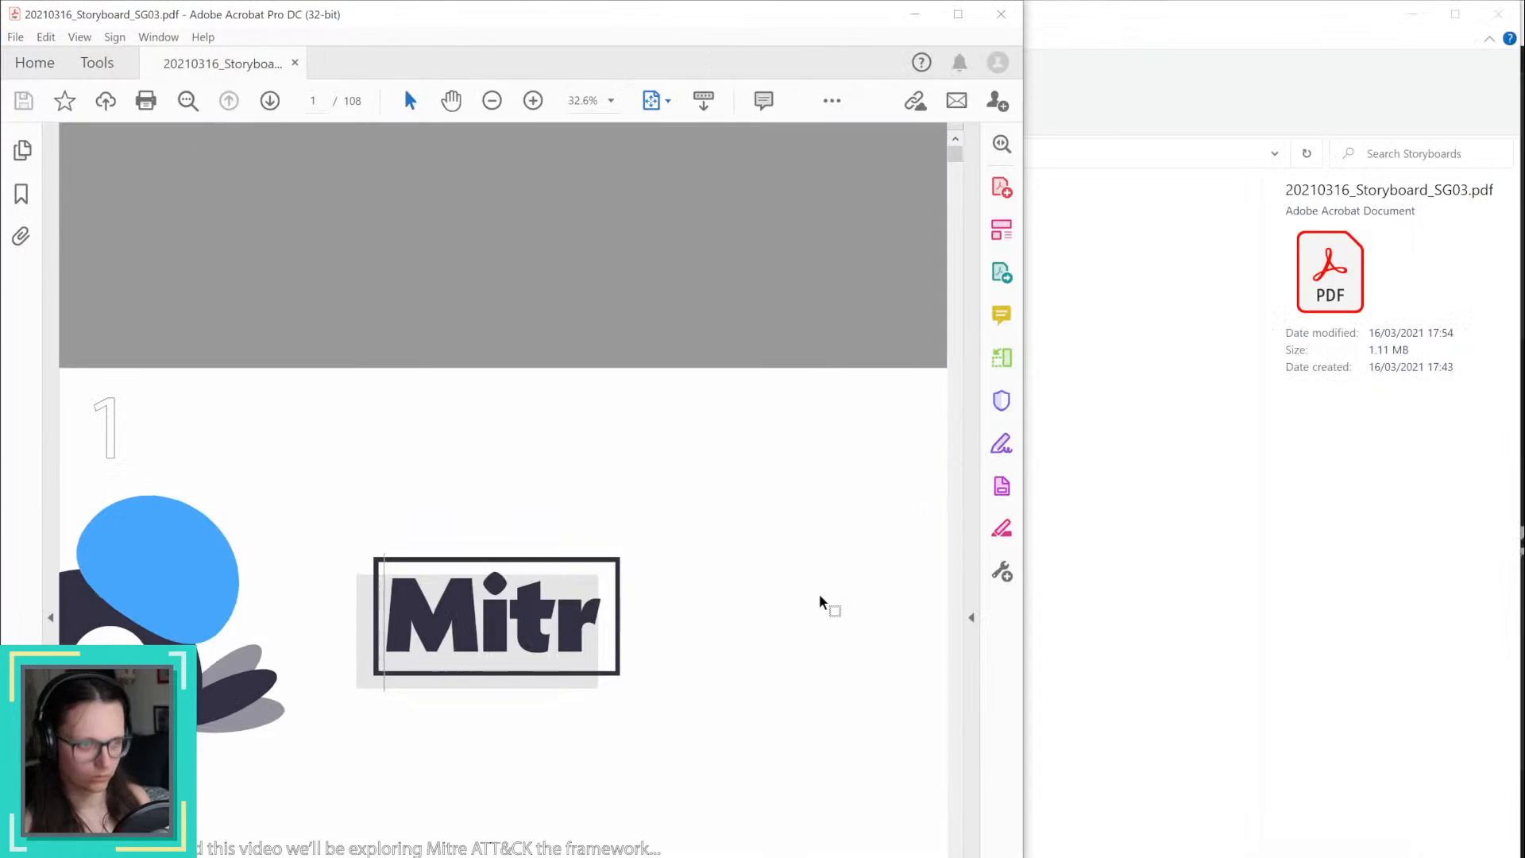
pyautogui.press('super+Up')
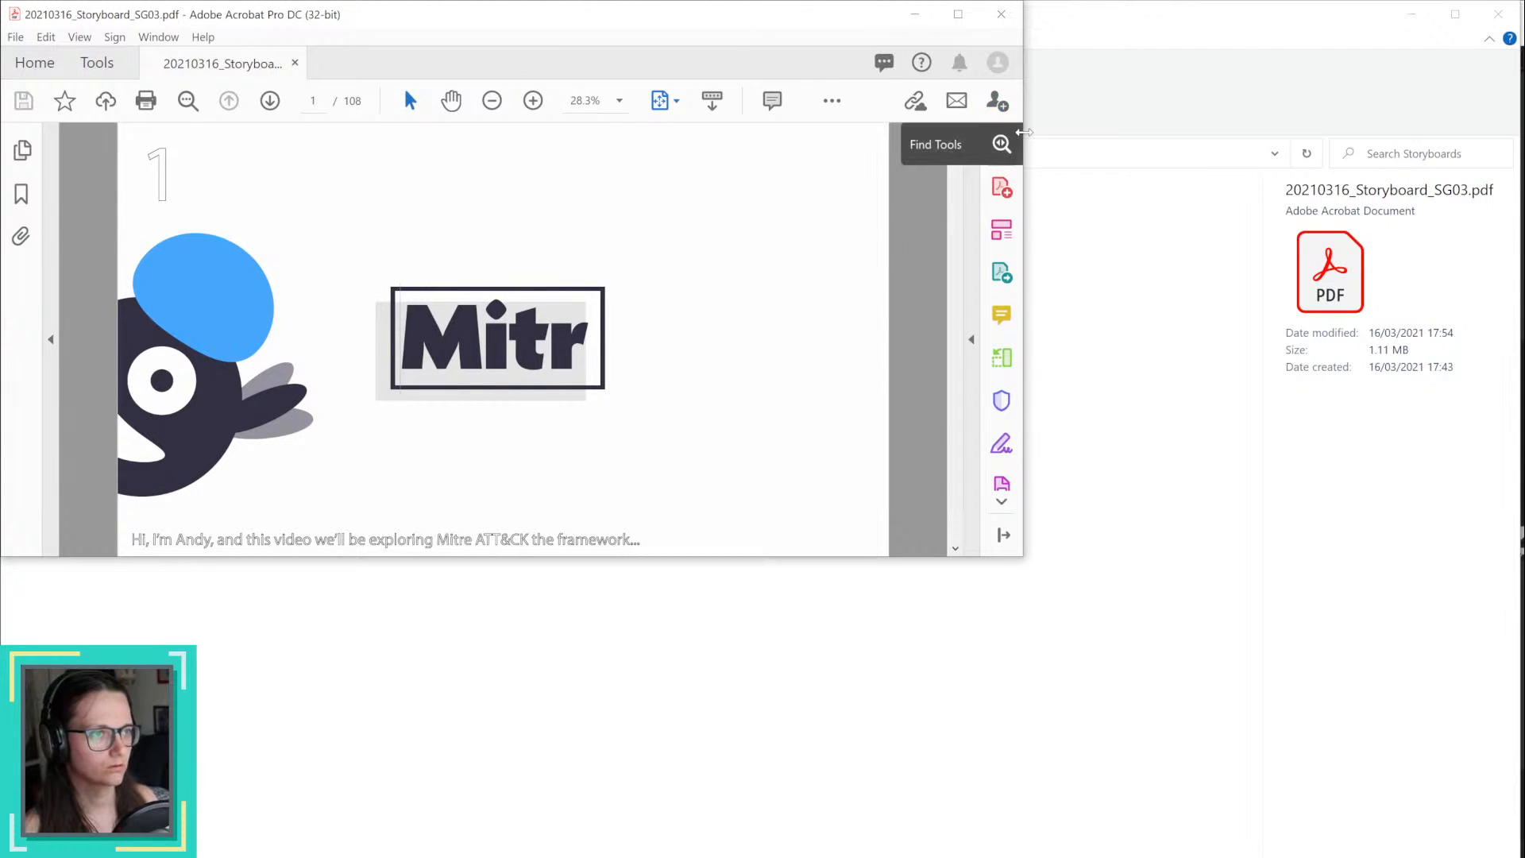
pyautogui.moveTo(1023, 151); pyautogui.dragTo(1523, 156)
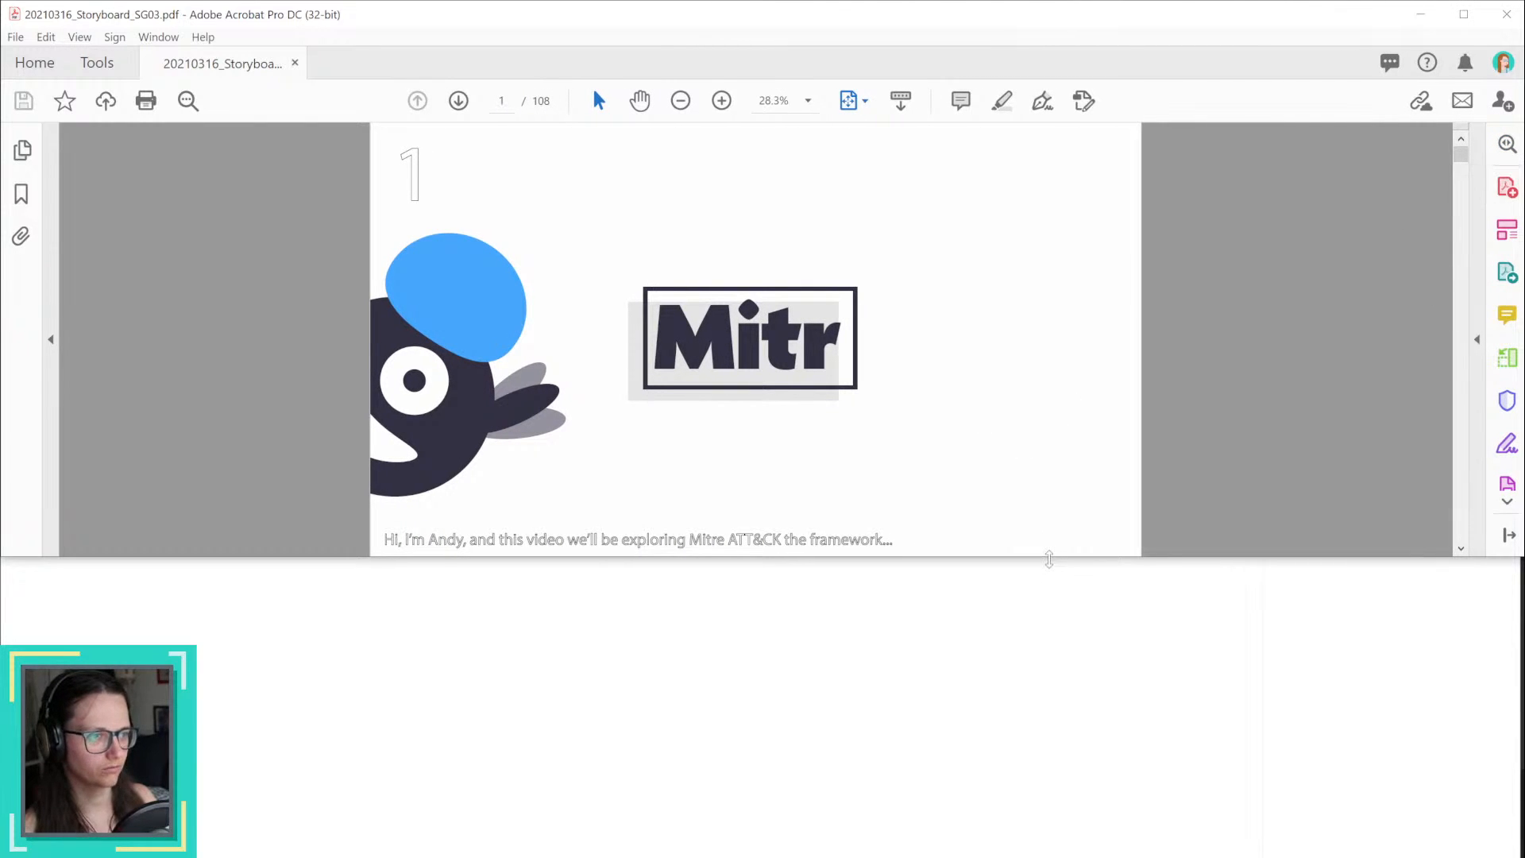
pyautogui.moveTo(1049, 557); pyautogui.dragTo(1068, 836)
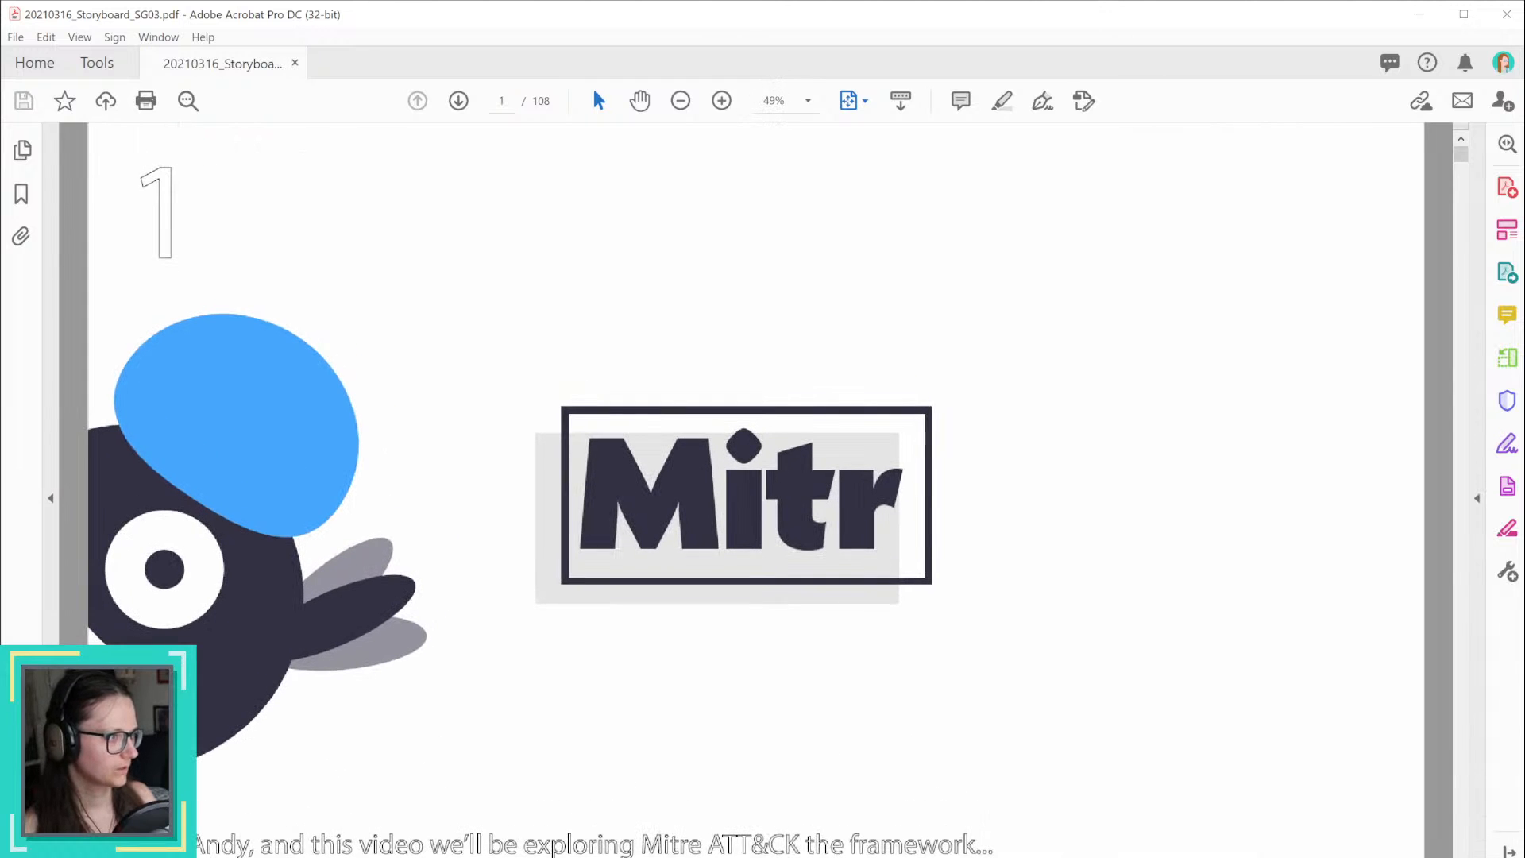
pyautogui.click(24, 149)
pyautogui.scroll(-3, 459, 511)
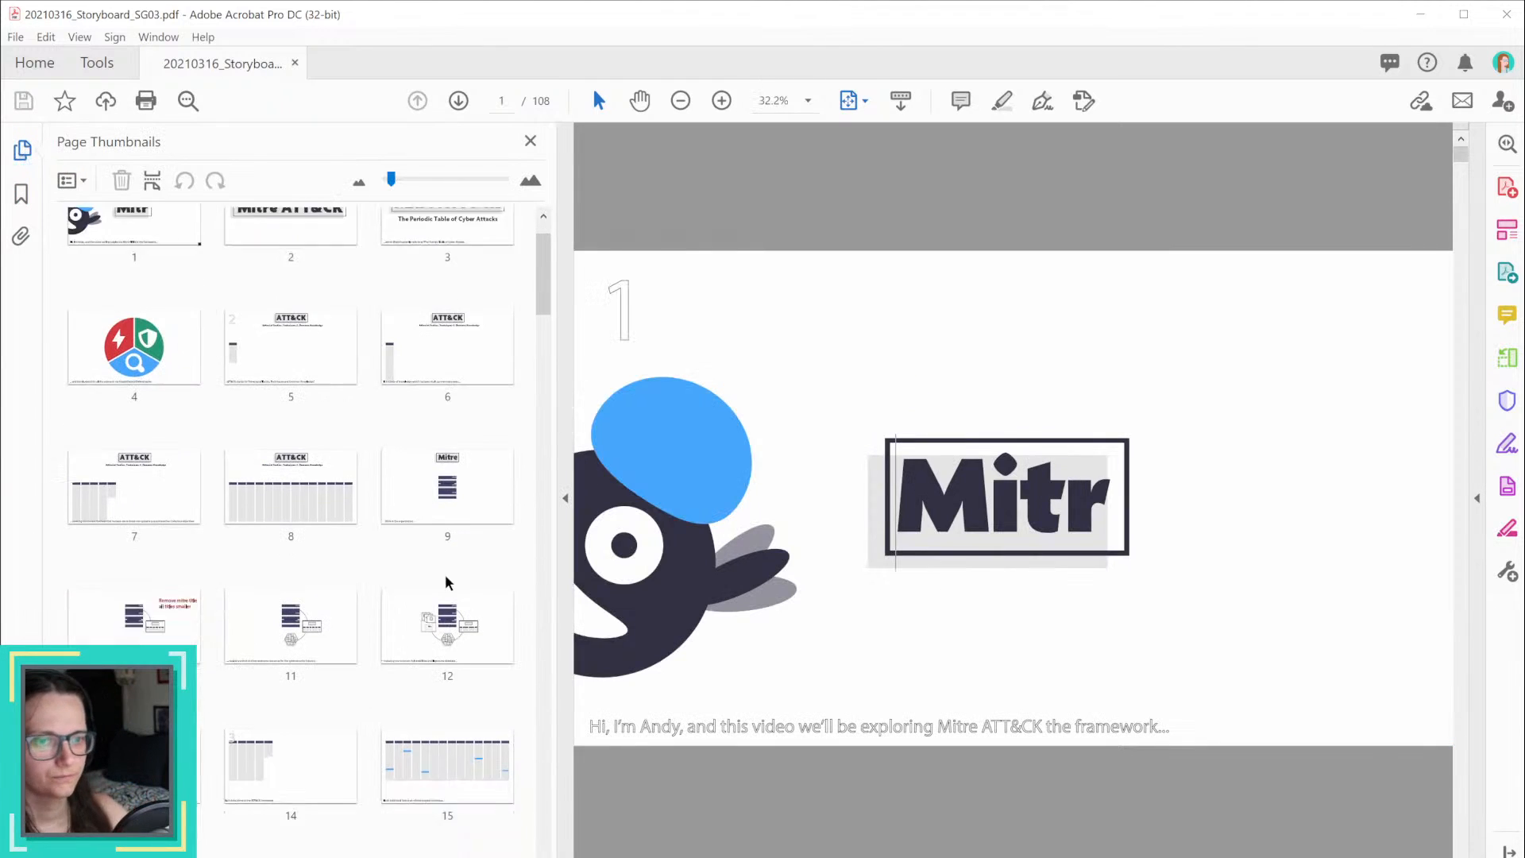
pyautogui.click(133, 704)
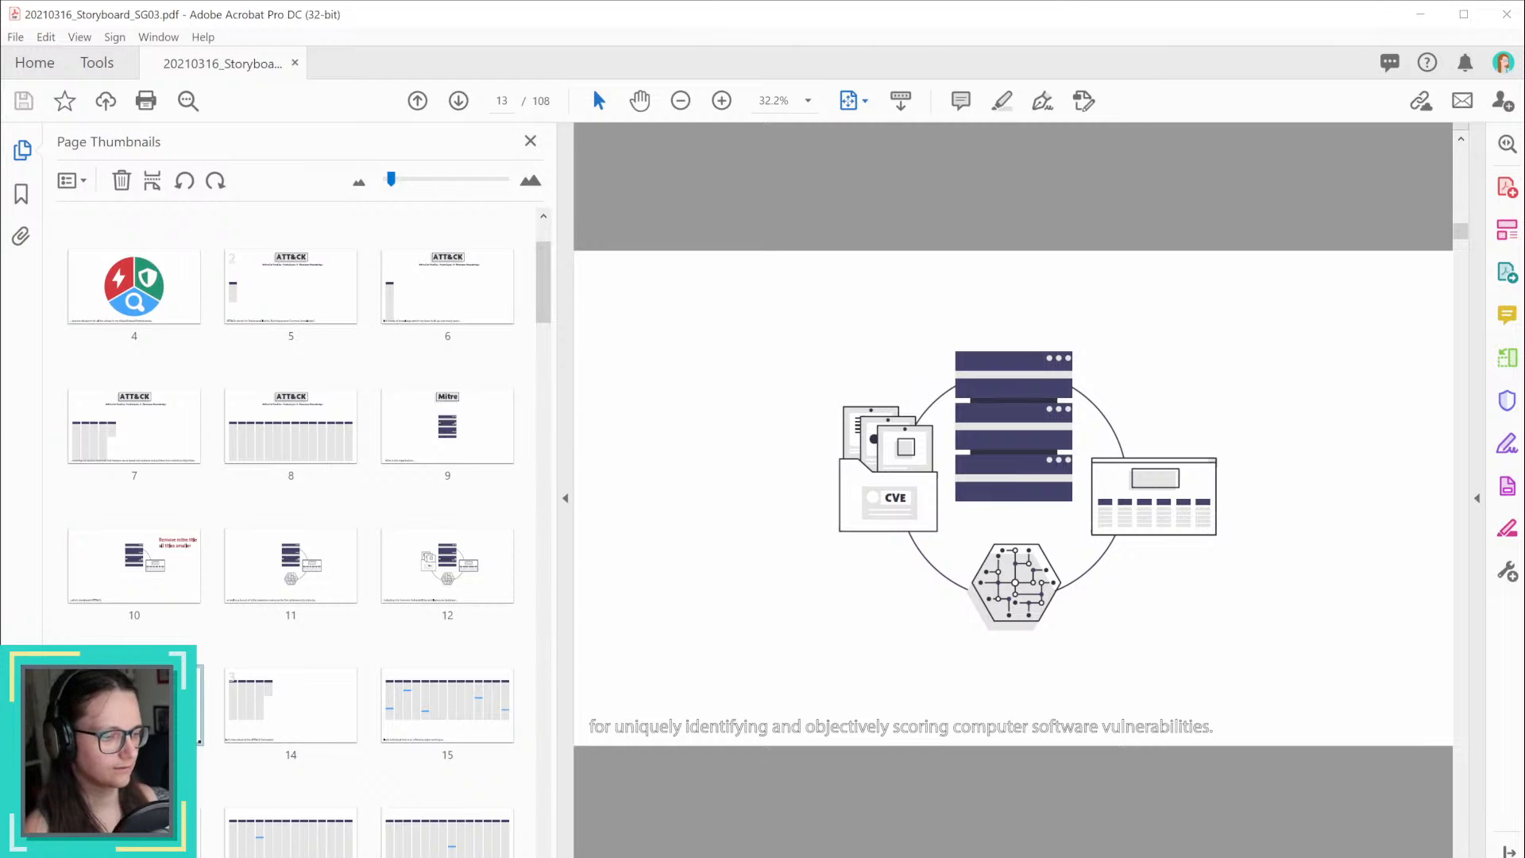
# Step: Switch back to After Effects and compare Animation_MAIN at 1:00:44:02, also enlarged, with storyboard pages 13 and 14
pyautogui.hotkey('alt', 'Tab')
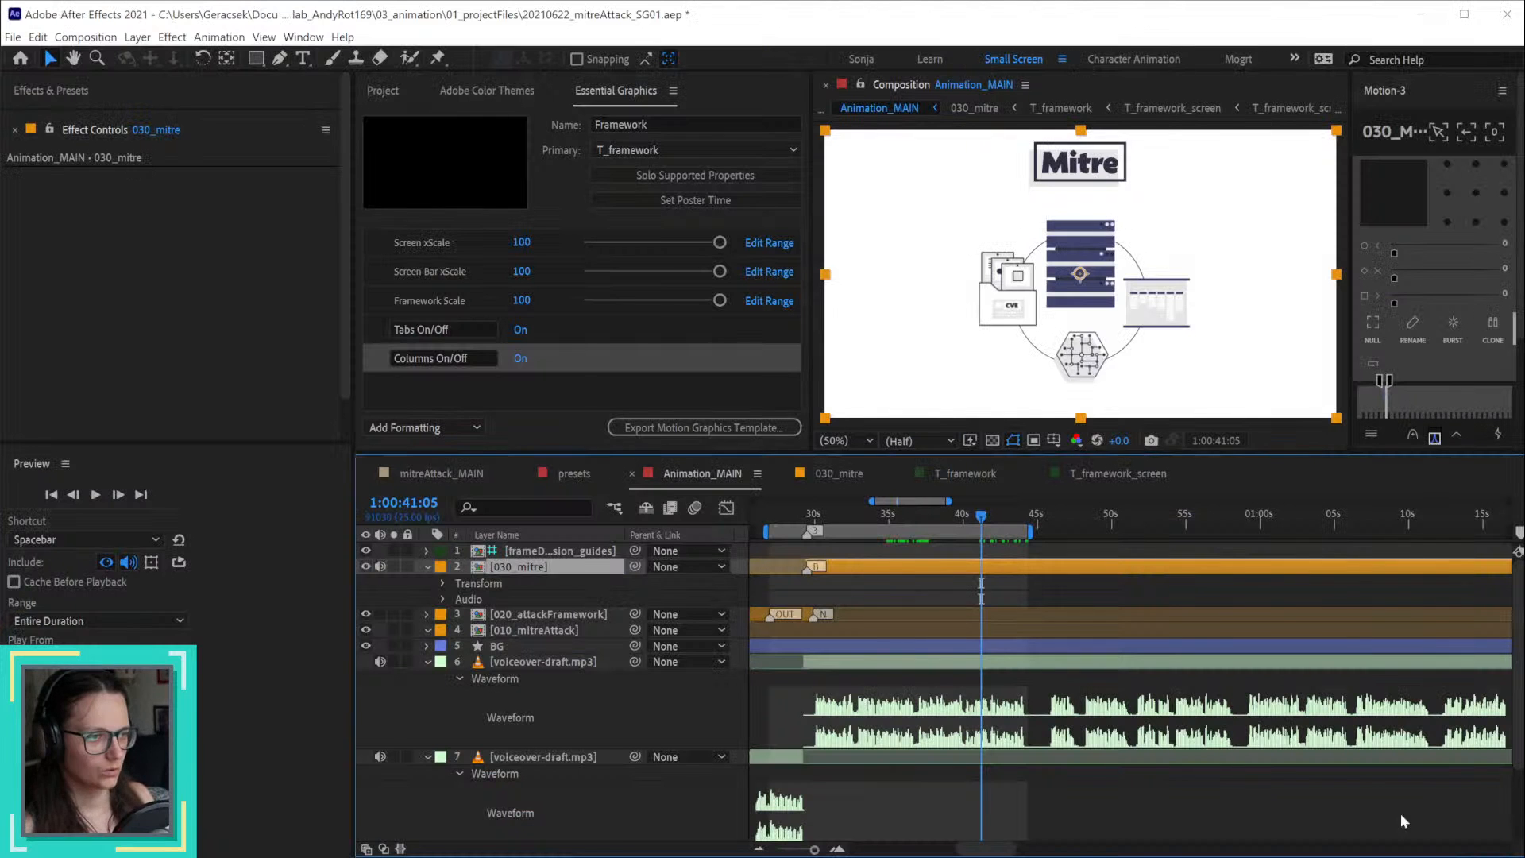
pyautogui.moveTo(1004, 514); pyautogui.dragTo(1024, 516)
pyautogui.scroll(2, 1011, 648)
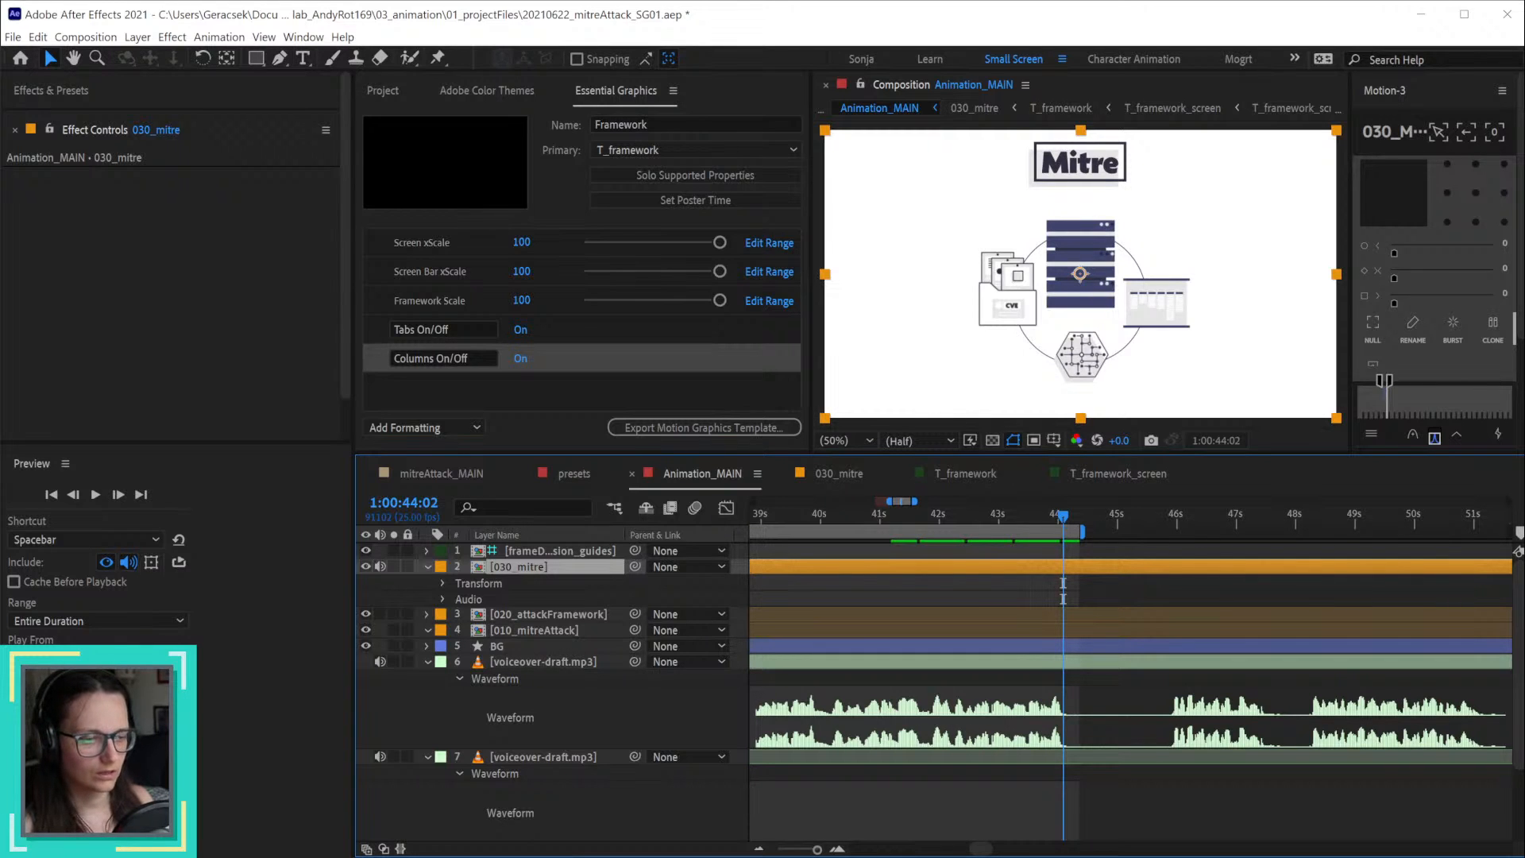
pyautogui.hotkey('alt', 'Tab')
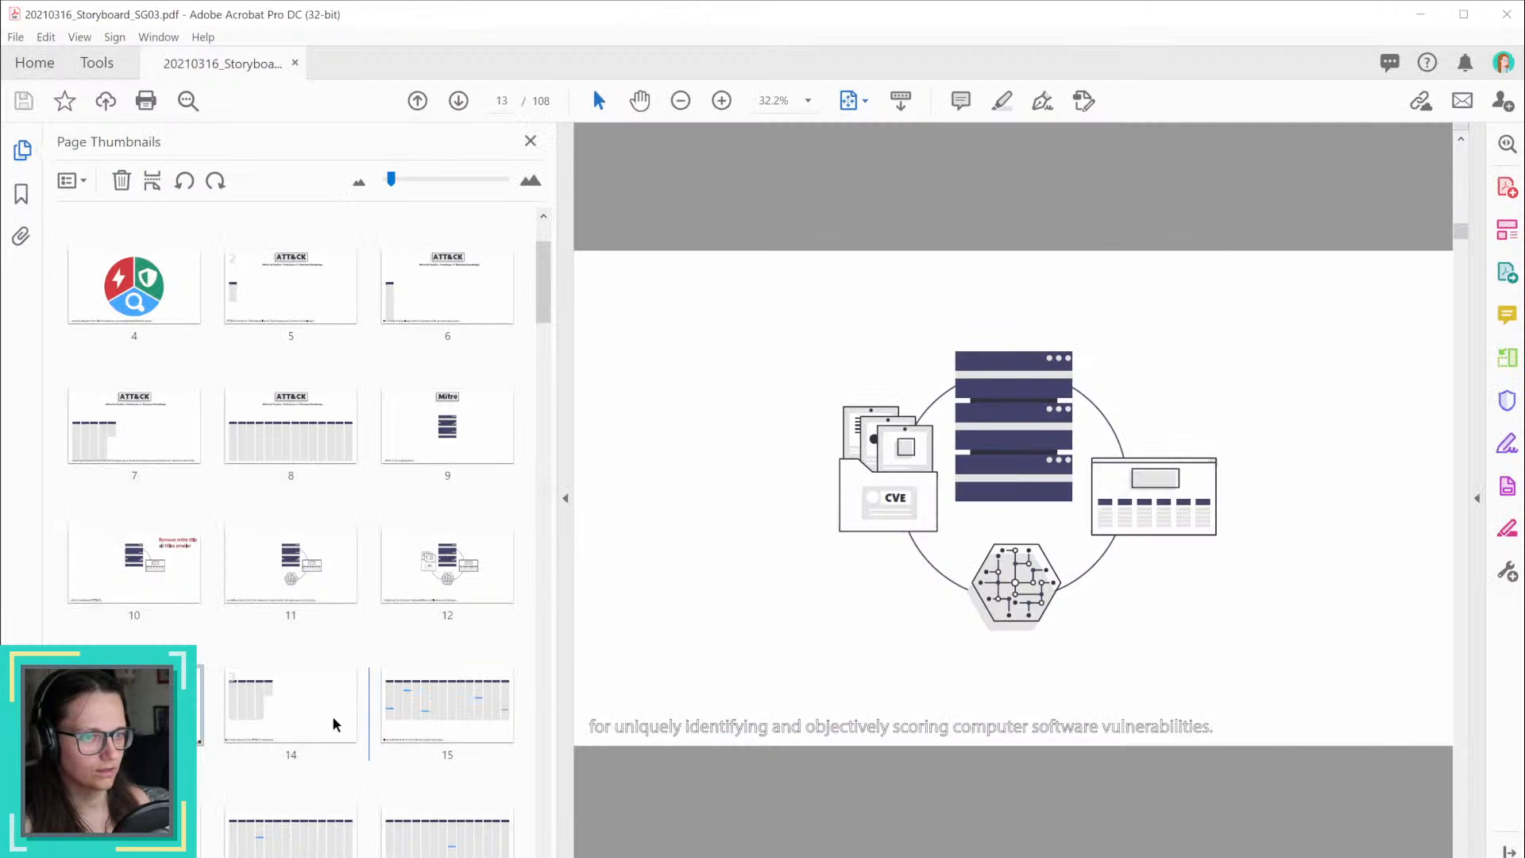
pyautogui.click(296, 696)
pyautogui.click(158, 704)
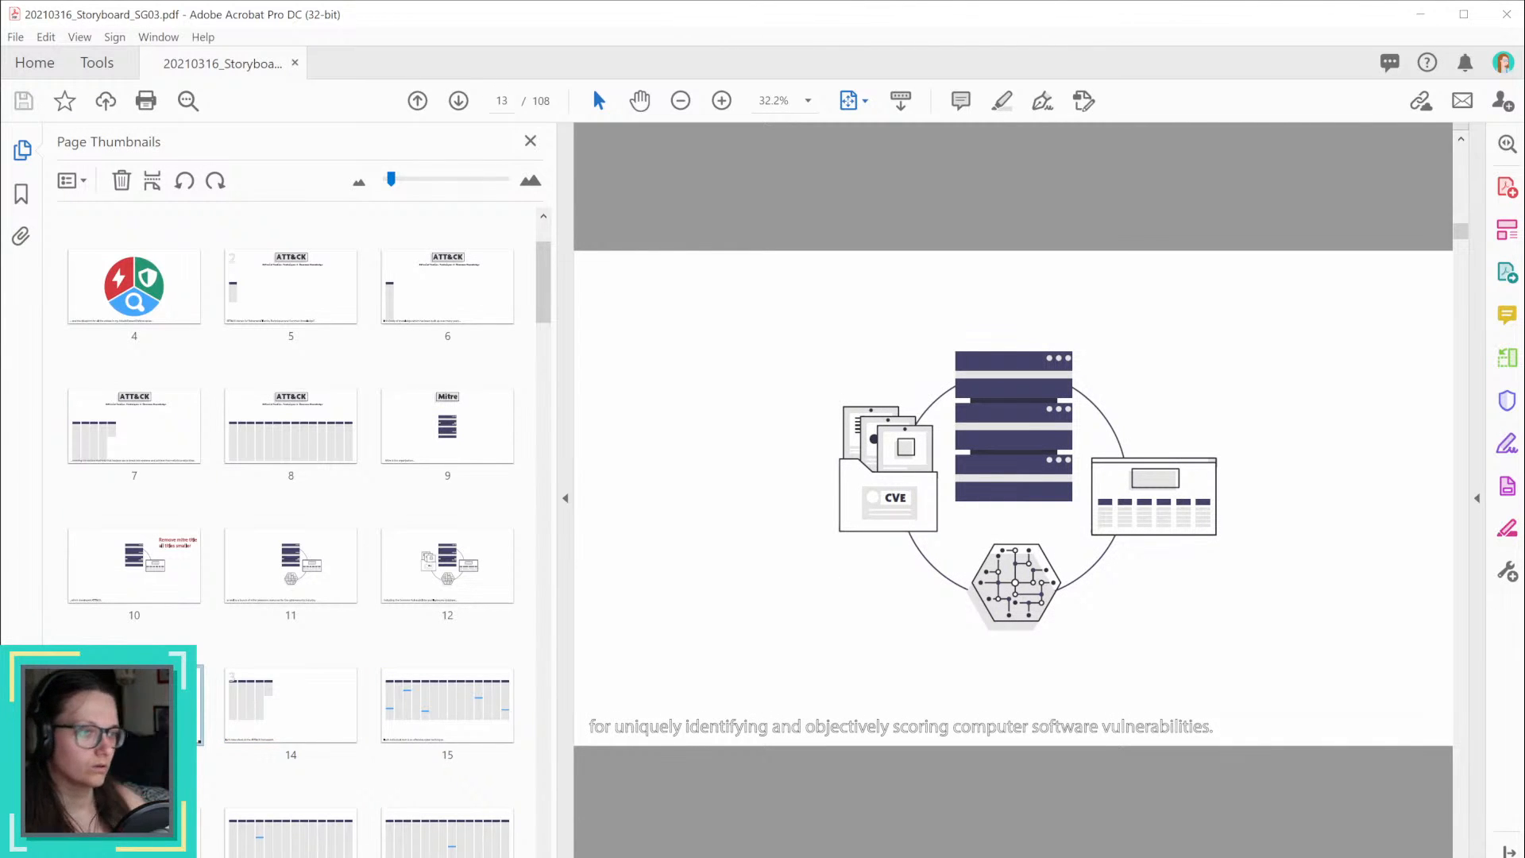
pyautogui.hotkey('alt', 'Tab')
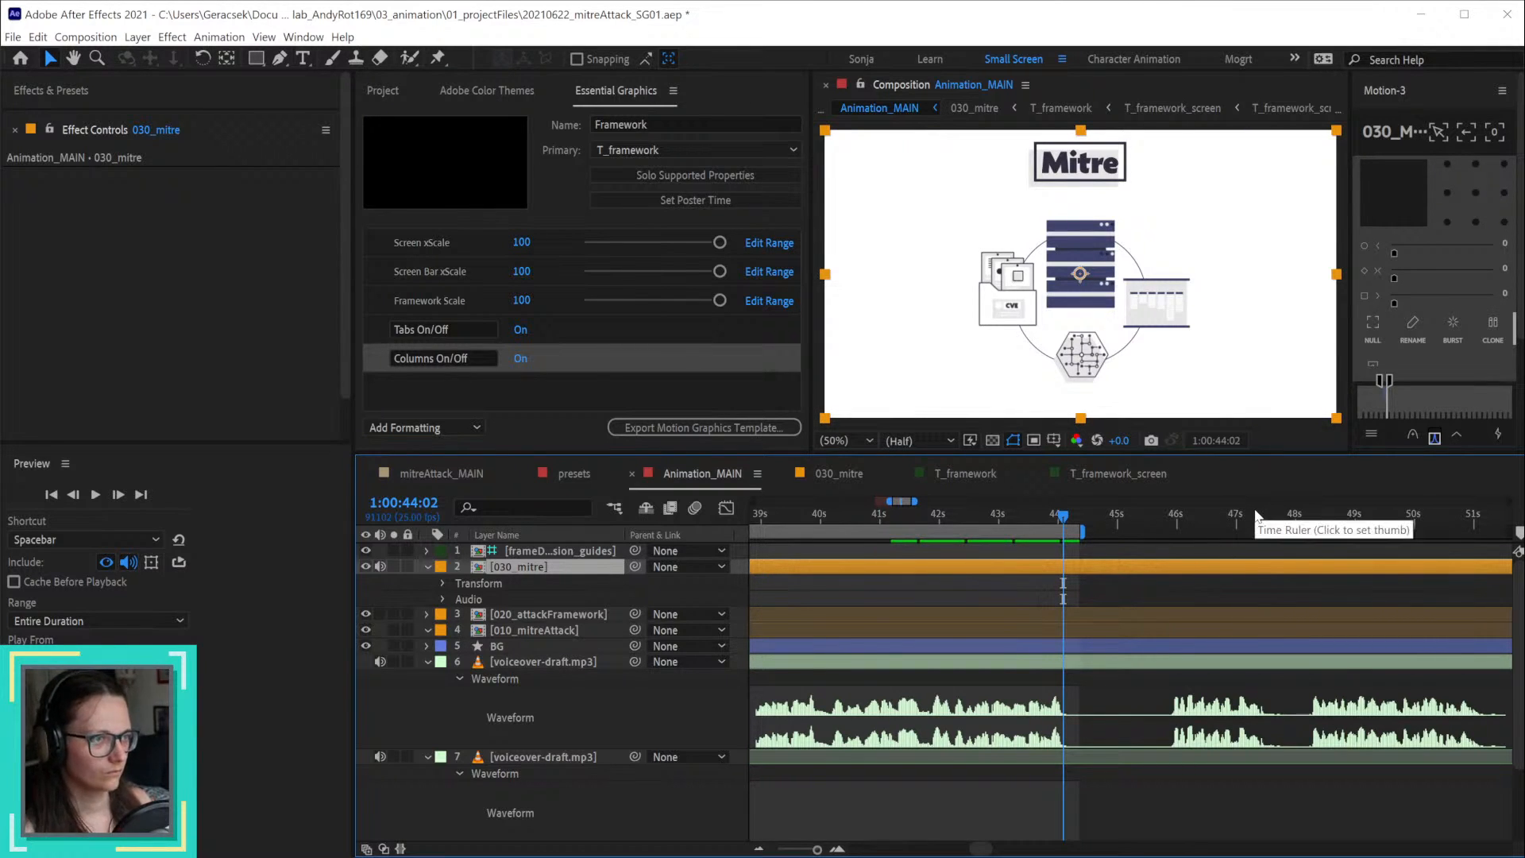
pyautogui.press('`')
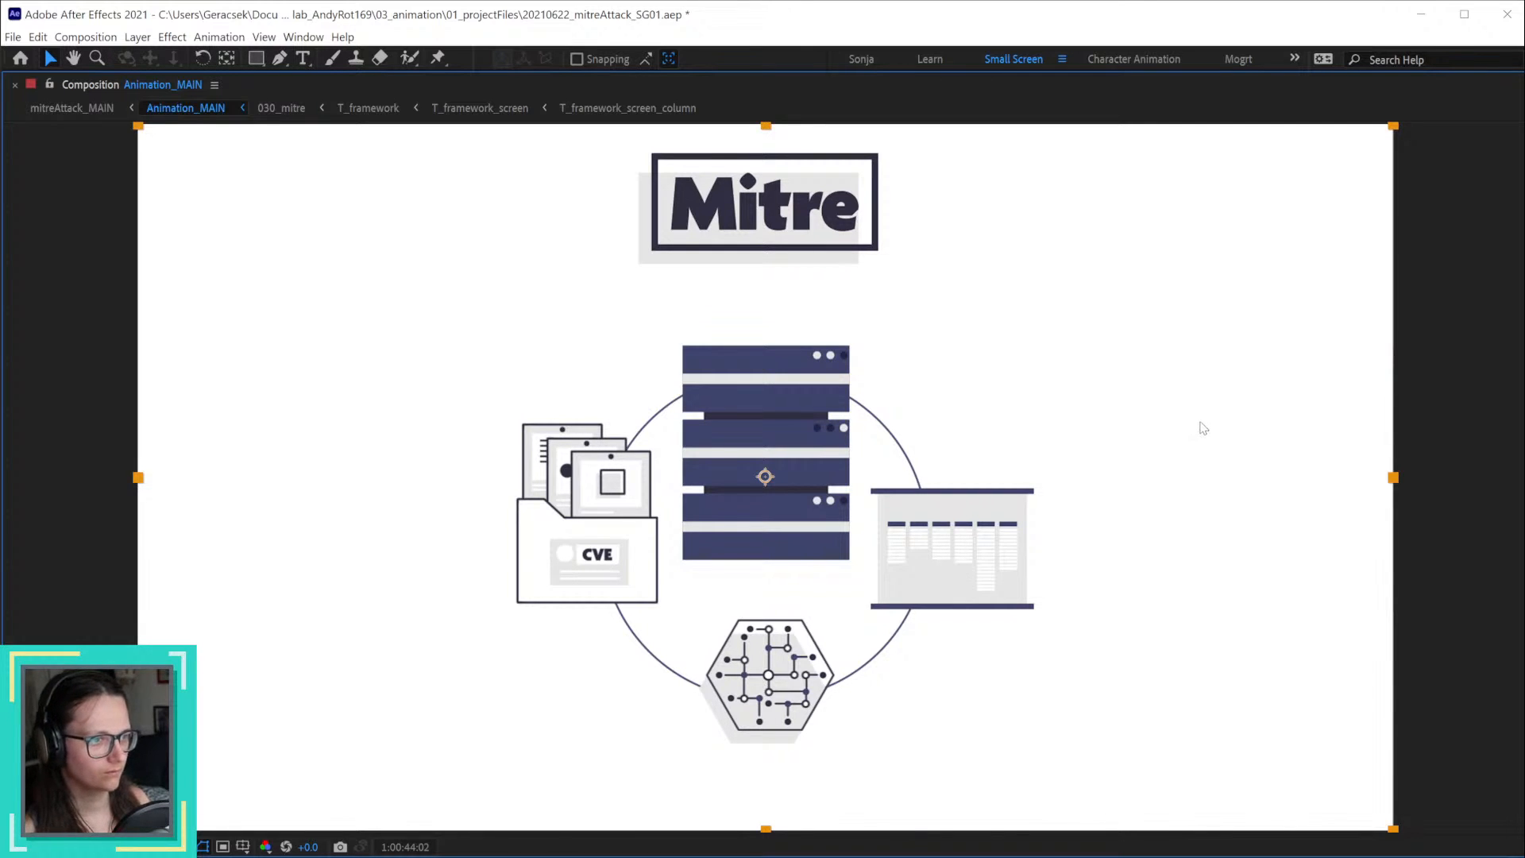
pyautogui.press('`')
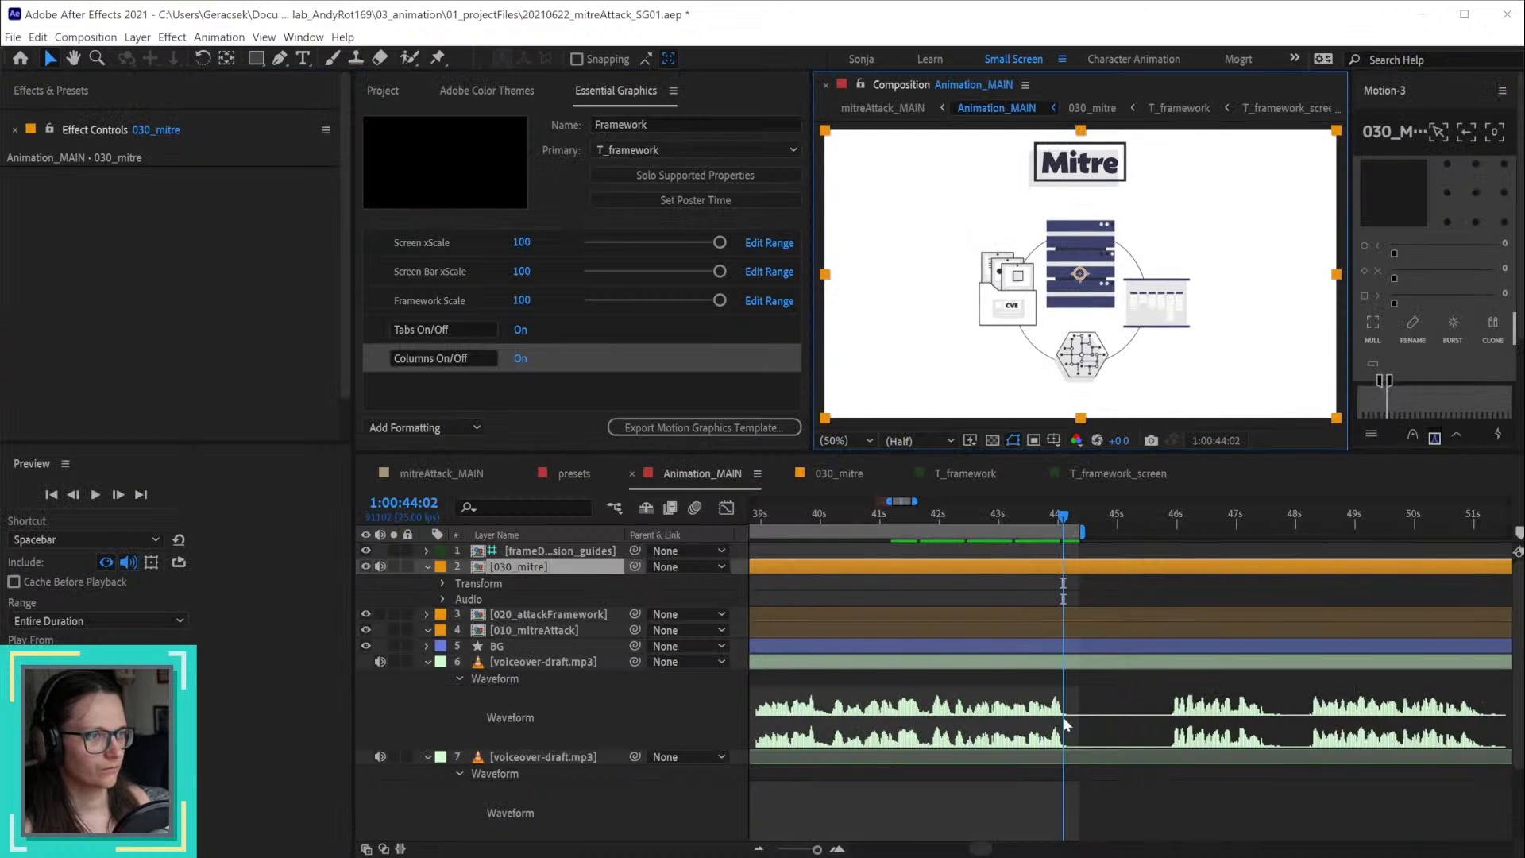
# Step: Move the playhead just past the voiceover sentence, open 030_mitre and add a composition marker commented "N" at 1:00:15:16
pyautogui.scroll(-2, 1078, 646)
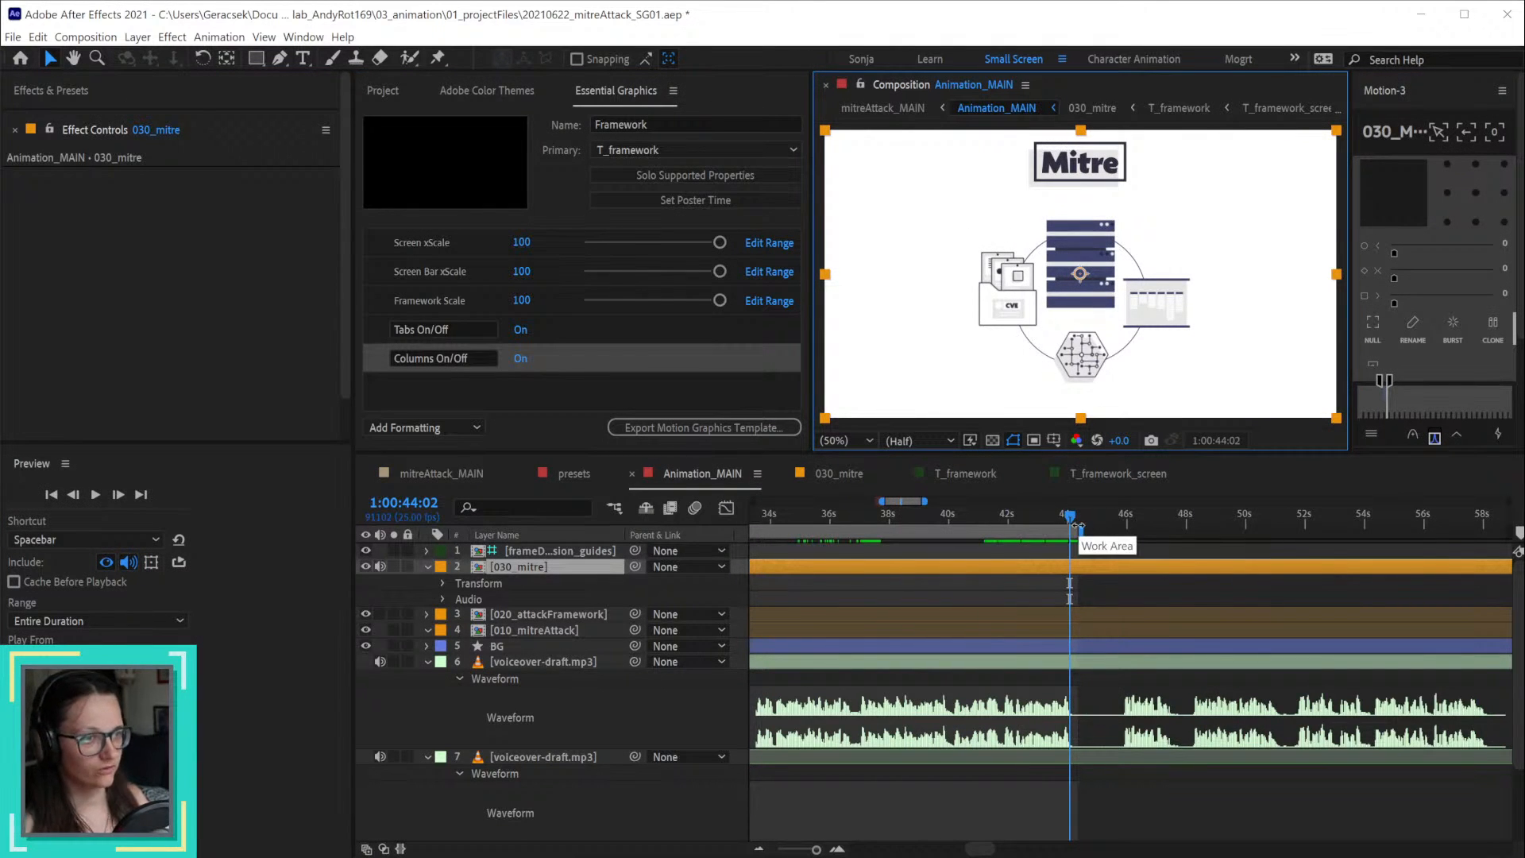
pyautogui.moveTo(1074, 517); pyautogui.dragTo(1079, 517)
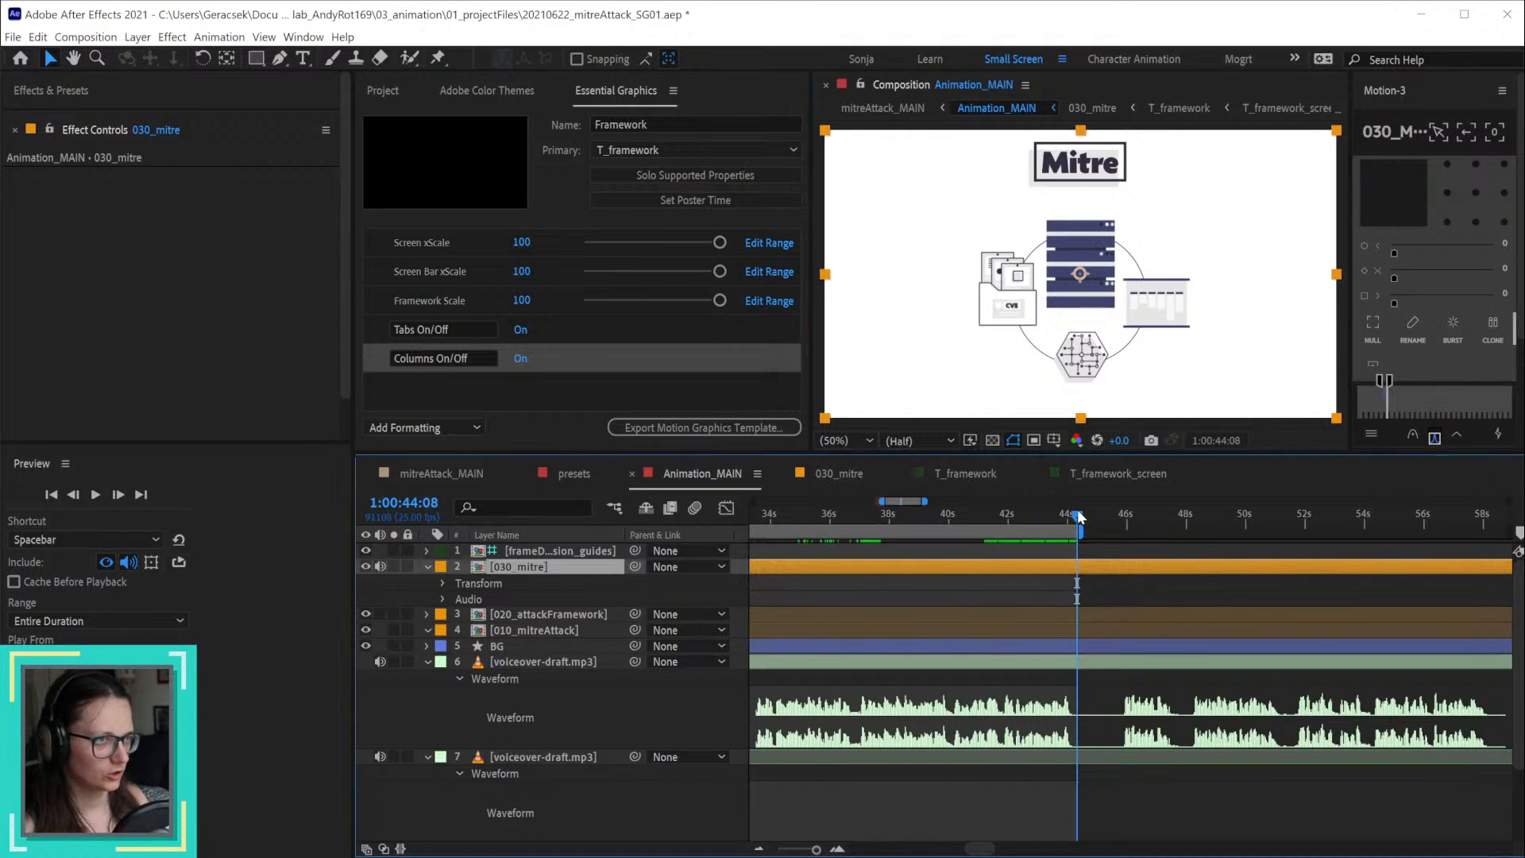
pyautogui.moveTo(1078, 517); pyautogui.dragTo(1102, 517)
pyautogui.doubleClick(1110, 573)
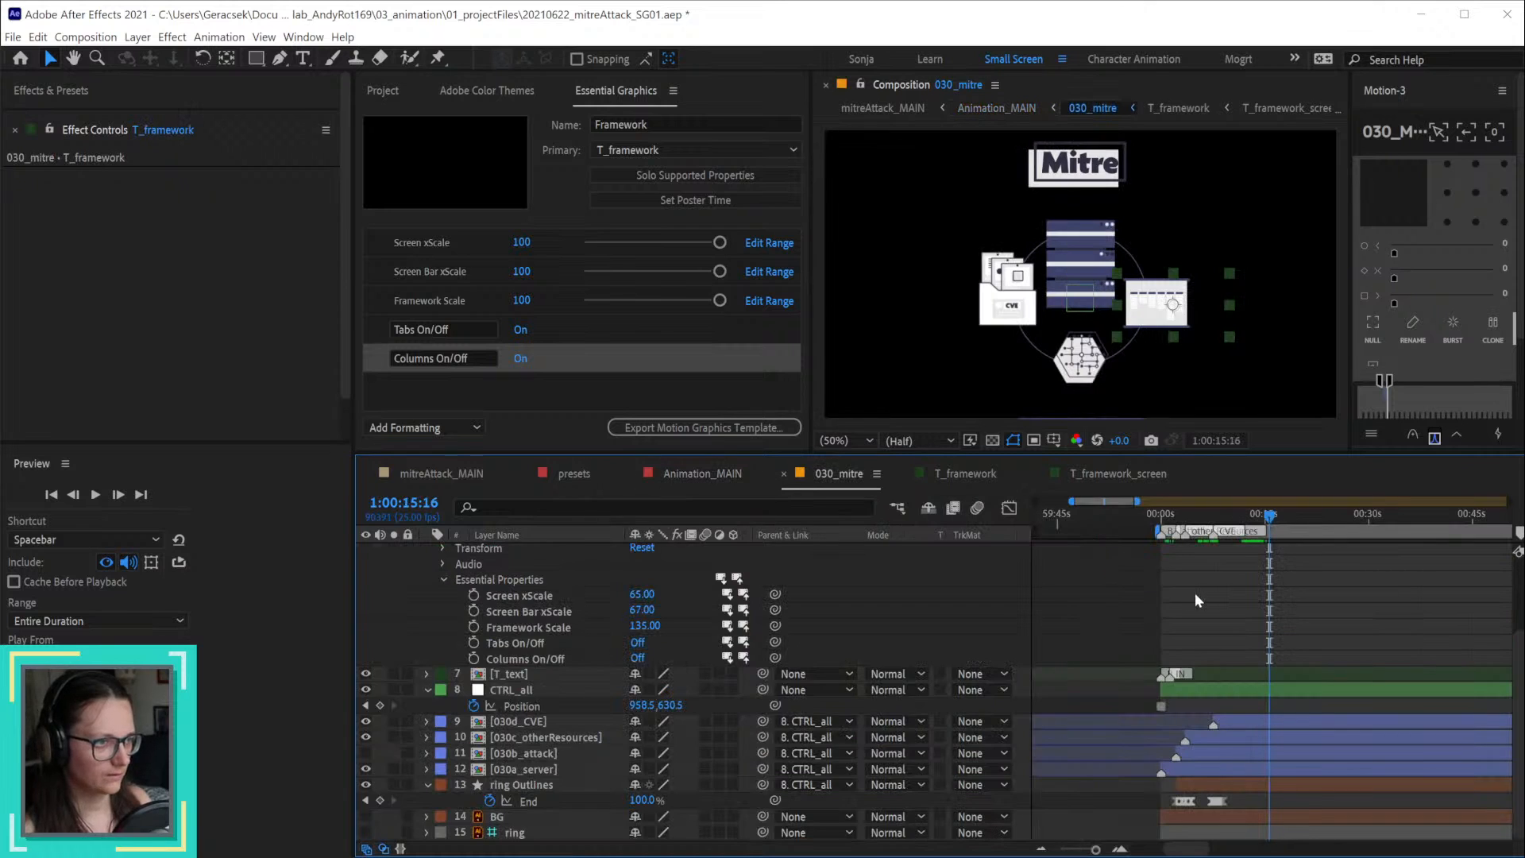
pyautogui.press('alt+KP_Multiply')
pyautogui.write('N')
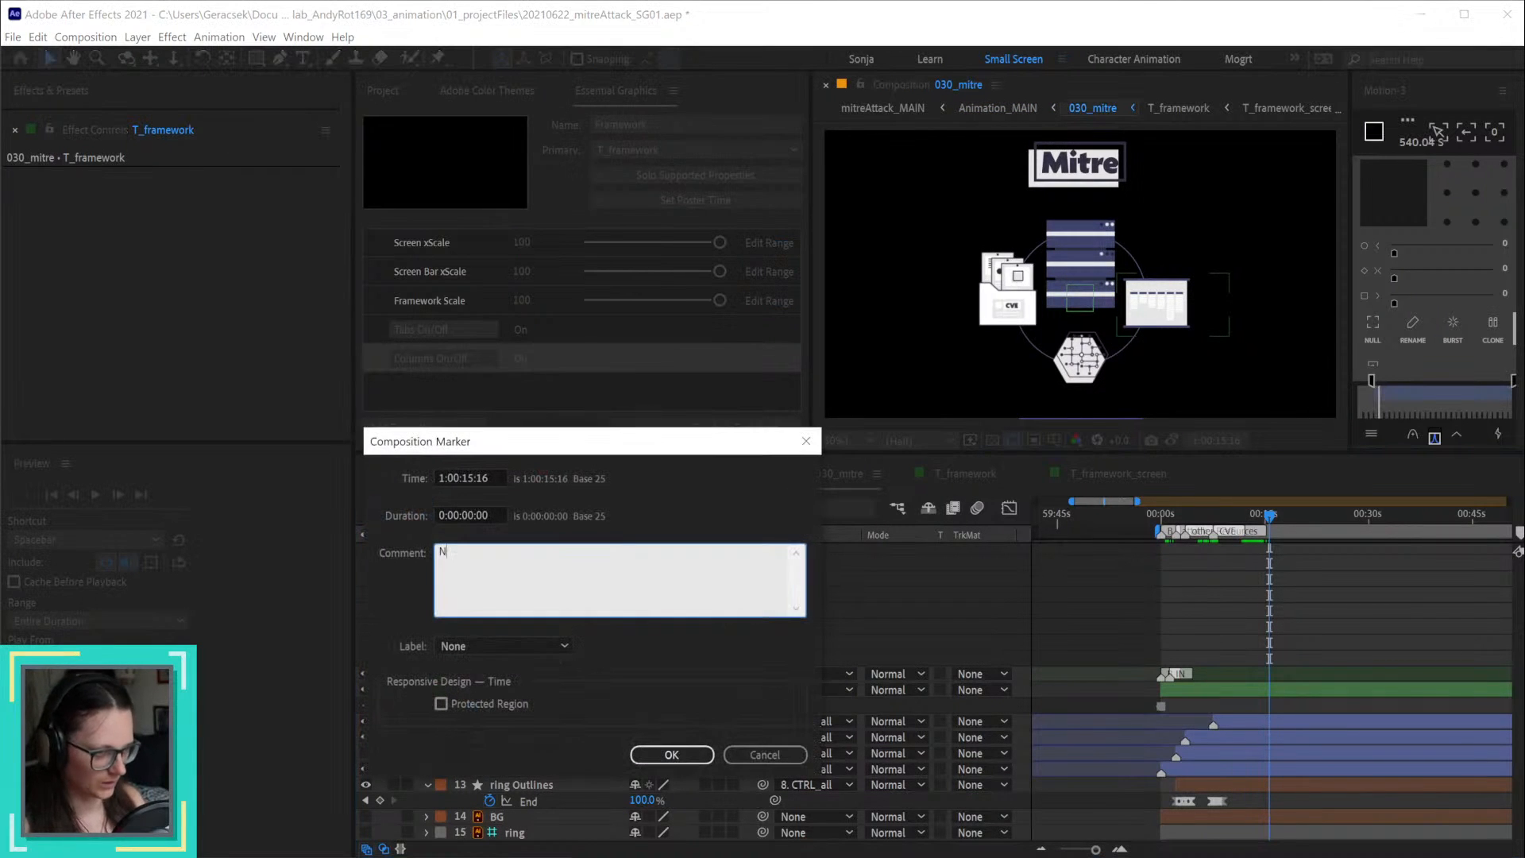
pyautogui.press('Return')
# Step: Select the T_framework layer in 030_mitre, move the playhead to 1:00:02:04 and save the project
pyautogui.scroll(3, 1219, 655)
pyautogui.moveTo(1218, 655); pyautogui.dragTo(1215, 620)
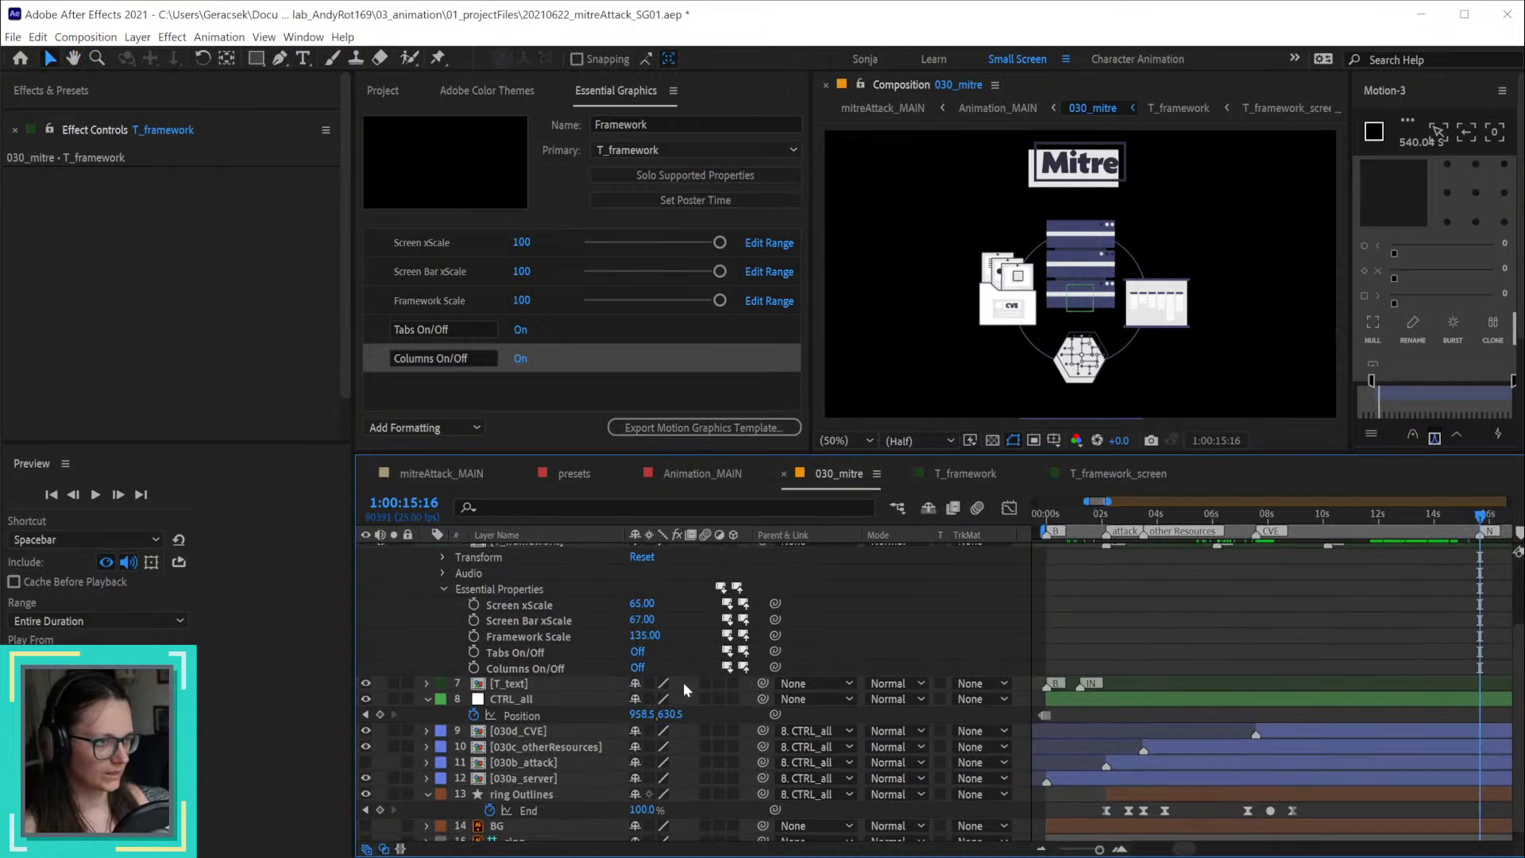
pyautogui.scroll(3, 1217, 725)
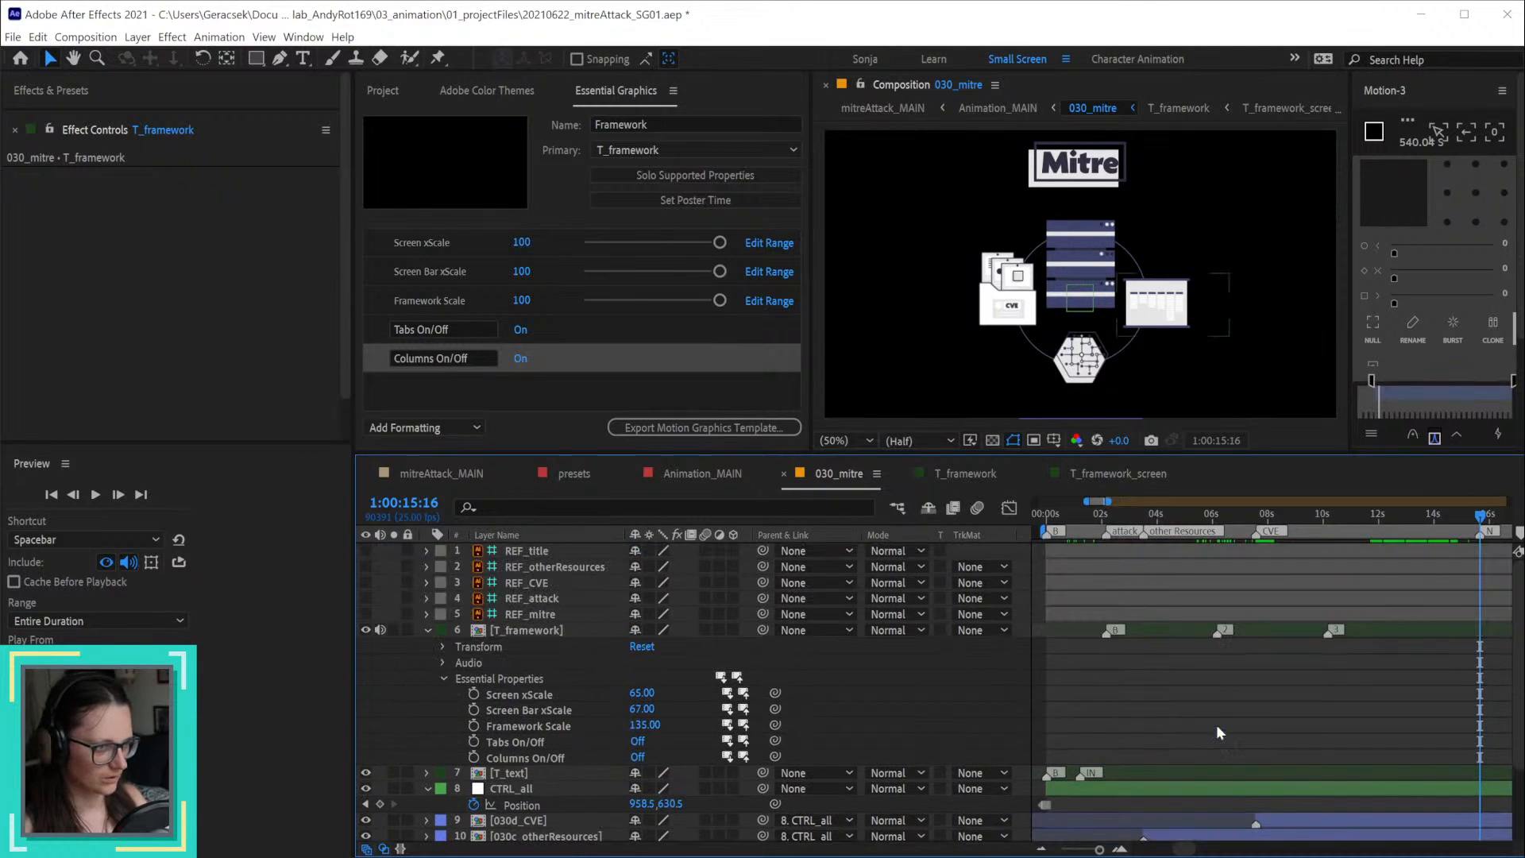
pyautogui.click(1163, 630)
pyautogui.moveTo(1111, 515)
pyautogui.mouseDown()
pyautogui.moveTo(1338, 515)
pyautogui.moveTo(1099, 535)
pyautogui.mouseUp()
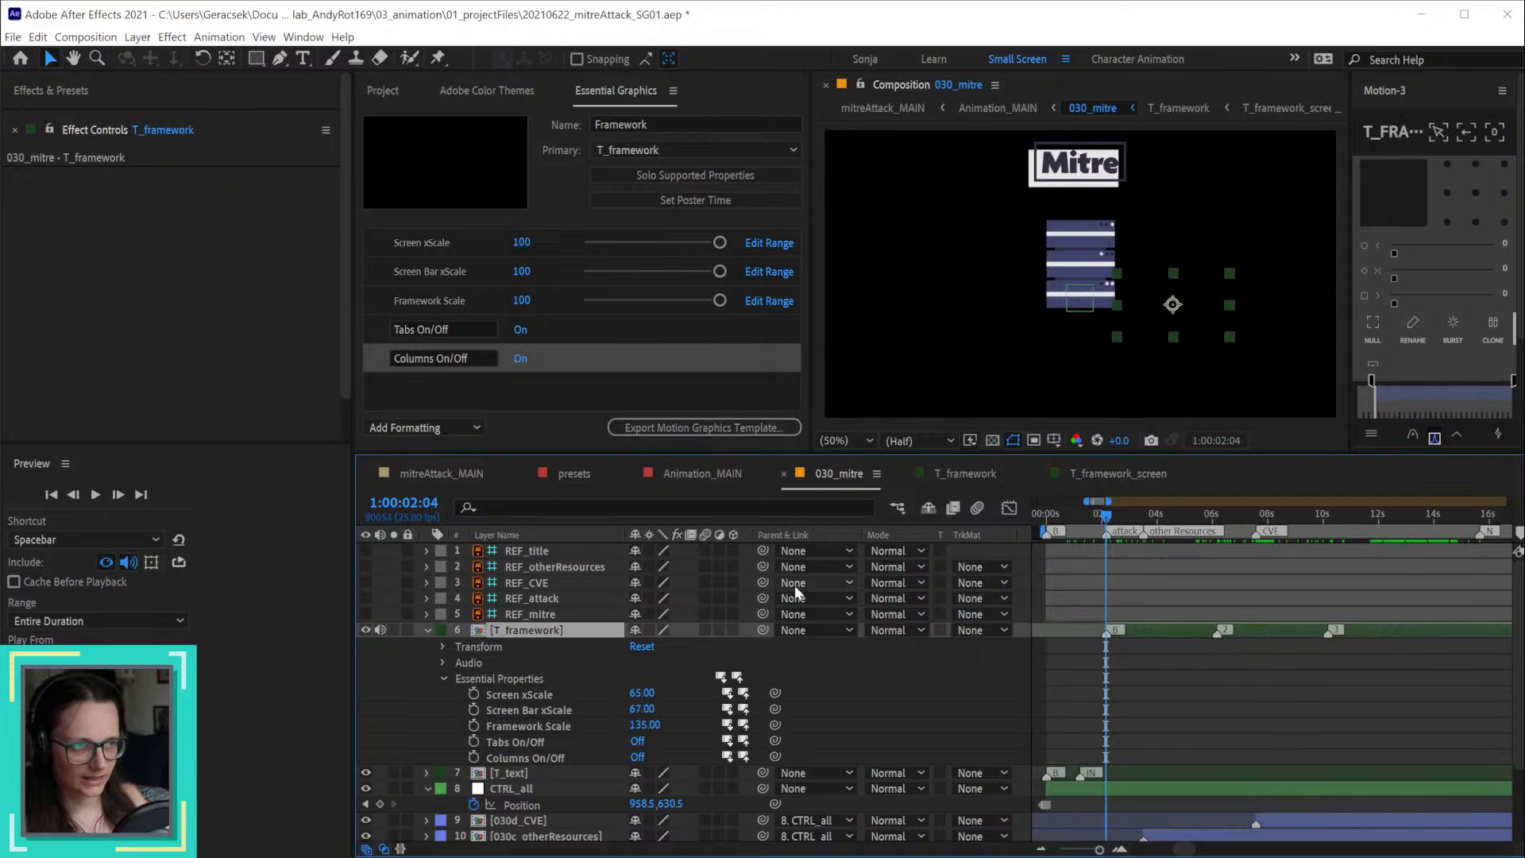
pyautogui.hotkey('ctrl', 's')
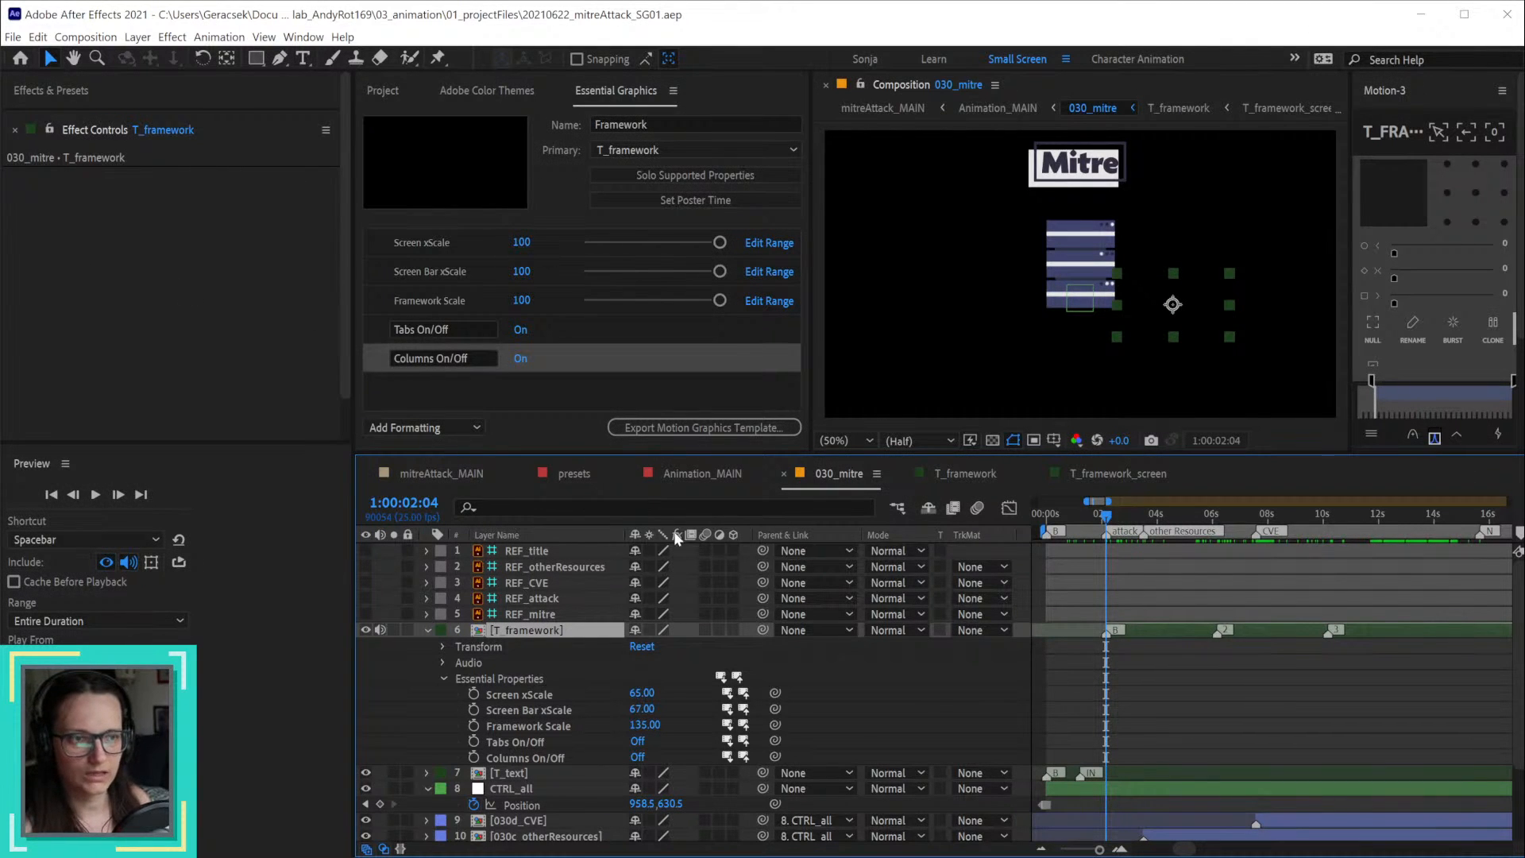
# Step: Go to Animation_MAIN, open the 010_mitreAttack composition and scrub through its opening to 1:00:07:00
pyautogui.click(703, 475)
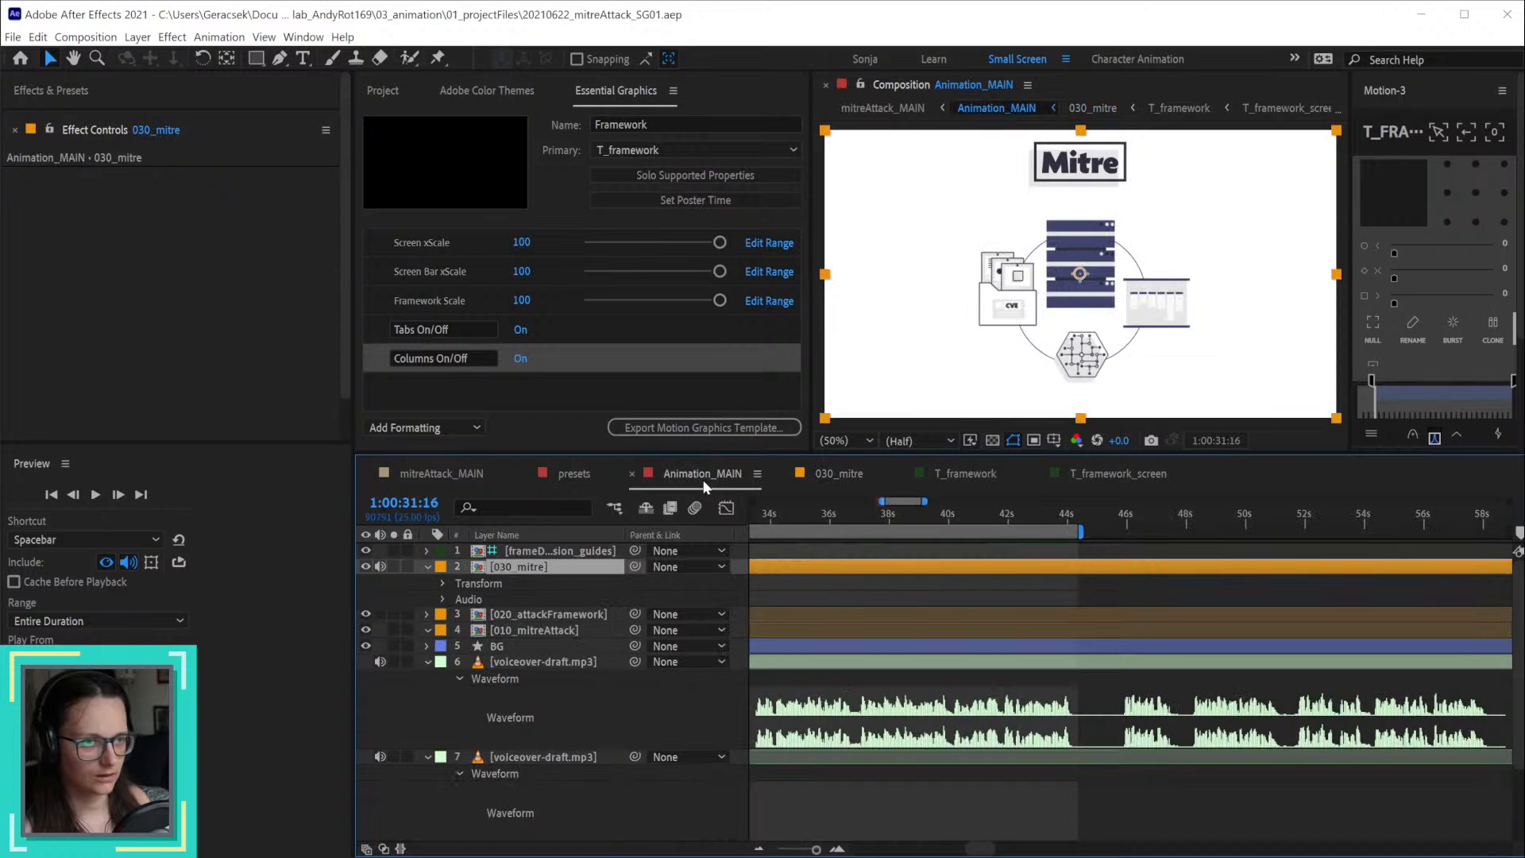
pyautogui.click(508, 630)
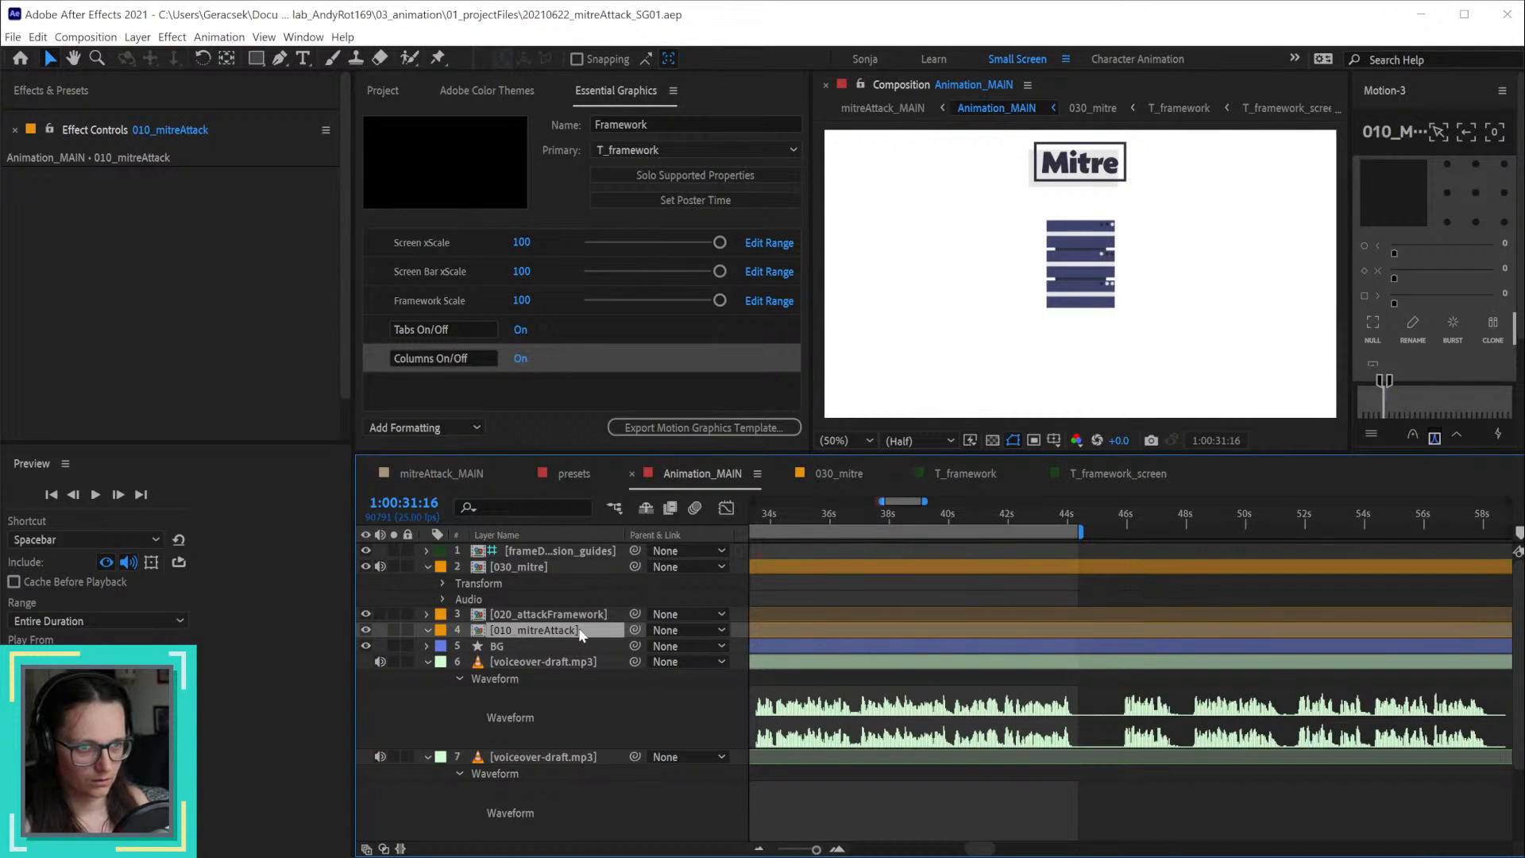
pyautogui.scroll(-4, 974, 693)
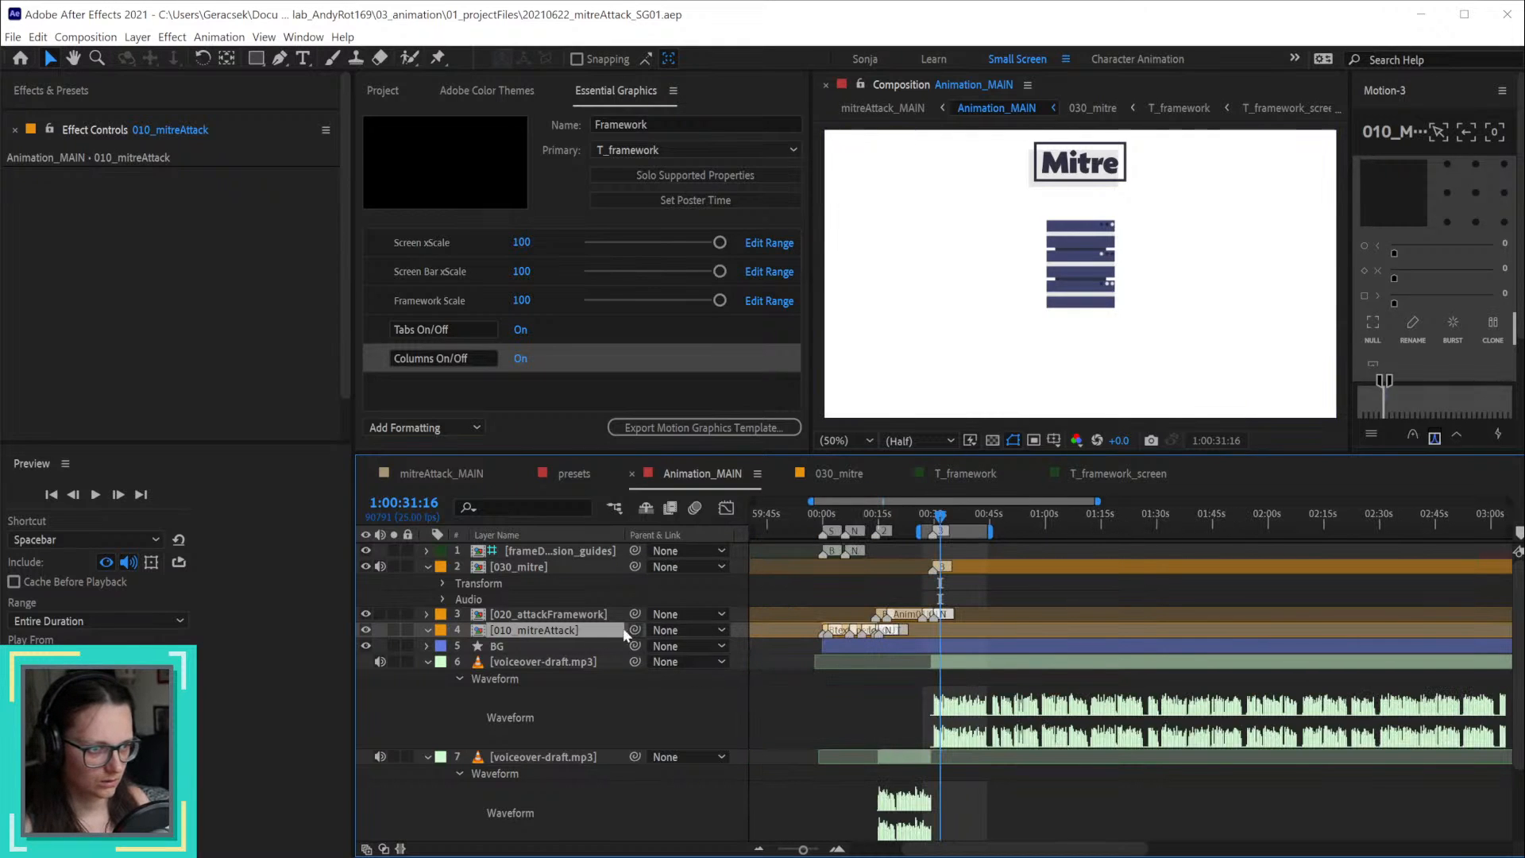
pyautogui.doubleClick(540, 631)
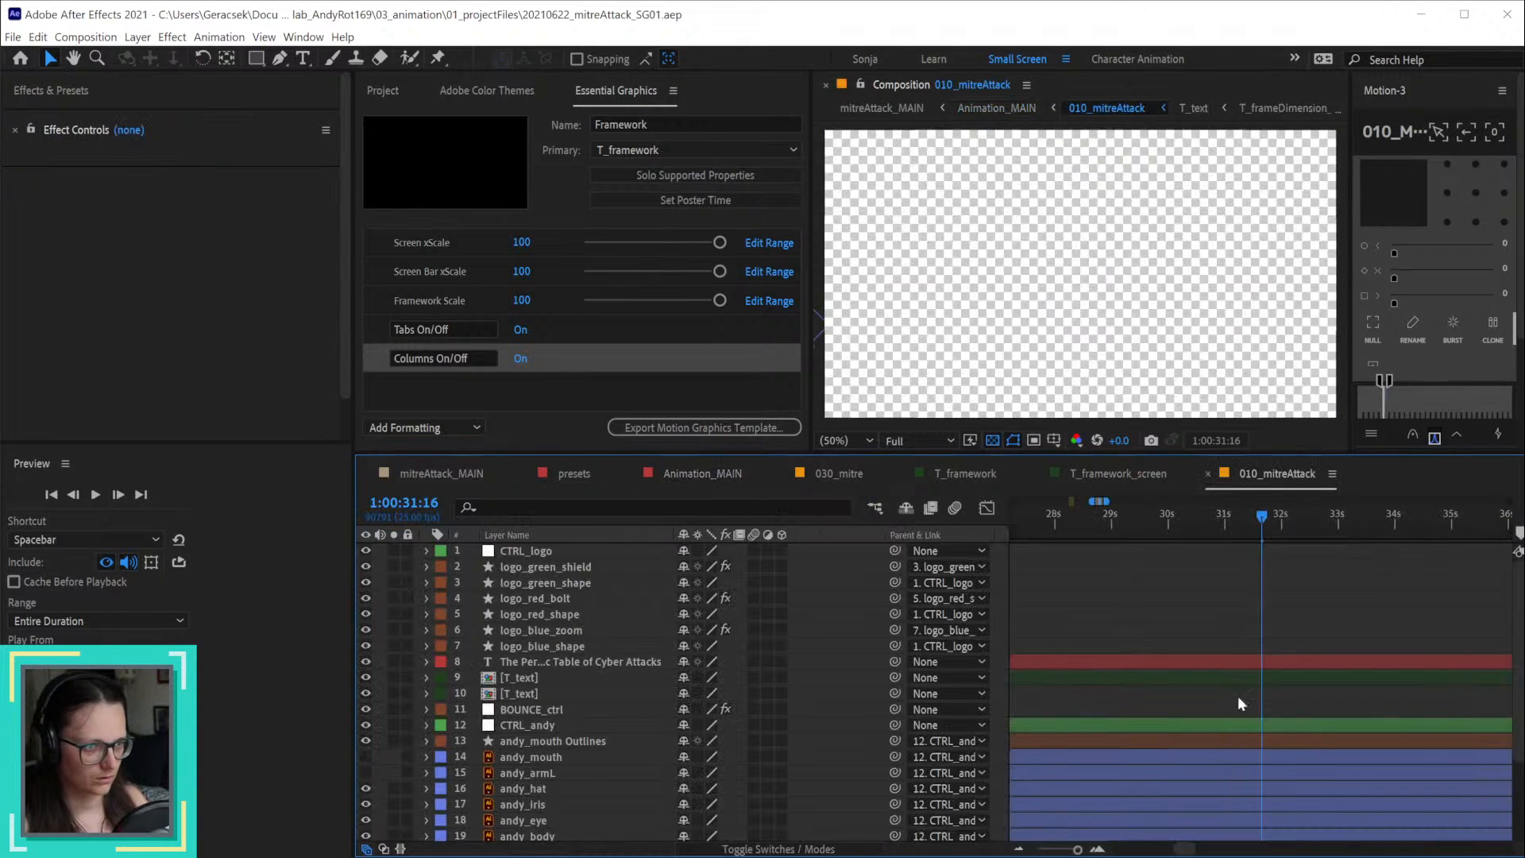
pyautogui.scroll(5, 1157, 689)
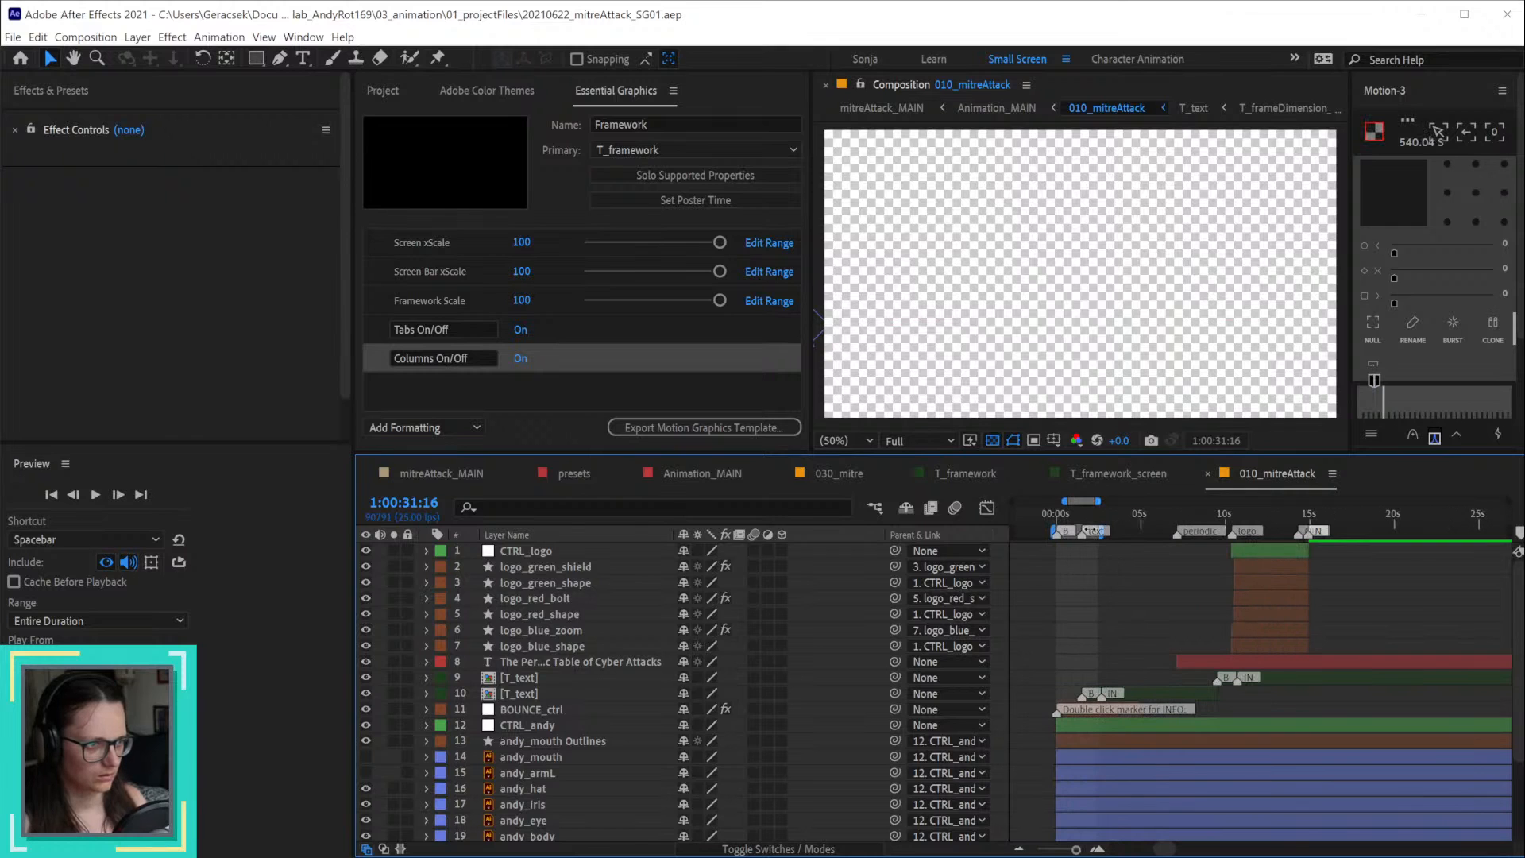
pyautogui.moveTo(1071, 517); pyautogui.dragTo(1175, 518)
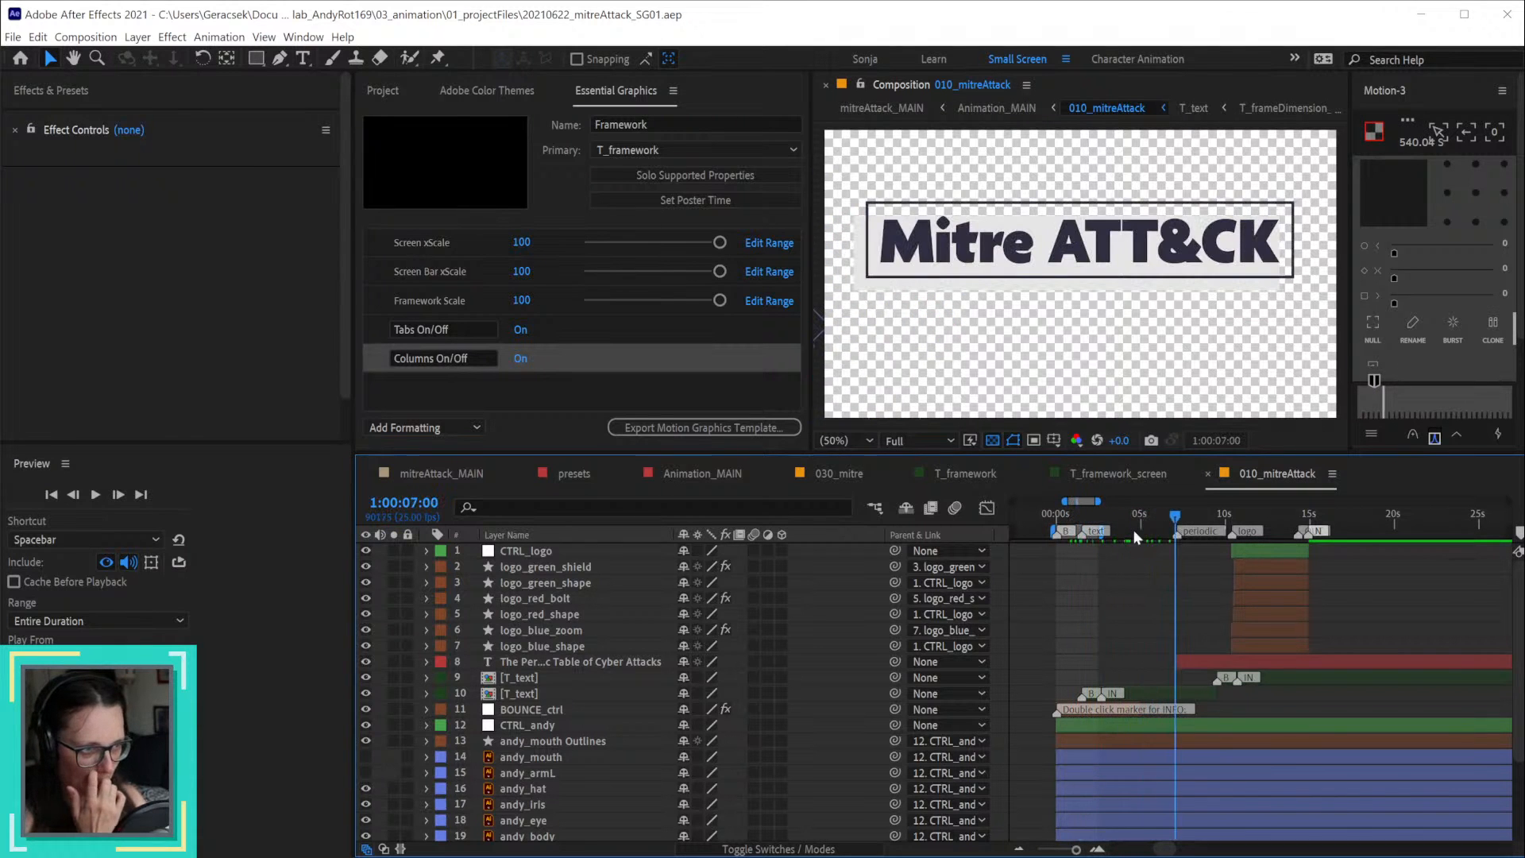
# Step: Return to Animation_MAIN, open the 020_attackFramework composition and move the playhead to 1:00:00:00
pyautogui.click(844, 473)
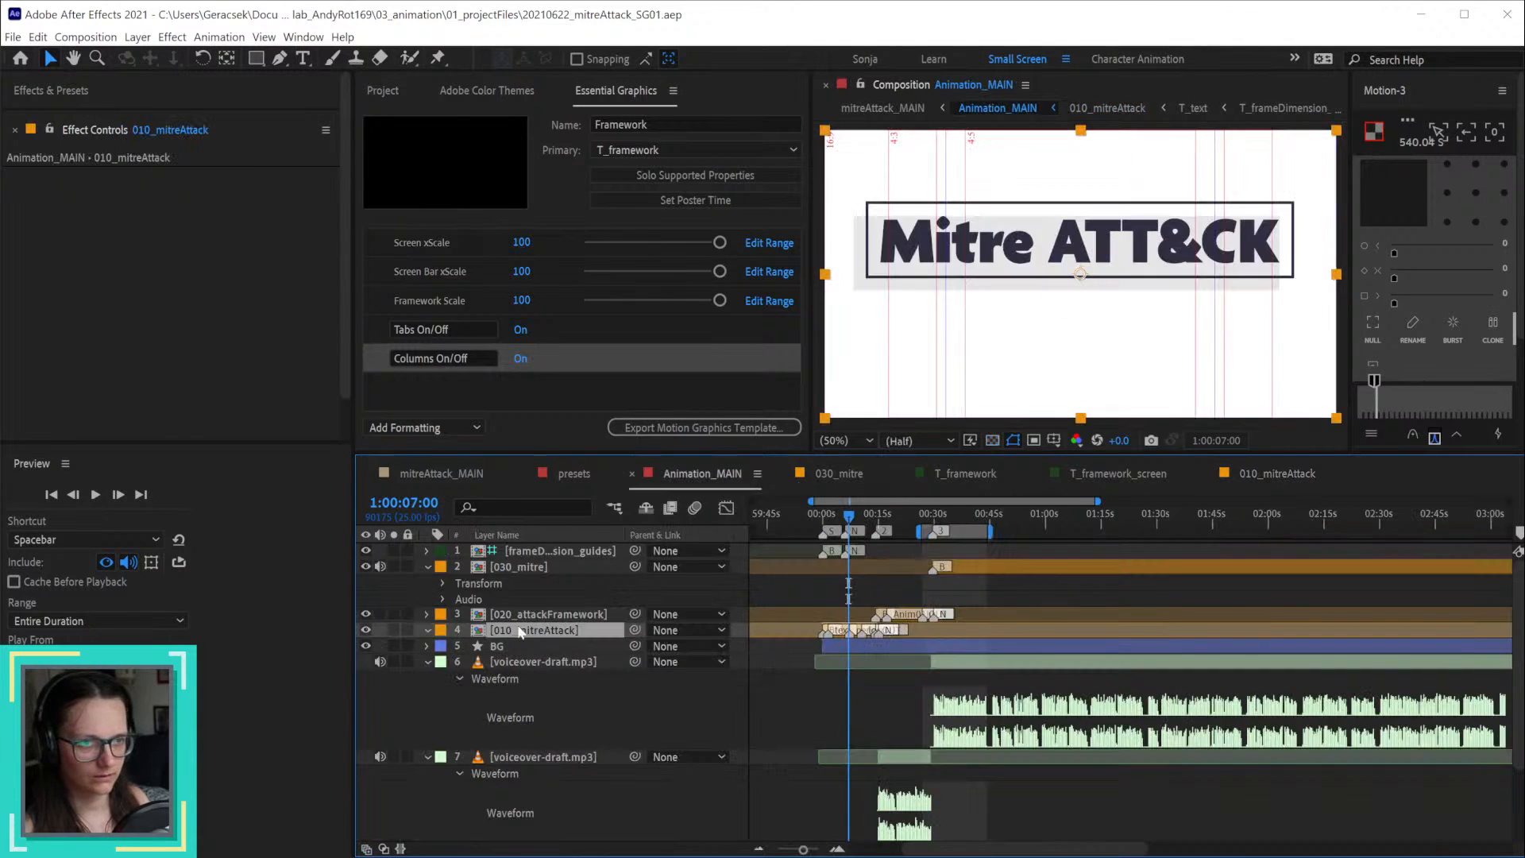
pyautogui.doubleClick(541, 619)
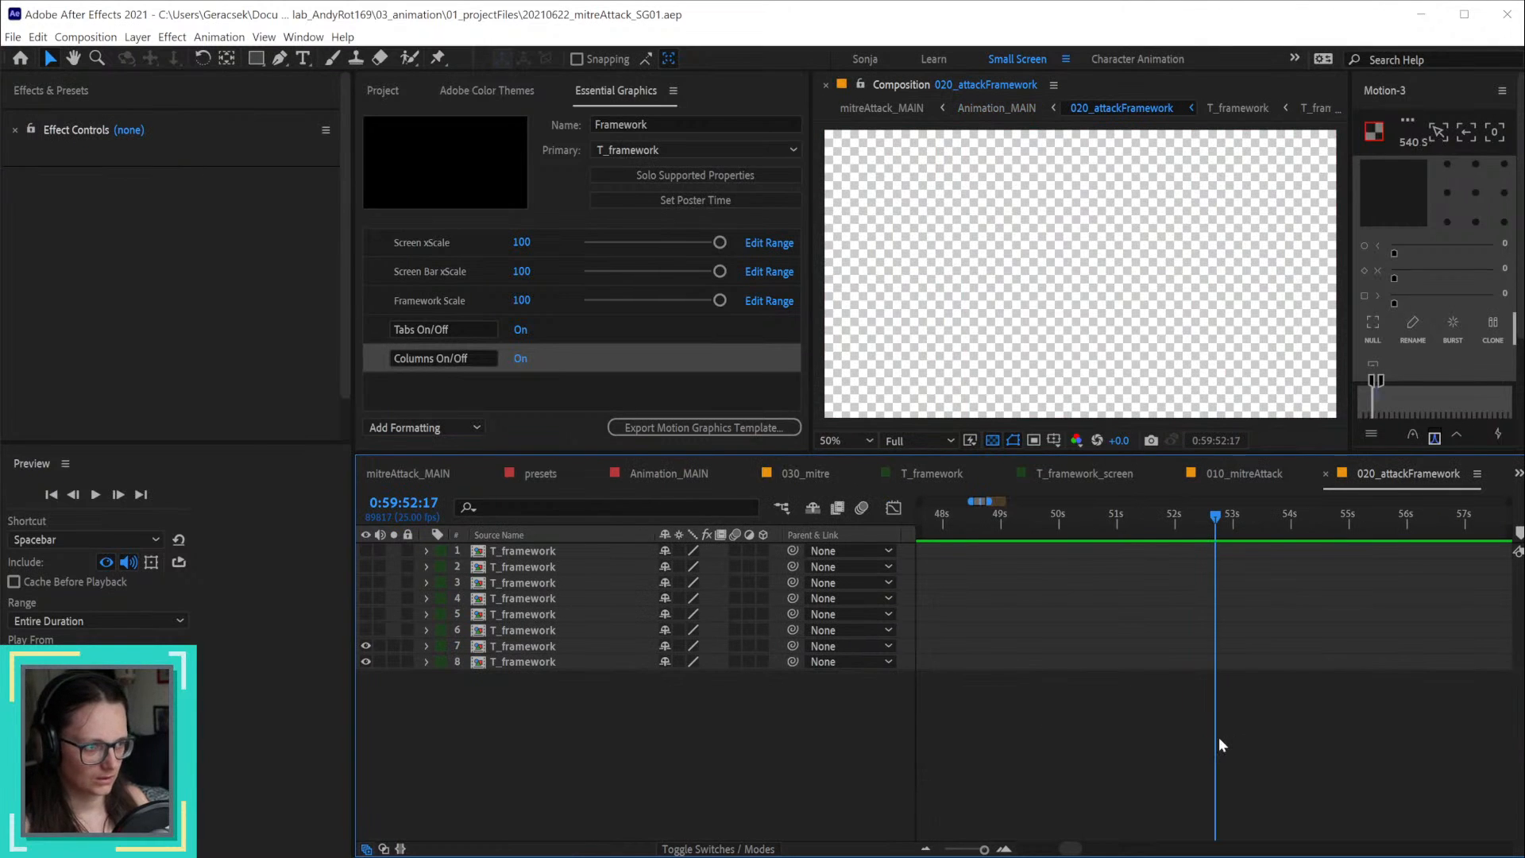
pyautogui.press('Home')
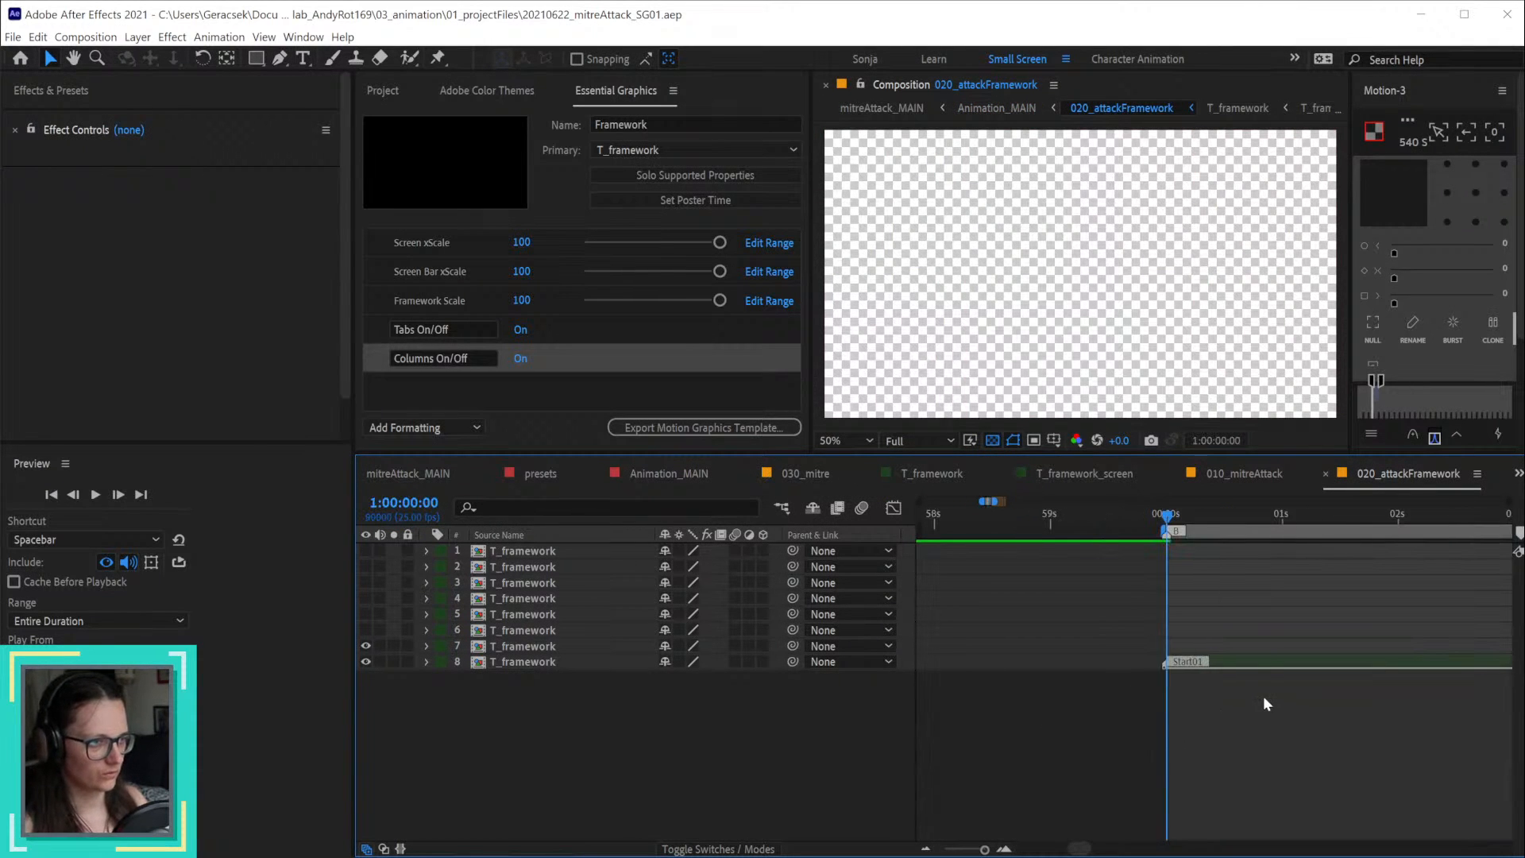
pyautogui.keyDown('alt'); pyautogui.scroll(-4, 1265, 699); pyautogui.keyUp('alt')
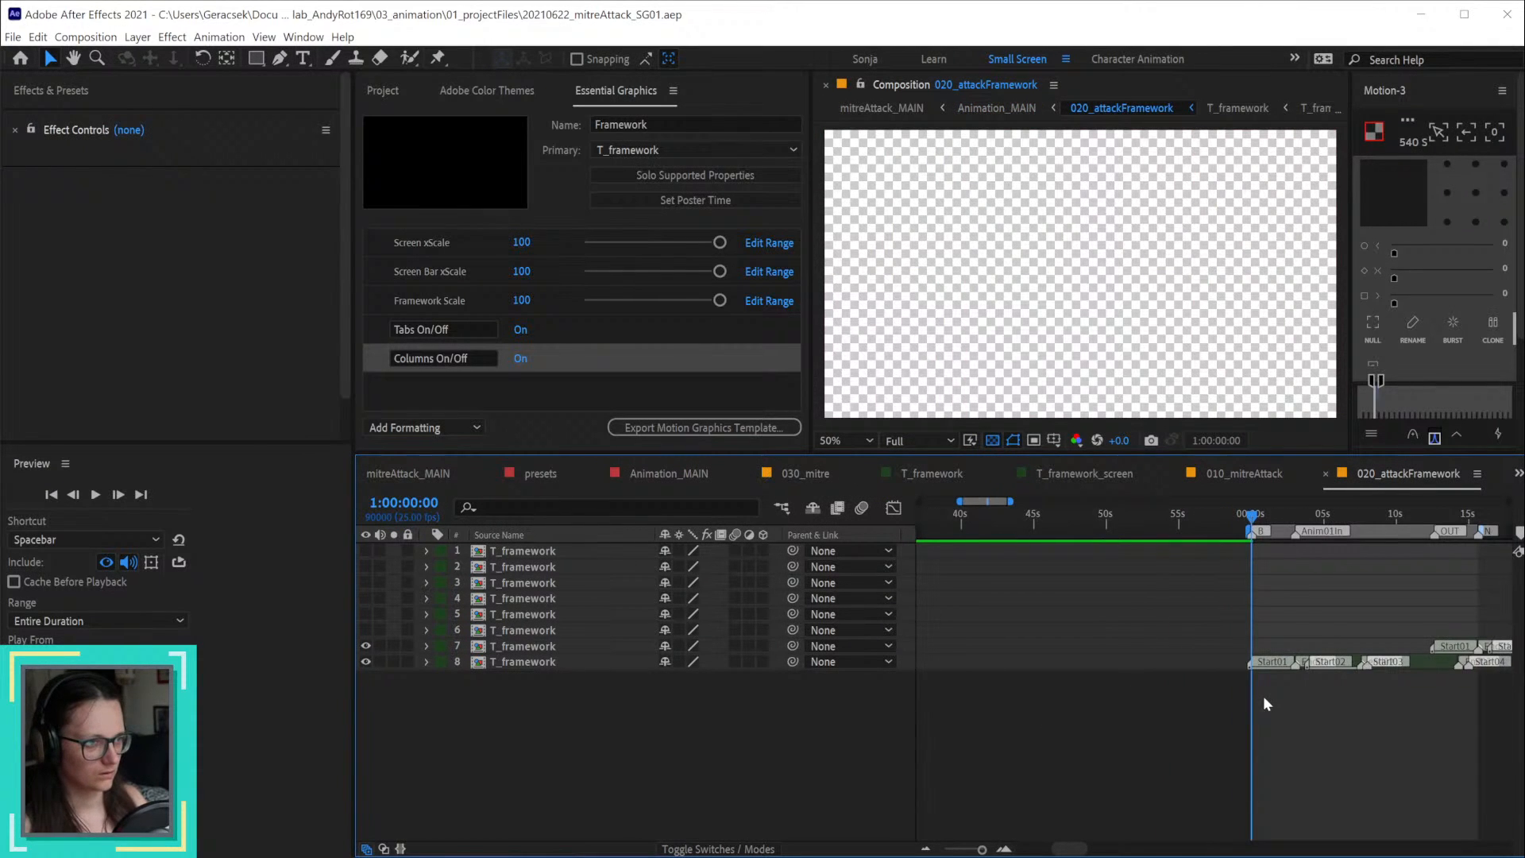
# Step: Inspect the essential properties and the Time Remap expression of T_framework layer 8, and examine the Start and End markers along the layers
pyautogui.click(427, 661)
pyautogui.click(442, 726)
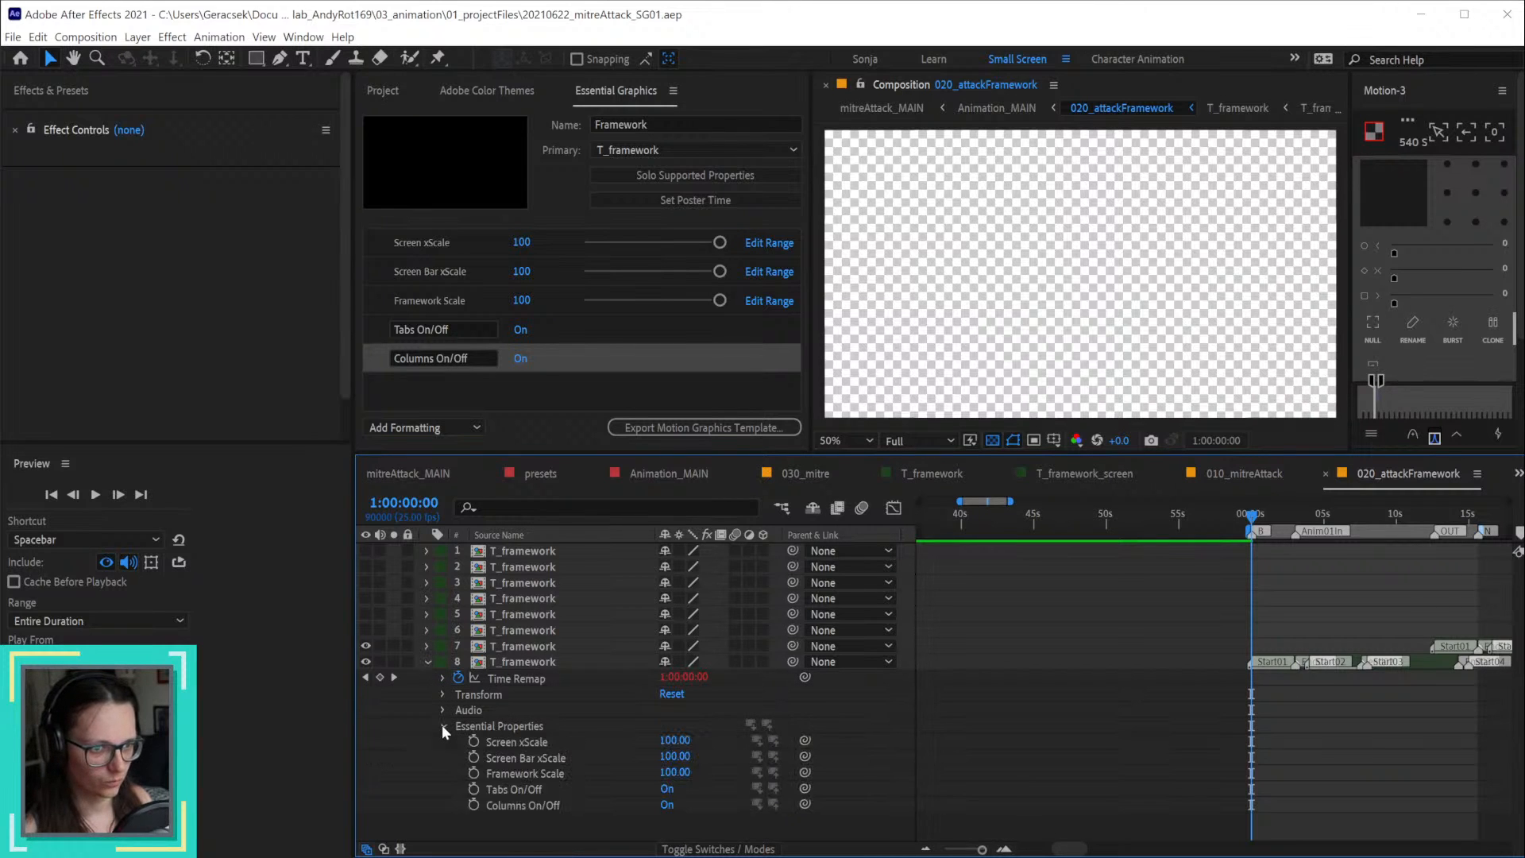
pyautogui.click(442, 725)
pyautogui.click(572, 662)
pyautogui.press('e')
pyautogui.press('e')
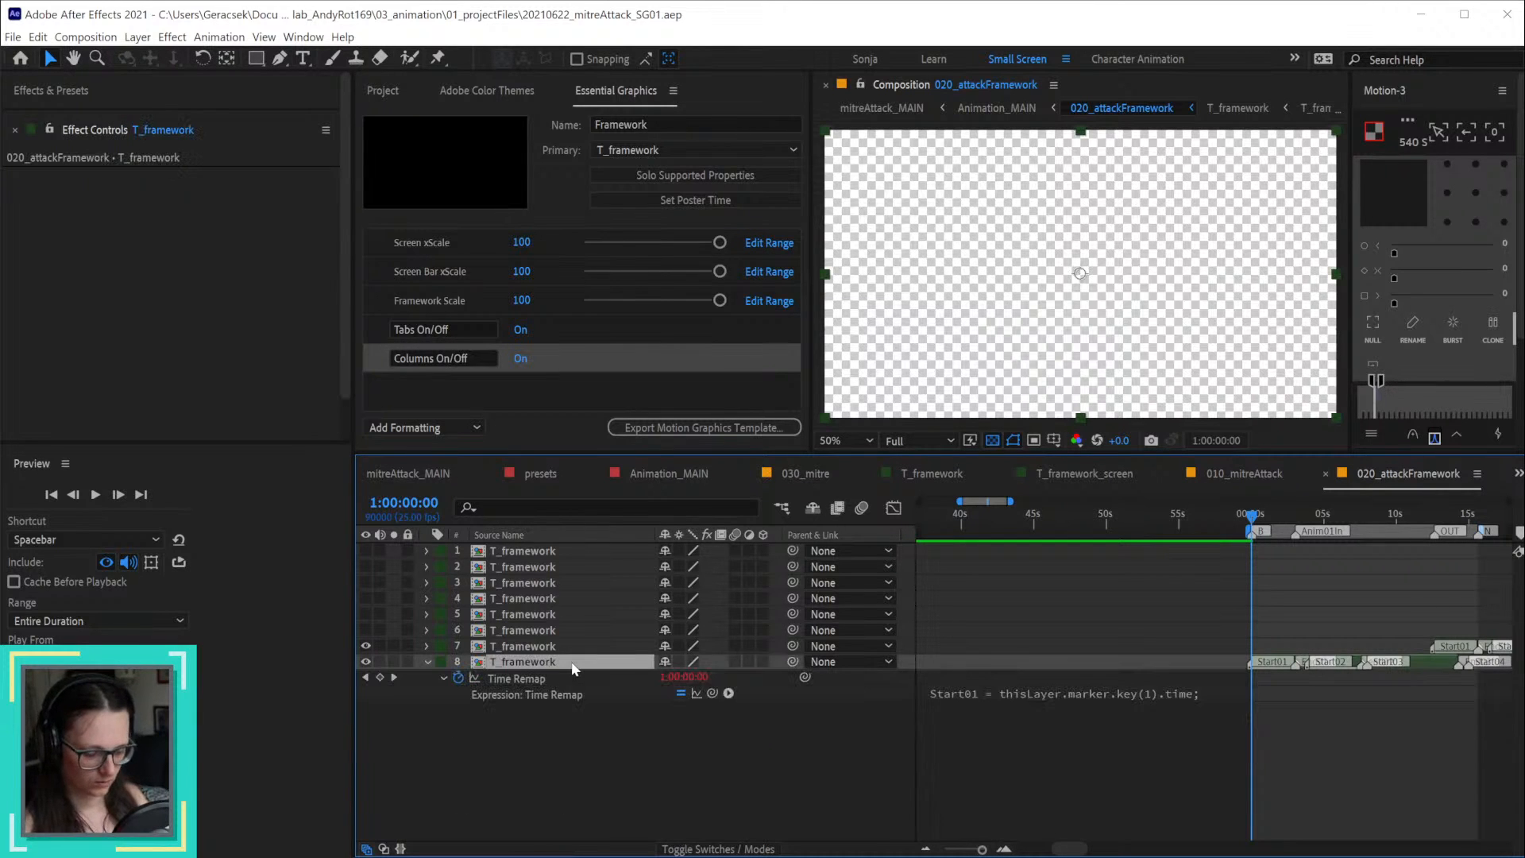
pyautogui.scroll(1, 1175, 717)
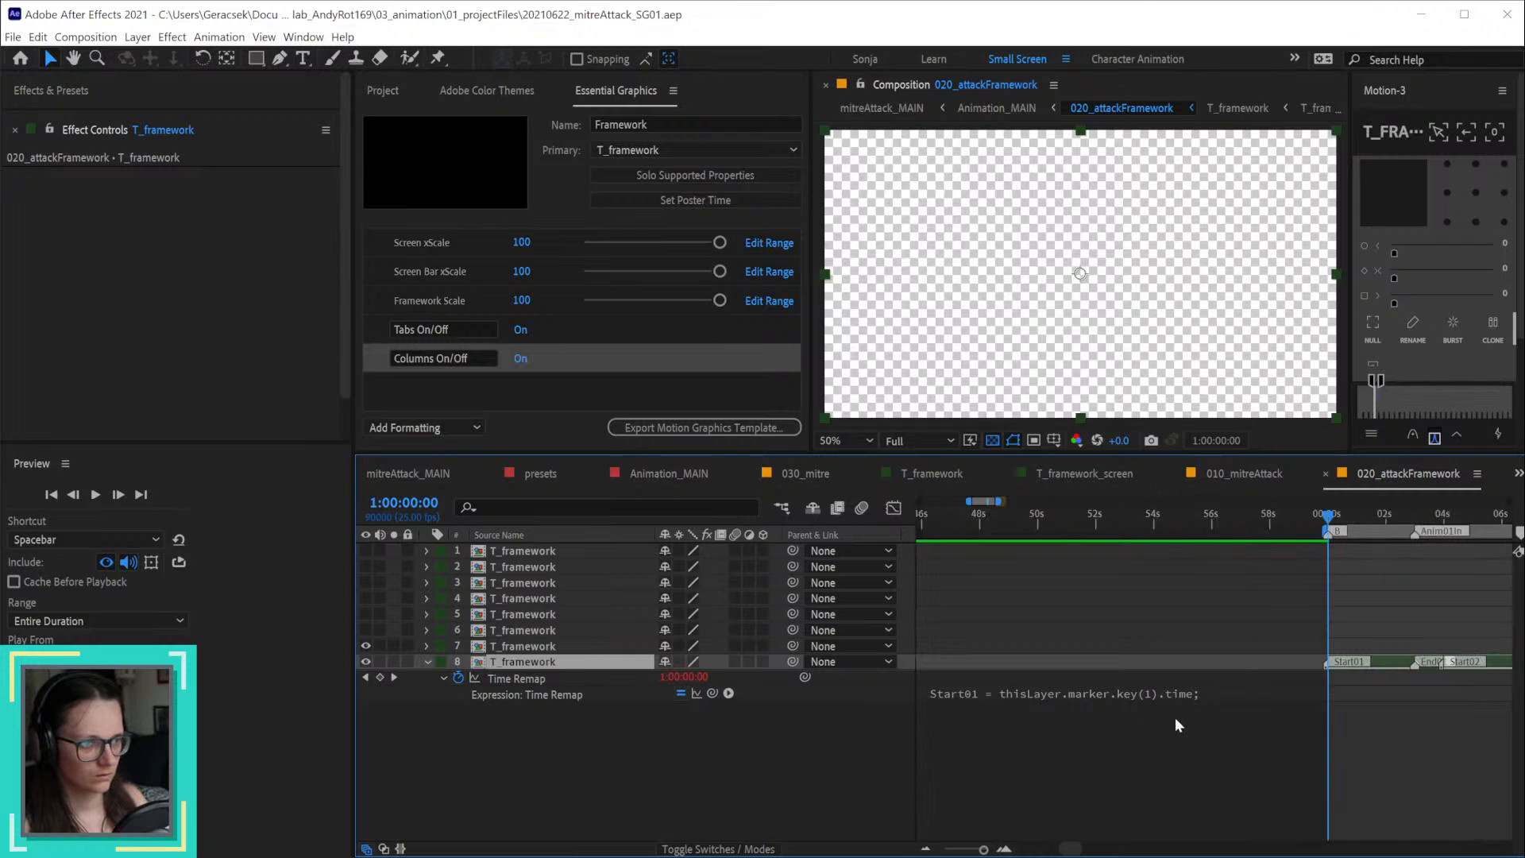
pyautogui.scroll(-3, 1209, 695)
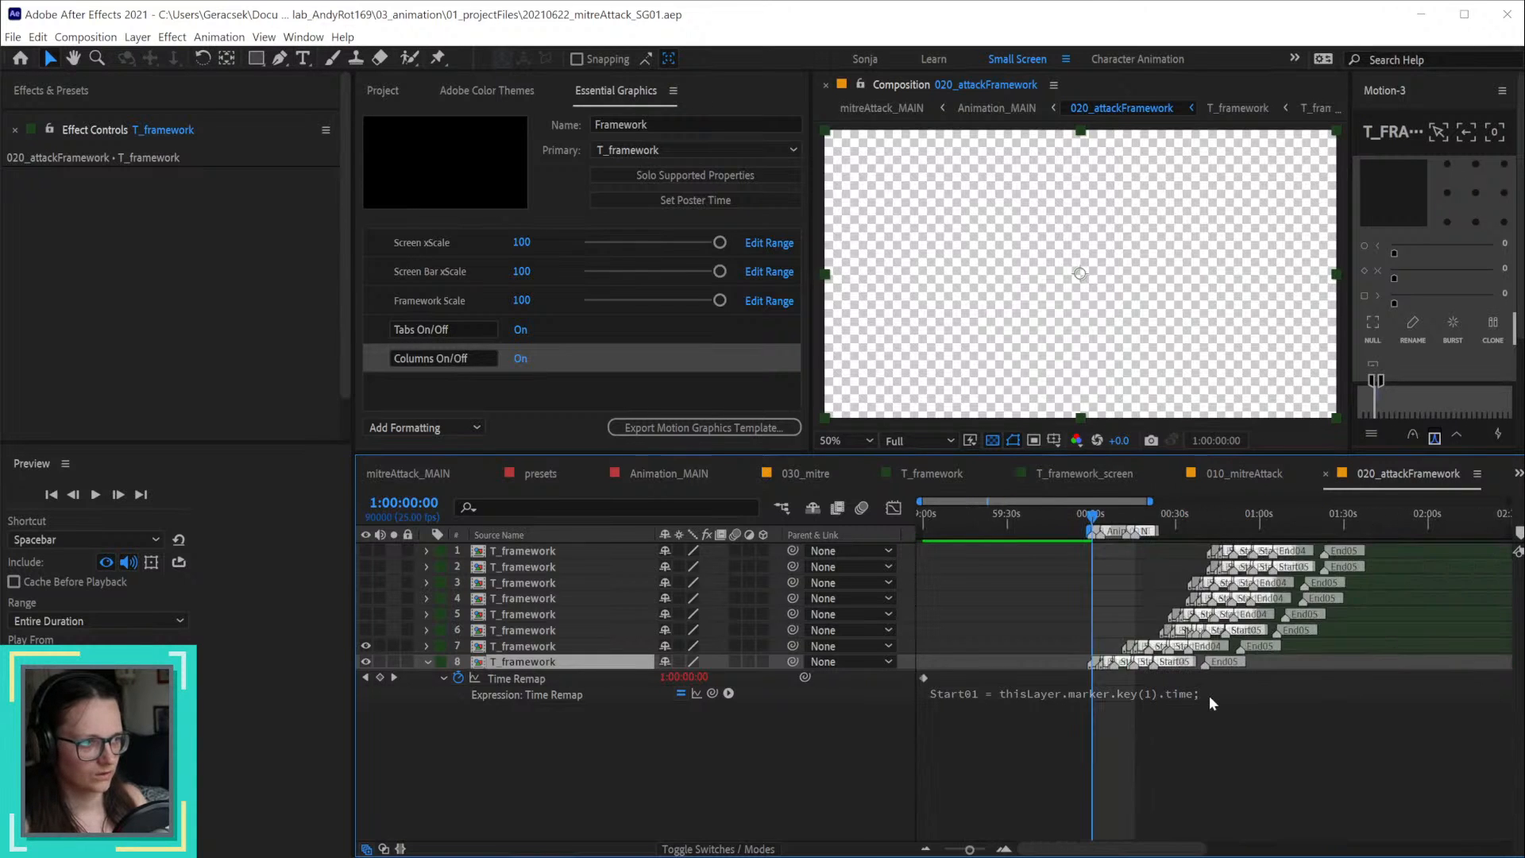
pyautogui.scroll(2, 1209, 694)
pyautogui.scroll(2, 1009, 683)
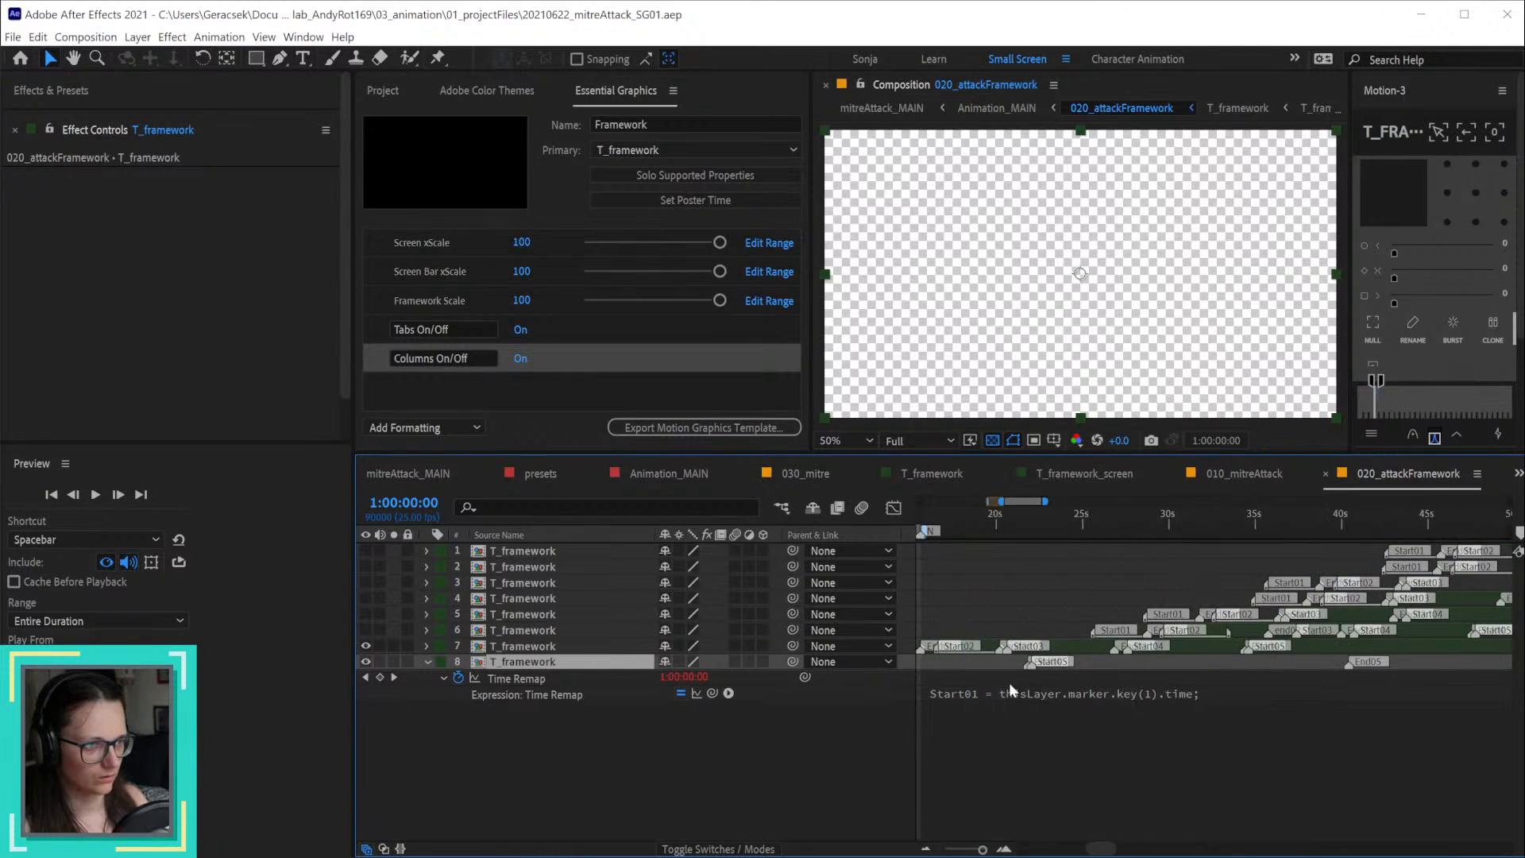
pyautogui.click(457, 678)
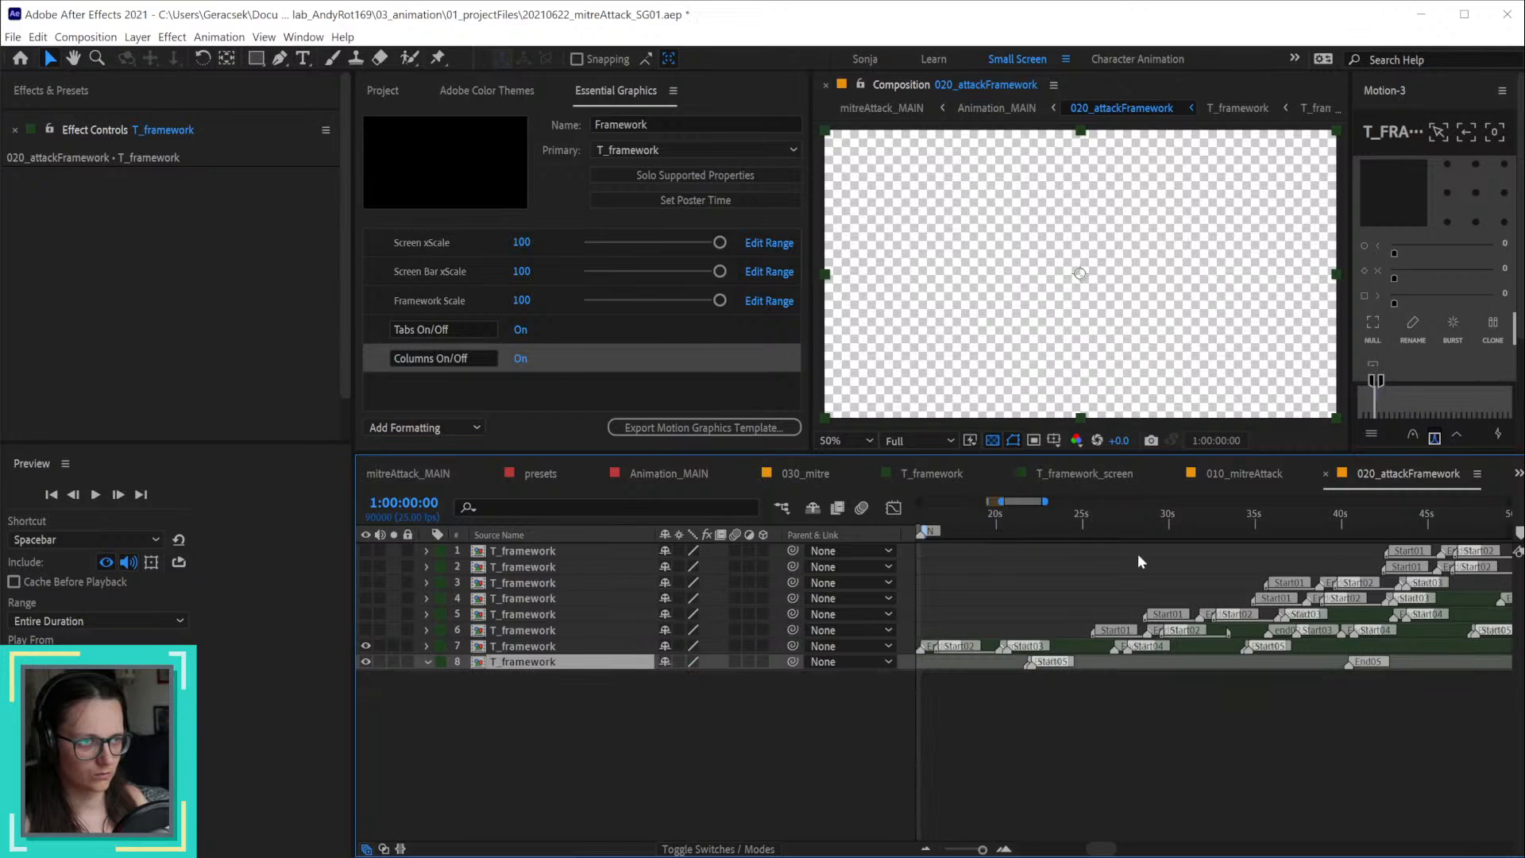
pyautogui.scroll(-5, 952, 684)
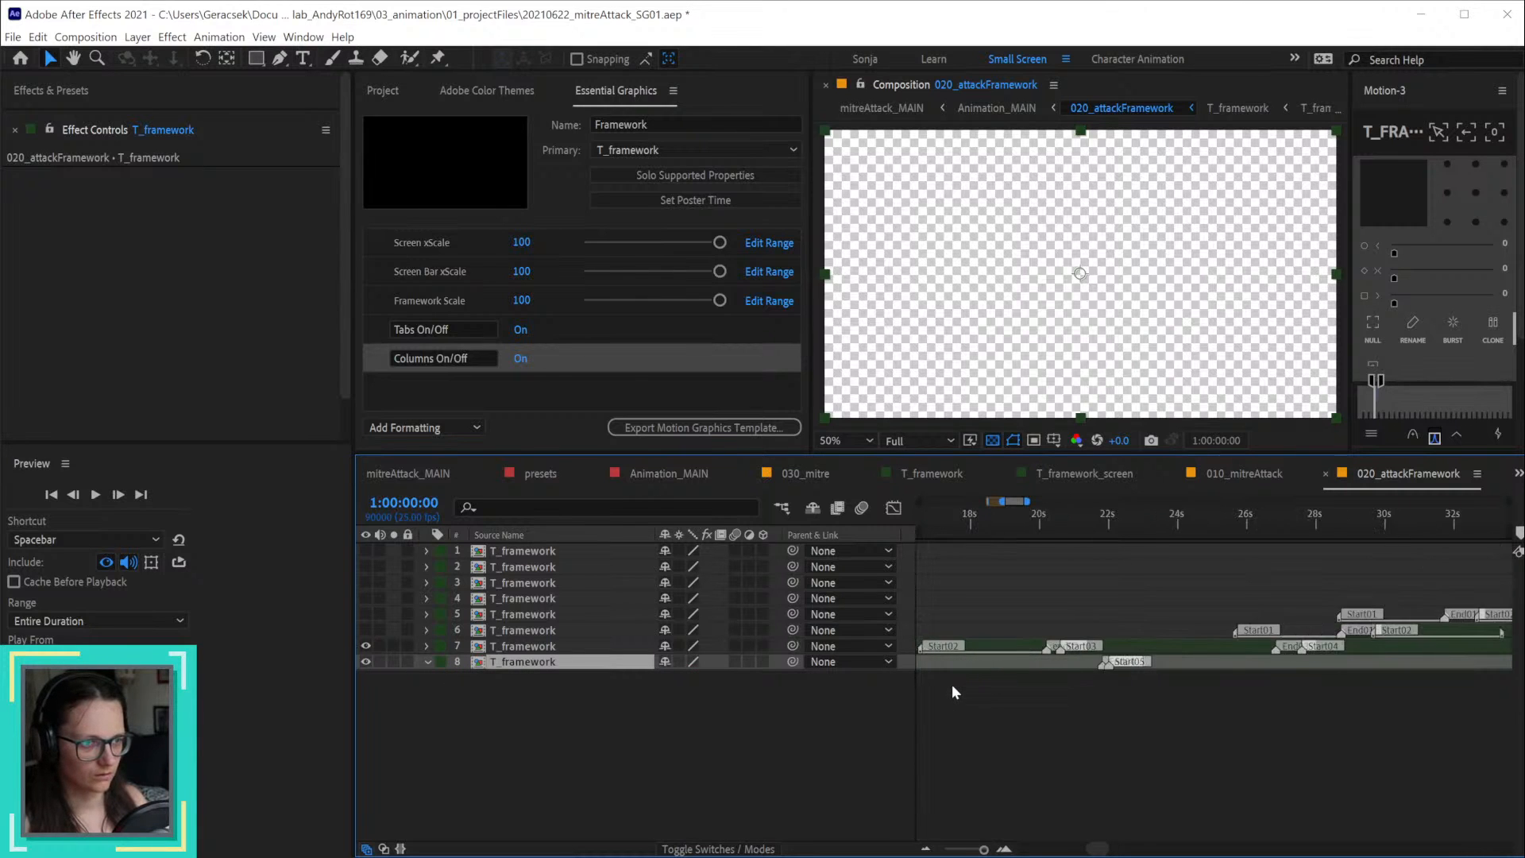
pyautogui.press('h')
pyautogui.moveTo(958, 707); pyautogui.dragTo(1220, 719)
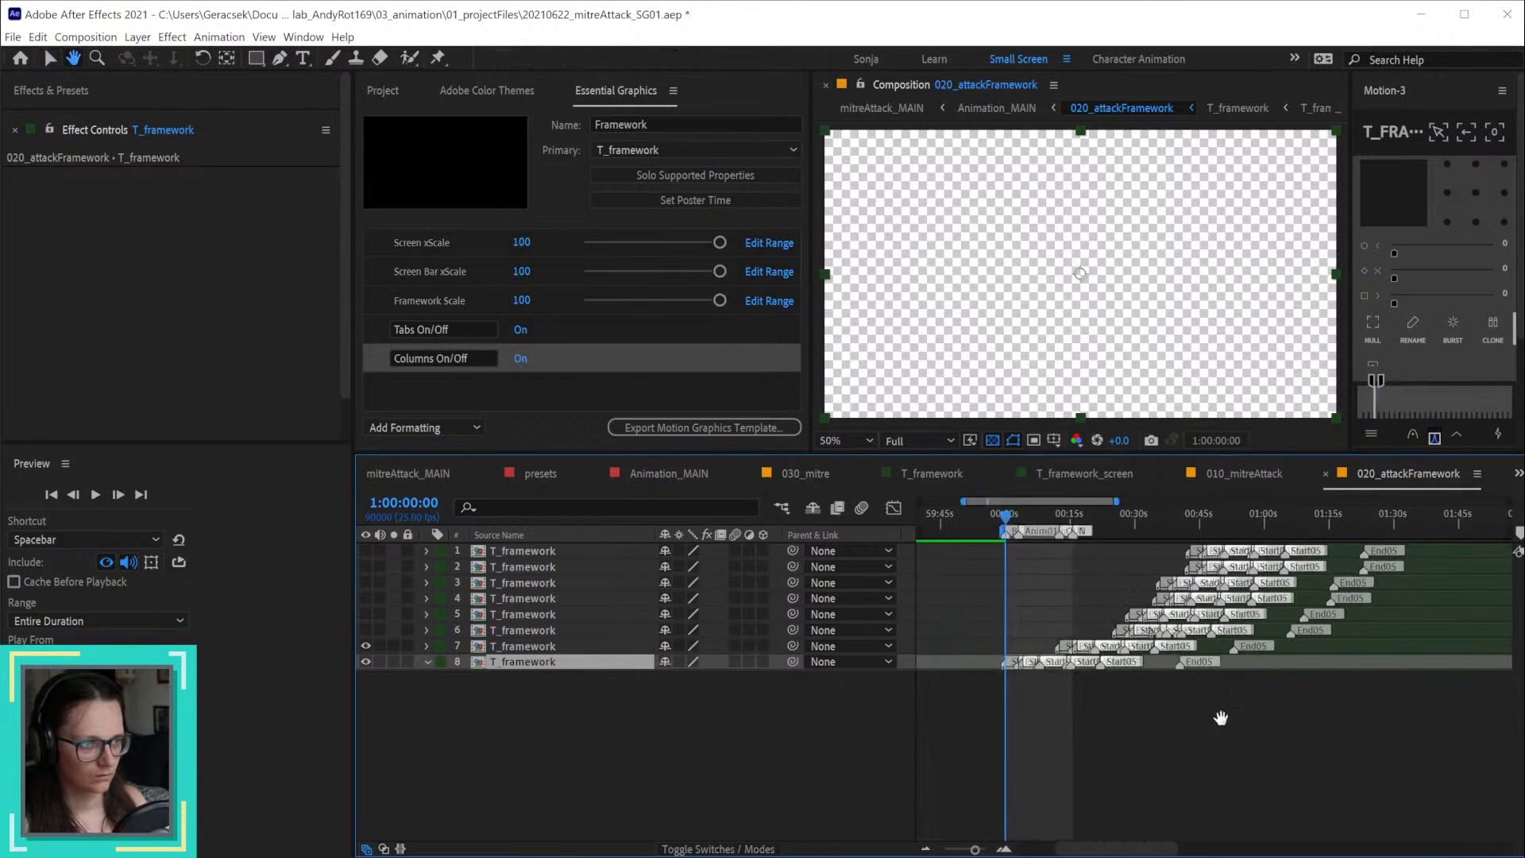
pyautogui.scroll(2, 1187, 670)
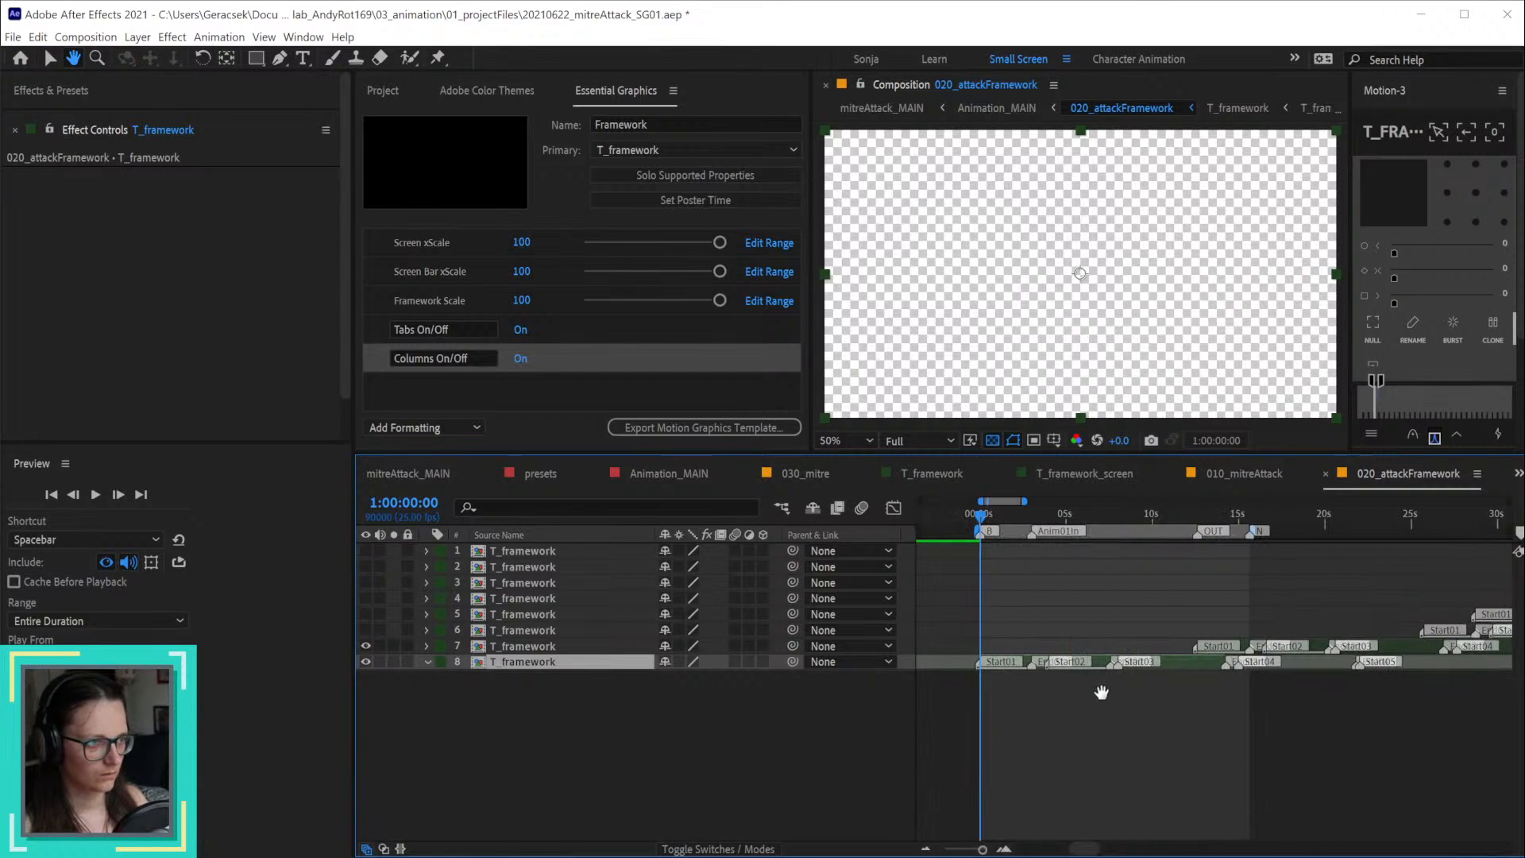
pyautogui.click(989, 515)
pyautogui.moveTo(989, 514); pyautogui.dragTo(1112, 511)
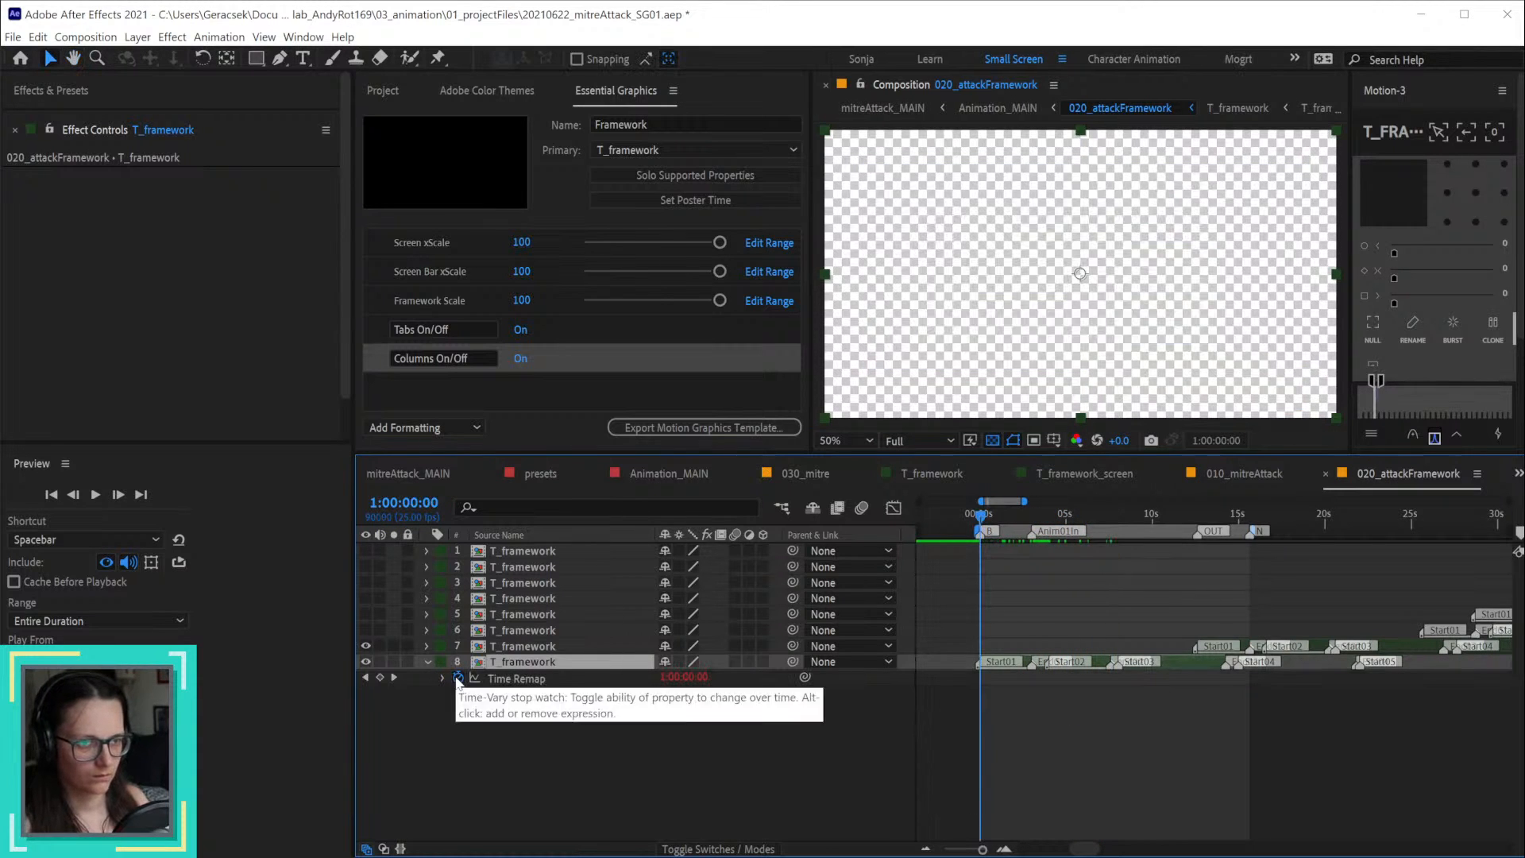
pyautogui.click(456, 680)
pyautogui.hotkey('ctrl', 'z')
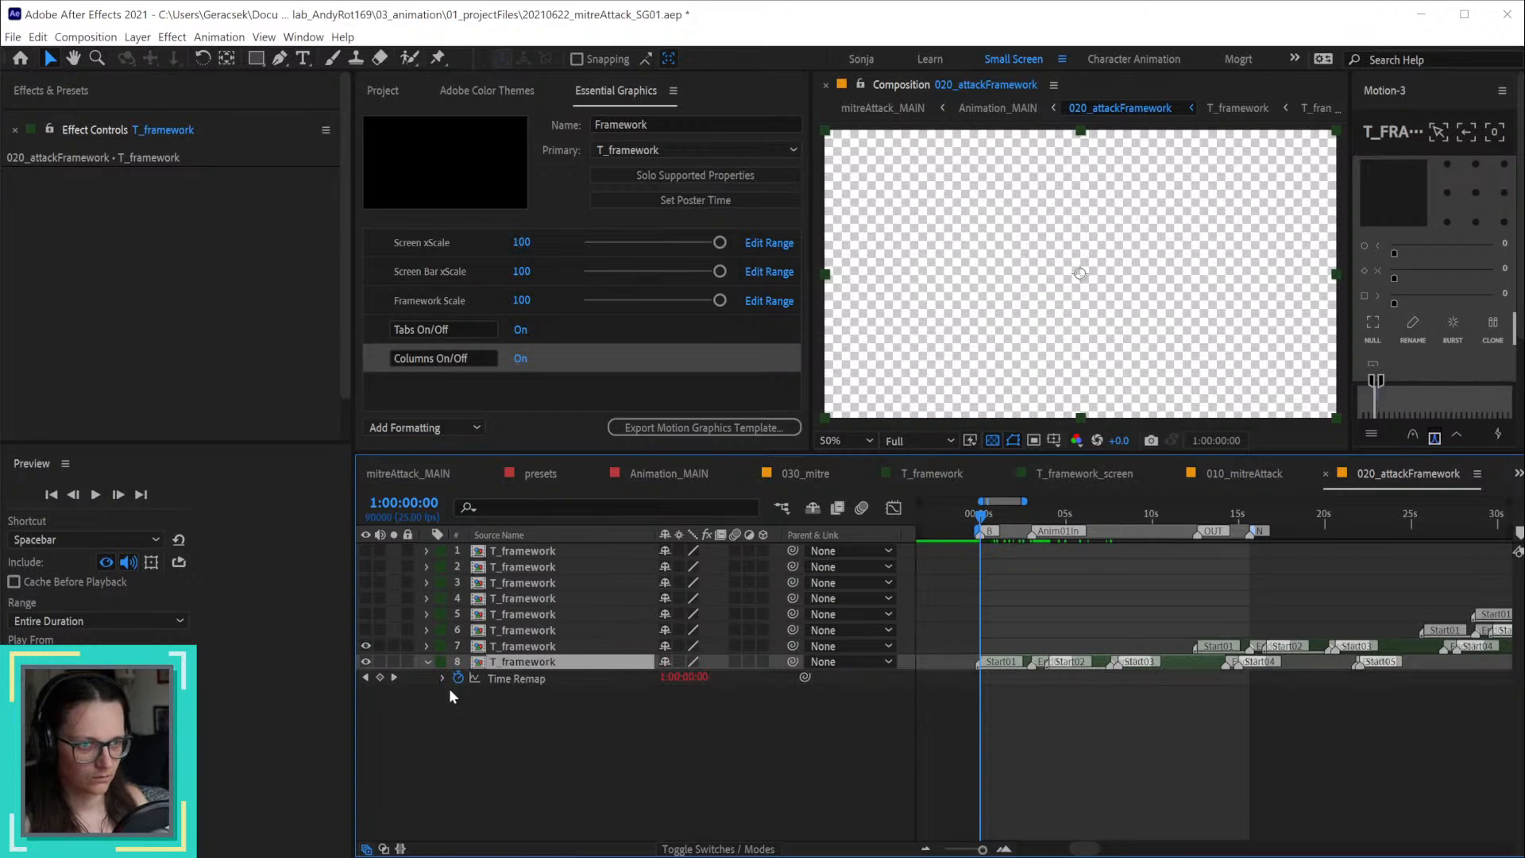
# Step: Copy only the expression from the Time Remap property of T_framework layer 8 in 020_attackFramework
pyautogui.rightClick(507, 680)
pyautogui.press('Escape')
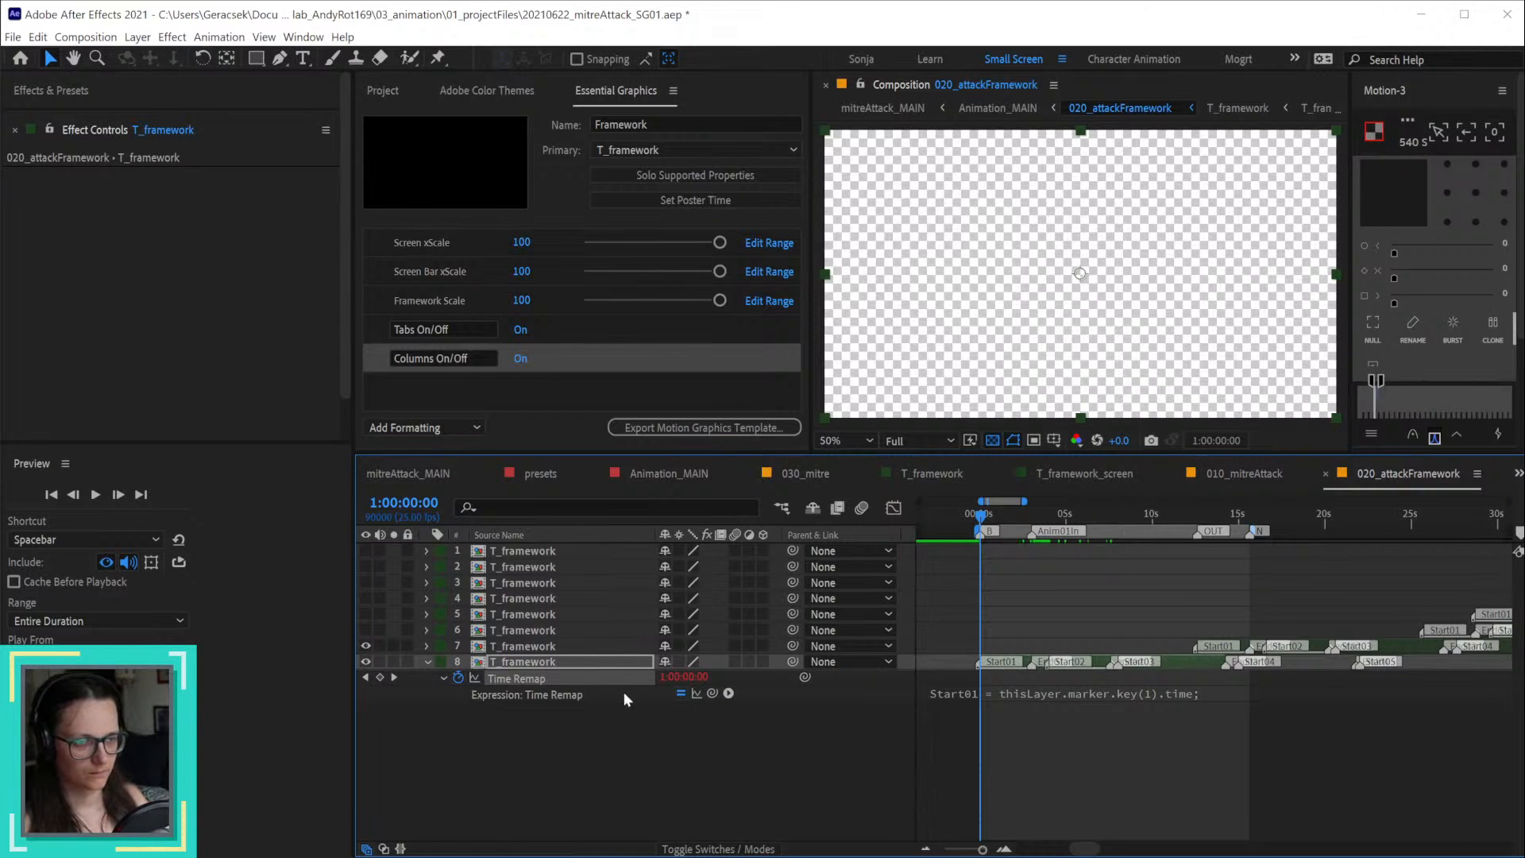
pyautogui.rightClick(545, 687)
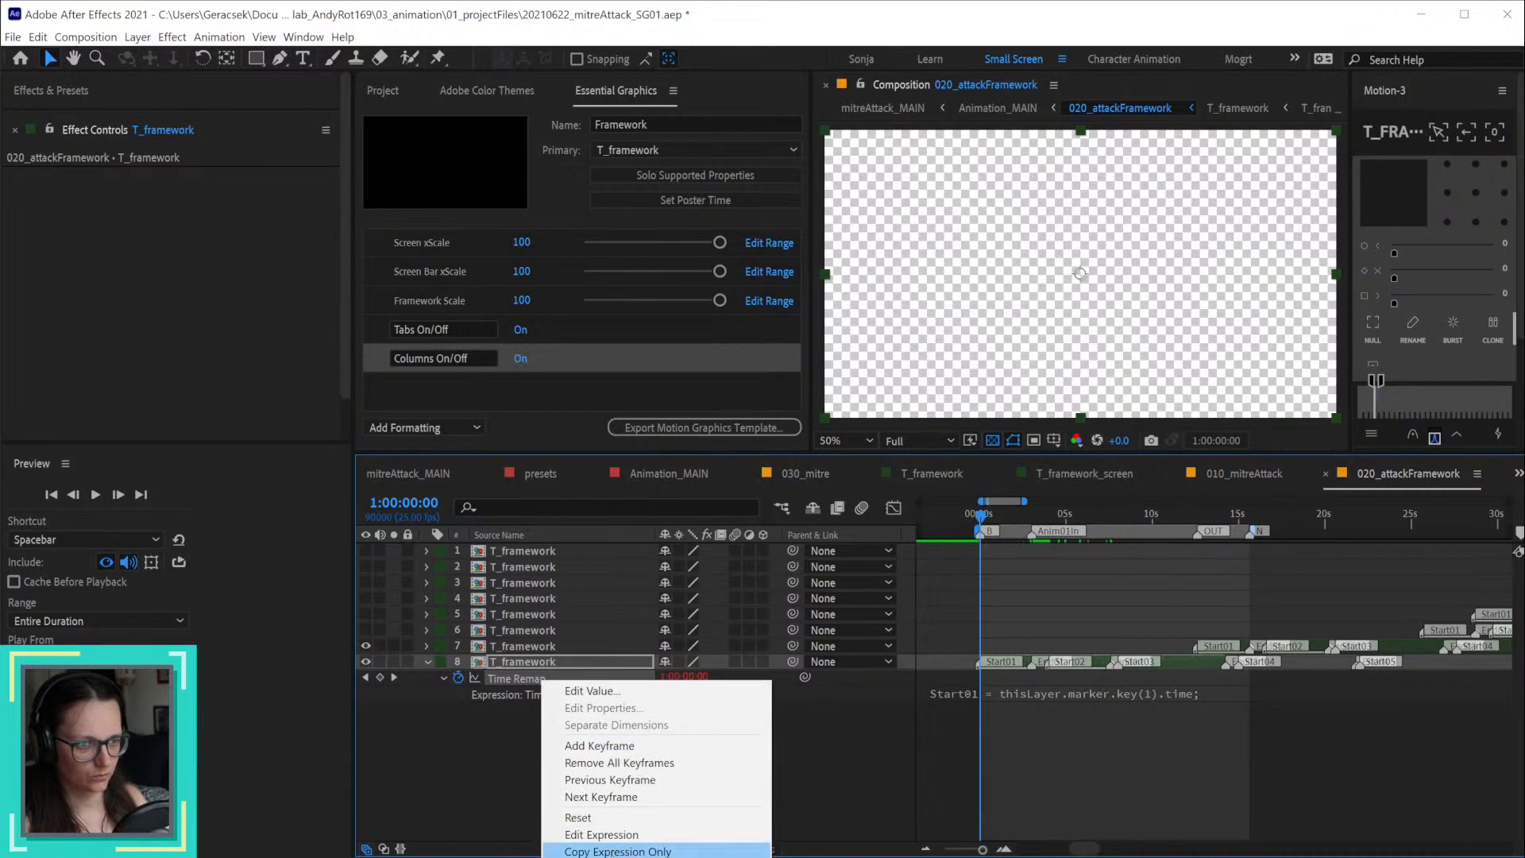
pyautogui.click(584, 847)
# Step: Enable time remapping on the T_framework layer in 030_mitre and paste the copied expression onto its Time Remap property
pyautogui.click(1257, 472)
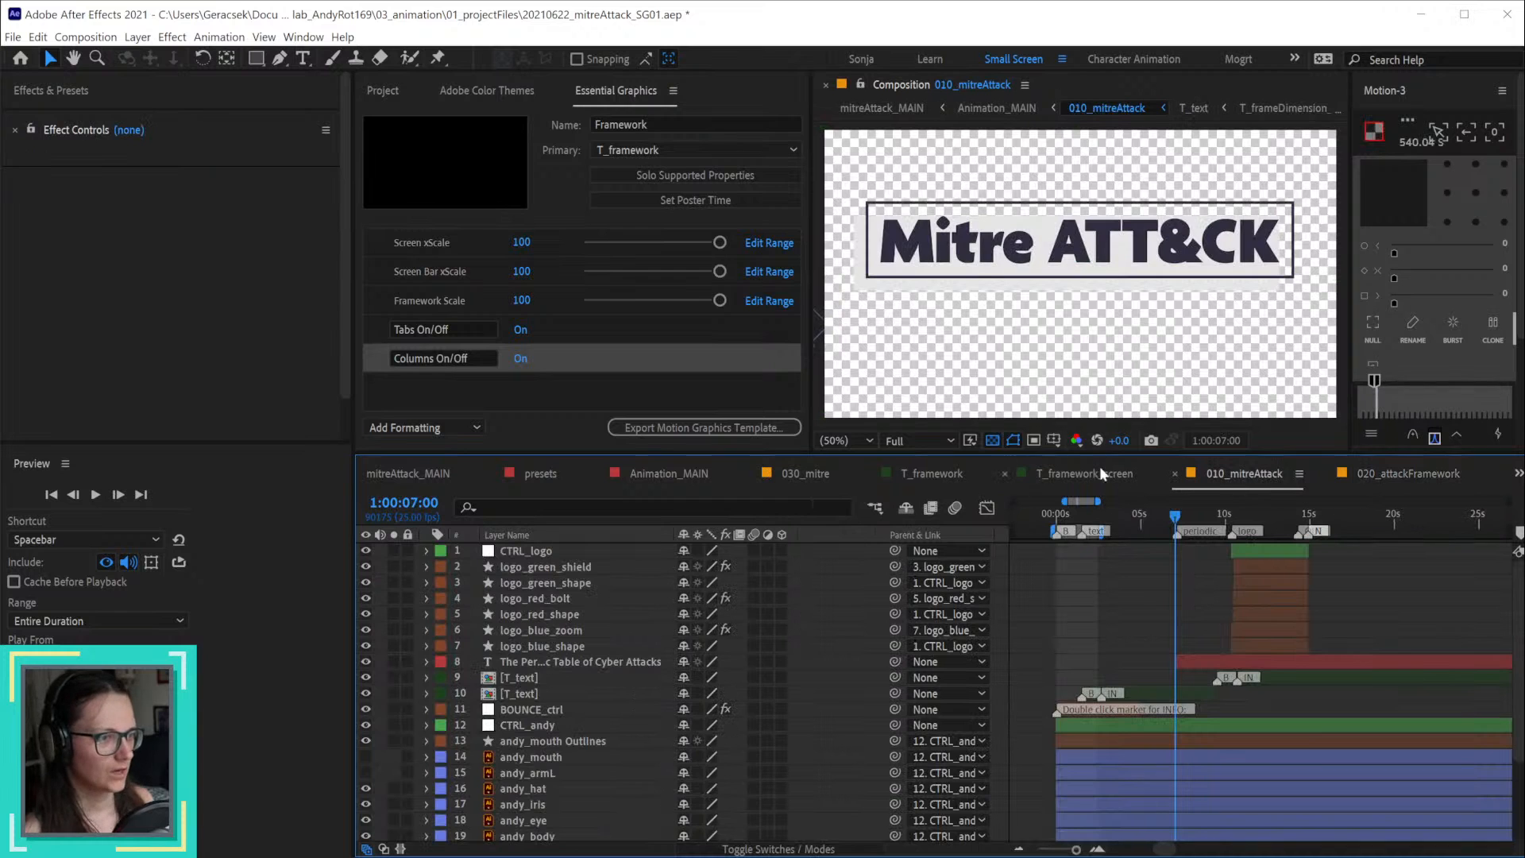
pyautogui.click(1073, 470)
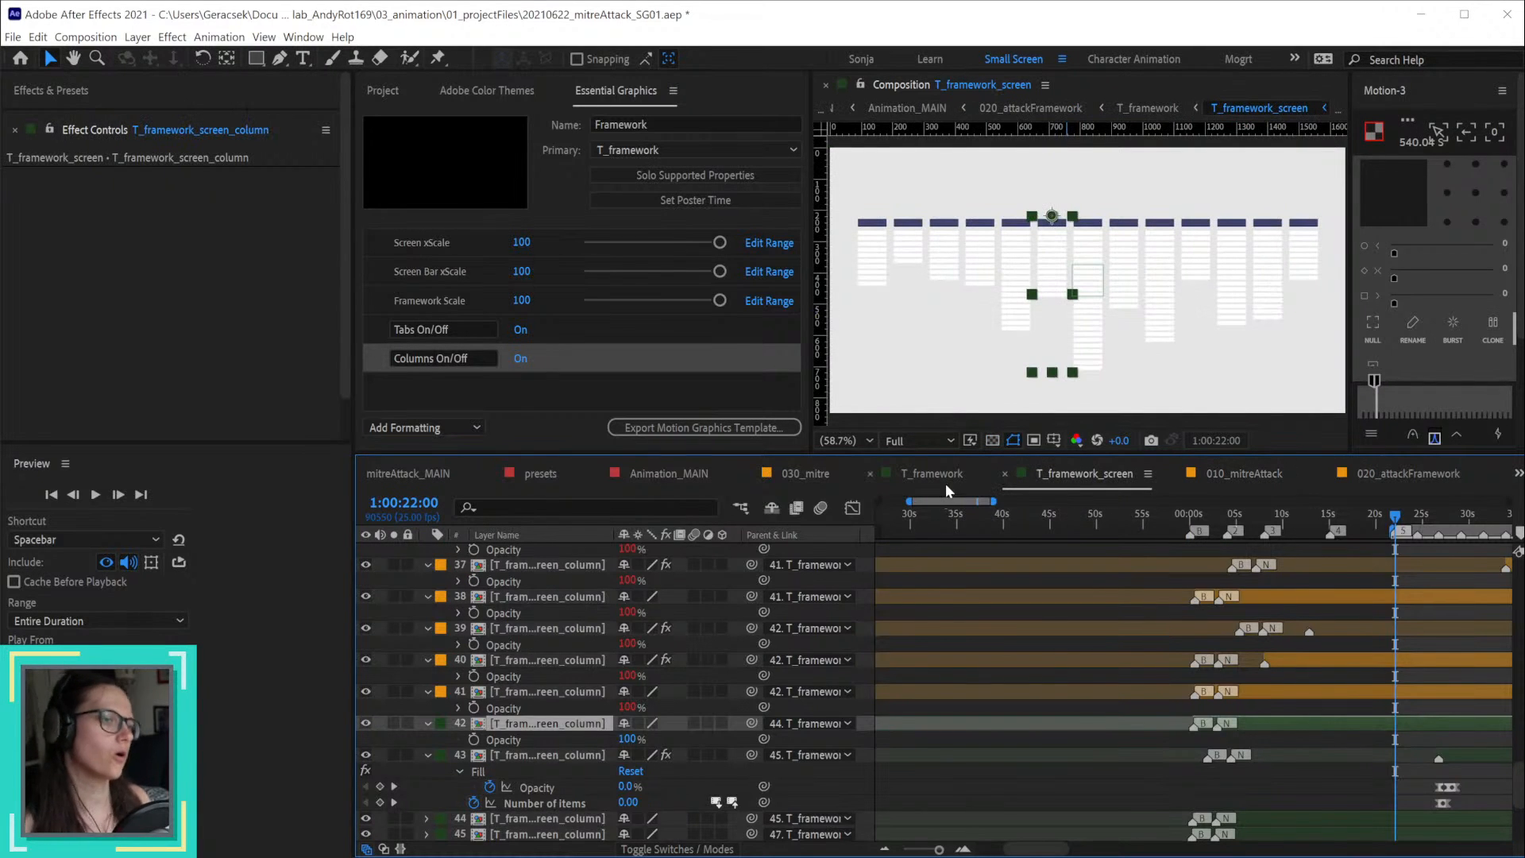
pyautogui.click(940, 480)
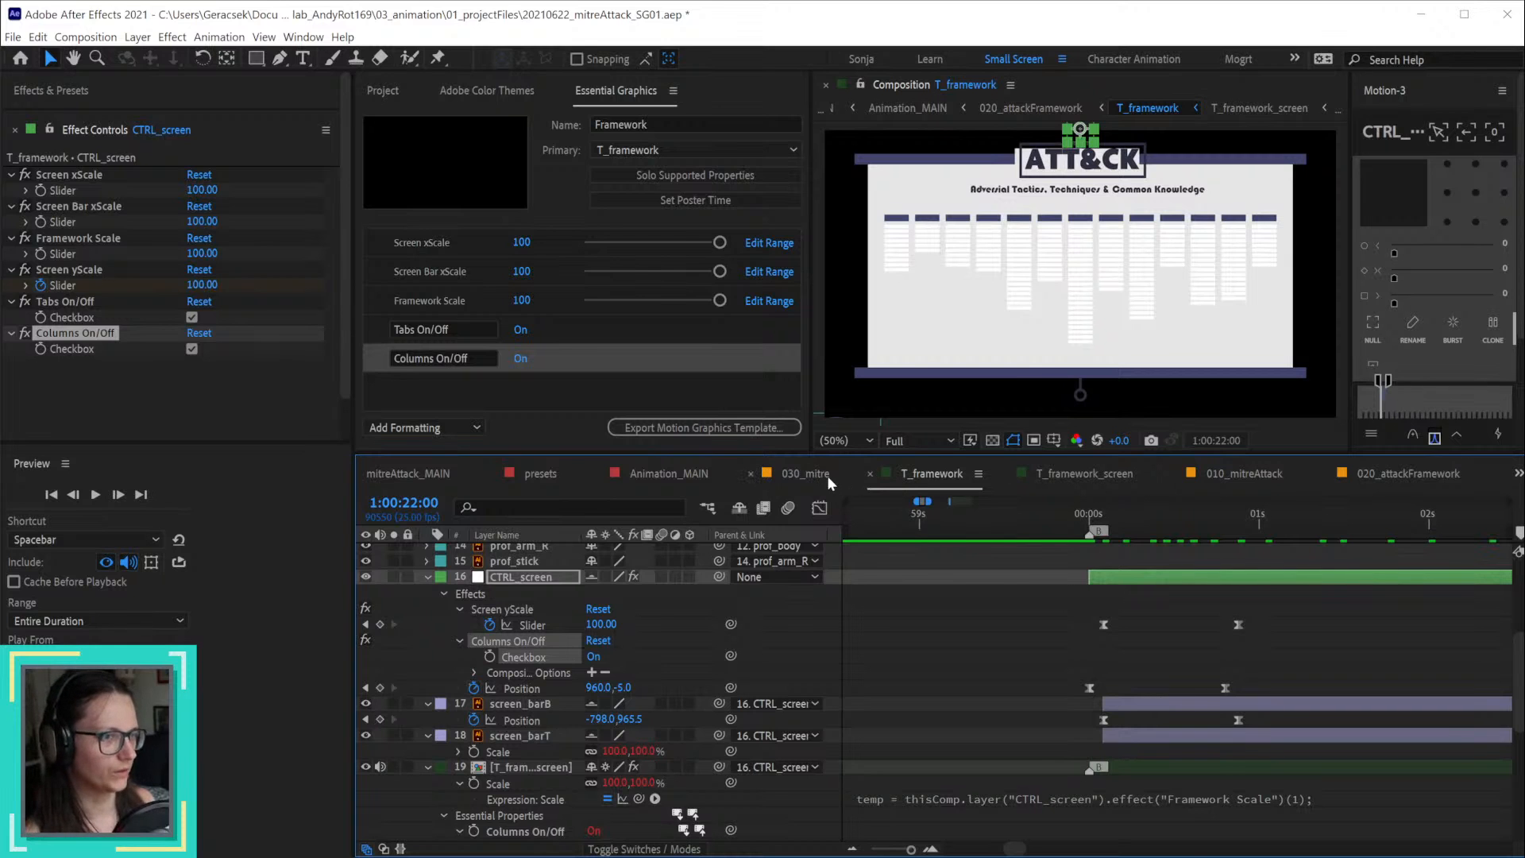
pyautogui.click(824, 474)
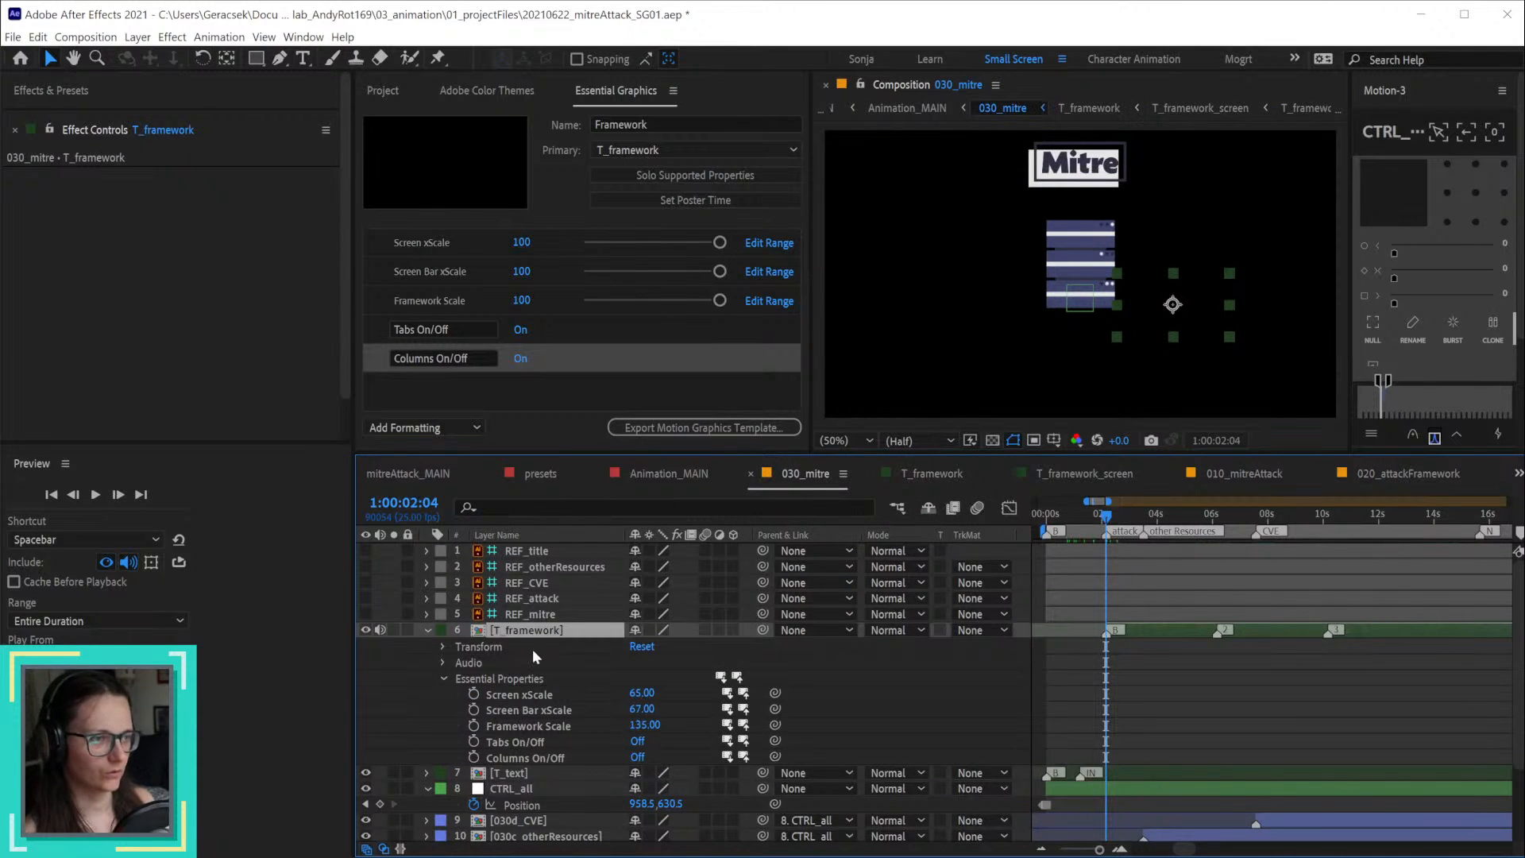
pyautogui.rightClick(509, 632)
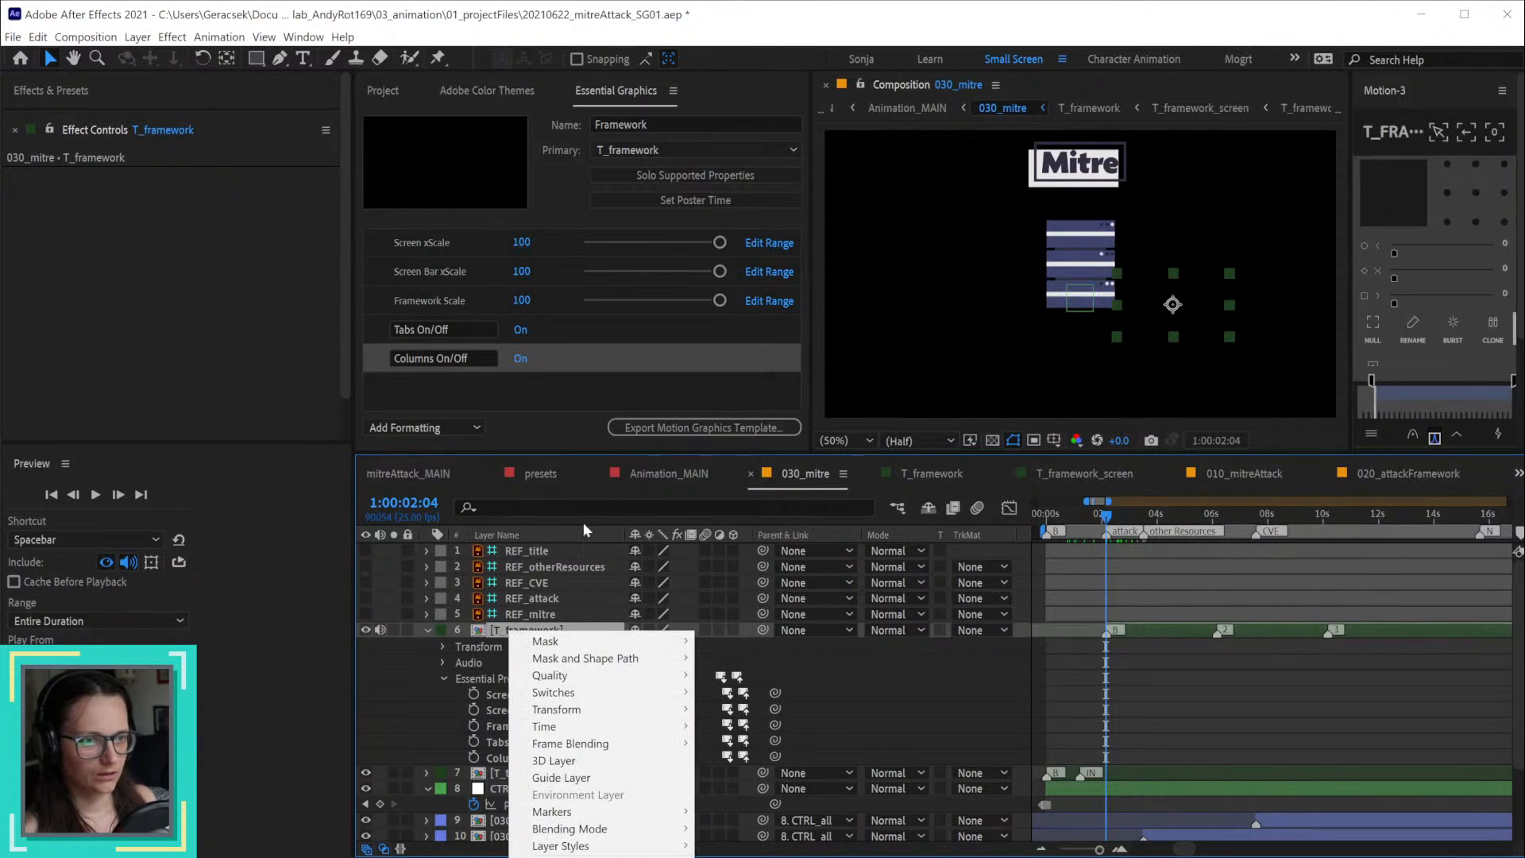
pyautogui.moveTo(654, 727)
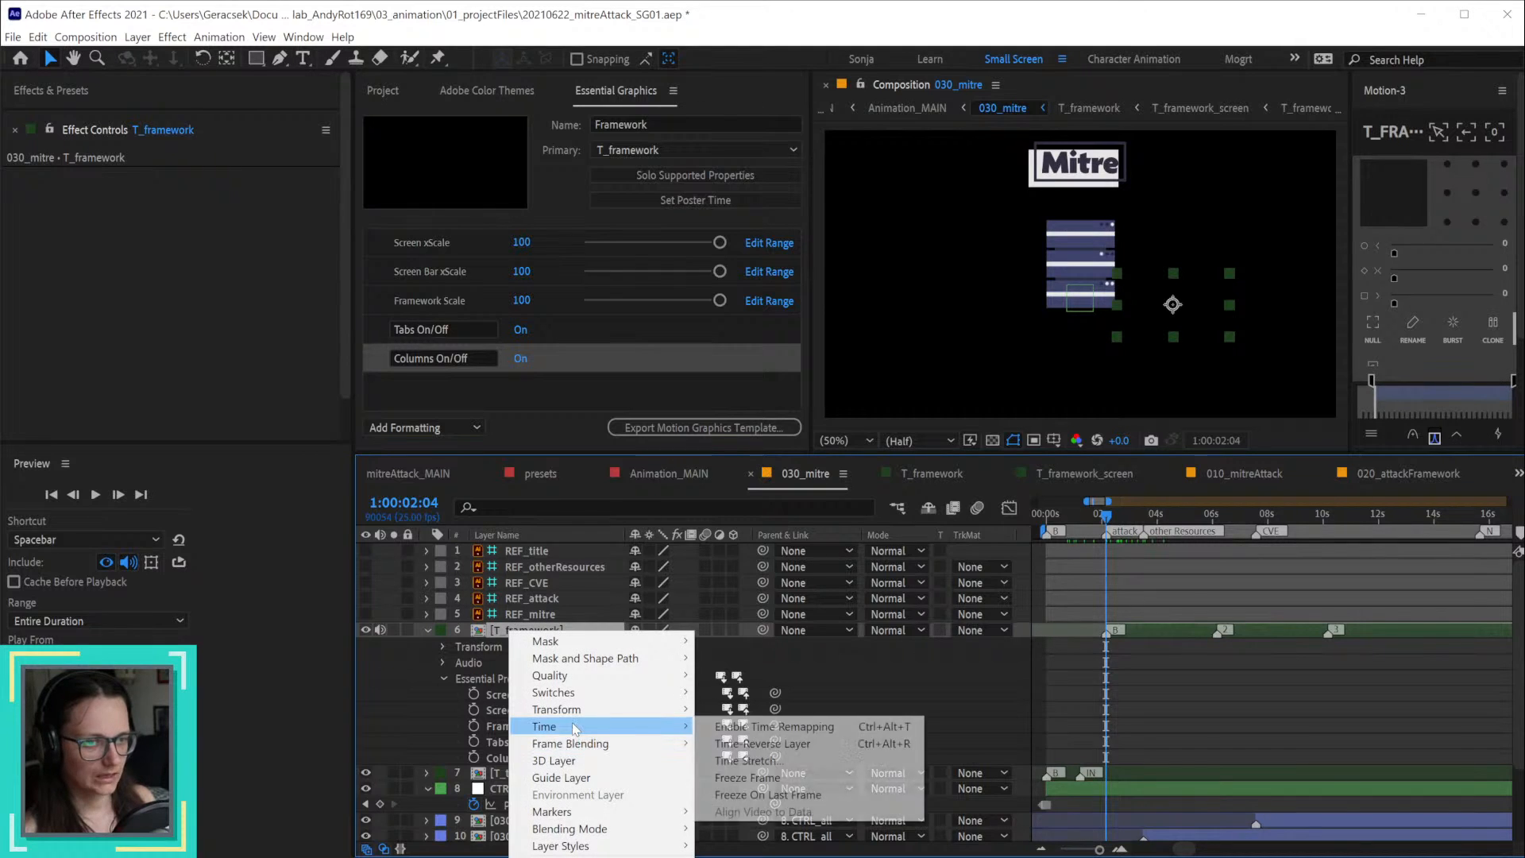
pyautogui.click(823, 727)
pyautogui.rightClick(514, 650)
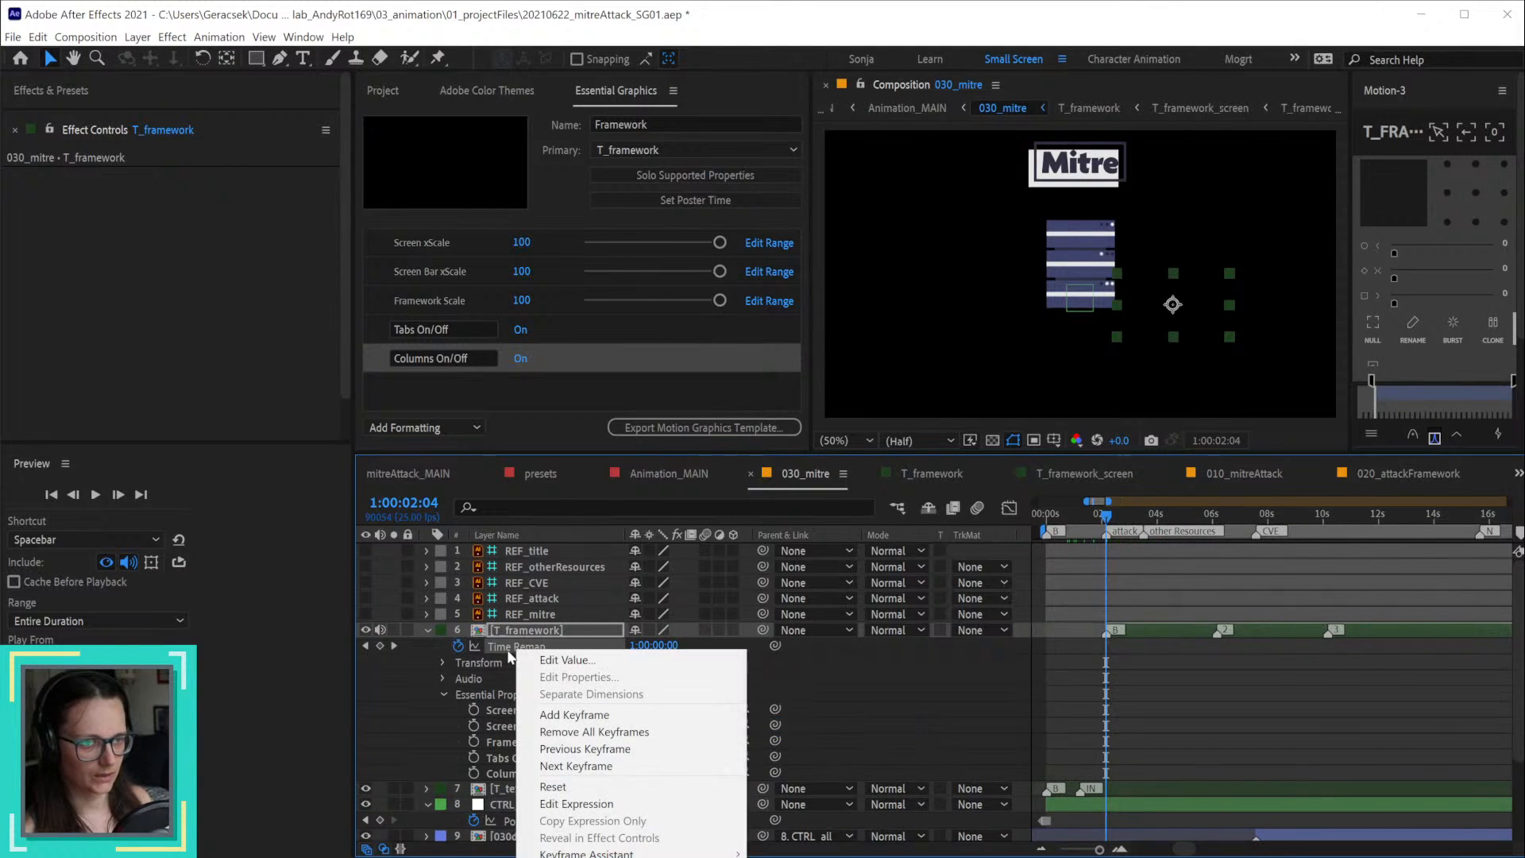
pyautogui.click(511, 646)
pyautogui.hotkey('ctrl', 'v')
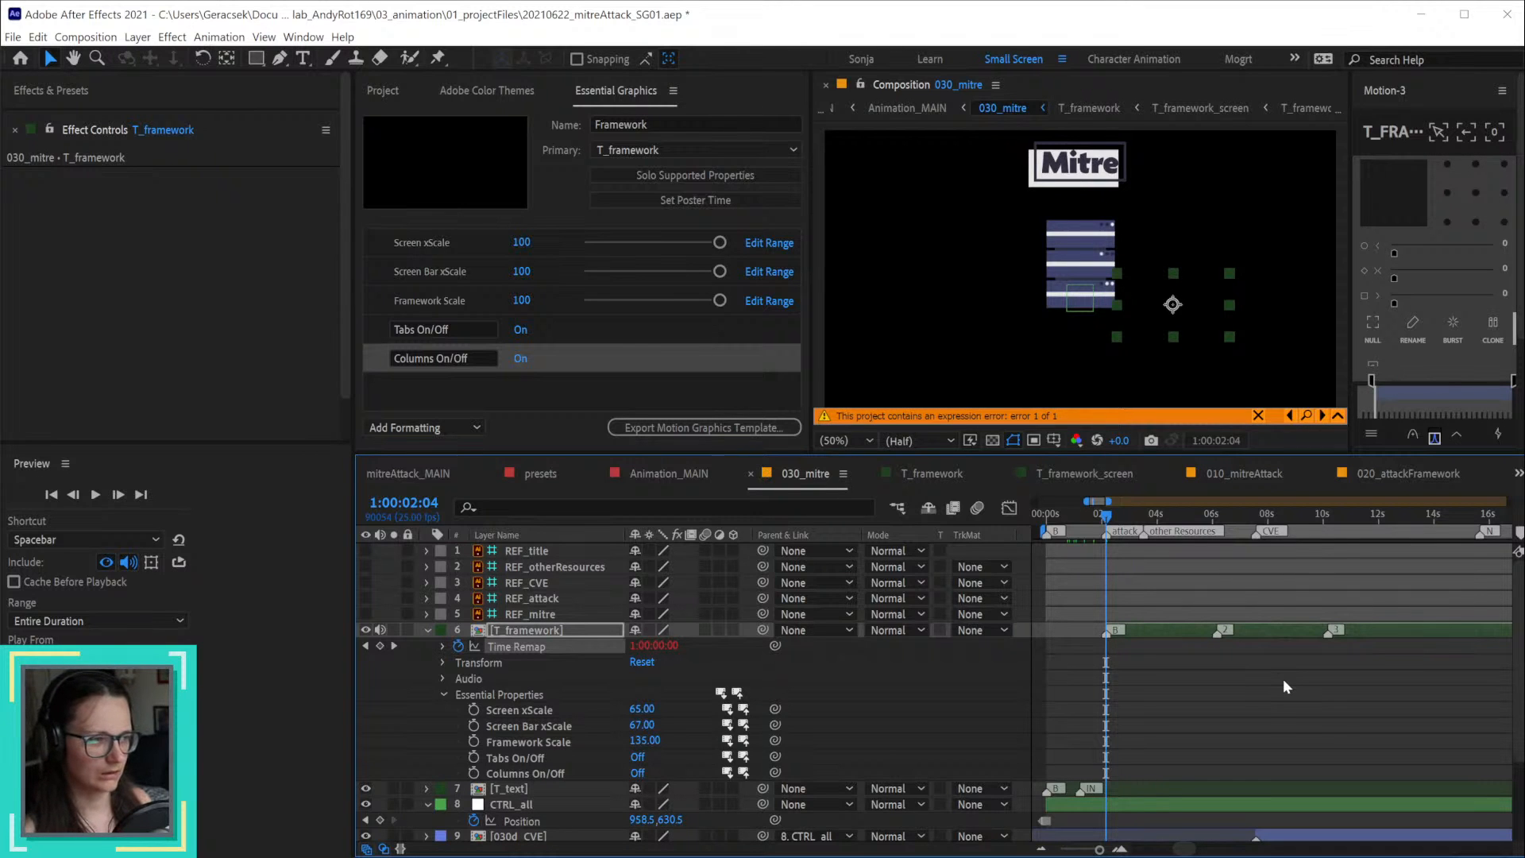
# Step: Check the markers on T_framework layer 8 in 020_attackFramework, open its source composition T_framework and return to 030_mitre
pyautogui.click(937, 473)
pyautogui.click(1400, 470)
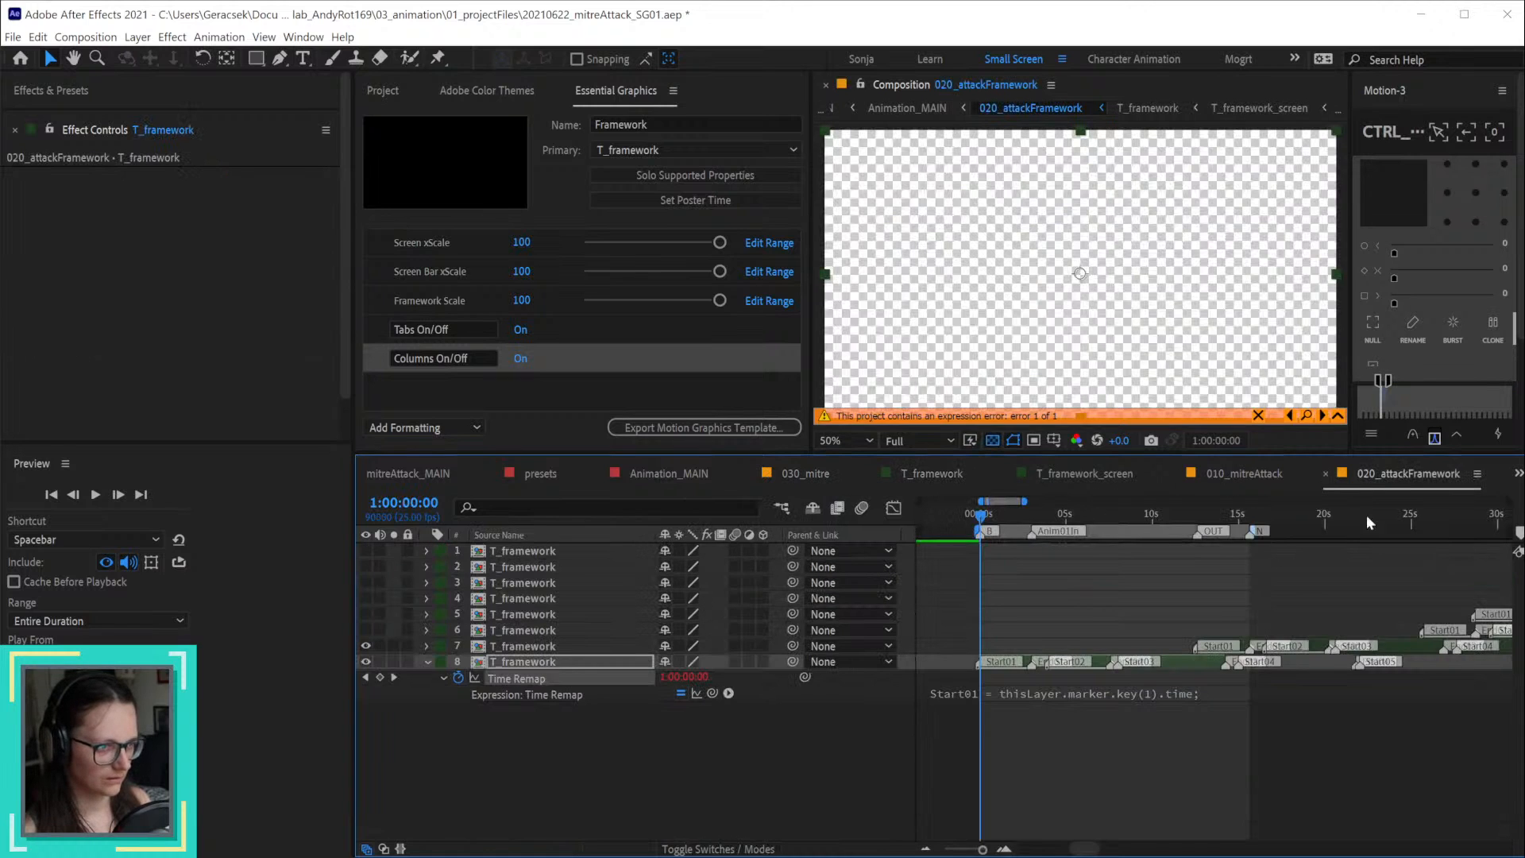
pyautogui.click(1228, 788)
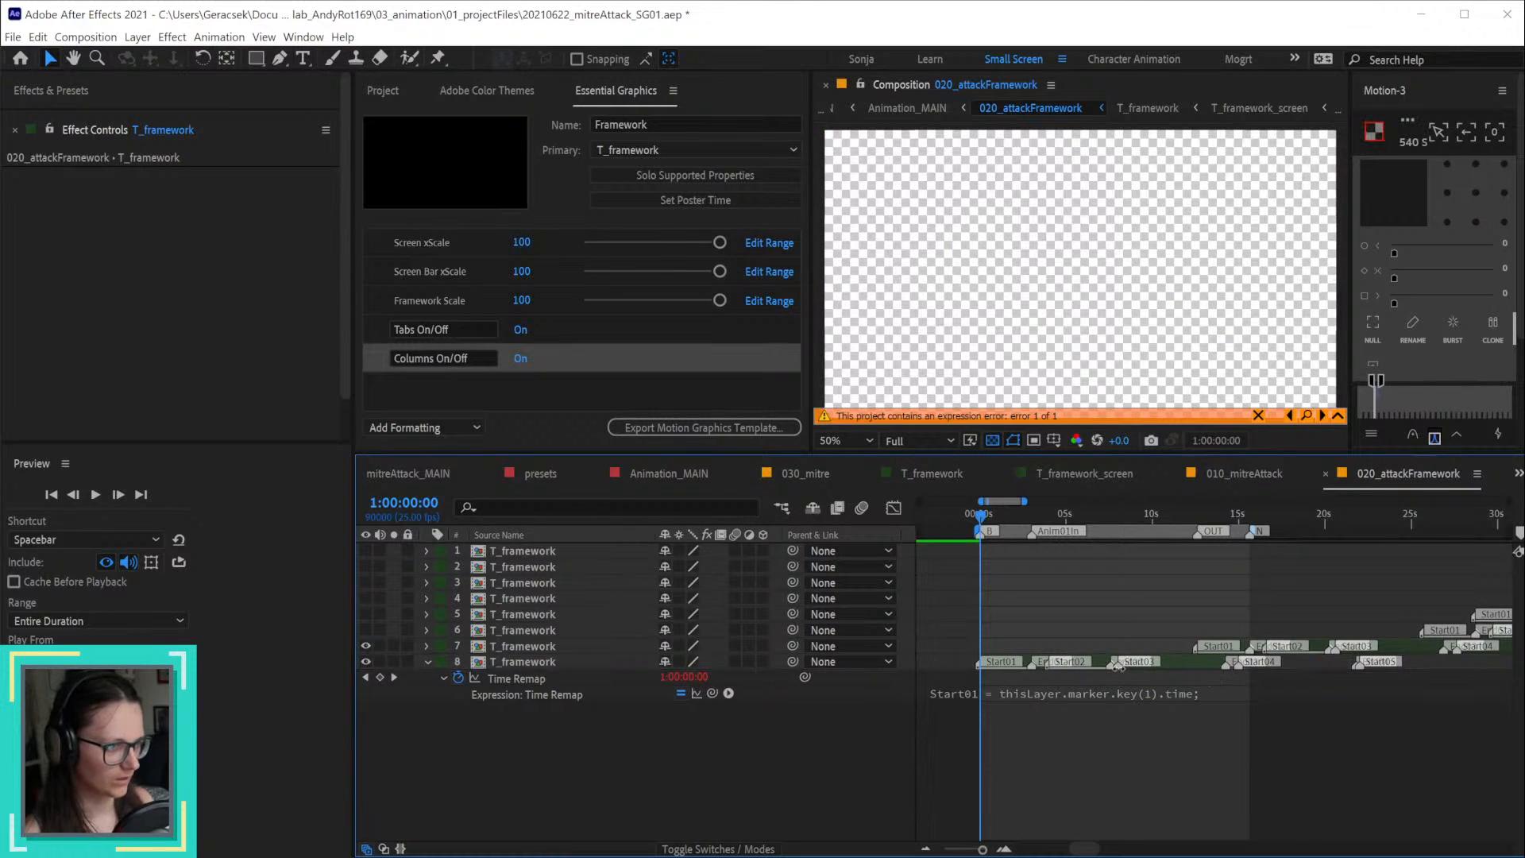
pyautogui.doubleClick(1184, 660)
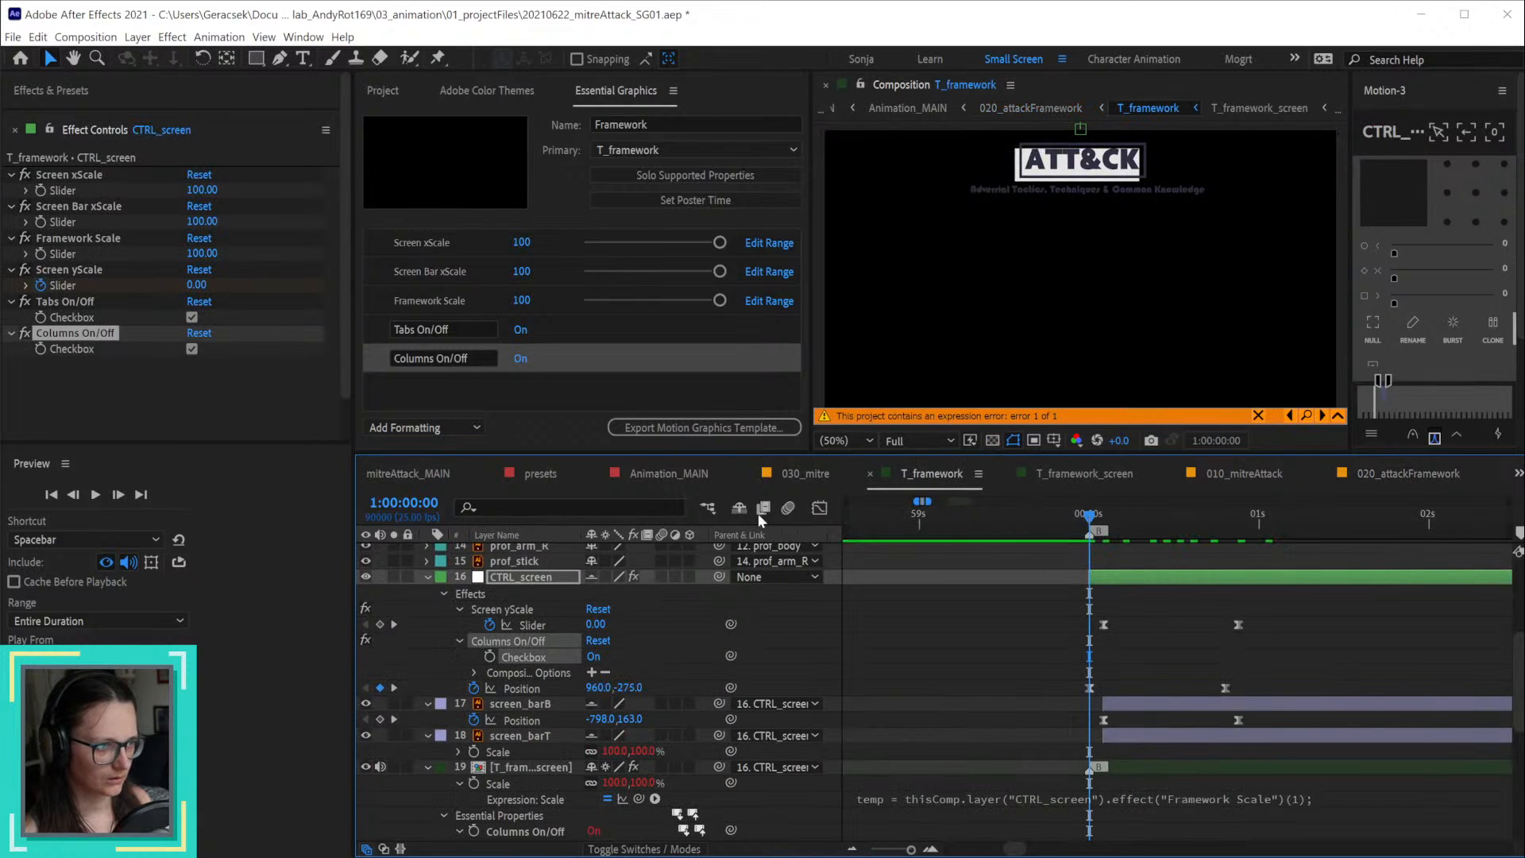
pyautogui.click(805, 473)
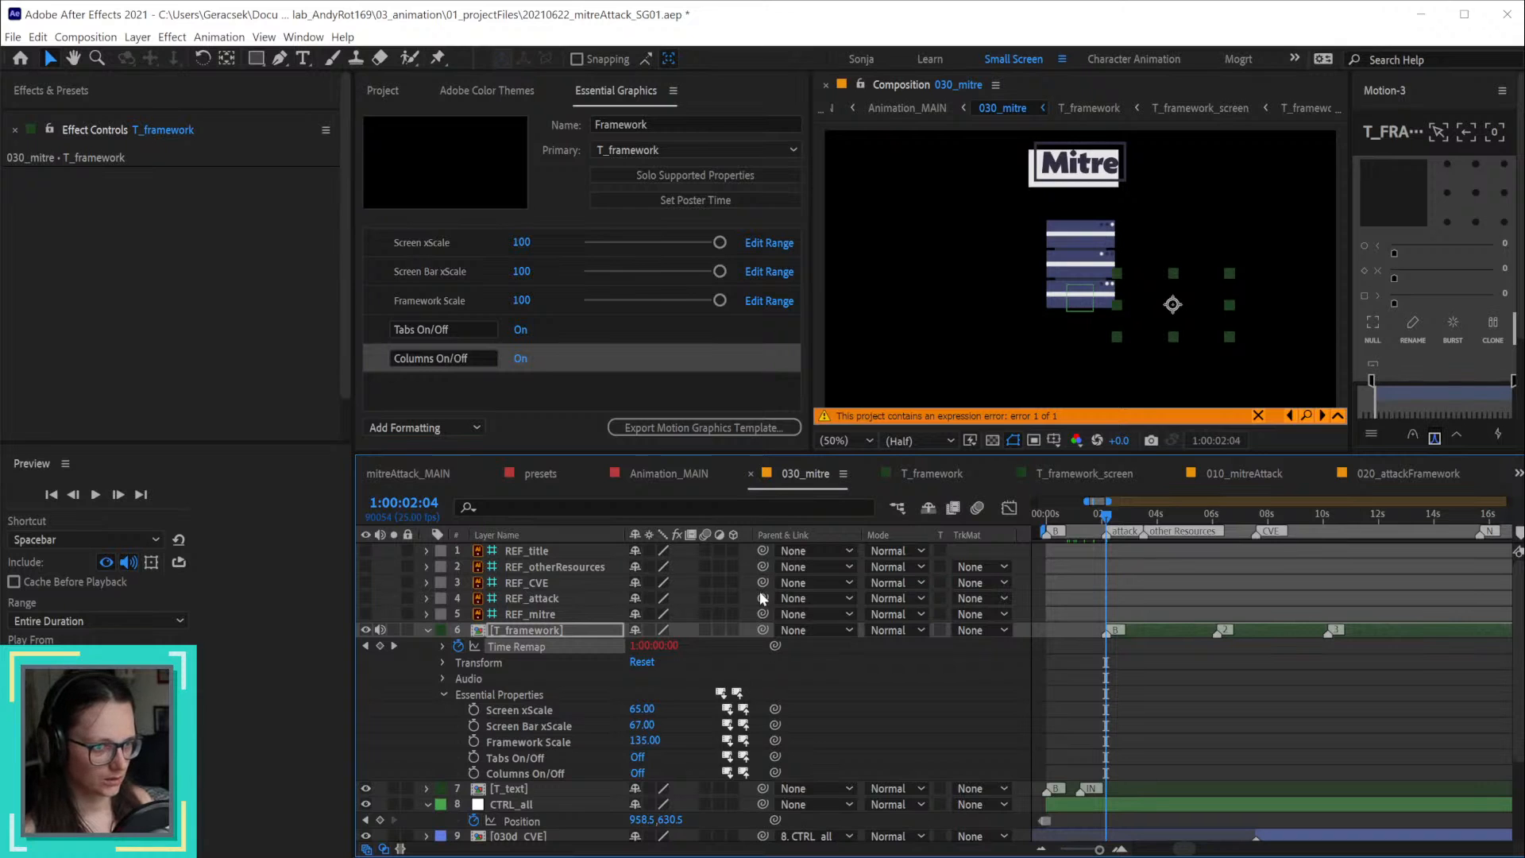
# Step: Copy T_framework layer 8 from 020_attackFramework and paste it into 030_mitre above the existing T_framework layer
pyautogui.click(504, 696)
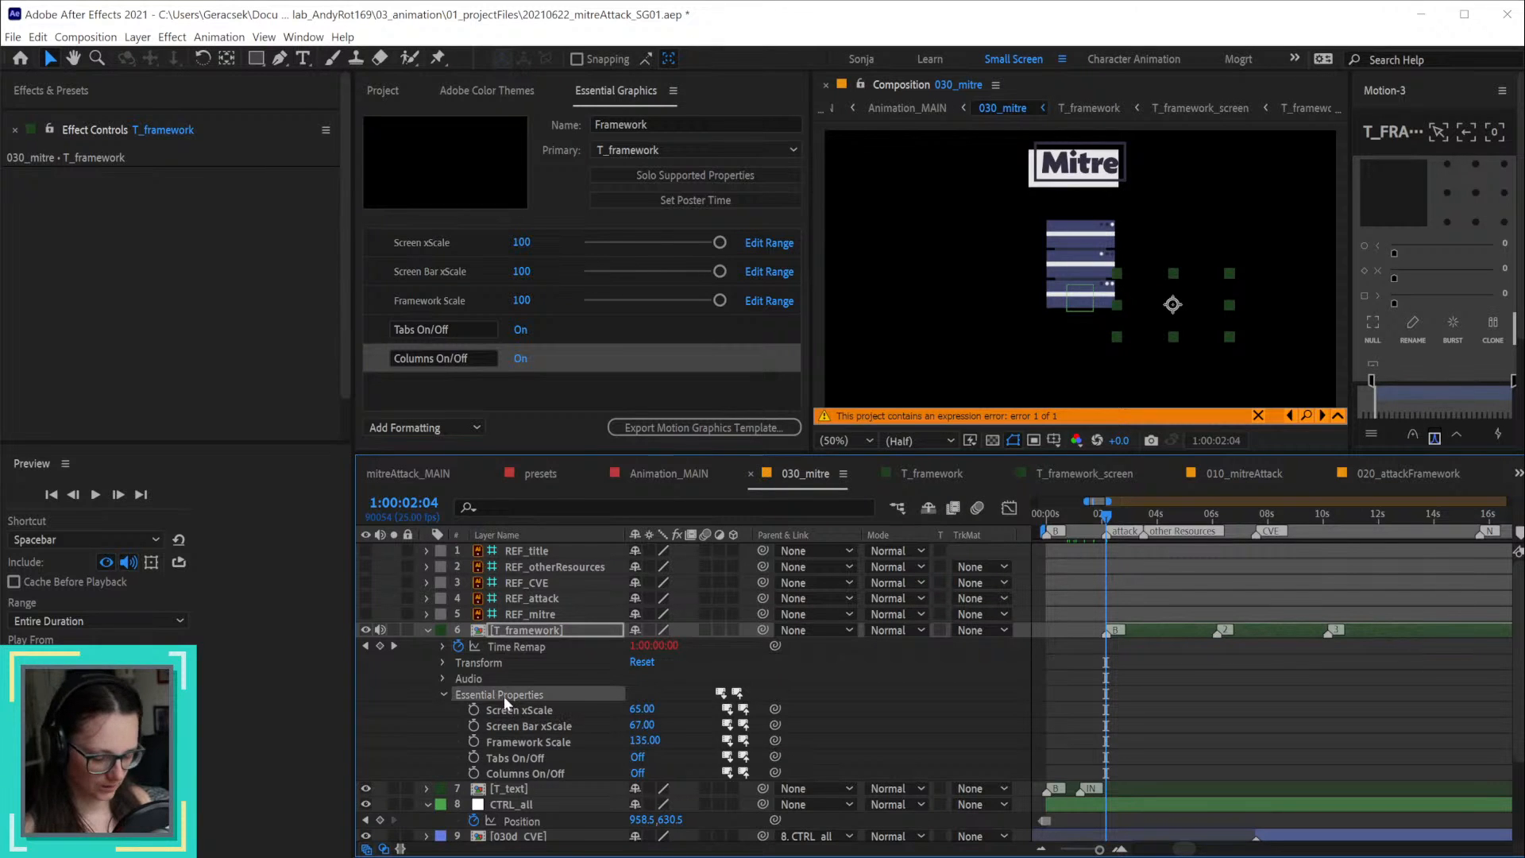
pyautogui.click(1404, 476)
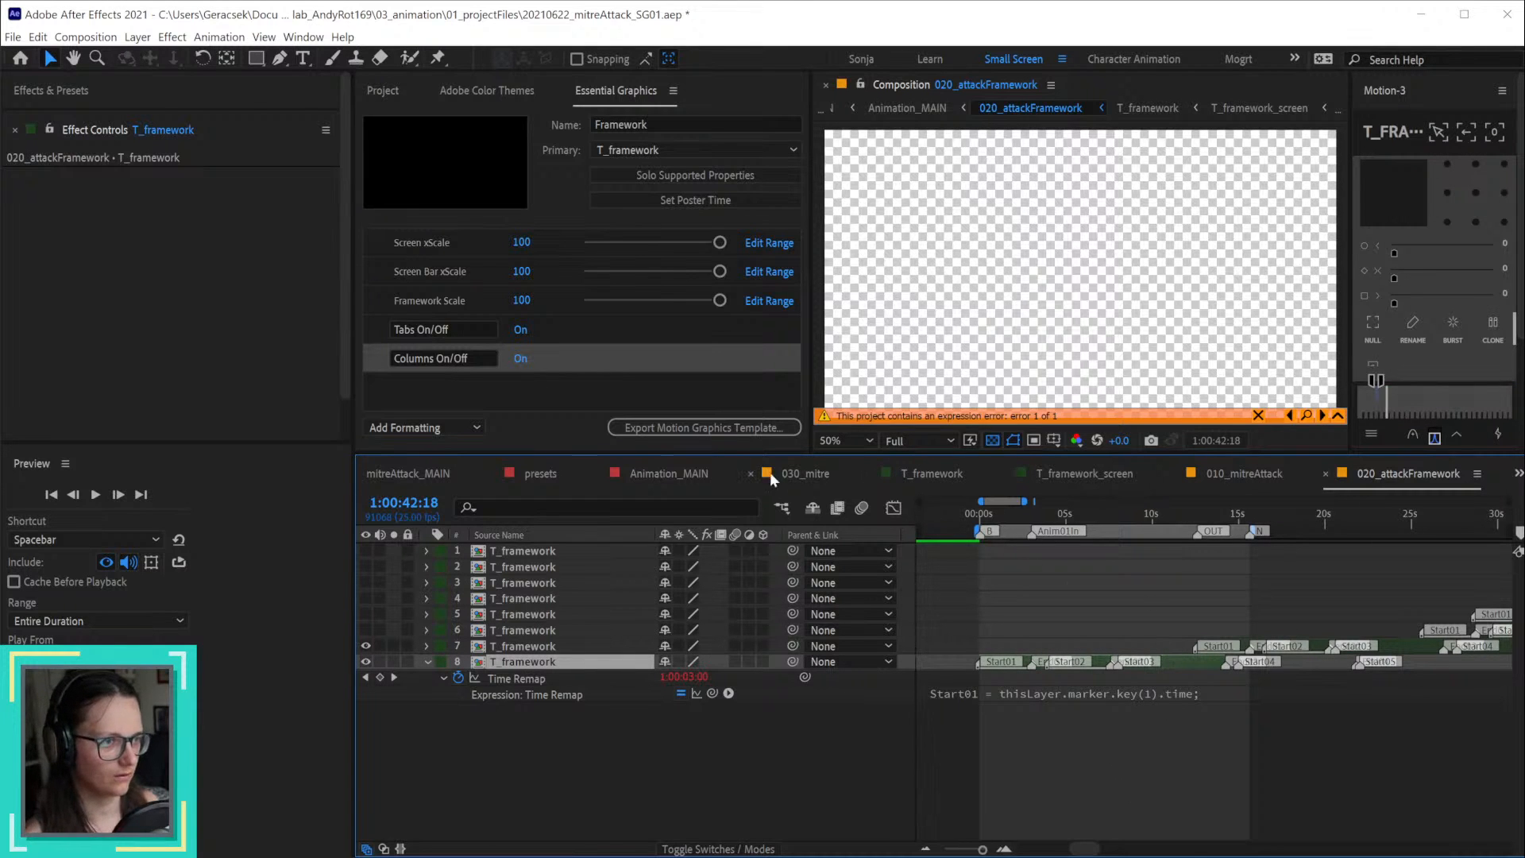
pyautogui.click(812, 475)
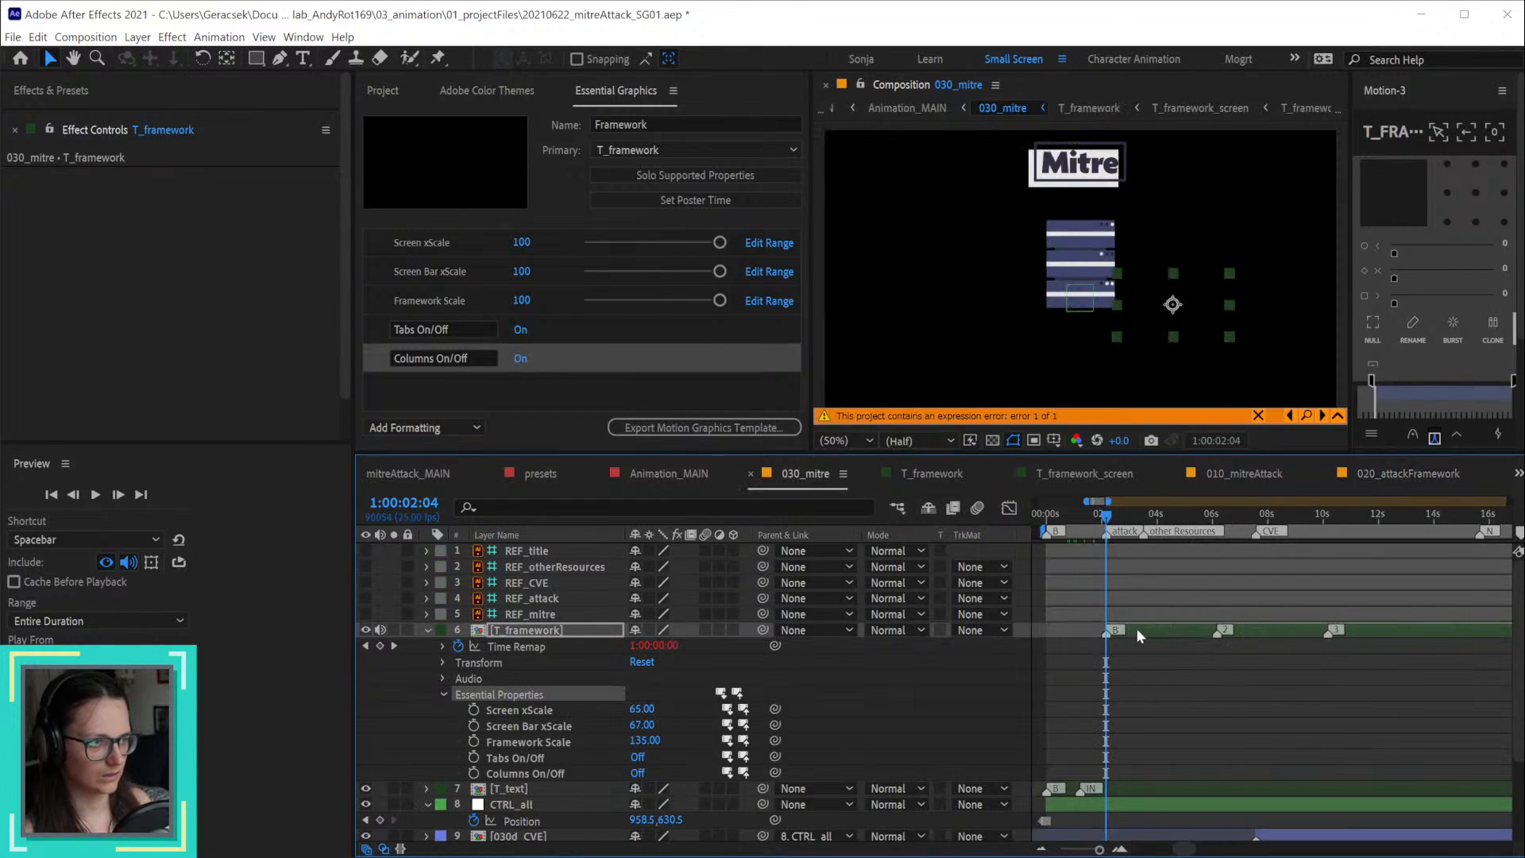
pyautogui.hotkey('ctrl', 'v')
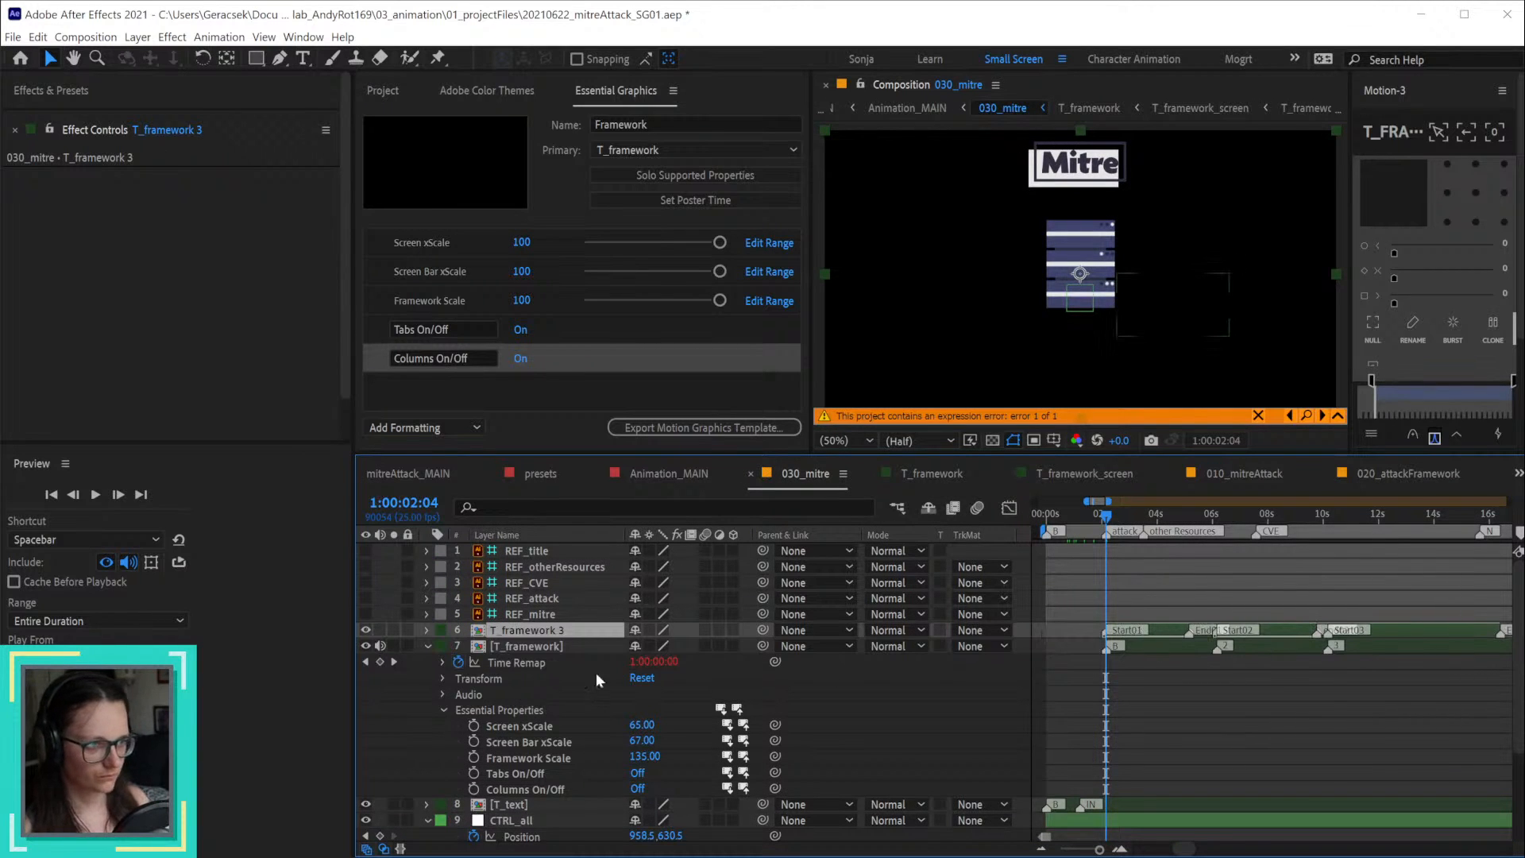
# Step: Copy the essential properties of the original T_framework layer onto the pasted T_framework 3 layer
pyautogui.click(508, 709)
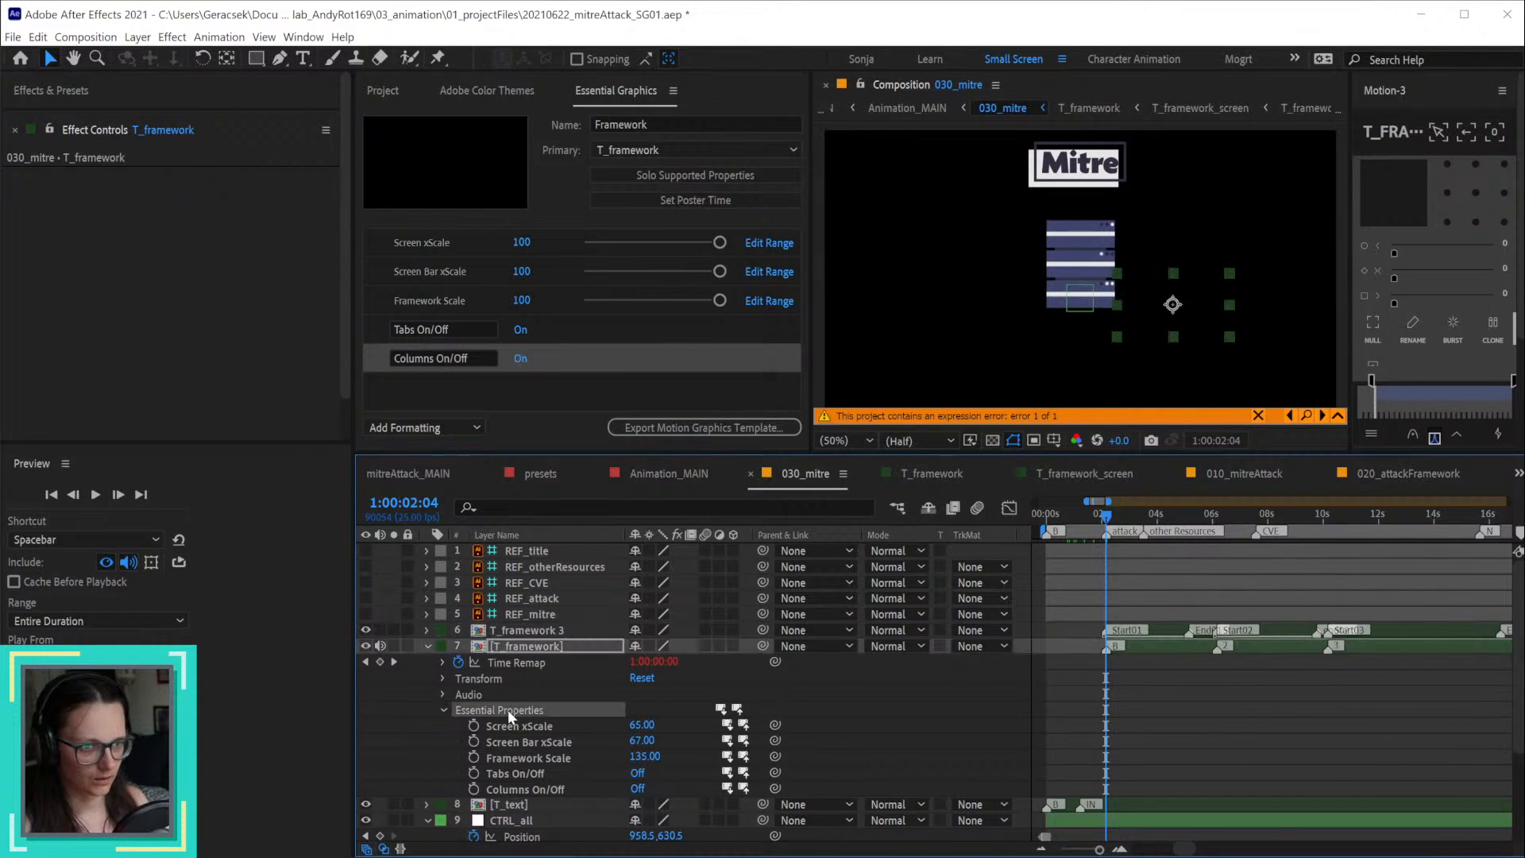
pyautogui.click(530, 632)
pyautogui.press('u')
pyautogui.press('u')
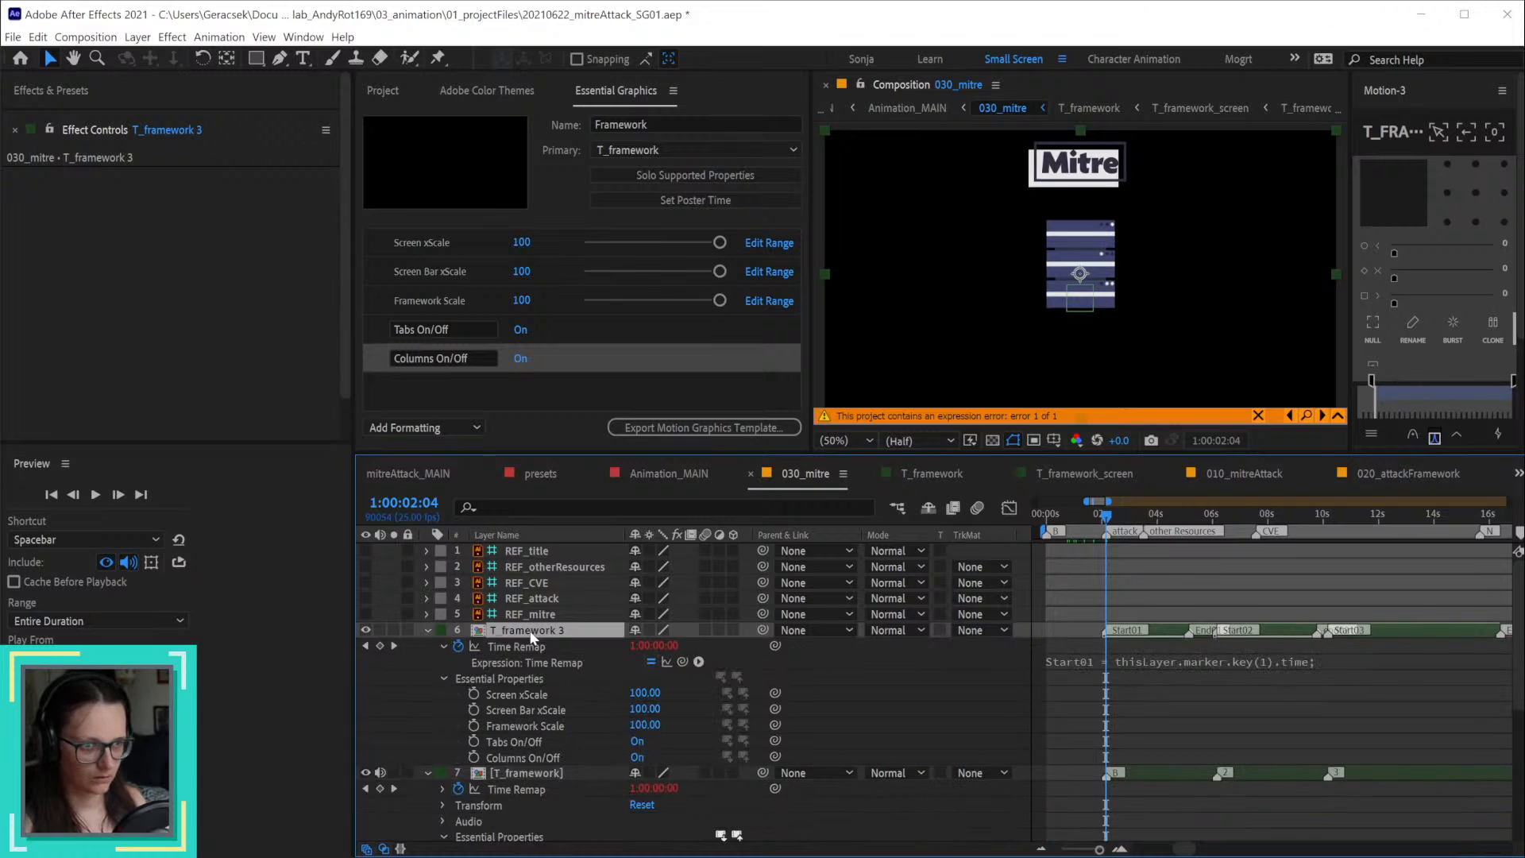
pyautogui.click(502, 679)
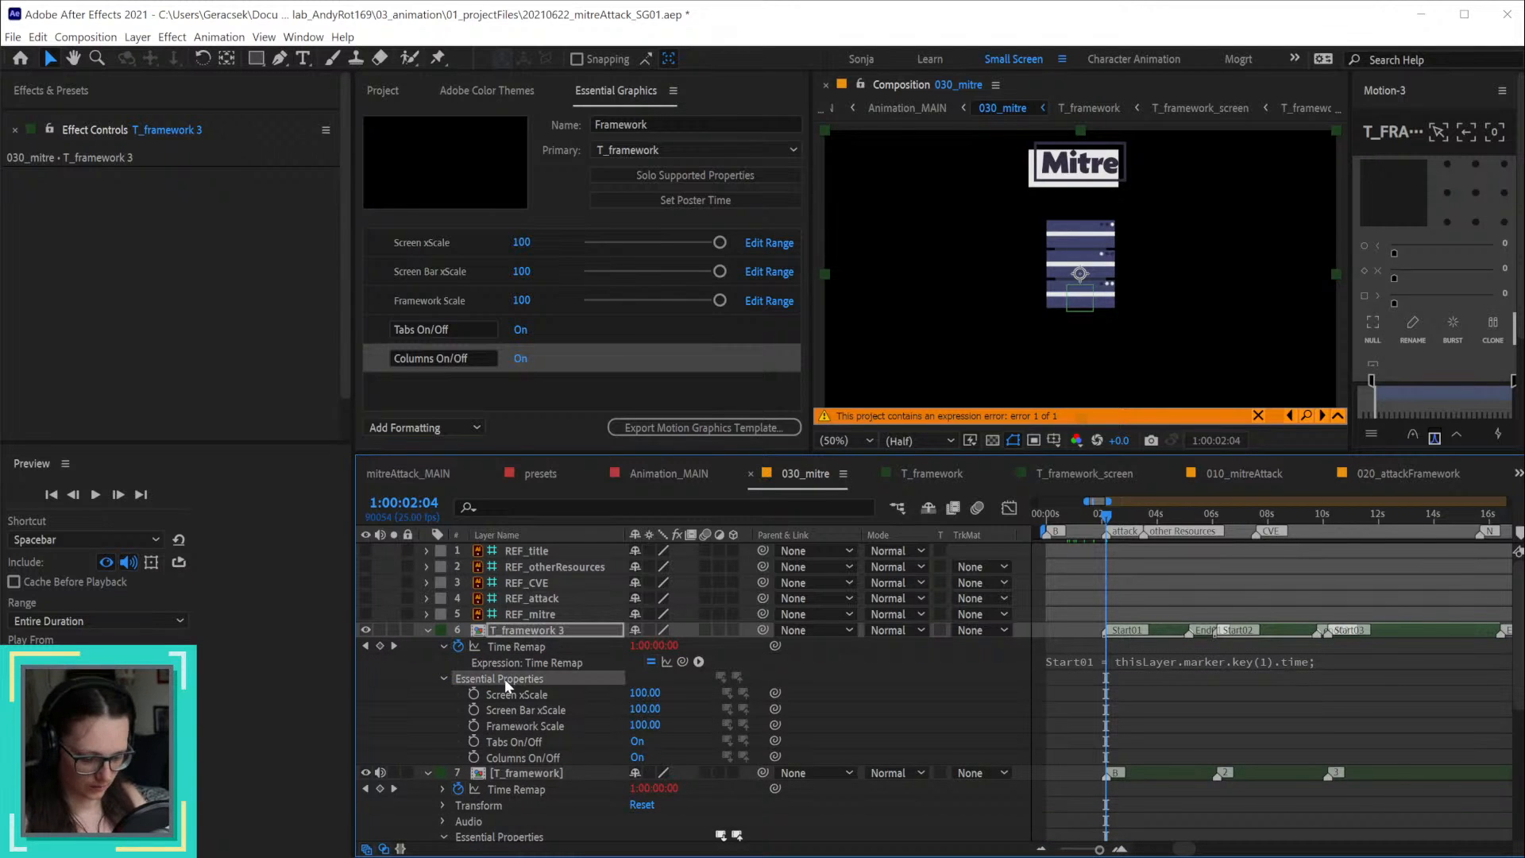
pyautogui.hotkey('ctrl', 'v')
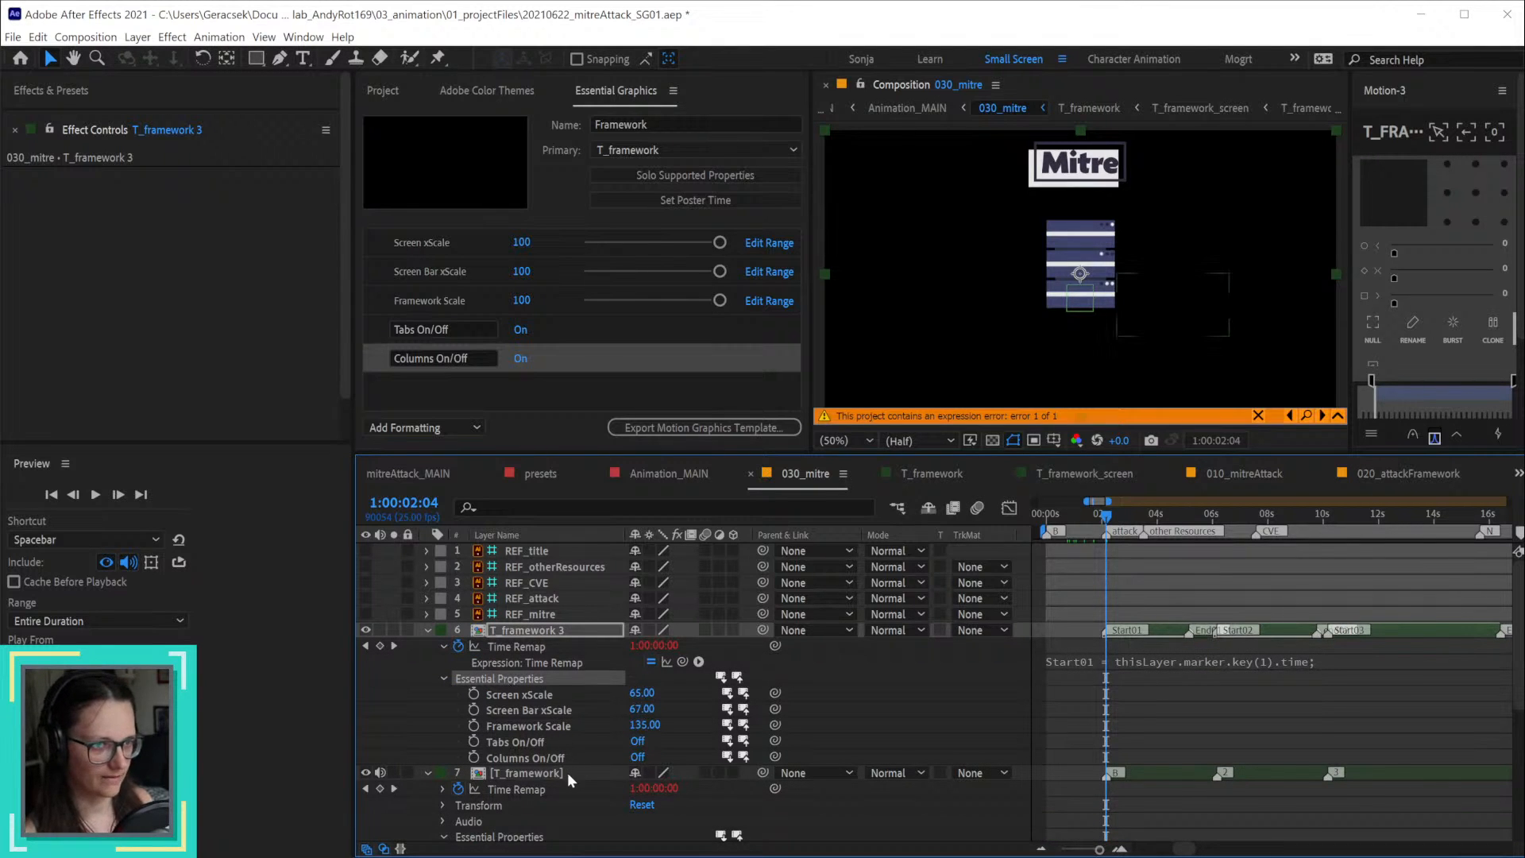
pyautogui.click(563, 770)
pyautogui.press('Delete')
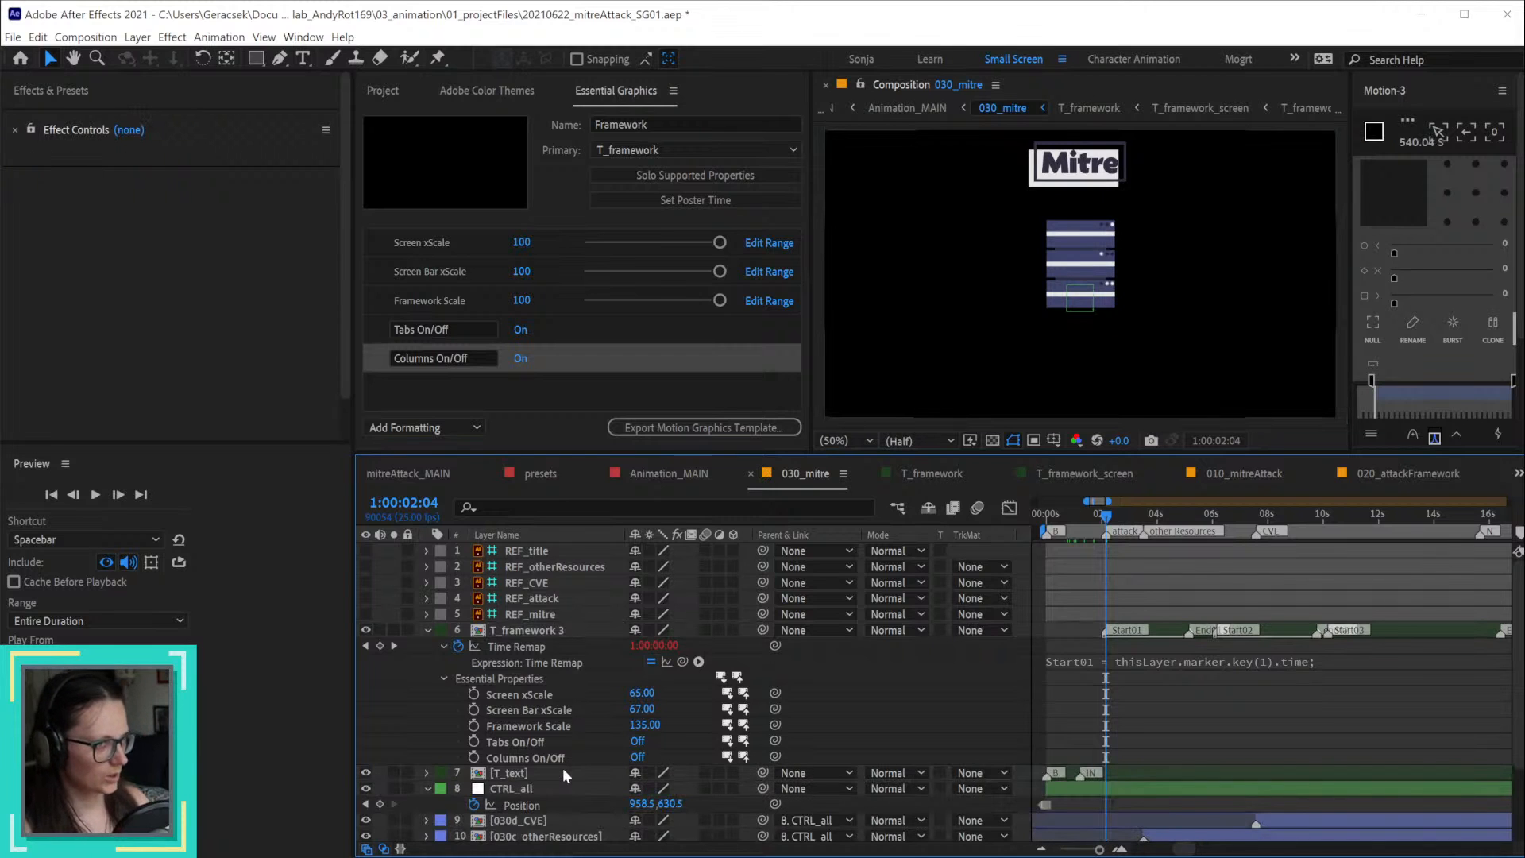
pyautogui.moveTo(1100, 517); pyautogui.dragTo(1153, 516)
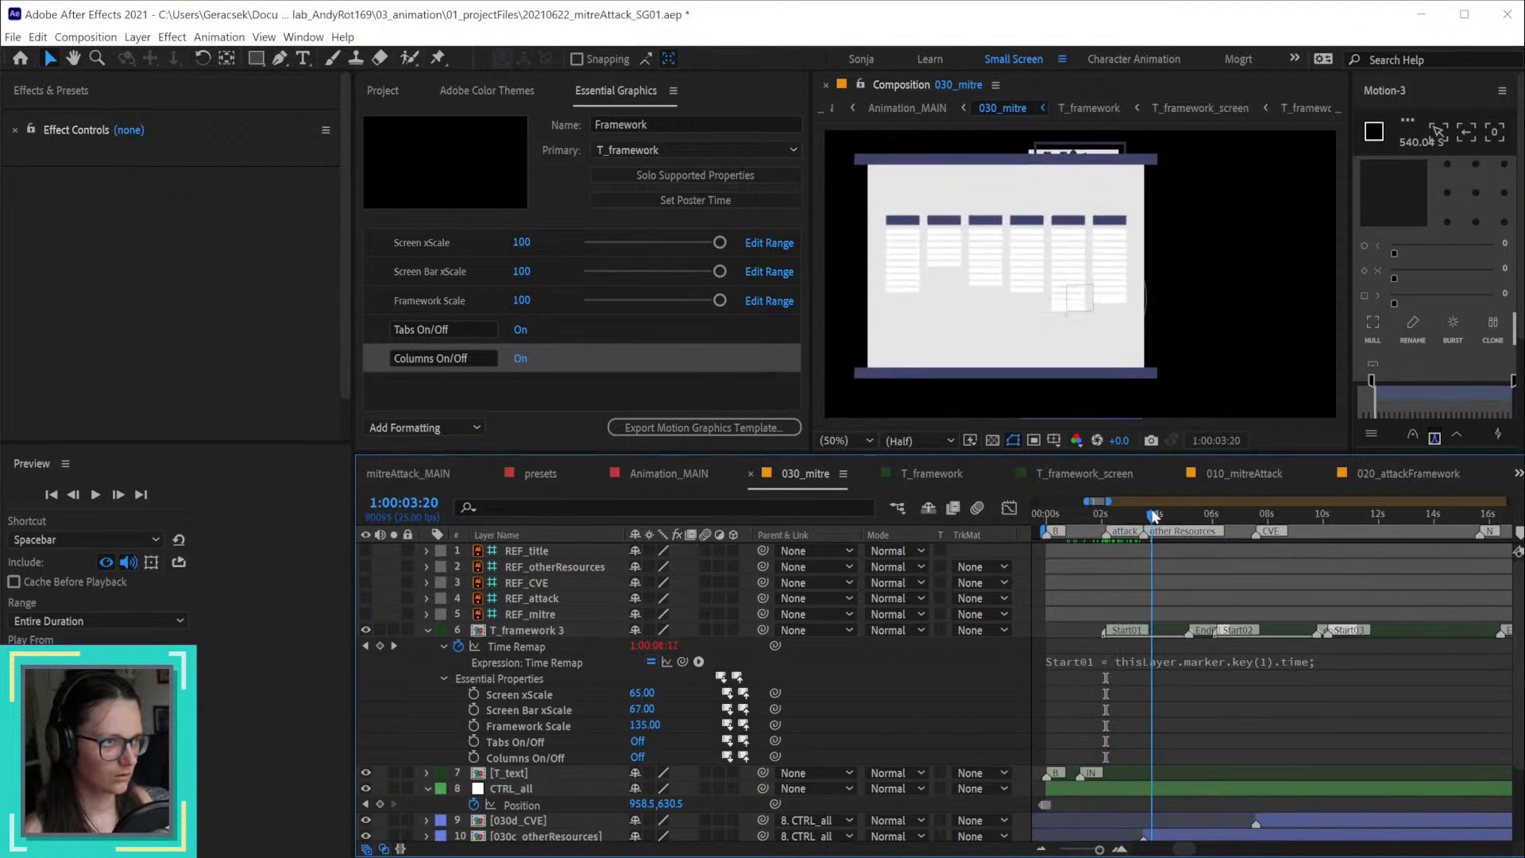
pyautogui.hotkey('ctrl', 'z')
# Step: Copy the Position and Scale of the original T_framework layer onto T_framework 3
pyautogui.click(536, 629)
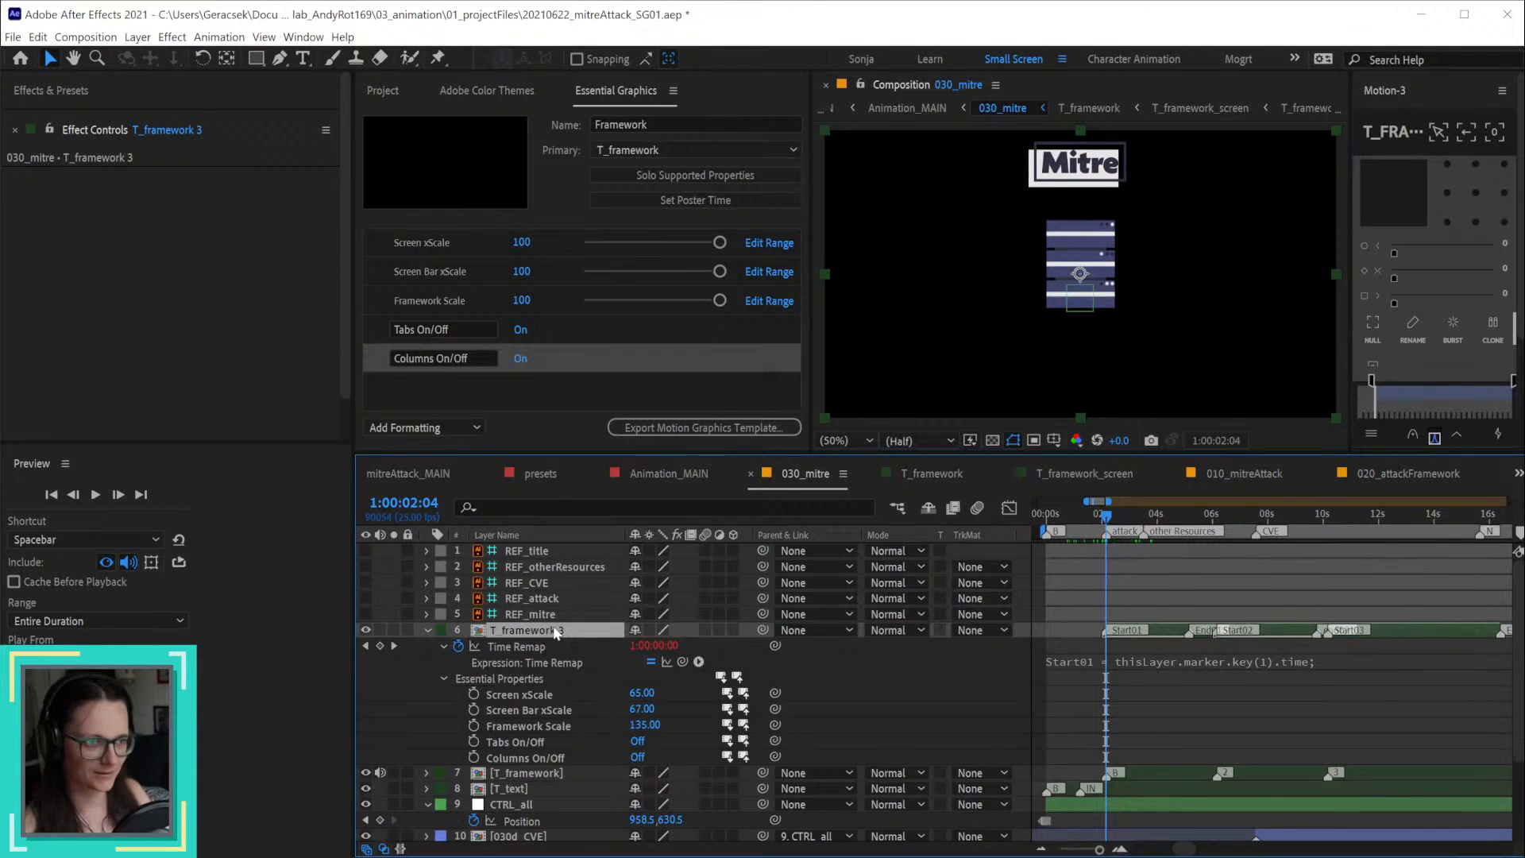
pyautogui.click(541, 774)
pyautogui.press('s')
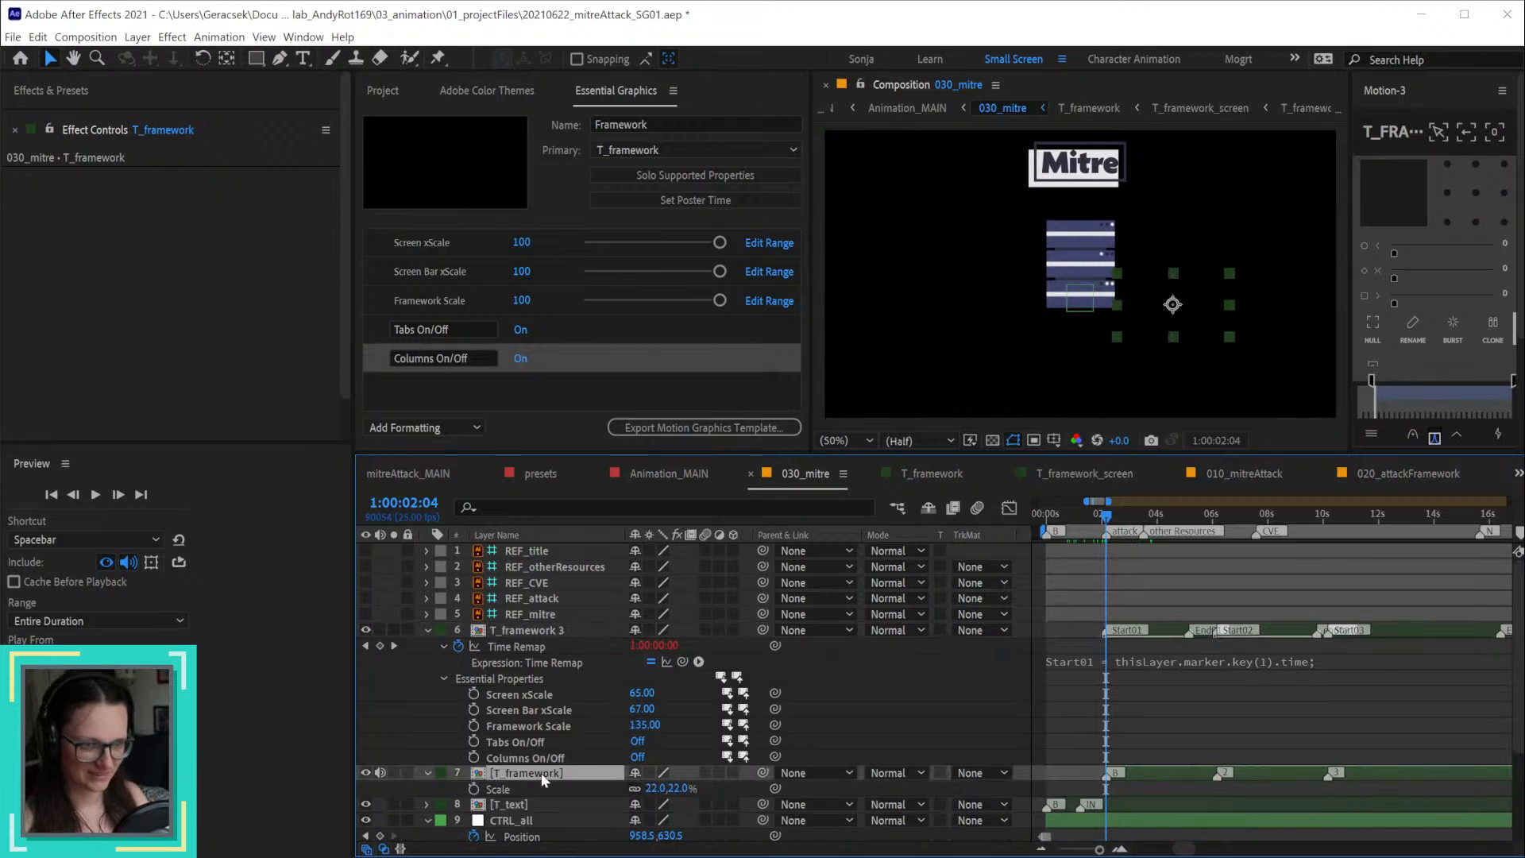
pyautogui.press('p')
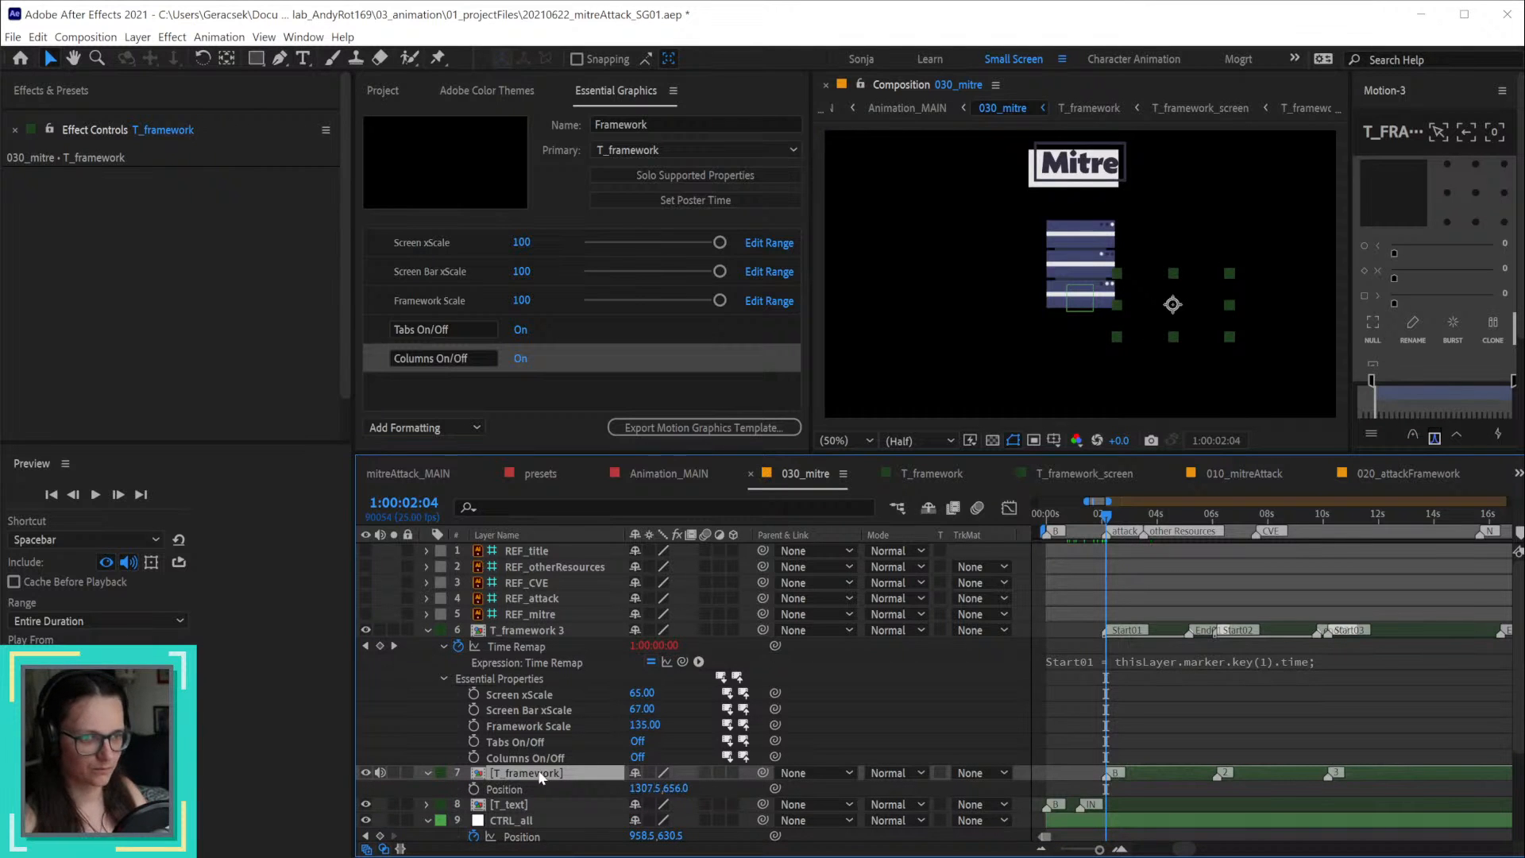
pyautogui.hotkey('shift', 's')
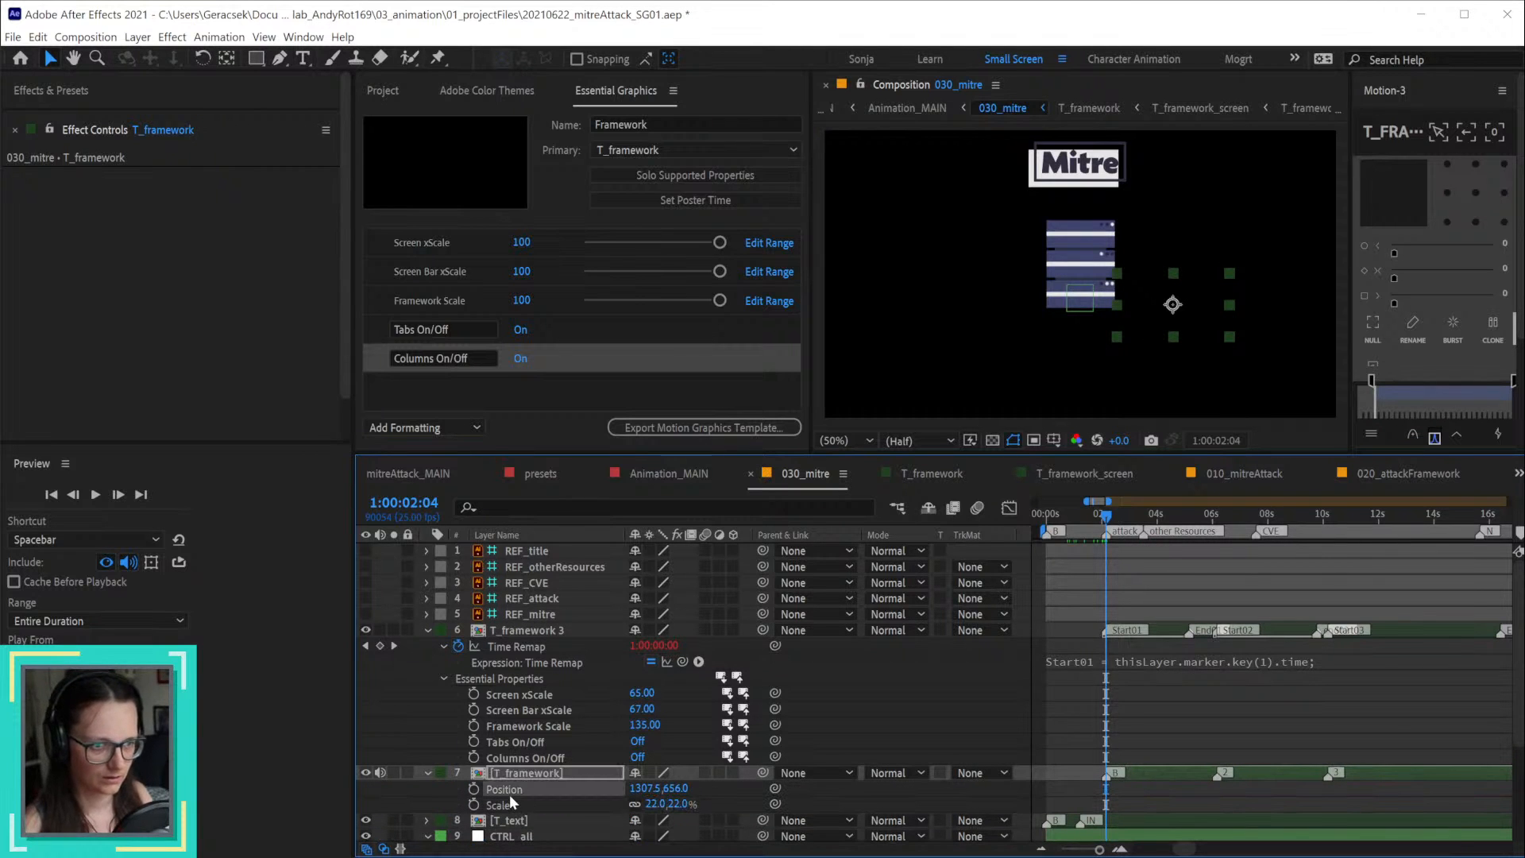
pyautogui.click(541, 631)
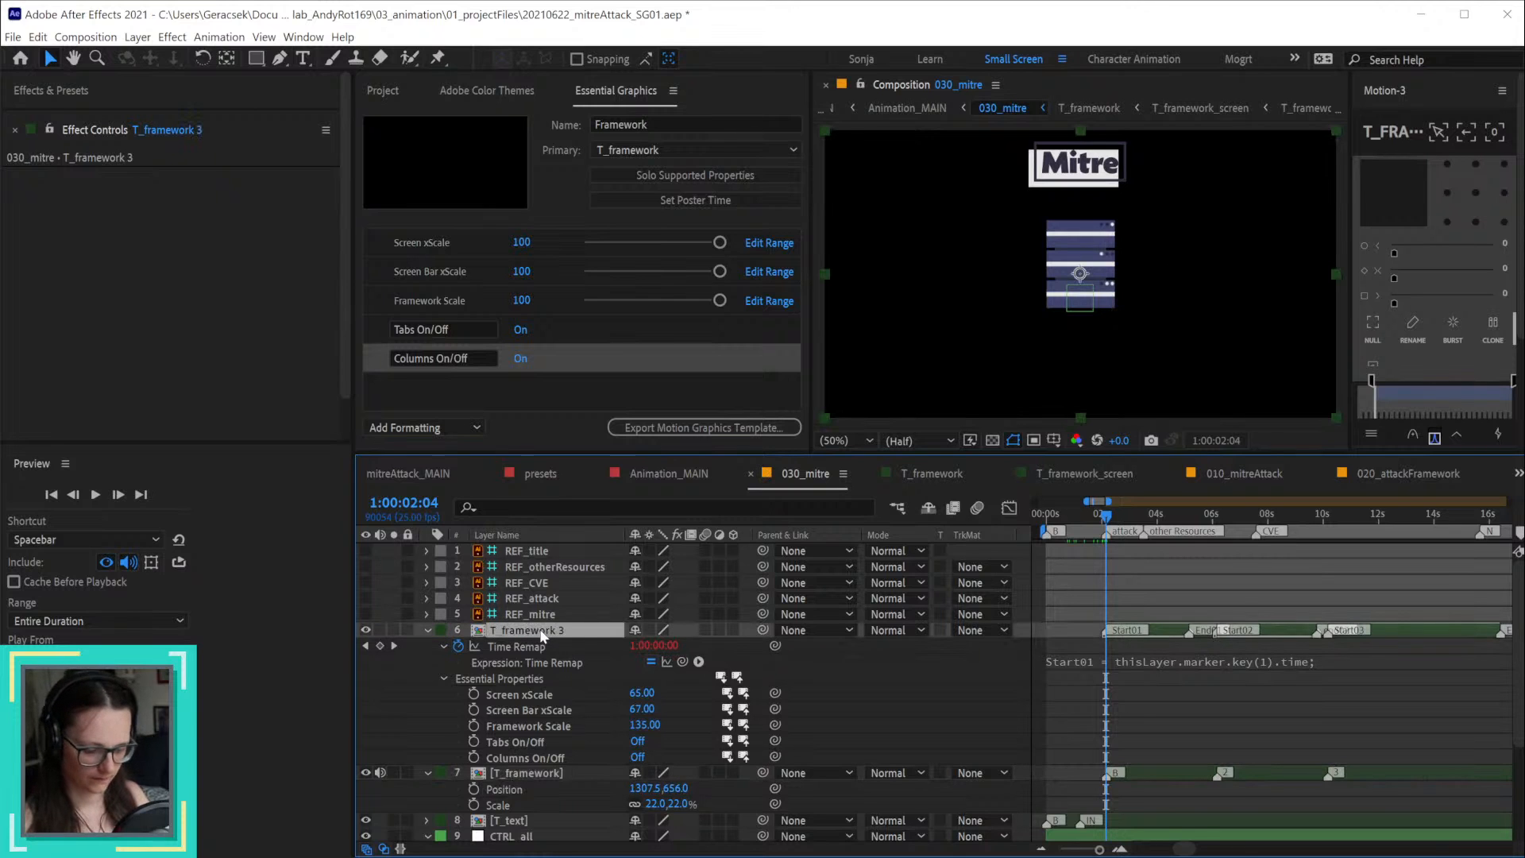
pyautogui.click(513, 803)
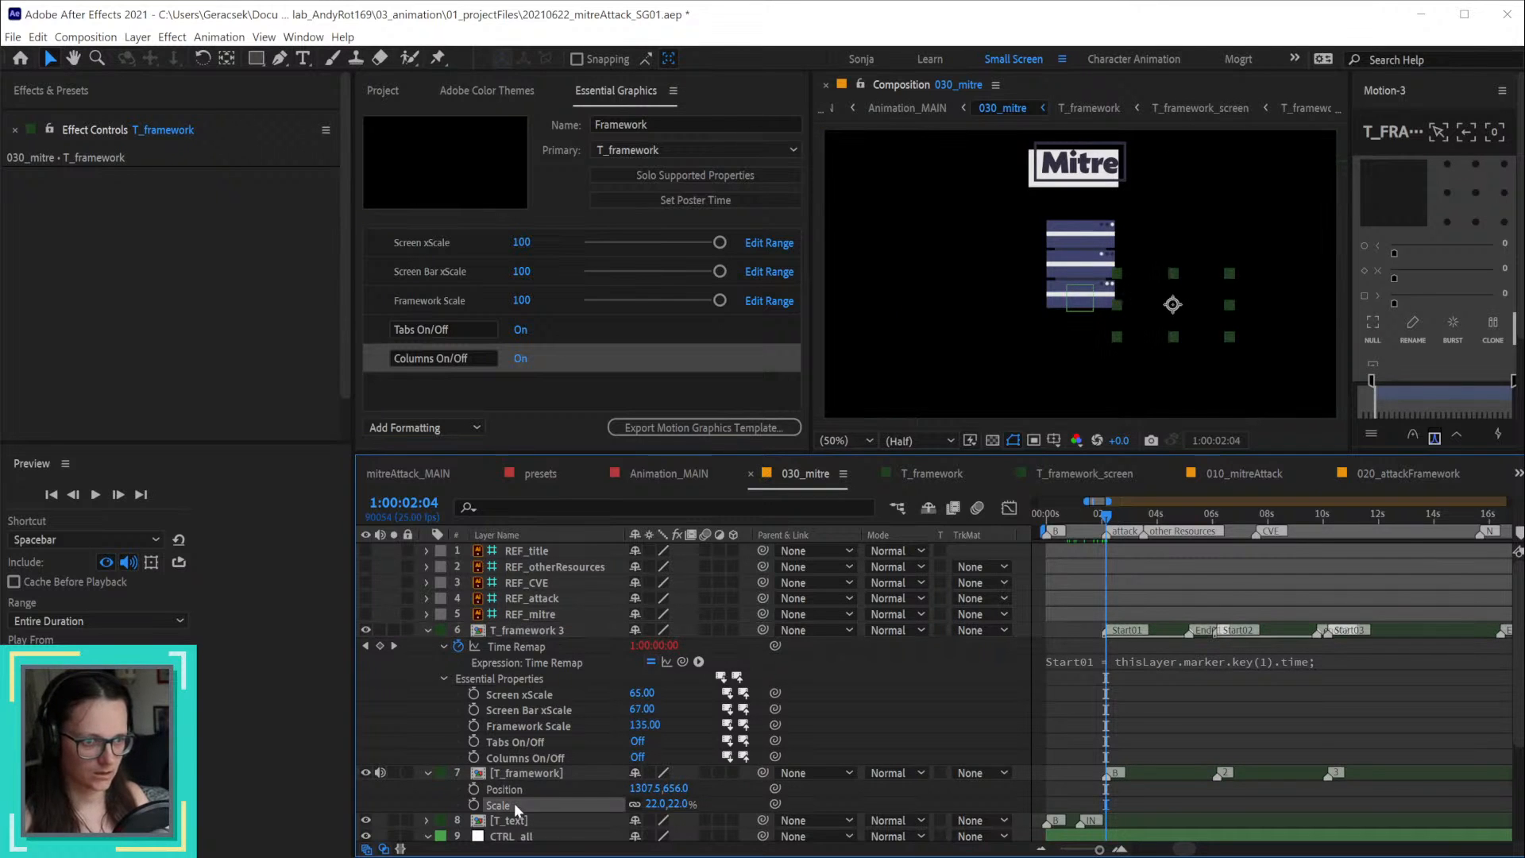
pyautogui.click(548, 631)
pyautogui.hotkey('ctrl', 'v')
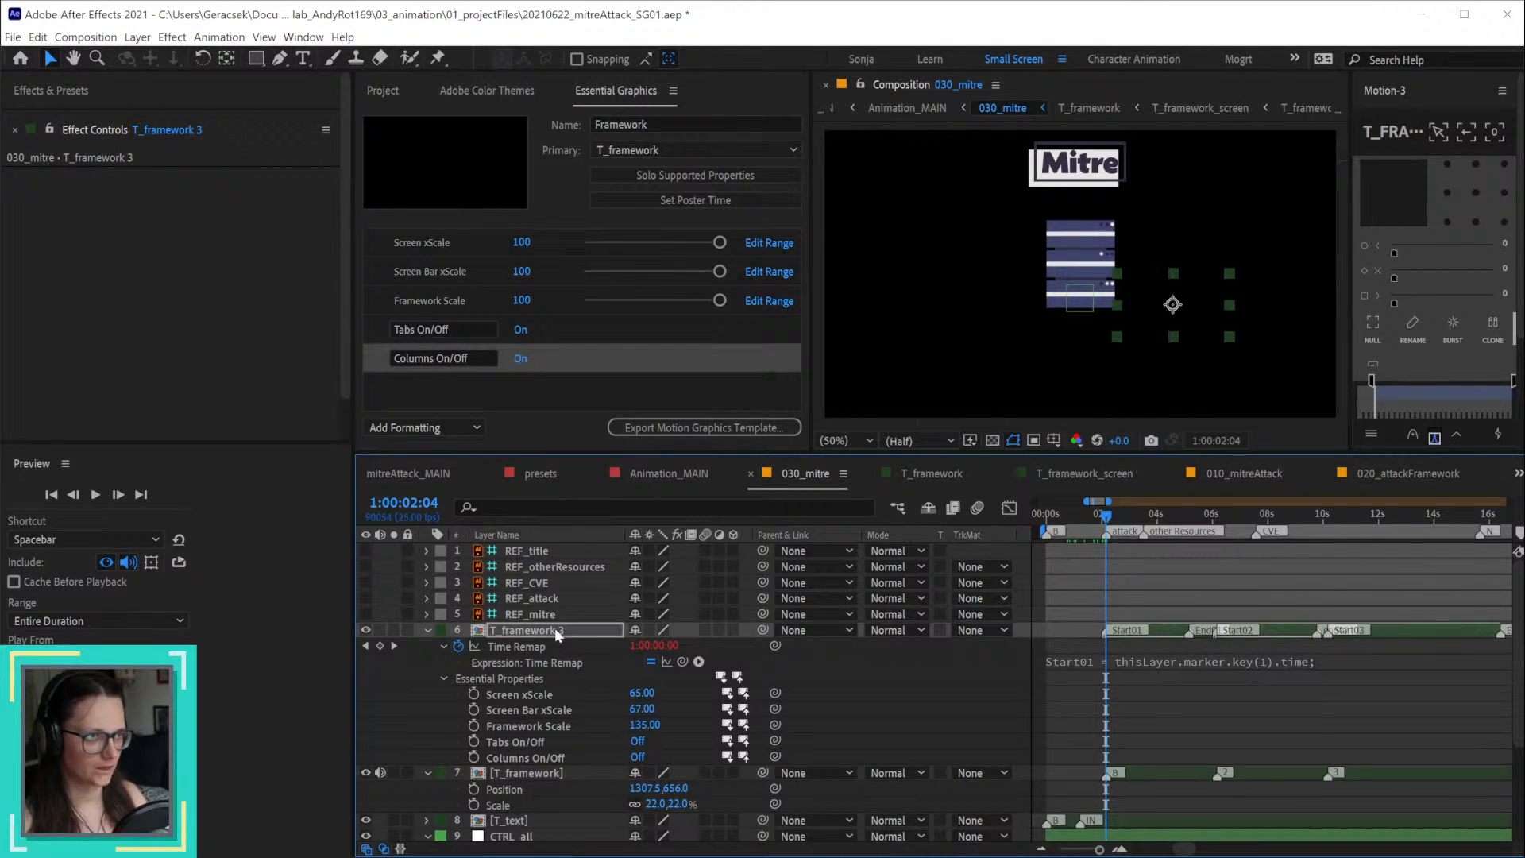
# Step: Compare T_framework 3 with the original T_framework layer at 1:00:04:12 by toggling their visibility
pyautogui.click(366, 773)
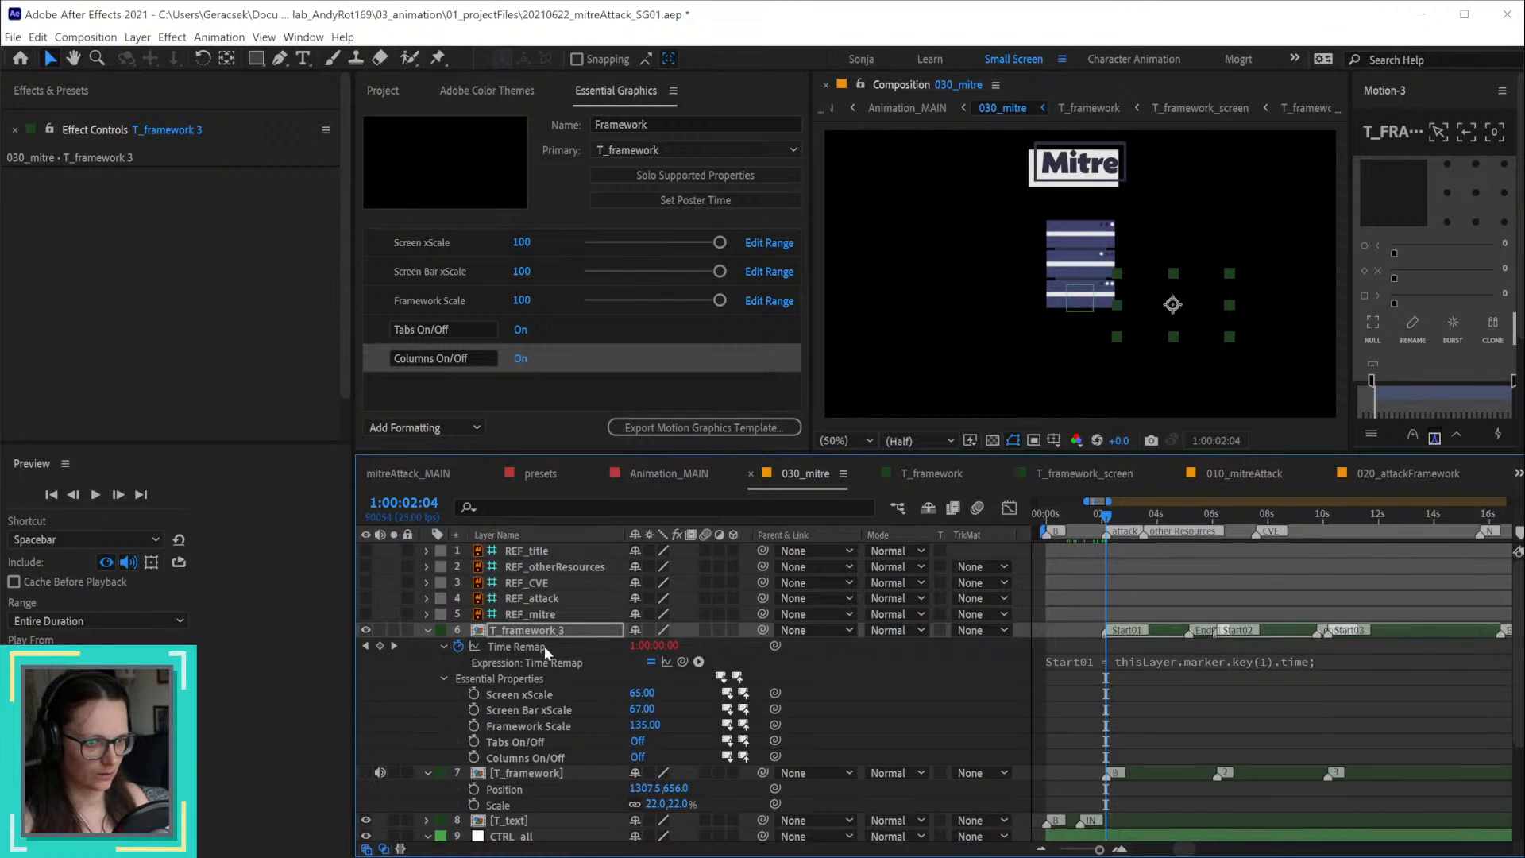
pyautogui.moveTo(1105, 518); pyautogui.dragTo(1171, 521)
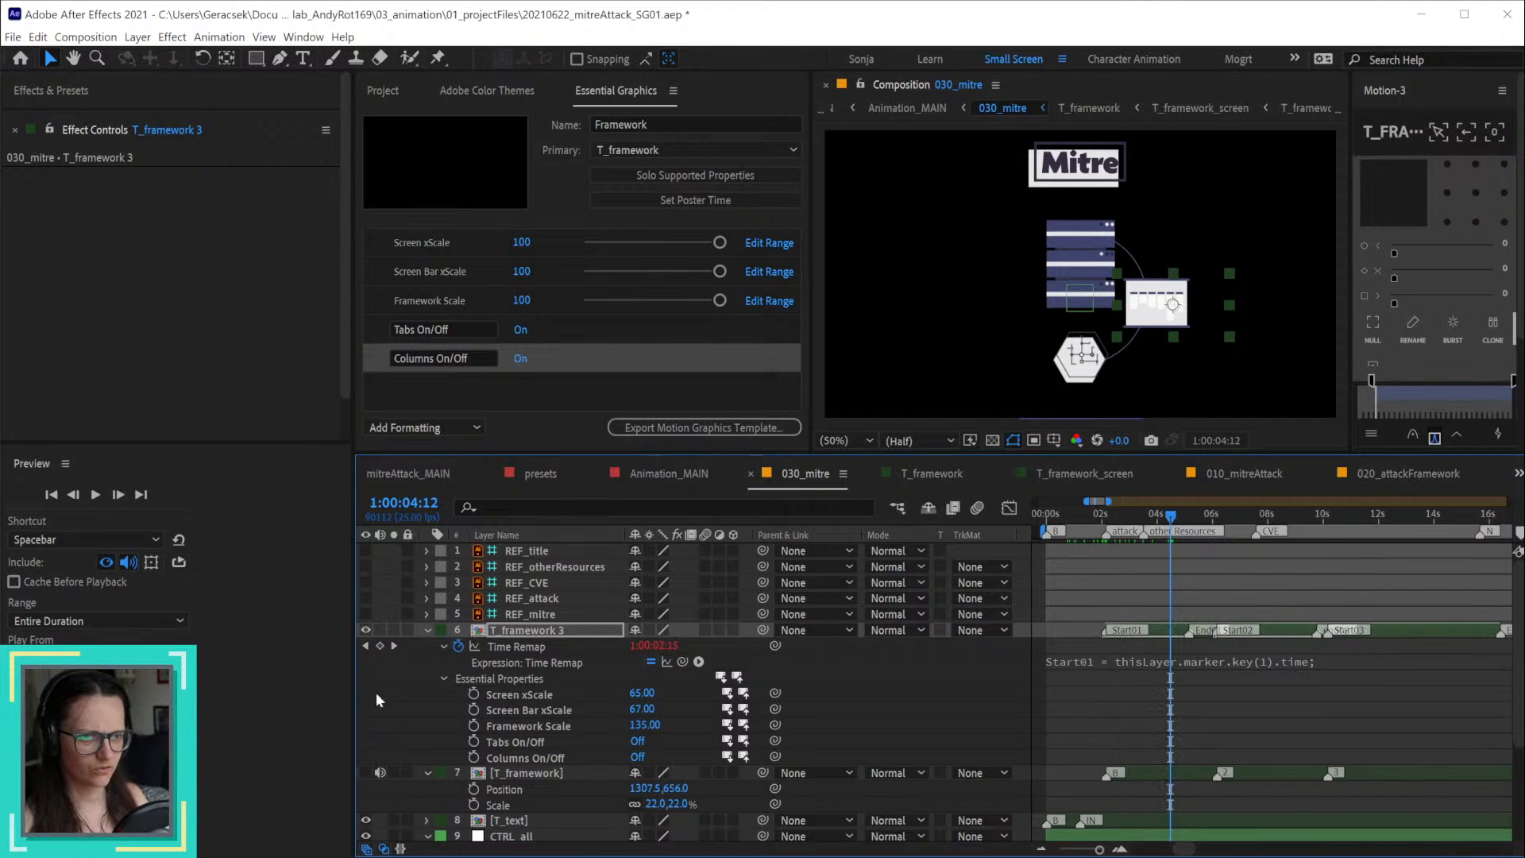
pyautogui.click(366, 631)
pyautogui.click(365, 773)
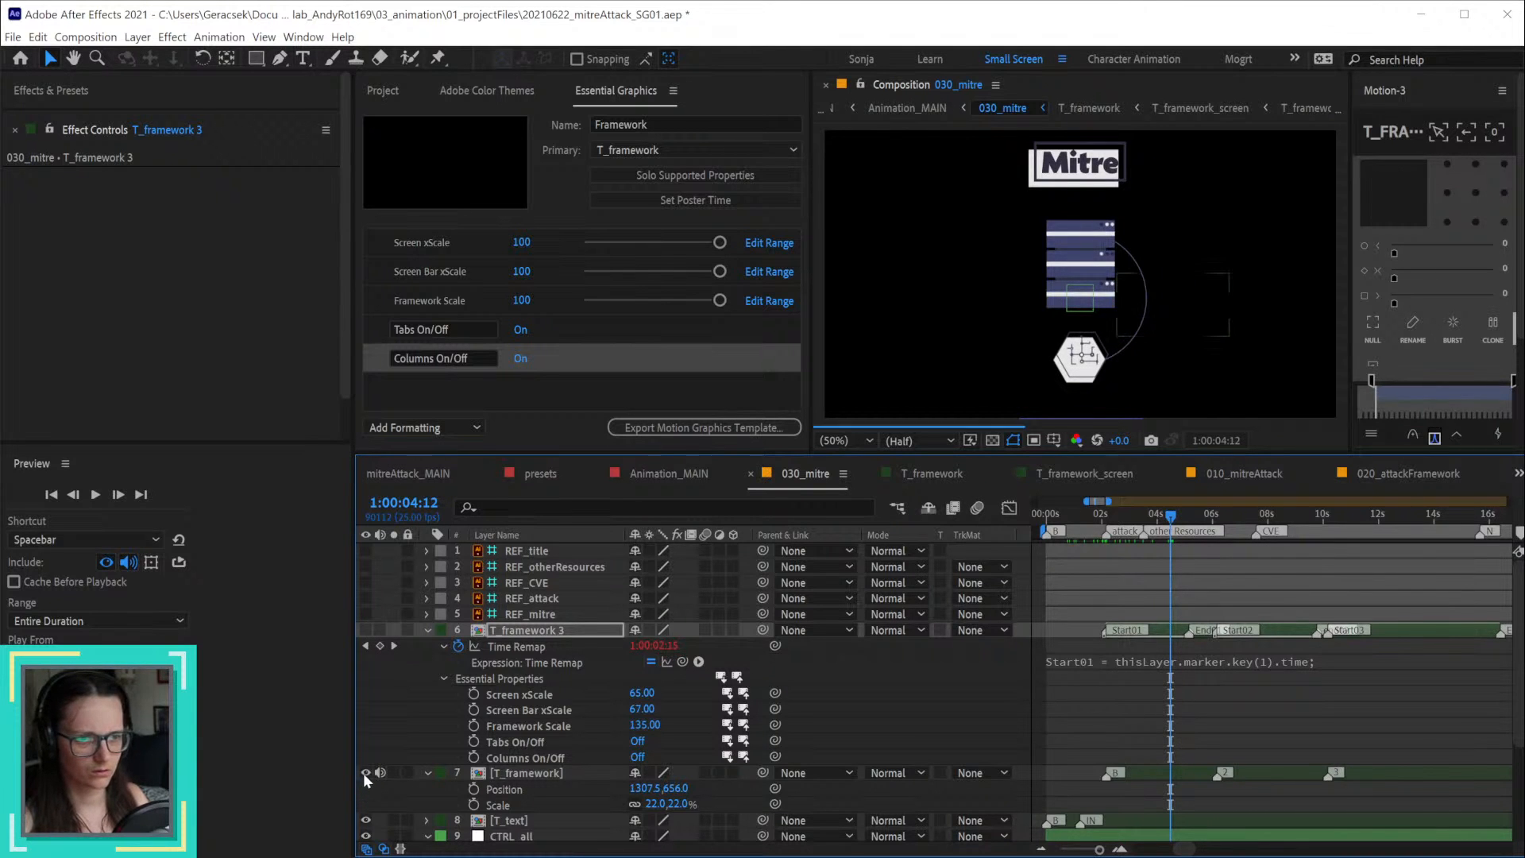
pyautogui.click(366, 631)
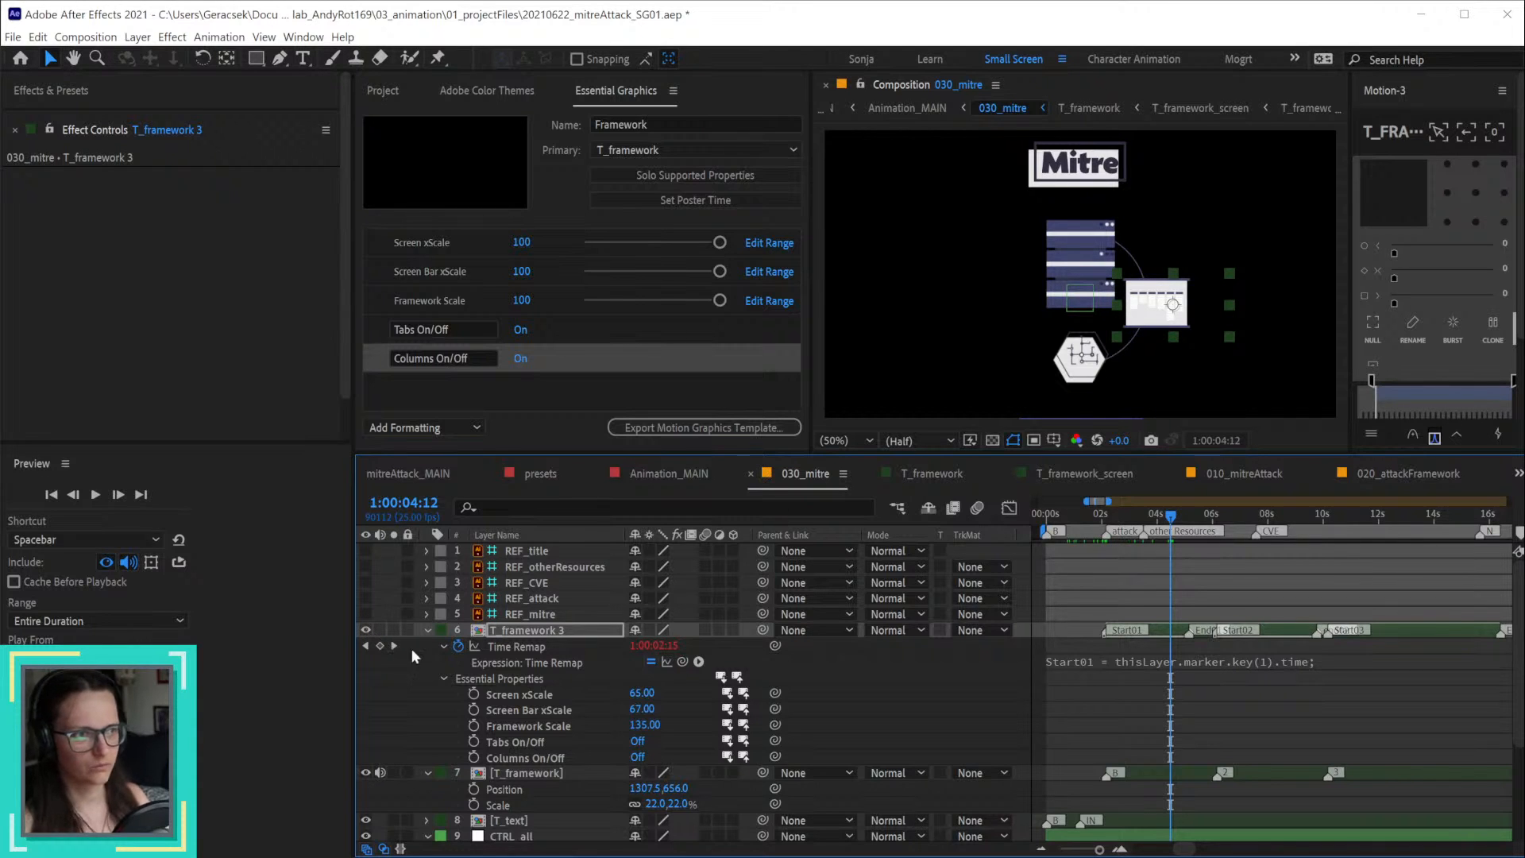
# Step: Delete the original T_framework layer and rename T_framework 3 to T_framework
pyautogui.click(548, 632)
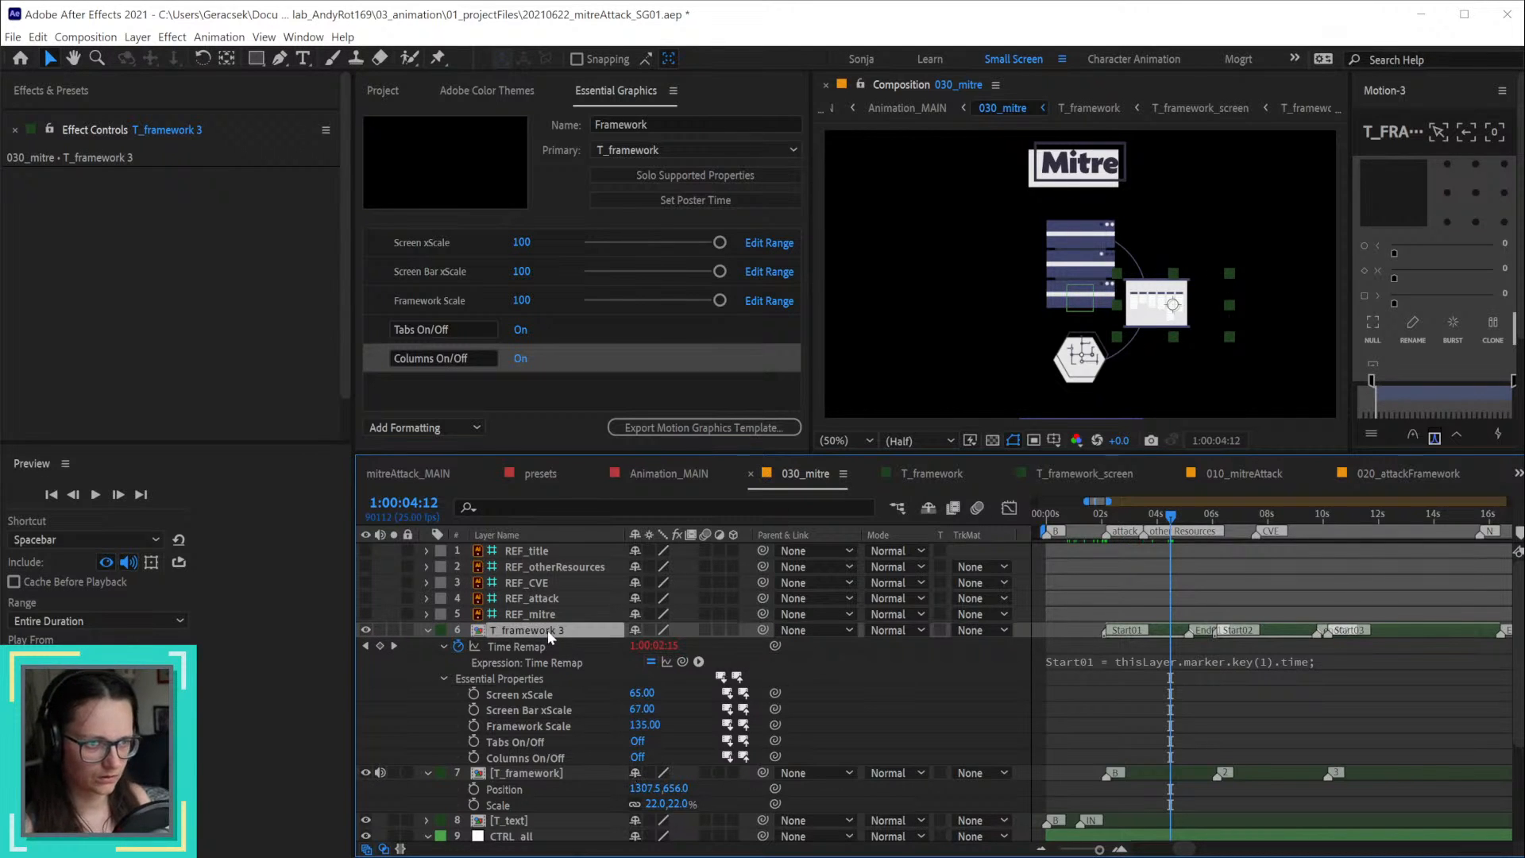
pyautogui.click(537, 770)
pyautogui.press('Delete')
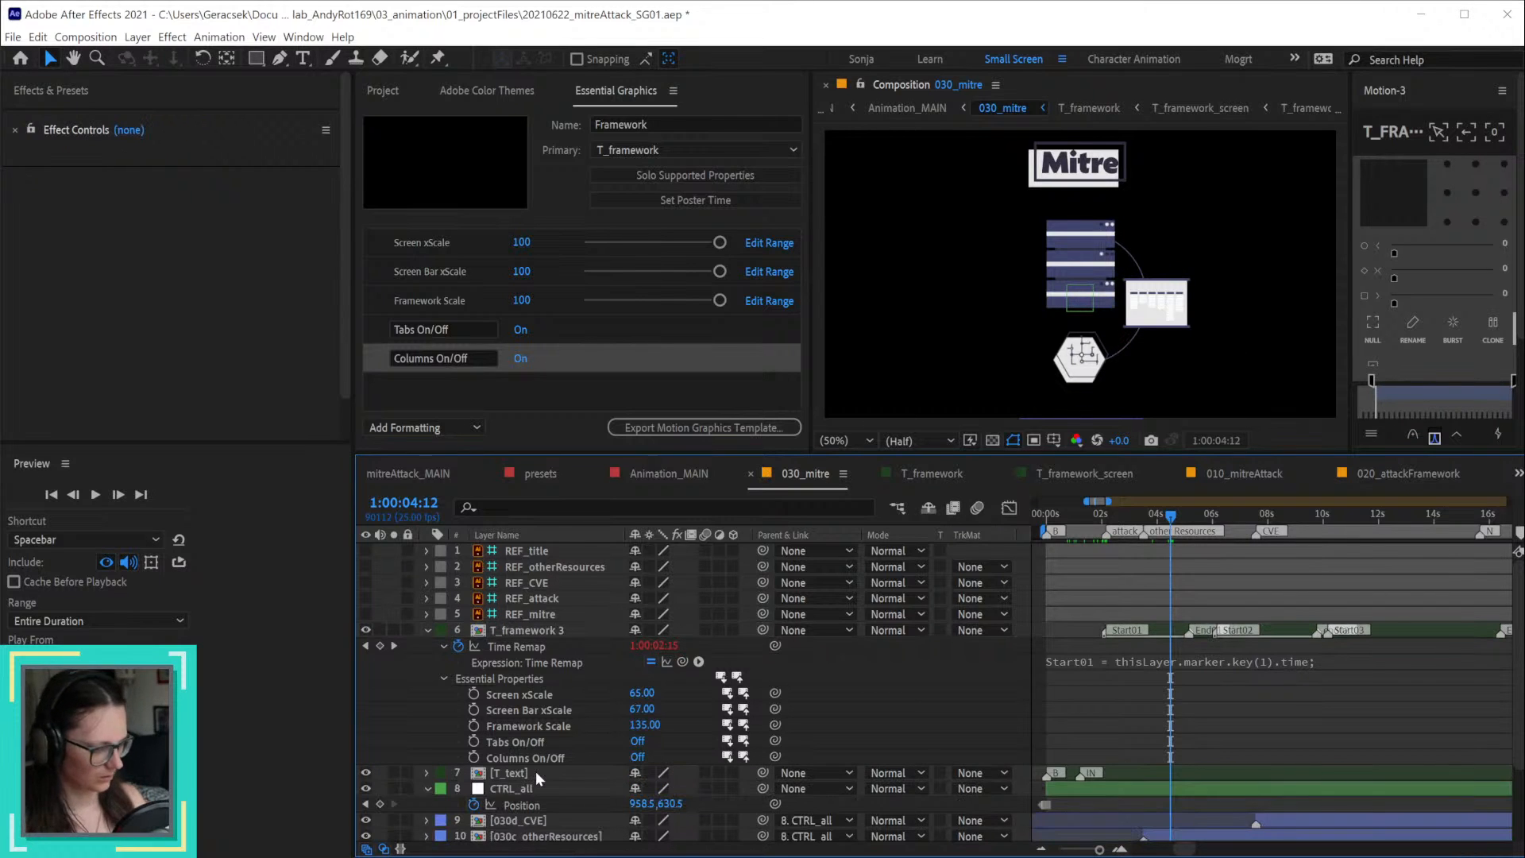
pyautogui.click(559, 628)
pyautogui.press('Return')
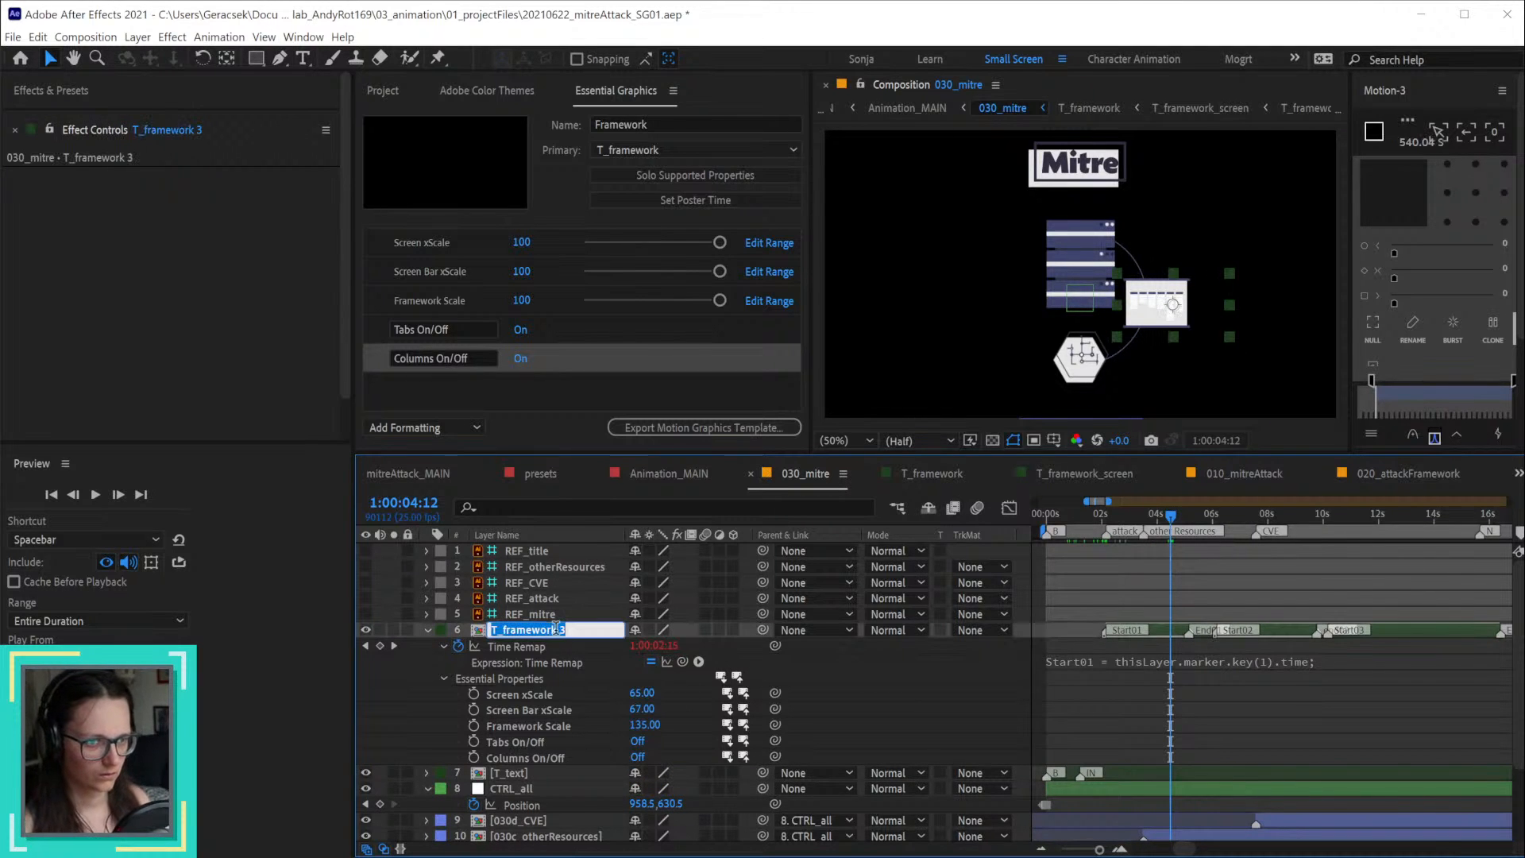
pyautogui.click(556, 629)
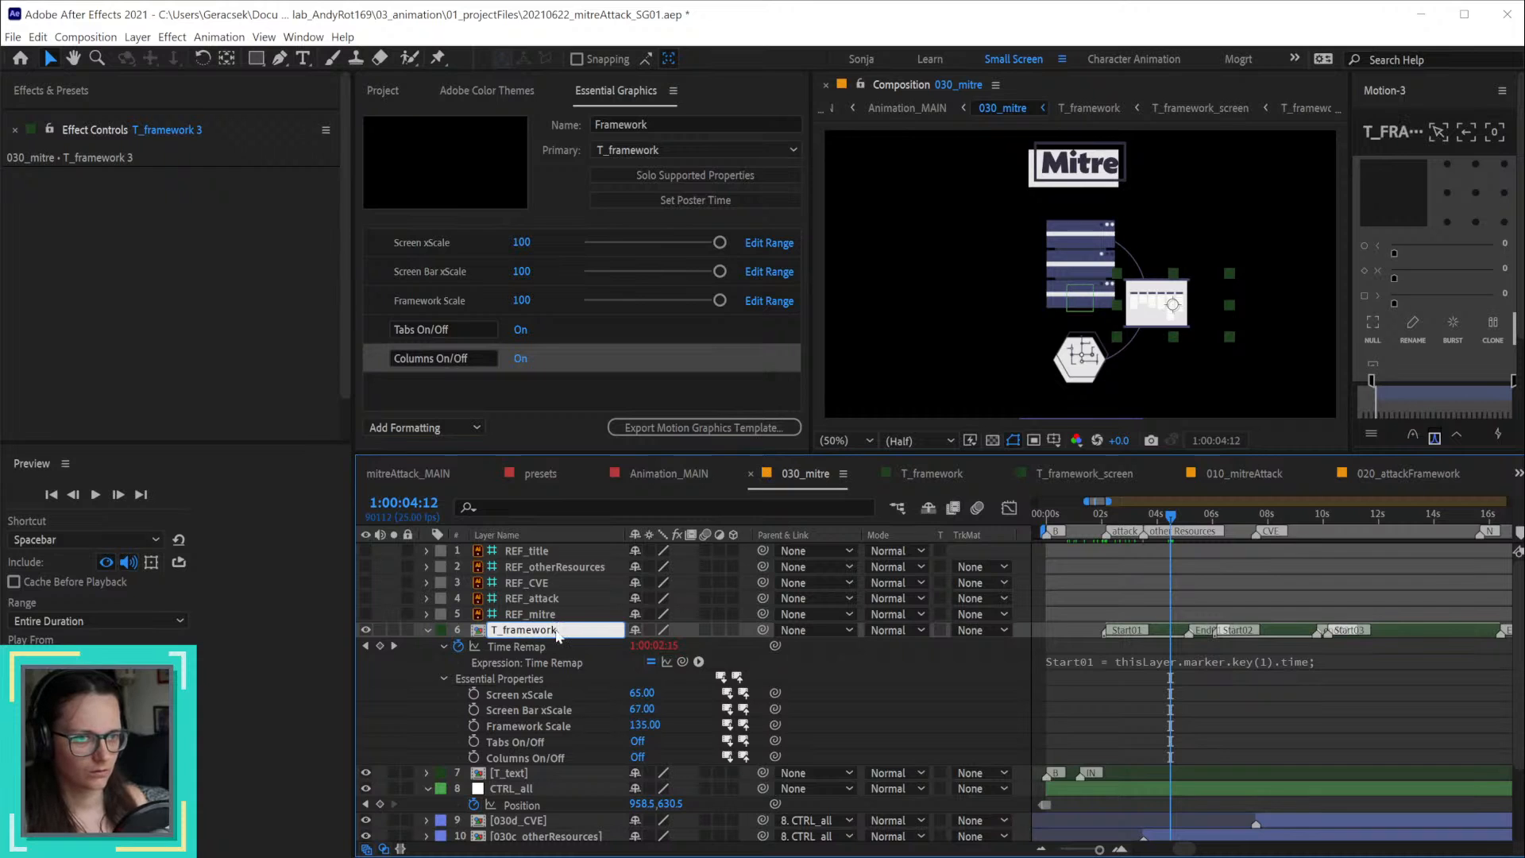
pyautogui.press('Return')
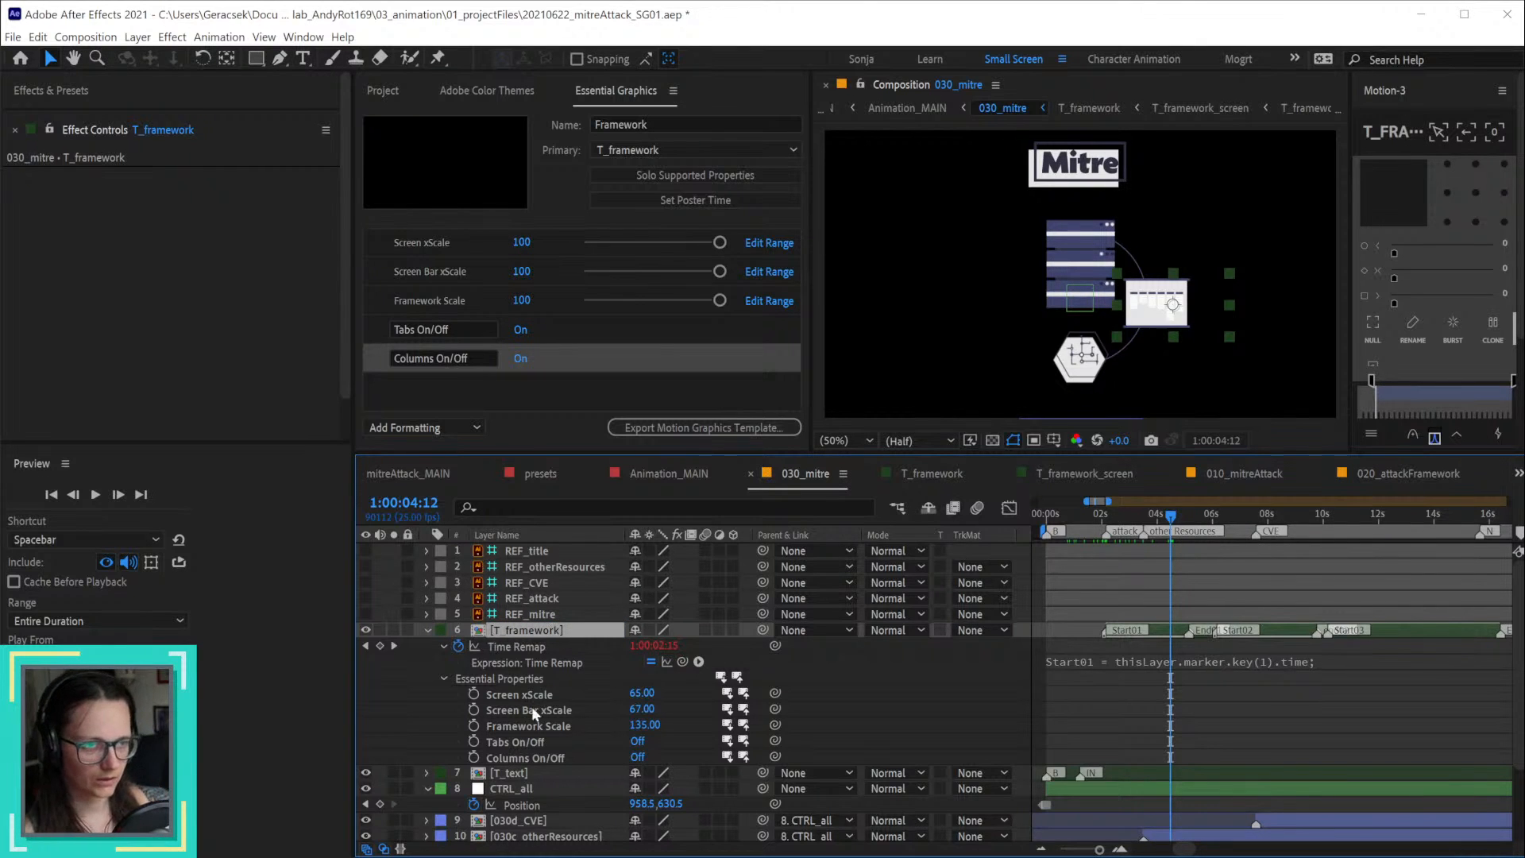
# Step: Set the T_framework layer's scale to 25% in 030_mitre and save the project
pyautogui.hotkey('shift', 's')
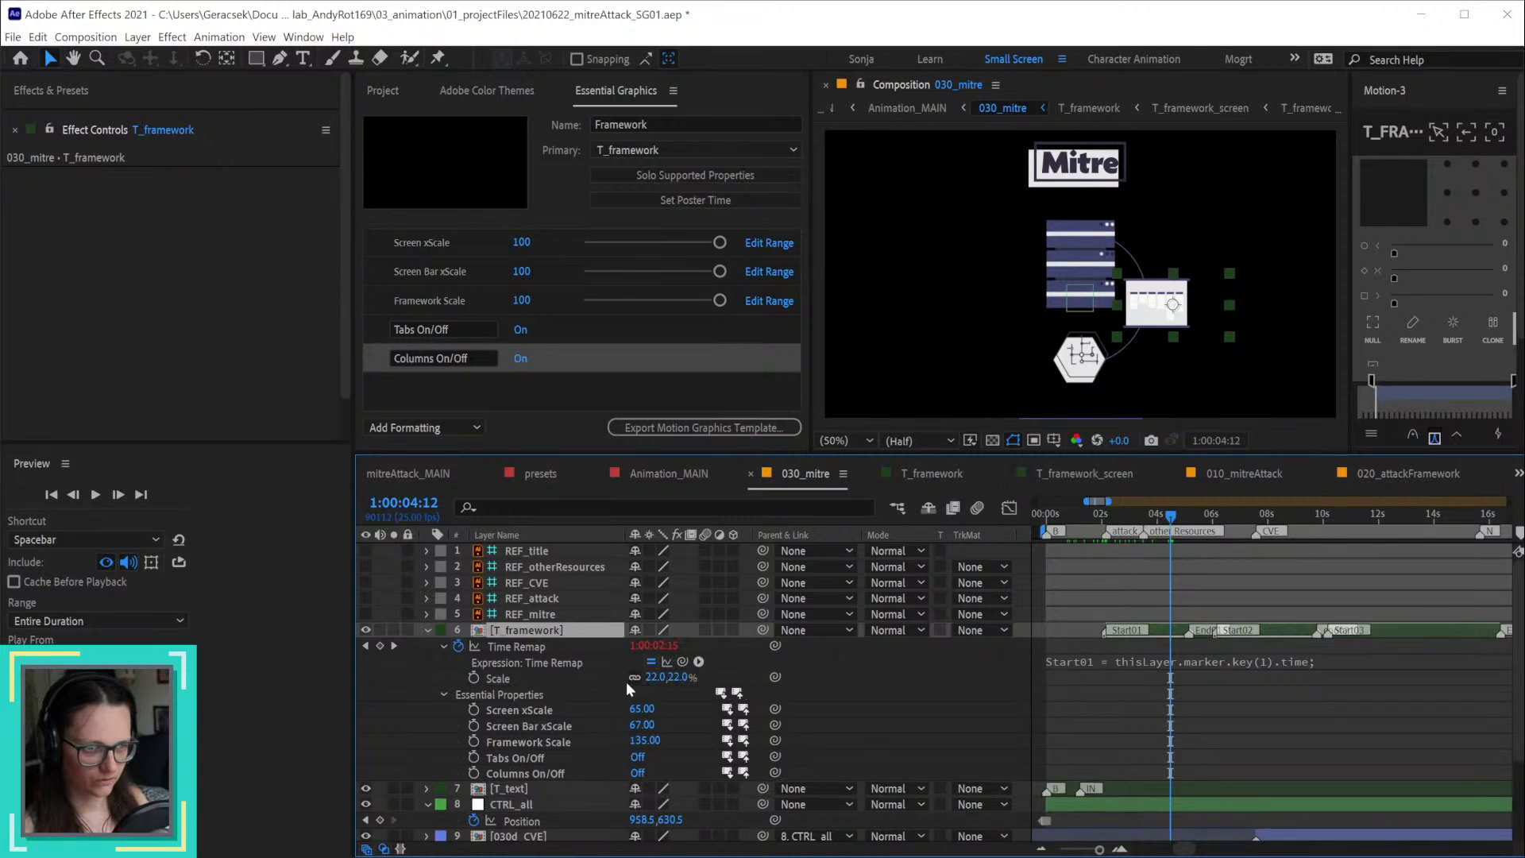
pyautogui.moveTo(656, 679); pyautogui.dragTo(662, 685)
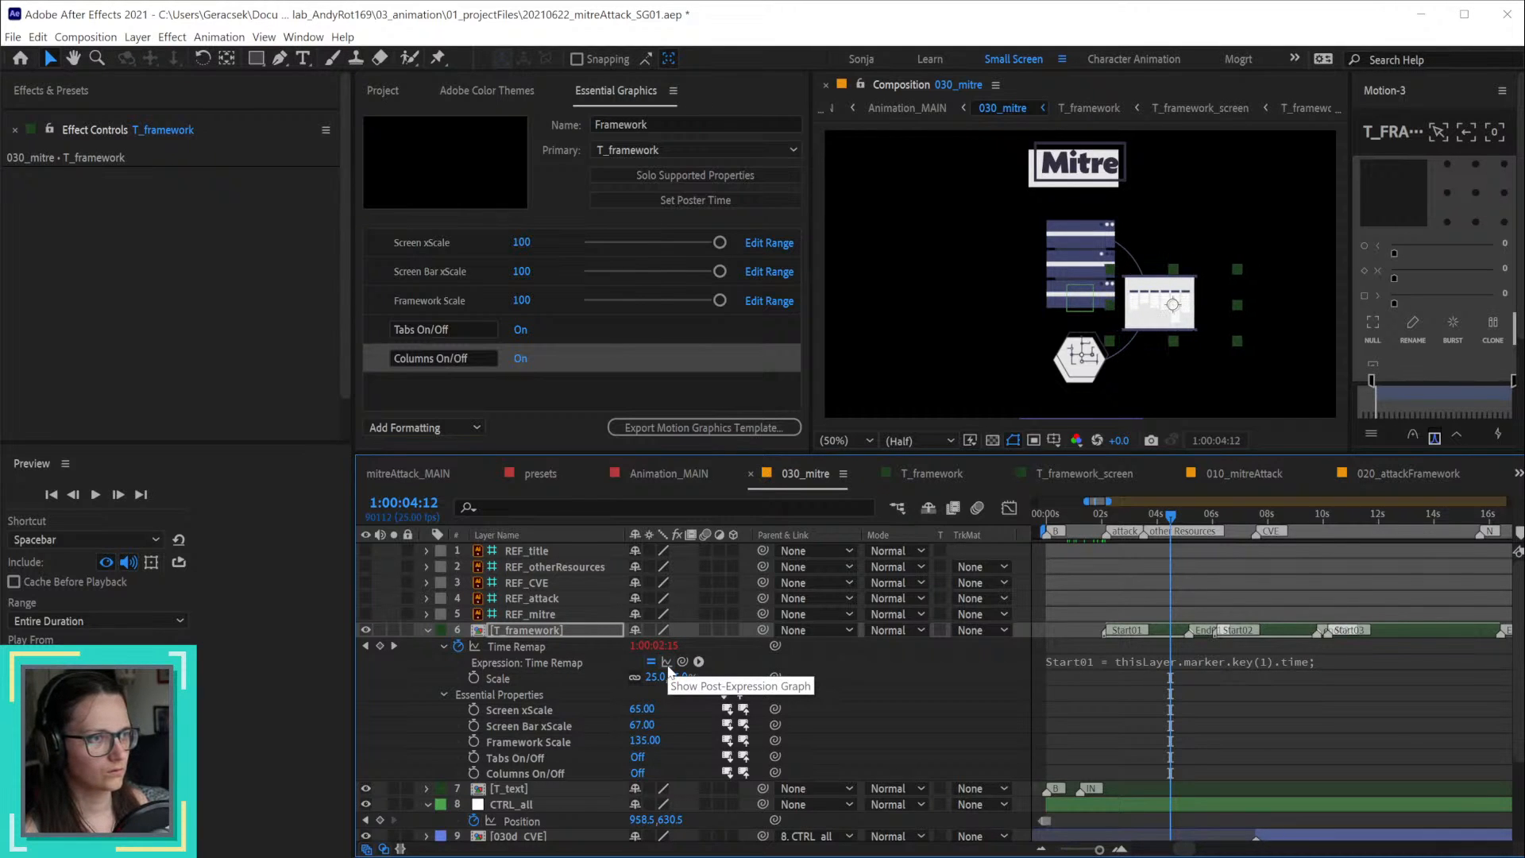
pyautogui.click(961, 699)
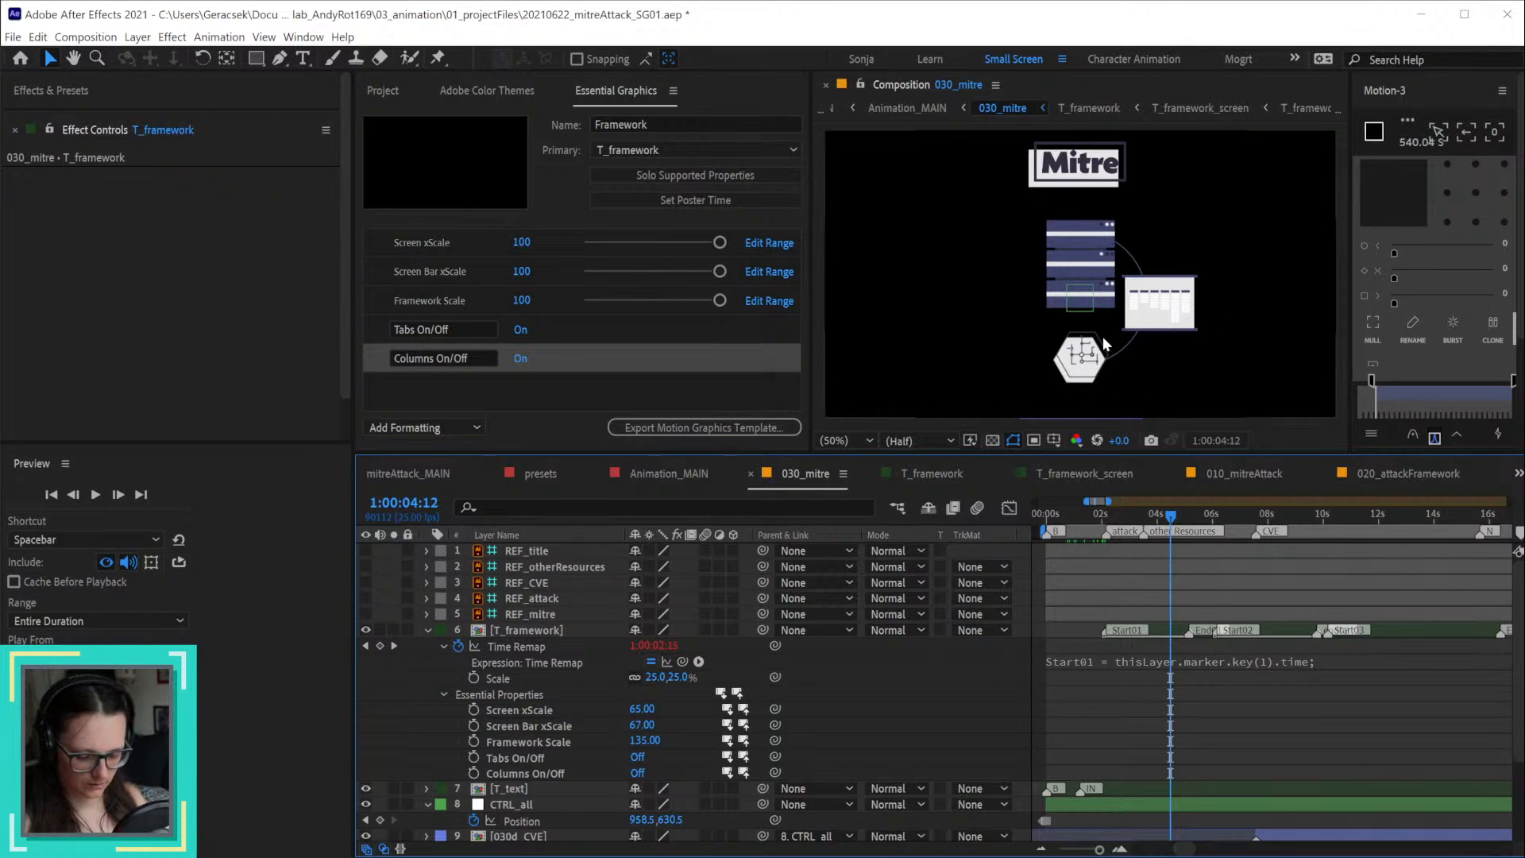
pyautogui.hotkey('ctrl', 's')
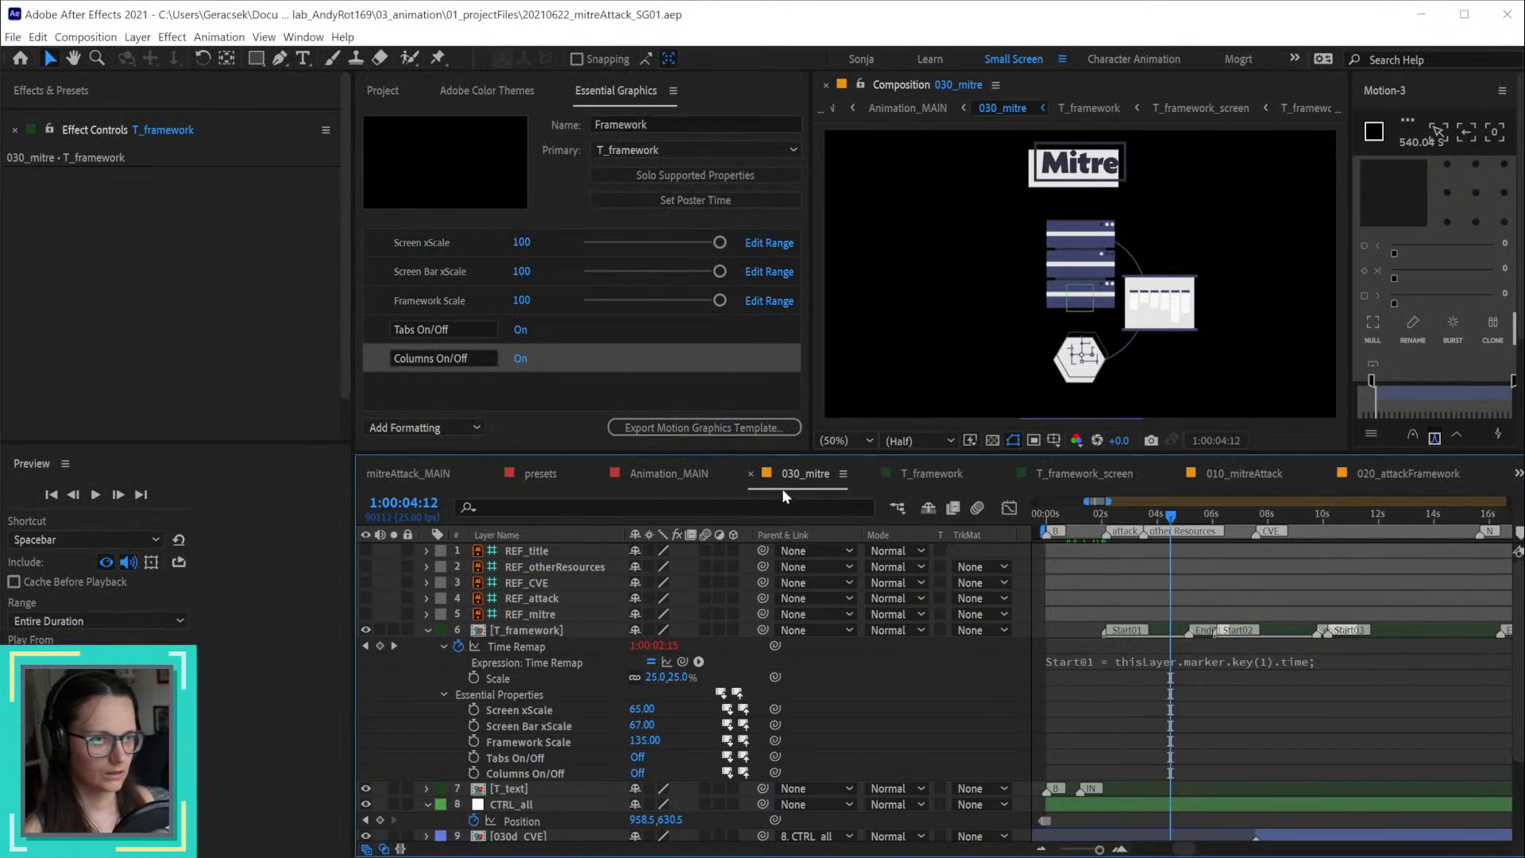
# Step: Review the 030_mitre scene in the Animation_MAIN composition, moving the playhead to 1:00:41:14
pyautogui.click(654, 473)
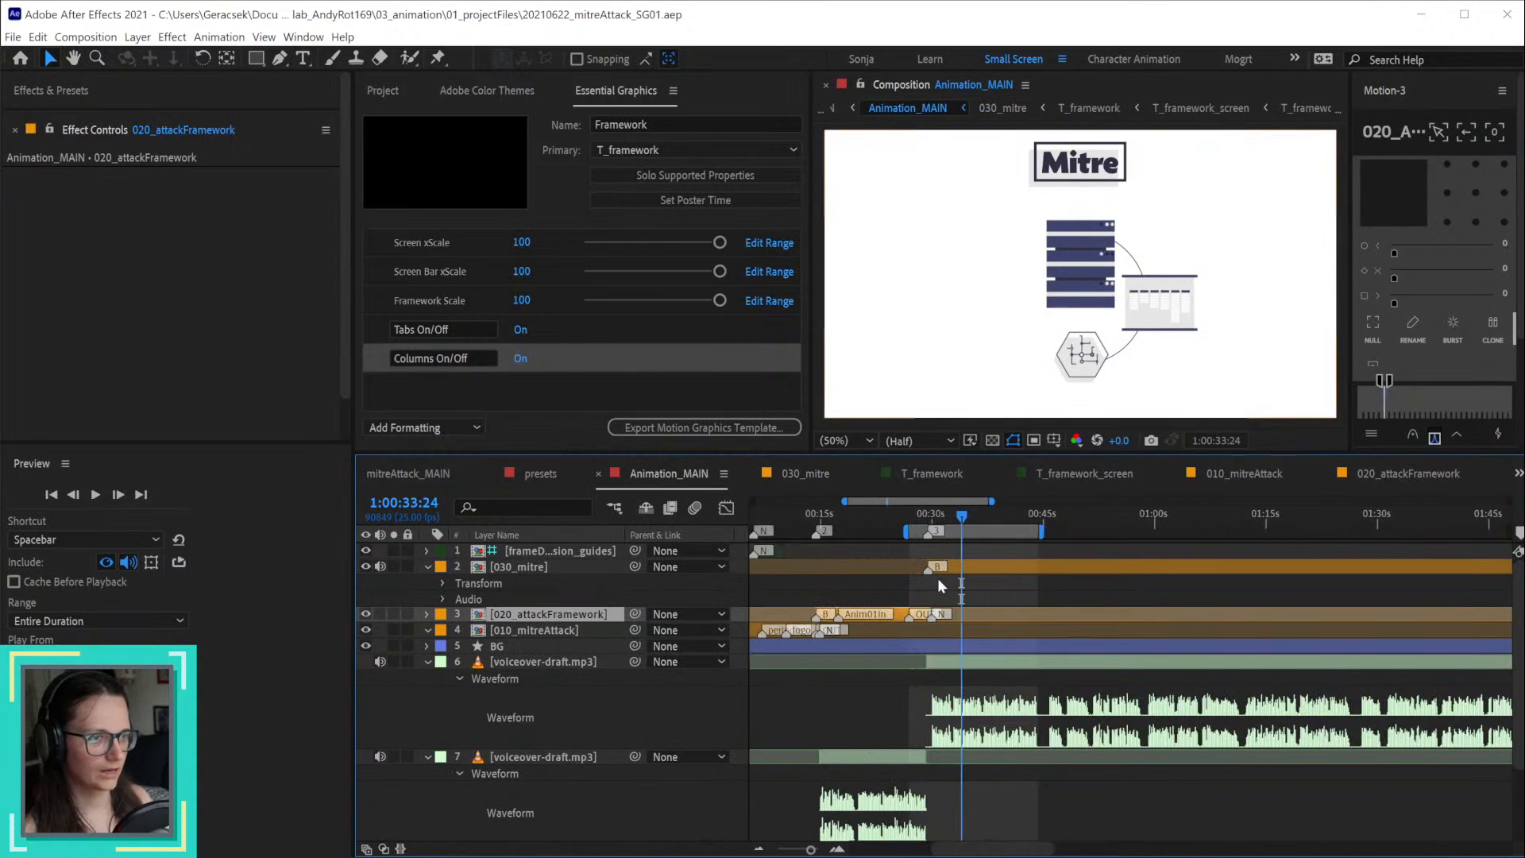
pyautogui.moveTo(889, 516); pyautogui.dragTo(1107, 531)
pyautogui.scroll(-3, 1196, 569)
pyautogui.scroll(3, 1023, 583)
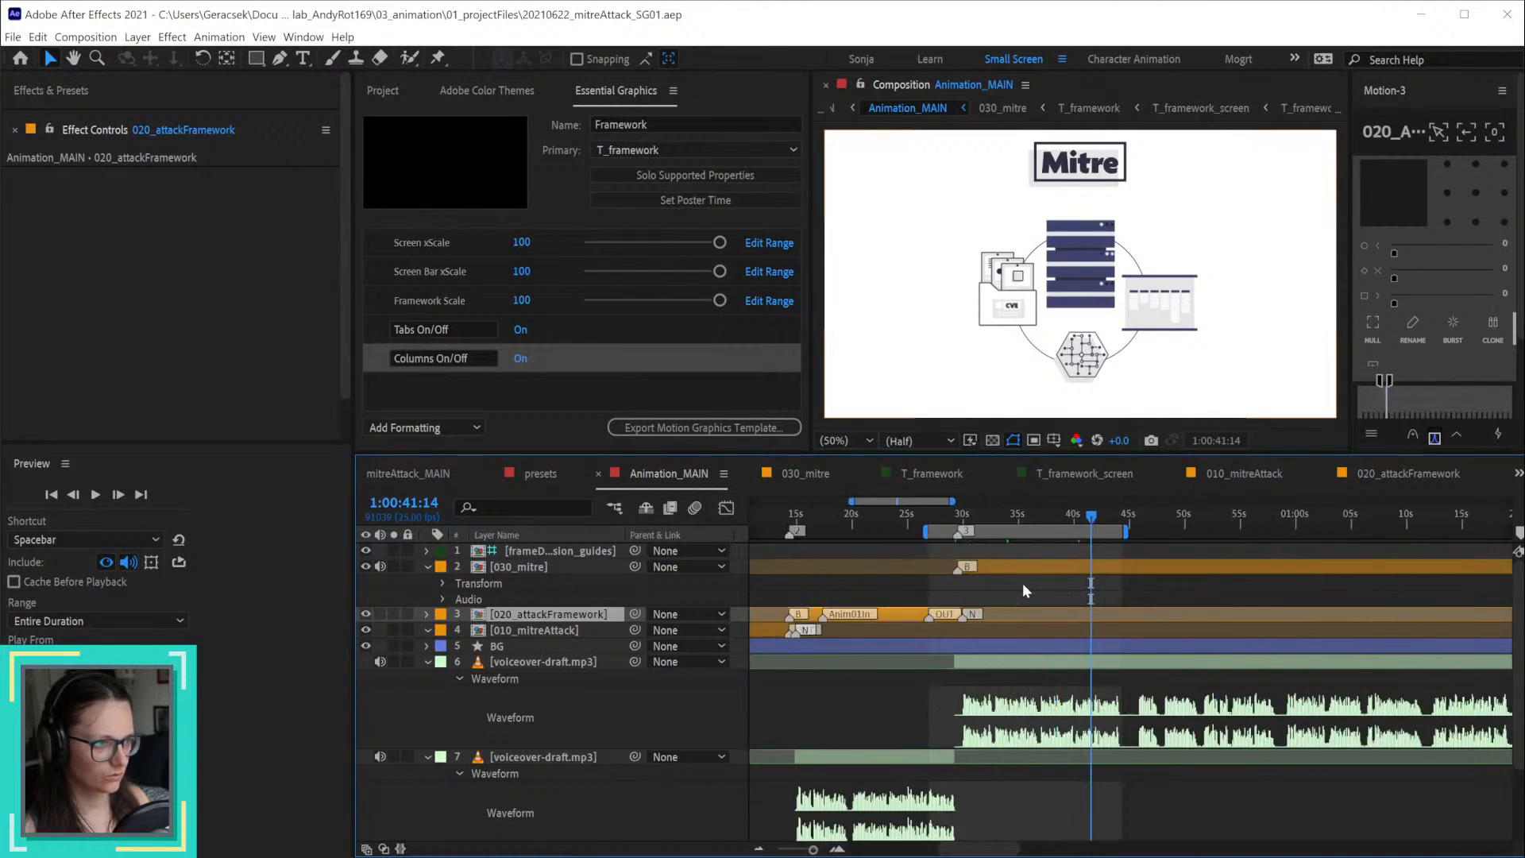
# Step: Check the markers inside 030_mitre and update the 030_mitre layer's markers in Animation_MAIN from its source
pyautogui.doubleClick(1198, 565)
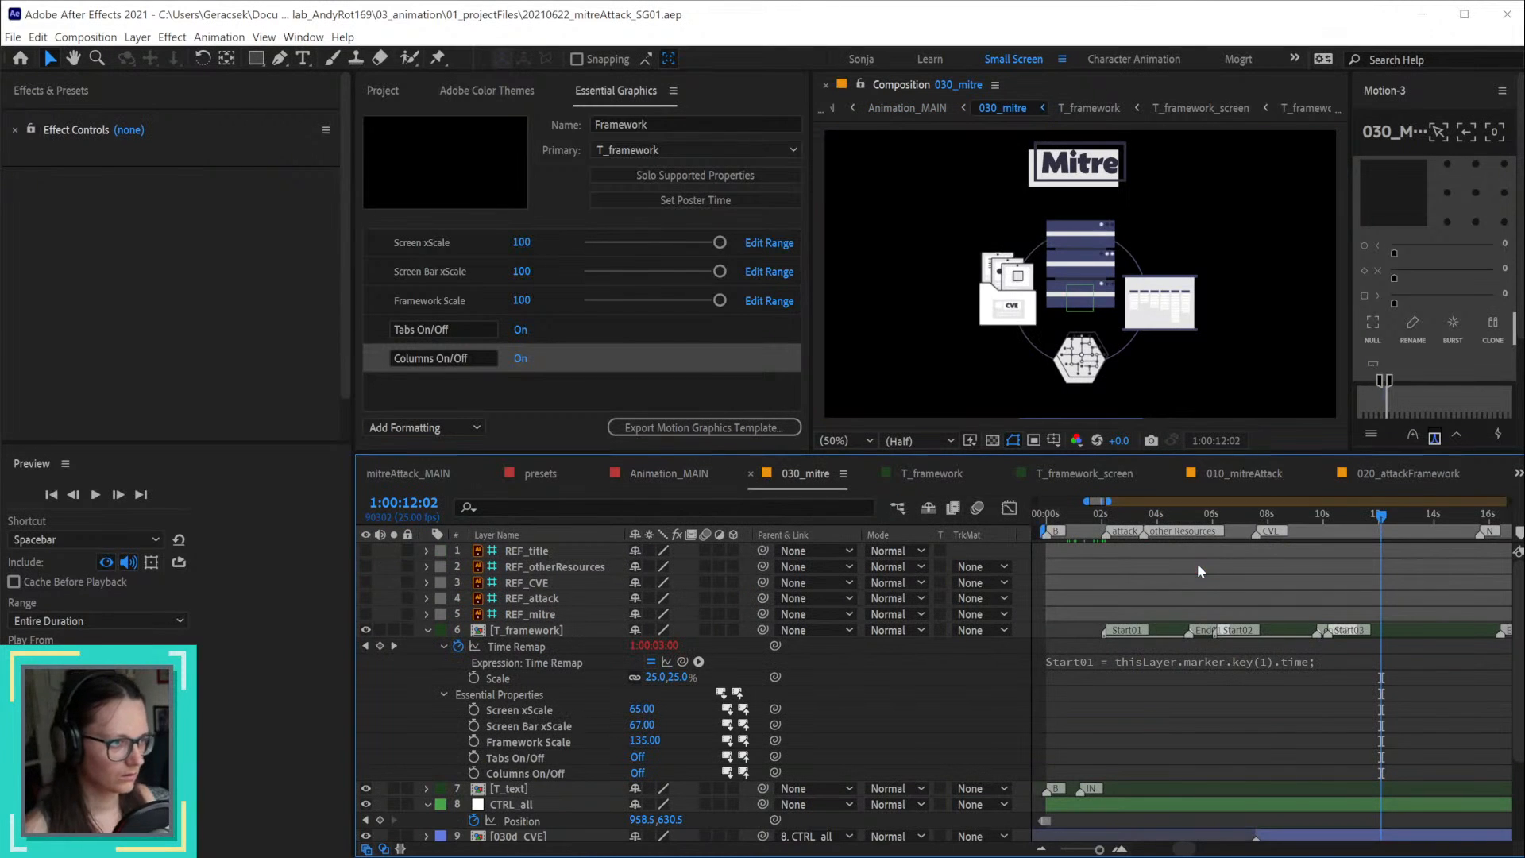
pyautogui.click(672, 475)
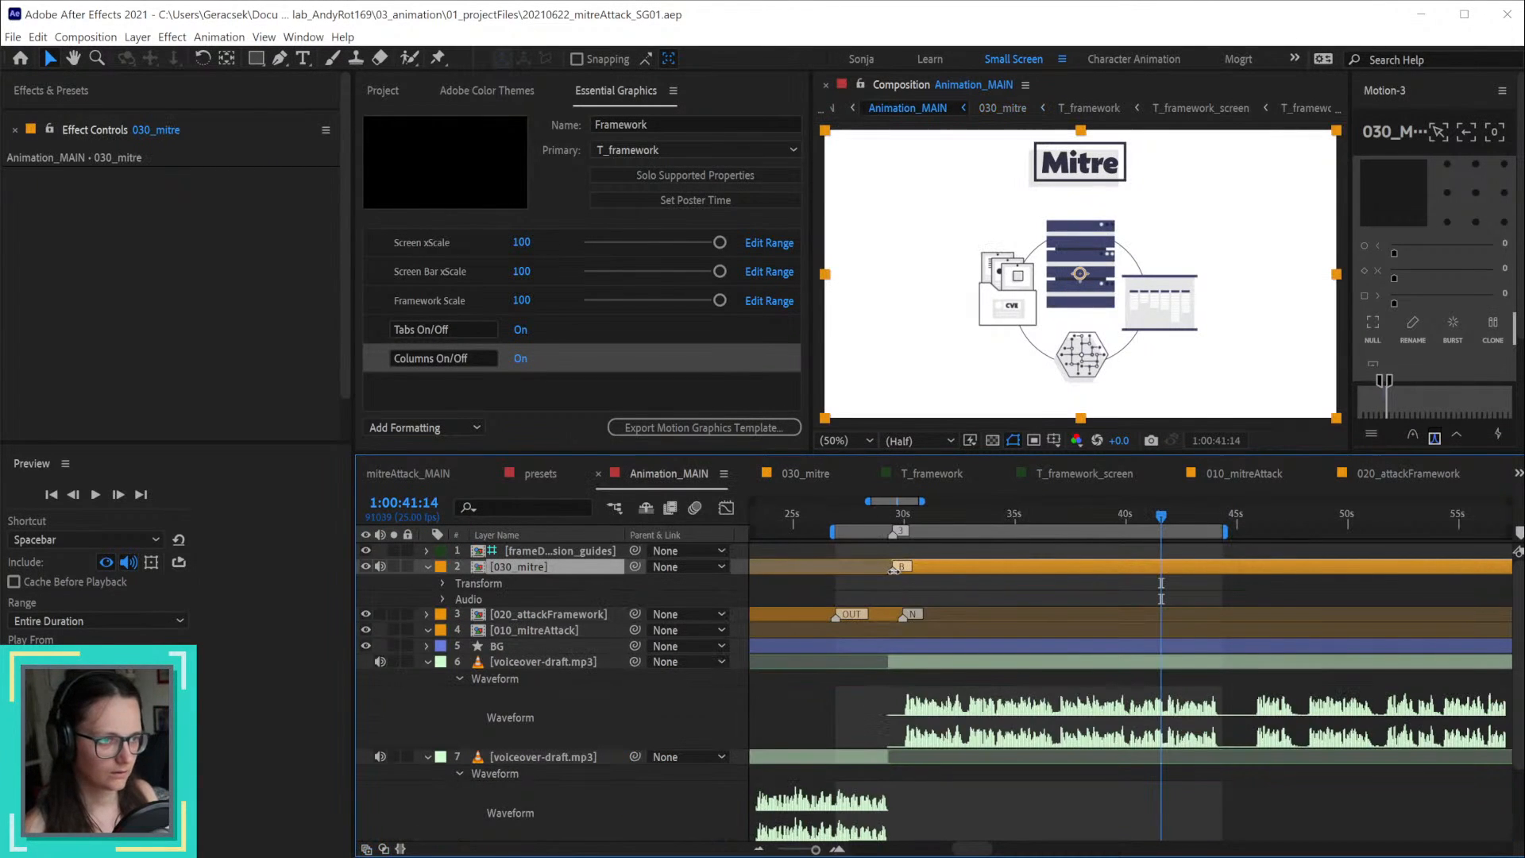
pyautogui.rightClick(901, 567)
pyautogui.click(964, 602)
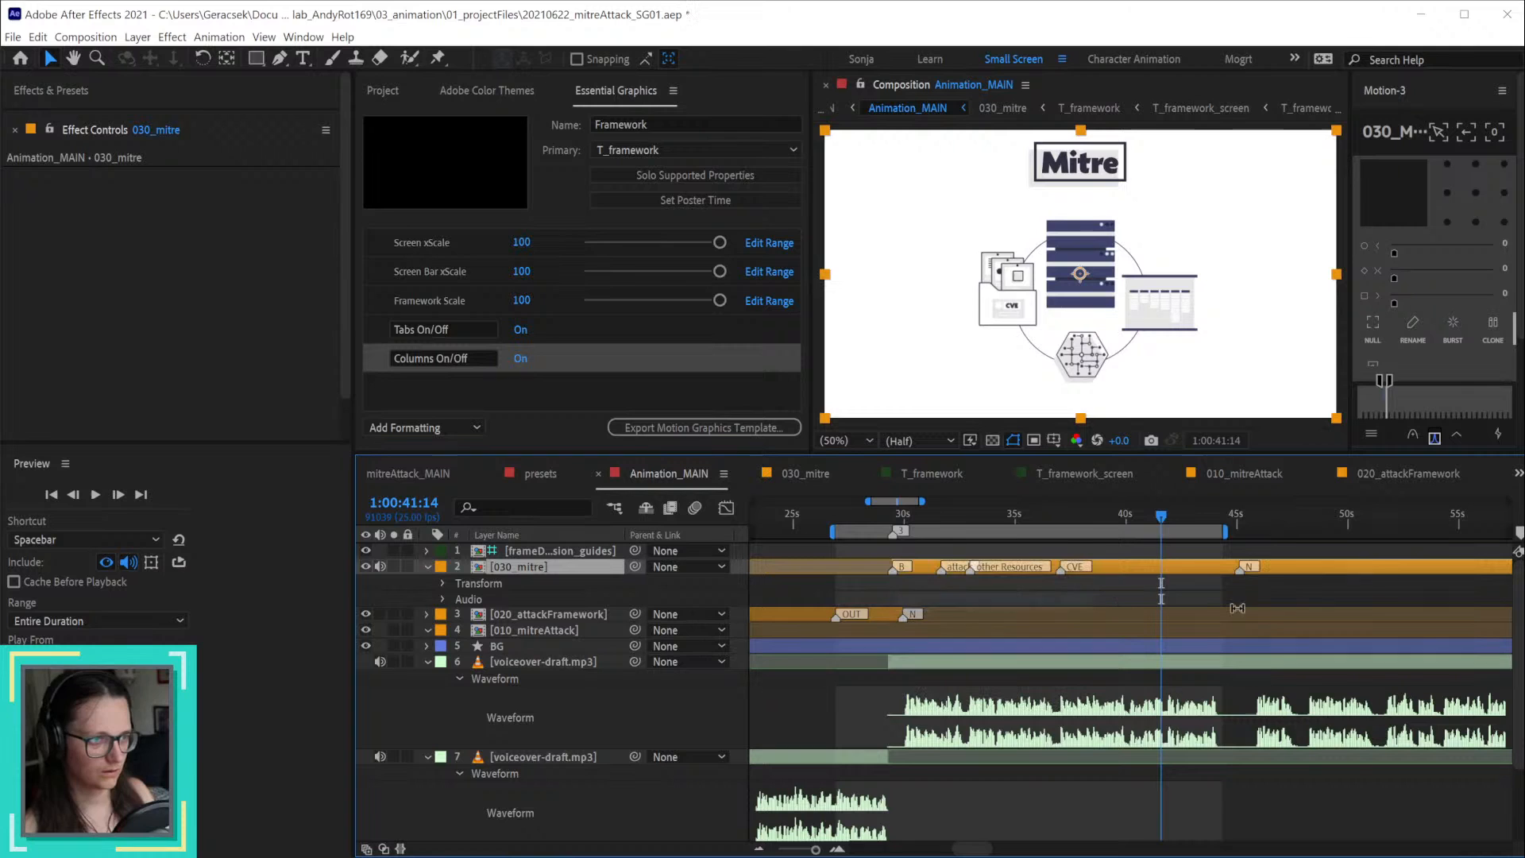
# Step: End the Animation_MAIN work area at 1:00:45:03 and trim the end of the 030_mitre layer to that frame
pyautogui.click(1240, 522)
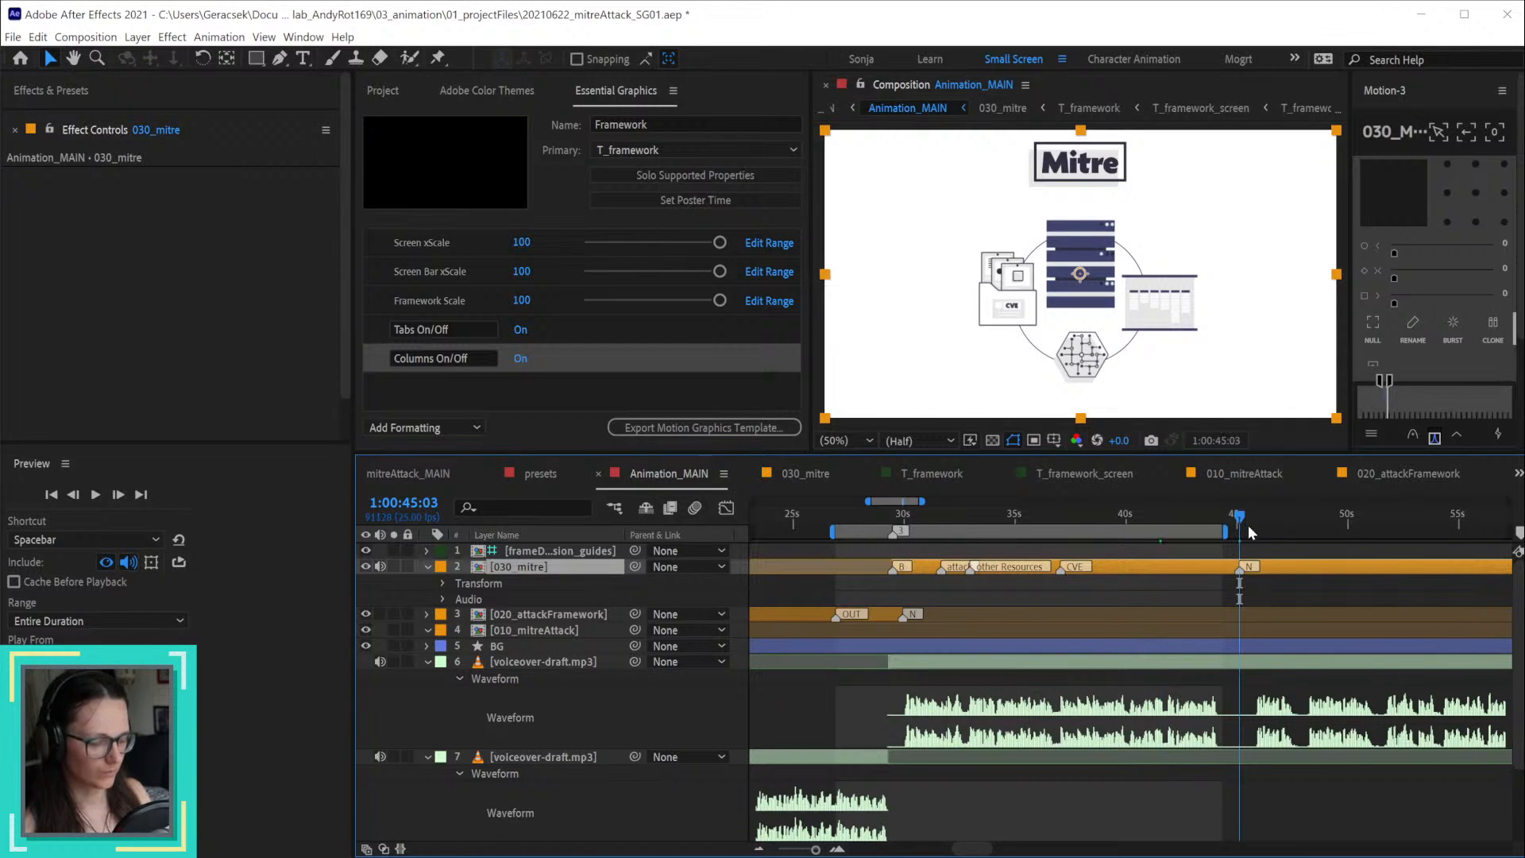
pyautogui.press('n')
pyautogui.hotkey('alt', ']')
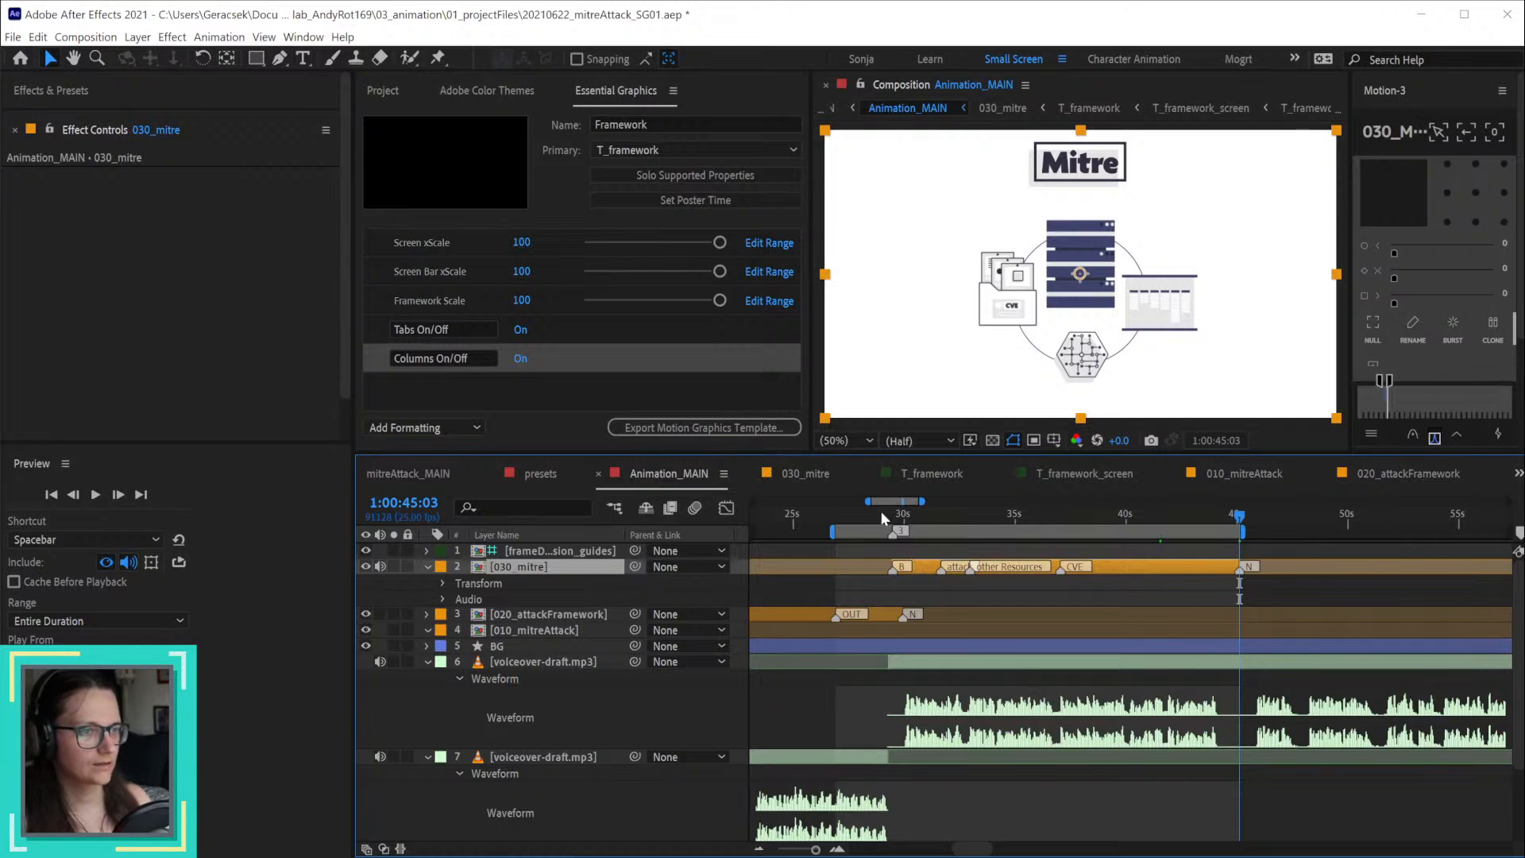
# Step: Switch the preview settings to the Shift+Spacebar preset and play the Animation_MAIN work area
pyautogui.press('space')
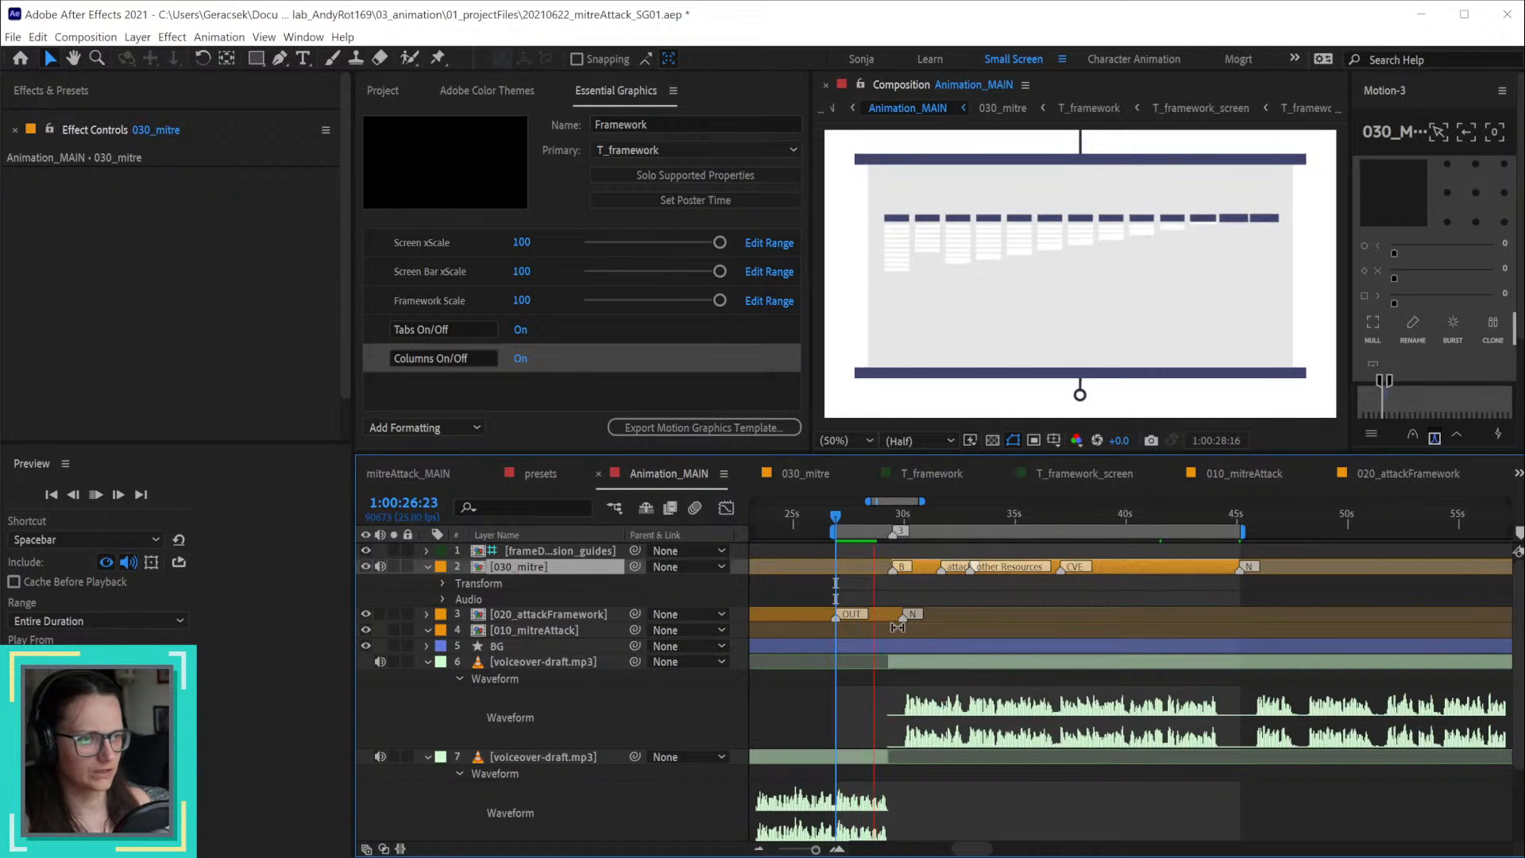
pyautogui.press('space')
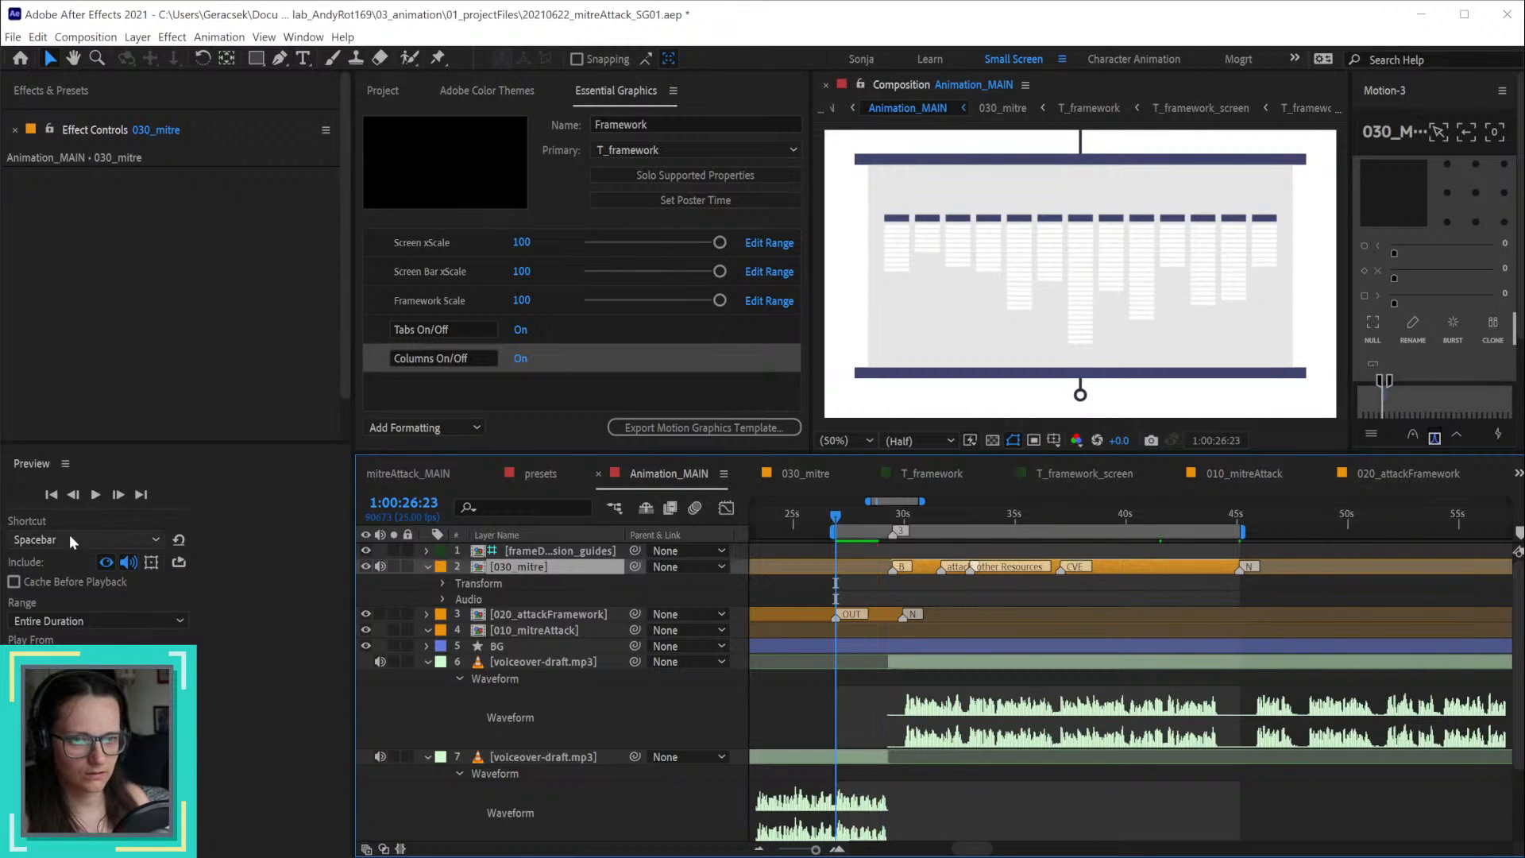
pyautogui.click(69, 540)
pyautogui.click(70, 581)
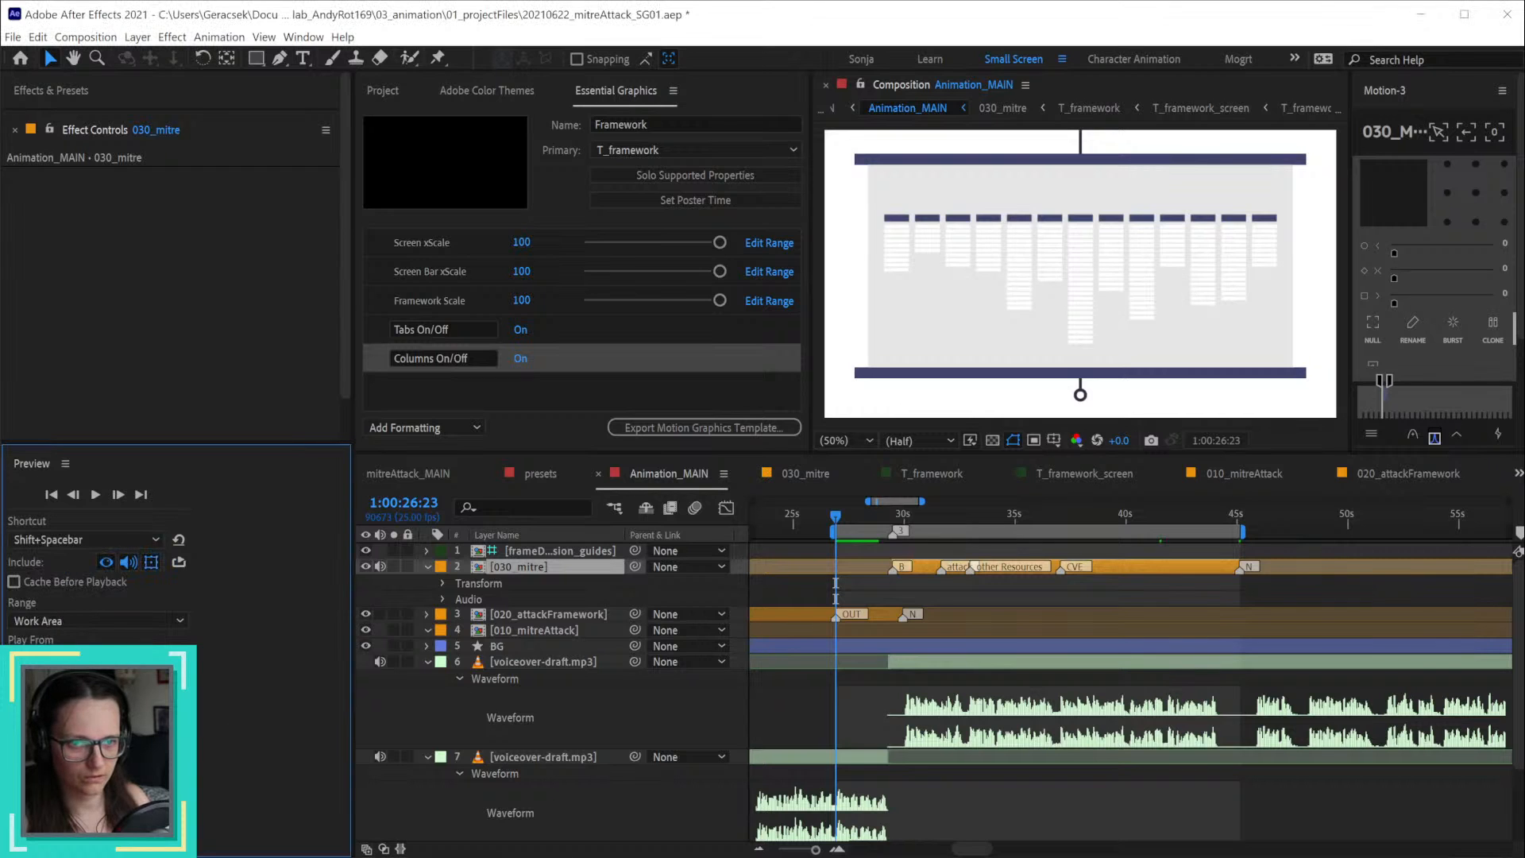
pyautogui.click(1095, 820)
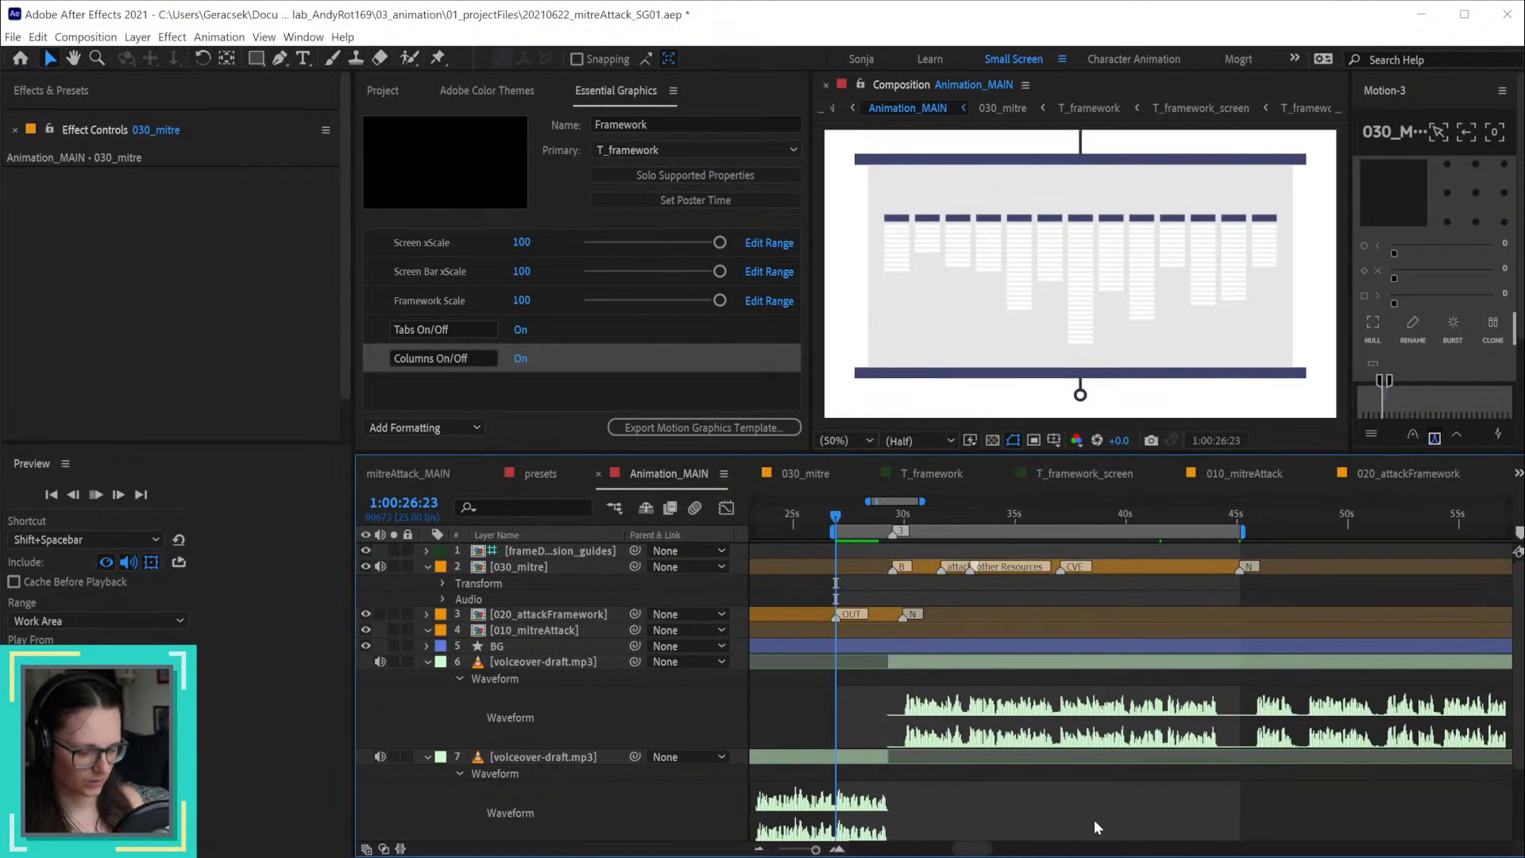
pyautogui.hotkey('shift', 'space')
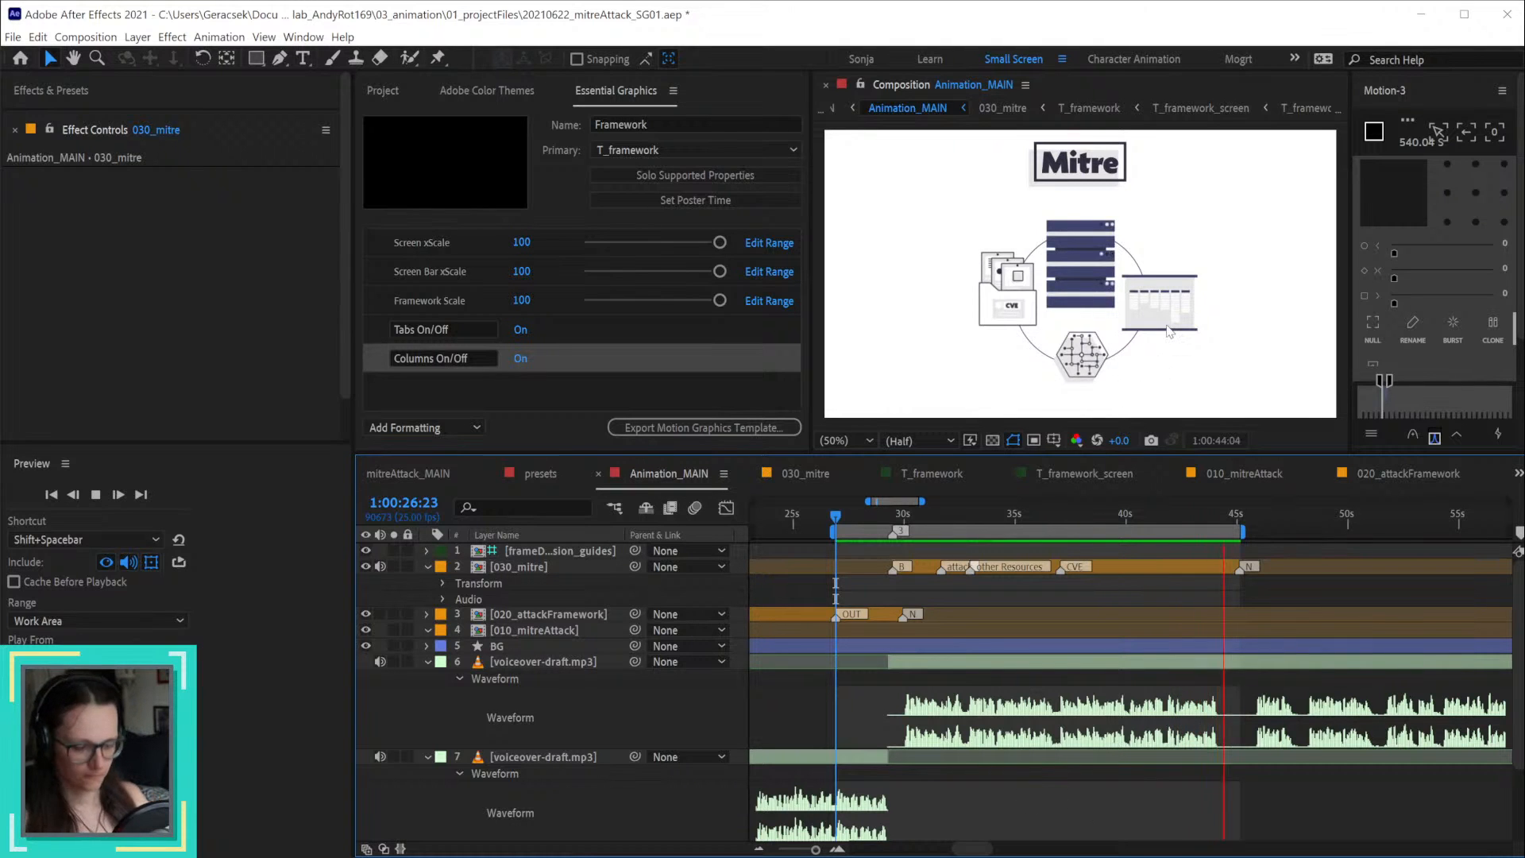
# Step: Review the work area playback in the enlarged Composition view, checking the framework screen, server and ring animations against the voiceover
pyautogui.press('`')
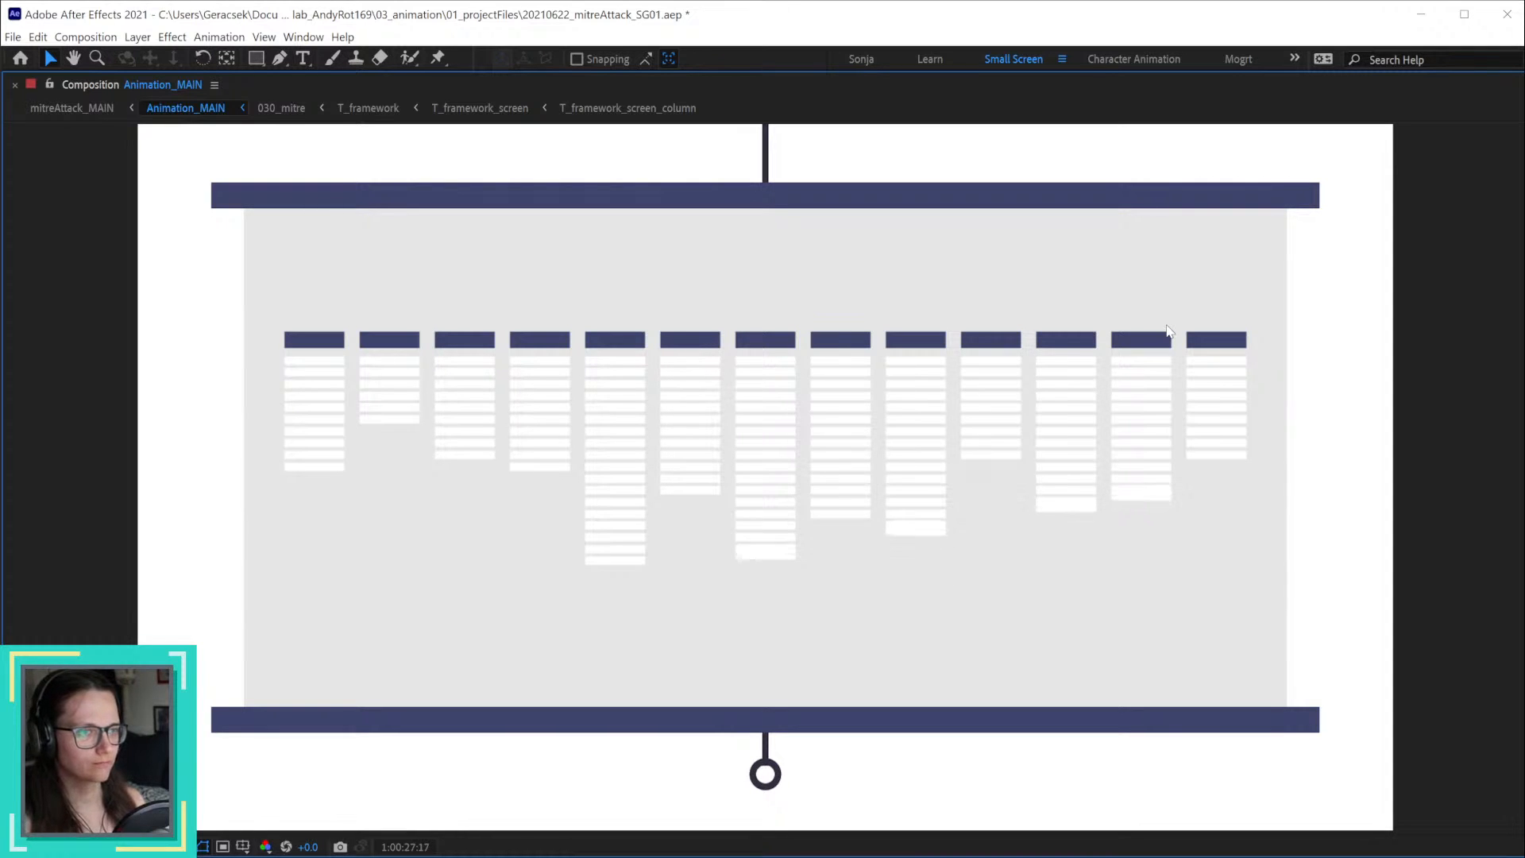
pyautogui.press('`')
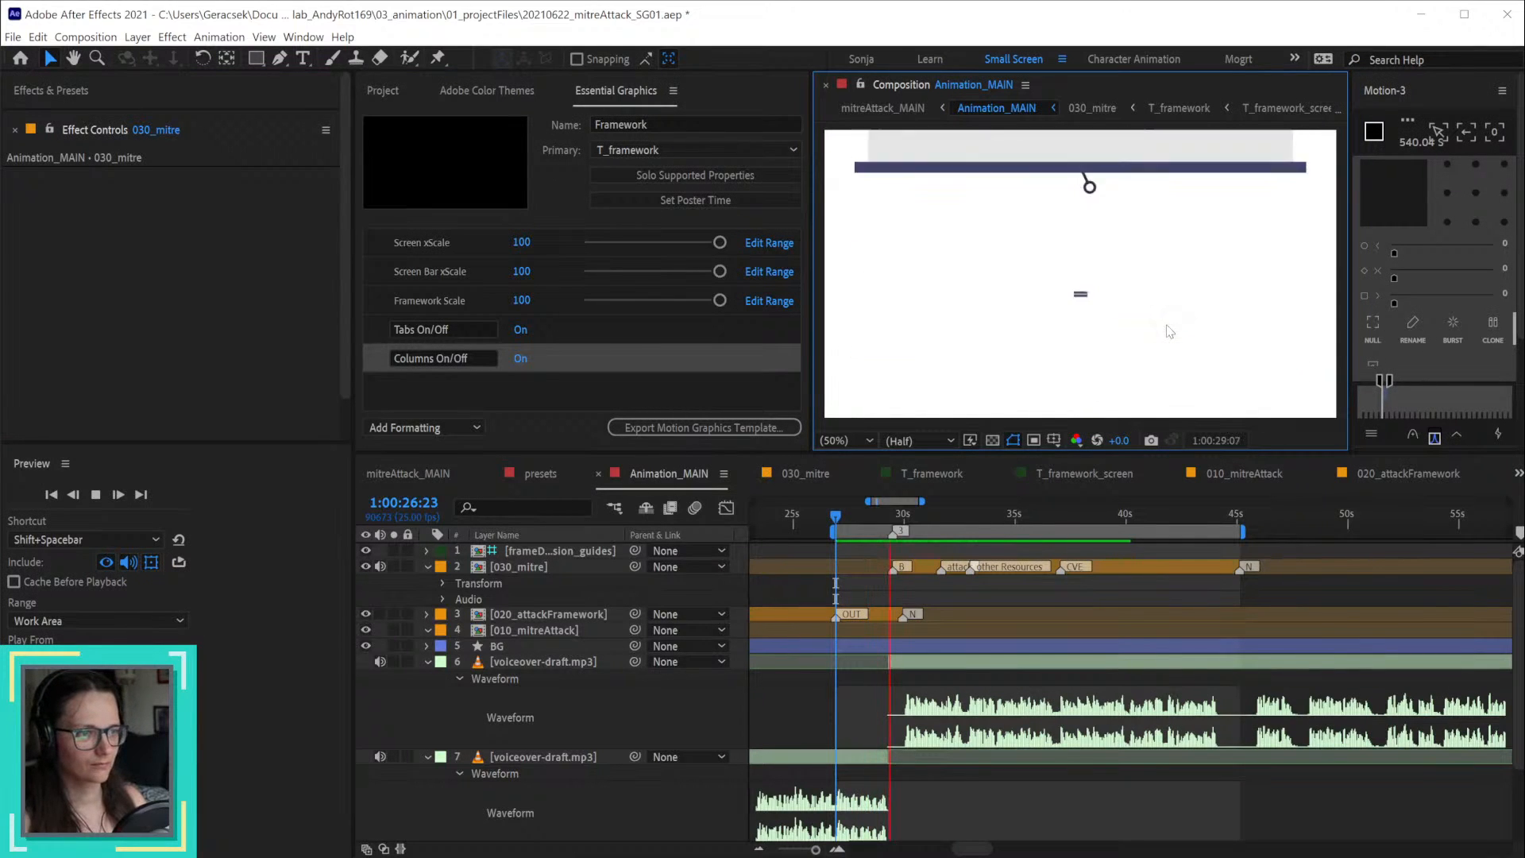
pyautogui.press('`')
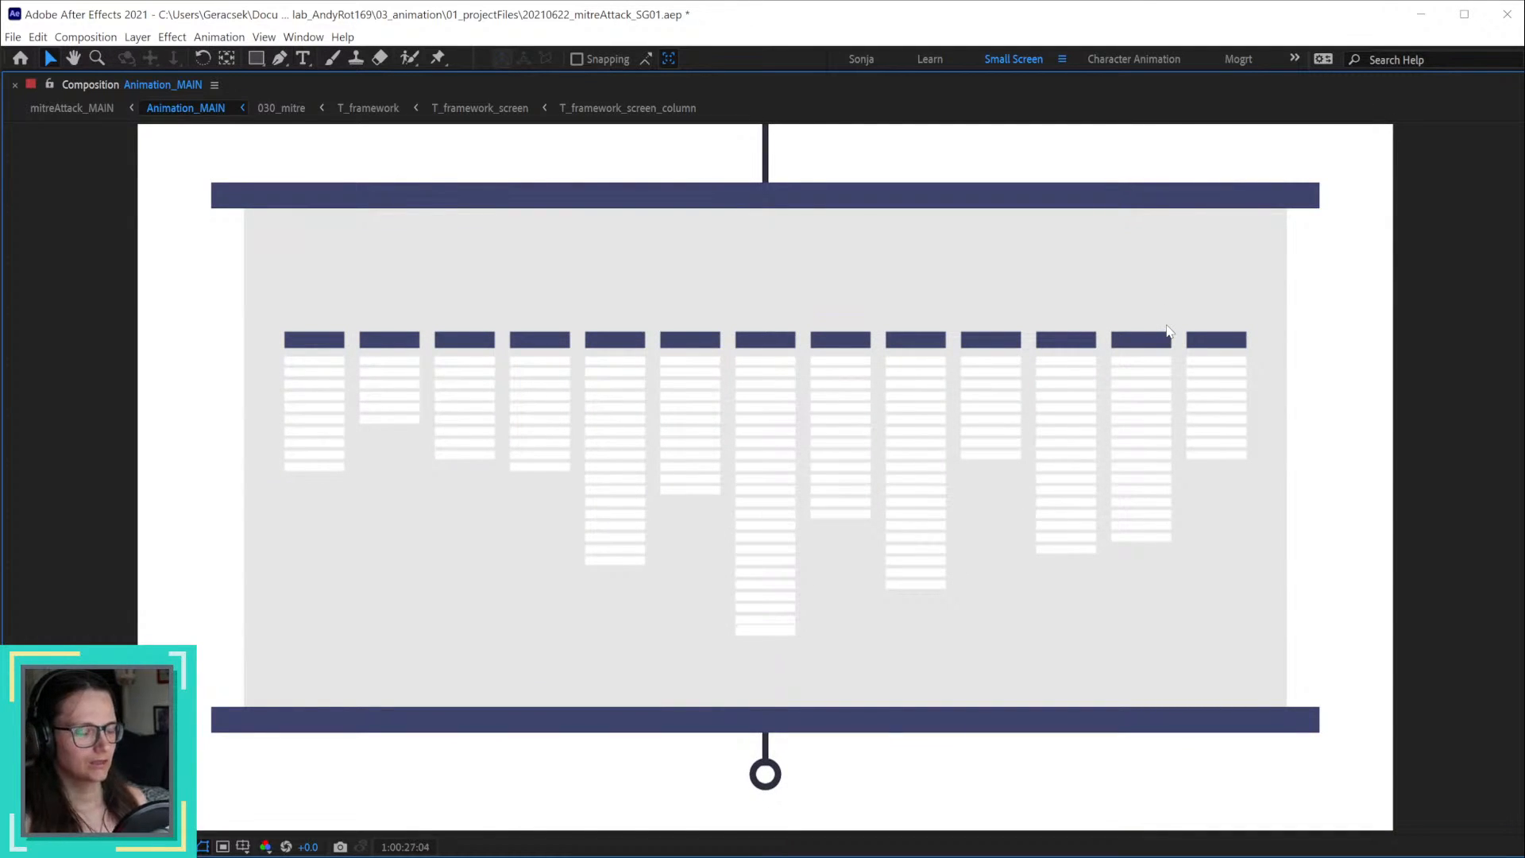
pyautogui.press('`')
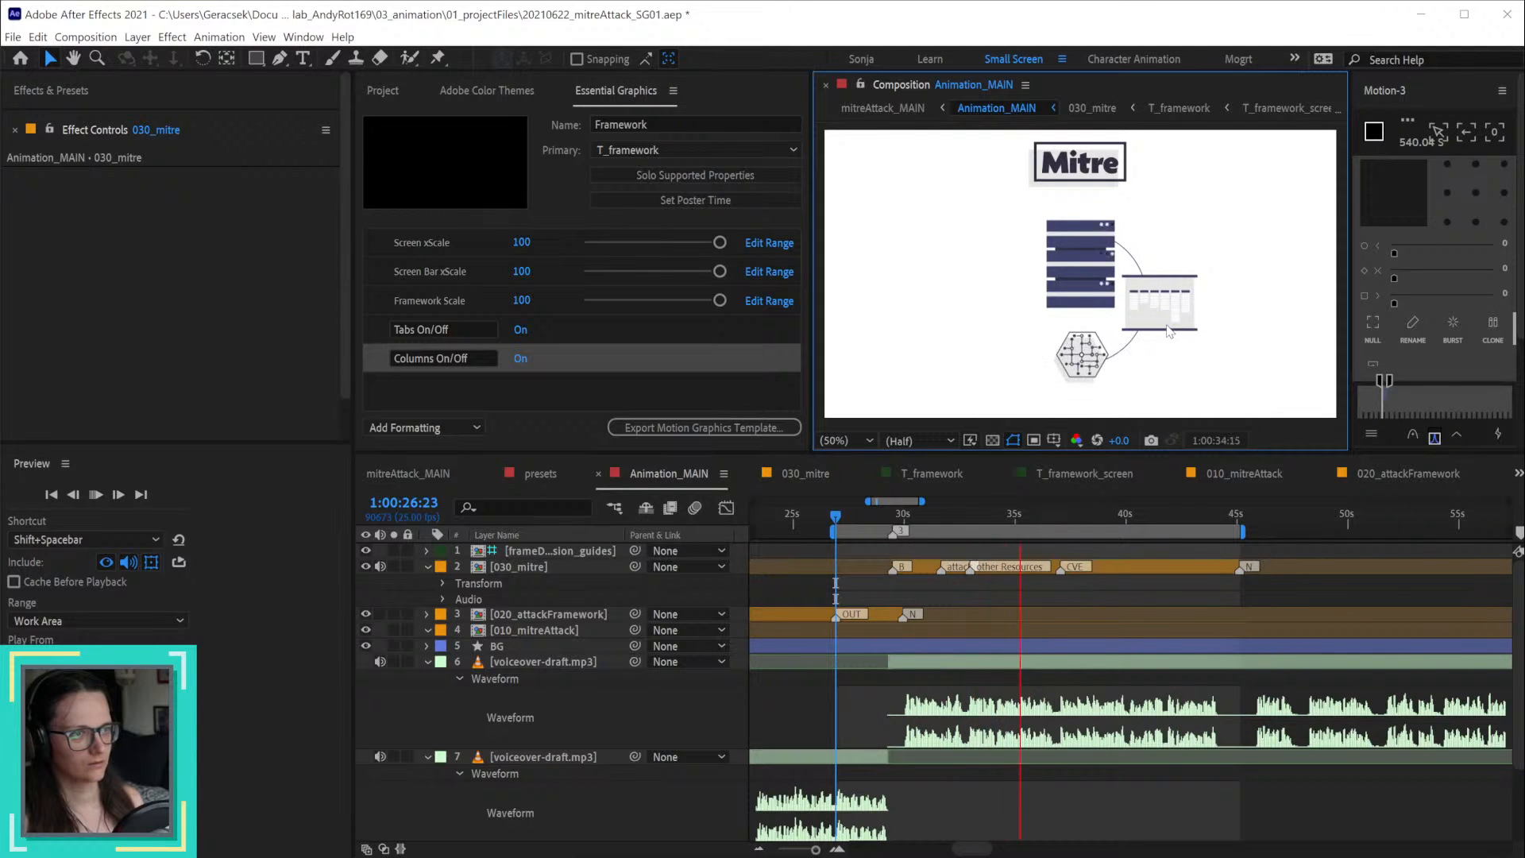
pyautogui.press('space')
pyautogui.press('space')
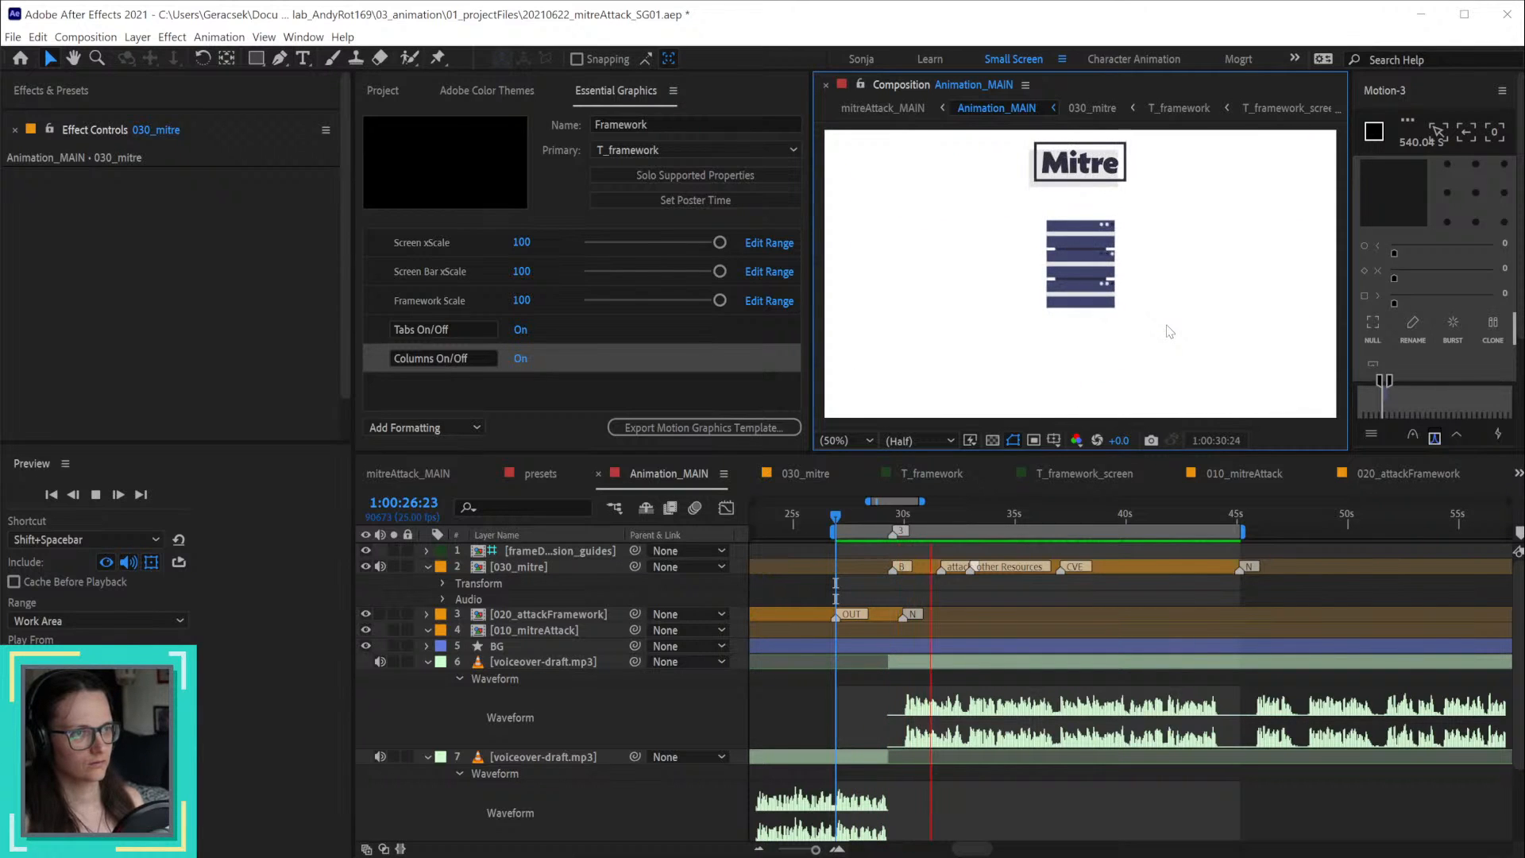
pyautogui.press('`')
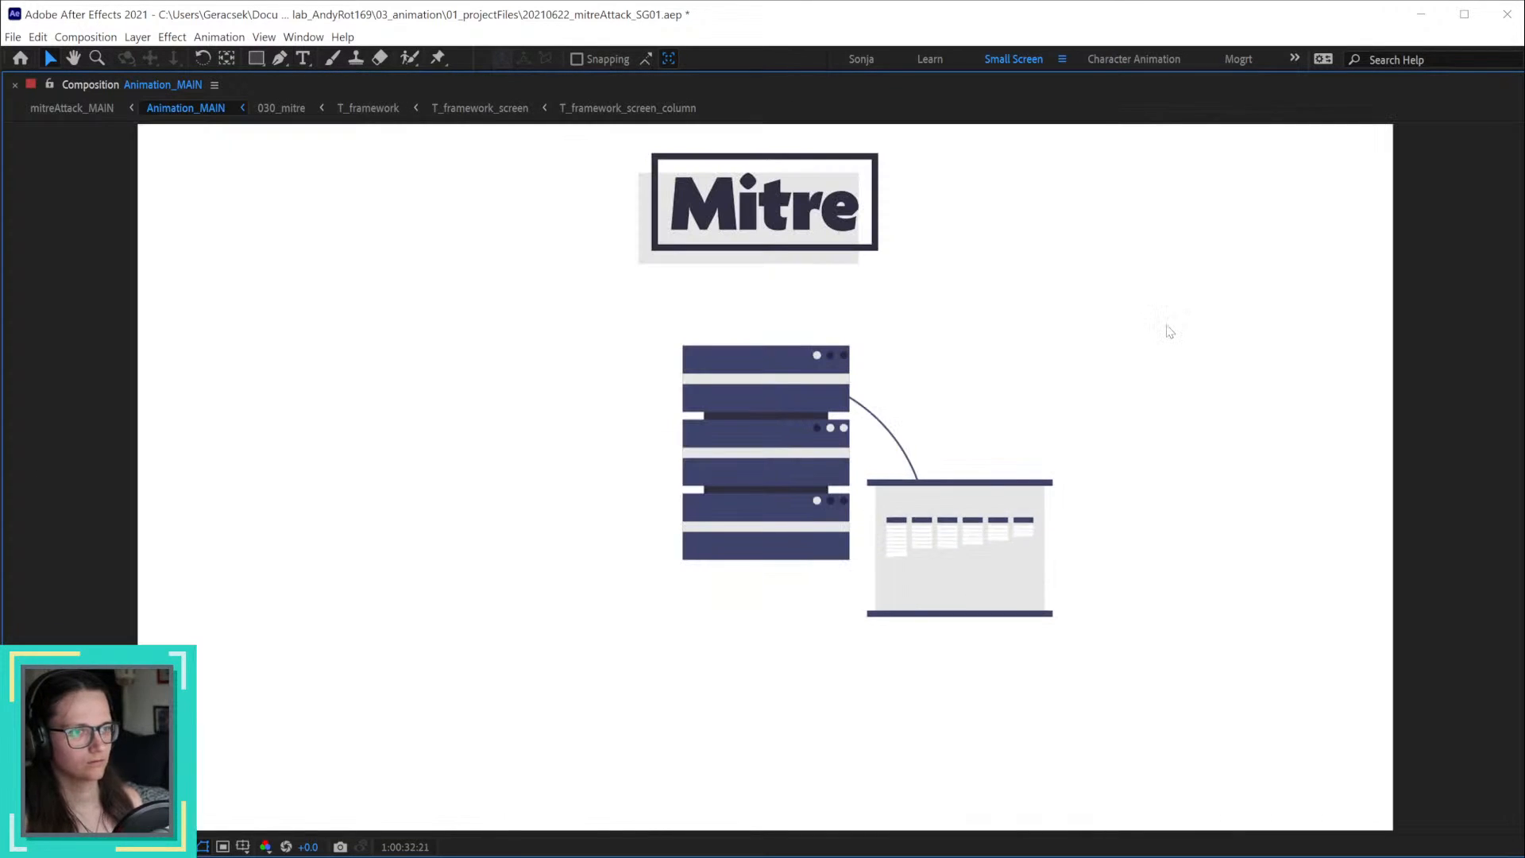
pyautogui.press('`')
pyautogui.press('space')
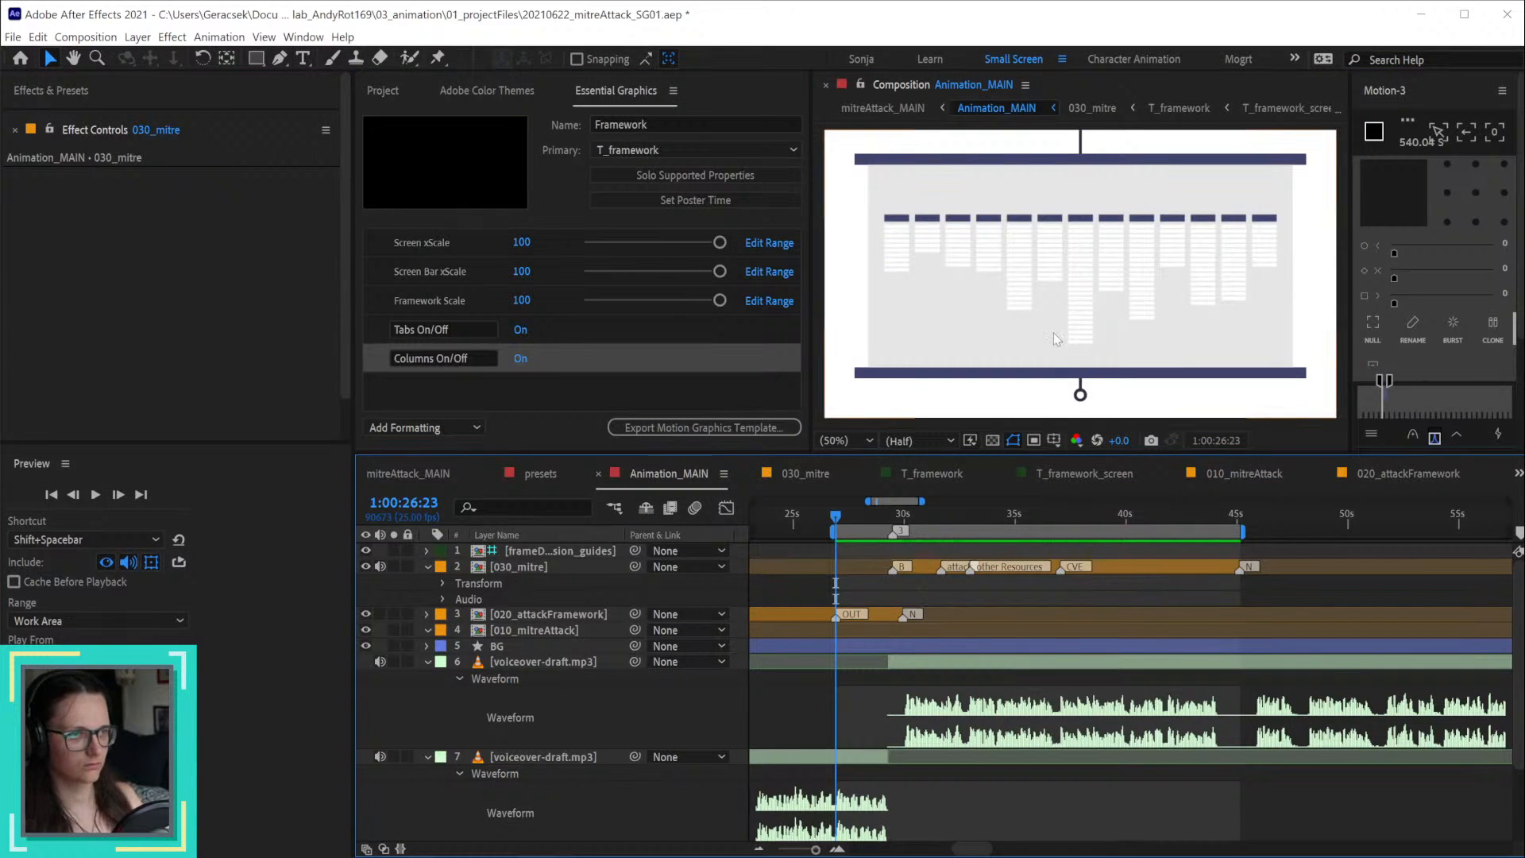
pyautogui.press('`')
pyautogui.press('space')
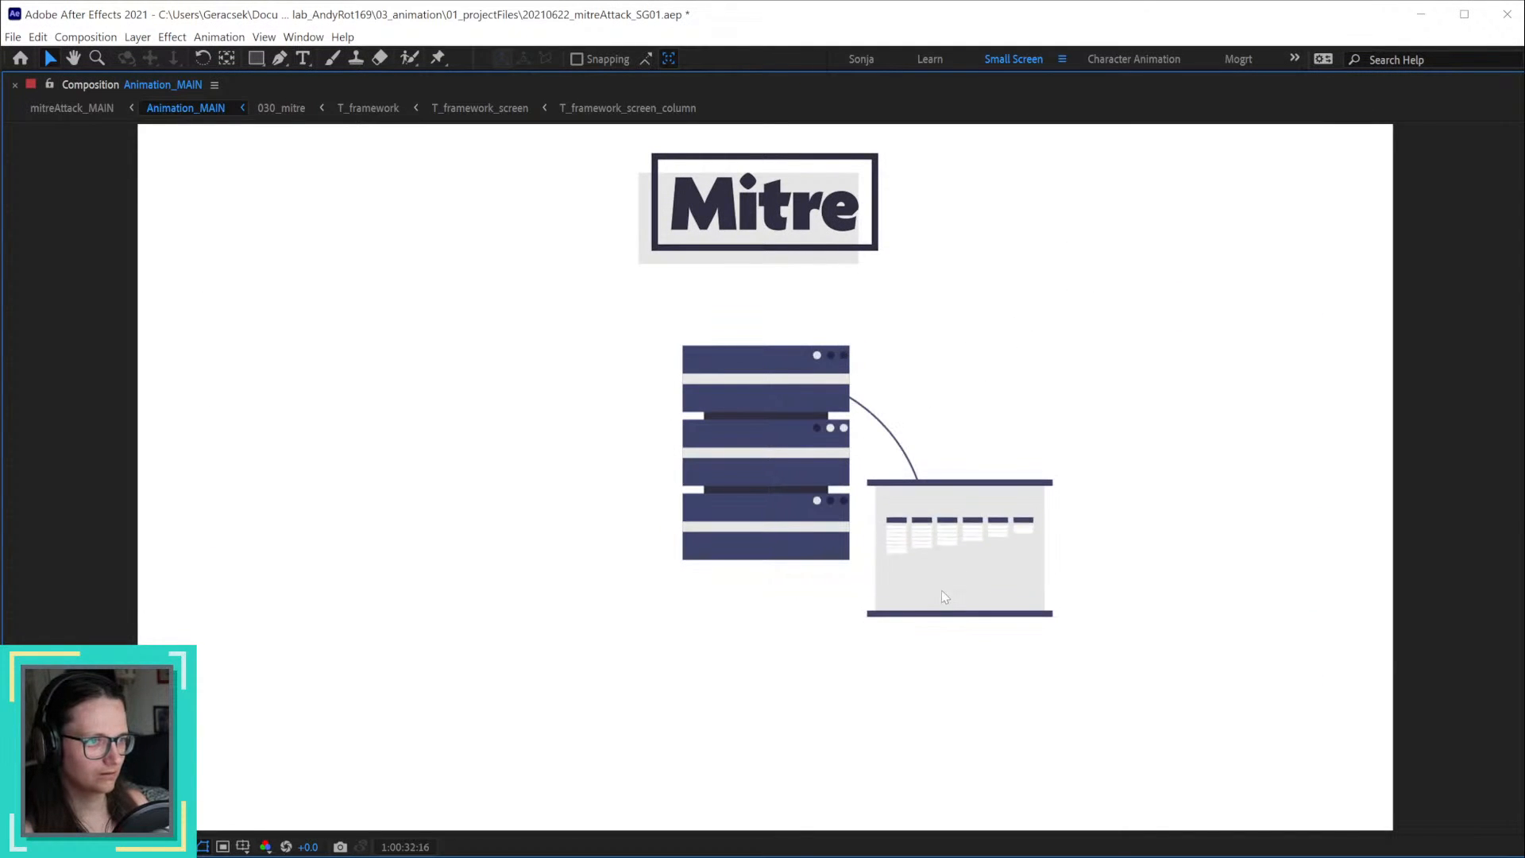
pyautogui.press('space')
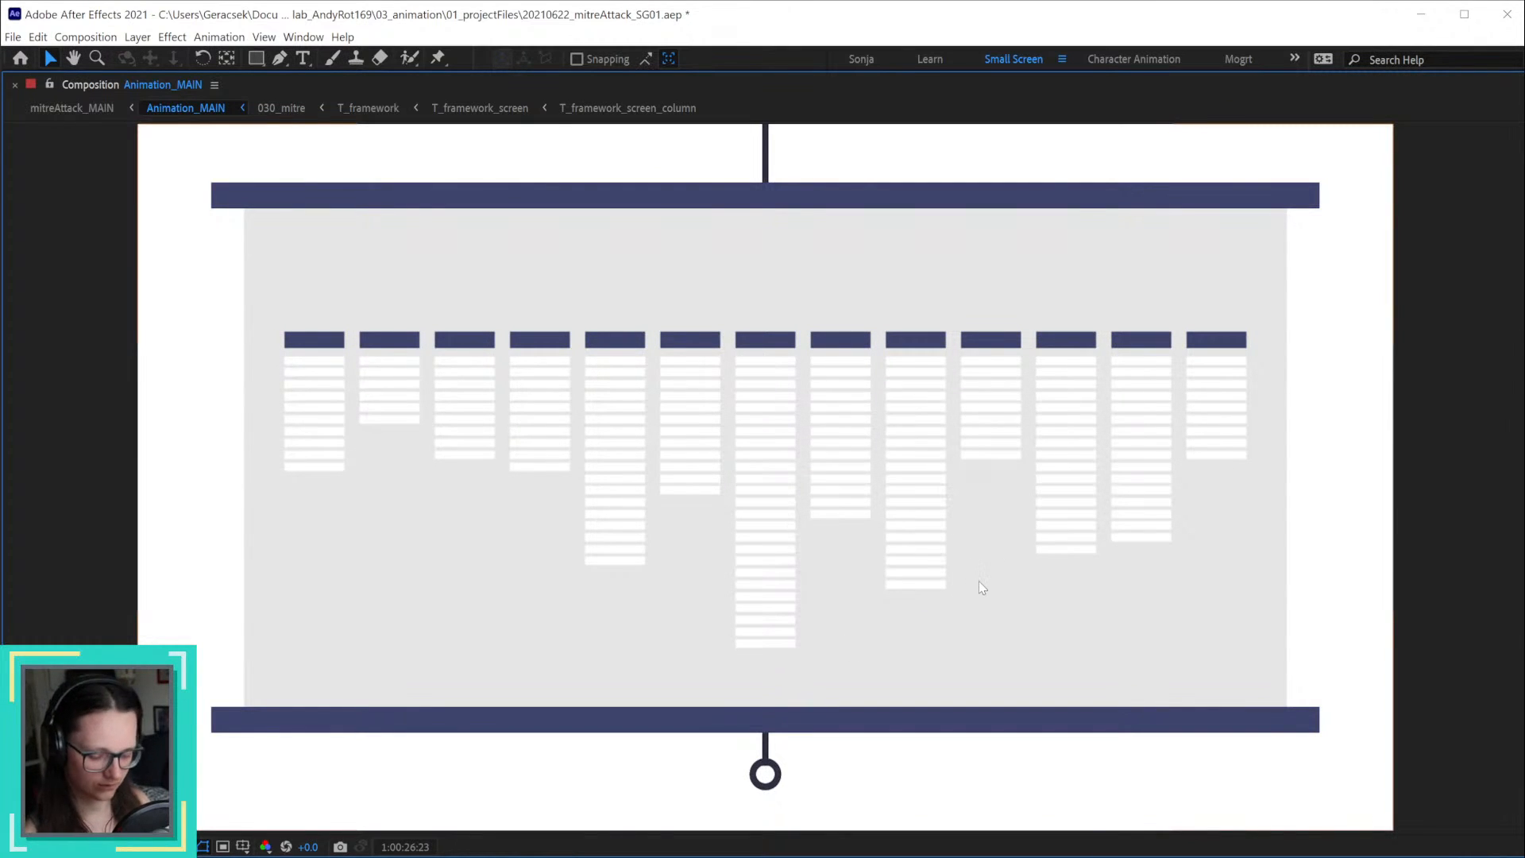
pyautogui.press('`')
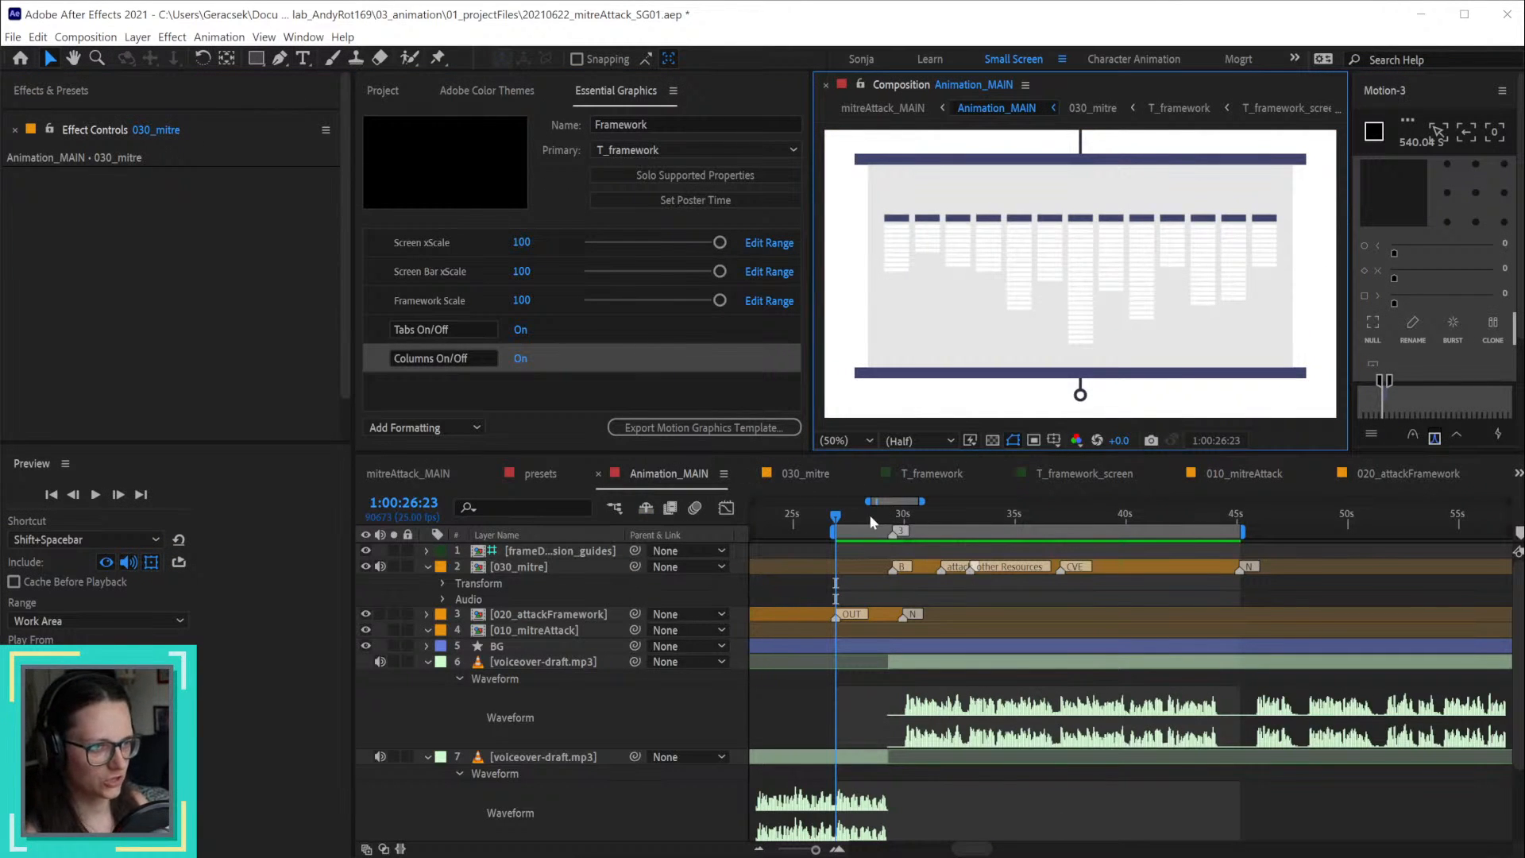
# Step: Open 030_mitre and examine how the ring line meets the unrolling T_framework screen around 1:00:02:22
pyautogui.doubleClick(929, 566)
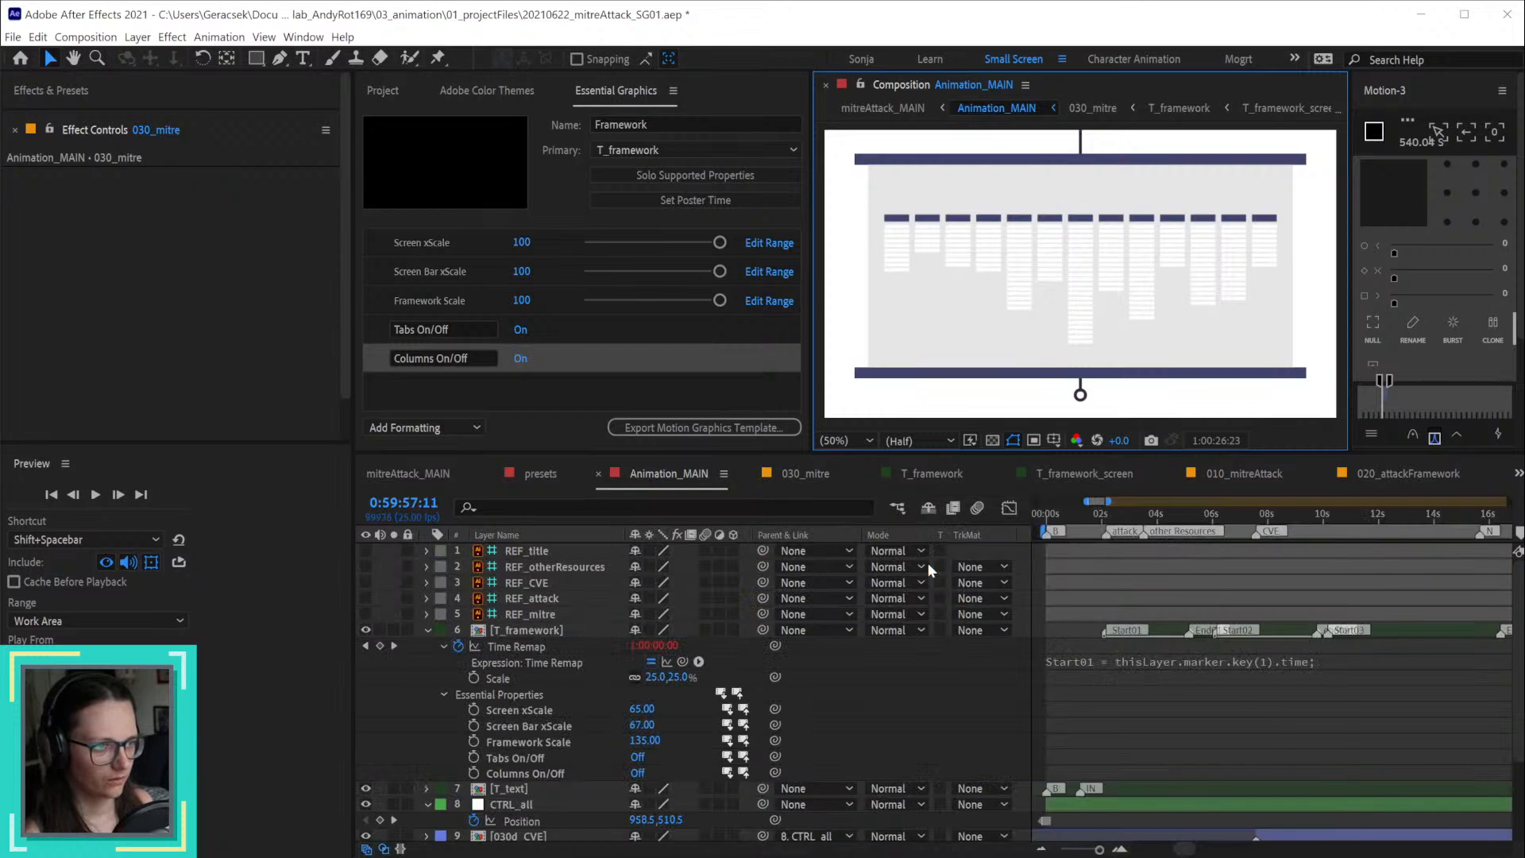
pyautogui.moveTo(1380, 689); pyautogui.dragTo(1287, 689)
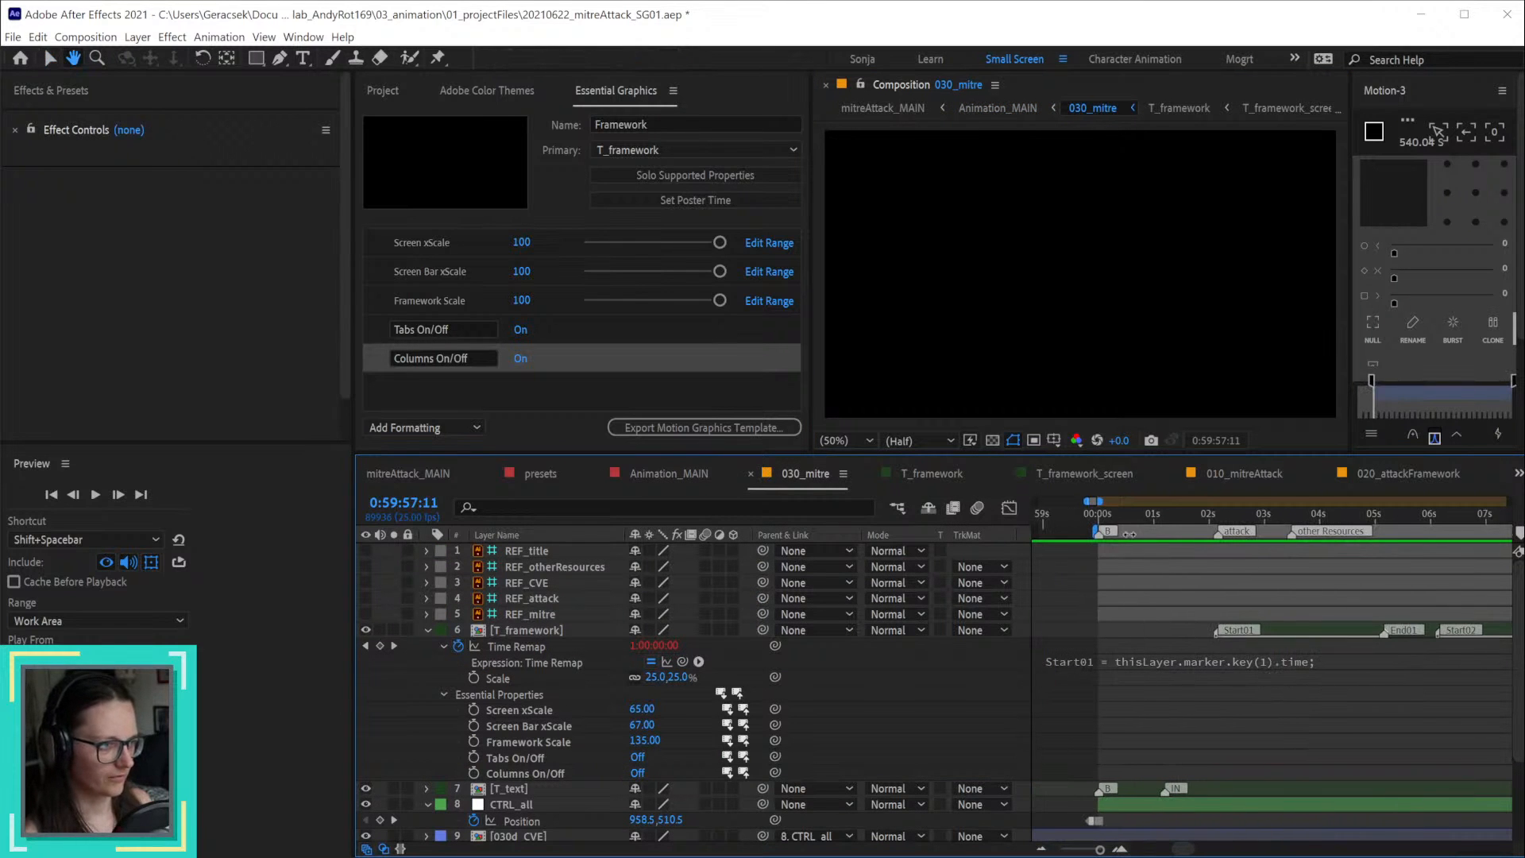
pyautogui.moveTo(1166, 516); pyautogui.dragTo(1258, 518)
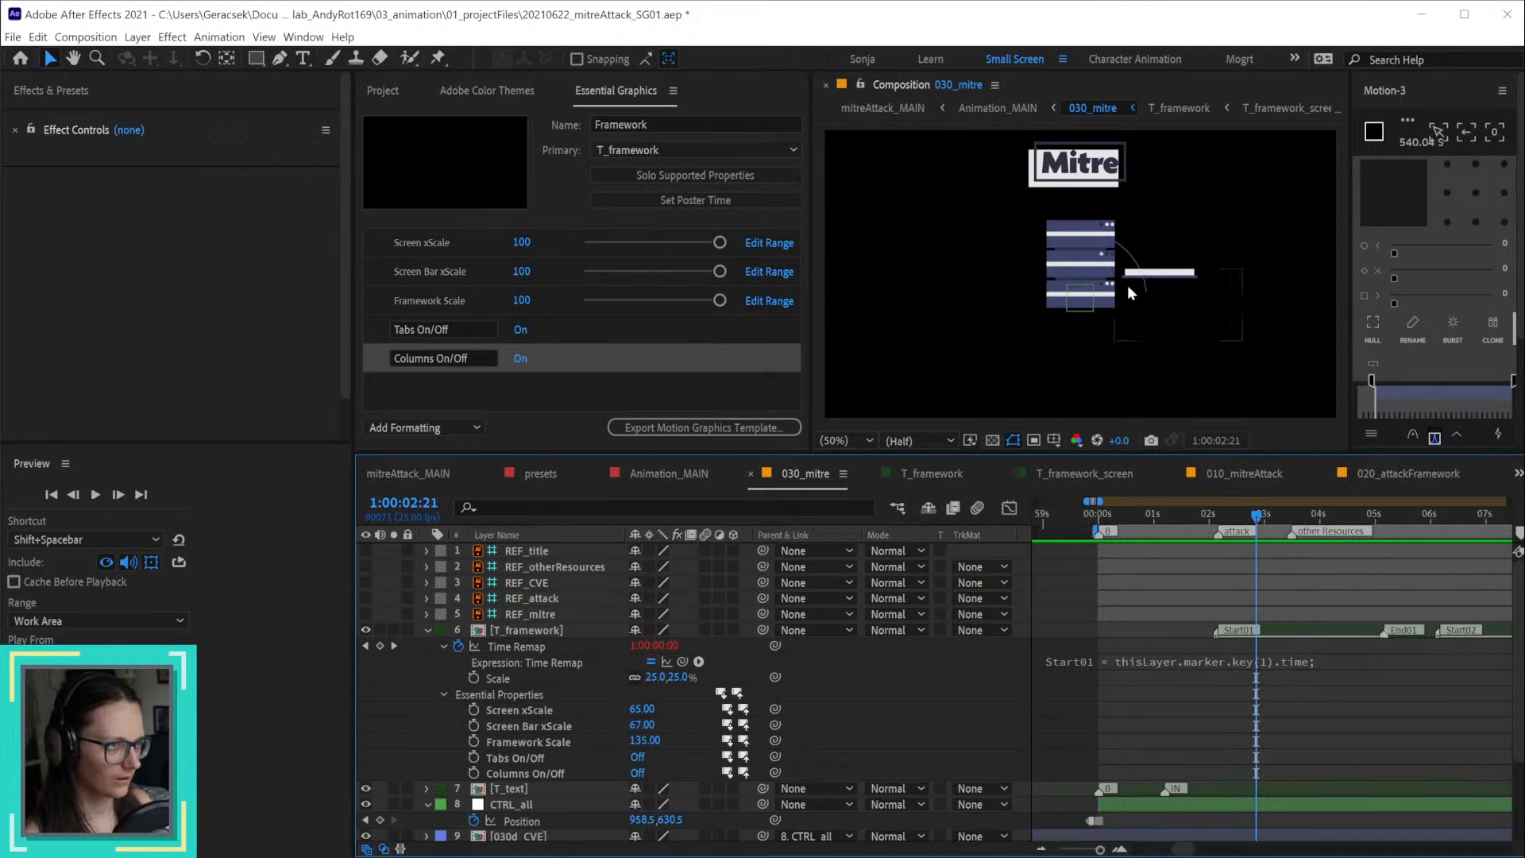
pyautogui.scroll(4, 1179, 283)
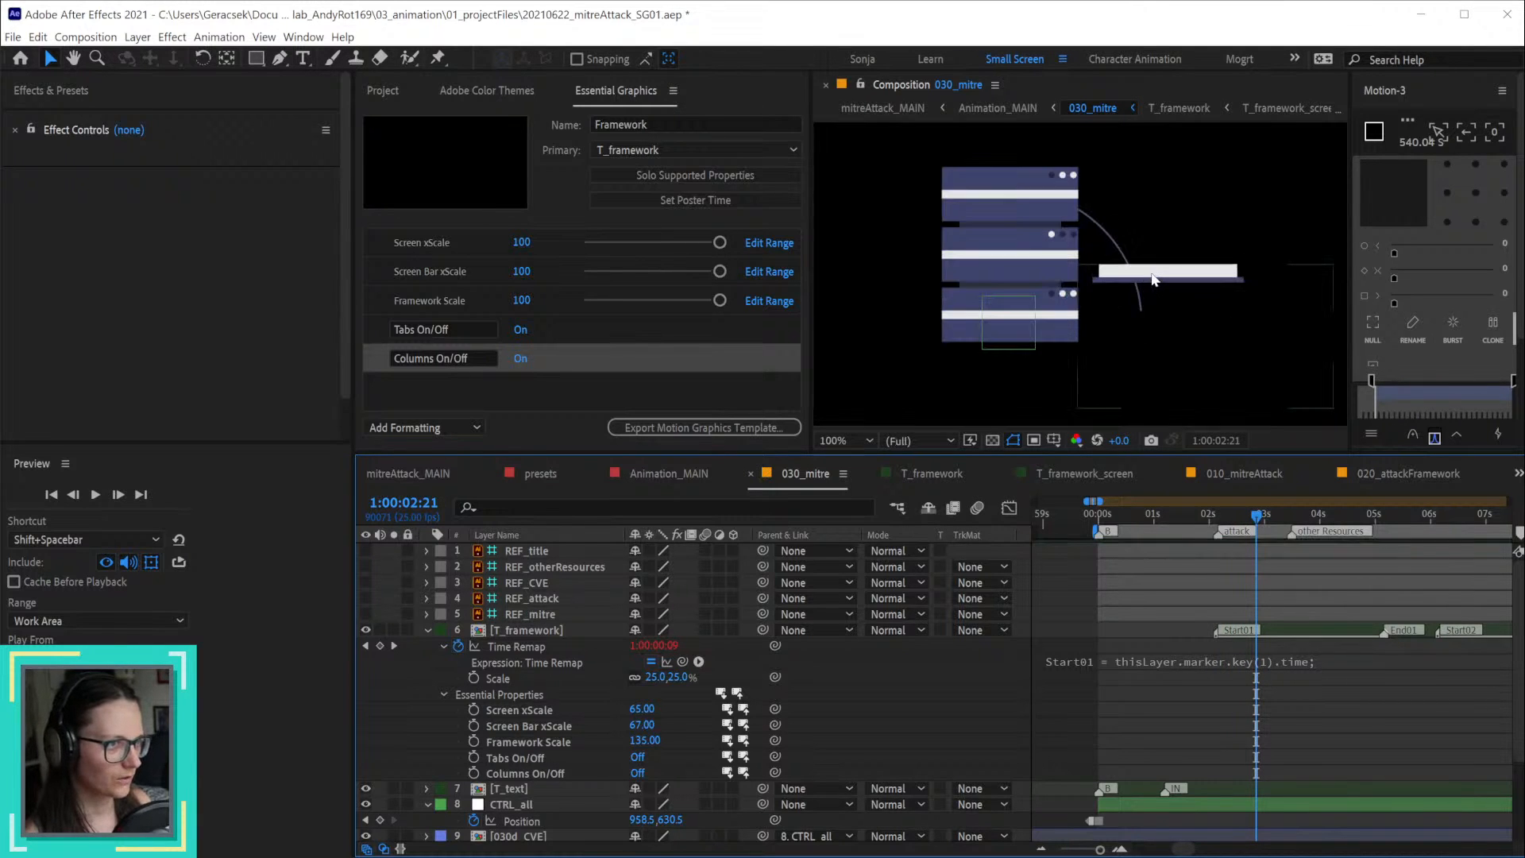
pyautogui.scroll(-2, 1160, 284)
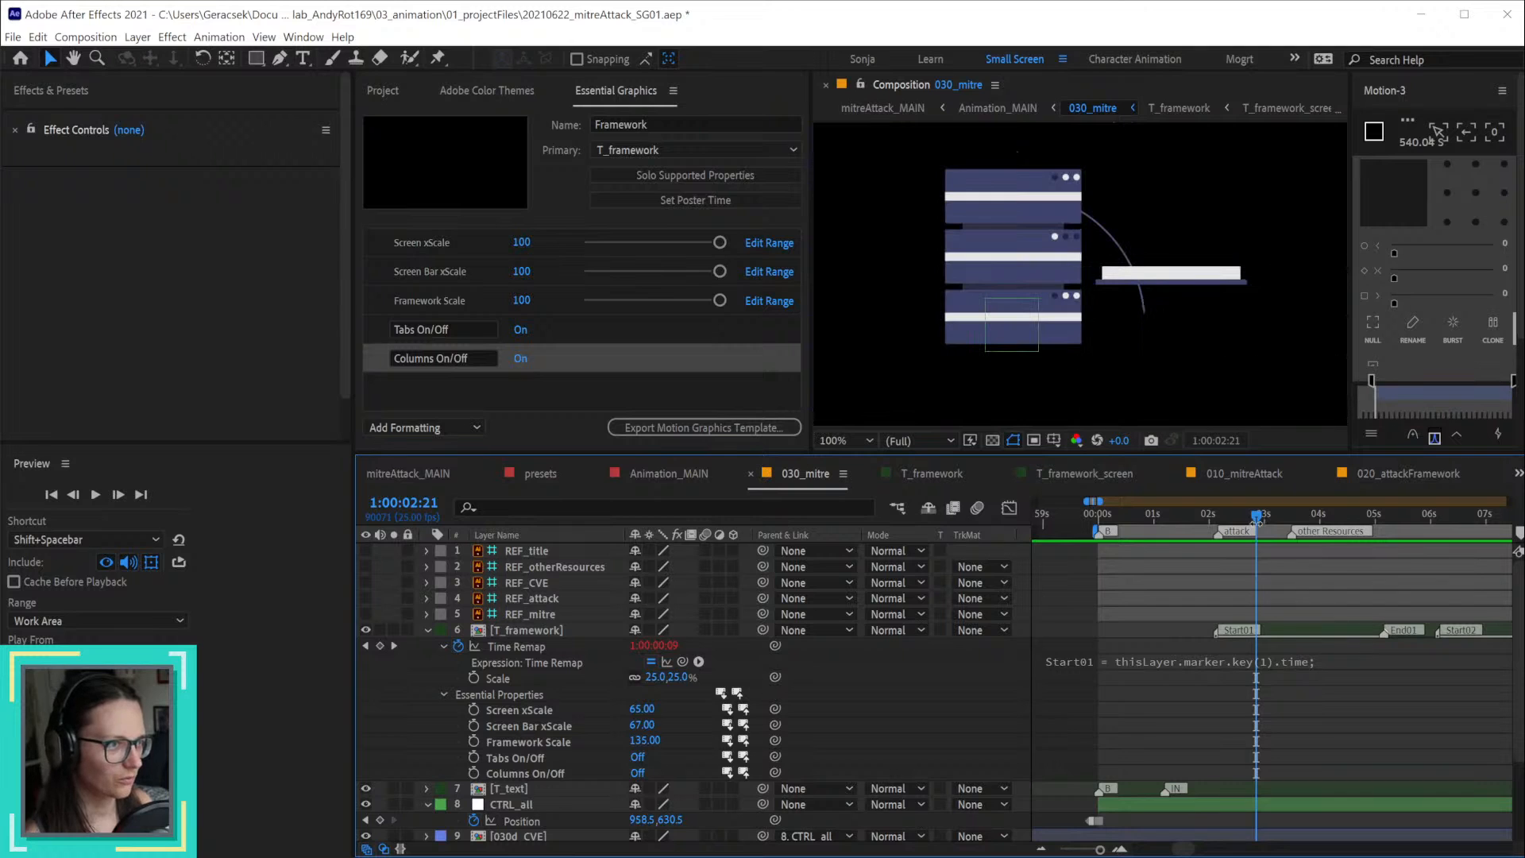
pyautogui.moveTo(1256, 521); pyautogui.dragTo(1258, 518)
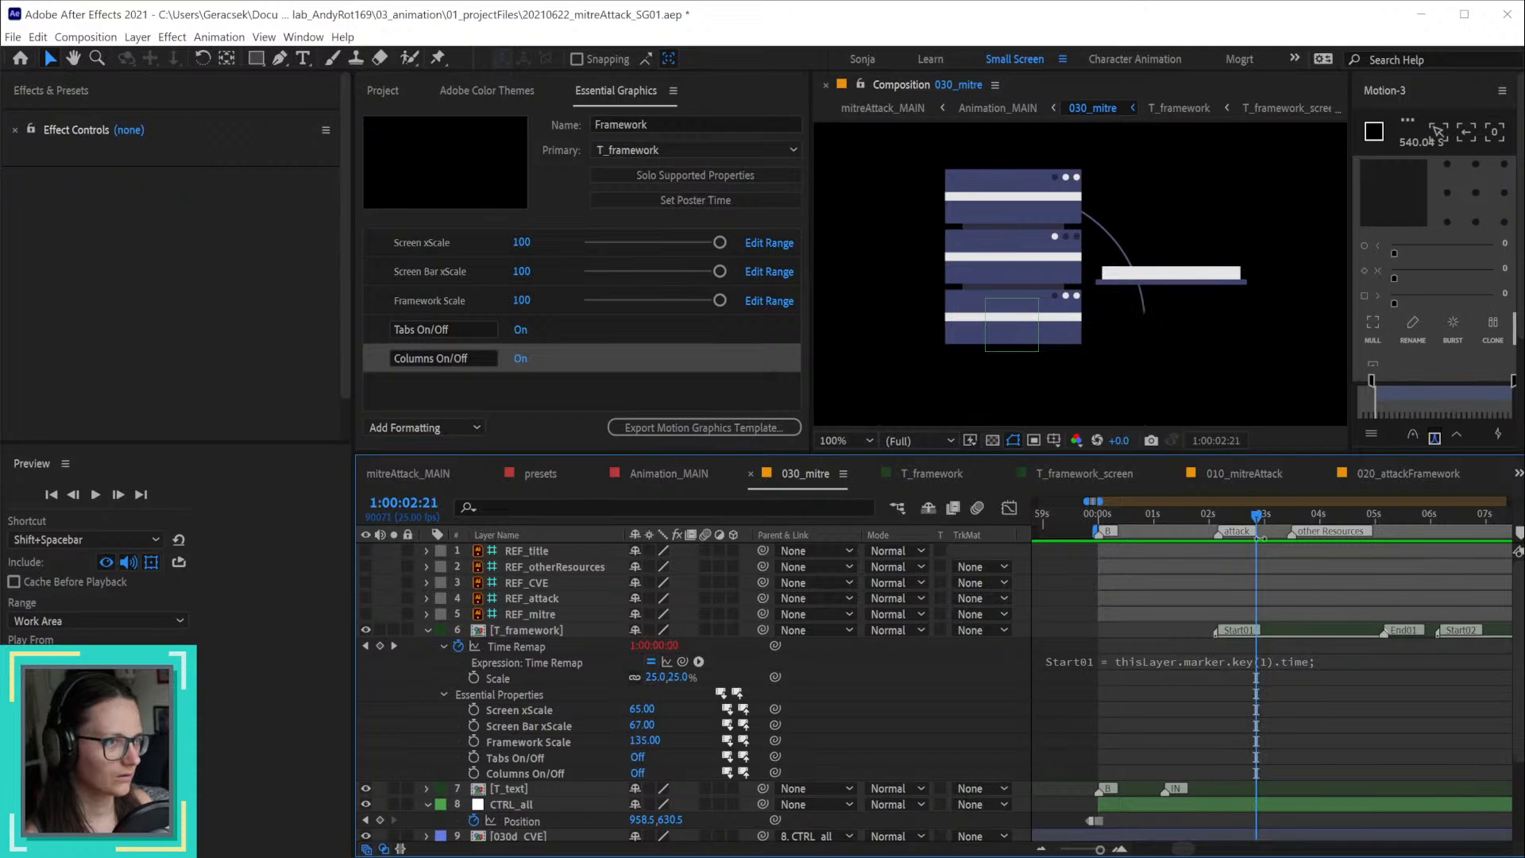
pyautogui.click(1292, 627)
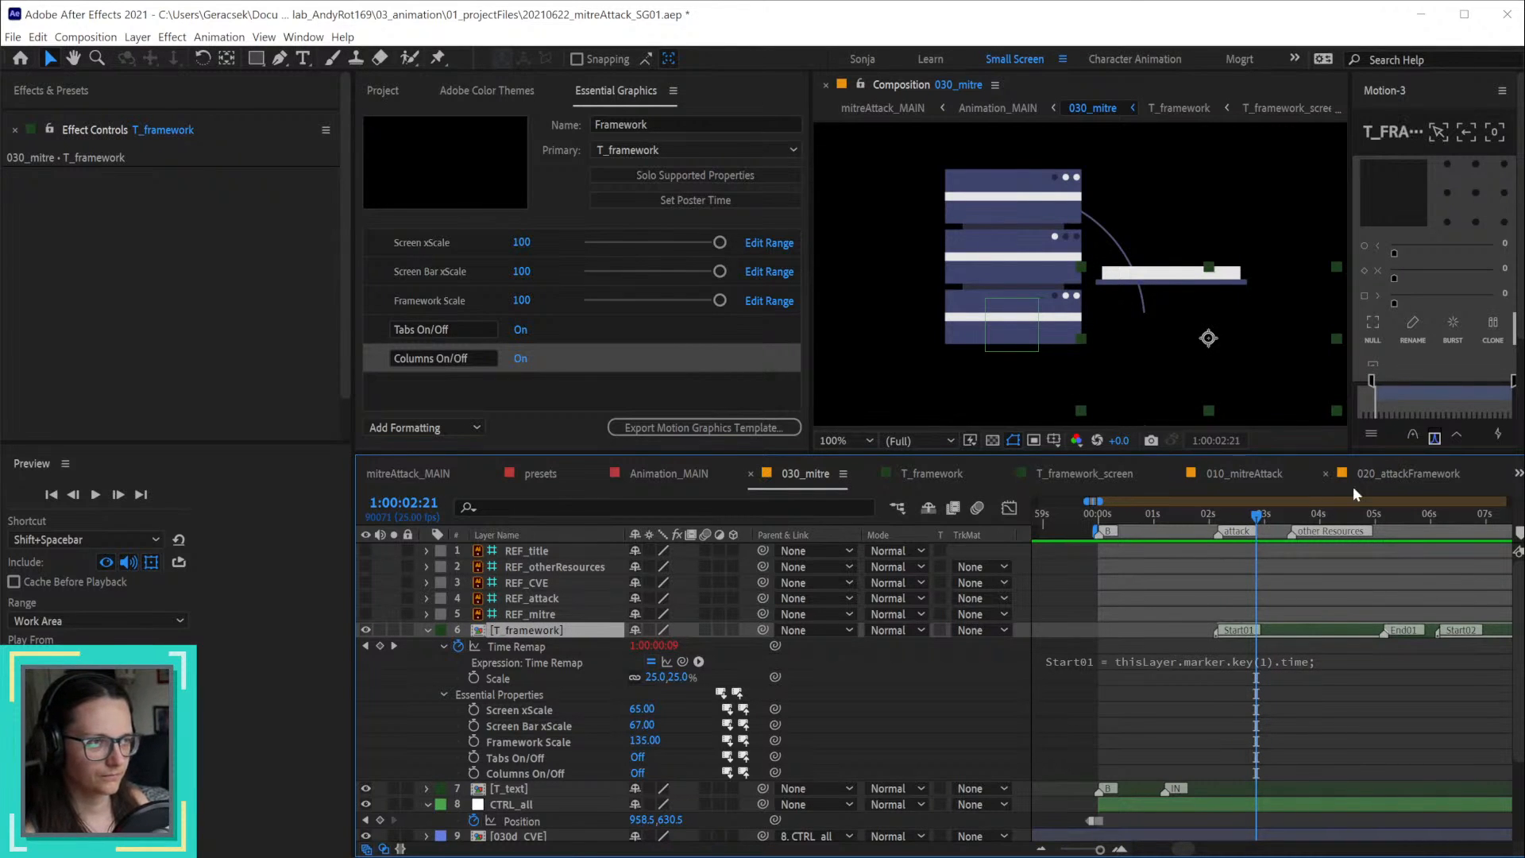
pyautogui.moveTo(1257, 514)
pyautogui.mouseDown()
pyautogui.moveTo(1240, 517)
pyautogui.moveTo(1260, 518)
pyautogui.mouseUp()
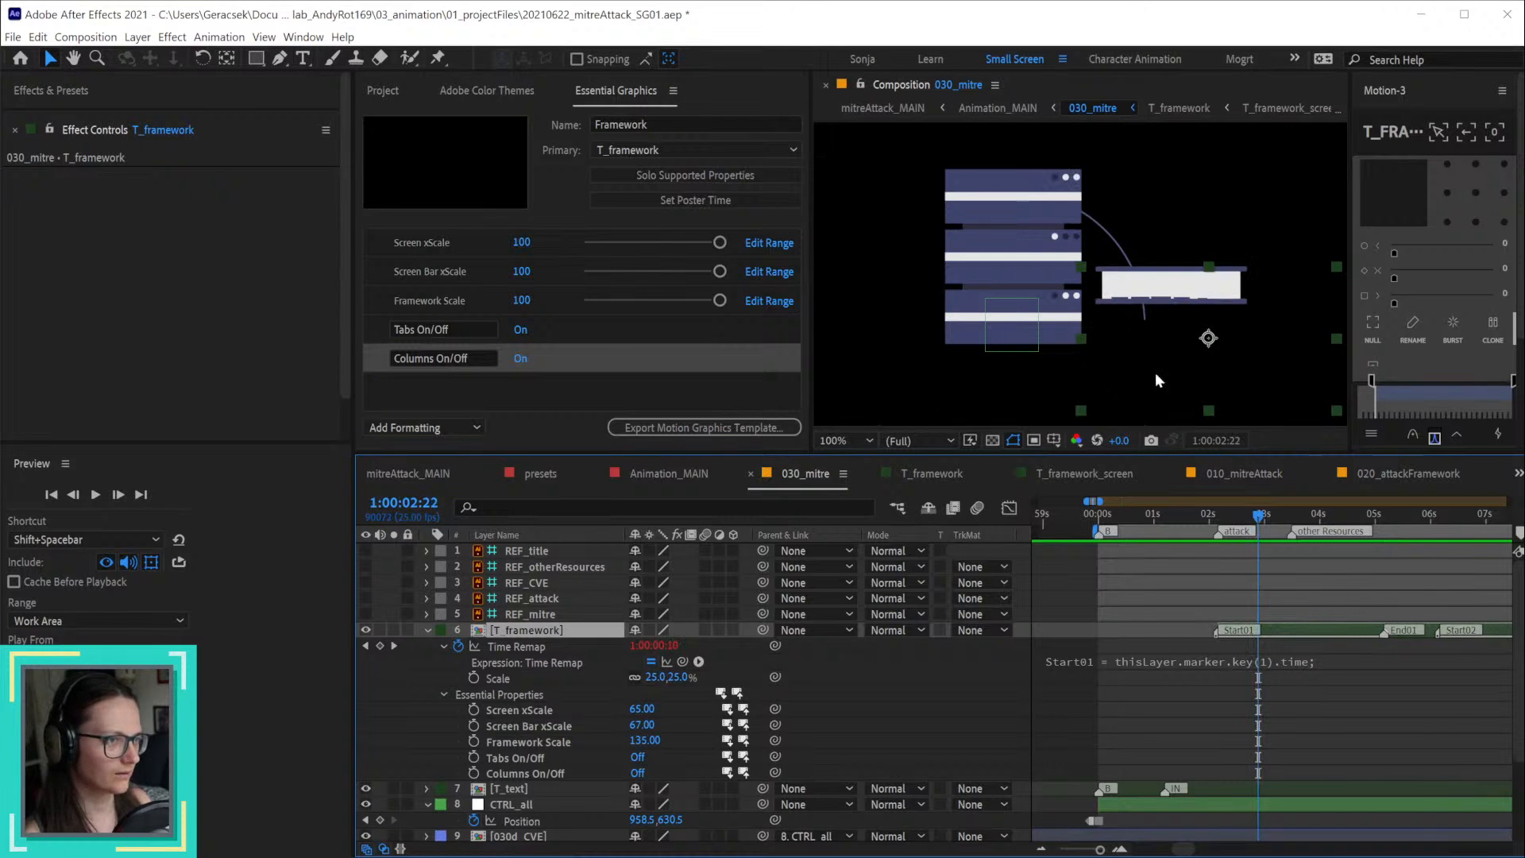
# Step: Shift the first two End keyframes of ring Outlines a few frames later, with the first at 1:00:02:07
pyautogui.scroll(-4, 1172, 717)
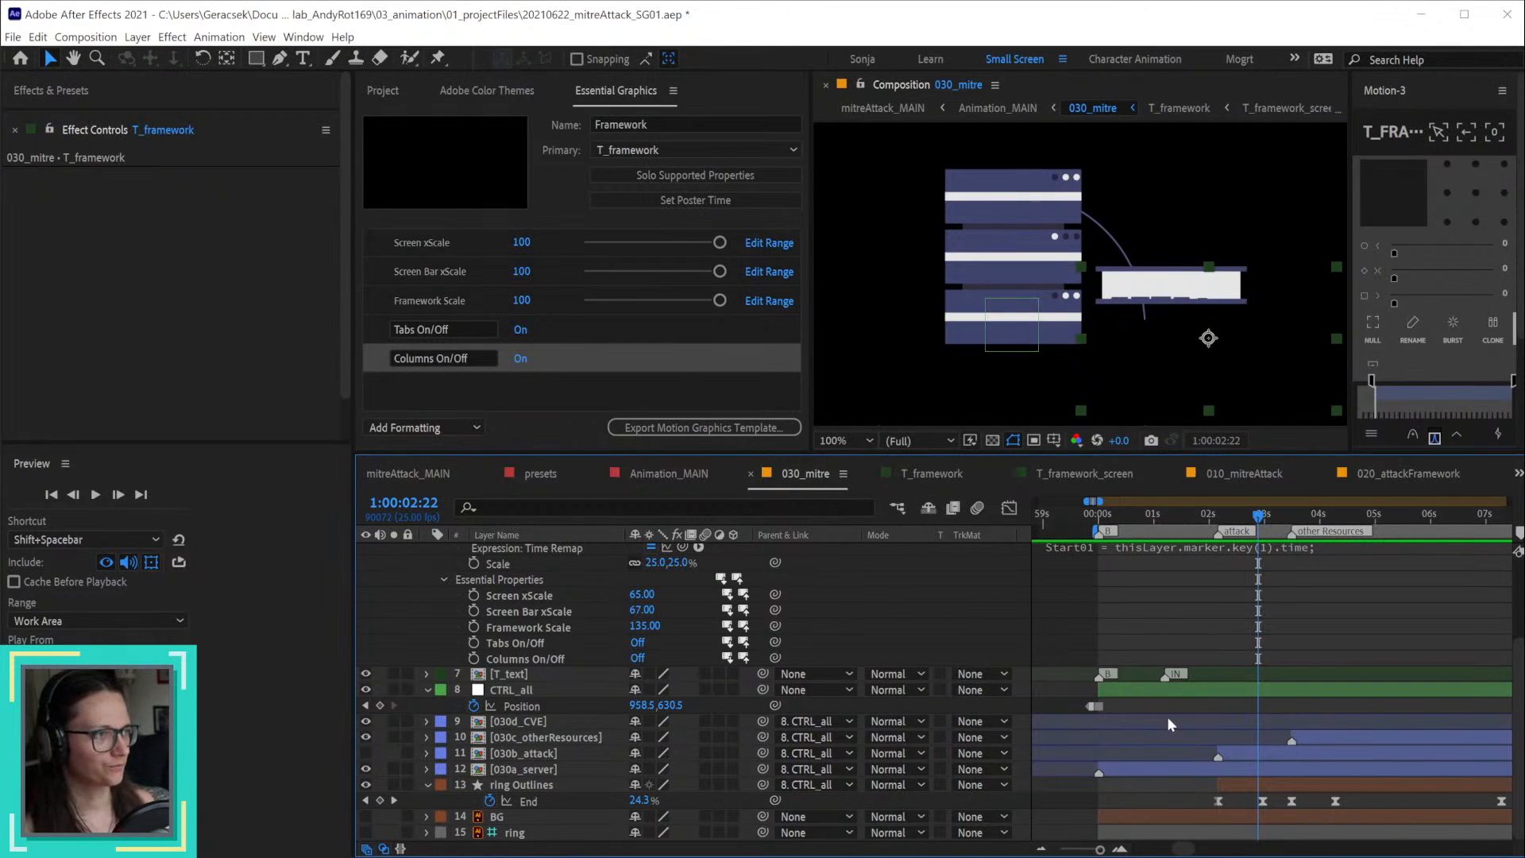
pyautogui.click(524, 787)
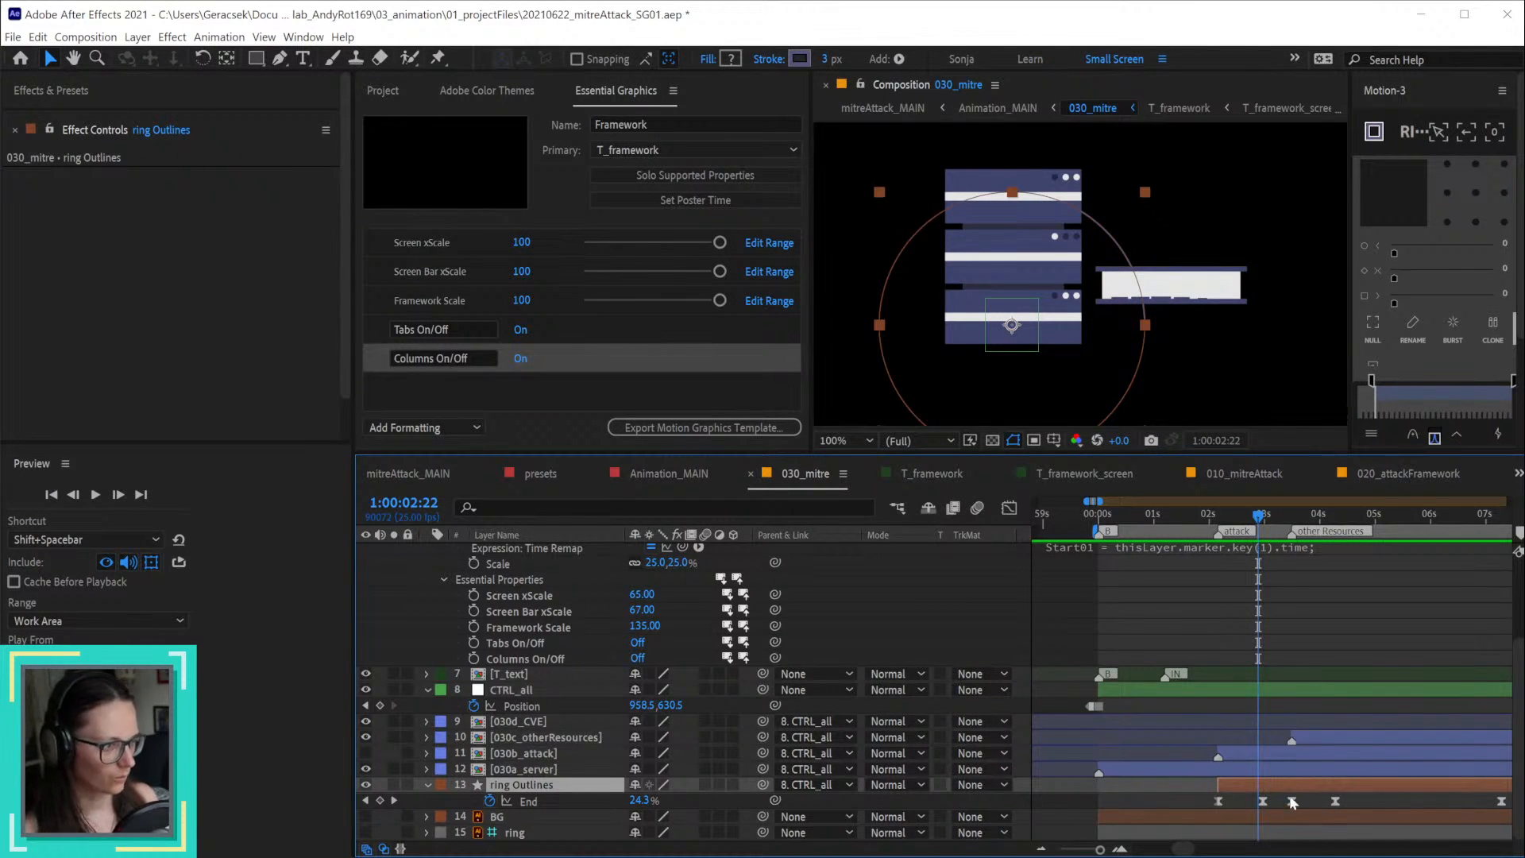
pyautogui.moveTo(1350, 794); pyautogui.dragTo(1269, 799)
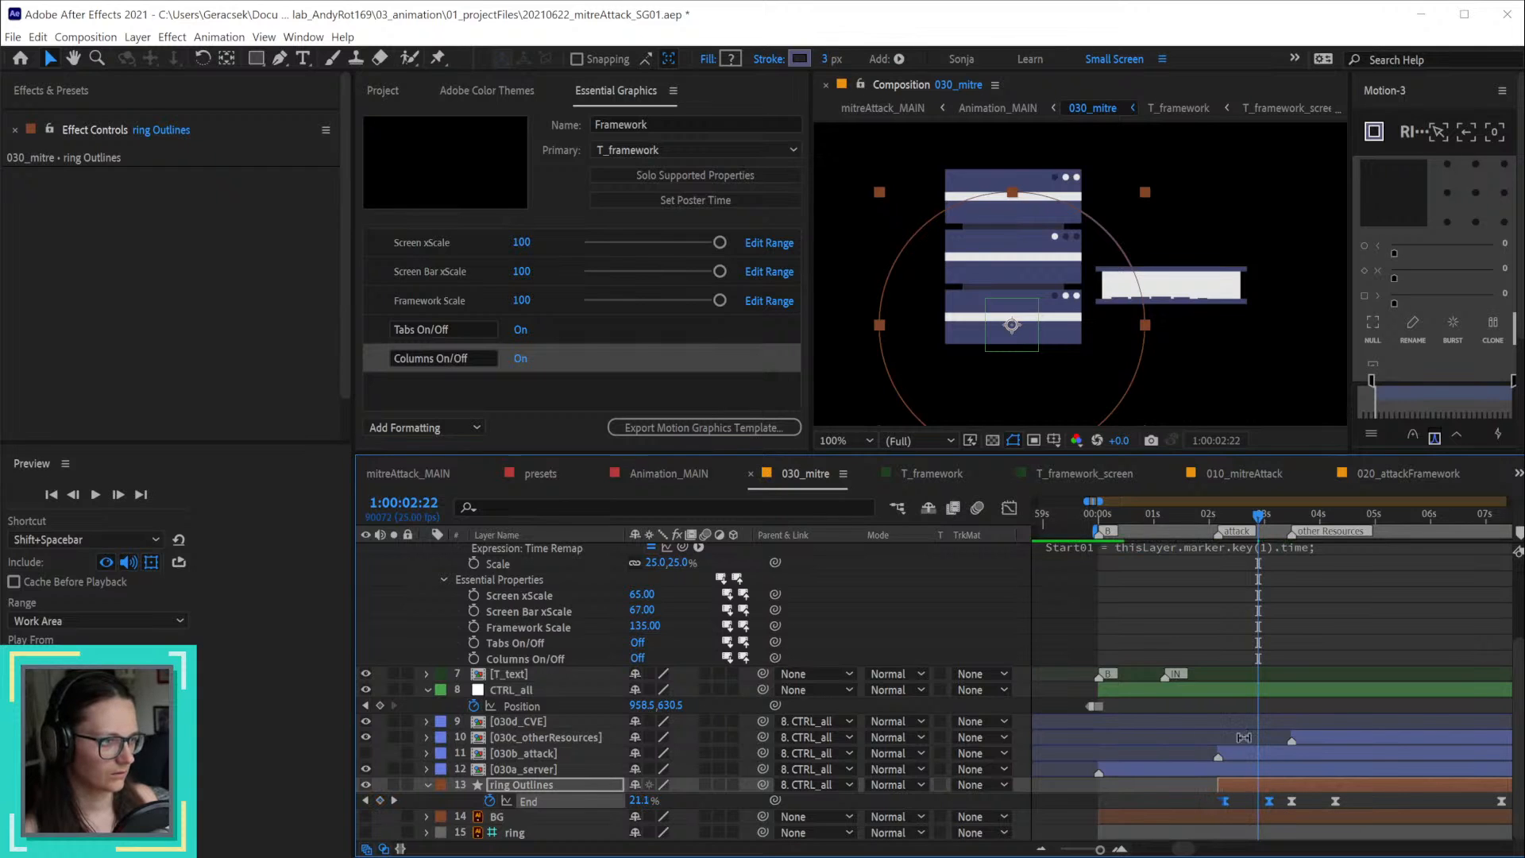
pyautogui.click(1156, 788)
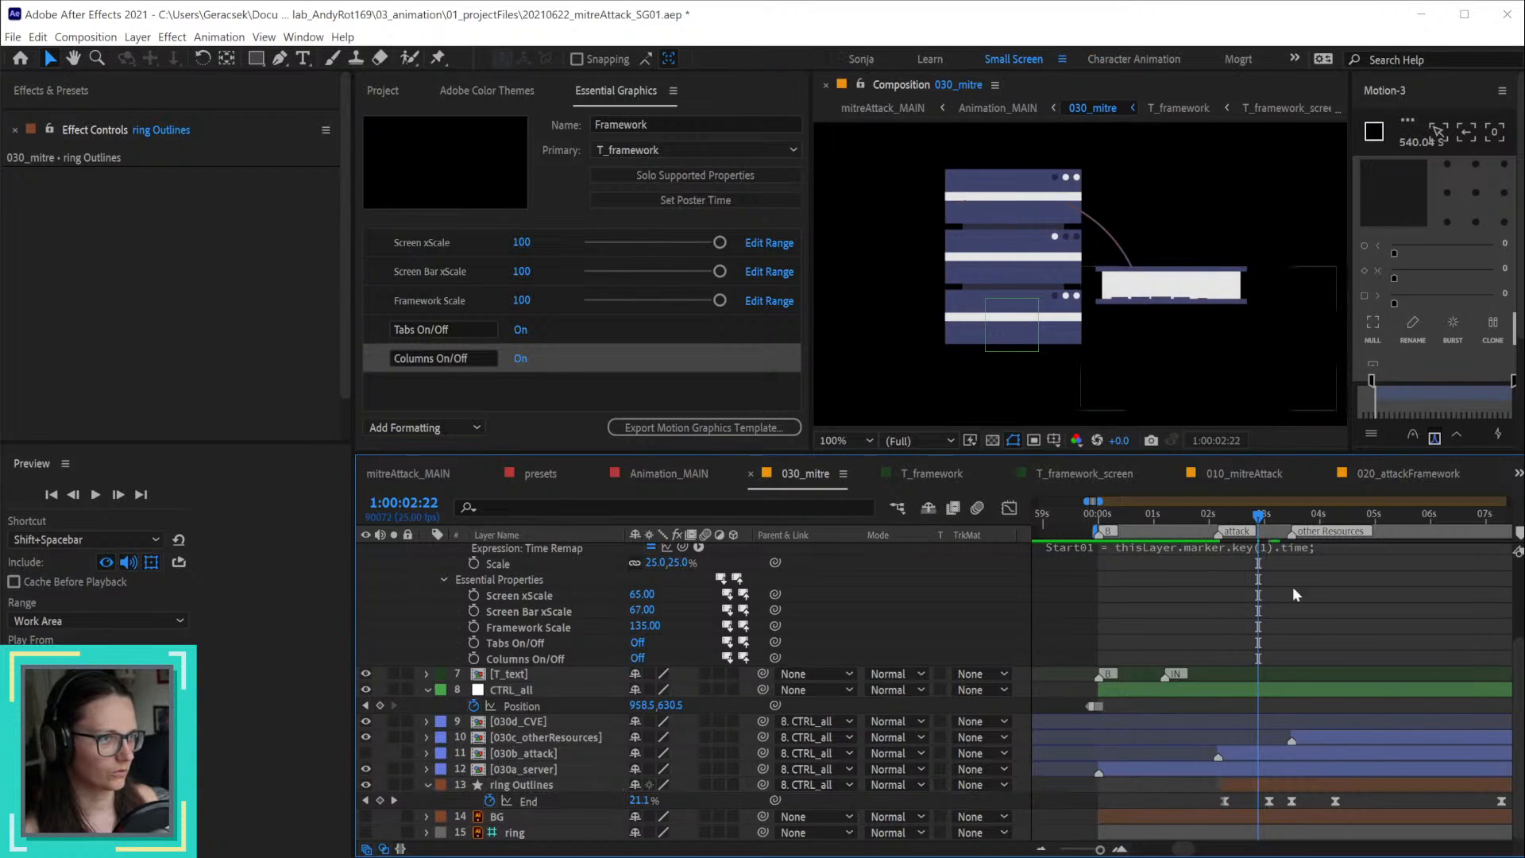
# Step: Trim the start of the ring Outlines layer to its first End keyframe at 1:00:02:07 and save the project
pyautogui.moveTo(1259, 527); pyautogui.dragTo(1225, 545)
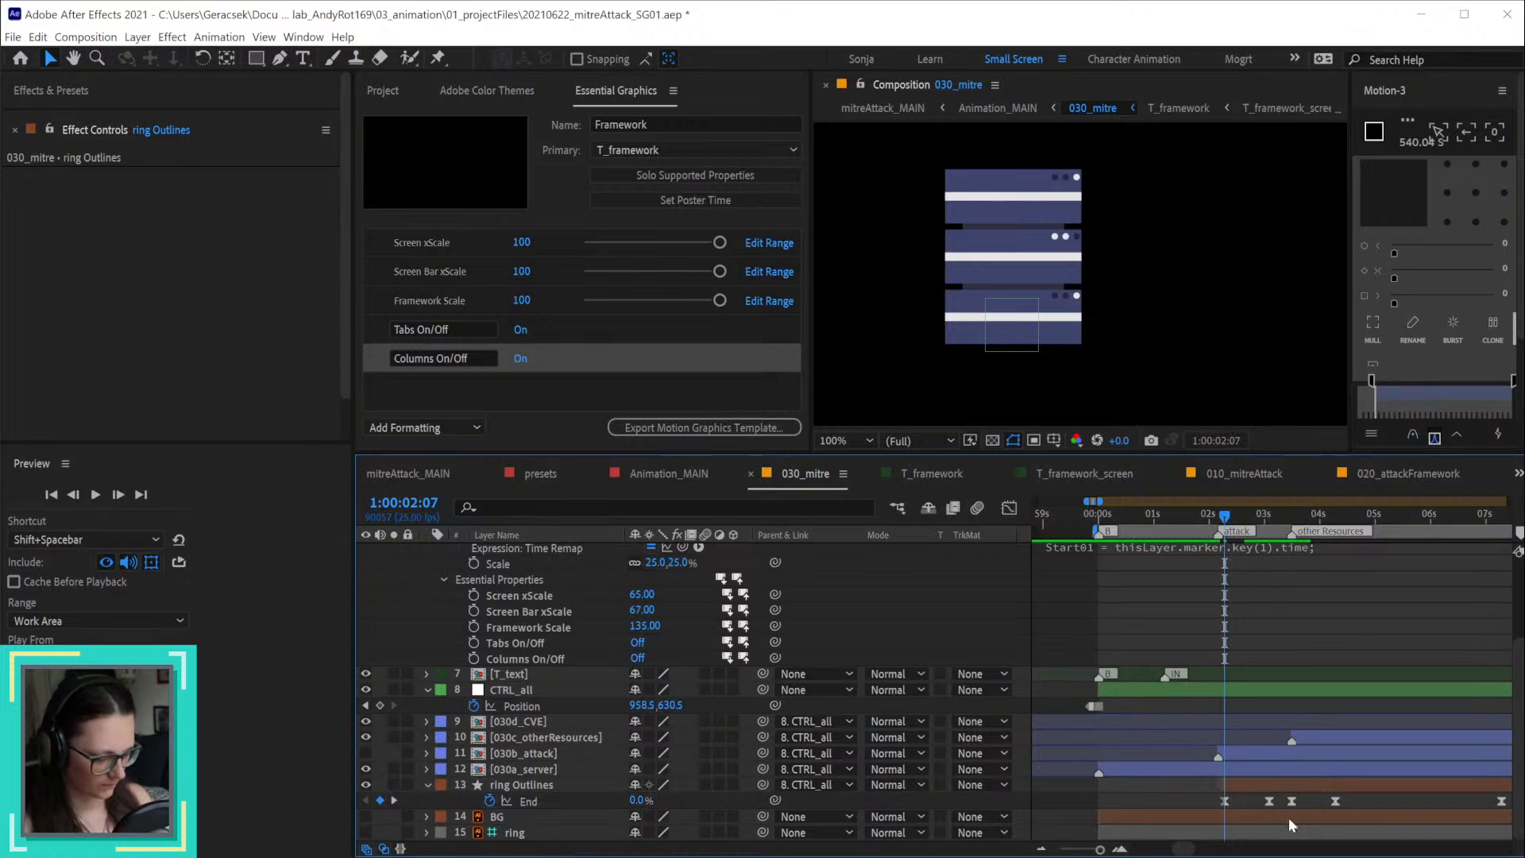
pyautogui.click(1266, 784)
pyautogui.hotkey('ctrl', 's')
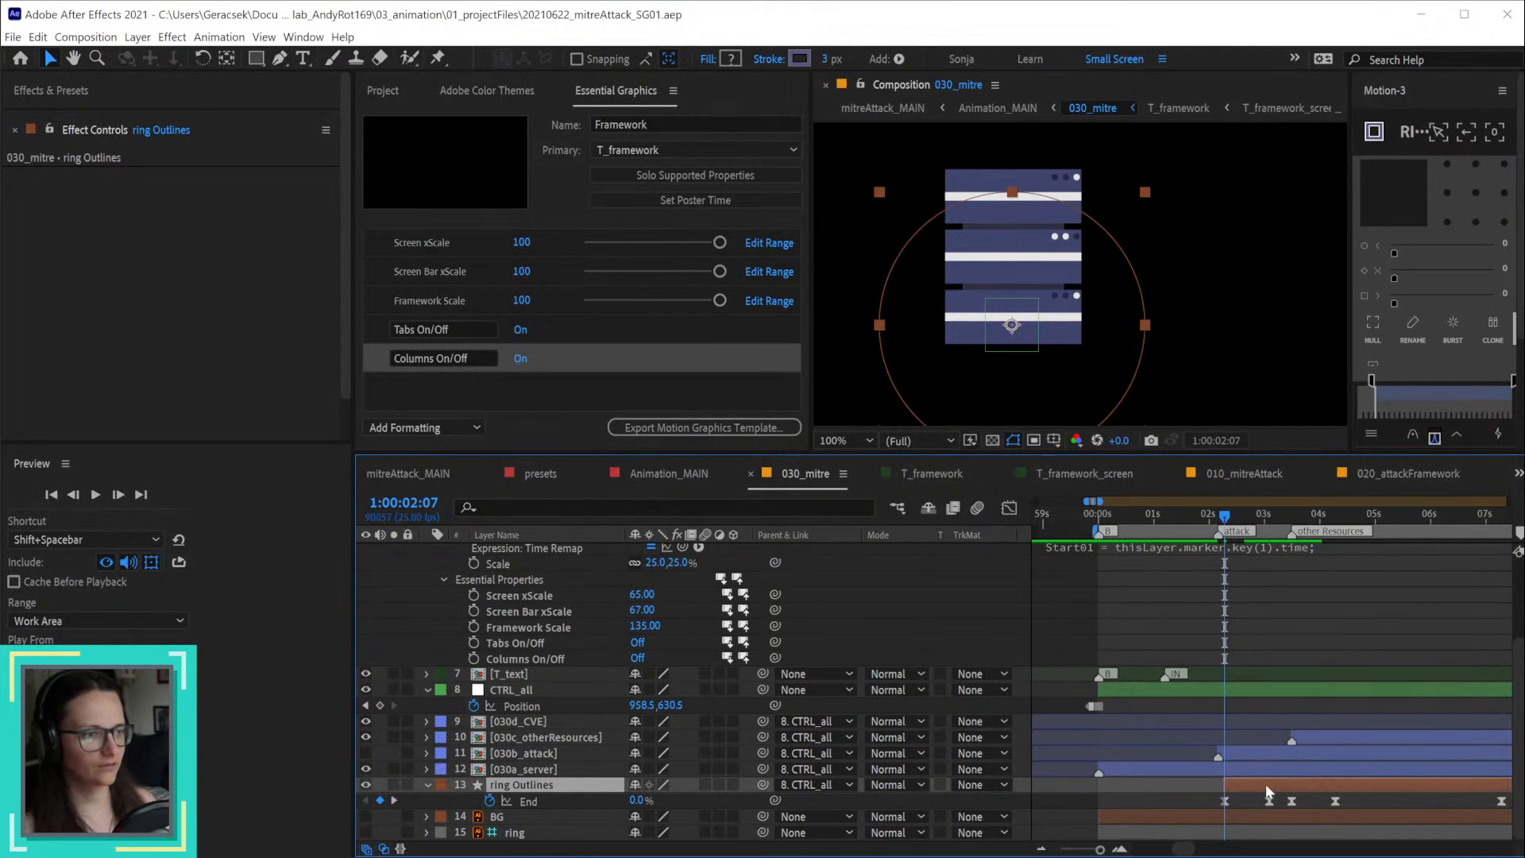
# Step: Return to Animation_MAIN and scrub through the 030_mitre scene up to 1:00:43:23
pyautogui.click(679, 462)
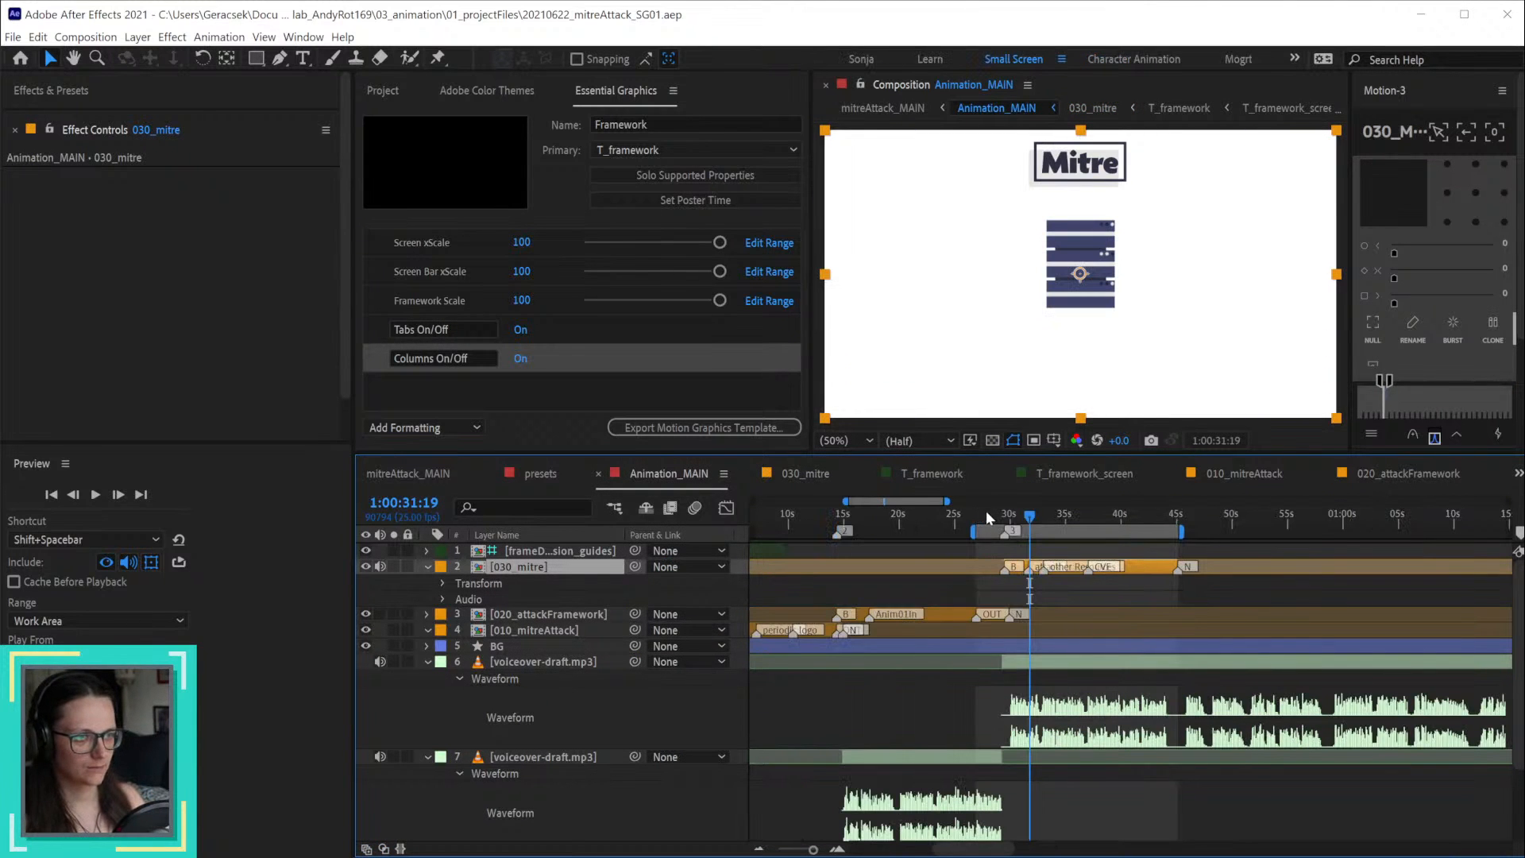
pyautogui.moveTo(995, 515); pyautogui.dragTo(1147, 550)
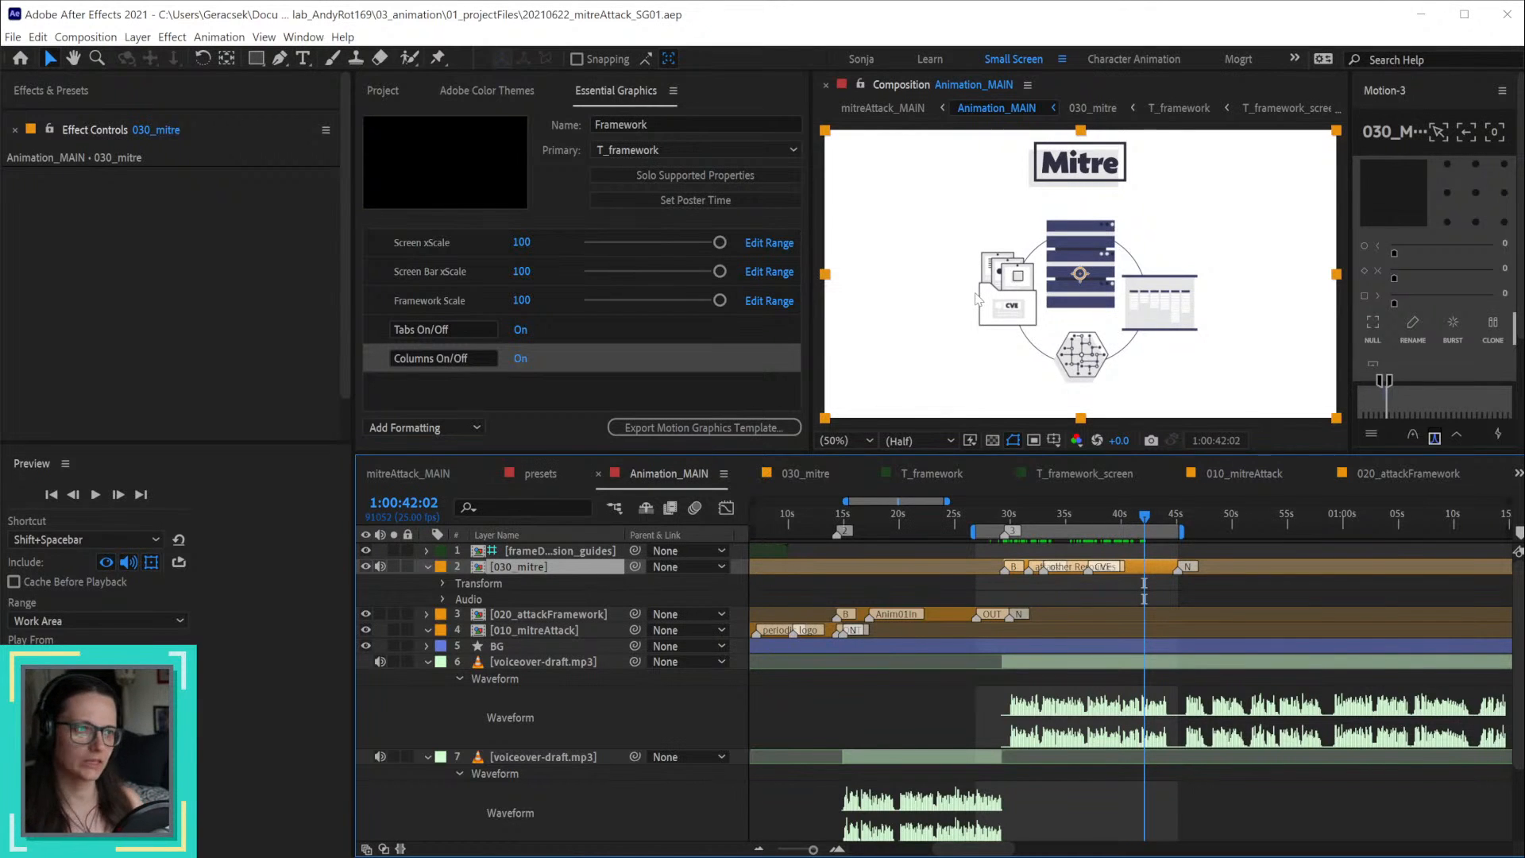
pyautogui.moveTo(1150, 520)
pyautogui.mouseDown()
pyautogui.moveTo(1171, 516)
pyautogui.moveTo(939, 530)
pyautogui.moveTo(1165, 515)
pyautogui.mouseUp()
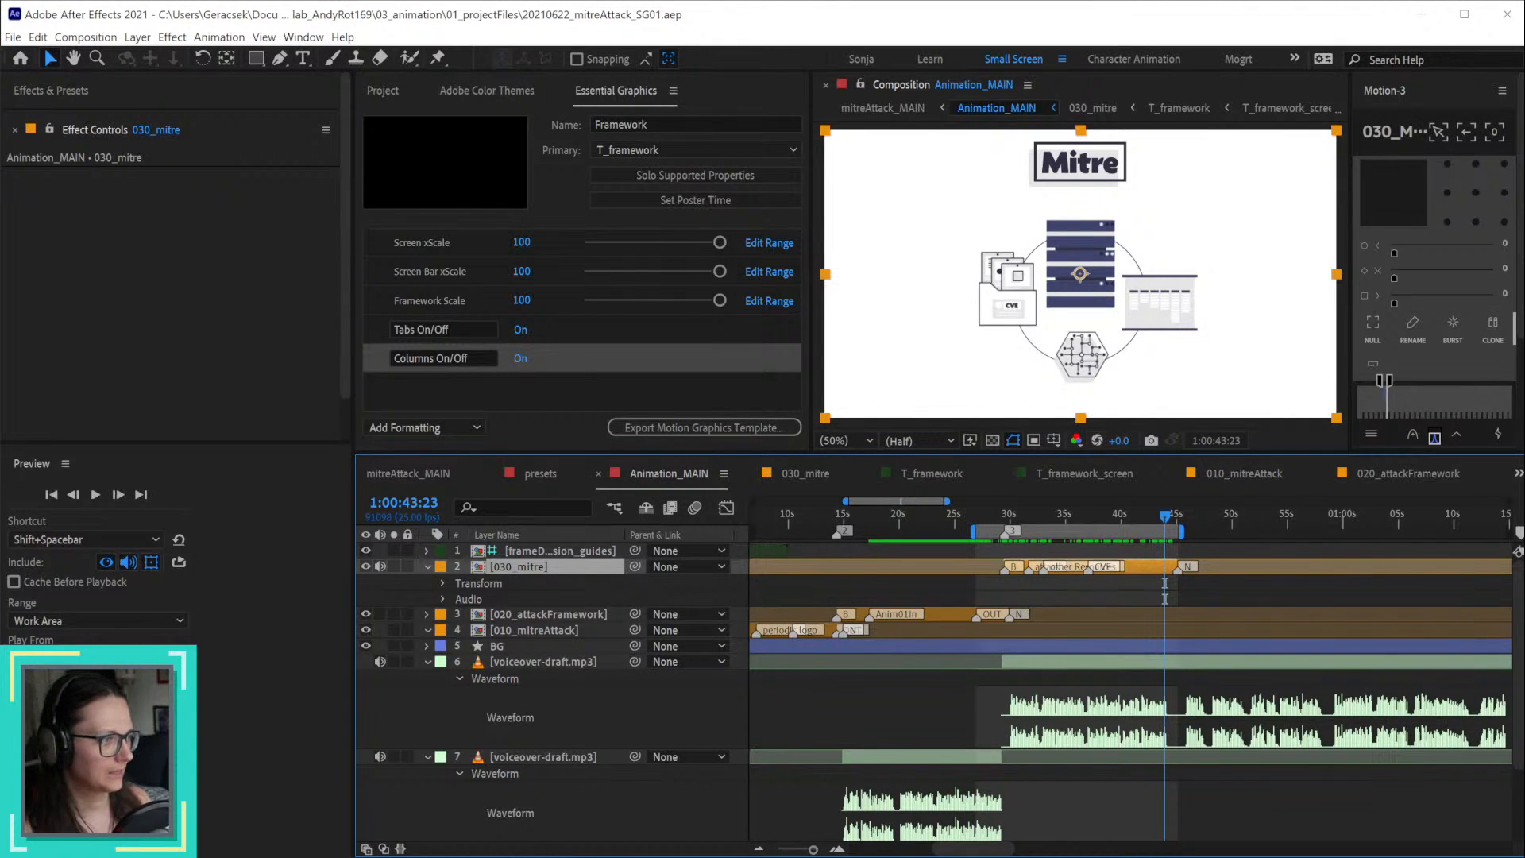
pyautogui.hotkey('alt', 'Tab')
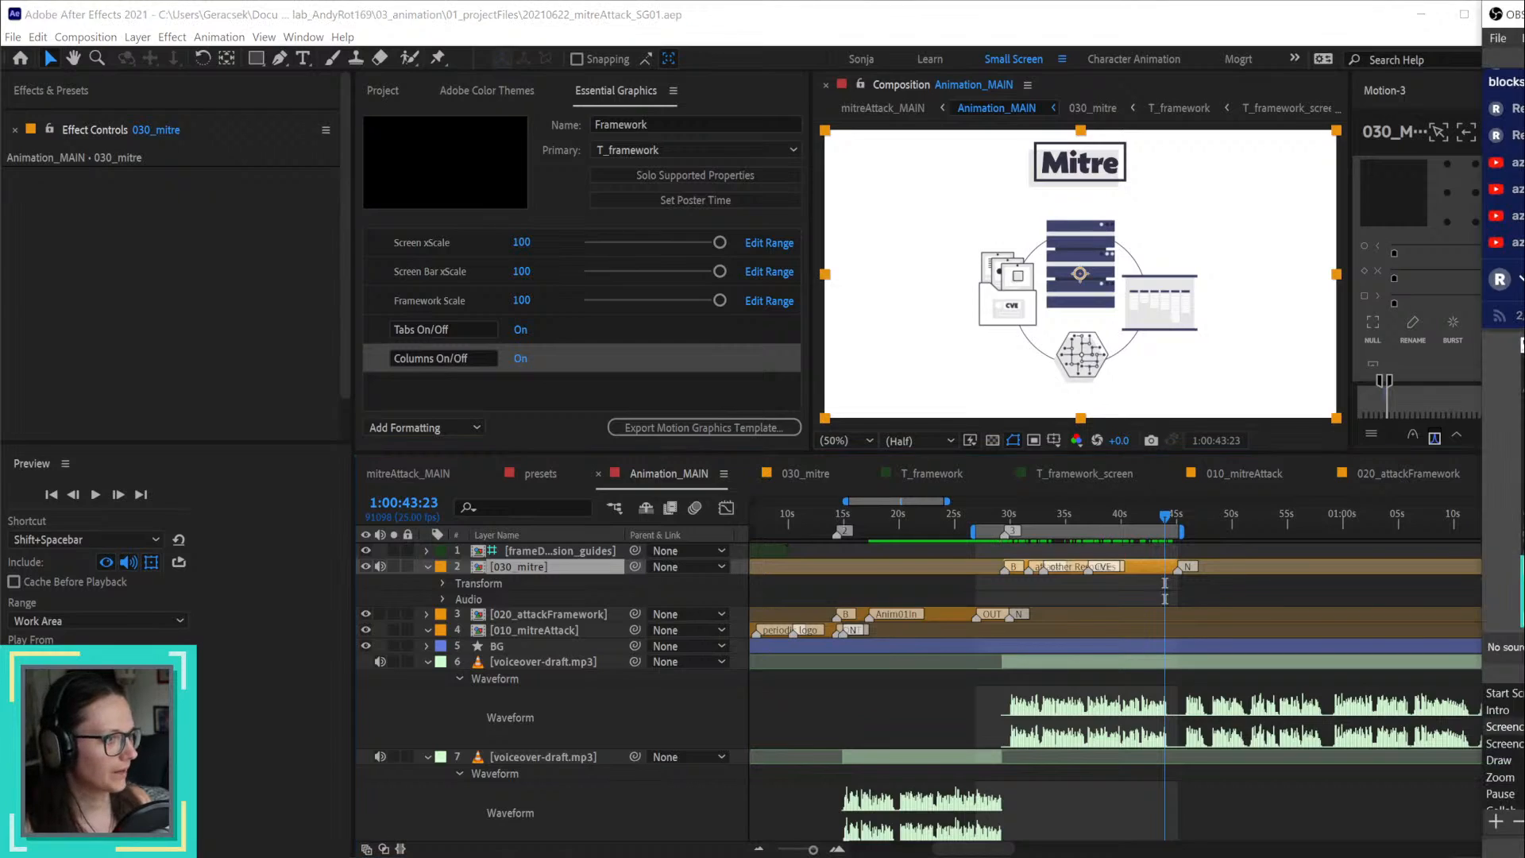
pyautogui.press('Up')
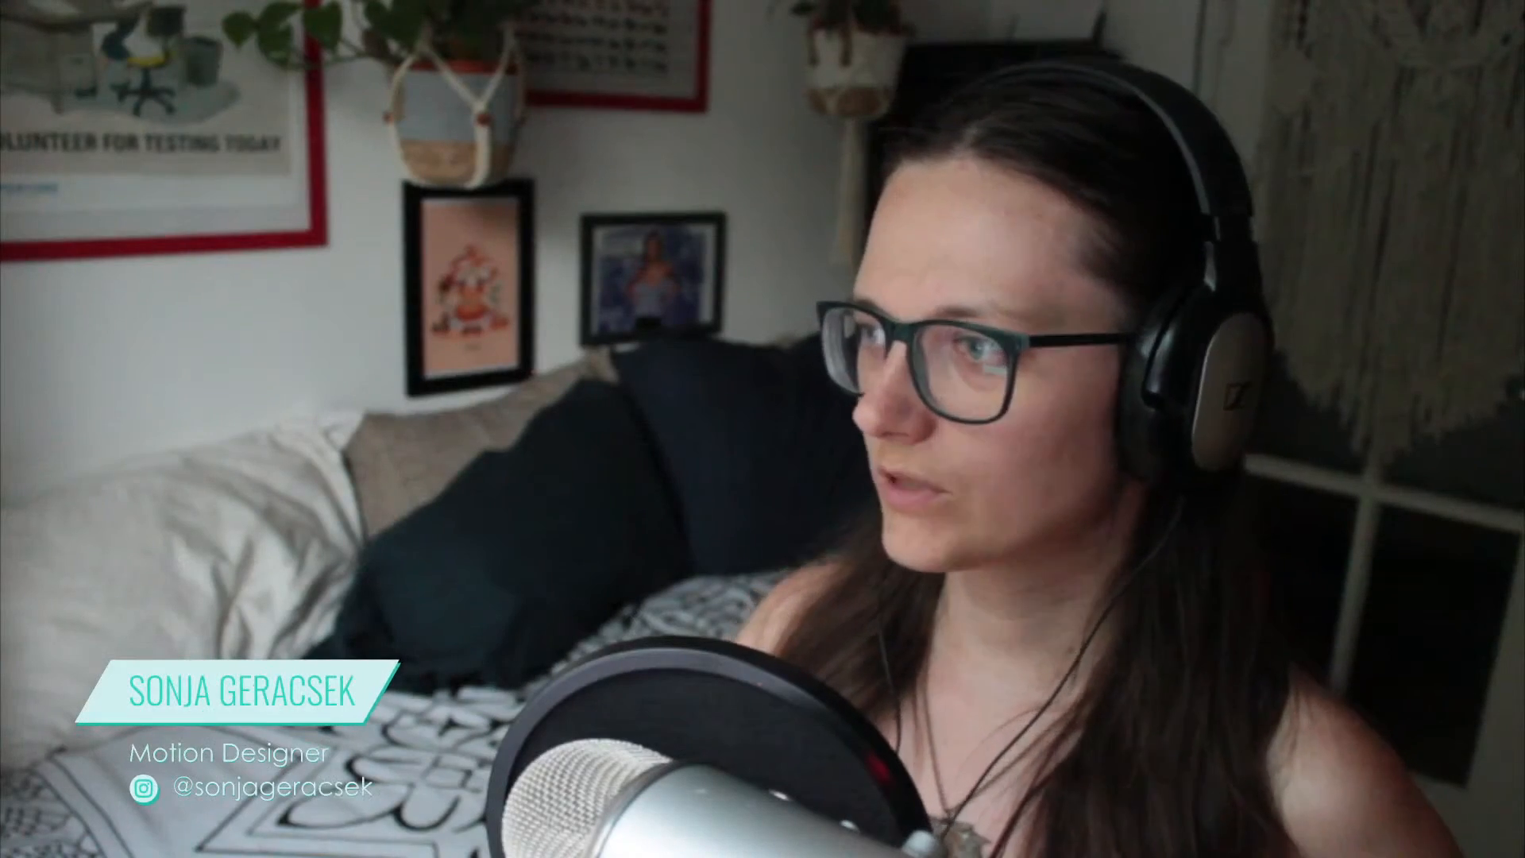